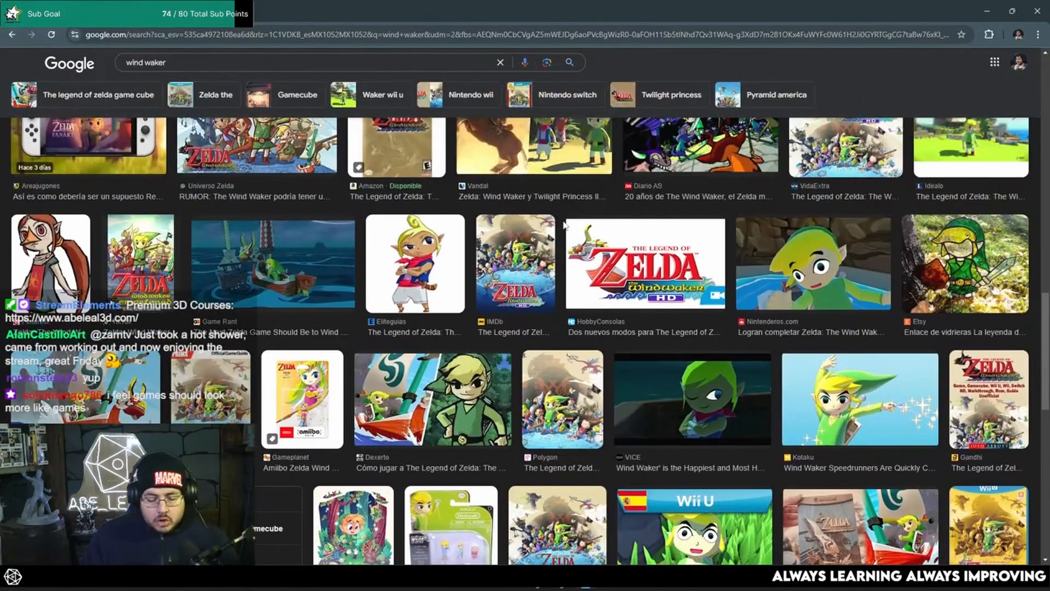
# - Browse the Wind Waker image results and preview the JuegosADN gameplay screenshot of Link on the grassy island
pyautogui.scroll(-15, 565, 225)
pyautogui.scroll(8, 570, 220)
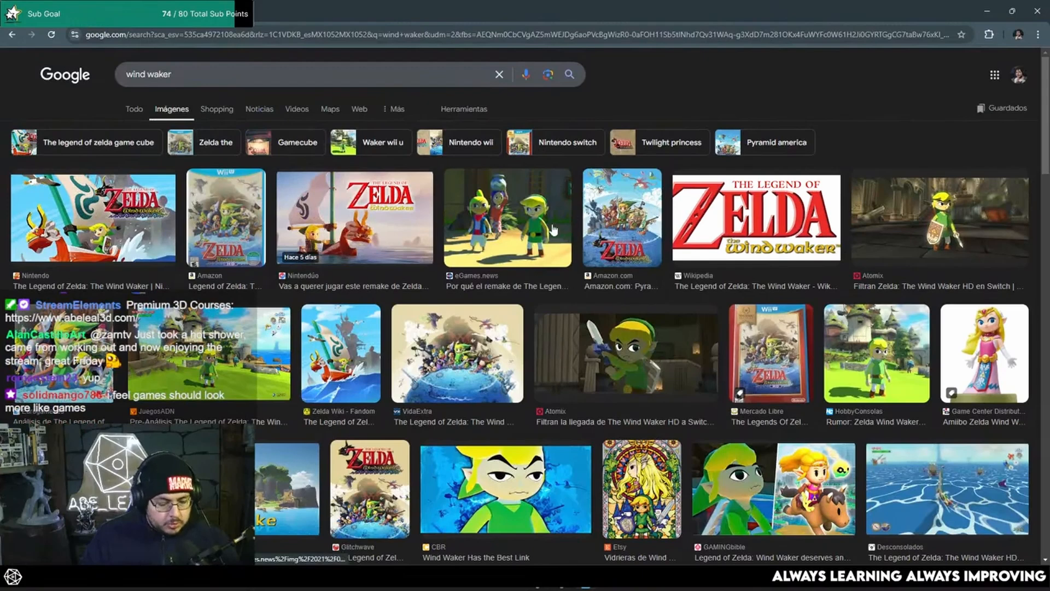
pyautogui.click(265, 325)
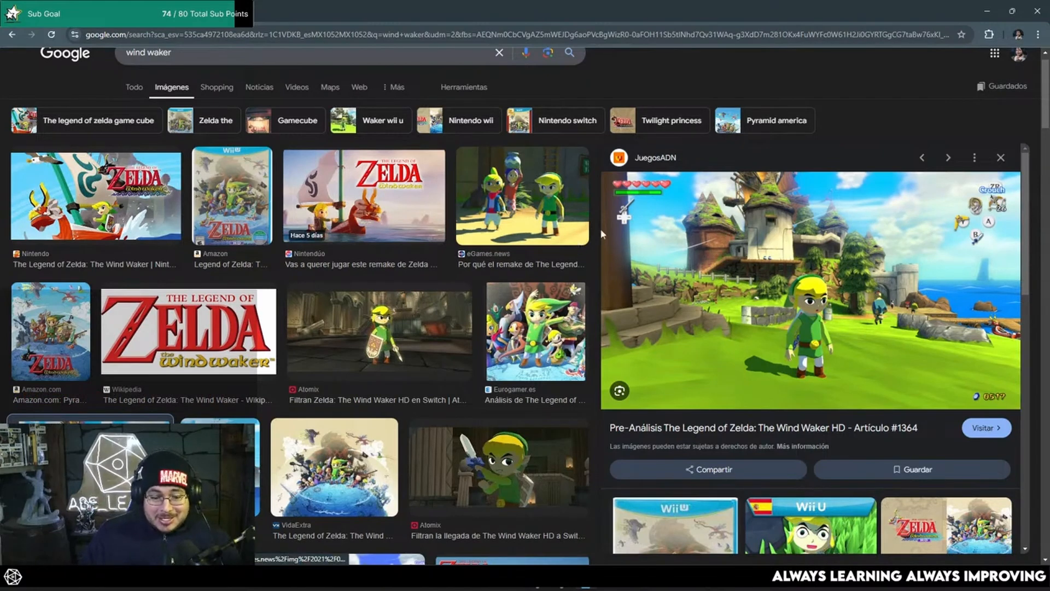
# - Search for kirby 64 in a new browser tab and browse its image results
pyautogui.hotkey('ctrl', 't')
pyautogui.write('kriby')
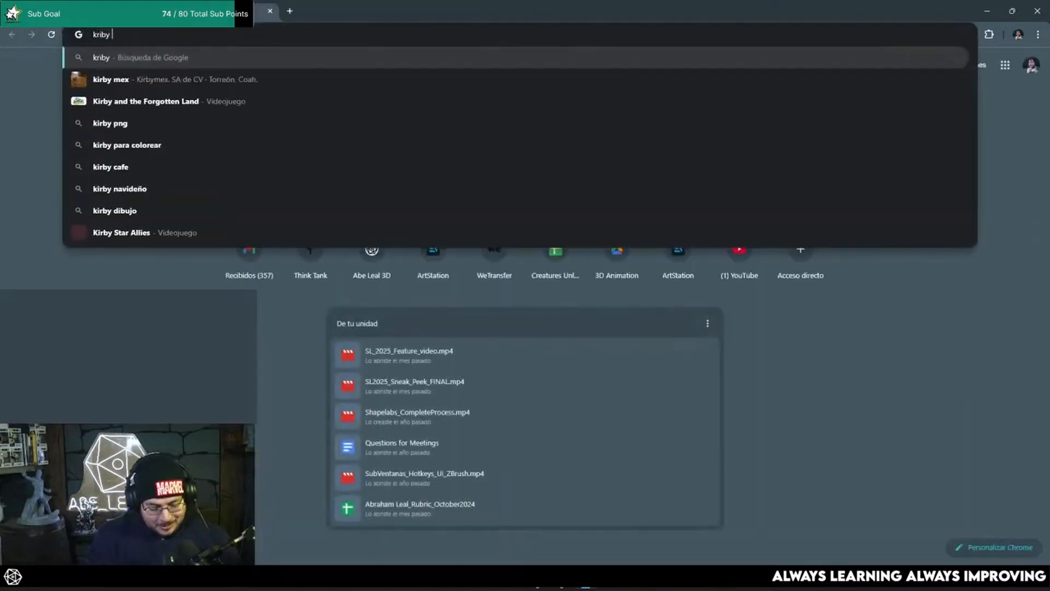
pyautogui.write(' 64')
pyautogui.press('Return')
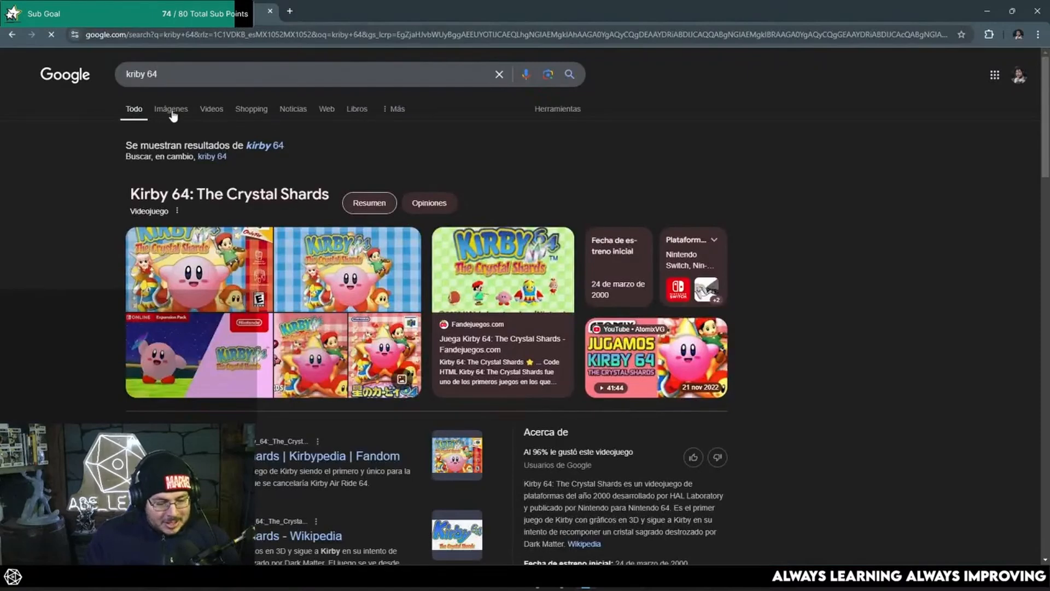
pyautogui.click(171, 110)
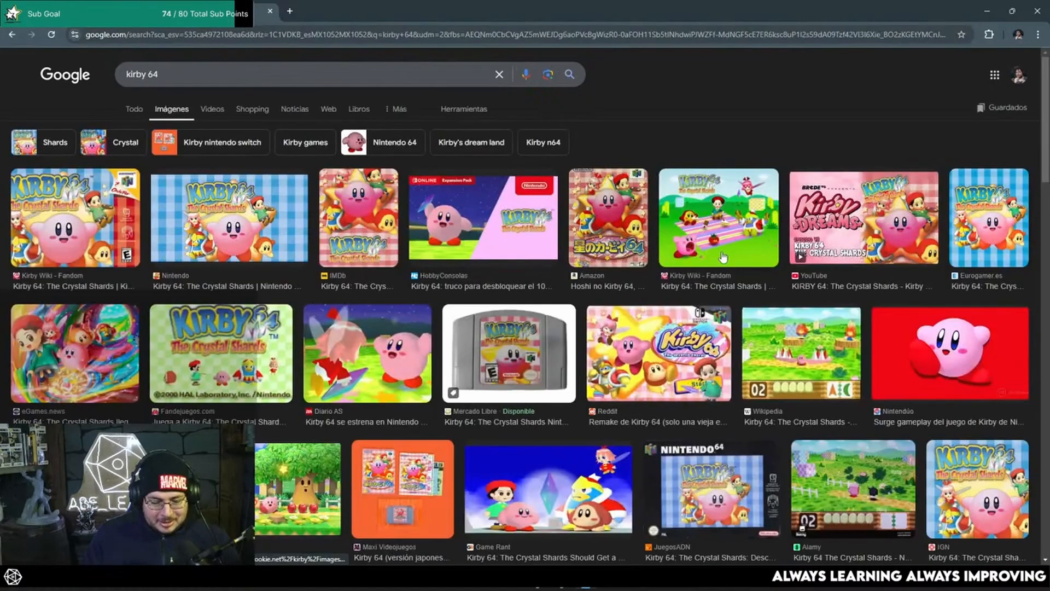
pyautogui.scroll(-4, 723, 257)
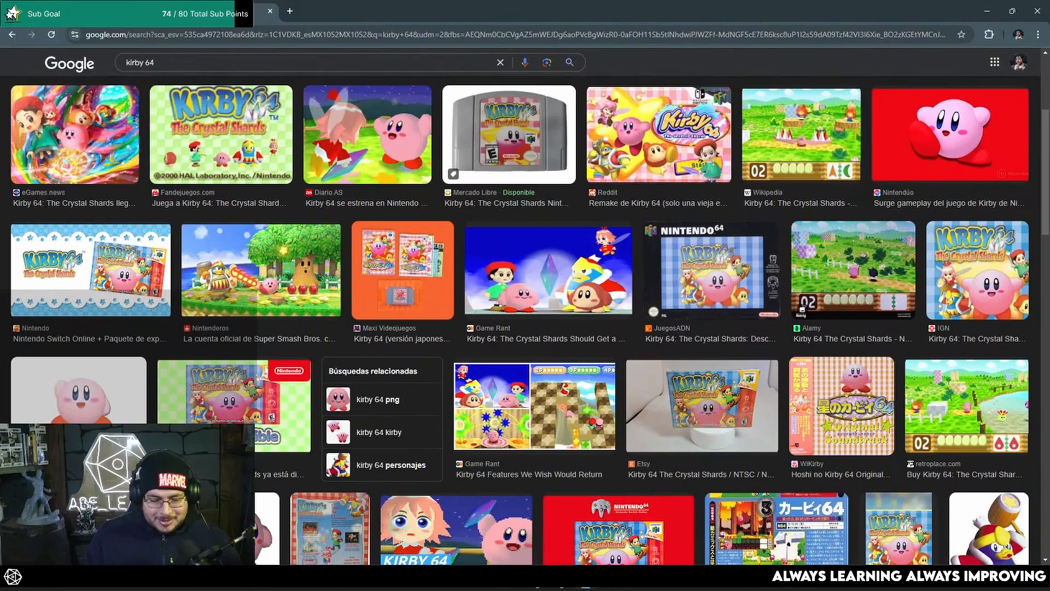
# - Revisit the Wind Waker results, and replace the Kirby search with an image search for gears of war
pyautogui.click(104, 12)
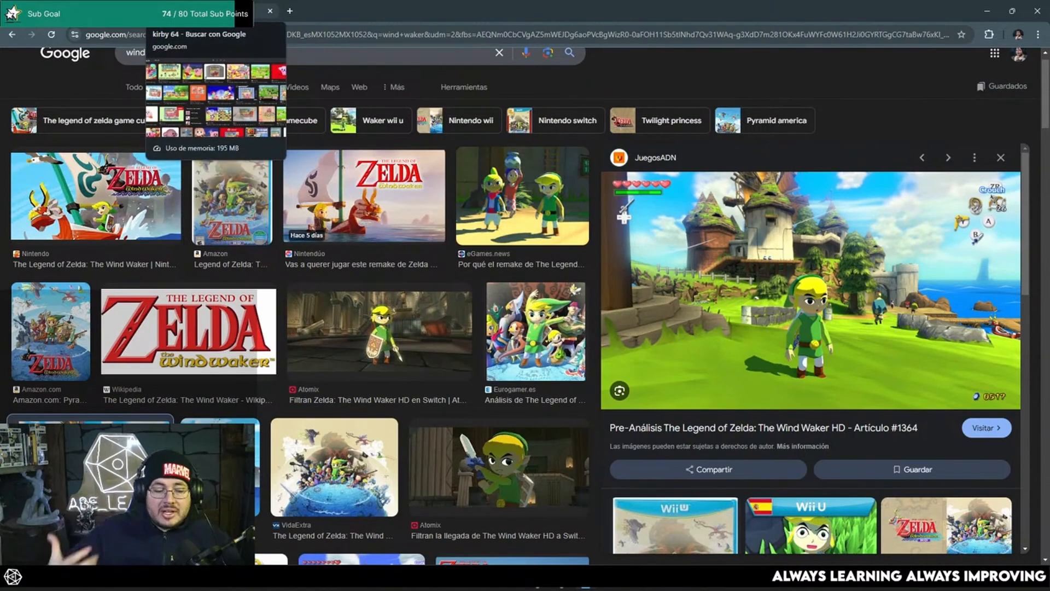
pyautogui.click(258, 16)
pyautogui.click(265, 32)
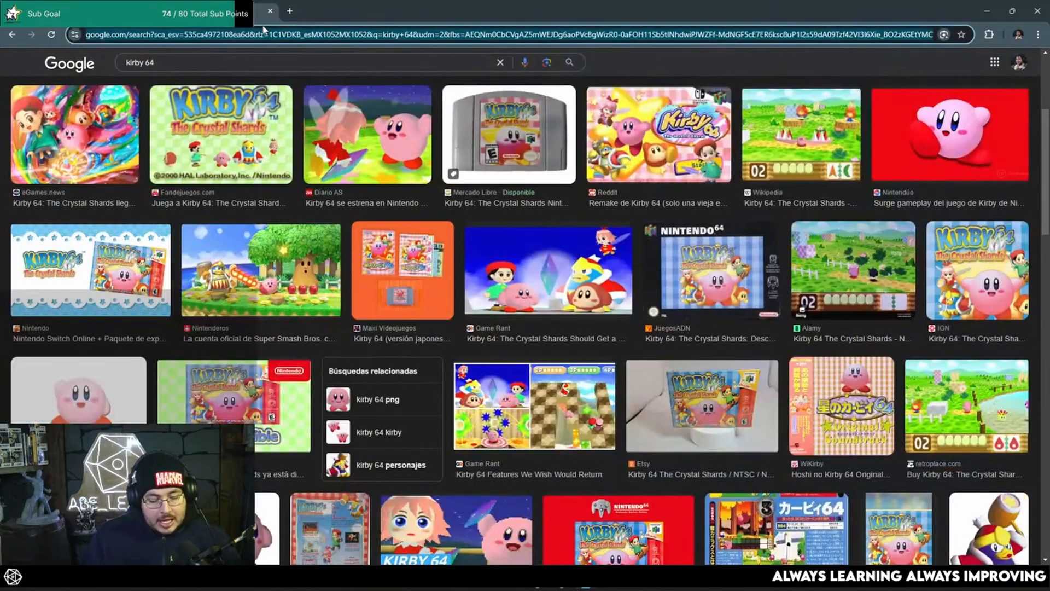
pyautogui.write('gears oi')
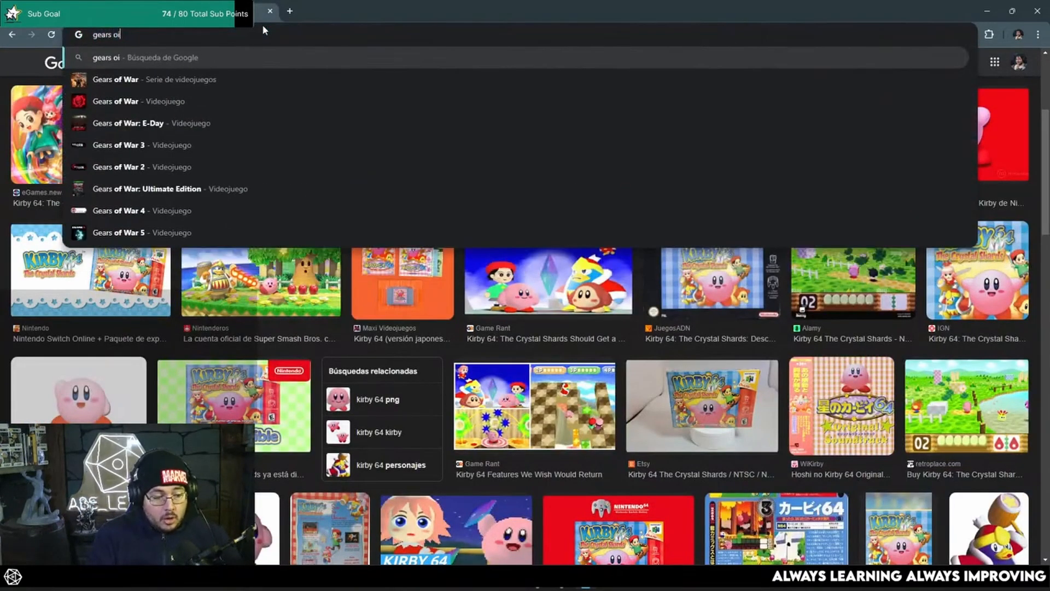
pyautogui.press('BackSpace')
pyautogui.write('f war')
pyautogui.press('Return')
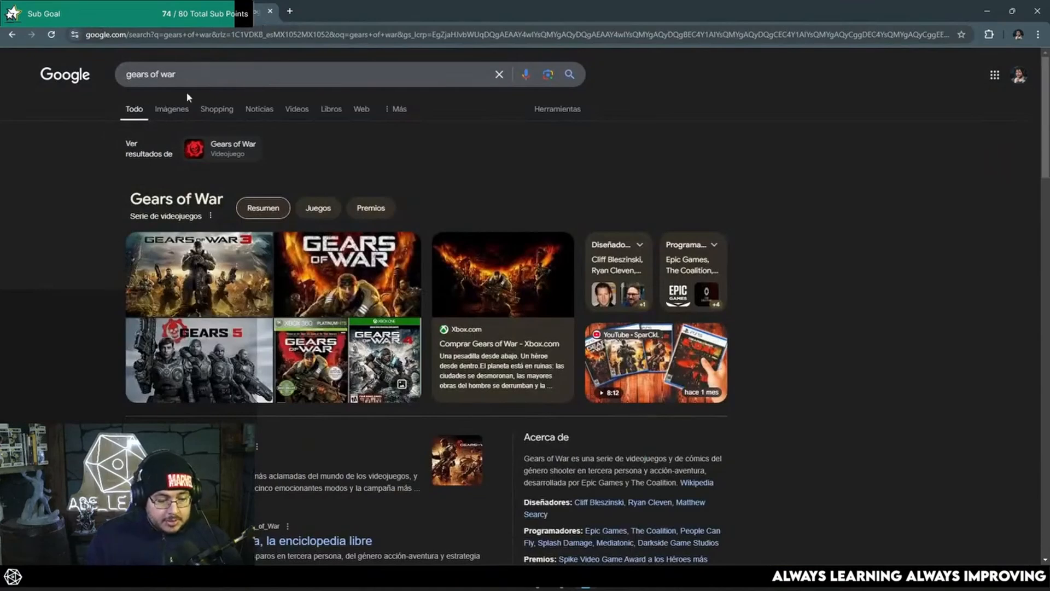
pyautogui.click(171, 109)
pyautogui.scroll(-1, 337, 117)
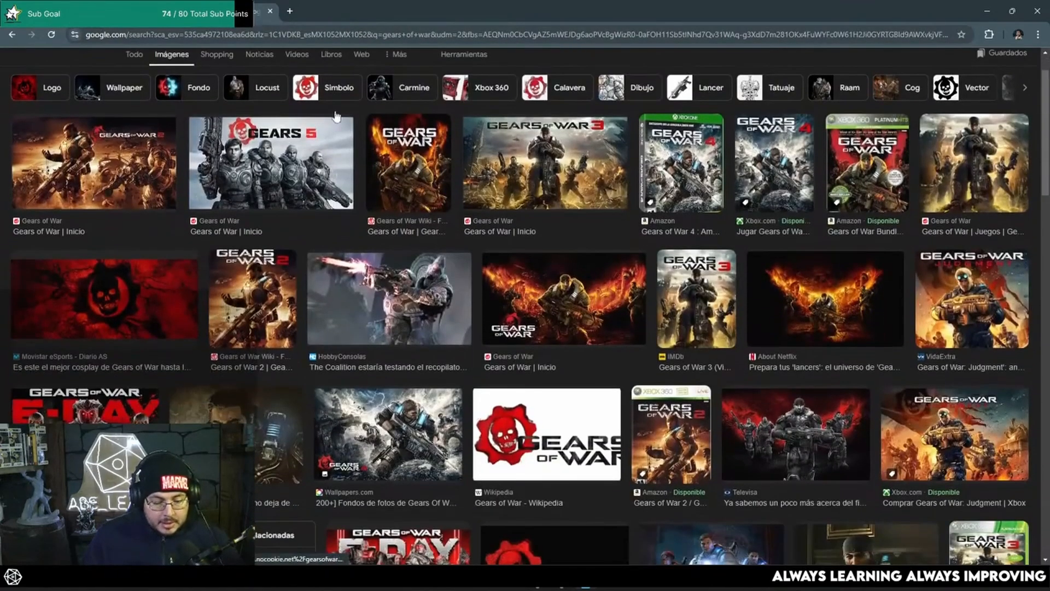
# - Refine the image search to gears of war 1 and preview the IMDb gameplay screenshot
pyautogui.scroll(1, 251, 85)
pyautogui.click(239, 72)
pyautogui.write('1')
pyautogui.press('Return')
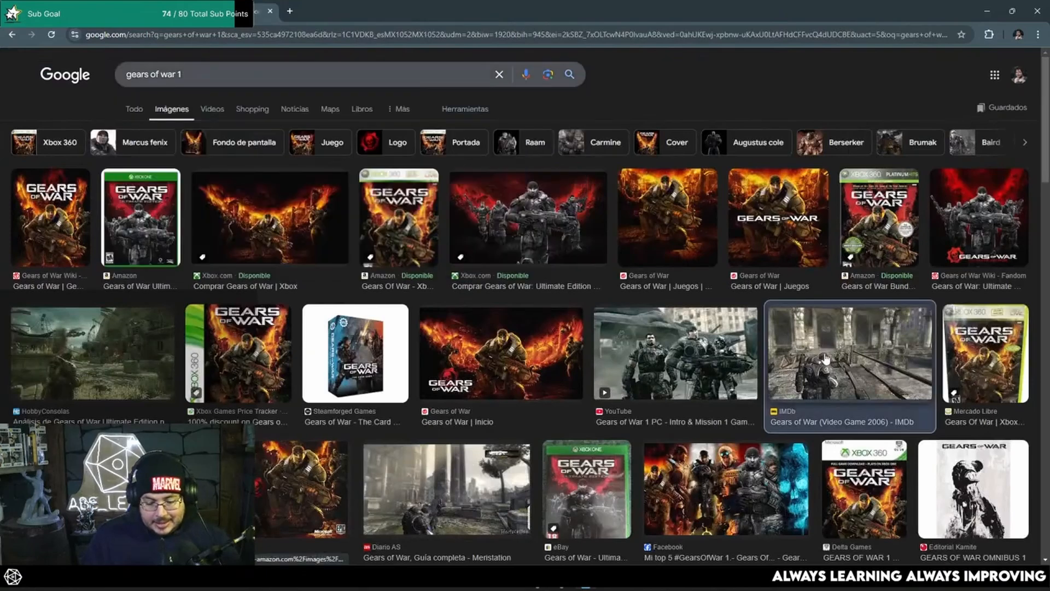
pyautogui.click(826, 358)
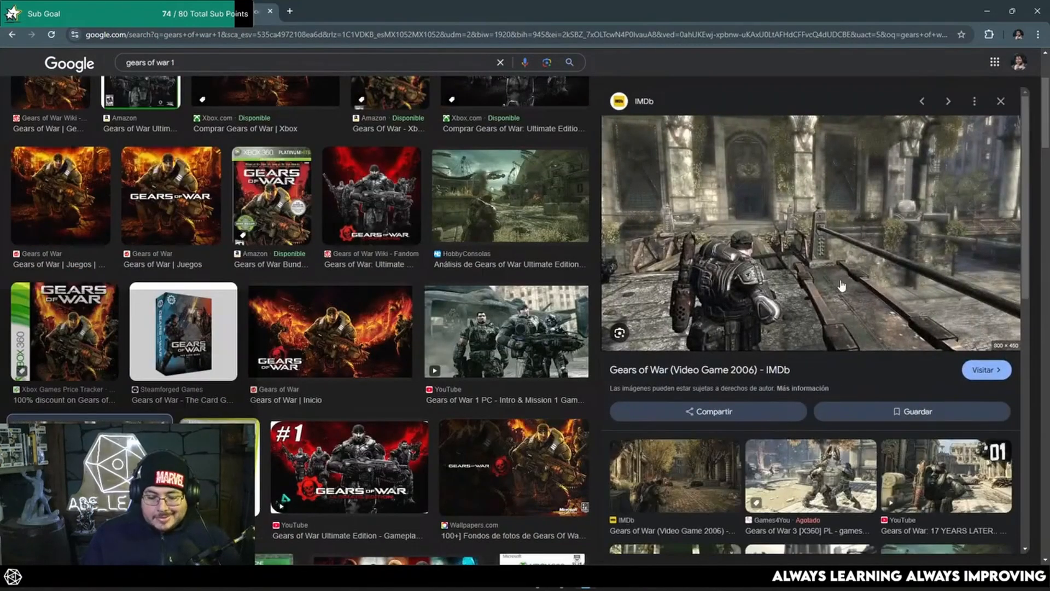
# - Look through the related Gears of War gameplay images and return to the Wind Waker image results
pyautogui.scroll(-3, 823, 368)
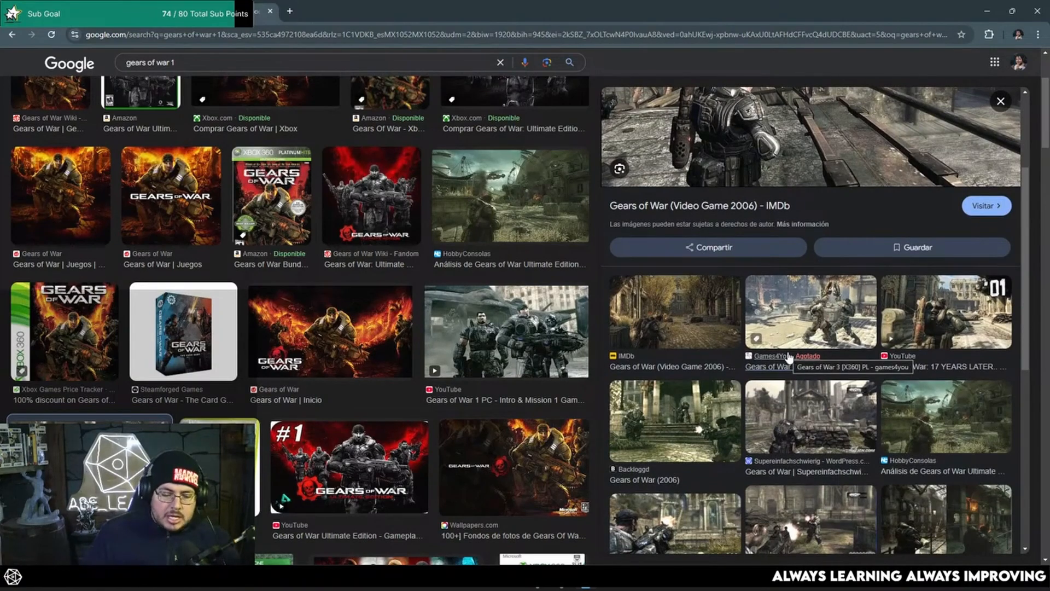
pyautogui.scroll(-6, 771, 323)
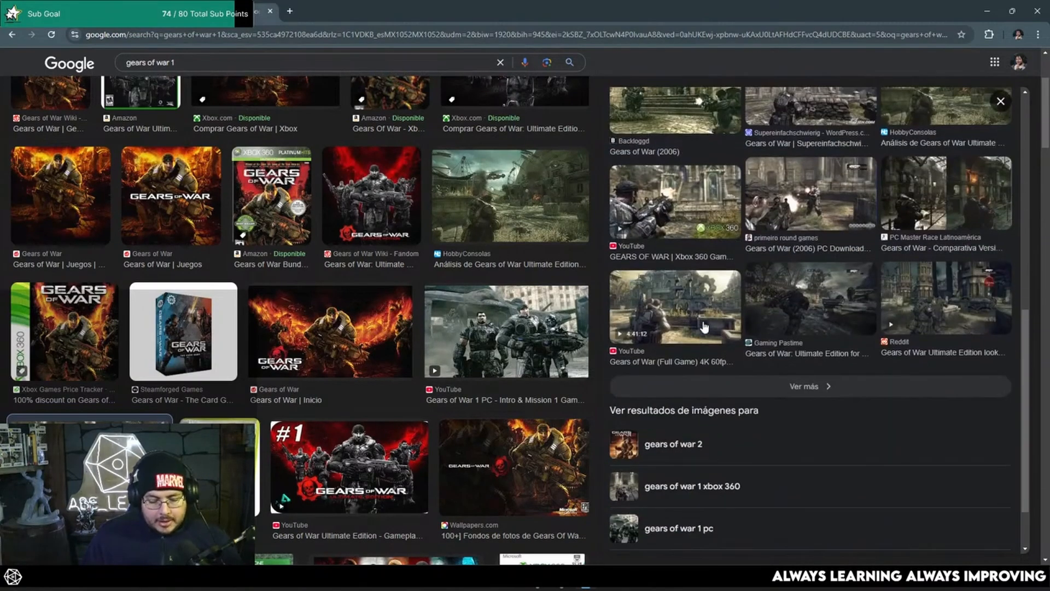
pyautogui.click(651, 324)
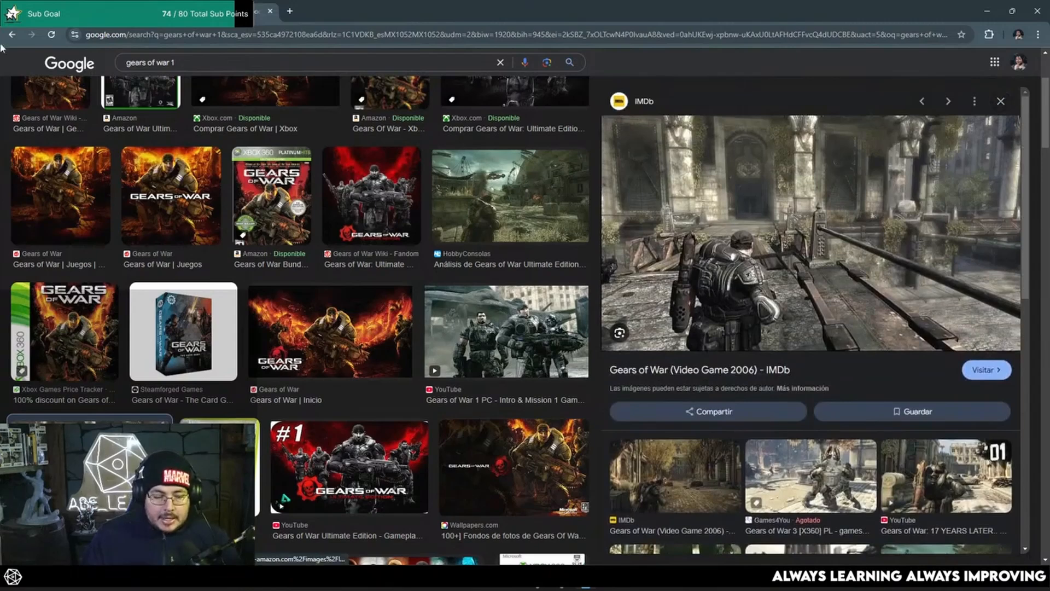
pyautogui.click(113, 19)
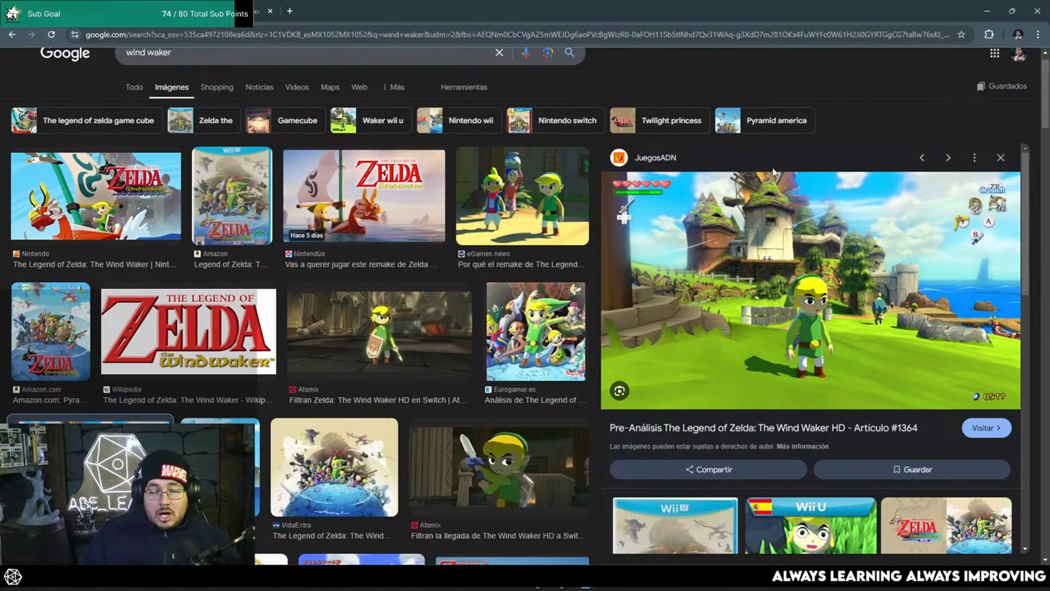
pyautogui.click(980, 11)
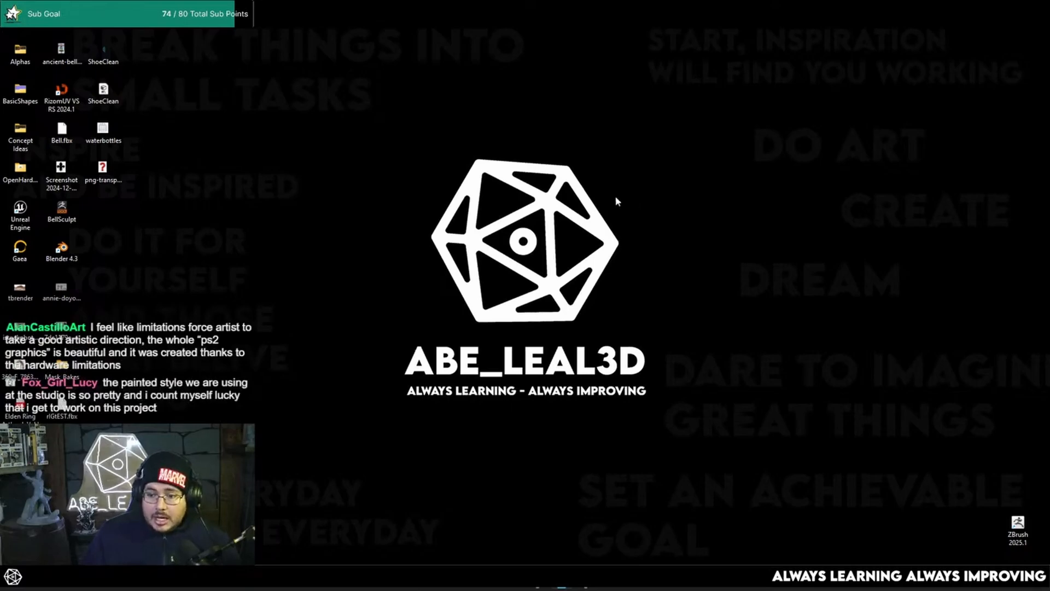
pyautogui.click(594, 590)
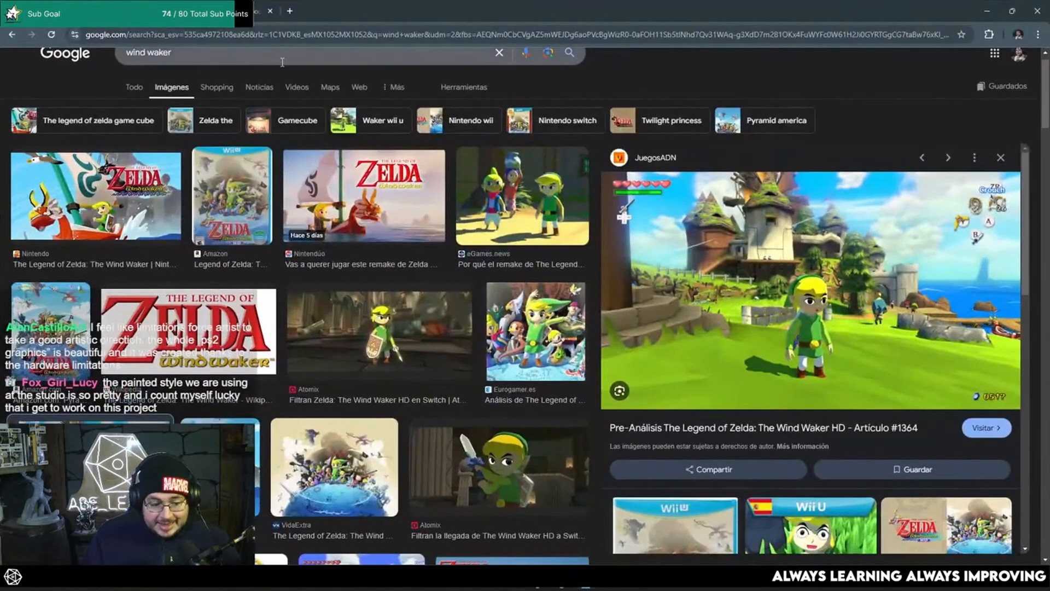
# - Replace the Wind Waker query with an image search for journey playstation
pyautogui.moveTo(282, 59); pyautogui.dragTo(88, 65)
pyautogui.write('journey')
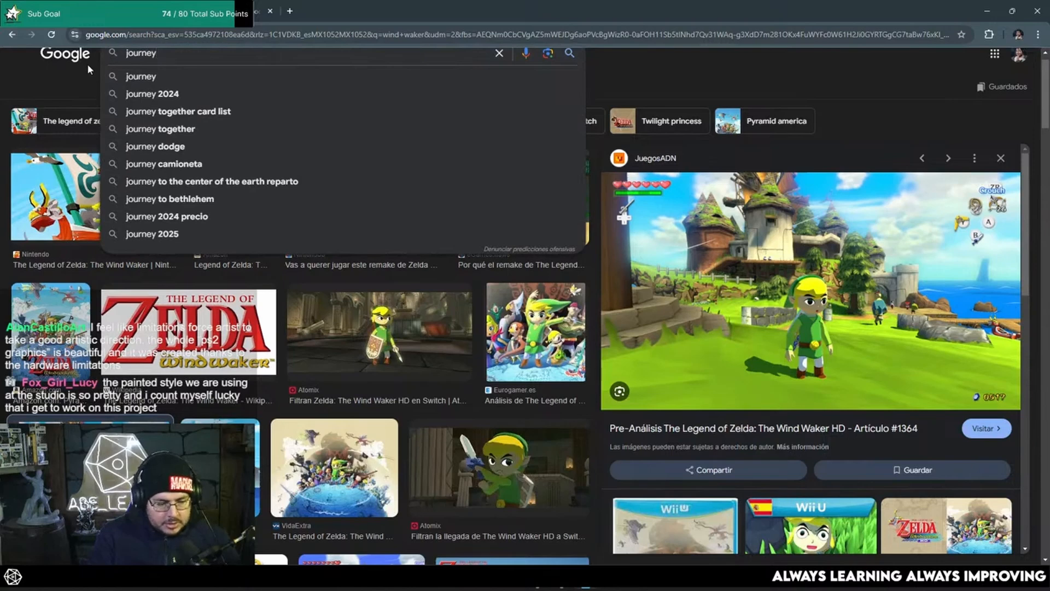
pyautogui.write(' playstation')
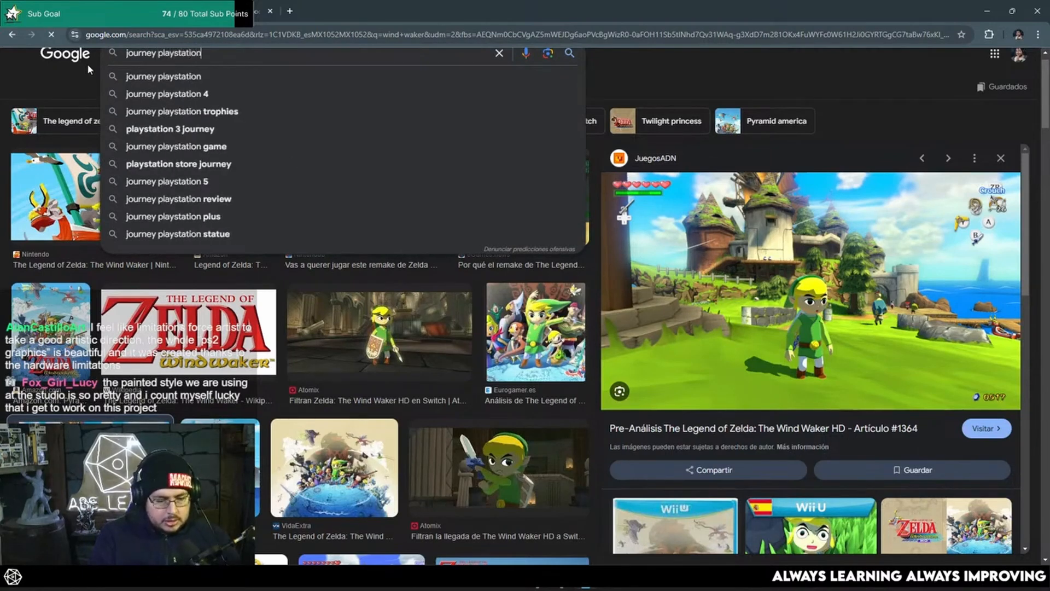
pyautogui.press('Return')
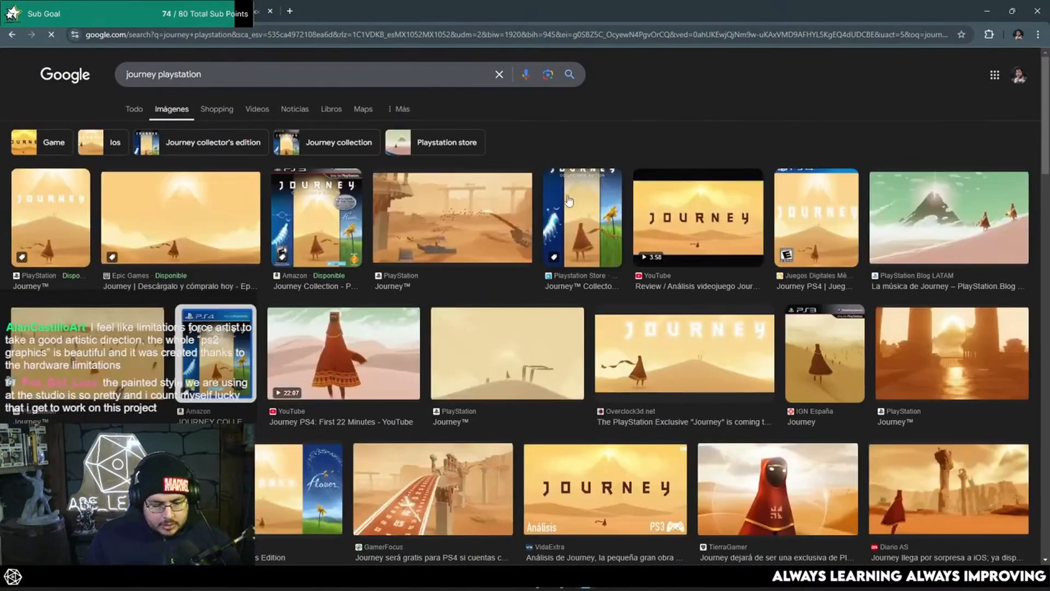
# - Preview the YouTube image of the red-robed Journey character and the PlayStation desert ruins screenshot
pyautogui.click(399, 339)
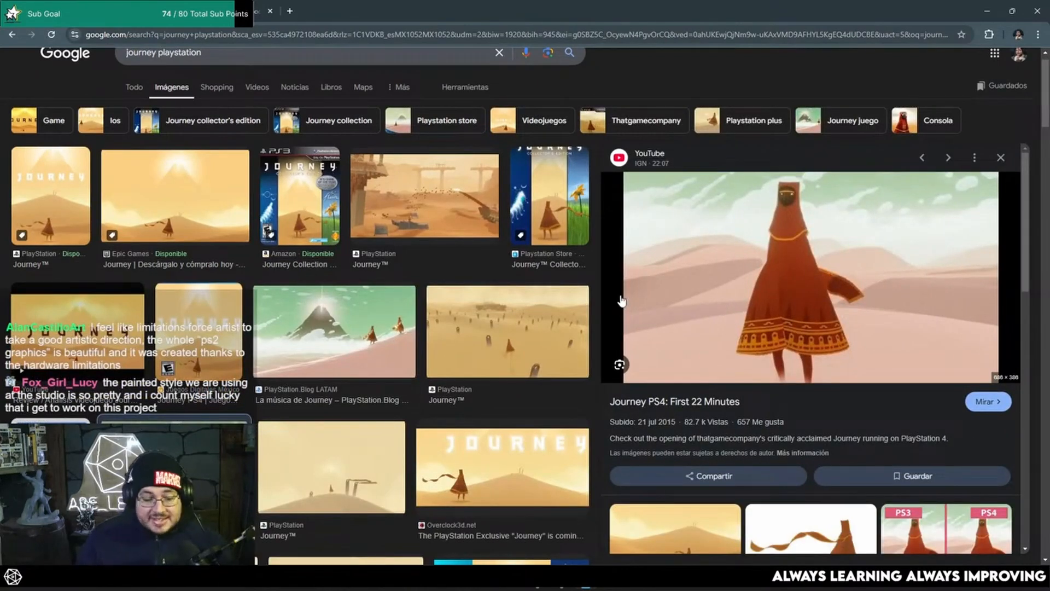
pyautogui.click(471, 226)
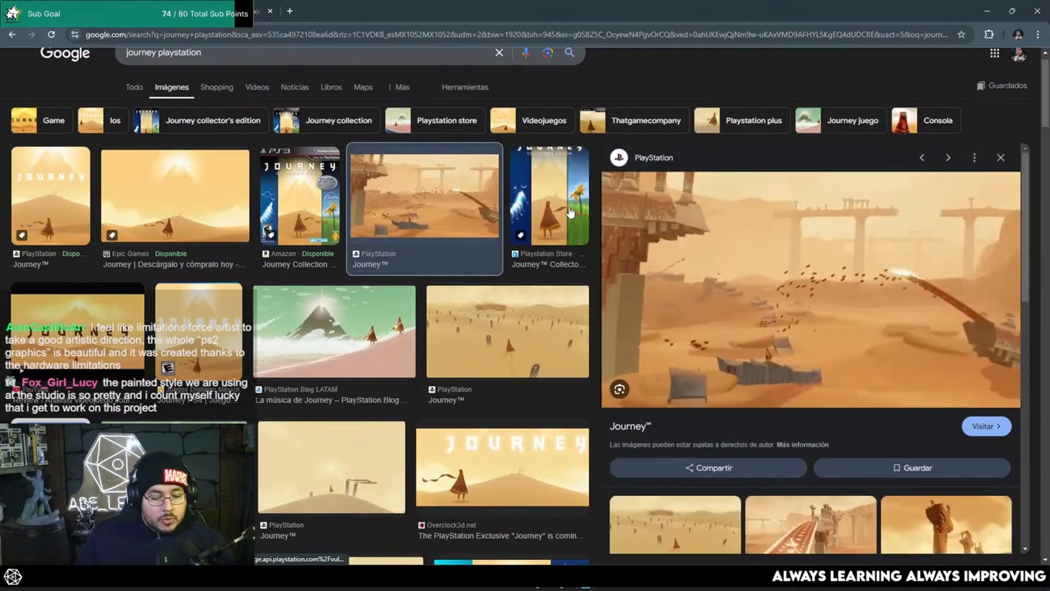
pyautogui.scroll(-5, 491, 238)
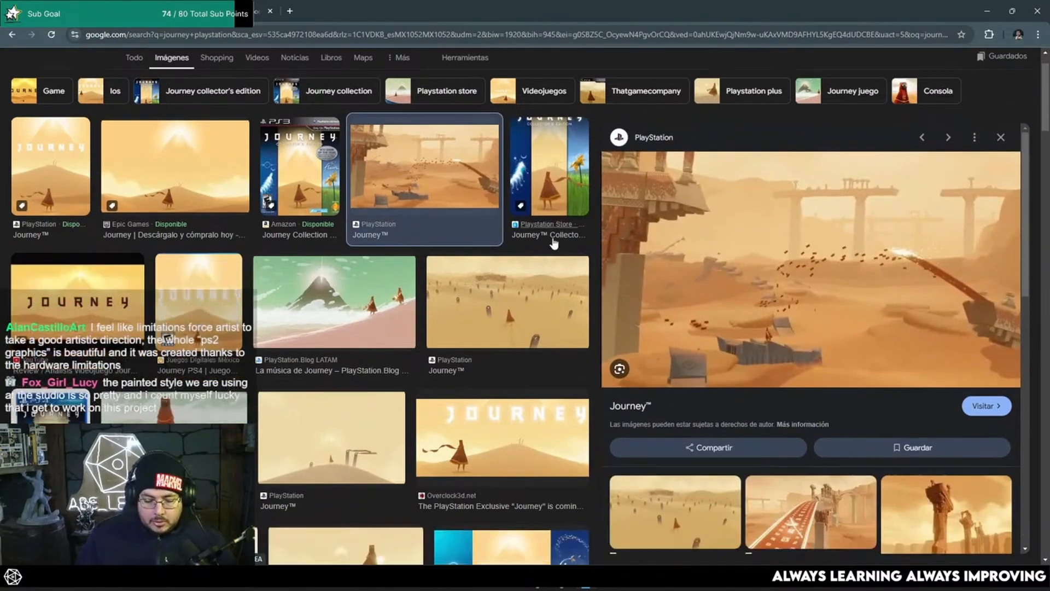
pyautogui.scroll(5, 490, 238)
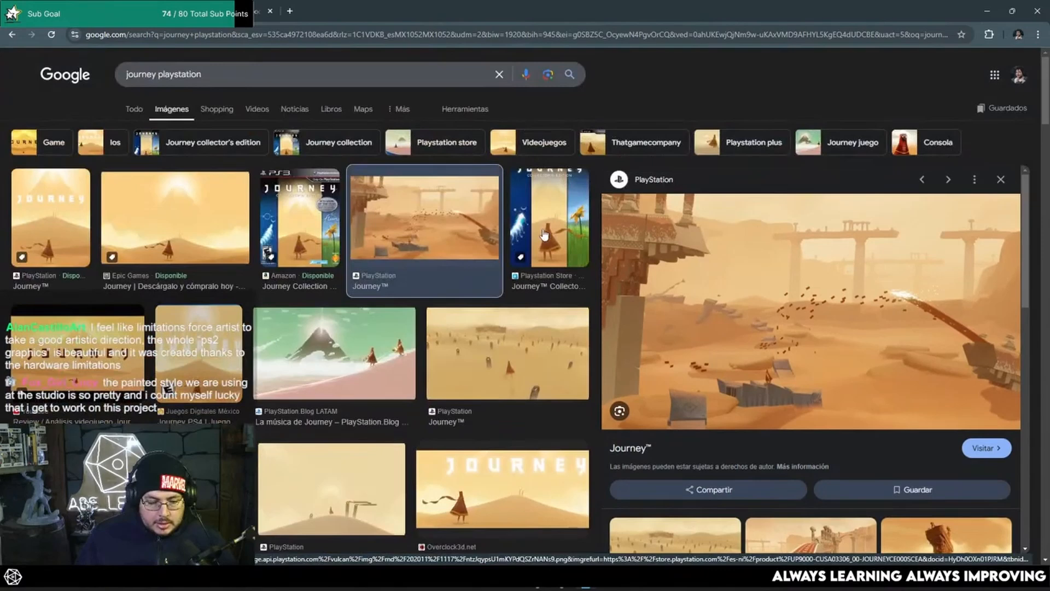
# - Replace the Gears of War search with an image search for stardew valley and preview the Steam farm screenshot
pyautogui.click(261, 12)
pyautogui.click(264, 36)
pyautogui.write('star')
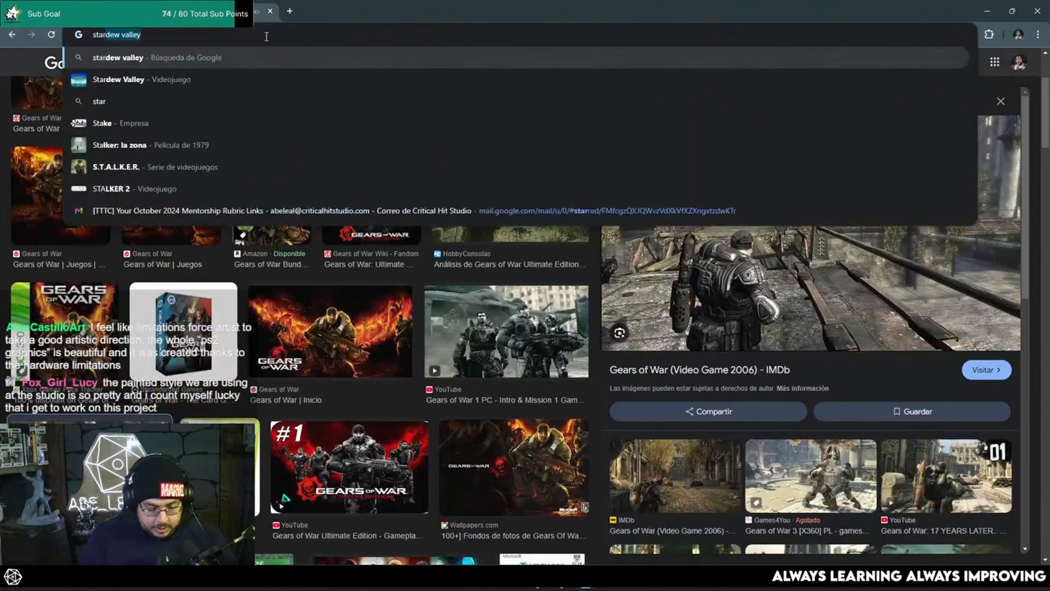
pyautogui.write('dew valley')
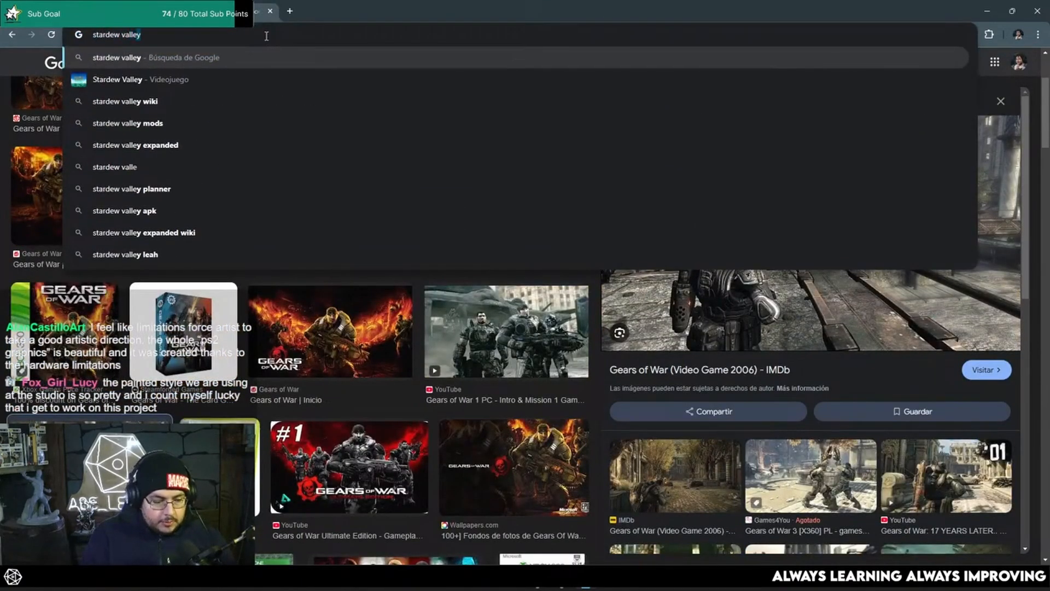
pyautogui.press('Return')
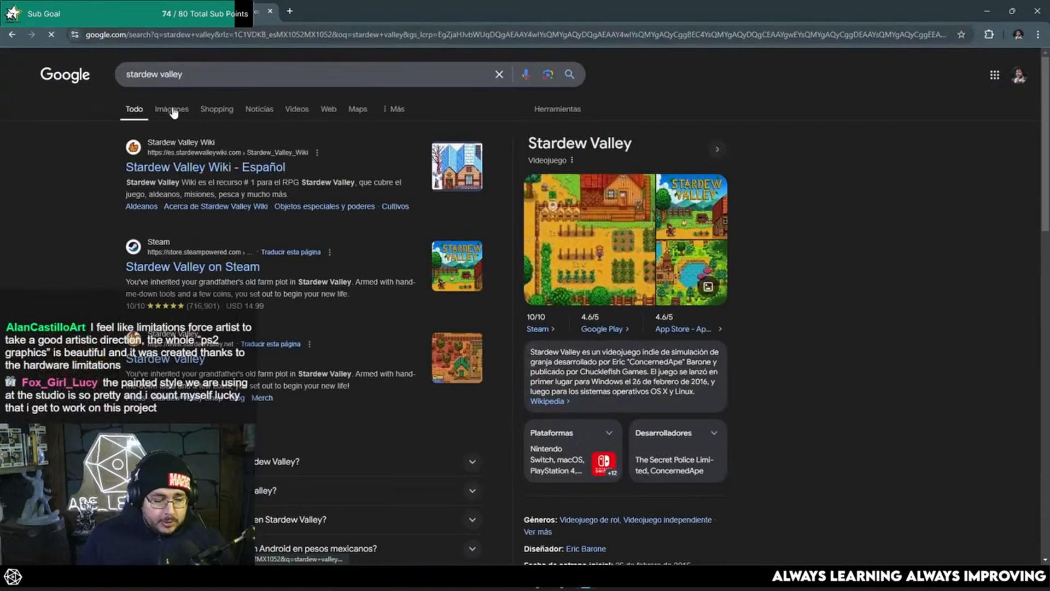
pyautogui.click(171, 109)
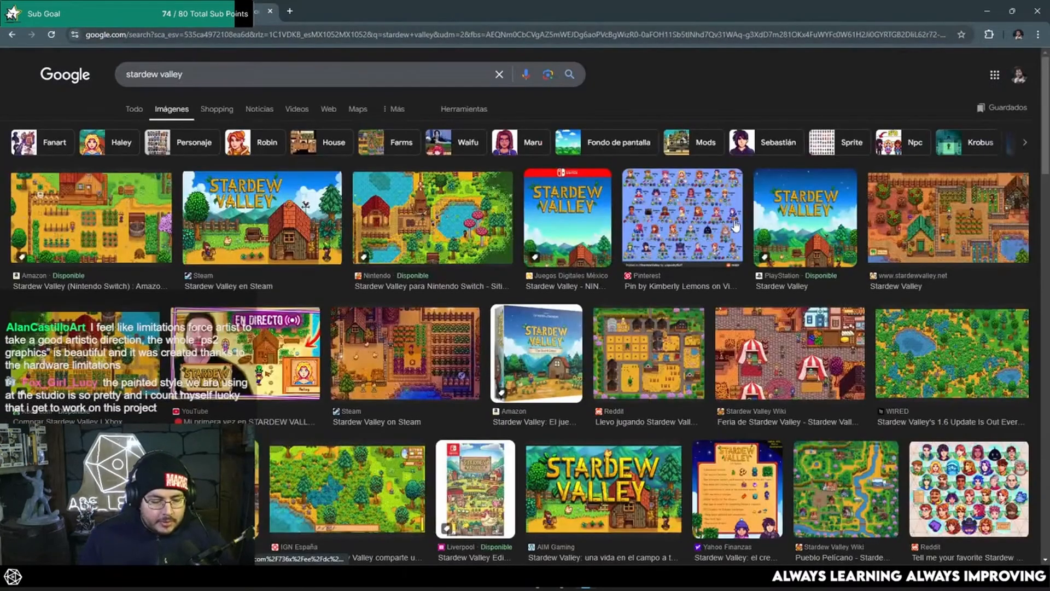
pyautogui.scroll(-2, 735, 226)
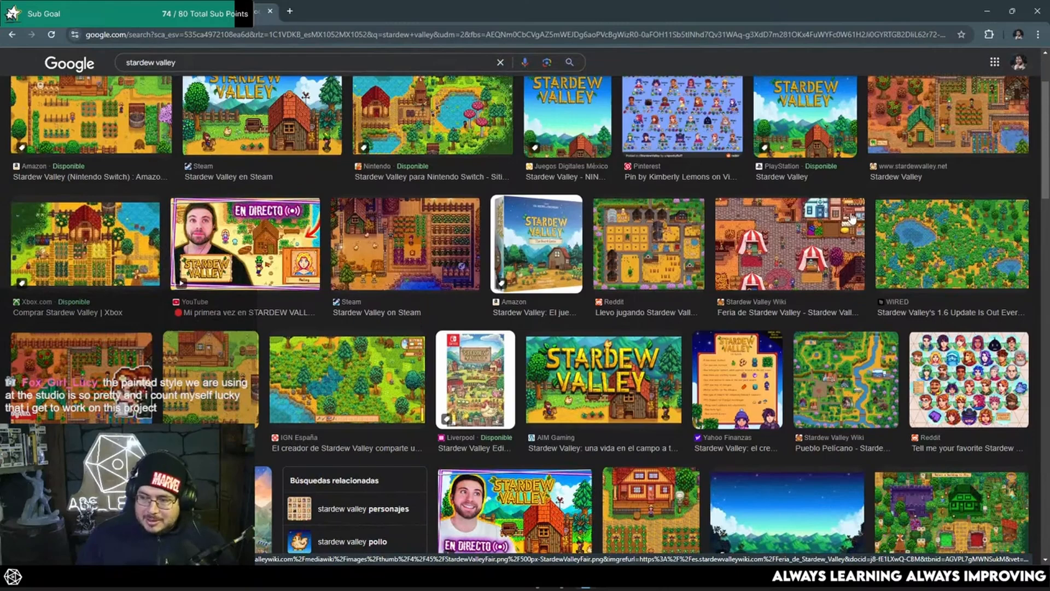
pyautogui.click(452, 252)
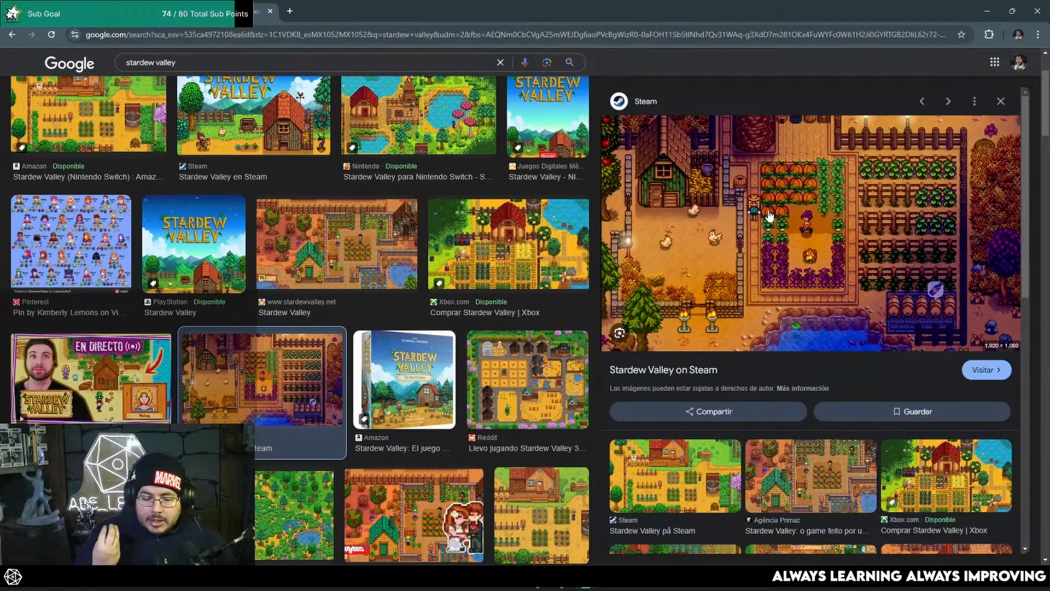
pyautogui.click(983, 13)
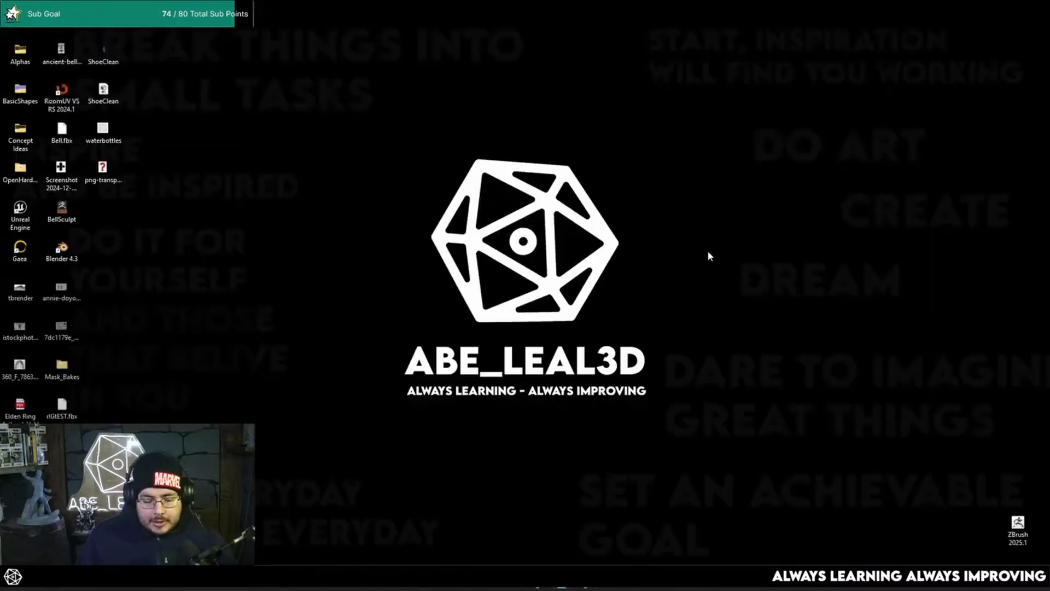
pyautogui.click(587, 588)
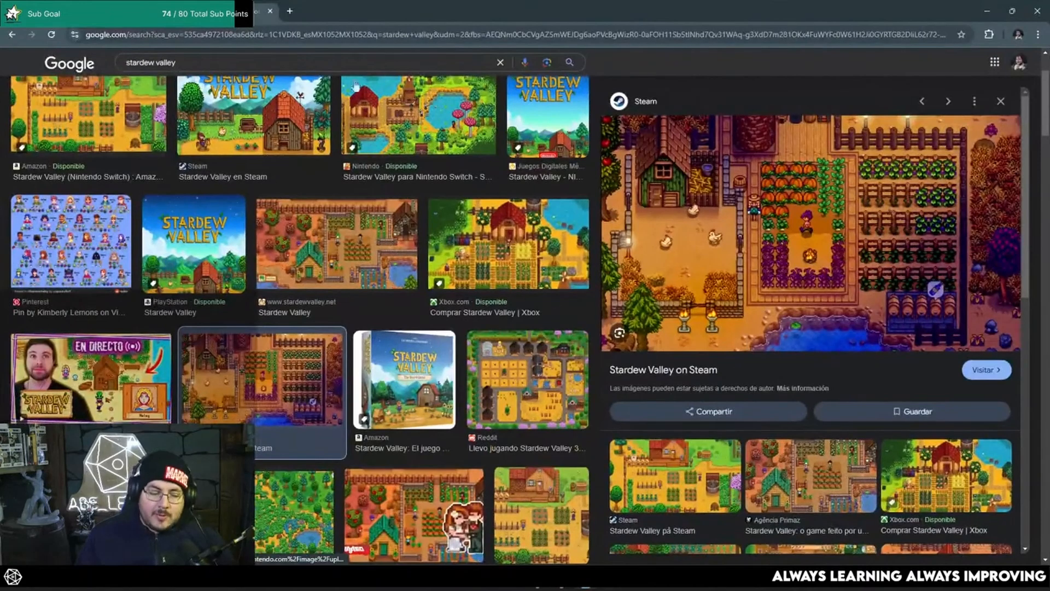
# - Run an image search for flow movie in a new browser tab
pyautogui.click(296, 11)
pyautogui.write('flow')
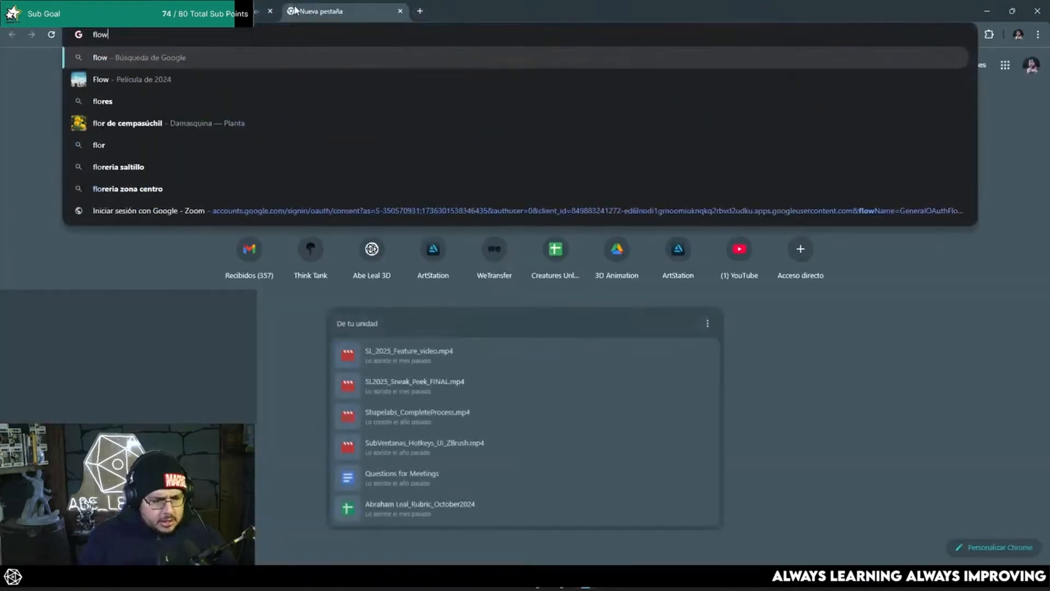
pyautogui.write(' movie')
pyautogui.press('Return')
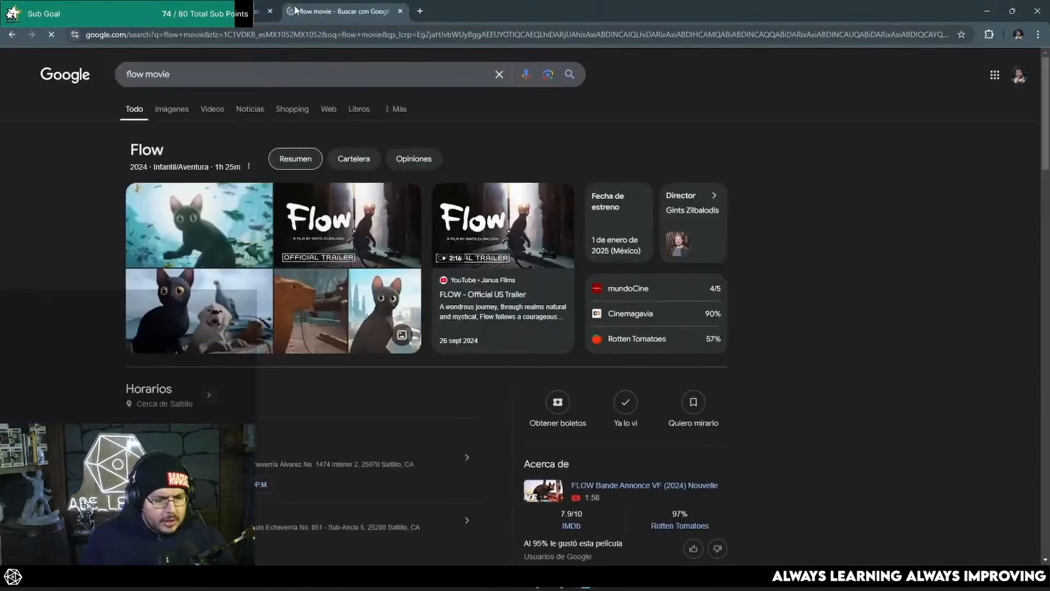
pyautogui.click(171, 109)
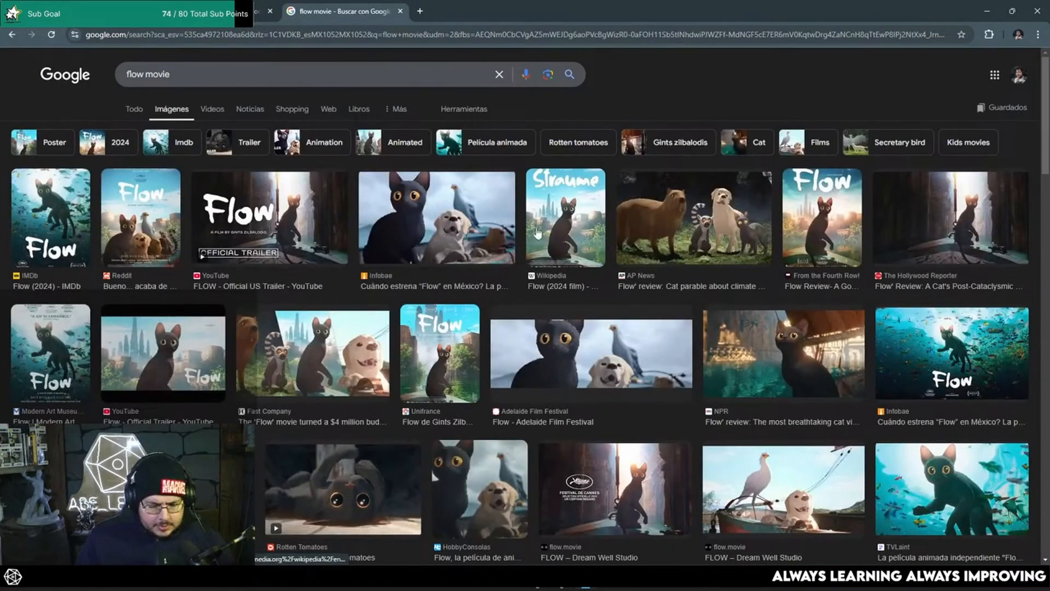
# - Look through the Flow movie image results and preview the FirstShowing.net still of the black cat
pyautogui.scroll(-2, 538, 234)
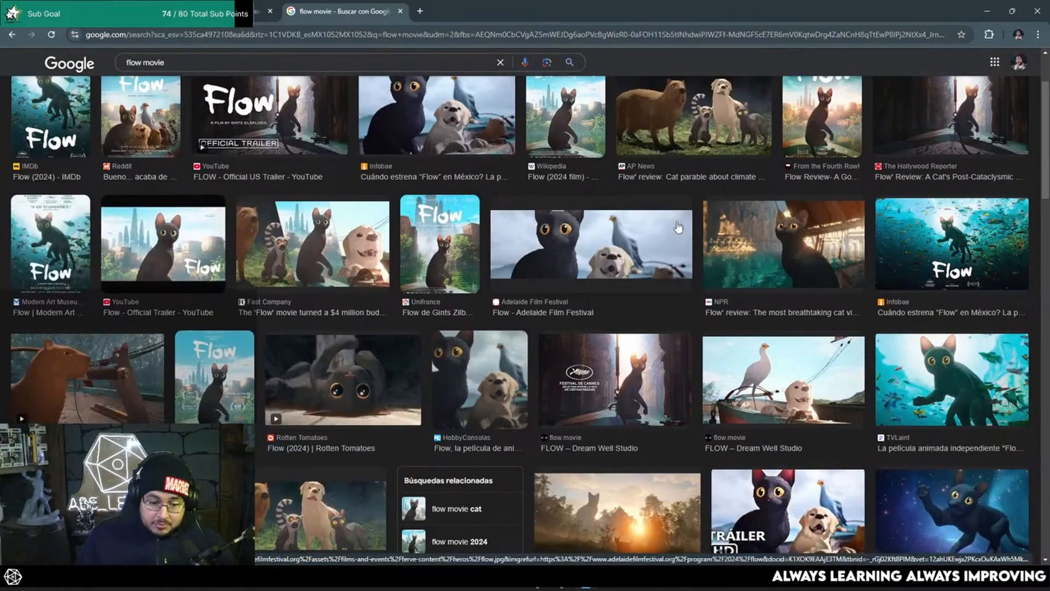
pyautogui.scroll(-3, 677, 230)
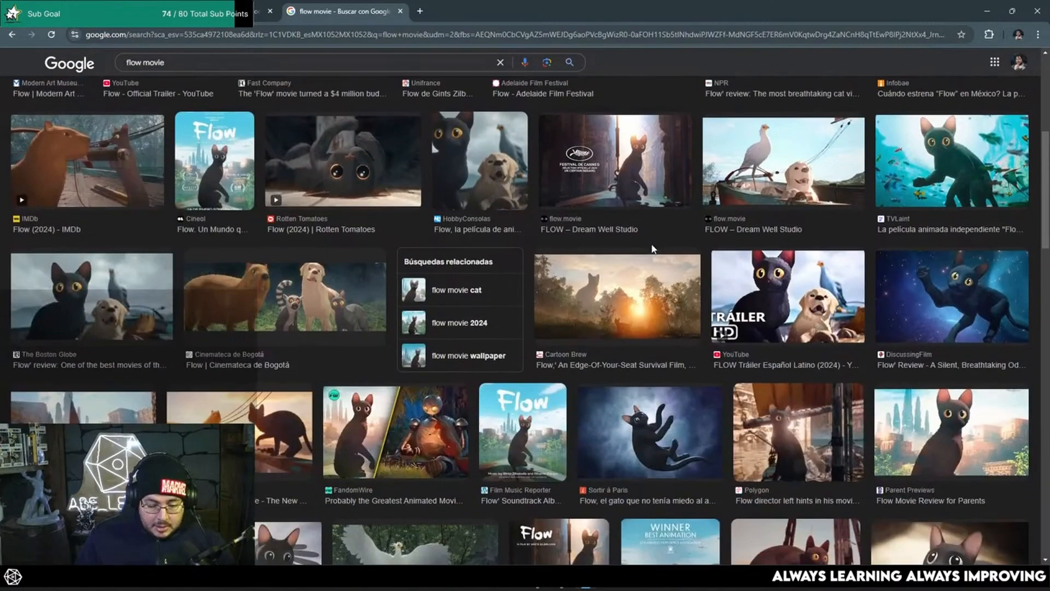
pyautogui.scroll(-2, 648, 251)
pyautogui.scroll(-3, 648, 249)
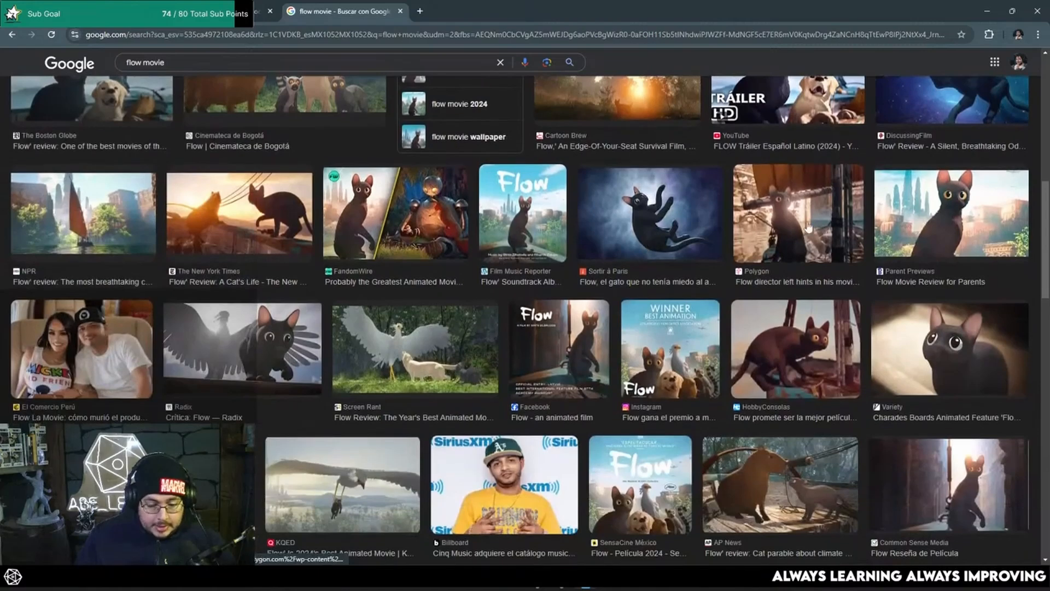
pyautogui.click(910, 209)
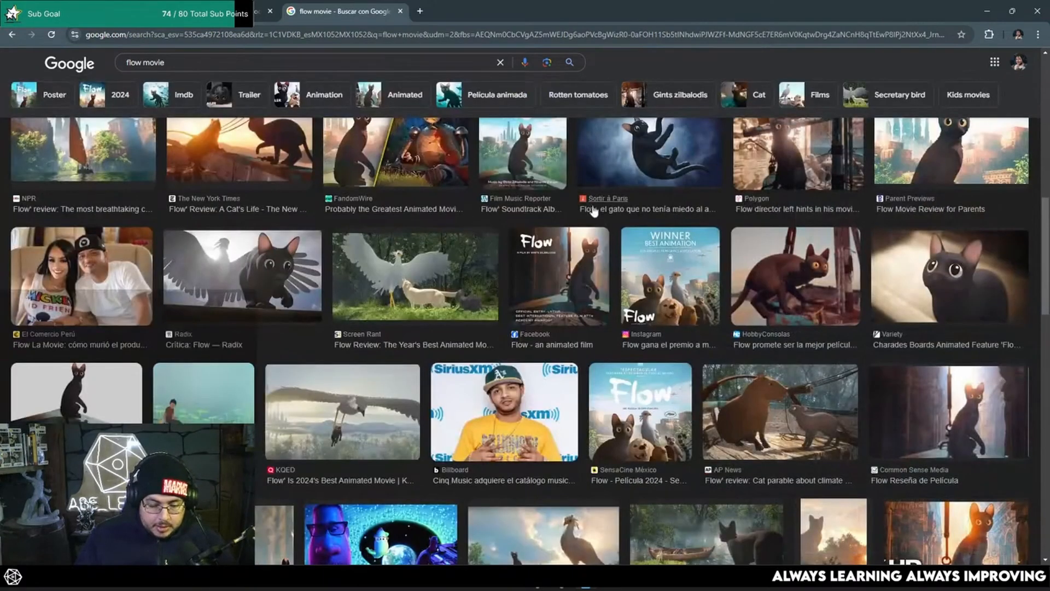
pyautogui.scroll(-8, 543, 203)
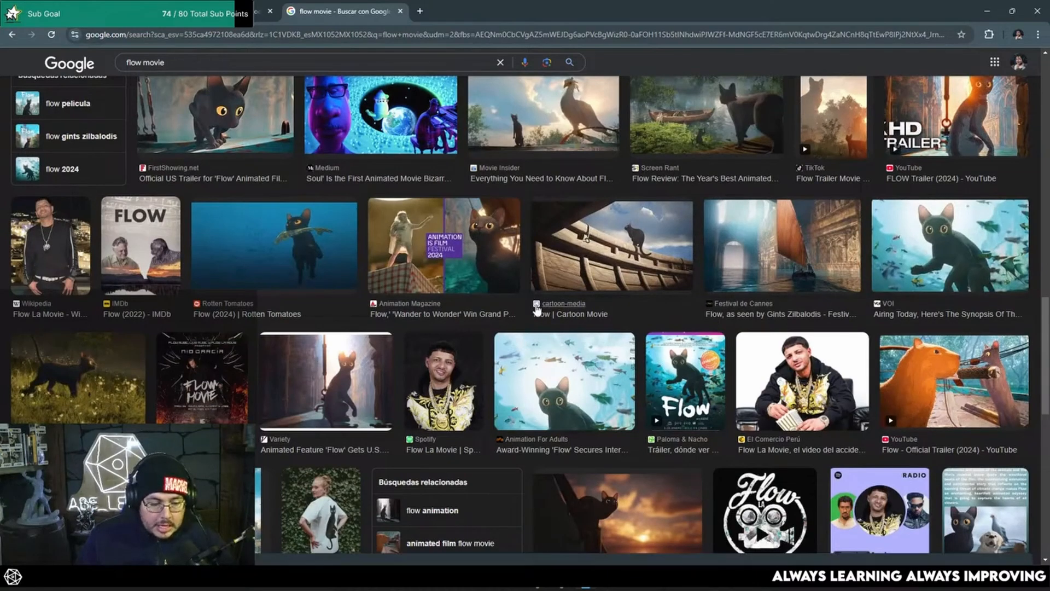
pyautogui.click(249, 138)
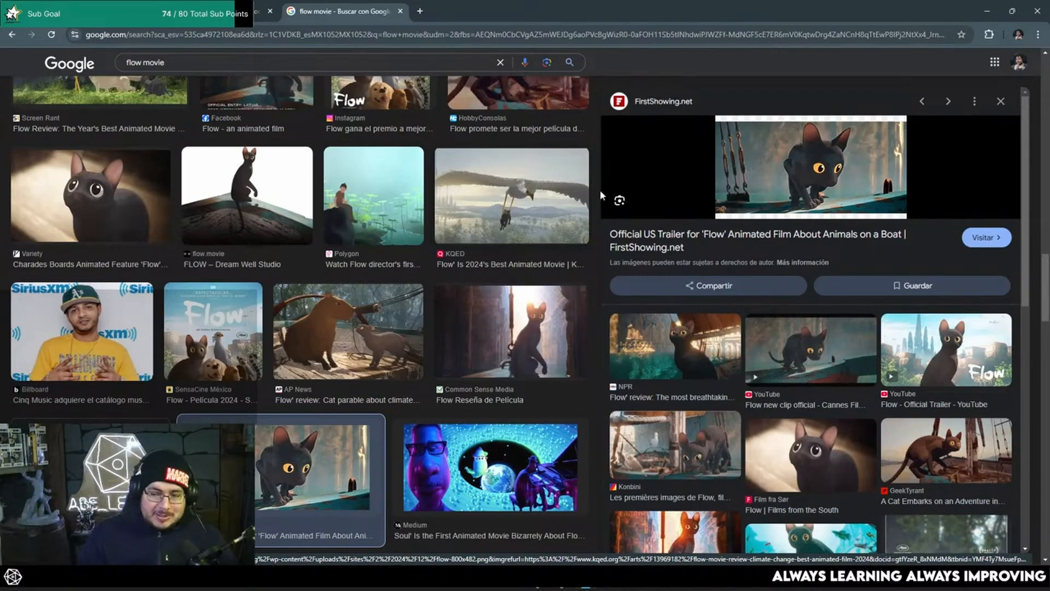
# - Hide the browser, bring the lantern concept sheet 7dc1179e_original.jpg into view and launch Maya 2025
pyautogui.click(988, 11)
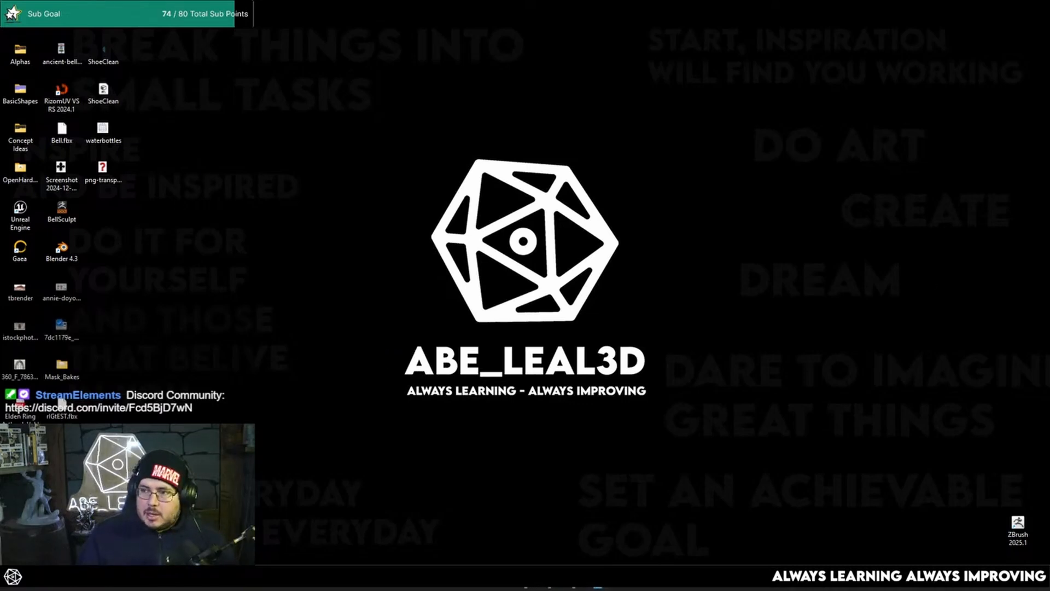
pyautogui.moveTo(1049, 260); pyautogui.dragTo(527, 126)
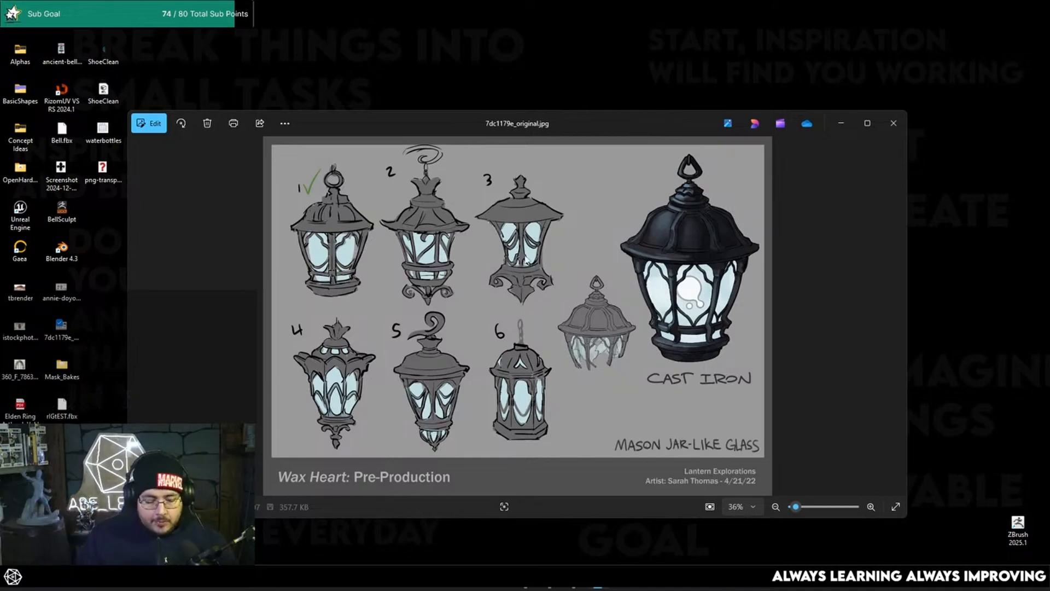
pyautogui.press('super')
pyautogui.write('maya')
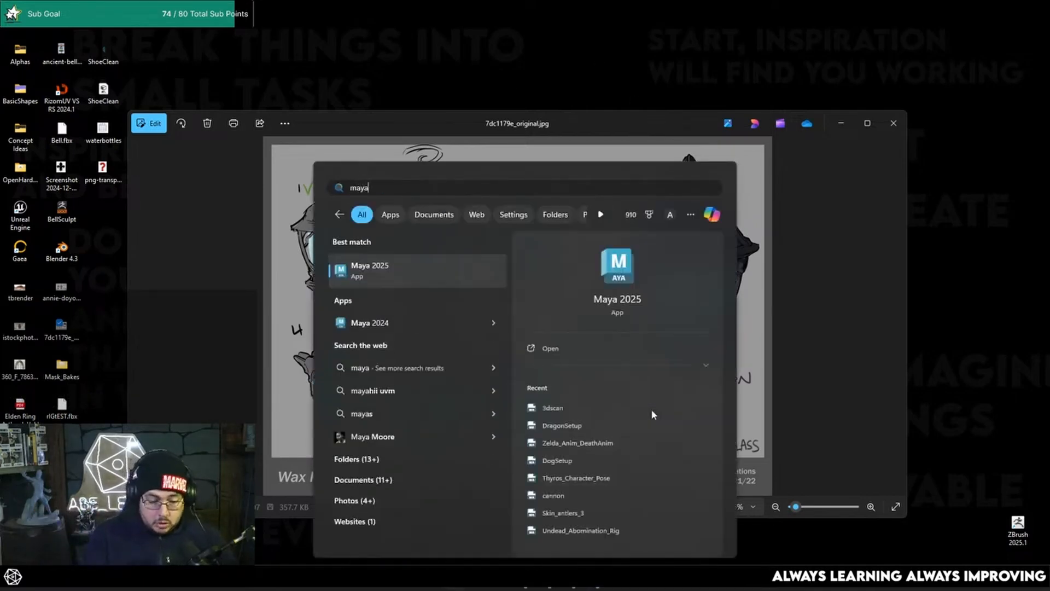
pyautogui.press('Return')
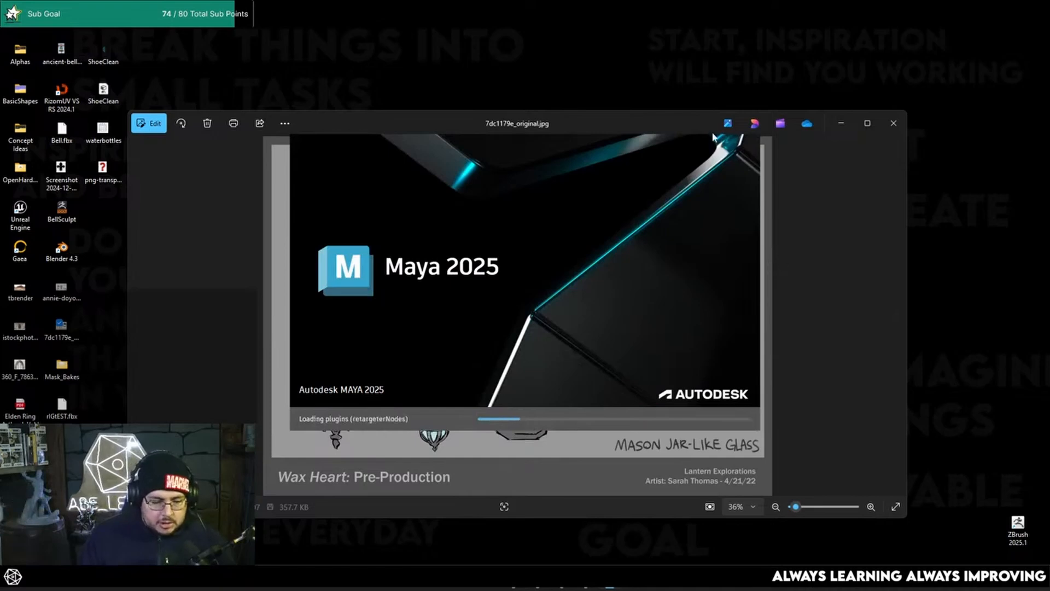
# - Set Maya aside and reopen the lantern concept sheet 7dc1179e_original.jpg from the desktop
pyautogui.click(614, 120)
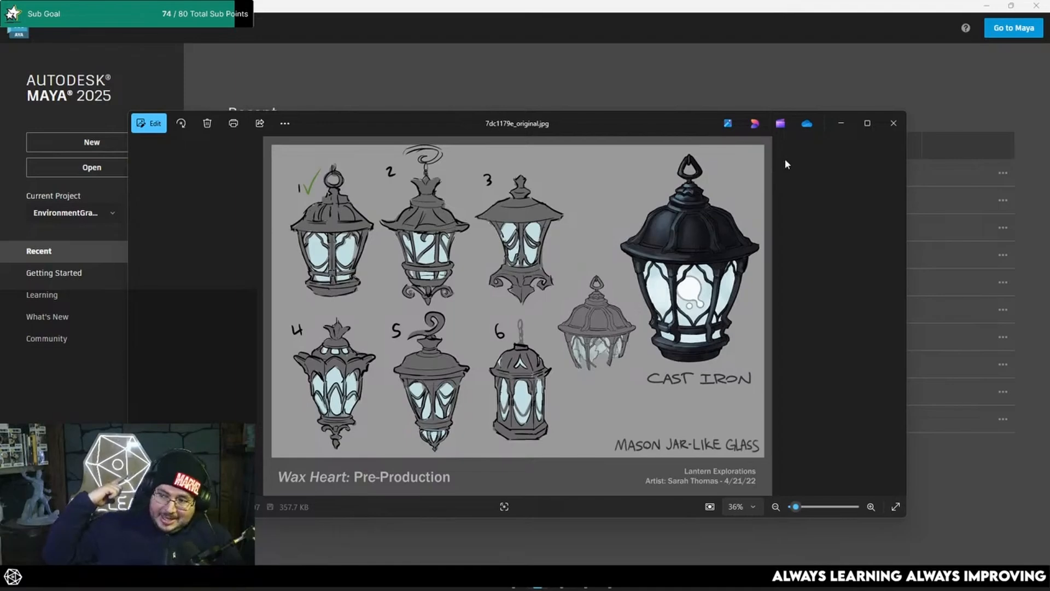
pyautogui.click(894, 123)
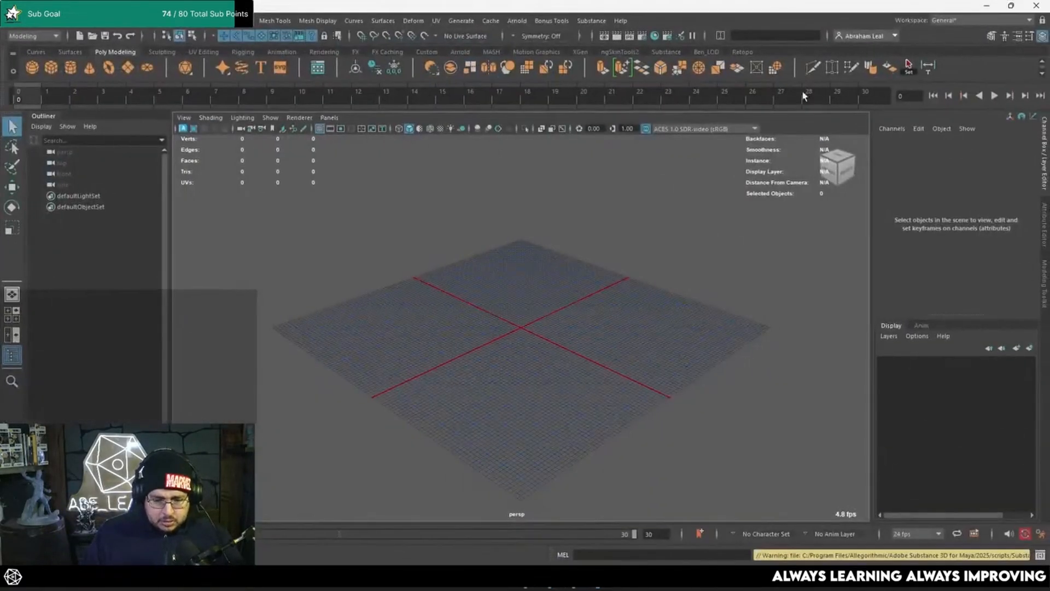
pyautogui.hotkey('alt', 'Tab')
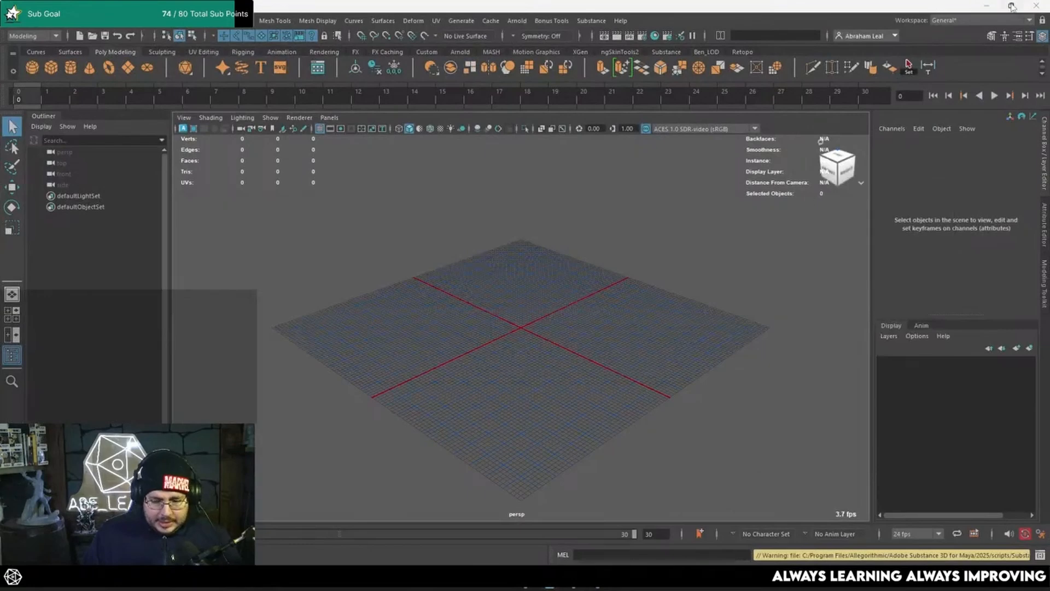
pyautogui.click(988, 6)
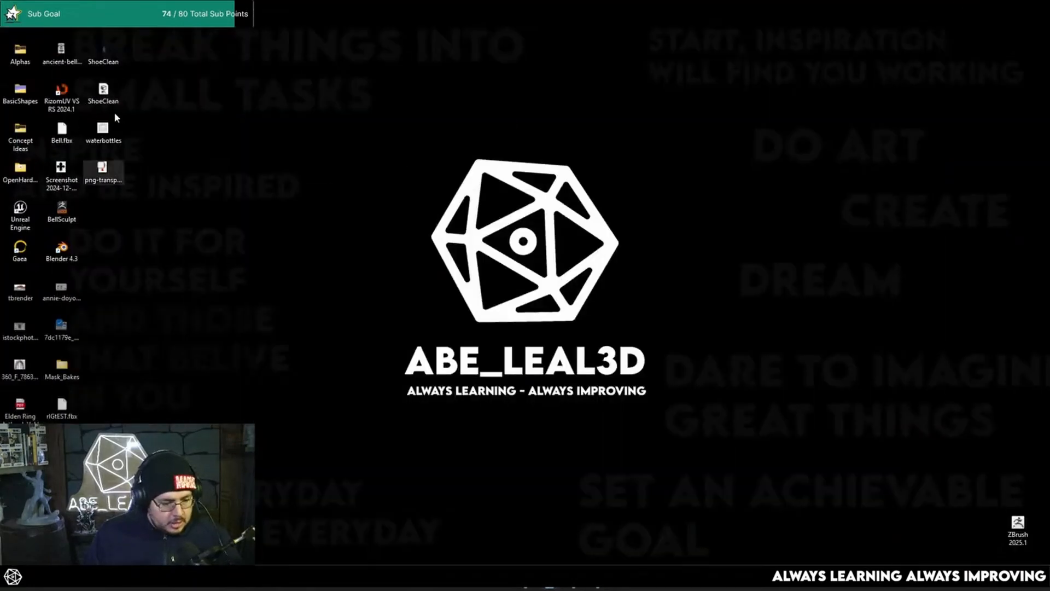
pyautogui.doubleClick(62, 327)
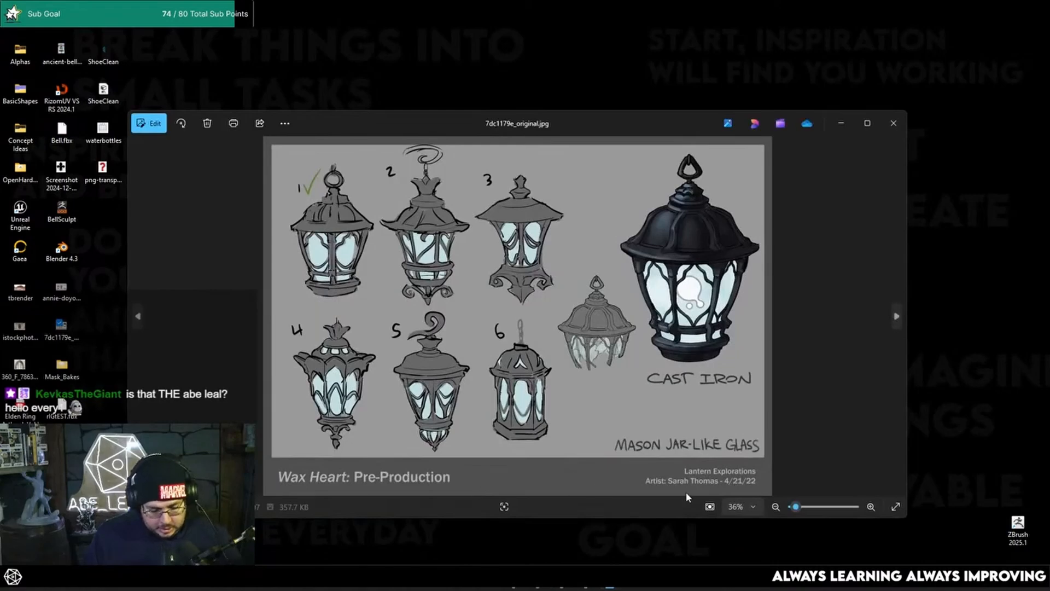
# - Examine the whole lantern exploration sheet, including the cast iron version, and reposition the image viewer window
pyautogui.scroll(3, 714, 486)
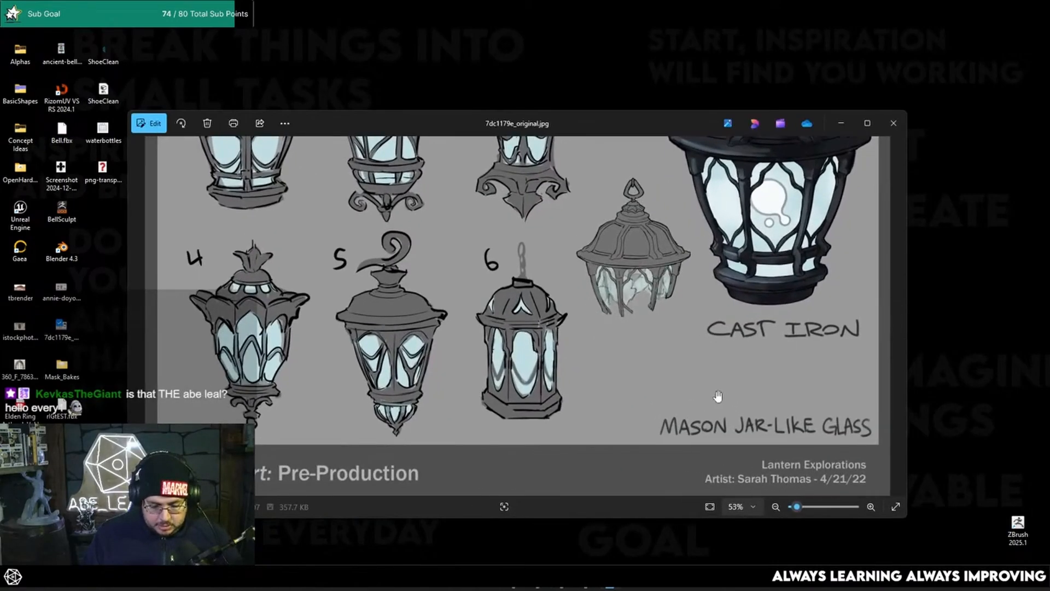
pyautogui.scroll(-3, 569, 364)
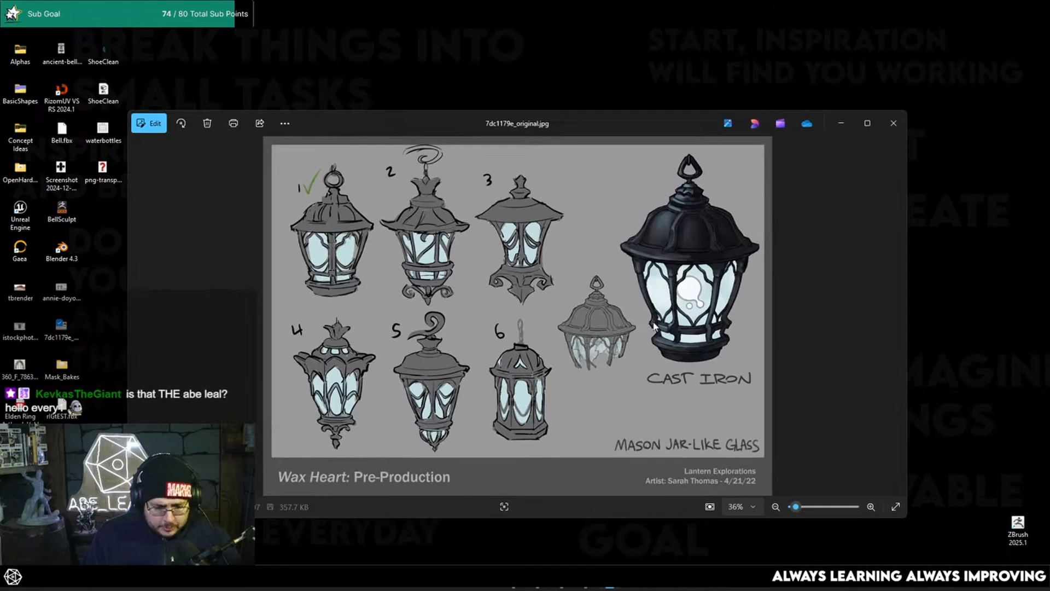
pyautogui.scroll(1, 491, 336)
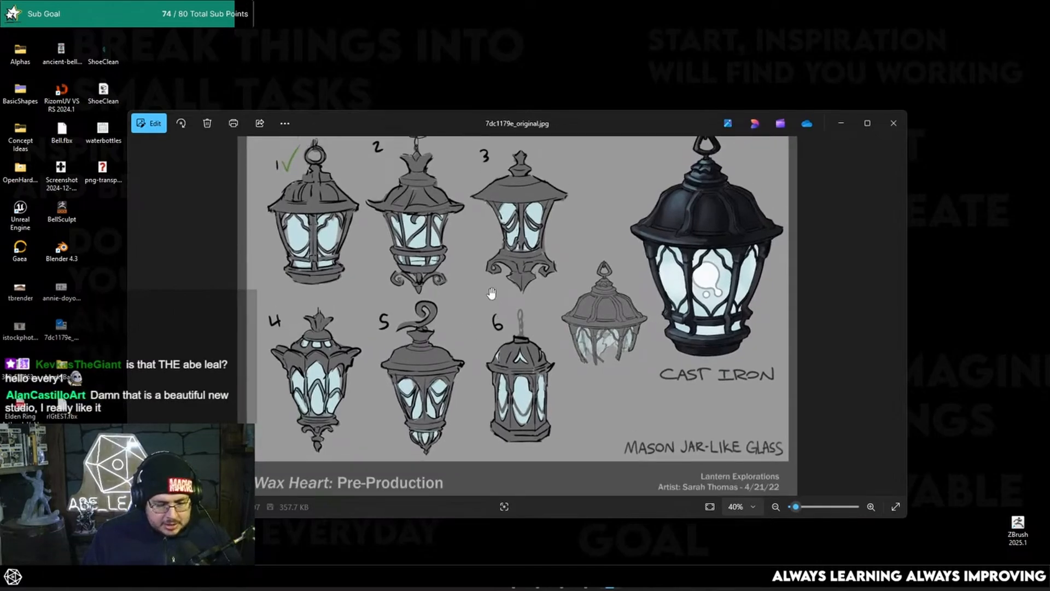
pyautogui.scroll(-2, 402, 228)
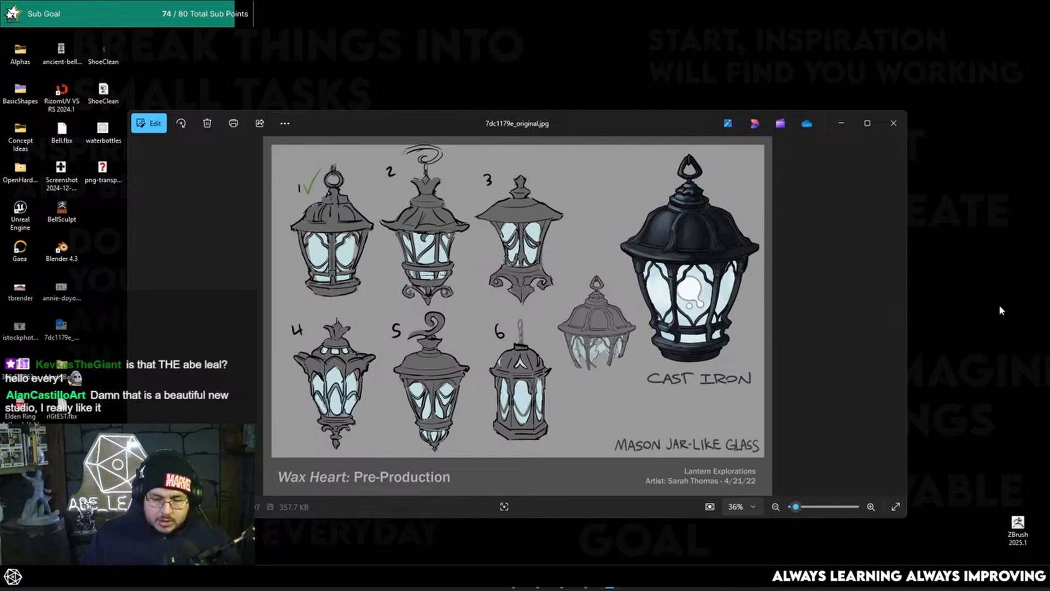
pyautogui.scroll(1, 586, 214)
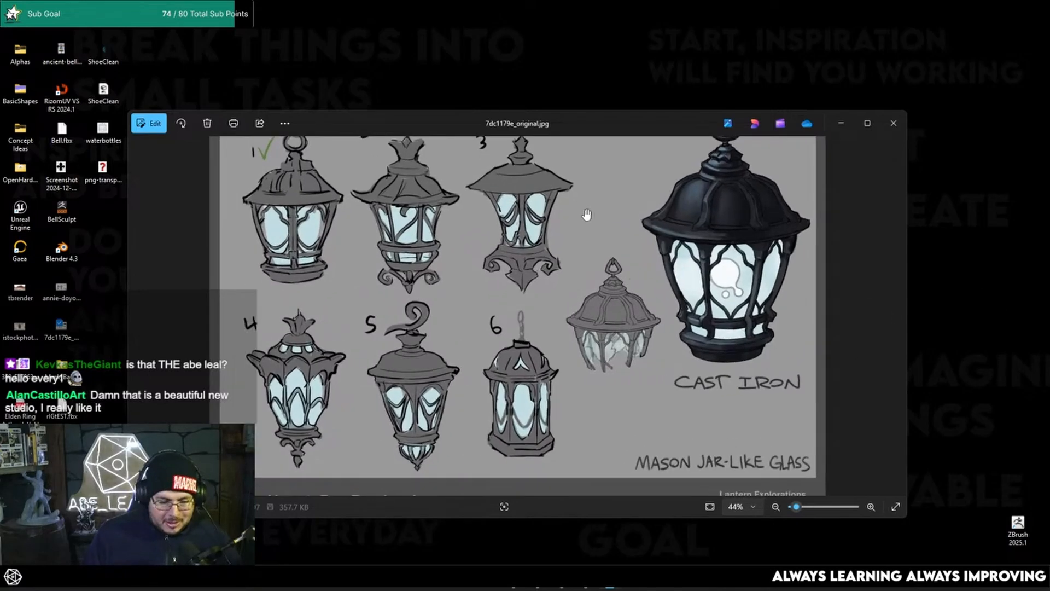
pyautogui.moveTo(592, 124); pyautogui.dragTo(694, 98)
pyautogui.moveTo(605, 279); pyautogui.dragTo(605, 304)
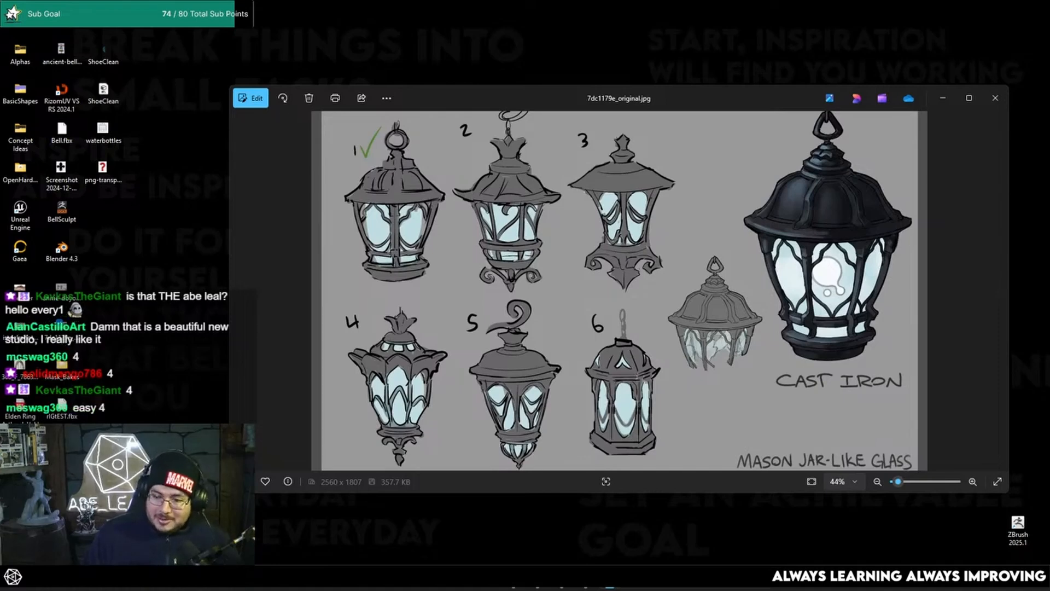
# - Examine lantern designs 4, 5 and 6 up close and compare them with the three designs above
pyautogui.scroll(5, 525, 364)
pyautogui.moveTo(493, 378); pyautogui.dragTo(538, 226)
pyautogui.scroll(3, 369, 268)
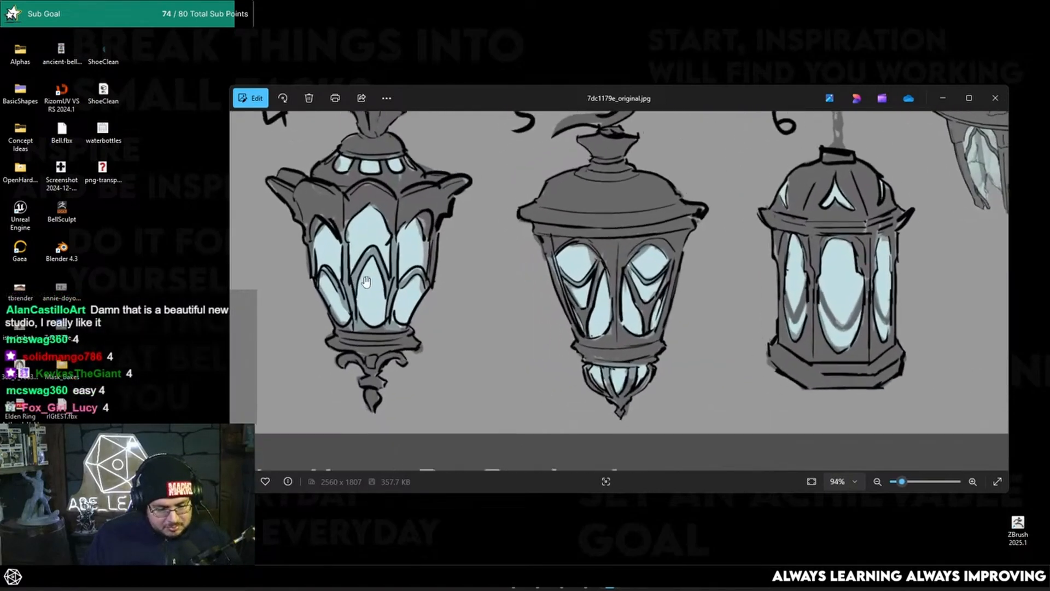
pyautogui.moveTo(383, 284); pyautogui.dragTo(431, 309)
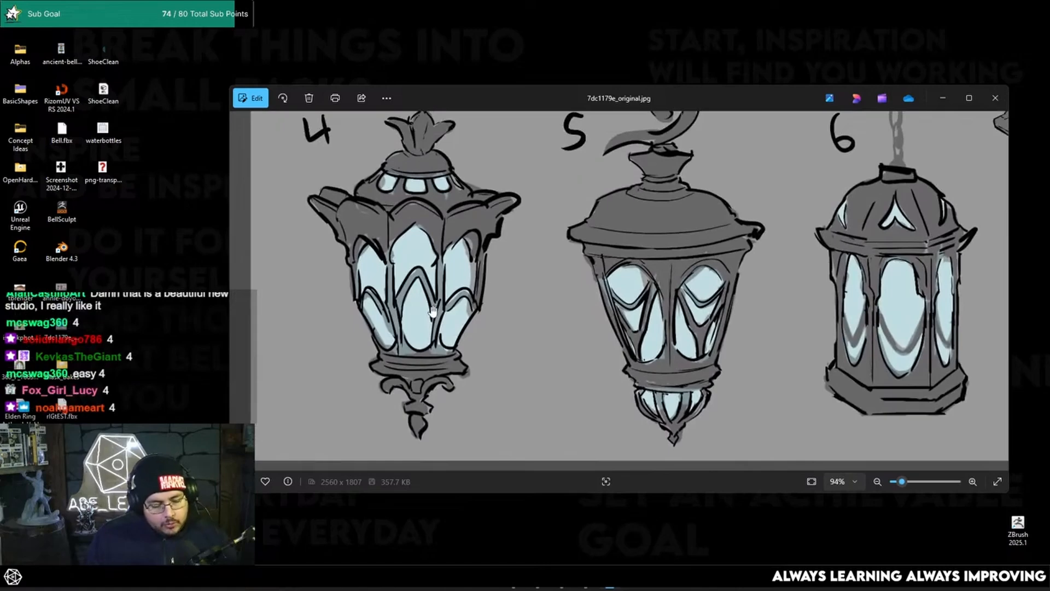
pyautogui.scroll(-5, 432, 310)
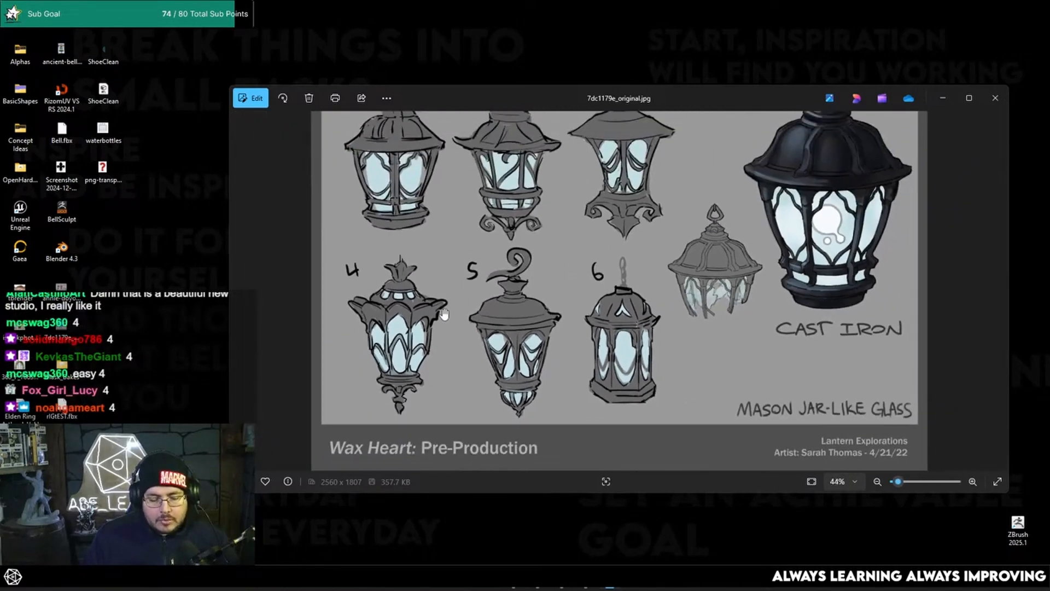
pyautogui.moveTo(445, 313); pyautogui.dragTo(452, 328)
pyautogui.scroll(-2, 453, 331)
pyautogui.scroll(2, 460, 330)
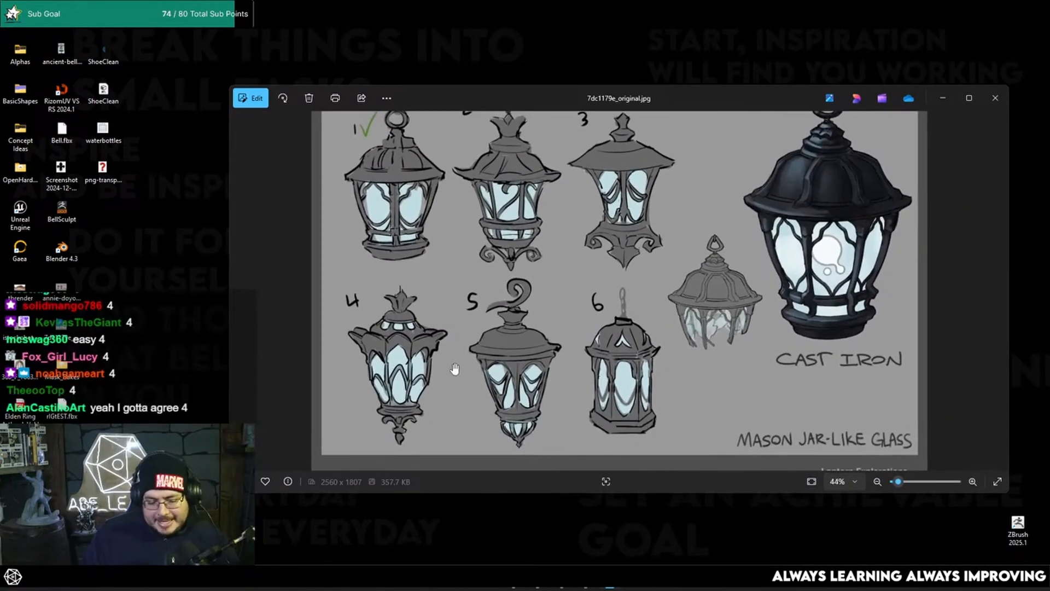
pyautogui.moveTo(455, 369); pyautogui.dragTo(455, 340)
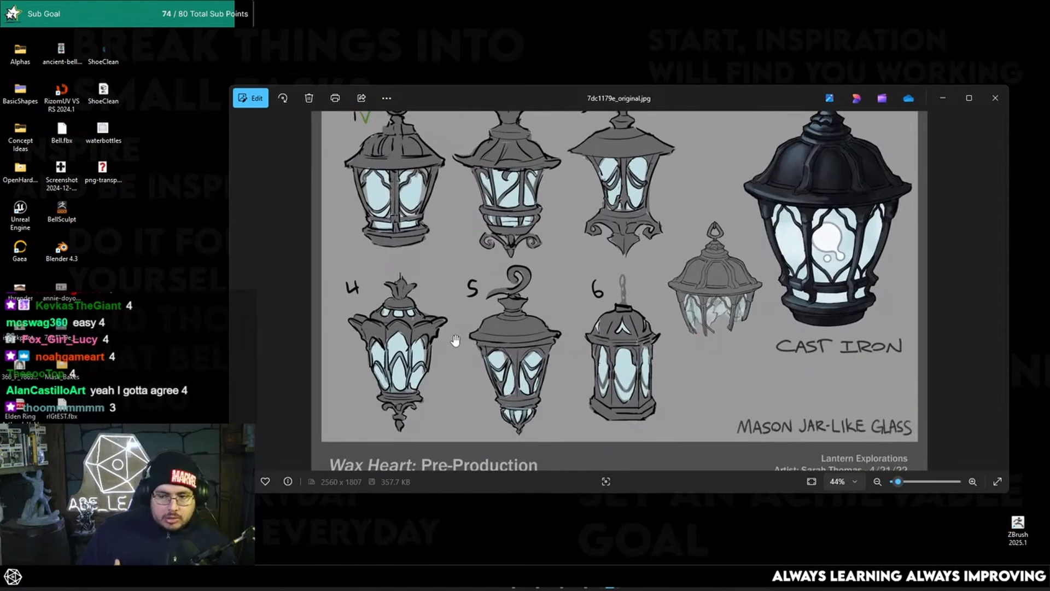
pyautogui.moveTo(557, 297); pyautogui.dragTo(437, 357)
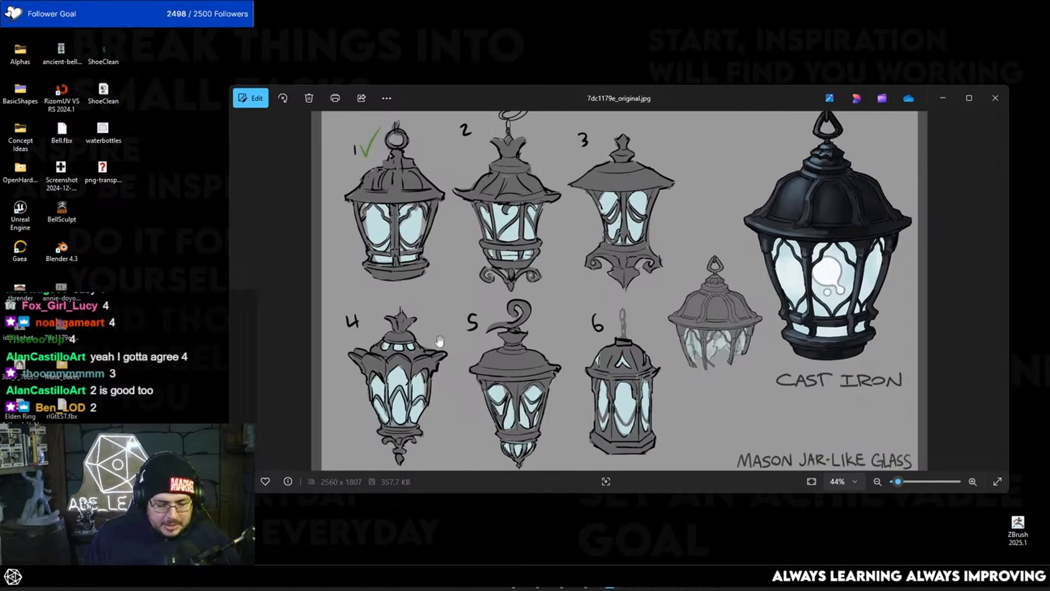
# - Inspect the shape and glass panels of lantern design 4 again alongside its neighbouring designs
pyautogui.scroll(4, 547, 309)
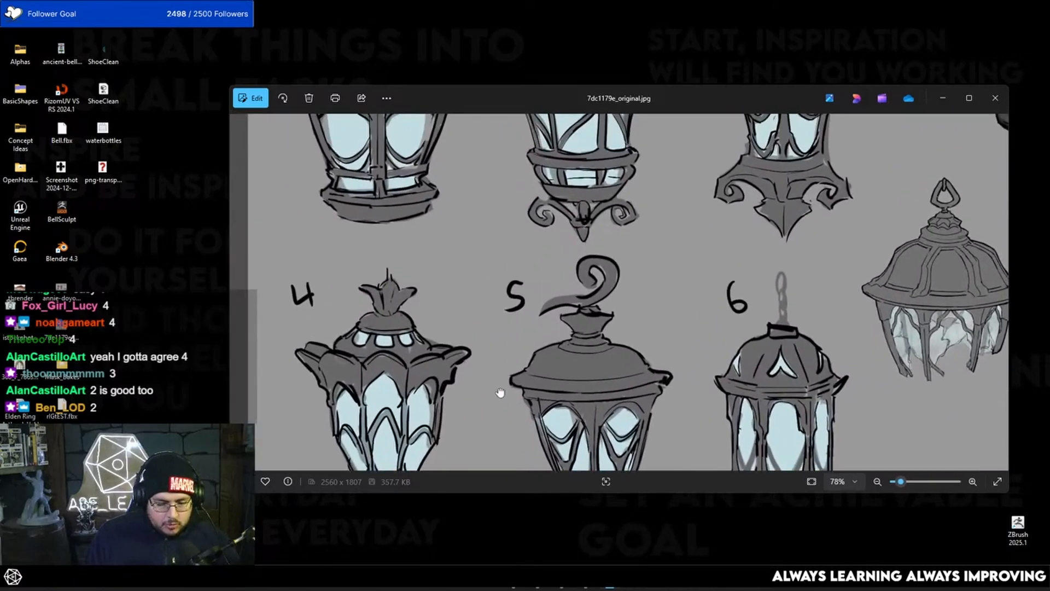
pyautogui.scroll(-2, 566, 312)
pyautogui.moveTo(565, 312); pyautogui.dragTo(512, 293)
pyautogui.scroll(4, 386, 367)
pyautogui.moveTo(387, 367); pyautogui.dragTo(444, 255)
pyautogui.scroll(1, 411, 222)
pyautogui.scroll(-4, 412, 222)
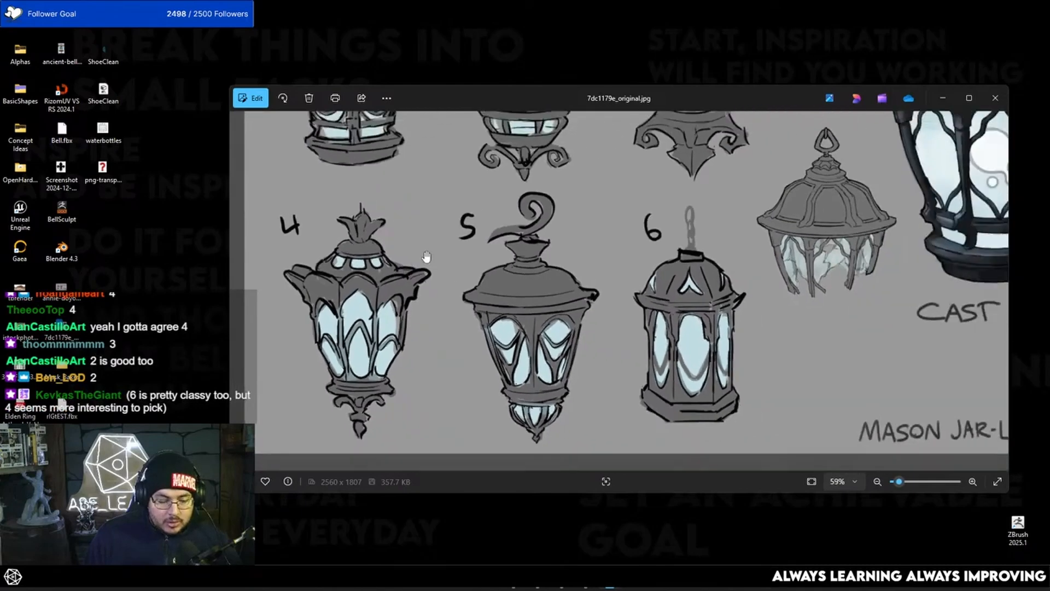
pyautogui.moveTo(365, 255); pyautogui.dragTo(406, 257)
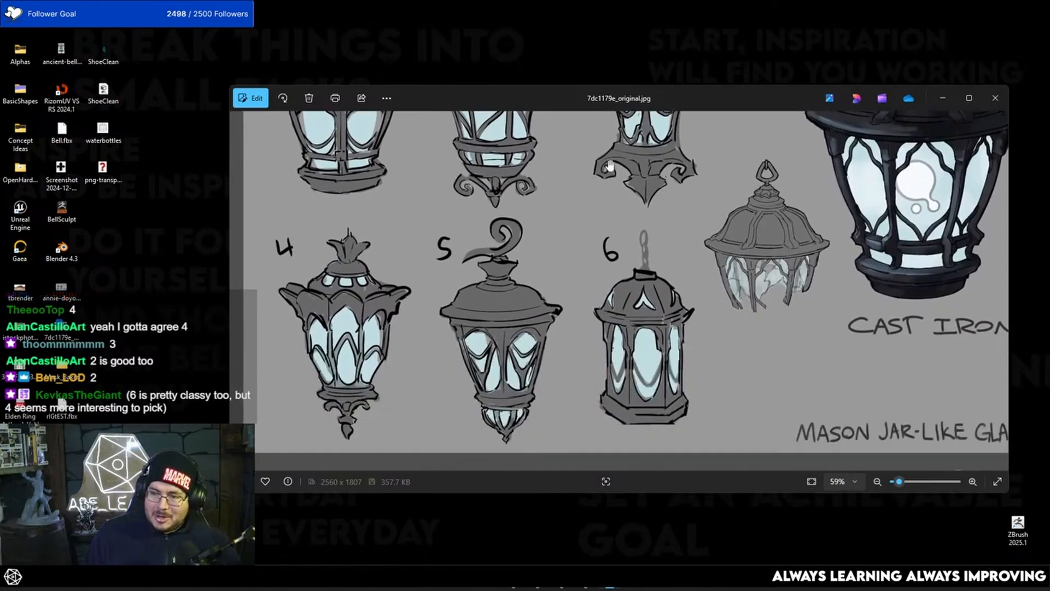
pyautogui.scroll(-3, 633, 184)
# - Copy the lantern concept sheet image from the viewer and open Discord
pyautogui.rightClick(586, 246)
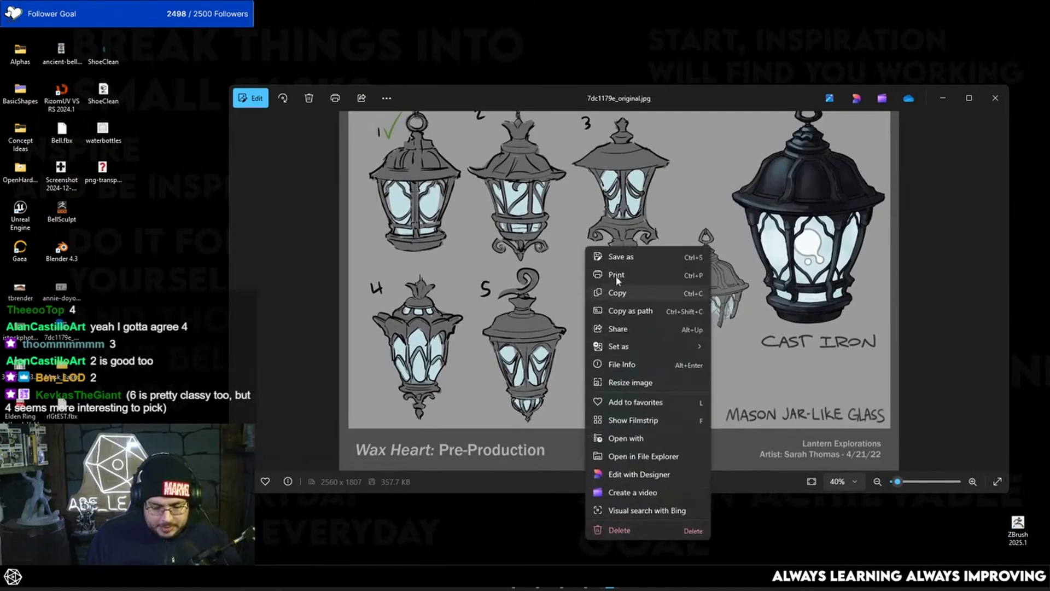
pyautogui.click(617, 294)
pyautogui.press('super')
pyautogui.write('d')
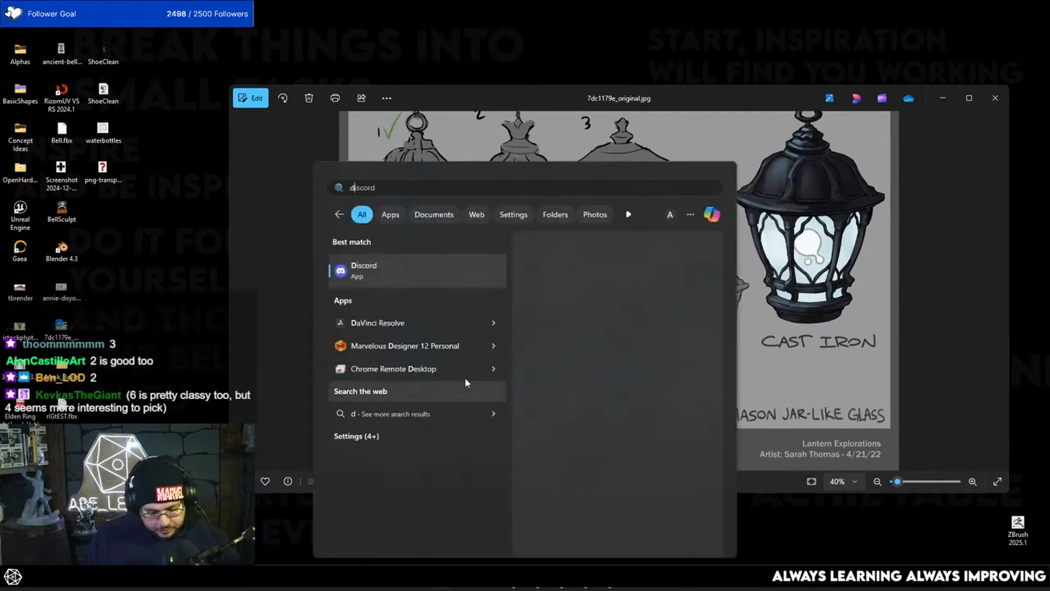
pyautogui.click(407, 275)
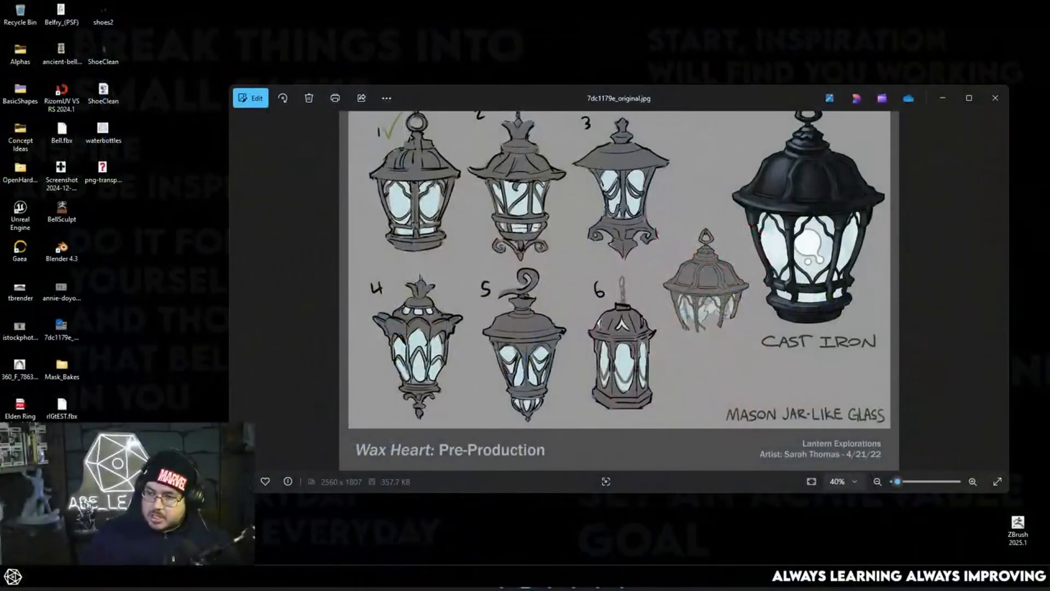
# - Set the lantern concept sheet aside, return to Maya and switch the viewport to the front view
pyautogui.moveTo(676, 97); pyautogui.dragTo(638, 66)
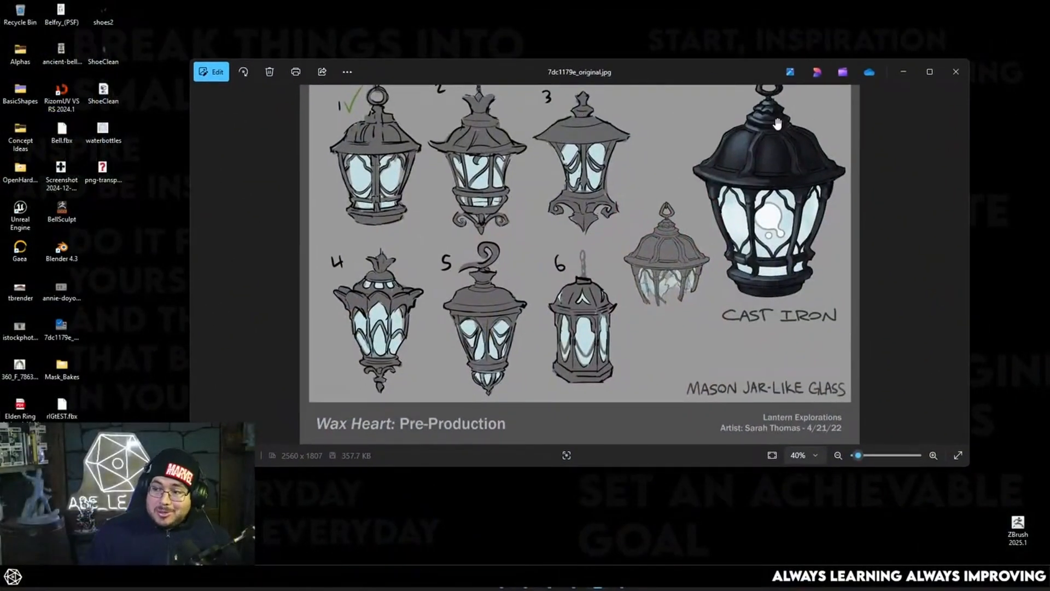
pyautogui.click(930, 71)
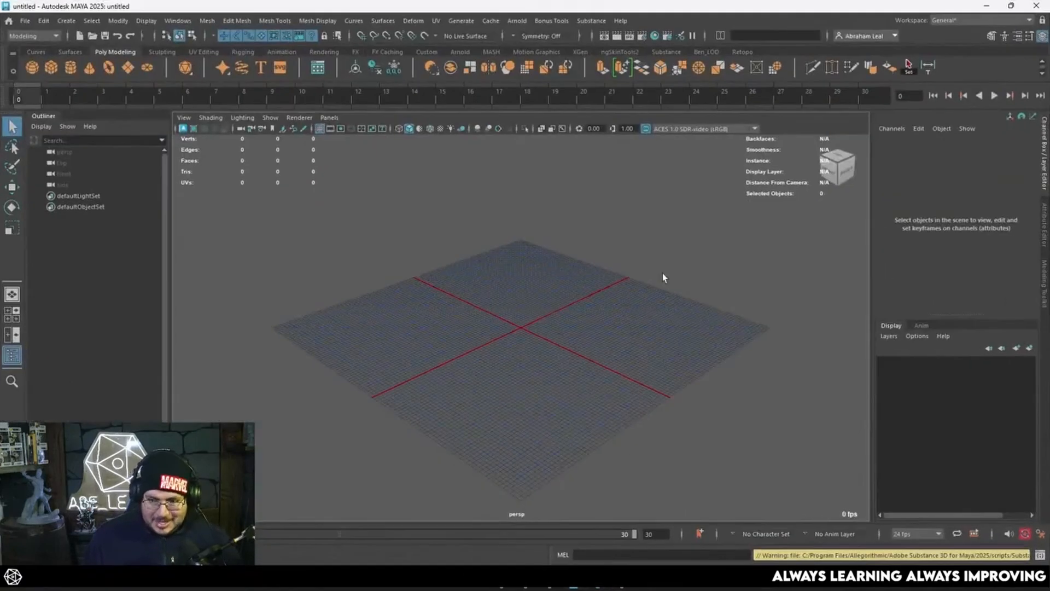
pyautogui.press('space')
pyautogui.moveTo(517, 283); pyautogui.dragTo(534, 317)
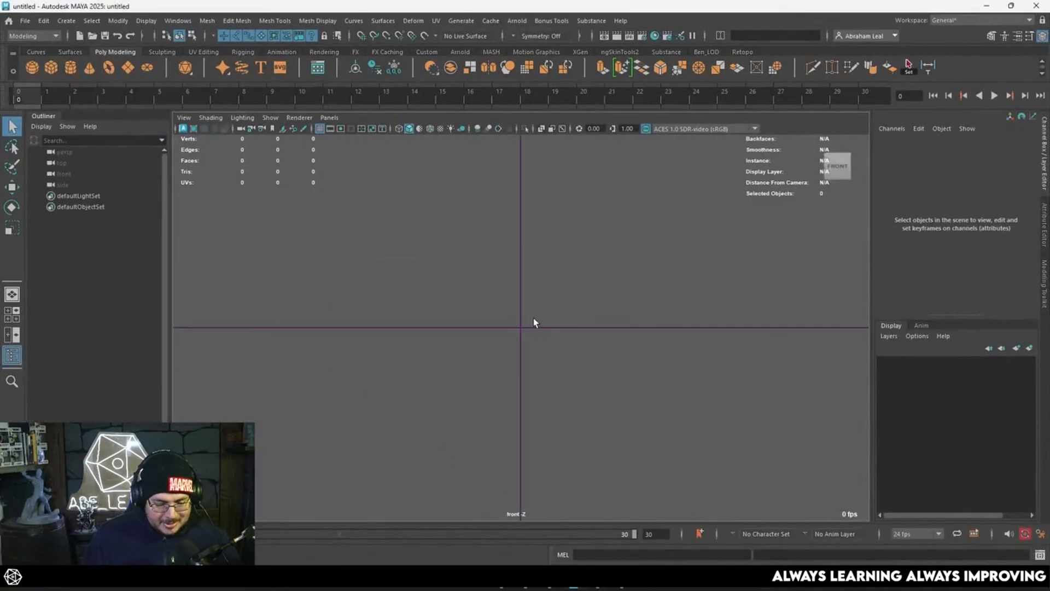
pyautogui.keyDown('alt'); pyautogui.moveTo(537, 308); pyautogui.dragTo(453, 292, button='right'); pyautogui.keyUp('alt')
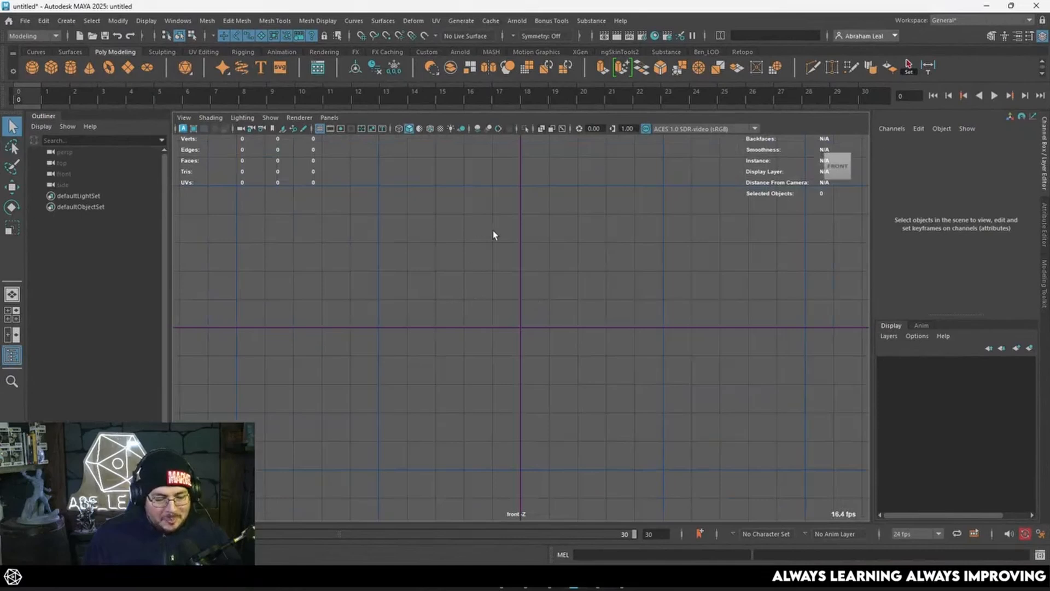
pyautogui.keyDown('alt'); pyautogui.moveTo(520, 293); pyautogui.dragTo(538, 291, button='right'); pyautogui.keyUp('alt')
pyautogui.keyDown('alt'); pyautogui.moveTo(501, 264); pyautogui.dragTo(503, 349, button='middle'); pyautogui.keyUp('alt')
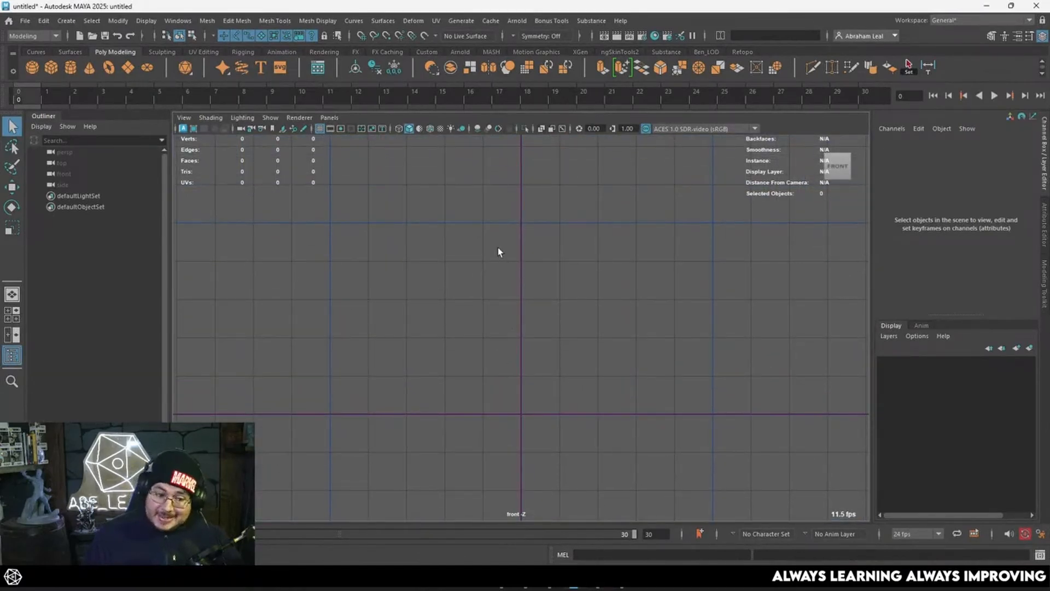
pyautogui.keyDown('alt'); pyautogui.moveTo(499, 250); pyautogui.dragTo(480, 299, button='middle'); pyautogui.keyUp('alt')
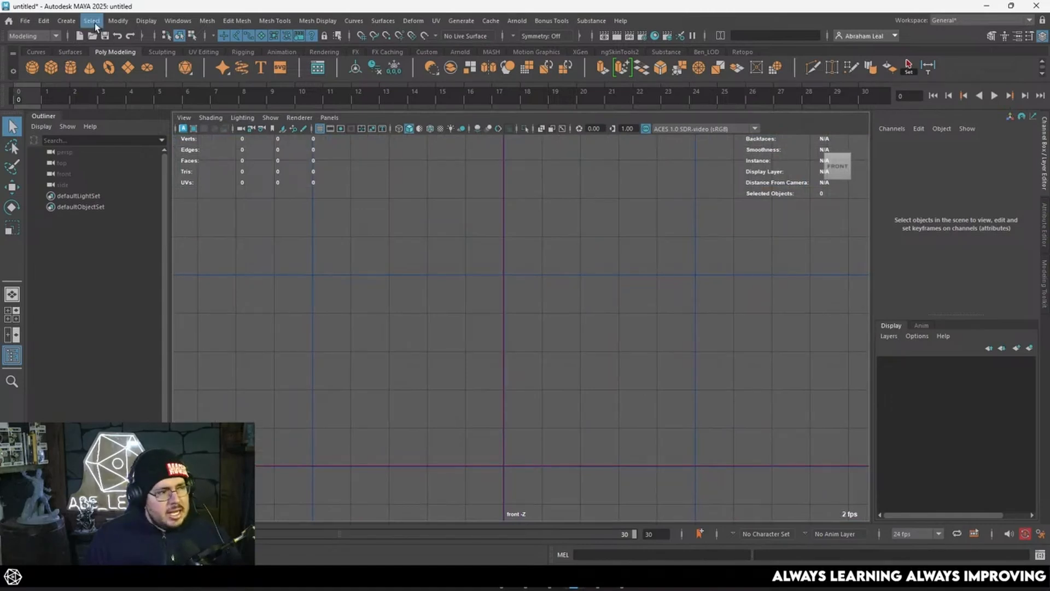
# - Start adding an image plane to the front view and browse to the Desktop folder for its image
pyautogui.click(23, 22)
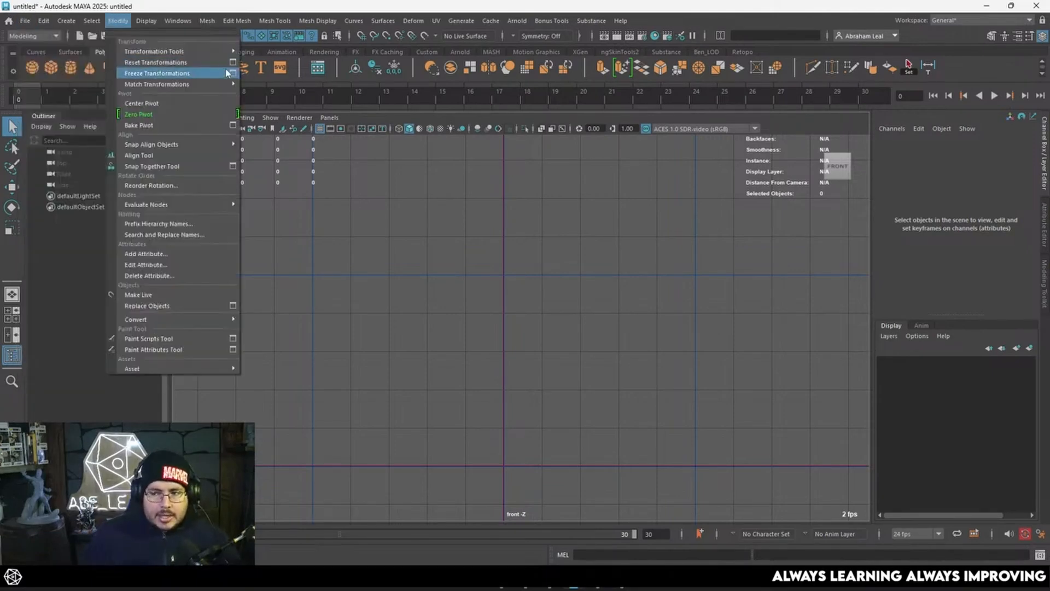
pyautogui.click(330, 172)
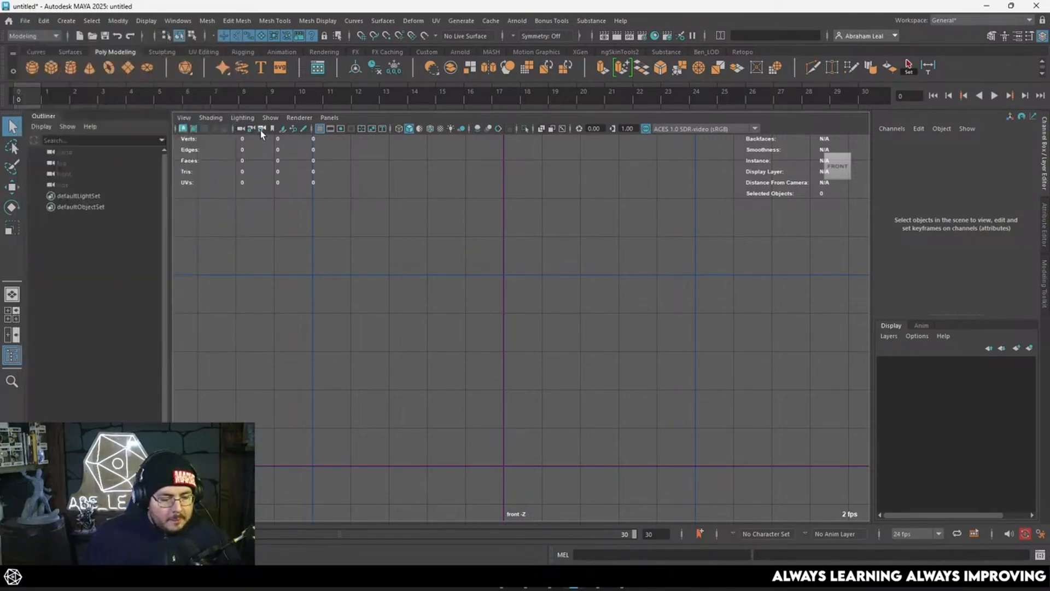
pyautogui.click(280, 129)
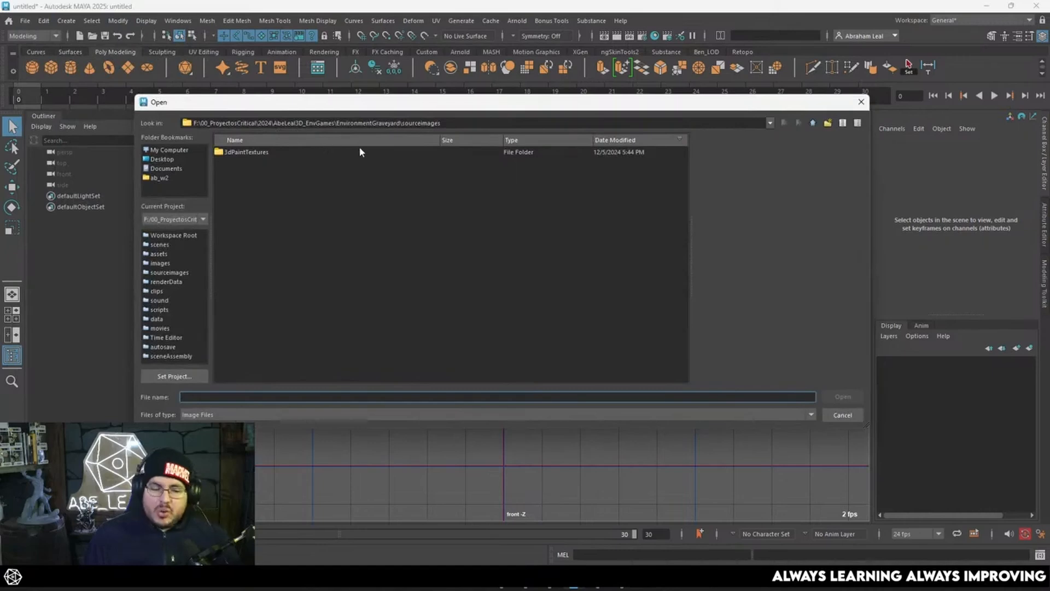
pyautogui.click(162, 159)
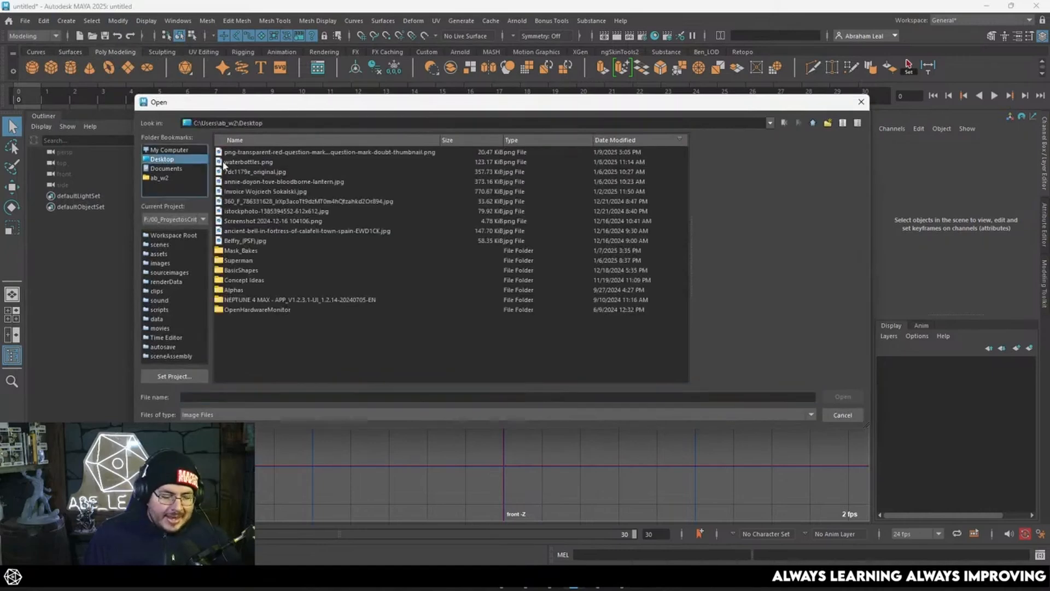
# - Preview the desktop images and load the lantern exploration sheet 7dc1179e_original.jpg as the front view's image plane
pyautogui.click(288, 154)
pyautogui.click(276, 163)
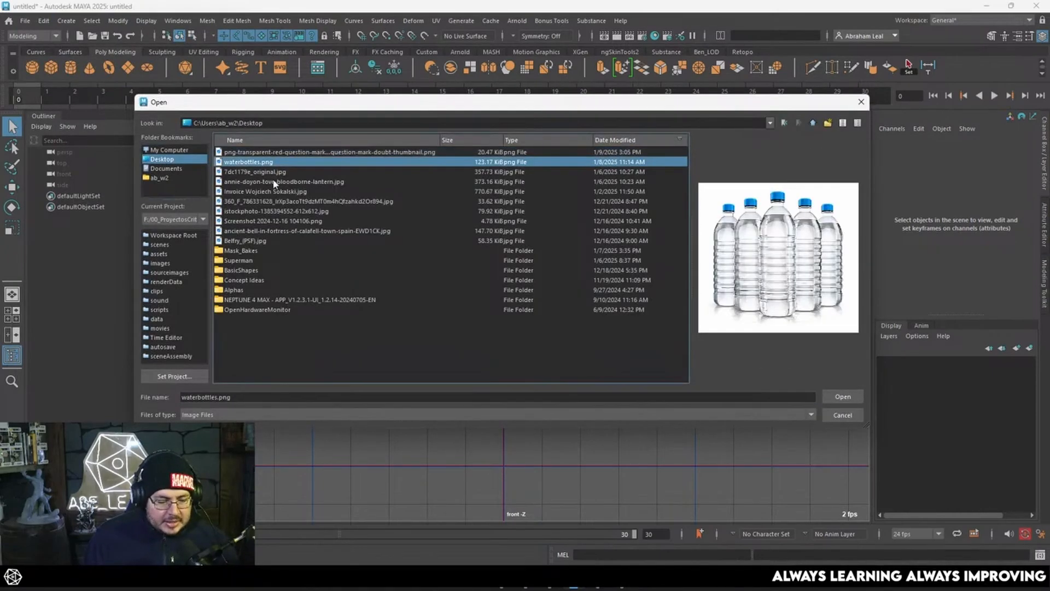
pyautogui.click(275, 183)
pyautogui.click(273, 191)
pyautogui.click(304, 201)
pyautogui.click(300, 211)
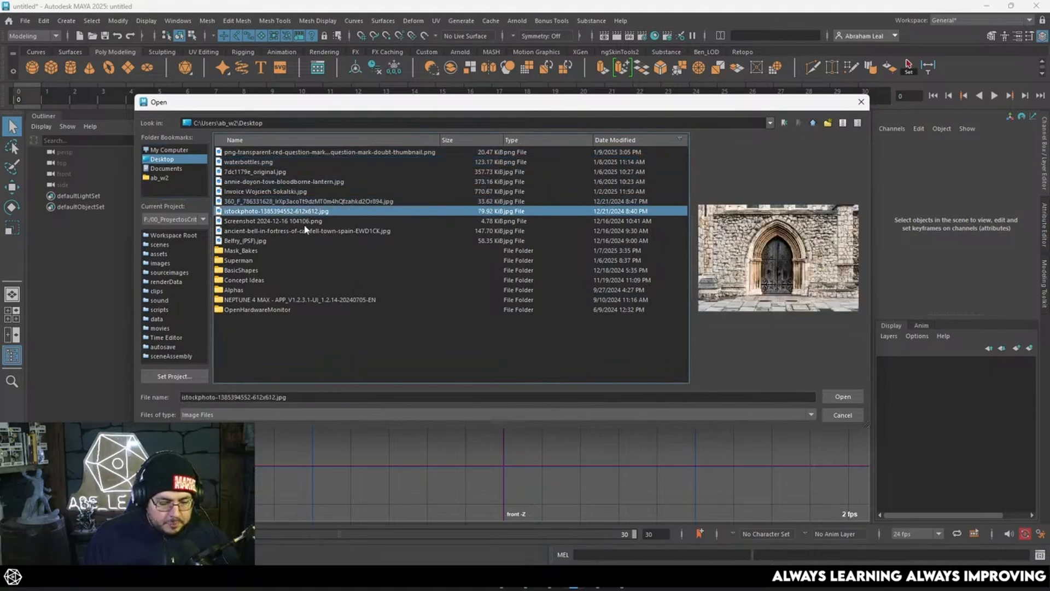
pyautogui.click(304, 223)
pyautogui.click(318, 232)
pyautogui.click(283, 241)
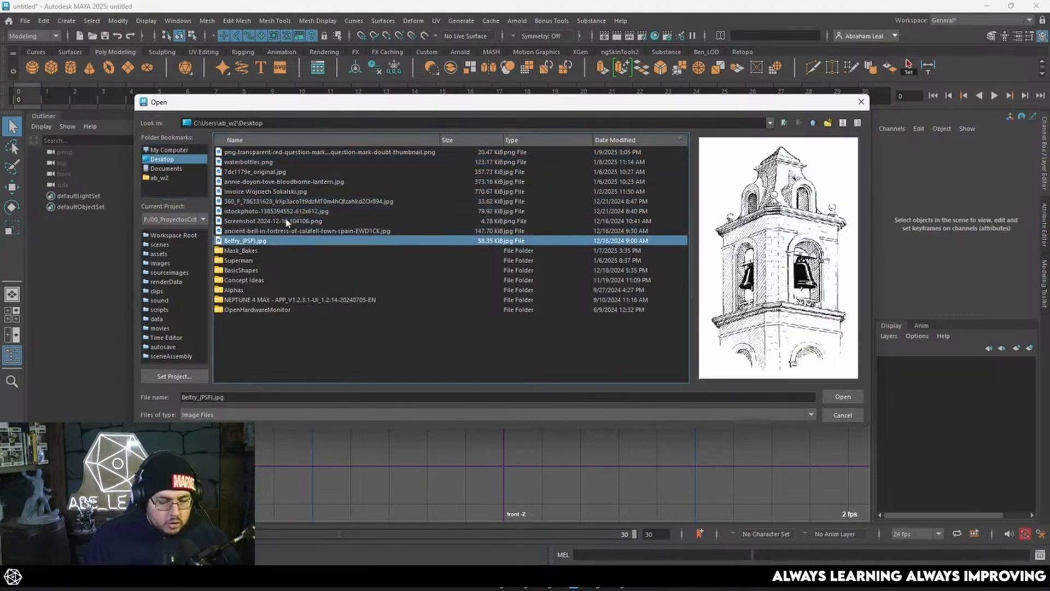
pyautogui.click(268, 193)
pyautogui.click(270, 182)
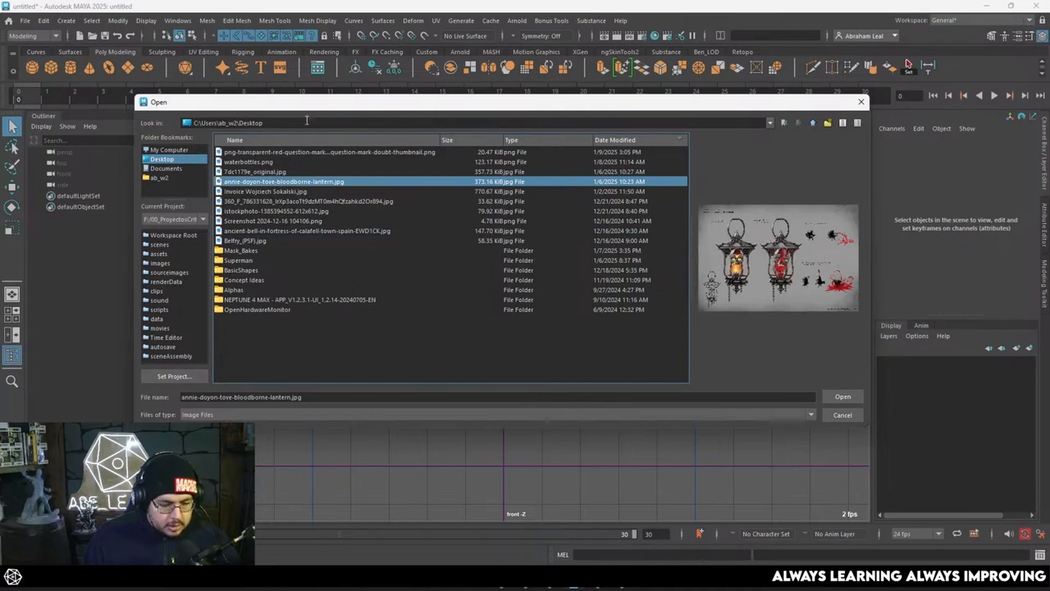
pyautogui.moveTo(307, 103); pyautogui.dragTo(1049, 120)
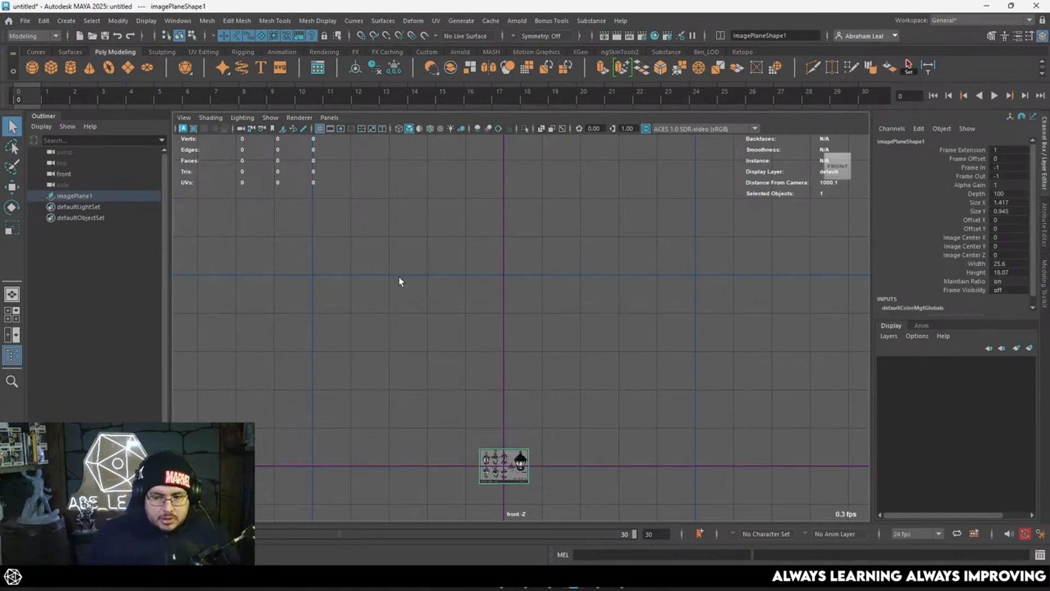
# - Scale the lantern image plane up uniformly to about 27.7
pyautogui.click(503, 465)
pyautogui.press('r')
pyautogui.moveTo(503, 466); pyautogui.dragTo(761, 429)
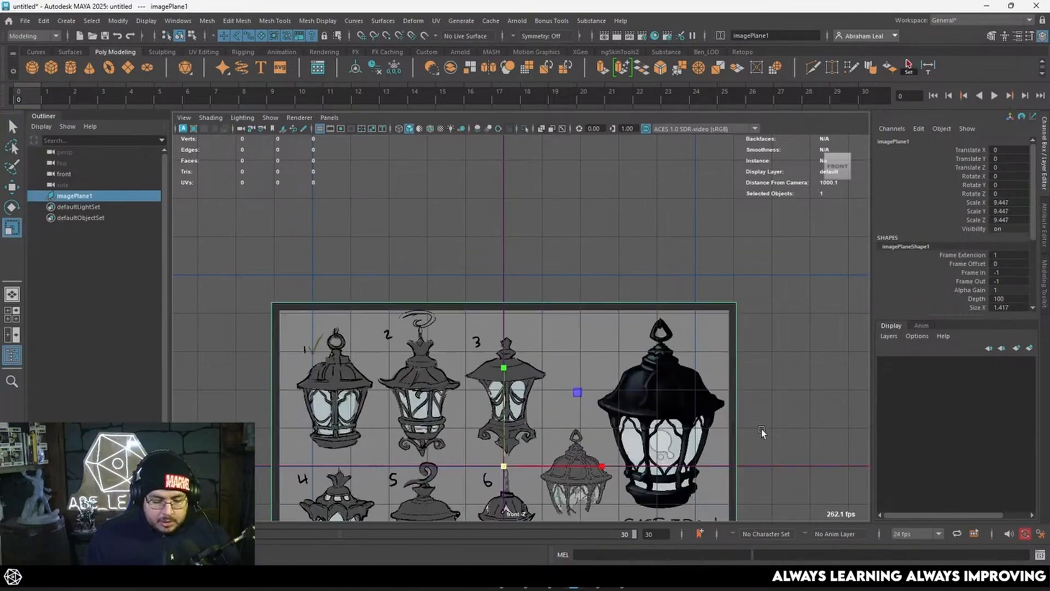
pyautogui.keyDown('alt'); pyautogui.moveTo(632, 409); pyautogui.dragTo(579, 390, button='right'); pyautogui.keyUp('alt')
pyautogui.moveTo(511, 417); pyautogui.dragTo(572, 411)
pyautogui.keyDown('alt'); pyautogui.moveTo(572, 412); pyautogui.dragTo(523, 383, button='right'); pyautogui.keyUp('alt')
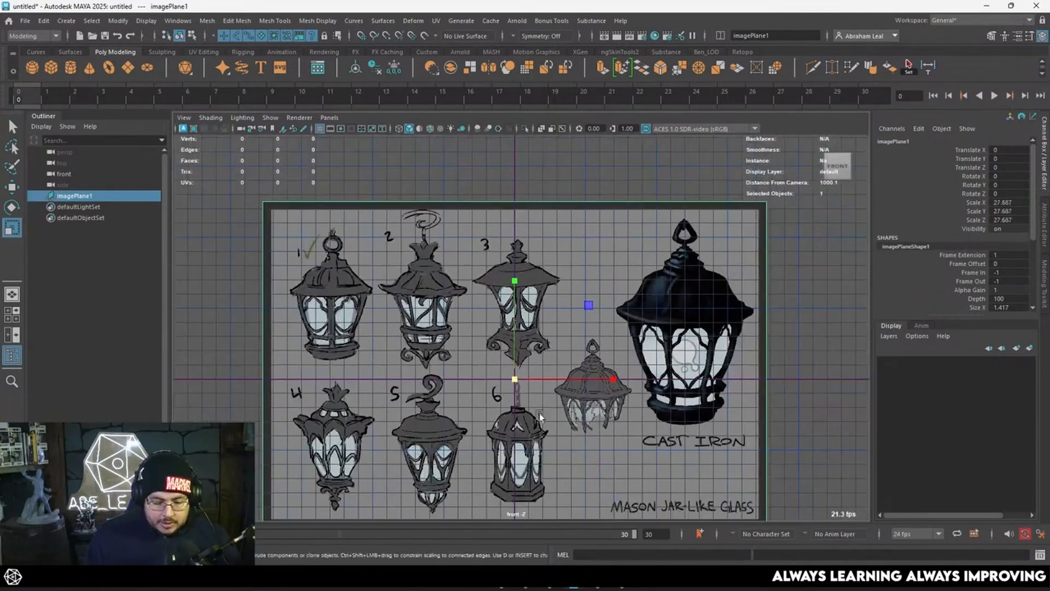
# - Move the image plane to about X 253, Y 187, centring lantern 4 on the vertical axis with its tip at the ground line
pyautogui.press('w')
pyautogui.moveTo(515, 377); pyautogui.dragTo(696, 230)
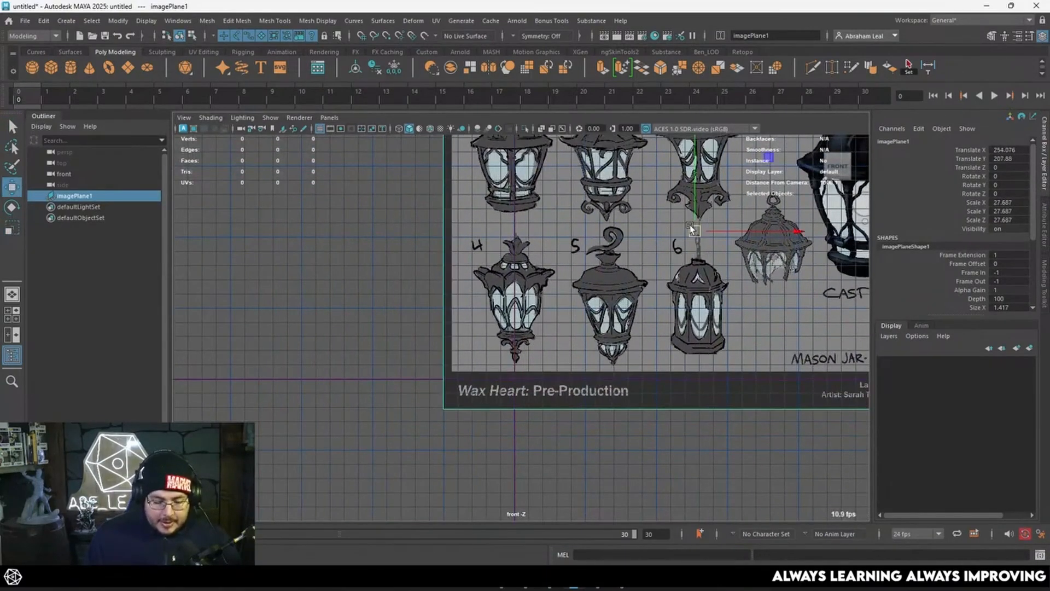
pyautogui.keyDown('alt'); pyautogui.moveTo(610, 283); pyautogui.dragTo(651, 264, button='right'); pyautogui.keyUp('alt')
pyautogui.keyDown('alt'); pyautogui.moveTo(651, 264); pyautogui.dragTo(612, 322, button='middle'); pyautogui.keyUp('alt')
pyautogui.moveTo(769, 226); pyautogui.dragTo(768, 259)
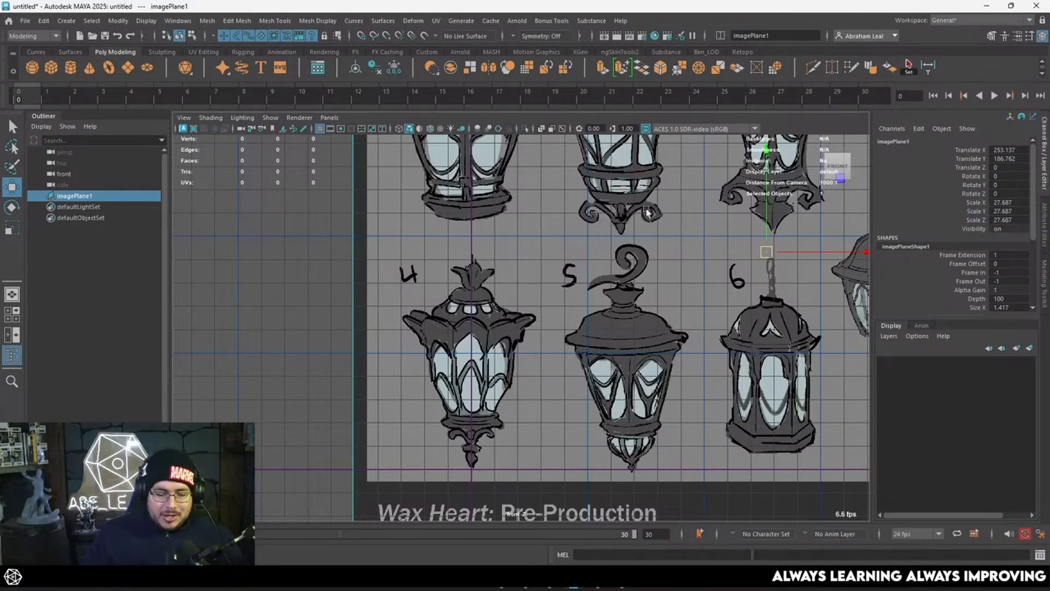
# - Examine lantern 4's flared crown, glass panels and frame up close, undoing any accidental move of the image plane
pyautogui.scroll(2, 464, 329)
pyautogui.scroll(2, 464, 330)
pyautogui.keyDown('alt'); pyautogui.moveTo(443, 349); pyautogui.dragTo(498, 269, button='middle'); pyautogui.keyUp('alt')
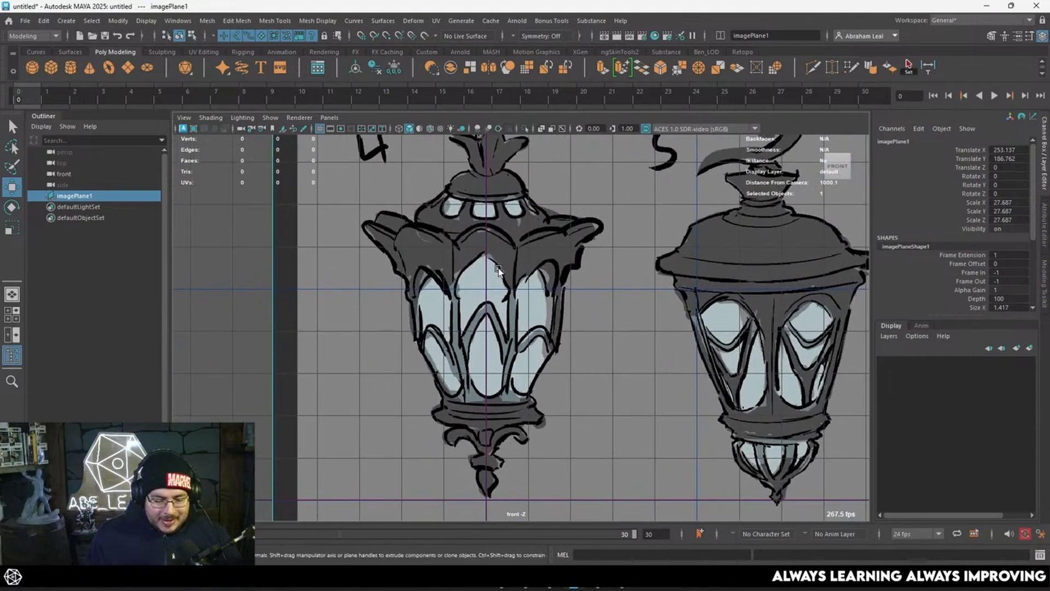
pyautogui.scroll(-3, 517, 264)
pyautogui.scroll(3, 474, 249)
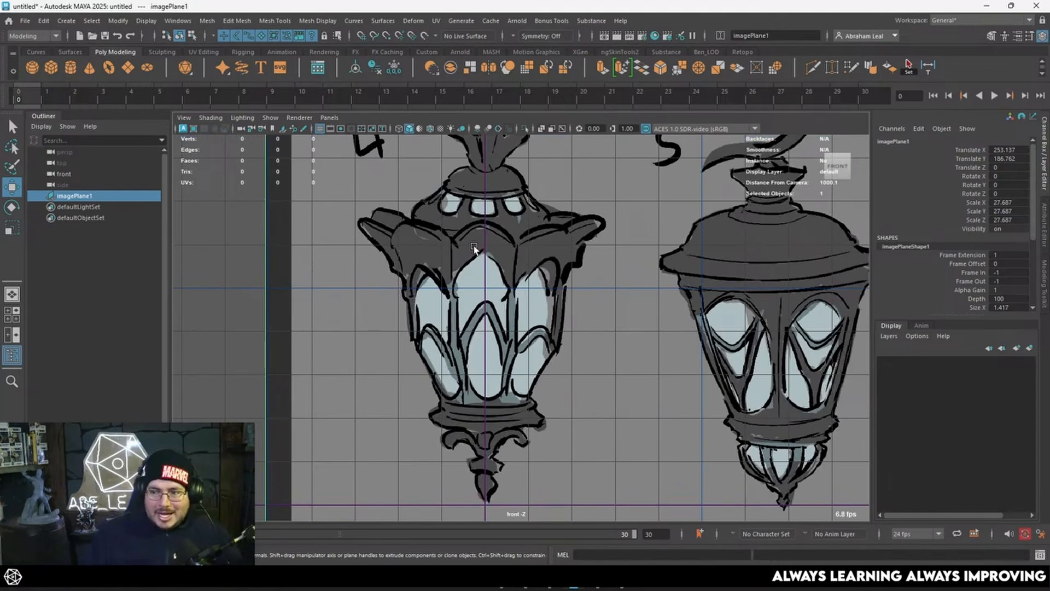
pyautogui.scroll(2, 543, 232)
pyautogui.scroll(2, 545, 221)
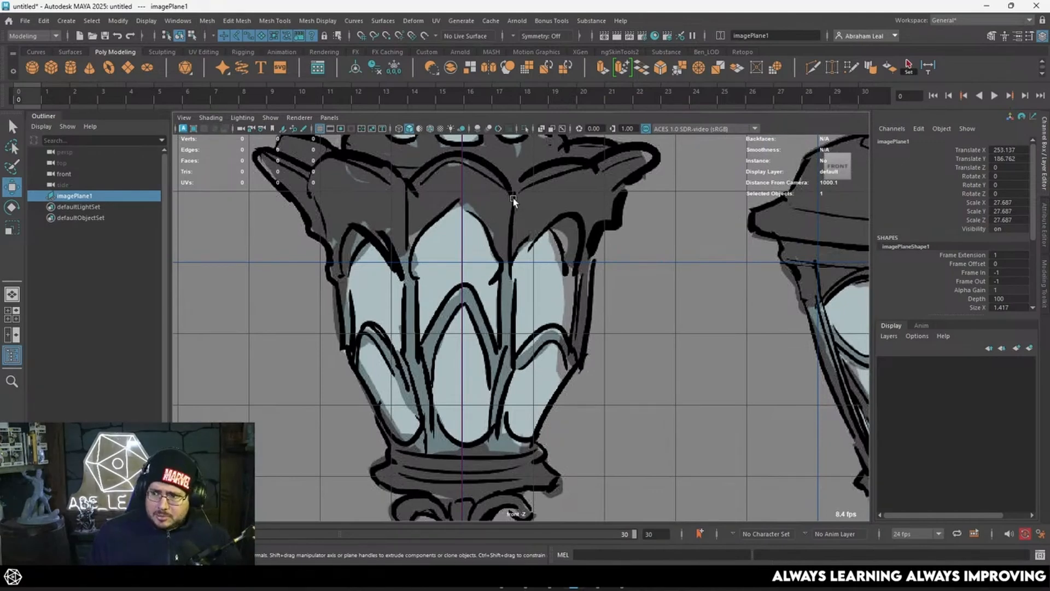
pyautogui.scroll(-3, 513, 202)
pyautogui.moveTo(480, 213); pyautogui.dragTo(487, 273, button='middle')
pyautogui.hotkey('ctrl', 'z')
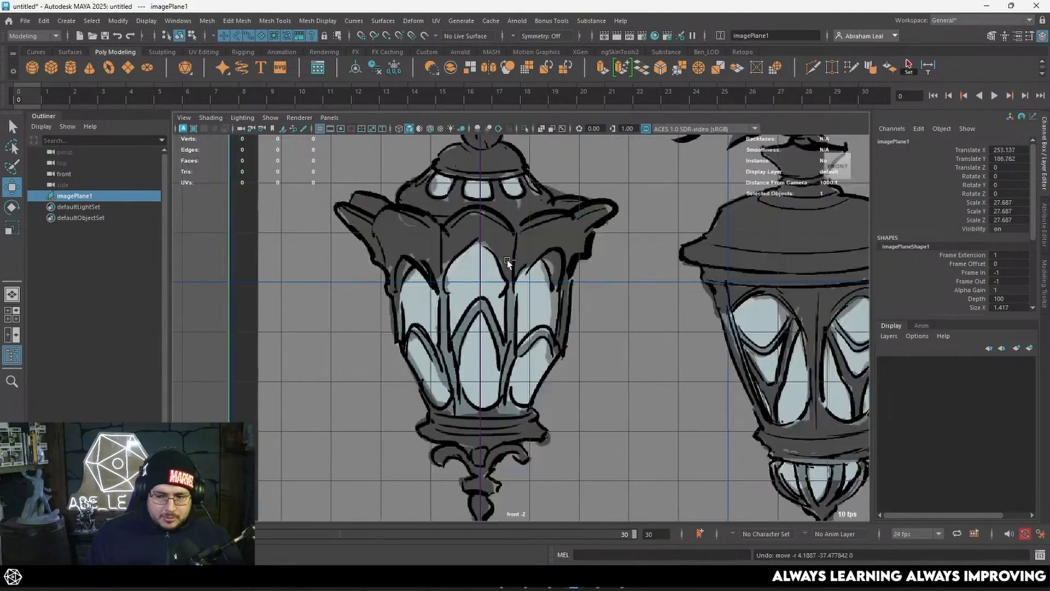
pyautogui.scroll(-2, 508, 268)
pyautogui.scroll(3, 424, 285)
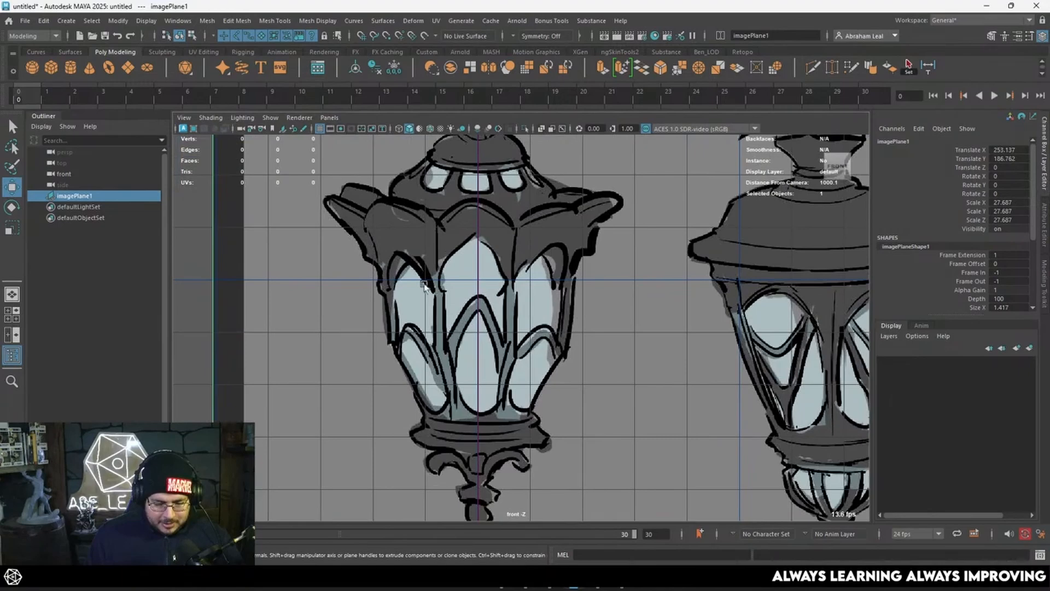
# - Deselect the image plane and inspect lantern 4 from its leaf finial down to its lower ornament
pyautogui.click(207, 268)
pyautogui.scroll(-3, 454, 239)
pyautogui.scroll(3, 486, 237)
pyautogui.keyDown('alt'); pyautogui.moveTo(488, 223); pyautogui.dragTo(510, 327, button='middle'); pyautogui.keyUp('alt')
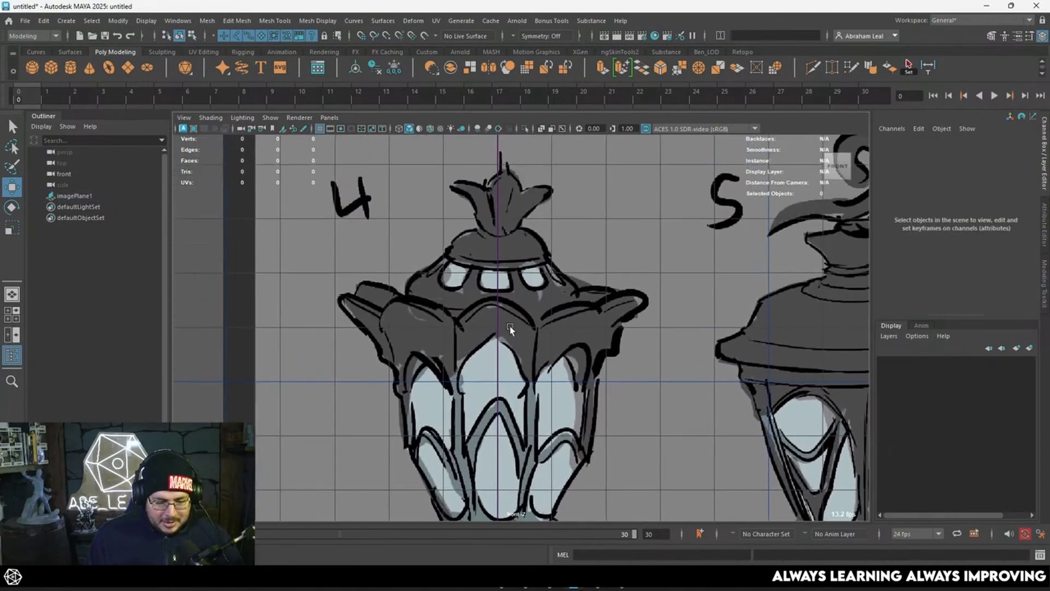
pyautogui.scroll(2, 548, 289)
pyautogui.scroll(-3, 548, 289)
pyautogui.keyDown('alt'); pyautogui.moveTo(557, 358); pyautogui.dragTo(550, 242, button='middle'); pyautogui.keyUp('alt')
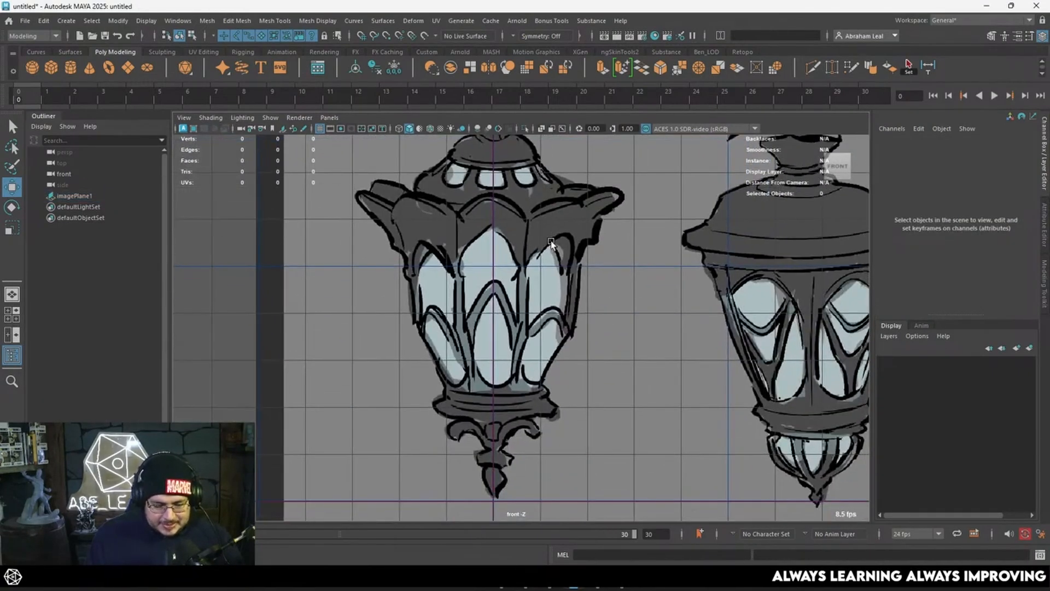
pyautogui.scroll(-3, 551, 243)
pyautogui.scroll(3, 555, 245)
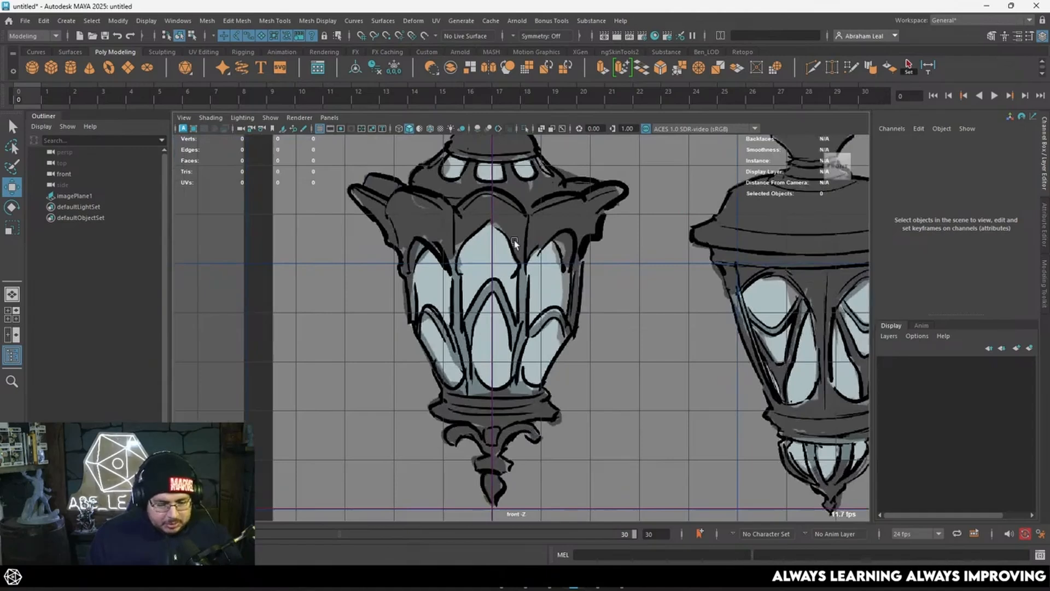
# - Trace the right half of lantern 4's base collar with the EP Curve tool, from the central axis at the rim around its underside
pyautogui.scroll(1, 516, 251)
pyautogui.keyDown('alt'); pyautogui.moveTo(582, 372); pyautogui.dragTo(589, 247, button='middle'); pyautogui.keyUp('alt')
pyautogui.scroll(5, 542, 313)
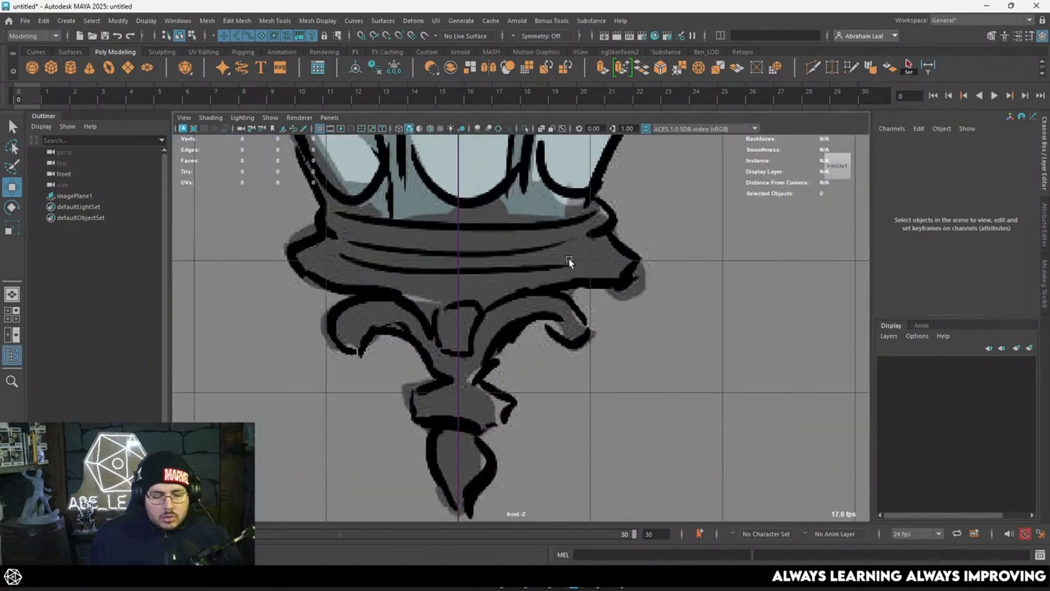
pyautogui.keyDown('alt'); pyautogui.moveTo(594, 217); pyautogui.dragTo(602, 243, button='middle'); pyautogui.keyUp('alt')
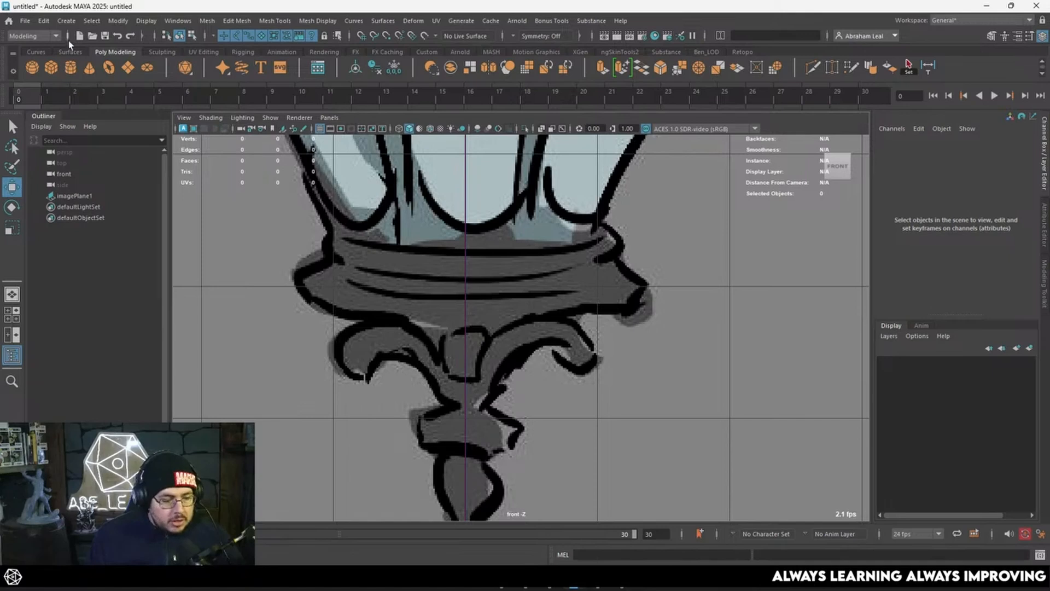
pyautogui.click(36, 53)
pyautogui.click(70, 67)
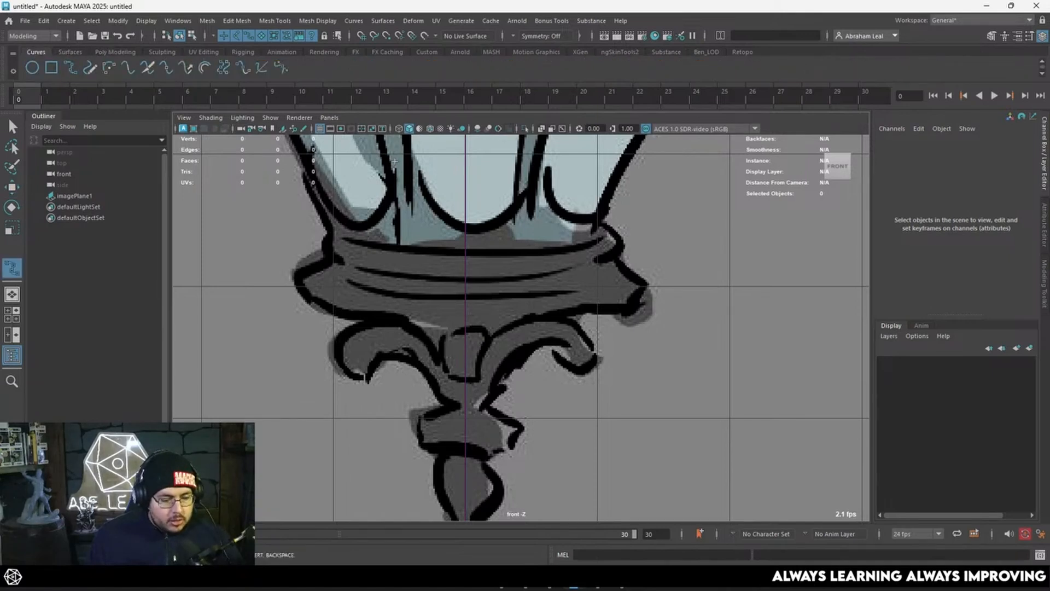
pyautogui.click(468, 250)
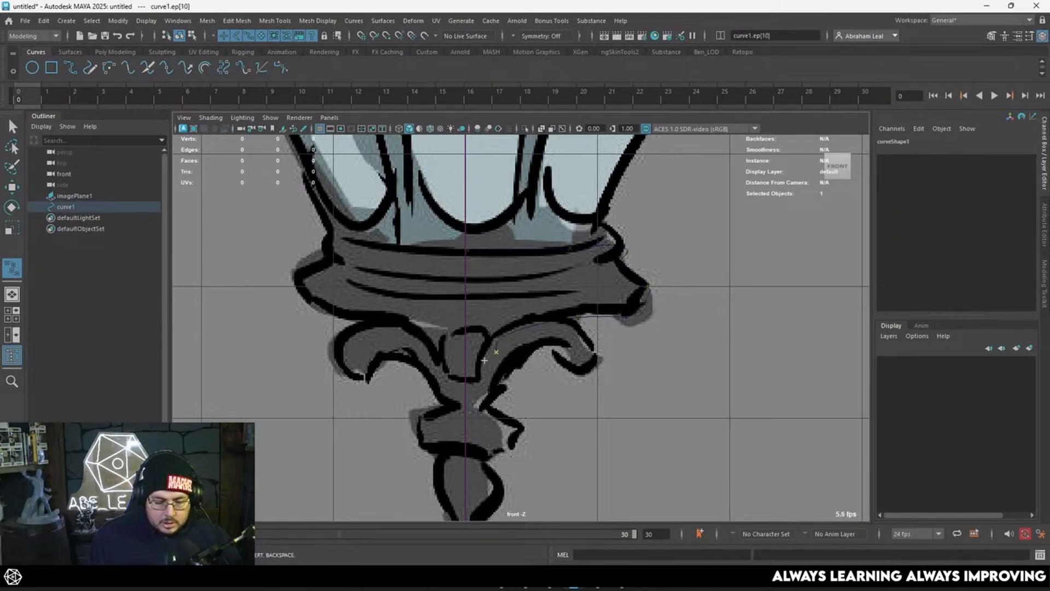
pyautogui.press('w')
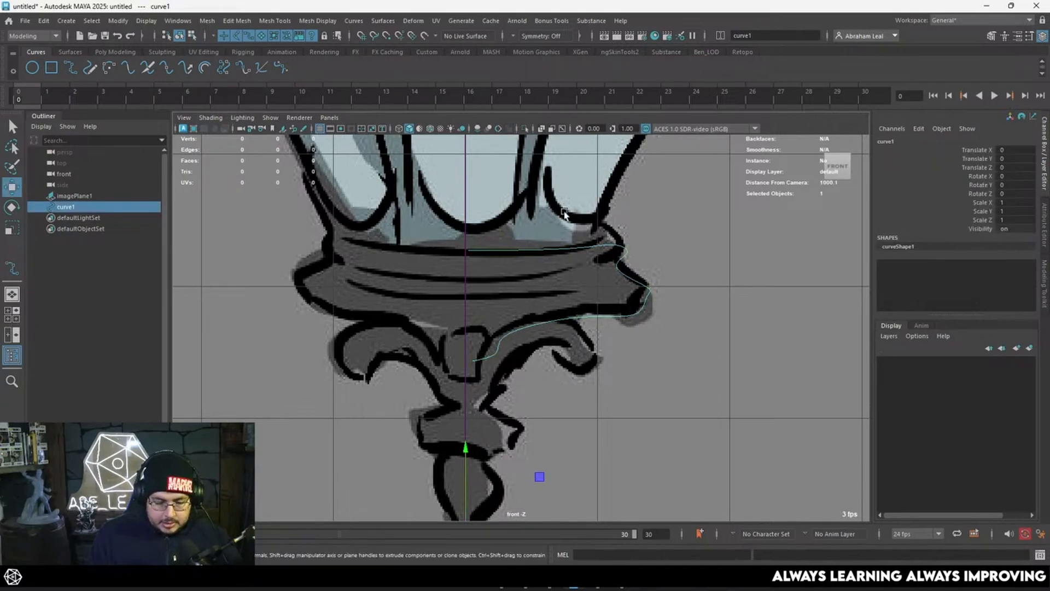
# - Snap the first control vertex of the collar profile curve exactly onto the vertical centre axis
pyautogui.scroll(3, 563, 213)
pyautogui.moveTo(424, 207); pyautogui.dragTo(422, 207, button='right')
pyautogui.moveTo(449, 193); pyautogui.dragTo(418, 224)
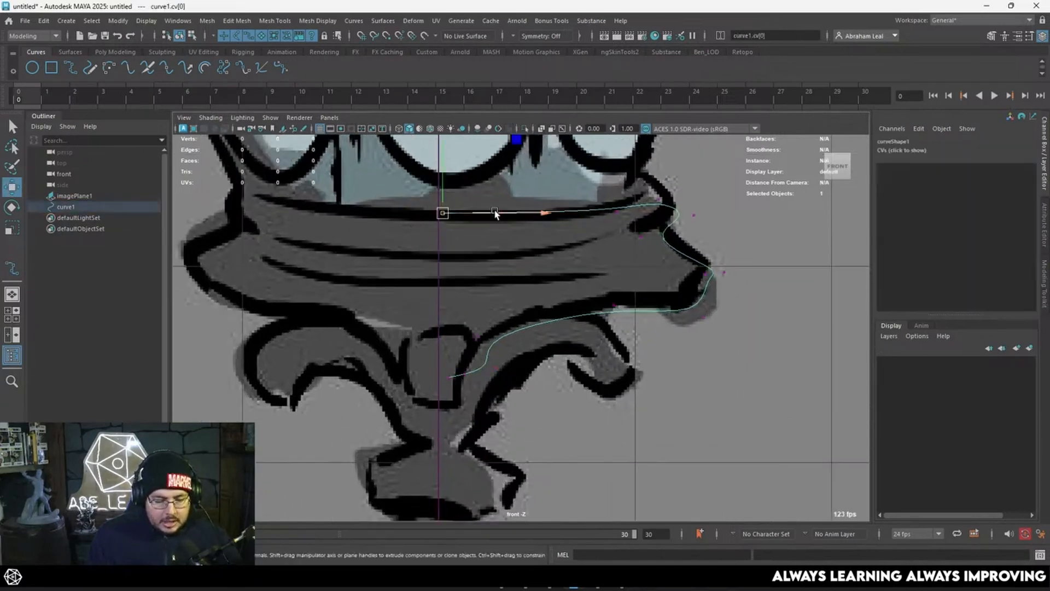
pyautogui.press('x')
pyautogui.moveTo(494, 213); pyautogui.dragTo(497, 219)
# - Flatten the curve's upper control vertices to one height so the collar's rim runs straight out from the axis
pyautogui.moveTo(634, 189); pyautogui.dragTo(415, 224)
pyautogui.press('r')
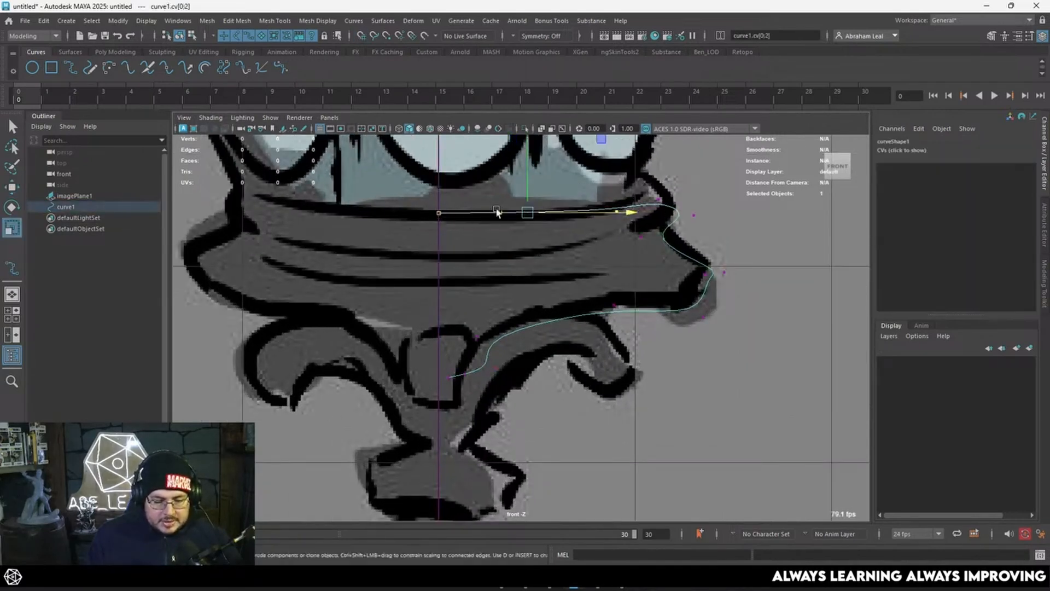
pyautogui.press('w')
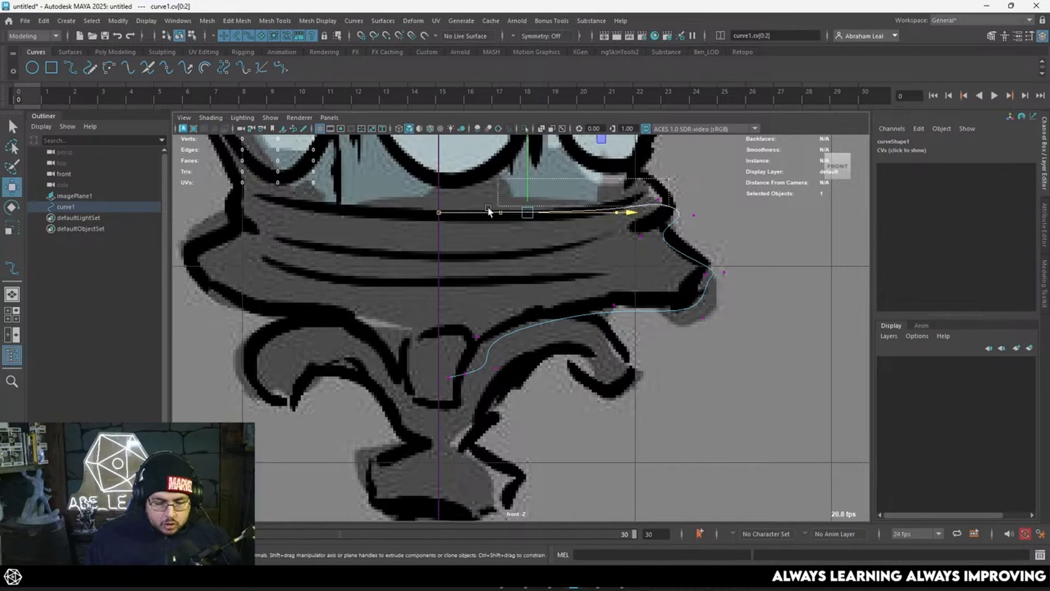
pyautogui.moveTo(488, 208); pyautogui.dragTo(426, 225)
pyautogui.press('r')
pyautogui.scroll(-3, 576, 161)
pyautogui.moveTo(544, 139); pyautogui.dragTo(557, 307)
pyautogui.scroll(3, 611, 218)
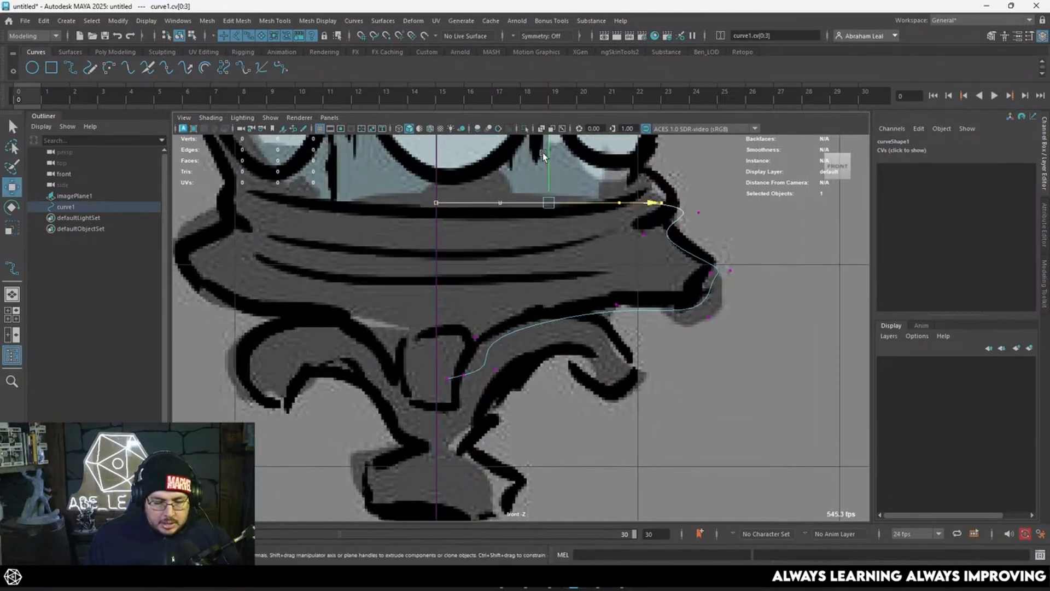
pyautogui.press('w')
# - Adjust the control vertices at the rim corner and the notch beneath it to follow the drawn collar outline
pyautogui.keyDown('alt'); pyautogui.moveTo(553, 236); pyautogui.dragTo(445, 277, button='middle'); pyautogui.keyUp('alt')
pyautogui.scroll(3, 546, 275)
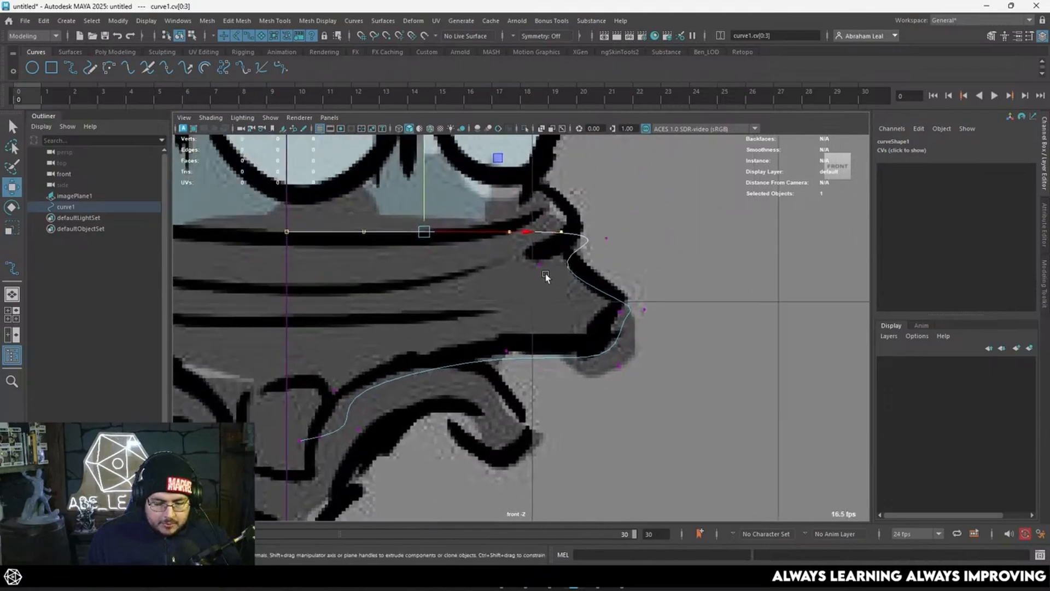
pyautogui.click(541, 259)
pyautogui.moveTo(542, 259); pyautogui.dragTo(545, 263)
pyautogui.click(613, 232)
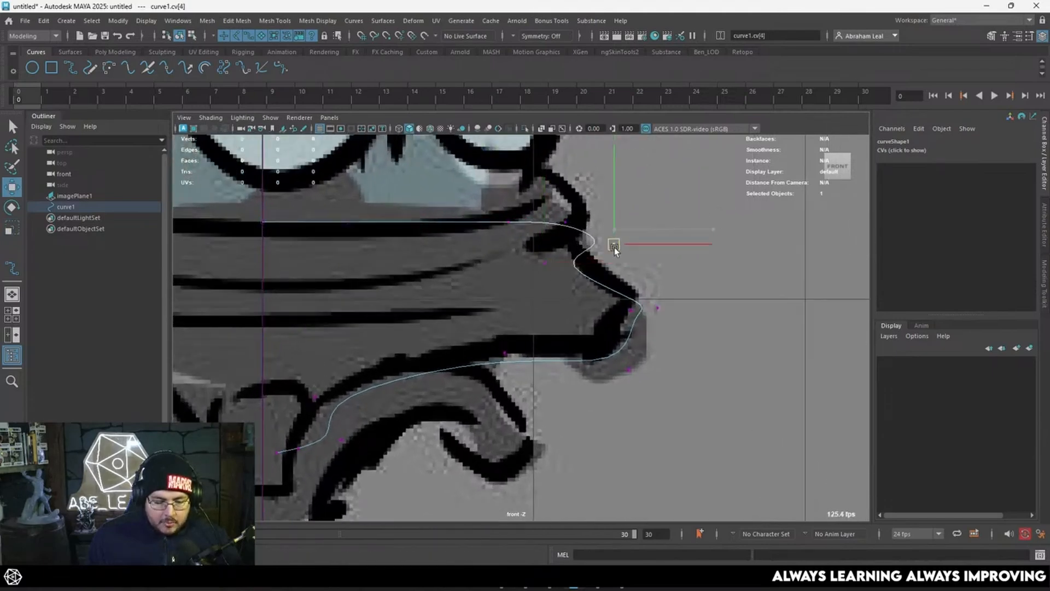
pyautogui.moveTo(612, 229); pyautogui.dragTo(608, 226)
pyautogui.click(544, 263)
pyautogui.moveTo(544, 265)
pyautogui.mouseDown()
pyautogui.moveTo(569, 265)
pyautogui.moveTo(544, 260)
pyautogui.mouseUp()
# - Reshape the curve around the collar's outermost point and lower lip, undoing the misplaced move
pyautogui.keyDown('alt'); pyautogui.moveTo(650, 293); pyautogui.dragTo(644, 261, button='middle'); pyautogui.keyUp('alt')
pyautogui.click(622, 279)
pyautogui.moveTo(622, 279)
pyautogui.mouseDown()
pyautogui.moveTo(621, 256)
pyautogui.moveTo(614, 266)
pyautogui.mouseUp()
pyautogui.moveTo(688, 263); pyautogui.dragTo(652, 267)
pyautogui.hotkey('ctrl', 'z')
pyautogui.click(651, 276)
pyautogui.moveTo(646, 313); pyautogui.dragTo(608, 333)
# - Refine the control vertices along the collar's underside and central stem, ending the curve at the centre axis
pyautogui.keyDown('alt'); pyautogui.moveTo(544, 322); pyautogui.dragTo(598, 295, button='middle'); pyautogui.keyUp('alt')
pyautogui.moveTo(567, 278); pyautogui.dragTo(541, 272)
pyautogui.keyDown('alt'); pyautogui.moveTo(387, 320); pyautogui.dragTo(533, 265, button='middle'); pyautogui.keyUp('alt')
pyautogui.moveTo(521, 269); pyautogui.dragTo(495, 297)
pyautogui.moveTo(509, 283); pyautogui.dragTo(500, 268)
pyautogui.moveTo(482, 321); pyautogui.dragTo(457, 354)
pyautogui.moveTo(470, 338); pyautogui.dragTo(458, 373)
pyautogui.moveTo(500, 304); pyautogui.dragTo(475, 358)
pyautogui.moveTo(492, 334); pyautogui.dragTo(492, 377)
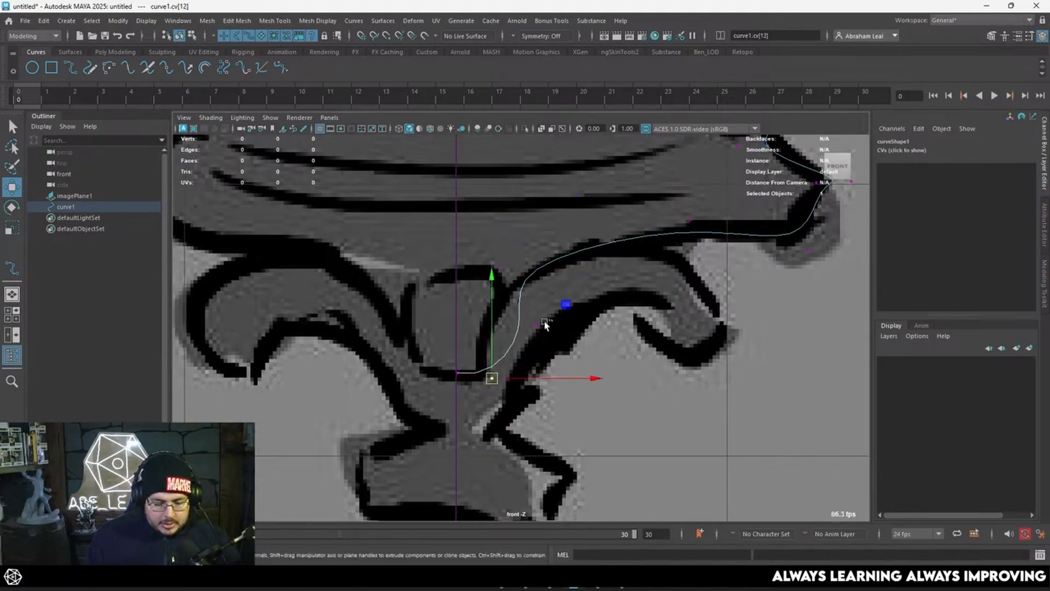
pyautogui.moveTo(547, 314); pyautogui.dragTo(521, 341)
pyautogui.moveTo(535, 325); pyautogui.dragTo(496, 337)
# - Return the curve to object mode and frame it in the perspective view
pyautogui.scroll(-2, 610, 311)
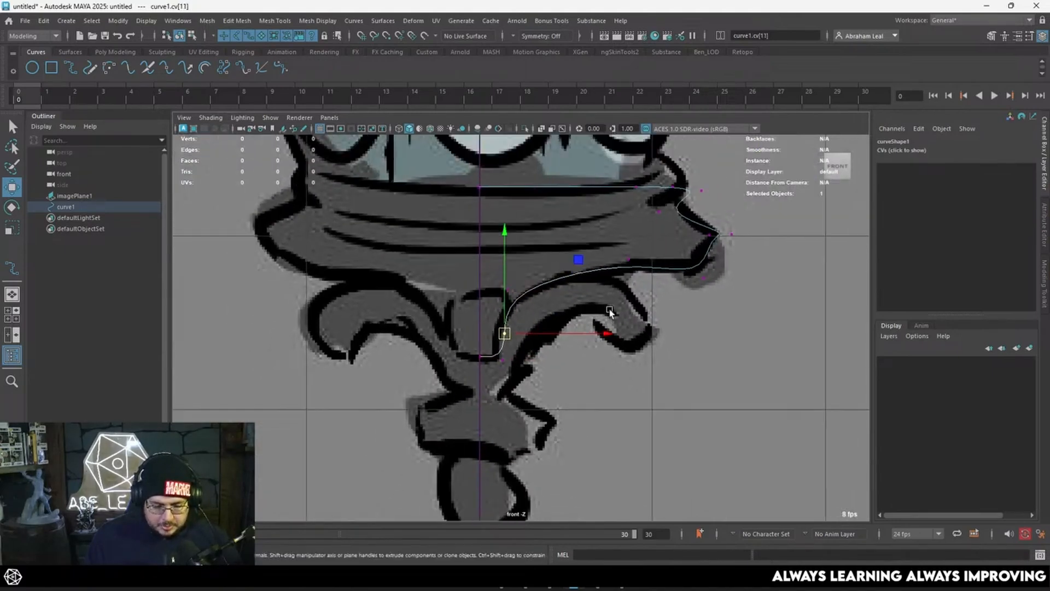
pyautogui.scroll(-2, 670, 244)
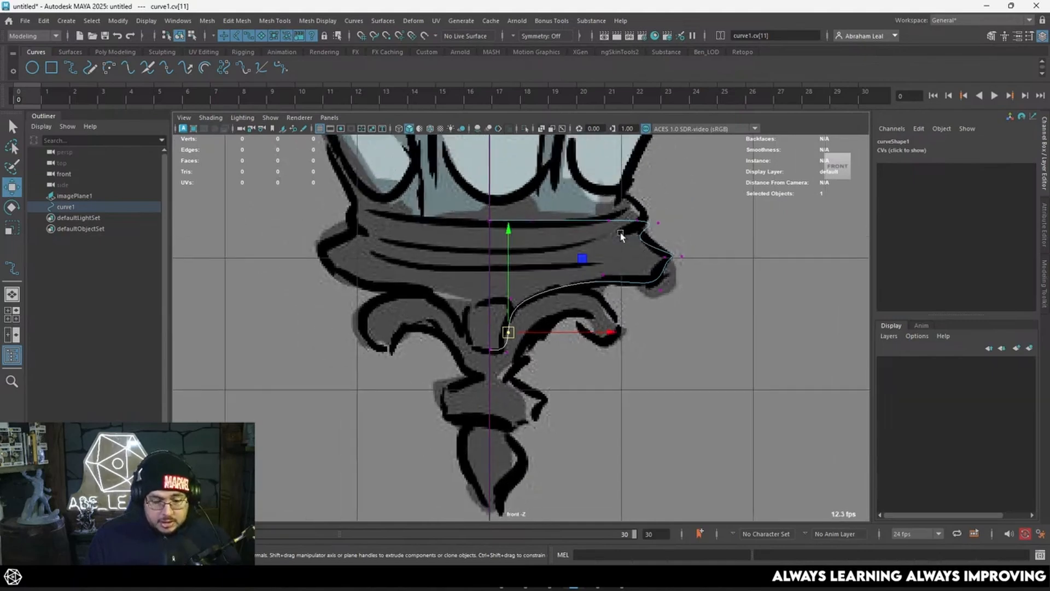
pyautogui.scroll(3, 621, 233)
pyautogui.moveTo(526, 169); pyautogui.dragTo(588, 159, button='right')
pyautogui.press('space')
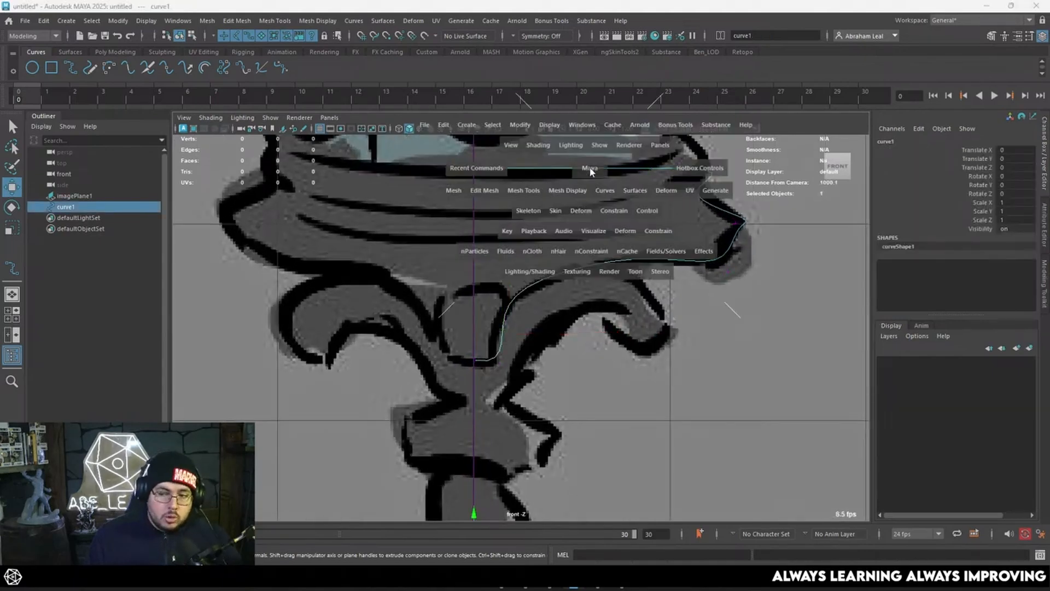
pyautogui.moveTo(589, 169); pyautogui.dragTo(593, 154)
pyautogui.keyDown('alt'); pyautogui.moveTo(678, 211); pyautogui.dragTo(779, 296); pyautogui.keyUp('alt')
pyautogui.click(736, 284)
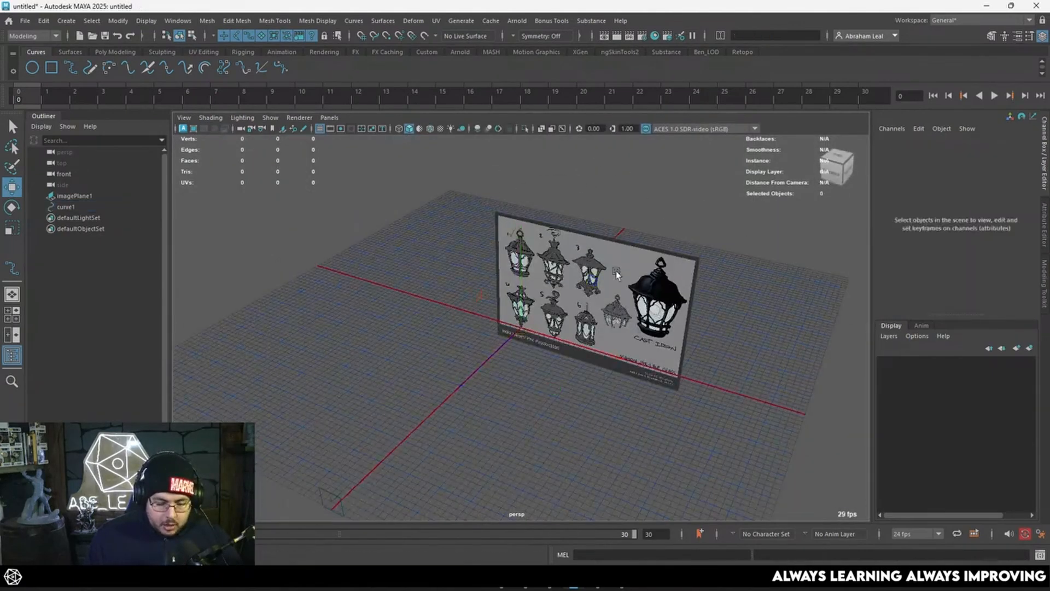
pyautogui.click(600, 282)
pyautogui.moveTo(539, 352); pyautogui.dragTo(646, 232)
pyautogui.scroll(4, 517, 305)
pyautogui.click(517, 305)
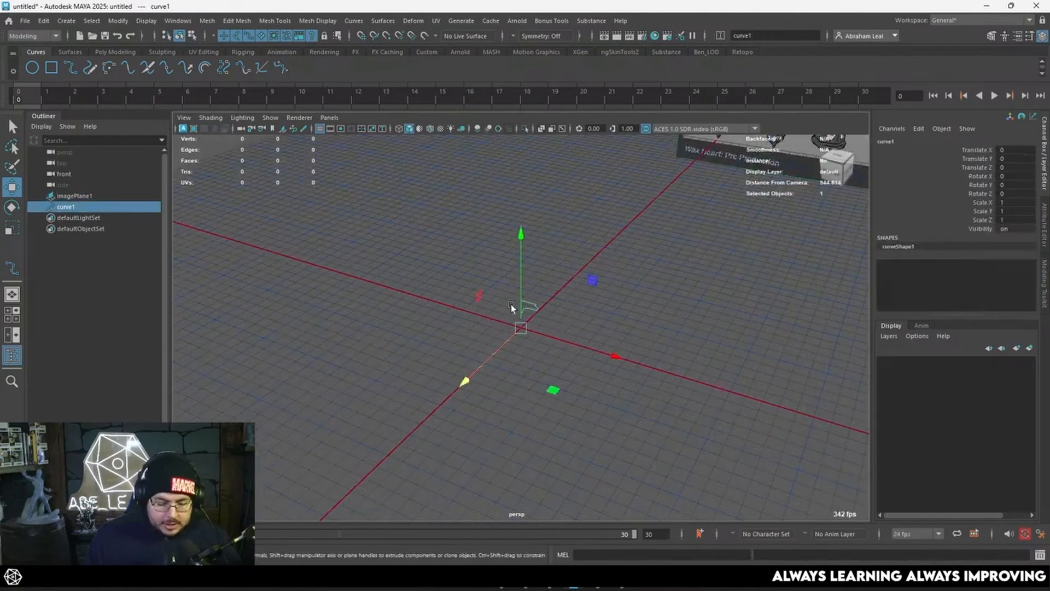
pyautogui.press('f')
pyautogui.keyDown('alt'); pyautogui.moveTo(581, 256); pyautogui.dragTo(553, 239); pyautogui.keyUp('alt')
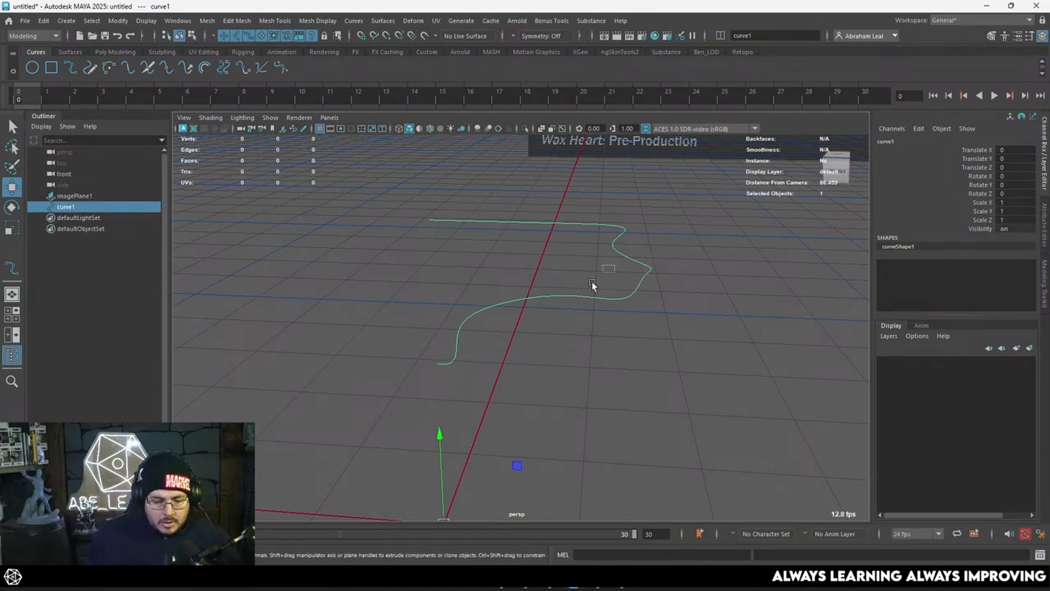
# - Revolve the profile curve into a polygon surface around the vertical axis to form the collar
pyautogui.click(436, 21)
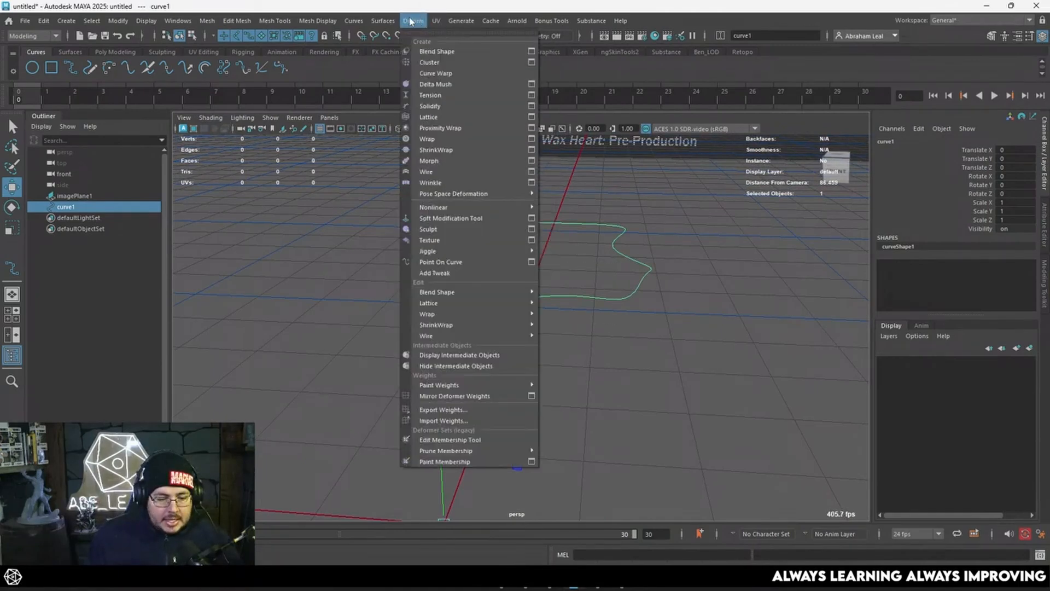
pyautogui.moveTo(385, 22)
pyautogui.click(398, 73)
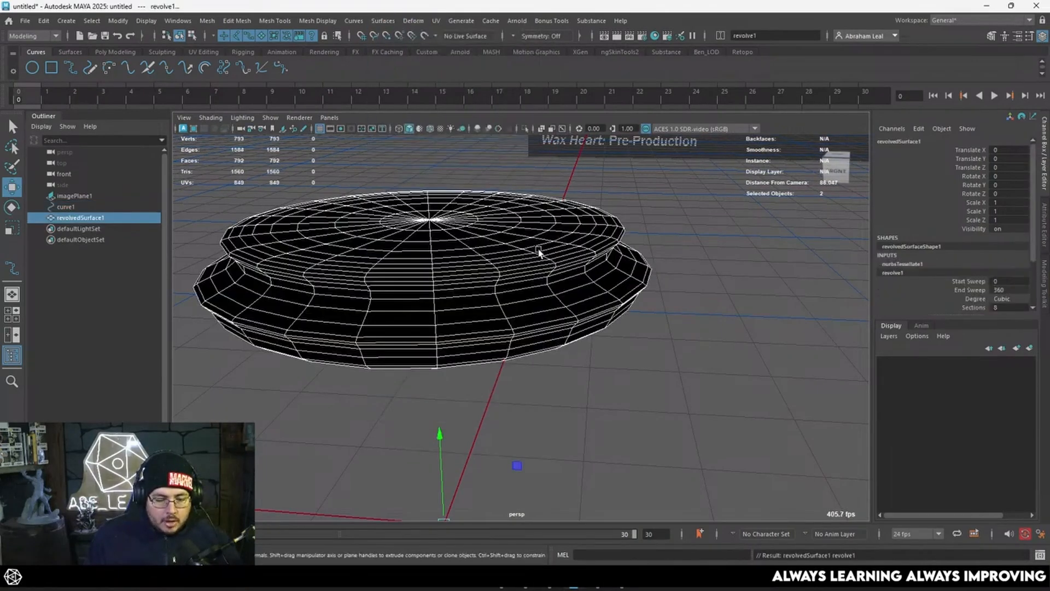
pyautogui.keyDown('alt'); pyautogui.moveTo(567, 217); pyautogui.dragTo(540, 290); pyautogui.keyUp('alt')
# - Try rotating the profile curve and revolved surface together about the vertical axis, and undo the rotation
pyautogui.click(707, 249)
pyautogui.click(660, 325)
pyautogui.press('e')
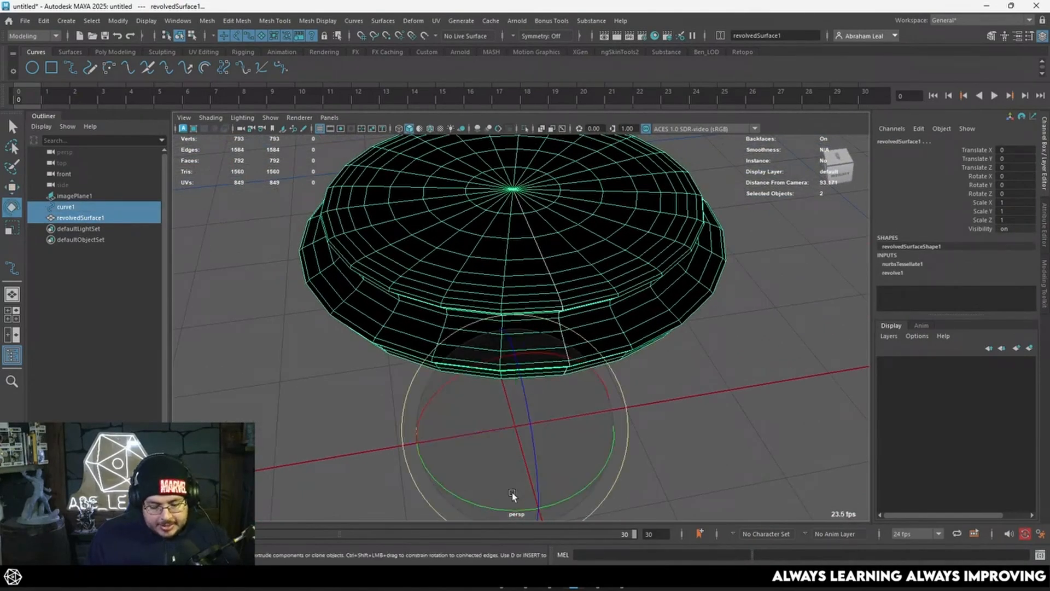
pyautogui.moveTo(512, 495); pyautogui.dragTo(591, 476)
pyautogui.hotkey('ctrl', 'z')
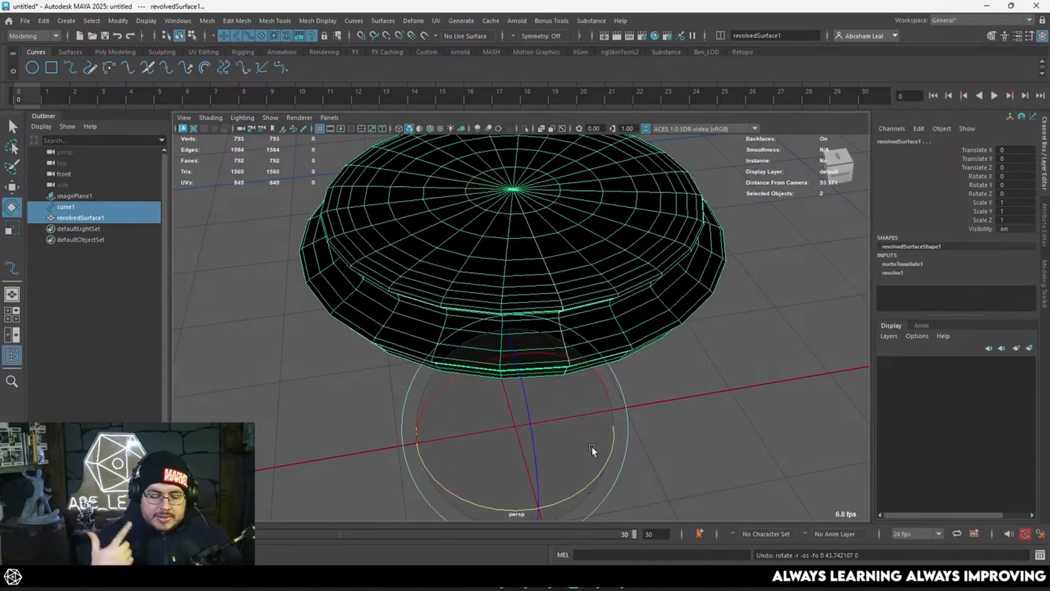
# - Select only the revolved collar surface and reverse its normals so it shades correctly from outside
pyautogui.click(752, 389)
pyautogui.click(625, 268)
pyautogui.keyDown('alt'); pyautogui.moveTo(625, 268); pyautogui.dragTo(592, 234); pyautogui.keyUp('alt')
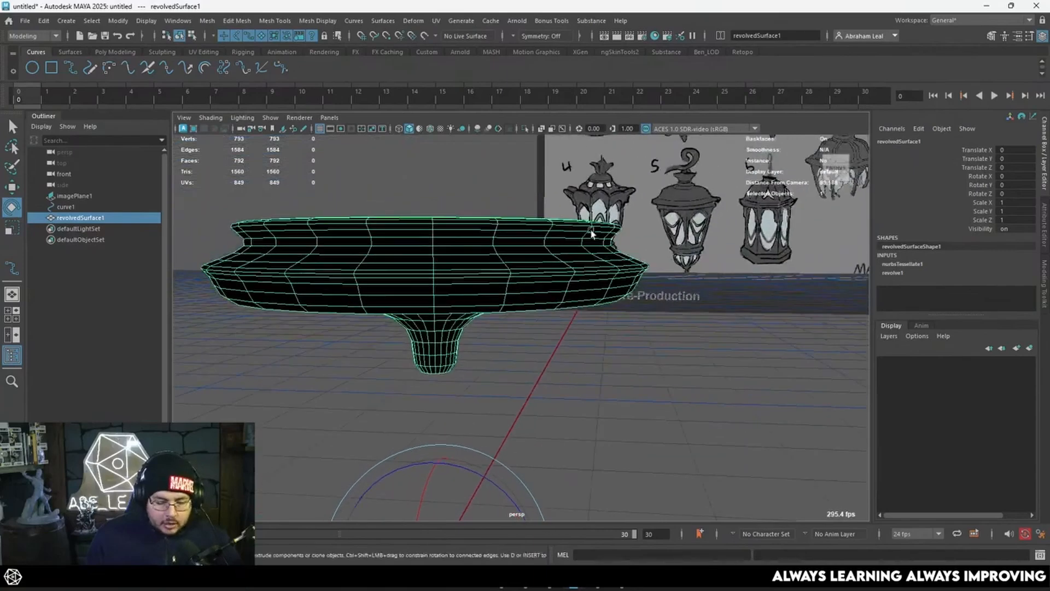
pyautogui.keyDown('alt'); pyautogui.moveTo(631, 277); pyautogui.dragTo(565, 234); pyautogui.keyUp('alt')
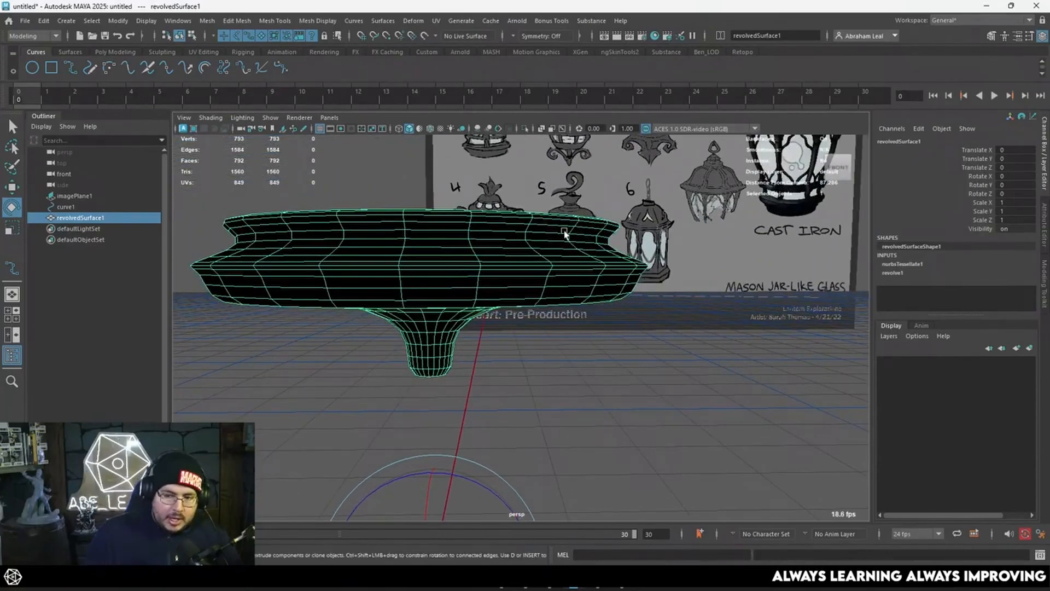
pyautogui.click(318, 20)
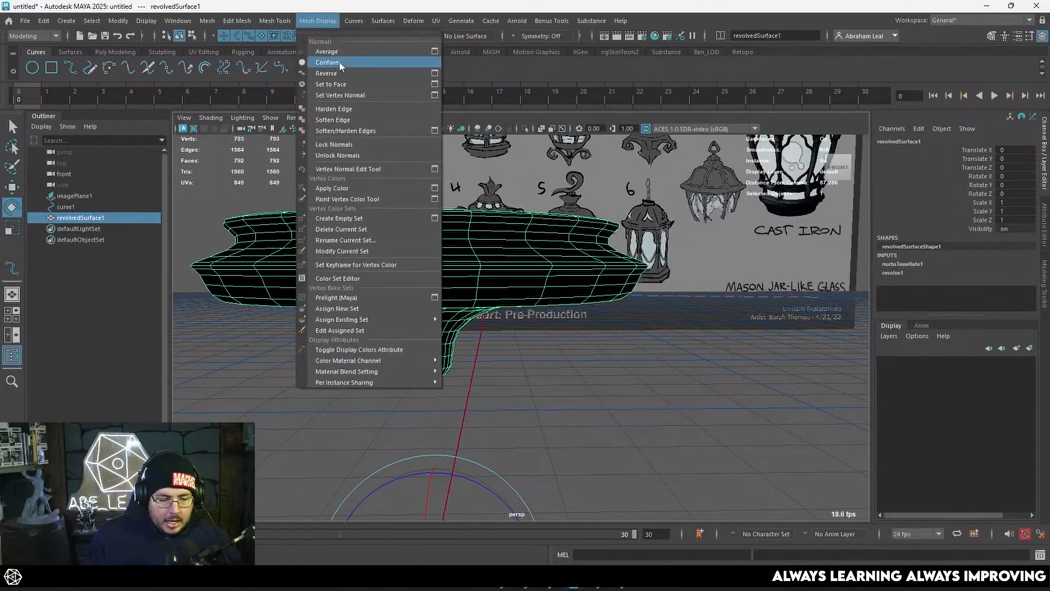
pyautogui.click(344, 73)
pyautogui.click(639, 353)
pyautogui.keyDown('alt'); pyautogui.moveTo(639, 354); pyautogui.dragTo(565, 291); pyautogui.keyUp('alt')
pyautogui.click(555, 280)
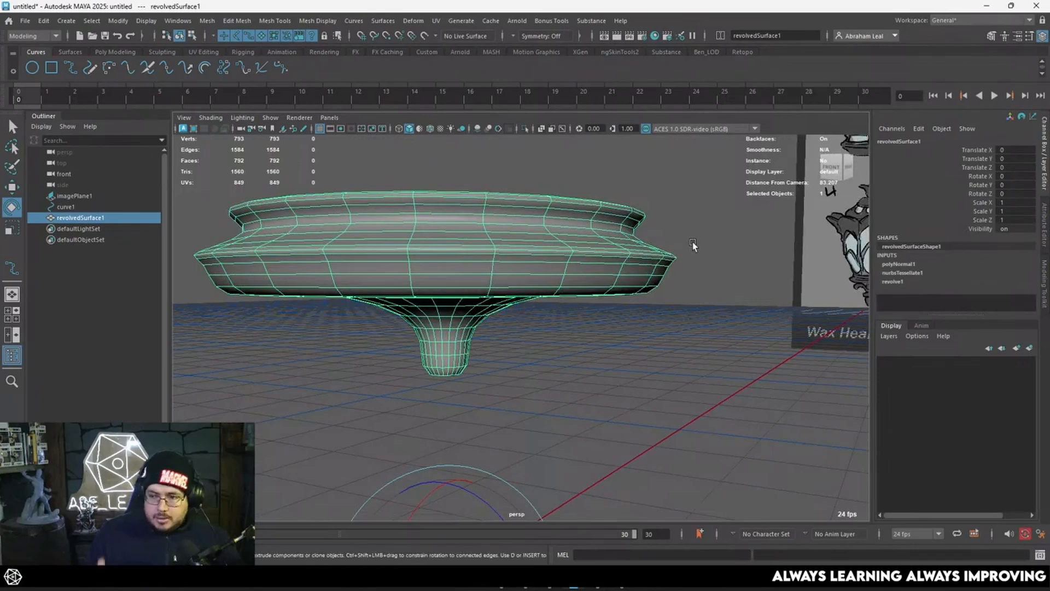
# - In front wireframe view, scale the edge loop just above the collar's lower edge inward to follow the drawing
pyautogui.keyDown('alt'); pyautogui.moveTo(650, 249); pyautogui.dragTo(580, 312); pyautogui.keyUp('alt')
pyautogui.press('space')
pyautogui.keyDown('alt'); pyautogui.moveTo(602, 304); pyautogui.dragTo(730, 254, button='right'); pyautogui.keyUp('alt')
pyautogui.keyDown('alt'); pyautogui.moveTo(731, 255); pyautogui.dragTo(488, 312, button='middle'); pyautogui.keyUp('alt')
pyautogui.press('4')
pyautogui.keyDown('alt'); pyautogui.moveTo(490, 316); pyautogui.dragTo(625, 285, button='right'); pyautogui.keyUp('alt')
pyautogui.keyDown('alt'); pyautogui.moveTo(455, 263); pyautogui.dragTo(592, 265, button='middle'); pyautogui.keyUp('alt')
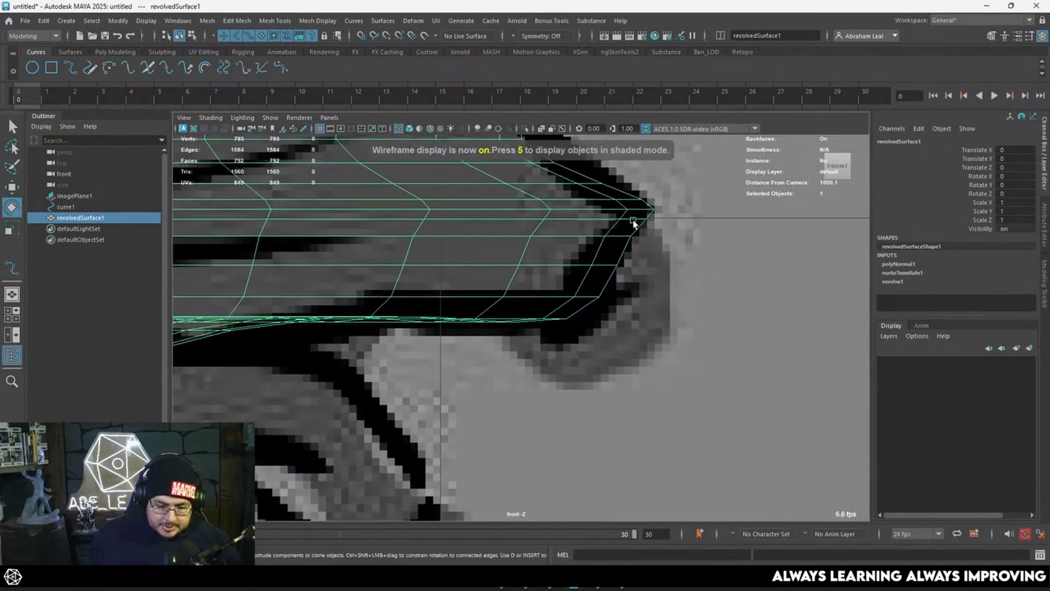
pyautogui.press('F10')
pyautogui.doubleClick(562, 297)
pyautogui.press('r')
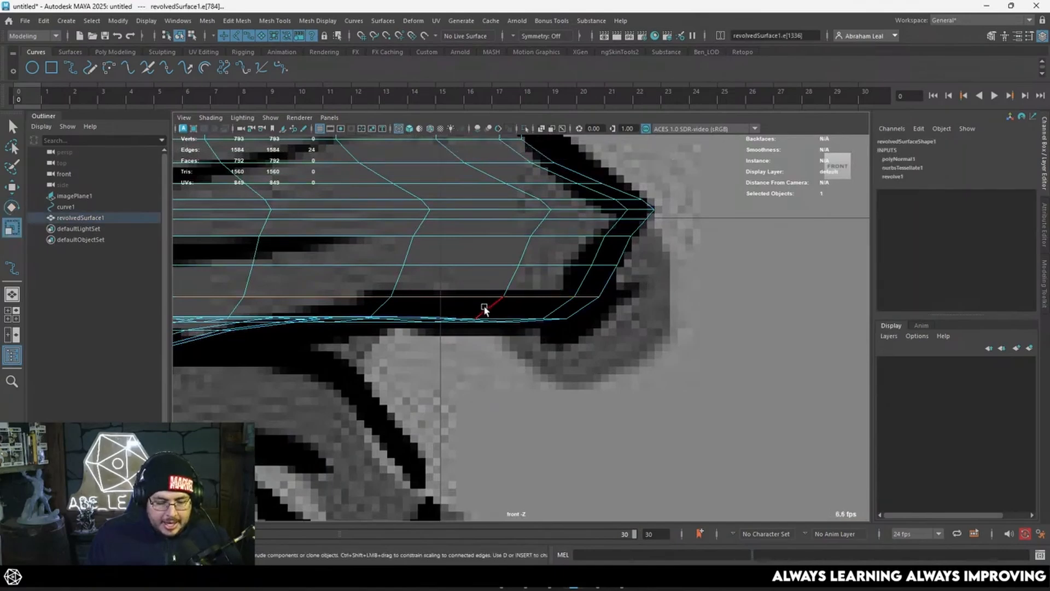
pyautogui.press('w')
pyautogui.keyDown('alt'); pyautogui.moveTo(469, 302); pyautogui.dragTo(371, 301, button='right'); pyautogui.keyUp('alt')
pyautogui.keyDown('alt'); pyautogui.moveTo(370, 300); pyautogui.dragTo(503, 290, button='middle'); pyautogui.keyUp('alt')
pyautogui.keyDown('alt'); pyautogui.moveTo(503, 291); pyautogui.dragTo(574, 287, button='right'); pyautogui.keyUp('alt')
pyautogui.press('r')
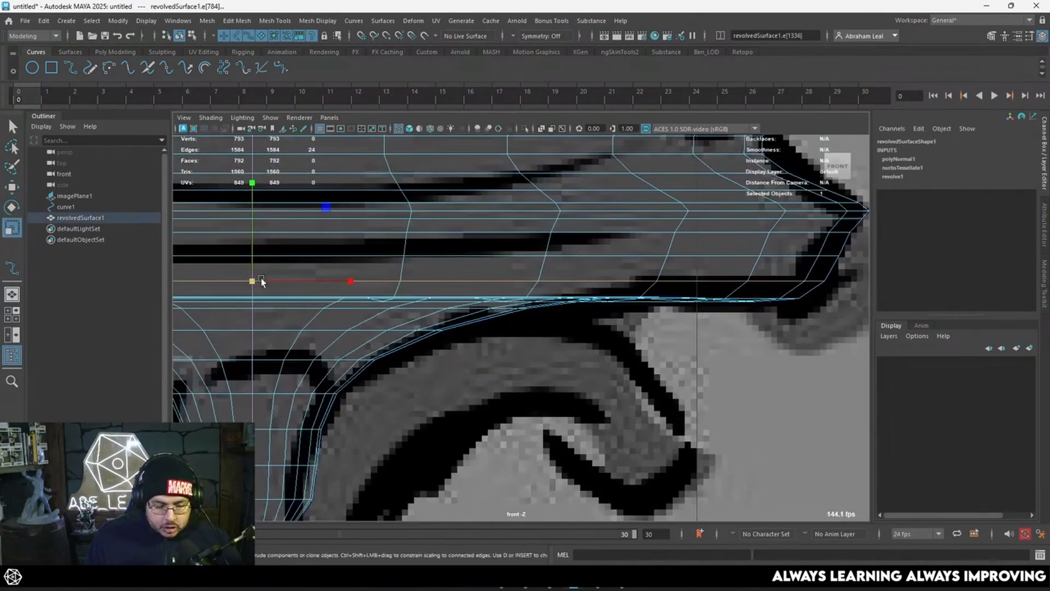
pyautogui.moveTo(261, 280); pyautogui.dragTo(218, 257)
# - Scale the next edge loops up the collar's lower flare inward to match the drawn slope
pyautogui.doubleClick(577, 257)
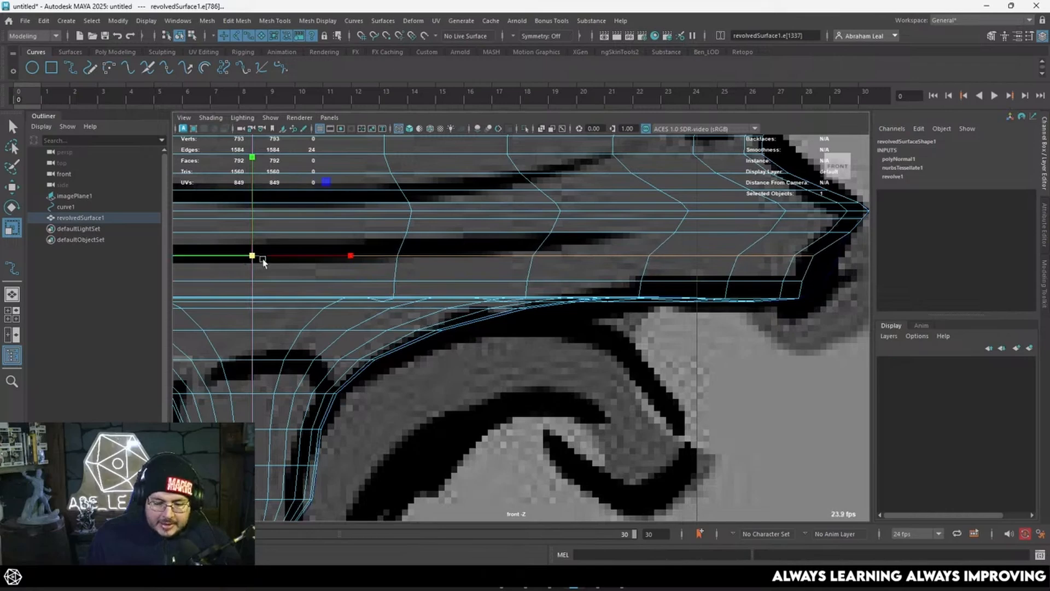
pyautogui.keyDown('alt'); pyautogui.moveTo(262, 259); pyautogui.dragTo(143, 257, button='middle'); pyautogui.keyUp('alt')
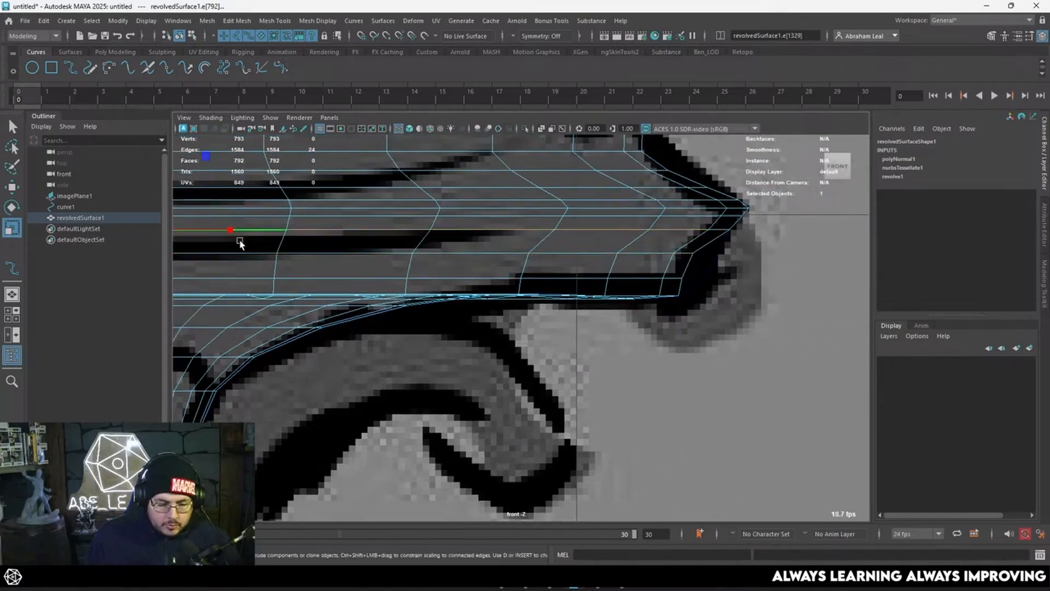
pyautogui.keyDown('alt'); pyautogui.moveTo(258, 240); pyautogui.dragTo(345, 240, button='middle'); pyautogui.keyUp('alt')
pyautogui.moveTo(222, 228); pyautogui.dragTo(203, 228)
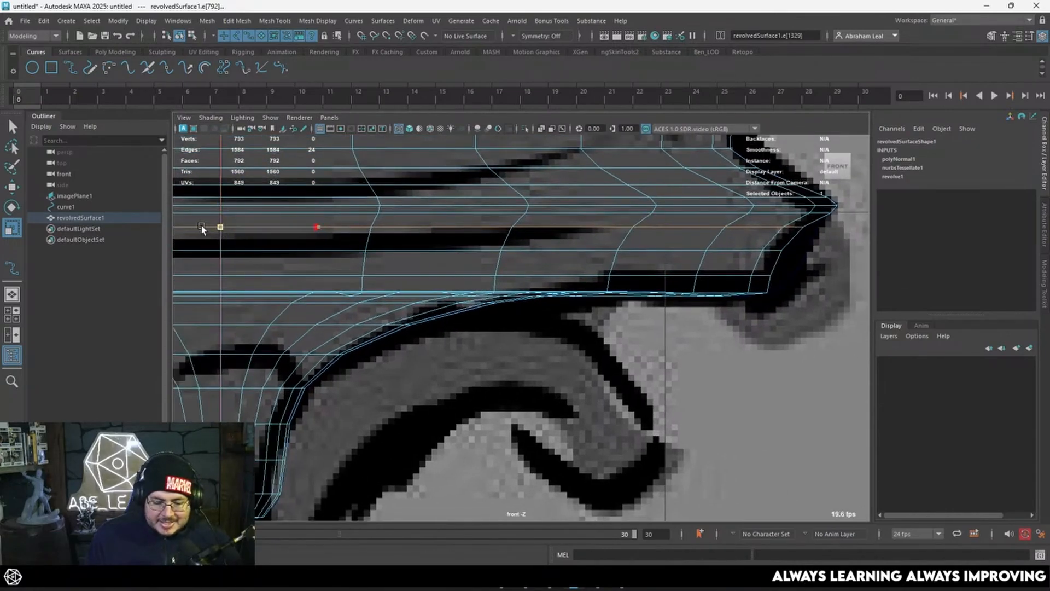
pyautogui.keyDown('alt'); pyautogui.moveTo(413, 238); pyautogui.dragTo(275, 258, button='middle'); pyautogui.keyUp('alt')
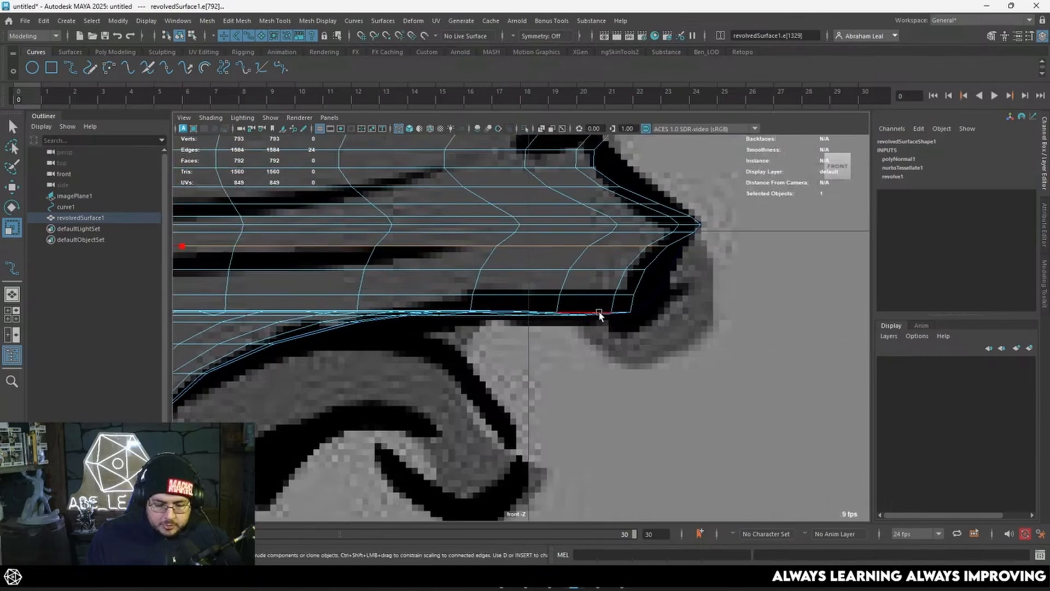
# - Adjust the width and height of the edge loop at the collar's bottom rim to fit the drawn outline
pyautogui.keyDown('alt'); pyautogui.moveTo(433, 304); pyautogui.dragTo(671, 291, button='middle'); pyautogui.keyUp('alt')
pyautogui.moveTo(324, 299); pyautogui.dragTo(338, 300)
pyautogui.keyDown('alt'); pyautogui.moveTo(401, 294); pyautogui.dragTo(340, 285, button='middle'); pyautogui.keyUp('alt')
pyautogui.press('w')
pyautogui.moveTo(259, 210)
pyautogui.mouseDown()
pyautogui.moveTo(263, 199)
pyautogui.moveTo(269, 222)
pyautogui.mouseUp()
# - Show the collar shaded in perspective, return it to object mode and turn on its smooth mesh preview
pyautogui.doubleClick(584, 272)
pyautogui.press('space')
pyautogui.moveTo(395, 256); pyautogui.dragTo(397, 233)
pyautogui.press('5')
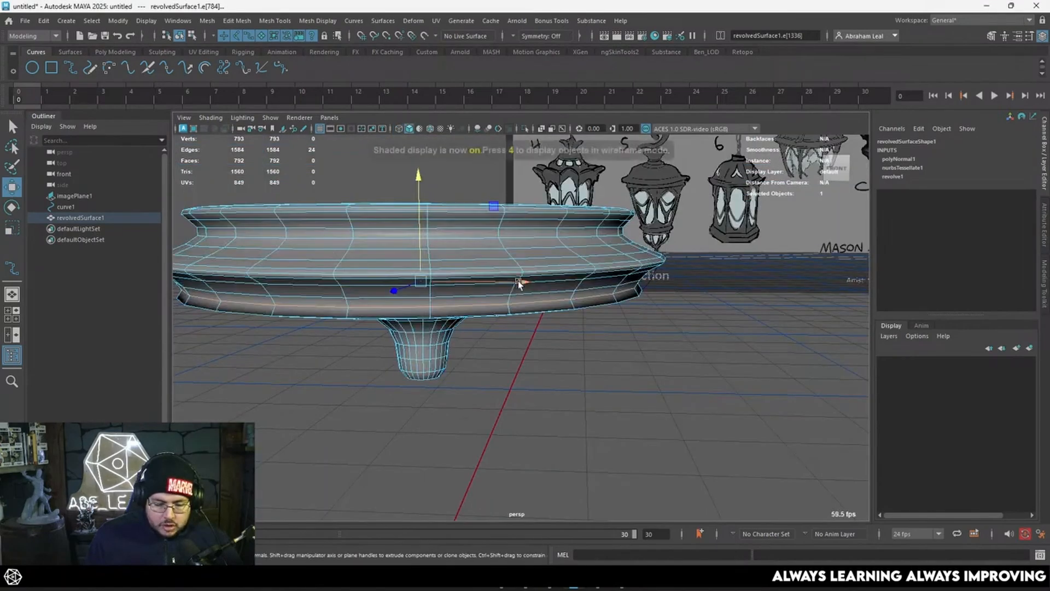
pyautogui.moveTo(517, 281); pyautogui.dragTo(558, 247, button='right')
pyautogui.click(688, 338)
pyautogui.keyDown('alt'); pyautogui.moveTo(688, 338); pyautogui.dragTo(647, 285); pyautogui.keyUp('alt')
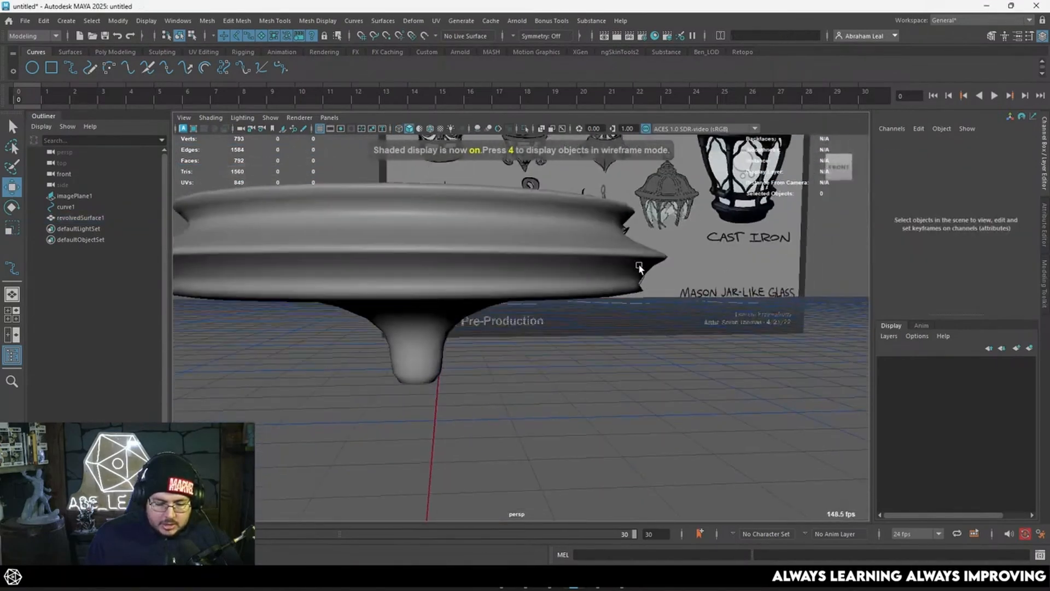
pyautogui.click(638, 273)
pyautogui.keyDown('alt'); pyautogui.moveTo(639, 273); pyautogui.dragTo(689, 382, button='right'); pyautogui.keyUp('alt')
pyautogui.press('3')
pyautogui.click(722, 382)
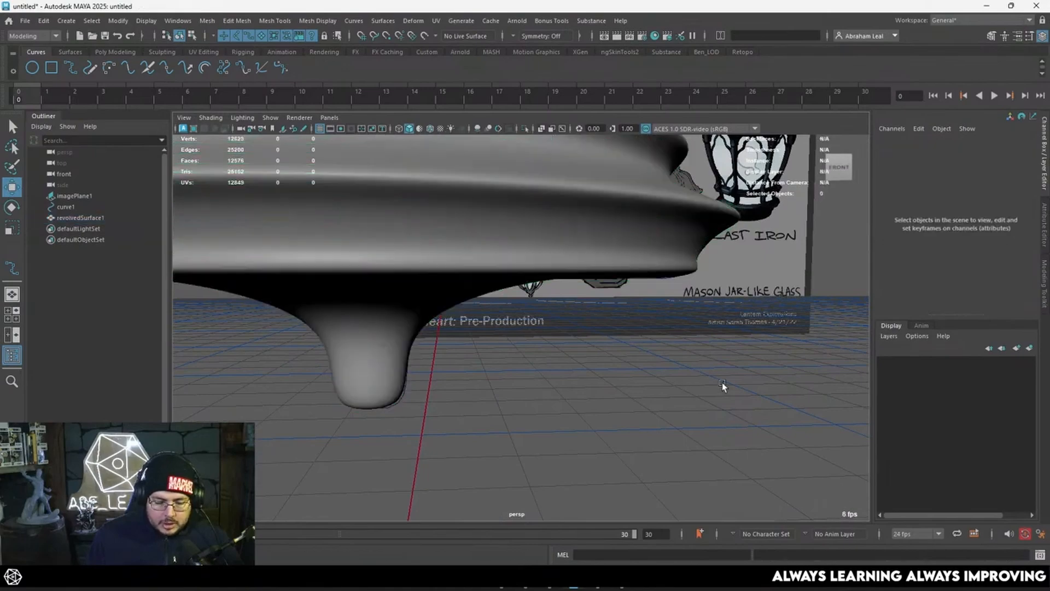
pyautogui.keyDown('alt'); pyautogui.moveTo(722, 382); pyautogui.dragTo(621, 358); pyautogui.keyUp('alt')
pyautogui.click(622, 348)
# - Compare the smoothed collar's silhouette with lantern 4's drawing in the front view, using all-lights display, and select the collar
pyautogui.press('space')
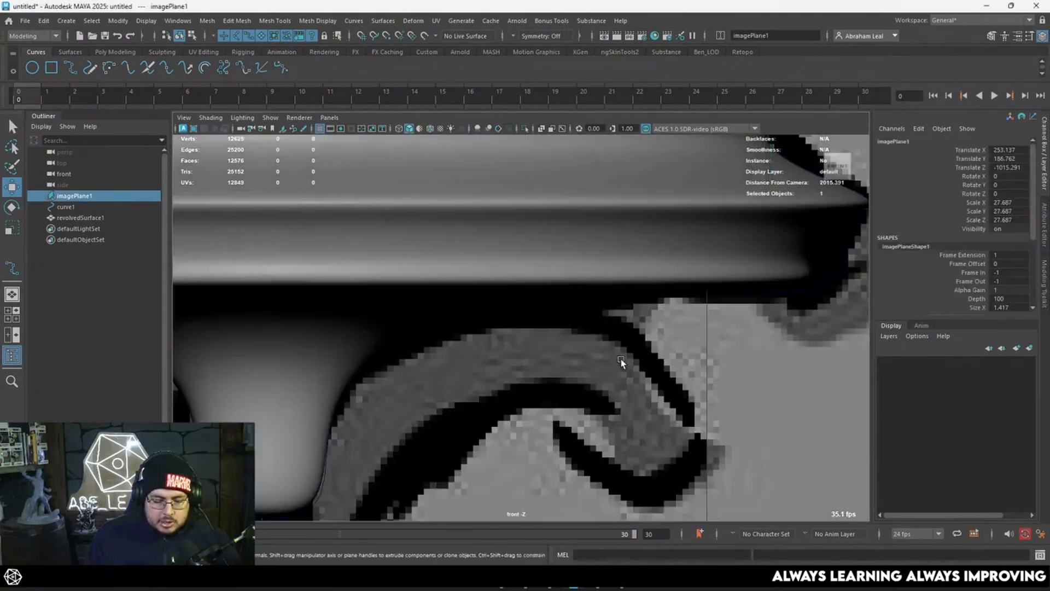
pyautogui.keyDown('alt'); pyautogui.moveTo(639, 358); pyautogui.dragTo(584, 334, button='right'); pyautogui.keyUp('alt')
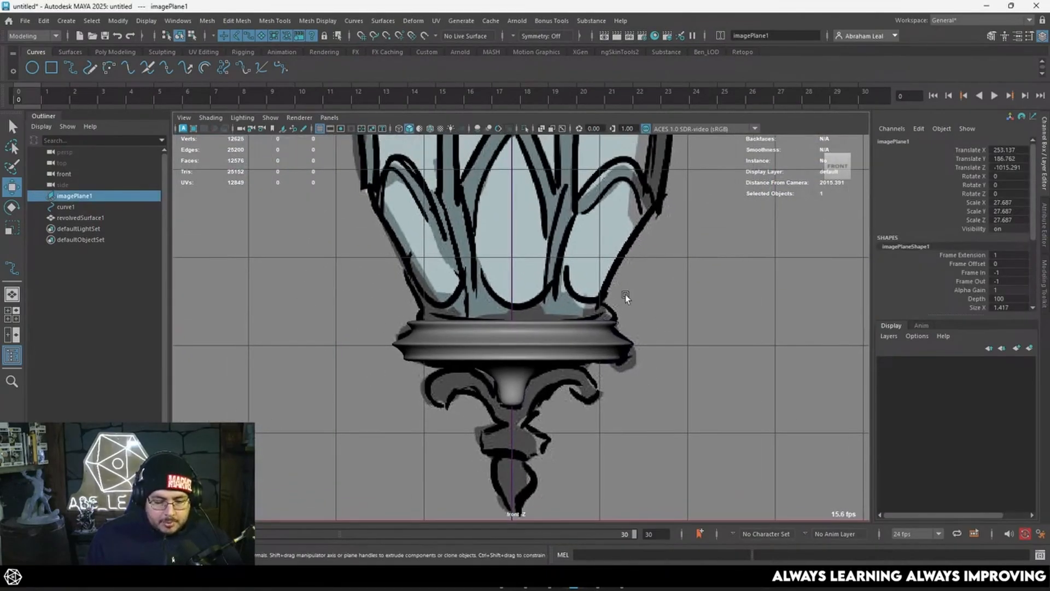
pyautogui.press('7')
pyautogui.keyDown('alt'); pyautogui.moveTo(639, 315); pyautogui.dragTo(724, 326, button='right'); pyautogui.keyUp('alt')
pyautogui.keyDown('alt'); pyautogui.moveTo(760, 316); pyautogui.dragTo(611, 240, button='middle'); pyautogui.keyUp('alt')
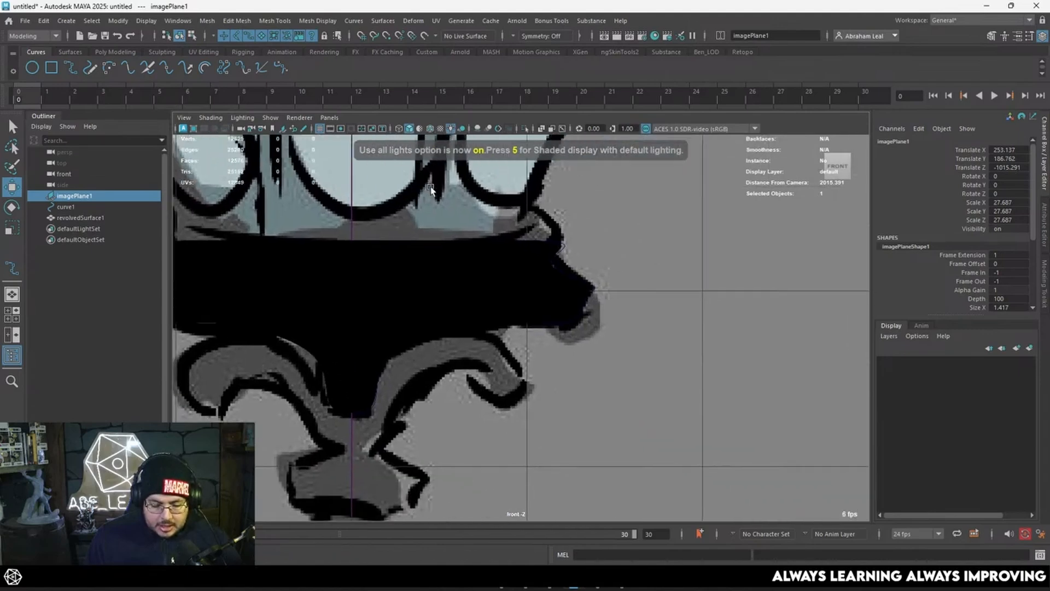
pyautogui.keyDown('alt'); pyautogui.moveTo(611, 240); pyautogui.dragTo(704, 276, button='right'); pyautogui.keyUp('alt')
pyautogui.keyDown('alt'); pyautogui.moveTo(704, 276); pyautogui.dragTo(680, 369, button='middle'); pyautogui.keyUp('alt')
pyautogui.click(681, 260)
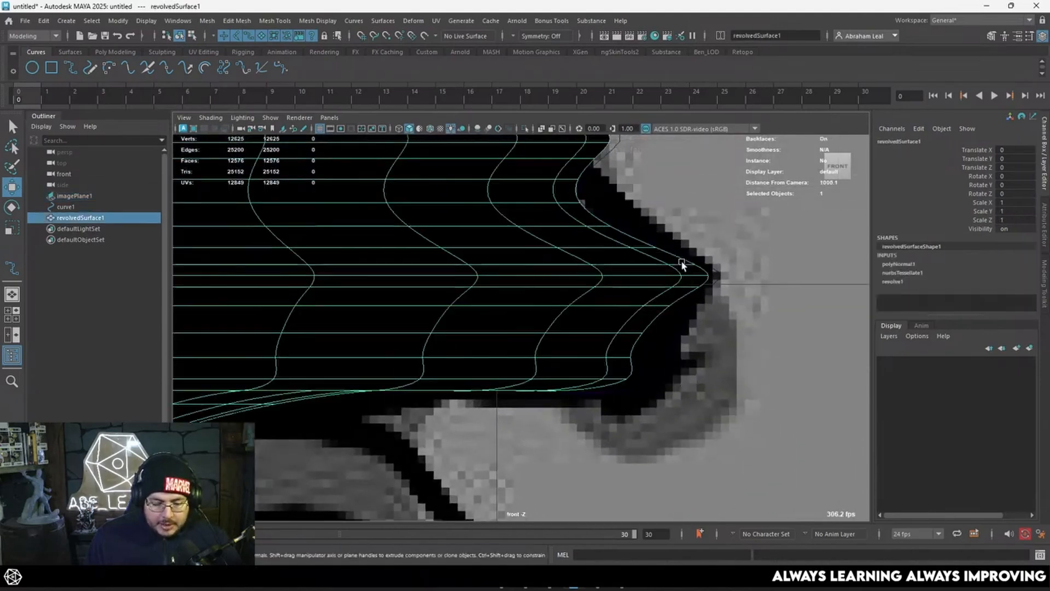
# - Turn off the collar's smooth mesh preview, show it shaded in perspective and clear the selection
pyautogui.keyDown('alt'); pyautogui.moveTo(747, 318); pyautogui.dragTo(638, 330, button='right'); pyautogui.keyUp('alt')
pyautogui.press('1')
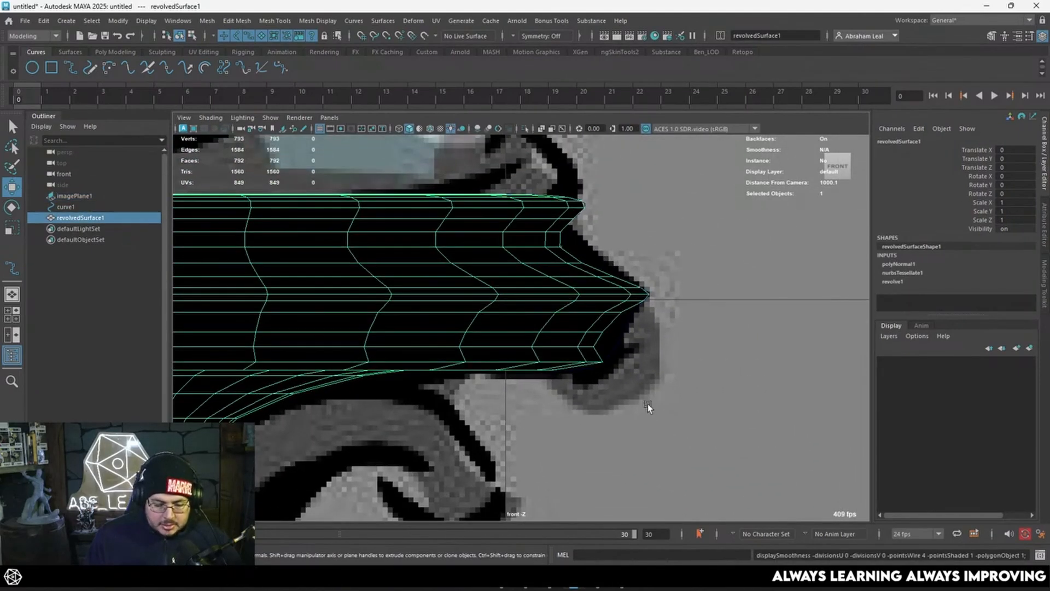
pyautogui.press('space')
pyautogui.moveTo(651, 350); pyautogui.dragTo(651, 331)
pyautogui.press('f')
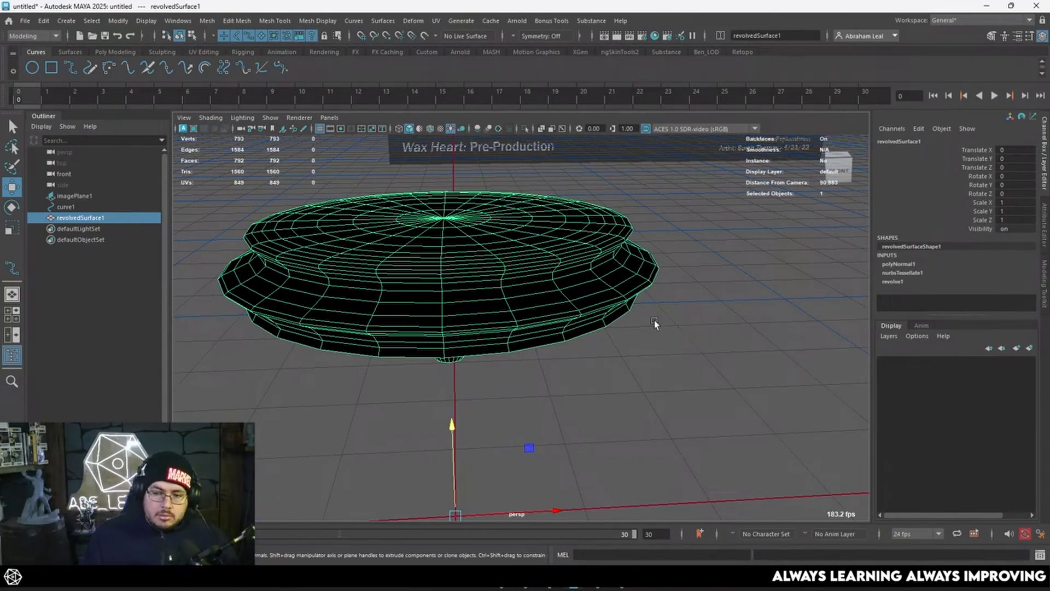
pyautogui.click(697, 327)
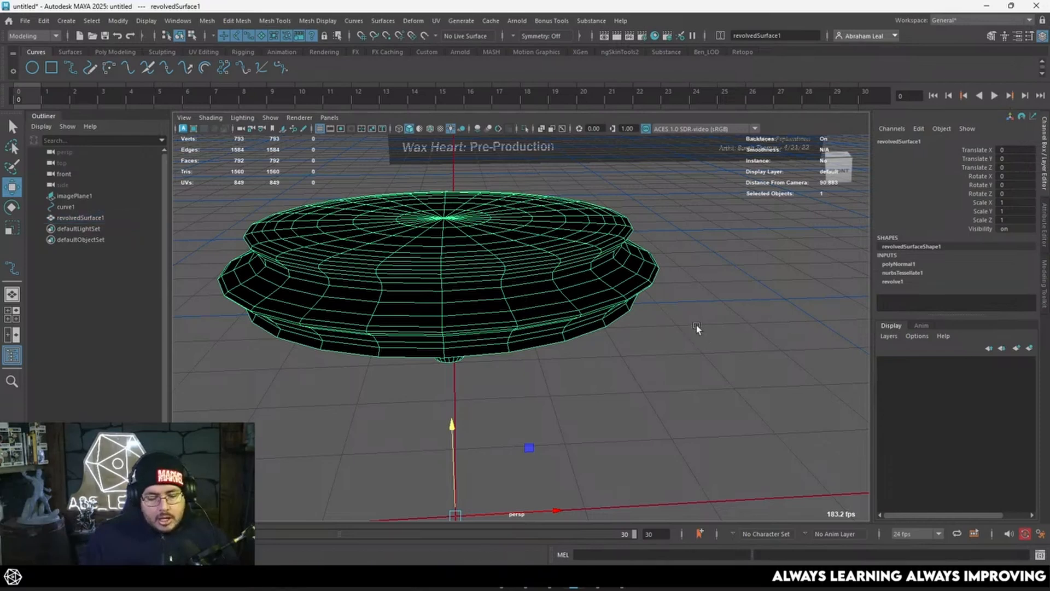
pyautogui.click(580, 290)
pyautogui.press('5')
pyautogui.click(632, 372)
# - Examine lantern 4's drawing in the front view from the collar up to the domed cap under the finial
pyautogui.moveTo(572, 314)
pyautogui.keyDown('alt'); pyautogui.mouseDown()
pyautogui.moveTo(456, 290)
pyautogui.moveTo(574, 303)
pyautogui.moveTo(578, 333)
pyautogui.mouseUp(); pyautogui.keyUp('alt')
pyautogui.press('space')
pyautogui.keyDown('alt'); pyautogui.moveTo(578, 333); pyautogui.dragTo(461, 309, button='right'); pyautogui.keyUp('alt')
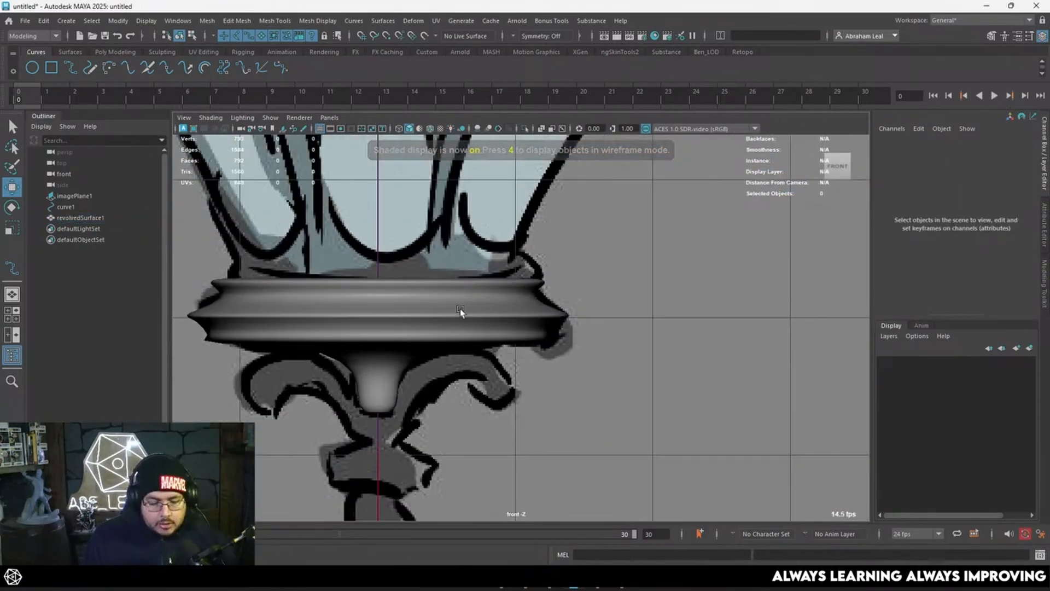
pyautogui.keyDown('alt'); pyautogui.moveTo(460, 310); pyautogui.dragTo(626, 355, button='middle'); pyautogui.keyUp('alt')
pyautogui.keyDown('alt'); pyautogui.moveTo(626, 355); pyautogui.dragTo(540, 352, button='right'); pyautogui.keyUp('alt')
pyautogui.keyDown('alt'); pyautogui.moveTo(539, 353); pyautogui.dragTo(540, 410, button='middle'); pyautogui.keyUp('alt')
pyautogui.keyDown('alt'); pyautogui.moveTo(541, 410); pyautogui.dragTo(596, 407, button='right'); pyautogui.keyUp('alt')
pyautogui.keyDown('alt'); pyautogui.moveTo(640, 263); pyautogui.dragTo(591, 261, button='right'); pyautogui.keyUp('alt')
pyautogui.keyDown('alt'); pyautogui.moveTo(591, 261); pyautogui.dragTo(587, 359, button='middle'); pyautogui.keyUp('alt')
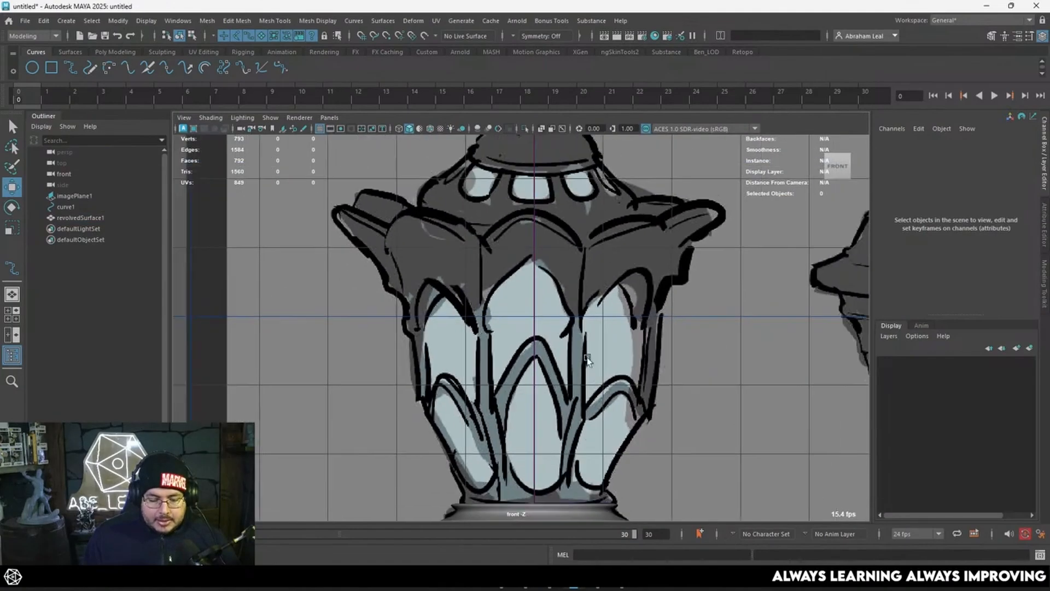
pyautogui.scroll(-5, 587, 359)
pyautogui.scroll(10, 520, 293)
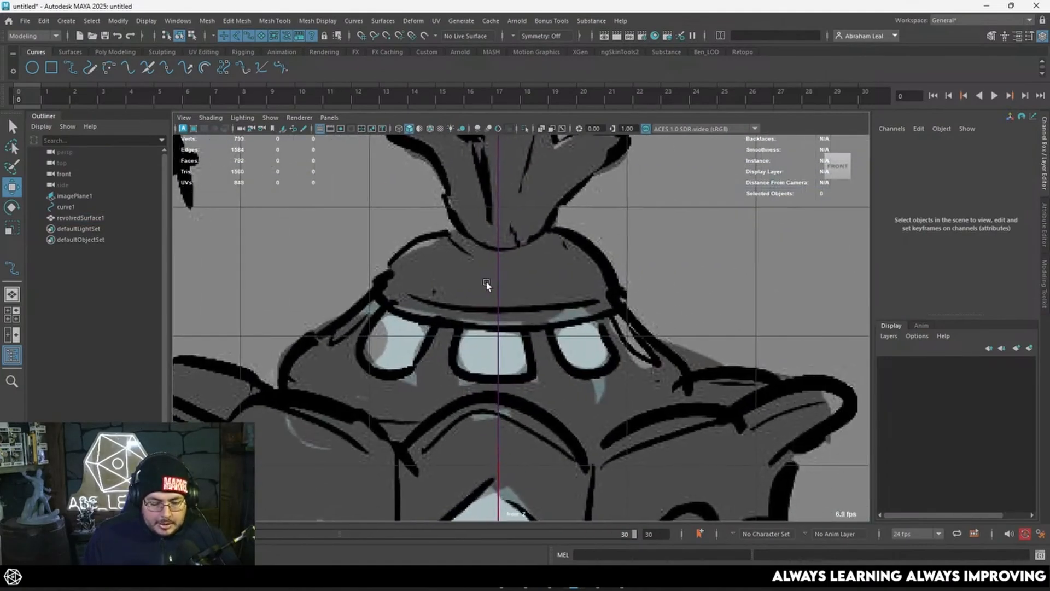
pyautogui.scroll(3, 487, 283)
# - Create a polygon sphere and raise it to the domed cap of lantern 4, at about 152.87 in Y
pyautogui.click(70, 51)
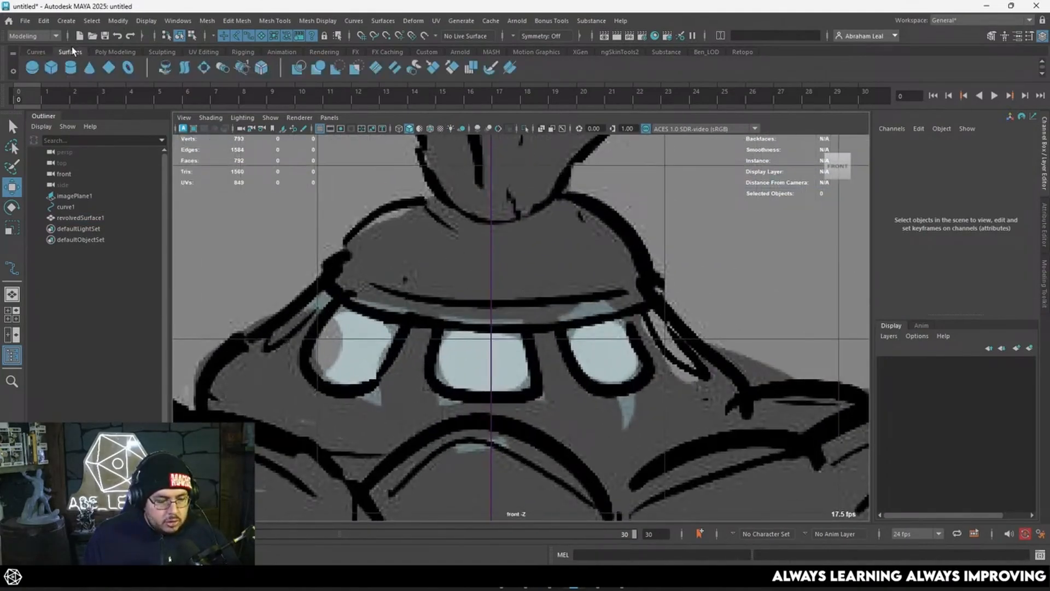
pyautogui.click(98, 53)
pyautogui.click(31, 68)
pyautogui.scroll(-10, 508, 328)
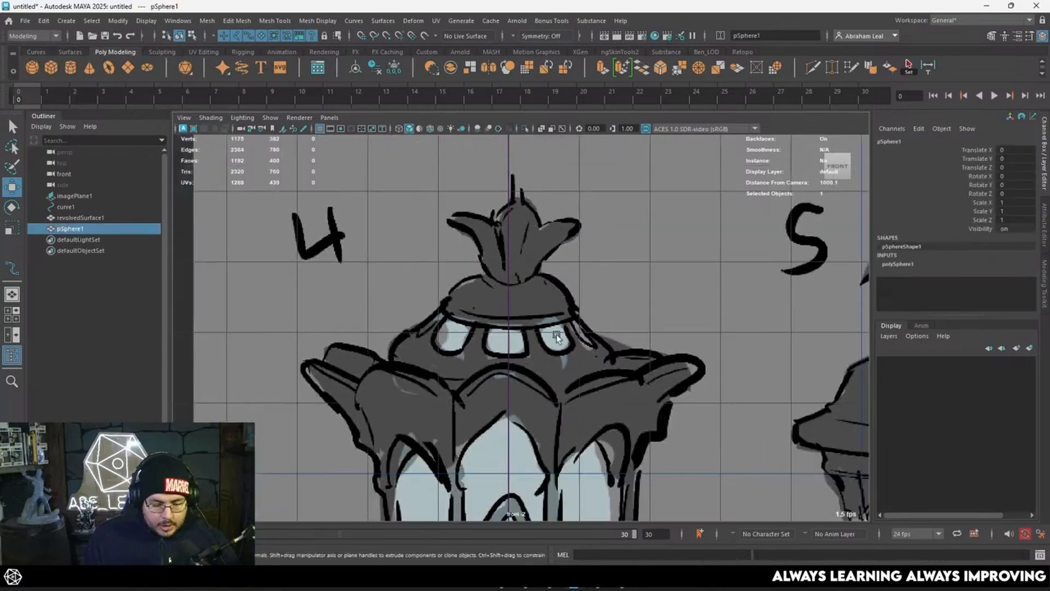
pyautogui.moveTo(508, 225); pyautogui.dragTo(509, 215)
# - Scale the sphere up uniformly to the drawn cap's width and lower it onto the cap
pyautogui.scroll(10, 528, 263)
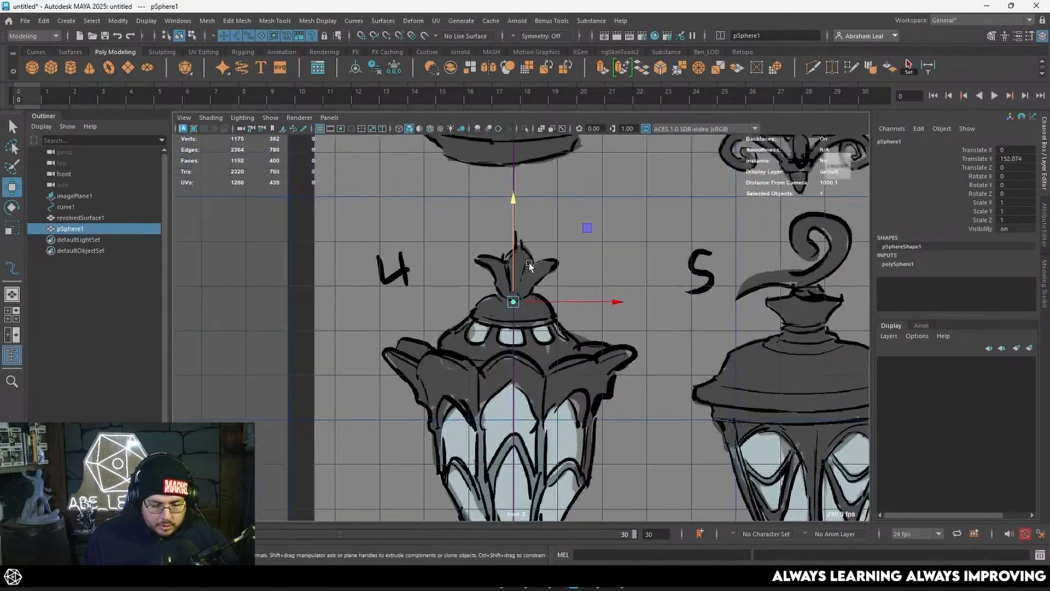
pyautogui.press('r')
pyautogui.moveTo(499, 253); pyautogui.dragTo(706, 257)
pyautogui.press('w')
pyautogui.moveTo(499, 145); pyautogui.dragTo(504, 214)
# - Delete all faces in the sphere's lower half to leave an open dome
pyautogui.moveTo(520, 247); pyautogui.dragTo(518, 270, button='right')
pyautogui.moveTo(705, 345); pyautogui.dragTo(284, 467)
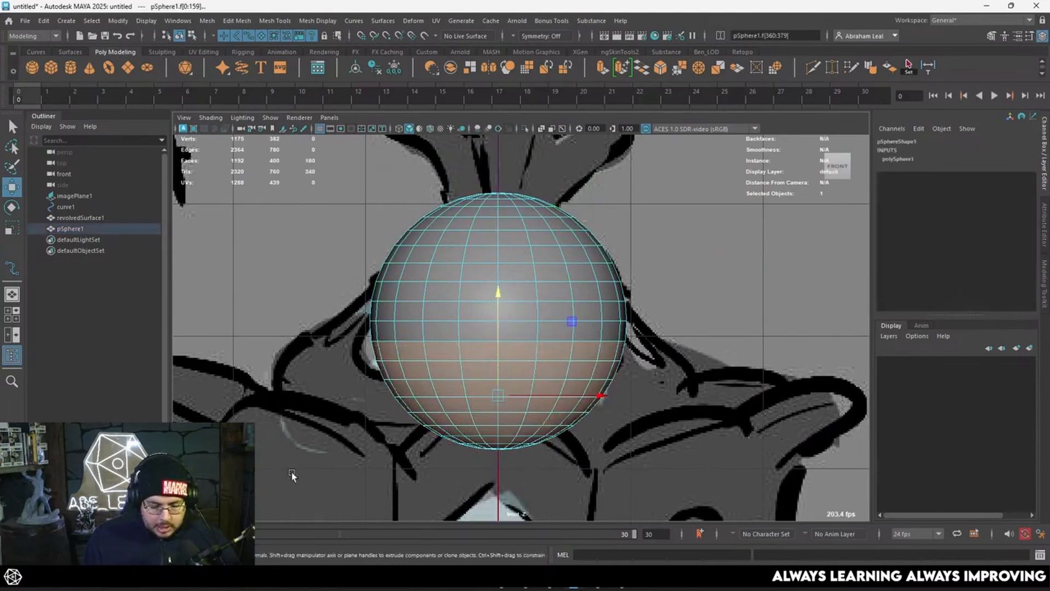
pyautogui.press('Delete')
pyautogui.moveTo(354, 372); pyautogui.dragTo(353, 374)
pyautogui.press('Delete')
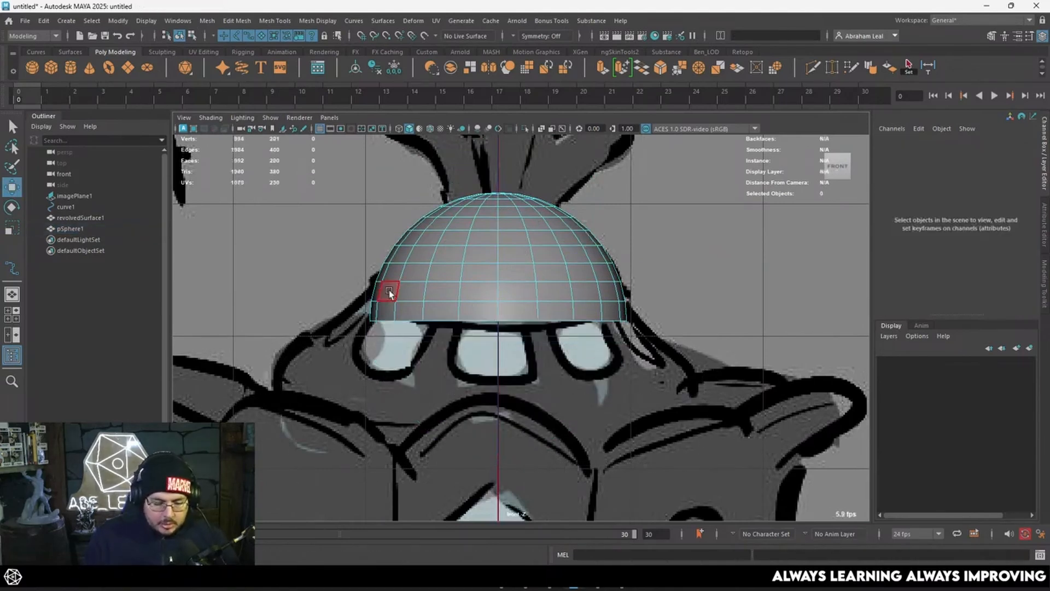
# - Return the dome to object mode in wireframe display and squash it vertically toward the drawn cap
pyautogui.moveTo(483, 247); pyautogui.dragTo(529, 221, button='right')
pyautogui.press('4')
pyautogui.press('r')
pyautogui.moveTo(501, 222)
pyautogui.mouseDown()
pyautogui.moveTo(500, 254)
pyautogui.moveTo(499, 235)
pyautogui.mouseUp()
pyautogui.press('w')
pyautogui.keyDown('alt'); pyautogui.moveTo(499, 235); pyautogui.dragTo(554, 258, button='right'); pyautogui.keyUp('alt')
# - Refine the dome to a scale of 18.1 × 10.973 × 18.1 and place it at 146.751 in Y over the drawing
pyautogui.press('r')
pyautogui.moveTo(490, 292); pyautogui.dragTo(480, 292)
pyautogui.press('w')
pyautogui.moveTo(487, 193); pyautogui.dragTo(486, 205)
pyautogui.press('r')
pyautogui.press('w')
pyautogui.moveTo(486, 203); pyautogui.dragTo(487, 185)
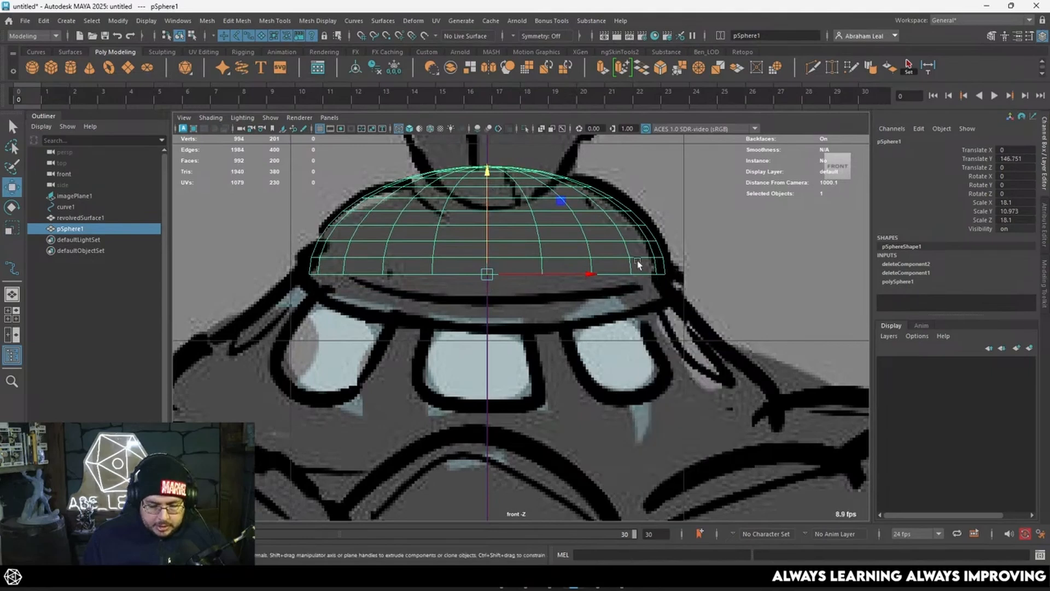
# - Extrude the dome's open bottom edge loop and lower it to the drawn rim line
pyautogui.press('F10')
pyautogui.doubleClick(617, 276)
pyautogui.hotkey('ctrl', 'e')
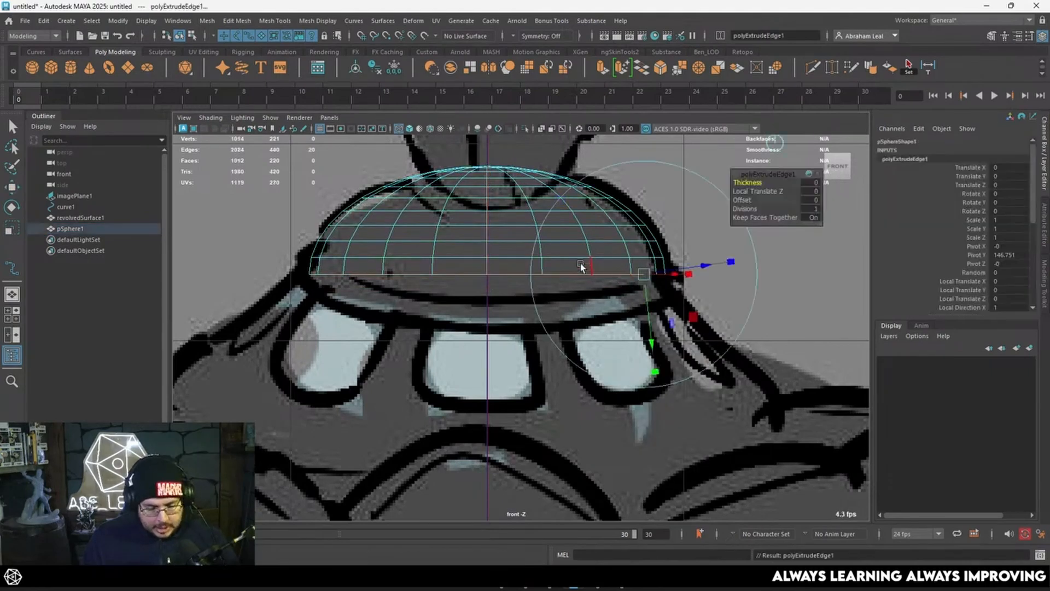
pyautogui.press('w')
pyautogui.moveTo(487, 174); pyautogui.dragTo(488, 200)
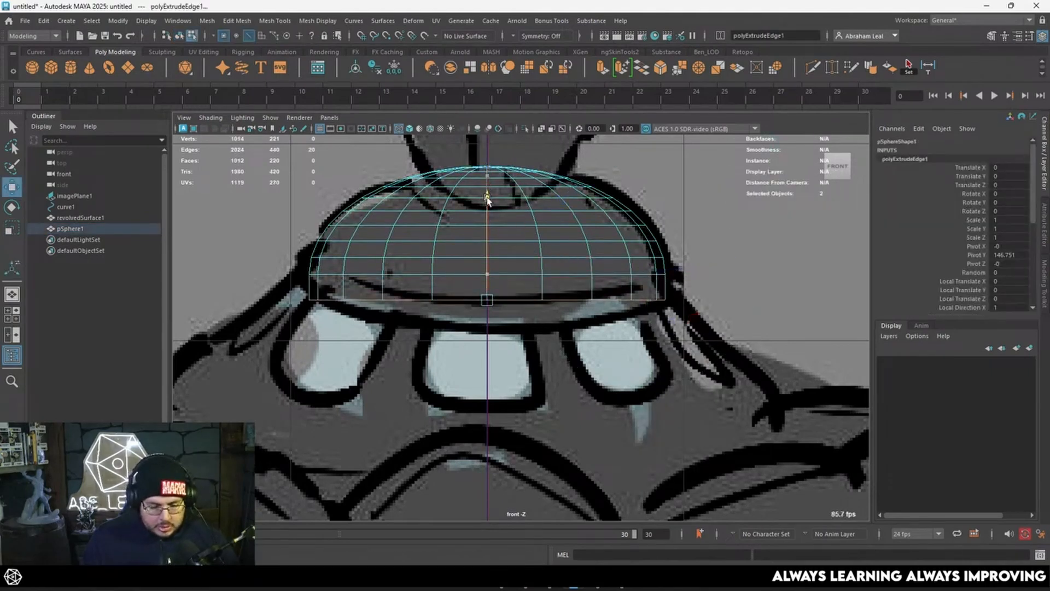
# - Extrude the dome's lowest face ring outward as a rim with thickness 1.64 and offset 0.58
pyautogui.moveTo(449, 290); pyautogui.dragTo(380, 305, button='right')
pyautogui.click(386, 285)
pyautogui.click(368, 289)
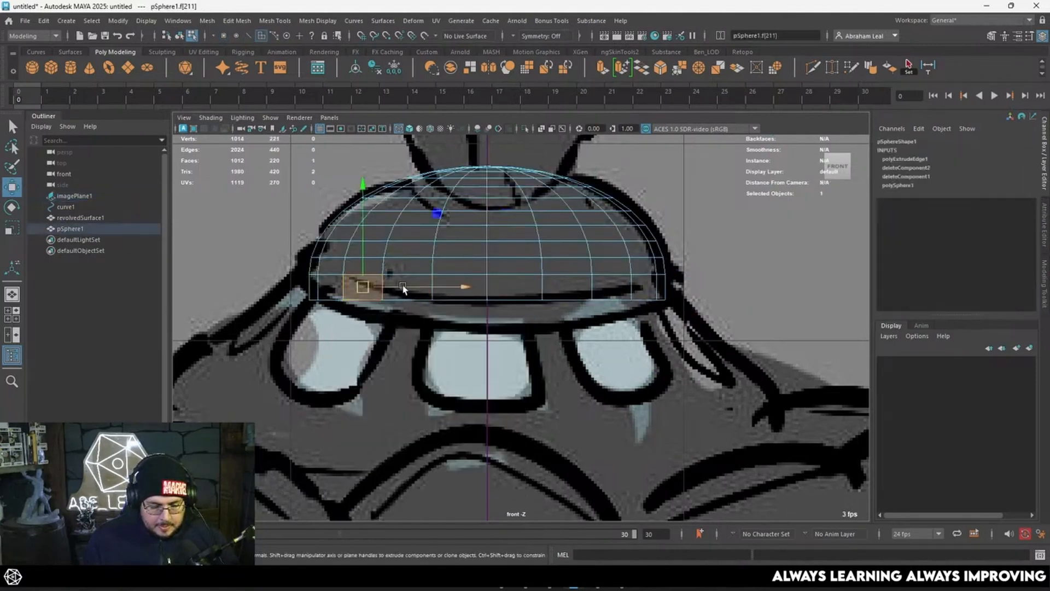
pyautogui.keyDown('shift'); pyautogui.doubleClick(412, 281); pyautogui.keyUp('shift')
pyautogui.hotkey('ctrl', 'e')
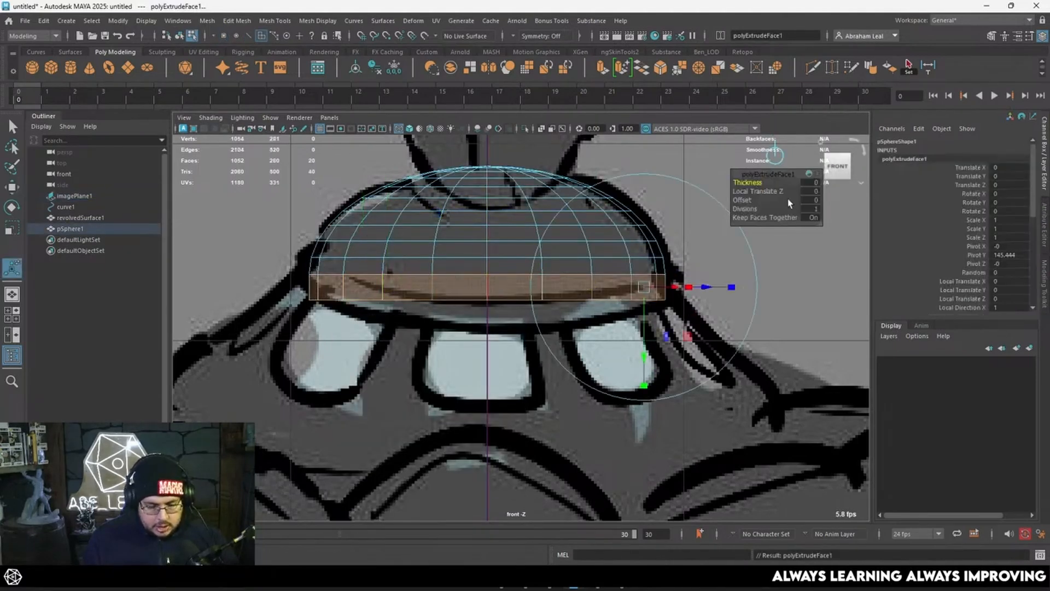
pyautogui.moveTo(739, 200); pyautogui.dragTo(762, 199)
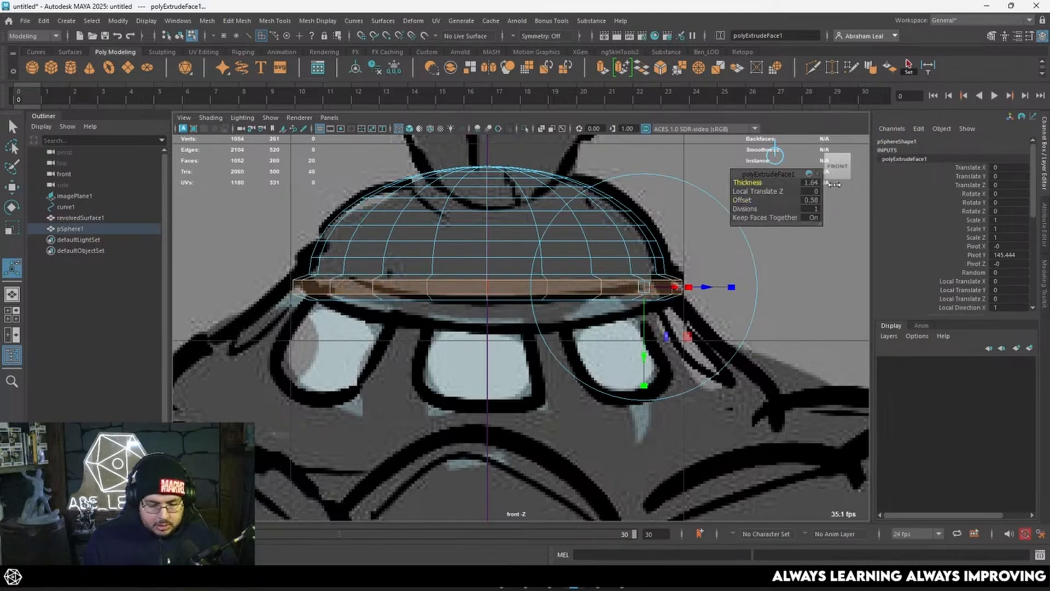
# - Extrude the face ring above the rim inward as a groove with thickness -1 and offset 0.53, adjust its height slightly and return to object mode
pyautogui.moveTo(471, 246); pyautogui.dragTo(355, 272, button='right')
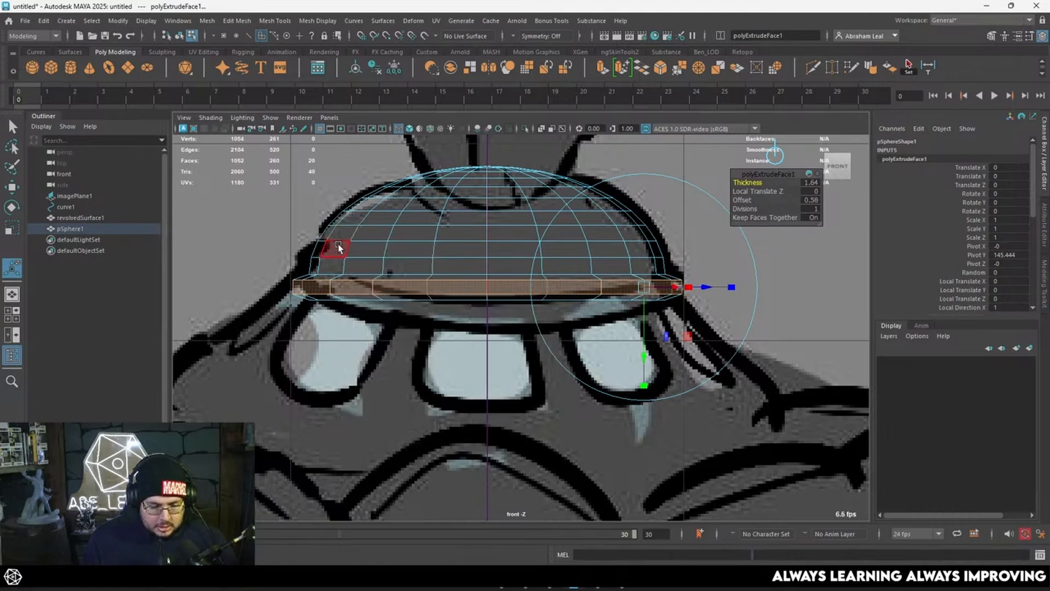
pyautogui.click(340, 235)
pyautogui.keyDown('shift'); pyautogui.doubleClick(368, 248); pyautogui.keyUp('shift')
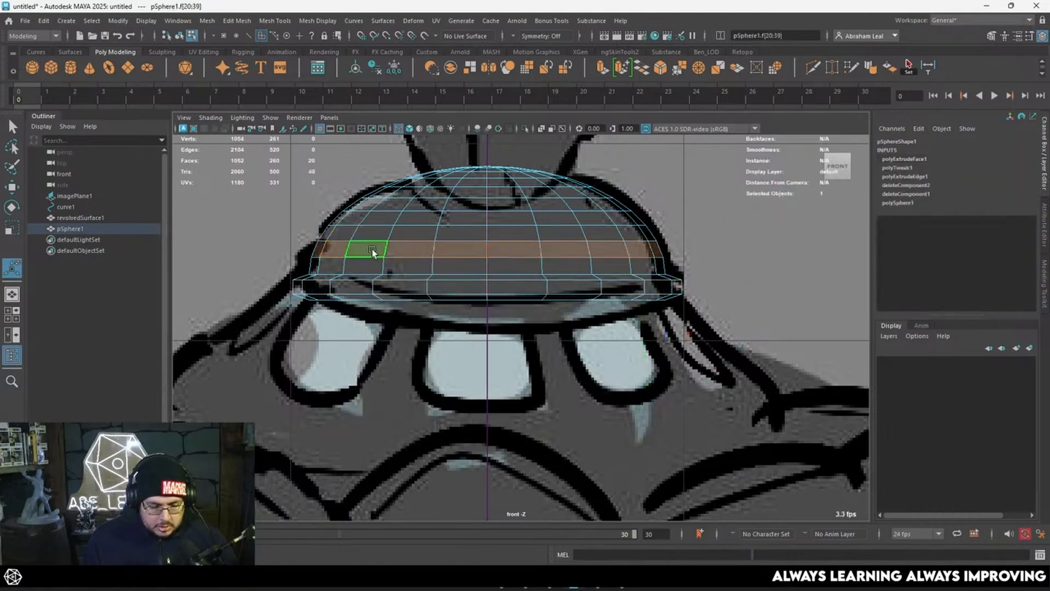
pyautogui.hotkey('ctrl', 'e')
pyautogui.moveTo(746, 200)
pyautogui.mouseDown()
pyautogui.moveTo(777, 200)
pyautogui.moveTo(746, 182)
pyautogui.mouseUp()
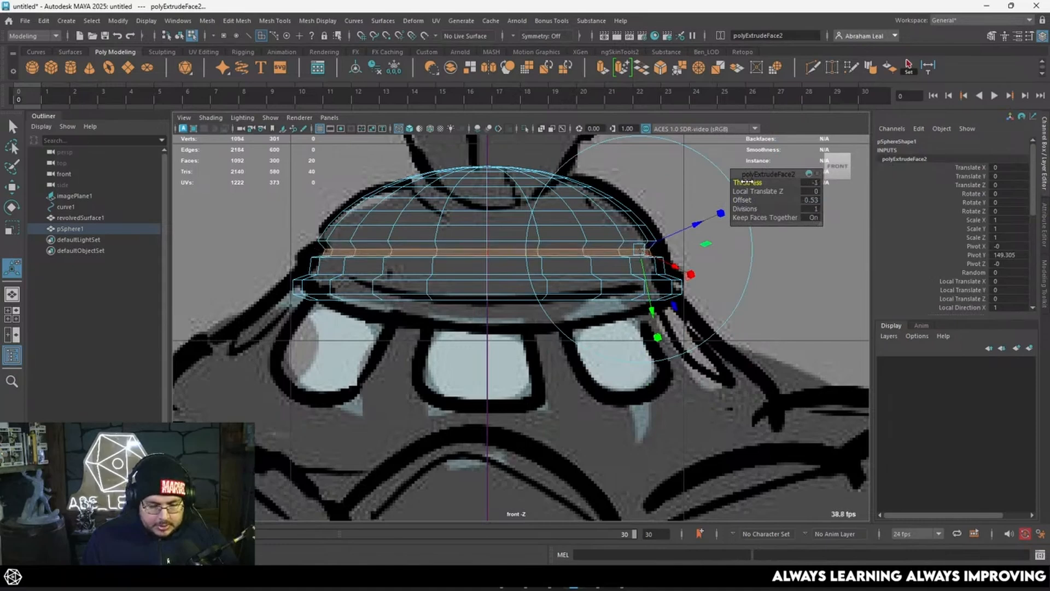
pyautogui.press('w')
pyautogui.moveTo(487, 205); pyautogui.dragTo(488, 203)
pyautogui.press('F8')
# - Show the dome shaded in perspective and inspect its rim and groove from several angles
pyautogui.press('space')
pyautogui.press('space')
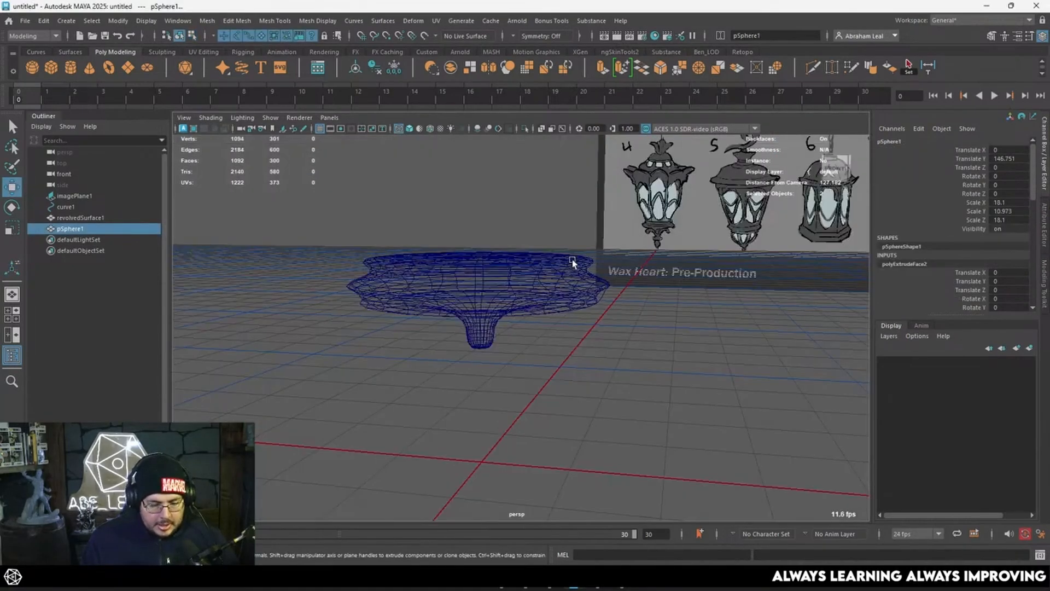
pyautogui.scroll(3, 569, 262)
pyautogui.scroll(-8, 567, 263)
pyautogui.keyDown('alt'); pyautogui.moveTo(567, 263); pyautogui.dragTo(583, 330, button='middle'); pyautogui.keyUp('alt')
pyautogui.scroll(3, 574, 320)
pyautogui.press('5')
pyautogui.scroll(4, 537, 383)
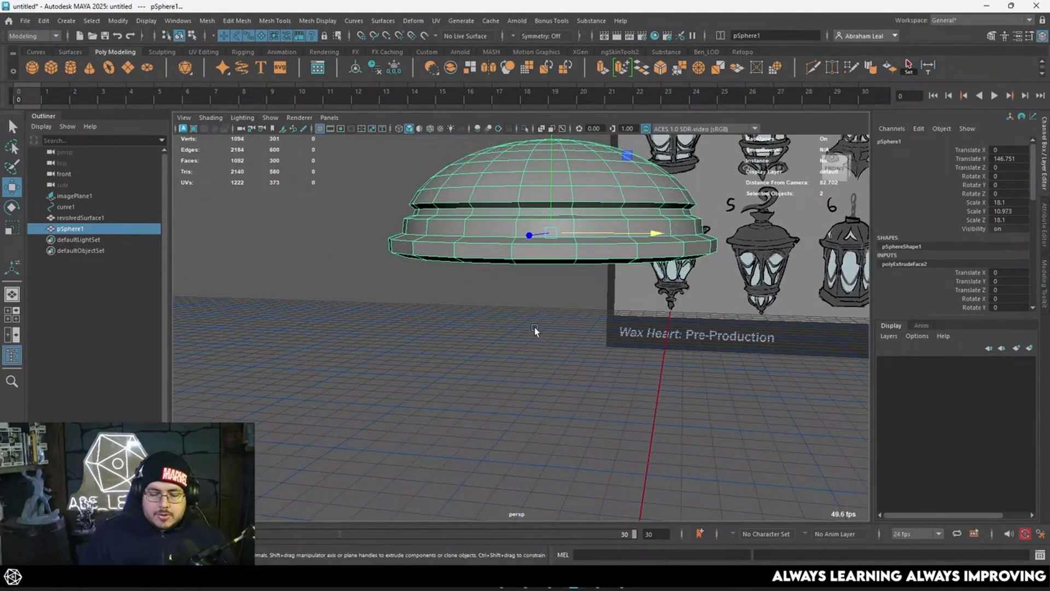
pyautogui.scroll(2, 503, 268)
pyautogui.keyDown('alt'); pyautogui.moveTo(503, 268); pyautogui.dragTo(514, 293); pyautogui.keyUp('alt')
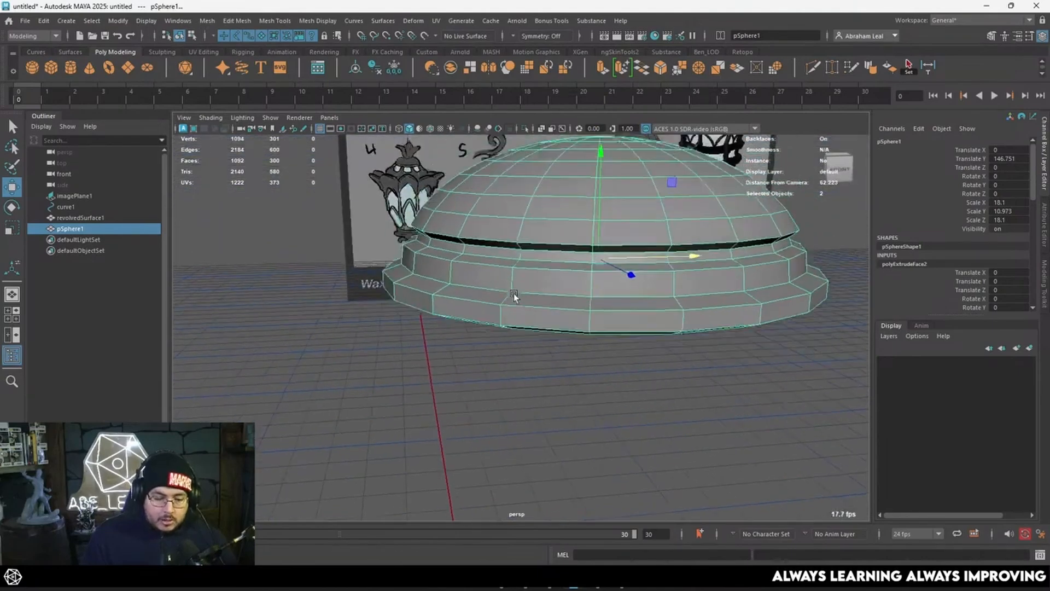
pyautogui.scroll(2, 583, 307)
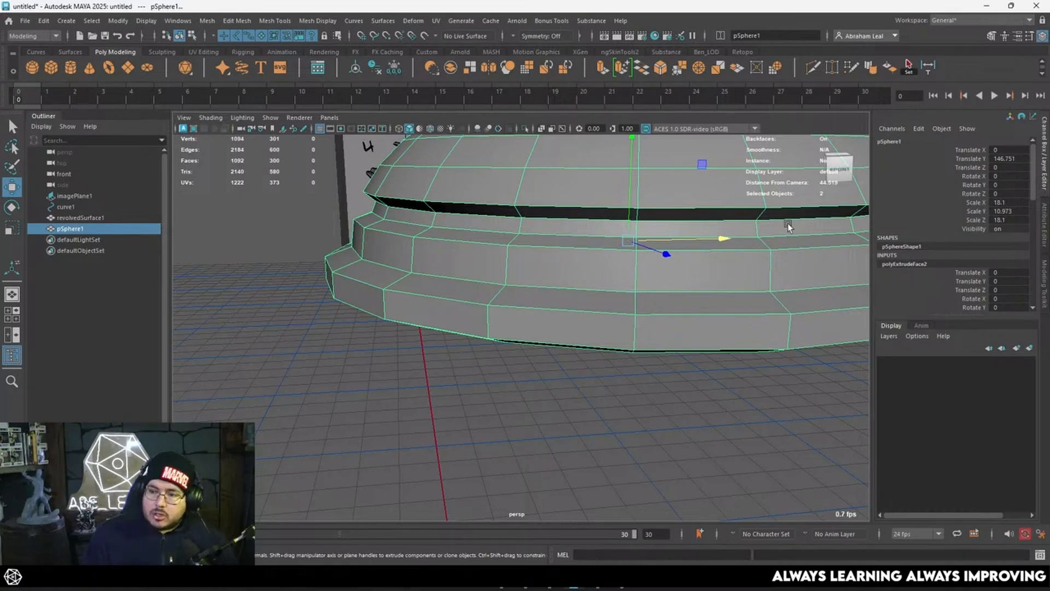
pyautogui.keyDown('alt'); pyautogui.moveTo(694, 216); pyautogui.dragTo(677, 218); pyautogui.keyUp('alt')
pyautogui.keyDown('alt'); pyautogui.moveTo(677, 218); pyautogui.dragTo(585, 190, button='right'); pyautogui.keyUp('alt')
pyautogui.keyDown('alt'); pyautogui.moveTo(585, 189); pyautogui.dragTo(598, 191); pyautogui.keyUp('alt')
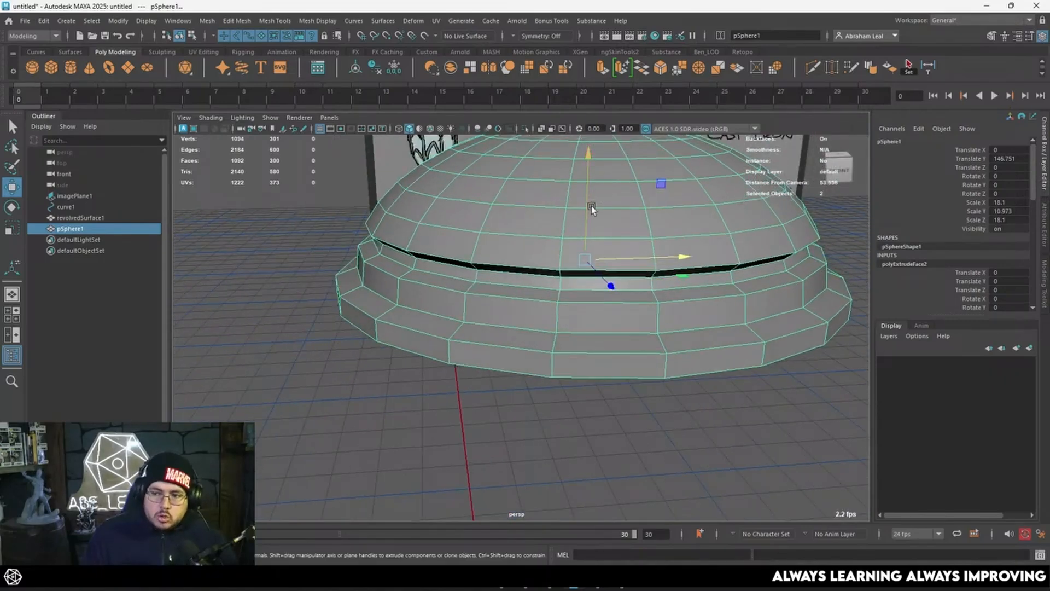
# - Extrude all of the dome's faces to give the shell wall thickness, and return to object mode
pyautogui.press('F10')
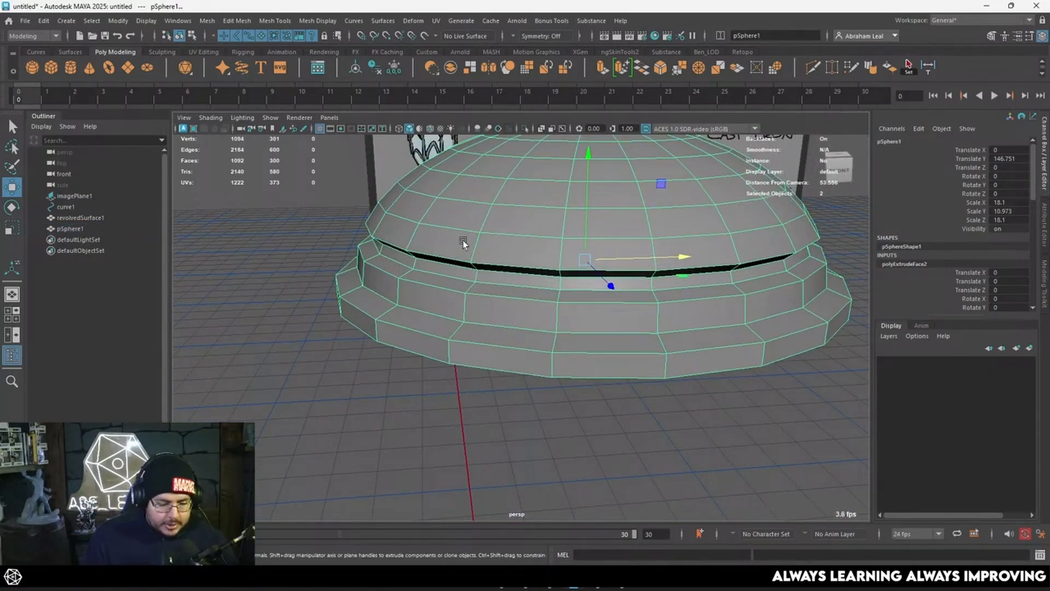
pyautogui.press('F8')
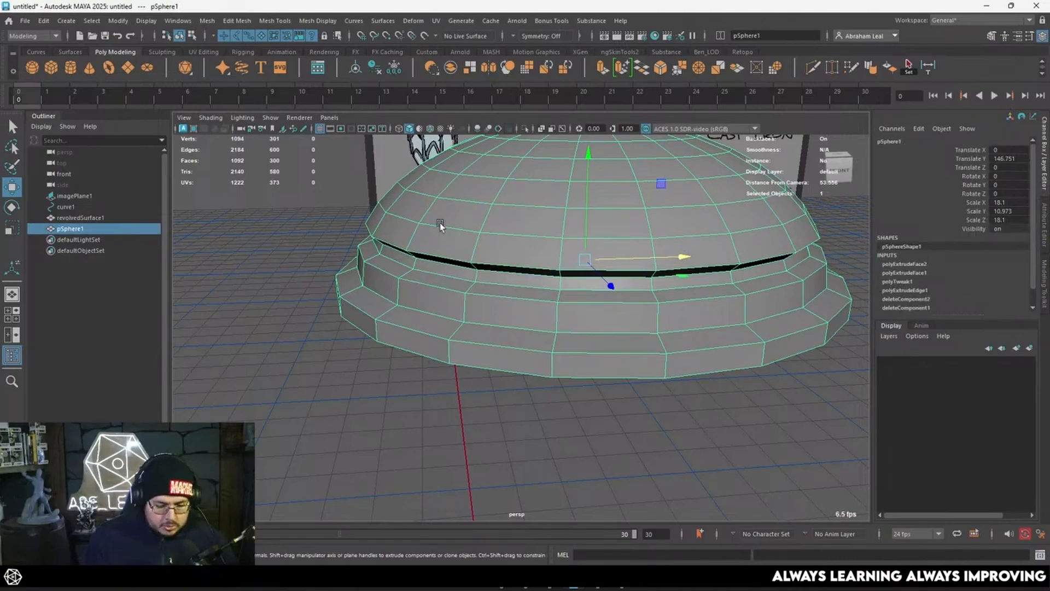
pyautogui.moveTo(440, 222)
pyautogui.keyDown('alt'); pyautogui.mouseDown()
pyautogui.moveTo(448, 238)
pyautogui.moveTo(454, 218)
pyautogui.moveTo(413, 204)
pyautogui.moveTo(409, 274)
pyautogui.moveTo(449, 285)
pyautogui.mouseUp(); pyautogui.keyUp('alt')
pyautogui.hotkey('ctrl', 'e')
pyautogui.keyDown('alt'); pyautogui.moveTo(594, 293); pyautogui.dragTo(560, 202); pyautogui.keyUp('alt')
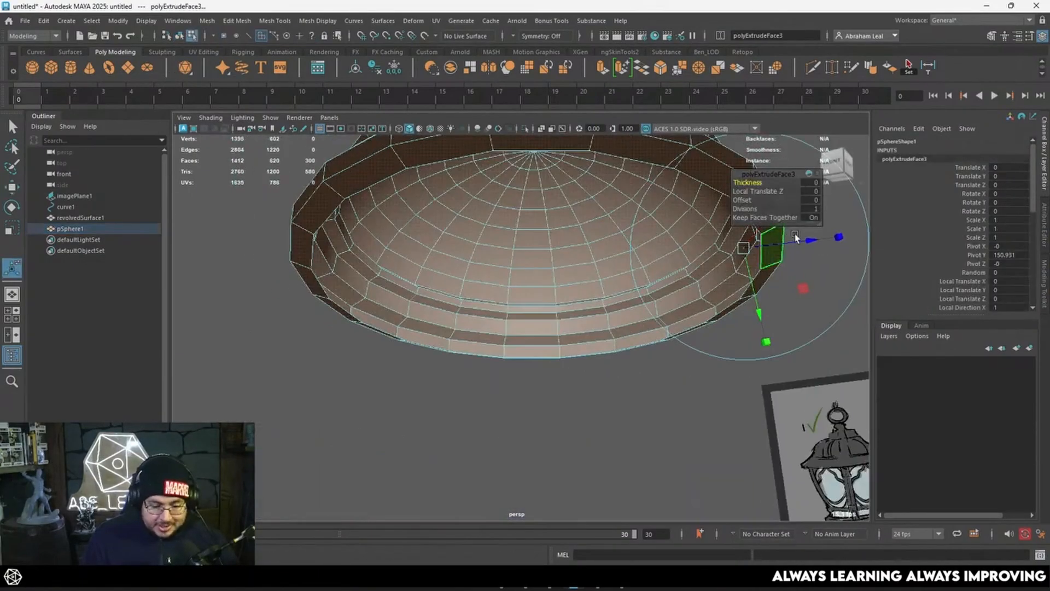
pyautogui.moveTo(810, 241)
pyautogui.mouseDown()
pyautogui.moveTo(789, 242)
pyautogui.moveTo(800, 235)
pyautogui.mouseUp()
pyautogui.keyDown('alt'); pyautogui.moveTo(664, 253); pyautogui.dragTo(659, 267); pyautogui.keyUp('alt')
pyautogui.press('q')
pyautogui.press('F8')
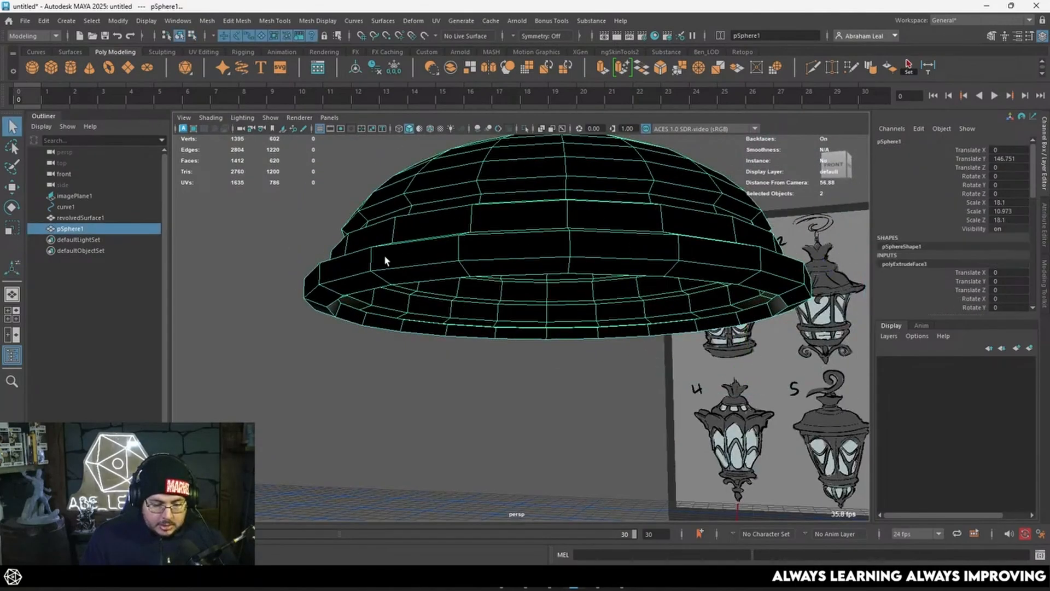
# - Reverse the dome's normals in shaded display and check its lower bands up close
pyautogui.press('5')
pyautogui.moveTo(384, 255)
pyautogui.keyDown('alt'); pyautogui.mouseDown()
pyautogui.moveTo(361, 288)
pyautogui.moveTo(373, 285)
pyautogui.mouseUp(); pyautogui.keyUp('alt')
pyautogui.click(318, 21)
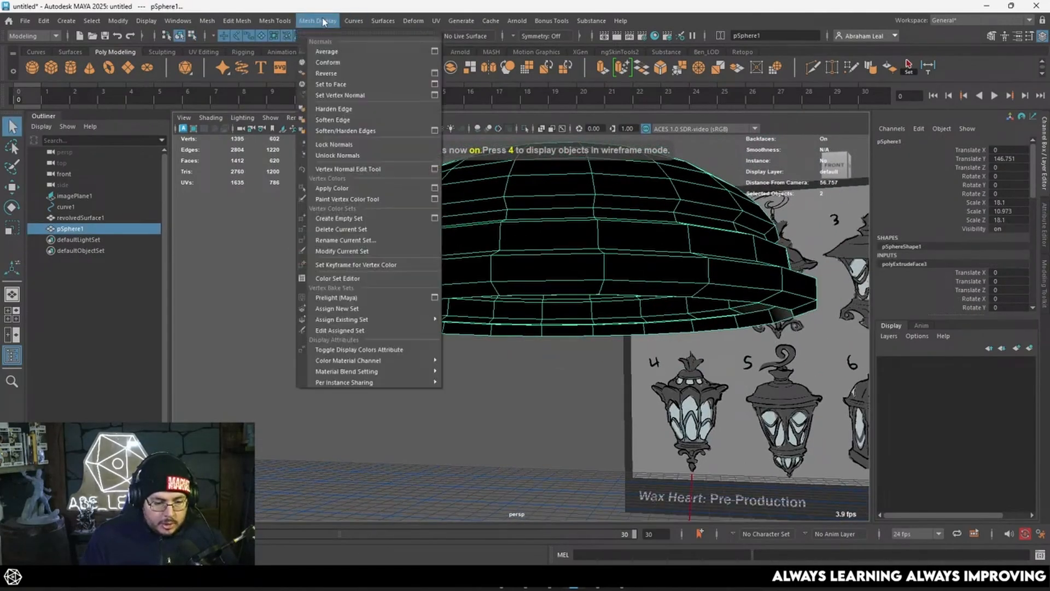
pyautogui.click(343, 75)
pyautogui.press('w')
pyautogui.click(277, 208)
pyautogui.keyDown('alt'); pyautogui.moveTo(276, 208); pyautogui.dragTo(373, 284); pyautogui.keyUp('alt')
pyautogui.keyDown('alt'); pyautogui.moveTo(372, 284); pyautogui.dragTo(421, 258, button='right'); pyautogui.keyUp('alt')
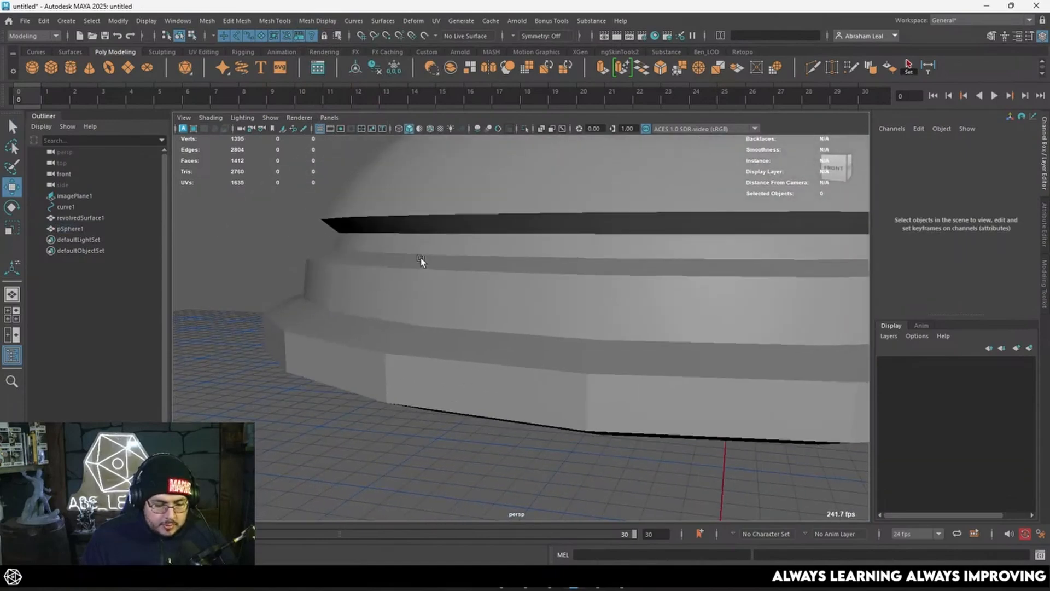
# - Bevel the edge loops around the dome's groove and lower bands with fraction 0.14 and 2 segments, and turn on the smooth mesh preview
pyautogui.click(420, 256)
pyautogui.press('F10')
pyautogui.doubleClick(384, 214)
pyautogui.press('q')
pyautogui.keyDown('shift'); pyautogui.doubleClick(396, 233); pyautogui.keyUp('shift')
pyautogui.keyDown('shift'); pyautogui.doubleClick(389, 250); pyautogui.keyUp('shift')
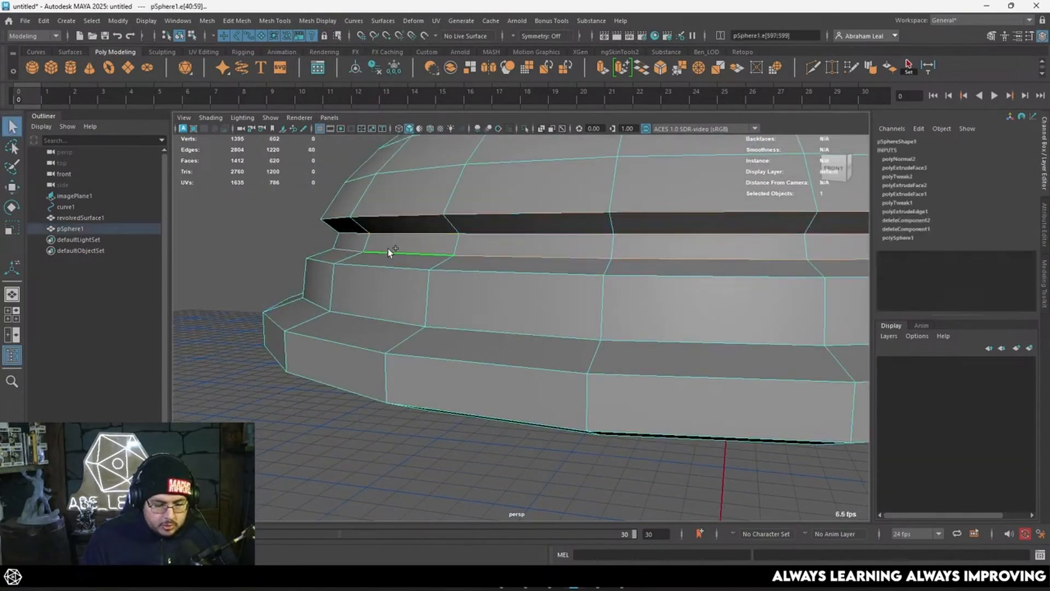
pyautogui.keyDown('shift'); pyautogui.doubleClick(382, 267); pyautogui.keyUp('shift')
pyautogui.keyDown('shift'); pyautogui.doubleClick(362, 317); pyautogui.keyUp('shift')
pyautogui.keyDown('shift'); pyautogui.doubleClick(335, 342); pyautogui.keyUp('shift')
pyautogui.keyDown('shift'); pyautogui.doubleClick(323, 382); pyautogui.keyUp('shift')
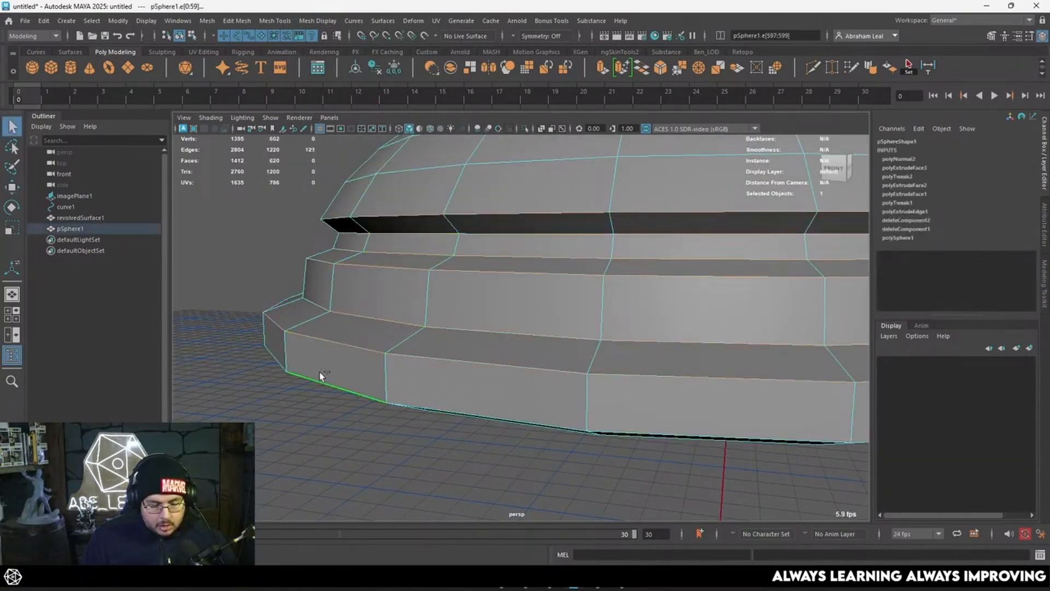
pyautogui.click(661, 74)
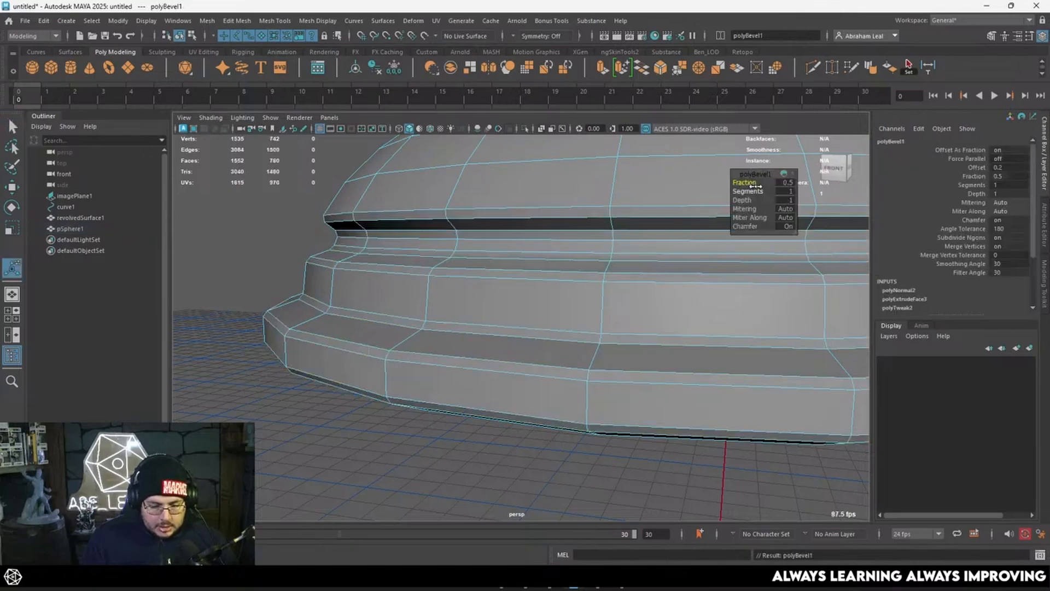
pyautogui.moveTo(756, 189); pyautogui.dragTo(733, 183)
pyautogui.press('3')
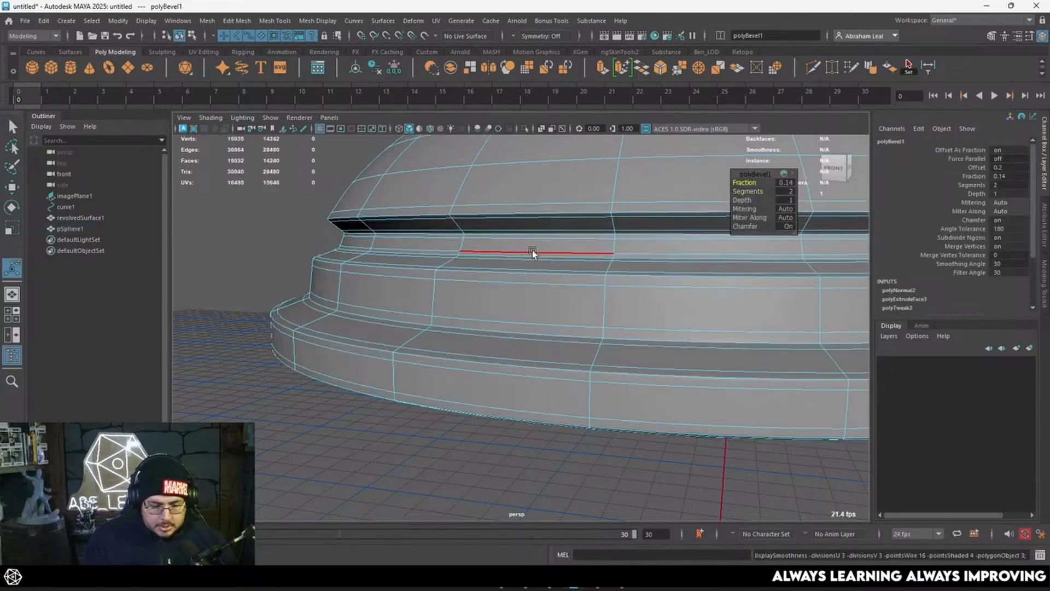
# - Return to object mode, reselect the dome and turn off its smooth mesh preview
pyautogui.press('q')
pyautogui.press('F8')
pyautogui.scroll(-5, 533, 251)
pyautogui.click(483, 386)
pyautogui.keyDown('alt'); pyautogui.moveTo(483, 385); pyautogui.dragTo(514, 273); pyautogui.keyUp('alt')
pyautogui.click(511, 306)
pyautogui.scroll(4, 533, 307)
pyautogui.press('1')
# - Inspect the dome from several perspective angles and compare it with lantern 4's cap in the front view
pyautogui.keyDown('alt'); pyautogui.moveTo(514, 279); pyautogui.dragTo(466, 342, button='middle'); pyautogui.keyUp('alt')
pyautogui.keyDown('alt'); pyautogui.moveTo(466, 343); pyautogui.dragTo(484, 392); pyautogui.keyUp('alt')
pyautogui.scroll(-6, 517, 350)
pyautogui.keyDown('alt'); pyautogui.moveTo(547, 312); pyautogui.dragTo(557, 284); pyautogui.keyUp('alt')
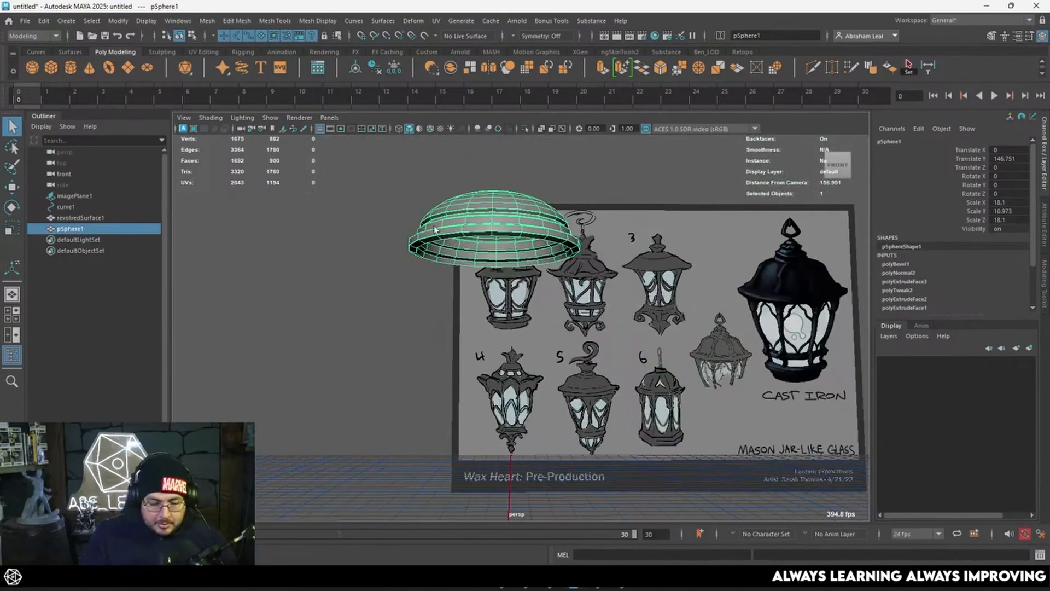
pyautogui.keyDown('alt'); pyautogui.moveTo(547, 243); pyautogui.dragTo(552, 314); pyautogui.keyUp('alt')
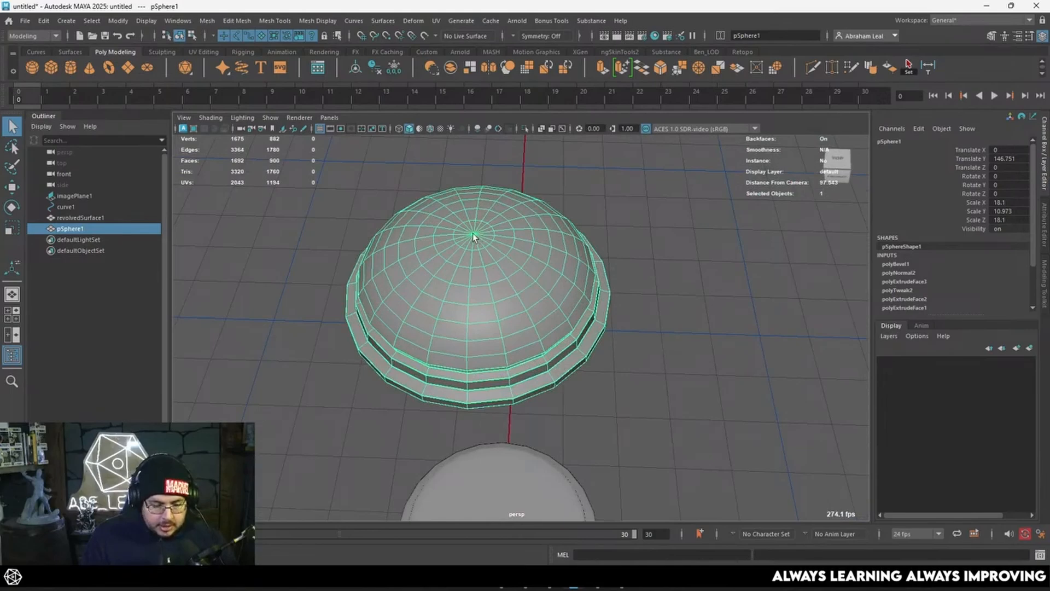
pyautogui.keyDown('alt'); pyautogui.moveTo(473, 236); pyautogui.dragTo(482, 285); pyautogui.keyUp('alt')
pyautogui.scroll(2, 494, 291)
pyautogui.press('space')
pyautogui.scroll(-4, 484, 257)
pyautogui.keyDown('alt'); pyautogui.moveTo(504, 288); pyautogui.dragTo(508, 263, button='middle'); pyautogui.keyUp('alt')
pyautogui.scroll(5, 516, 263)
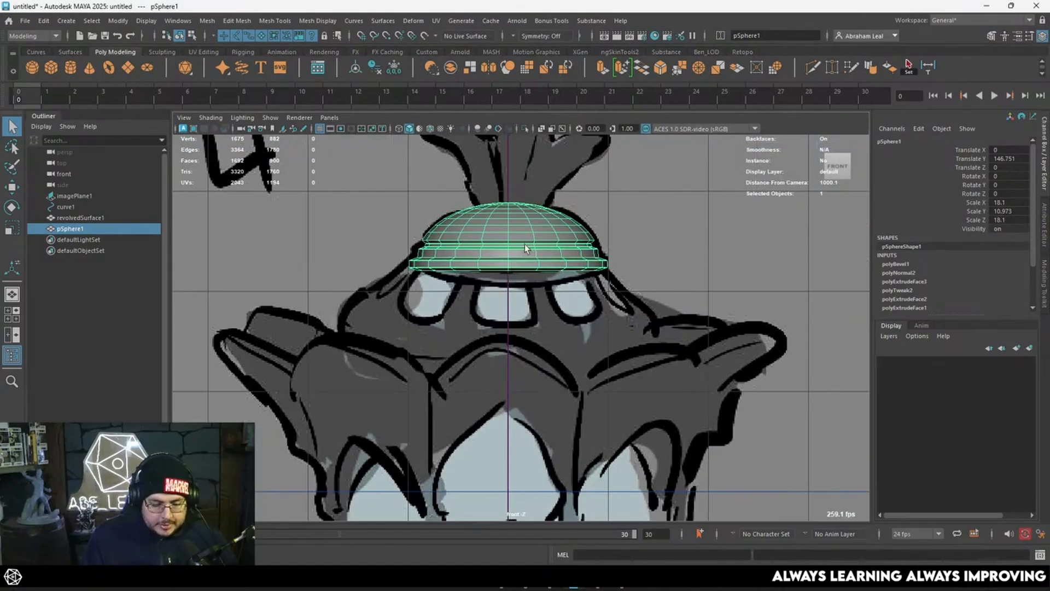
pyautogui.scroll(-4, 524, 244)
pyautogui.scroll(4, 527, 312)
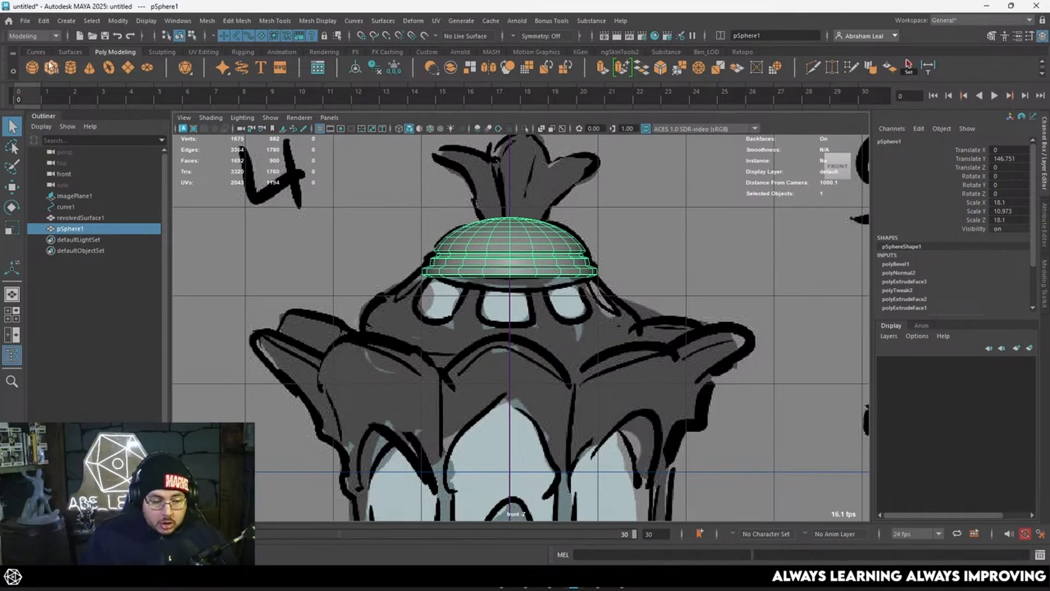
# - Create a polygon cylinder and raise it to Translate Y 137.046, just below the dome on lantern 4
pyautogui.click(70, 67)
pyautogui.scroll(-8, 520, 395)
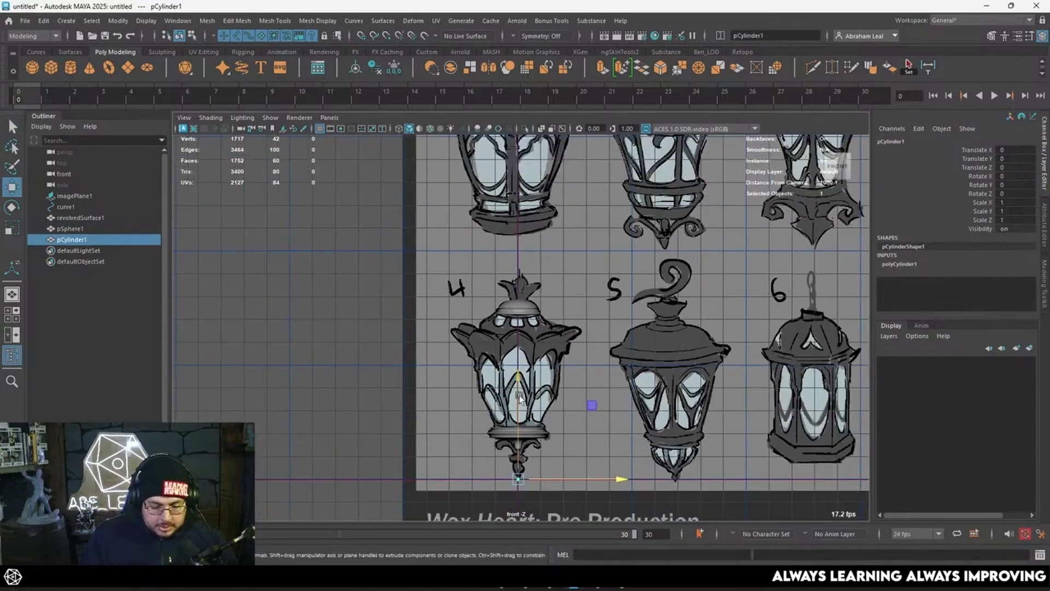
pyautogui.press('w')
pyautogui.moveTo(499, 257); pyautogui.dragTo(499, 220)
pyautogui.scroll(12, 532, 284)
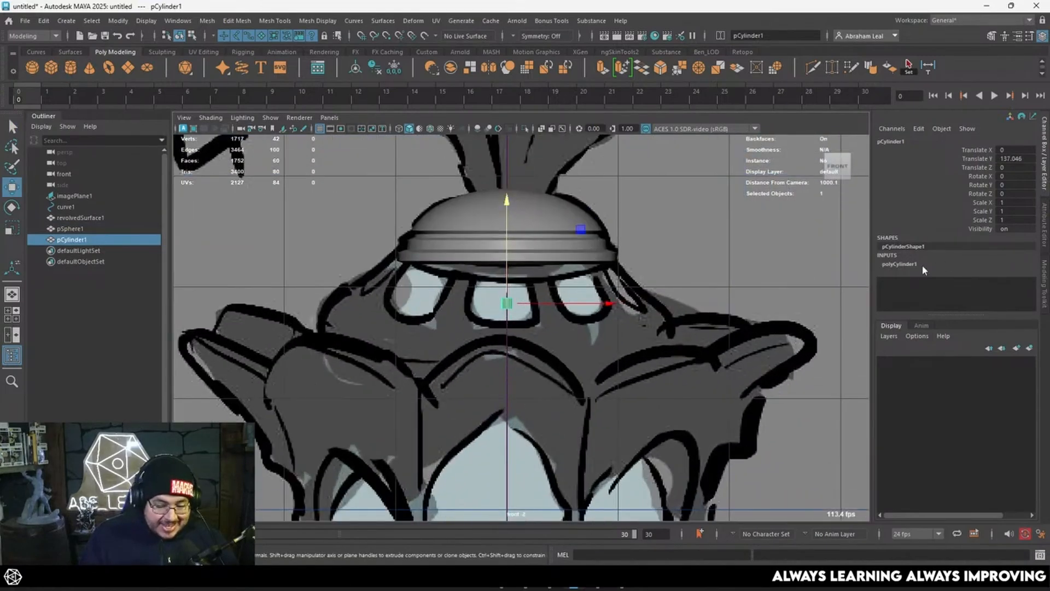
# - Set the cylinder's axis subdivisions to 7 and scale it uniformly to 21.314 in wireframe display
pyautogui.click(923, 265)
pyautogui.doubleClick(1011, 298)
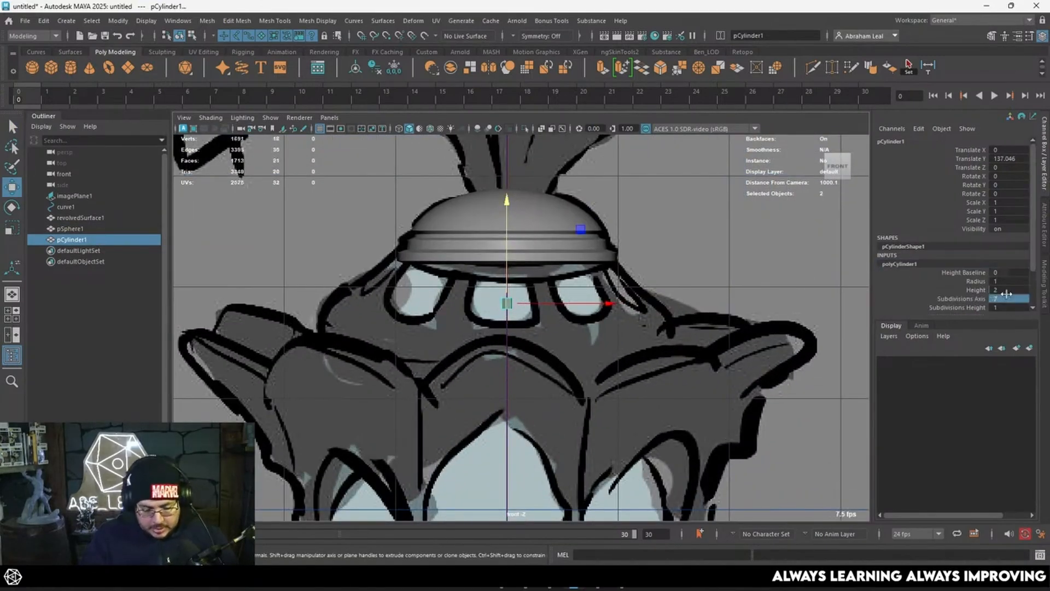
pyautogui.click(586, 326)
pyautogui.click(508, 304)
pyautogui.press('r')
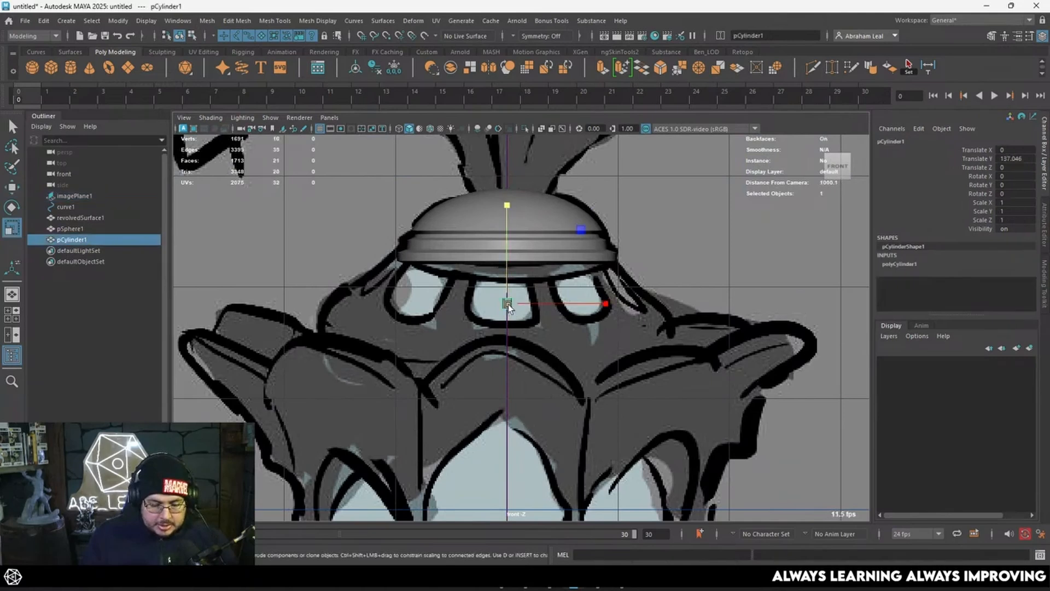
pyautogui.moveTo(507, 304); pyautogui.dragTo(711, 305)
pyautogui.press('4')
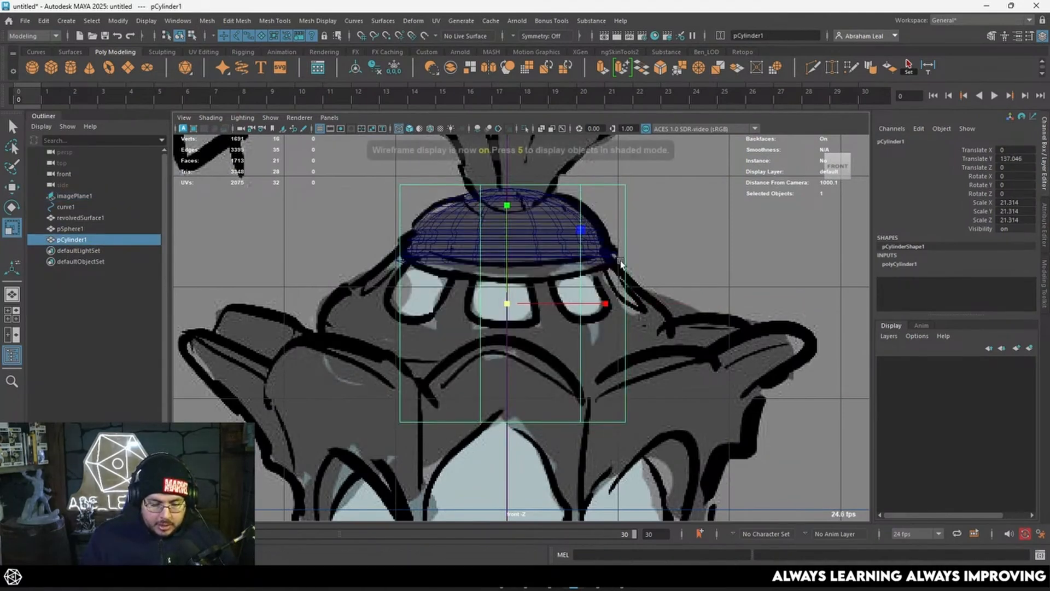
# - Lower the cylinder's top vertices to the dome's base, raise the bottom vertices and flare them out to the drawn roof slope
pyautogui.rightClick(582, 195)
pyautogui.moveTo(576, 189); pyautogui.dragTo(536, 187, button='right')
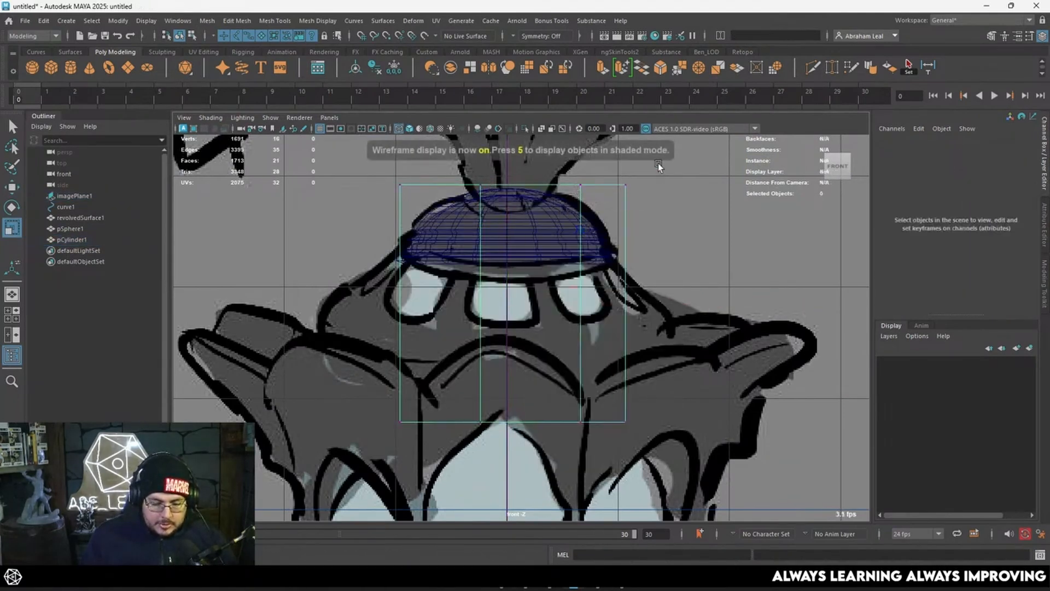
pyautogui.moveTo(662, 162); pyautogui.dragTo(383, 212)
pyautogui.press('w')
pyautogui.moveTo(512, 148); pyautogui.dragTo(514, 230)
pyautogui.moveTo(688, 371); pyautogui.dragTo(289, 446)
pyautogui.moveTo(512, 328); pyautogui.dragTo(505, 237)
pyautogui.press('r')
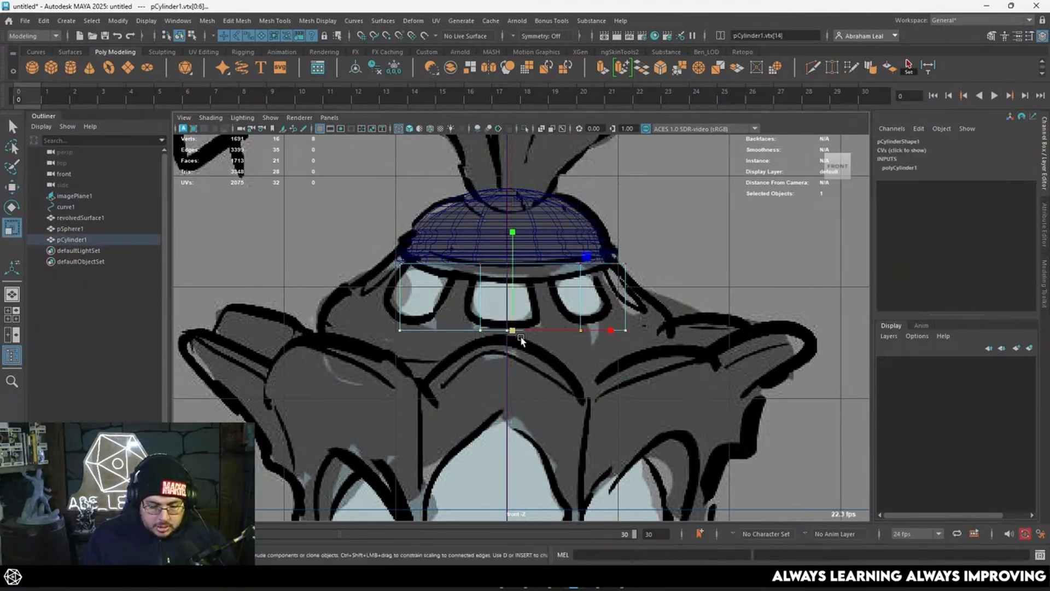
pyautogui.moveTo(512, 331); pyautogui.dragTo(570, 332)
pyautogui.press('w')
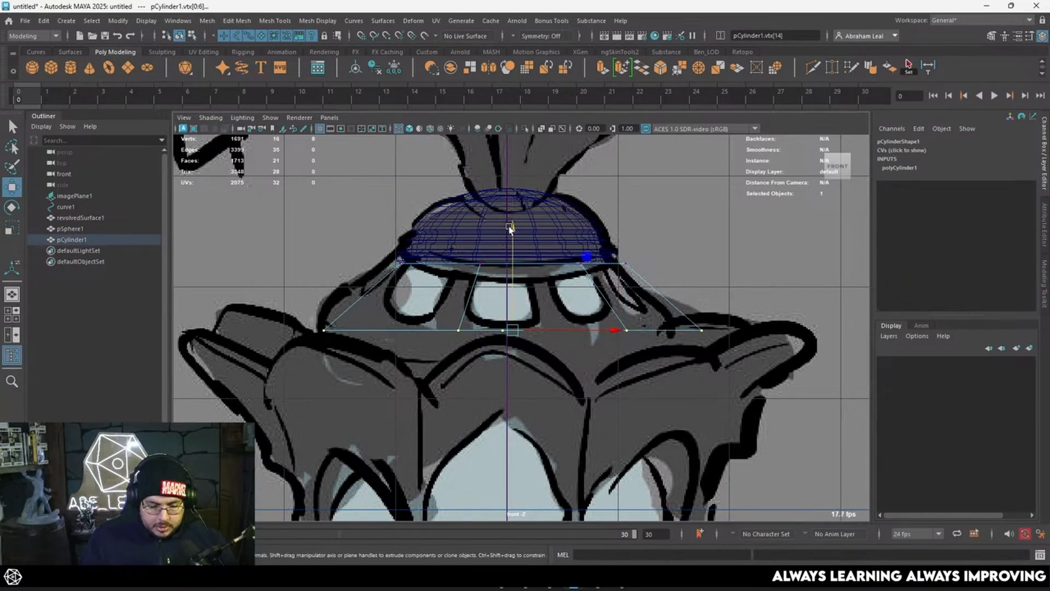
pyautogui.moveTo(509, 228); pyautogui.dragTo(514, 251)
# - Insert a horizontal edge loop around the flared cylinder just below the drawn window openings
pyautogui.click(810, 68)
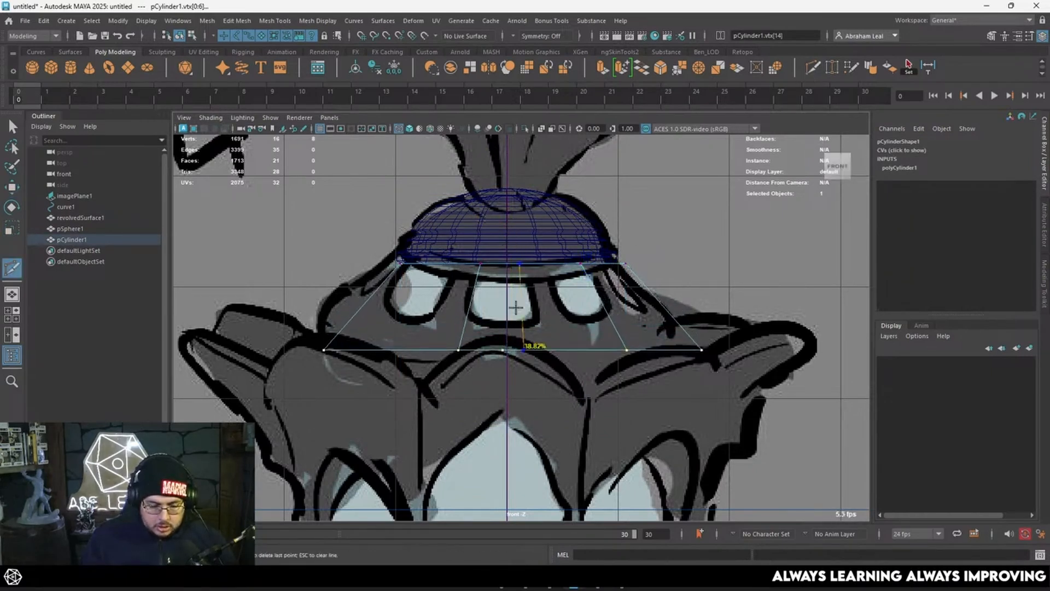
pyautogui.keyDown('ctrl'); pyautogui.click(467, 326); pyautogui.keyUp('ctrl')
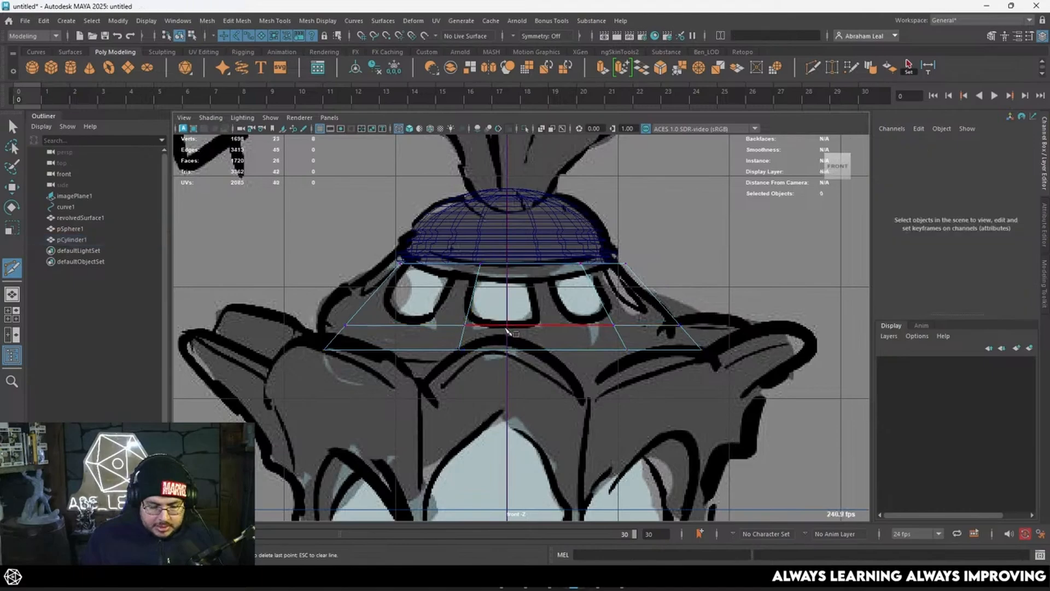
pyautogui.press('q')
pyautogui.click(508, 330)
# - Try to change the edited cylinder's axis subdivisions to 8 and check its shape in shaded perspective
pyautogui.press('space')
pyautogui.moveTo(508, 329)
pyautogui.mouseDown()
pyautogui.moveTo(517, 304)
pyautogui.moveTo(504, 306)
pyautogui.moveTo(563, 333)
pyautogui.moveTo(550, 393)
pyautogui.moveTo(520, 317)
pyautogui.moveTo(525, 273)
pyautogui.moveTo(485, 330)
pyautogui.moveTo(479, 391)
pyautogui.moveTo(527, 351)
pyautogui.moveTo(441, 339)
pyautogui.mouseUp()
pyautogui.click(460, 284)
pyautogui.click(459, 287)
pyautogui.press('5')
pyautogui.press('space')
pyautogui.scroll(-5, 545, 326)
pyautogui.doubleClick(914, 282)
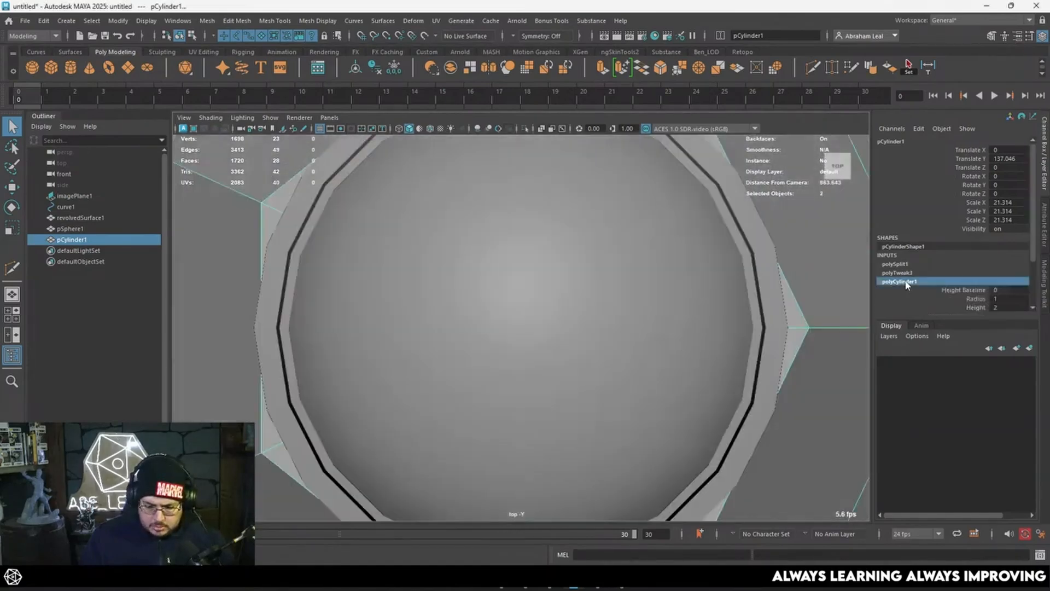
pyautogui.click(1002, 254)
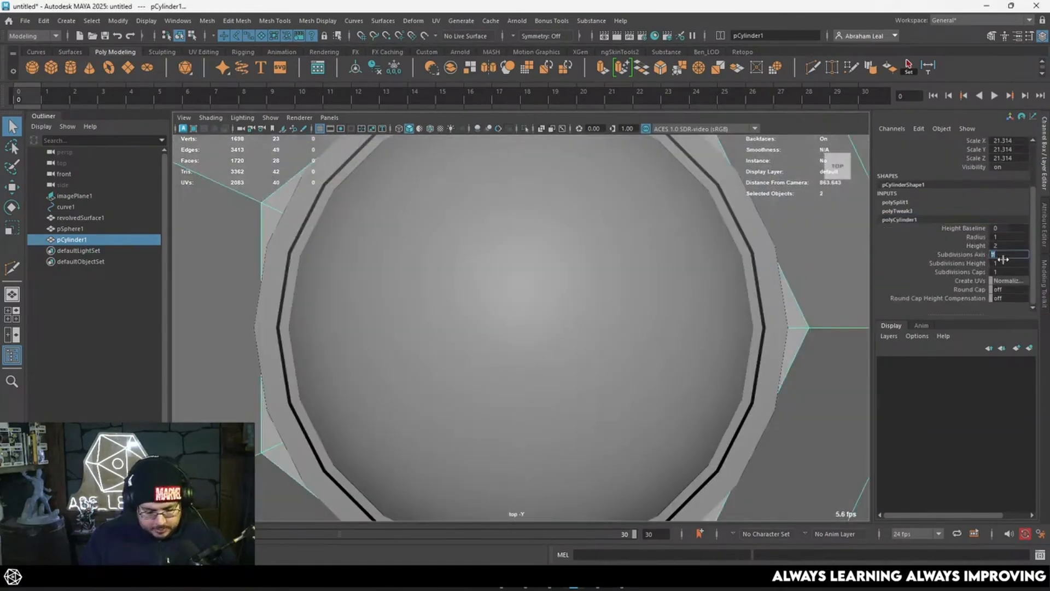
pyautogui.write('8')
pyautogui.press('Return')
pyautogui.press('space')
pyautogui.moveTo(618, 365); pyautogui.dragTo(620, 334)
pyautogui.click(672, 367)
pyautogui.keyDown('alt'); pyautogui.moveTo(673, 367); pyautogui.dragTo(588, 320); pyautogui.keyUp('alt')
# - Undo the cylinder's subdivision change, edge loop, vertex edits and scaling, back to its unscaled state
pyautogui.hotkey('ctrl', 'z')
pyautogui.hotkey('ctrl', 'z')
pyautogui.hotkey('ctrl', 'z')
pyautogui.hotkey('ctrl', 'z')
pyautogui.hotkey('ctrl', 'z')
pyautogui.hotkey('ctrl', 'z')
pyautogui.hotkey('ctrl', 'z')
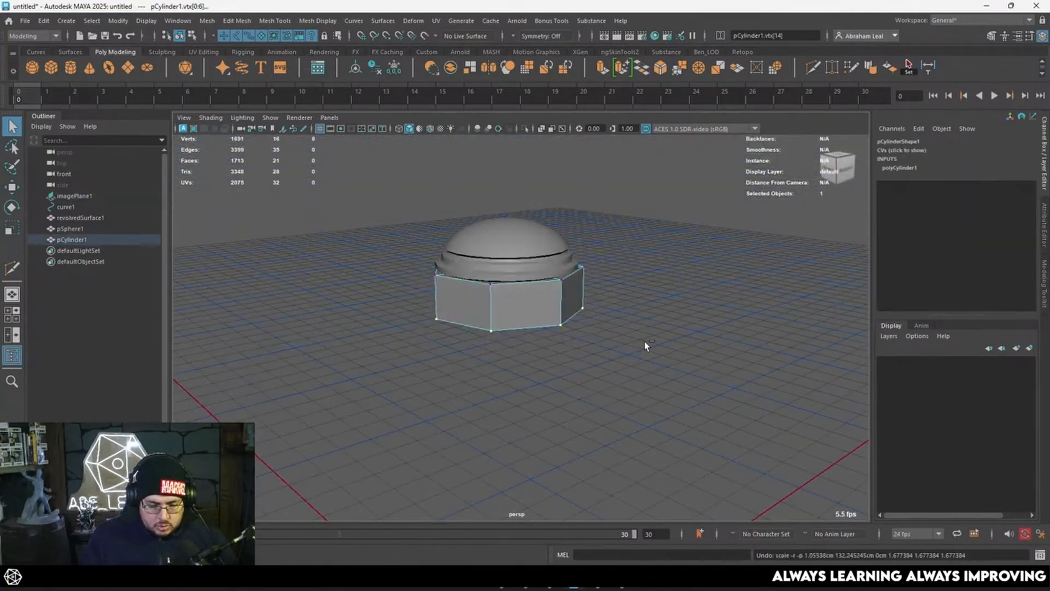
pyautogui.hotkey('ctrl', 'z')
pyautogui.hotkey('ctrl', 'z')
pyautogui.hotkey('ctrl', 'z')
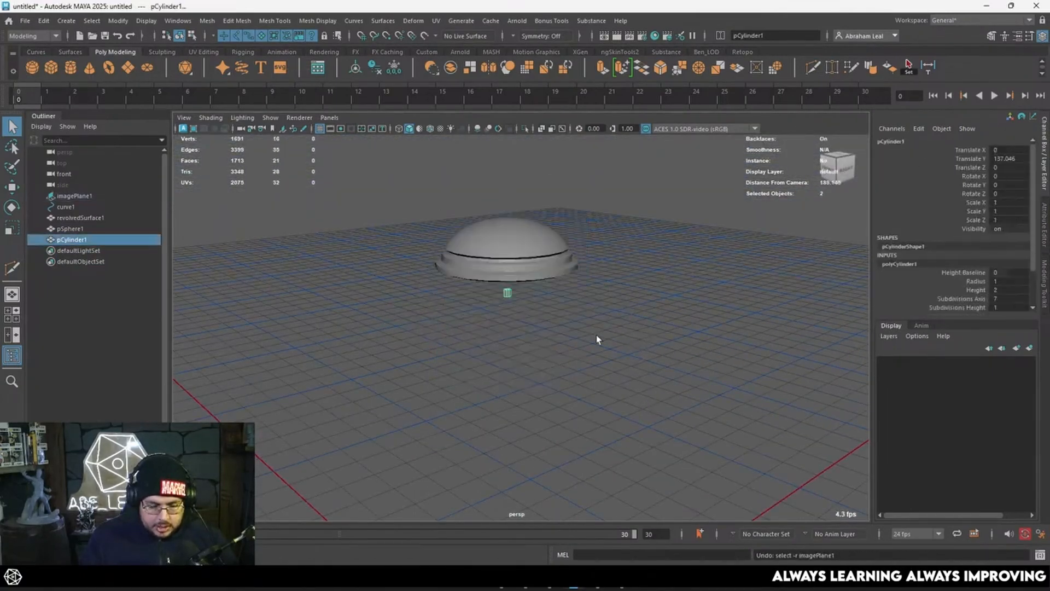
# - Set the small cylinder's axis subdivisions to 8 and scale it uniformly to 20.31 in the front view
pyautogui.keyDown('alt'); pyautogui.moveTo(596, 335); pyautogui.dragTo(643, 310, button='right'); pyautogui.keyUp('alt')
pyautogui.scroll(-2, 989, 282)
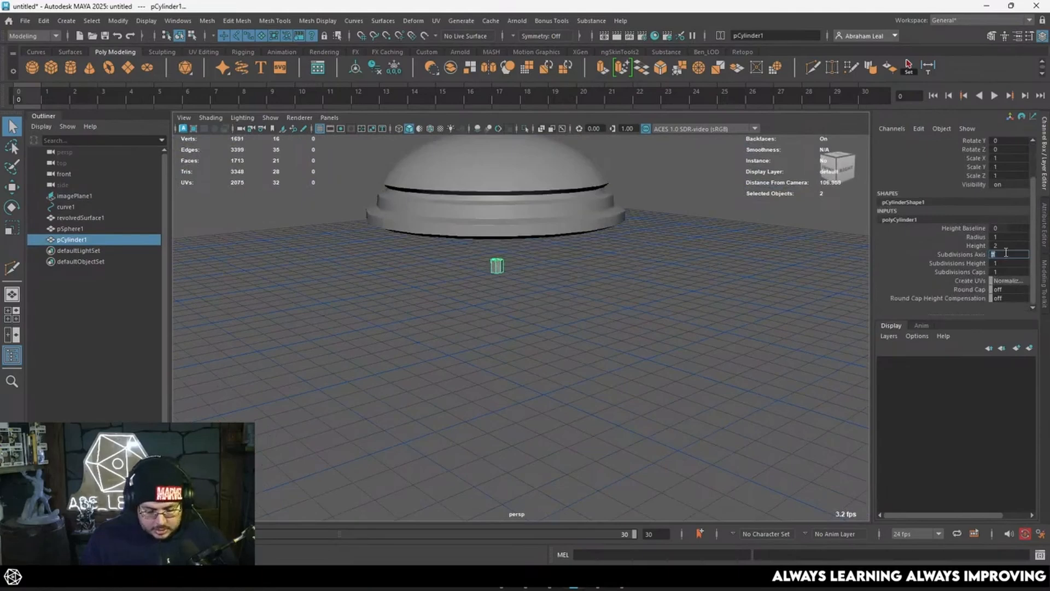
pyautogui.click(525, 339)
pyautogui.click(498, 268)
pyautogui.press('space')
pyautogui.moveTo(515, 279); pyautogui.dragTo(689, 295)
pyautogui.scroll(-5, 519, 311)
pyautogui.scroll(5, 518, 310)
pyautogui.press('r')
pyautogui.press('w')
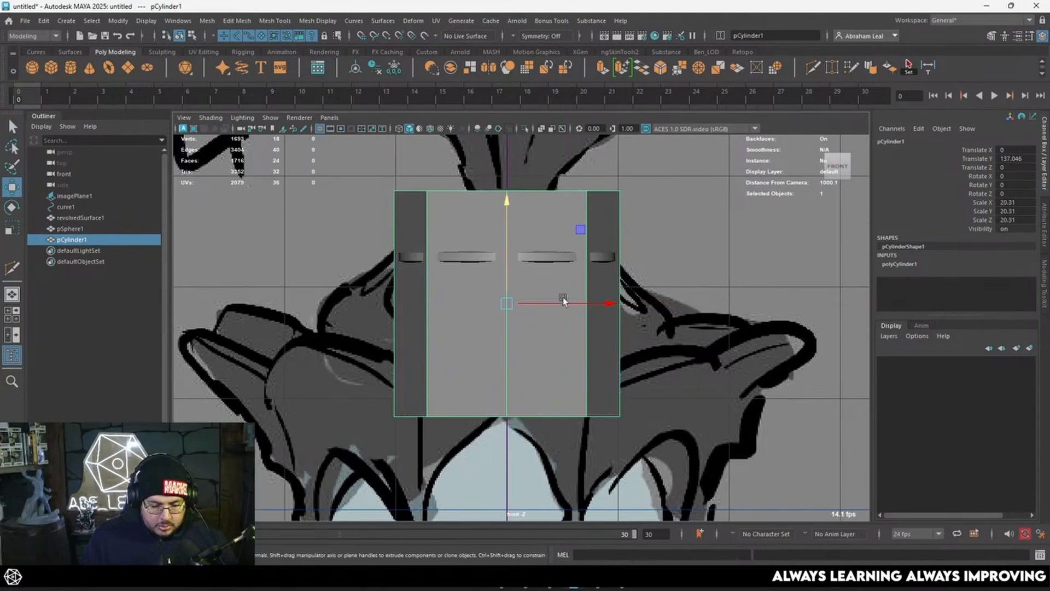
# - Lower the eight-sided cylinder's top vertices to the base of the dome in wireframe display
pyautogui.press('4')
pyautogui.moveTo(534, 206); pyautogui.dragTo(427, 199, button='right')
pyautogui.moveTo(355, 179); pyautogui.dragTo(652, 202)
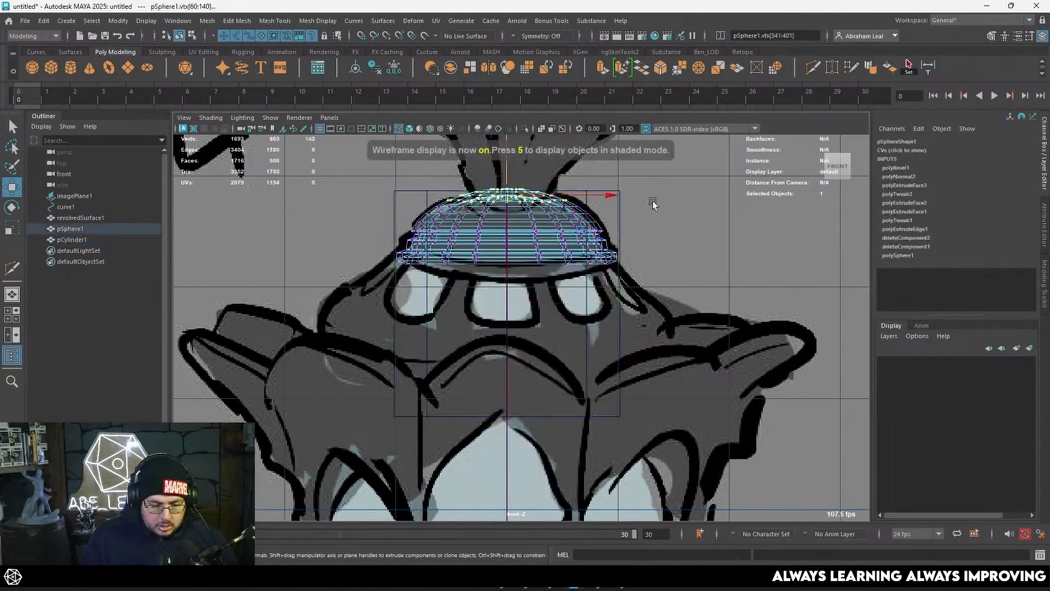
pyautogui.click(619, 189)
pyautogui.moveTo(619, 189); pyautogui.dragTo(533, 189, button='right')
pyautogui.moveTo(339, 159); pyautogui.dragTo(650, 207)
pyautogui.moveTo(507, 159); pyautogui.dragTo(516, 228)
# - Raise the cylinder's bottom vertices to the drawn roof's lower edge and scale them outward to match its slope
pyautogui.moveTo(713, 320); pyautogui.dragTo(363, 441)
pyautogui.moveTo(507, 329); pyautogui.dragTo(604, 356)
pyautogui.press('r')
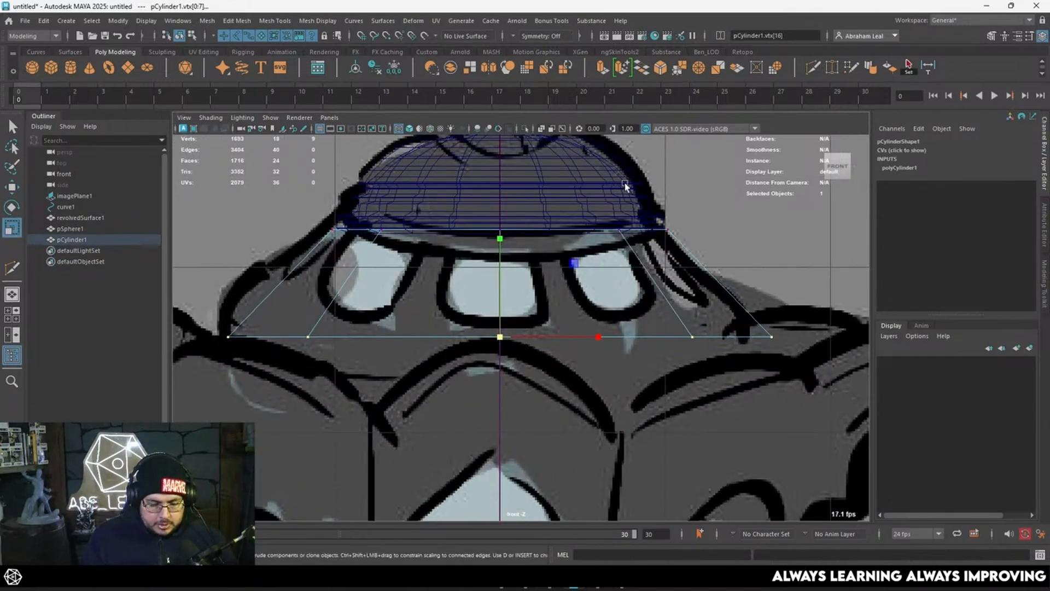
pyautogui.moveTo(500, 241); pyautogui.dragTo(500, 262)
pyautogui.press('r')
pyautogui.moveTo(500, 359); pyautogui.dragTo(547, 359)
# - Insert an edge loop near the roof section's lower edge, and return to object mode in shaded perspective
pyautogui.click(811, 68)
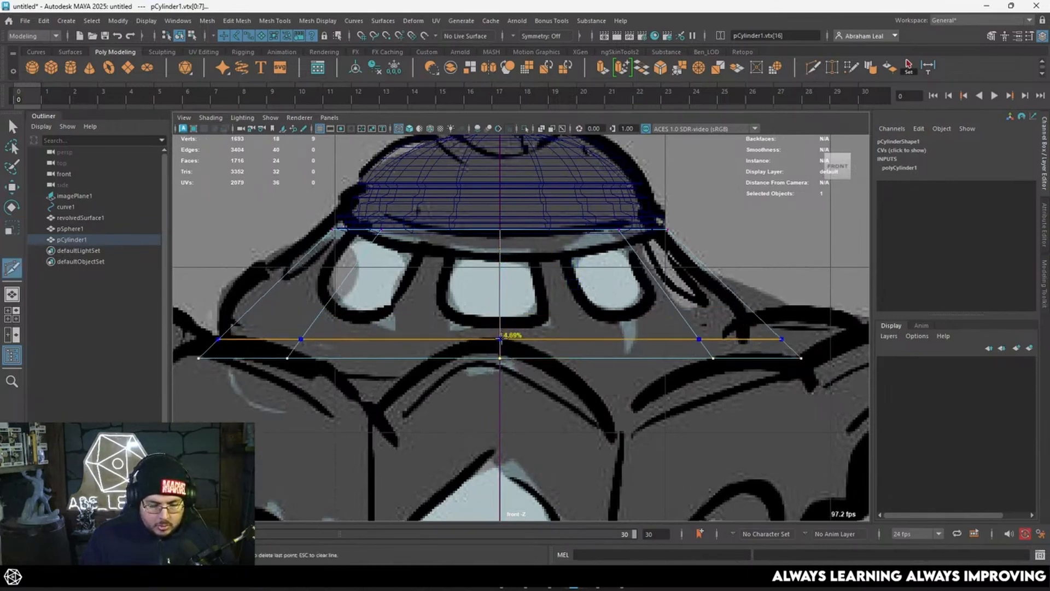
pyautogui.keyDown('ctrl'); pyautogui.click(500, 331); pyautogui.keyUp('ctrl')
pyautogui.press('q')
pyautogui.rightClick(509, 294)
pyautogui.press('space')
pyautogui.moveTo(511, 290); pyautogui.dragTo(513, 263)
pyautogui.press('5')
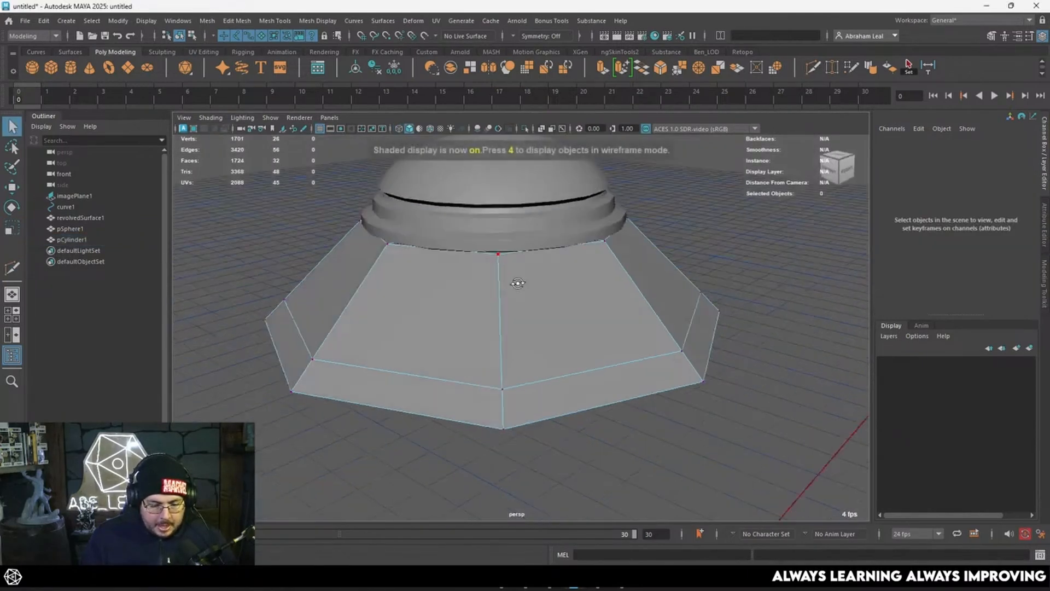
pyautogui.keyDown('alt'); pyautogui.moveTo(518, 283); pyautogui.dragTo(406, 237, button='right'); pyautogui.keyUp('alt')
pyautogui.moveTo(533, 265); pyautogui.dragTo(593, 238, button='right')
pyautogui.click(502, 337)
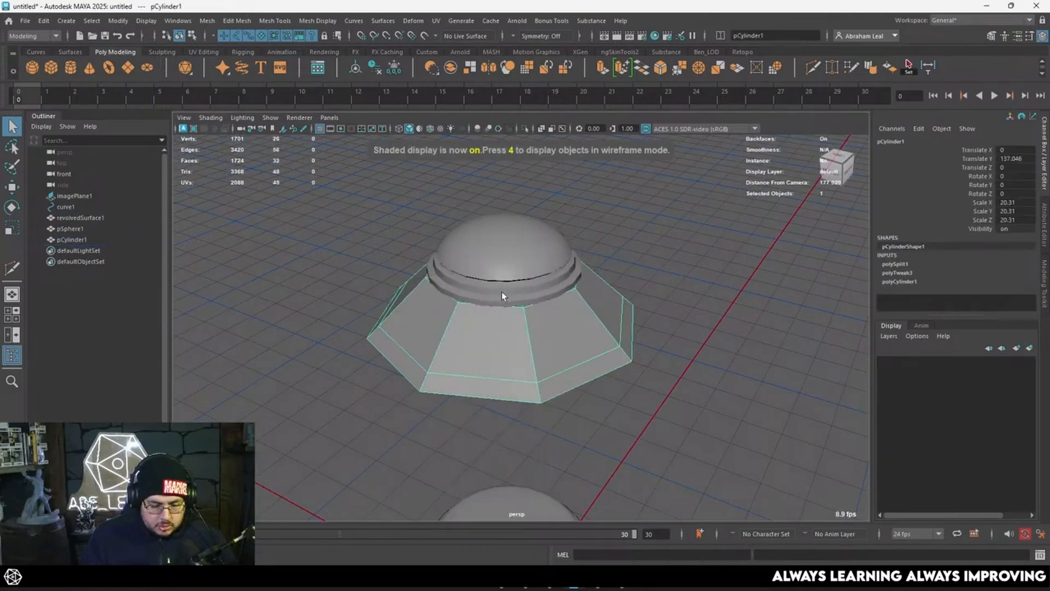
# - Extrude the ring of large sloped roof faces with an offset of 3.36 and Keep Faces Together off
pyautogui.moveTo(501, 293); pyautogui.dragTo(501, 331, button='right')
pyautogui.click(499, 335)
pyautogui.keyDown('shift'); pyautogui.click(557, 327); pyautogui.keyUp('shift')
pyautogui.keyDown('shift'); pyautogui.click(413, 328); pyautogui.keyUp('shift')
pyautogui.keyDown('alt'); pyautogui.moveTo(412, 327); pyautogui.dragTo(429, 332); pyautogui.keyUp('alt')
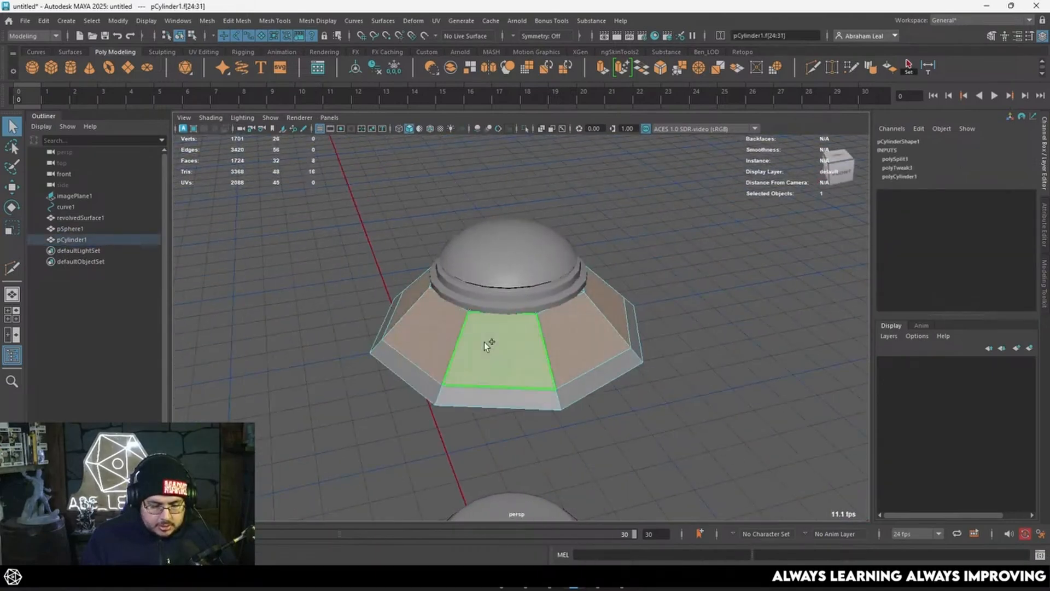
pyautogui.hotkey('ctrl', 'e')
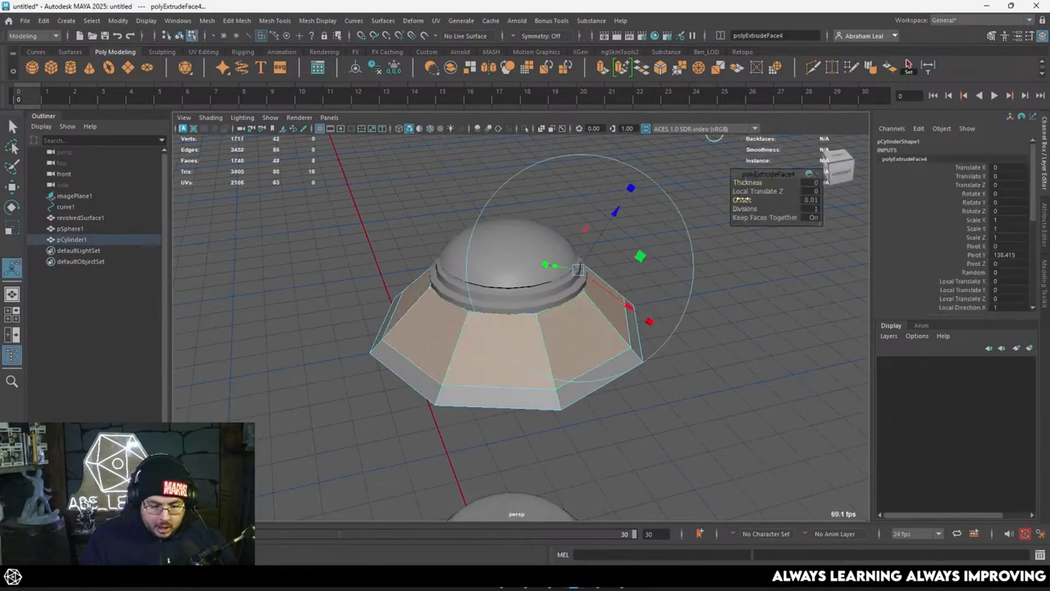
pyautogui.moveTo(772, 195); pyautogui.dragTo(925, 196)
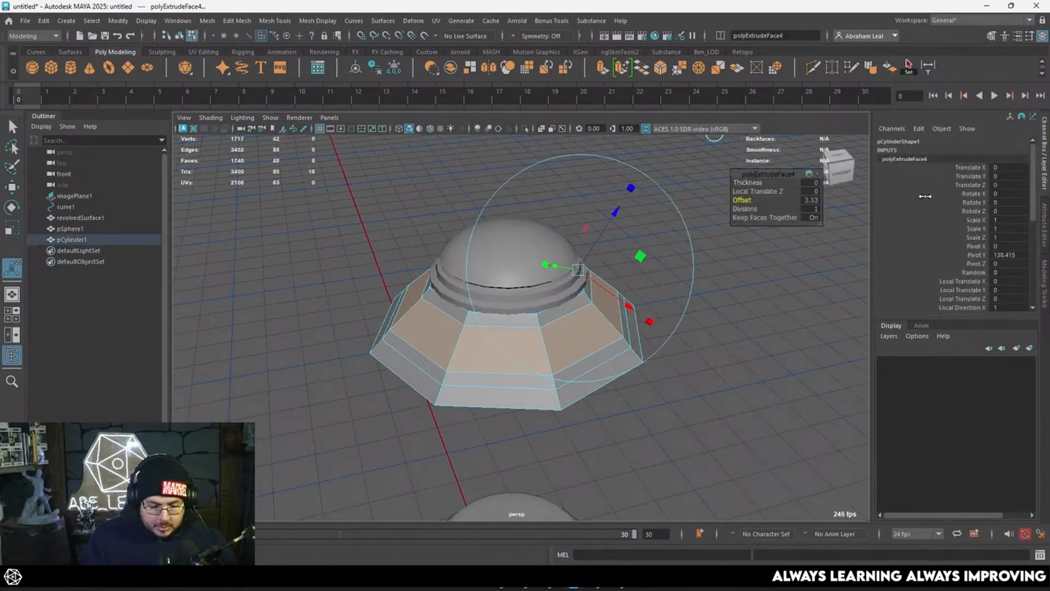
pyautogui.click(786, 217)
# - Match the inset faces to the drawn windows in the front view by setting the extrusion offset to 2.84
pyautogui.keyDown('alt'); pyautogui.moveTo(676, 322); pyautogui.dragTo(677, 299); pyautogui.keyUp('alt')
pyautogui.press('space')
pyautogui.moveTo(678, 300); pyautogui.dragTo(679, 334)
pyautogui.press('4')
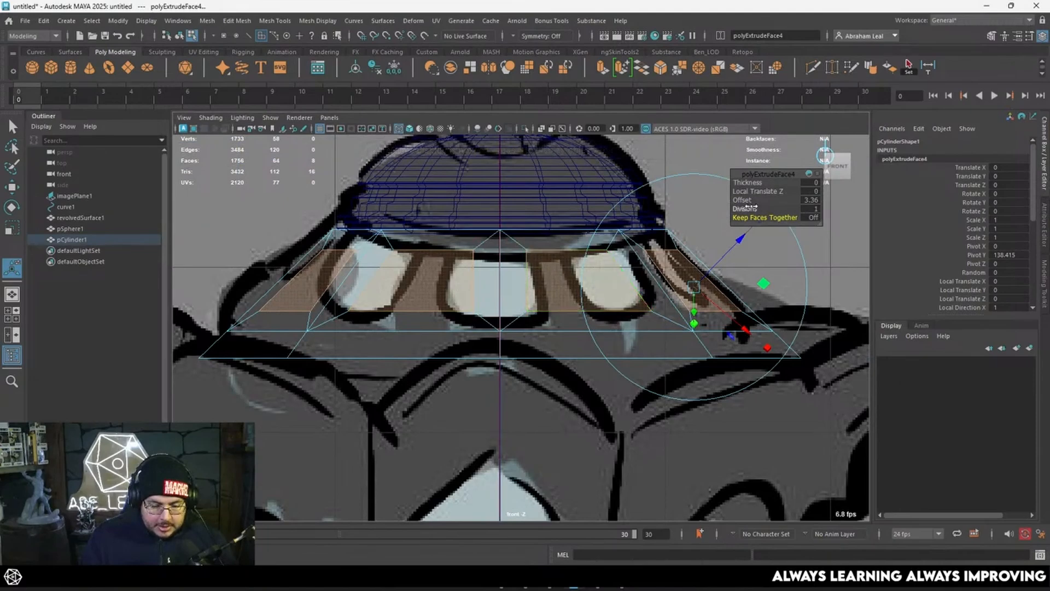
pyautogui.moveTo(745, 199); pyautogui.dragTo(721, 204)
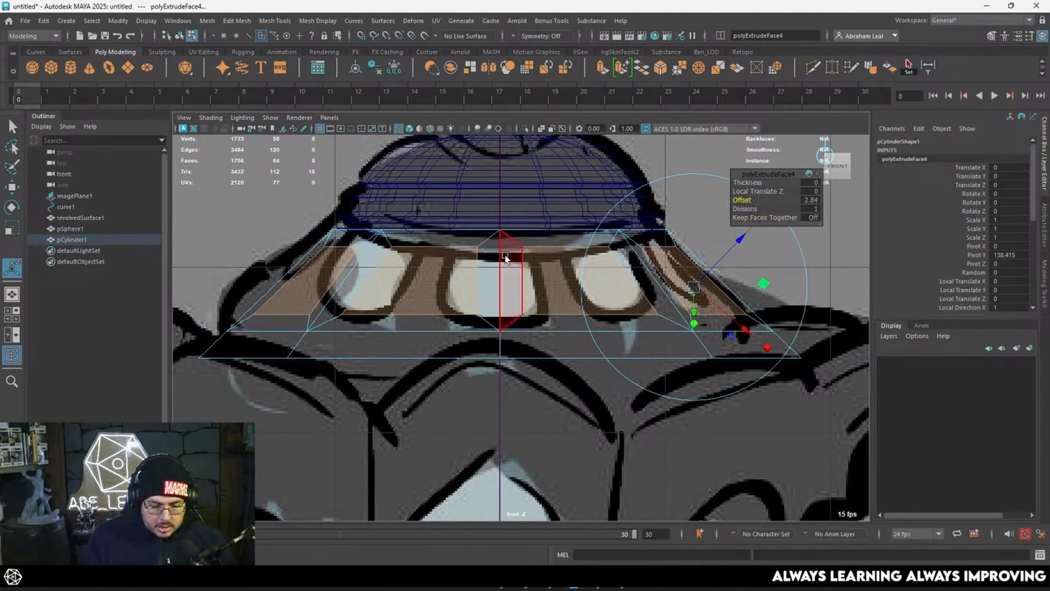
# - Delete the inset faces to open the roof windows, and check the frame in shaded perspective
pyautogui.press('Delete')
pyautogui.press('5')
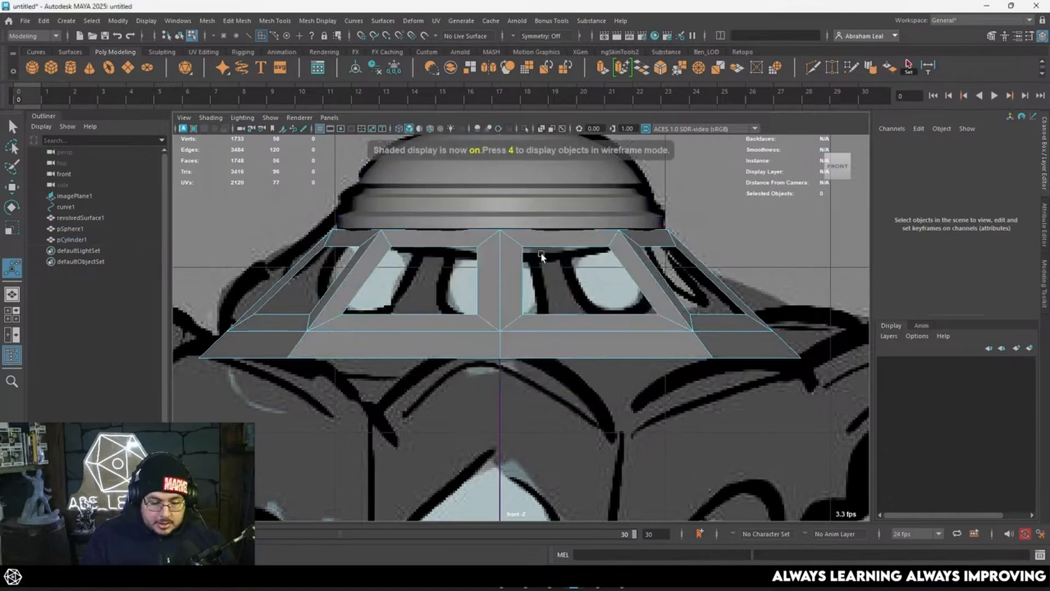
pyautogui.press('space')
pyautogui.press('space')
pyautogui.keyDown('alt'); pyautogui.moveTo(544, 257); pyautogui.dragTo(556, 272); pyautogui.keyUp('alt')
pyautogui.keyDown('alt'); pyautogui.moveTo(556, 272); pyautogui.dragTo(596, 295, button='right'); pyautogui.keyUp('alt')
pyautogui.keyDown('alt'); pyautogui.moveTo(596, 296); pyautogui.dragTo(572, 291); pyautogui.keyUp('alt')
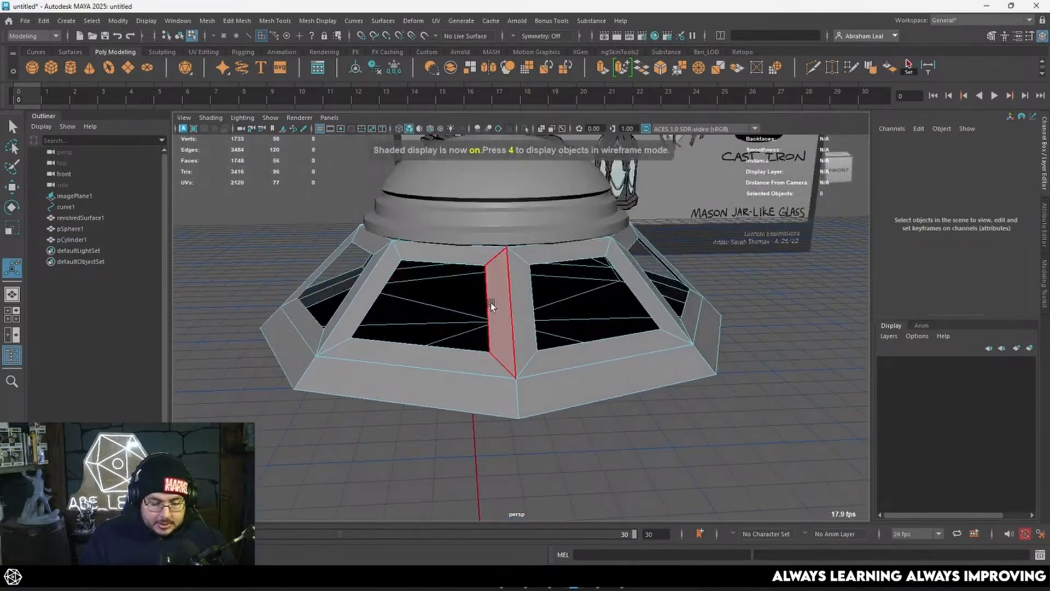
# - Isolate the windowed roof section and delete its flat top cap
pyautogui.keyDown('alt'); pyautogui.moveTo(490, 303); pyautogui.dragTo(499, 254); pyautogui.keyUp('alt')
pyautogui.click(510, 255)
pyautogui.click(524, 129)
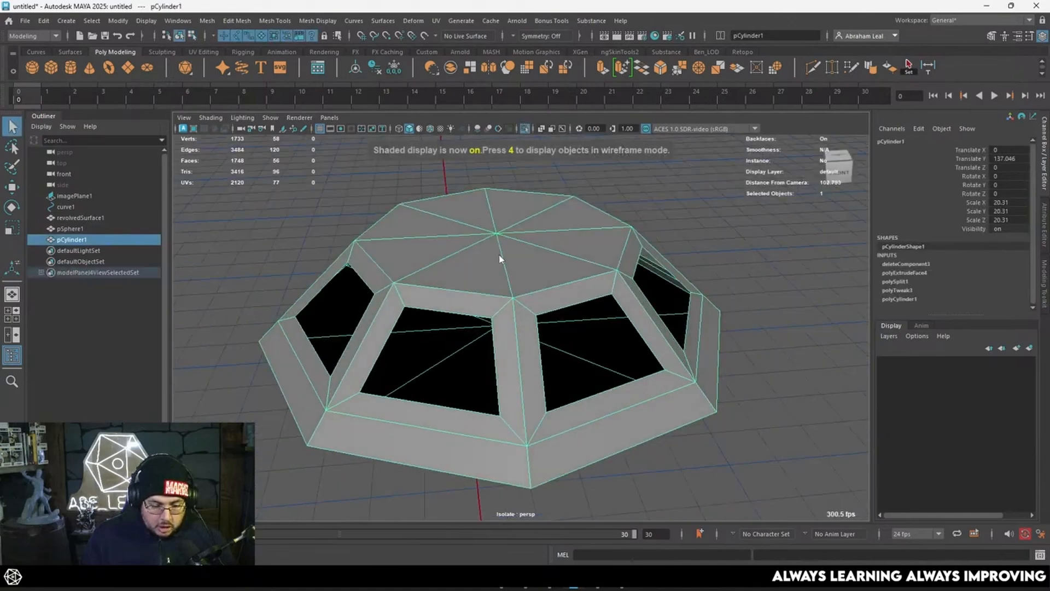
pyautogui.moveTo(499, 255); pyautogui.dragTo(520, 261, button='right')
pyautogui.click(514, 234)
pyautogui.press('Delete')
# - Delete the ring of narrow frame faces above the roof windows so the posts stand open at the top
pyautogui.keyDown('alt'); pyautogui.moveTo(521, 261); pyautogui.dragTo(458, 287); pyautogui.keyUp('alt')
pyautogui.click(458, 287)
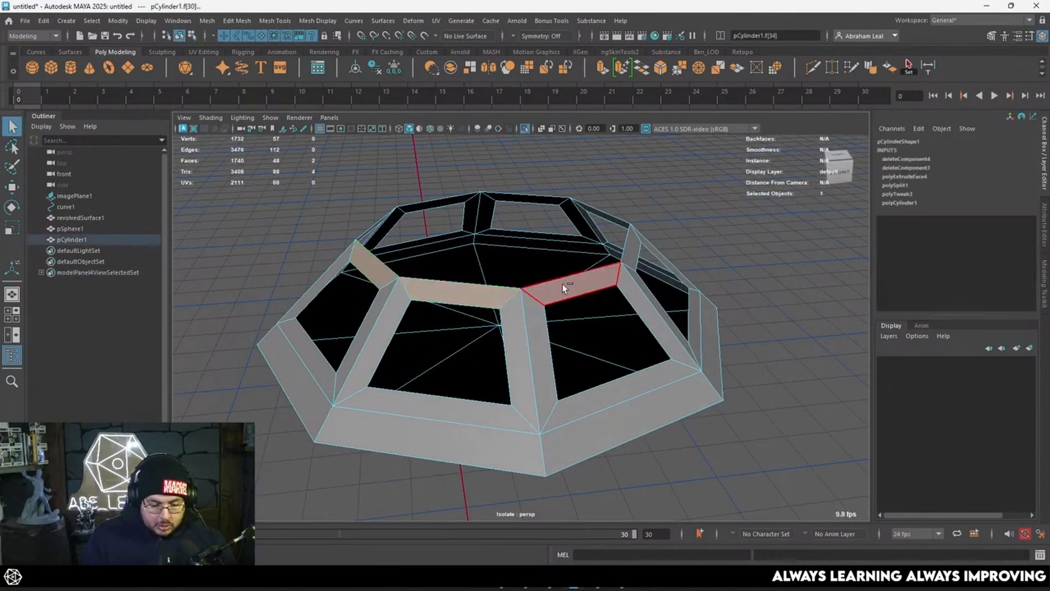
pyautogui.keyDown('shift'); pyautogui.click(628, 255); pyautogui.keyUp('shift')
pyautogui.keyDown('alt'); pyautogui.moveTo(656, 248); pyautogui.dragTo(525, 238); pyautogui.keyUp('alt')
pyautogui.keyDown('shift'); pyautogui.click(589, 256); pyautogui.keyUp('shift')
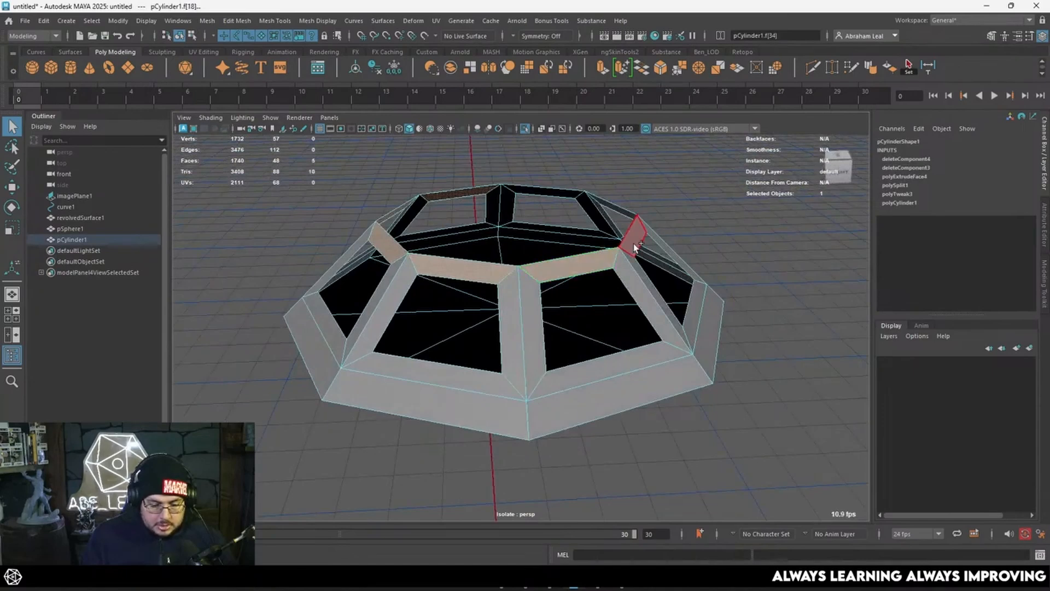
pyautogui.keyDown('shift'); pyautogui.click(633, 245); pyautogui.keyUp('shift')
pyautogui.keyDown('alt'); pyautogui.moveTo(651, 247); pyautogui.dragTo(552, 244); pyautogui.keyUp('alt')
pyautogui.keyDown('alt'); pyautogui.moveTo(682, 254); pyautogui.dragTo(650, 250); pyautogui.keyUp('alt')
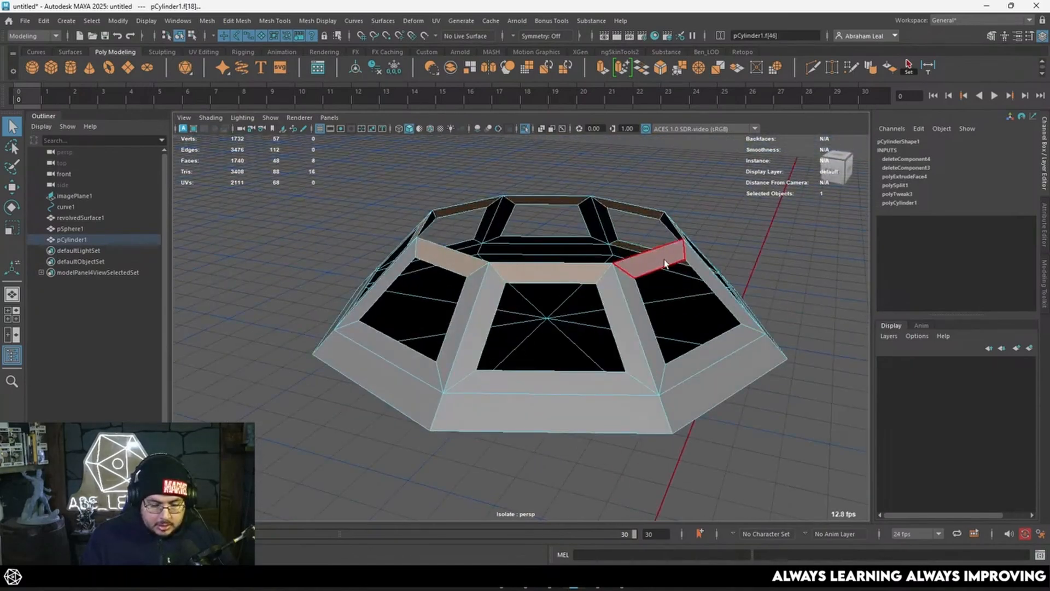
pyautogui.press('Delete')
pyautogui.keyDown('alt'); pyautogui.moveTo(572, 264); pyautogui.dragTo(547, 221); pyautogui.keyUp('alt')
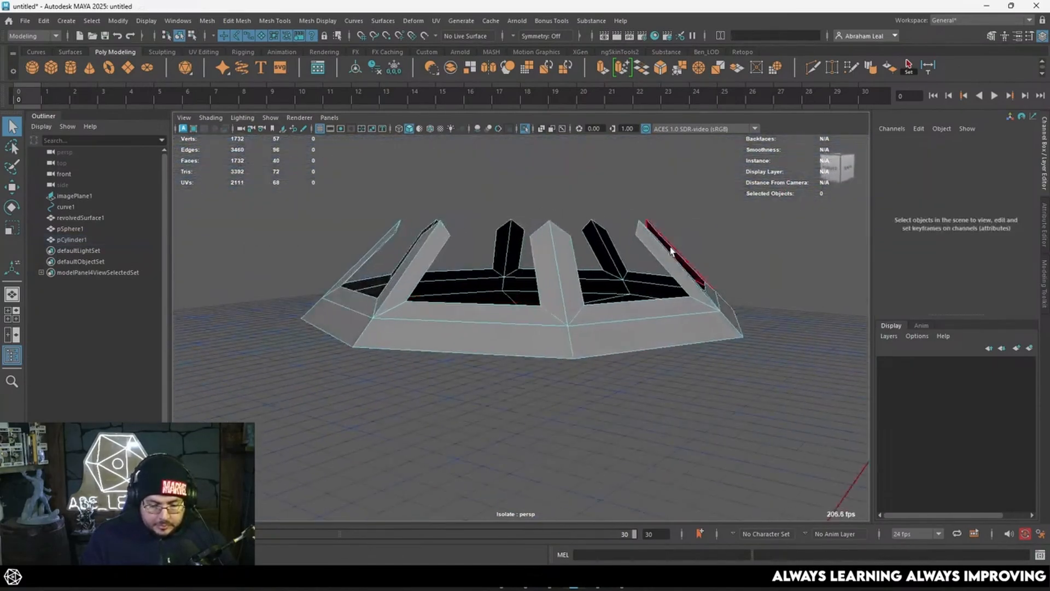
# - Flatten the top vertices of all window posts to one height in the front view and exit isolation
pyautogui.press('space')
pyautogui.moveTo(669, 251); pyautogui.dragTo(690, 246)
pyautogui.scroll(1, 668, 271)
pyautogui.press('r')
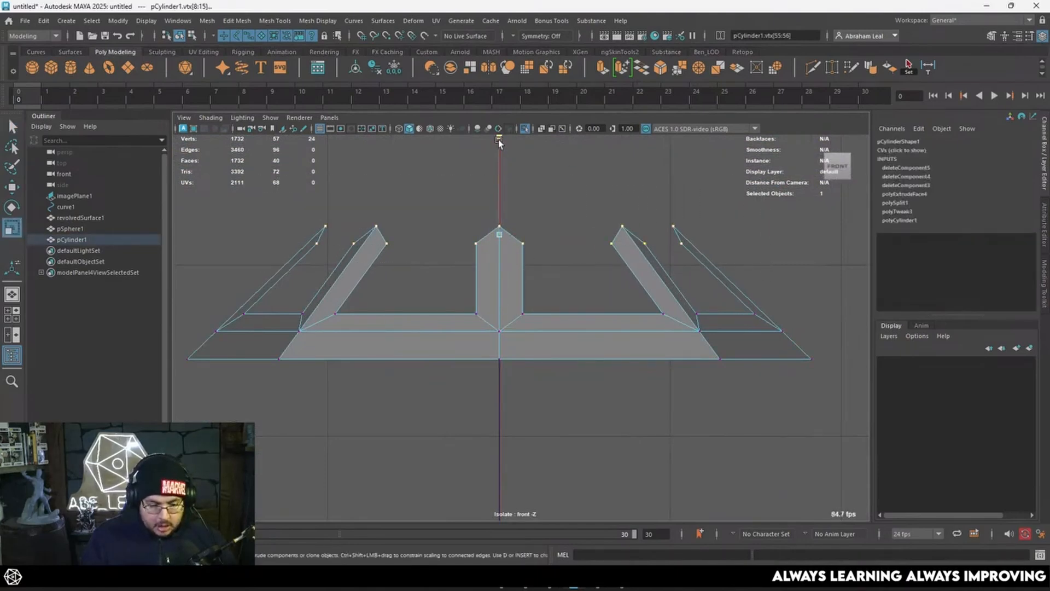
pyautogui.moveTo(499, 142)
pyautogui.mouseDown()
pyautogui.moveTo(516, 228)
pyautogui.moveTo(498, 196)
pyautogui.moveTo(499, 178)
pyautogui.moveTo(567, 263)
pyautogui.mouseUp()
pyautogui.press('w')
pyautogui.press('space')
pyautogui.press('space')
pyautogui.hotkey('ctrl', '1')
pyautogui.press('5')
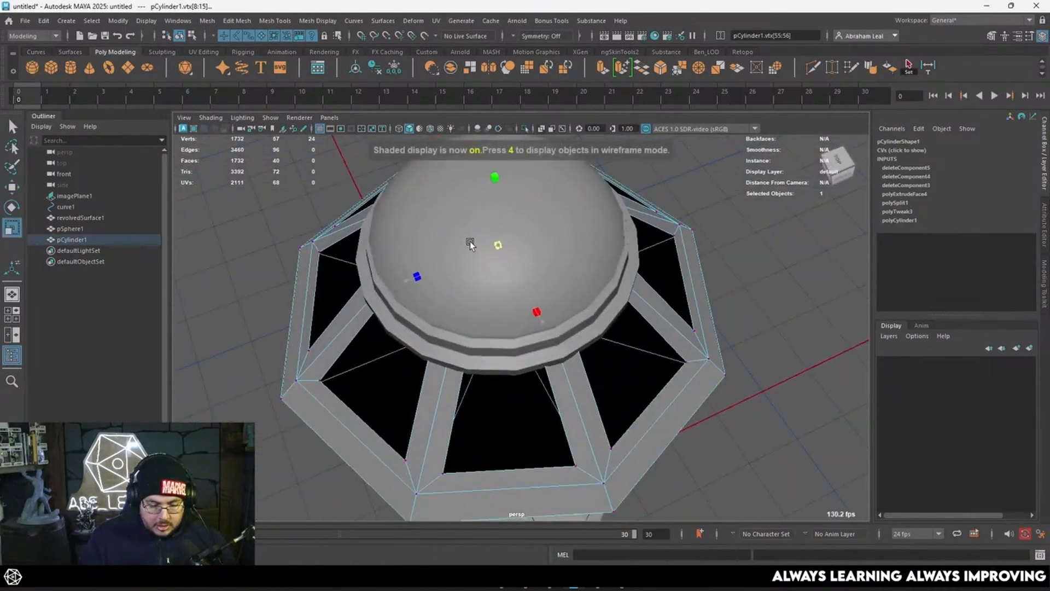
# - Turn on smooth preview for the windowed roof section and check it against the front-view drawing in wireframe
pyautogui.keyDown('alt'); pyautogui.moveTo(471, 241); pyautogui.dragTo(613, 241); pyautogui.keyUp('alt')
pyautogui.moveTo(613, 240); pyautogui.dragTo(651, 217, button='right')
pyautogui.click(592, 245)
pyautogui.press('3')
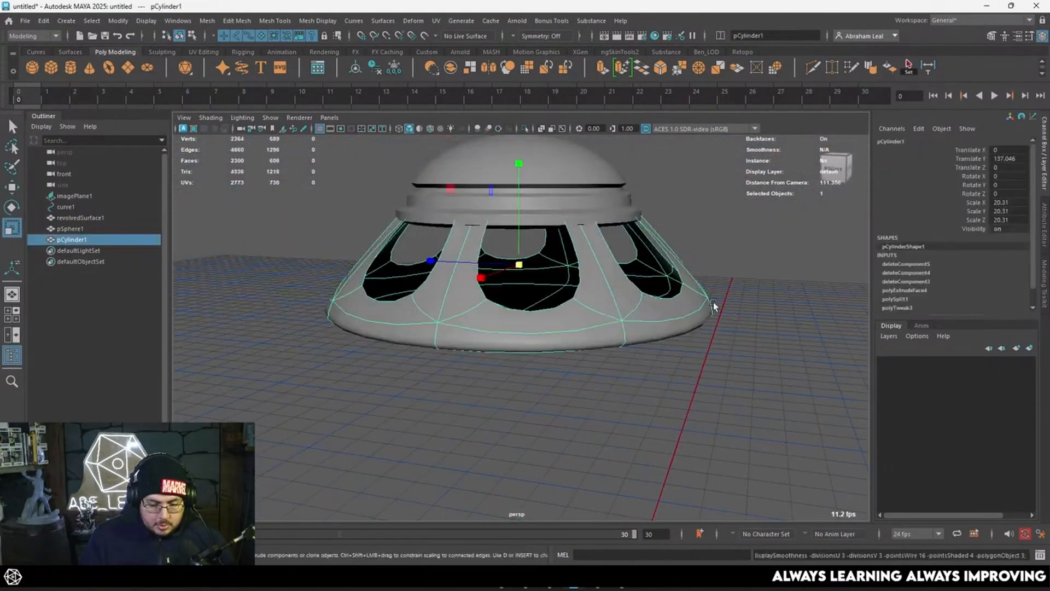
pyautogui.click(714, 298)
pyautogui.keyDown('alt'); pyautogui.moveTo(681, 265); pyautogui.dragTo(725, 265); pyautogui.keyUp('alt')
pyautogui.keyDown('alt'); pyautogui.moveTo(724, 266); pyautogui.dragTo(641, 257, button='right'); pyautogui.keyUp('alt')
pyautogui.moveTo(642, 257); pyautogui.dragTo(668, 308)
pyautogui.press('4')
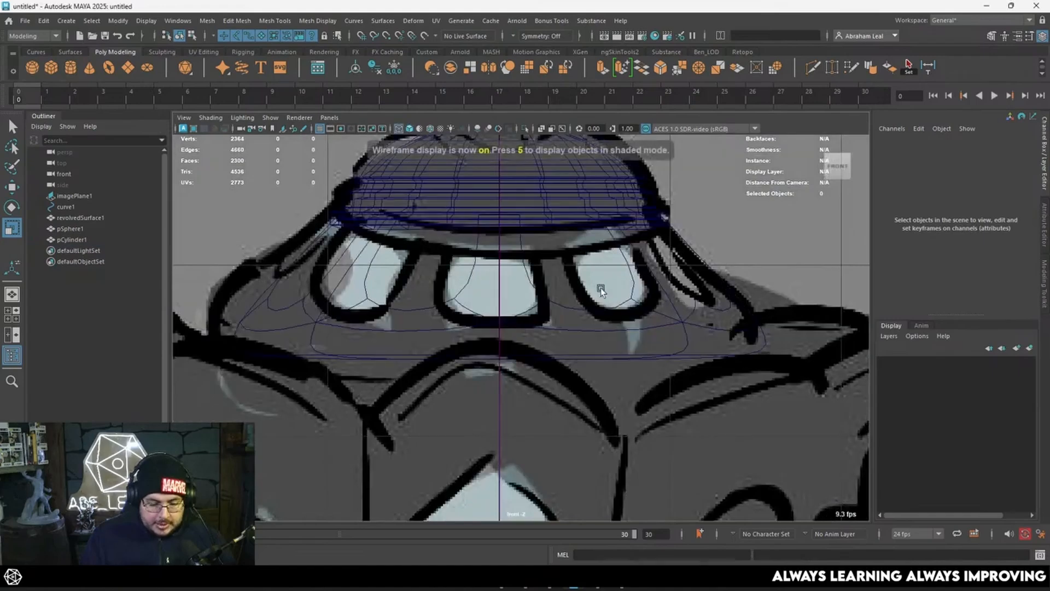
# - Compare the roof section with smooth preview off and on, ending with a shaded perspective view
pyautogui.click(454, 284)
pyautogui.click(465, 319)
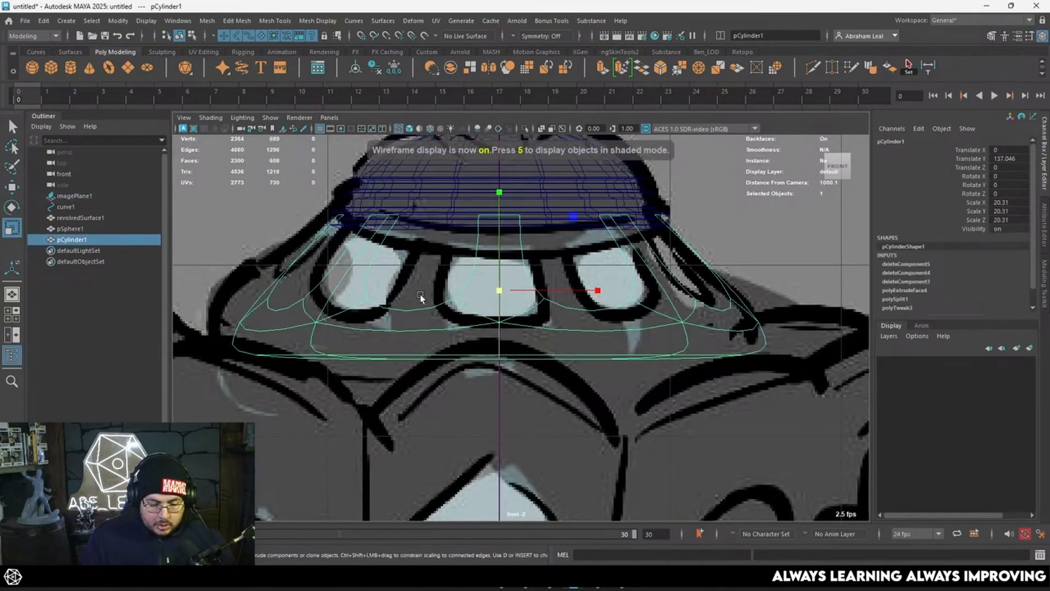
pyautogui.press('1')
pyautogui.press('space')
pyautogui.moveTo(544, 303); pyautogui.dragTo(637, 349)
pyautogui.press('3')
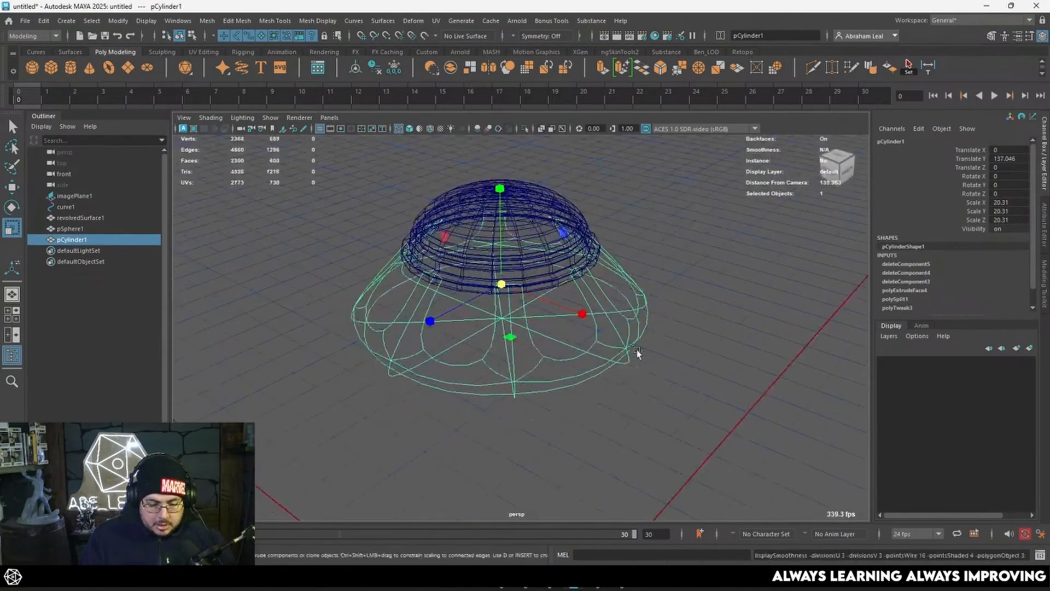
pyautogui.click(697, 304)
pyautogui.press('5')
# - Scale the windowed roof section uniformly to 19.514 beneath the domed cap
pyautogui.moveTo(642, 287)
pyautogui.keyDown('alt'); pyautogui.mouseDown()
pyautogui.moveTo(718, 280)
pyautogui.moveTo(737, 267)
pyautogui.moveTo(612, 293)
pyautogui.mouseUp(); pyautogui.keyUp('alt')
pyautogui.click(613, 294)
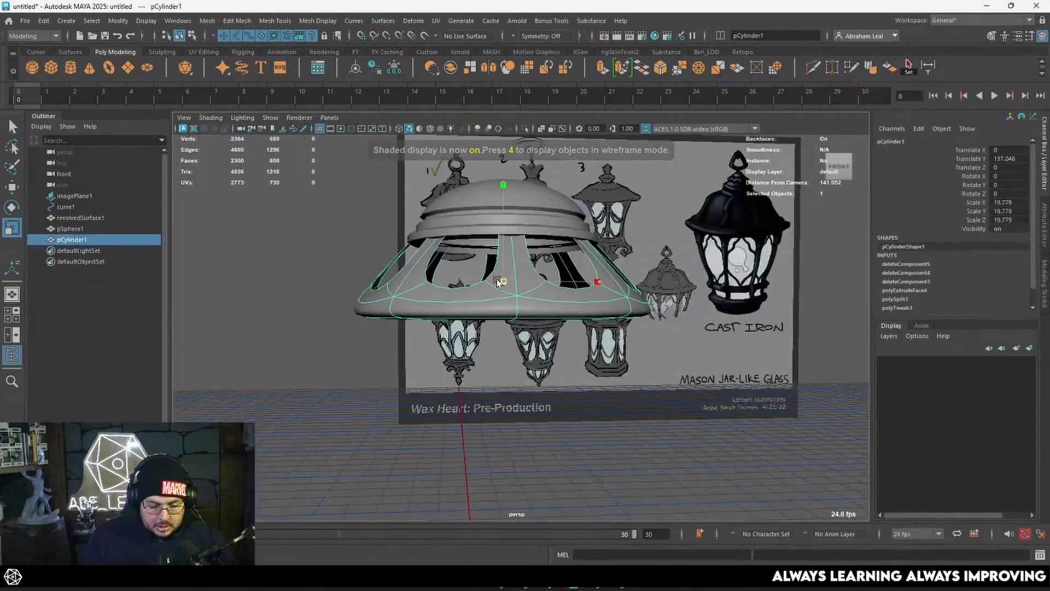
pyautogui.moveTo(496, 279); pyautogui.dragTo(495, 279)
pyautogui.keyDown('alt'); pyautogui.moveTo(502, 282); pyautogui.dragTo(539, 289, button='right'); pyautogui.keyUp('alt')
pyautogui.keyDown('alt'); pyautogui.moveTo(539, 289); pyautogui.dragTo(467, 260); pyautogui.keyUp('alt')
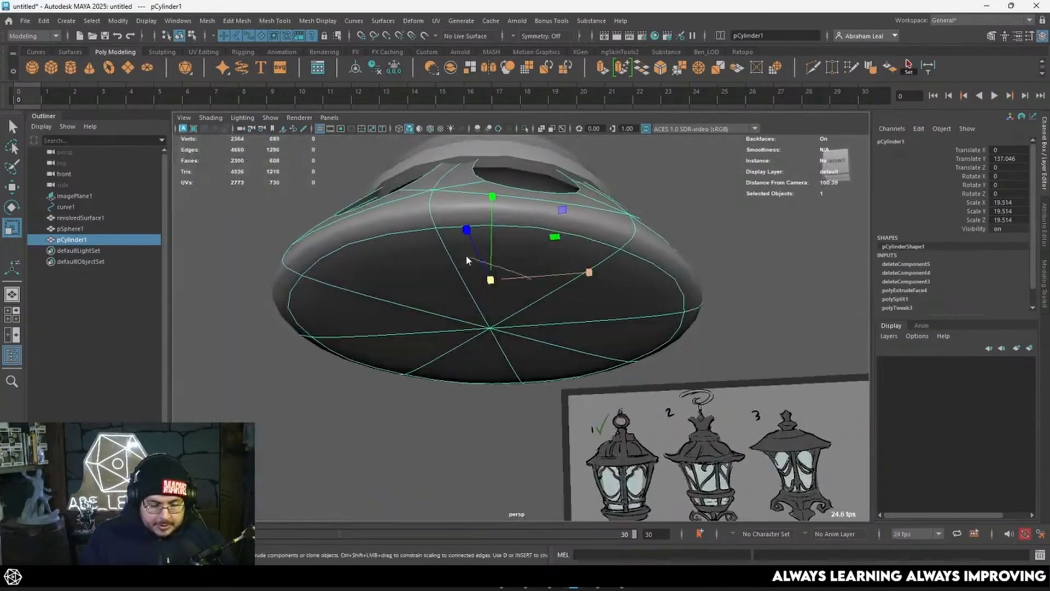
# - Delete the roof section's bottom cap faces and turn off its smooth preview
pyautogui.press('F9')
pyautogui.click(498, 313)
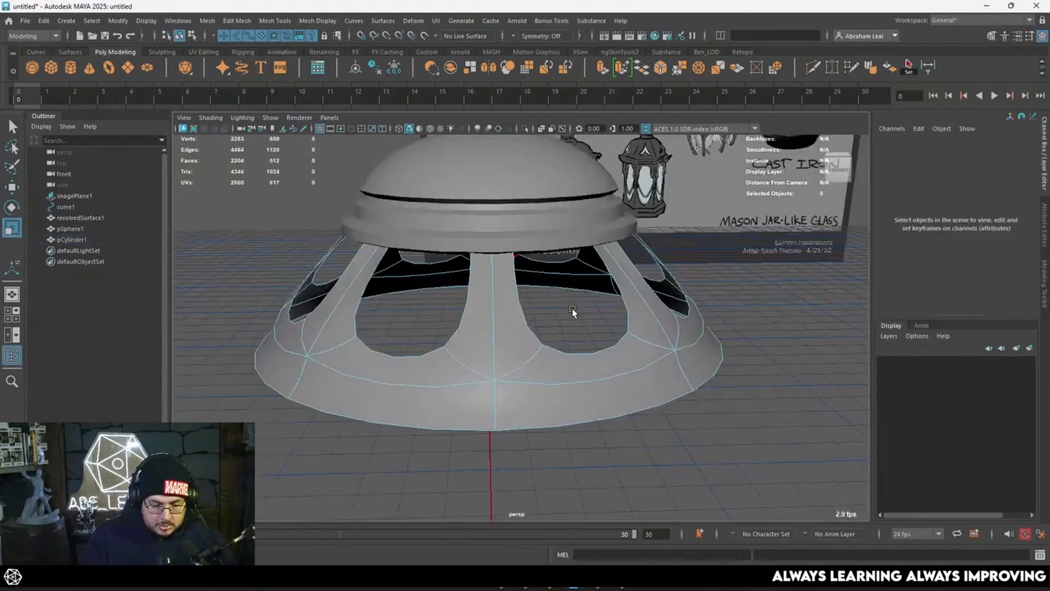
pyautogui.press('1')
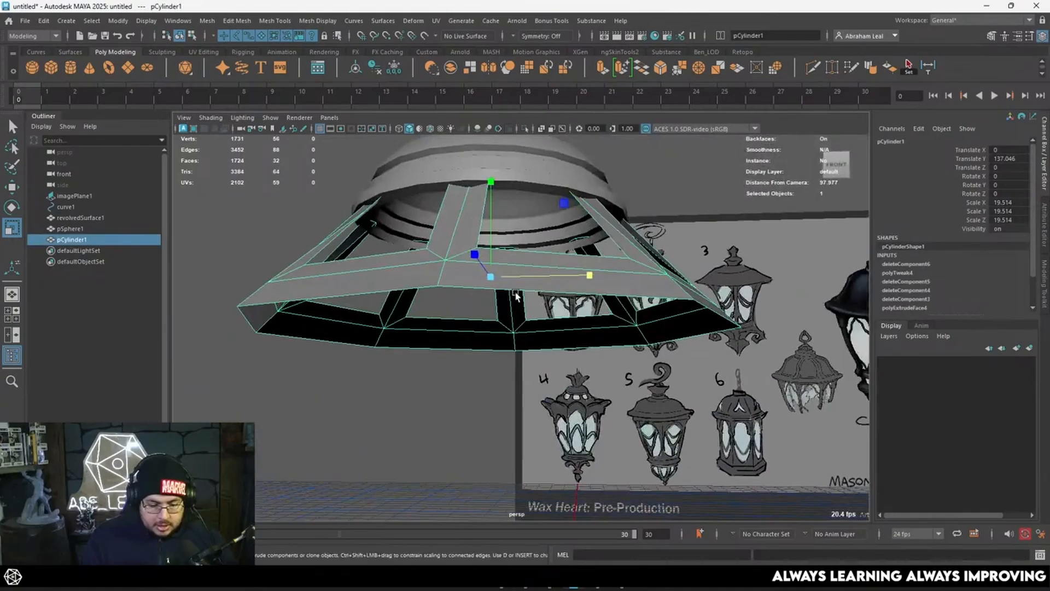
# - Scale the open roof frame uniformly to 18.777 and thicken it by extruding all faces with a Local Translate Z of 1.55
pyautogui.moveTo(490, 276); pyautogui.dragTo(478, 275)
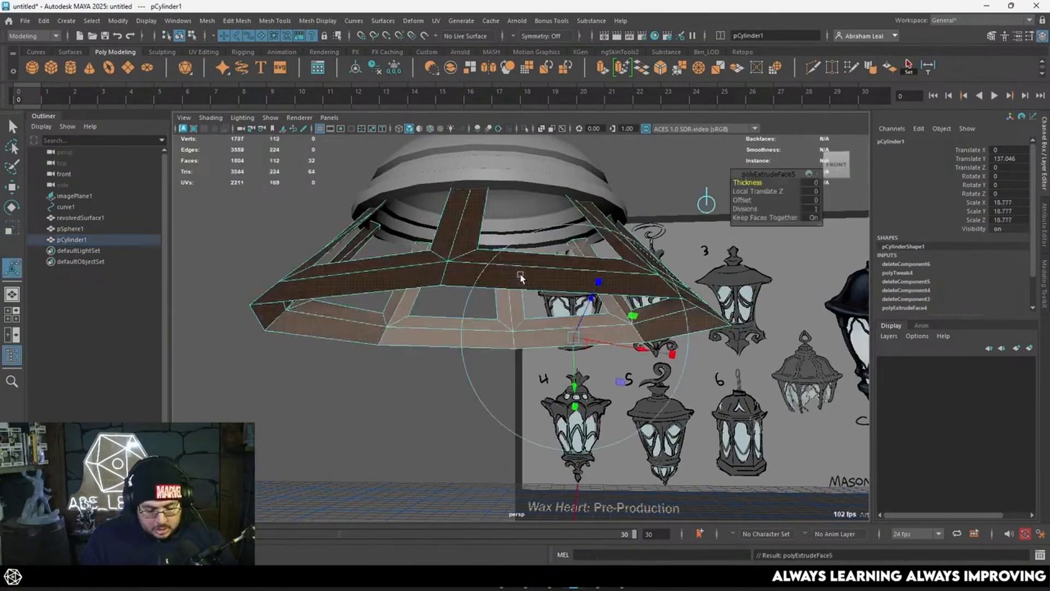
pyautogui.moveTo(591, 297); pyautogui.dragTo(625, 272)
pyautogui.press('3')
pyautogui.keyDown('alt'); pyautogui.moveTo(625, 272); pyautogui.dragTo(581, 316, button='middle'); pyautogui.keyUp('alt')
pyautogui.keyDown('alt'); pyautogui.moveTo(581, 316); pyautogui.dragTo(650, 345, button='right'); pyautogui.keyUp('alt')
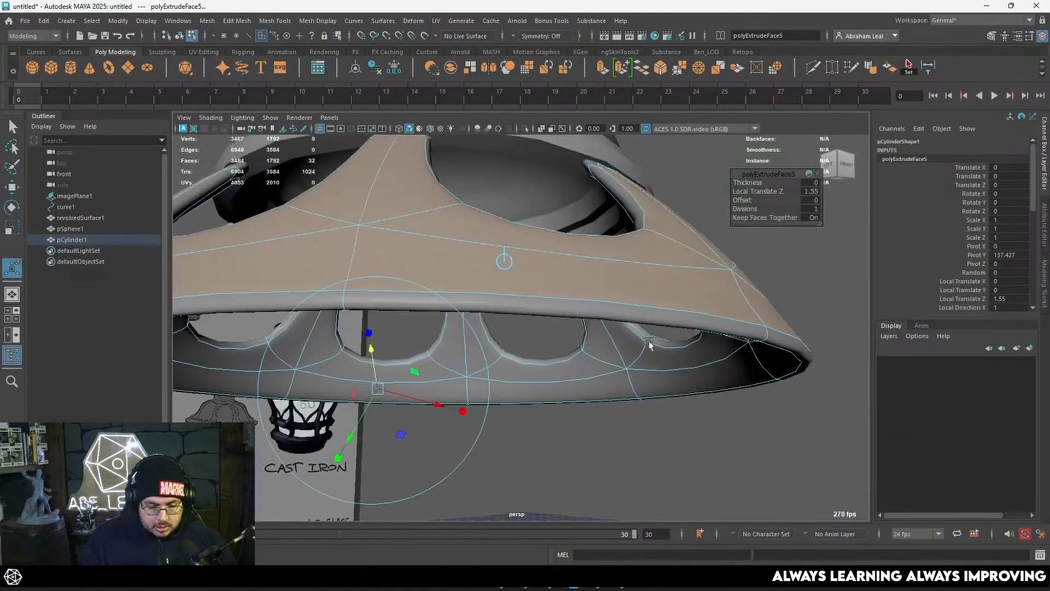
pyautogui.moveTo(387, 351); pyautogui.dragTo(443, 388)
# - Try rotating the roof frame by eye about Y to line up its windows with the front-view drawing
pyautogui.moveTo(611, 298); pyautogui.dragTo(646, 246, button='right')
pyautogui.click(718, 242)
pyautogui.keyDown('alt'); pyautogui.moveTo(645, 247); pyautogui.dragTo(581, 293); pyautogui.keyUp('alt')
pyautogui.press('space')
pyautogui.press('4')
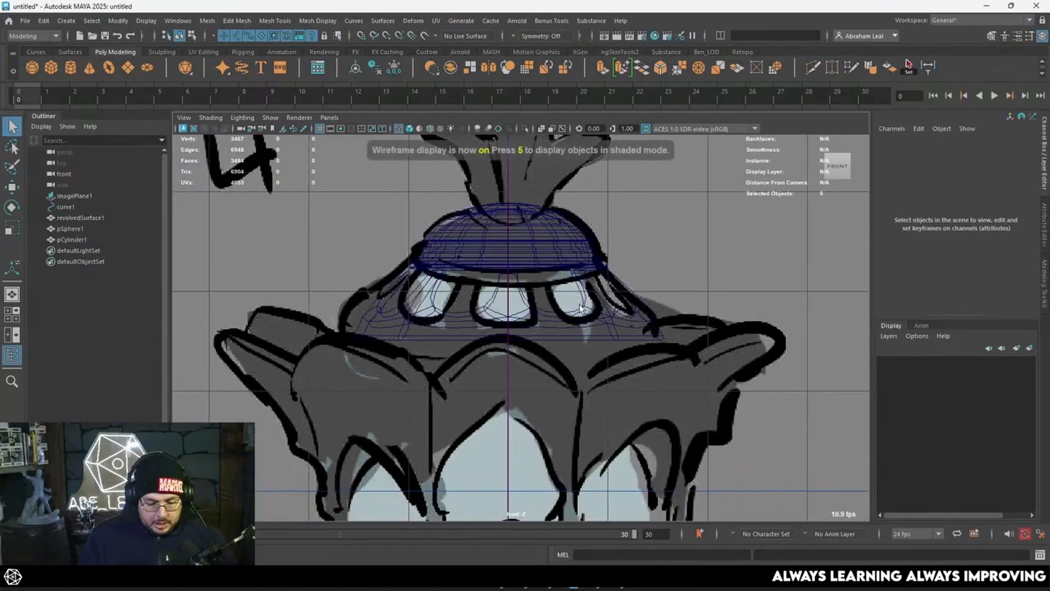
pyautogui.click(521, 293)
pyautogui.press('e')
pyautogui.moveTo(512, 309); pyautogui.dragTo(488, 316)
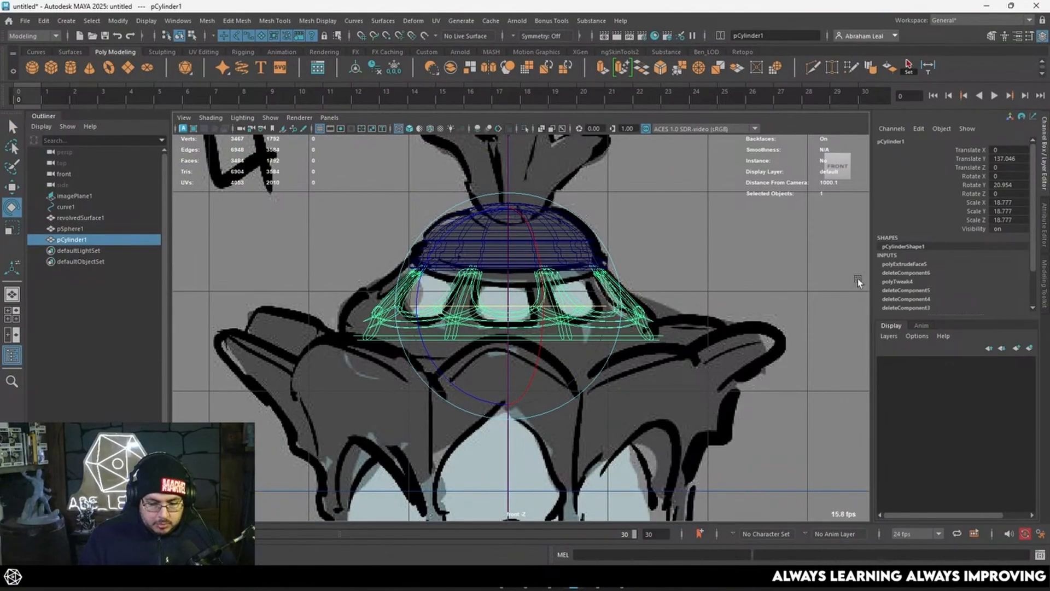
# - Switch to Calculator, divide 360 by 8 to get the angle per roof side, and close it
pyautogui.press('super')
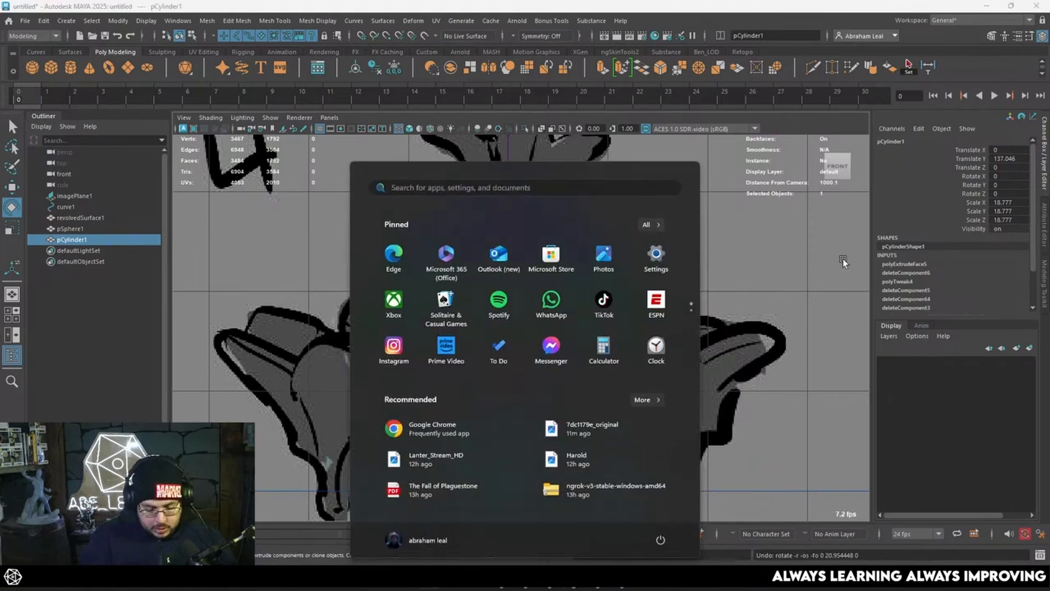
pyautogui.write('calculator')
pyautogui.press('Return')
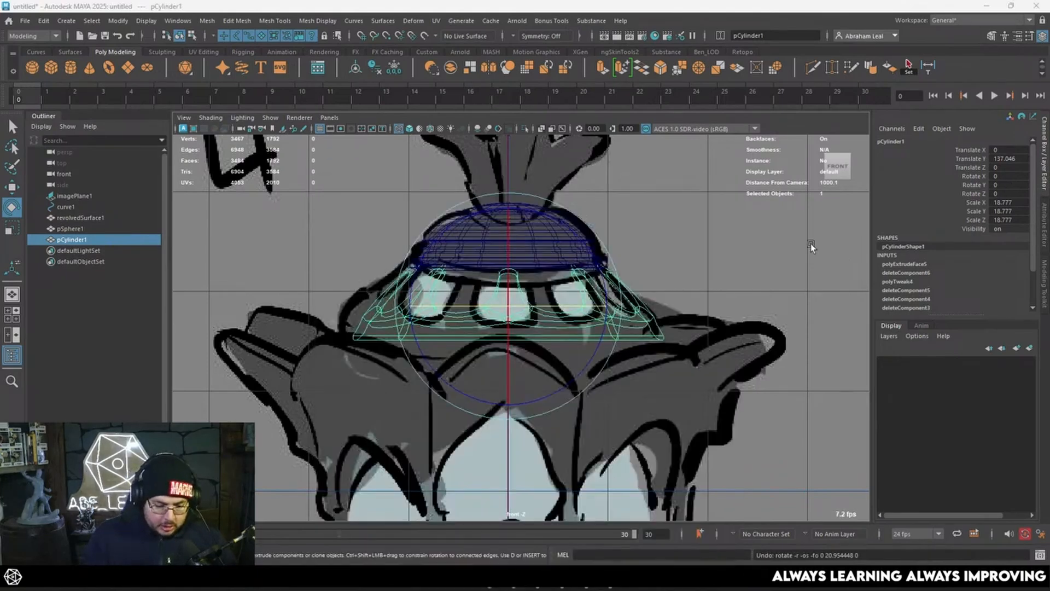
pyautogui.write('360')
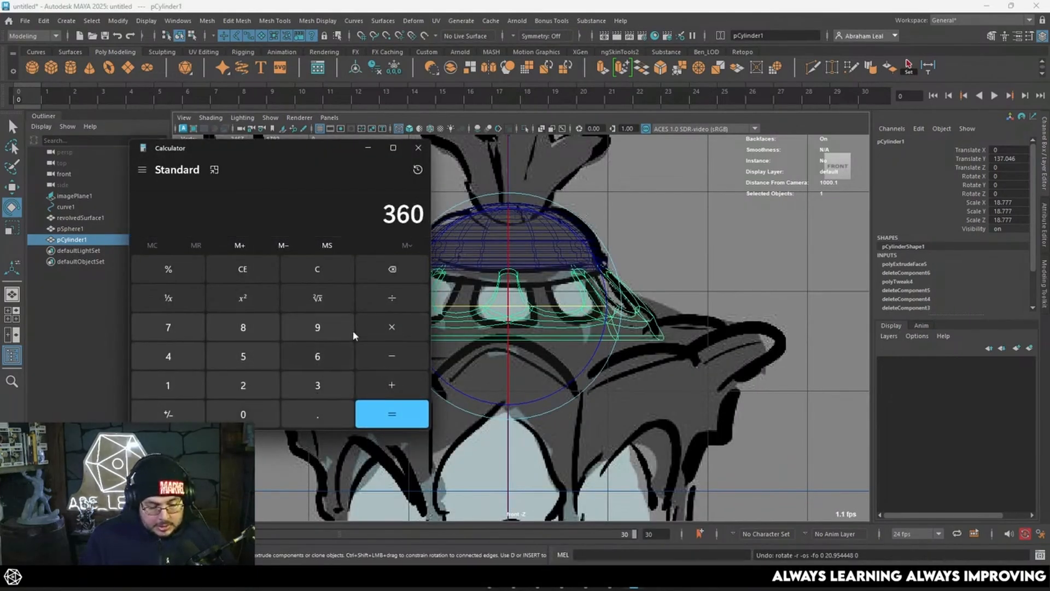
pyautogui.click(267, 330)
pyautogui.click(413, 422)
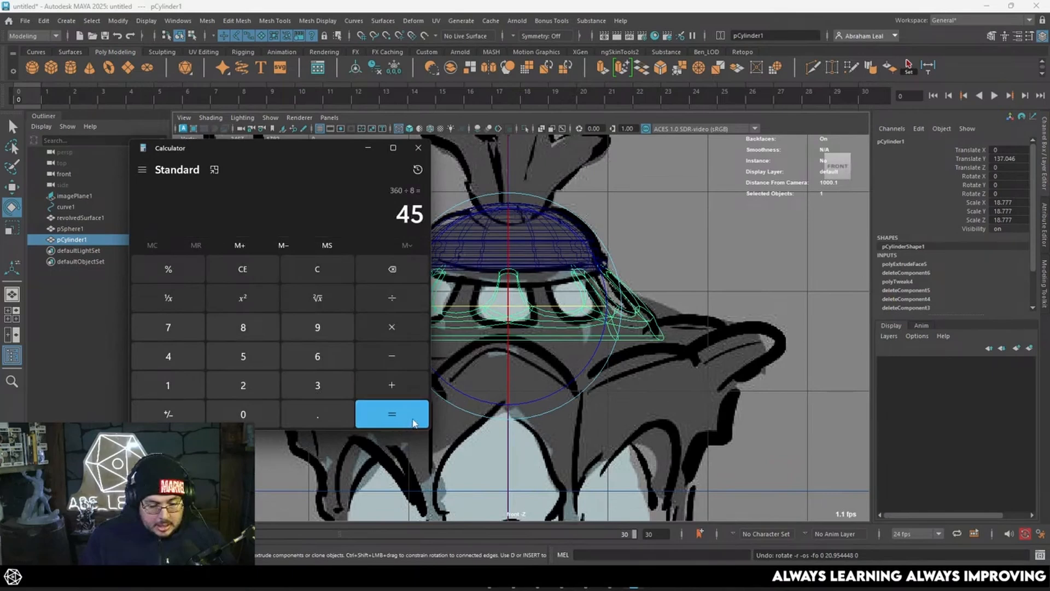
pyautogui.click(419, 148)
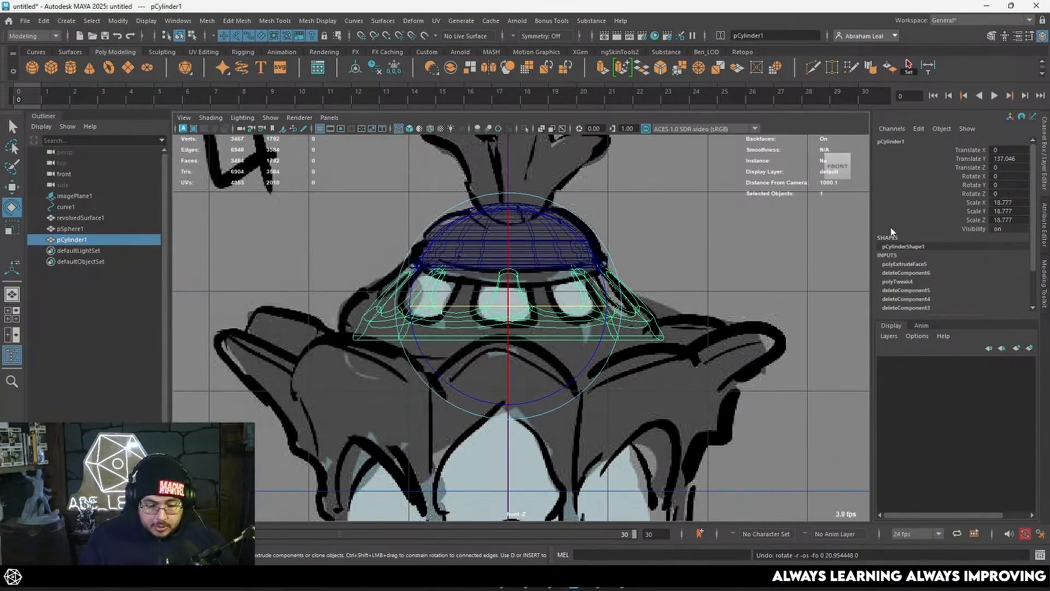
# - Set the roof frame's Rotate Y to 22.5 and check it in shaded perspective
pyautogui.click(1006, 186)
pyautogui.write('22.5')
pyautogui.press('Return')
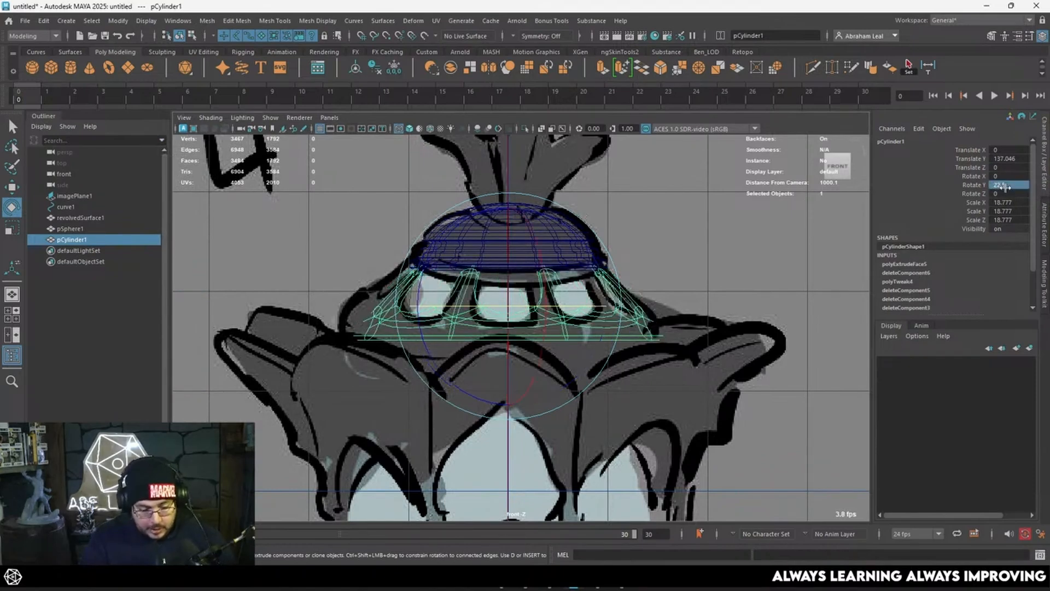
pyautogui.click(731, 244)
pyautogui.press('space')
pyautogui.moveTo(732, 246); pyautogui.dragTo(732, 219)
pyautogui.press('5')
pyautogui.scroll(3, 508, 338)
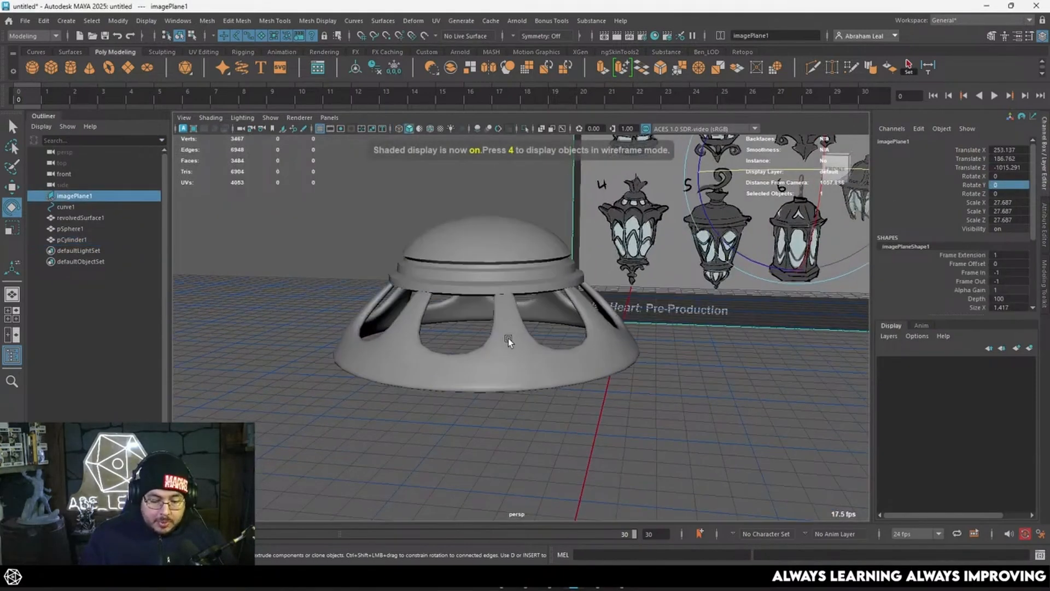
# - Scale the roof frame uniformly to 18.378 and raise it to a Translate Y of 137.278
pyautogui.click(508, 338)
pyautogui.scroll(5, 550, 336)
pyautogui.press('r')
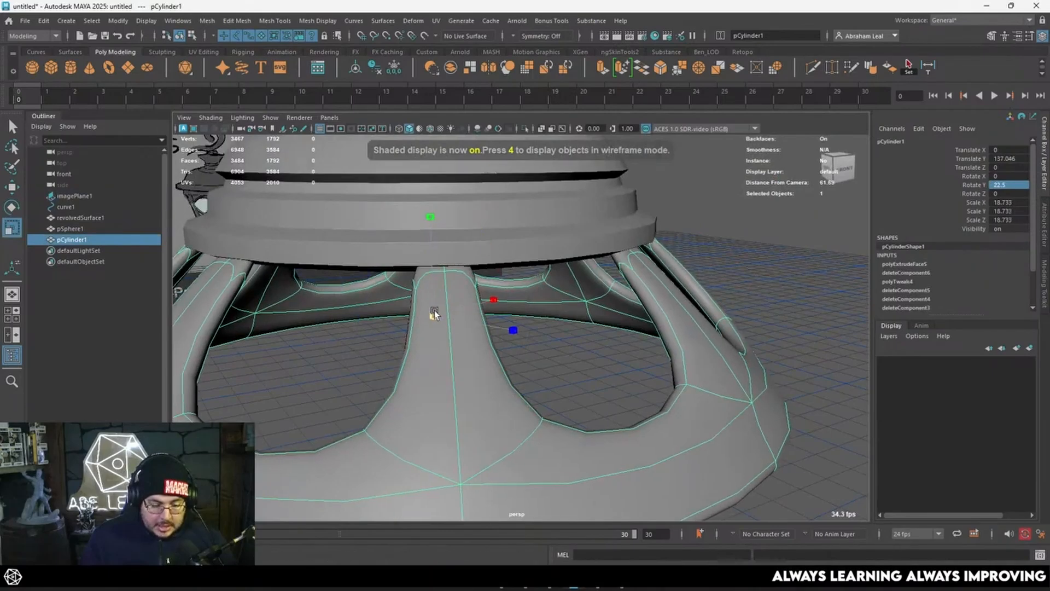
pyautogui.moveTo(434, 310); pyautogui.dragTo(558, 295)
pyautogui.scroll(-2, 498, 300)
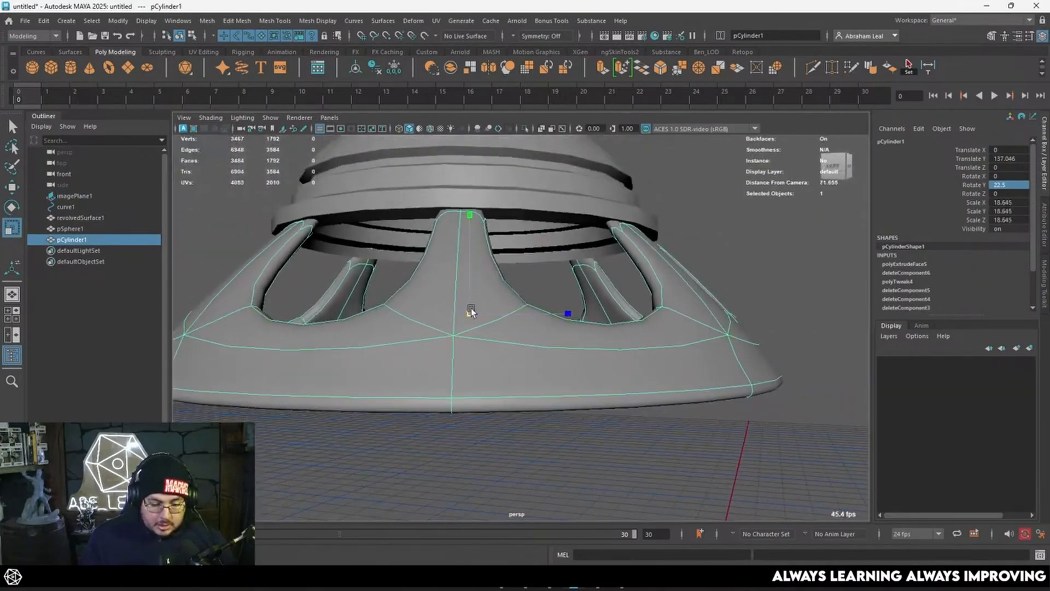
pyautogui.moveTo(471, 308); pyautogui.dragTo(465, 298)
pyautogui.press('w')
pyautogui.moveTo(467, 235); pyautogui.dragTo(467, 233)
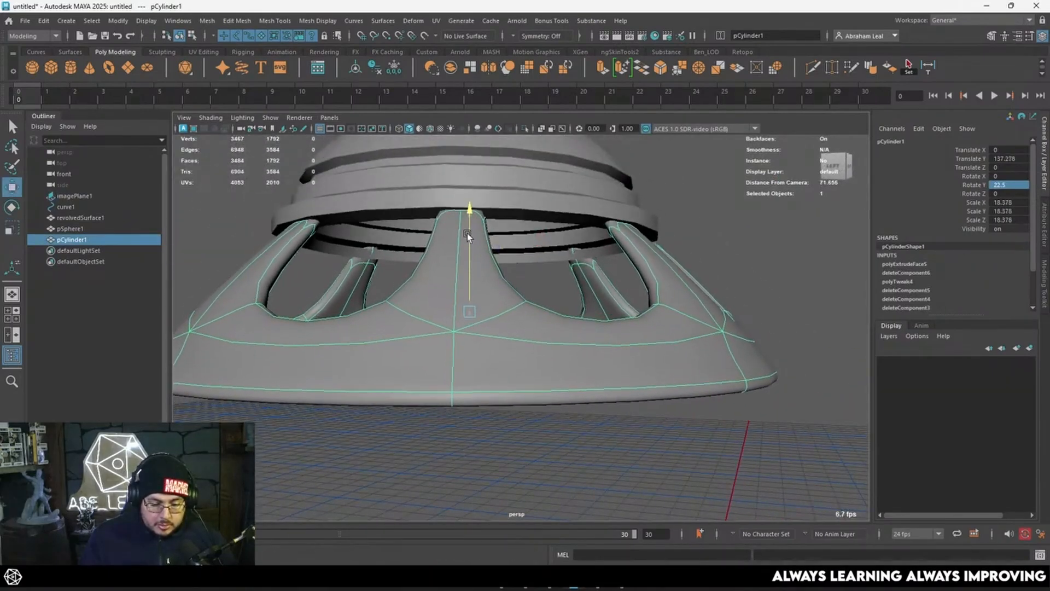
# - Compare the roof frame with the front-view drawing, first smoothed and then with smooth preview off
pyautogui.click(721, 224)
pyautogui.press('space')
pyautogui.moveTo(761, 231); pyautogui.dragTo(759, 279)
pyautogui.scroll(5, 626, 297)
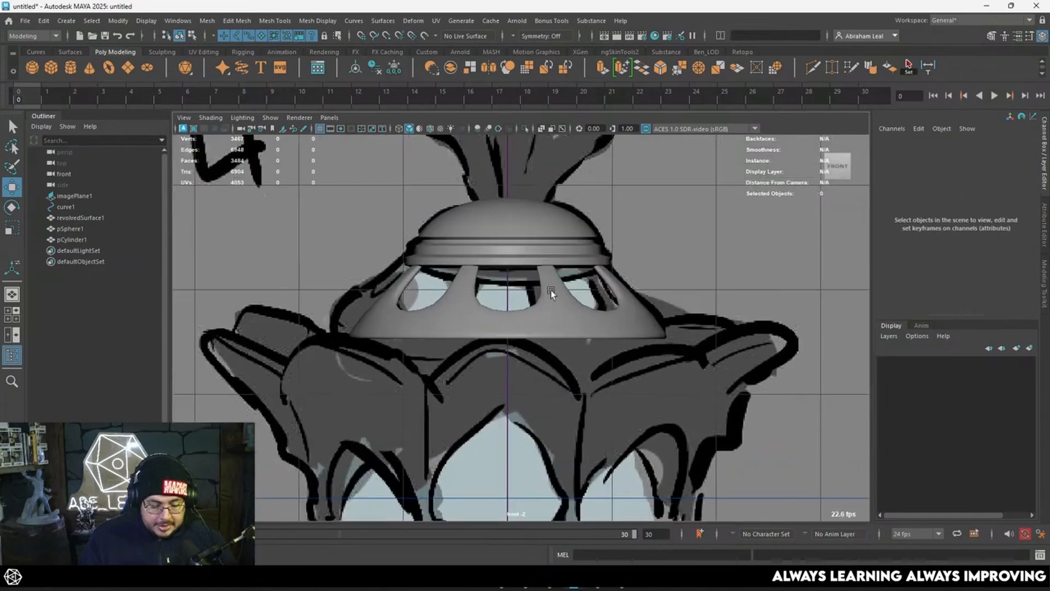
pyautogui.click(552, 295)
pyautogui.press('1')
pyautogui.scroll(5, 544, 292)
pyautogui.press('space')
pyautogui.moveTo(558, 297)
pyautogui.mouseDown()
pyautogui.moveTo(556, 274)
pyautogui.moveTo(555, 307)
pyautogui.moveTo(567, 312)
pyautogui.mouseUp()
pyautogui.press('space')
pyautogui.scroll(-4, 561, 310)
pyautogui.keyDown('alt'); pyautogui.moveTo(540, 314); pyautogui.dragTo(528, 285, button='middle'); pyautogui.keyUp('alt')
pyautogui.scroll(4, 487, 287)
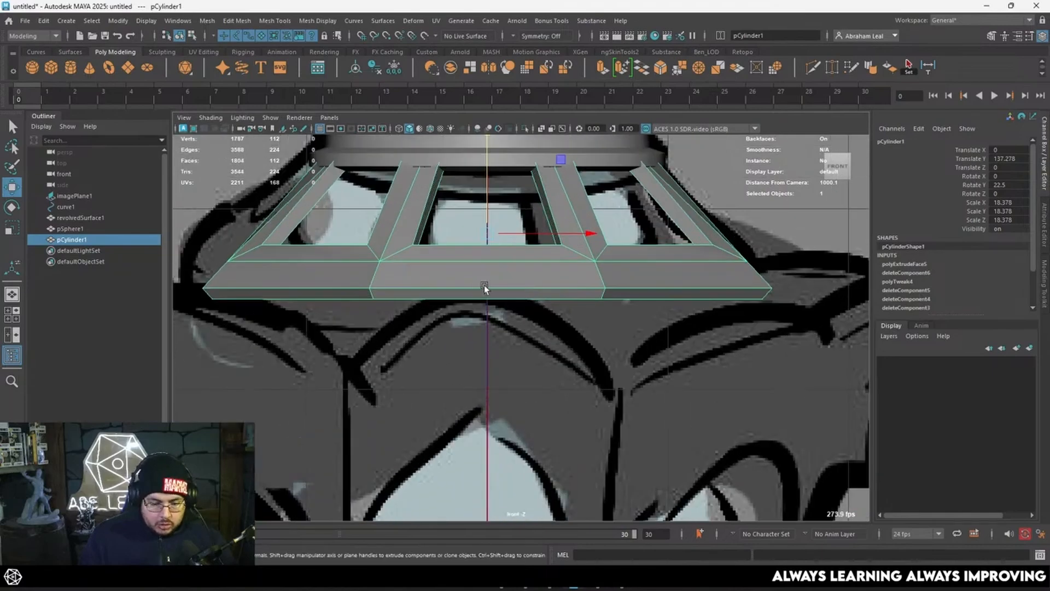
pyautogui.press('space')
pyautogui.moveTo(484, 287); pyautogui.dragTo(467, 249)
pyautogui.moveTo(429, 247); pyautogui.dragTo(420, 227, button='right')
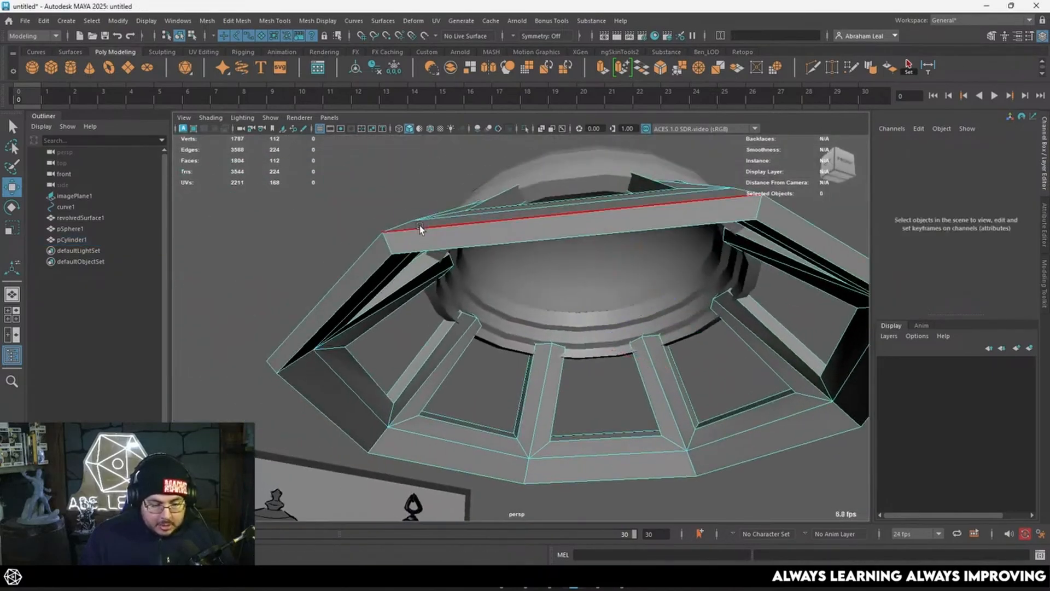
pyautogui.doubleClick(419, 226)
pyautogui.keyDown('alt'); pyautogui.moveTo(430, 244); pyautogui.dragTo(447, 369); pyautogui.keyUp('alt')
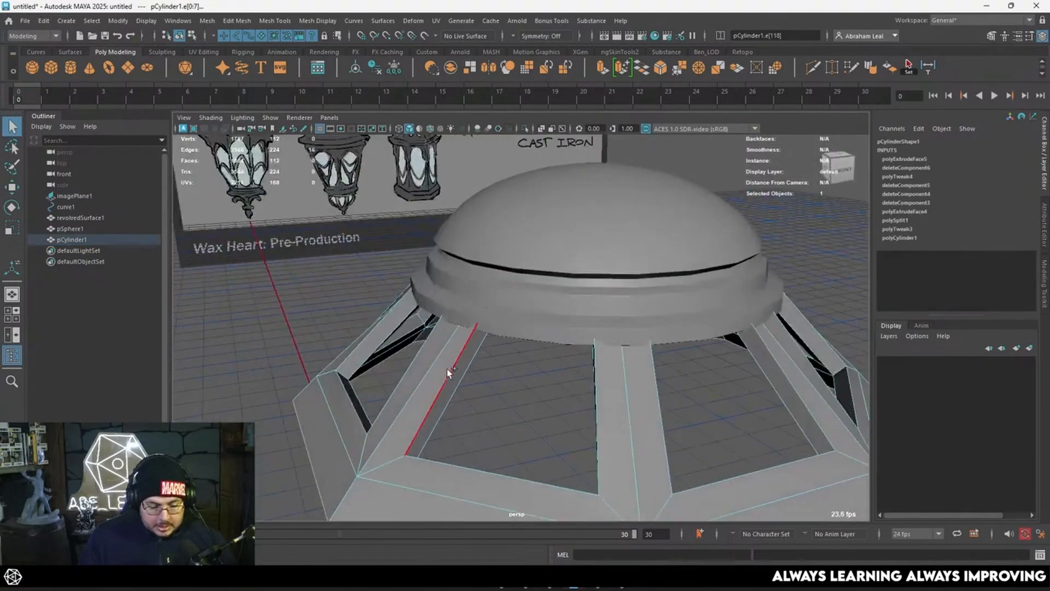
pyautogui.moveTo(538, 385)
pyautogui.keyDown('alt'); pyautogui.mouseDown()
pyautogui.moveTo(536, 375)
pyautogui.moveTo(457, 363)
pyautogui.moveTo(546, 375)
pyautogui.moveTo(583, 356)
pyautogui.mouseUp(); pyautogui.keyUp('alt')
pyautogui.press('4')
pyautogui.press('5')
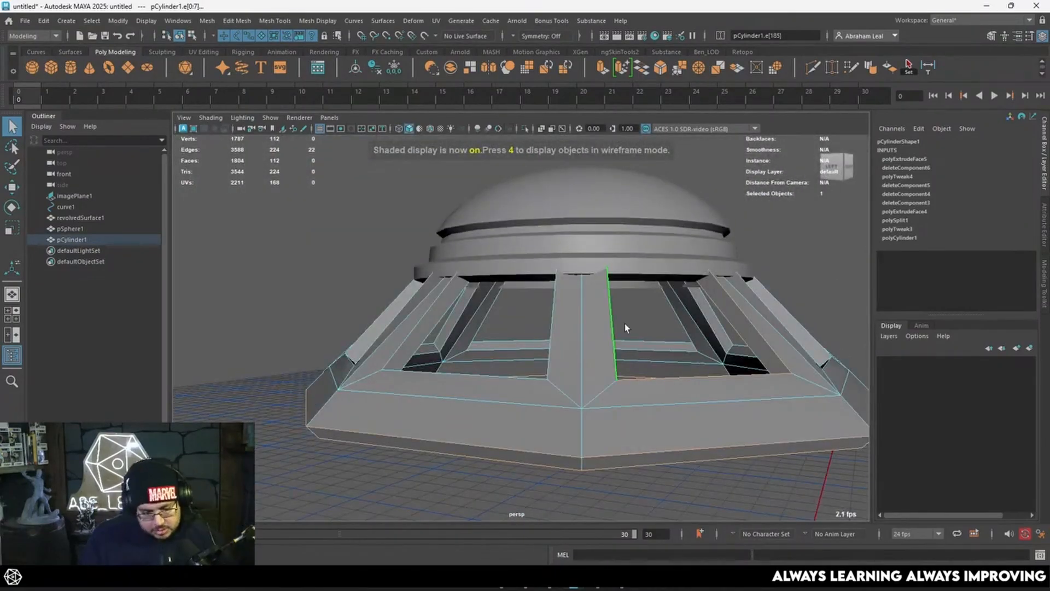
# - Insert supporting edge loops around the roof frame's window openings and close to its lower outer edge with Multi-Cut
pyautogui.keyDown('alt'); pyautogui.moveTo(625, 323); pyautogui.dragTo(539, 326); pyautogui.keyUp('alt')
pyautogui.keyDown('alt'); pyautogui.moveTo(539, 326); pyautogui.dragTo(592, 352, button='right'); pyautogui.keyUp('alt')
pyautogui.click(523, 219)
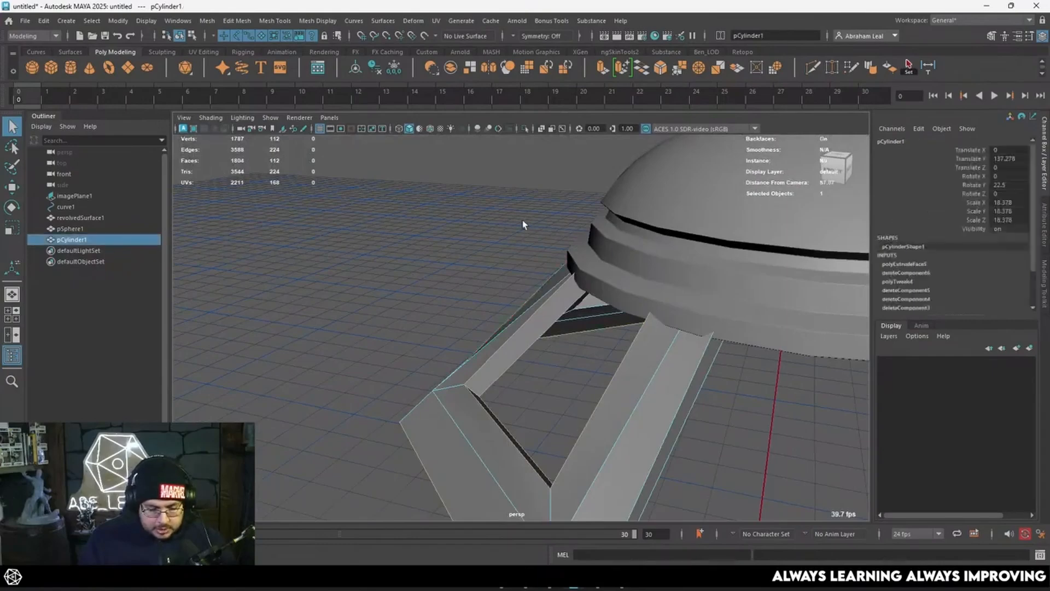
pyautogui.click(523, 220)
pyautogui.click(543, 286)
pyautogui.scroll(4, 600, 279)
pyautogui.hotkey('ctrl', 'shift', 'x')
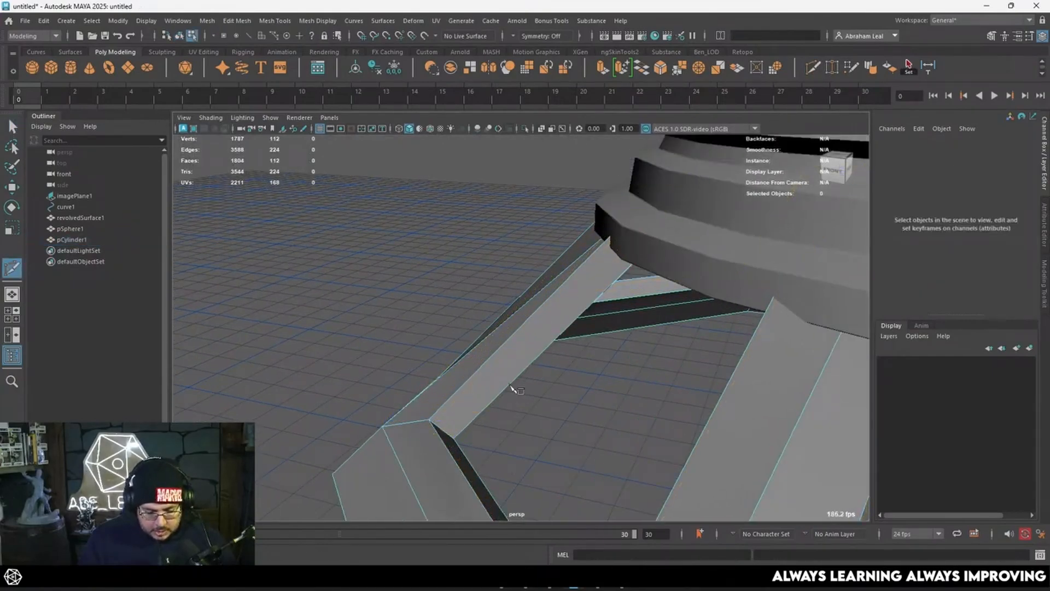
pyautogui.keyDown('alt'); pyautogui.moveTo(512, 388); pyautogui.dragTo(453, 368); pyautogui.keyUp('alt')
pyautogui.keyDown('ctrl'); pyautogui.click(436, 363); pyautogui.keyUp('ctrl')
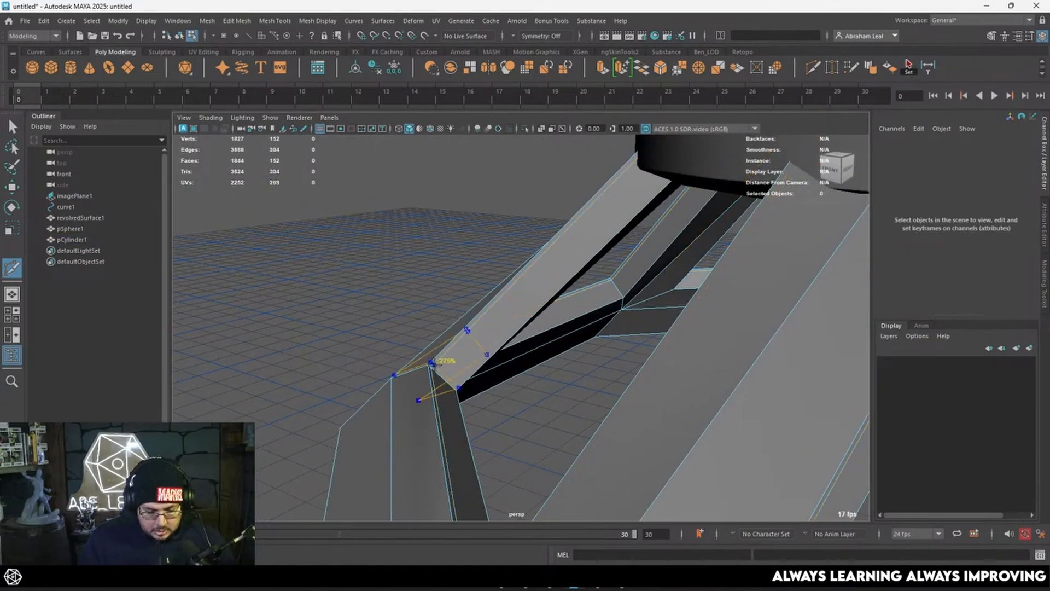
pyautogui.keyDown('ctrl'); pyautogui.click(459, 384); pyautogui.keyUp('ctrl')
pyautogui.keyDown('alt'); pyautogui.moveTo(462, 392); pyautogui.dragTo(520, 340); pyautogui.keyUp('alt')
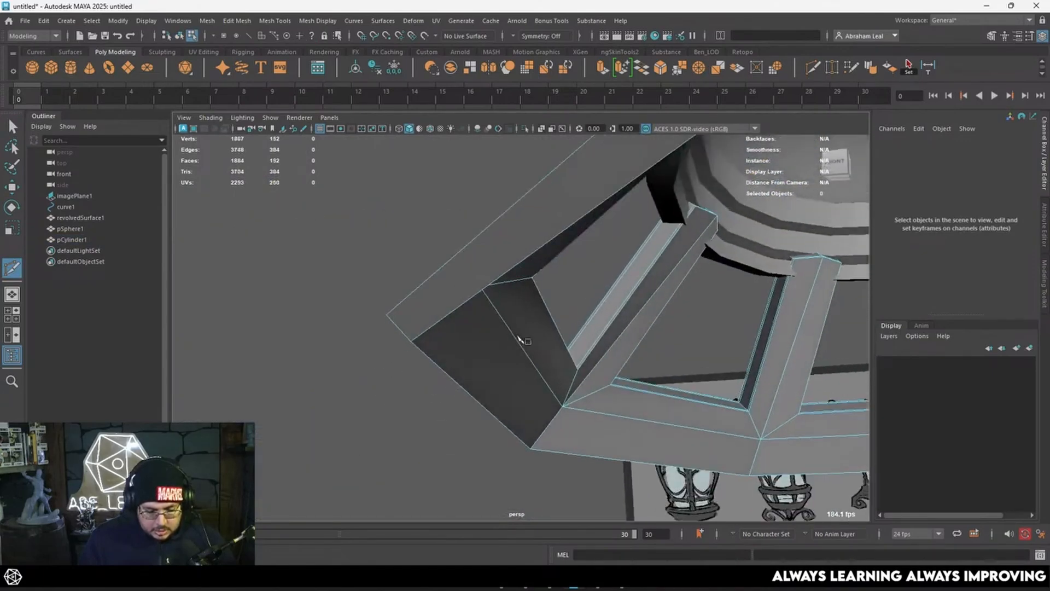
pyautogui.keyDown('ctrl'); pyautogui.click(388, 316); pyautogui.keyUp('ctrl')
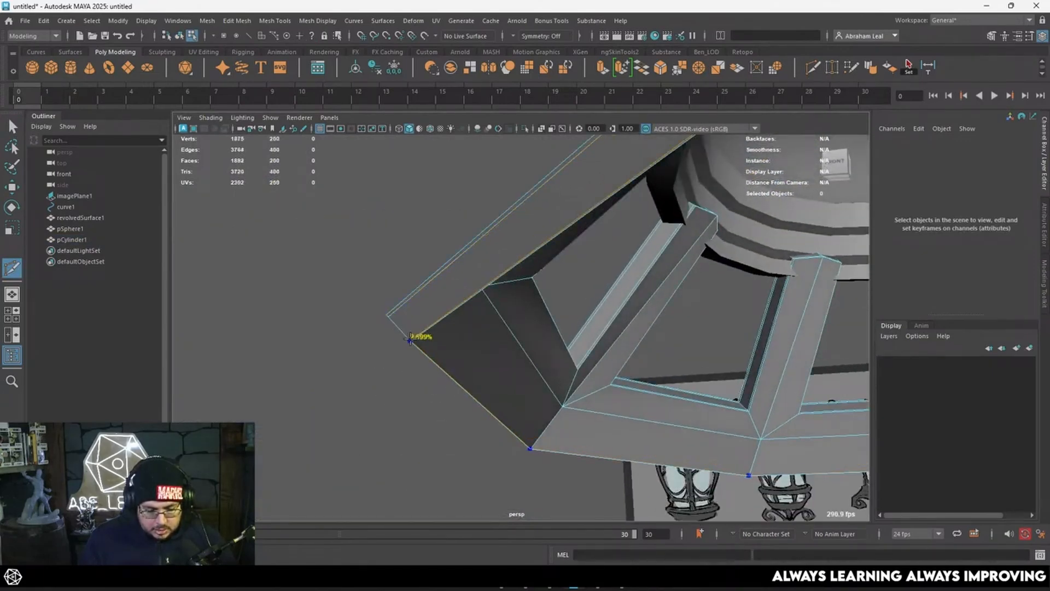
# - In front wireframe view without smooth preview, slice horizontally across the roof frame's window bars just below the cap
pyautogui.keyDown('alt'); pyautogui.moveTo(486, 330); pyautogui.dragTo(549, 378); pyautogui.keyUp('alt')
pyautogui.press('3')
pyautogui.press('space')
pyautogui.press('4')
pyautogui.press('1')
pyautogui.scroll(5, 552, 268)
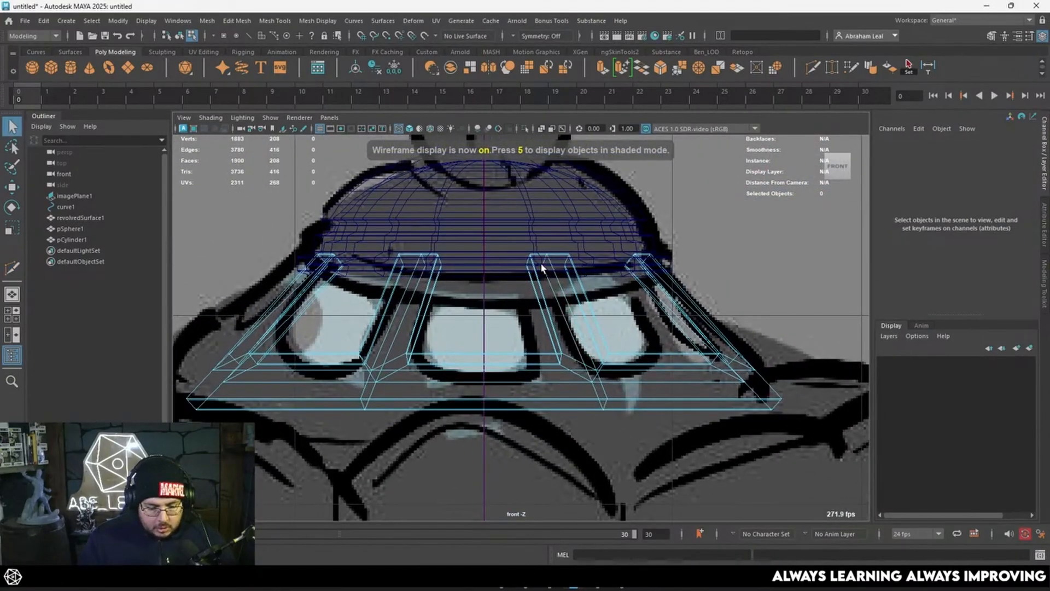
pyautogui.press('q')
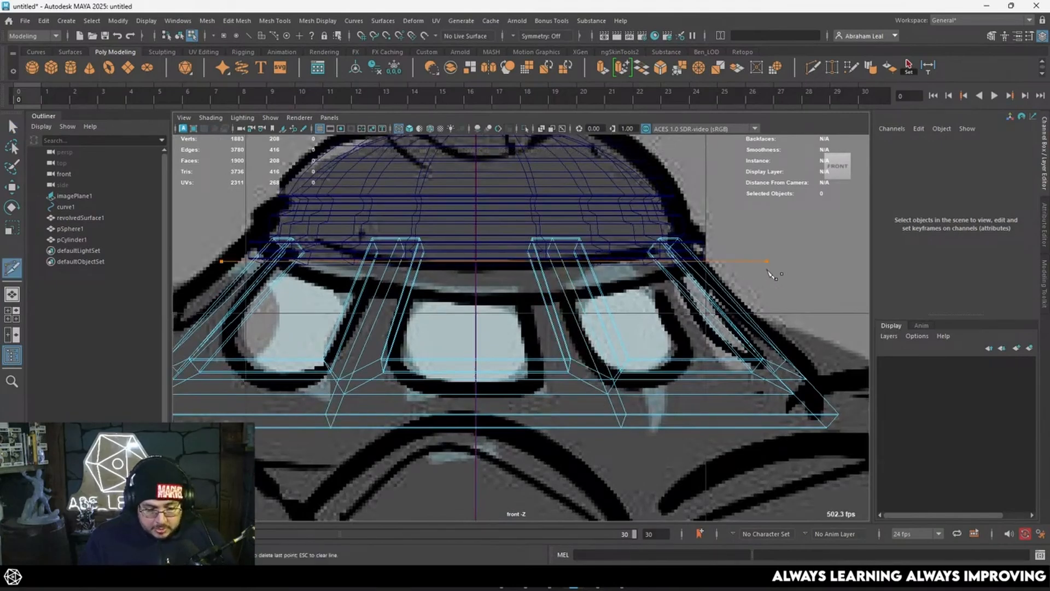
pyautogui.keyDown('shift'); pyautogui.moveTo(768, 271); pyautogui.dragTo(762, 270); pyautogui.keyUp('shift')
# - Check the smoothed, shaded roof frame against the front-view drawing and in perspective
pyautogui.press('5')
pyautogui.press('3')
pyautogui.press('space')
pyautogui.moveTo(557, 312); pyautogui.dragTo(579, 291)
pyautogui.keyDown('alt'); pyautogui.moveTo(589, 320); pyautogui.dragTo(613, 316); pyautogui.keyUp('alt')
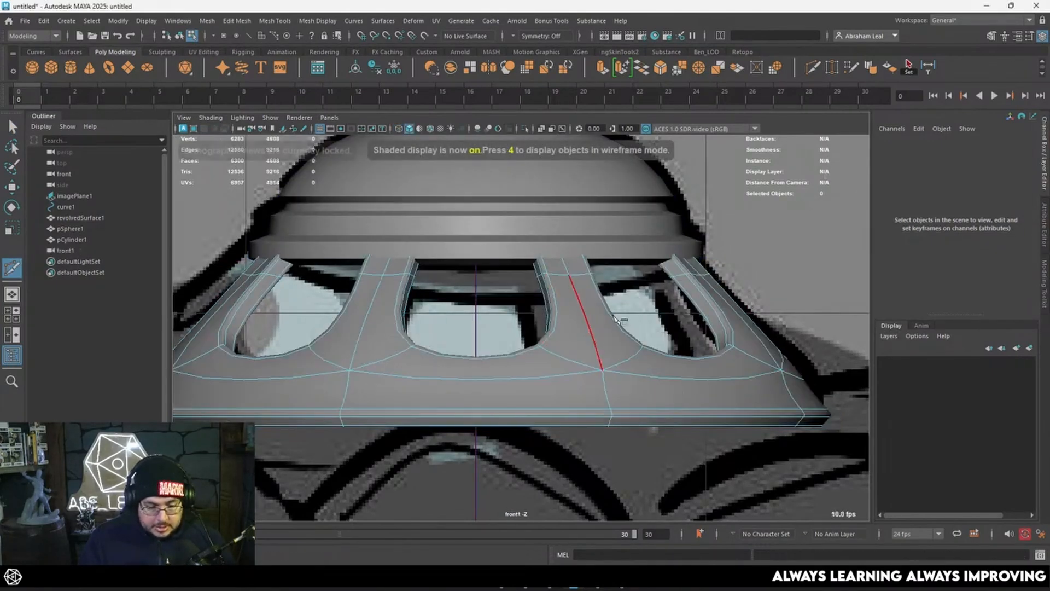
pyautogui.press('q')
pyautogui.moveTo(593, 310); pyautogui.dragTo(648, 245, button='right')
pyautogui.scroll(-2, 647, 245)
pyautogui.click(711, 283)
pyautogui.press('space')
pyautogui.moveTo(710, 283); pyautogui.dragTo(706, 257)
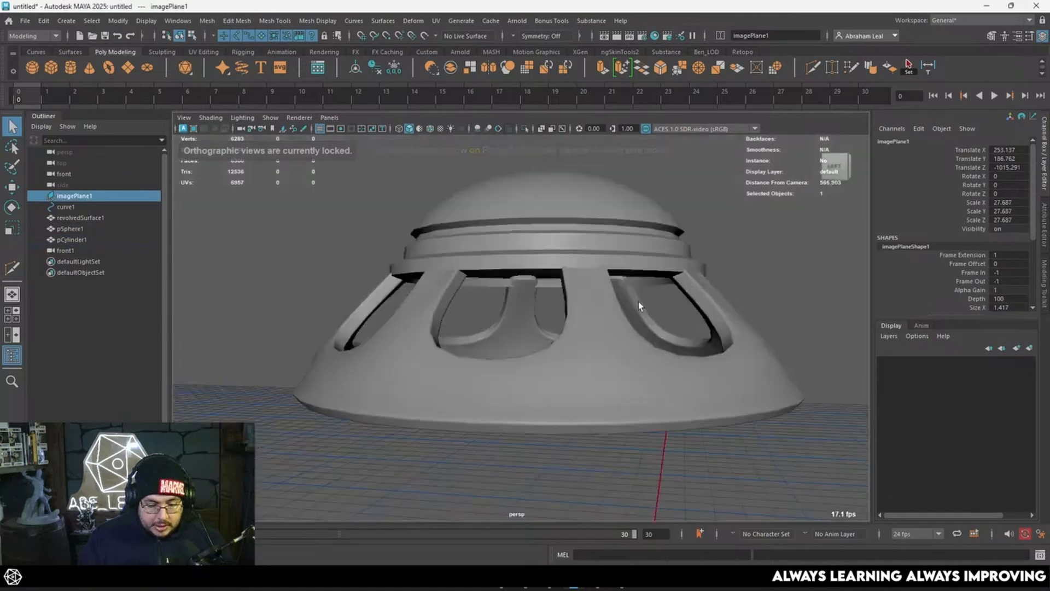
# - Scale the whole roof frame uniformly to 17.968 so it fits beneath the cap
pyautogui.keyDown('alt'); pyautogui.moveTo(638, 301); pyautogui.dragTo(492, 306); pyautogui.keyUp('alt')
pyautogui.keyDown('alt'); pyautogui.moveTo(493, 306); pyautogui.dragTo(689, 366, button='right'); pyautogui.keyUp('alt')
pyautogui.keyDown('alt'); pyautogui.moveTo(689, 365); pyautogui.dragTo(644, 324); pyautogui.keyUp('alt')
pyautogui.click(644, 324)
pyautogui.press('r')
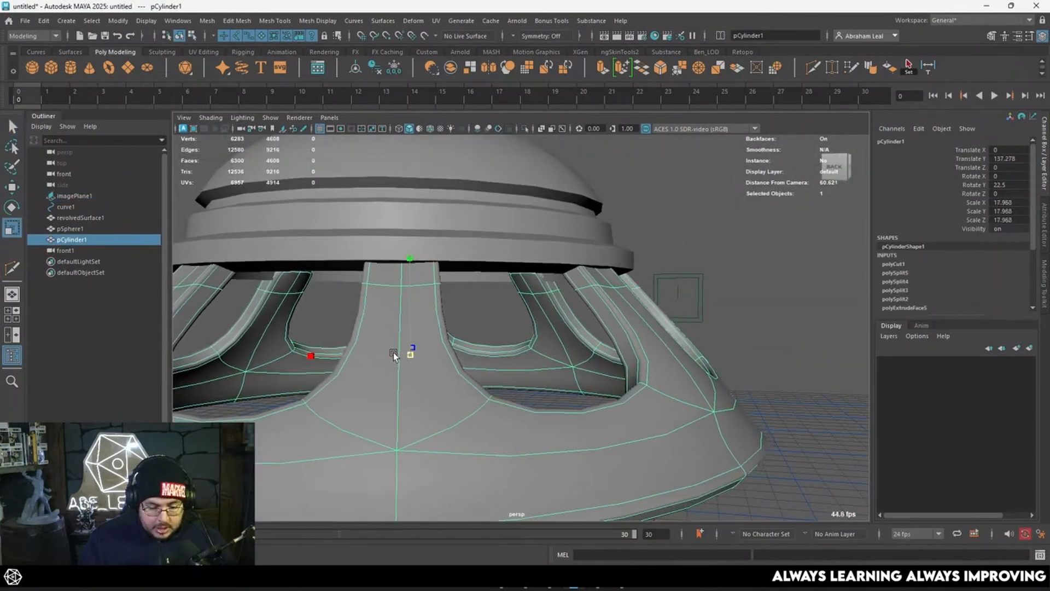
pyautogui.click(687, 231)
# - Examine the smoothed roof frame and cap from outside, from underneath and beside the concept sheet
pyautogui.keyDown('alt'); pyautogui.moveTo(687, 231); pyautogui.dragTo(623, 329, button='right'); pyautogui.keyUp('alt')
pyautogui.keyDown('alt'); pyautogui.moveTo(622, 329); pyautogui.dragTo(514, 350); pyautogui.keyUp('alt')
pyautogui.keyDown('alt'); pyautogui.moveTo(514, 350); pyautogui.dragTo(437, 334, button='right'); pyautogui.keyUp('alt')
pyautogui.keyDown('alt'); pyautogui.moveTo(438, 334); pyautogui.dragTo(494, 289); pyautogui.keyUp('alt')
pyautogui.keyDown('alt'); pyautogui.moveTo(494, 289); pyautogui.dragTo(642, 373, button='right'); pyautogui.keyUp('alt')
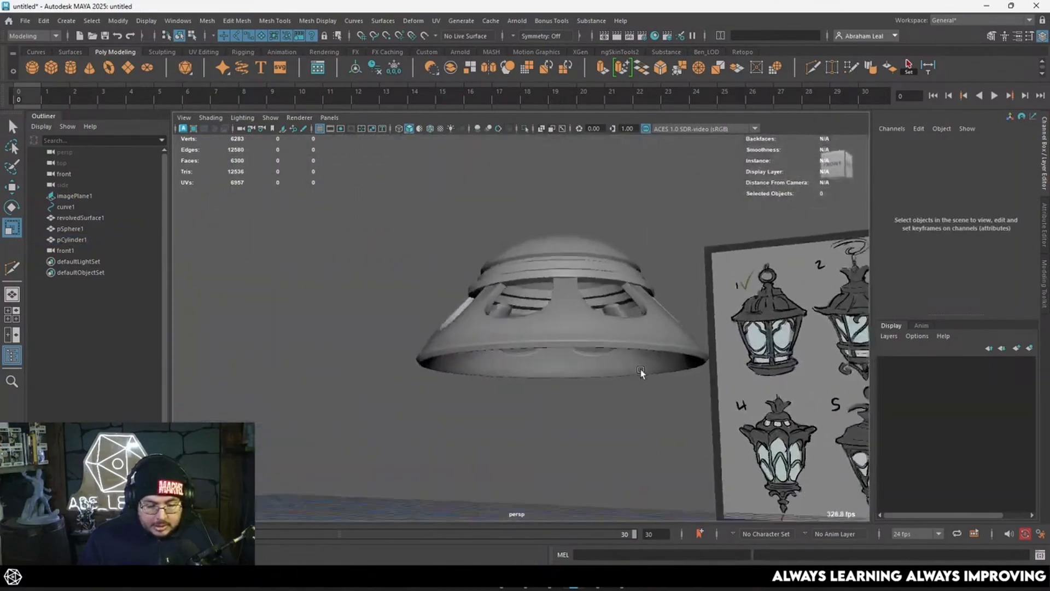
pyautogui.keyDown('alt'); pyautogui.moveTo(643, 374); pyautogui.dragTo(705, 404); pyautogui.keyUp('alt')
pyautogui.keyDown('alt'); pyautogui.moveTo(704, 402); pyautogui.dragTo(648, 336, button='right'); pyautogui.keyUp('alt')
pyautogui.keyDown('alt'); pyautogui.moveTo(649, 335); pyautogui.dragTo(635, 297); pyautogui.keyUp('alt')
pyautogui.keyDown('alt'); pyautogui.moveTo(634, 296); pyautogui.dragTo(593, 341, button='right'); pyautogui.keyUp('alt')
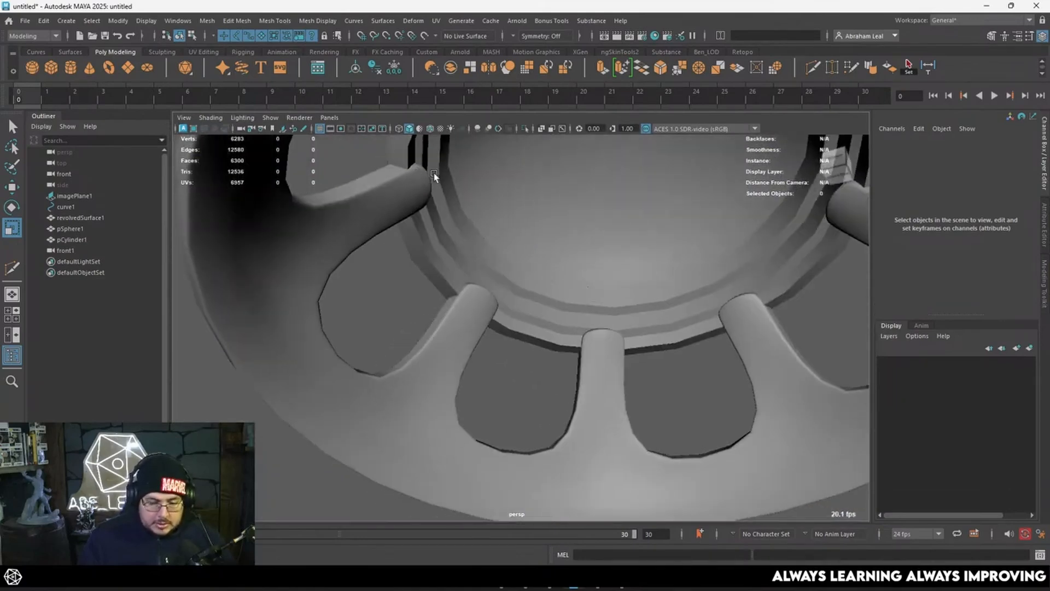
pyautogui.keyDown('alt'); pyautogui.moveTo(524, 250); pyautogui.dragTo(416, 224, button='right'); pyautogui.keyUp('alt')
pyautogui.moveTo(415, 224)
pyautogui.keyDown('alt'); pyautogui.mouseDown()
pyautogui.moveTo(406, 250)
pyautogui.moveTo(480, 211)
pyautogui.moveTo(536, 275)
pyautogui.moveTo(553, 269)
pyautogui.moveTo(566, 287)
pyautogui.mouseUp(); pyautogui.keyUp('alt')
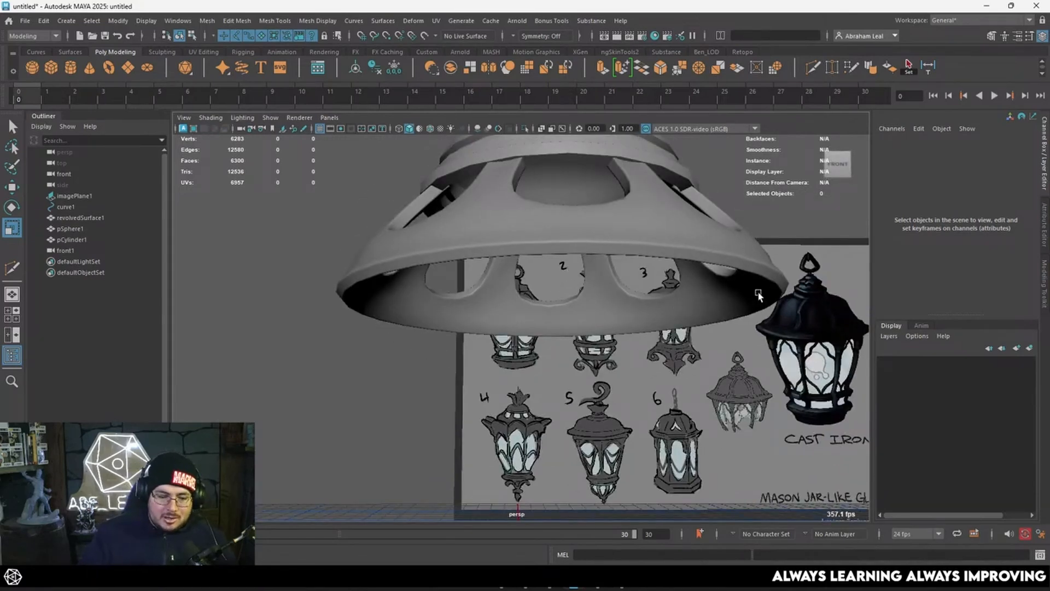
pyautogui.keyDown('alt'); pyautogui.moveTo(563, 231); pyautogui.dragTo(579, 244); pyautogui.keyUp('alt')
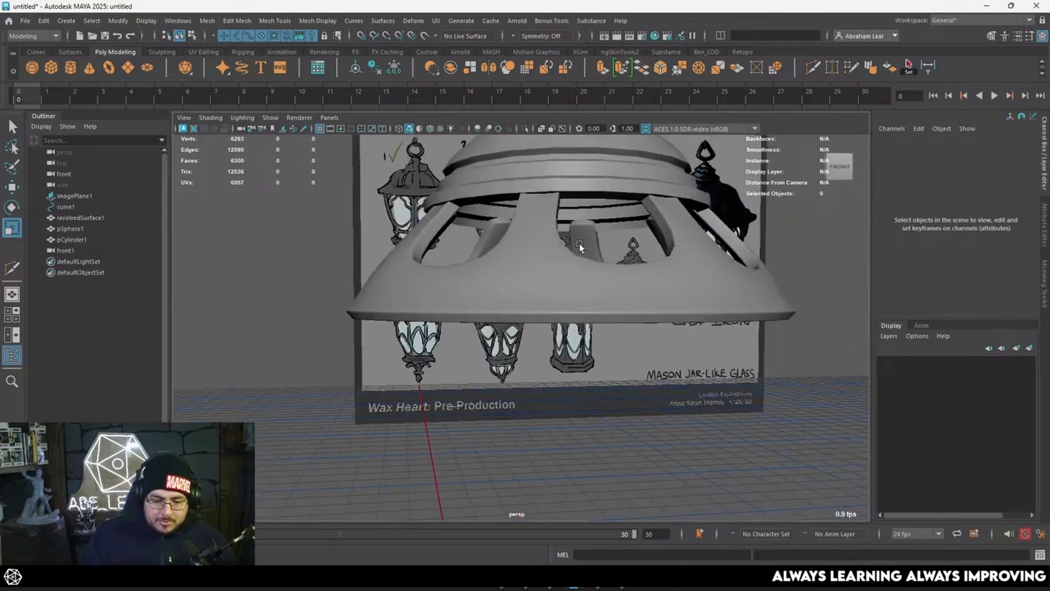
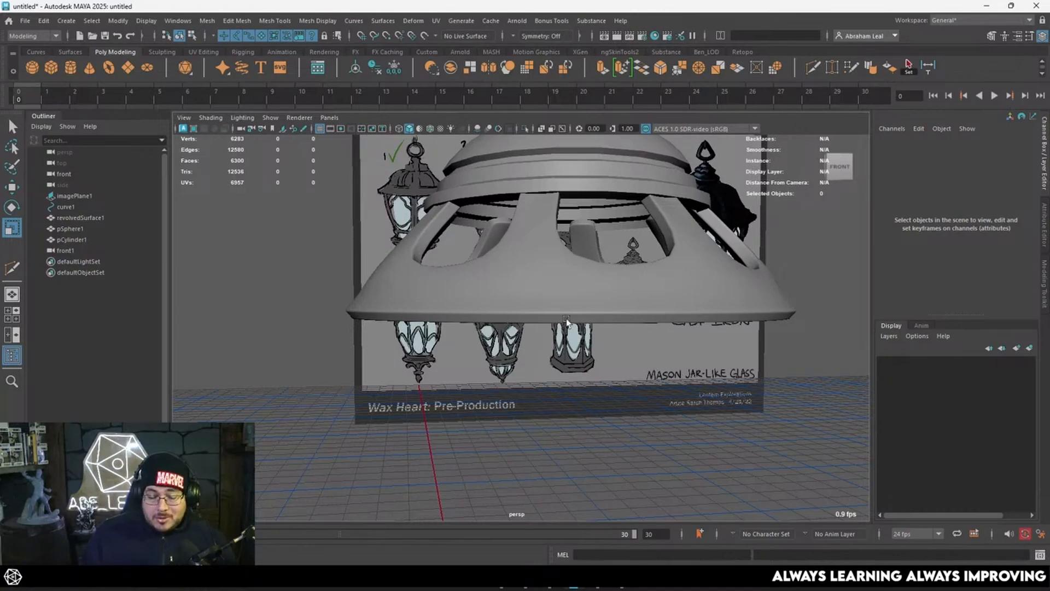
pyautogui.keyDown('alt'); pyautogui.moveTo(567, 321); pyautogui.dragTo(647, 357); pyautogui.keyUp('alt')
# - Examine lantern 4's lower roof and petal-shaped eaves against the model in front view
pyautogui.press('space')
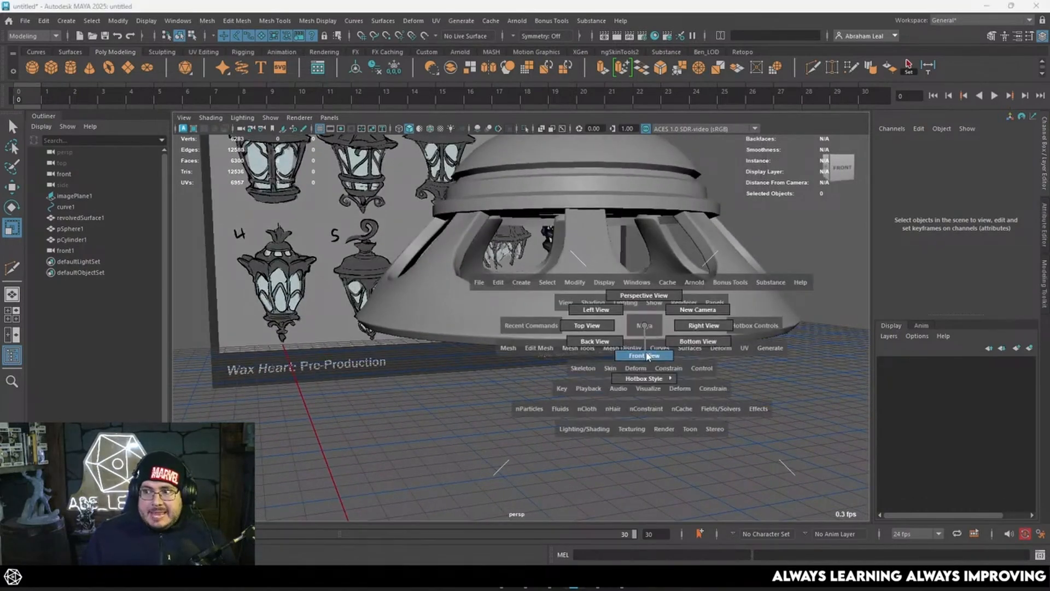
pyautogui.moveTo(647, 356); pyautogui.dragTo(648, 356)
pyautogui.scroll(-8, 556, 372)
pyautogui.keyDown('alt'); pyautogui.moveTo(566, 379); pyautogui.dragTo(410, 343, button='middle'); pyautogui.keyUp('alt')
pyautogui.scroll(3, 573, 327)
pyautogui.scroll(-3, 535, 342)
pyautogui.scroll(2, 535, 342)
pyautogui.keyDown('alt'); pyautogui.moveTo(334, 321); pyautogui.dragTo(553, 328, button='middle'); pyautogui.keyUp('alt')
pyautogui.scroll(6, 553, 328)
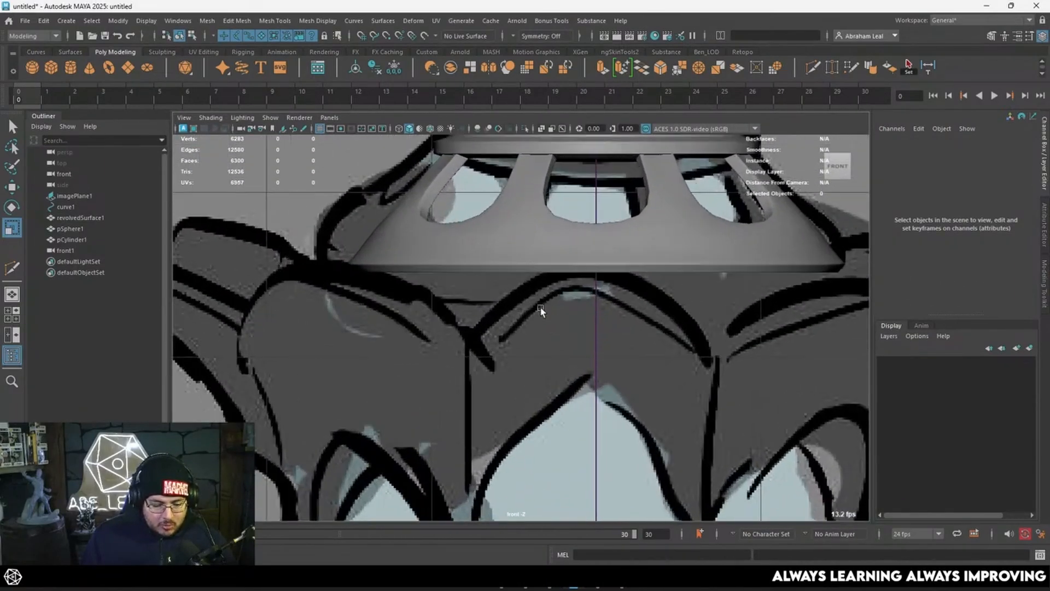
# - Turn off the roof frame's smooth preview and delete the supporting edge loops along its lower rim
pyautogui.click(553, 256)
pyautogui.press('1')
pyautogui.moveTo(601, 329); pyautogui.dragTo(469, 229)
pyautogui.scroll(3, 594, 281)
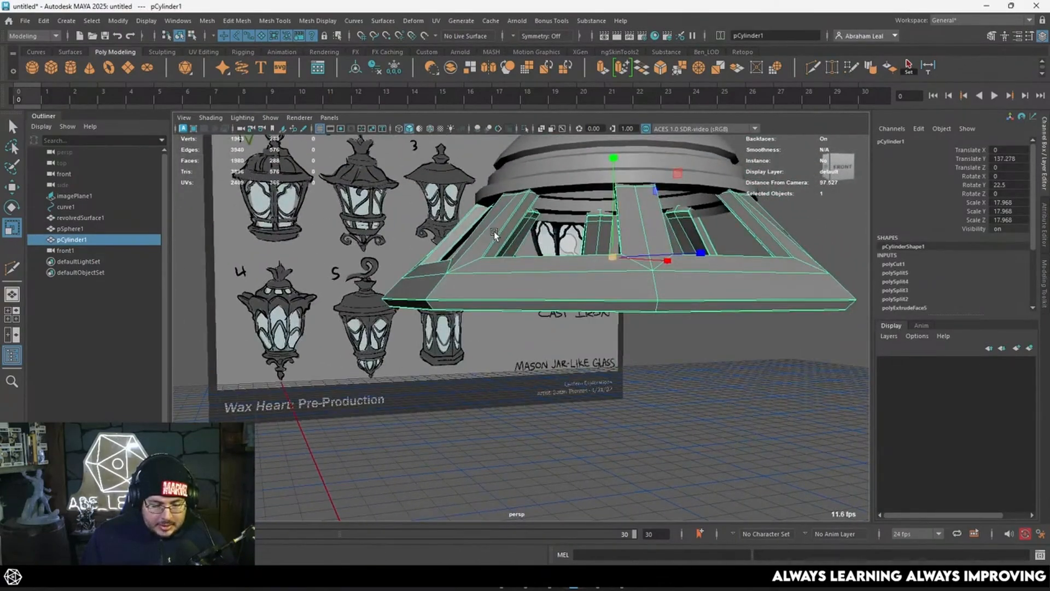
pyautogui.moveTo(421, 276); pyautogui.dragTo(421, 241, button='right')
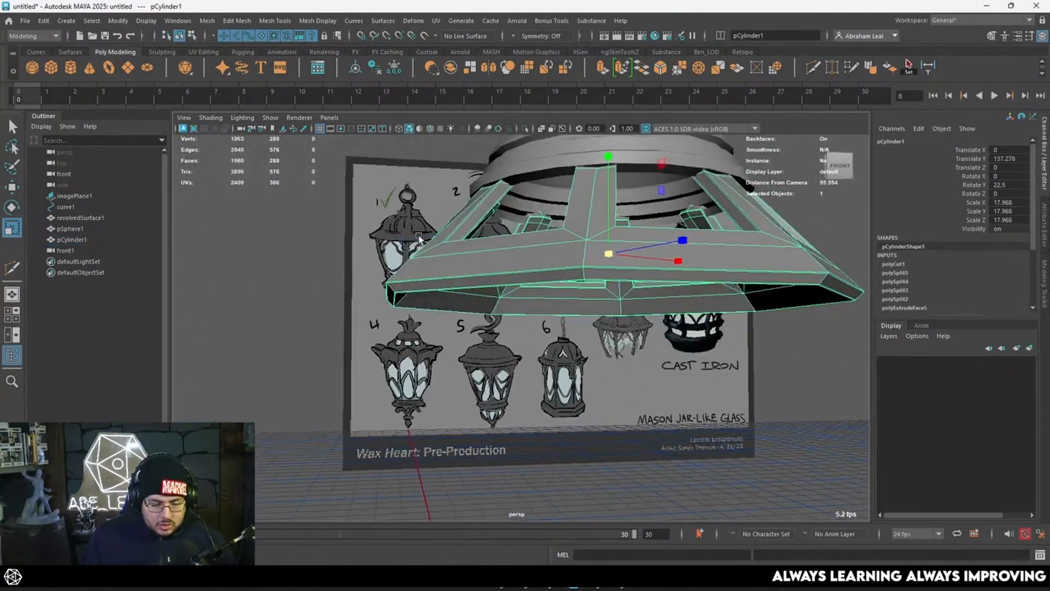
pyautogui.scroll(4, 377, 236)
pyautogui.doubleClick(296, 211)
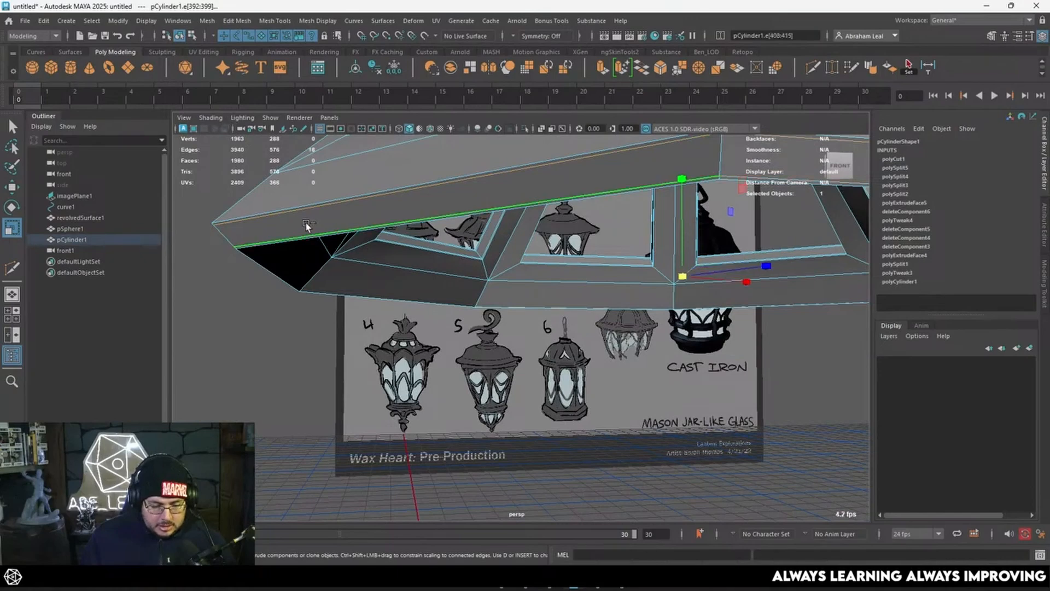
pyautogui.press('Delete')
# - Extrude the ring of faces under the roof frame's lower rim and move it straight down into a vertical band
pyautogui.press('F11')
pyautogui.doubleClick(313, 223)
pyautogui.keyDown('alt'); pyautogui.moveTo(314, 221); pyautogui.dragTo(444, 274); pyautogui.keyUp('alt')
pyautogui.hotkey('ctrl', 'e')
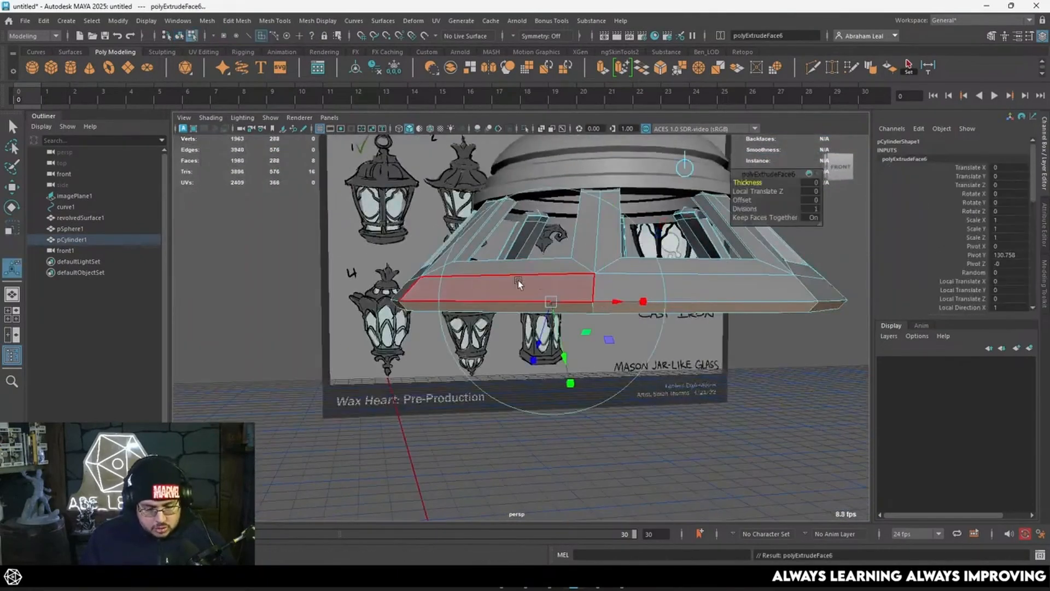
pyautogui.press('w')
pyautogui.moveTo(610, 196); pyautogui.dragTo(632, 365)
# - Scale the inner bottom edge loop of the extruded band slightly inward to thicken its underside
pyautogui.press('r')
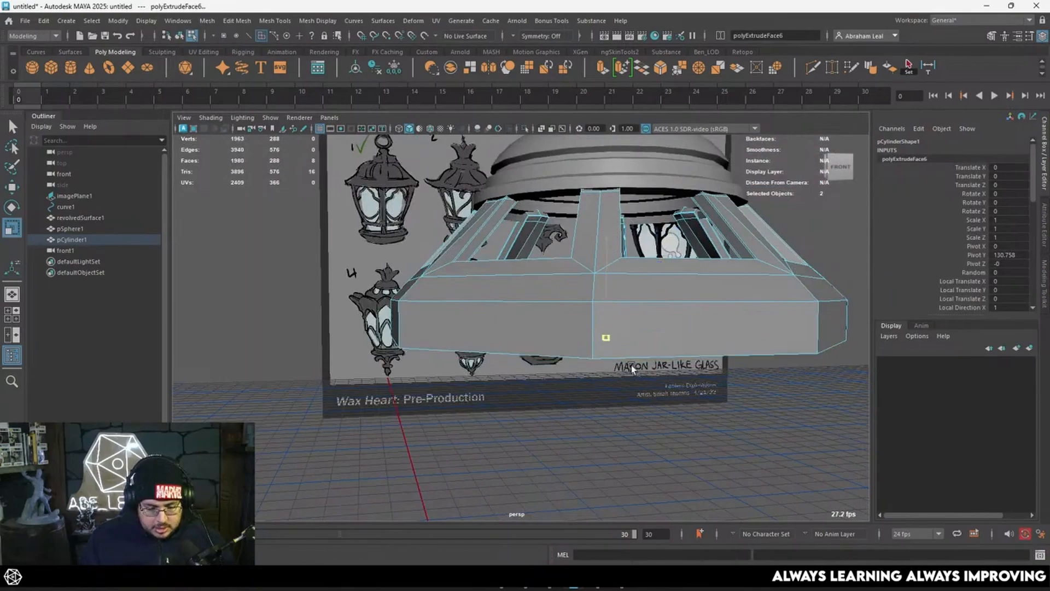
pyautogui.keyDown('alt'); pyautogui.moveTo(477, 319); pyautogui.dragTo(457, 241); pyautogui.keyUp('alt')
pyautogui.press('F10')
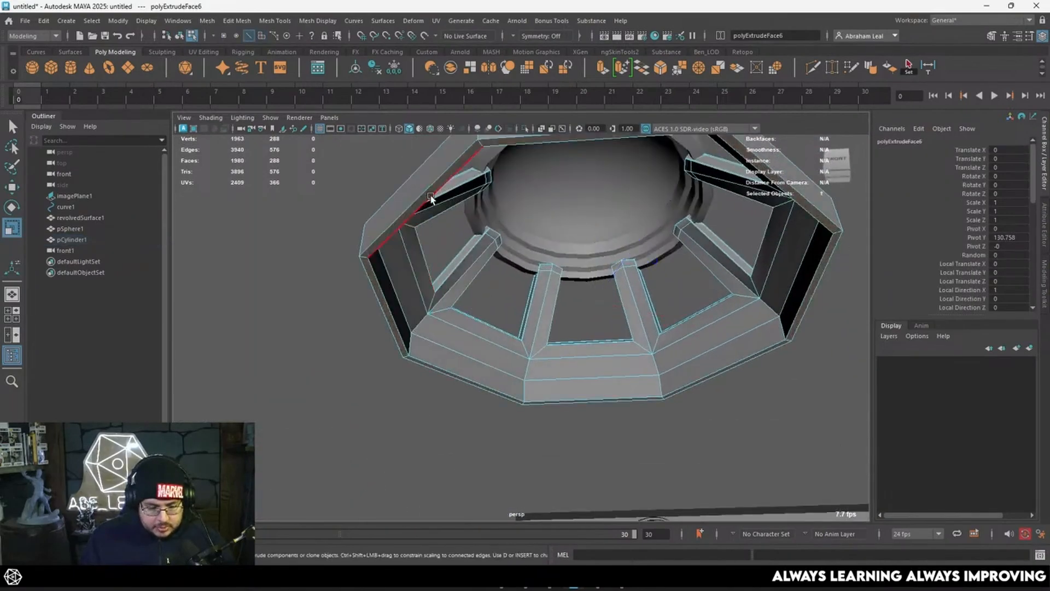
pyautogui.doubleClick(431, 197)
pyautogui.moveTo(594, 301); pyautogui.dragTo(588, 299)
# - Select the full ring of faces under the band and scale it outward horizontally to flare the wall
pyautogui.moveTo(415, 257)
pyautogui.keyDown('alt'); pyautogui.mouseDown()
pyautogui.moveTo(370, 255)
pyautogui.moveTo(420, 259)
pyautogui.mouseUp(); pyautogui.keyUp('alt')
pyautogui.press('F11')
pyautogui.click(420, 259)
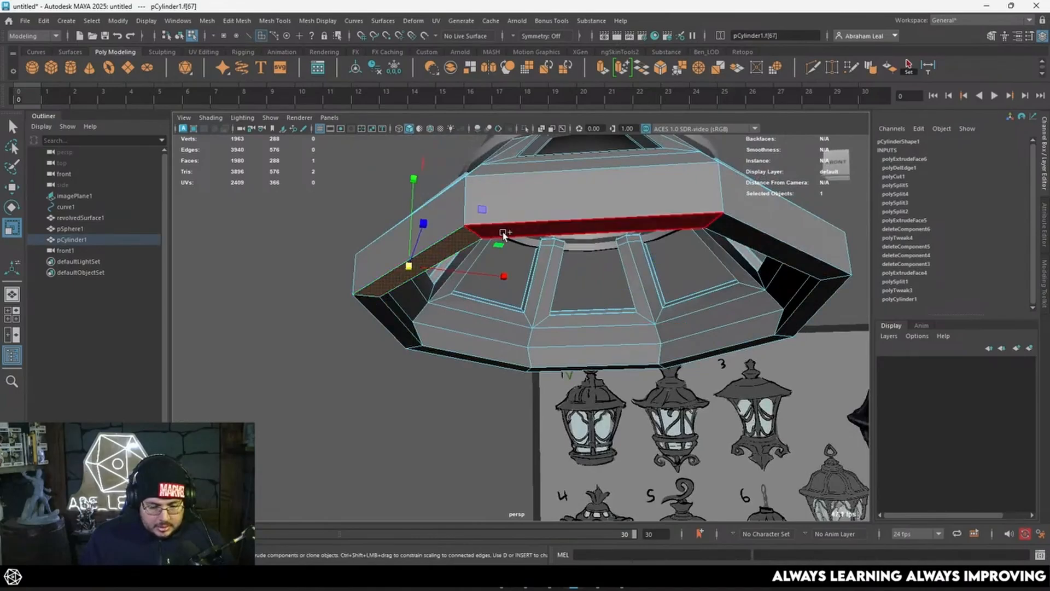
pyautogui.keyDown('shift'); pyautogui.doubleClick(505, 232); pyautogui.keyUp('shift')
pyautogui.keyDown('ctrl'); pyautogui.moveTo(590, 228); pyautogui.dragTo(586, 246); pyautogui.keyUp('ctrl')
# - Raise the band's bottom faces slightly to match the front-view drawing in wireframe
pyautogui.press('space')
pyautogui.press('4')
pyautogui.scroll(-3, 581, 272)
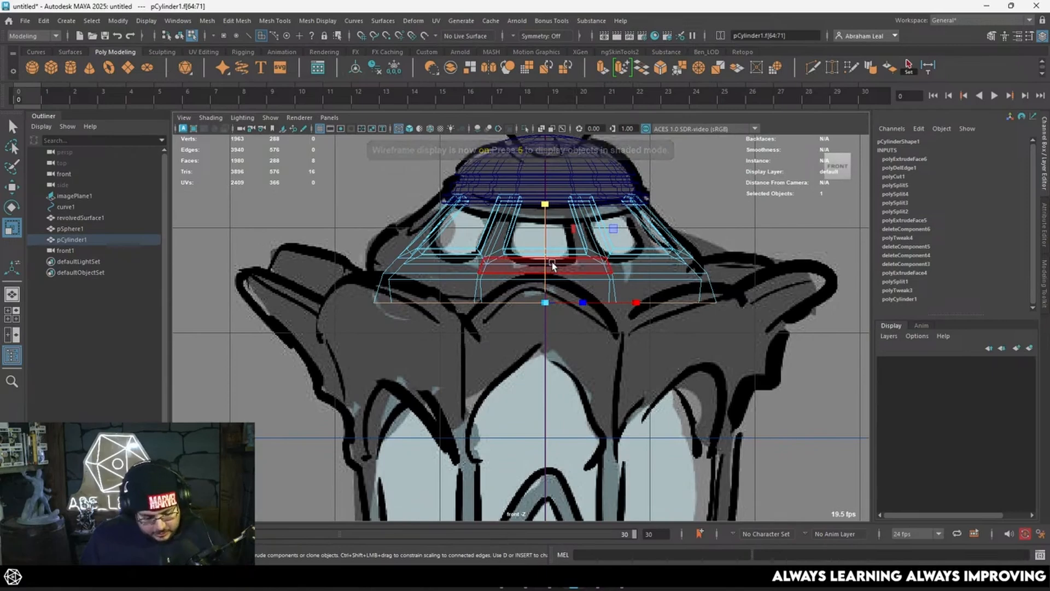
pyautogui.press('w')
pyautogui.moveTo(545, 240); pyautogui.dragTo(544, 242)
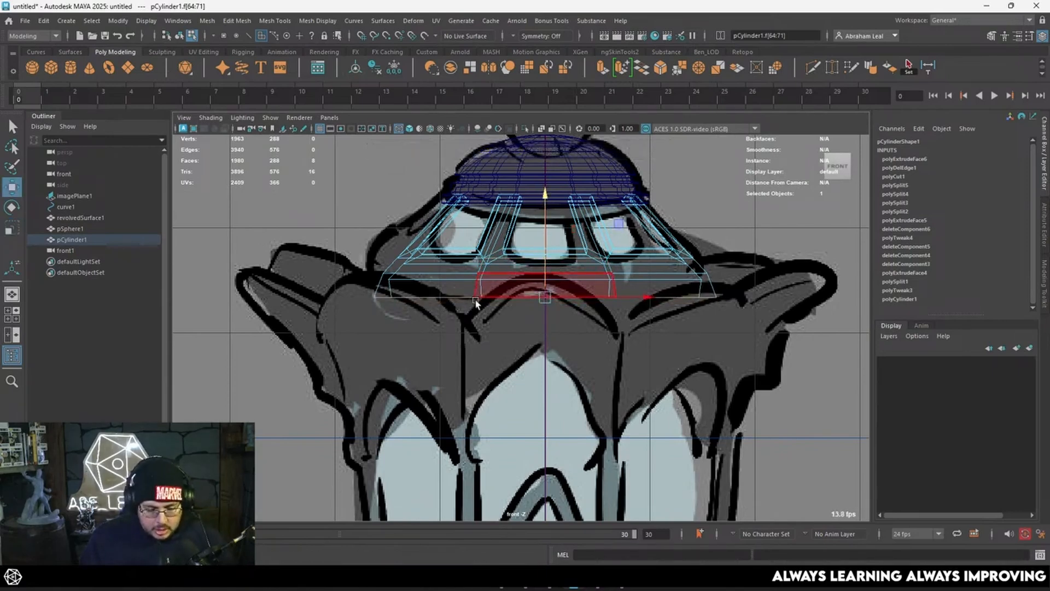
pyautogui.scroll(-1, 460, 307)
pyautogui.keyDown('alt'); pyautogui.moveTo(523, 318); pyautogui.dragTo(477, 277, button='middle'); pyautogui.keyUp('alt')
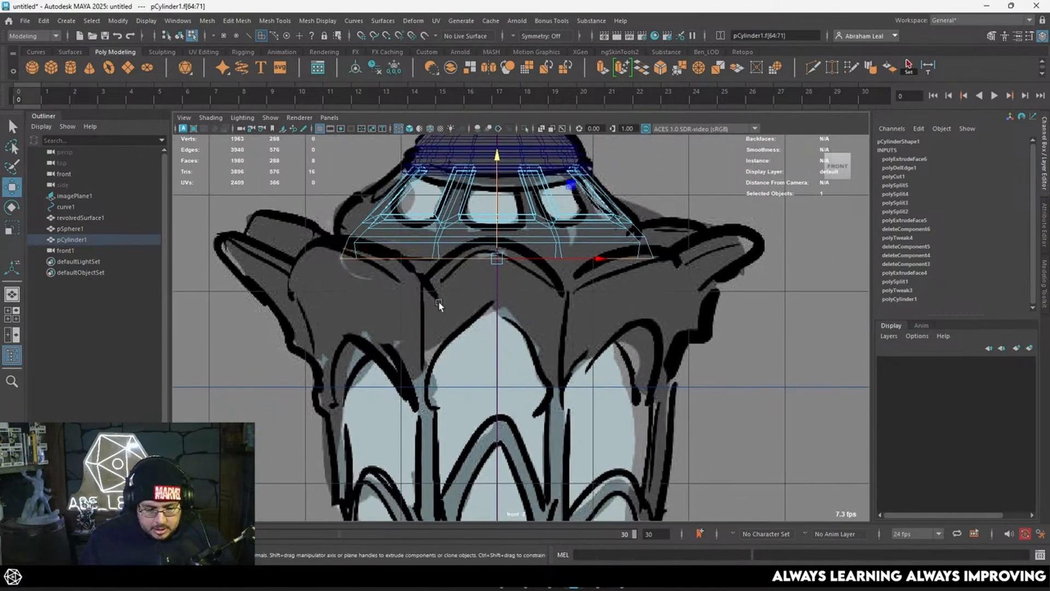
# - Extrude the bottom ring of faces again, move it down and scale it outward to follow the drawn eaves
pyautogui.hotkey('ctrl', 'e')
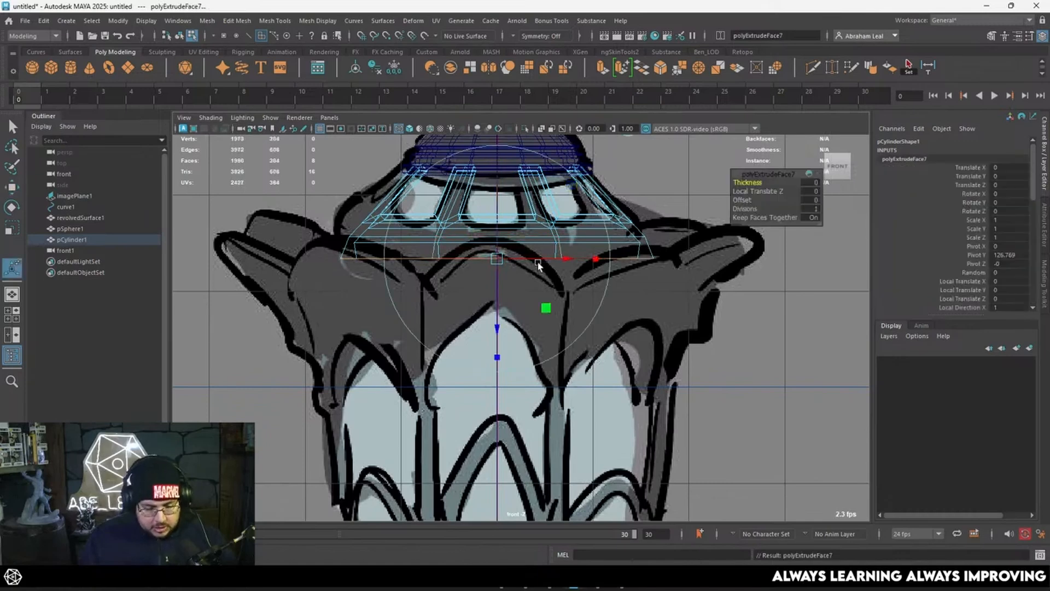
pyautogui.press('r')
pyautogui.press('w')
pyautogui.moveTo(497, 159); pyautogui.dragTo(499, 182)
pyautogui.press('r')
pyautogui.moveTo(497, 281); pyautogui.dragTo(578, 291)
pyautogui.scroll(2, 495, 256)
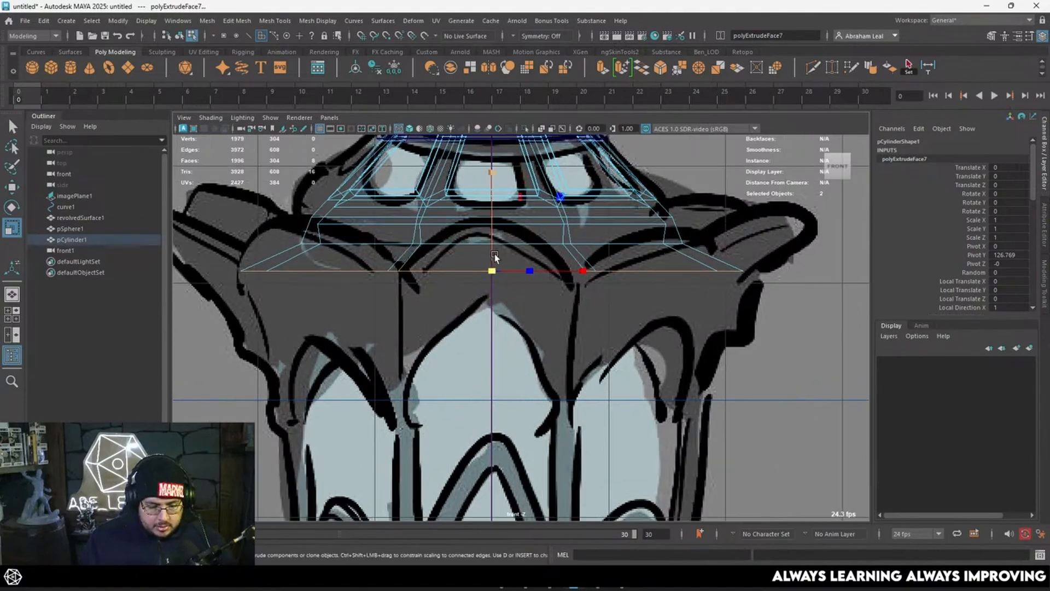
# - In shaded perspective, select the full ring of faces under the flared rim and scale it vertically to level it
pyautogui.press('5')
pyautogui.press('space')
pyautogui.press('space')
pyautogui.moveTo(592, 268)
pyautogui.keyDown('alt'); pyautogui.mouseDown()
pyautogui.moveTo(497, 249)
pyautogui.moveTo(471, 214)
pyautogui.moveTo(434, 252)
pyautogui.mouseUp(); pyautogui.keyUp('alt')
pyautogui.press('F8')
pyautogui.keyDown('alt'); pyautogui.moveTo(402, 327); pyautogui.dragTo(328, 272); pyautogui.keyUp('alt')
pyautogui.click(285, 305)
pyautogui.moveTo(328, 272); pyautogui.dragTo(292, 288, button='right')
pyautogui.click(291, 285)
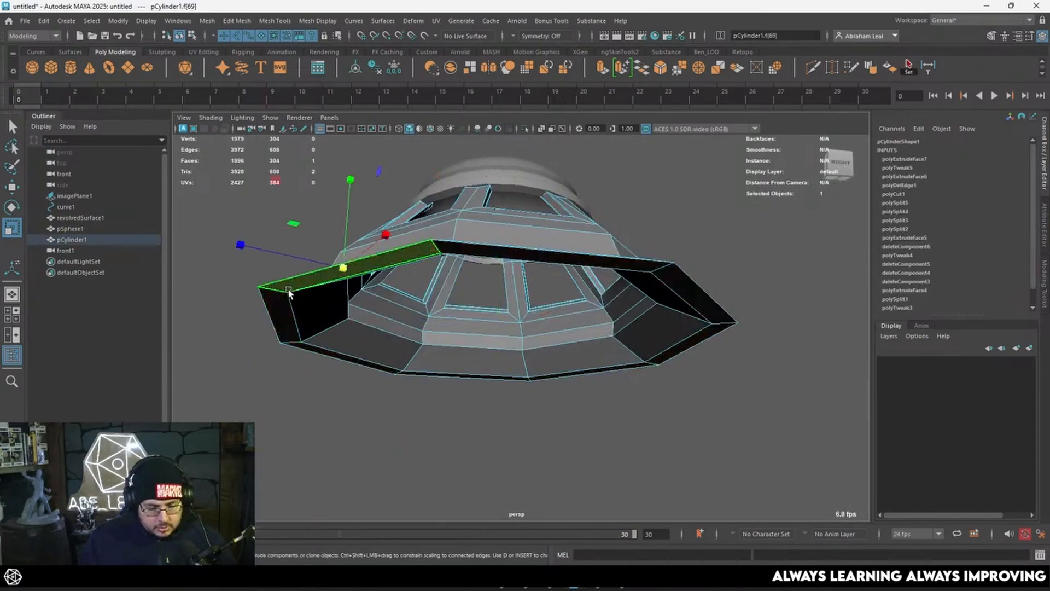
pyautogui.keyDown('shift'); pyautogui.doubleClick(282, 302); pyautogui.keyUp('shift')
pyautogui.moveTo(497, 242); pyautogui.dragTo(497, 293)
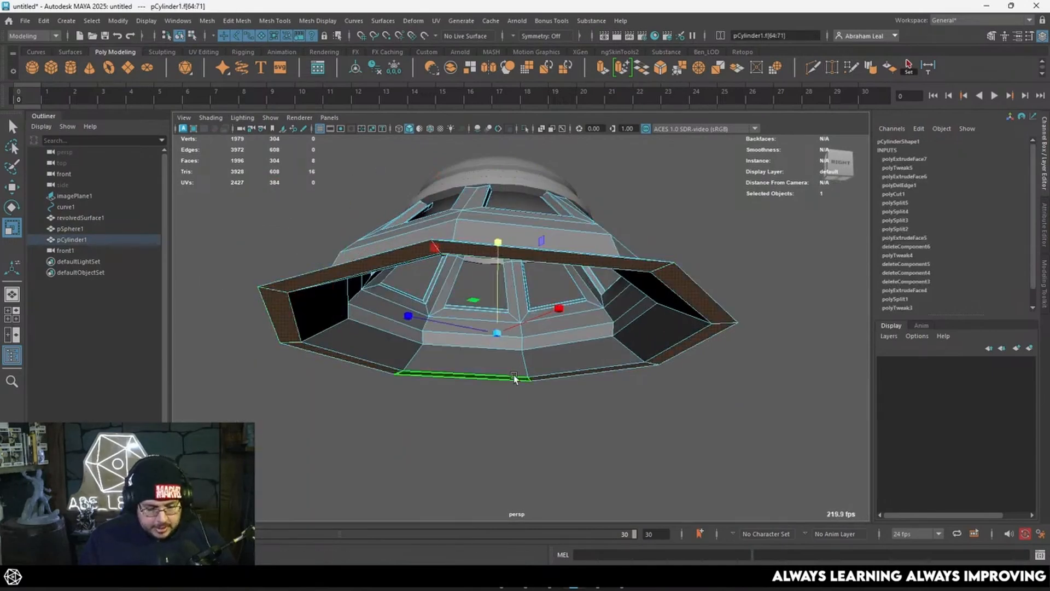
# - Leave face editing and inspect the flared roof's shape from below and above in perspective
pyautogui.keyDown('alt'); pyautogui.moveTo(514, 375); pyautogui.dragTo(525, 410); pyautogui.keyUp('alt')
pyautogui.moveTo(604, 265); pyautogui.dragTo(629, 248, button='right')
pyautogui.click(667, 241)
pyautogui.keyDown('alt'); pyautogui.moveTo(656, 249); pyautogui.dragTo(558, 284, button='right'); pyautogui.keyUp('alt')
pyautogui.keyDown('alt'); pyautogui.moveTo(558, 284); pyautogui.dragTo(454, 192); pyautogui.keyUp('alt')
pyautogui.keyDown('alt'); pyautogui.moveTo(624, 204); pyautogui.dragTo(685, 290); pyautogui.keyUp('alt')
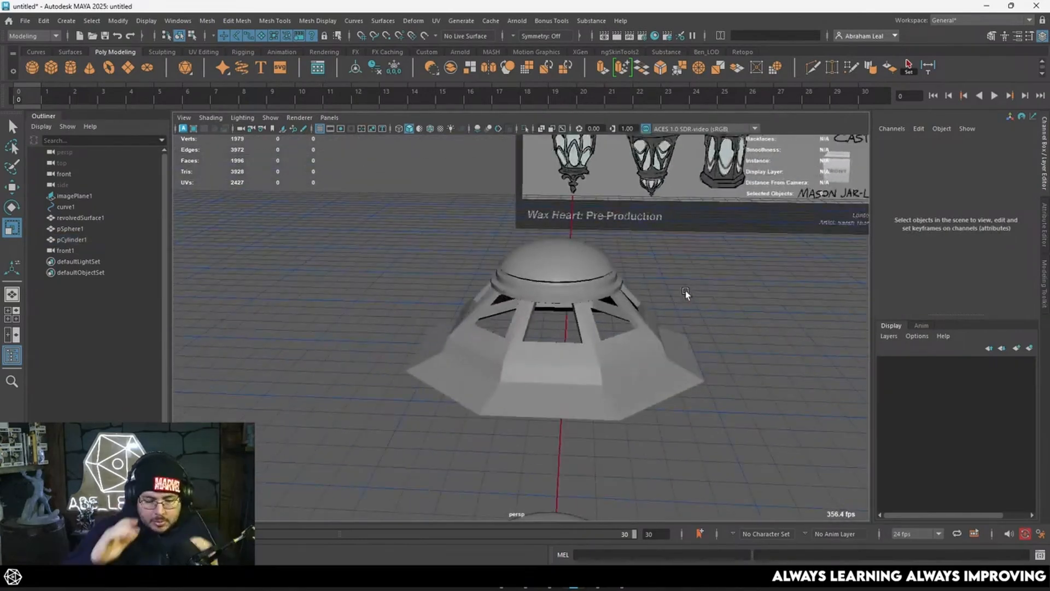
# - Delete the two innermost rings of outer faces around the top of the cap's dome
pyautogui.keyDown('alt'); pyautogui.moveTo(642, 343); pyautogui.dragTo(580, 339); pyautogui.keyUp('alt')
pyautogui.click(550, 256)
pyautogui.rightClick(566, 326)
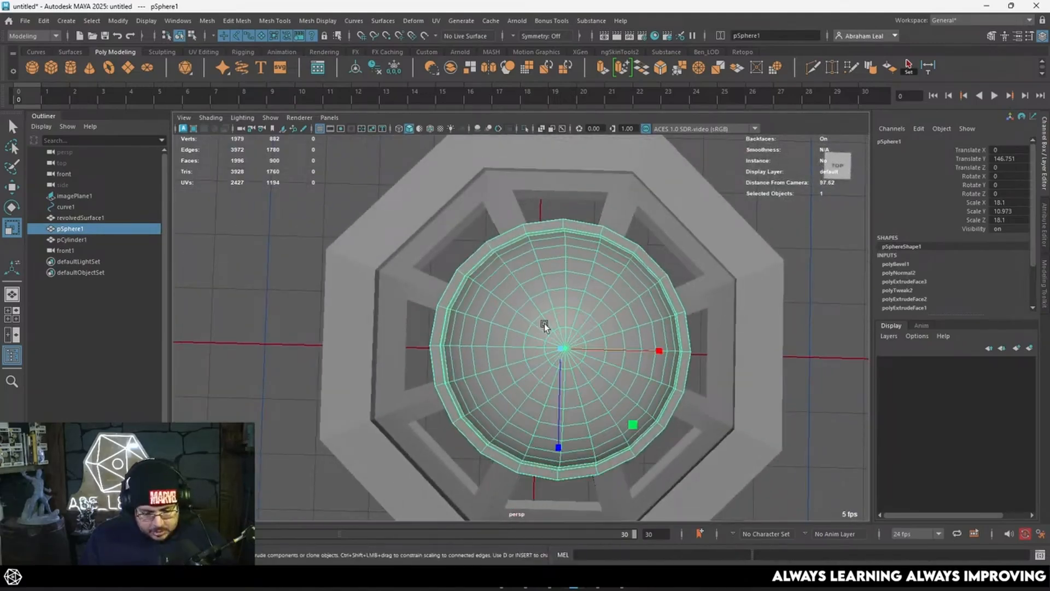
pyautogui.moveTo(544, 323); pyautogui.dragTo(550, 314, button='right')
pyautogui.click(550, 315)
pyautogui.press('q')
pyautogui.keyDown('shift'); pyautogui.doubleClick(543, 323); pyautogui.keyUp('shift')
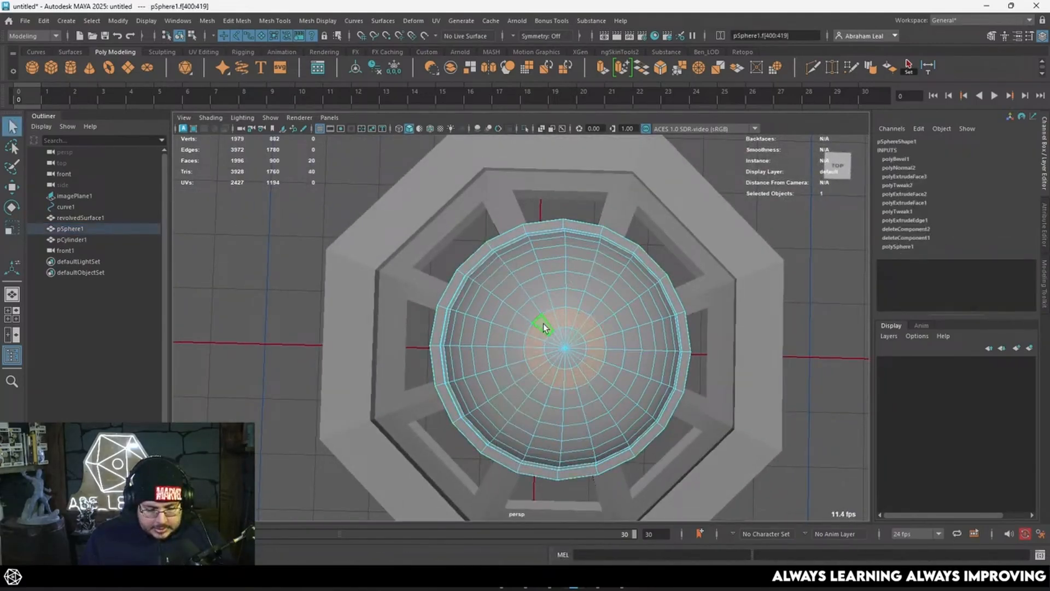
pyautogui.press('Delete')
pyautogui.doubleClick(560, 344)
pyautogui.press('Delete')
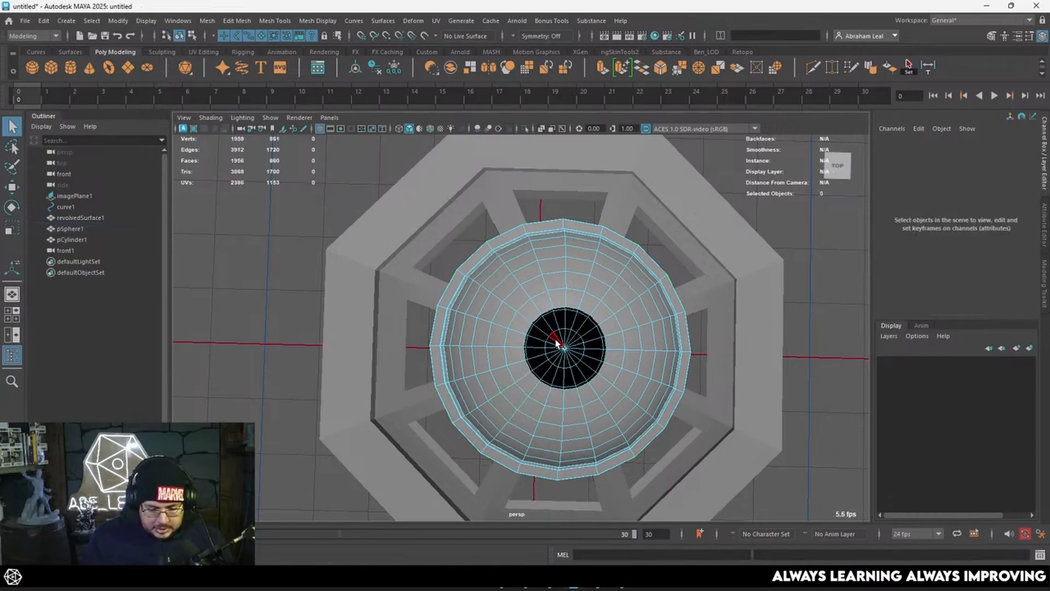
# - Delete the remaining inner-shell faces around the dome's top center to open the hole all the way through
pyautogui.click(541, 342)
pyautogui.press('Delete')
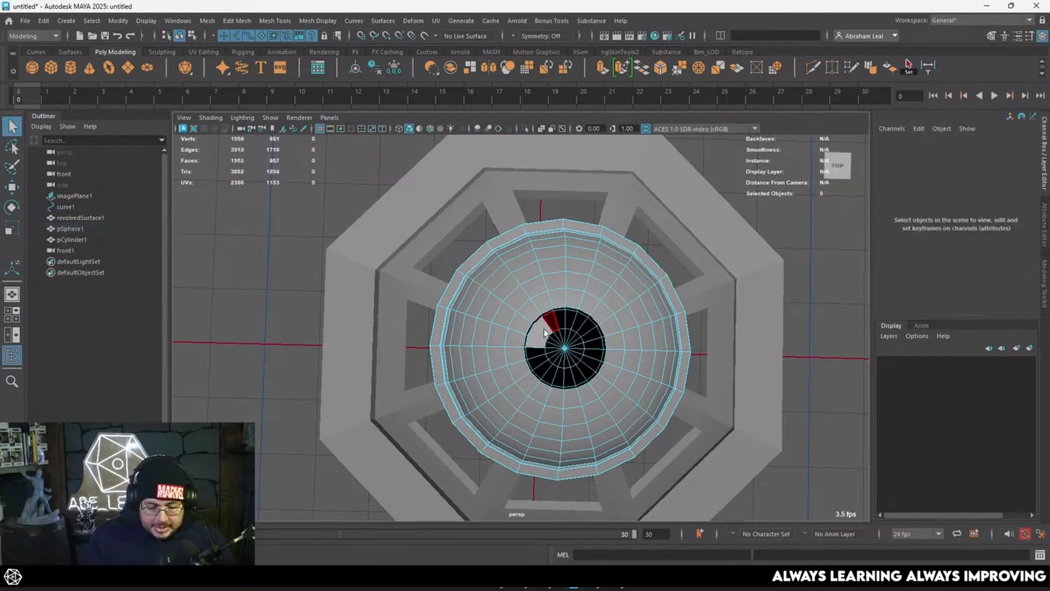
pyautogui.click(554, 323)
pyautogui.keyDown('shift'); pyautogui.doubleClick(565, 323); pyautogui.keyUp('shift')
pyautogui.press('Delete')
pyautogui.doubleClick(556, 343)
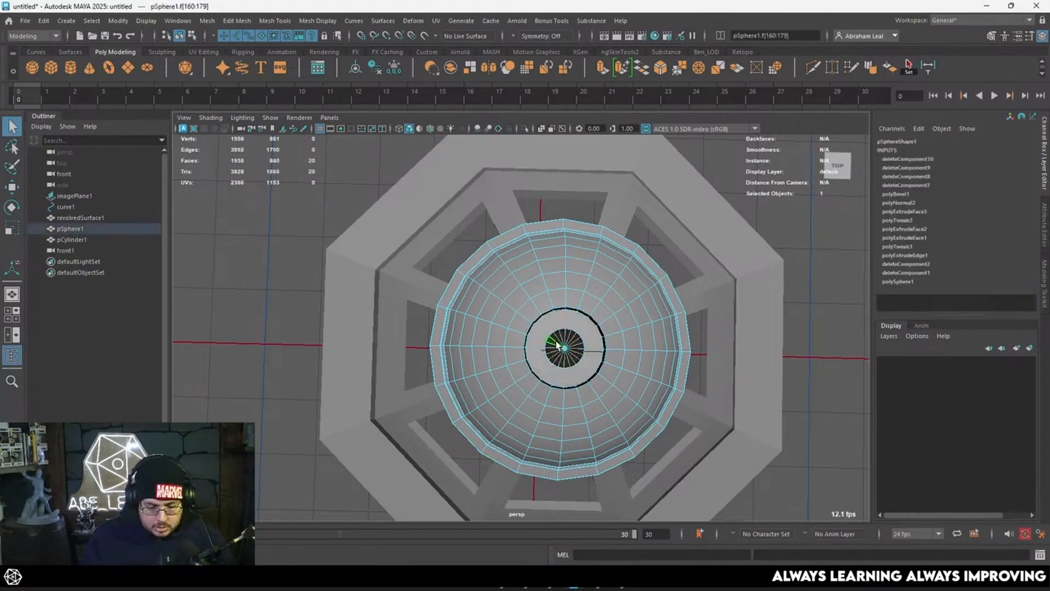
pyautogui.press('Delete')
# - Bridge the outer and inner border edge loops of the dome's top hole to close the gap between the shells
pyautogui.keyDown('alt'); pyautogui.moveTo(557, 344); pyautogui.dragTo(602, 309); pyautogui.keyUp('alt')
pyautogui.scroll(5, 586, 284)
pyautogui.keyDown('alt'); pyautogui.moveTo(586, 283); pyautogui.dragTo(581, 465, button='middle'); pyautogui.keyUp('alt')
pyautogui.moveTo(515, 247); pyautogui.dragTo(517, 206, button='right')
pyautogui.doubleClick(516, 214)
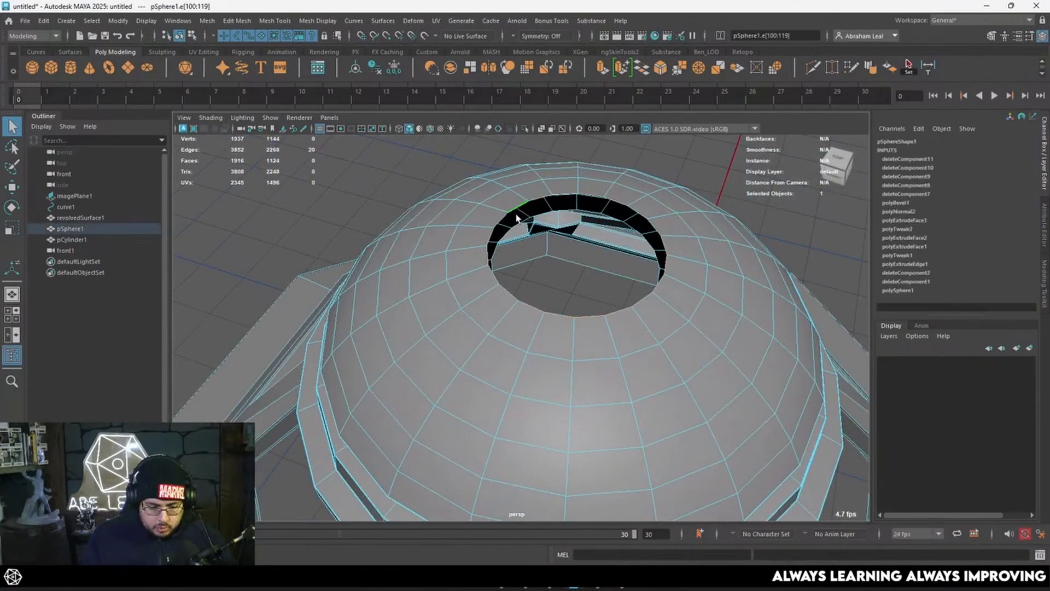
pyautogui.click(644, 68)
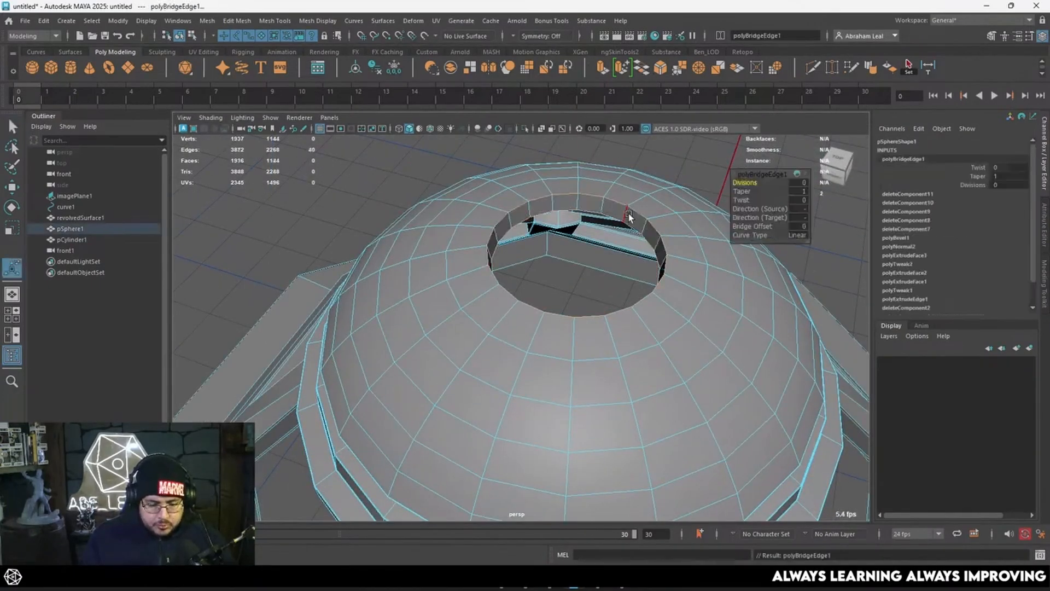
pyautogui.moveTo(628, 213); pyautogui.dragTo(678, 160, button='right')
pyautogui.click(678, 161)
pyautogui.scroll(-6, 593, 247)
pyautogui.scroll(8, 593, 248)
# - Bevel the two edge loops around the rim of the dome's top hole with fraction 0.22 and 2 segments
pyautogui.click(565, 160)
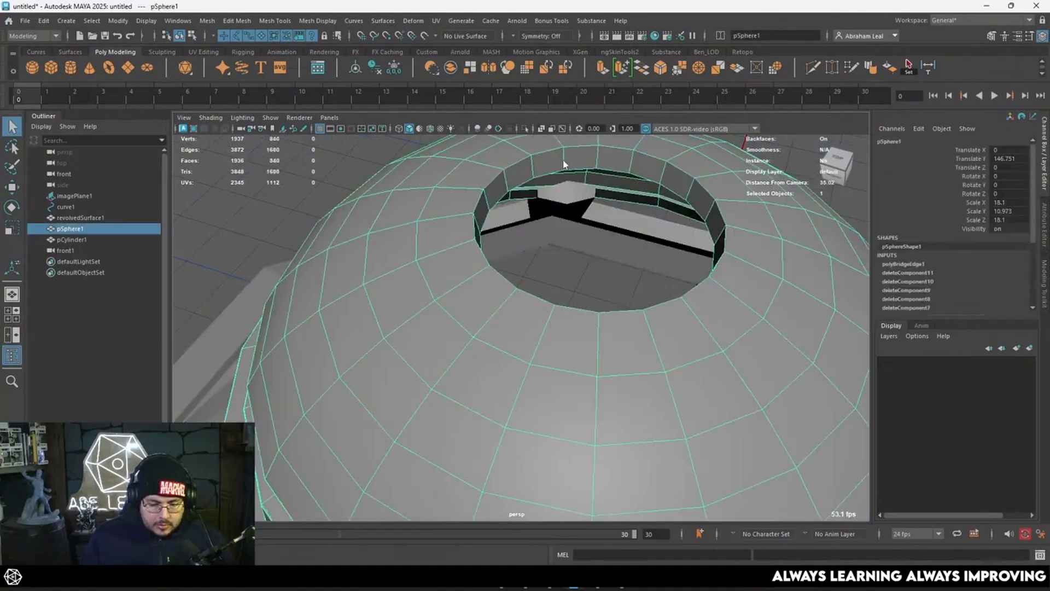
pyautogui.moveTo(564, 159); pyautogui.dragTo(567, 127, button='right')
pyautogui.doubleClick(576, 147)
pyautogui.keyDown('shift'); pyautogui.doubleClick(578, 166); pyautogui.keyUp('shift')
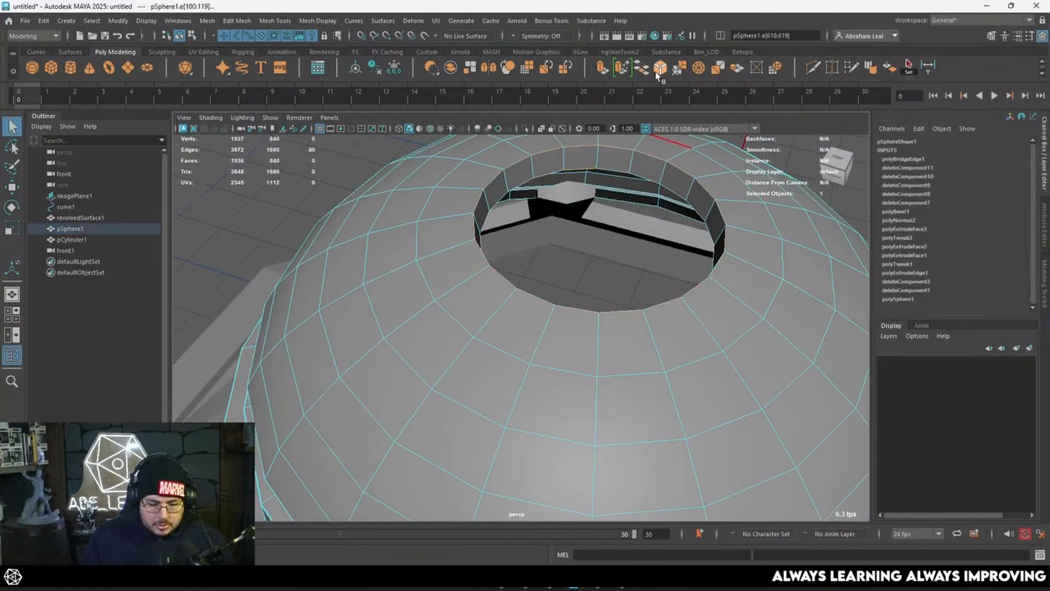
pyautogui.click(661, 68)
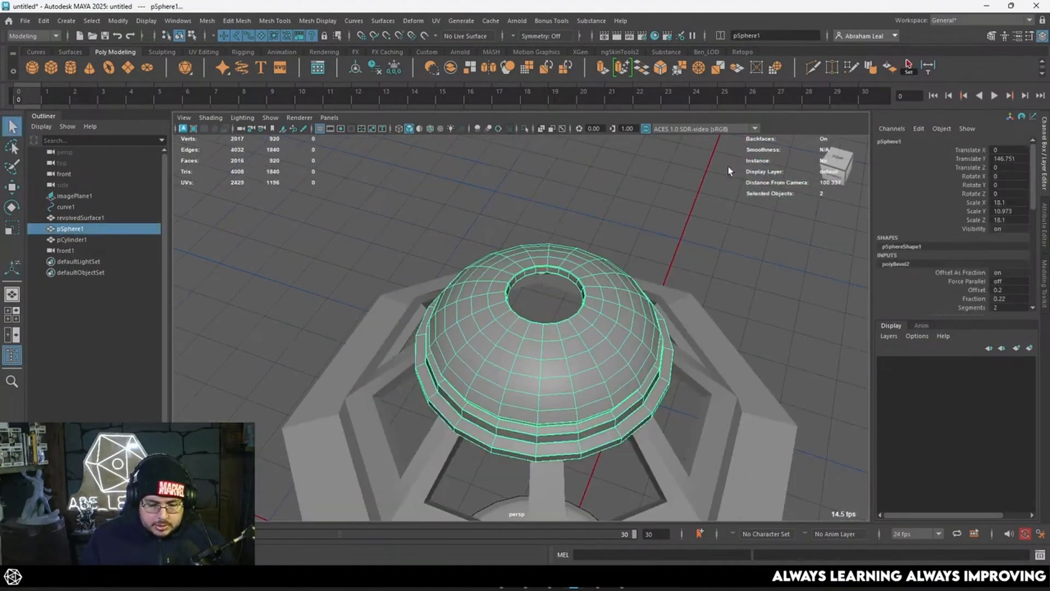
pyautogui.click(644, 255)
pyautogui.keyDown('alt'); pyautogui.moveTo(645, 255); pyautogui.dragTo(566, 244); pyautogui.keyUp('alt')
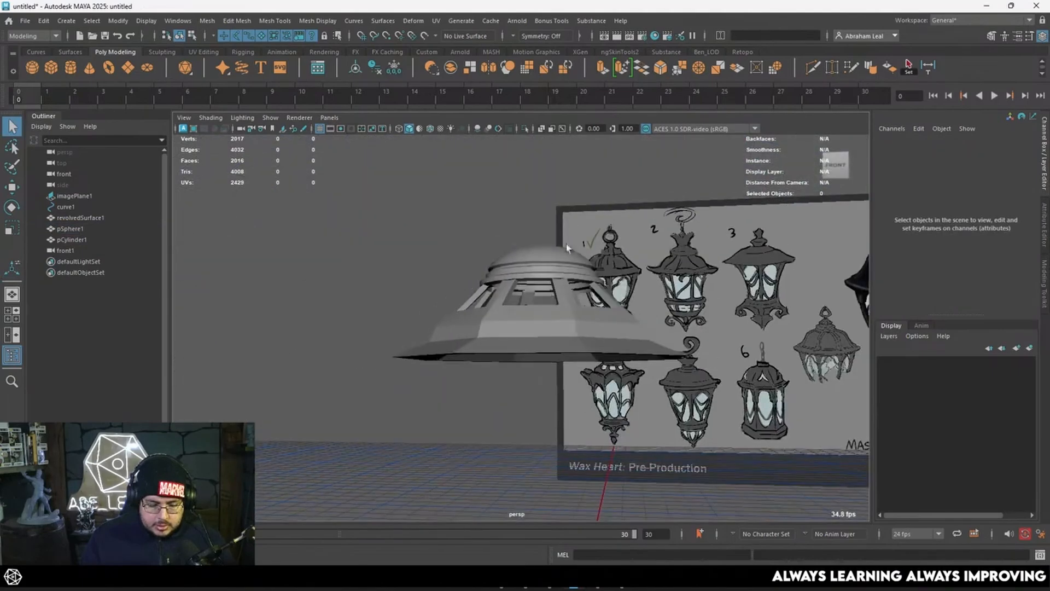
# - Switch to the browser, search Google Images for "lightbulb cable" and view the extension cable and black braided pendant cable pictures
pyautogui.click(547, 587)
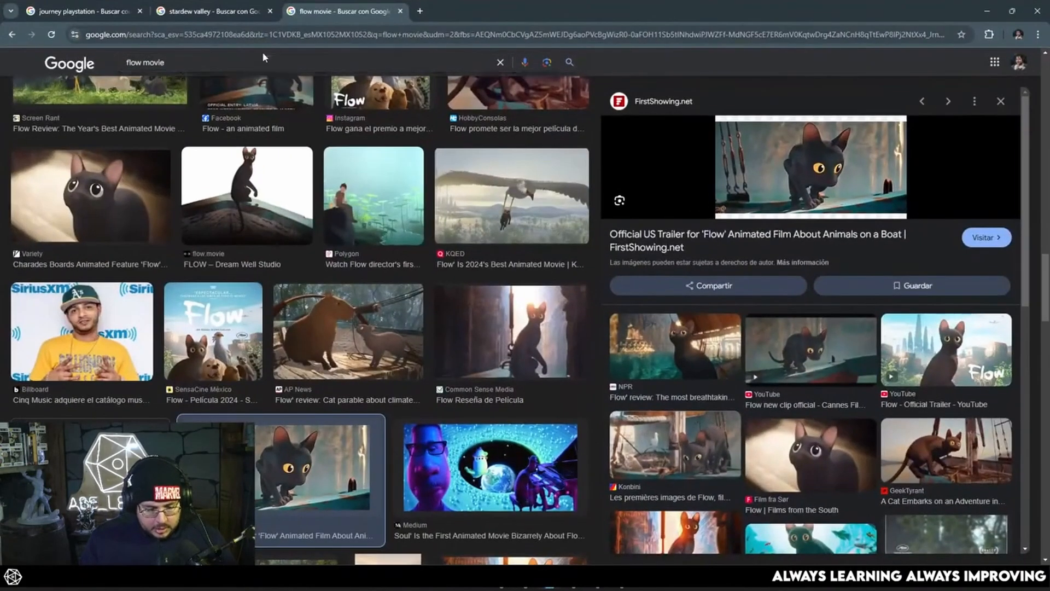
pyautogui.moveTo(218, 63); pyautogui.dragTo(95, 61)
pyautogui.write('lightb')
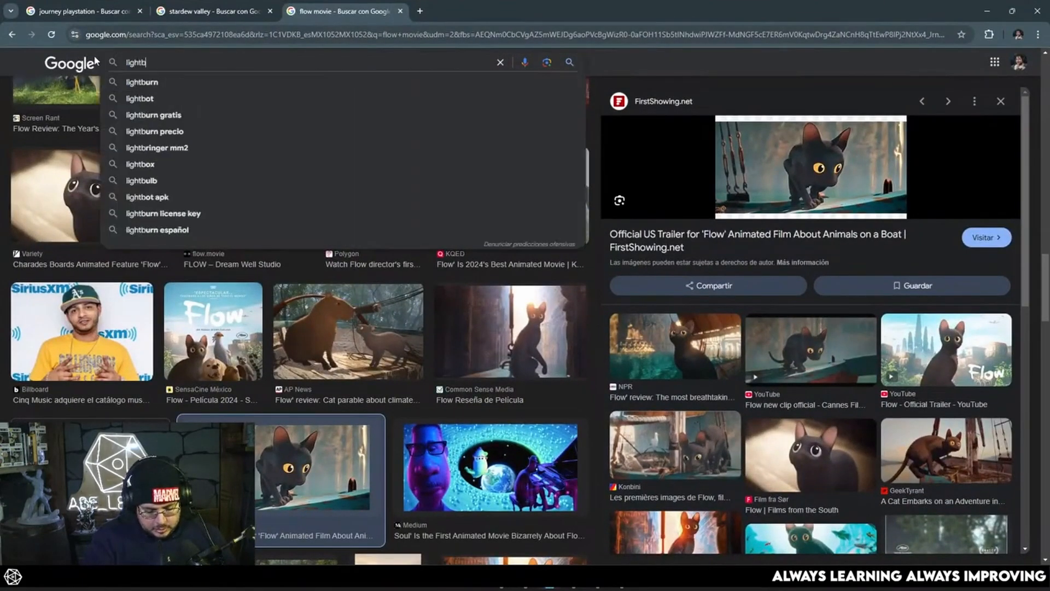
pyautogui.write('ulb cable')
pyautogui.press('Return')
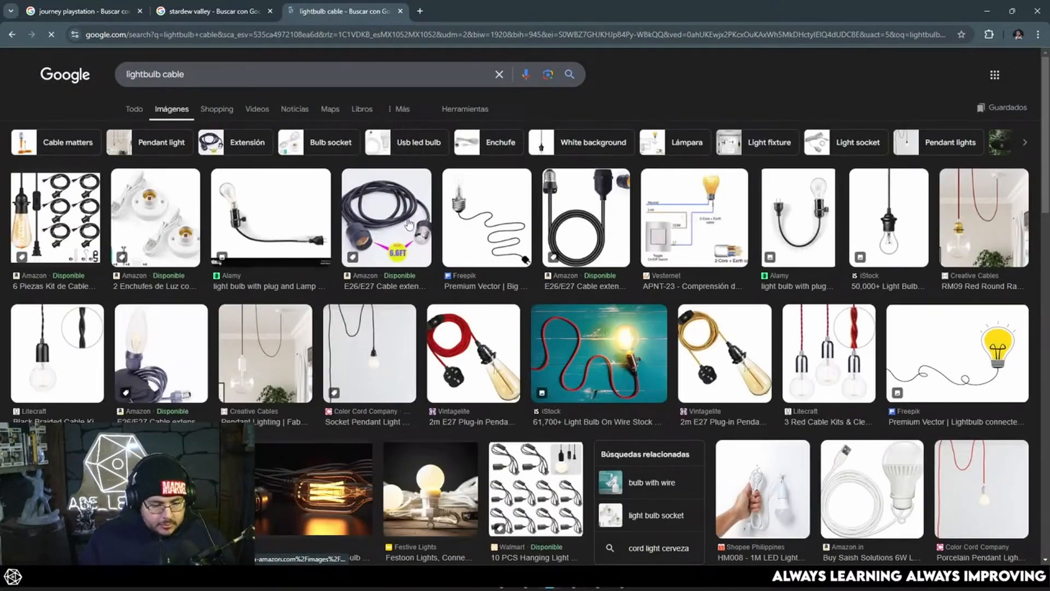
pyautogui.click(413, 230)
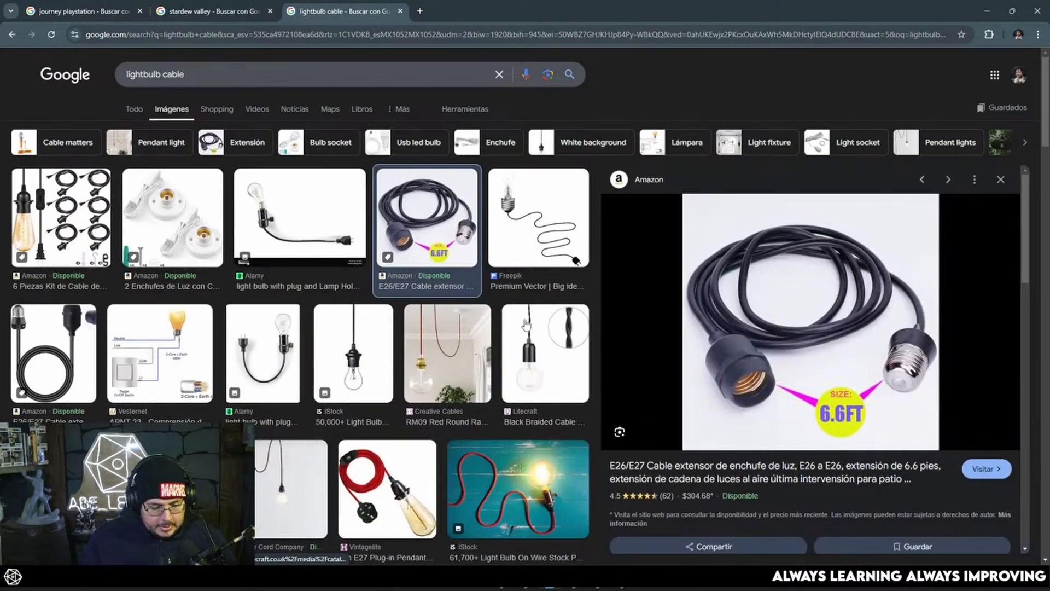
pyautogui.click(533, 350)
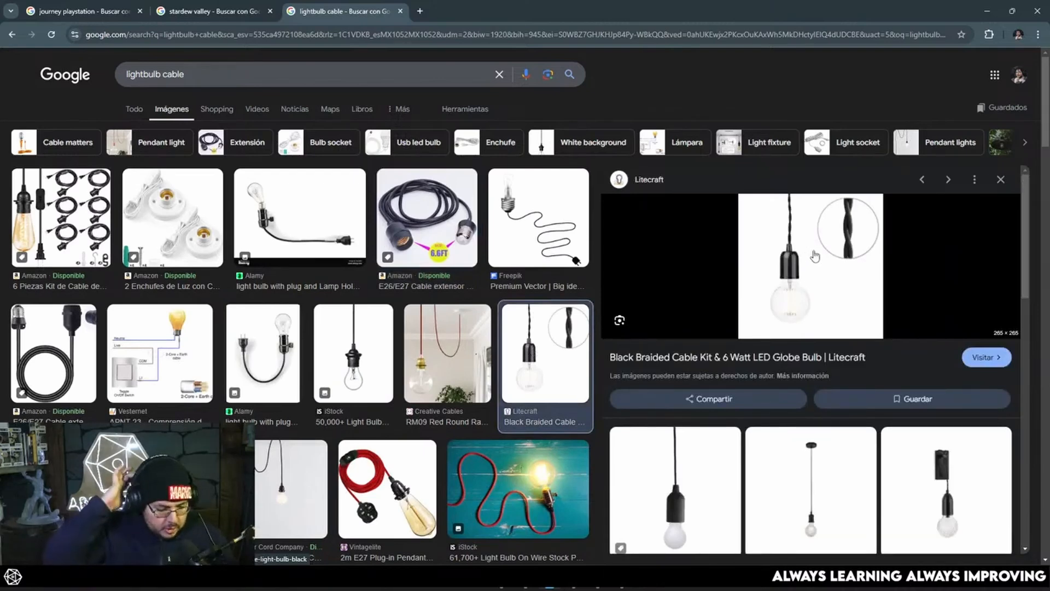
pyautogui.scroll(-2, 439, 354)
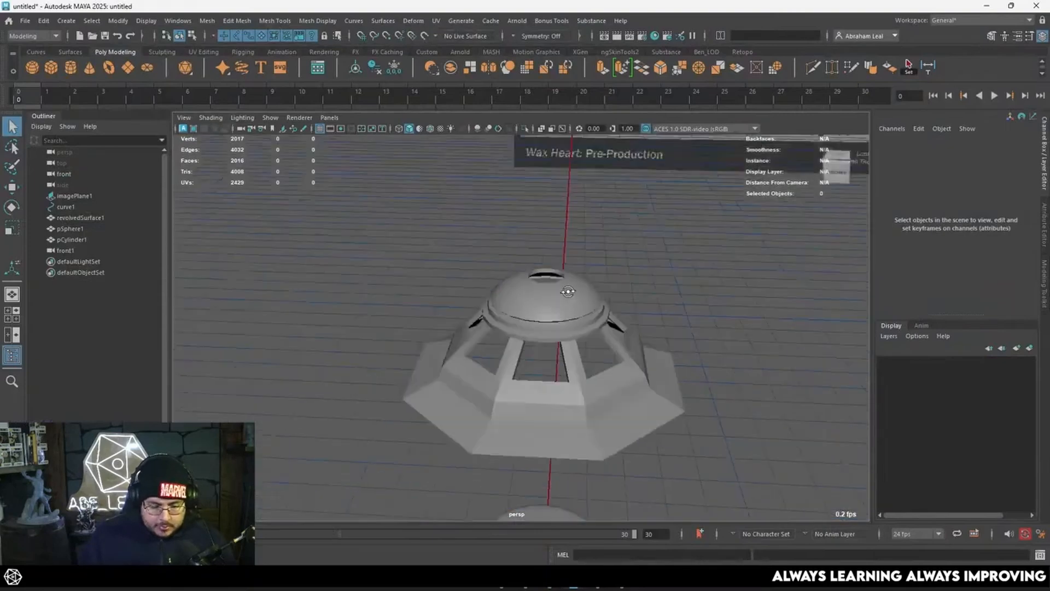
# - Back in Maya, select the dome and inspect its top hole from above and from inside the roof
pyautogui.keyDown('alt'); pyautogui.moveTo(568, 292); pyautogui.dragTo(561, 329); pyautogui.keyUp('alt')
pyautogui.click(574, 301)
pyautogui.scroll(4, 578, 300)
pyautogui.keyDown('alt'); pyautogui.moveTo(550, 180); pyautogui.dragTo(558, 208); pyautogui.keyUp('alt')
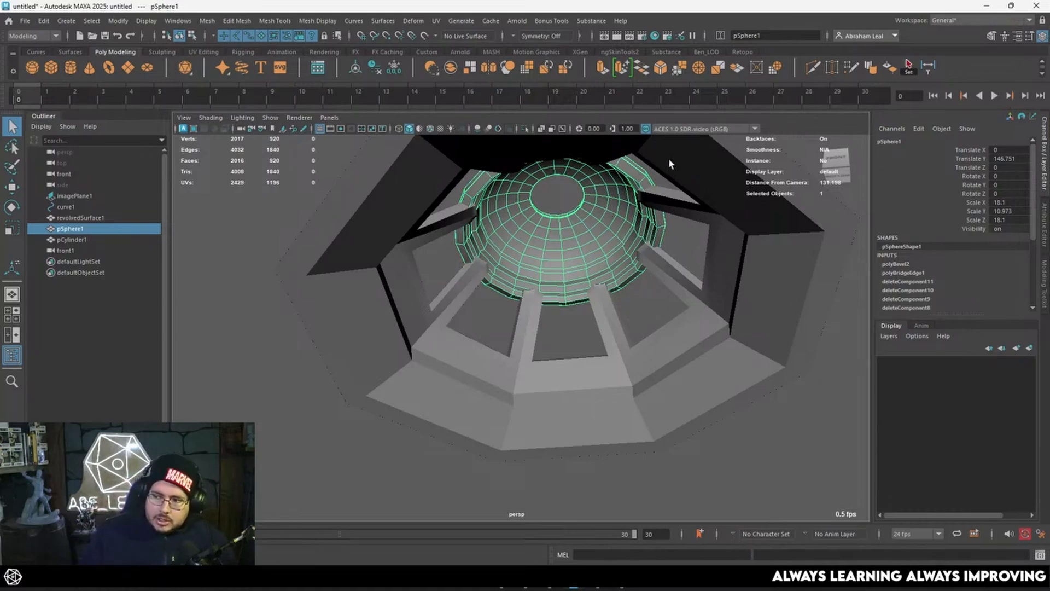
# - Switch to the browser, open abeleal3d.com and look through the course list, including the Maya and Substance Painter courses
pyautogui.click(552, 577)
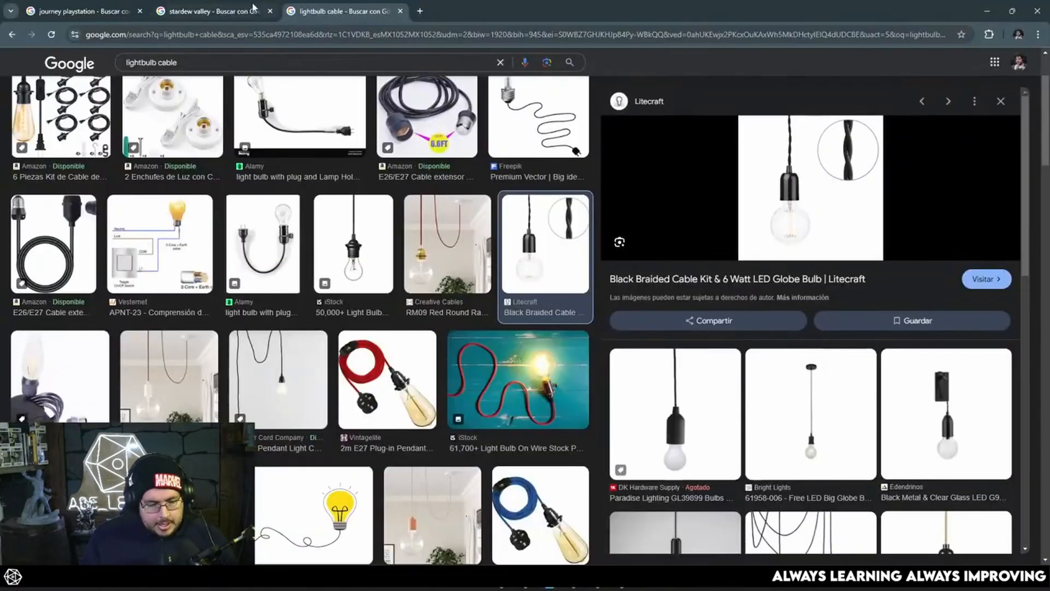
pyautogui.click(289, 29)
pyautogui.write('abeleal3d.com')
pyautogui.press('Return')
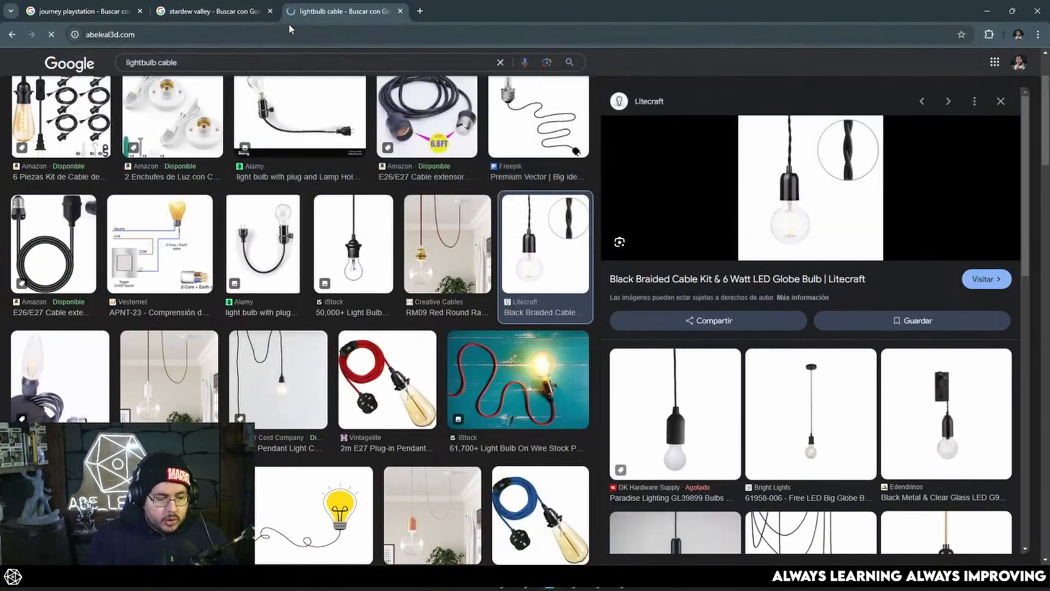
pyautogui.scroll(-2, 526, 197)
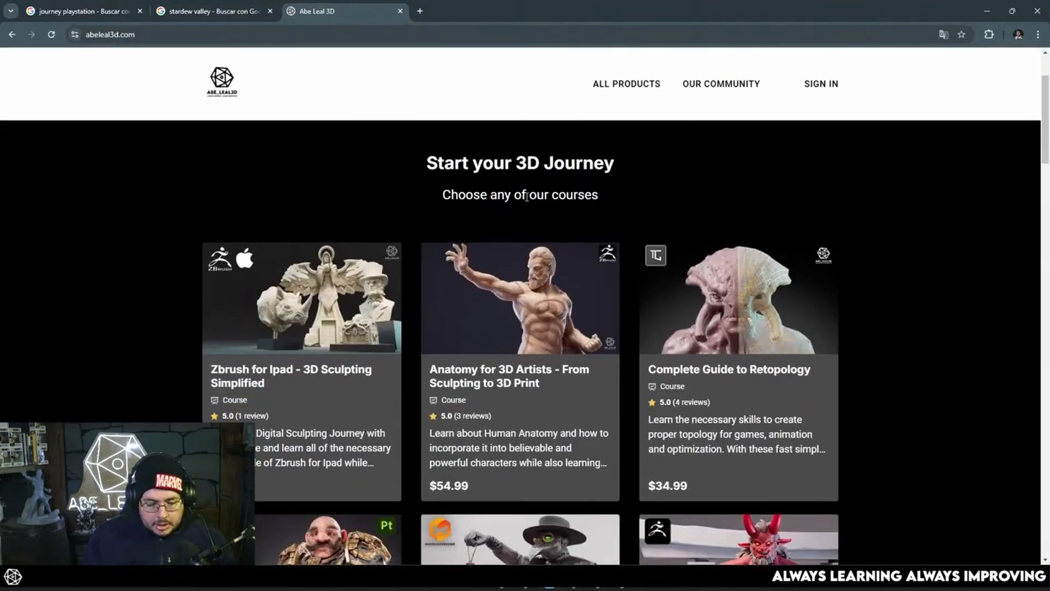
pyautogui.scroll(-7, 500, 193)
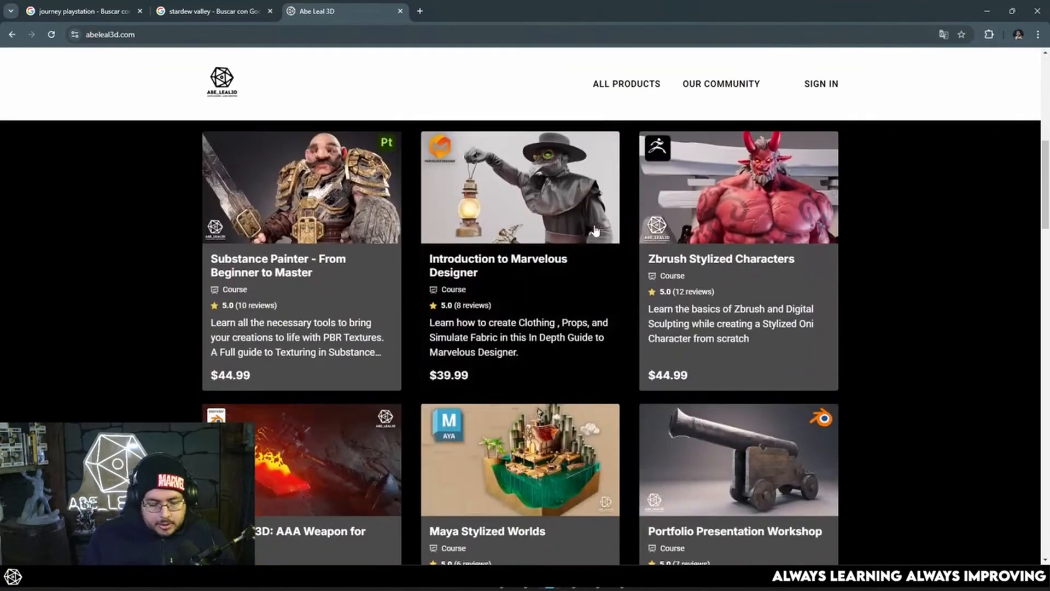
pyautogui.scroll(-1, 692, 426)
pyautogui.scroll(3, 763, 394)
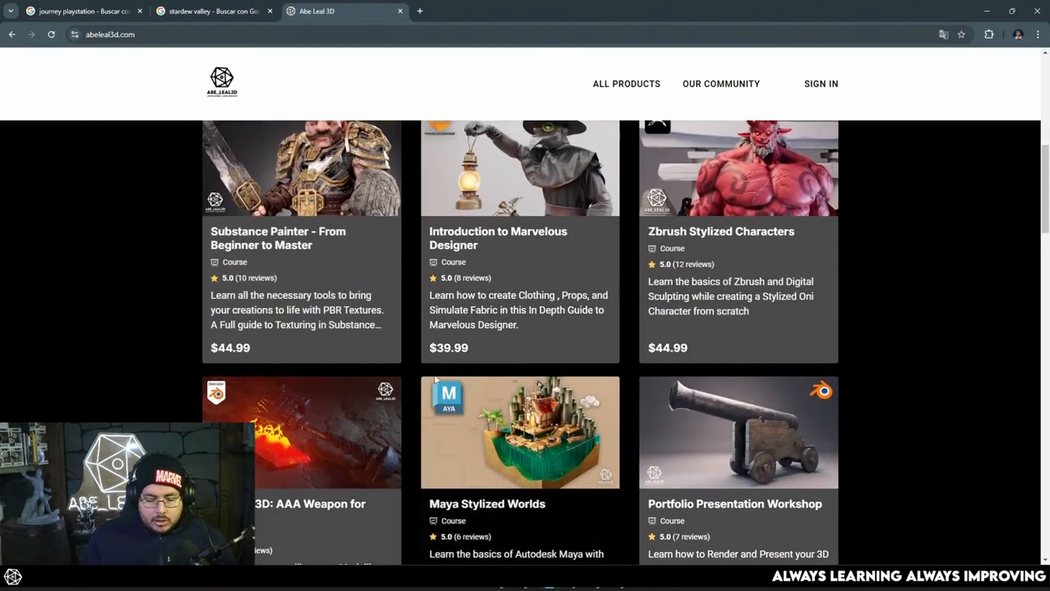
pyautogui.scroll(-3, 763, 394)
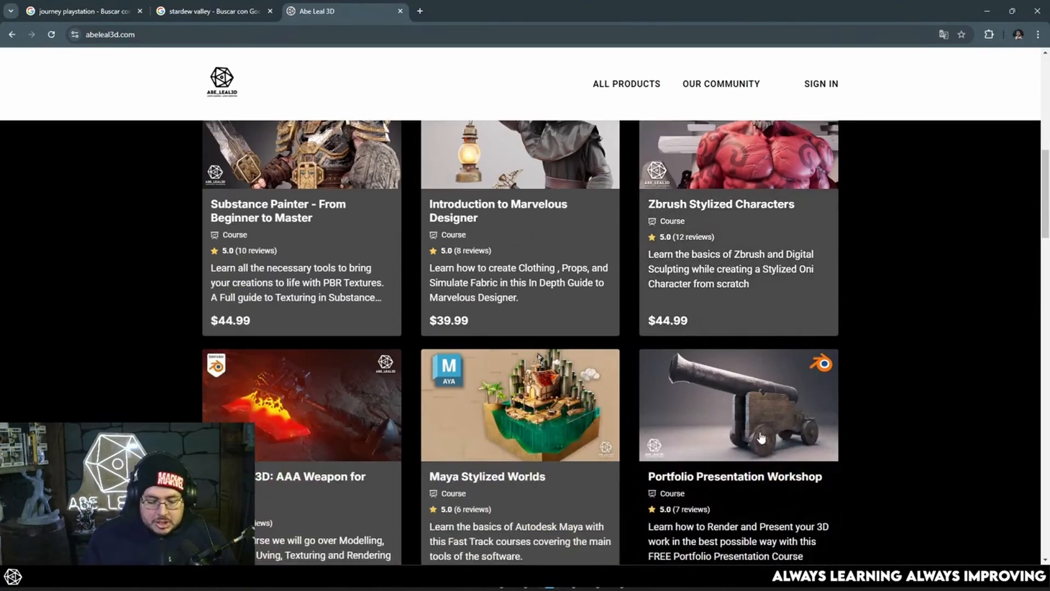
pyautogui.scroll(4, 760, 437)
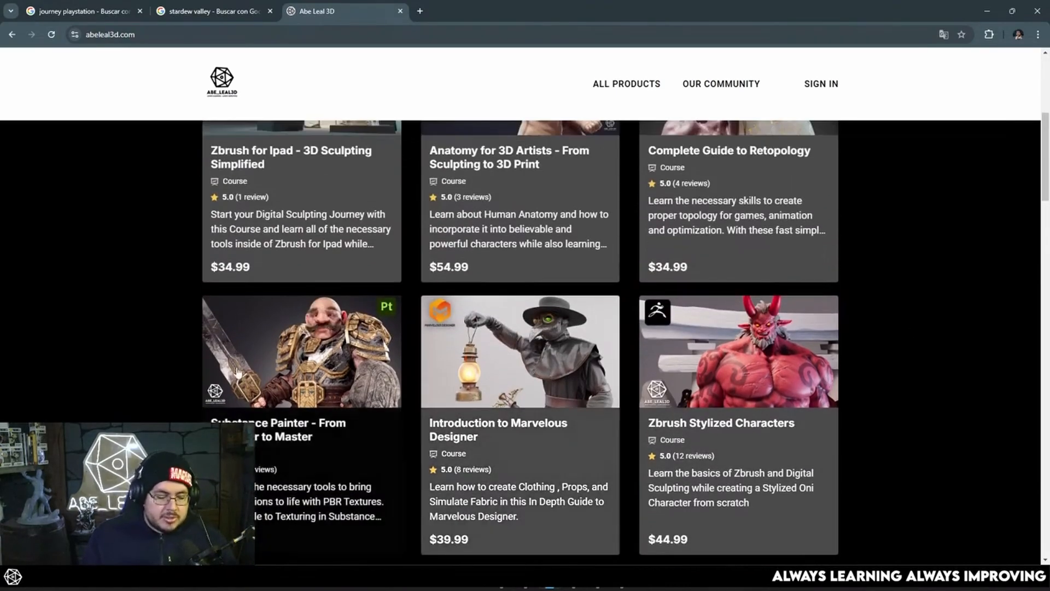
pyautogui.scroll(3, 237, 372)
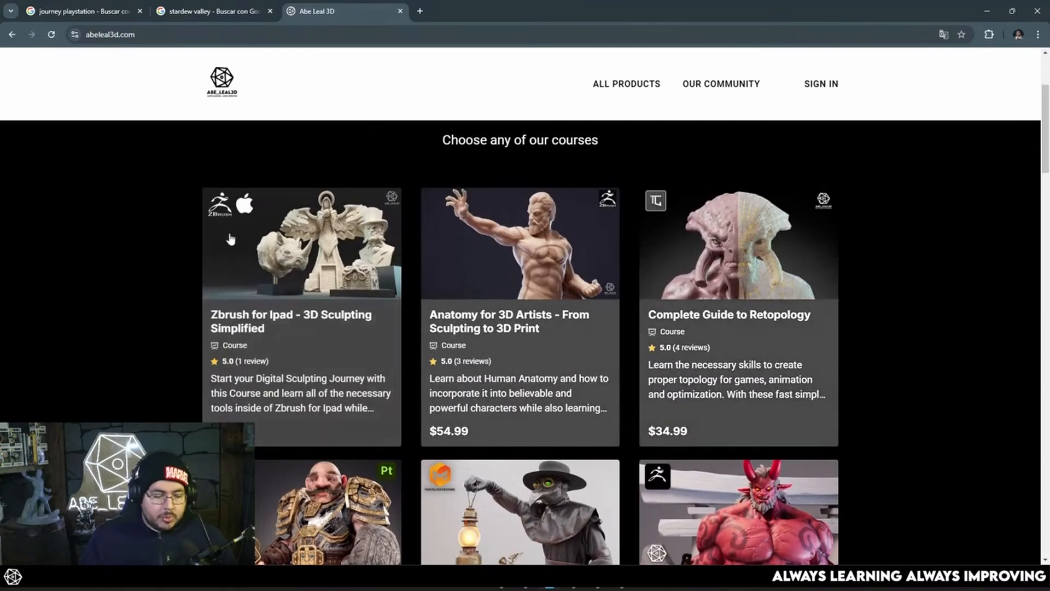
pyautogui.click(987, 11)
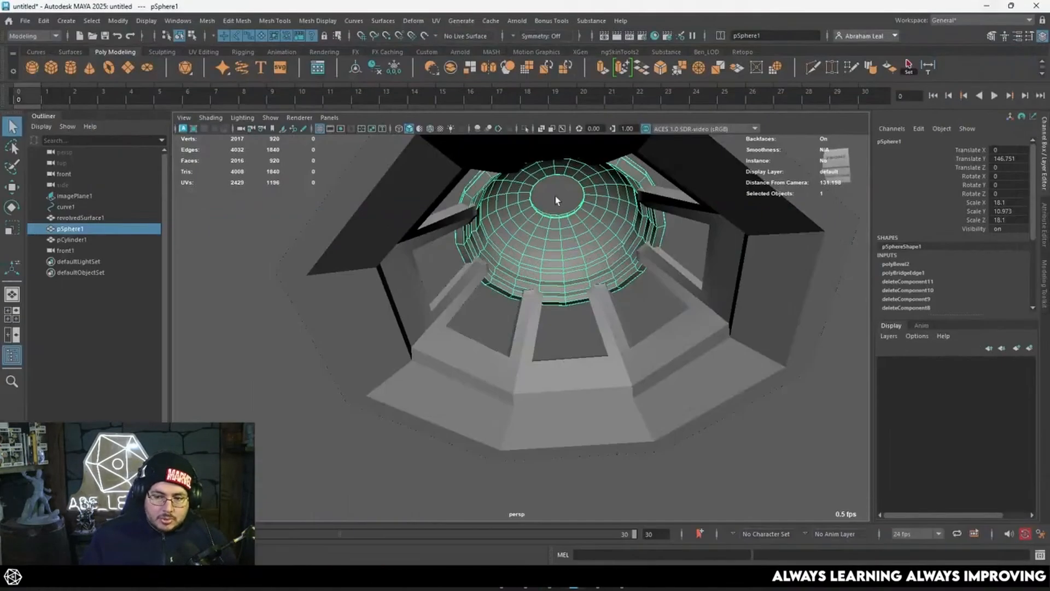
# - Return to Maya and examine the drawn bottom finial of lantern 4 in the front view
pyautogui.keyDown('alt'); pyautogui.moveTo(554, 304); pyautogui.dragTo(675, 437); pyautogui.keyUp('alt')
pyautogui.click(674, 414)
pyautogui.press('space')
pyautogui.keyDown('alt'); pyautogui.moveTo(618, 350); pyautogui.dragTo(538, 320, button='right'); pyautogui.keyUp('alt')
pyautogui.keyDown('alt'); pyautogui.moveTo(539, 320); pyautogui.dragTo(541, 284, button='middle'); pyautogui.keyUp('alt')
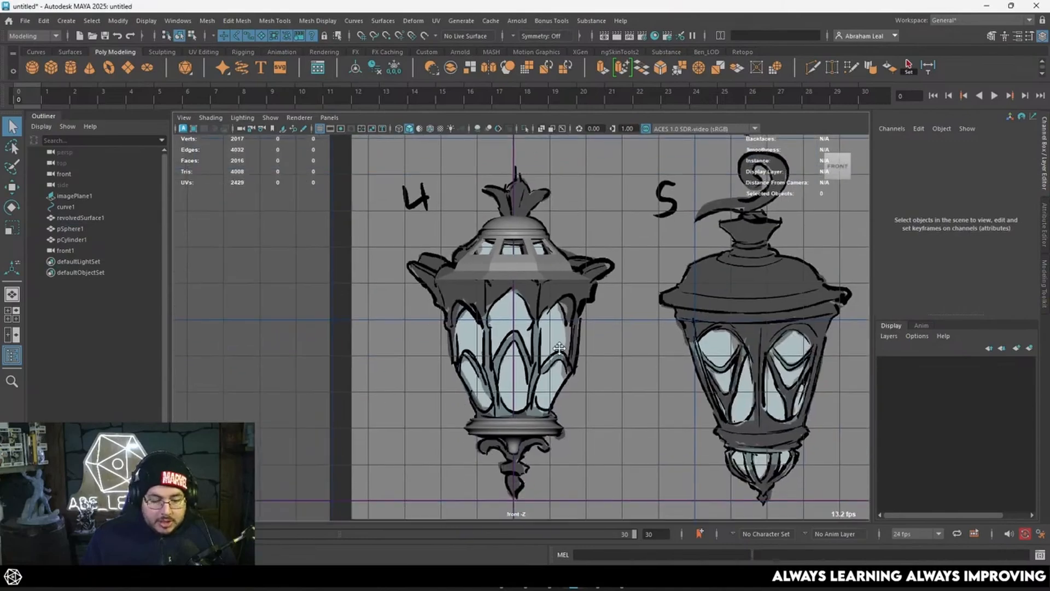
pyautogui.keyDown('alt'); pyautogui.moveTo(540, 284); pyautogui.dragTo(567, 273, button='right'); pyautogui.keyUp('alt')
pyautogui.keyDown('alt'); pyautogui.moveTo(566, 410); pyautogui.dragTo(575, 283, button='middle'); pyautogui.keyUp('alt')
pyautogui.scroll(1, 562, 334)
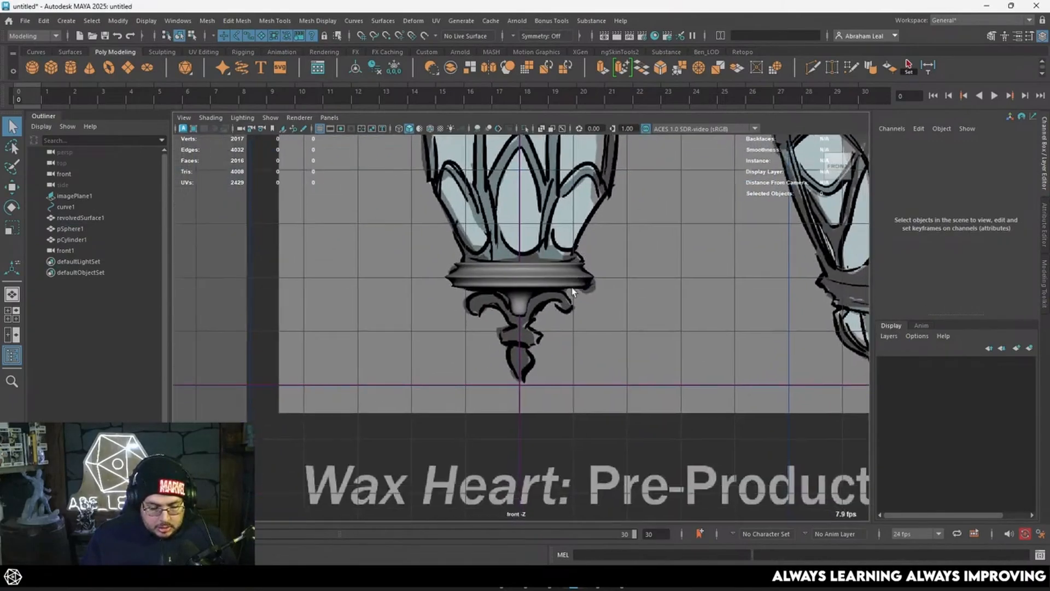
pyautogui.scroll(4, 565, 301)
pyautogui.scroll(3, 565, 302)
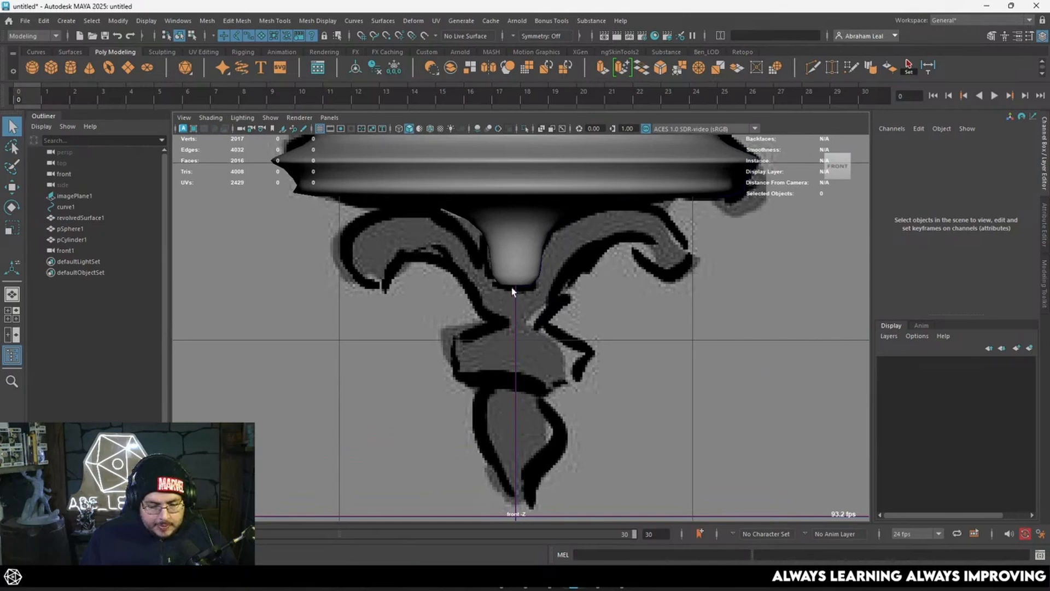
pyautogui.keyDown('alt'); pyautogui.moveTo(595, 342); pyautogui.dragTo(568, 277, button='middle'); pyautogui.keyUp('alt')
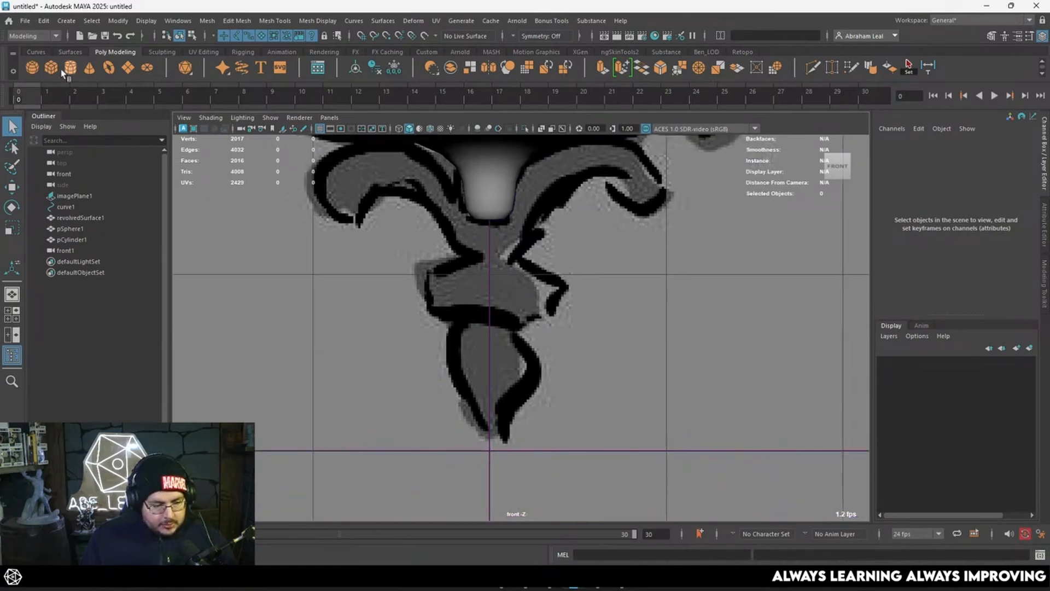
pyautogui.scroll(2, 511, 309)
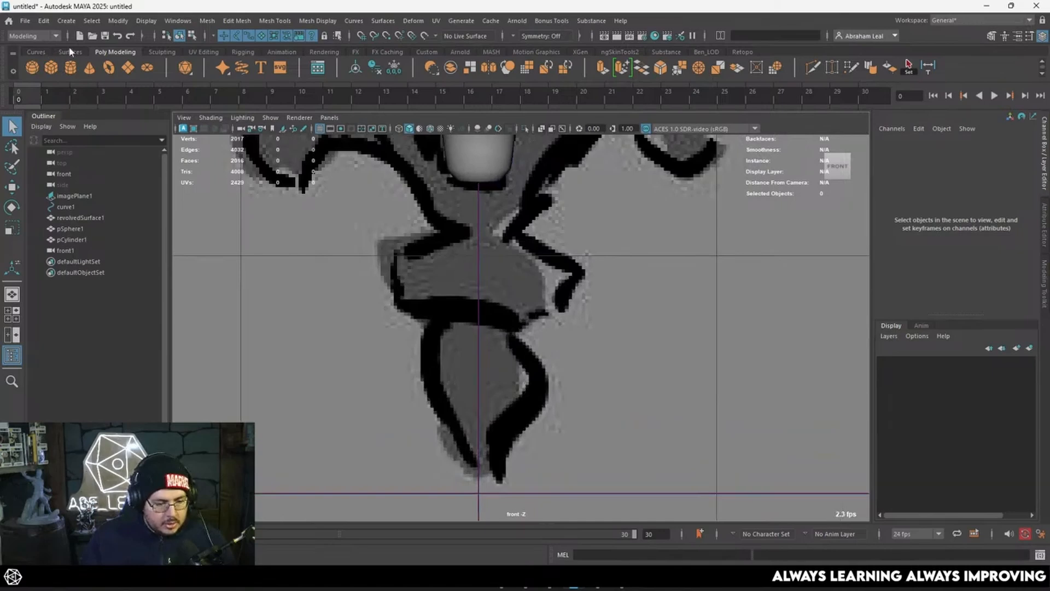
# - Create a polygon cylinder, move it up onto the finial's drawn collar and flatten it to the collar's height
pyautogui.click(70, 68)
pyautogui.scroll(-2, 429, 277)
pyautogui.press('w')
pyautogui.moveTo(496, 402); pyautogui.dragTo(597, 277)
pyautogui.press('r')
pyautogui.scroll(2, 492, 294)
pyautogui.moveTo(481, 181); pyautogui.dragTo(485, 252)
pyautogui.scroll(3, 504, 267)
# - Select only the cylinder's top and bottom cap faces and extrude them outward with a local translate Z of 2.876
pyautogui.moveTo(491, 239); pyautogui.dragTo(492, 269, button='right')
pyautogui.moveTo(640, 194); pyautogui.dragTo(245, 322)
pyautogui.keyDown('ctrl'); pyautogui.moveTo(613, 252); pyautogui.dragTo(311, 244); pyautogui.keyUp('ctrl')
pyautogui.keyDown('alt'); pyautogui.moveTo(427, 248); pyautogui.dragTo(438, 284, button='middle'); pyautogui.keyUp('alt')
pyautogui.hotkey('ctrl', 'e')
pyautogui.press('w')
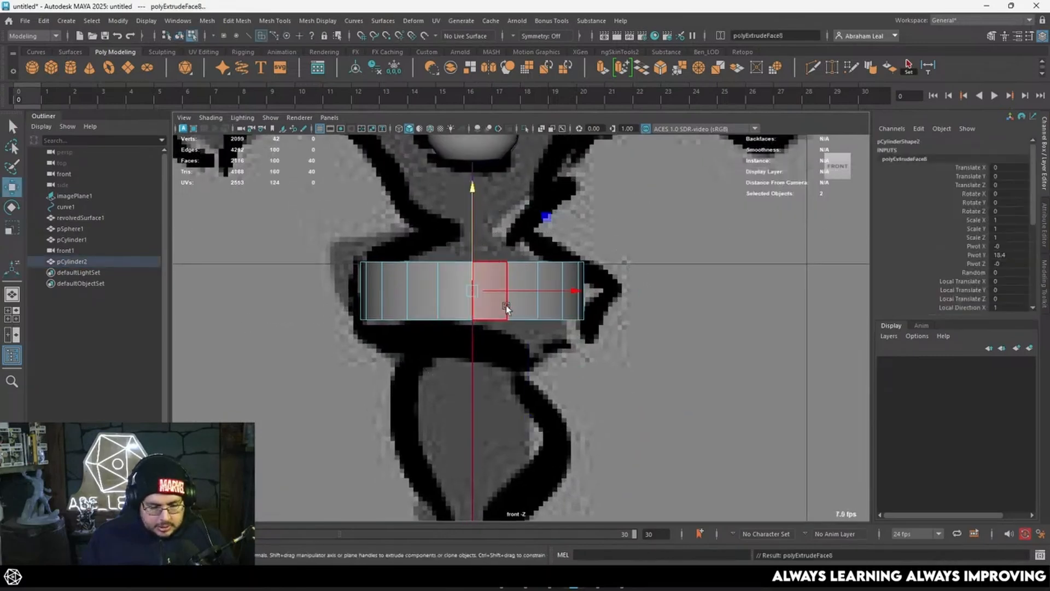
pyautogui.press('t')
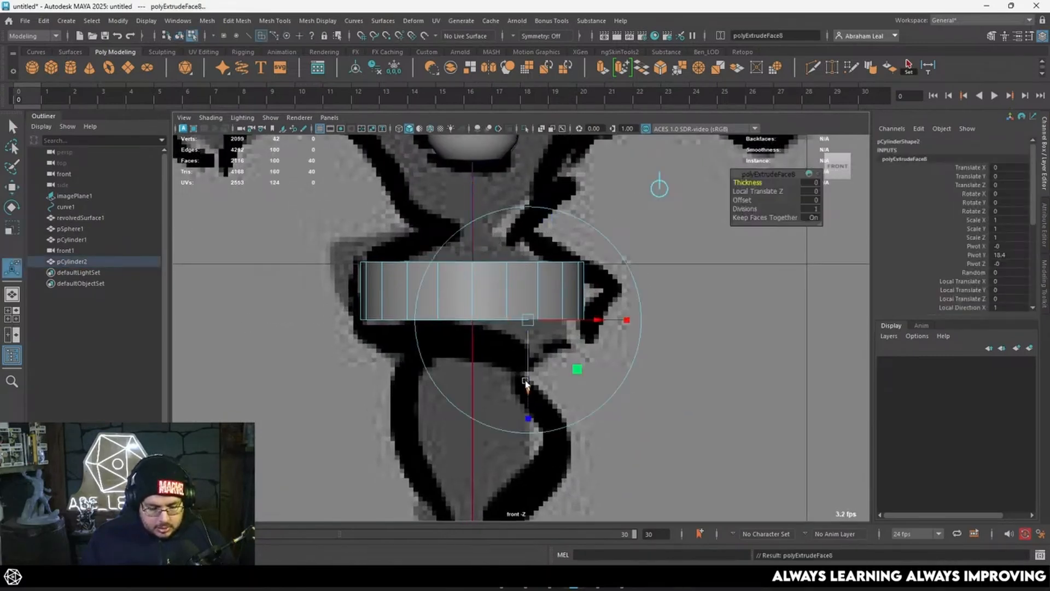
pyautogui.moveTo(526, 383); pyautogui.dragTo(529, 406)
# - Scale the extruded caps inward and adjust their vertical spread so the collar tapers above and below
pyautogui.press('r')
pyautogui.moveTo(479, 293); pyautogui.dragTo(408, 280)
pyautogui.moveTo(473, 174); pyautogui.dragTo(466, 158)
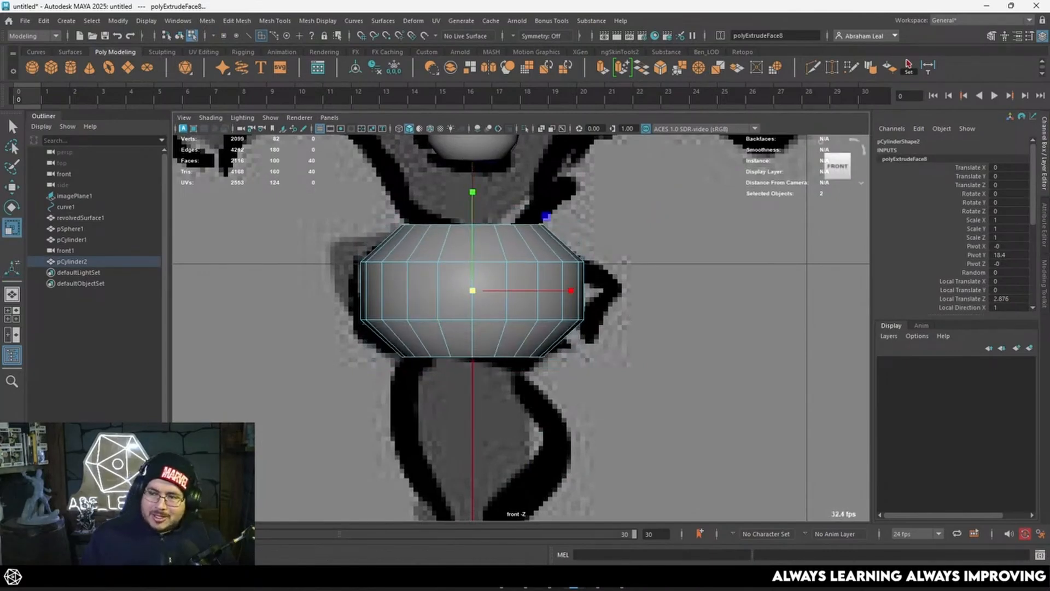
pyautogui.moveTo(472, 290); pyautogui.dragTo(448, 288)
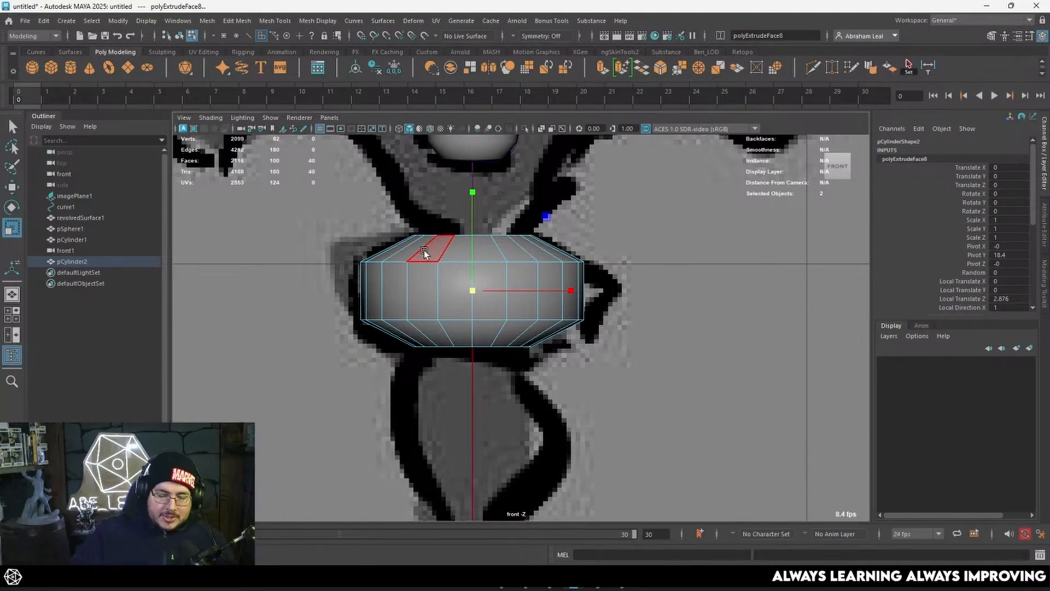
# - Bevel the two edge loops at the collar's upper and lower shoulders with a fraction of 0.12 and 2 segments
pyautogui.moveTo(451, 266); pyautogui.dragTo(459, 239, button='right')
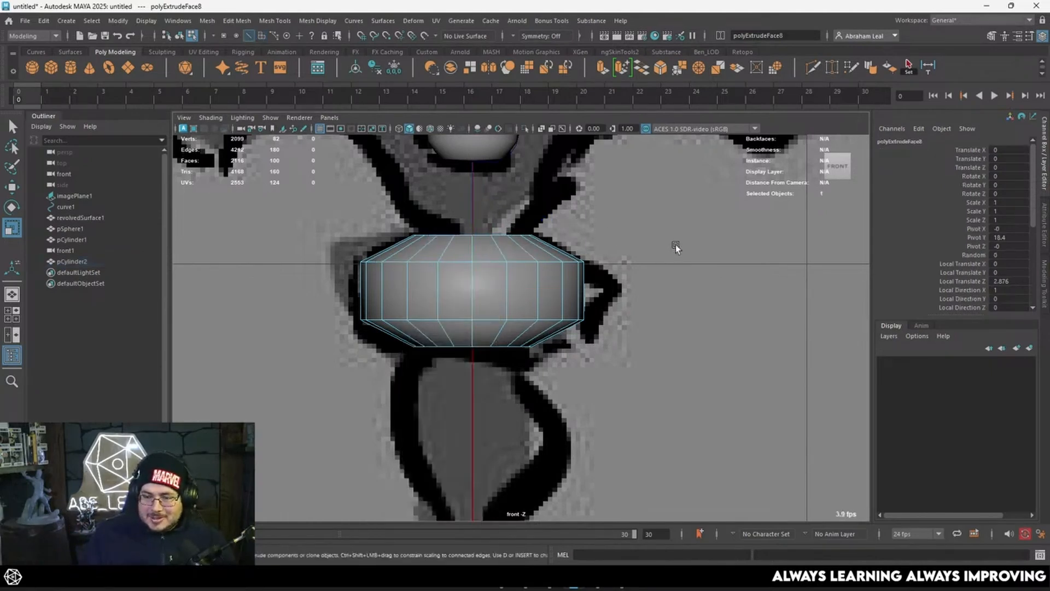
pyautogui.doubleClick(452, 260)
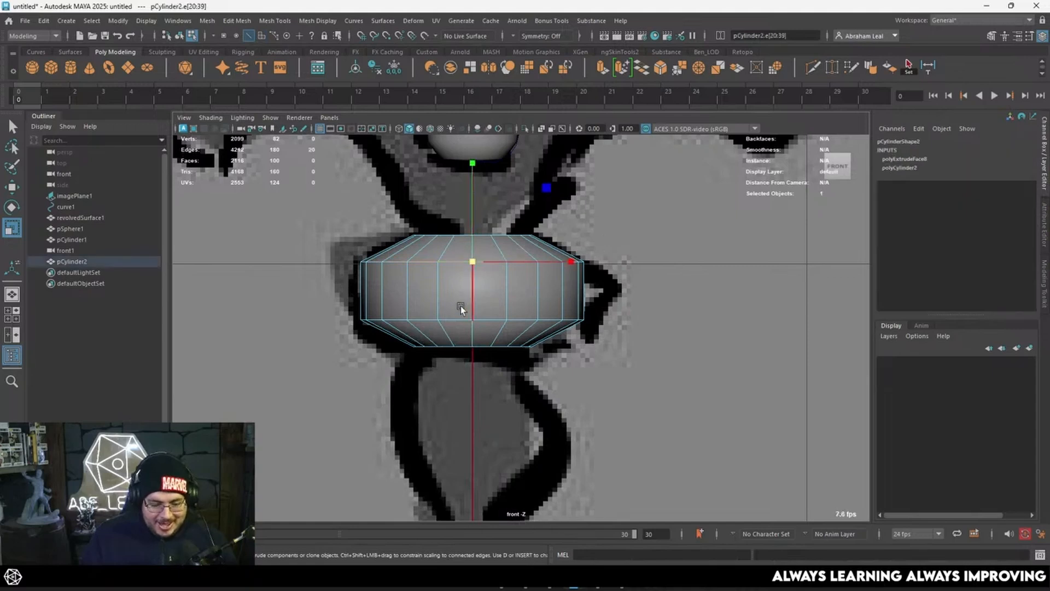
pyautogui.doubleClick(458, 313)
pyautogui.doubleClick(458, 261)
pyautogui.keyDown('shift'); pyautogui.doubleClick(458, 323); pyautogui.keyUp('shift')
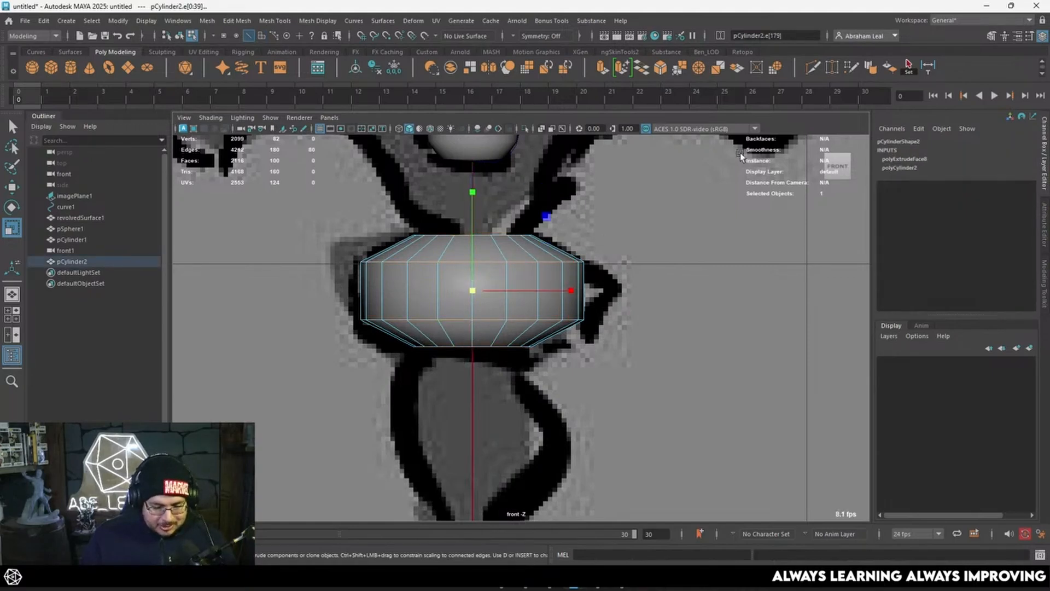
pyautogui.click(662, 68)
pyautogui.moveTo(740, 190)
pyautogui.mouseDown()
pyautogui.moveTo(749, 190)
pyautogui.moveTo(730, 185)
pyautogui.mouseUp()
# - Examine the bevelled collar beneath the lantern base in the perspective view
pyautogui.press('space')
pyautogui.moveTo(597, 297); pyautogui.dragTo(550, 267)
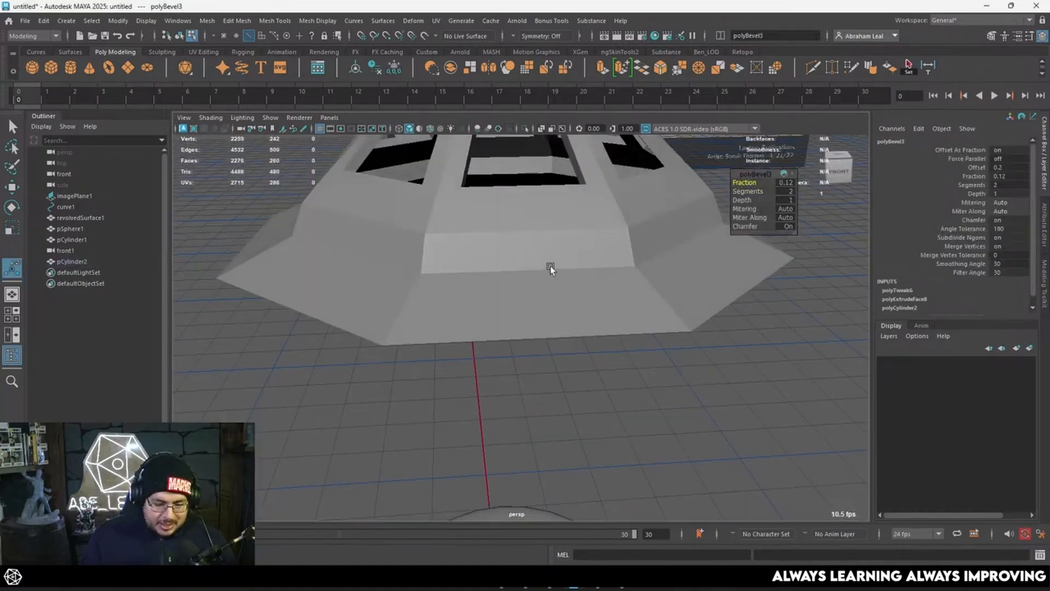
pyautogui.keyDown('alt'); pyautogui.moveTo(550, 267); pyautogui.dragTo(619, 185, button='middle'); pyautogui.keyUp('alt')
pyautogui.keyDown('alt'); pyautogui.moveTo(619, 186); pyautogui.dragTo(492, 364, button='right'); pyautogui.keyUp('alt')
pyautogui.keyDown('alt'); pyautogui.moveTo(492, 363); pyautogui.dragTo(495, 211, button='middle'); pyautogui.keyUp('alt')
pyautogui.keyDown('alt'); pyautogui.moveTo(495, 210); pyautogui.dragTo(662, 325, button='right'); pyautogui.keyUp('alt')
pyautogui.rightClick(662, 324)
pyautogui.press('q')
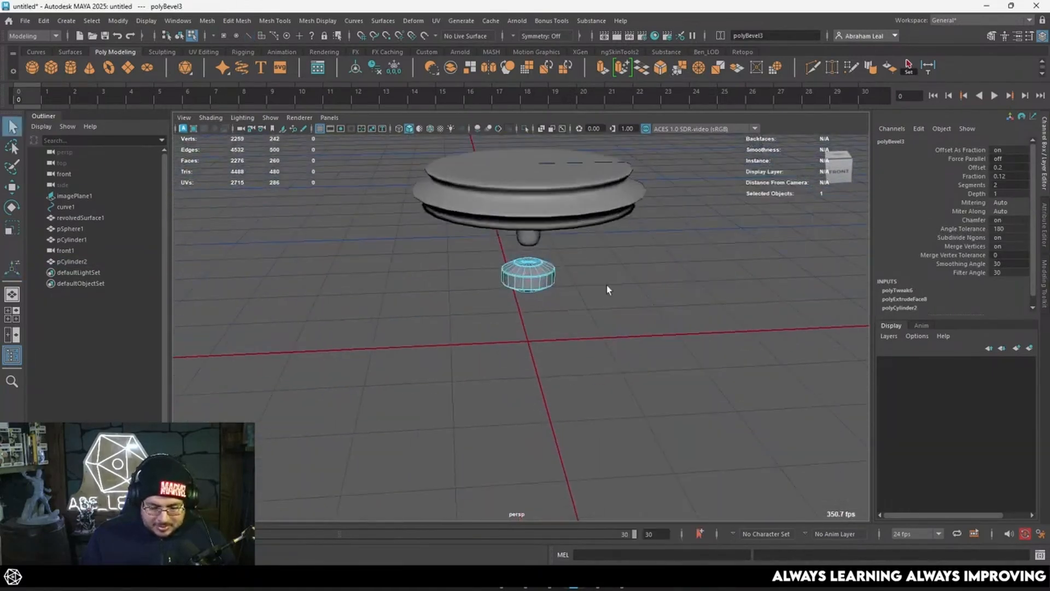
# - In the front view, scale the whole collar uniformly to 7.159 in X and Z and 1.869 in Y
pyautogui.press('space')
pyautogui.moveTo(605, 287); pyautogui.dragTo(615, 311)
pyautogui.moveTo(531, 274); pyautogui.dragTo(584, 250, button='right')
pyautogui.press('r')
pyautogui.scroll(-2, 530, 289)
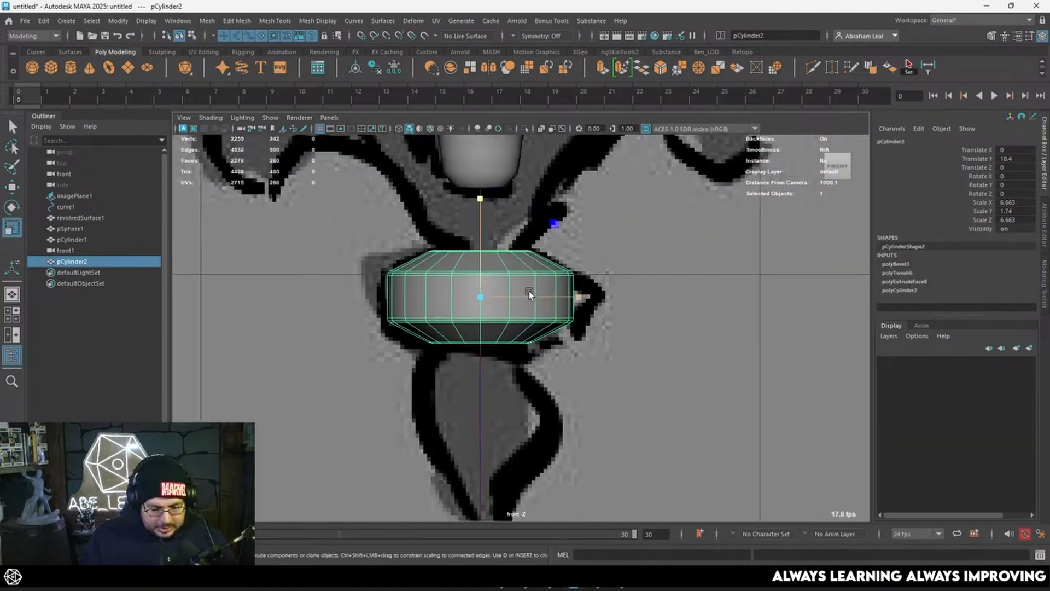
pyautogui.scroll(3, 530, 291)
pyautogui.moveTo(465, 285); pyautogui.dragTo(475, 280)
pyautogui.click(629, 271)
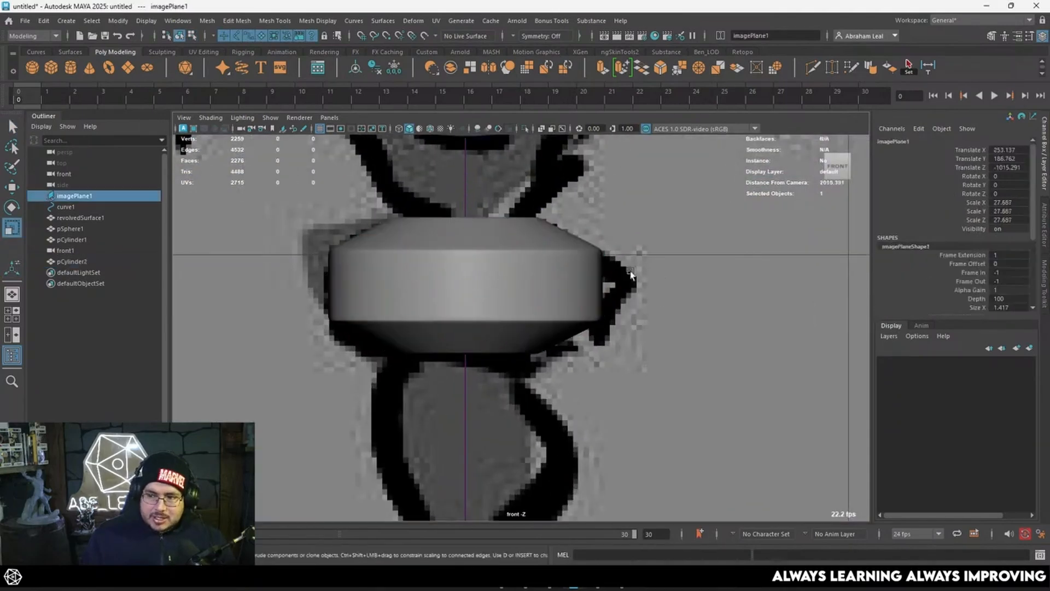
# - In wireframe display, insert three edge loops in the collar's side wall: one at mid-height and one halfway above and below it
pyautogui.click(533, 281)
pyautogui.scroll(2, 533, 280)
pyautogui.press('4')
pyautogui.keyDown('alt'); pyautogui.moveTo(550, 272); pyautogui.dragTo(649, 272, button='middle'); pyautogui.keyUp('alt')
pyautogui.scroll(-1, 653, 260)
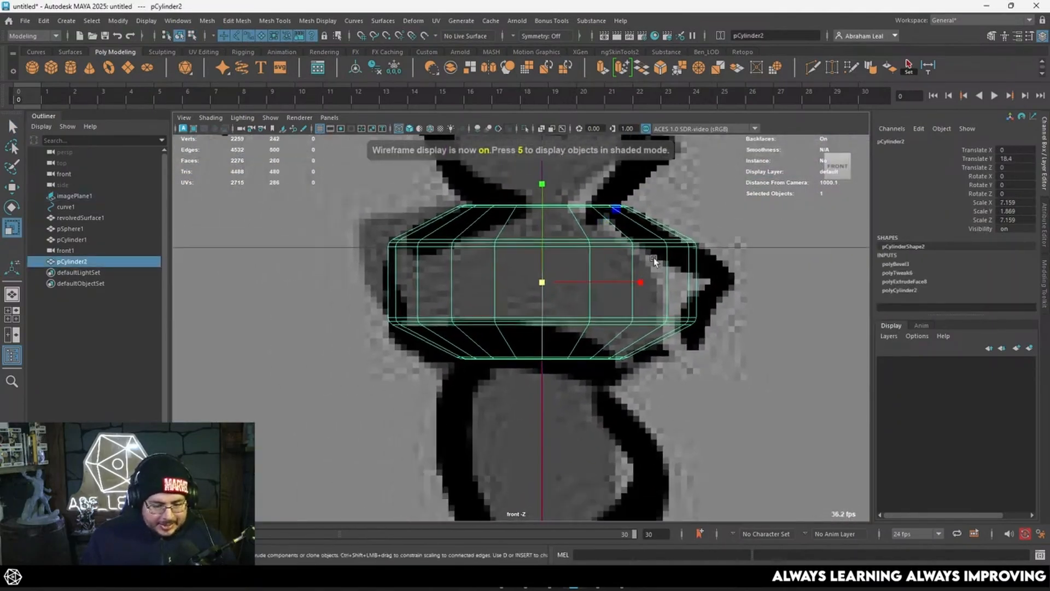
pyautogui.scroll(2, 654, 258)
pyautogui.click(813, 70)
pyautogui.keyDown('ctrl'); pyautogui.middleClick(372, 258); pyautogui.keyUp('ctrl')
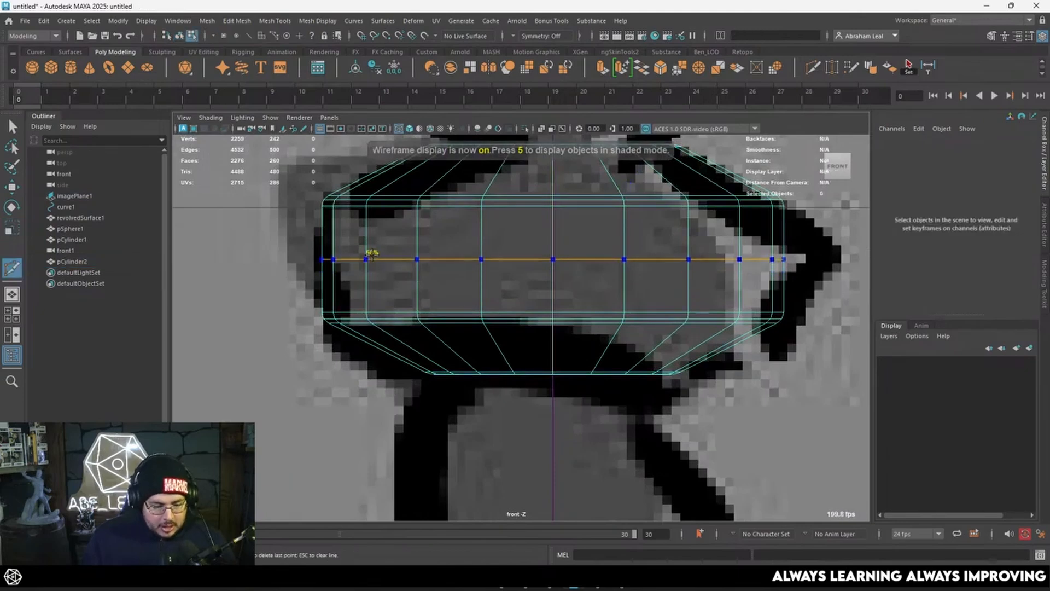
pyautogui.keyDown('ctrl'); pyautogui.middleClick(377, 232); pyautogui.keyUp('ctrl')
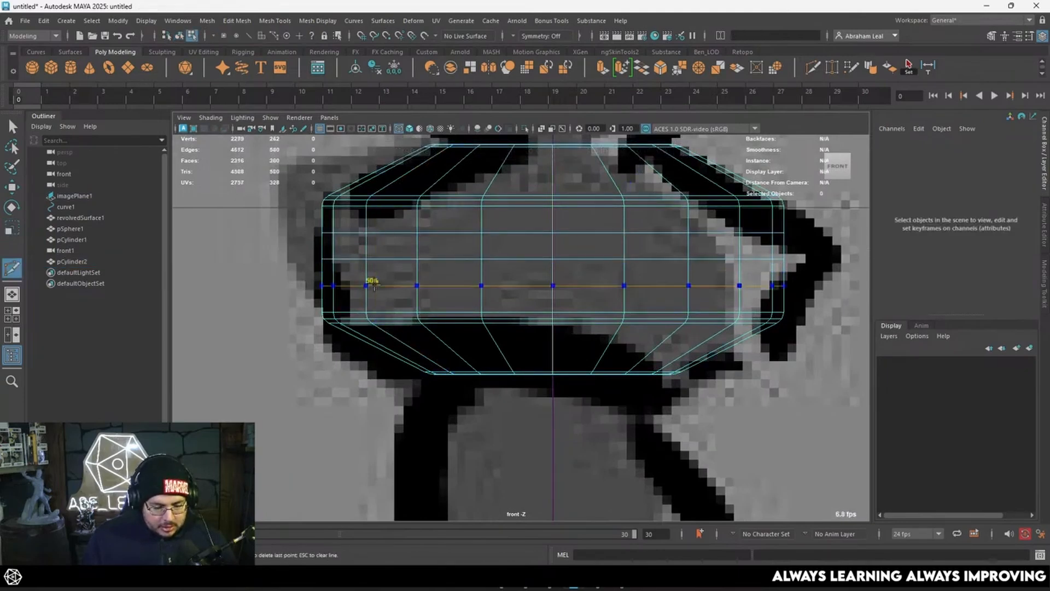
pyautogui.keyDown('ctrl'); pyautogui.middleClick(375, 284); pyautogui.keyUp('ctrl')
# - Scale the collar's middle edge loop inward to form a narrow waist
pyautogui.press('q')
pyautogui.doubleClick(396, 257)
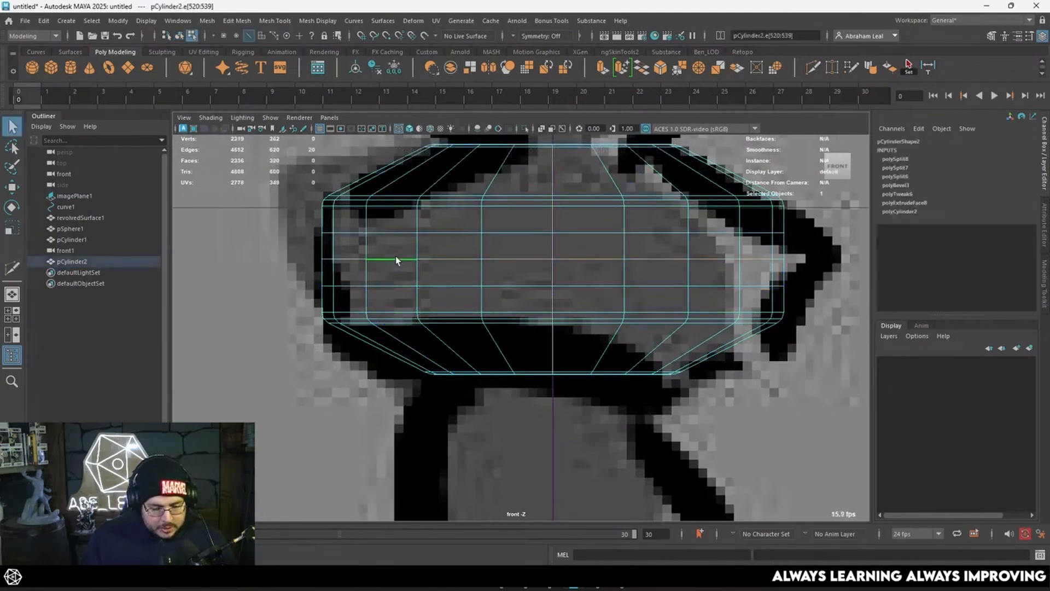
pyautogui.press('r')
pyautogui.moveTo(552, 259); pyautogui.dragTo(529, 258)
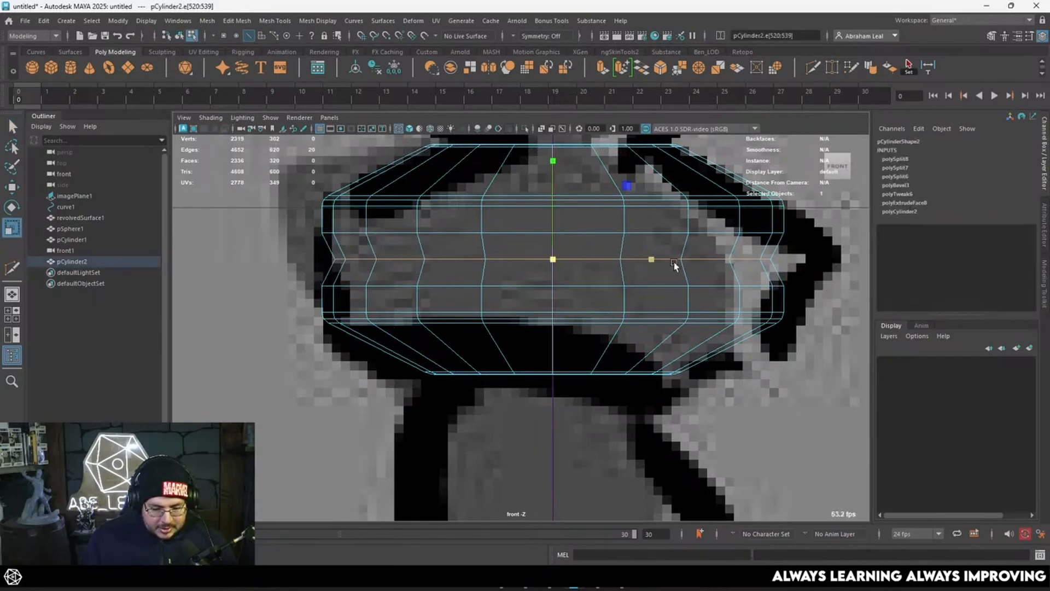
# - Scale the vertex rows at the collar's upper shoulder outward horizontally, keeping their height, so the upper rim flares wider
pyautogui.keyDown('alt'); pyautogui.moveTo(674, 261); pyautogui.dragTo(605, 325, button='middle'); pyautogui.keyUp('alt')
pyautogui.moveTo(705, 270); pyautogui.dragTo(664, 270, button='right')
pyautogui.moveTo(776, 241); pyautogui.dragTo(211, 278)
pyautogui.keyDown('ctrl'); pyautogui.moveTo(484, 166); pyautogui.dragTo(484, 152); pyautogui.keyUp('ctrl')
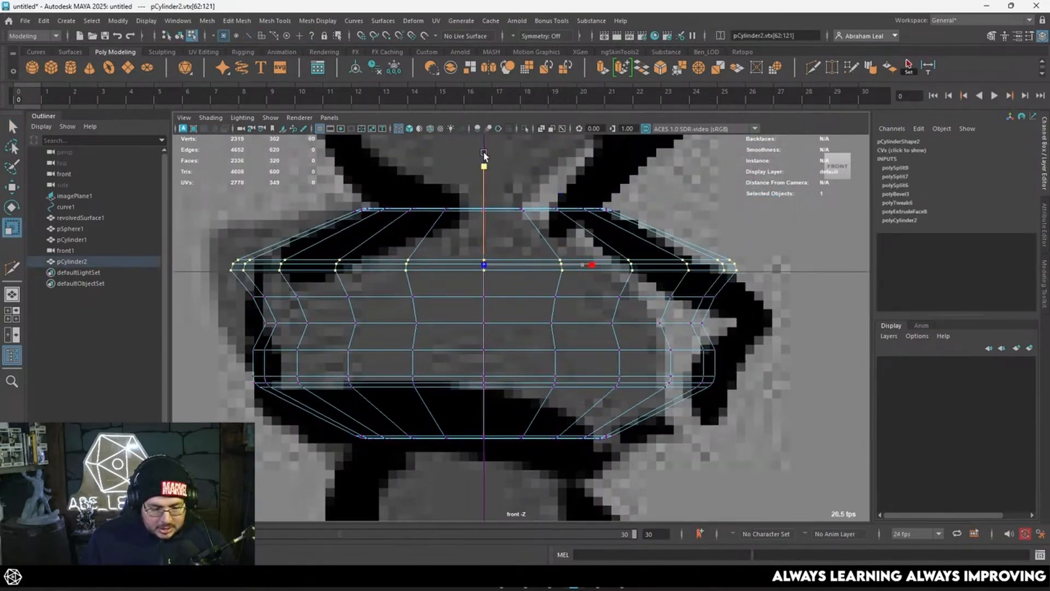
# - Scale the collar's three central loops inward, the middle one furthest, to curve the waist, and return to object selection
pyautogui.moveTo(712, 333); pyautogui.dragTo(229, 362)
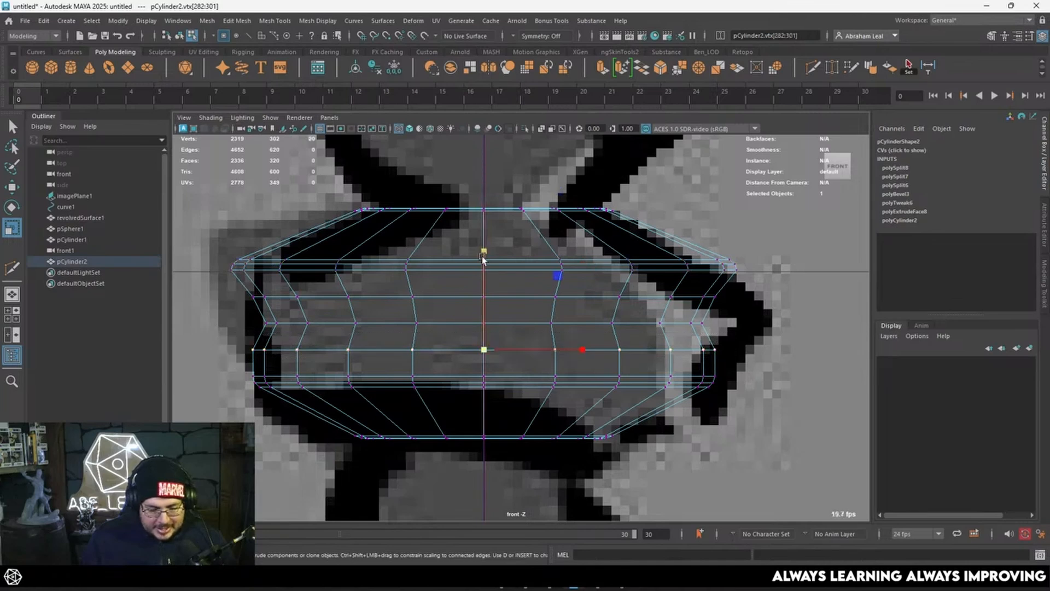
pyautogui.moveTo(484, 251)
pyautogui.keyDown('ctrl'); pyautogui.mouseDown()
pyautogui.moveTo(480, 243)
pyautogui.moveTo(486, 254)
pyautogui.mouseUp(); pyautogui.keyUp('ctrl')
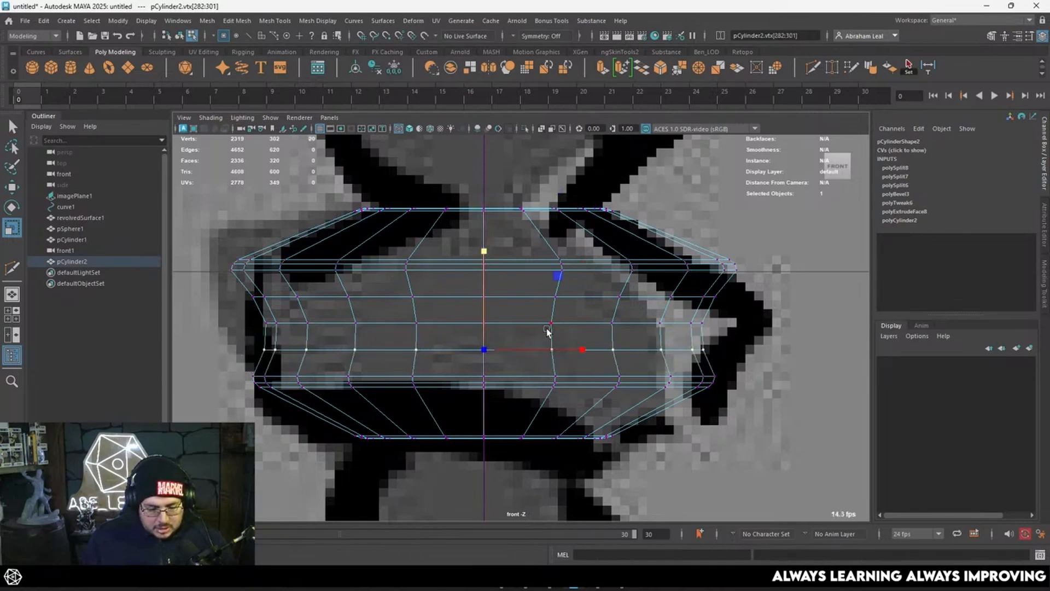
pyautogui.moveTo(547, 330); pyautogui.dragTo(520, 300, button='right')
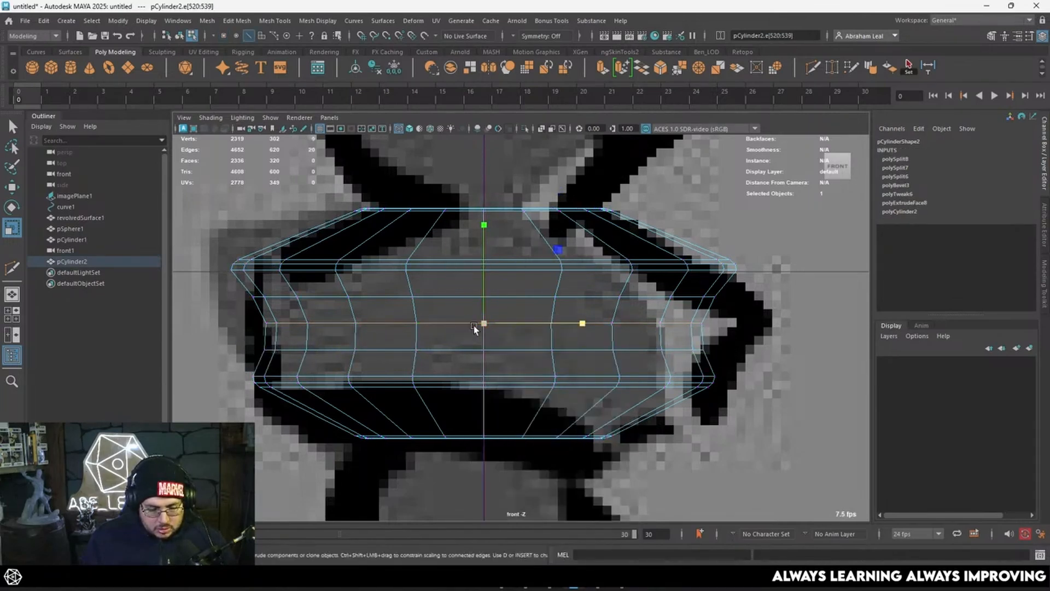
pyautogui.moveTo(473, 326); pyautogui.dragTo(465, 323, button='middle')
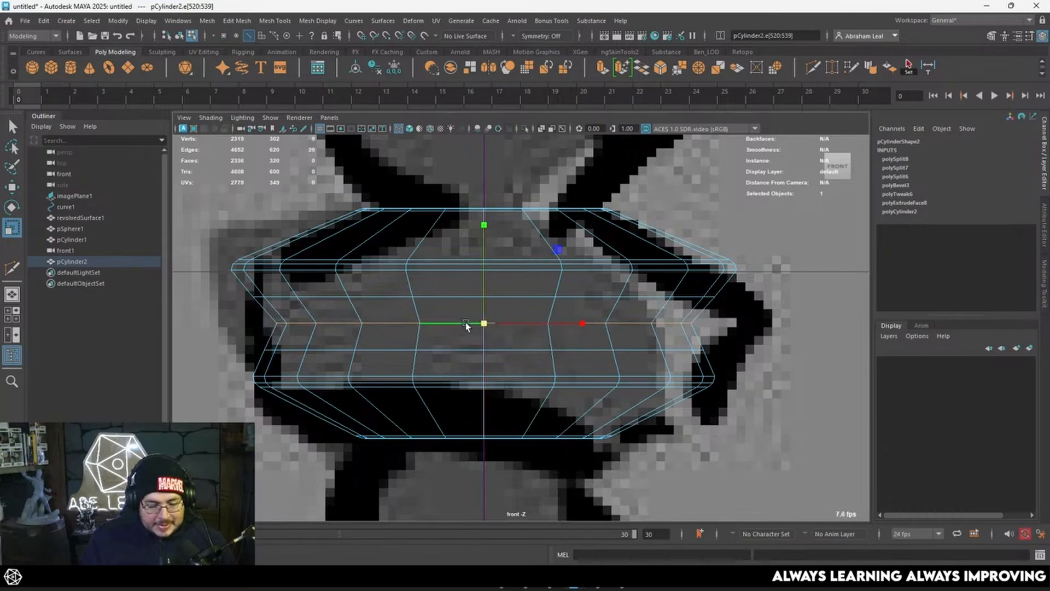
pyautogui.doubleClick(468, 298)
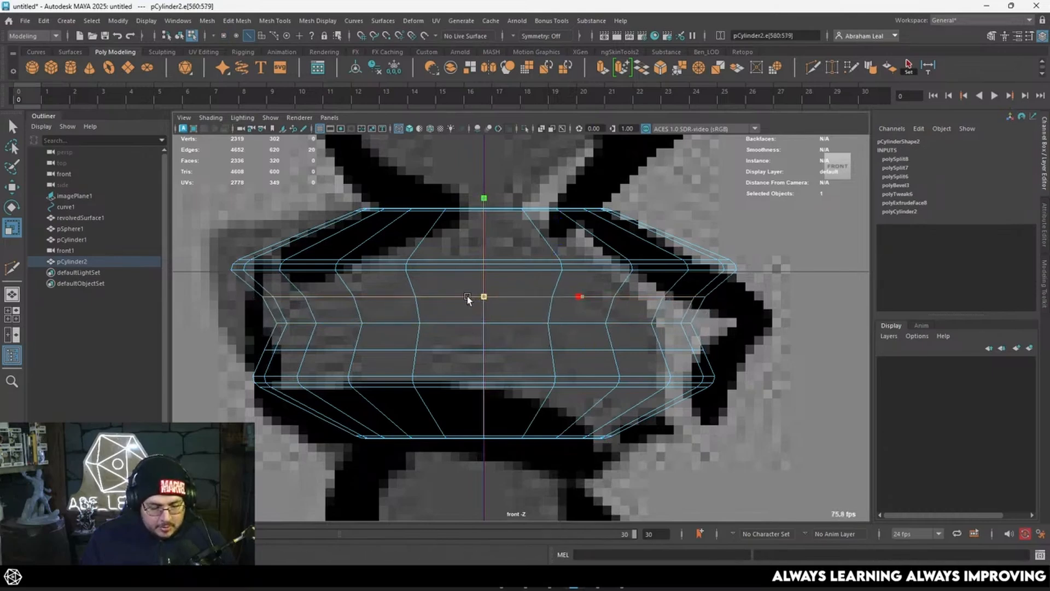
pyautogui.doubleClick(446, 350)
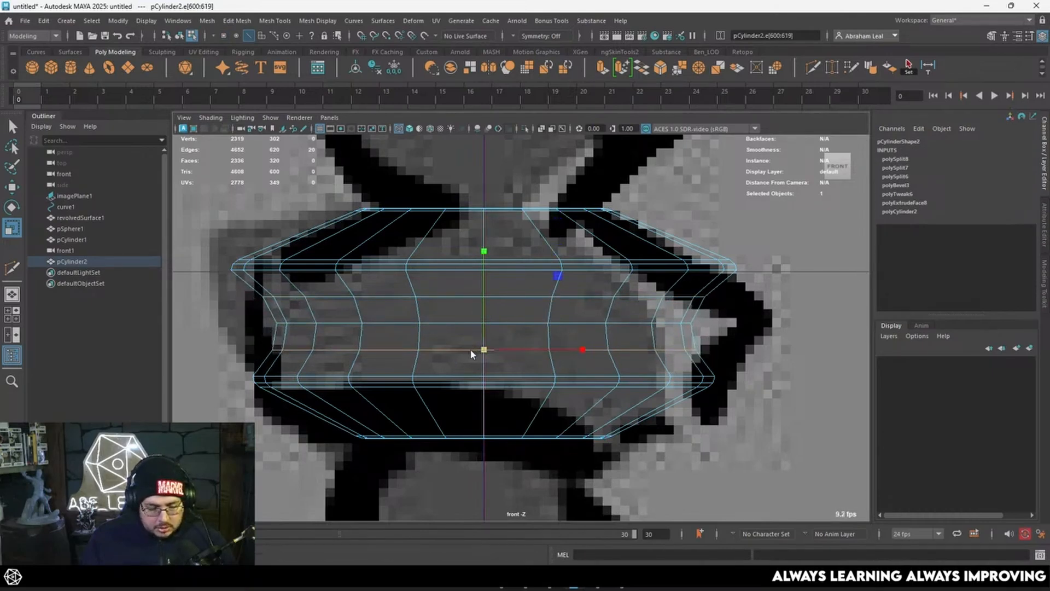
pyautogui.moveTo(471, 349); pyautogui.dragTo(542, 317, button='right')
pyautogui.keyDown('alt'); pyautogui.moveTo(572, 335); pyautogui.dragTo(583, 265, button='middle'); pyautogui.keyUp('alt')
pyautogui.scroll(-2, 601, 306)
pyautogui.click(652, 372)
pyautogui.scroll(-3, 528, 325)
pyautogui.scroll(2, 536, 325)
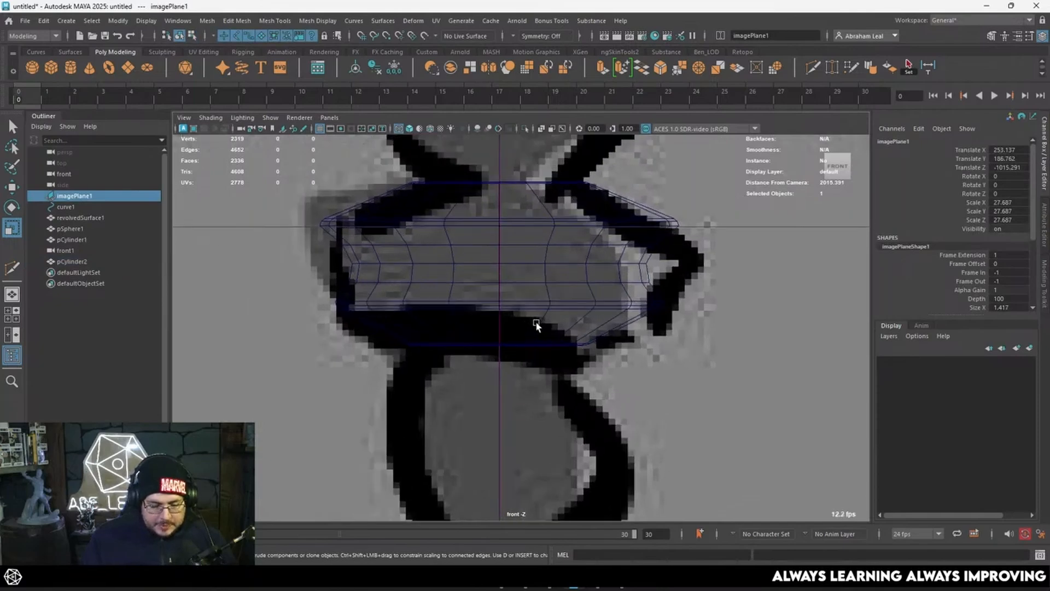
# - Insert two horizontal edge loops with Multi-Cut across the upper sloped band of the lower ring cylinder
pyautogui.scroll(1, 537, 320)
pyautogui.keyDown('alt'); pyautogui.moveTo(539, 295); pyautogui.dragTo(550, 397, button='middle'); pyautogui.keyUp('alt')
pyautogui.click(473, 311)
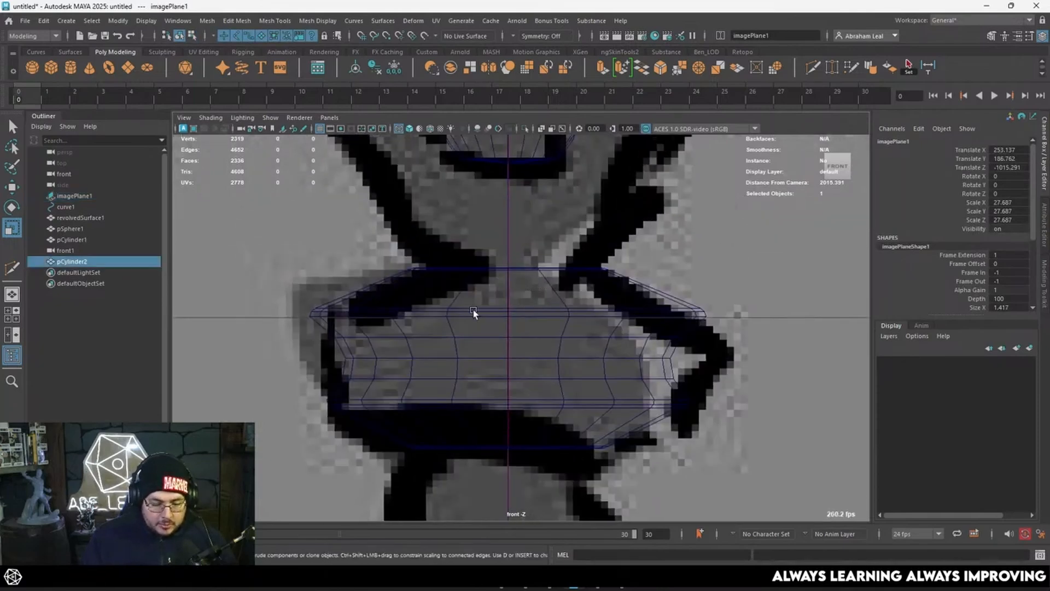
pyautogui.click(814, 67)
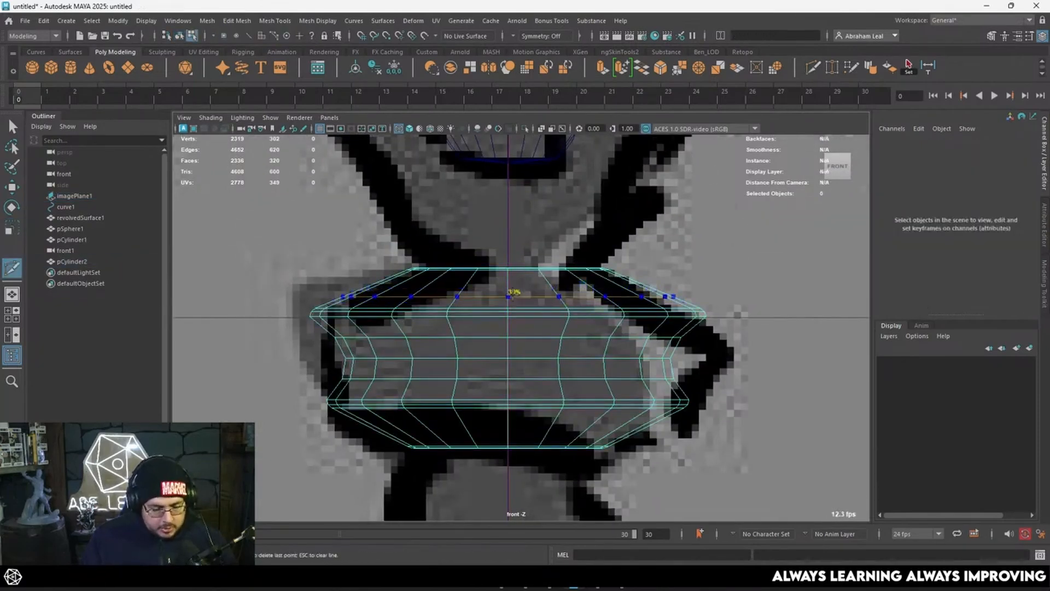
pyautogui.click(511, 296)
pyautogui.click(513, 283)
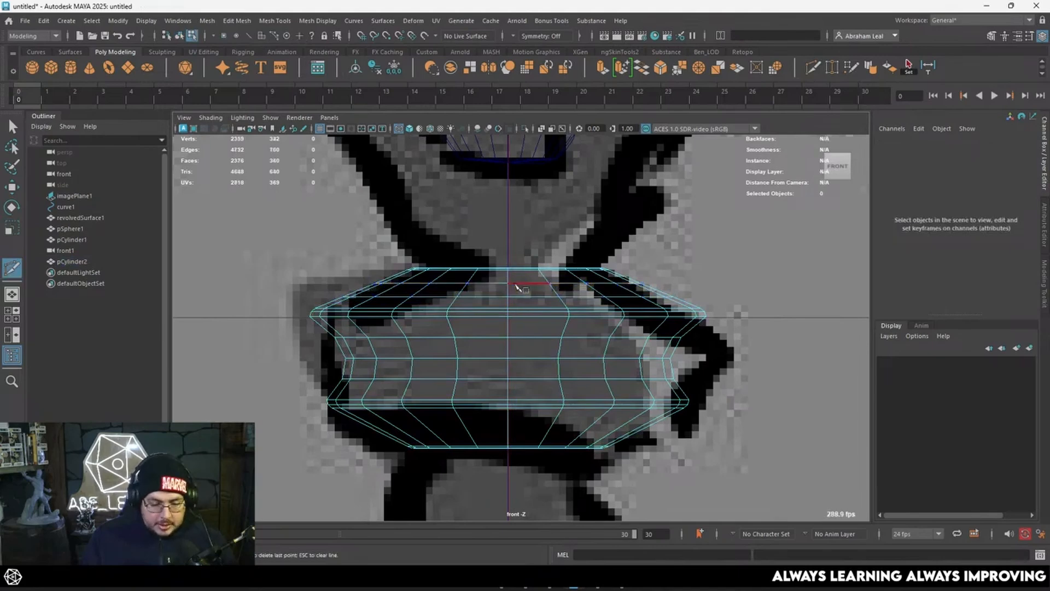
# - Select the face loop between the two new edge loops on the ring and move it slightly upward
pyautogui.press('q')
pyautogui.scroll(3, 492, 284)
pyautogui.rightClick(471, 268)
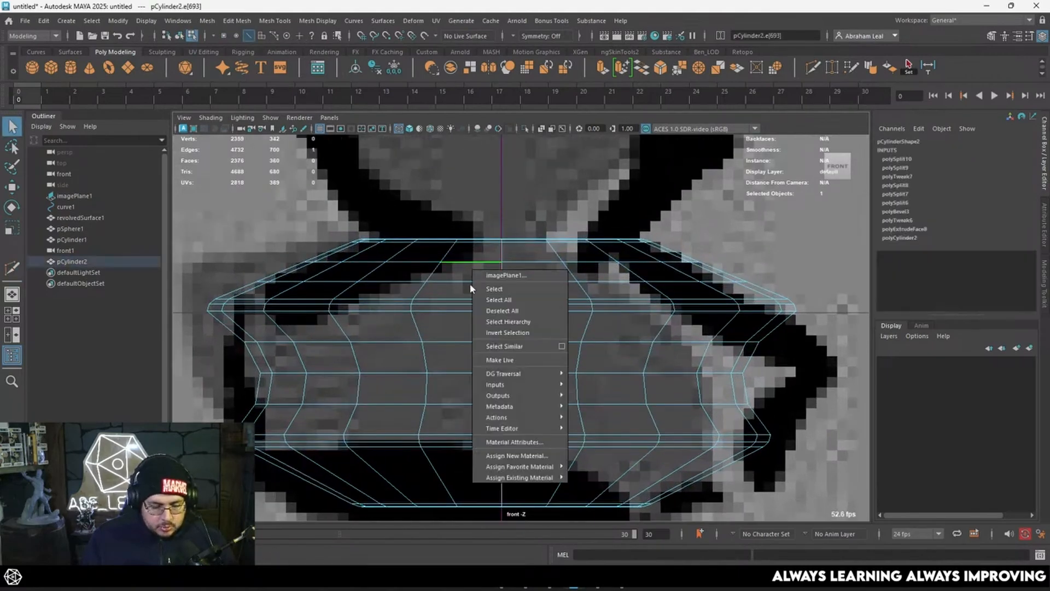
pyautogui.rightClick(438, 270)
pyautogui.rightClick(436, 272)
pyautogui.click(434, 296)
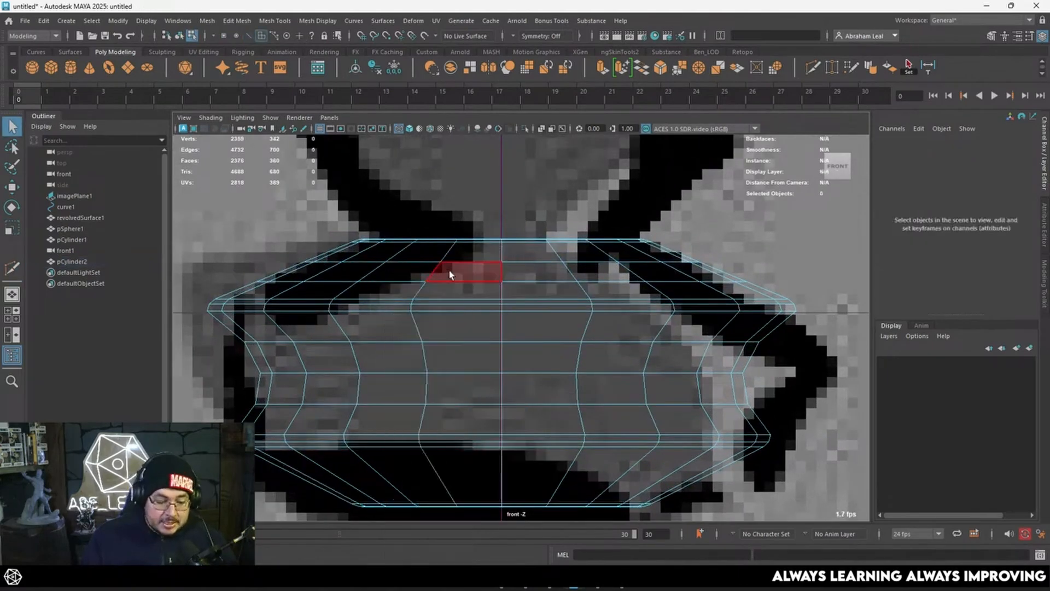
pyautogui.doubleClick(409, 267)
pyautogui.press('r')
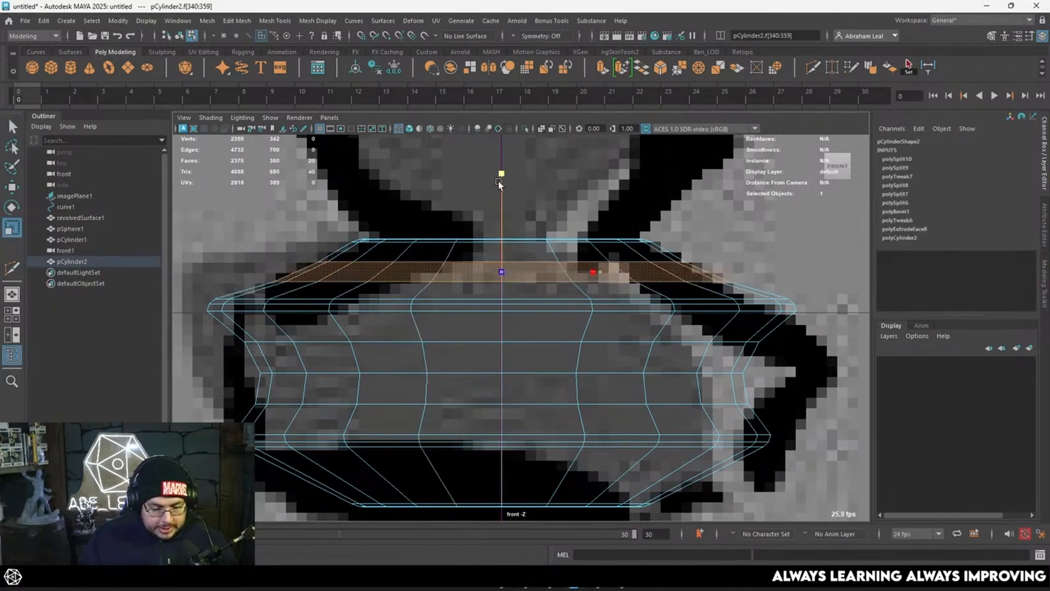
pyautogui.press('w')
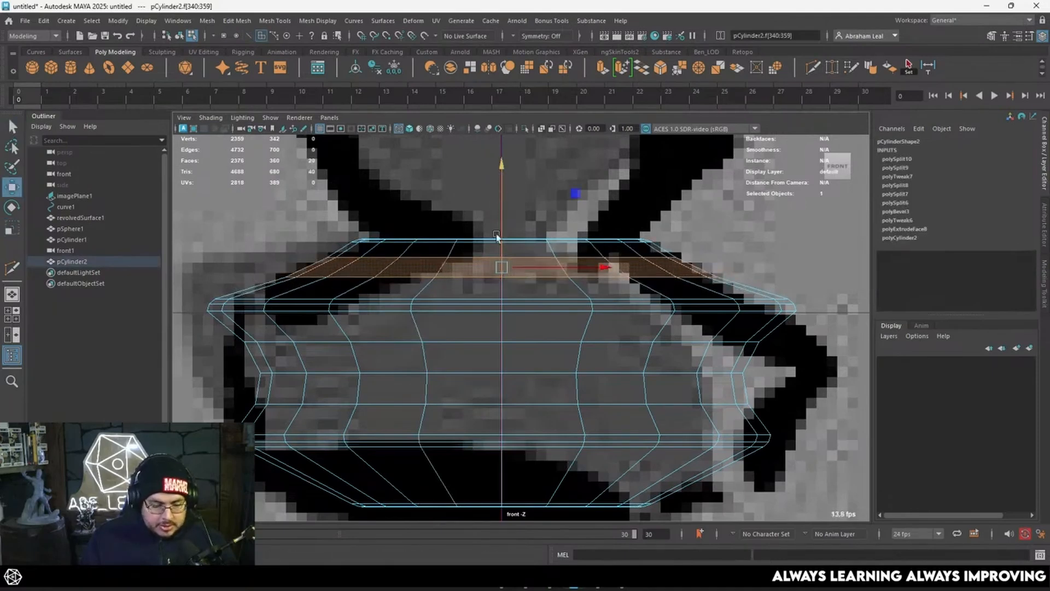
# - Inspect the ring's shape in shaded perspective, switch it back to object mode, and return to the front view
pyautogui.scroll(-5, 651, 252)
pyautogui.press('5')
pyautogui.click(636, 361)
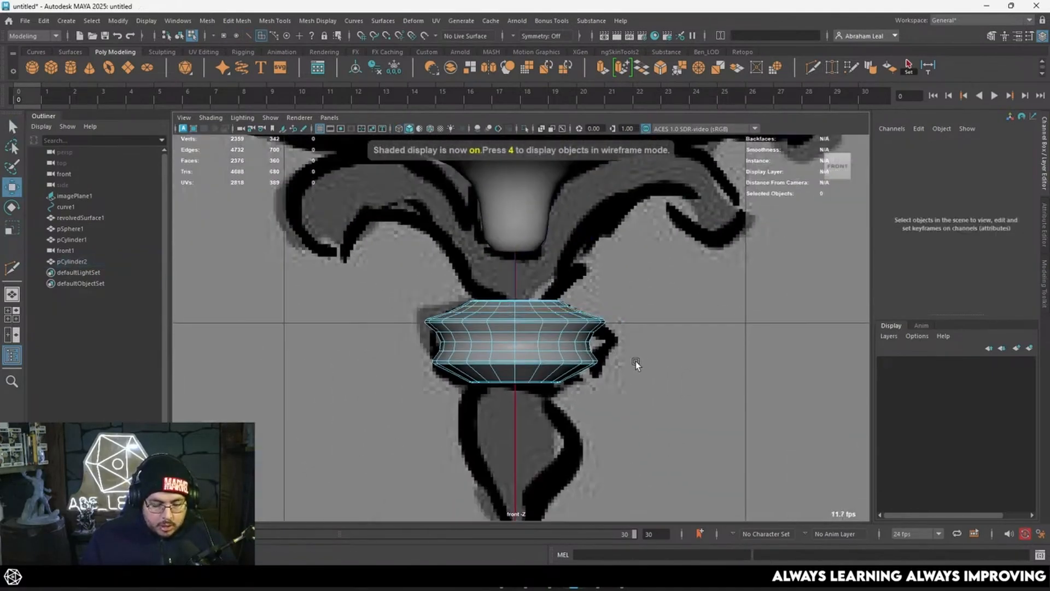
pyautogui.press('space')
pyautogui.moveTo(551, 359); pyautogui.dragTo(553, 338)
pyautogui.keyDown('alt'); pyautogui.moveTo(579, 392); pyautogui.dragTo(508, 325); pyautogui.keyUp('alt')
pyautogui.scroll(3, 508, 325)
pyautogui.scroll(4, 508, 326)
pyautogui.moveTo(529, 221); pyautogui.dragTo(580, 206, button='right')
pyautogui.click(601, 189)
pyautogui.click(566, 223)
pyautogui.press('space')
pyautogui.keyDown('alt'); pyautogui.moveTo(595, 328); pyautogui.dragTo(619, 243); pyautogui.keyUp('alt')
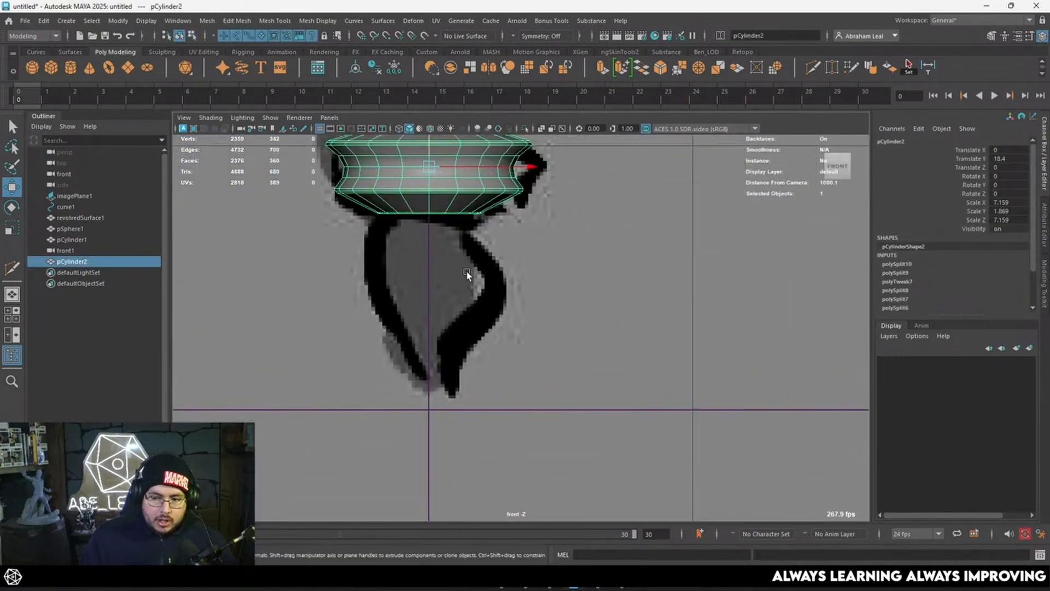
pyautogui.keyDown('alt'); pyautogui.moveTo(467, 273); pyautogui.dragTo(630, 283, button='middle'); pyautogui.keyUp('alt')
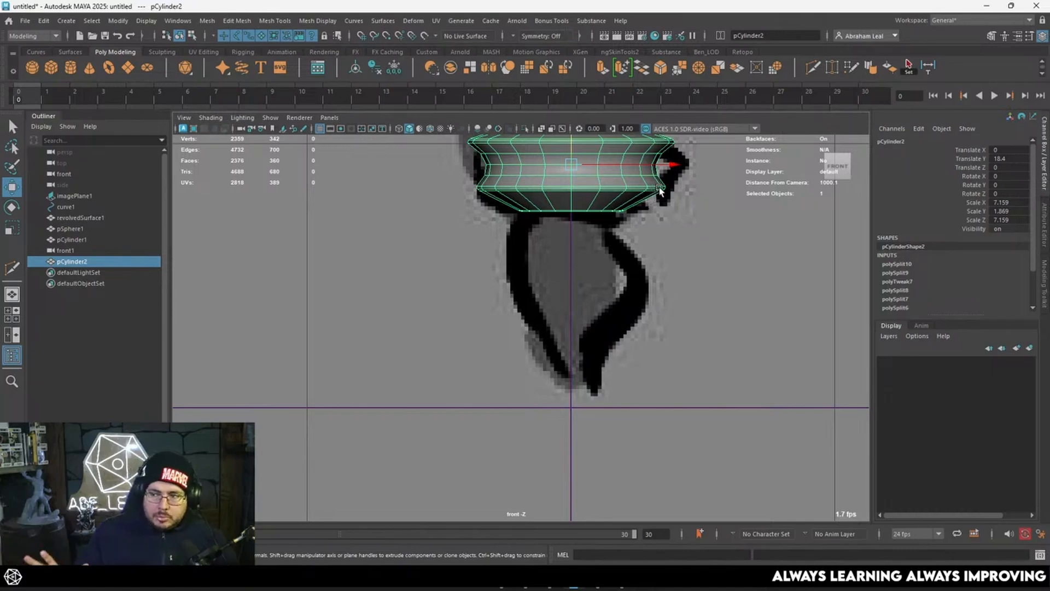
pyautogui.scroll(2, 677, 185)
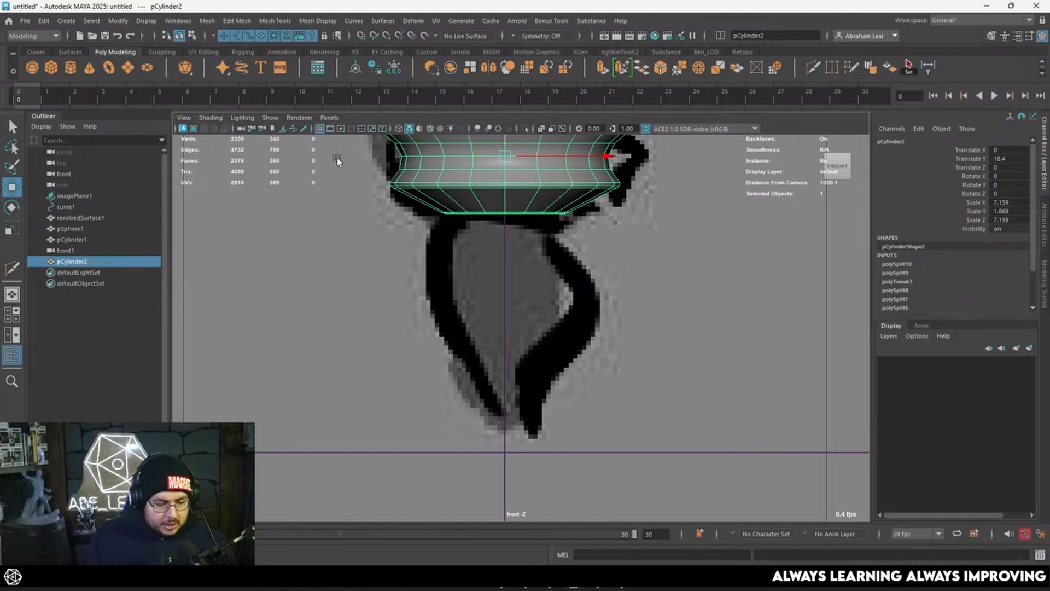
pyautogui.click(32, 68)
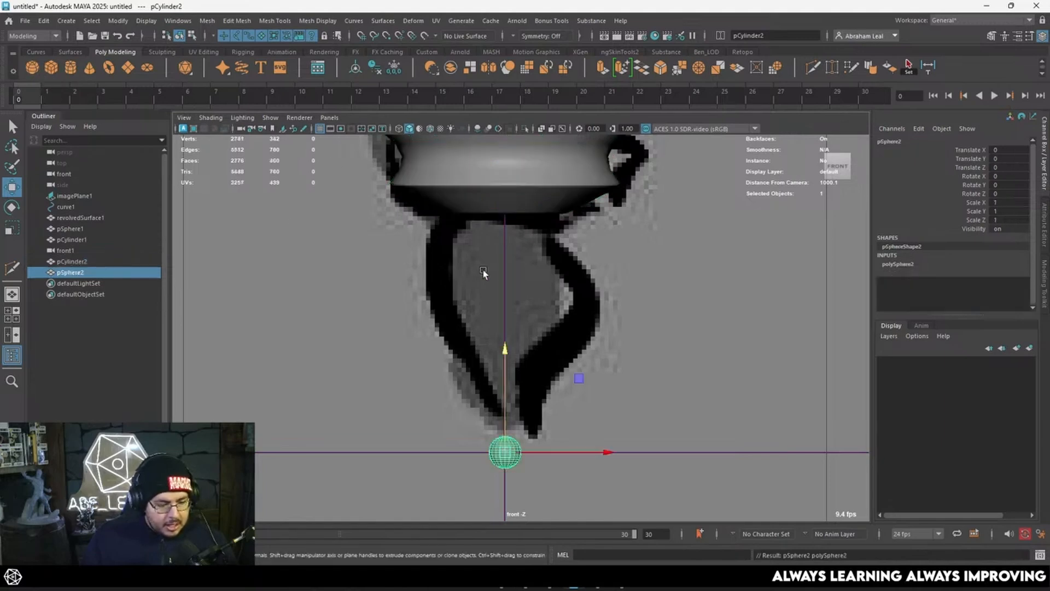
pyautogui.press('Delete')
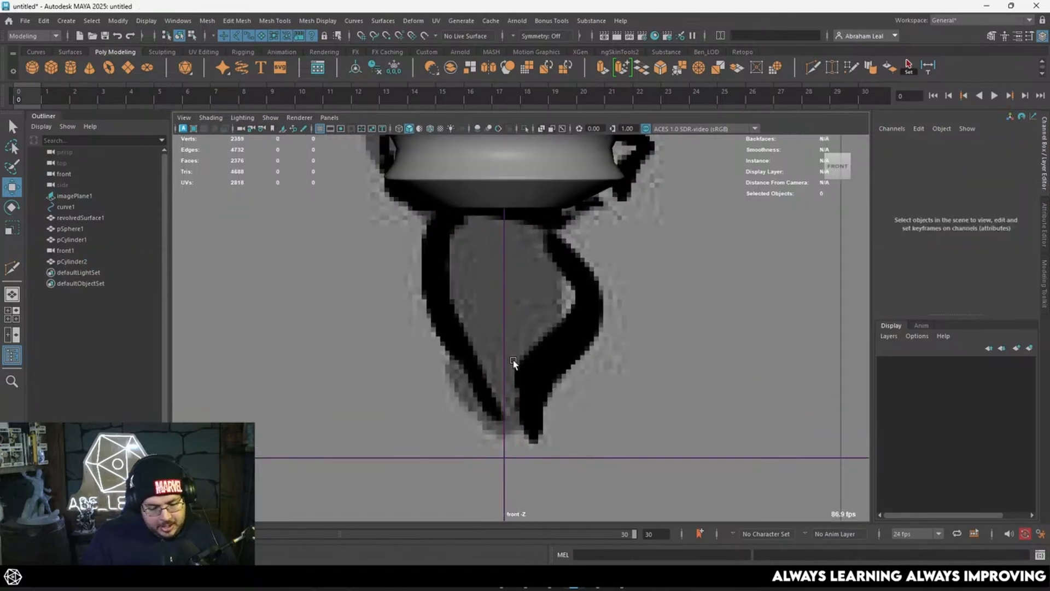
# - Draw an EP curve along the right outline of the teardrop finial, from beneath the ring down to the tip
pyautogui.scroll(-4, 517, 363)
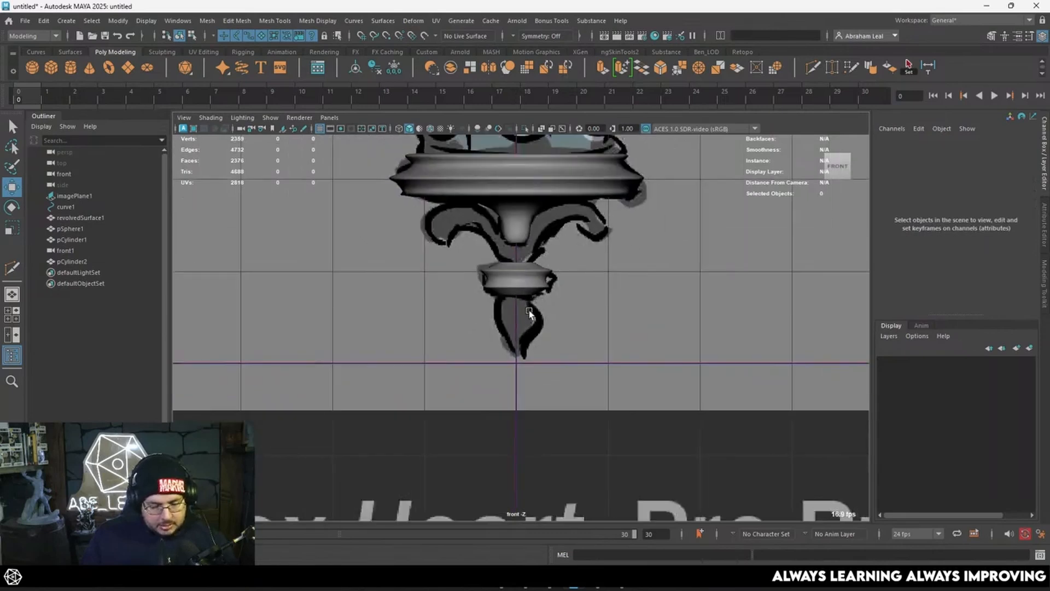
pyautogui.scroll(4, 530, 307)
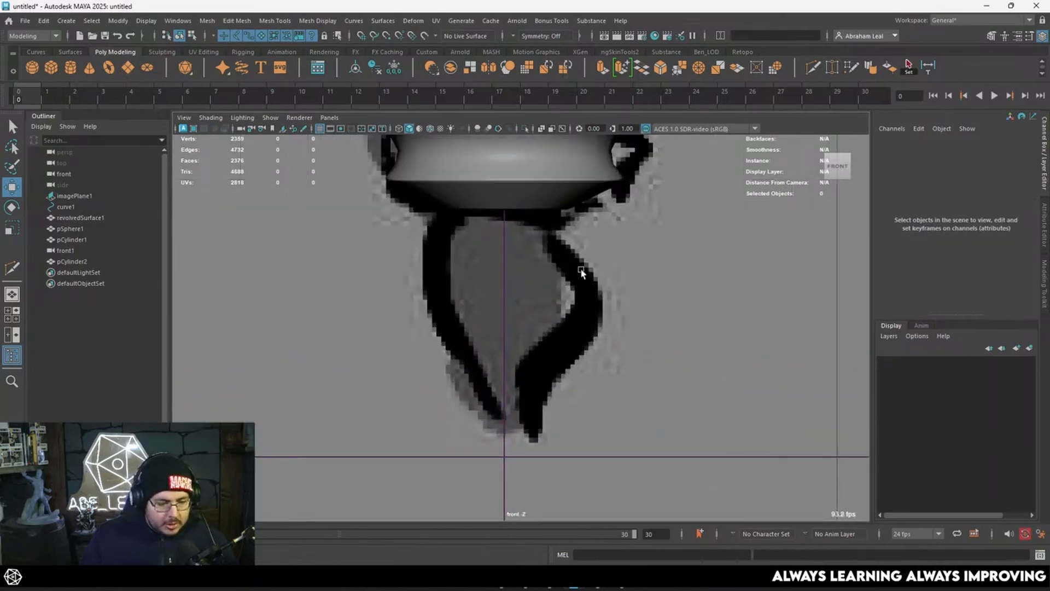
pyautogui.scroll(-3, 573, 261)
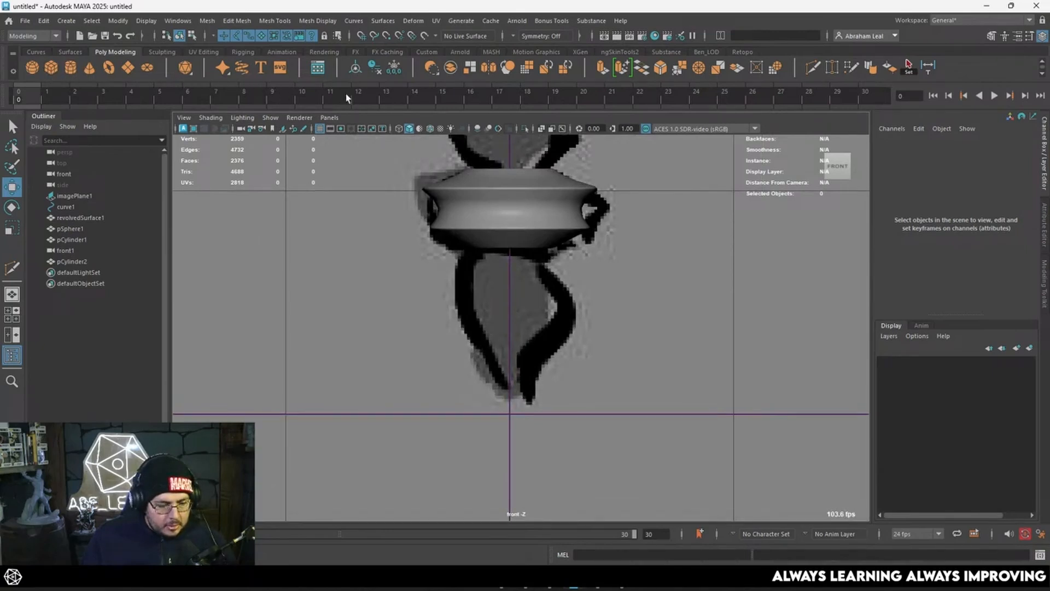
pyautogui.click(36, 52)
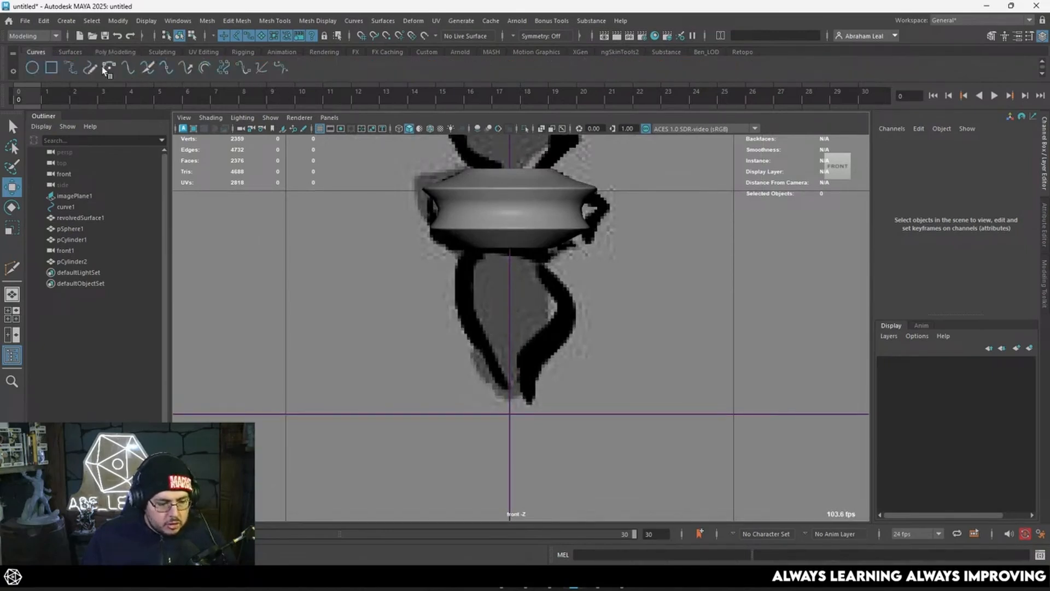
pyautogui.click(70, 67)
pyautogui.scroll(4, 529, 222)
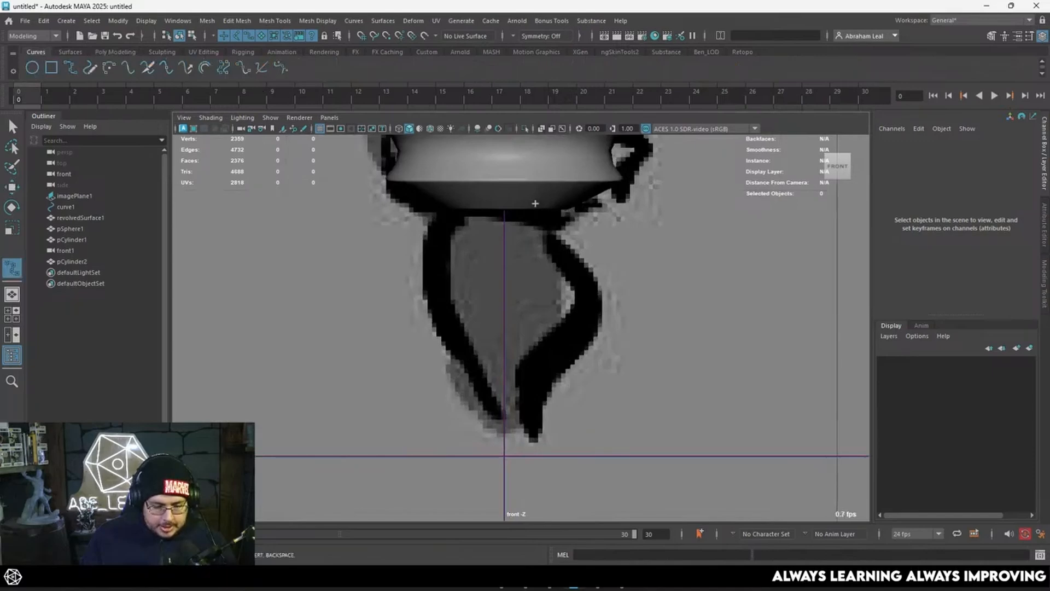
pyautogui.click(535, 203)
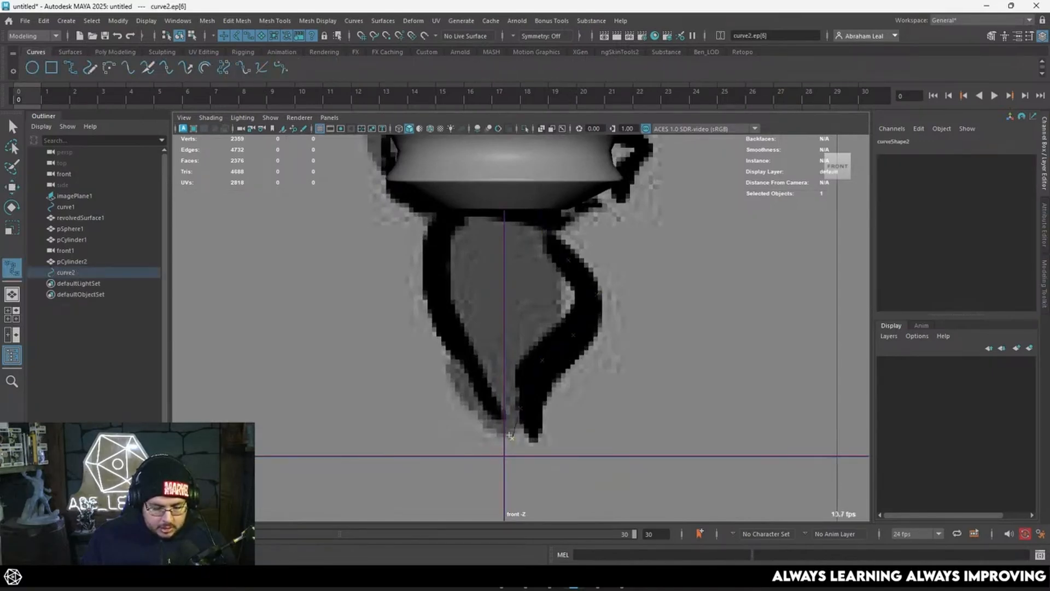
pyautogui.press('w')
# - Show the curve's control vertices and move the two at the lower bend down and inward to follow the sketch
pyautogui.moveTo(584, 299); pyautogui.dragTo(526, 299, button='right')
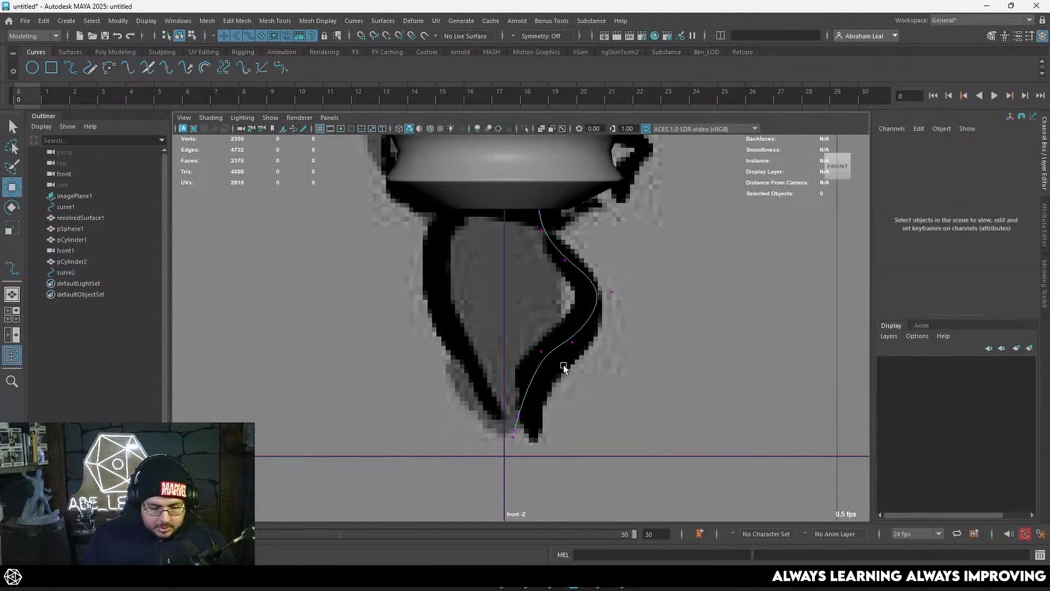
pyautogui.click(537, 360)
pyautogui.click(538, 362)
pyautogui.moveTo(546, 366); pyautogui.dragTo(550, 337, button='right')
pyautogui.click(541, 352)
pyautogui.moveTo(542, 352); pyautogui.dragTo(529, 371)
pyautogui.click(573, 342)
pyautogui.moveTo(572, 342); pyautogui.dragTo(564, 359)
# - Adjust the control vertices at the bulge and upper part of the curve to match the sketched outline
pyautogui.moveTo(618, 281); pyautogui.dragTo(608, 296)
pyautogui.moveTo(612, 292); pyautogui.dragTo(602, 307)
pyautogui.moveTo(575, 249)
pyautogui.mouseDown()
pyautogui.moveTo(562, 264)
pyautogui.moveTo(568, 256)
pyautogui.mouseUp()
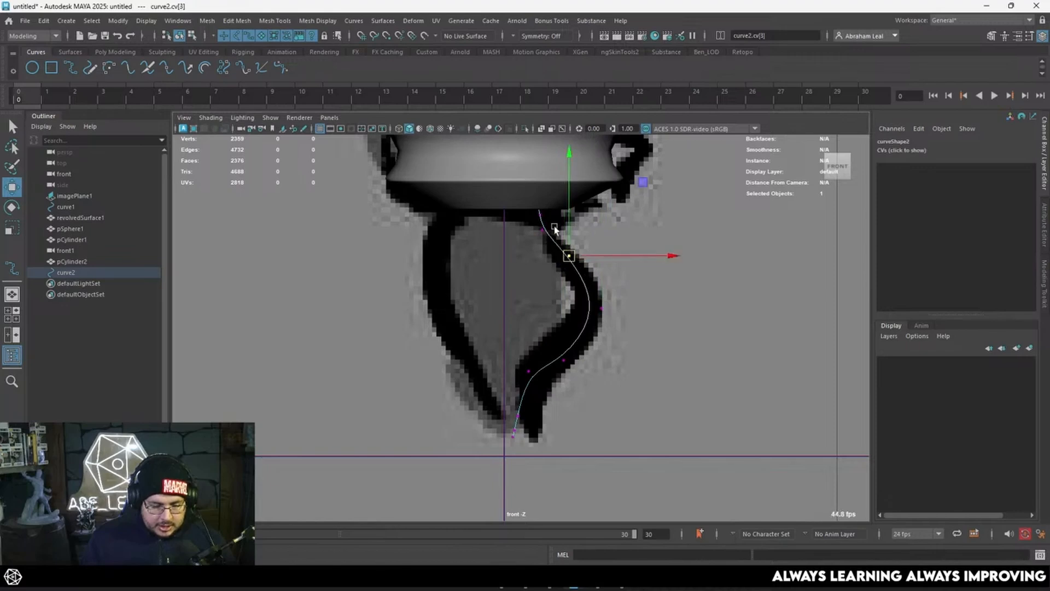
pyautogui.moveTo(549, 188); pyautogui.dragTo(536, 214)
# - Move the curve's end point onto the vertical centre axis and reposition the neighbouring control vertices to smooth the tip
pyautogui.click(518, 416)
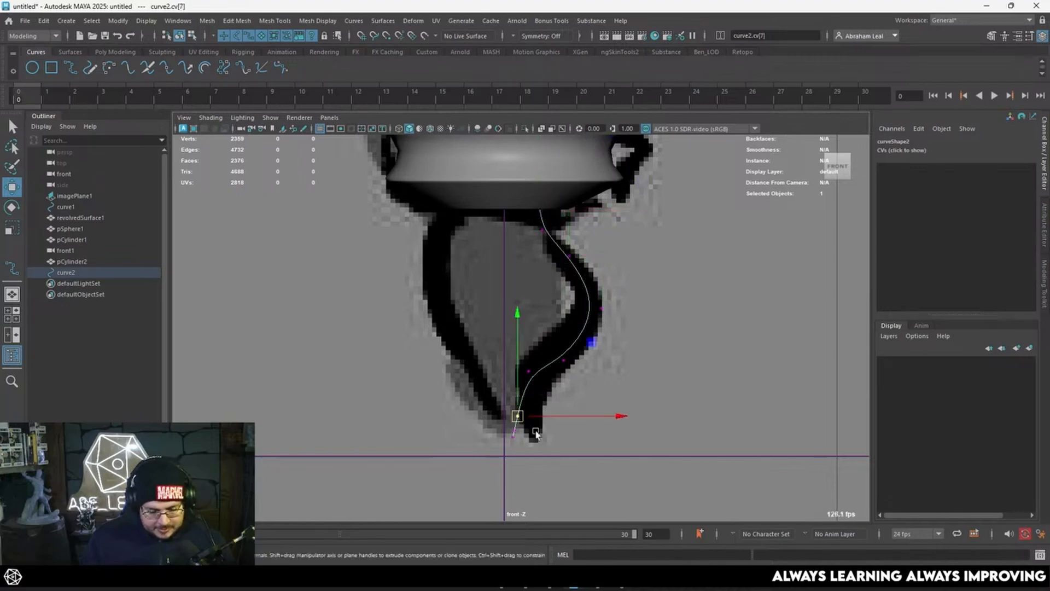
pyautogui.scroll(3, 518, 416)
pyautogui.keyDown('alt'); pyautogui.moveTo(556, 322); pyautogui.dragTo(555, 253, button='middle'); pyautogui.keyUp('alt')
pyautogui.scroll(3, 552, 274)
pyautogui.moveTo(537, 398); pyautogui.dragTo(494, 395)
pyautogui.click(500, 405)
pyautogui.moveTo(503, 414); pyautogui.dragTo(493, 422)
pyautogui.moveTo(533, 358); pyautogui.dragTo(508, 337)
pyautogui.click(551, 258)
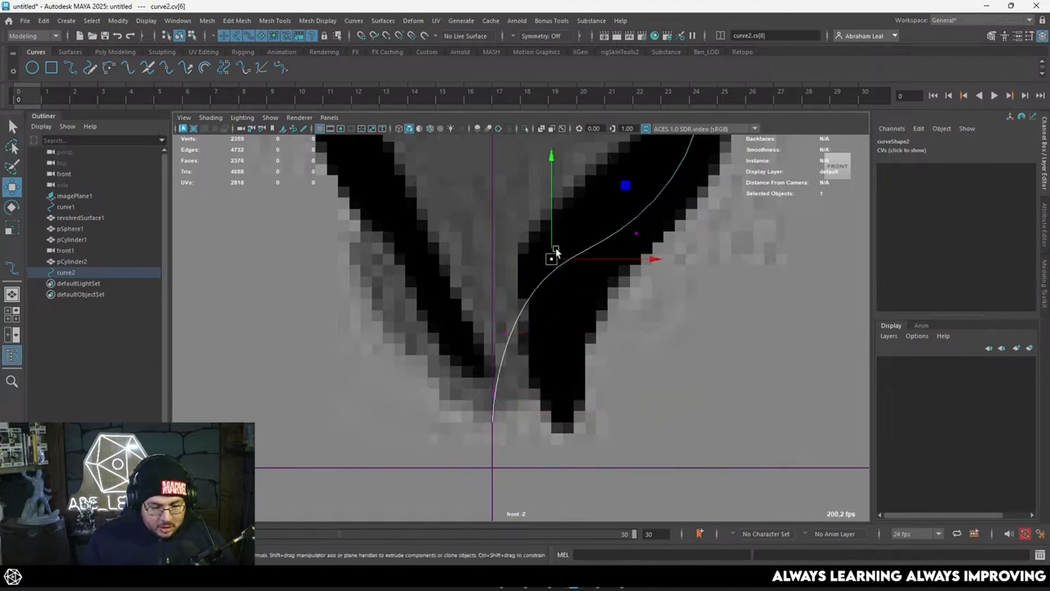
pyautogui.moveTo(553, 256); pyautogui.dragTo(571, 267)
# - Select the finished profile curve in object mode and revolve it into the finial surface
pyautogui.keyDown('alt'); pyautogui.moveTo(574, 265); pyautogui.dragTo(527, 347, button='middle'); pyautogui.keyUp('alt')
pyautogui.keyDown('alt'); pyautogui.moveTo(528, 347); pyautogui.dragTo(594, 225, button='right'); pyautogui.keyUp('alt')
pyautogui.rightClick(594, 225)
pyautogui.keyDown('alt'); pyautogui.moveTo(635, 195); pyautogui.dragTo(602, 206, button='right'); pyautogui.keyUp('alt')
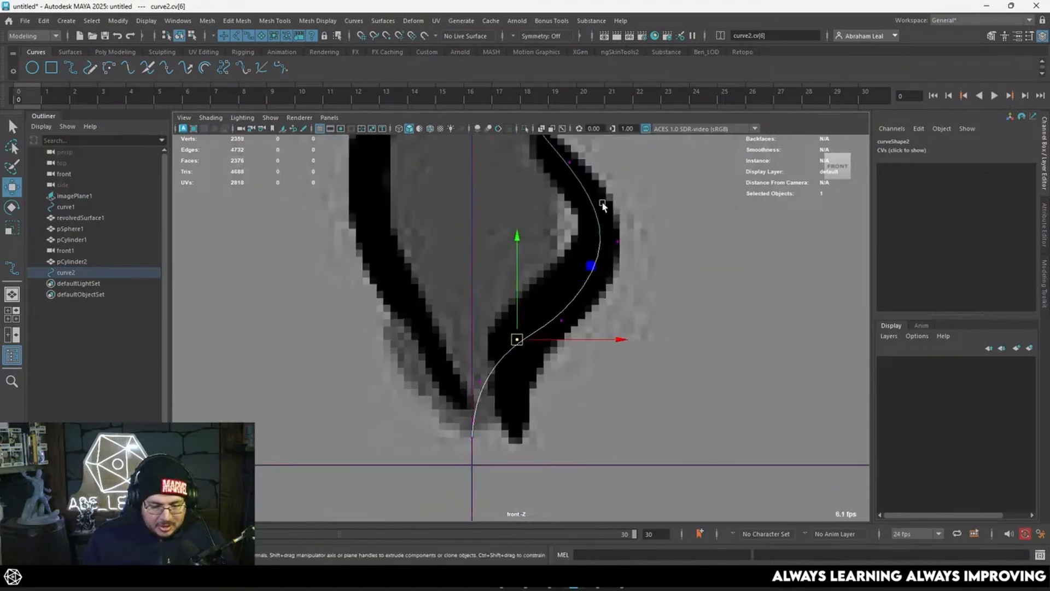
pyautogui.keyDown('alt'); pyautogui.moveTo(603, 206); pyautogui.dragTo(603, 298, button='middle'); pyautogui.keyUp('alt')
pyautogui.moveTo(544, 229); pyautogui.dragTo(576, 205, button='right')
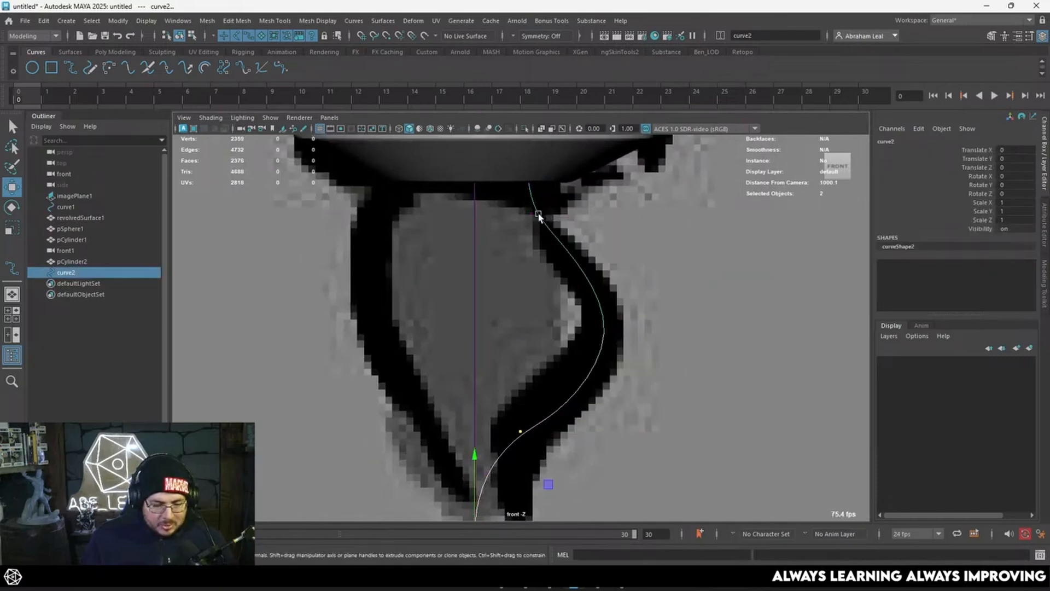
pyautogui.click(106, 52)
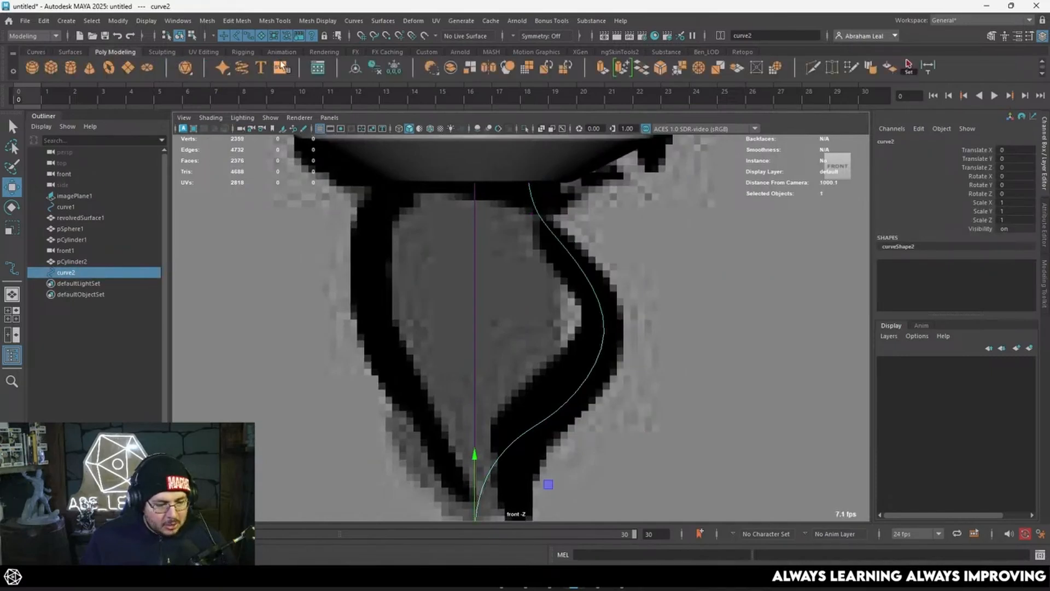
pyautogui.moveTo(526, 240)
pyautogui.keyDown('alt'); pyautogui.mouseDown(button='right')
pyautogui.moveTo(595, 283)
pyautogui.moveTo(540, 250)
pyautogui.mouseUp(button='right'); pyautogui.keyUp('alt')
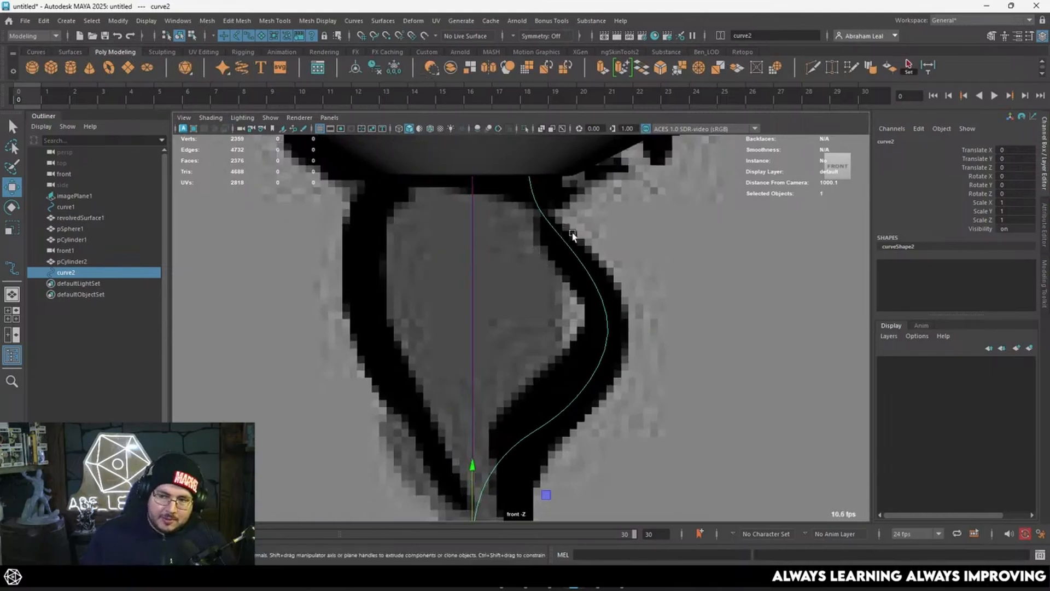
pyautogui.keyDown('alt'); pyautogui.moveTo(562, 286); pyautogui.dragTo(582, 286, button='right'); pyautogui.keyUp('alt')
pyautogui.keyDown('alt'); pyautogui.moveTo(582, 286); pyautogui.dragTo(577, 210, button='middle'); pyautogui.keyUp('alt')
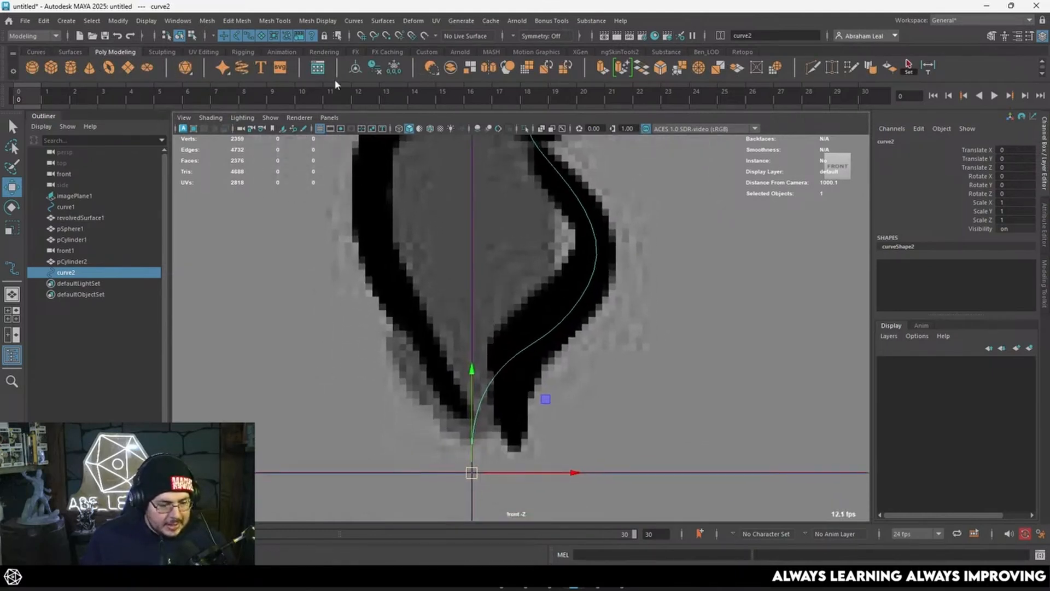
pyautogui.click(383, 21)
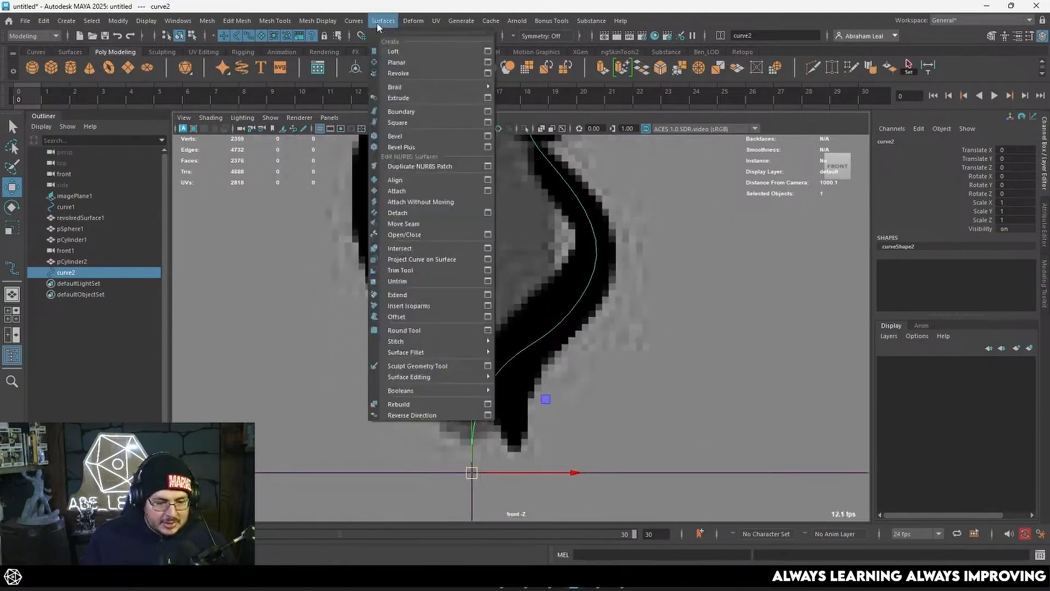
pyautogui.click(407, 71)
pyautogui.click(564, 247)
pyautogui.keyDown('alt'); pyautogui.moveTo(564, 247); pyautogui.dragTo(547, 222, button='right'); pyautogui.keyUp('alt')
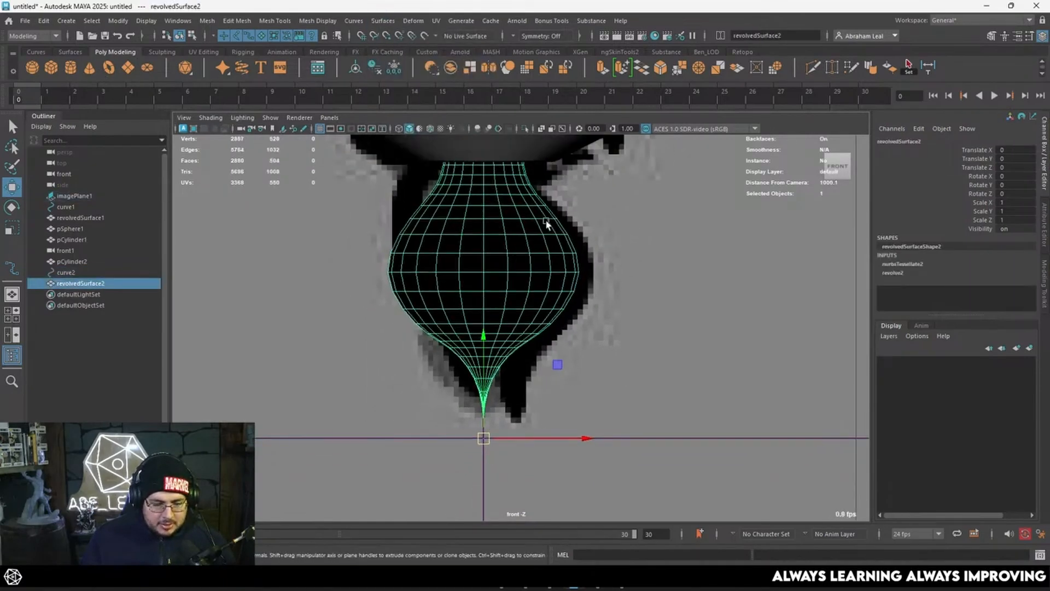
# - Reverse the normals of the revolved finial surface and view it from the front
pyautogui.click(145, 21)
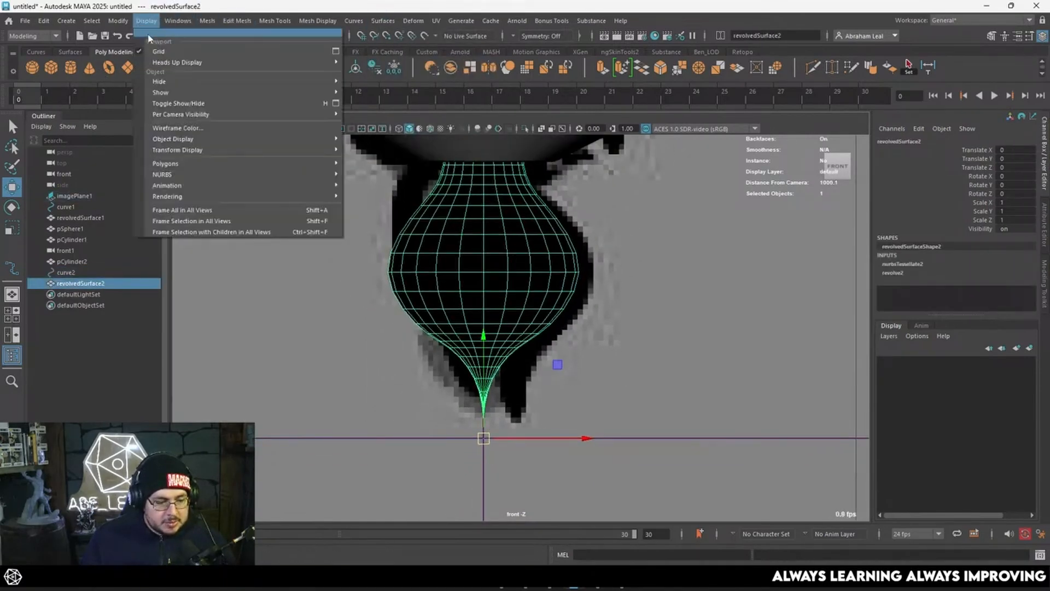
pyautogui.moveTo(326, 23)
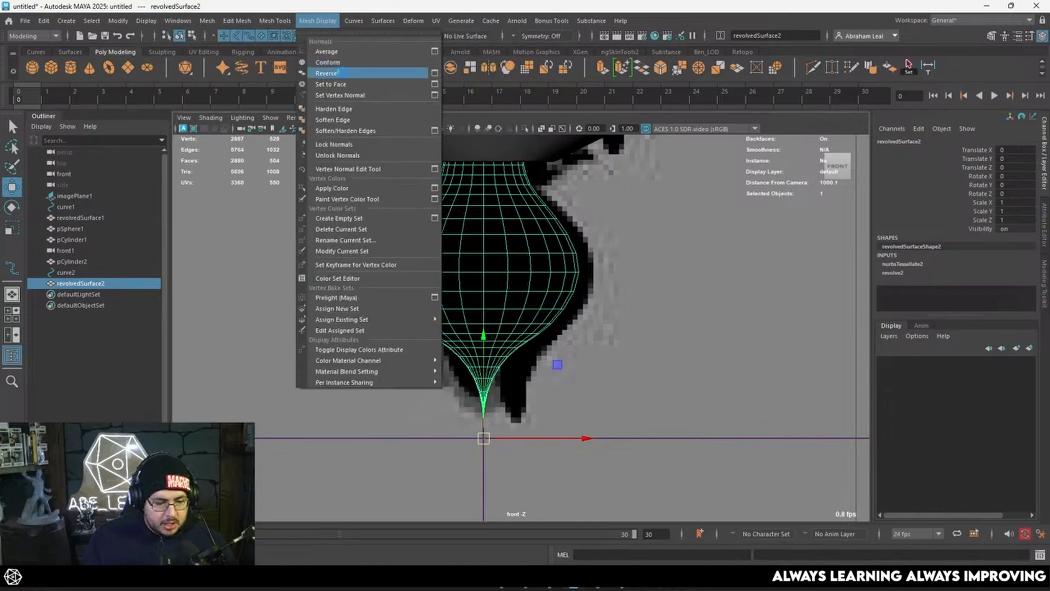
pyautogui.click(326, 74)
pyautogui.click(701, 283)
pyautogui.press('space')
pyautogui.click(517, 259)
pyautogui.scroll(2, 553, 269)
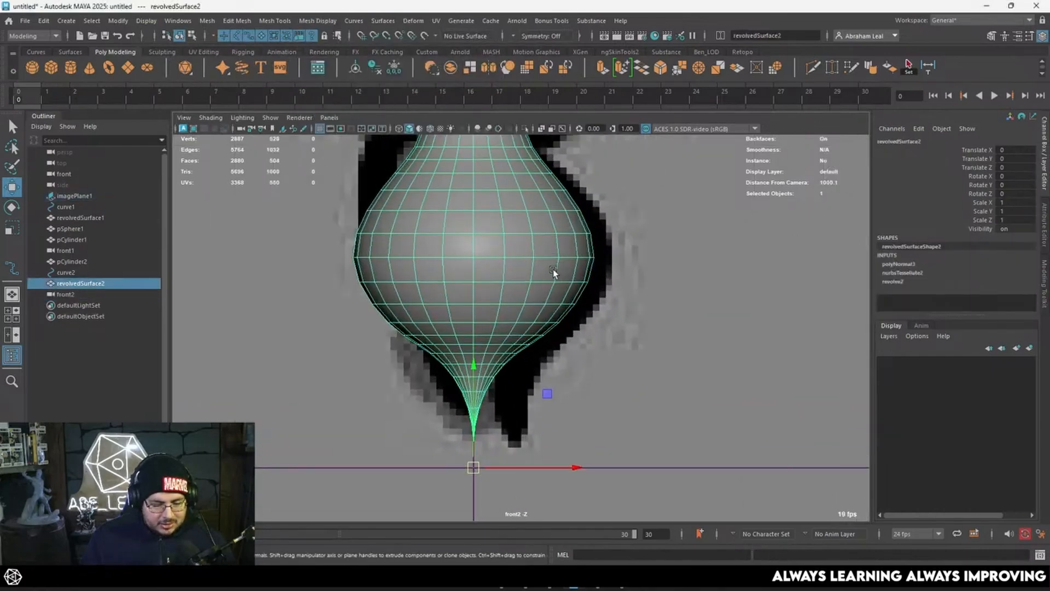
# - Select the finial's profile curve in wireframe and pull its upper and bulge control vertices inward, then restore shaded display
pyautogui.press('4')
pyautogui.click(615, 218)
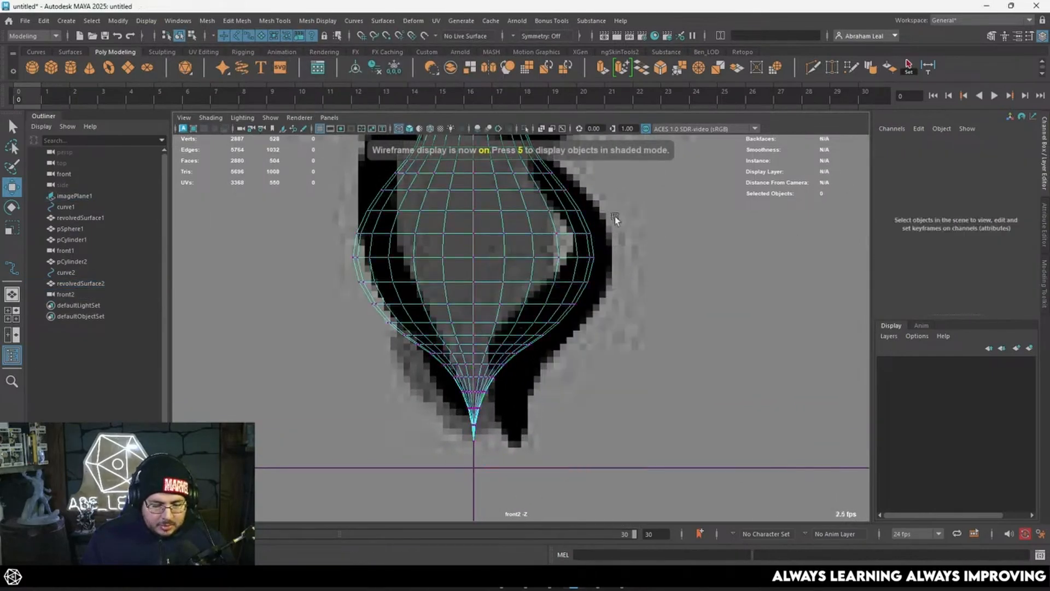
pyautogui.click(115, 282)
pyautogui.click(114, 272)
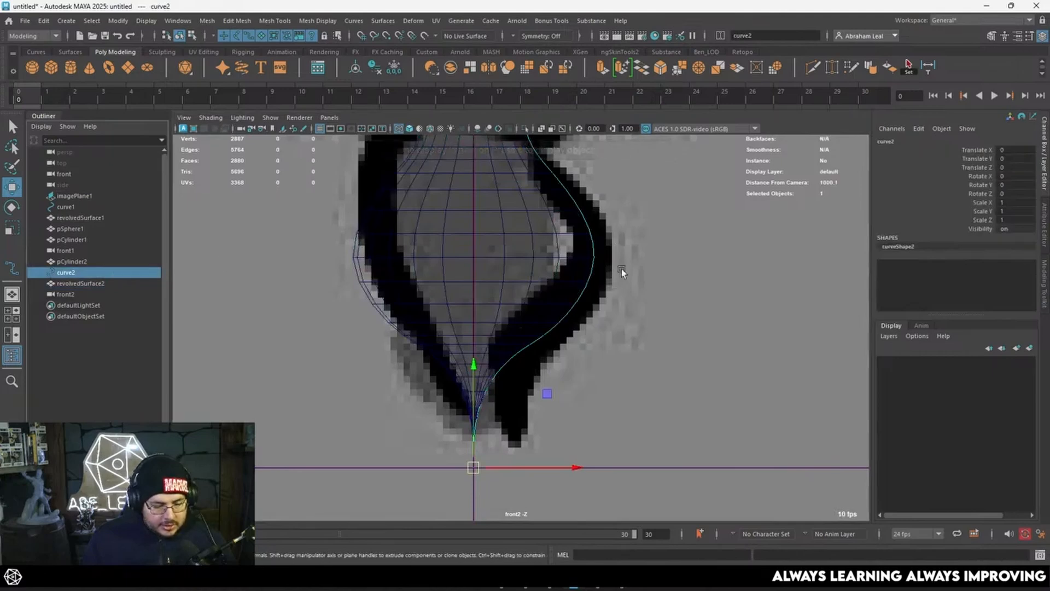
pyautogui.rightClick(585, 189)
pyautogui.rightClick(571, 181)
pyautogui.rightClick(565, 179)
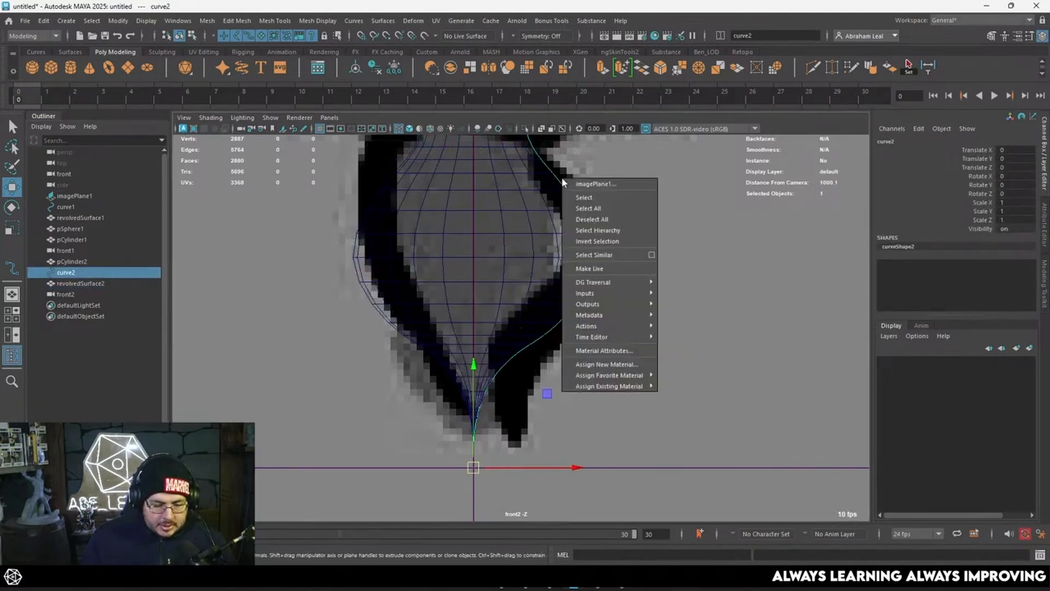
pyautogui.moveTo(558, 179); pyautogui.dragTo(517, 177, button='right')
pyautogui.moveTo(609, 169); pyautogui.dragTo(550, 184)
pyautogui.click(612, 257)
pyautogui.moveTo(611, 257); pyautogui.dragTo(583, 251)
pyautogui.press('5')
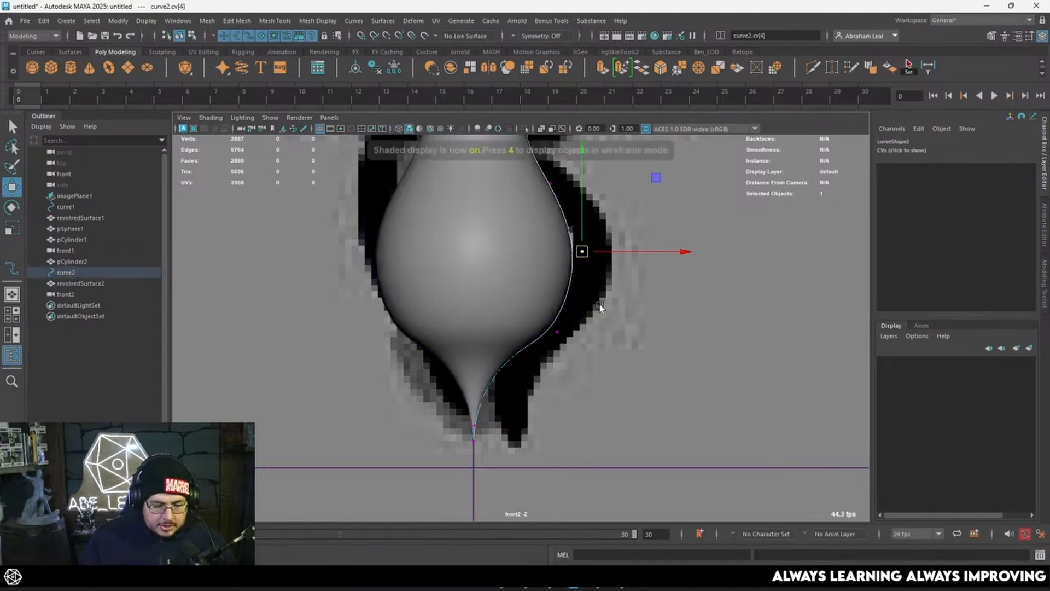
# - Reposition the profile curve's lower control vertices to smooth the taper from the bulge to the pointed tip
pyautogui.click(556, 331)
pyautogui.moveTo(554, 332); pyautogui.dragTo(549, 318)
pyautogui.click(514, 351)
pyautogui.moveTo(514, 351); pyautogui.dragTo(519, 356)
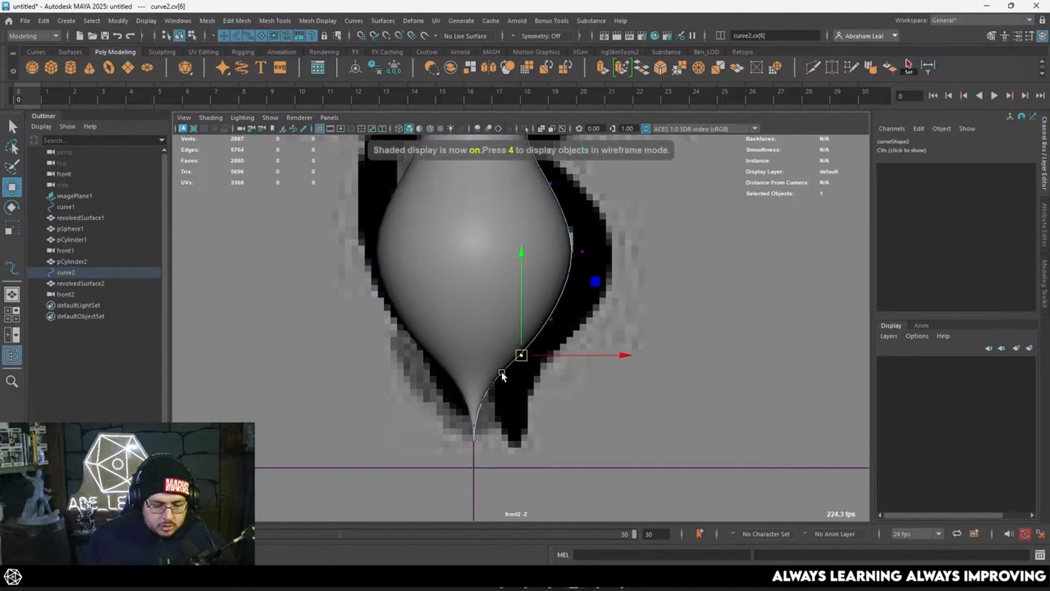
pyautogui.click(483, 402)
pyautogui.hotkey('ctrl', 'z')
pyautogui.moveTo(519, 399)
pyautogui.mouseDown()
pyautogui.moveTo(465, 355)
pyautogui.moveTo(504, 395)
pyautogui.mouseUp()
pyautogui.scroll(-6, 530, 356)
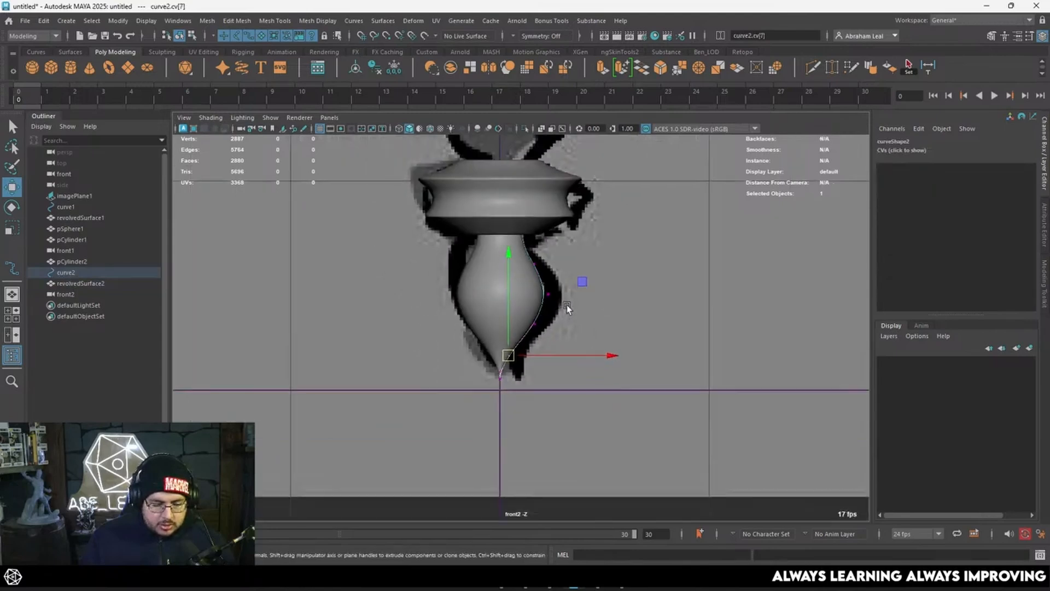
# - Nudge the curve's upper and bulge control vertices slightly outward to round the finial's shoulder
pyautogui.scroll(3, 563, 298)
pyautogui.click(554, 231)
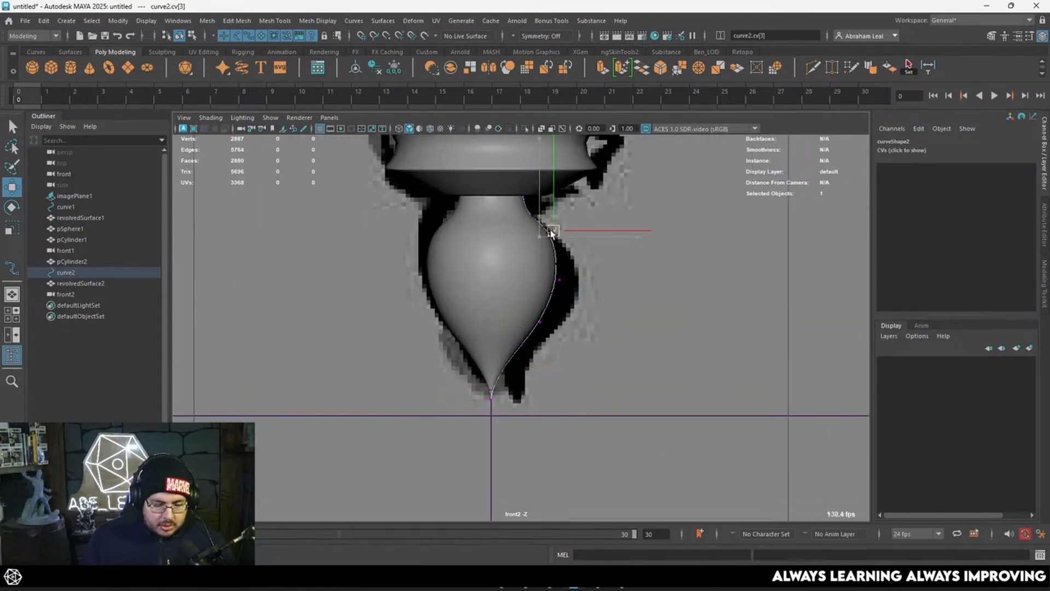
pyautogui.click(561, 278)
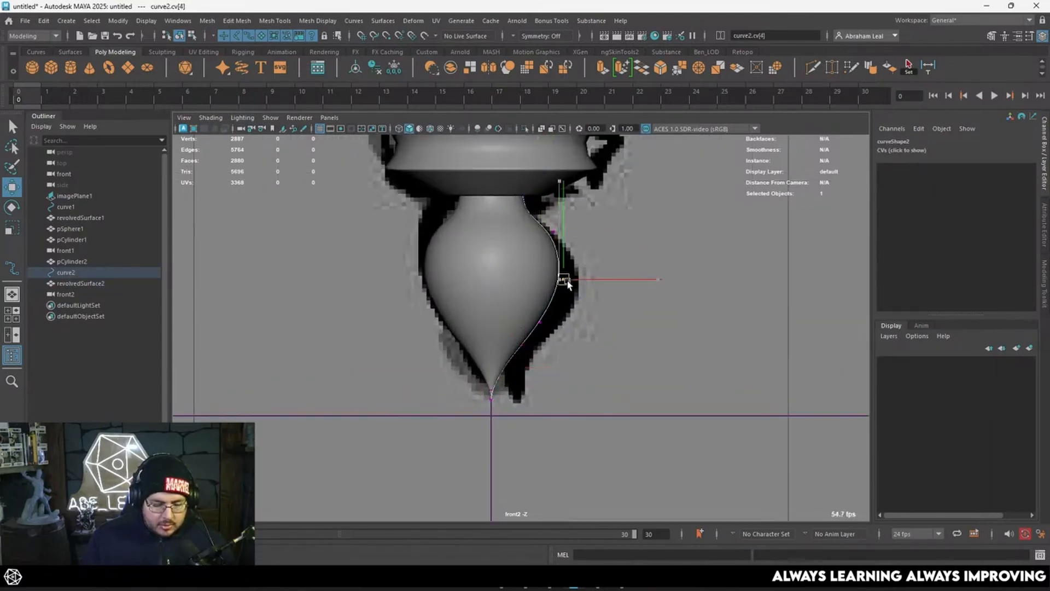
# - Leave control-vertex editing, select the revolved finial surface and switch to the perspective view
pyautogui.moveTo(525, 265); pyautogui.dragTo(628, 220, button='right')
pyautogui.press('5')
pyautogui.click(521, 274)
pyautogui.press('space')
pyautogui.press('space')
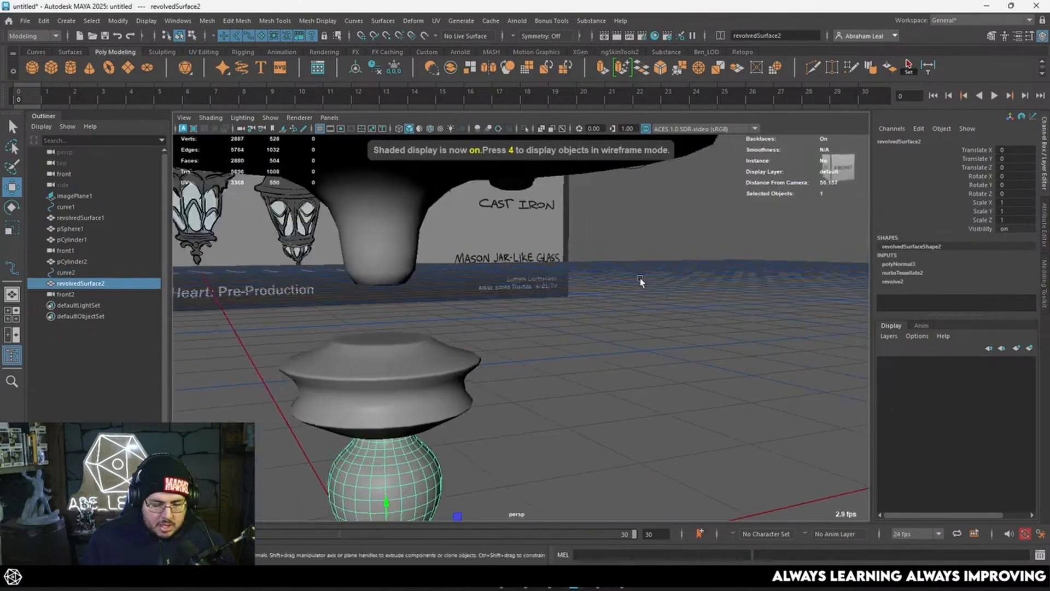
# - Isolate the selected finial surface in the perspective view and frame it
pyautogui.keyDown('alt'); pyautogui.moveTo(640, 278); pyautogui.dragTo(563, 258, button='right'); pyautogui.keyUp('alt')
pyautogui.keyDown('alt'); pyautogui.moveTo(563, 257); pyautogui.dragTo(566, 204, button='middle'); pyautogui.keyUp('alt')
pyautogui.keyDown('alt'); pyautogui.moveTo(565, 202); pyautogui.dragTo(601, 174, button='right'); pyautogui.keyUp('alt')
pyautogui.click(525, 129)
pyautogui.keyDown('alt'); pyautogui.moveTo(525, 186); pyautogui.dragTo(517, 325, button='right'); pyautogui.keyUp('alt')
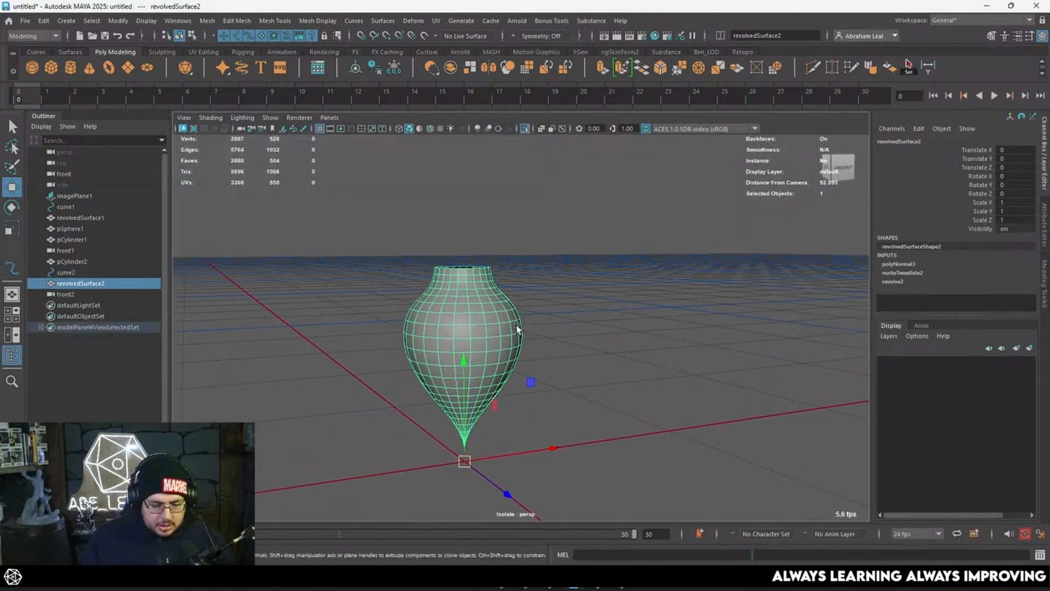
pyautogui.click(519, 324)
pyautogui.click(503, 321)
pyautogui.keyDown('alt'); pyautogui.moveTo(505, 320); pyautogui.dragTo(538, 327); pyautogui.keyUp('alt')
pyautogui.keyDown('alt'); pyautogui.moveTo(537, 327); pyautogui.dragTo(542, 306, button='right'); pyautogui.keyUp('alt')
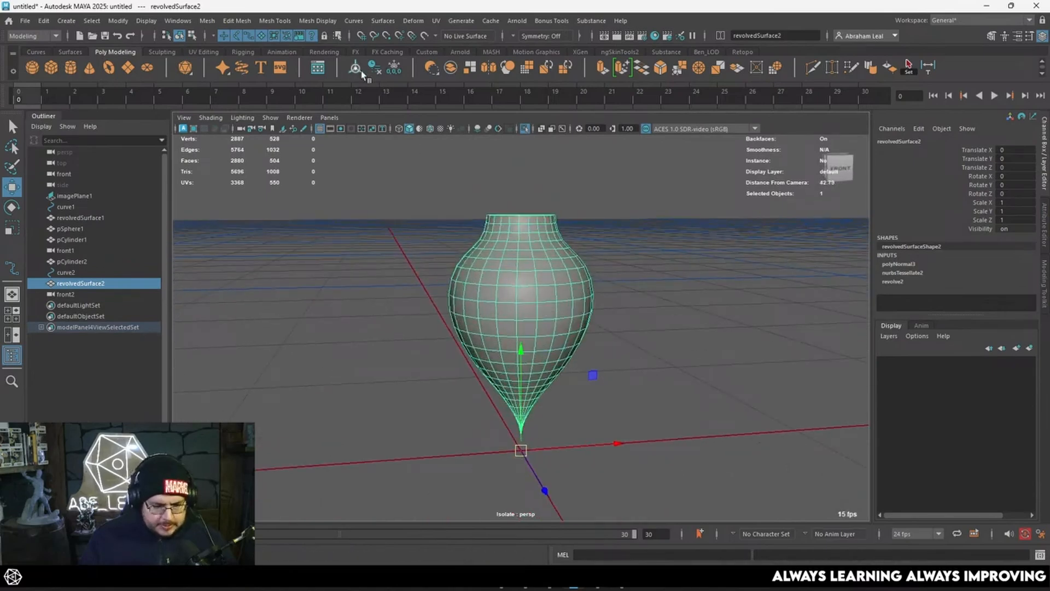
# - Center the finial's pivot, delete its construction history and freeze its transformations
pyautogui.click(361, 71)
pyautogui.click(377, 70)
pyautogui.click(394, 70)
pyautogui.press('f')
pyautogui.keyDown('alt'); pyautogui.moveTo(567, 291); pyautogui.dragTo(560, 315); pyautogui.keyUp('alt')
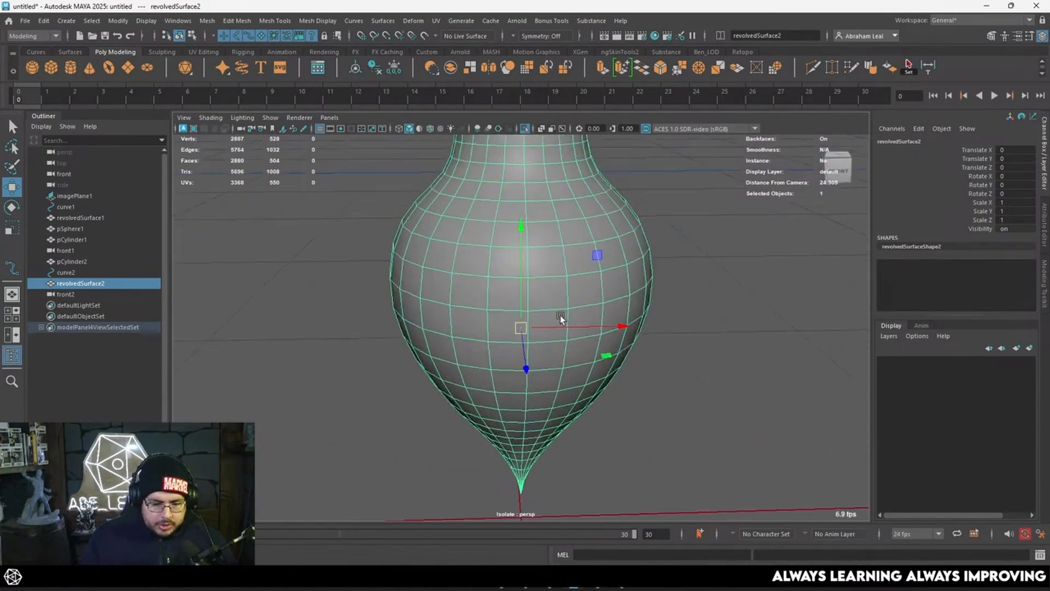
# - Switch the finial to face selection and select the horizontal face loop around its upper bulge
pyautogui.keyDown('alt'); pyautogui.moveTo(560, 315); pyautogui.dragTo(541, 284, button='right'); pyautogui.keyUp('alt')
pyautogui.keyDown('alt'); pyautogui.moveTo(531, 256); pyautogui.dragTo(527, 277); pyautogui.keyUp('alt')
pyautogui.moveTo(525, 276); pyautogui.dragTo(526, 308, button='right')
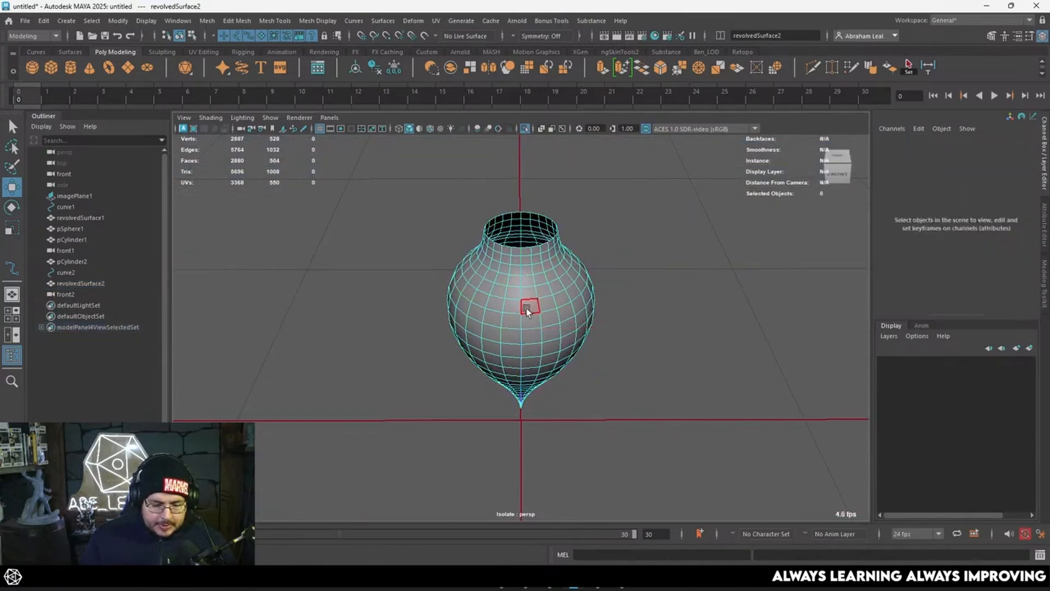
pyautogui.click(516, 298)
pyautogui.press('q')
pyautogui.keyDown('shift'); pyautogui.click(515, 306); pyautogui.keyUp('shift')
pyautogui.keyDown('shift'); pyautogui.doubleClick(531, 302); pyautogui.keyUp('shift')
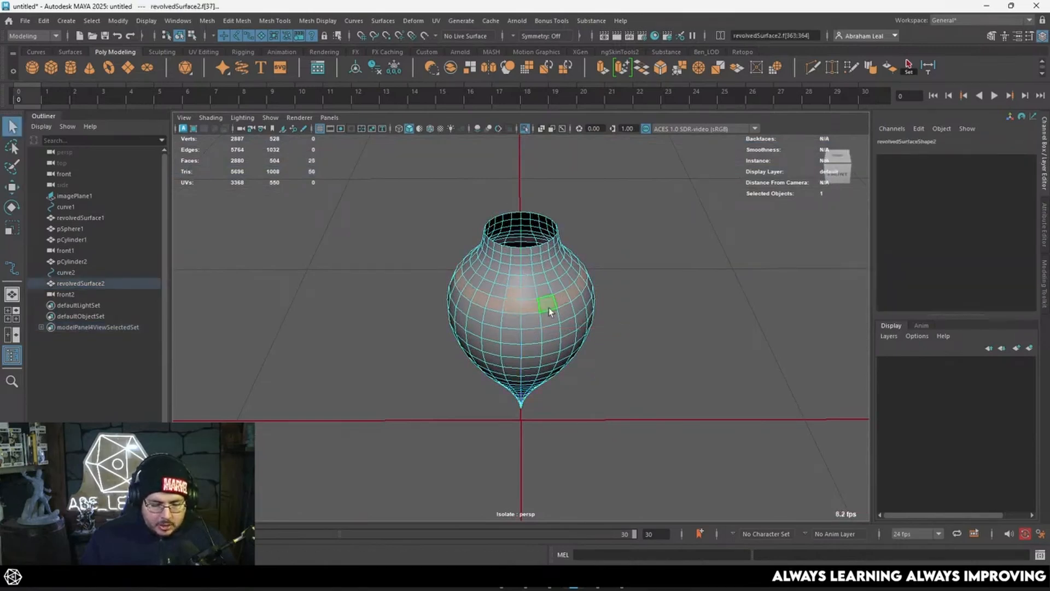
# - Switch to the Chrome browser and search Google for "mistborn deckbuilding game"
pyautogui.click(562, 587)
pyautogui.click(420, 10)
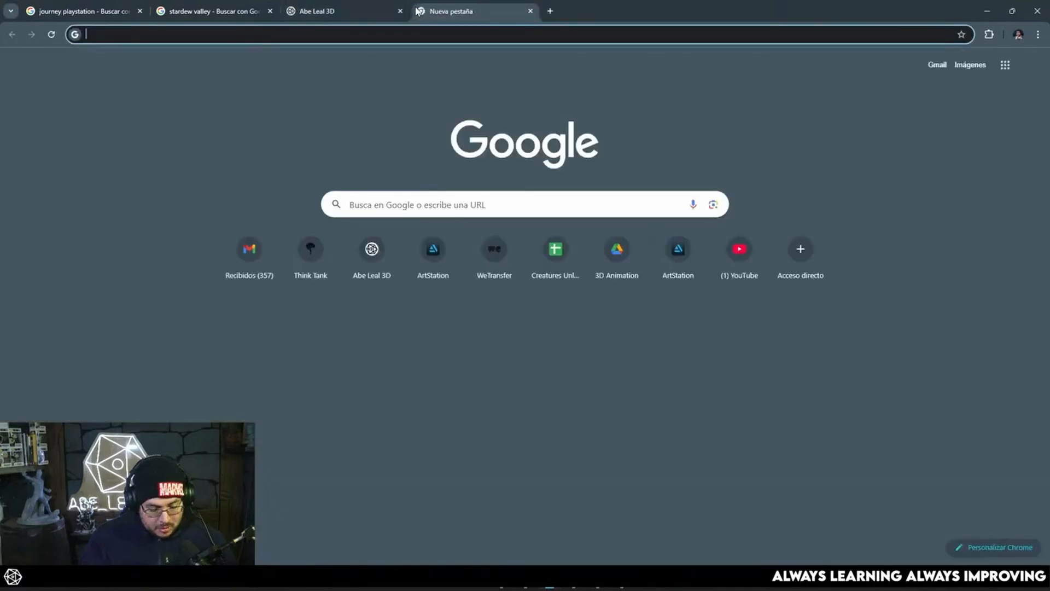
pyautogui.write('mistbron')
pyautogui.press('BackSpace')
pyautogui.press('BackSpace')
pyautogui.write('orn d')
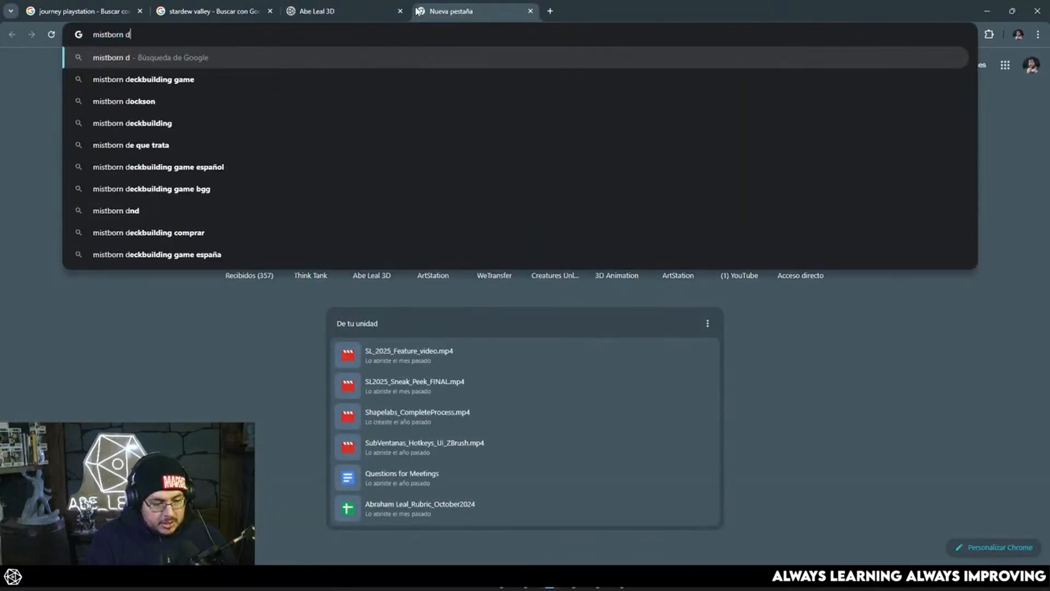
pyautogui.press('Down')
pyautogui.press('Return')
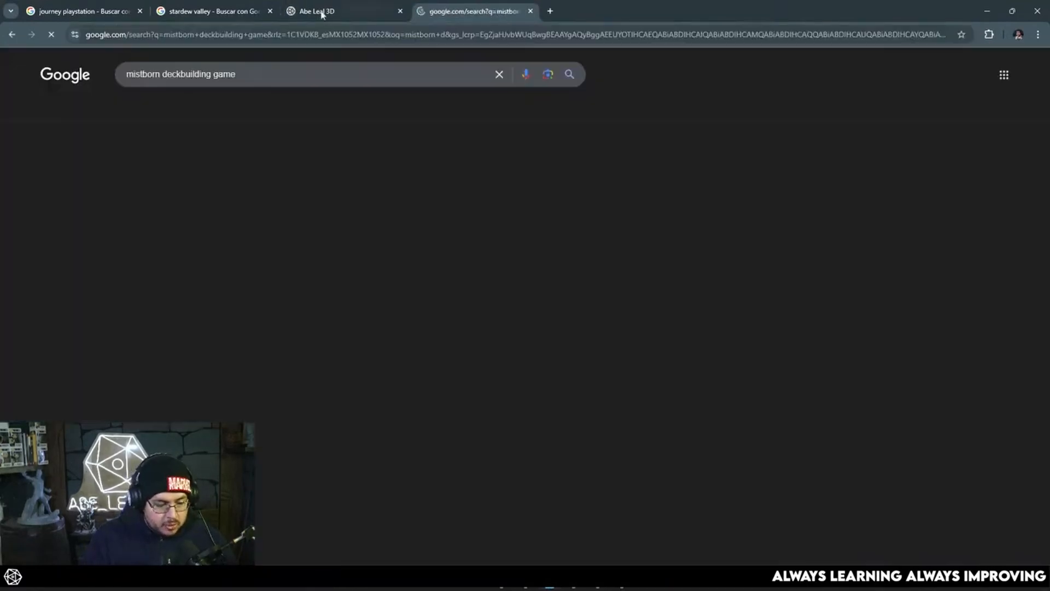
# - Show the image results, enlarge the Mistborn box cover from Board Game Bliss, and return to Maya
pyautogui.click(212, 112)
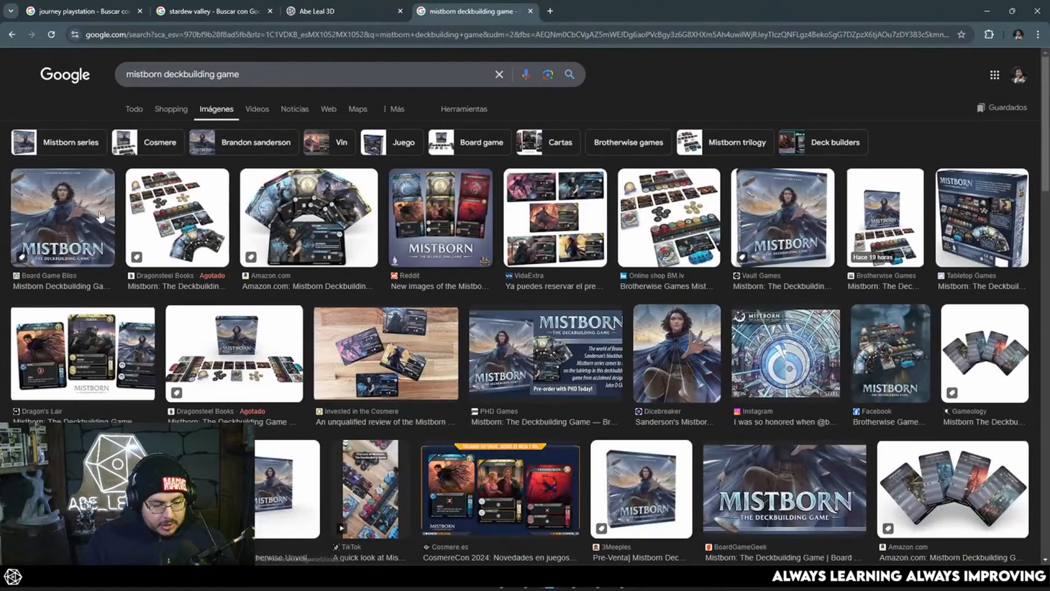
pyautogui.click(100, 216)
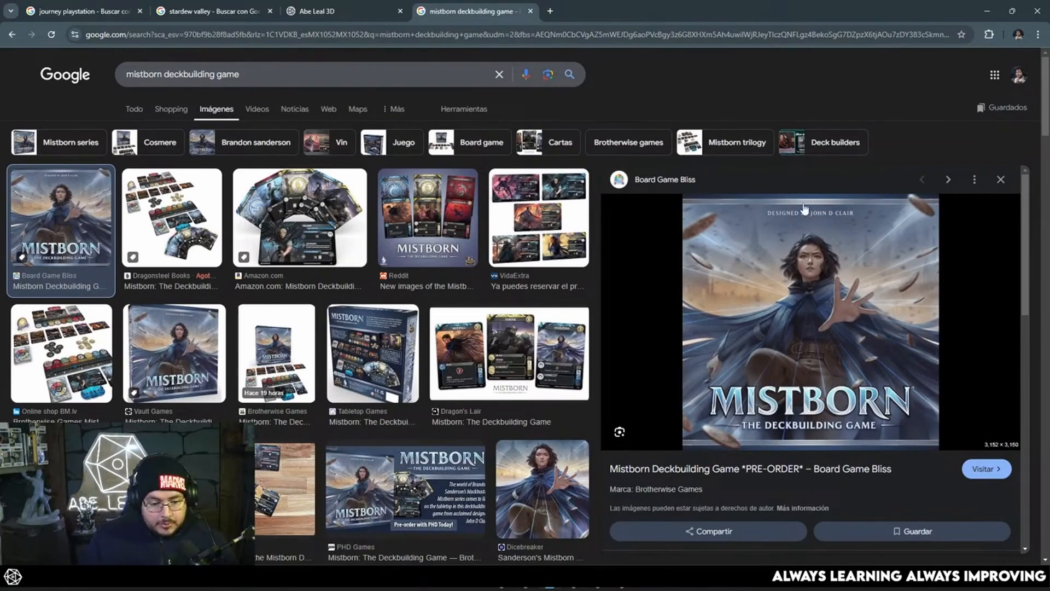
pyautogui.click(987, 11)
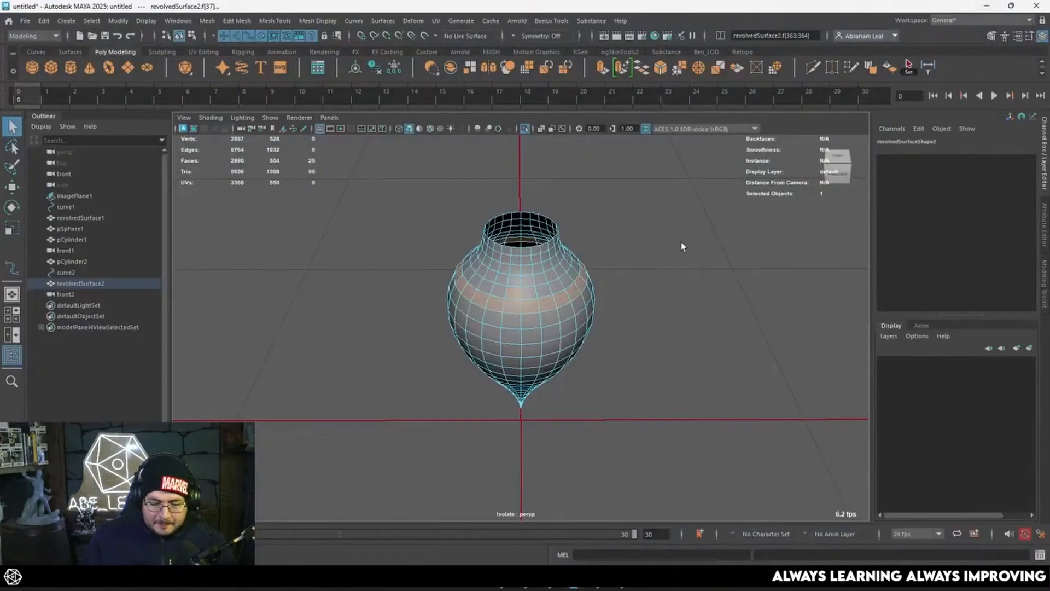
# - Replace the face selection with two adjacent vertical face strips at the front centre of the finial
pyautogui.scroll(5, 626, 301)
pyautogui.keyDown('alt'); pyautogui.moveTo(546, 293); pyautogui.dragTo(514, 191); pyautogui.keyUp('alt')
pyautogui.click(499, 168)
pyautogui.keyDown('shift'); pyautogui.doubleClick(501, 192); pyautogui.keyUp('shift')
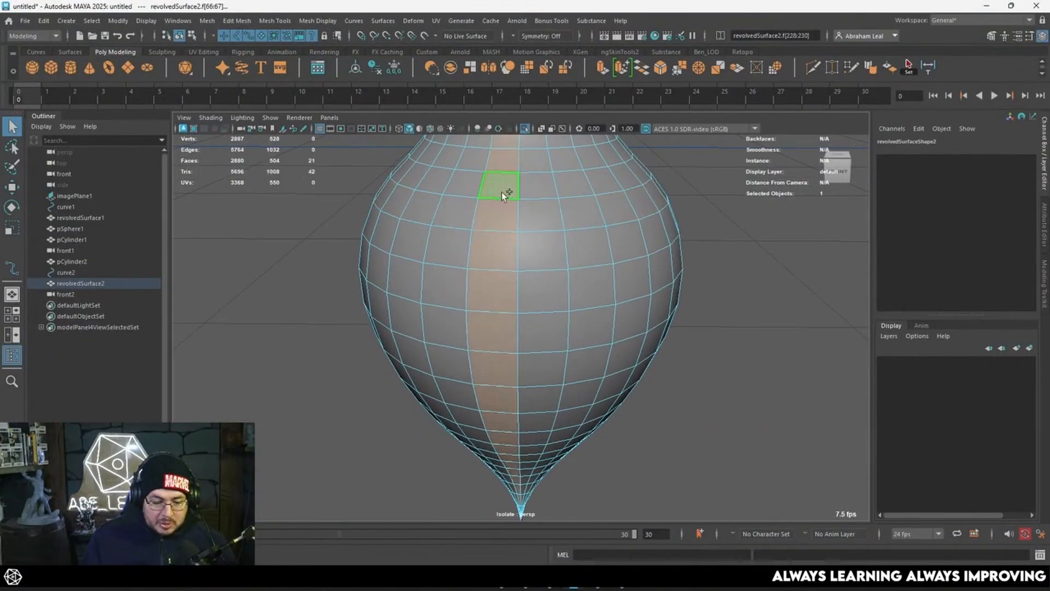
pyautogui.keyDown('shift'); pyautogui.click(533, 164); pyautogui.keyUp('shift')
pyautogui.keyDown('shift'); pyautogui.doubleClick(538, 189); pyautogui.keyUp('shift')
# - In the top view, add pairs of adjacent vertical face strips at the finial's back, left and right to the selection
pyautogui.scroll(-4, 660, 236)
pyautogui.keyDown('alt'); pyautogui.moveTo(588, 217); pyautogui.dragTo(611, 253); pyautogui.keyUp('alt')
pyautogui.press('space')
pyautogui.scroll(5, 552, 312)
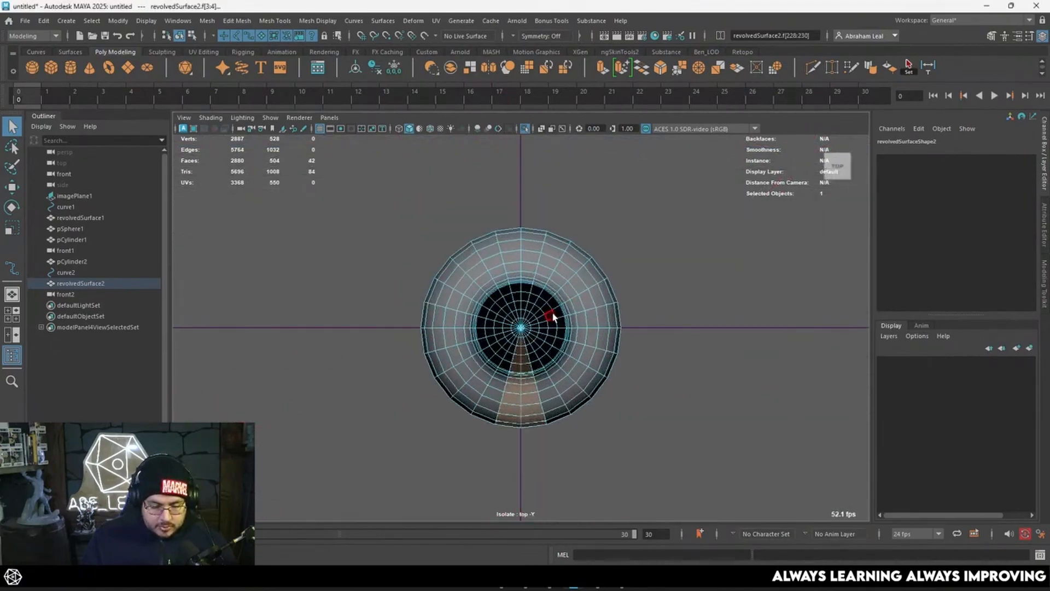
pyautogui.keyDown('shift'); pyautogui.doubleClick(530, 238); pyautogui.keyUp('shift')
pyautogui.keyDown('shift'); pyautogui.doubleClick(510, 236); pyautogui.keyUp('shift')
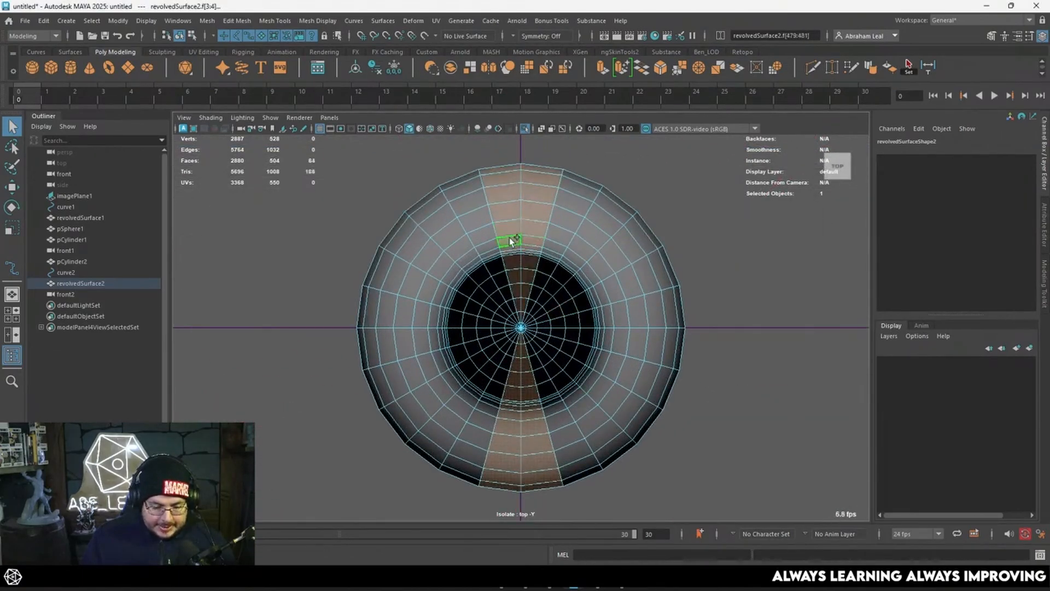
pyautogui.keyDown('shift'); pyautogui.doubleClick(417, 315); pyautogui.keyUp('shift')
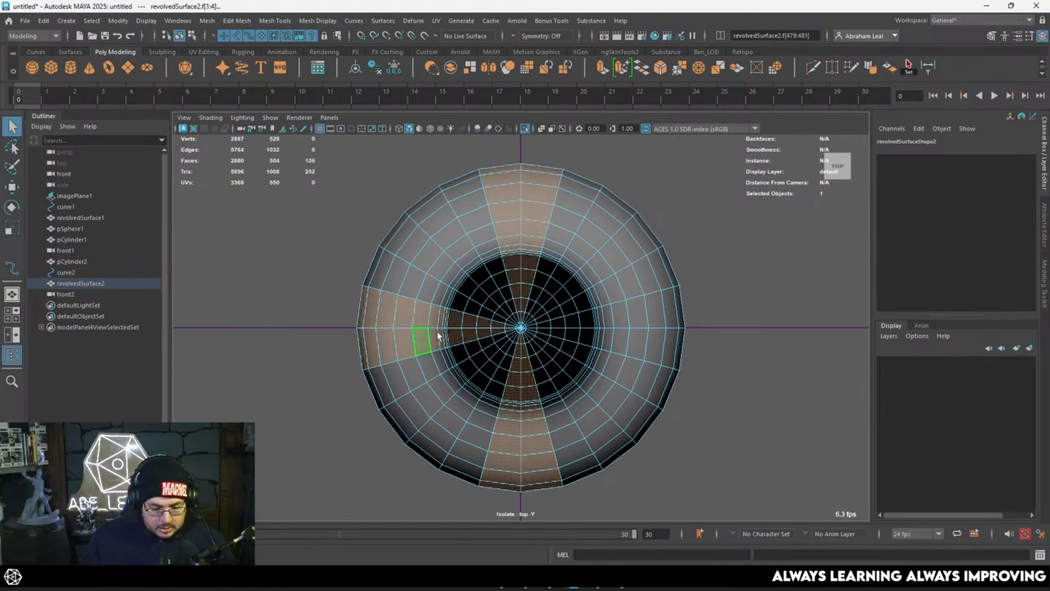
pyautogui.keyDown('shift'); pyautogui.doubleClick(622, 319); pyautogui.keyUp('shift')
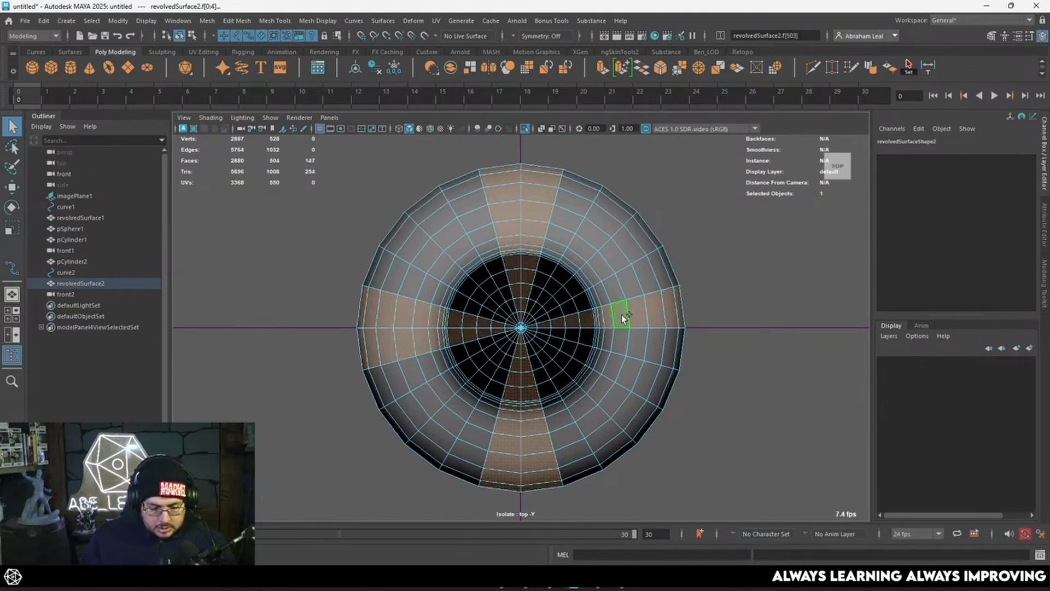
pyautogui.keyDown('shift'); pyautogui.doubleClick(609, 340); pyautogui.keyUp('shift')
# - Widen the left and right face groups to three strips each and the front and back groups to four
pyautogui.keyDown('shift'); pyautogui.doubleClick(600, 294); pyautogui.keyUp('shift')
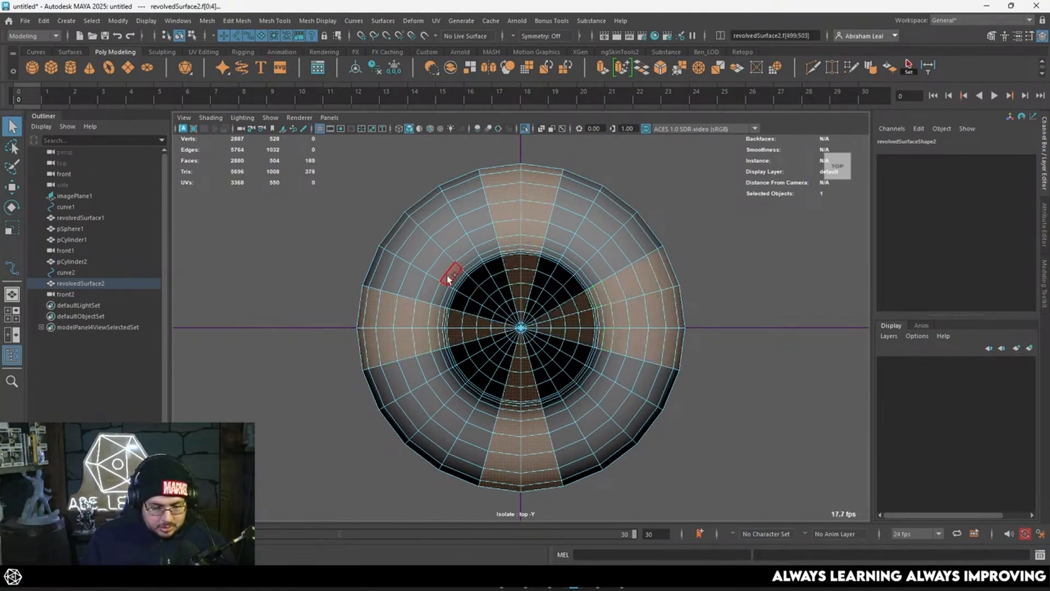
pyautogui.keyDown('shift'); pyautogui.doubleClick(414, 280); pyautogui.keyUp('shift')
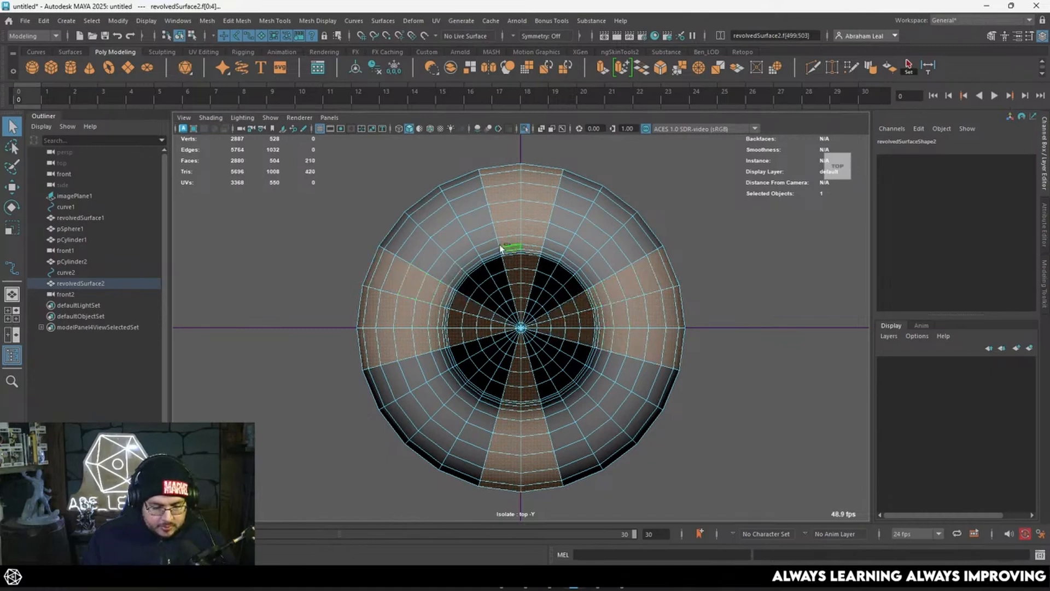
pyautogui.keyDown('shift'); pyautogui.doubleClick(485, 224); pyautogui.keyUp('shift')
pyautogui.keyDown('shift'); pyautogui.doubleClick(557, 234); pyautogui.keyUp('shift')
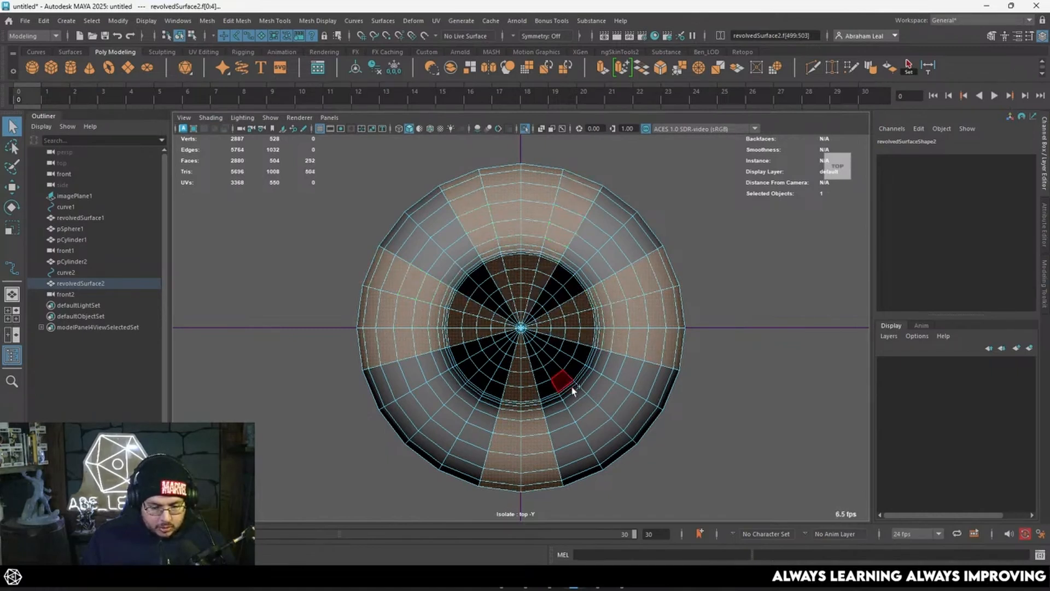
pyautogui.keyDown('shift'); pyautogui.doubleClick(556, 410); pyautogui.keyUp('shift')
pyautogui.keyDown('shift'); pyautogui.doubleClick(481, 429); pyautogui.keyUp('shift')
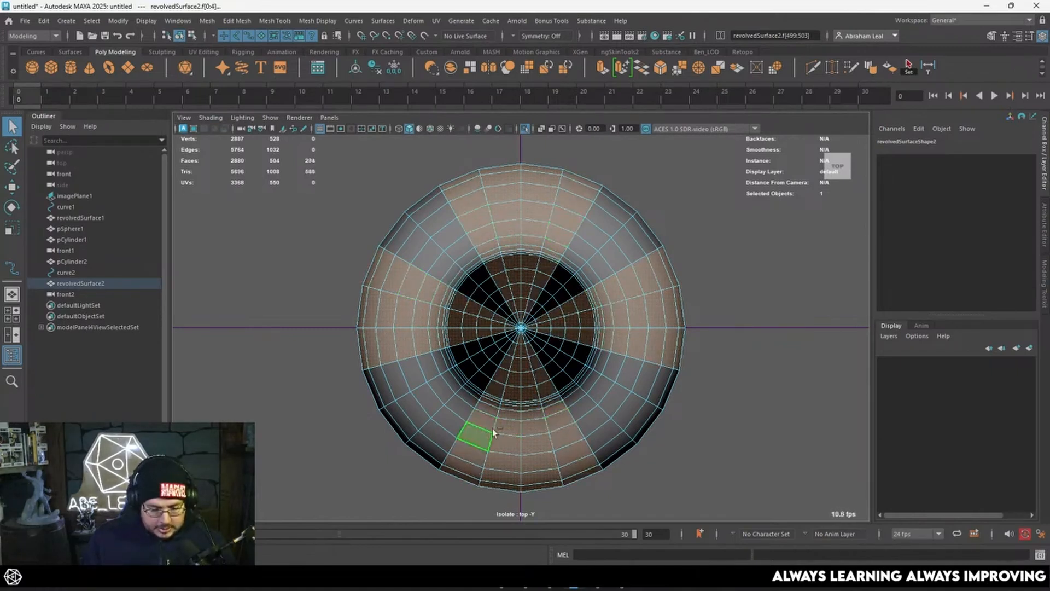
# - Try extruding the selected face groups with an Offset of 0.22 and a Local Translate Z of 0.238
pyautogui.hotkey('ctrl', 'e')
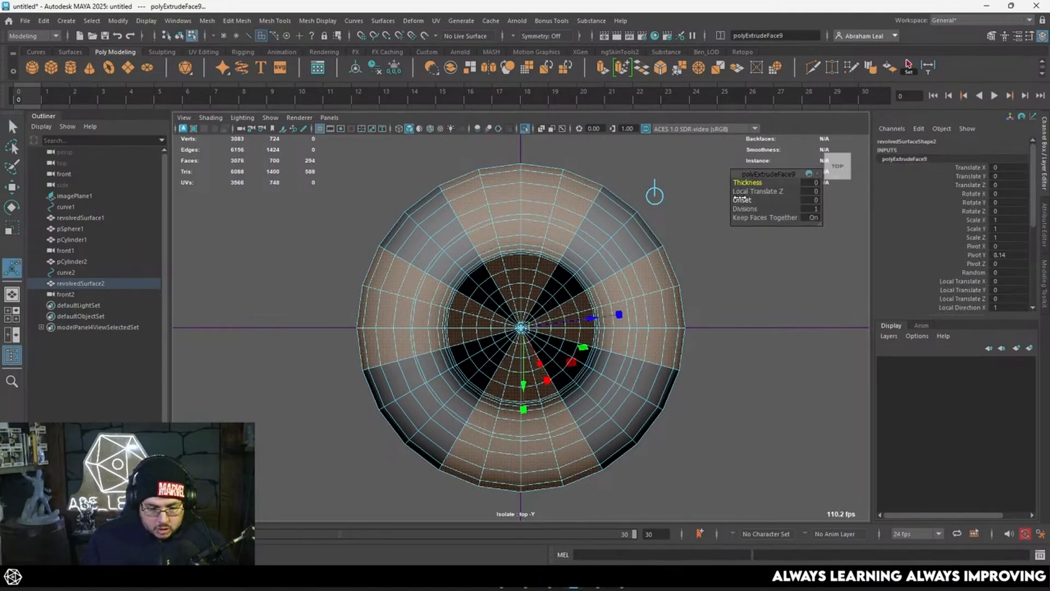
pyautogui.moveTo(741, 200); pyautogui.dragTo(728, 226)
pyautogui.moveTo(591, 322); pyautogui.dragTo(601, 320)
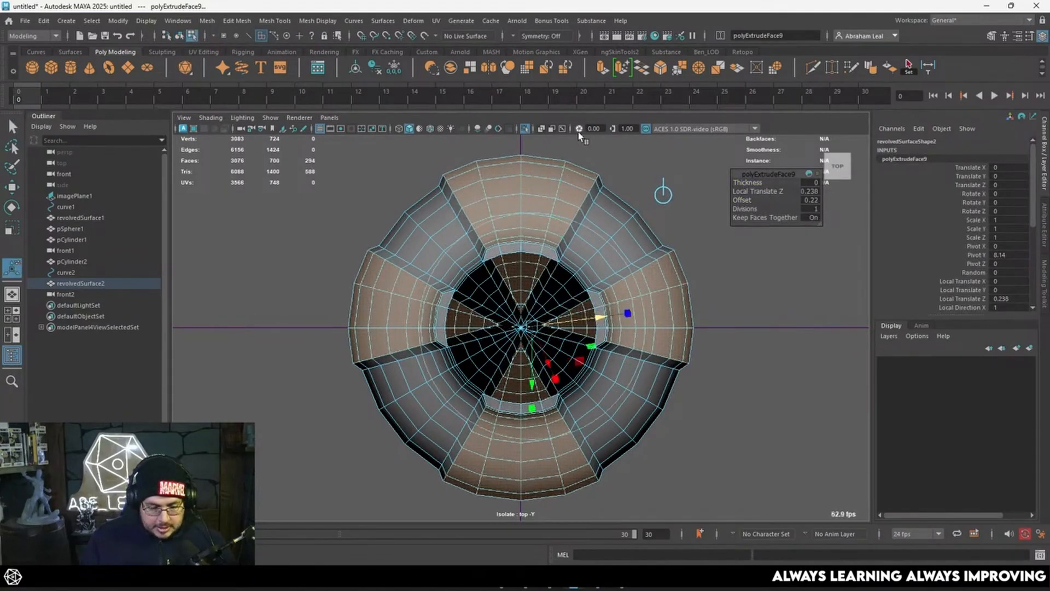
pyautogui.press('q')
pyautogui.doubleClick(505, 203)
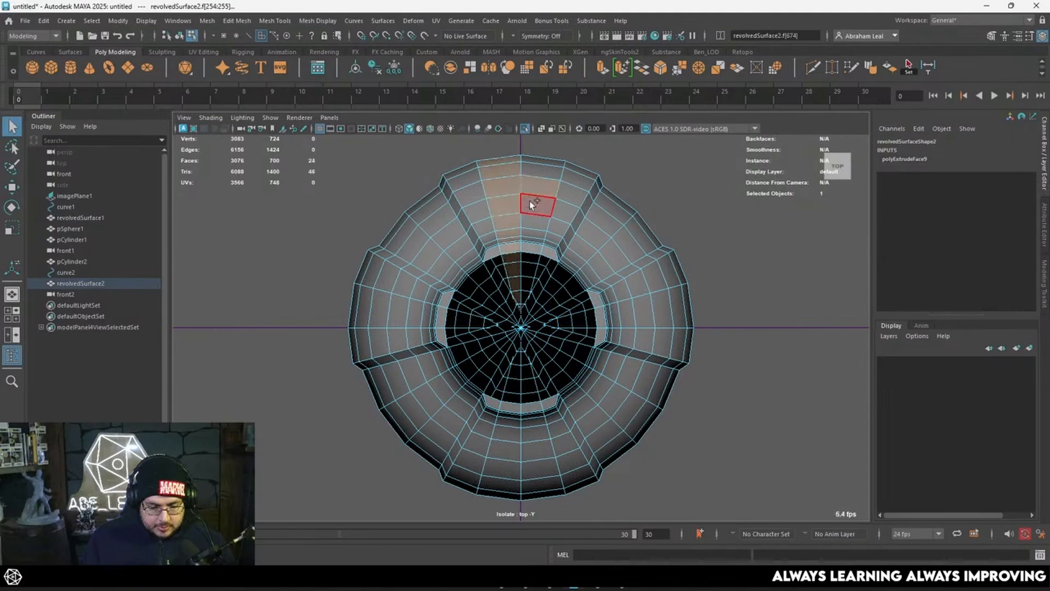
pyautogui.keyDown('shift'); pyautogui.doubleClick(530, 203); pyautogui.keyUp('shift')
# - Undo the face extrusion and add the missing outer strip of the front group back to the selection
pyautogui.hotkey('ctrl', 'z')
pyautogui.hotkey('ctrl', 'z')
pyautogui.hotkey('ctrl', 'z')
pyautogui.hotkey('ctrl', 'z')
pyautogui.hotkey('ctrl', 'z')
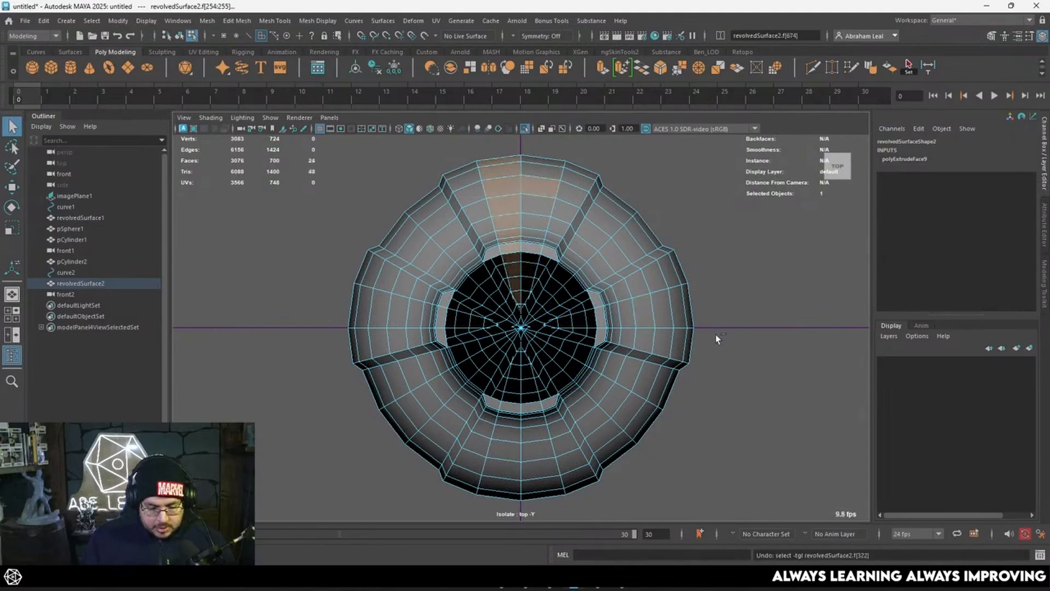
pyautogui.hotkey('ctrl', 'z')
pyautogui.hotkey('ctrl', 'z')
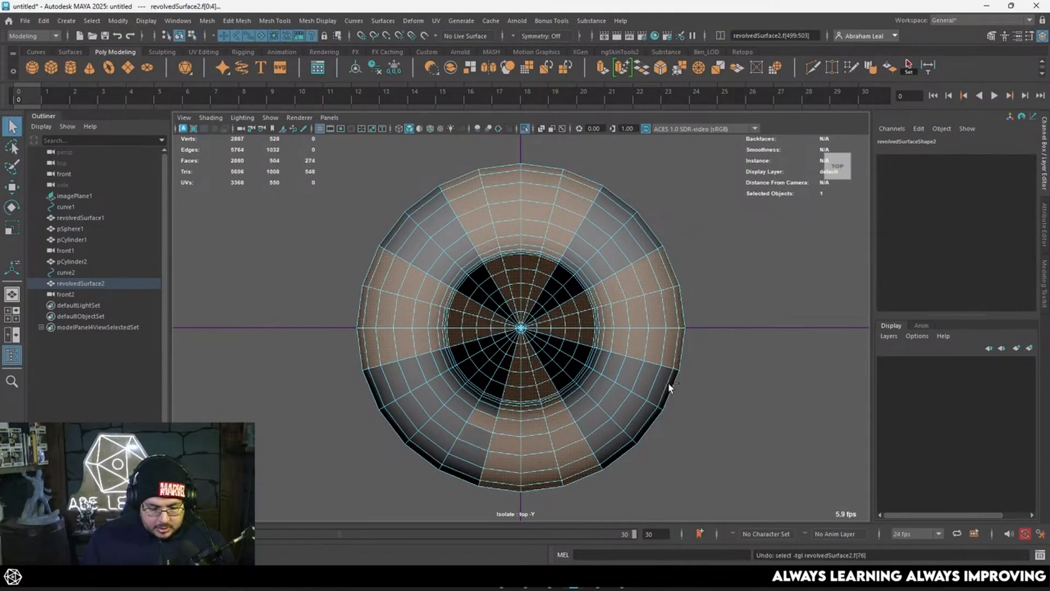
pyautogui.keyDown('shift'); pyautogui.doubleClick(485, 408); pyautogui.keyUp('shift')
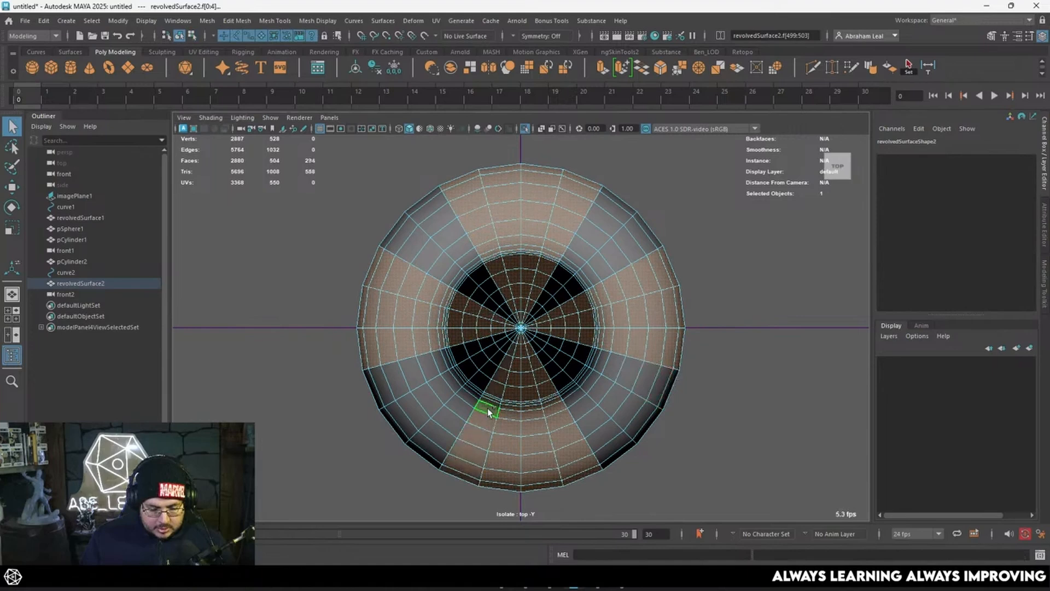
# - Add the missing outer strip of the right face group and extrude all four groups outward with a small Offset
pyautogui.keyDown('shift'); pyautogui.doubleClick(604, 361); pyautogui.keyUp('shift')
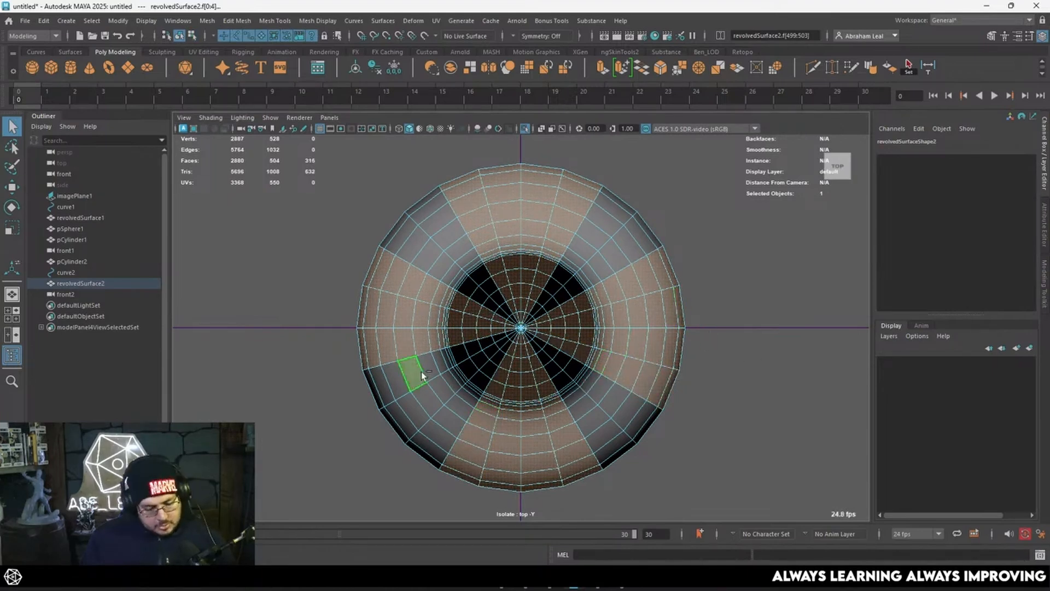
pyautogui.hotkey('ctrl', 'e')
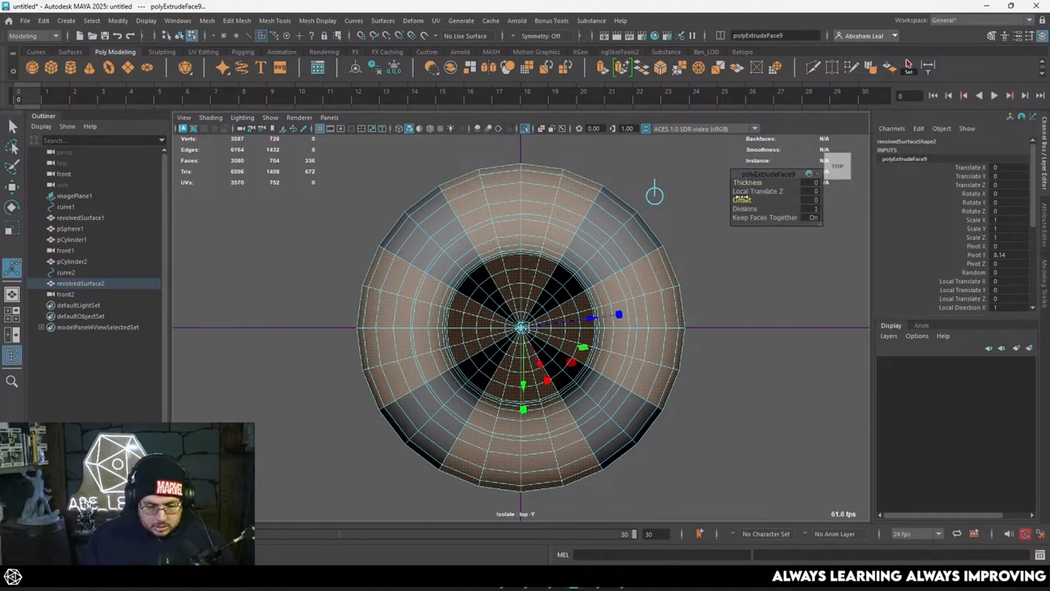
pyautogui.moveTo(742, 198); pyautogui.dragTo(753, 195)
pyautogui.moveTo(593, 326); pyautogui.dragTo(606, 314)
pyautogui.click(726, 290)
# - Select the middle pair of vertical face strips on each of the finial's four raised segments
pyautogui.click(511, 225)
pyautogui.press('q')
pyautogui.keyDown('shift'); pyautogui.doubleClick(511, 232); pyautogui.keyUp('shift')
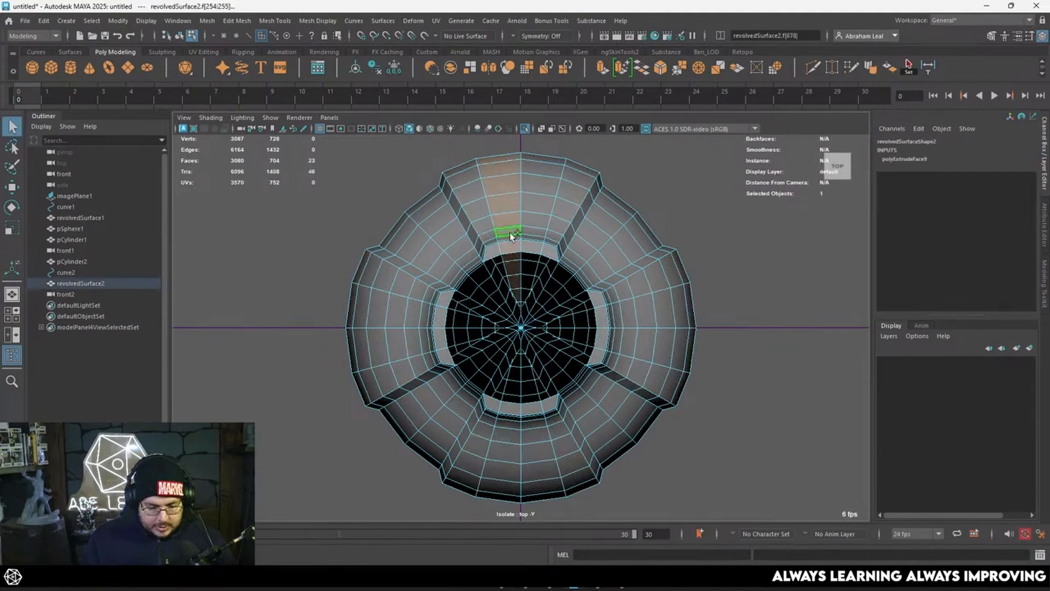
pyautogui.keyDown('shift'); pyautogui.click(529, 225); pyautogui.keyUp('shift')
pyautogui.keyDown('shift'); pyautogui.doubleClick(531, 230); pyautogui.keyUp('shift')
pyautogui.keyDown('shift'); pyautogui.doubleClick(617, 312); pyautogui.keyUp('shift')
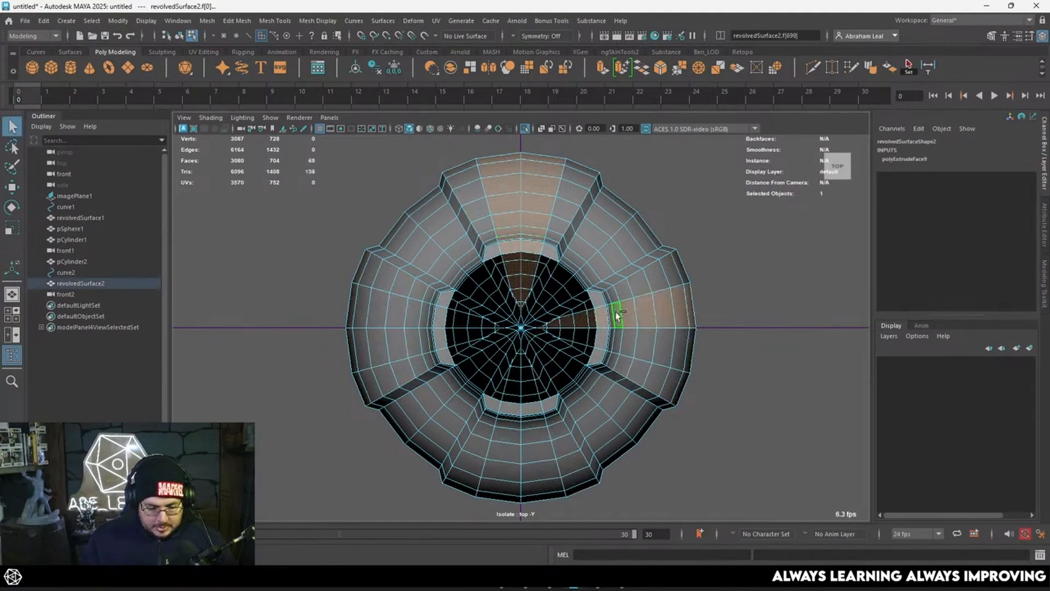
pyautogui.keyDown('shift'); pyautogui.doubleClick(617, 342); pyautogui.keyUp('shift')
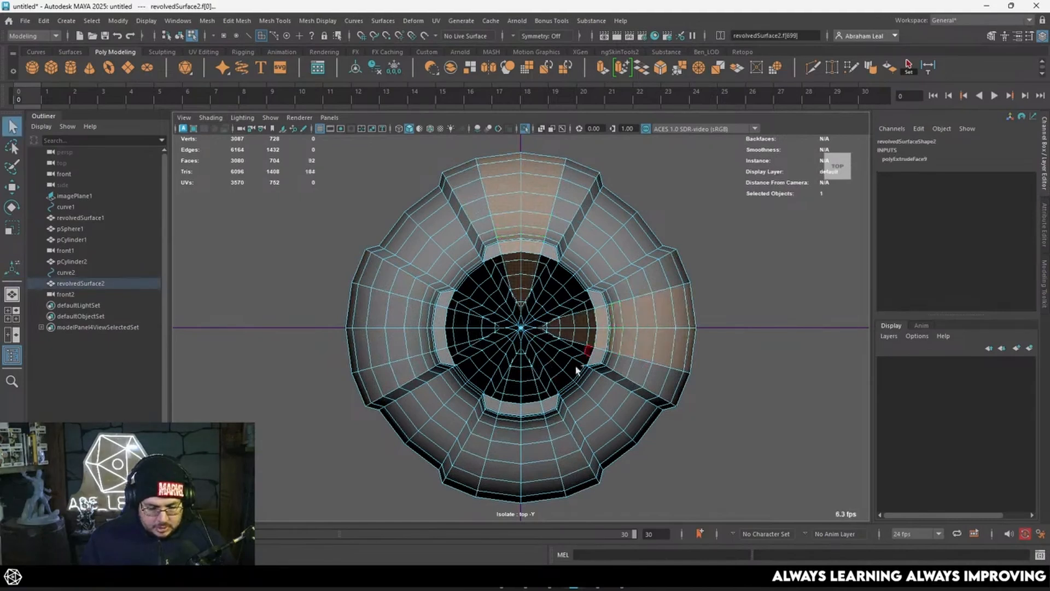
pyautogui.keyDown('shift'); pyautogui.doubleClick(528, 420); pyautogui.keyUp('shift')
pyautogui.keyDown('shift'); pyautogui.doubleClick(512, 420); pyautogui.keyUp('shift')
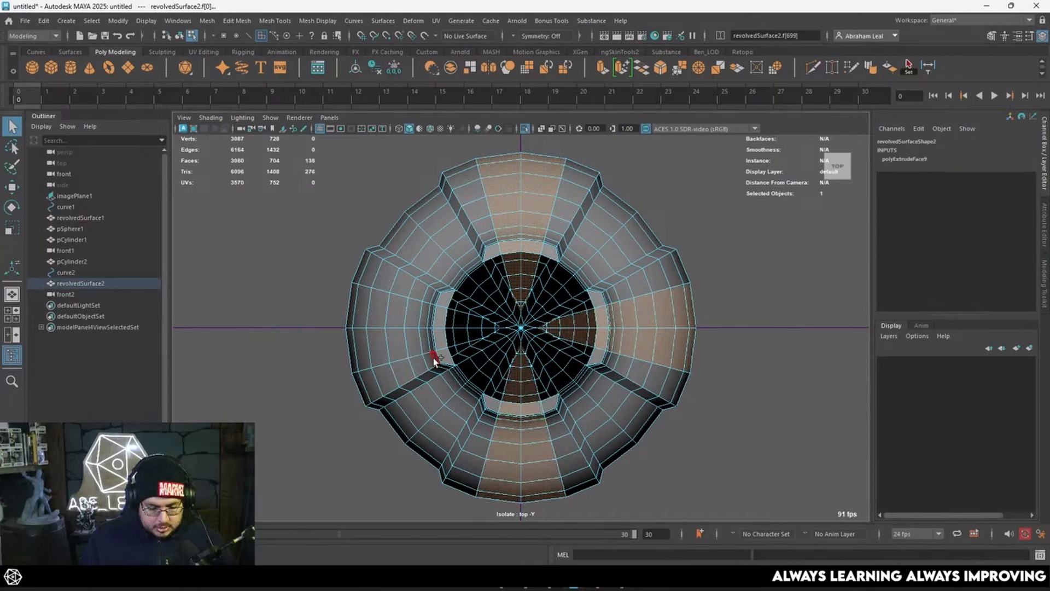
pyautogui.keyDown('shift'); pyautogui.doubleClick(402, 340); pyautogui.keyUp('shift')
pyautogui.keyDown('shift'); pyautogui.click(400, 317); pyautogui.keyUp('shift')
pyautogui.keyDown('shift'); pyautogui.doubleClick(412, 316); pyautogui.keyUp('shift')
pyautogui.hotkey('ctrl', 'q')
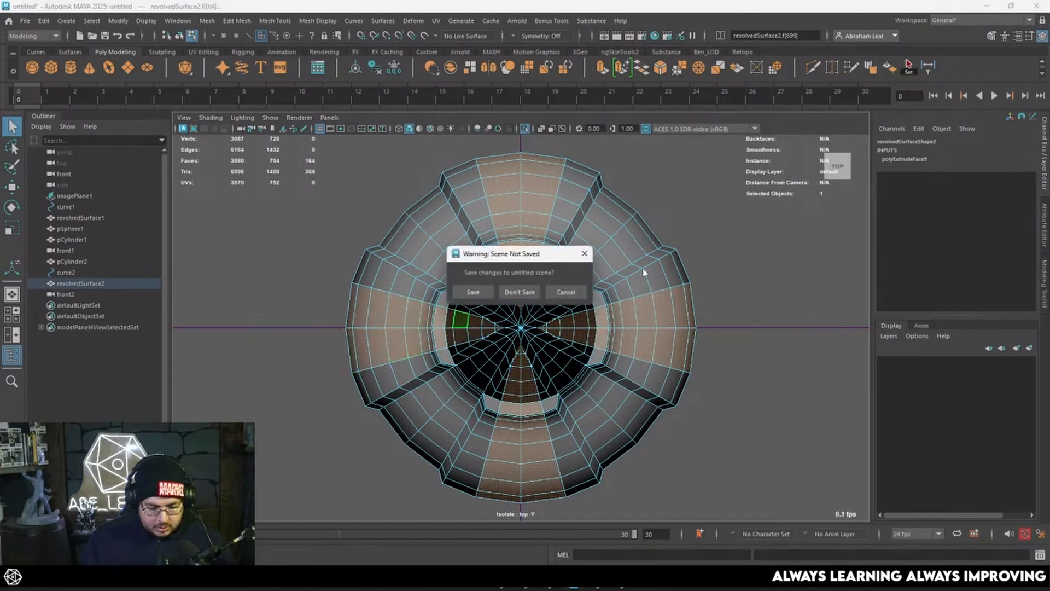
pyautogui.click(566, 292)
pyautogui.hotkey('ctrl', 'e')
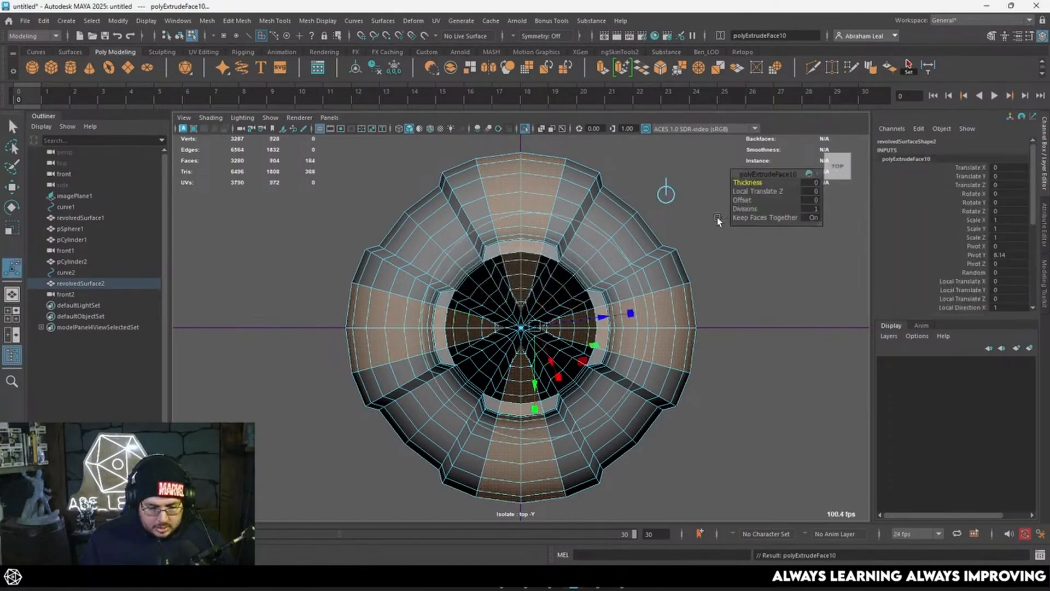
pyautogui.hotkey('ctrl', 'z')
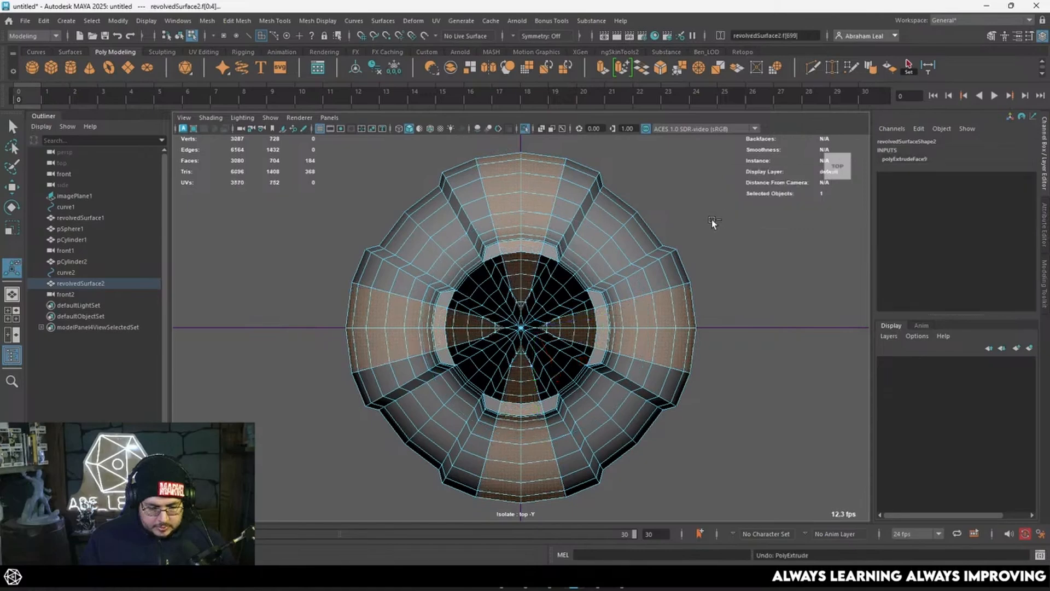
# - In the perspective view, extrude the selected middle strips outward with a small Offset and preview the finial smoothed
pyautogui.press('space')
pyautogui.moveTo(492, 347); pyautogui.dragTo(426, 233)
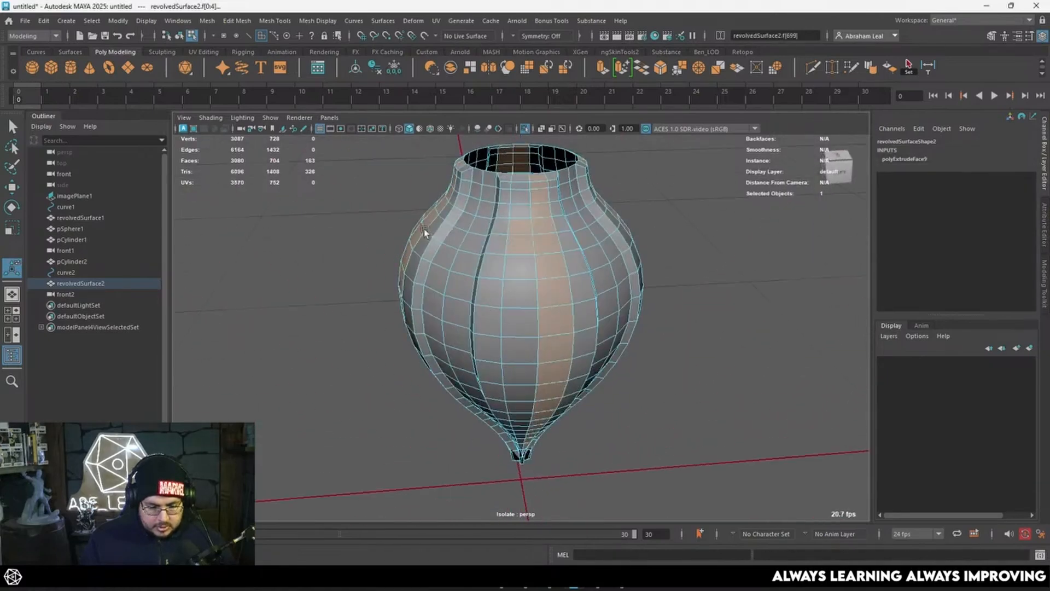
pyautogui.keyDown('alt'); pyautogui.moveTo(527, 227); pyautogui.dragTo(783, 262); pyautogui.keyUp('alt')
pyautogui.hotkey('ctrl', 'e')
pyautogui.moveTo(744, 200); pyautogui.dragTo(756, 197)
pyautogui.moveTo(548, 428); pyautogui.dragTo(575, 451)
pyautogui.moveTo(587, 316); pyautogui.dragTo(635, 257, button='right')
pyautogui.press('q')
pyautogui.press('3')
pyautogui.click(654, 229)
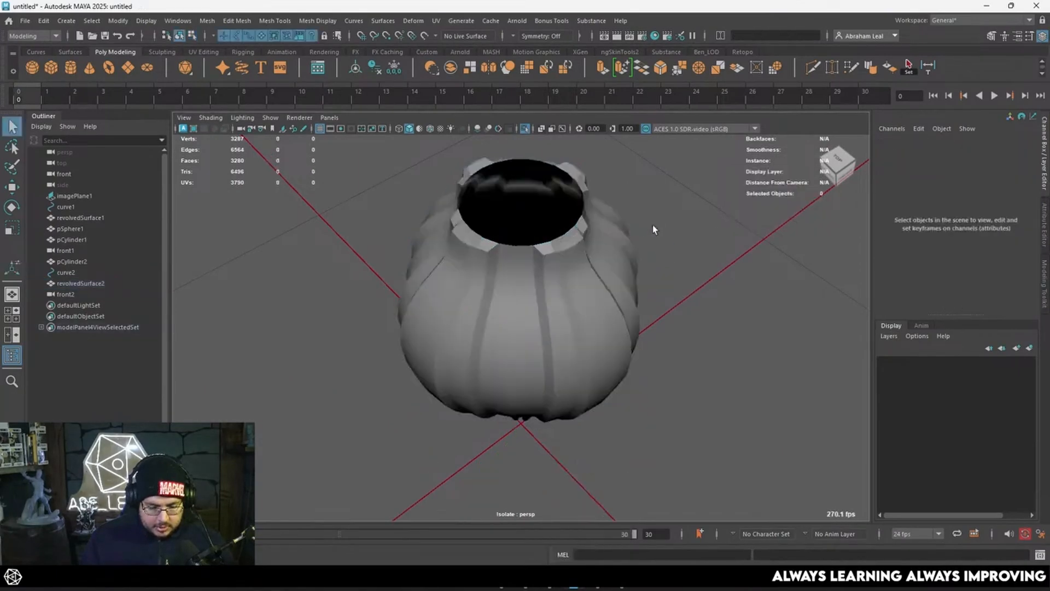
# - Turn off isolation so the finial shows together with the rest of the model
pyautogui.scroll(-4, 645, 246)
pyautogui.keyDown('alt'); pyautogui.moveTo(634, 296); pyautogui.dragTo(754, 300); pyautogui.keyUp('alt')
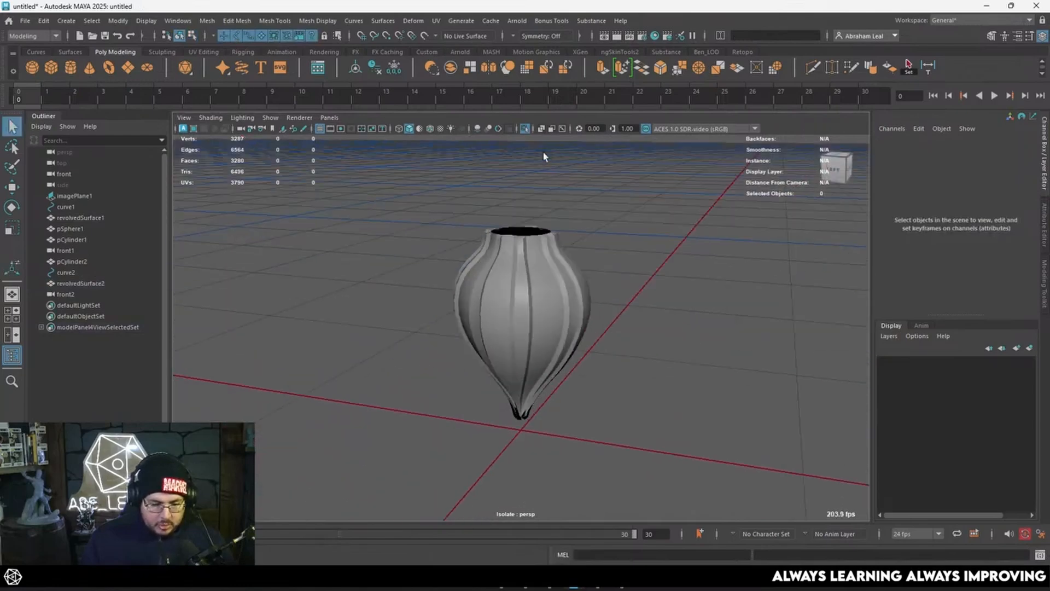
pyautogui.click(525, 130)
pyautogui.scroll(-9, 563, 268)
pyautogui.scroll(3, 565, 274)
pyautogui.keyDown('alt'); pyautogui.moveTo(565, 277); pyautogui.dragTo(487, 260); pyautogui.keyUp('alt')
pyautogui.keyDown('alt'); pyautogui.moveTo(487, 260); pyautogui.dragTo(560, 311, button='right'); pyautogui.keyUp('alt')
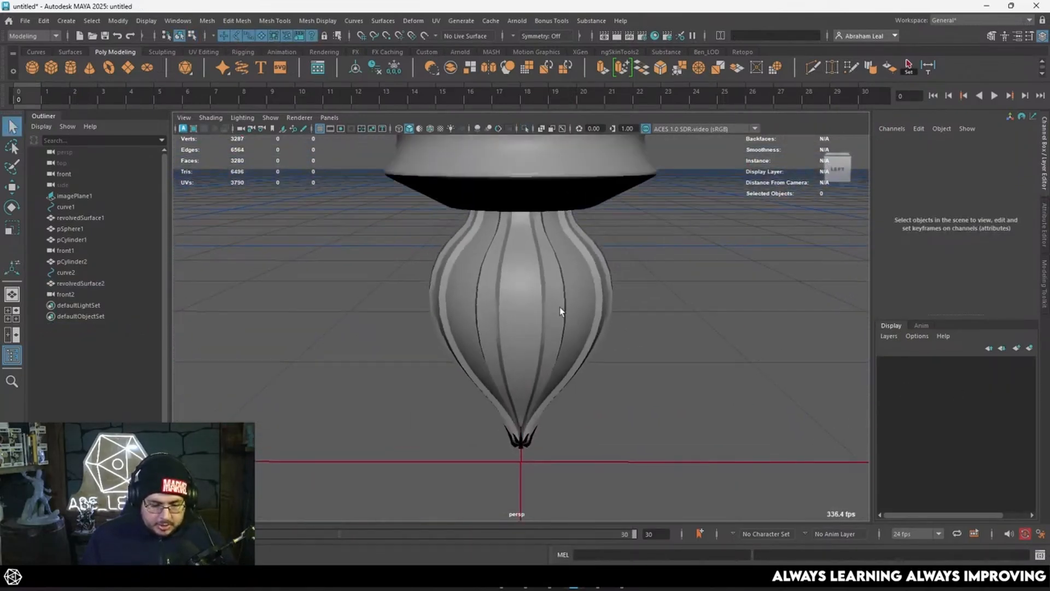
# - Select the finial and save the scene as Lantern.mb
pyautogui.click(551, 299)
pyautogui.scroll(5, 544, 301)
pyautogui.keyDown('alt'); pyautogui.moveTo(545, 301); pyautogui.dragTo(609, 270); pyautogui.keyUp('alt')
pyautogui.scroll(-3, 539, 298)
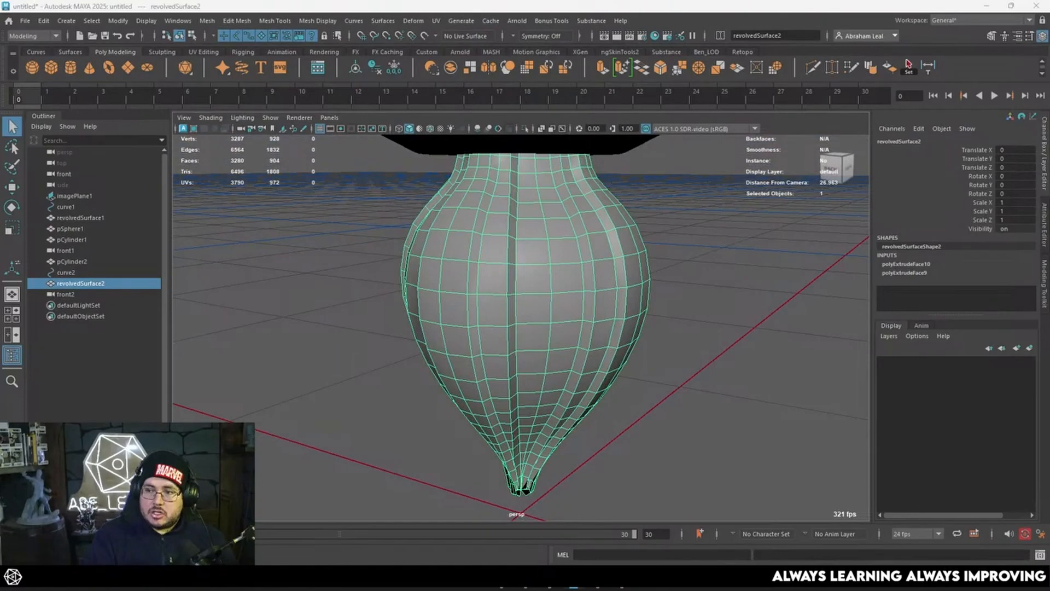
pyautogui.press('Return')
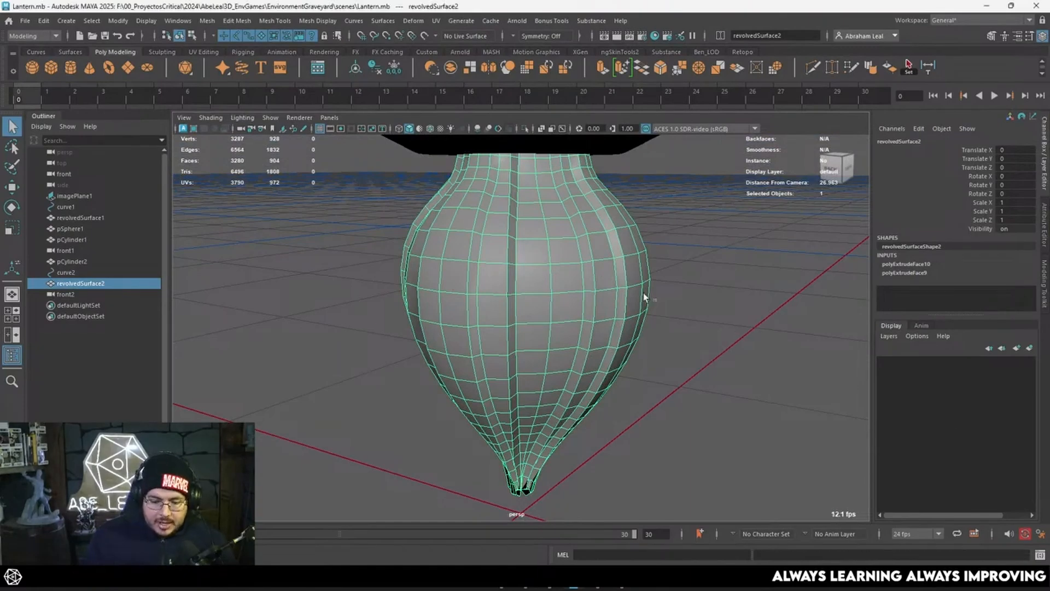
# - Examine the finial's pointed lower tip from several sides, with and without the smoothed preview
pyautogui.press('3')
pyautogui.click(677, 355)
pyautogui.keyDown('alt'); pyautogui.moveTo(677, 356); pyautogui.dragTo(637, 386); pyautogui.keyUp('alt')
pyautogui.keyDown('alt'); pyautogui.moveTo(638, 386); pyautogui.dragTo(670, 482, button='right'); pyautogui.keyUp('alt')
pyautogui.keyDown('alt'); pyautogui.moveTo(671, 482); pyautogui.dragTo(624, 383, button='middle'); pyautogui.keyUp('alt')
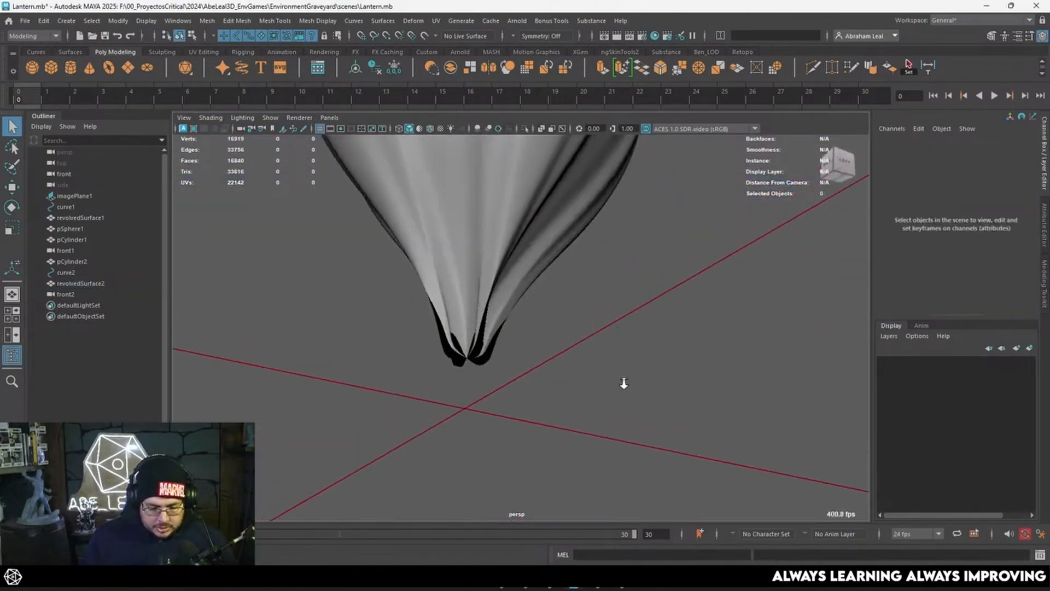
pyautogui.click(506, 313)
pyautogui.press('1')
pyautogui.keyDown('alt'); pyautogui.moveTo(526, 336); pyautogui.dragTo(626, 402); pyautogui.keyUp('alt')
pyautogui.press('3')
pyautogui.scroll(6, 564, 364)
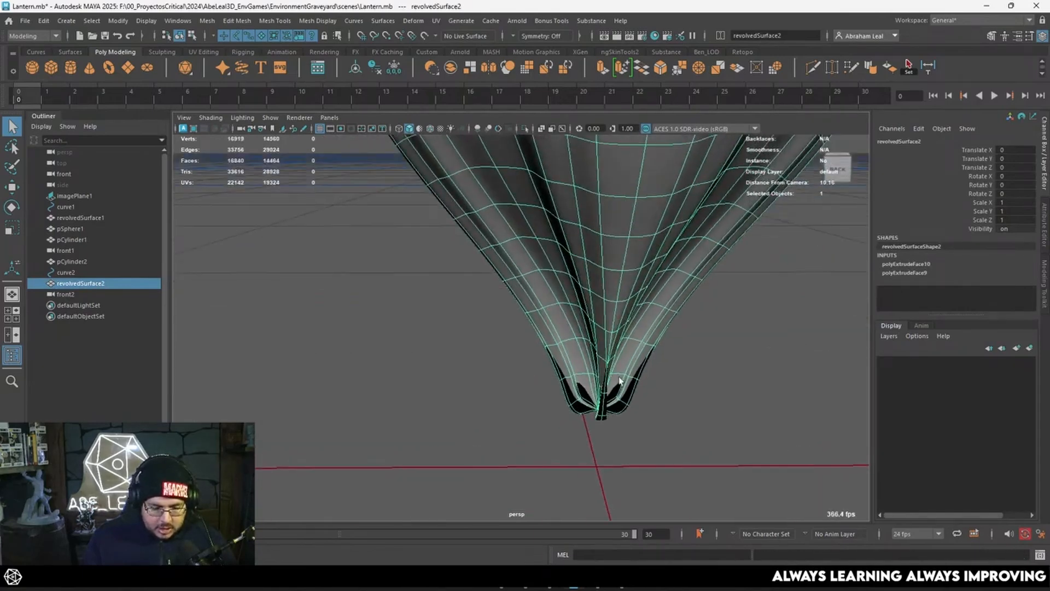
pyautogui.keyDown('alt'); pyautogui.moveTo(626, 402); pyautogui.dragTo(574, 350, button='middle'); pyautogui.keyUp('alt')
# - Turn off the smoothed preview and delete all faces at the finial's pinched lower tip
pyautogui.press('1')
pyautogui.keyDown('alt'); pyautogui.moveTo(574, 347); pyautogui.dragTo(563, 326); pyautogui.keyUp('alt')
pyautogui.moveTo(553, 264); pyautogui.dragTo(552, 290, button='right')
pyautogui.moveTo(608, 269); pyautogui.dragTo(421, 376)
pyautogui.press('Delete')
# - Delete the remaining loop of faces around the finial's open lower end
pyautogui.keyDown('alt'); pyautogui.moveTo(510, 252); pyautogui.dragTo(528, 191); pyautogui.keyUp('alt')
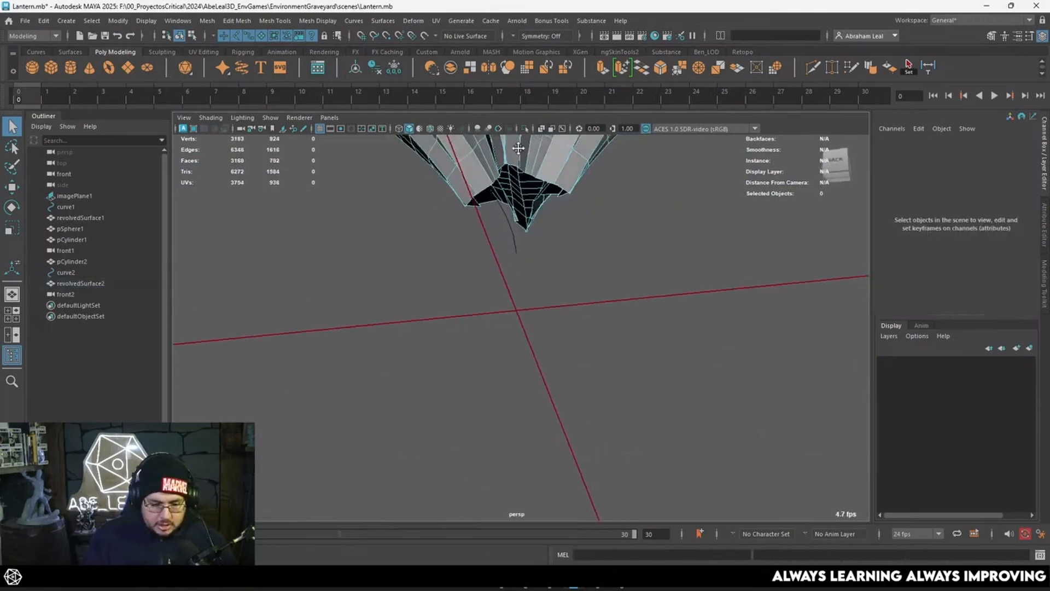
pyautogui.keyDown('alt'); pyautogui.moveTo(528, 192); pyautogui.dragTo(539, 265, button='middle'); pyautogui.keyUp('alt')
pyautogui.keyDown('alt'); pyautogui.moveTo(539, 265); pyautogui.dragTo(547, 323); pyautogui.keyUp('alt')
pyautogui.click(555, 275)
pyautogui.keyDown('shift'); pyautogui.doubleClick(544, 283); pyautogui.keyUp('shift')
pyautogui.press('Delete')
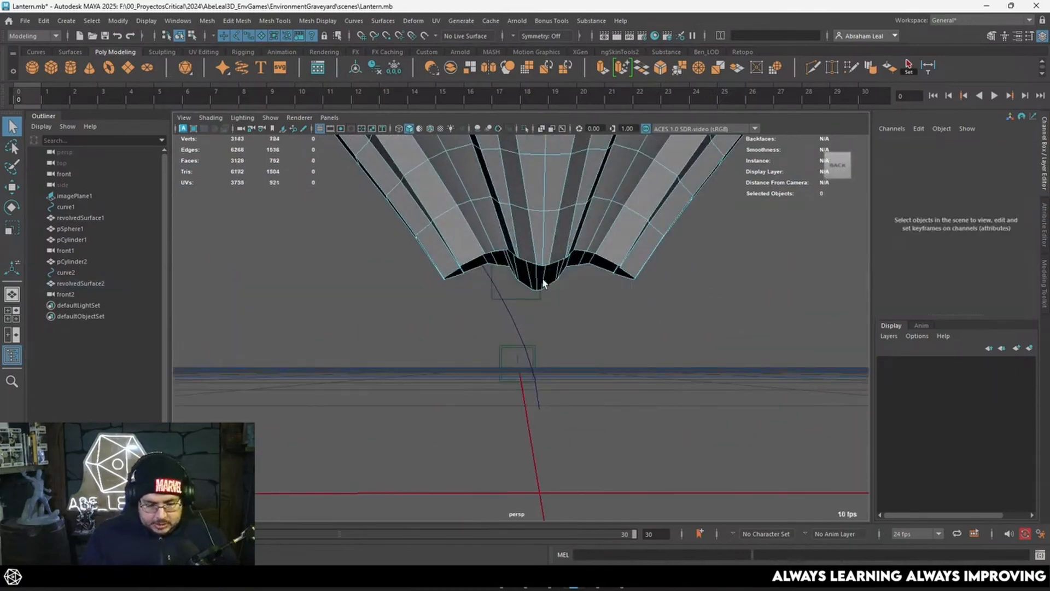
# - Select the border edge loop around the finial's open lower end and flatten it vertically
pyautogui.click(554, 257)
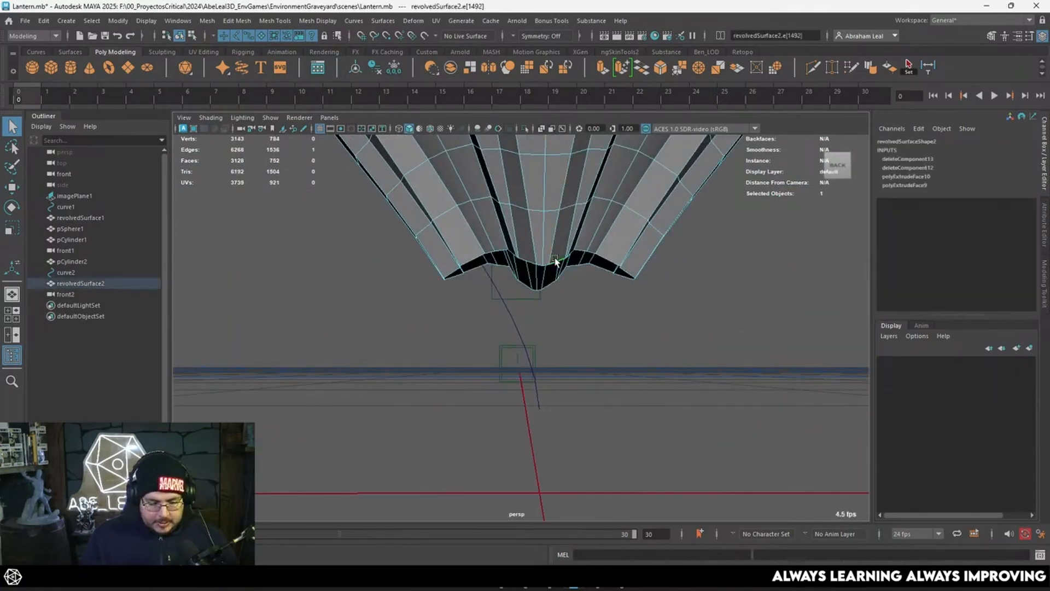
pyautogui.doubleClick(555, 261)
pyautogui.press('r')
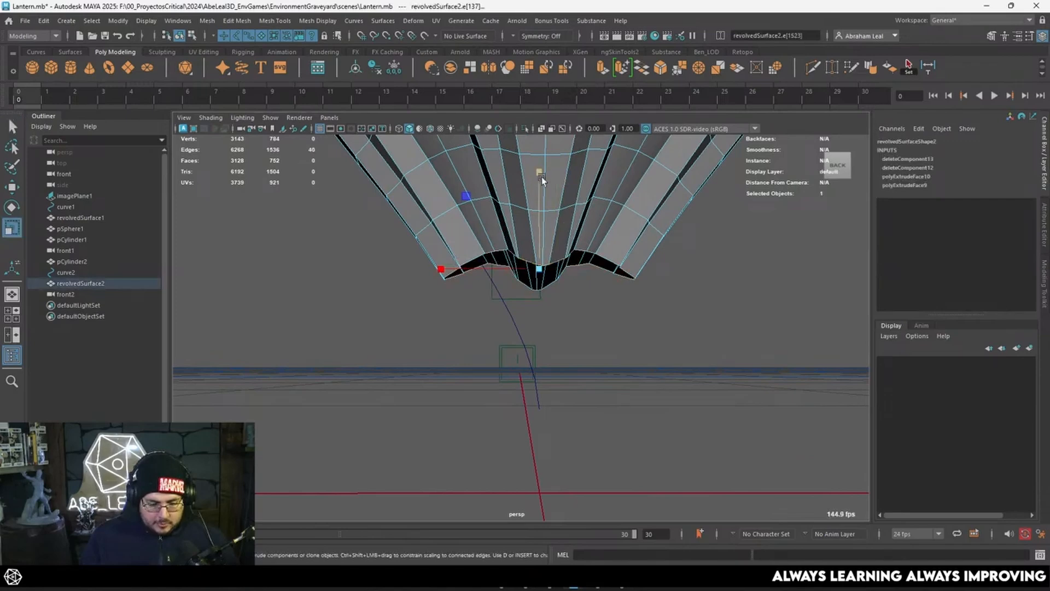
pyautogui.moveTo(541, 176); pyautogui.dragTo(664, 336)
# - Extrude the open end's border edge loop with a Thickness of -0.1
pyautogui.hotkey('ctrl', 'e')
pyautogui.moveTo(745, 199)
pyautogui.mouseDown()
pyautogui.moveTo(757, 200)
pyautogui.moveTo(737, 181)
pyautogui.mouseUp()
pyautogui.hotkey('ctrl', 'z')
pyautogui.keyDown('alt'); pyautogui.moveTo(604, 222); pyautogui.dragTo(675, 253); pyautogui.keyUp('alt')
pyautogui.scroll(4, 672, 265)
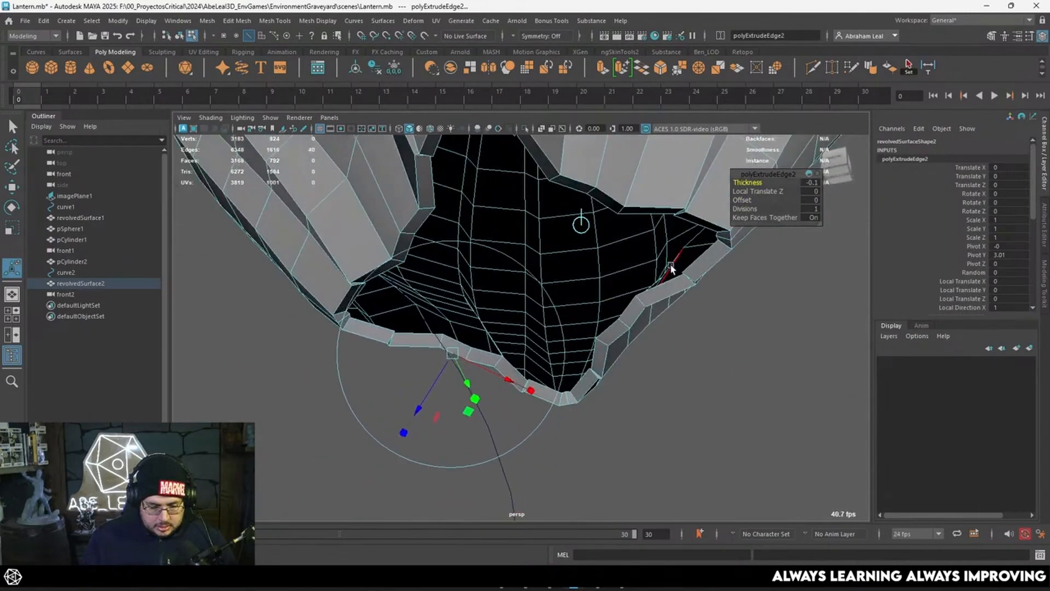
# - Select the full ring of extruded rim faces around the open lower end and flatten it vertically
pyautogui.moveTo(671, 267); pyautogui.dragTo(671, 290, button='right')
pyautogui.click(671, 291)
pyautogui.keyDown('shift'); pyautogui.click(693, 270); pyautogui.keyUp('shift')
pyautogui.press('r')
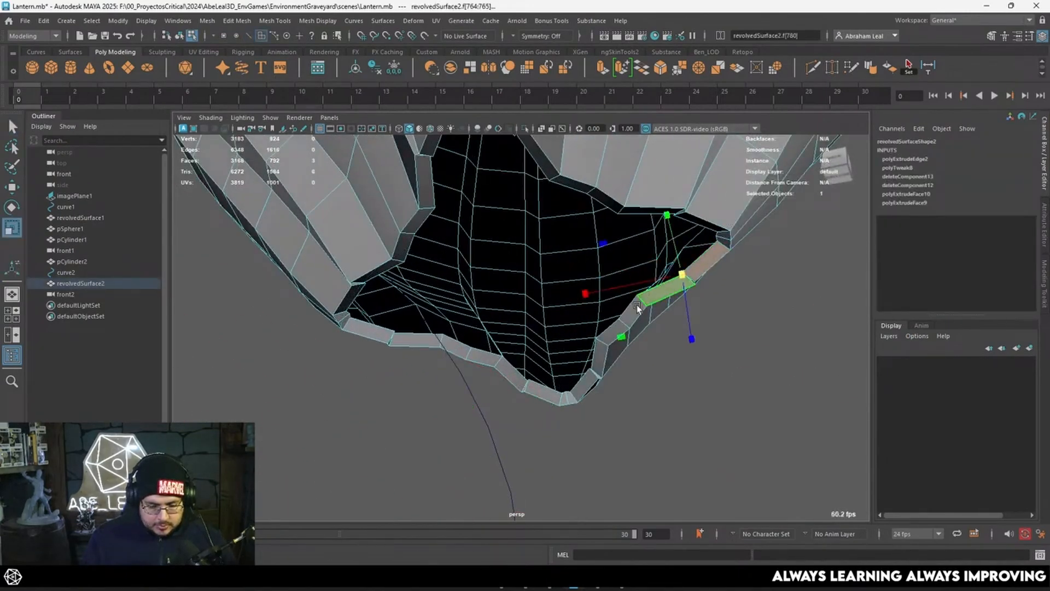
pyautogui.keyDown('shift'); pyautogui.click(629, 317); pyautogui.keyUp('shift')
pyautogui.moveTo(658, 226); pyautogui.dragTo(657, 347)
pyautogui.click(649, 291)
pyautogui.press('q')
pyautogui.keyDown('shift'); pyautogui.doubleClick(645, 319); pyautogui.keyUp('shift')
pyautogui.press('r')
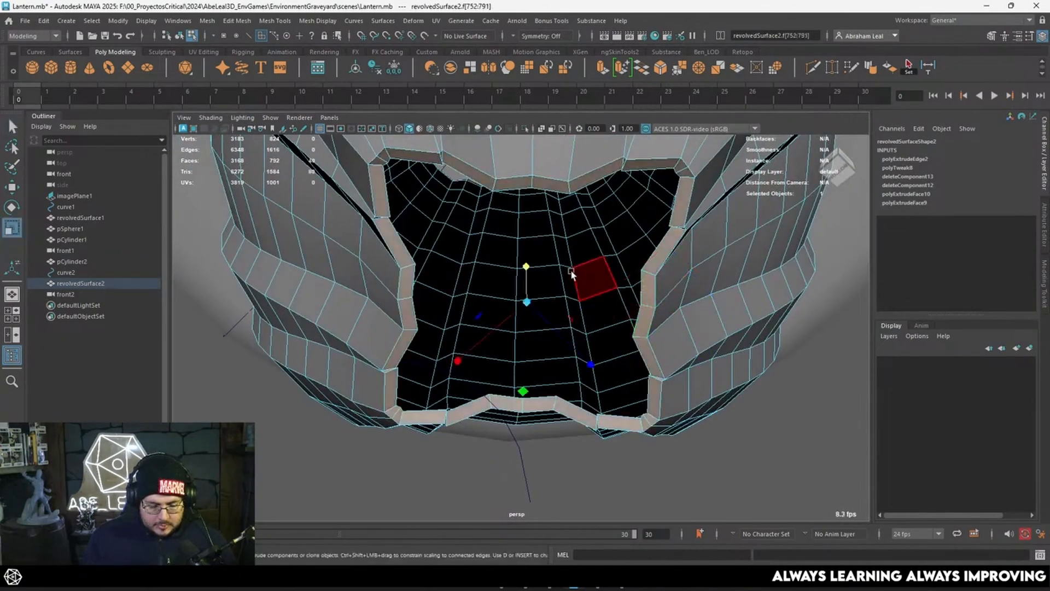
pyautogui.keyDown('alt'); pyautogui.moveTo(530, 281); pyautogui.dragTo(460, 230); pyautogui.keyUp('alt')
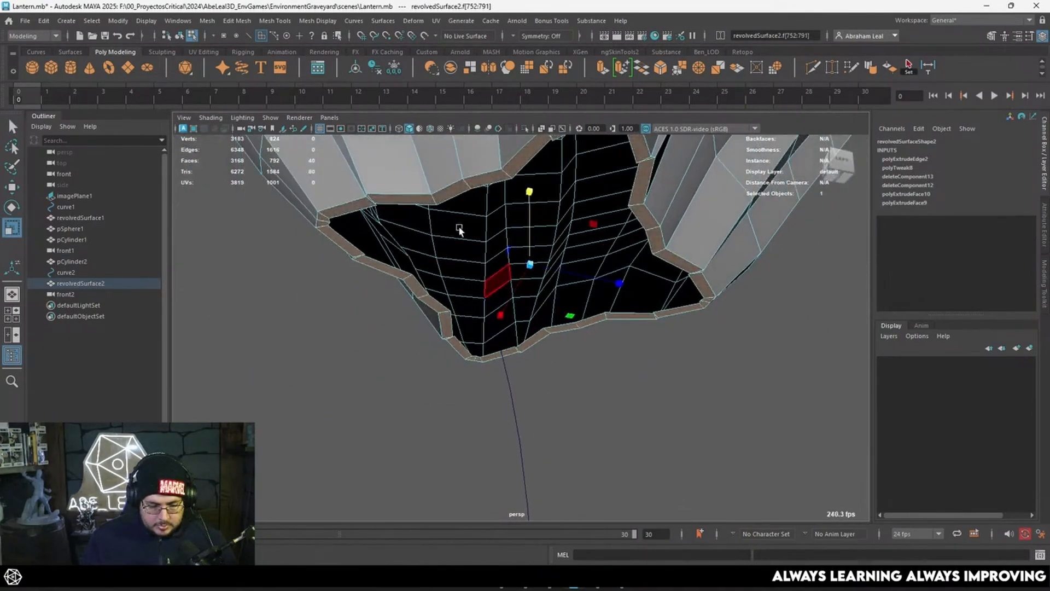
# - Fill the hole inside the finial's lower rim and poke the cap face into triangles meeting at its centre
pyautogui.press('F8')
pyautogui.press('F10')
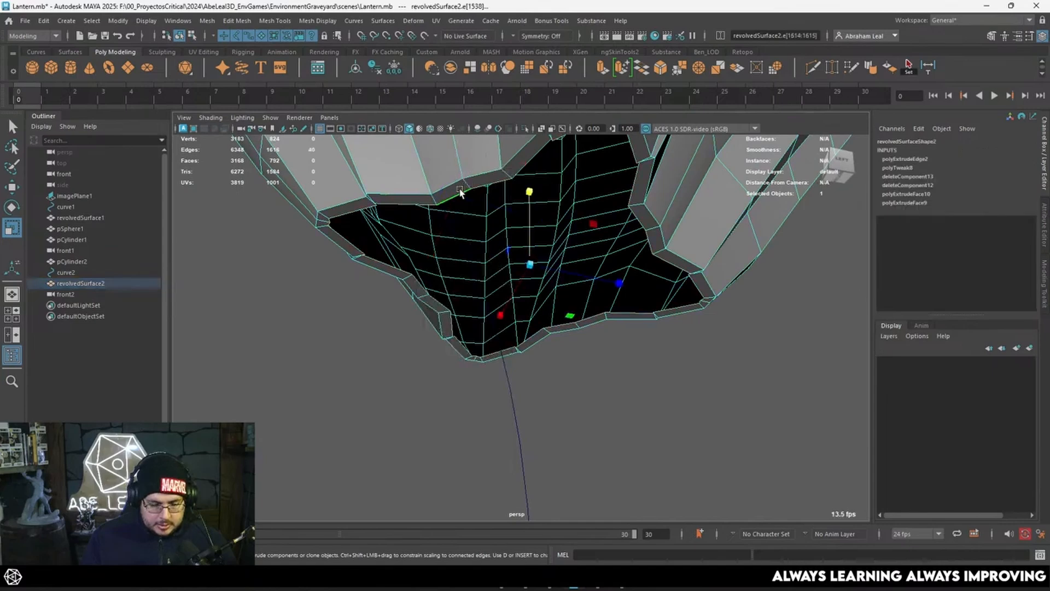
pyautogui.click(208, 22)
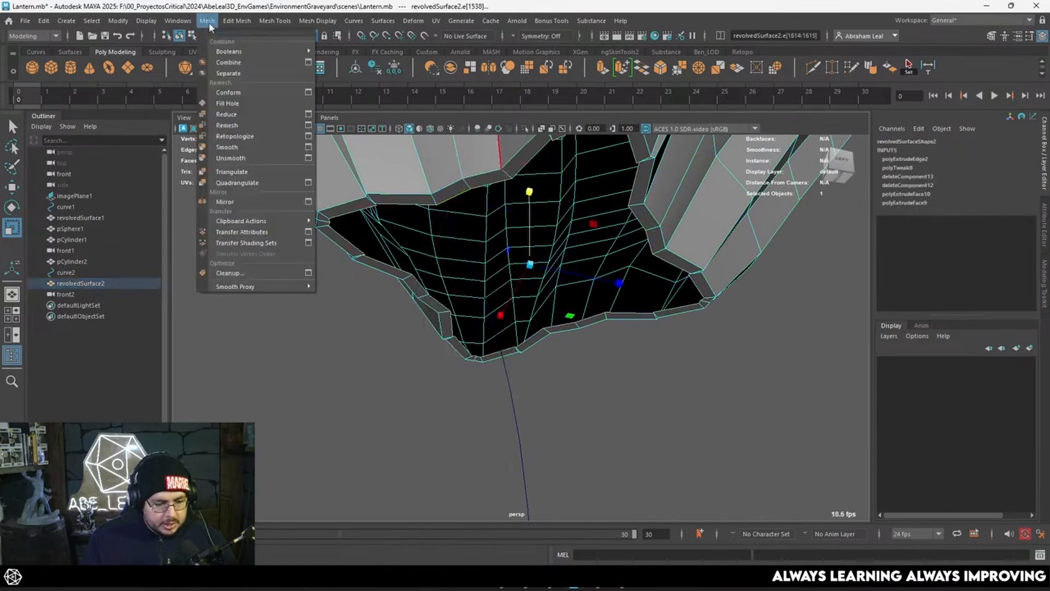
pyautogui.click(233, 104)
pyautogui.click(237, 20)
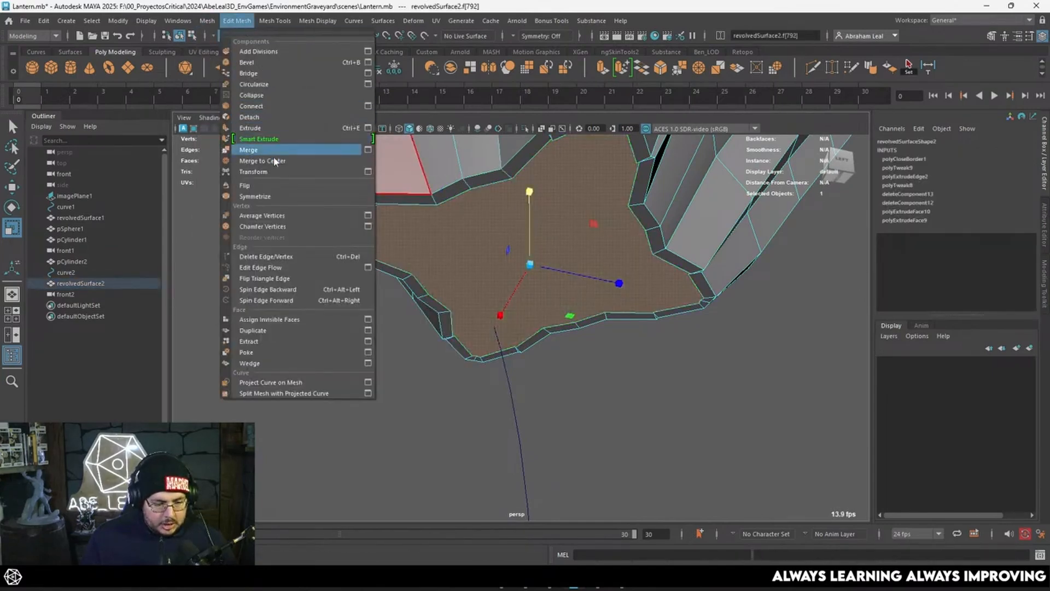
pyautogui.click(288, 351)
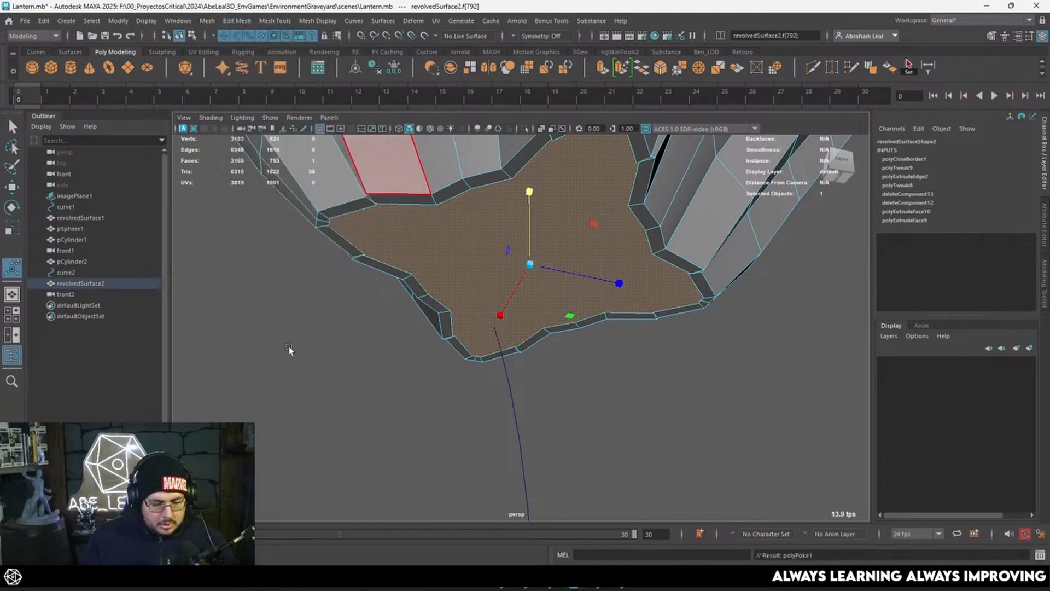
pyautogui.scroll(-5, 570, 284)
pyautogui.press('q')
pyautogui.press('F8')
# - Examine the capped finial beneath the lantern base from the side and from below
pyautogui.scroll(-5, 713, 259)
pyautogui.click(713, 259)
pyautogui.keyDown('alt'); pyautogui.moveTo(713, 258); pyautogui.dragTo(654, 365); pyautogui.keyUp('alt')
pyautogui.keyDown('alt'); pyautogui.moveTo(653, 365); pyautogui.dragTo(483, 246, button='right'); pyautogui.keyUp('alt')
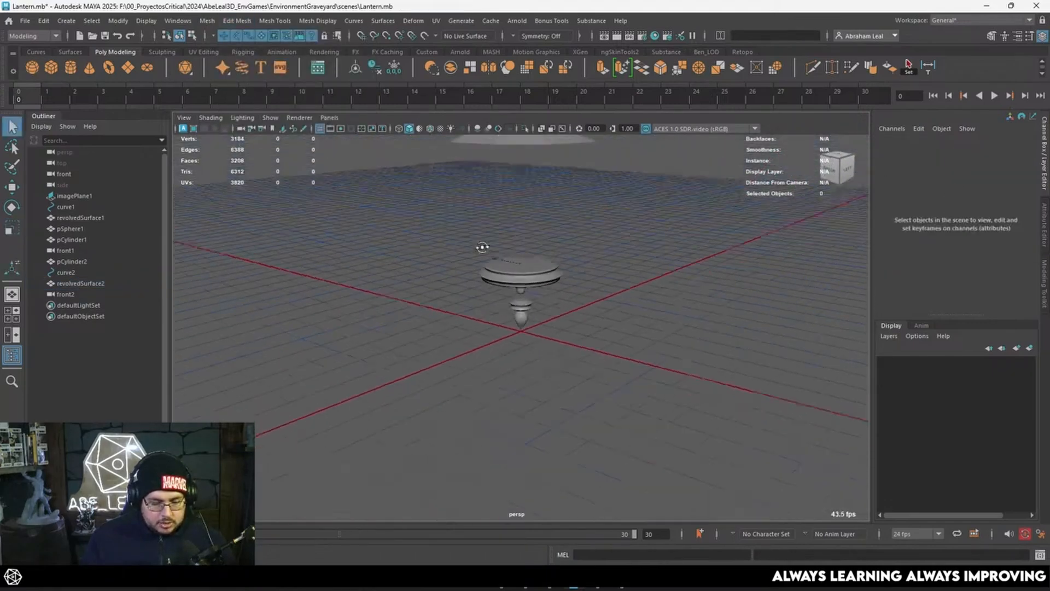
pyautogui.keyDown('alt'); pyautogui.moveTo(483, 246); pyautogui.dragTo(686, 300); pyautogui.keyUp('alt')
pyautogui.keyDown('alt'); pyautogui.moveTo(687, 300); pyautogui.dragTo(881, 342, button='right'); pyautogui.keyUp('alt')
pyautogui.keyDown('alt'); pyautogui.moveTo(629, 304); pyautogui.dragTo(600, 293); pyautogui.keyUp('alt')
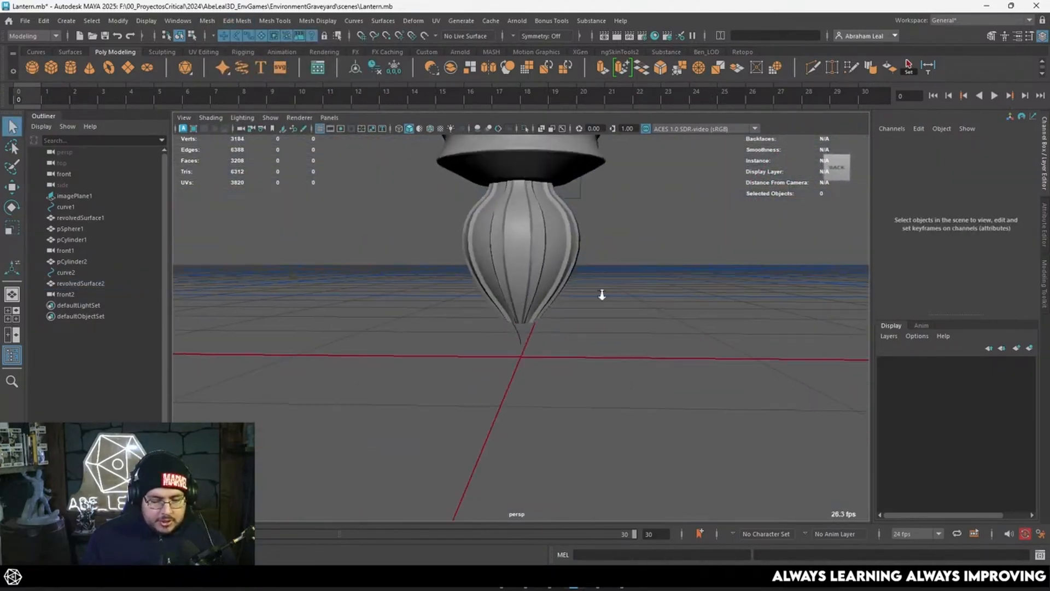
pyautogui.keyDown('alt'); pyautogui.moveTo(600, 294); pyautogui.dragTo(755, 315, button='right'); pyautogui.keyUp('alt')
pyautogui.keyDown('alt'); pyautogui.moveTo(660, 301); pyautogui.dragTo(624, 307); pyautogui.keyUp('alt')
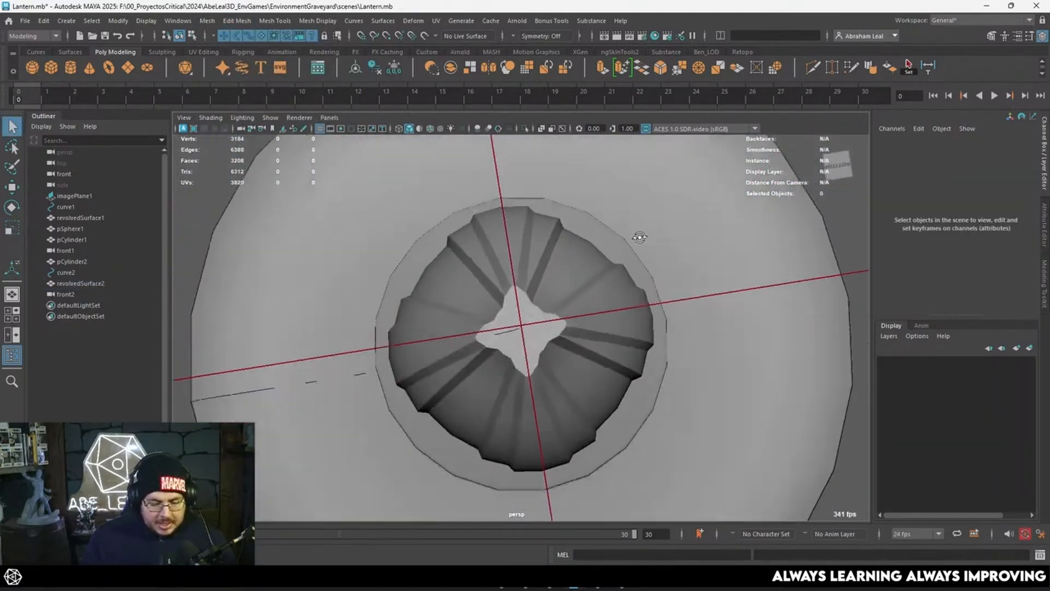
# - Bevel the outer edge loop of the finial's lower cap with a Fraction of 0.2 and 2 Segments
pyautogui.keyDown('alt'); pyautogui.moveTo(525, 328); pyautogui.dragTo(591, 343, button='right'); pyautogui.keyUp('alt')
pyautogui.click(536, 301)
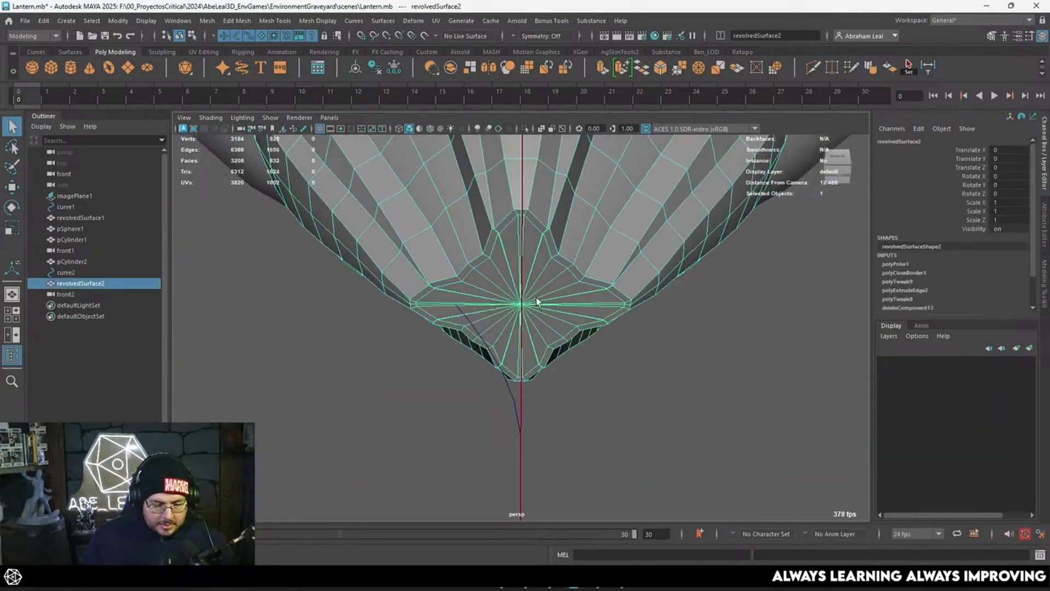
pyautogui.keyDown('alt'); pyautogui.moveTo(537, 301); pyautogui.dragTo(585, 307, button='right'); pyautogui.keyUp('alt')
pyautogui.keyDown('alt'); pyautogui.moveTo(552, 289); pyautogui.dragTo(522, 255); pyautogui.keyUp('alt')
pyautogui.moveTo(524, 256); pyautogui.dragTo(517, 204, button='right')
pyautogui.doubleClick(493, 165)
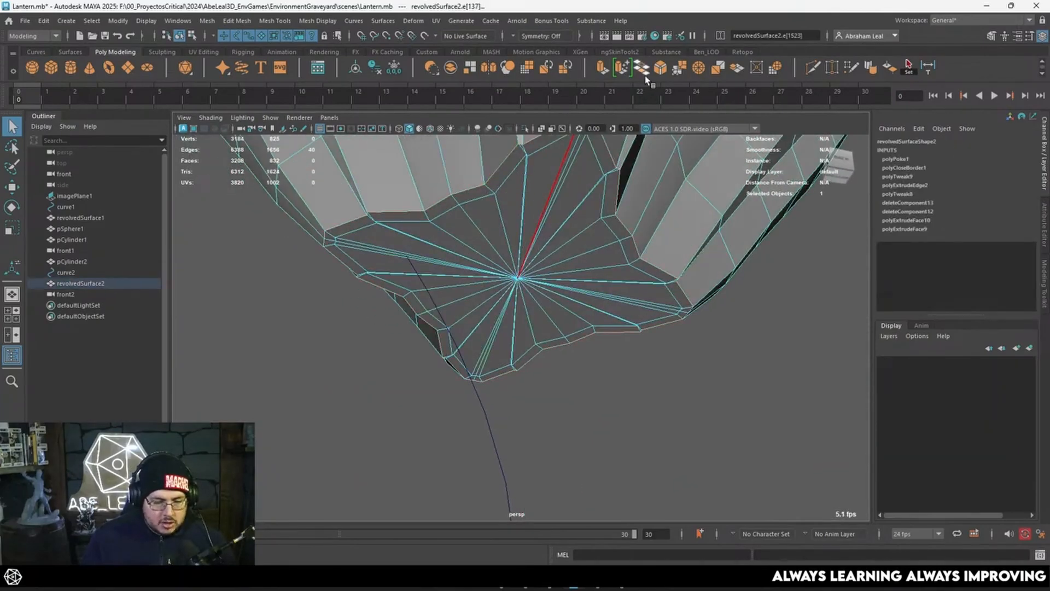
pyautogui.click(660, 68)
pyautogui.moveTo(739, 191)
pyautogui.mouseDown()
pyautogui.moveTo(752, 191)
pyautogui.moveTo(733, 183)
pyautogui.moveTo(750, 182)
pyautogui.mouseUp()
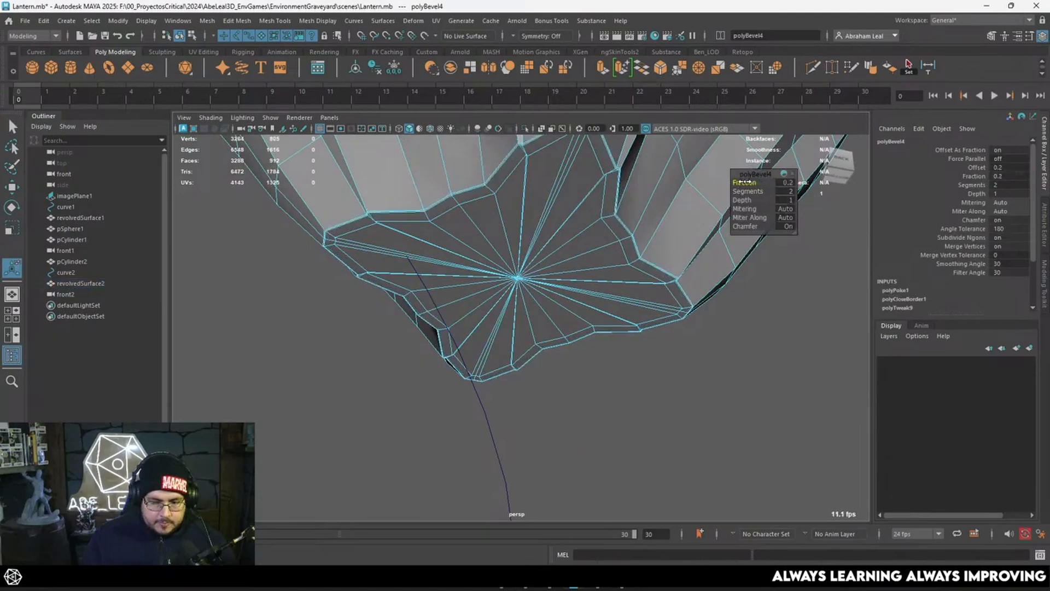
# - Return to object mode, clear the selection and examine the beveled finial from below, from the side and beneath the lantern base
pyautogui.moveTo(636, 206); pyautogui.dragTo(695, 189, button='right')
pyautogui.scroll(-5, 693, 230)
pyautogui.press('q')
pyautogui.click(689, 326)
pyautogui.keyDown('alt'); pyautogui.moveTo(689, 326); pyautogui.dragTo(675, 300); pyautogui.keyUp('alt')
pyautogui.scroll(-3, 675, 300)
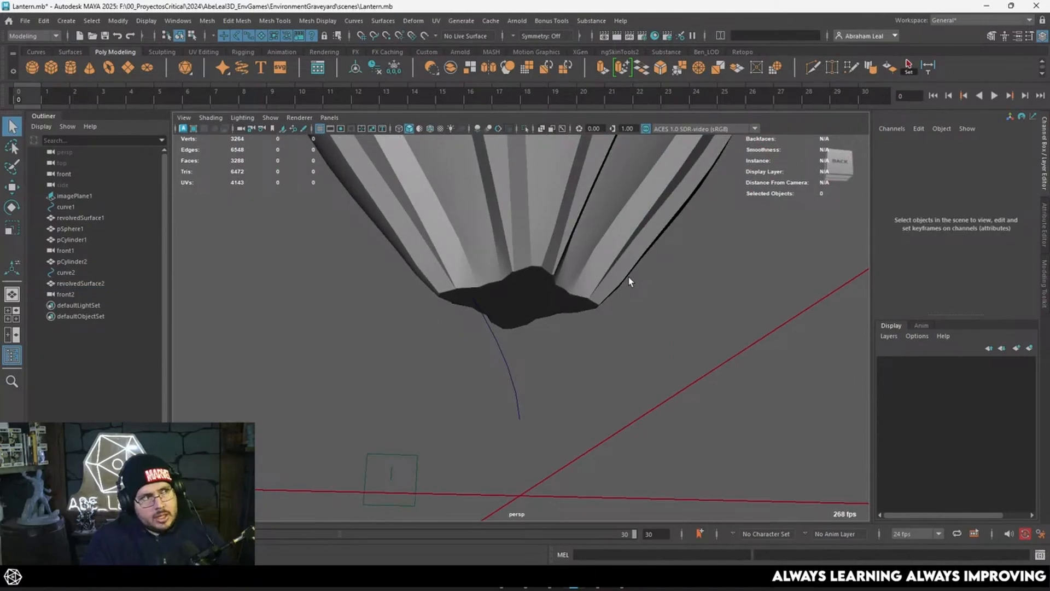
pyautogui.keyDown('alt'); pyautogui.moveTo(632, 276); pyautogui.dragTo(596, 378); pyautogui.keyUp('alt')
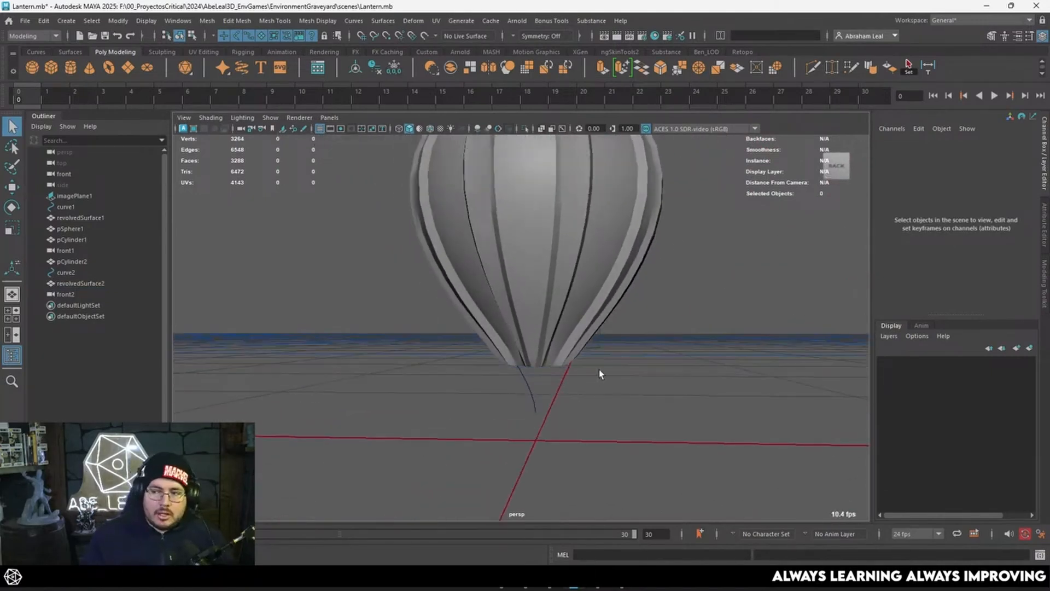
pyautogui.keyDown('alt'); pyautogui.moveTo(595, 350); pyautogui.dragTo(501, 284); pyautogui.keyUp('alt')
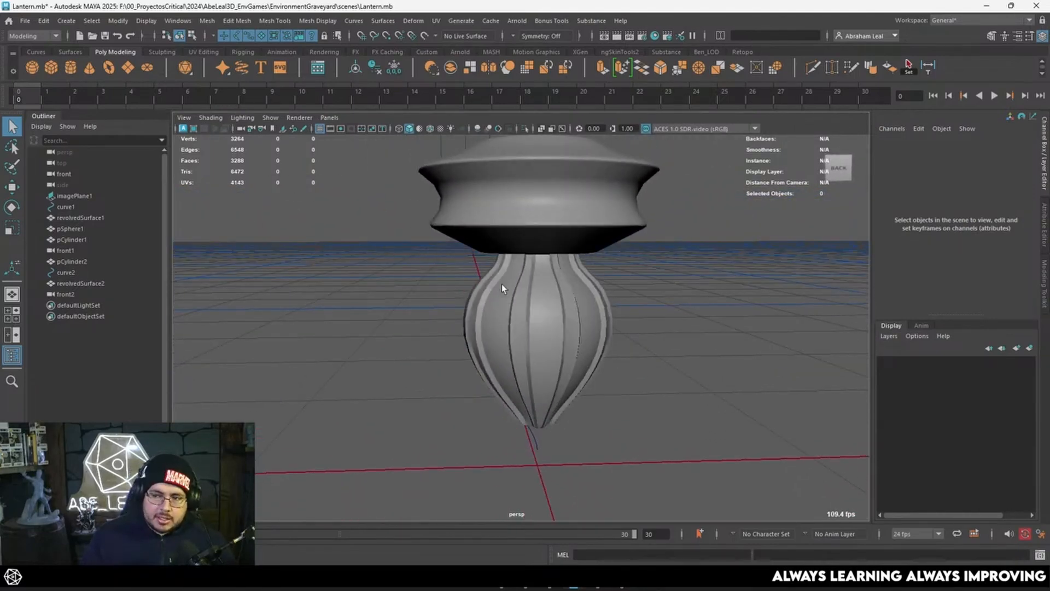
pyautogui.keyDown('alt'); pyautogui.moveTo(579, 303); pyautogui.dragTo(566, 304); pyautogui.keyUp('alt')
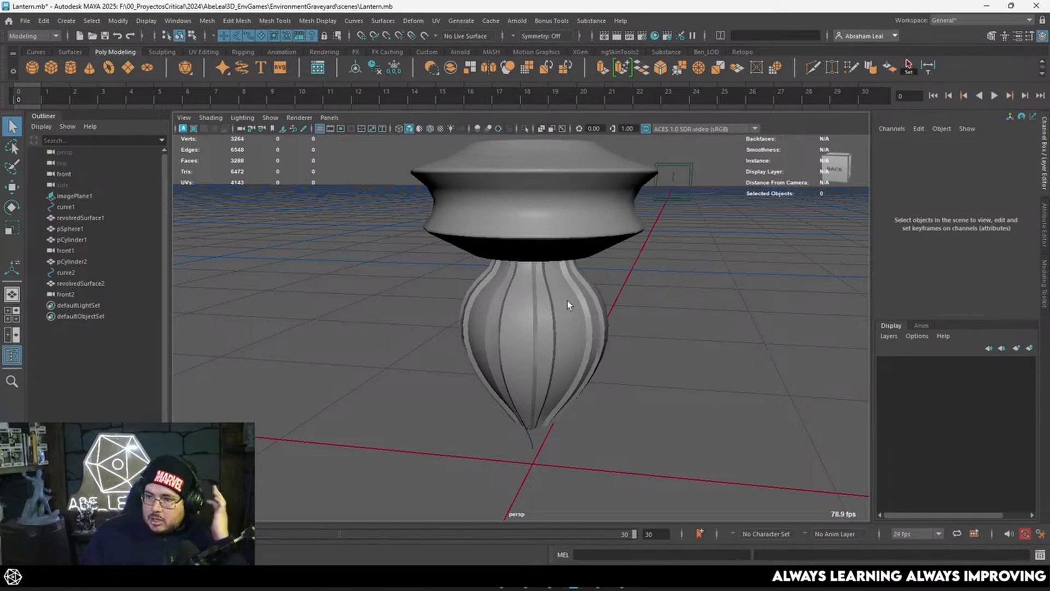
pyautogui.scroll(3, 567, 301)
pyautogui.keyDown('alt'); pyautogui.moveTo(567, 300); pyautogui.dragTo(550, 474); pyautogui.keyUp('alt')
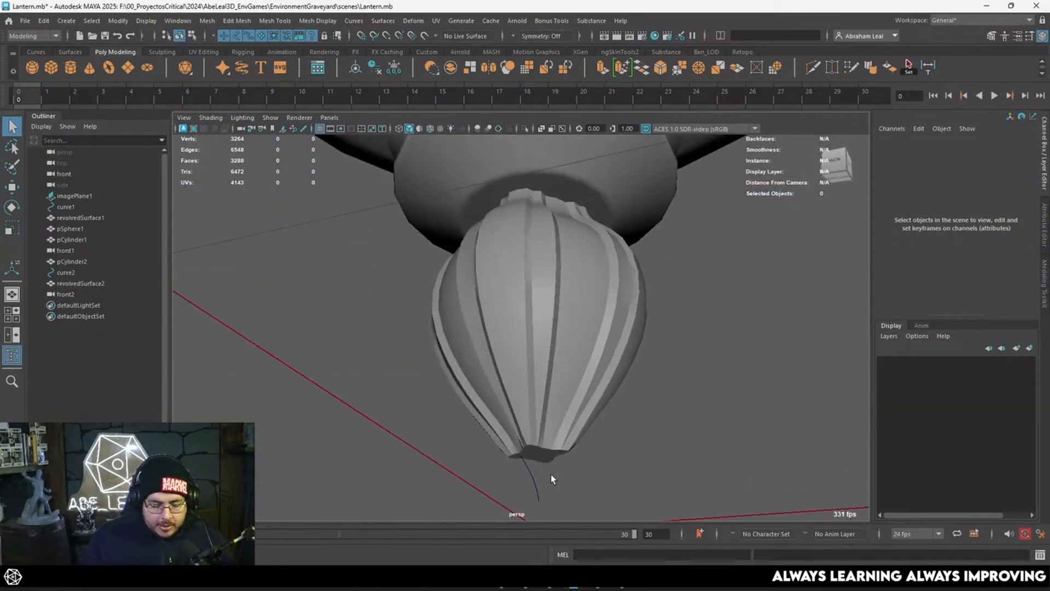
# - Delete the leftover profile curve sticking out beneath the finial's lower tip
pyautogui.click(531, 470)
pyautogui.press('Delete')
pyautogui.click(560, 360)
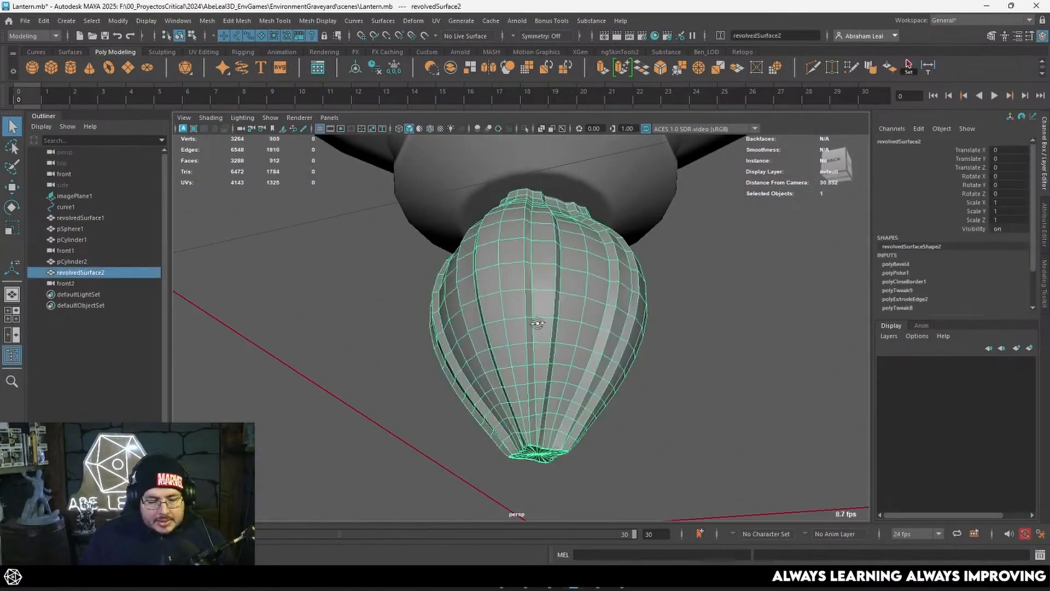
# - Compare the collar and finial with the reference sketch in the front view, using shaded and wireframe display
pyautogui.keyDown('alt'); pyautogui.moveTo(560, 360); pyautogui.dragTo(526, 241); pyautogui.keyUp('alt')
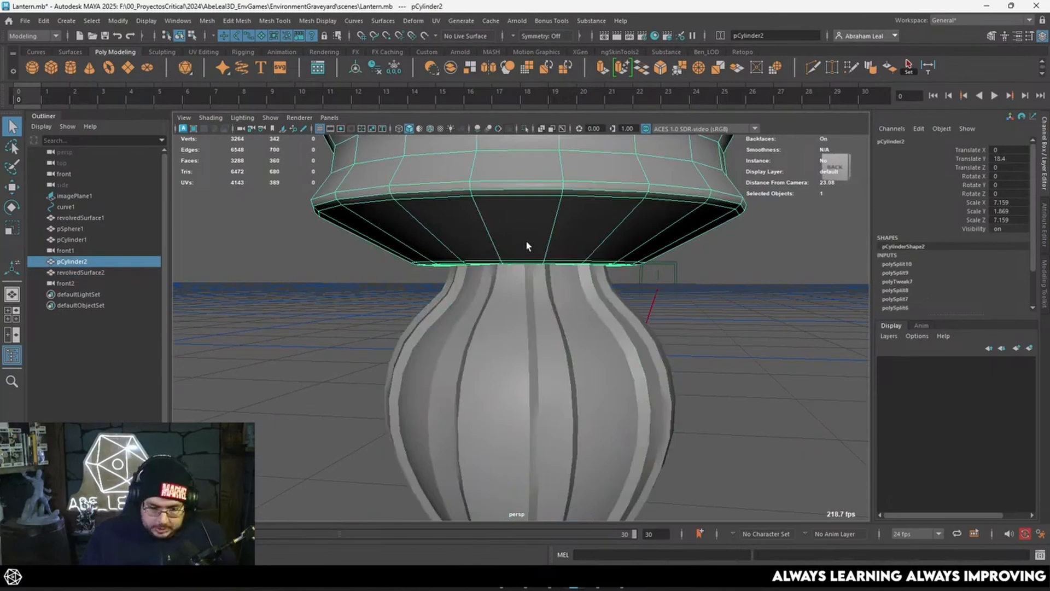
pyautogui.scroll(-5, 528, 241)
pyautogui.scroll(3, 547, 282)
pyautogui.keyDown('alt'); pyautogui.moveTo(574, 175); pyautogui.dragTo(579, 265); pyautogui.keyUp('alt')
pyautogui.scroll(-3, 588, 225)
pyautogui.press('space')
pyautogui.moveTo(578, 265); pyautogui.dragTo(588, 300)
pyautogui.scroll(-5, 590, 292)
pyautogui.keyDown('alt'); pyautogui.moveTo(546, 235); pyautogui.dragTo(559, 286, button='middle'); pyautogui.keyUp('alt')
pyautogui.scroll(3, 572, 300)
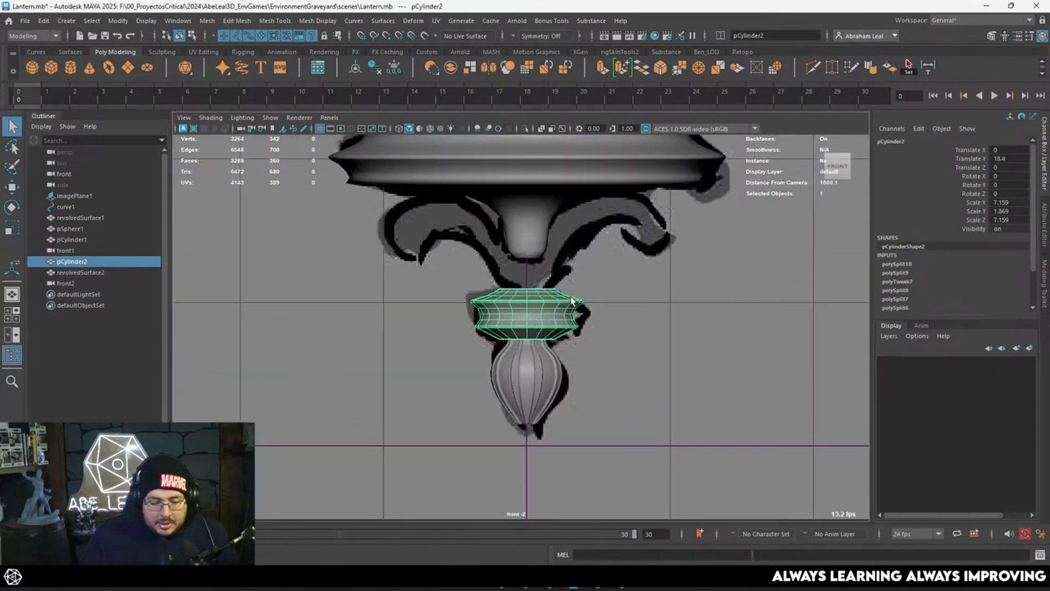
pyautogui.press('5')
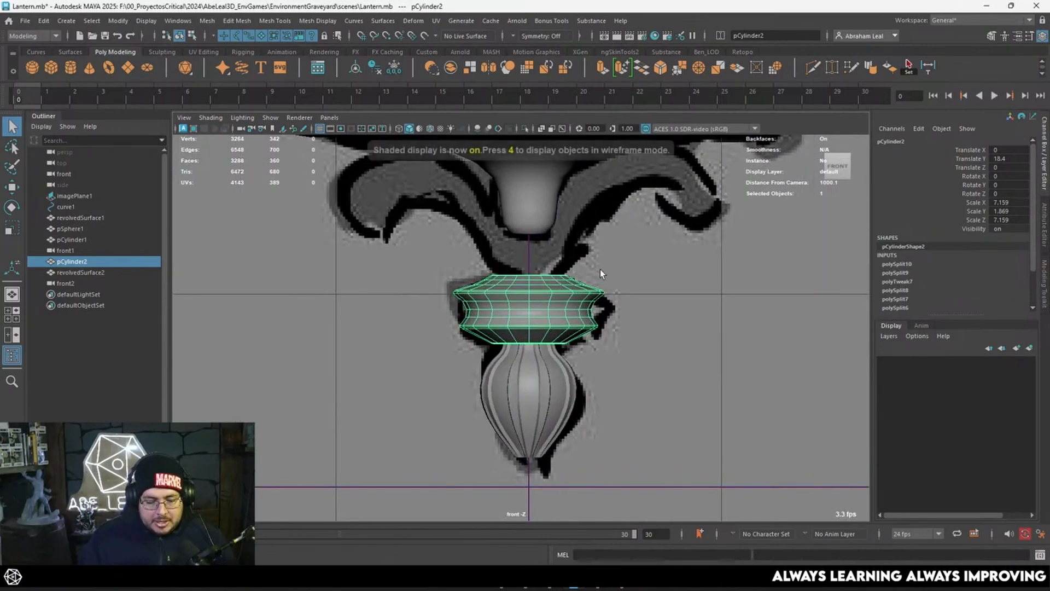
pyautogui.press('4')
pyautogui.scroll(1, 606, 241)
pyautogui.keyDown('alt'); pyautogui.moveTo(605, 241); pyautogui.dragTo(600, 364, button='middle'); pyautogui.keyUp('alt')
pyautogui.scroll(-1, 601, 364)
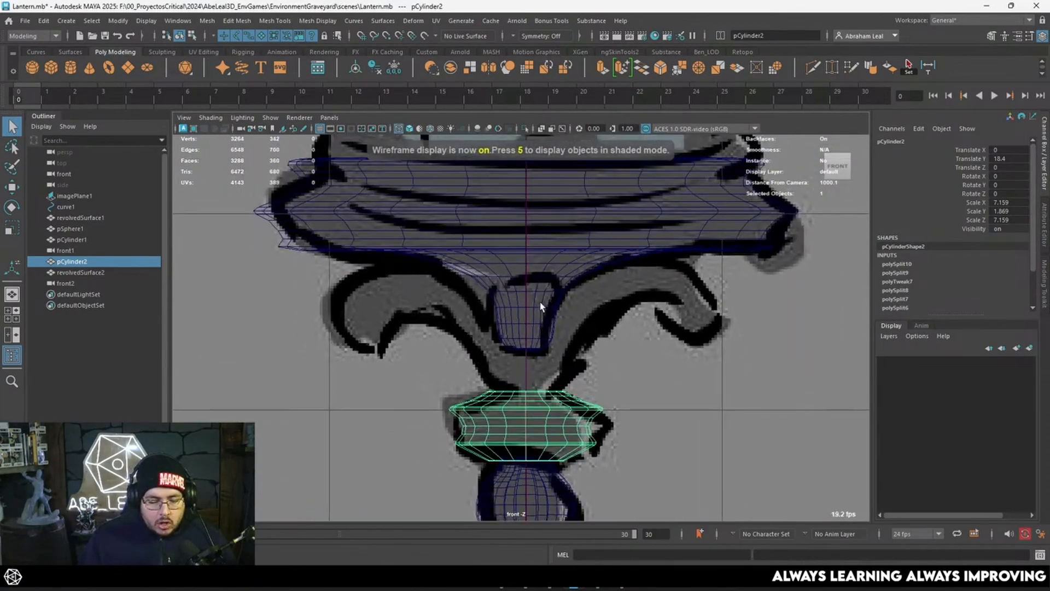
# - Scale a horizontal edge loop near the lower rim of the lantern's main base very slightly inward, then return to object mode
pyautogui.click(539, 303)
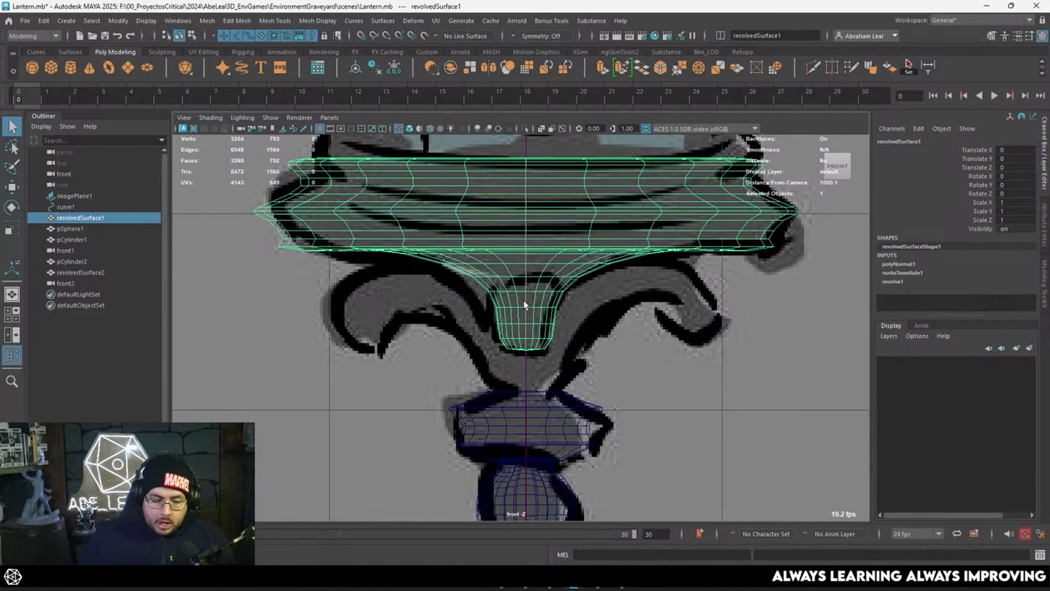
pyautogui.scroll(2, 409, 216)
pyautogui.moveTo(411, 199); pyautogui.dragTo(411, 170, button='right')
pyautogui.doubleClick(409, 197)
pyautogui.press('r')
pyautogui.keyDown('alt'); pyautogui.moveTo(554, 212); pyautogui.dragTo(591, 259, button='middle'); pyautogui.keyUp('alt')
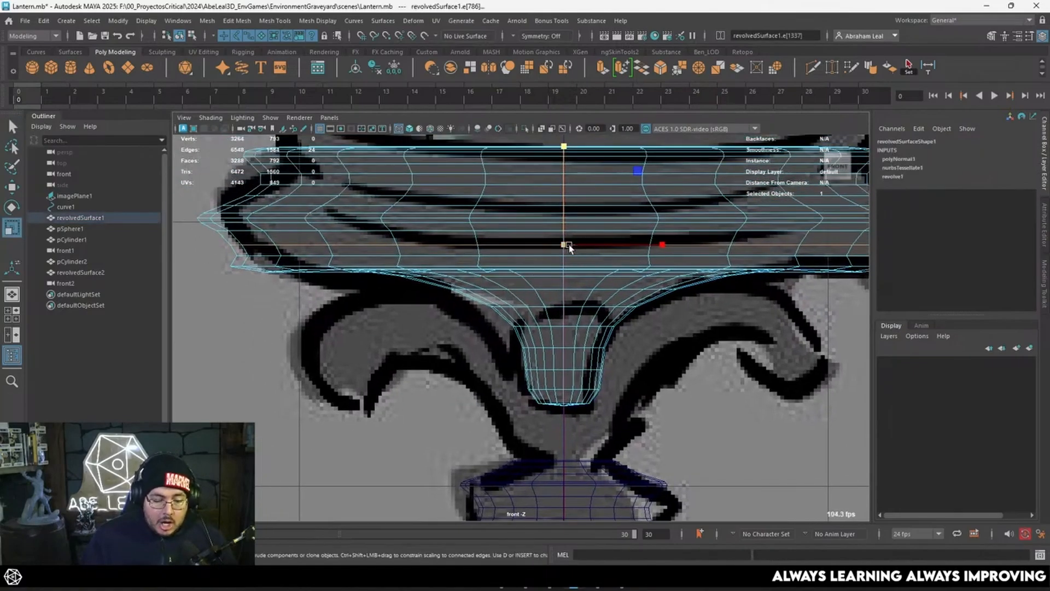
pyautogui.moveTo(566, 245); pyautogui.dragTo(564, 245)
pyautogui.moveTo(624, 330); pyautogui.dragTo(652, 304, button='right')
pyautogui.click(625, 314)
pyautogui.scroll(-3, 624, 314)
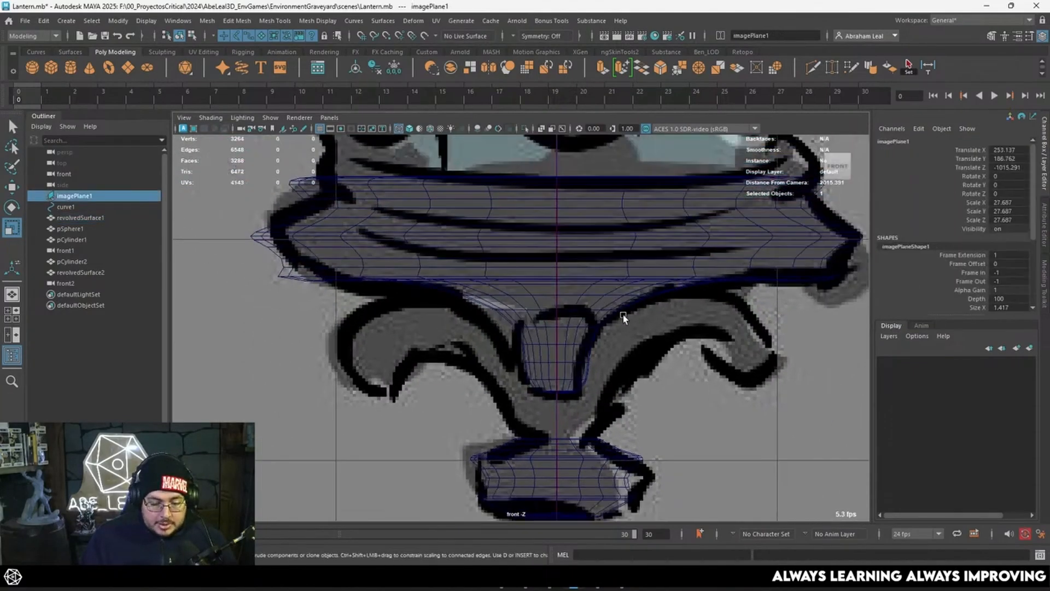
pyautogui.click(618, 317)
pyautogui.press('space')
pyautogui.moveTo(609, 333); pyautogui.dragTo(614, 300)
pyautogui.click(650, 297)
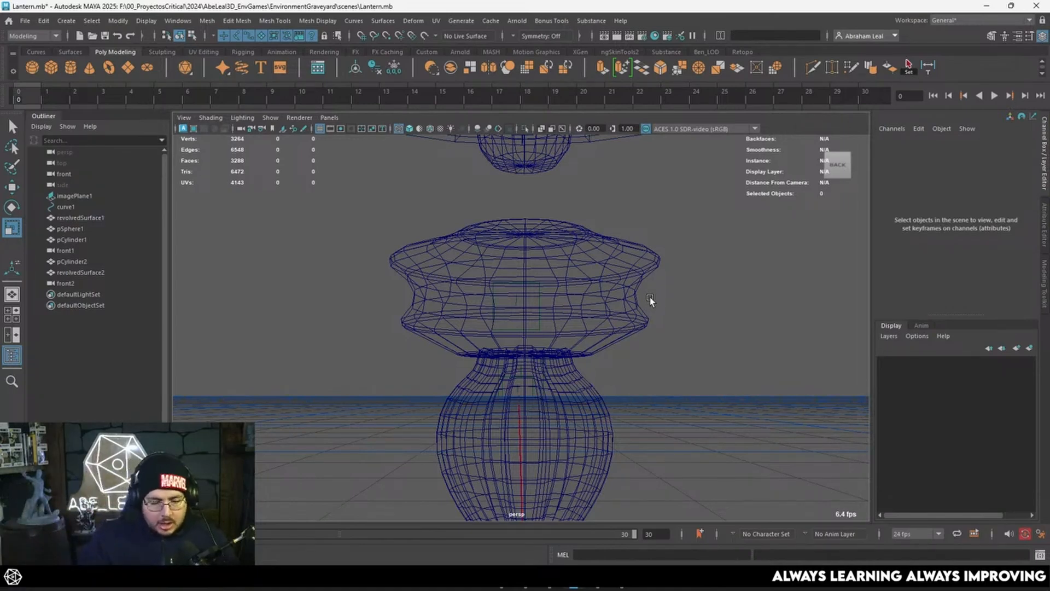
pyautogui.keyDown('alt'); pyautogui.moveTo(650, 297); pyautogui.dragTo(526, 272); pyautogui.keyUp('alt')
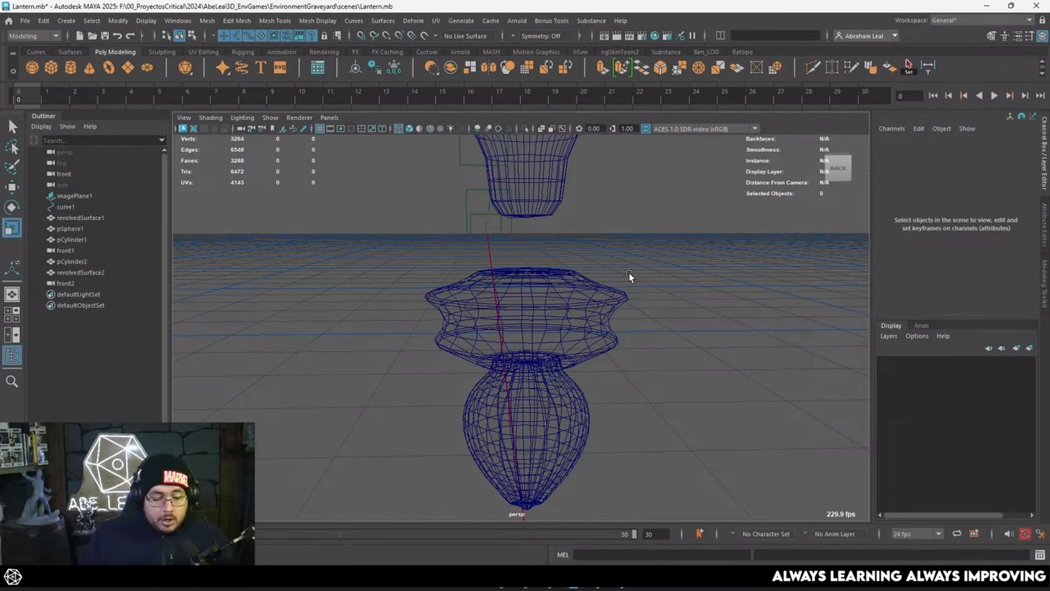
pyautogui.keyDown('alt'); pyautogui.moveTo(588, 314); pyautogui.dragTo(553, 268); pyautogui.keyUp('alt')
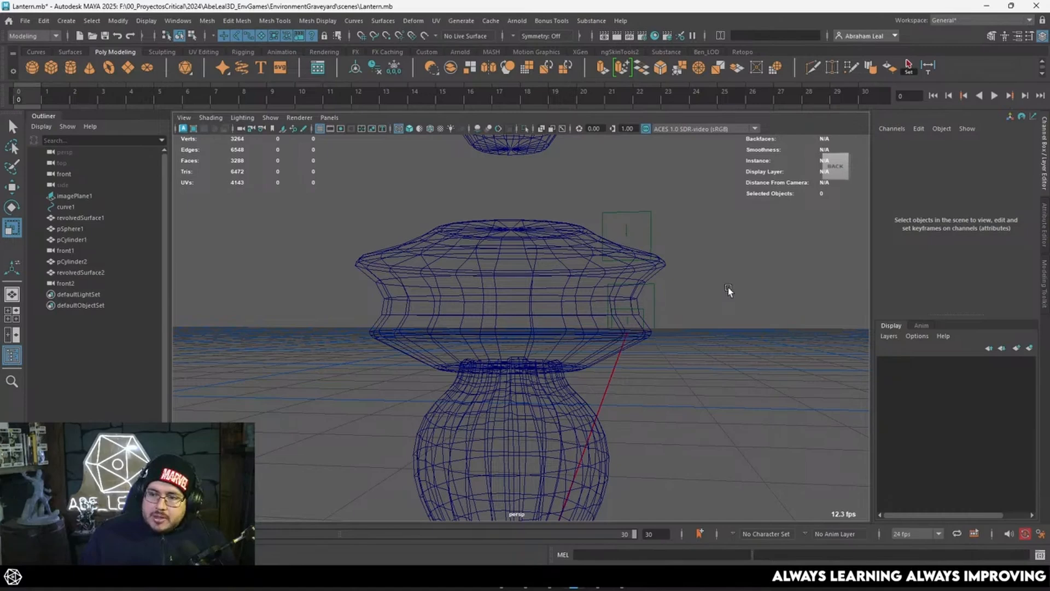
# - Switch to the browser, look over the Anatomy for 3D Artists and Zbrush Stylized Characters course pages, and return to Maya
pyautogui.hotkey('alt', 'Tab')
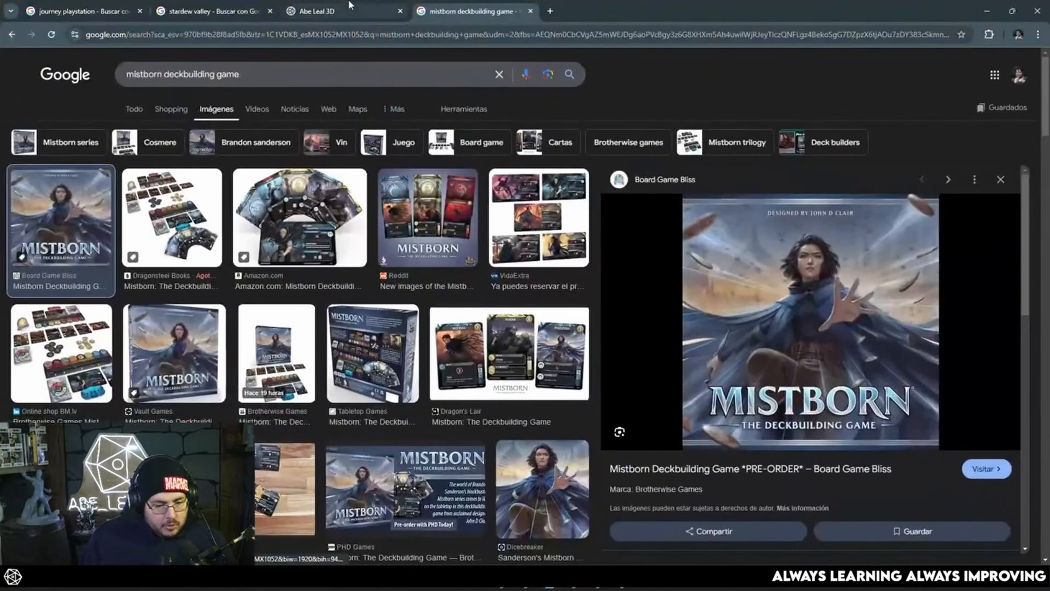
pyautogui.click(350, 8)
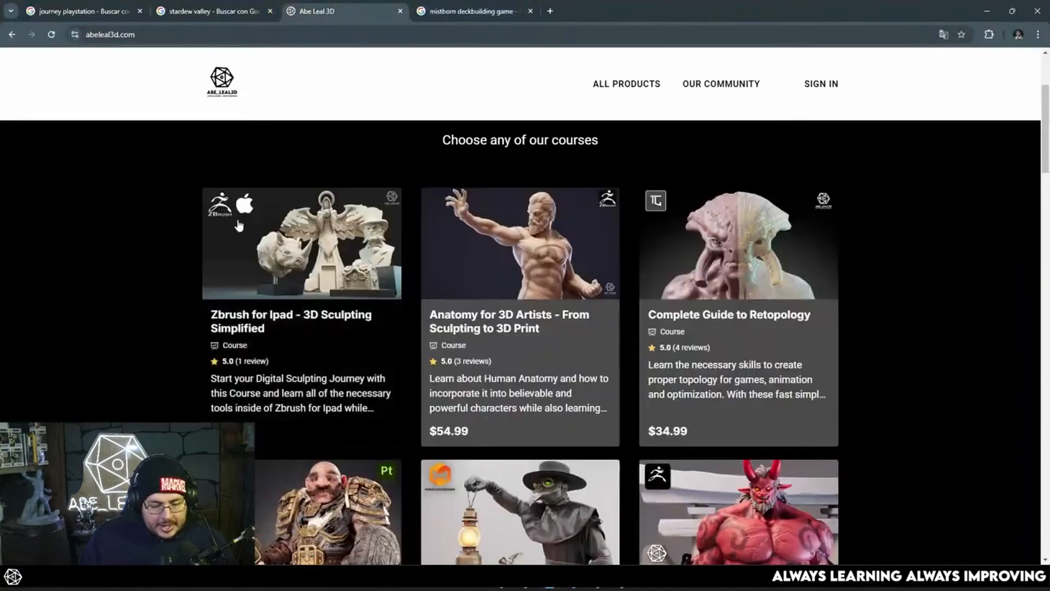
pyautogui.scroll(-1, 511, 367)
pyautogui.click(511, 367)
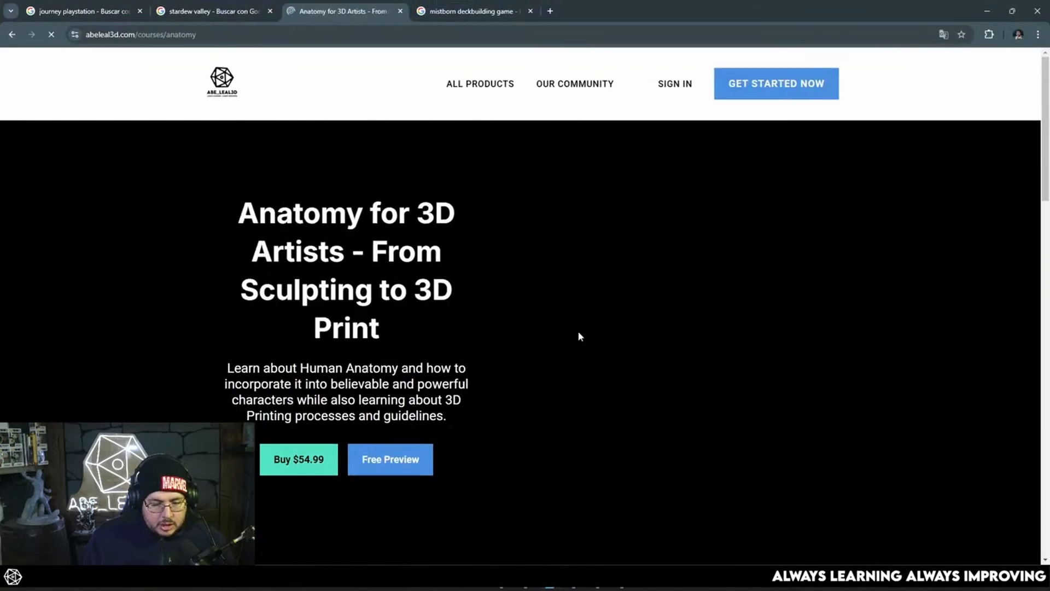
pyautogui.scroll(-6, 514, 256)
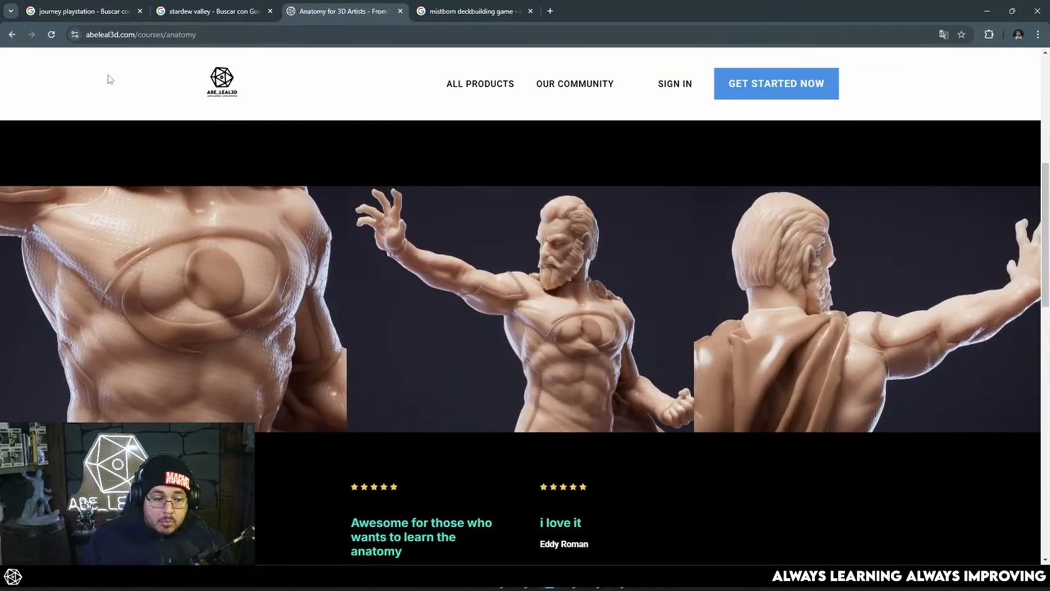
pyautogui.click(12, 34)
pyautogui.scroll(-4, 762, 358)
pyautogui.click(762, 357)
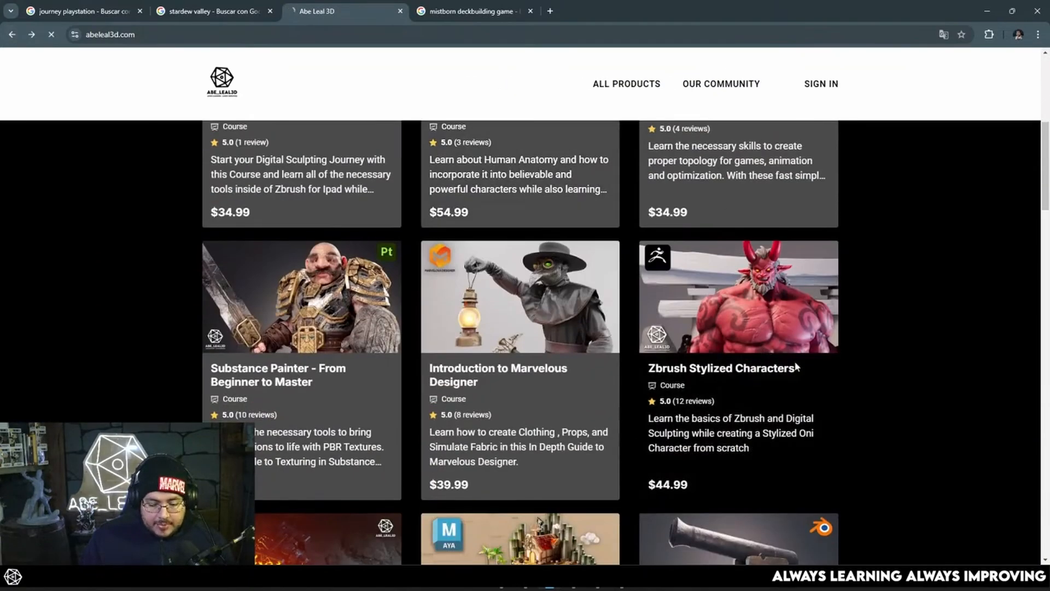
pyautogui.scroll(-5, 644, 276)
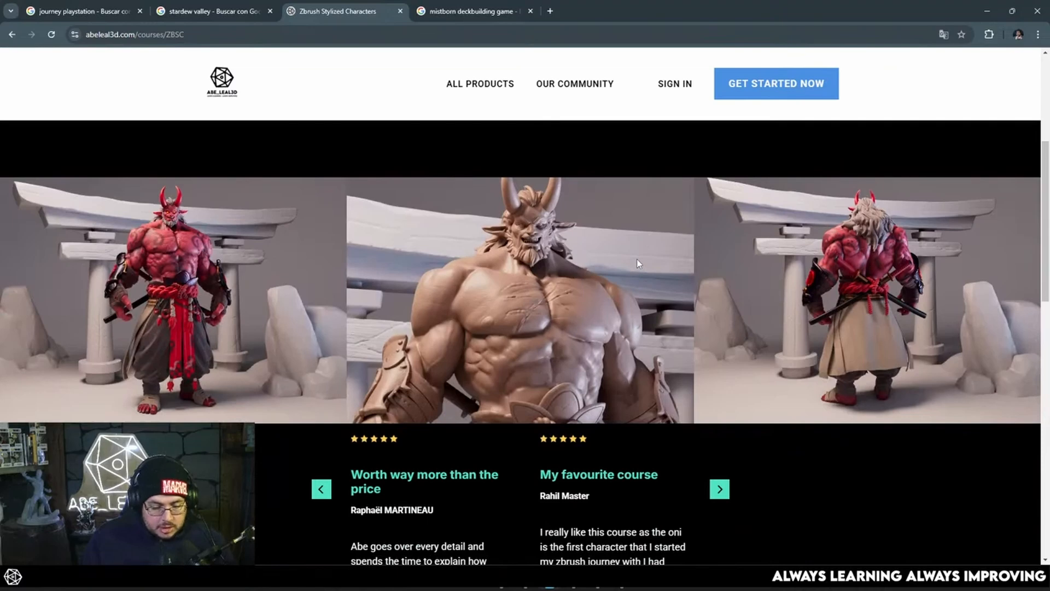
pyautogui.click(986, 11)
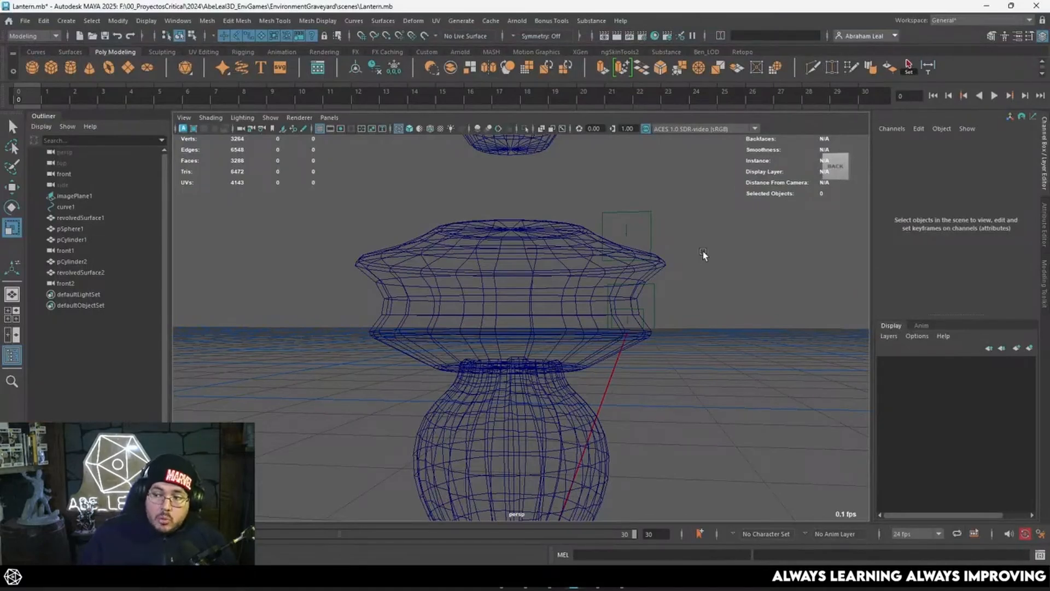
# - Draw an EP curve in the front view from the central axis above the collar along the sketched right-hand scroll to its curled tip
pyautogui.moveTo(605, 199)
pyautogui.keyDown('alt'); pyautogui.mouseDown()
pyautogui.moveTo(616, 253)
pyautogui.moveTo(590, 305)
pyautogui.moveTo(560, 272)
pyautogui.moveTo(590, 301)
pyautogui.mouseUp(); pyautogui.keyUp('alt')
pyautogui.press('space')
pyautogui.scroll(-2, 590, 301)
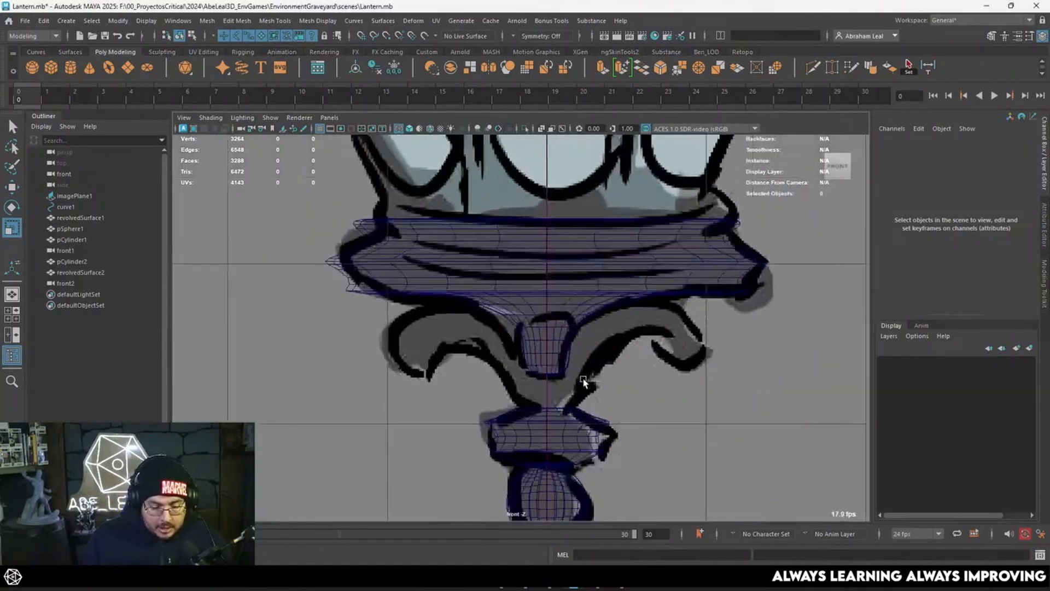
pyautogui.moveTo(583, 378)
pyautogui.keyDown('alt'); pyautogui.mouseDown(button='middle')
pyautogui.moveTo(606, 281)
pyautogui.moveTo(569, 278)
pyautogui.mouseUp(button='middle'); pyautogui.keyUp('alt')
pyautogui.scroll(3, 606, 281)
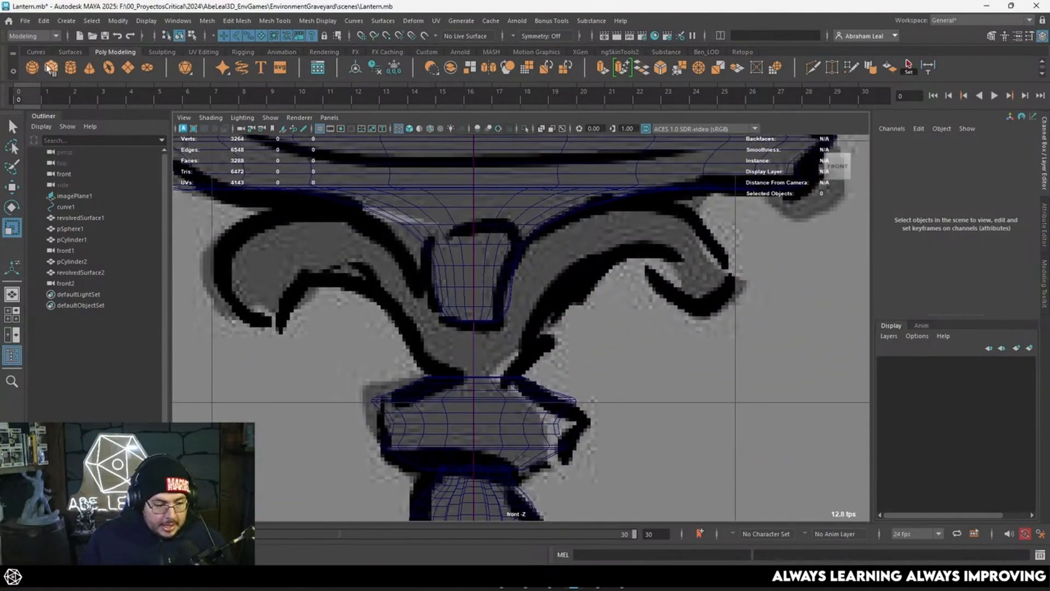
pyautogui.click(67, 53)
pyautogui.click(36, 52)
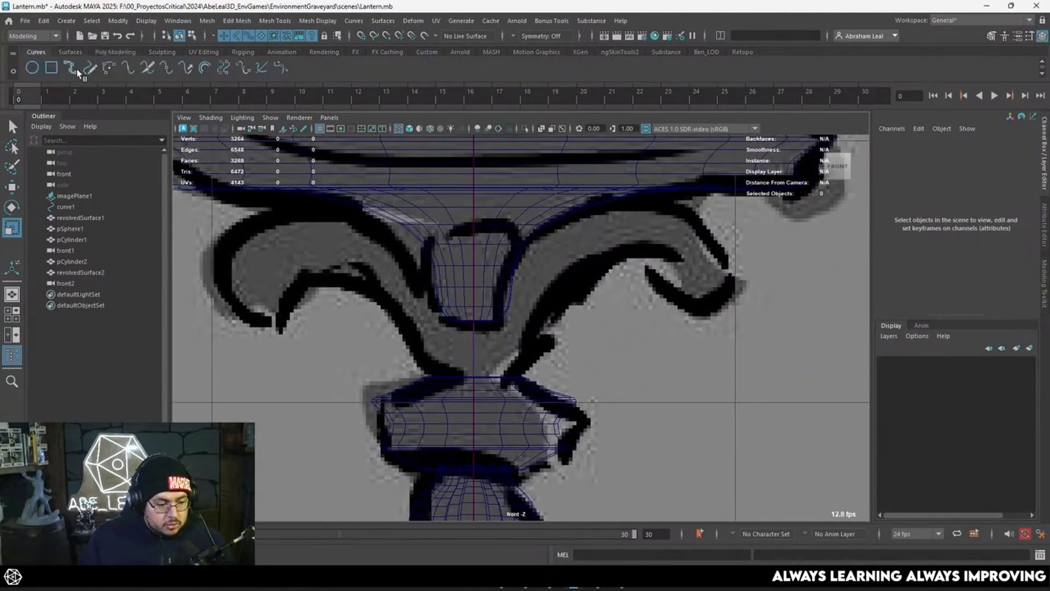
pyautogui.click(71, 68)
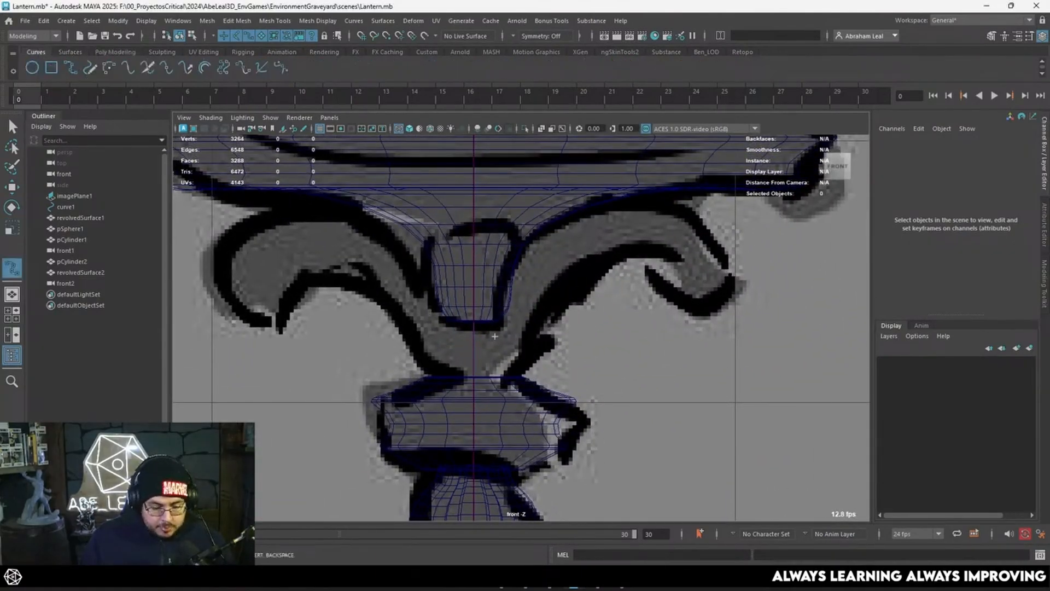
pyautogui.click(472, 352)
pyautogui.click(539, 268)
pyautogui.click(596, 229)
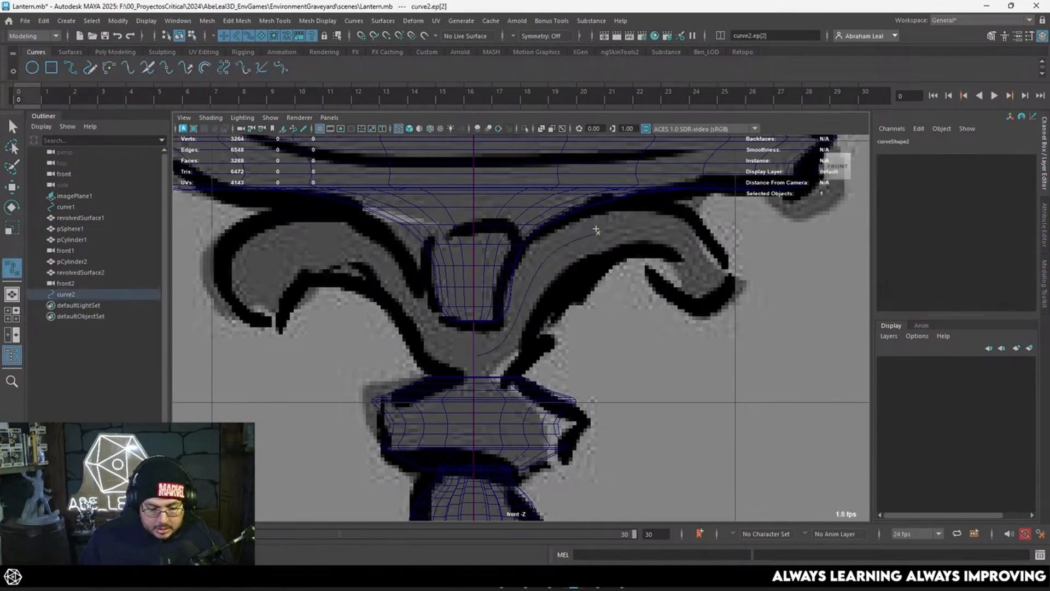
pyautogui.click(656, 225)
pyautogui.click(707, 264)
pyautogui.click(711, 299)
pyautogui.click(650, 297)
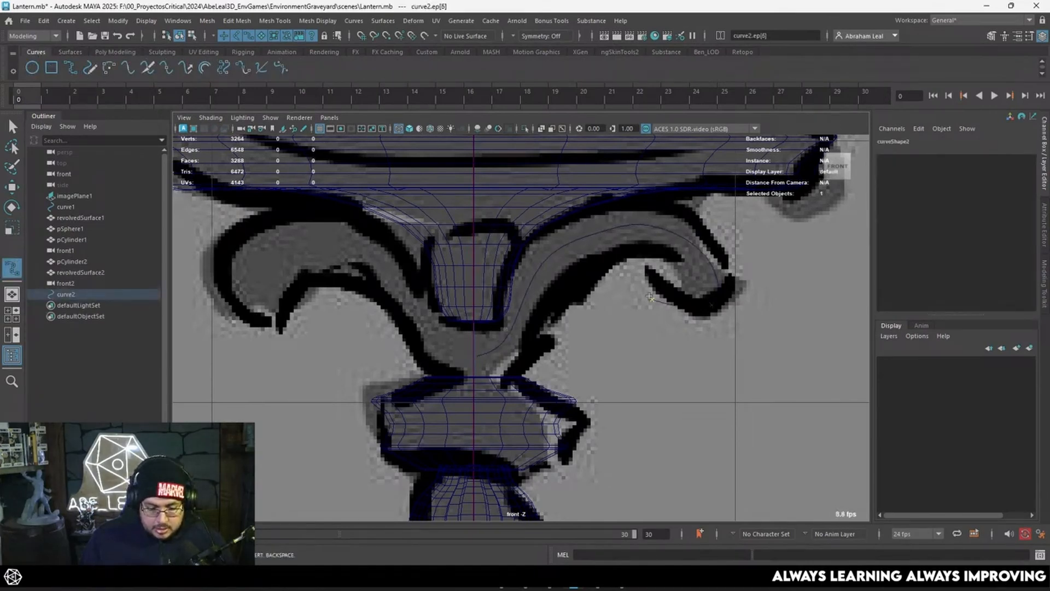
pyautogui.press('r')
# - Reposition the scroll curve's control vertices so its arch and curled end follow the reference sketch more smoothly
pyautogui.moveTo(634, 261); pyautogui.dragTo(633, 214, button='right')
pyautogui.click(599, 224)
pyautogui.press('w')
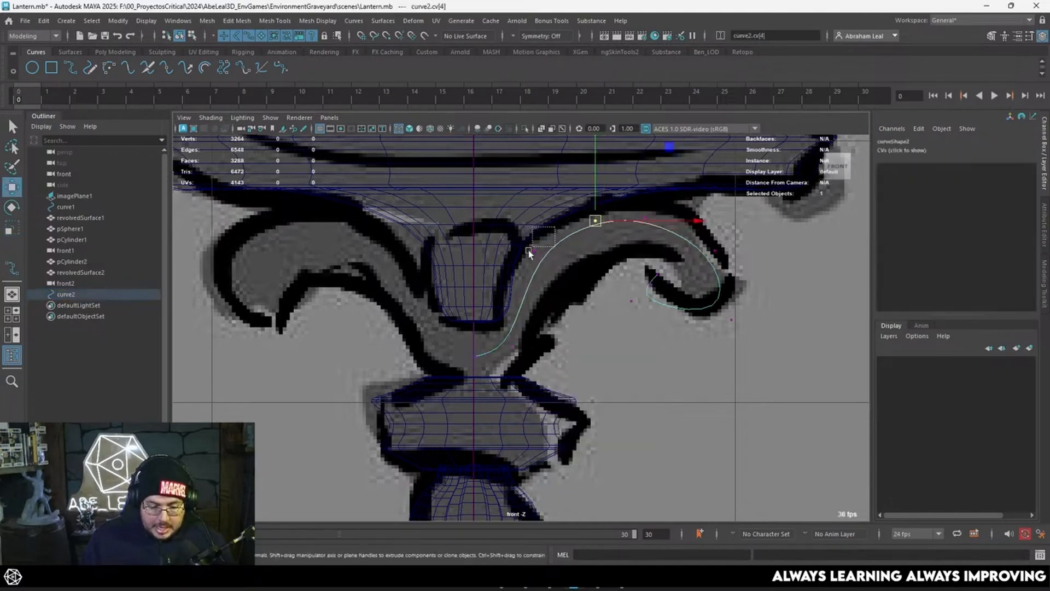
pyautogui.click(527, 257)
pyautogui.moveTo(664, 208); pyautogui.dragTo(629, 309)
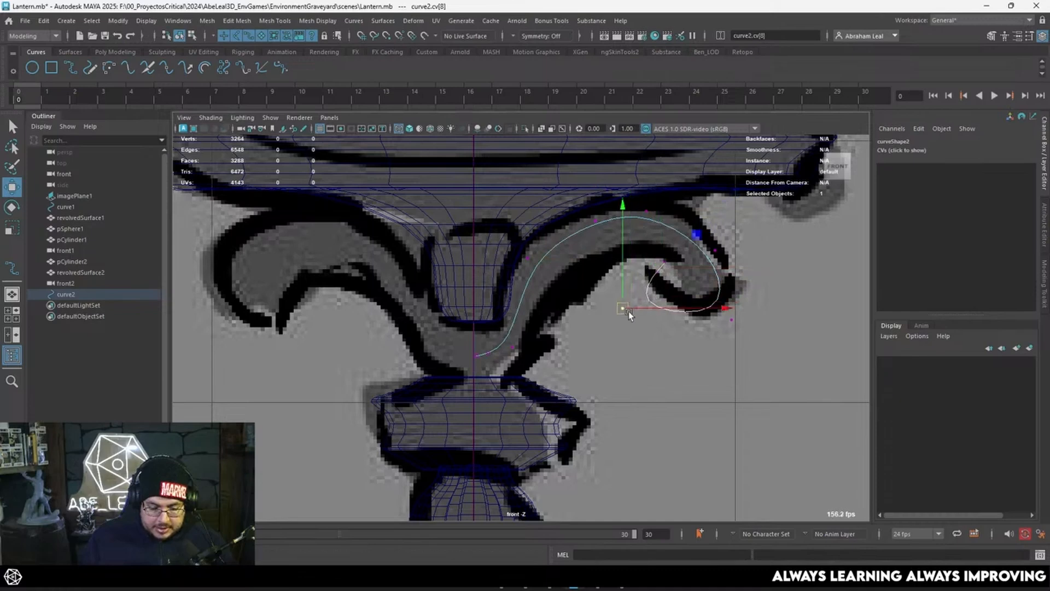
pyautogui.moveTo(749, 295); pyautogui.dragTo(727, 330)
pyautogui.moveTo(731, 234); pyautogui.dragTo(707, 266)
pyautogui.moveTo(715, 250); pyautogui.dragTo(721, 239)
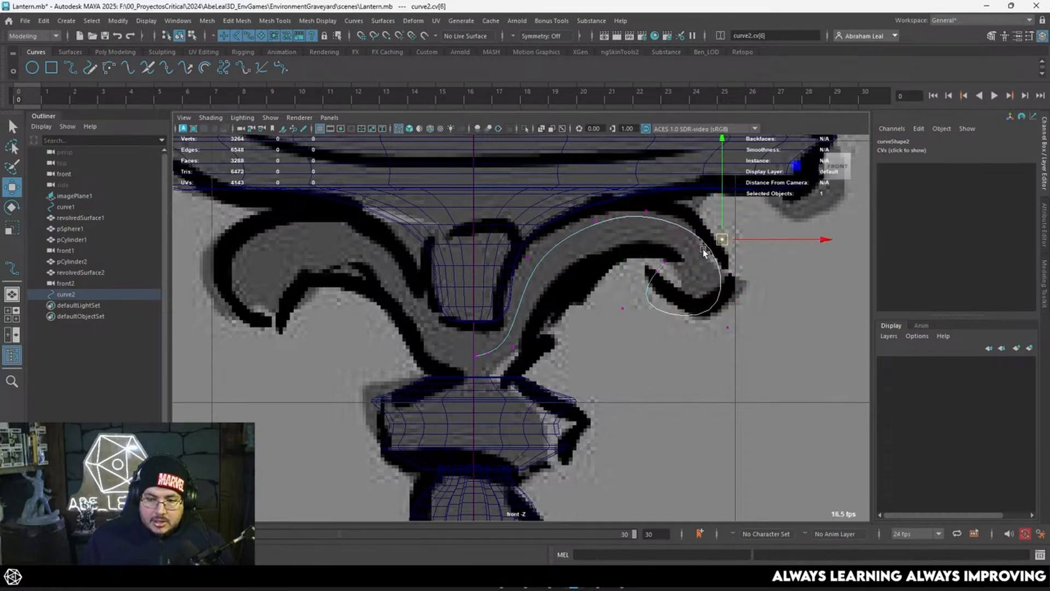
# - Create a Sweep Mesh along the scroll curve in the perspective view
pyautogui.press('space')
pyautogui.moveTo(705, 298); pyautogui.dragTo(704, 274)
pyautogui.keyDown('alt'); pyautogui.moveTo(652, 327); pyautogui.dragTo(656, 347, button='middle'); pyautogui.keyUp('alt')
pyautogui.keyDown('alt'); pyautogui.moveTo(657, 347); pyautogui.dragTo(549, 239, button='right'); pyautogui.keyUp('alt')
pyautogui.click(547, 277)
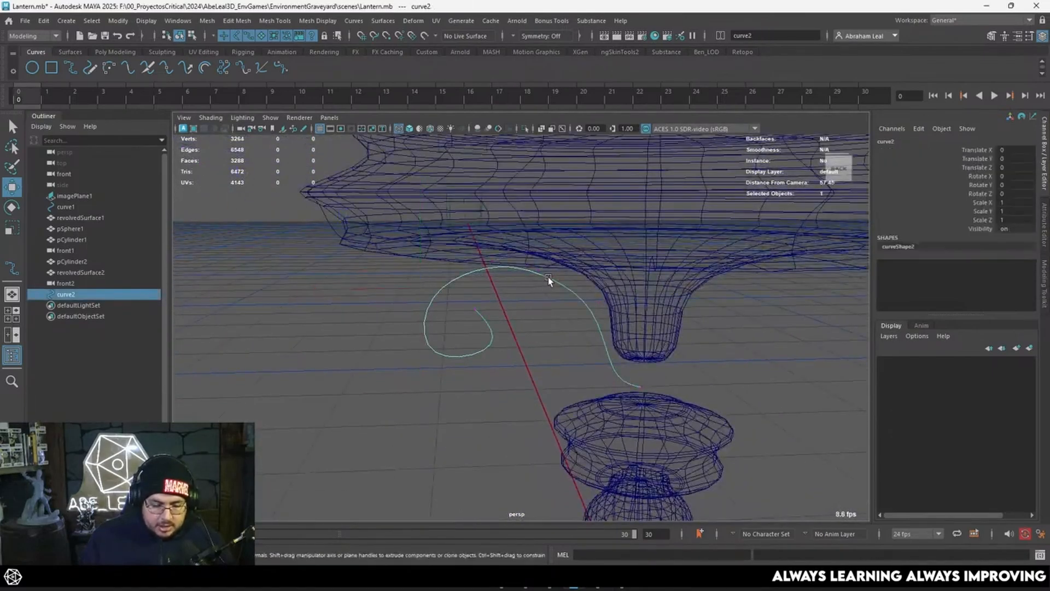
pyautogui.press('f')
pyautogui.keyDown('alt'); pyautogui.moveTo(546, 286); pyautogui.dragTo(574, 287); pyautogui.keyUp('alt')
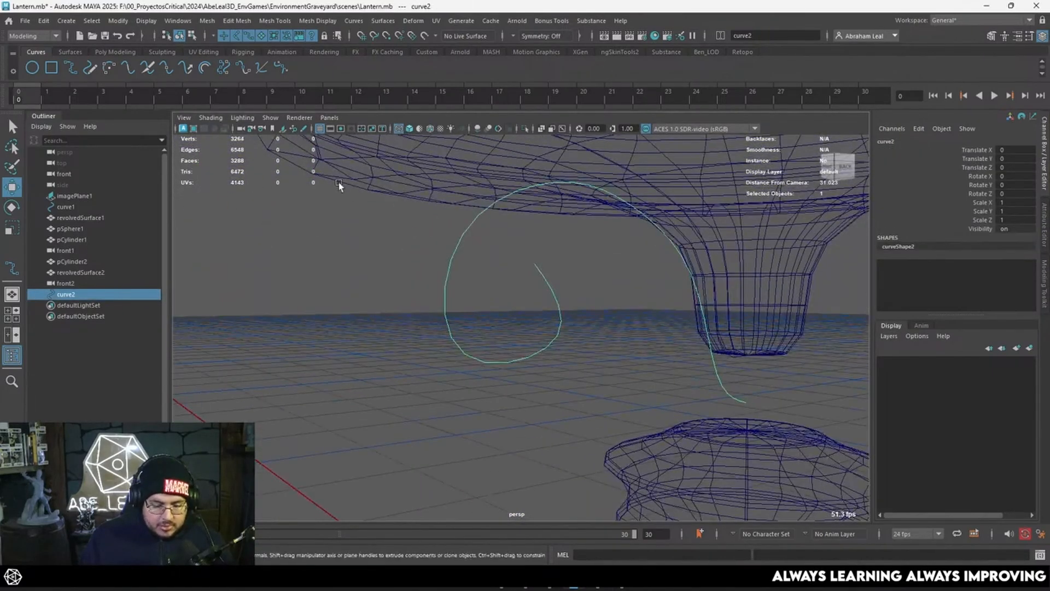
pyautogui.click(118, 51)
pyautogui.click(241, 65)
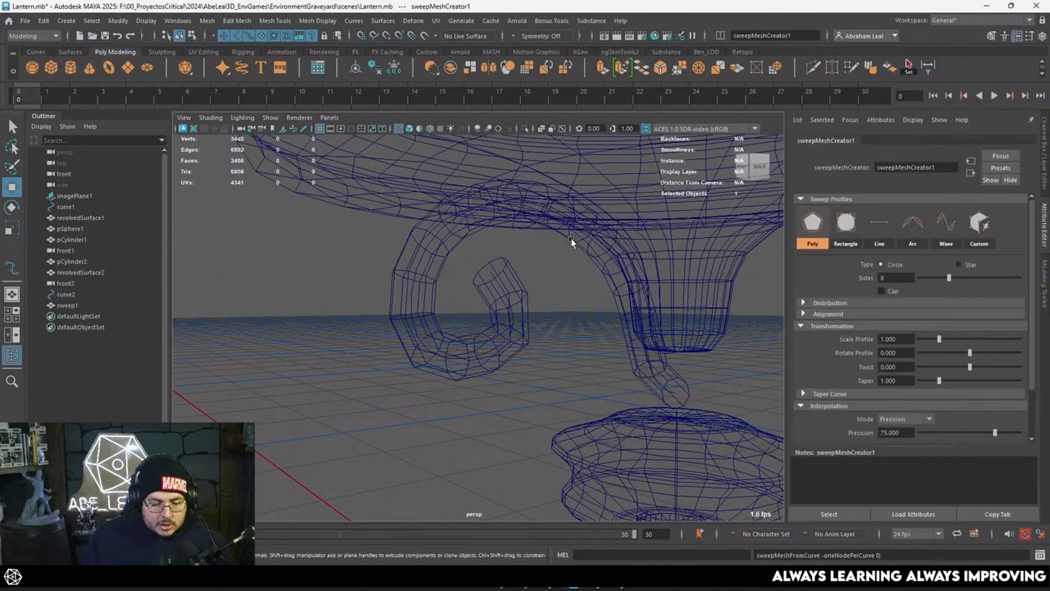
# - Thicken the scroll tube by raising the sweep's profile scale, with the perspective view shaded
pyautogui.press('5')
pyautogui.moveTo(583, 247)
pyautogui.keyDown('alt'); pyautogui.mouseDown()
pyautogui.moveTo(624, 285)
pyautogui.moveTo(685, 278)
pyautogui.moveTo(540, 287)
pyautogui.moveTo(564, 286)
pyautogui.mouseUp(); pyautogui.keyUp('alt')
pyautogui.moveTo(948, 339)
pyautogui.mouseDown()
pyautogui.moveTo(974, 335)
pyautogui.moveTo(963, 339)
pyautogui.mouseUp()
pyautogui.keyDown('alt'); pyautogui.moveTo(585, 298); pyautogui.dragTo(564, 265); pyautogui.keyUp('alt')
# - Delete the scroll sweep mesh's construction history and centre its pivot
pyautogui.click(527, 234)
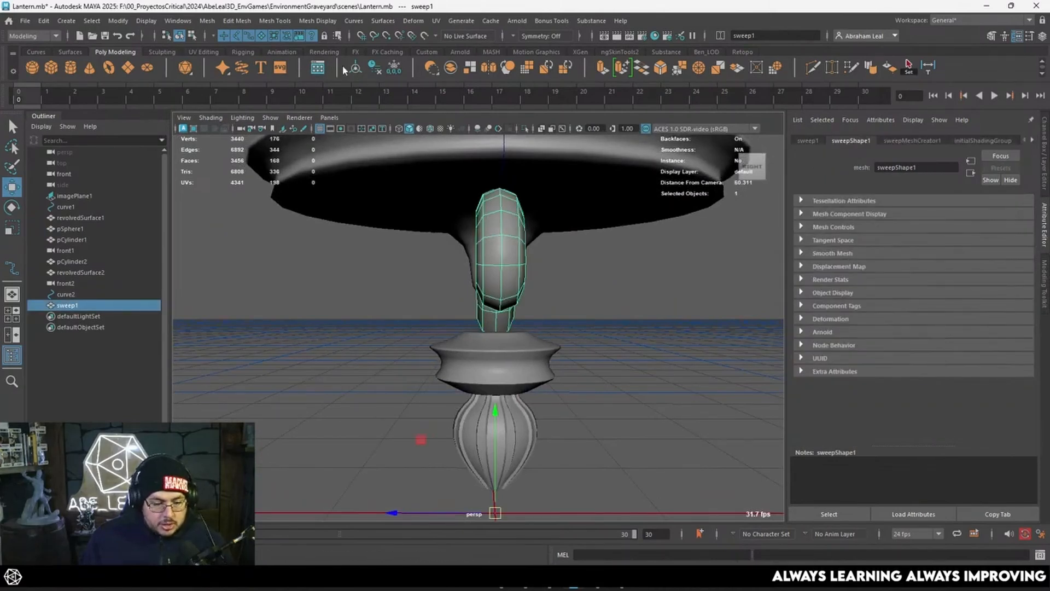
pyautogui.press('r')
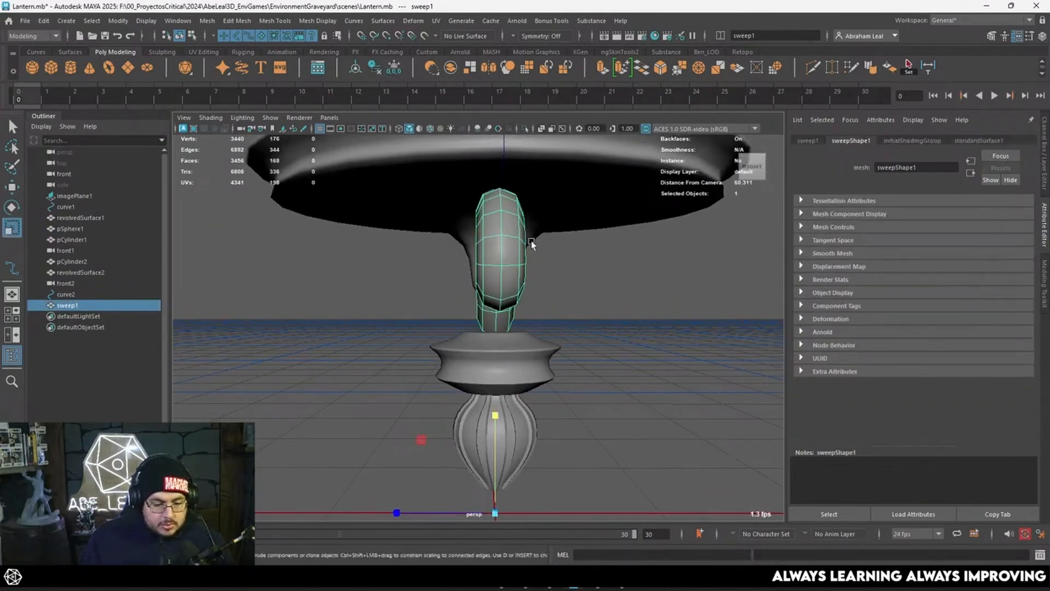
pyautogui.click(355, 68)
# - Straighten the open edge loop at the scroll's base to vertical and snap it onto the lantern's central axis in the front view
pyautogui.moveTo(399, 267); pyautogui.dragTo(494, 281)
pyautogui.scroll(3, 514, 265)
pyautogui.press('F10')
pyautogui.doubleClick(460, 286)
pyautogui.press('space')
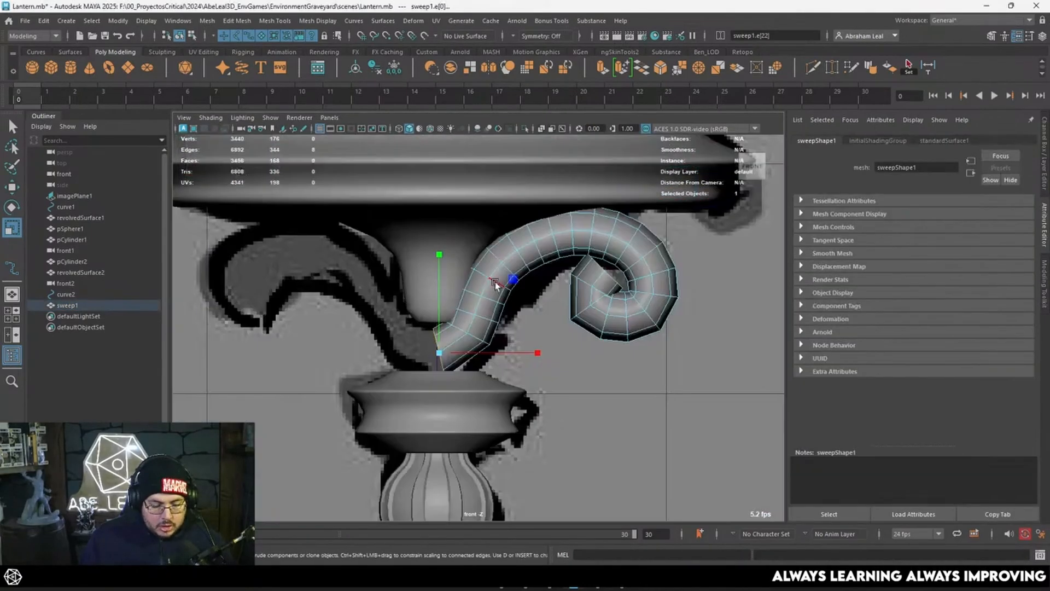
pyautogui.scroll(5, 479, 317)
pyautogui.press('e')
pyautogui.moveTo(473, 333); pyautogui.dragTo(481, 348)
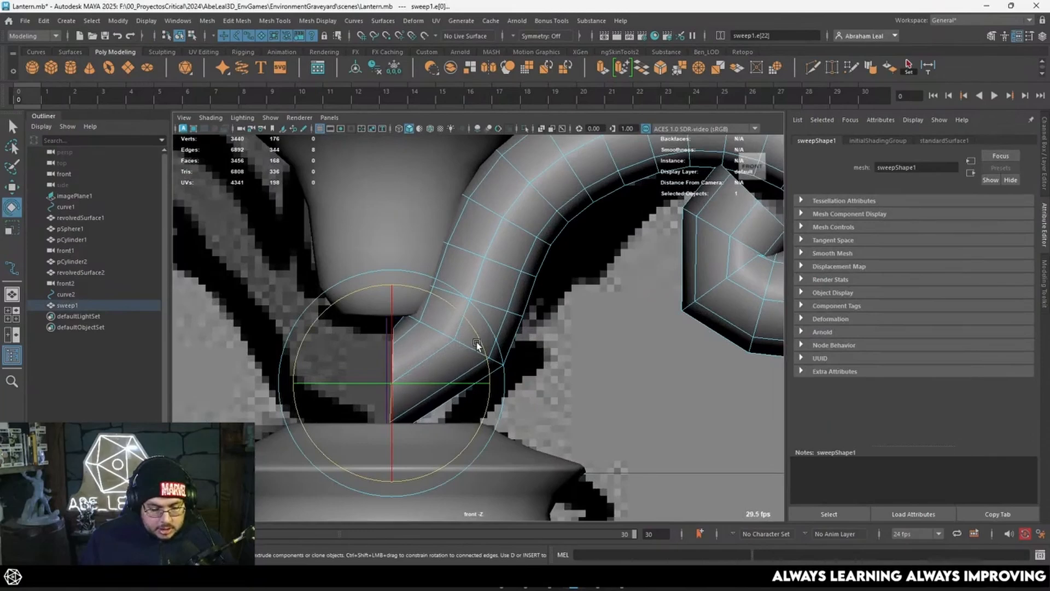
pyautogui.press('r')
pyautogui.press('w')
pyautogui.moveTo(489, 383); pyautogui.dragTo(432, 385)
pyautogui.press('x')
pyautogui.moveTo(461, 309); pyautogui.dragTo(518, 278, button='right')
pyautogui.keyDown('alt'); pyautogui.moveTo(452, 342); pyautogui.dragTo(490, 297, button='middle'); pyautogui.keyUp('alt')
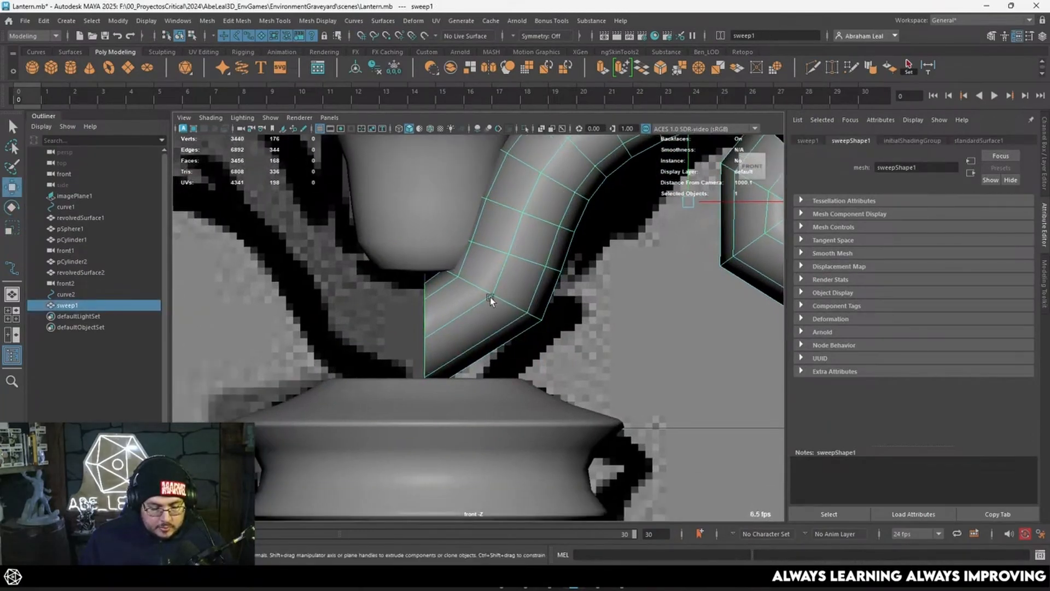
# - Rotate, scale and shift the second edge loop above the scroll's base to smooth the bend, and return to the perspective view
pyautogui.moveTo(491, 297); pyautogui.dragTo(498, 245, button='right')
pyautogui.doubleClick(510, 294)
pyautogui.press('e')
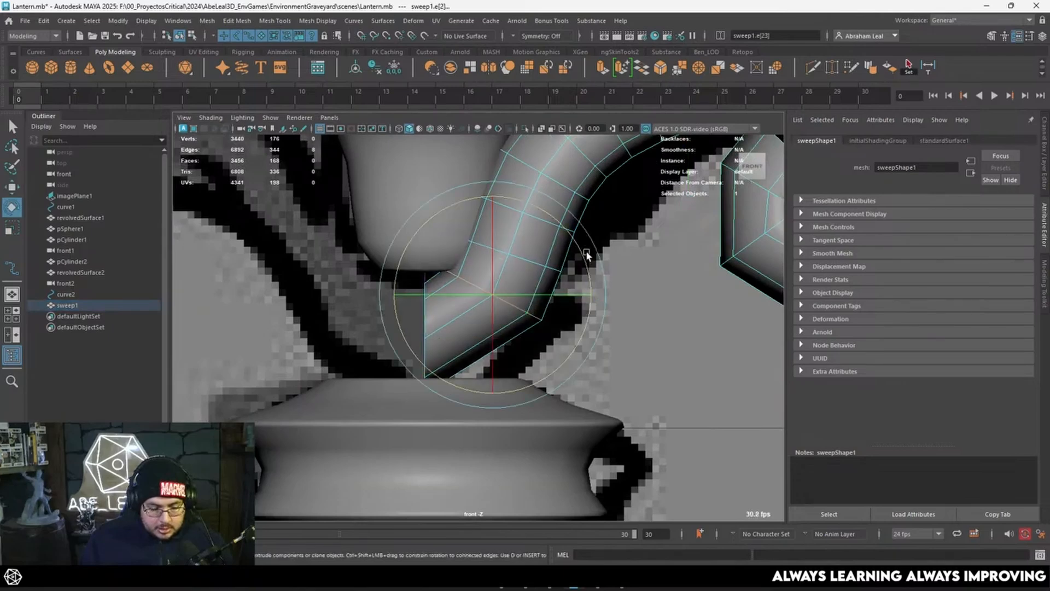
pyautogui.moveTo(582, 253); pyautogui.dragTo(572, 287)
pyautogui.press('r')
pyautogui.moveTo(496, 300); pyautogui.dragTo(526, 273)
pyautogui.press('space')
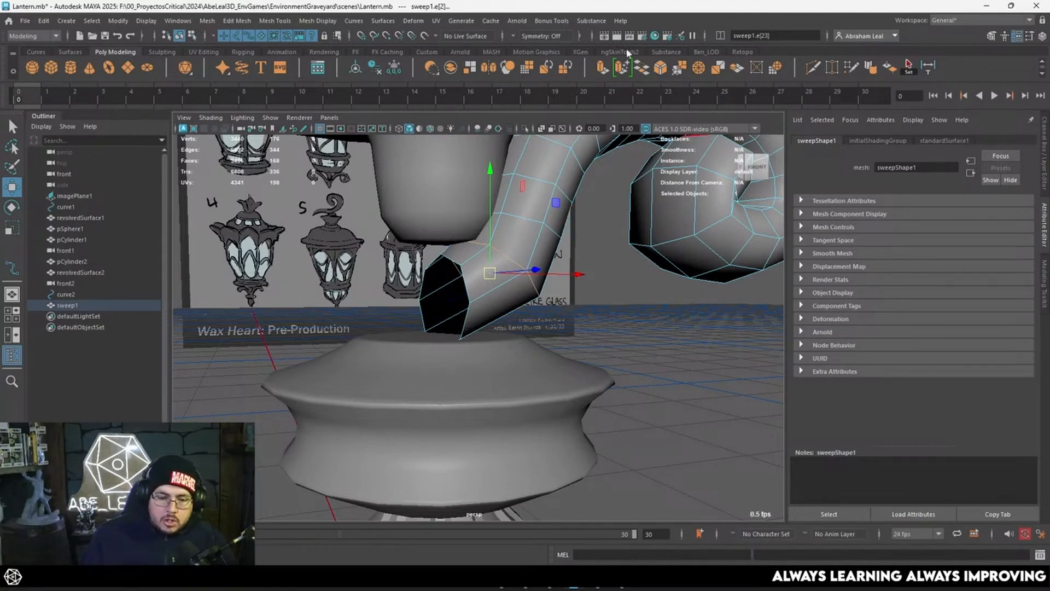
# - Open the Arnold RenderView, check its list of available render passes, and close it
pyautogui.click(516, 21)
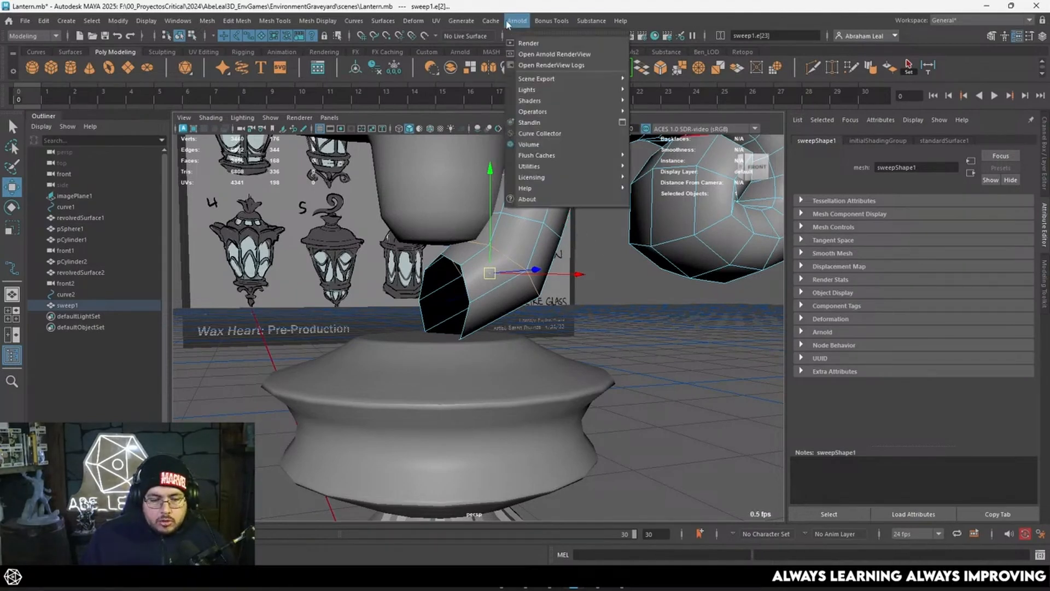
pyautogui.click(540, 53)
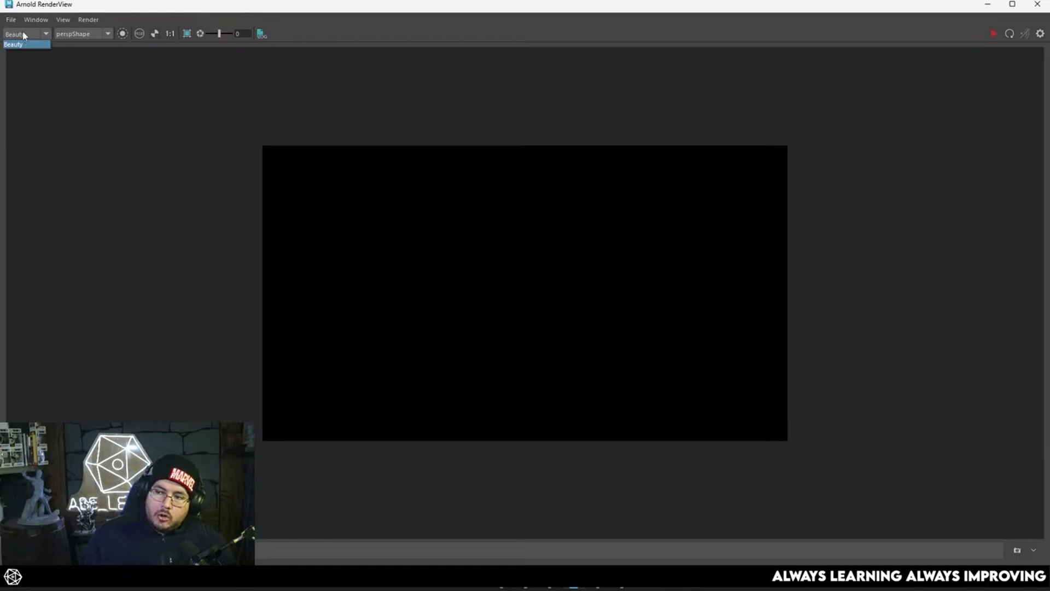
pyautogui.click(1037, 4)
# - Add ID, N, P, Pref, RGBA and Z to the active AOVs in the render settings and close them
pyautogui.click(642, 35)
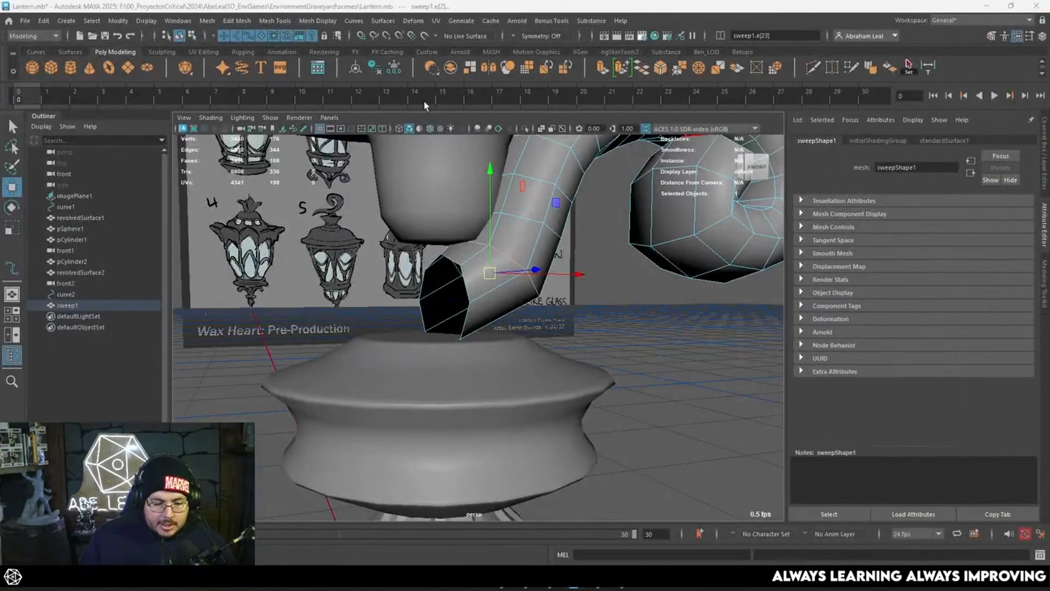
pyautogui.click(598, 105)
pyautogui.moveTo(591, 47); pyautogui.dragTo(559, 30)
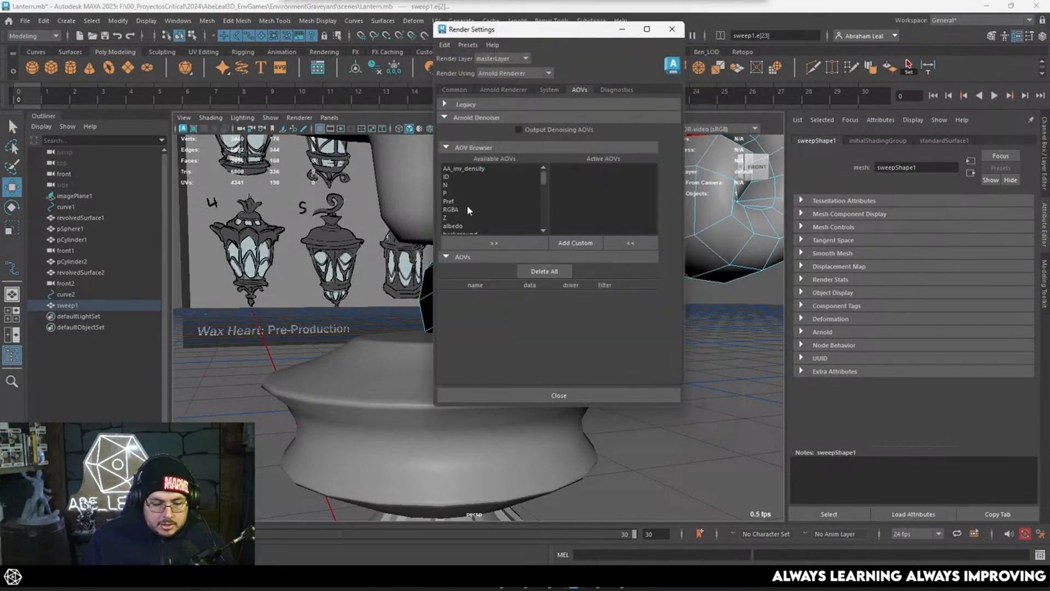
pyautogui.moveTo(456, 177); pyautogui.dragTo(455, 218)
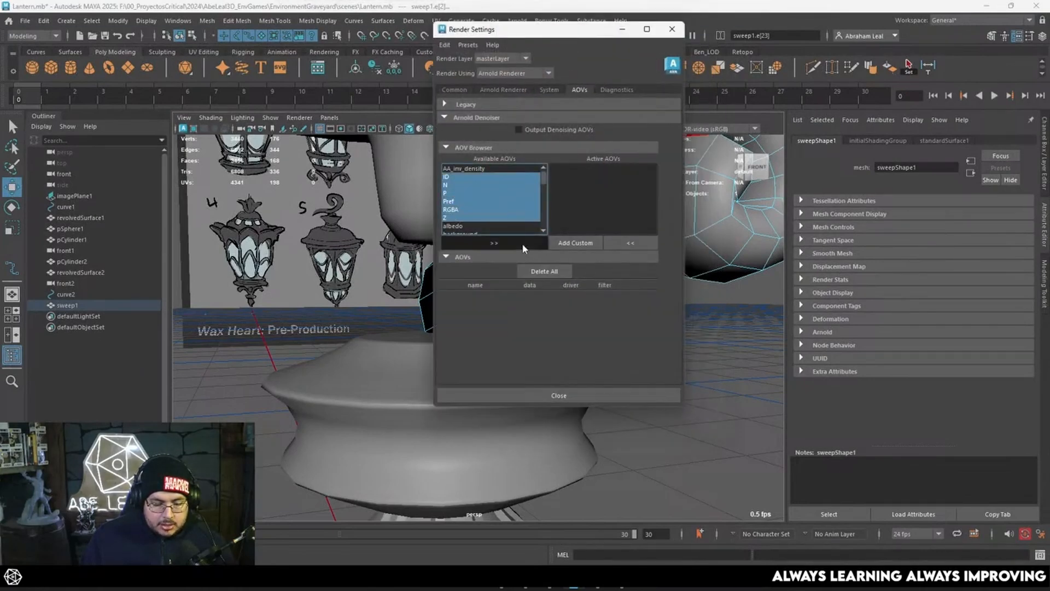
pyautogui.click(494, 242)
pyautogui.click(673, 29)
# - Reopen the Arnold RenderView, recheck the pass list and start a render from the perspective camera
pyautogui.click(517, 20)
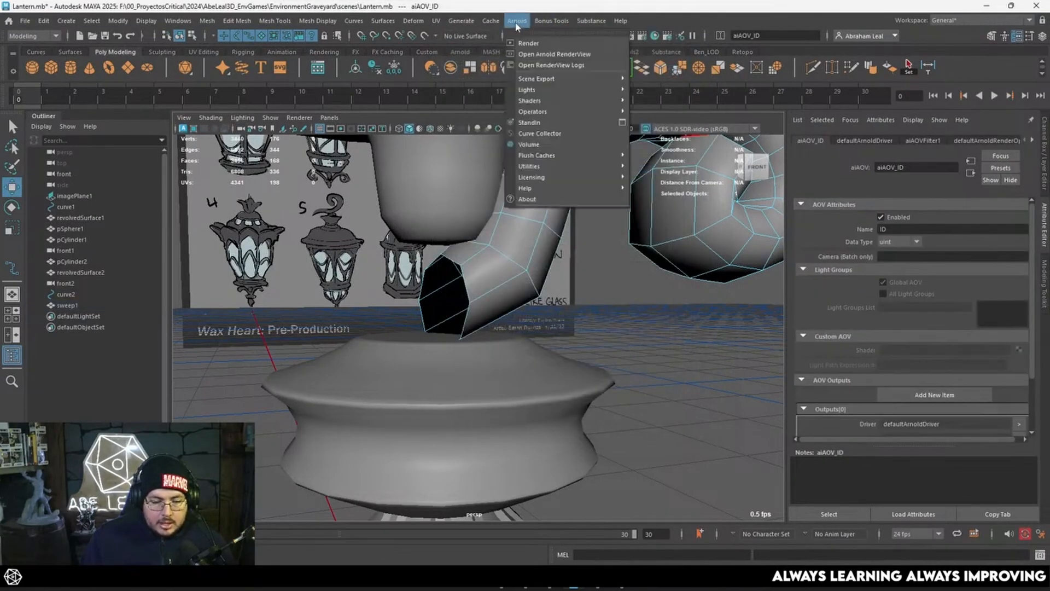
pyautogui.click(544, 53)
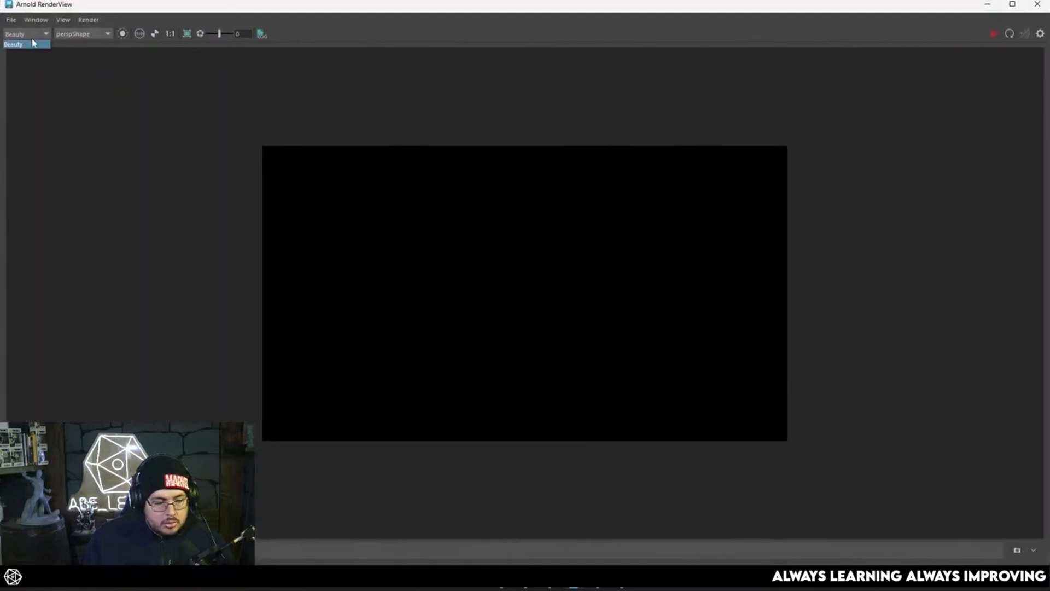
pyautogui.click(57, 36)
pyautogui.click(40, 35)
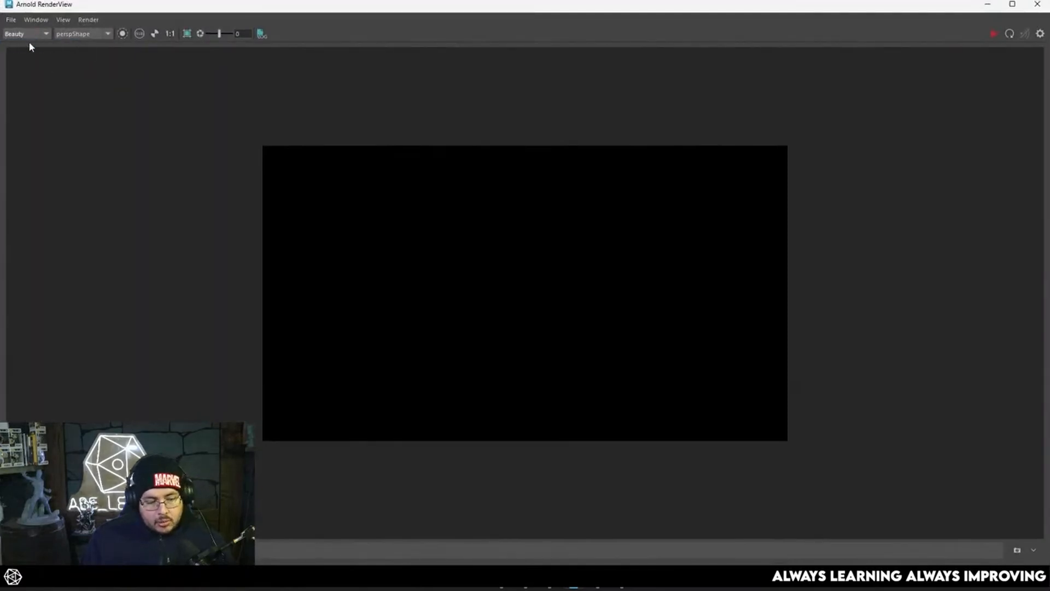
pyautogui.click(86, 19)
pyautogui.click(95, 192)
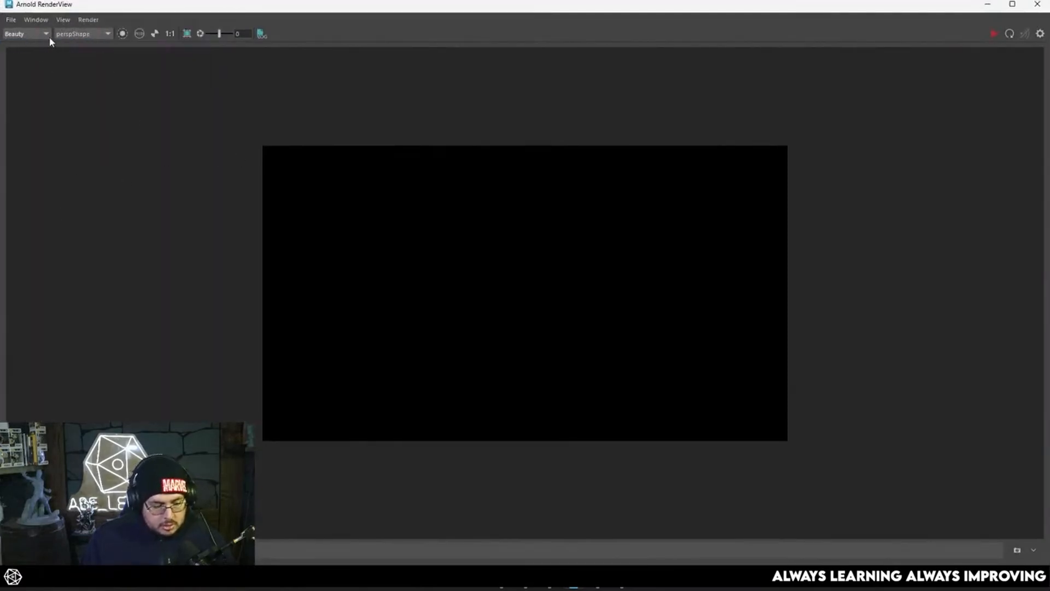
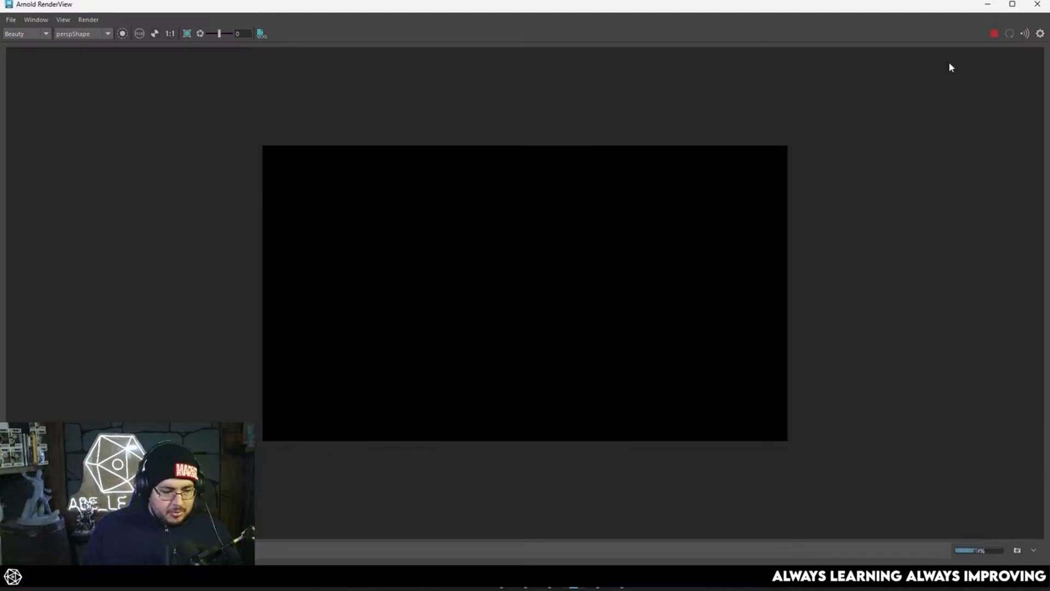
# - View the rendered ID, N, P, Pref and Z passes one after another and close the Arnold RenderView
pyautogui.click(26, 33)
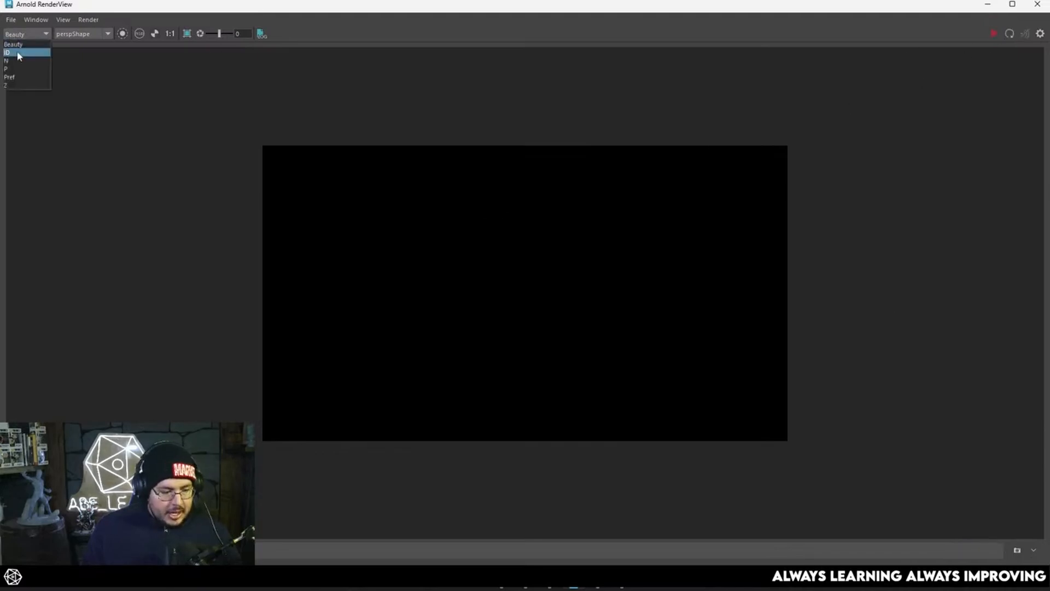
pyautogui.click(15, 55)
pyautogui.click(24, 33)
pyautogui.click(24, 60)
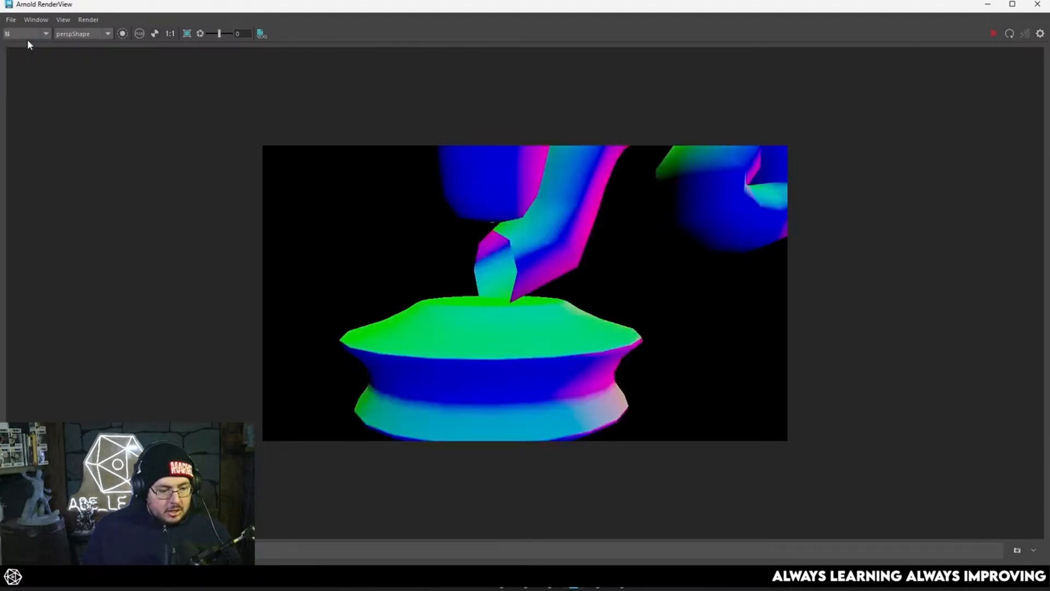
pyautogui.click(28, 35)
pyautogui.click(25, 69)
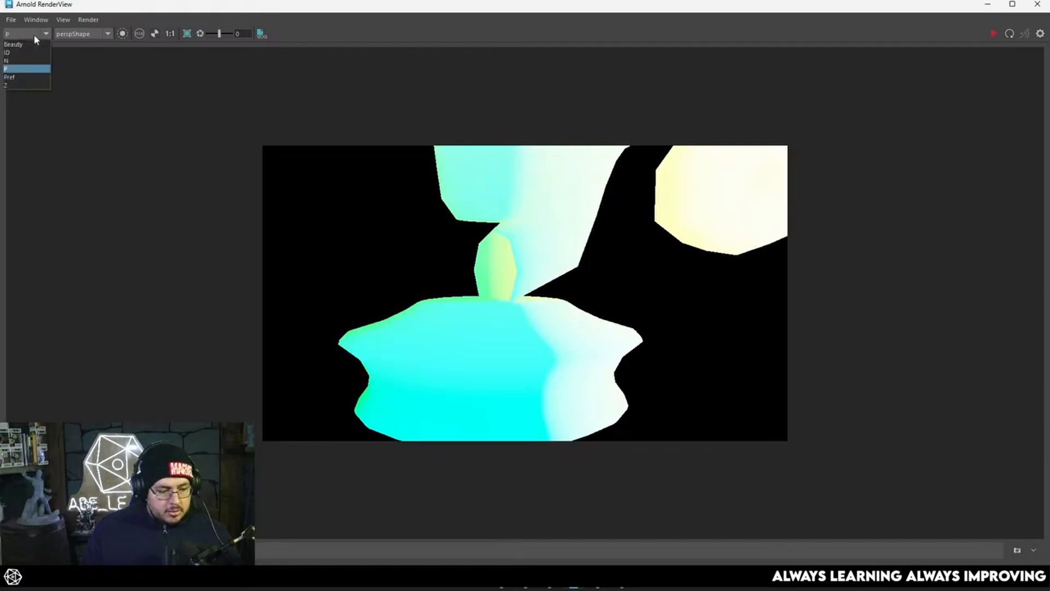
pyautogui.click(27, 77)
pyautogui.click(22, 85)
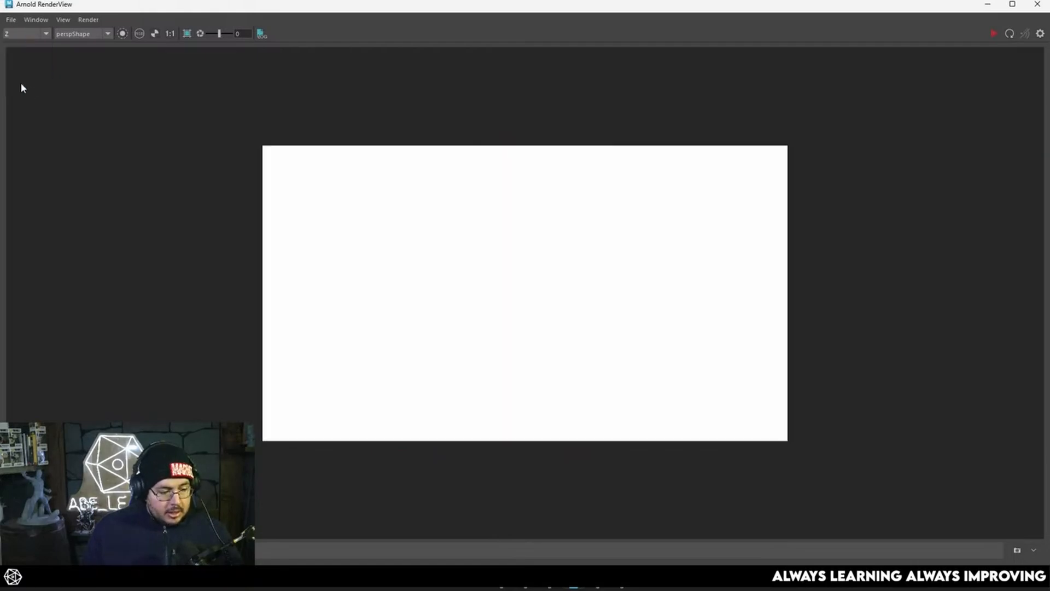
pyautogui.click(1042, 4)
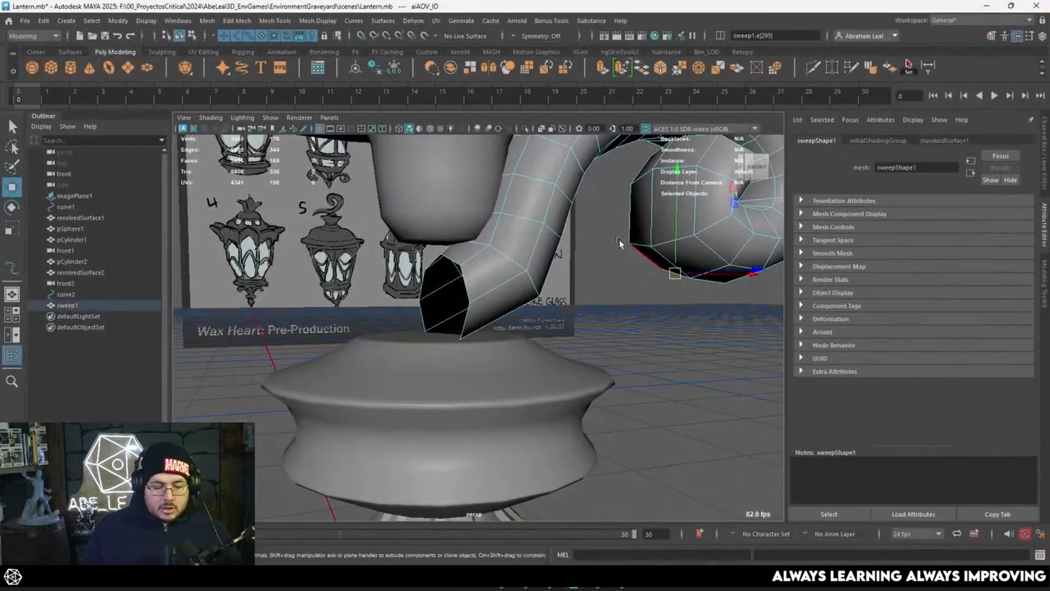
# - Extrude the open border edges at the scroll's curled tip and scale them inward into an inset ring
pyautogui.keyDown('alt'); pyautogui.moveTo(636, 309); pyautogui.dragTo(551, 301); pyautogui.keyUp('alt')
pyautogui.keyDown('alt'); pyautogui.moveTo(551, 301); pyautogui.dragTo(612, 288, button='right'); pyautogui.keyUp('alt')
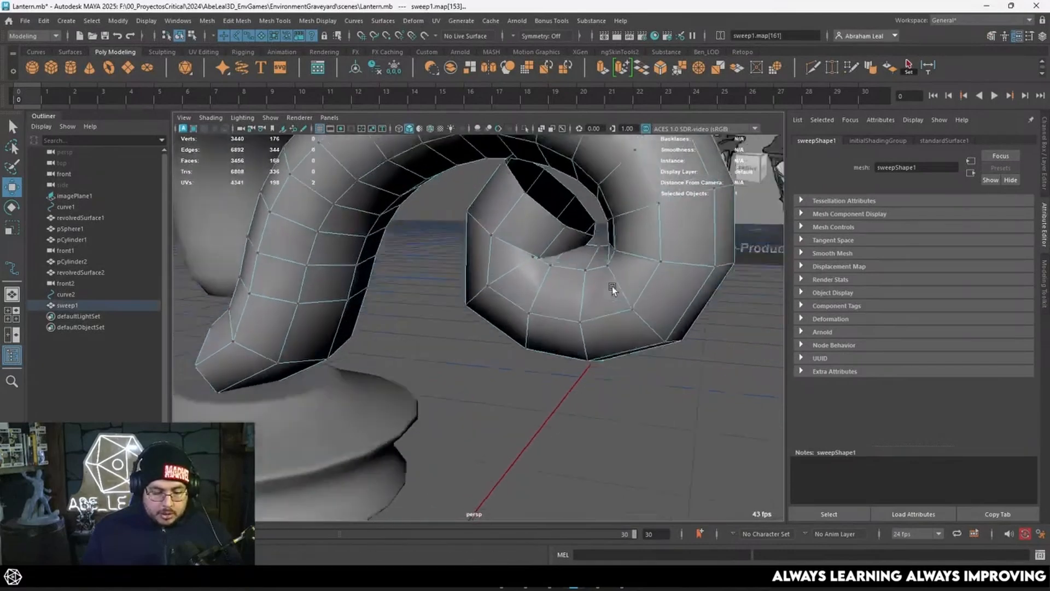
pyautogui.keyDown('alt'); pyautogui.moveTo(612, 288); pyautogui.dragTo(471, 279); pyautogui.keyUp('alt')
pyautogui.moveTo(466, 268); pyautogui.dragTo(461, 230, button='right')
pyautogui.doubleClick(463, 229)
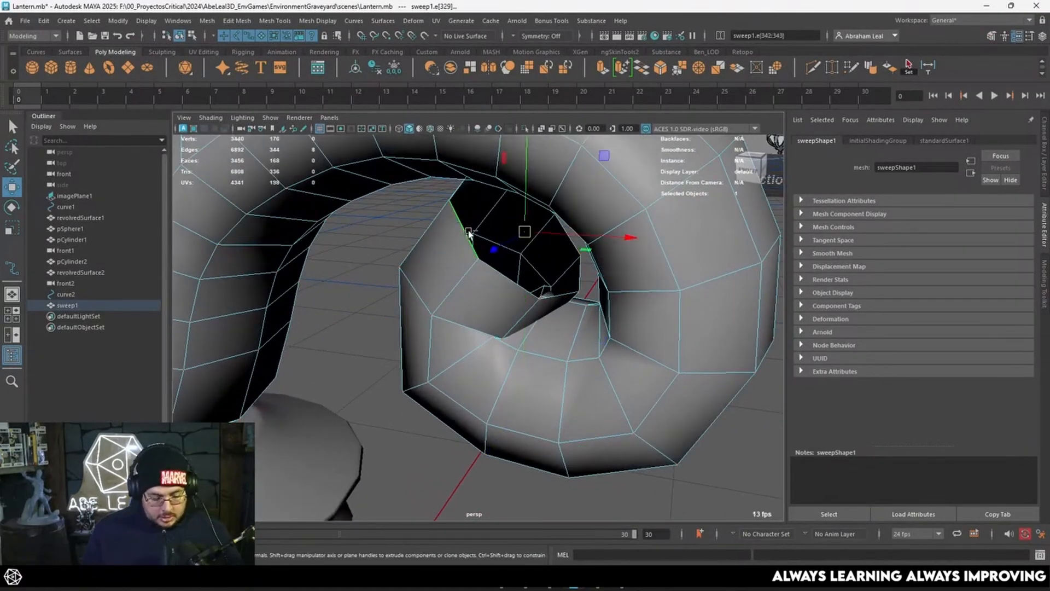
pyautogui.hotkey('ctrl', 'e')
pyautogui.press('r')
pyautogui.moveTo(526, 233); pyautogui.dragTo(465, 229)
# - Fill the remaining hole at the curled tip and poke the new cap face
pyautogui.click(207, 20)
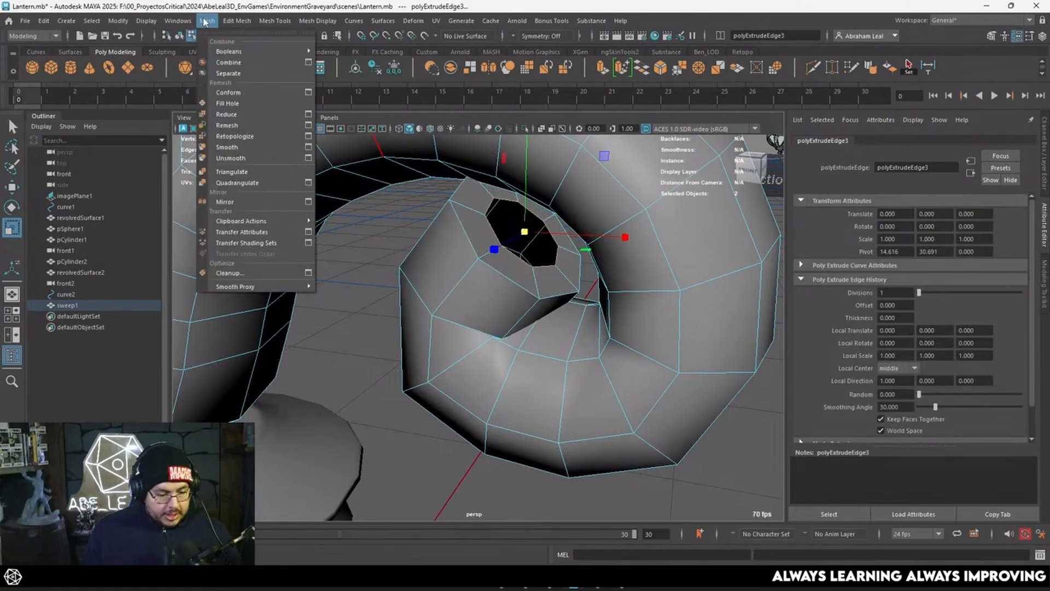
pyautogui.click(243, 103)
pyautogui.press('w')
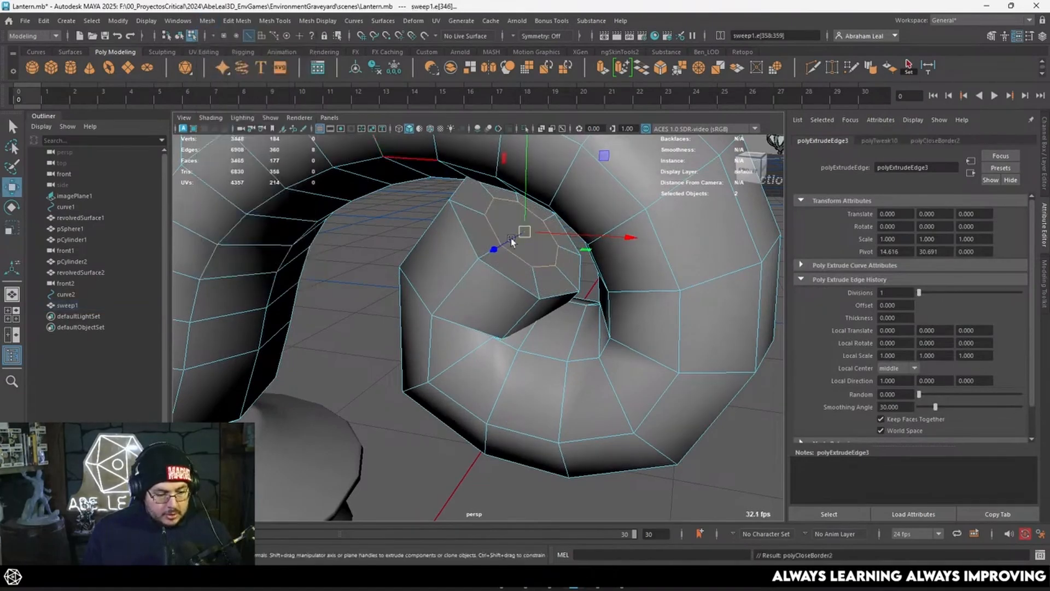
pyautogui.moveTo(517, 240); pyautogui.dragTo(537, 269, button='right')
pyautogui.click(526, 244)
pyautogui.click(238, 23)
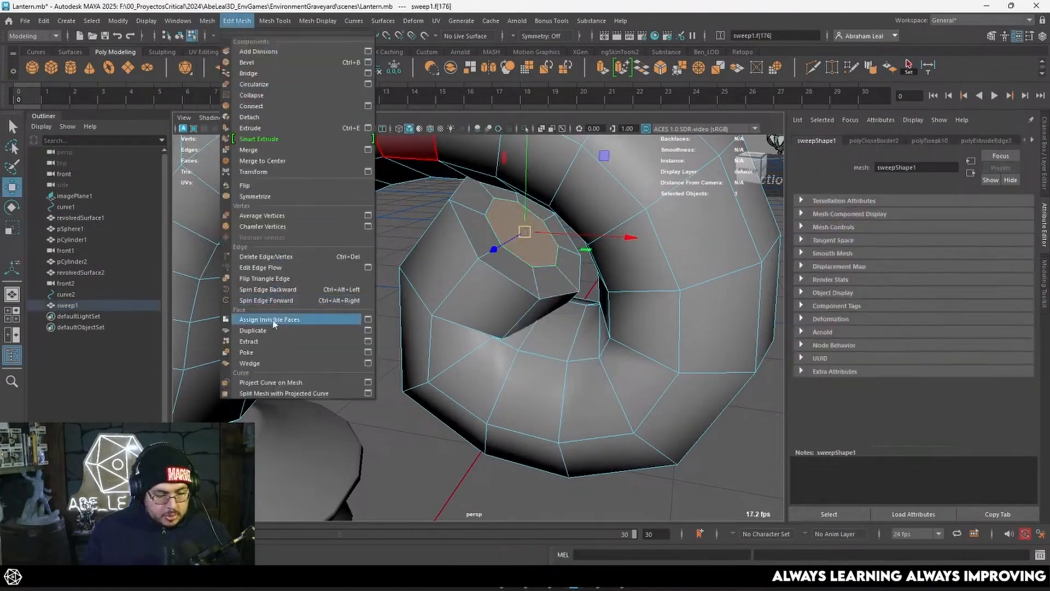
pyautogui.click(247, 351)
# - Bevel the outer edge loop of the curled tip's cap with 2 segments and a fraction of 0.64
pyautogui.scroll(5, 640, 289)
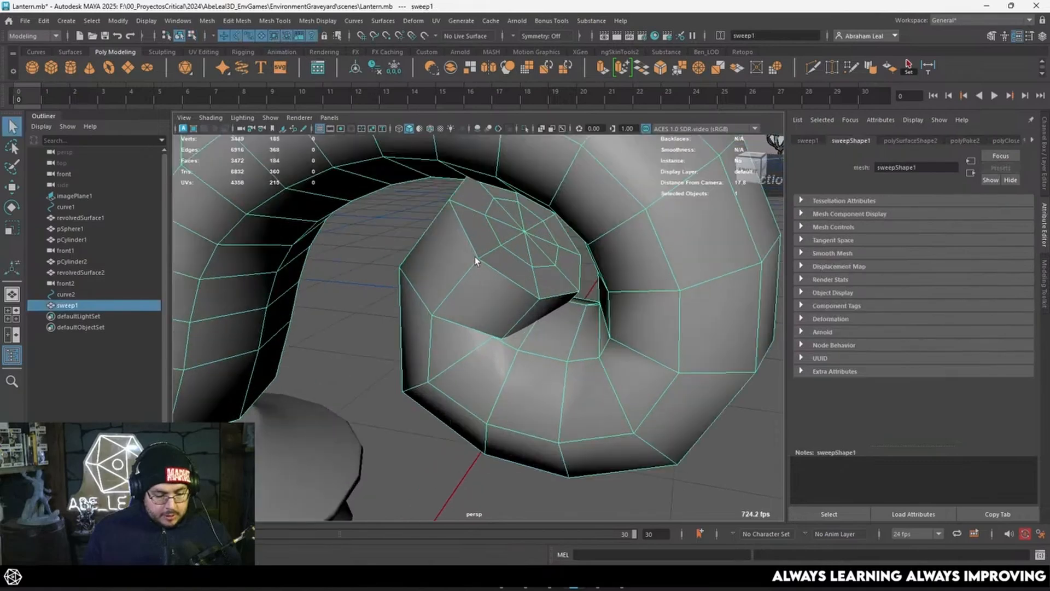
pyautogui.moveTo(469, 255); pyautogui.dragTo(466, 222, button='right')
pyautogui.doubleClick(462, 230)
pyautogui.click(662, 68)
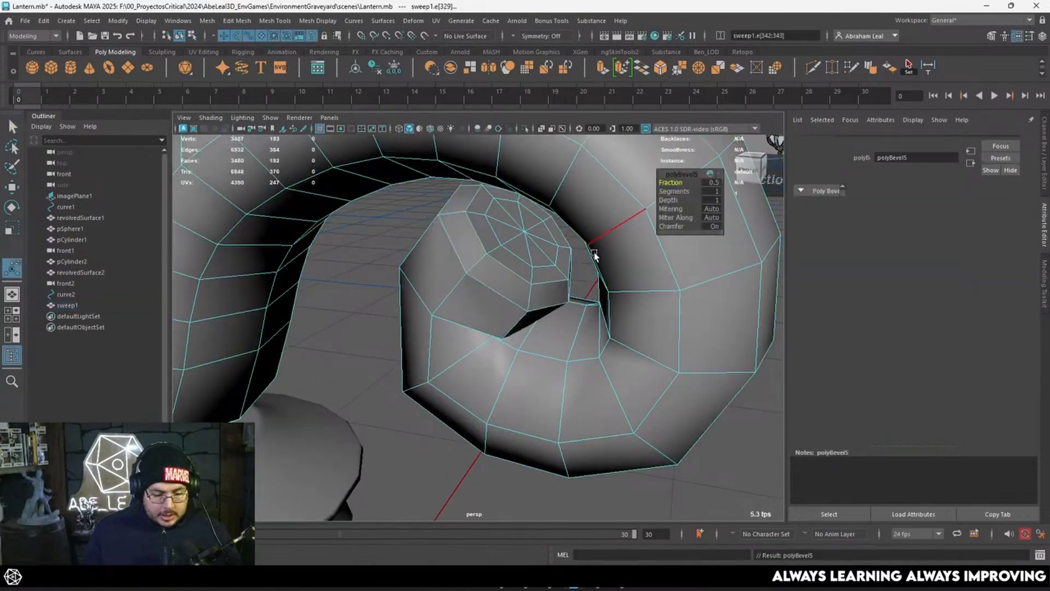
pyautogui.click(671, 192)
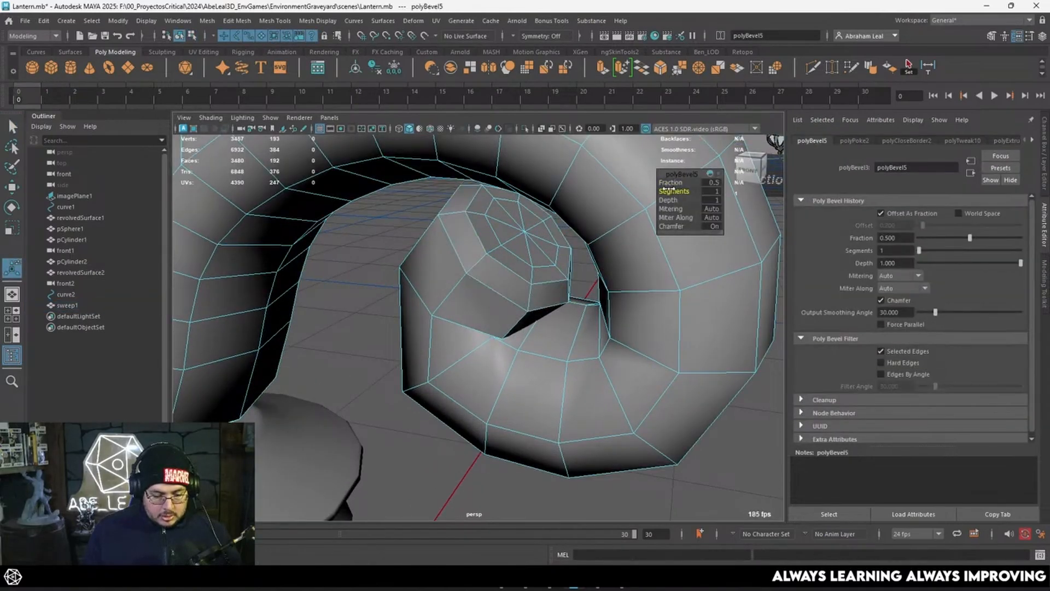
pyautogui.moveTo(672, 192); pyautogui.dragTo(683, 182)
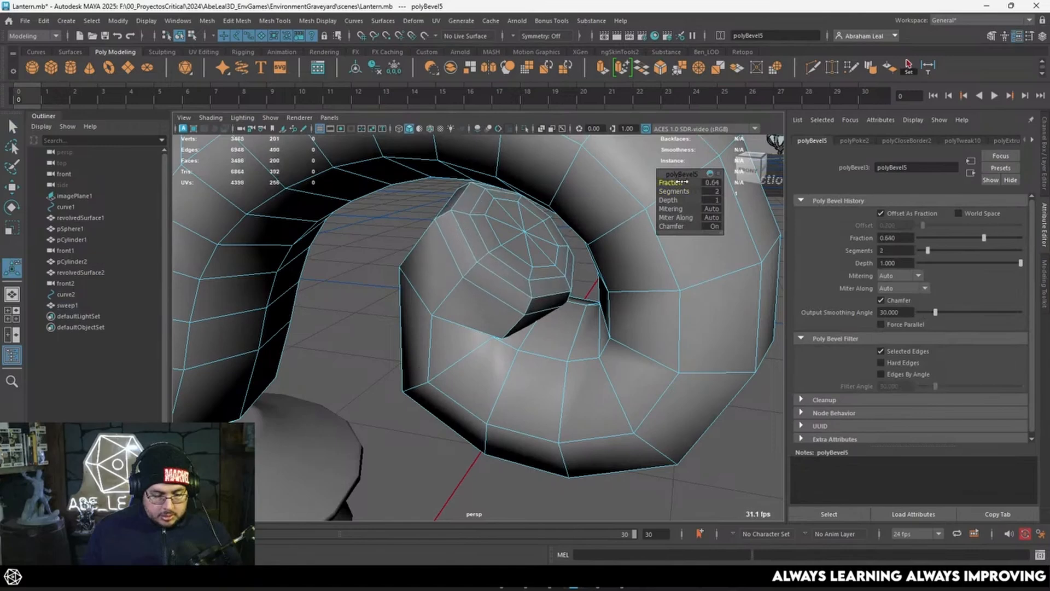
# - Turn on smooth mesh preview for the scroll and inspect the curled tip up close
pyautogui.press('3')
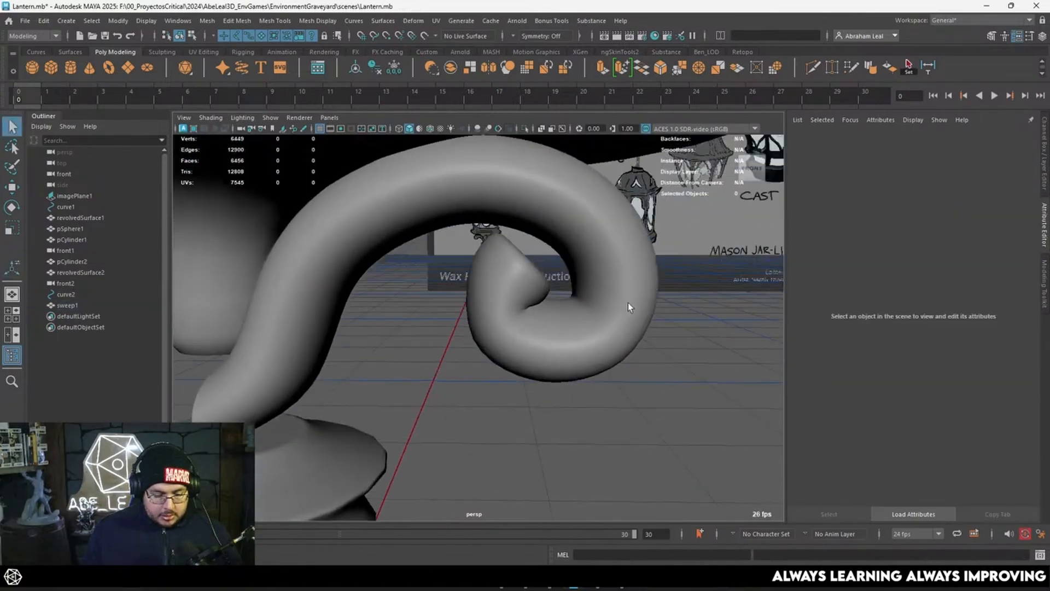
pyautogui.keyDown('alt'); pyautogui.moveTo(628, 303); pyautogui.dragTo(783, 284, button='right'); pyautogui.keyUp('alt')
pyautogui.keyDown('alt'); pyautogui.moveTo(782, 285); pyautogui.dragTo(652, 379, button='middle'); pyautogui.keyUp('alt')
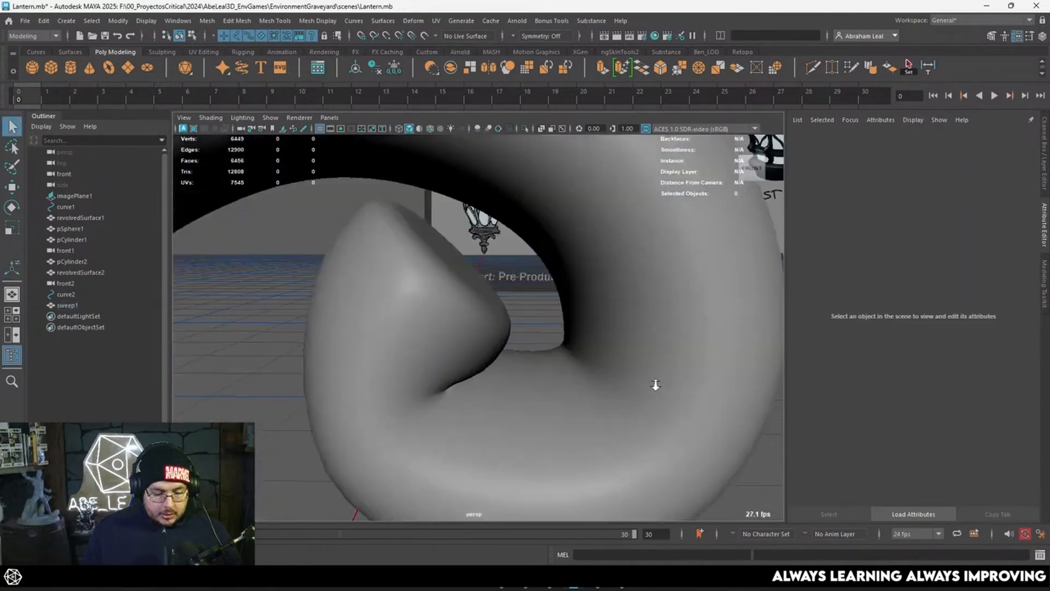
pyautogui.click(645, 374)
pyautogui.moveTo(484, 272); pyautogui.dragTo(448, 257, button='right')
pyautogui.click(455, 252)
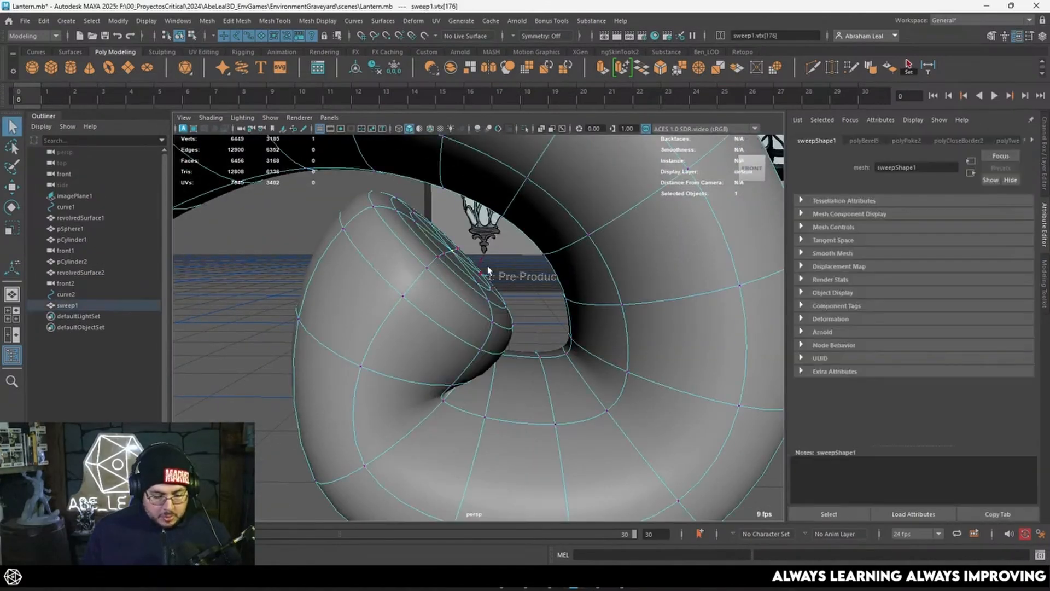
pyautogui.hotkey('ctrl', 'b')
pyautogui.moveTo(480, 266); pyautogui.dragTo(513, 268, button='middle')
pyautogui.hotkey('ctrl', 'z')
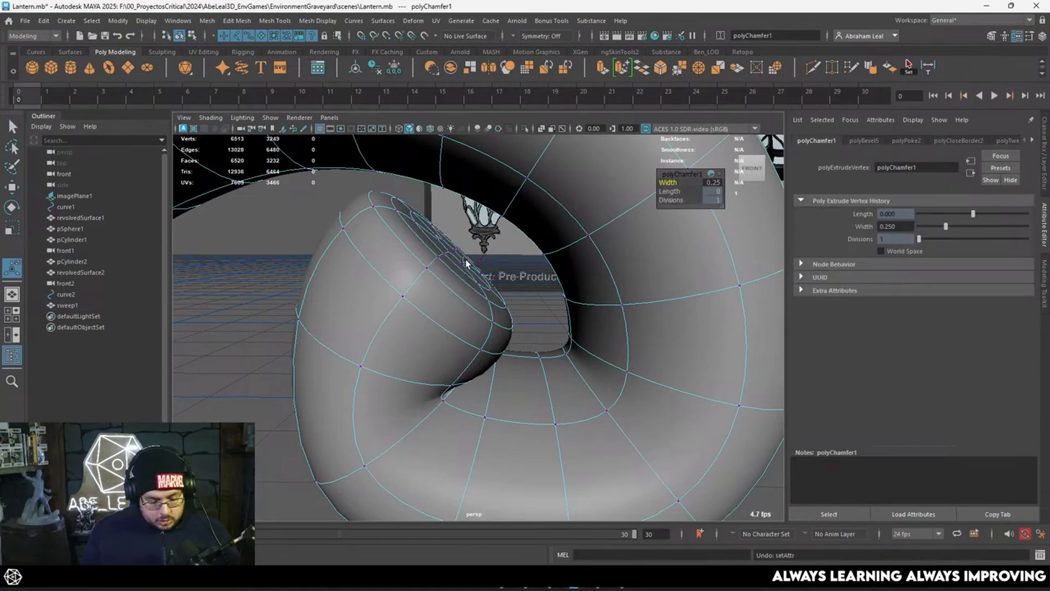
pyautogui.keyDown('alt'); pyautogui.moveTo(466, 263); pyautogui.dragTo(434, 272); pyautogui.keyUp('alt')
pyautogui.moveTo(427, 264); pyautogui.dragTo(431, 280, button='right')
pyautogui.click(429, 260)
pyautogui.hotkey('ctrl', 'z')
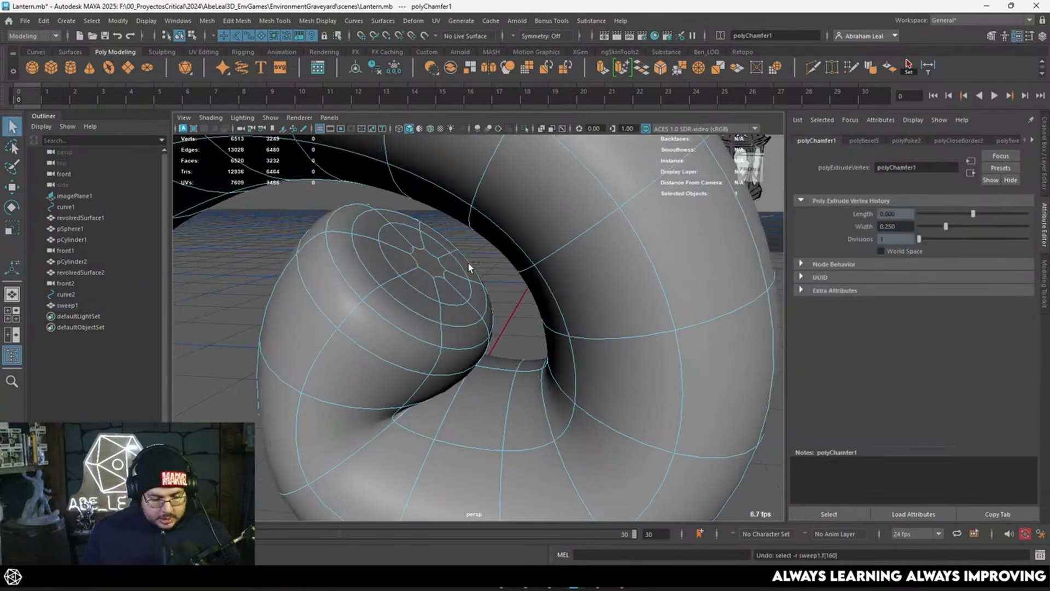
pyautogui.hotkey('ctrl', 'z')
pyautogui.hotkey('ctrl', 'z')
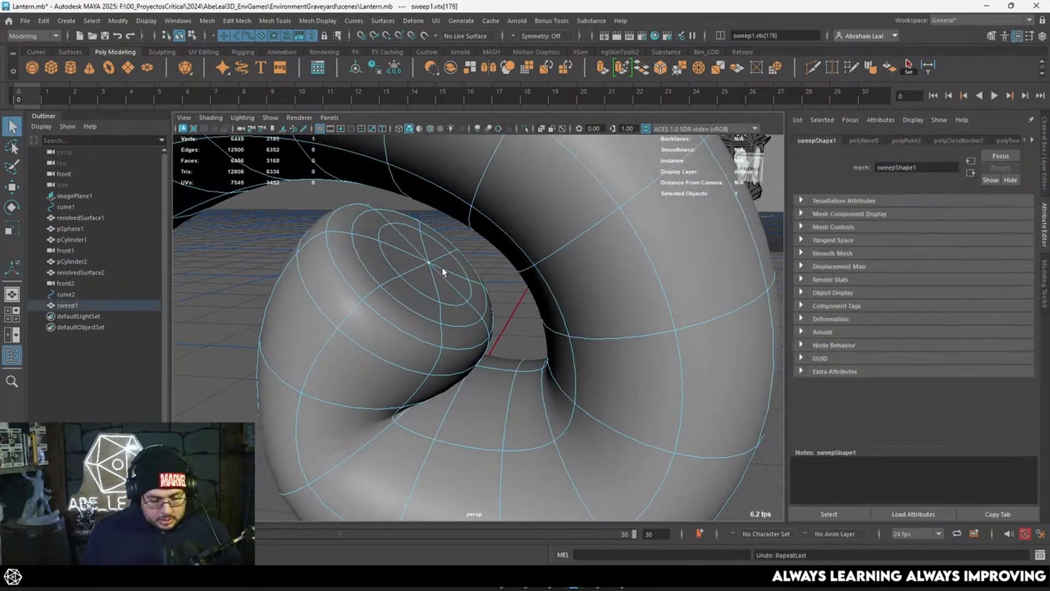
# - Pull the center vertex of the curled tip's cap outward with soft selection to round the tip
pyautogui.press('b')
pyautogui.moveTo(432, 266); pyautogui.dragTo(524, 321)
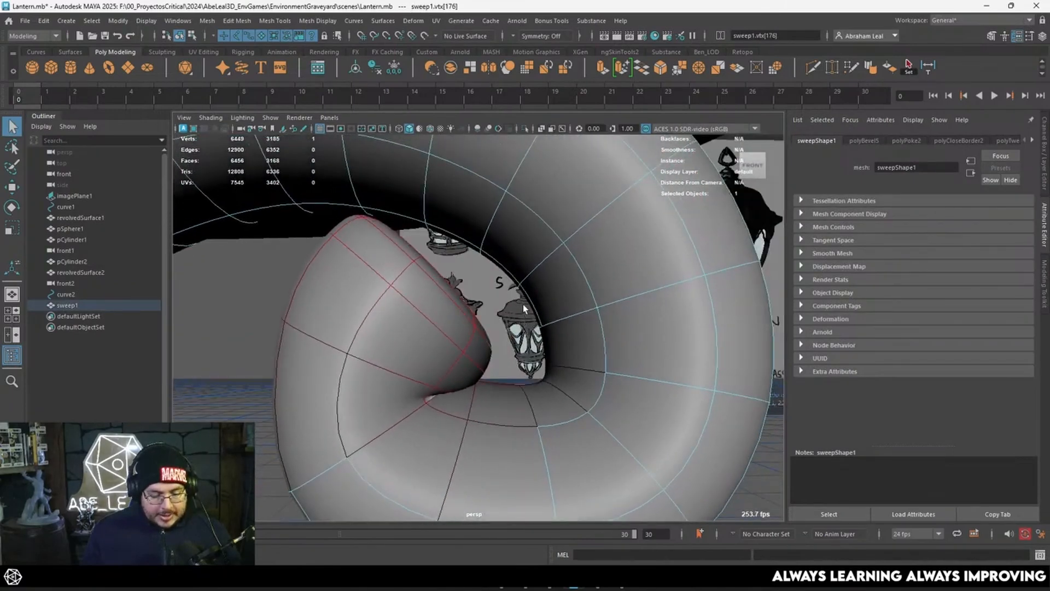
pyautogui.press('w')
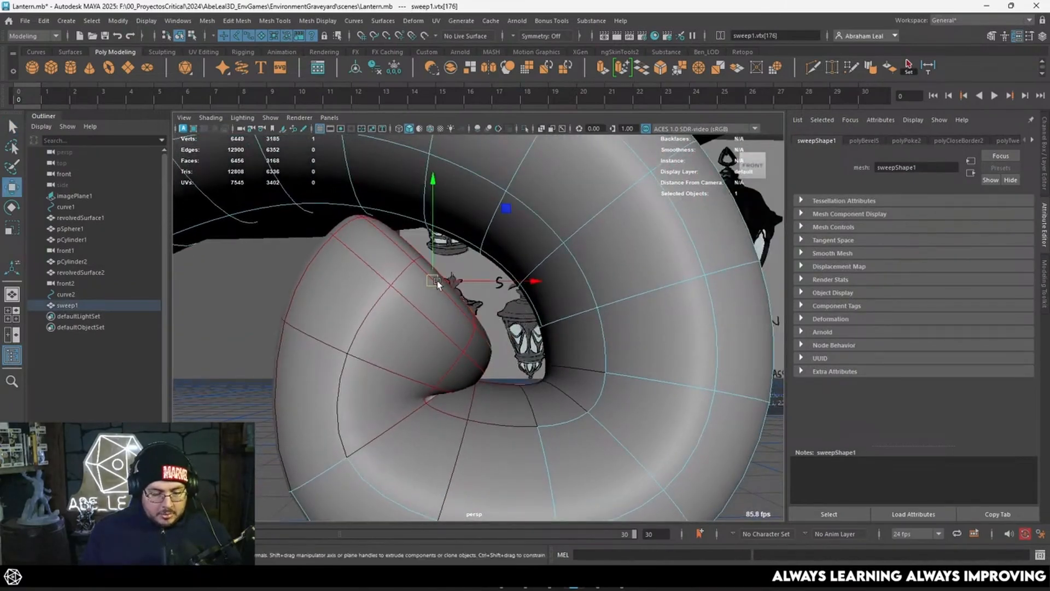
pyautogui.moveTo(433, 279); pyautogui.dragTo(500, 293)
pyautogui.keyDown('alt'); pyautogui.moveTo(509, 240); pyautogui.dragTo(469, 276); pyautogui.keyUp('alt')
pyautogui.moveTo(562, 260); pyautogui.dragTo(613, 235, button='right')
pyautogui.scroll(-1, 663, 258)
pyautogui.click(664, 258)
pyautogui.scroll(-5, 607, 295)
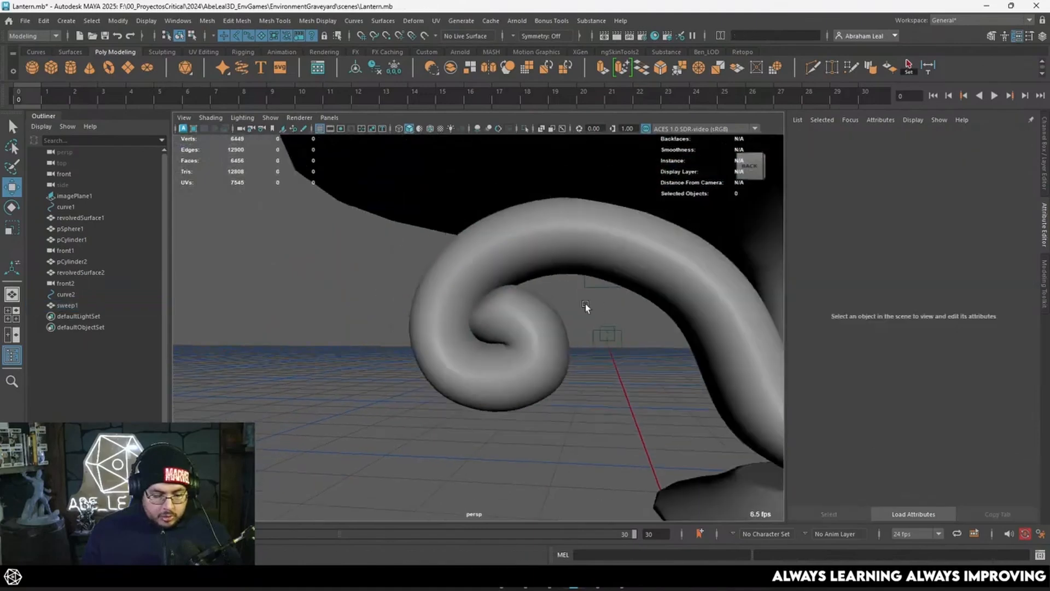
# - Select the scroll mesh and switch it back to the unsmoothed display
pyautogui.keyDown('alt'); pyautogui.moveTo(586, 307); pyautogui.dragTo(645, 327); pyautogui.keyUp('alt')
pyautogui.keyDown('alt'); pyautogui.moveTo(492, 322); pyautogui.dragTo(579, 358, button='right'); pyautogui.keyUp('alt')
pyautogui.moveTo(580, 358)
pyautogui.keyDown('alt'); pyautogui.mouseDown()
pyautogui.moveTo(525, 364)
pyautogui.moveTo(577, 355)
pyautogui.mouseUp(); pyautogui.keyUp('alt')
pyautogui.keyDown('alt'); pyautogui.moveTo(404, 307); pyautogui.dragTo(490, 314, button='right'); pyautogui.keyUp('alt')
pyautogui.click(490, 314)
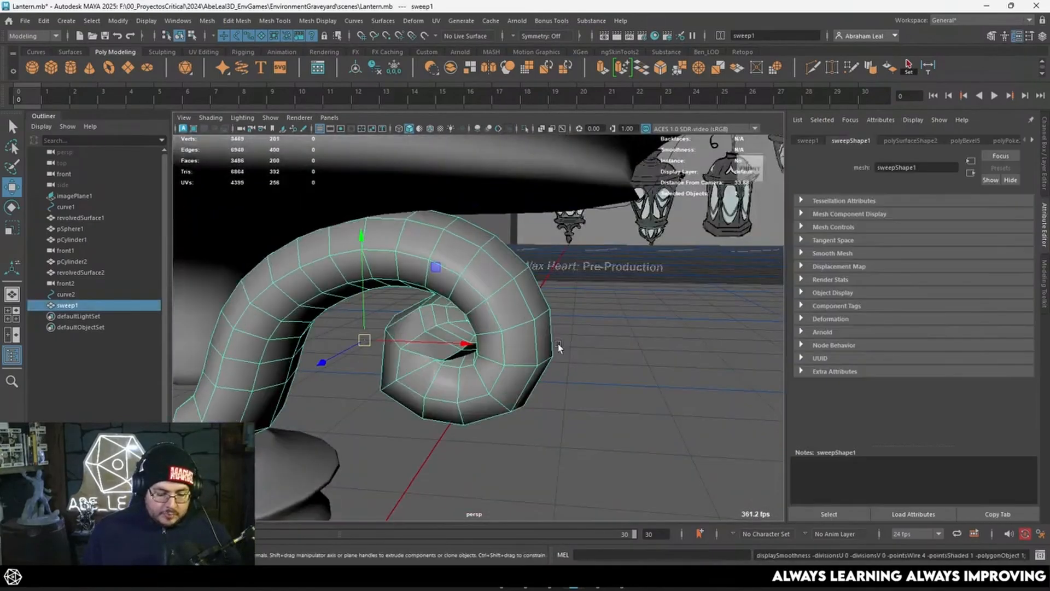
pyautogui.keyDown('alt'); pyautogui.moveTo(558, 346); pyautogui.dragTo(460, 272); pyautogui.keyUp('alt')
pyautogui.keyDown('alt'); pyautogui.moveTo(459, 272); pyautogui.dragTo(484, 263, button='right'); pyautogui.keyUp('alt')
# - Bevel the lengthwise edge loops on both sides of the scroll with 2 segments and a fraction of 0.18, and preview them smoothed
pyautogui.press('F10')
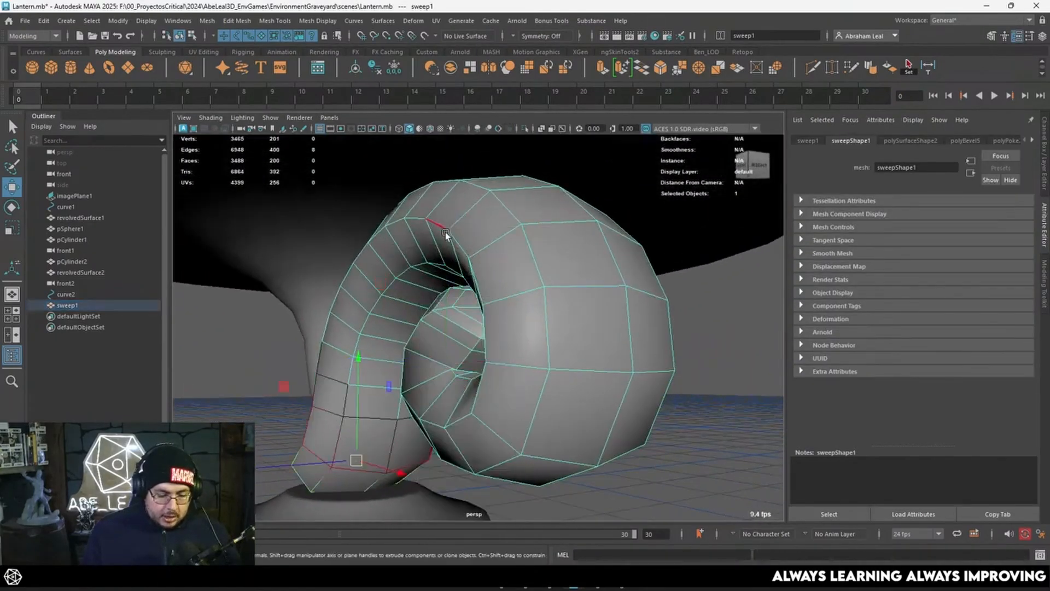
pyautogui.doubleClick(442, 232)
pyautogui.keyDown('alt'); pyautogui.moveTo(442, 233); pyautogui.dragTo(434, 284); pyautogui.keyUp('alt')
pyautogui.keyDown('shift'); pyautogui.doubleClick(453, 242); pyautogui.keyUp('shift')
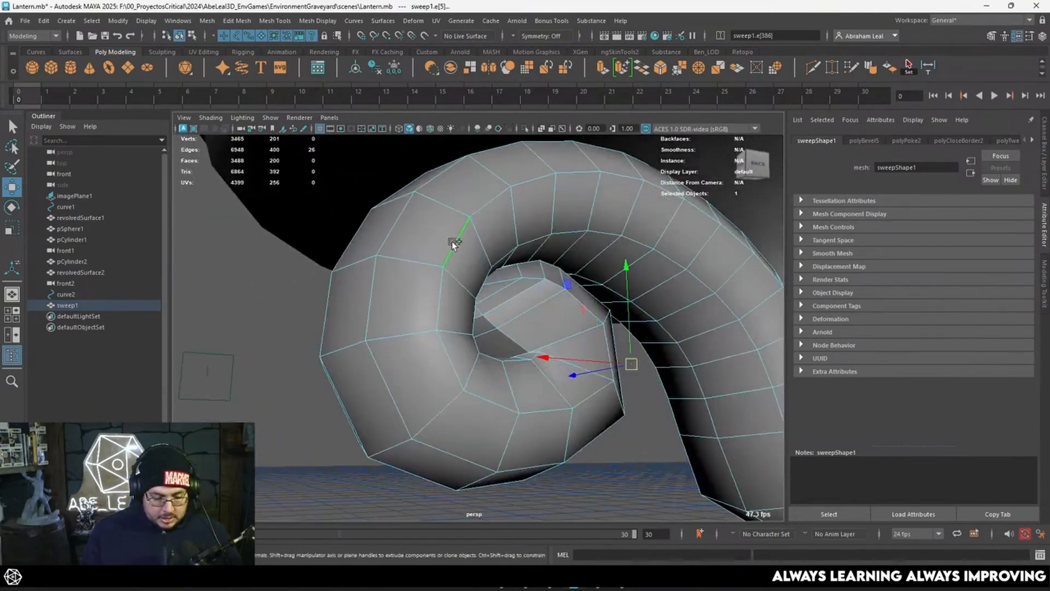
pyautogui.keyDown('alt'); pyautogui.moveTo(455, 243); pyautogui.dragTo(612, 246); pyautogui.keyUp('alt')
pyautogui.click(661, 69)
pyautogui.keyDown('alt'); pyautogui.moveTo(642, 211); pyautogui.dragTo(593, 219); pyautogui.keyUp('alt')
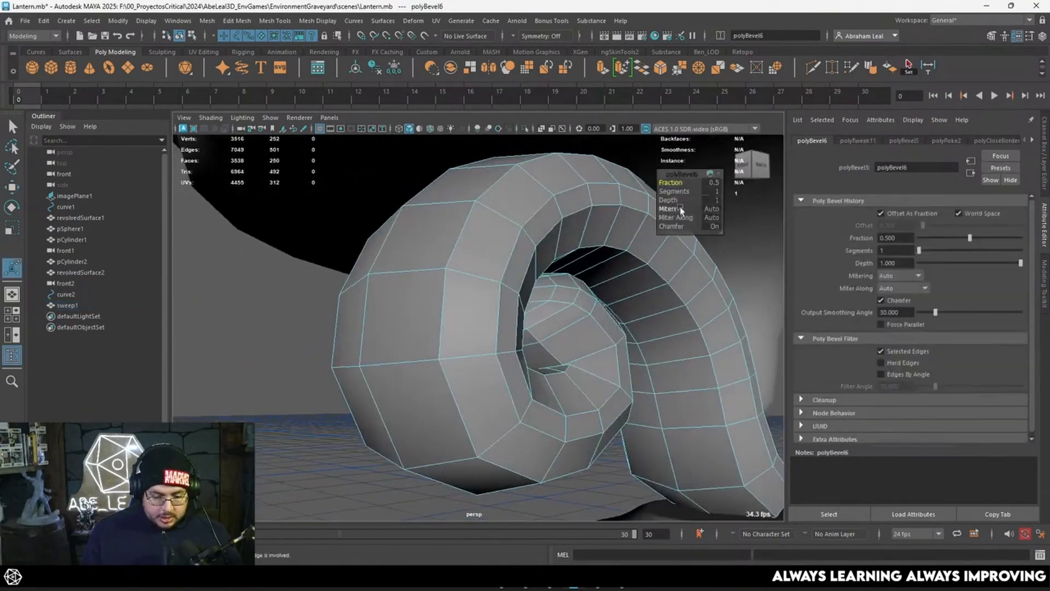
pyautogui.moveTo(670, 191); pyautogui.dragTo(662, 183)
pyautogui.press('3')
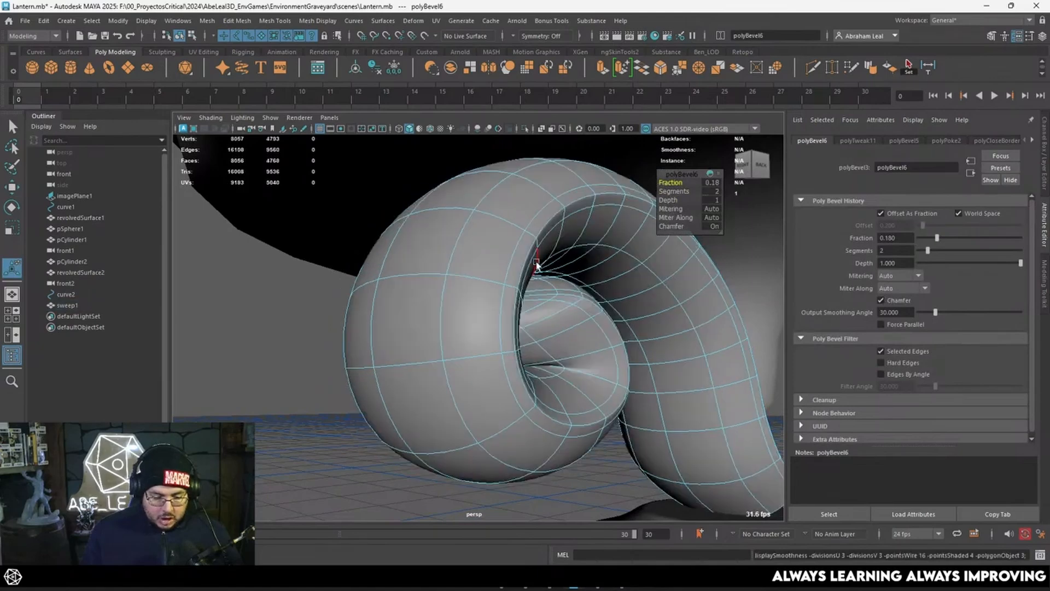
pyautogui.moveTo(537, 266); pyautogui.dragTo(588, 233, button='right')
pyautogui.press('q')
pyautogui.scroll(-5, 307, 385)
# - Compare the scroll's smoothed and unsmoothed shapes from its outer side, ending in the unsmoothed display
pyautogui.click(307, 384)
pyautogui.keyDown('alt'); pyautogui.moveTo(307, 385); pyautogui.dragTo(355, 323); pyautogui.keyUp('alt')
pyautogui.click(355, 323)
pyautogui.press('1')
pyautogui.moveTo(483, 351)
pyautogui.keyDown('alt'); pyautogui.mouseDown()
pyautogui.moveTo(471, 329)
pyautogui.moveTo(417, 331)
pyautogui.mouseUp(); pyautogui.keyUp('alt')
pyautogui.press('3')
pyautogui.press('5')
pyautogui.press('1')
# - Extrude the two face strips running along the scroll's outer back with an offset of 0.96
pyautogui.press('F11')
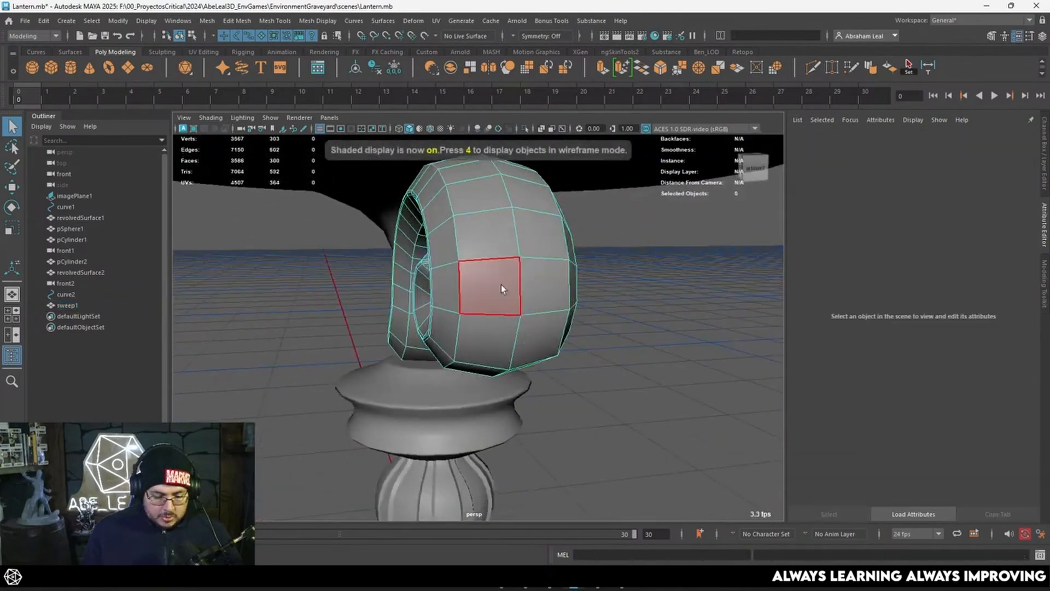
pyautogui.click(500, 282)
pyautogui.keyDown('shift'); pyautogui.doubleClick(497, 239); pyautogui.keyUp('shift')
pyautogui.keyDown('shift'); pyautogui.click(539, 237); pyautogui.keyUp('shift')
pyautogui.keyDown('shift'); pyautogui.doubleClick(546, 282); pyautogui.keyUp('shift')
pyautogui.keyDown('alt'); pyautogui.moveTo(530, 382); pyautogui.dragTo(481, 280, button='middle'); pyautogui.keyUp('alt')
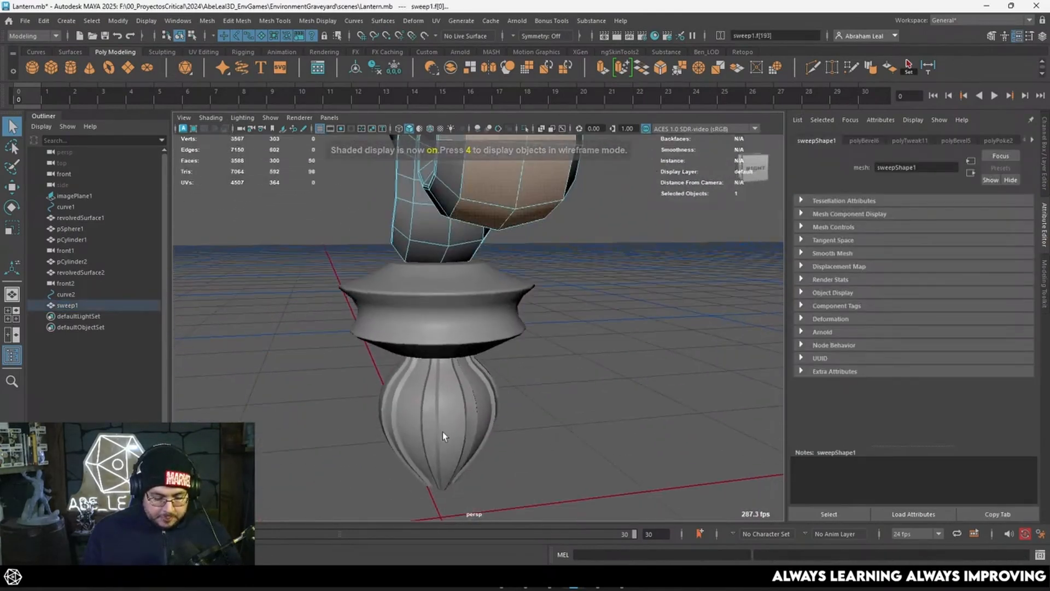
pyautogui.keyDown('alt'); pyautogui.moveTo(440, 355); pyautogui.dragTo(493, 449, button='middle'); pyautogui.keyUp('alt')
pyautogui.keyDown('alt'); pyautogui.moveTo(501, 328); pyautogui.dragTo(474, 363, button='middle'); pyautogui.keyUp('alt')
pyautogui.keyDown('alt'); pyautogui.moveTo(475, 363); pyautogui.dragTo(519, 350, button='right'); pyautogui.keyUp('alt')
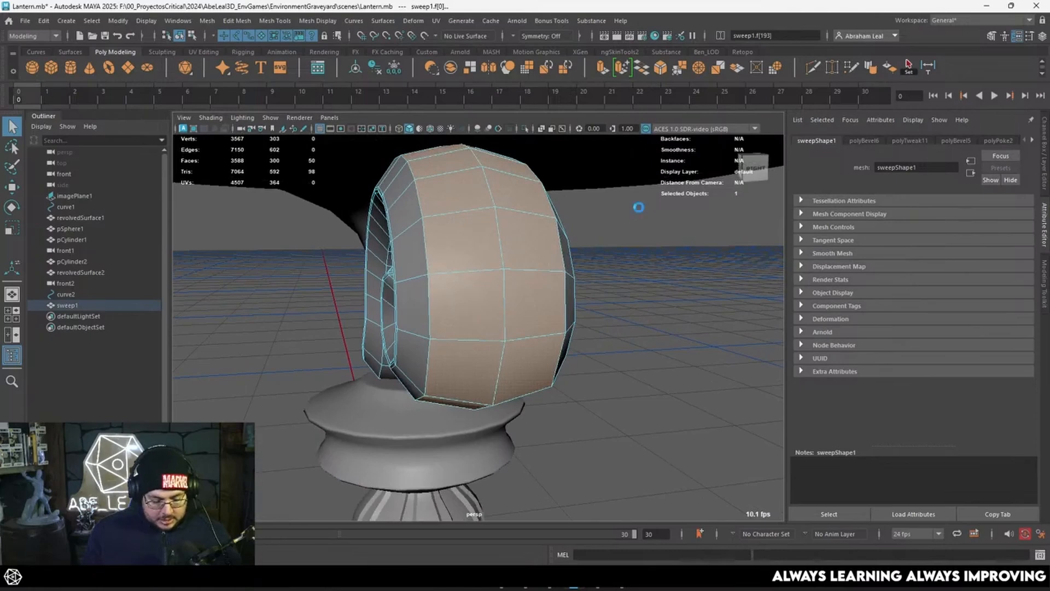
pyautogui.hotkey('ctrl', 'e')
pyautogui.moveTo(670, 199); pyautogui.dragTo(722, 199)
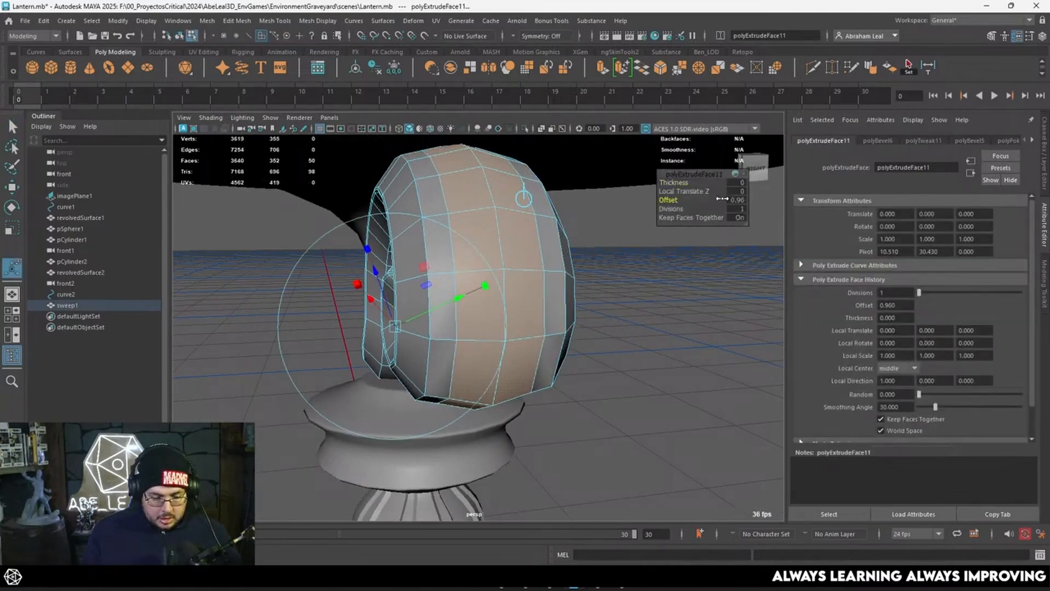
# - Extrude the inset face strip into a shallow groove, narrow it, and extrude a further inset inside it
pyautogui.hotkey('ctrl', 'e')
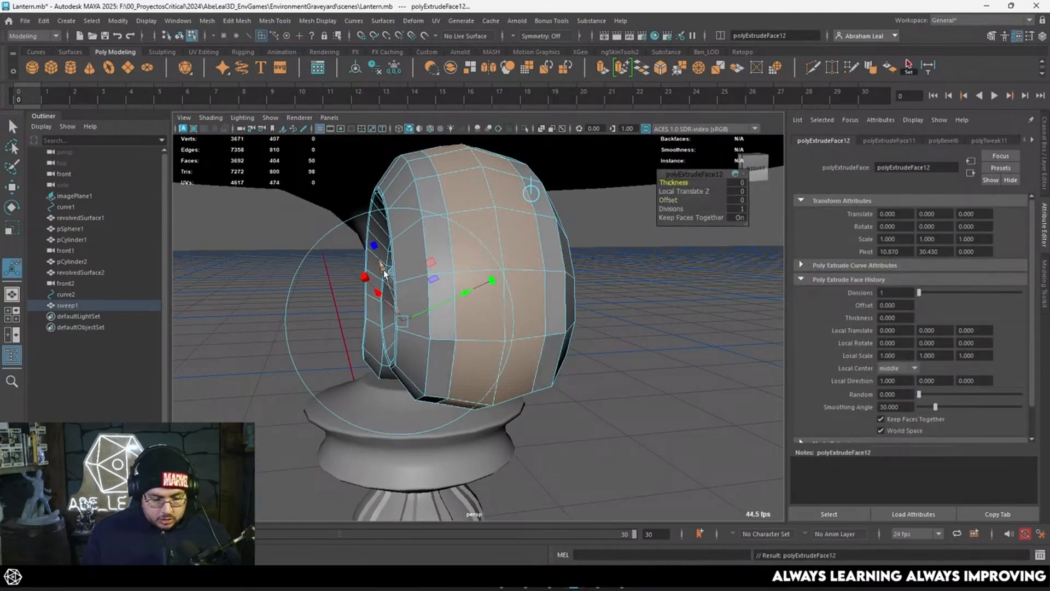
pyautogui.moveTo(384, 272); pyautogui.dragTo(382, 279)
pyautogui.moveTo(675, 204); pyautogui.dragTo(697, 195)
pyautogui.keyDown('alt'); pyautogui.moveTo(597, 251); pyautogui.dragTo(628, 244); pyautogui.keyUp('alt')
pyautogui.hotkey('ctrl', 'e')
pyautogui.moveTo(669, 200); pyautogui.dragTo(703, 189)
# - Extrude the narrow middle face strip and raise it outward as a rib along the scroll's back
pyautogui.hotkey('ctrl', 'e')
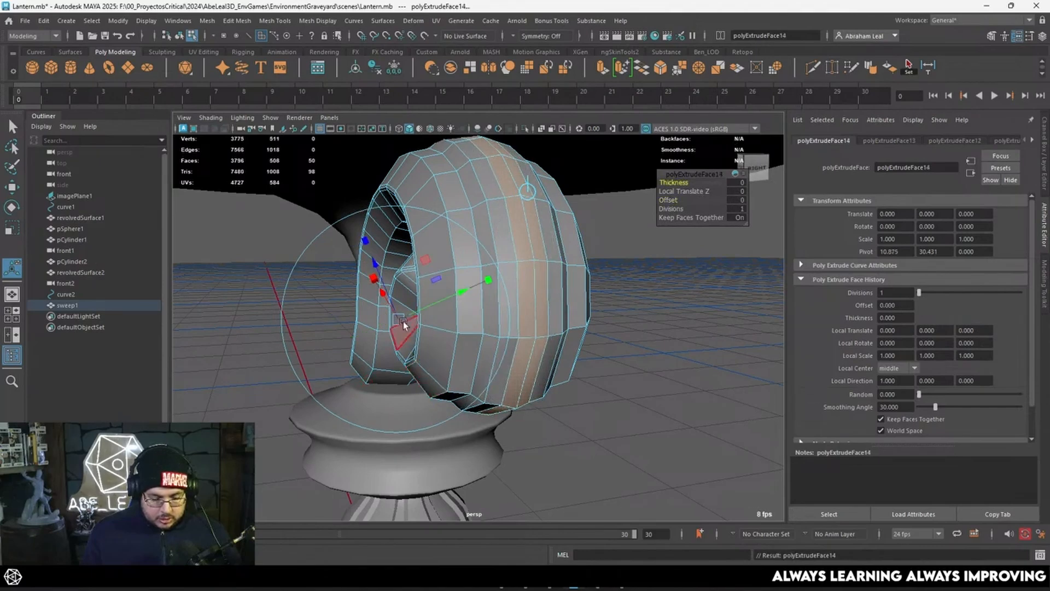
pyautogui.moveTo(376, 268); pyautogui.dragTo(375, 263)
pyautogui.keyDown('alt'); pyautogui.moveTo(487, 276); pyautogui.dragTo(553, 283); pyautogui.keyUp('alt')
pyautogui.press('q')
pyautogui.press('F9')
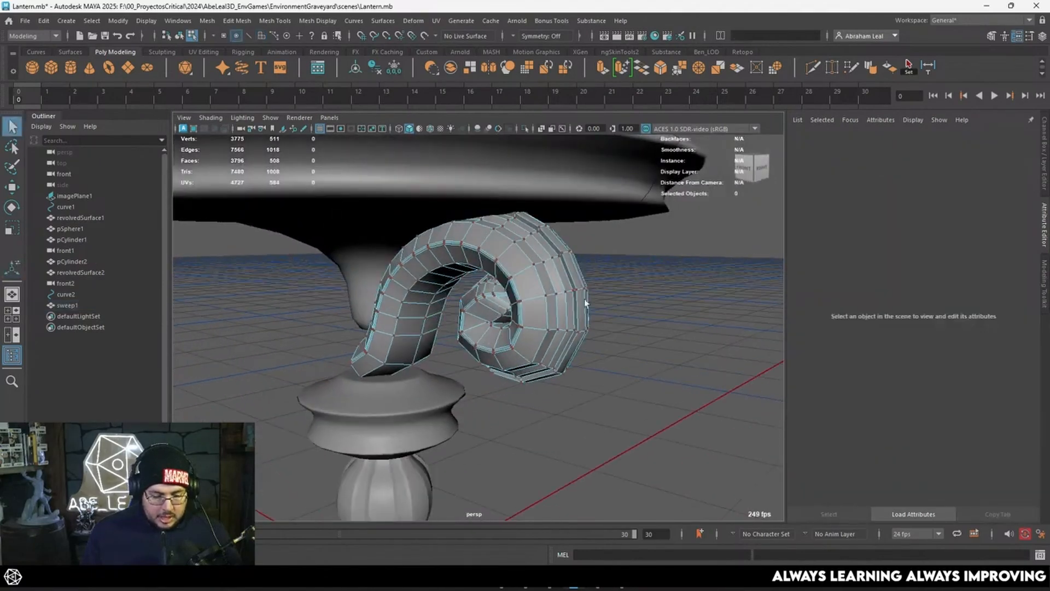
# - Turn on the scroll's smooth preview and examine the new central rib from several sides
pyautogui.click(644, 223)
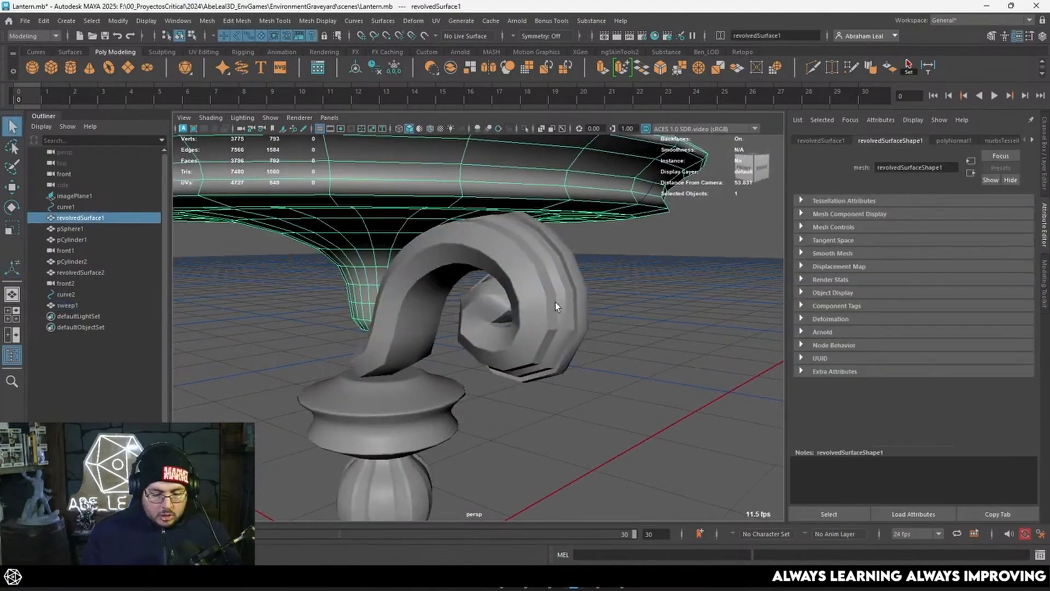
pyautogui.press('6')
pyautogui.click(576, 308)
pyautogui.press('3')
pyautogui.click(639, 392)
pyautogui.keyDown('alt'); pyautogui.moveTo(638, 392); pyautogui.dragTo(640, 380); pyautogui.keyUp('alt')
pyautogui.keyDown('alt'); pyautogui.moveTo(640, 380); pyautogui.dragTo(600, 345, button='right'); pyautogui.keyUp('alt')
pyautogui.click(581, 331)
pyautogui.keyDown('alt'); pyautogui.moveTo(600, 345); pyautogui.dragTo(569, 321); pyautogui.keyUp('alt')
pyautogui.keyDown('alt'); pyautogui.moveTo(569, 322); pyautogui.dragTo(558, 311, button='middle'); pyautogui.keyUp('alt')
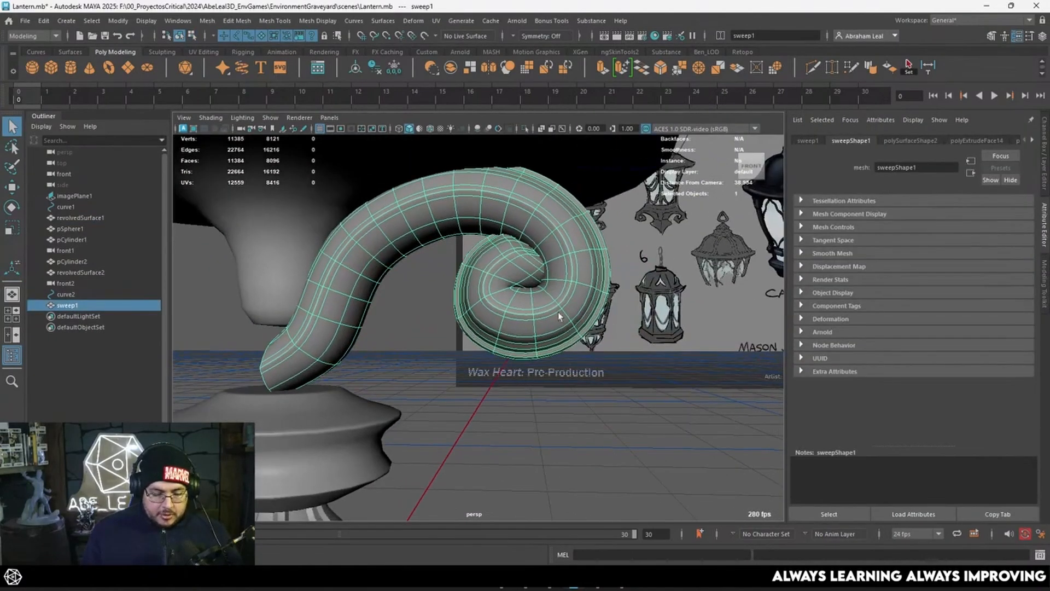
pyautogui.keyDown('alt'); pyautogui.moveTo(558, 312); pyautogui.dragTo(566, 315); pyautogui.keyUp('alt')
pyautogui.keyDown('alt'); pyautogui.moveTo(566, 315); pyautogui.dragTo(481, 295, button='right'); pyautogui.keyUp('alt')
pyautogui.click(569, 385)
pyautogui.keyDown('alt'); pyautogui.moveTo(568, 385); pyautogui.dragTo(418, 361); pyautogui.keyUp('alt')
pyautogui.keyDown('alt'); pyautogui.moveTo(418, 361); pyautogui.dragTo(373, 333, button='right'); pyautogui.keyUp('alt')
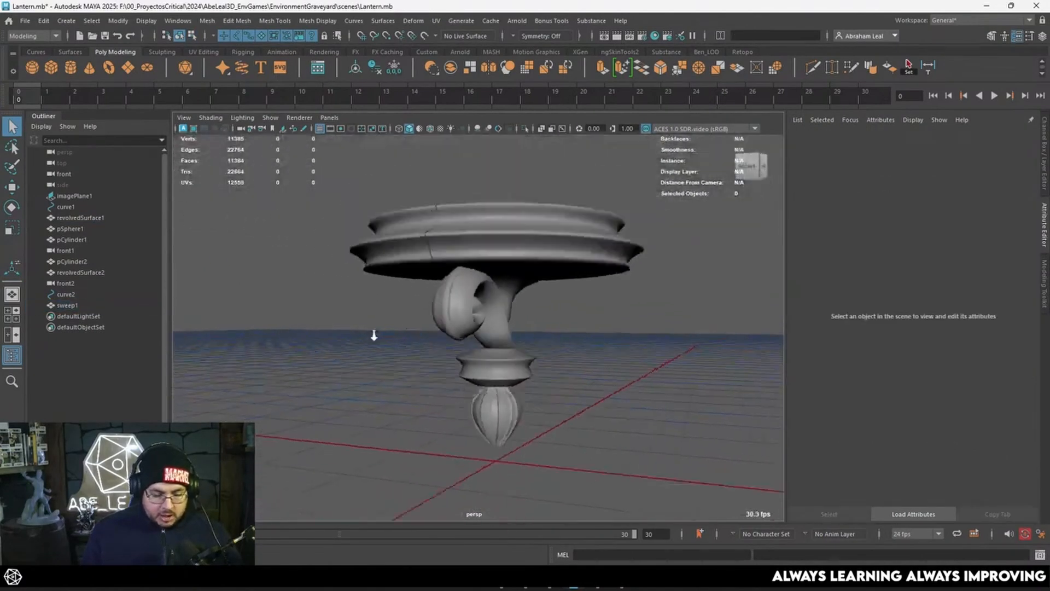
pyautogui.keyDown('alt'); pyautogui.moveTo(372, 333); pyautogui.dragTo(454, 372); pyautogui.keyUp('alt')
pyautogui.keyDown('alt'); pyautogui.moveTo(454, 372); pyautogui.dragTo(506, 389, button='right'); pyautogui.keyUp('alt')
pyautogui.keyDown('alt'); pyautogui.moveTo(505, 390); pyautogui.dragTo(539, 334); pyautogui.keyUp('alt')
pyautogui.keyDown('alt'); pyautogui.moveTo(539, 333); pyautogui.dragTo(619, 391, button='right'); pyautogui.keyUp('alt')
pyautogui.keyDown('alt'); pyautogui.moveTo(618, 391); pyautogui.dragTo(659, 436, button='middle'); pyautogui.keyUp('alt')
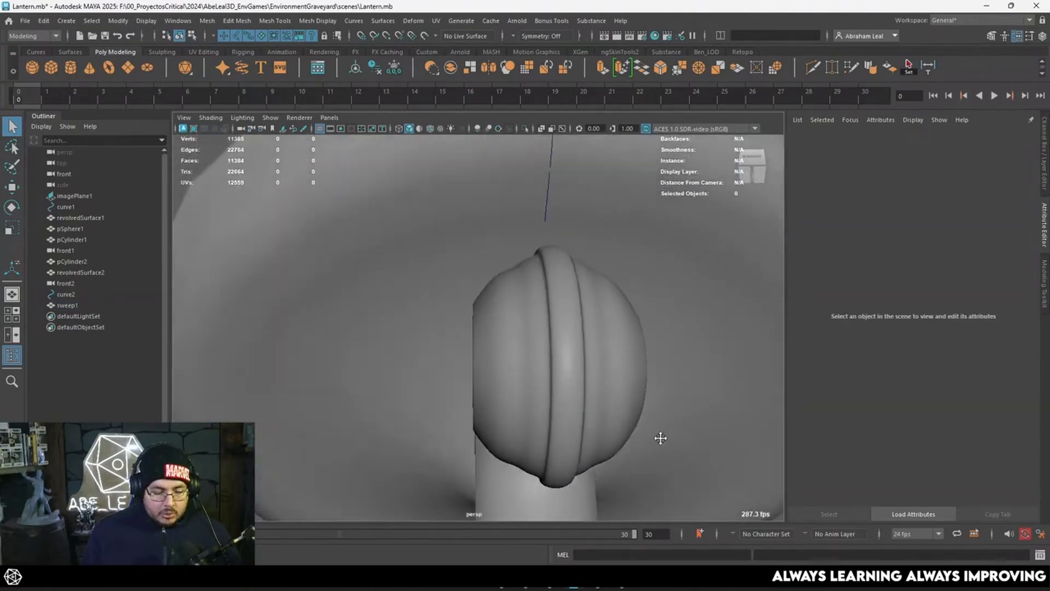
# - Bevel the lengthwise edge loops bordering the scroll's stepped outer bands and turn on its smooth preview
pyautogui.click(595, 383)
pyautogui.press('1')
pyautogui.keyDown('alt'); pyautogui.moveTo(593, 378); pyautogui.dragTo(525, 319); pyautogui.keyUp('alt')
pyautogui.keyDown('alt'); pyautogui.moveTo(525, 319); pyautogui.dragTo(516, 278, button='right'); pyautogui.keyUp('alt')
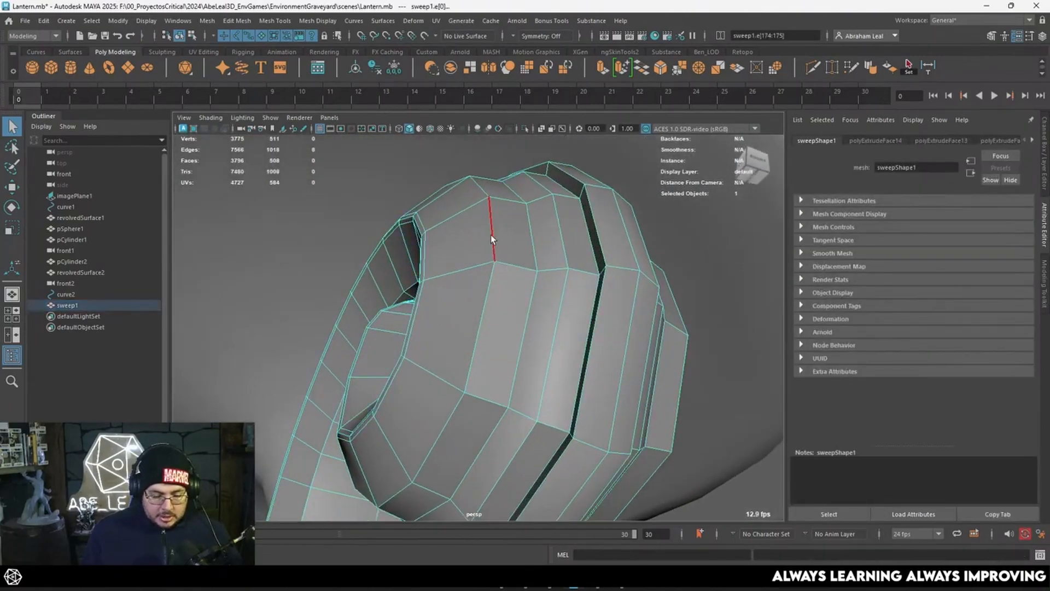
pyautogui.keyDown('shift'); pyautogui.doubleClick(569, 235); pyautogui.keyUp('shift')
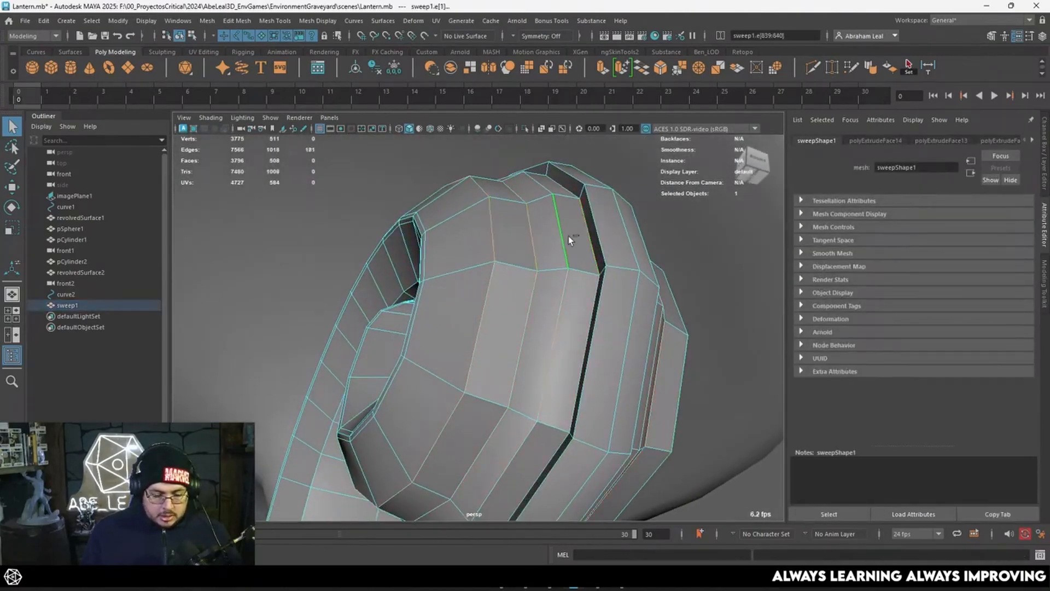
pyautogui.keyDown('alt'); pyautogui.moveTo(647, 250); pyautogui.dragTo(498, 235); pyautogui.keyUp('alt')
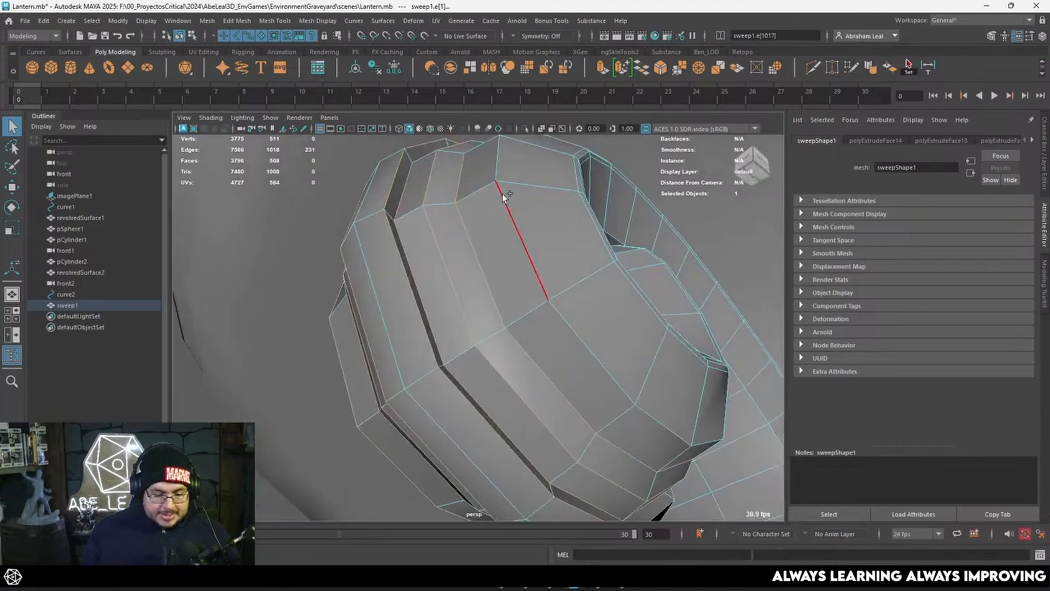
pyautogui.keyDown('alt'); pyautogui.moveTo(504, 197); pyautogui.dragTo(593, 268); pyautogui.keyUp('alt')
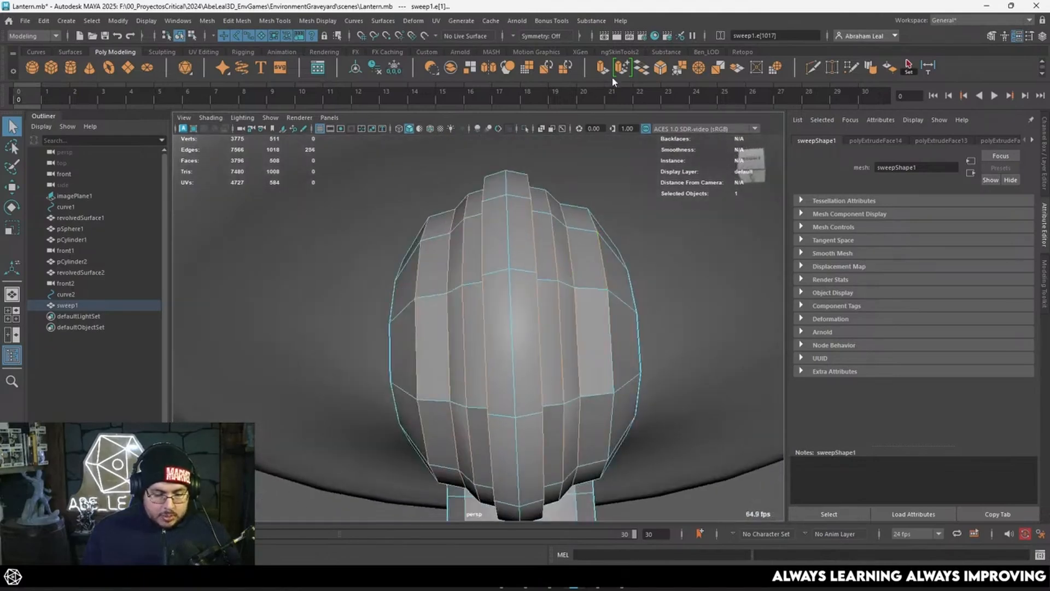
pyautogui.click(662, 71)
pyautogui.press('3')
pyautogui.moveTo(519, 278); pyautogui.dragTo(589, 237, button='right')
pyautogui.press('q')
# - Examine the ribbed scroll against the bowl, the base ring and the reference sketch, including where its lower end meets the base
pyautogui.scroll(-5, 438, 383)
pyautogui.click(377, 440)
pyautogui.keyDown('alt'); pyautogui.moveTo(377, 441); pyautogui.dragTo(582, 354); pyautogui.keyUp('alt')
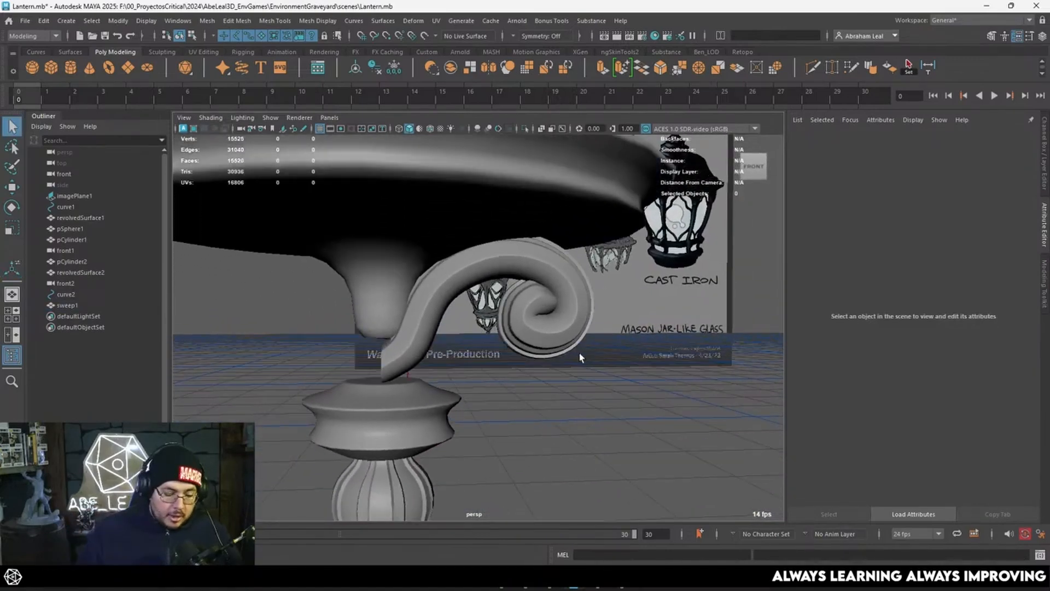
pyautogui.keyDown('alt'); pyautogui.moveTo(353, 290); pyautogui.dragTo(451, 297, button='middle'); pyautogui.keyUp('alt')
pyautogui.scroll(5, 450, 298)
pyautogui.click(533, 373)
pyautogui.keyDown('alt'); pyautogui.moveTo(557, 377); pyautogui.dragTo(542, 348, button='middle'); pyautogui.keyUp('alt')
pyautogui.keyDown('alt'); pyautogui.moveTo(543, 348); pyautogui.dragTo(513, 354); pyautogui.keyUp('alt')
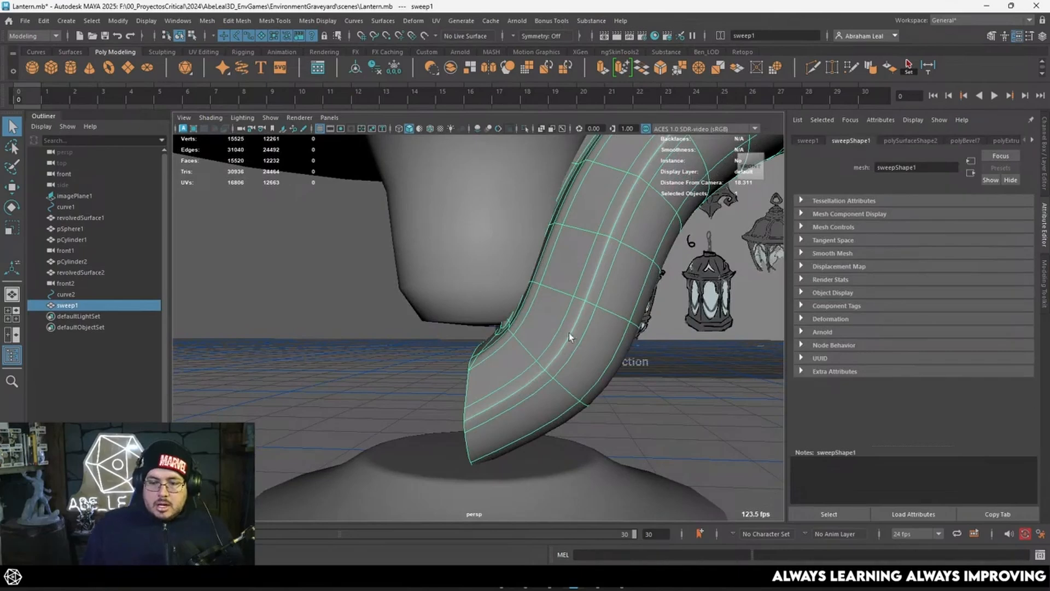
pyautogui.scroll(-10, 595, 314)
pyautogui.scroll(6, 595, 312)
pyautogui.scroll(-6, 593, 313)
pyautogui.keyDown('alt'); pyautogui.moveTo(593, 313); pyautogui.dragTo(569, 343); pyautogui.keyUp('alt')
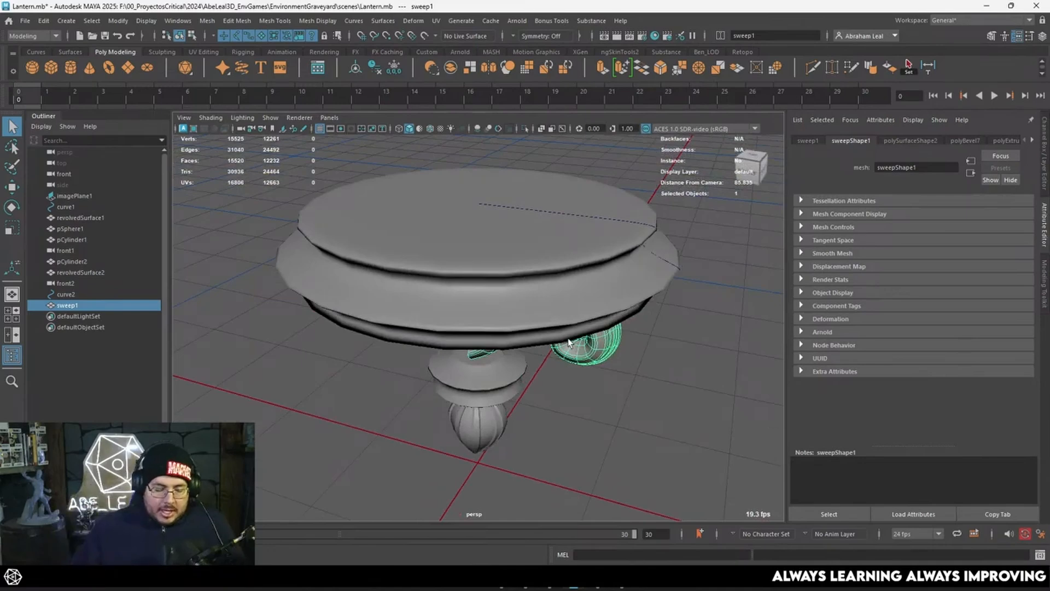
pyautogui.keyDown('alt'); pyautogui.moveTo(569, 343); pyautogui.dragTo(646, 347); pyautogui.keyUp('alt')
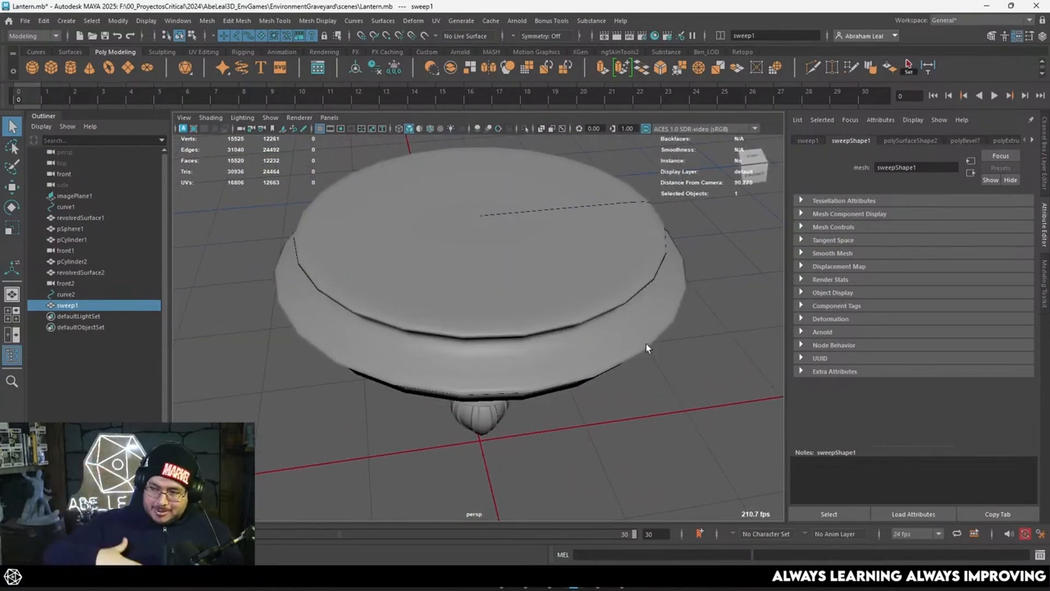
pyautogui.keyDown('alt'); pyautogui.moveTo(576, 300); pyautogui.dragTo(558, 246); pyautogui.keyUp('alt')
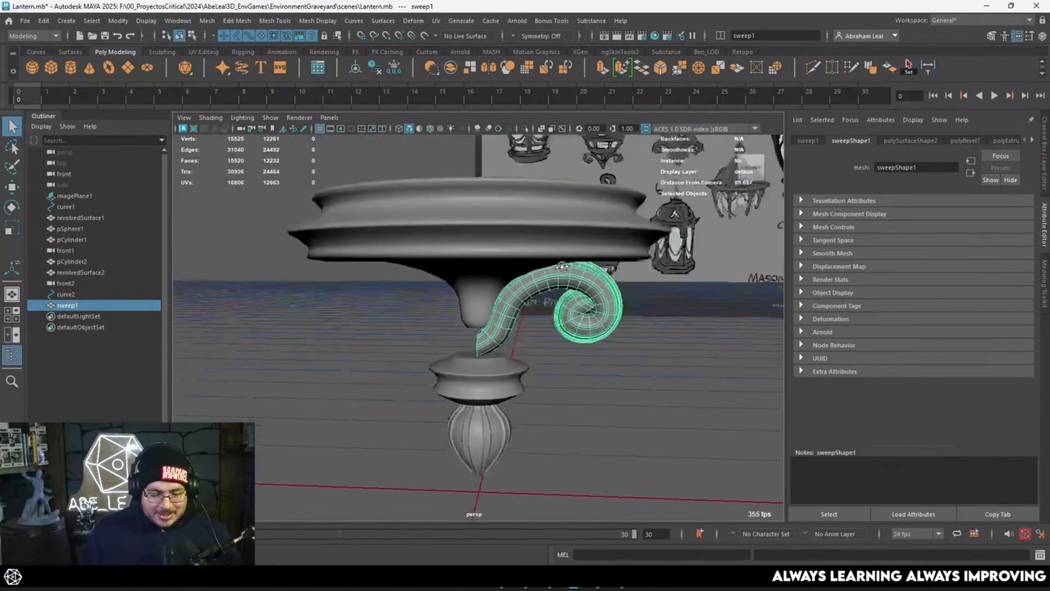
pyautogui.keyDown('alt'); pyautogui.moveTo(558, 246); pyautogui.dragTo(600, 293, button='right'); pyautogui.keyUp('alt')
pyautogui.keyDown('alt'); pyautogui.moveTo(600, 293); pyautogui.dragTo(618, 345); pyautogui.keyUp('alt')
pyautogui.keyDown('alt'); pyautogui.moveTo(619, 344); pyautogui.dragTo(570, 337, button='right'); pyautogui.keyUp('alt')
# - Insert a crosswise edge loop through the scroll's curl on its inward-facing side and turn the smooth preview back on
pyautogui.click(463, 250)
pyautogui.press('space')
pyautogui.moveTo(483, 280); pyautogui.dragTo(528, 312)
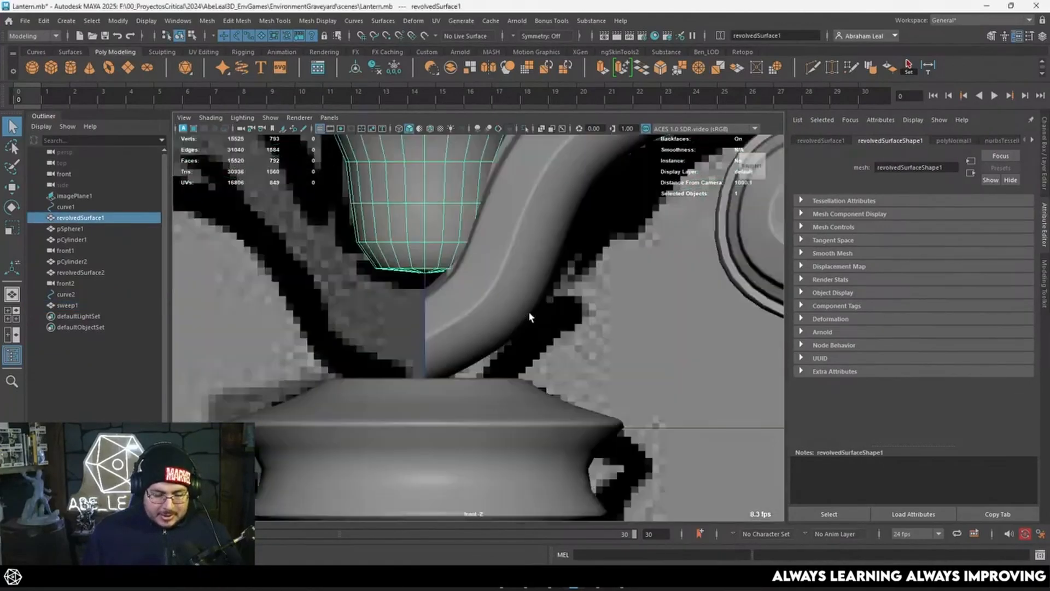
pyautogui.scroll(-5, 531, 317)
pyautogui.scroll(10, 471, 314)
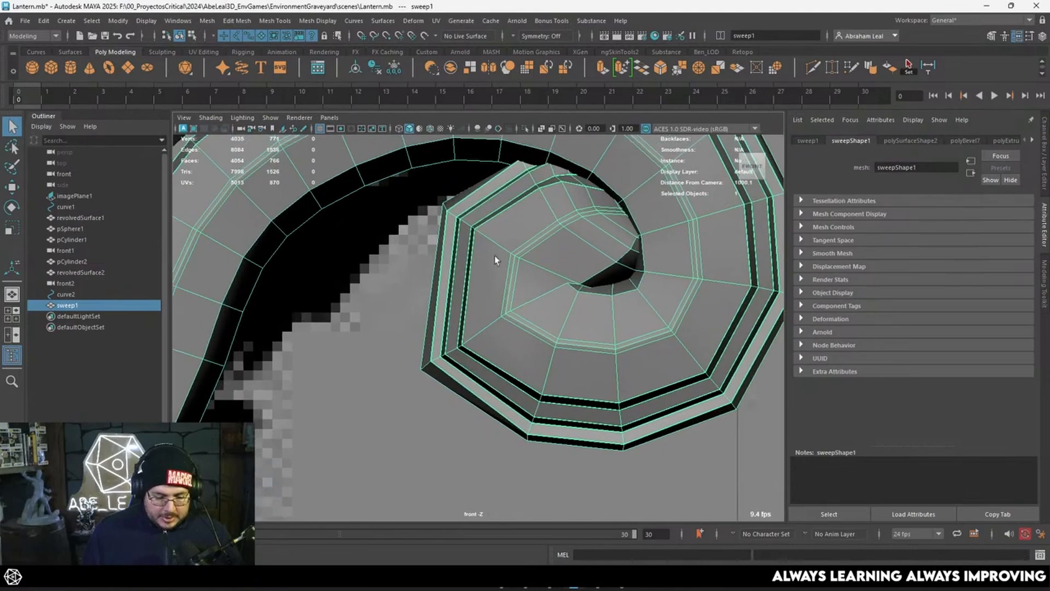
pyautogui.press('3')
pyautogui.press('1')
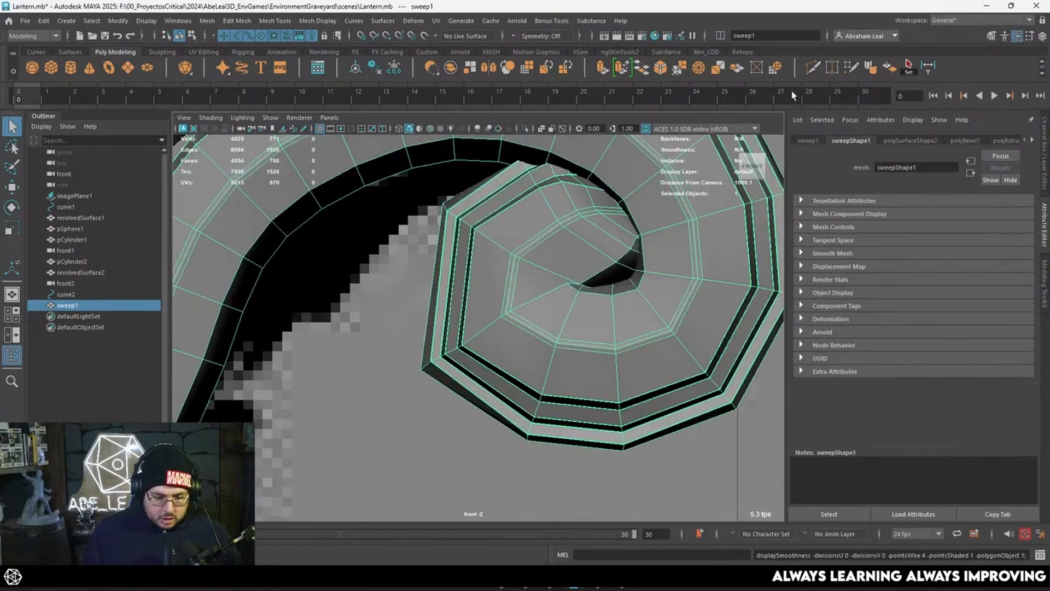
pyautogui.click(812, 69)
pyautogui.keyDown('ctrl'); pyautogui.click(465, 285); pyautogui.keyUp('ctrl')
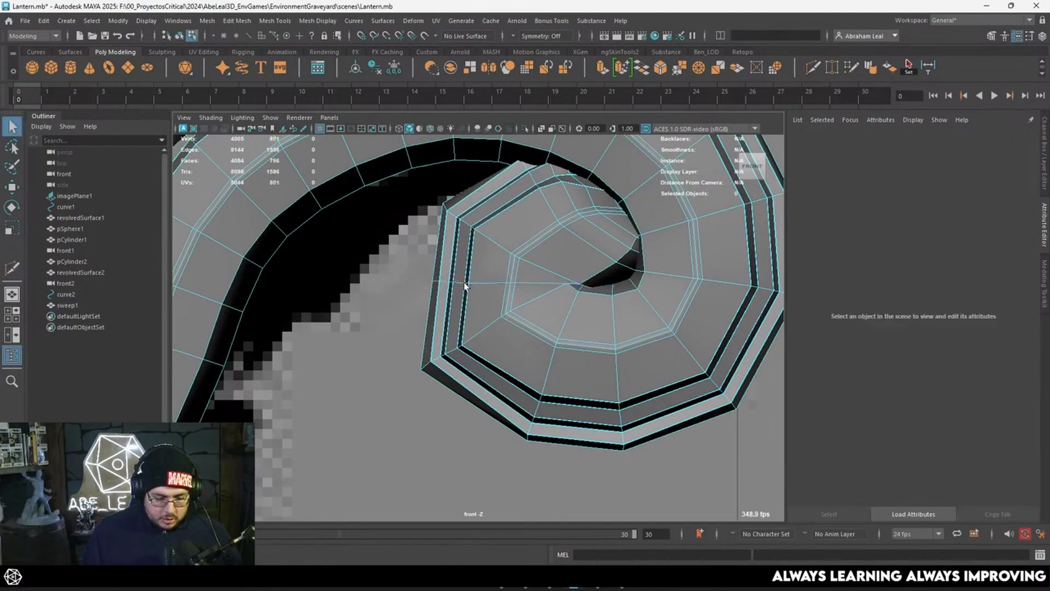
pyautogui.press('3')
# - Nudge the crosswise vertex rows around the curl's outer bands outward to round the spiral's outline
pyautogui.moveTo(462, 271); pyautogui.dragTo(402, 261, button='right')
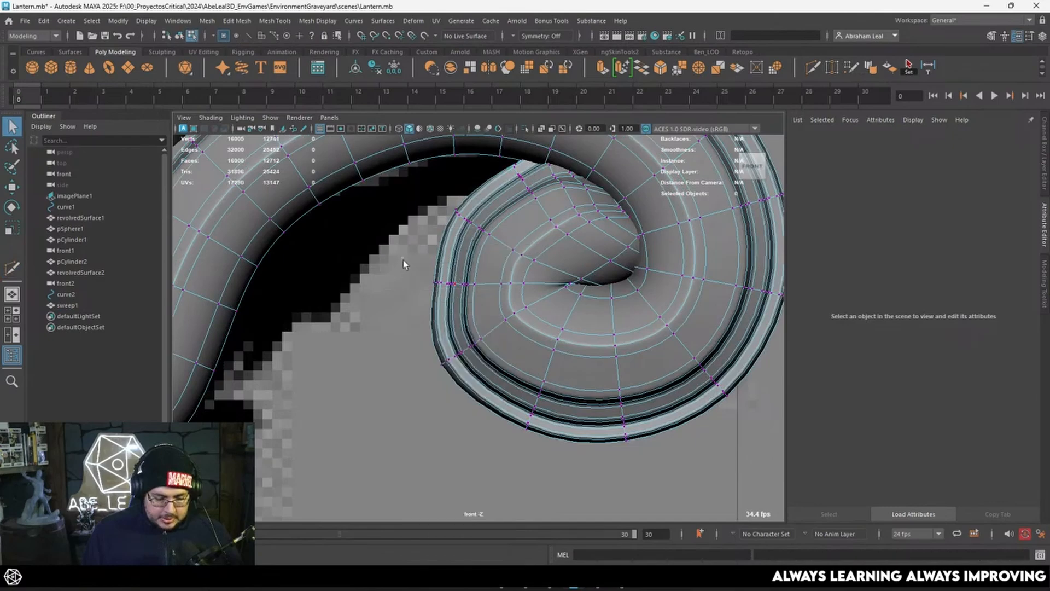
pyautogui.press('1')
pyautogui.press('w')
pyautogui.press('3')
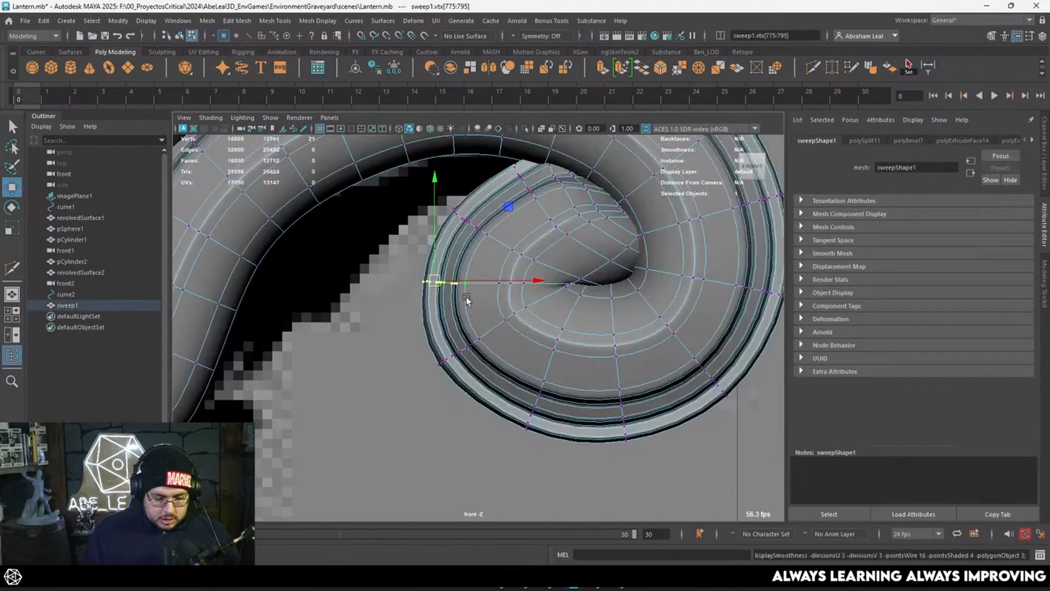
pyautogui.click(448, 351)
pyautogui.click(533, 410)
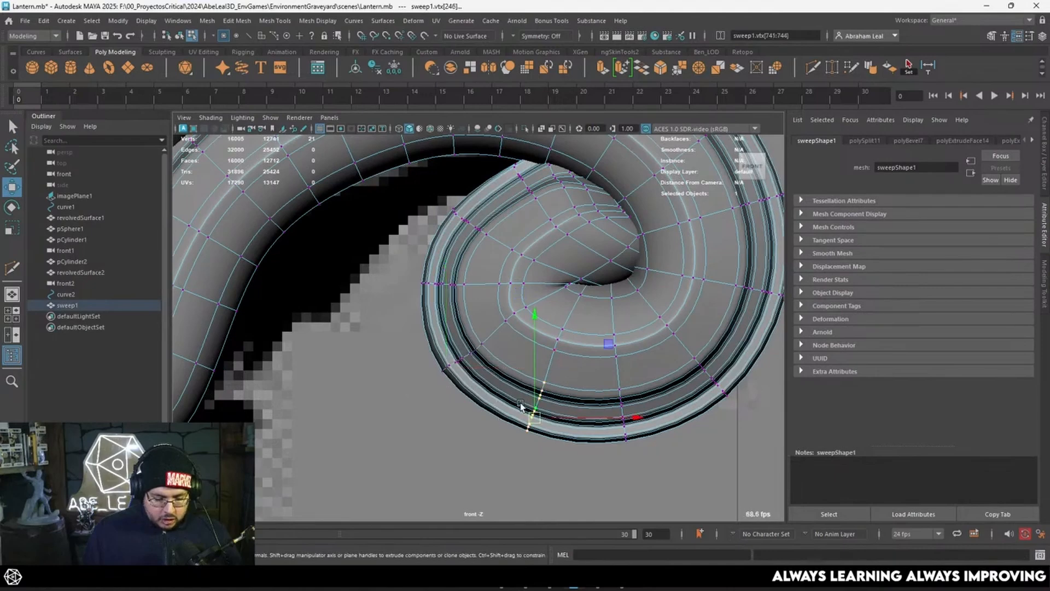
pyautogui.moveTo(663, 373); pyautogui.dragTo(588, 461)
pyautogui.moveTo(622, 406); pyautogui.dragTo(623, 414)
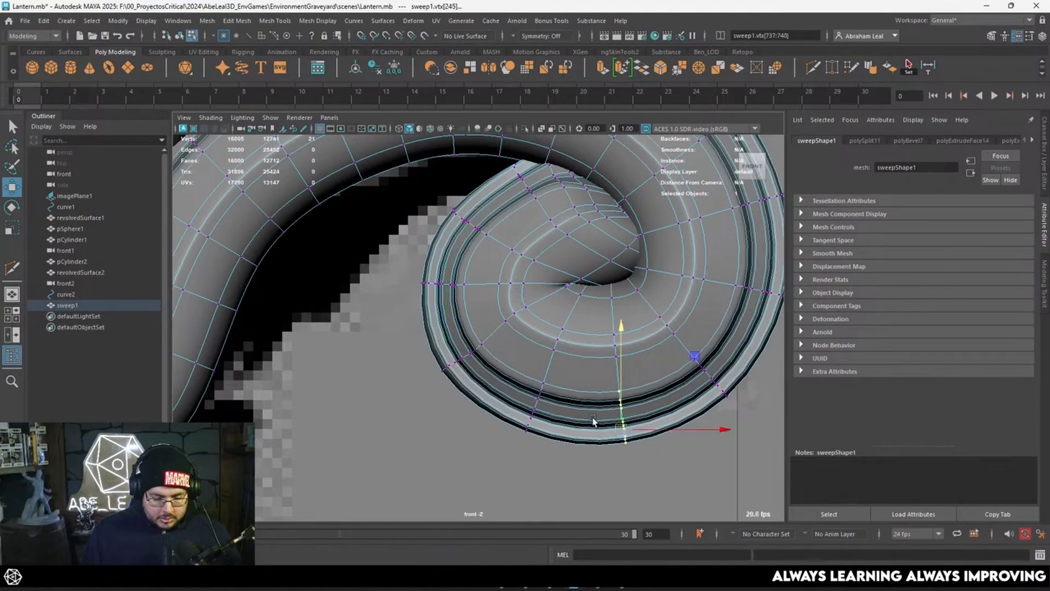
pyautogui.keyDown('alt'); pyautogui.moveTo(593, 423); pyautogui.dragTo(426, 386, button='right'); pyautogui.keyUp('alt')
pyautogui.keyDown('alt'); pyautogui.moveTo(426, 386); pyautogui.dragTo(635, 368, button='middle'); pyautogui.keyUp('alt')
pyautogui.keyDown('alt'); pyautogui.moveTo(510, 287); pyautogui.dragTo(497, 340, button='middle'); pyautogui.keyUp('alt')
pyautogui.keyDown('alt'); pyautogui.moveTo(498, 339); pyautogui.dragTo(495, 372, button='right'); pyautogui.keyUp('alt')
pyautogui.moveTo(497, 356); pyautogui.dragTo(394, 428)
pyautogui.press('4')
pyautogui.press('5')
pyautogui.press('space')
pyautogui.moveTo(546, 381)
pyautogui.mouseDown()
pyautogui.moveTo(529, 363)
pyautogui.moveTo(398, 329)
pyautogui.mouseUp()
pyautogui.click(398, 329)
pyautogui.press('space')
pyautogui.moveTo(607, 430); pyautogui.dragTo(588, 413)
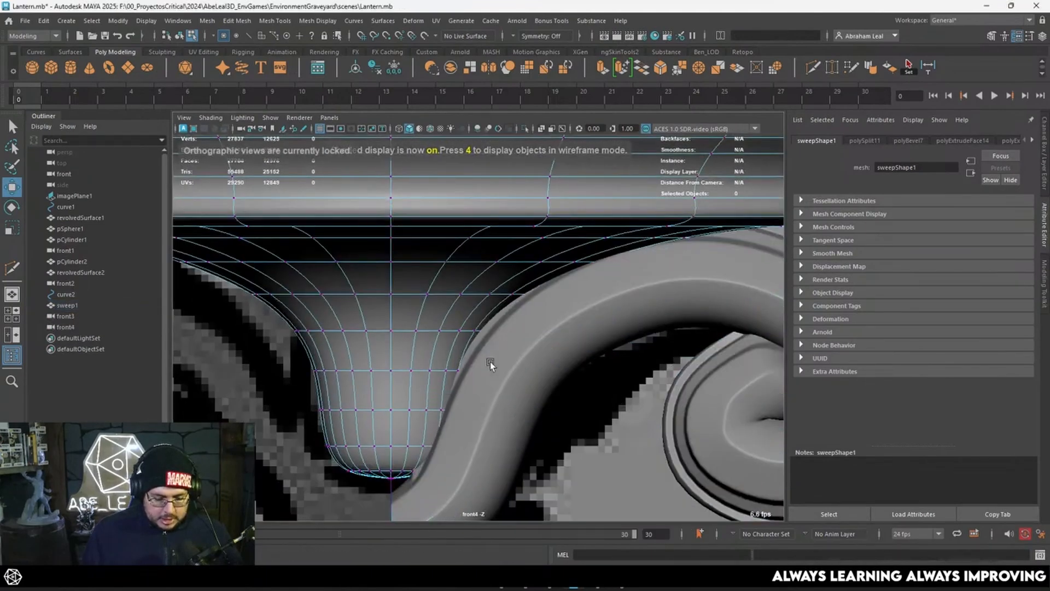
pyautogui.keyDown('alt'); pyautogui.moveTo(491, 363); pyautogui.dragTo(507, 379, button='right'); pyautogui.keyUp('alt')
pyautogui.hotkey('ctrl', 'z')
# - Shift the vertex rows on the scroll's outer ribbed edge beside the bowl's stem toward the stem to even out the bend
pyautogui.press('4')
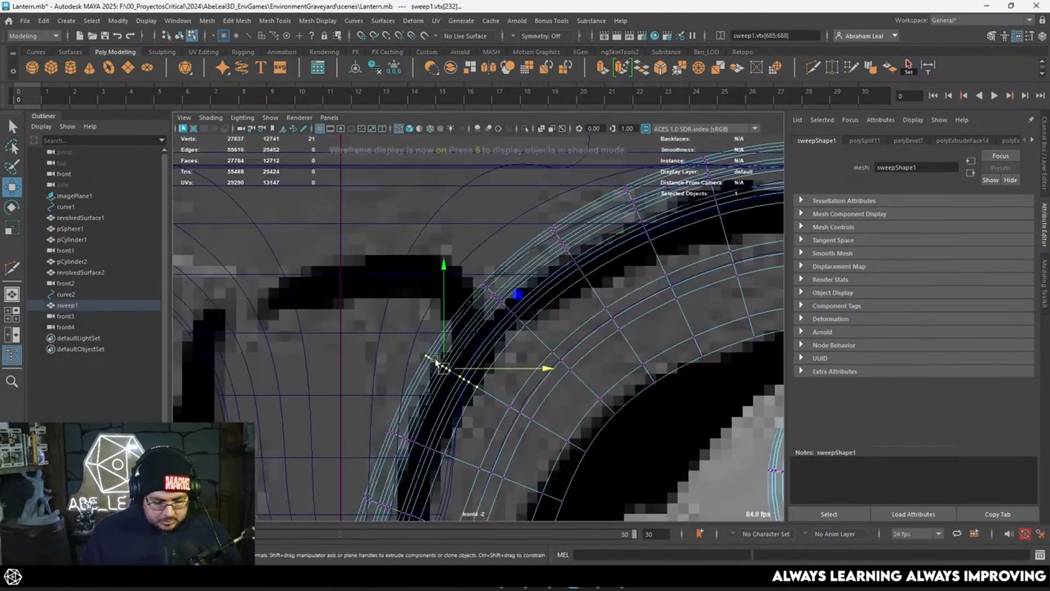
pyautogui.moveTo(381, 322); pyautogui.dragTo(485, 406)
pyautogui.press('5')
pyautogui.moveTo(443, 366); pyautogui.dragTo(435, 358)
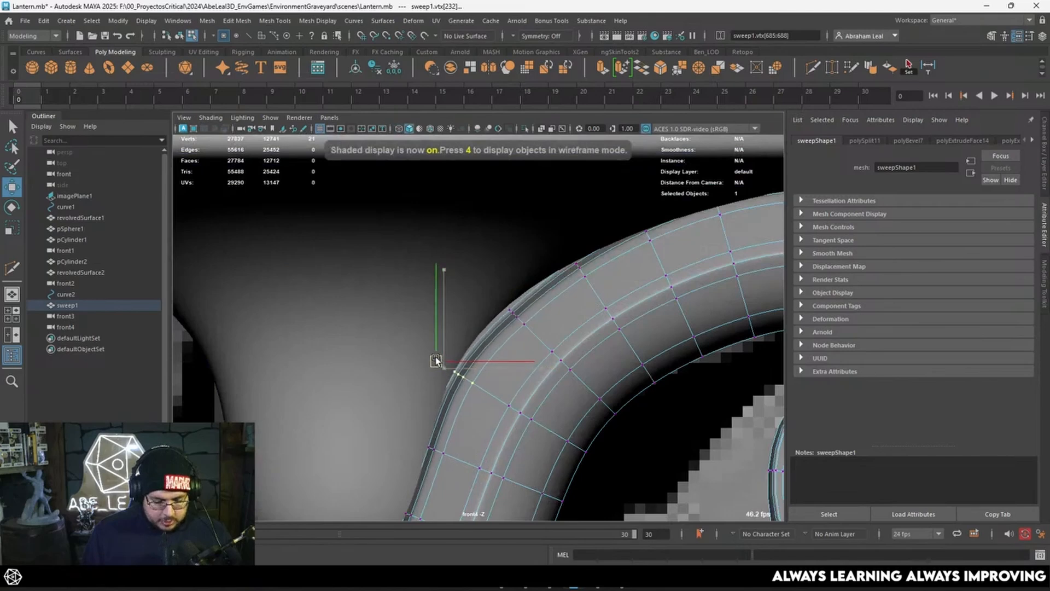
pyautogui.moveTo(498, 298); pyautogui.dragTo(489, 290)
pyautogui.keyDown('alt'); pyautogui.moveTo(547, 298); pyautogui.dragTo(489, 328, button='middle'); pyautogui.keyUp('alt')
pyautogui.moveTo(546, 254); pyautogui.dragTo(501, 313)
pyautogui.moveTo(509, 278); pyautogui.dragTo(506, 277)
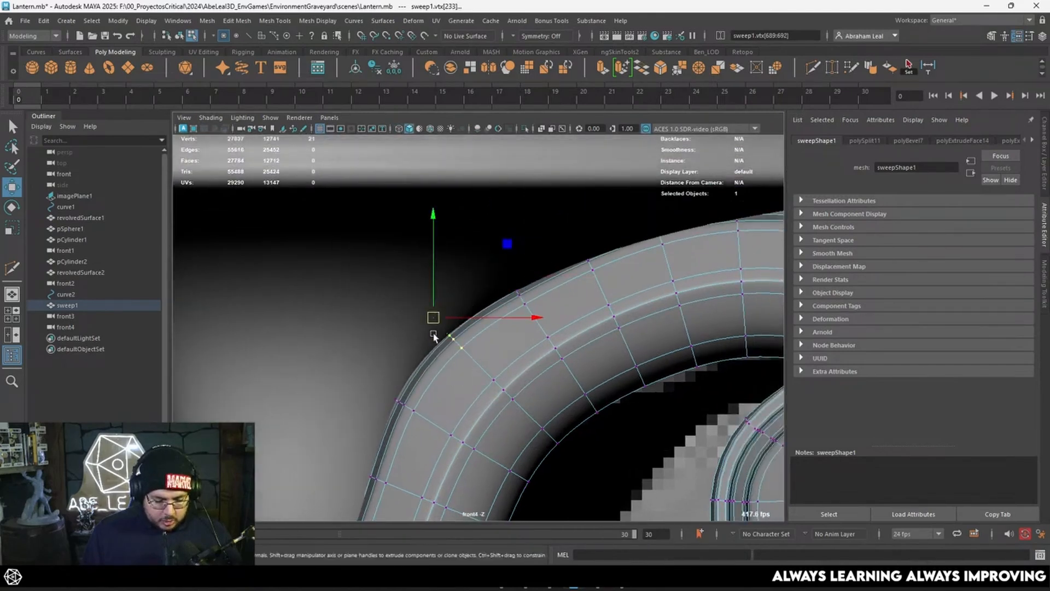
pyautogui.moveTo(433, 318); pyautogui.dragTo(431, 315)
pyautogui.moveTo(424, 377); pyautogui.dragTo(383, 393)
pyautogui.keyDown('alt'); pyautogui.moveTo(417, 445); pyautogui.dragTo(497, 286, button='middle'); pyautogui.keyUp('alt')
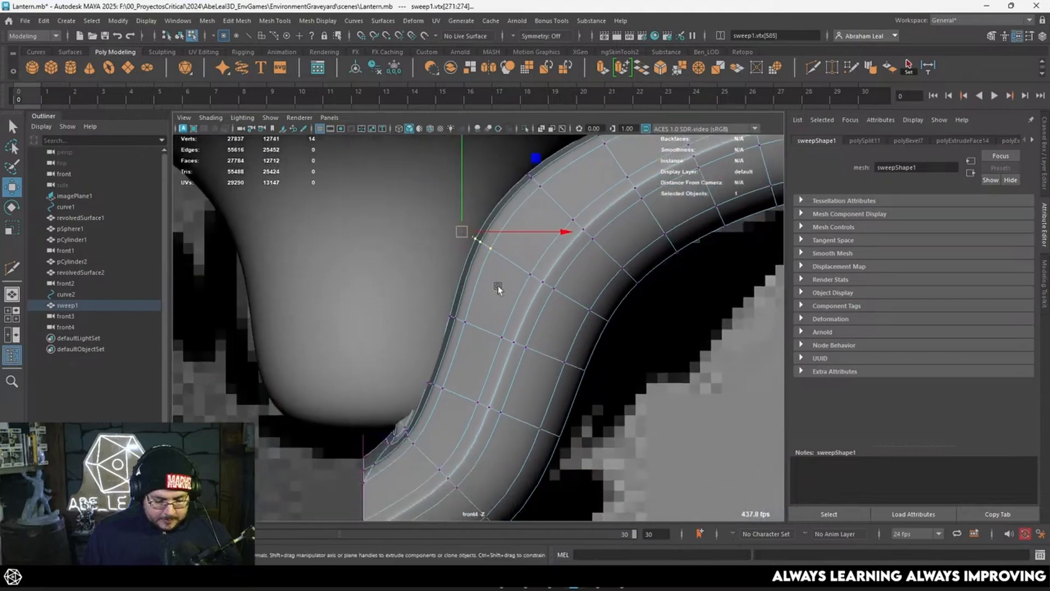
# - Raise the crumpled vertices at the scroll's lower inner end straight up into the bowl's stem
pyautogui.scroll(-3, 501, 312)
pyautogui.scroll(5, 470, 383)
pyautogui.press('1')
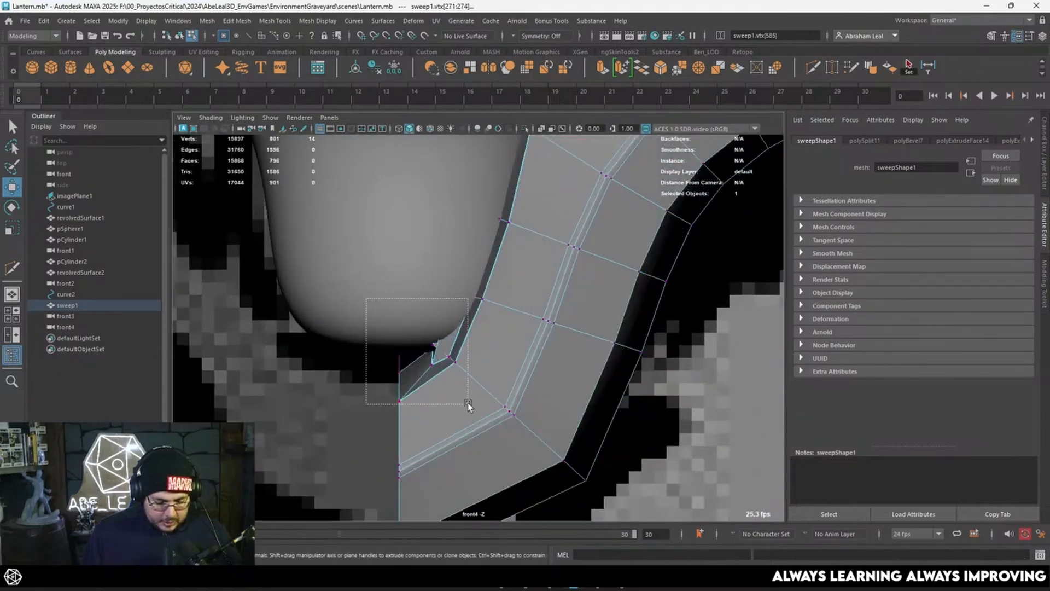
pyautogui.moveTo(467, 402); pyautogui.dragTo(468, 402)
pyautogui.press('4')
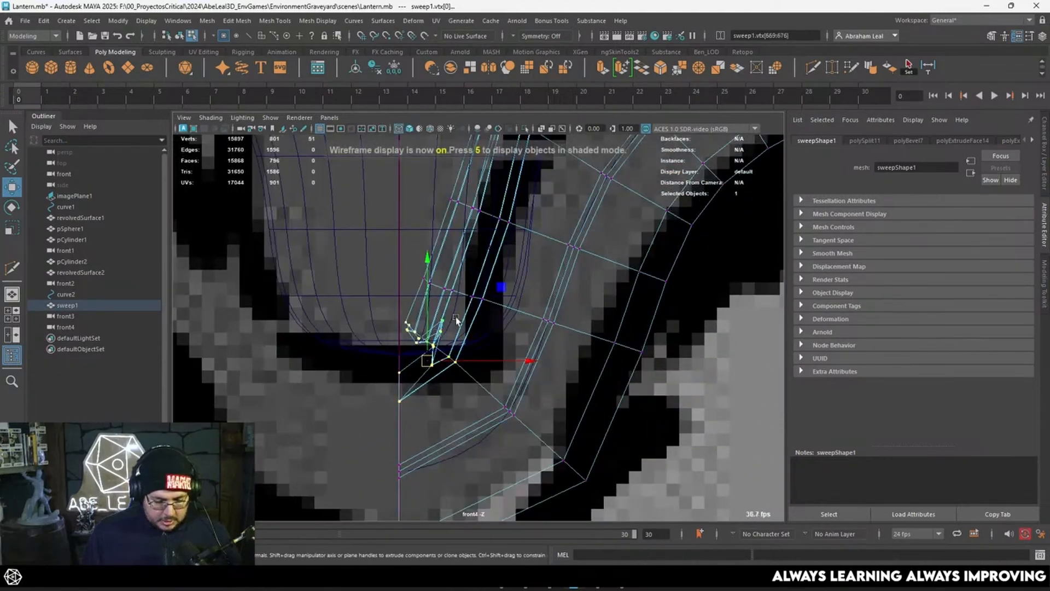
pyautogui.moveTo(431, 359); pyautogui.dragTo(432, 268)
pyautogui.press('3')
pyautogui.press('5')
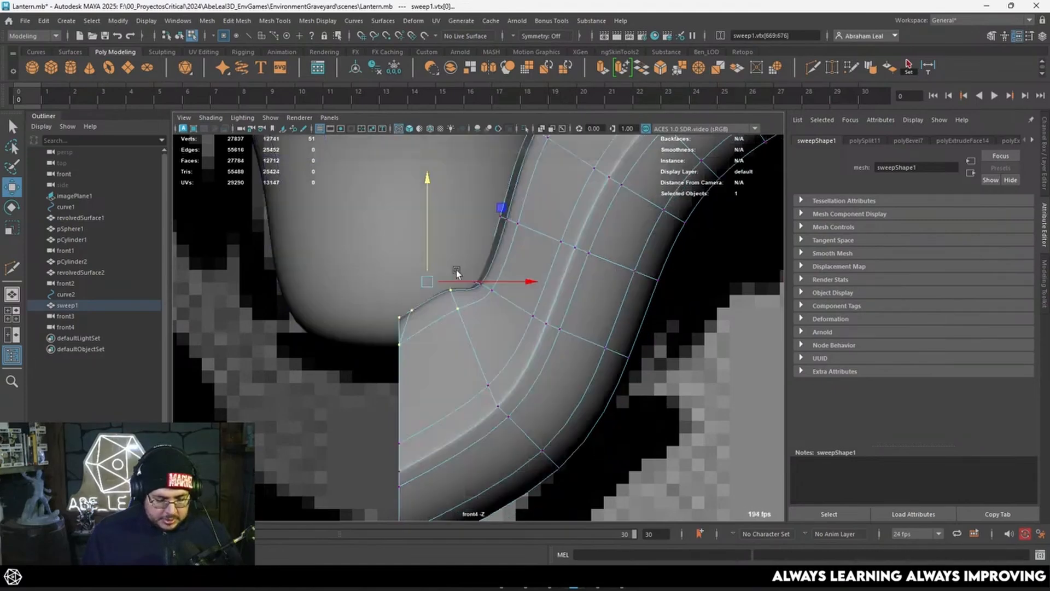
# - Mirror the scroll across the X axis from its bounding box in the negative direction, combining it with the original and merging border vertices
pyautogui.press('space')
pyautogui.moveTo(513, 357); pyautogui.dragTo(505, 319)
pyautogui.hotkey('ctrl', 'z')
pyautogui.moveTo(500, 320); pyautogui.dragTo(542, 296, button='right')
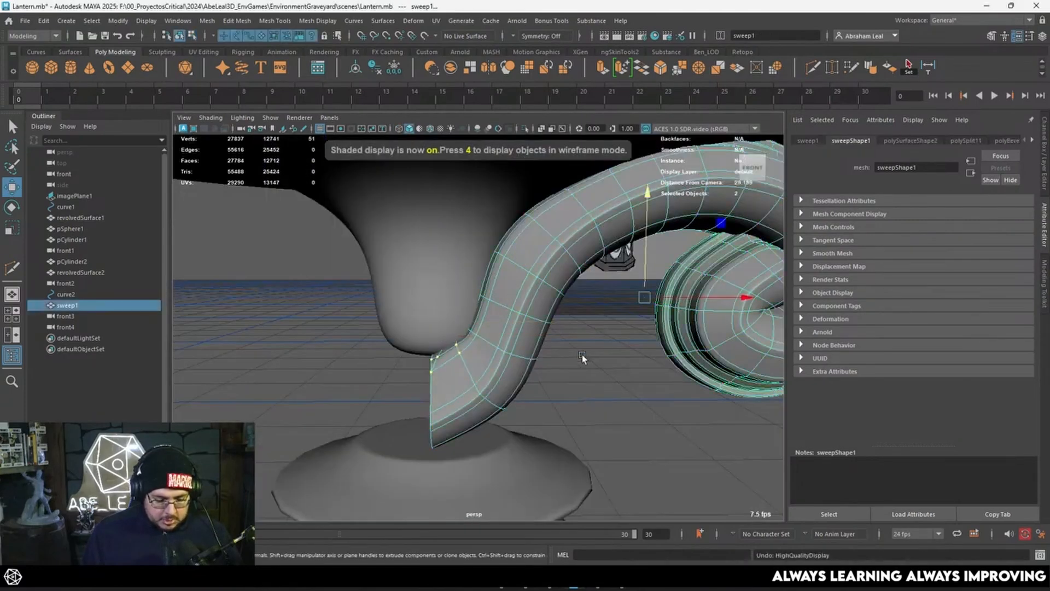
pyautogui.click(582, 355)
pyautogui.keyDown('alt'); pyautogui.moveTo(492, 351); pyautogui.dragTo(526, 359); pyautogui.keyUp('alt')
pyautogui.click(514, 349)
pyautogui.scroll(-5, 461, 378)
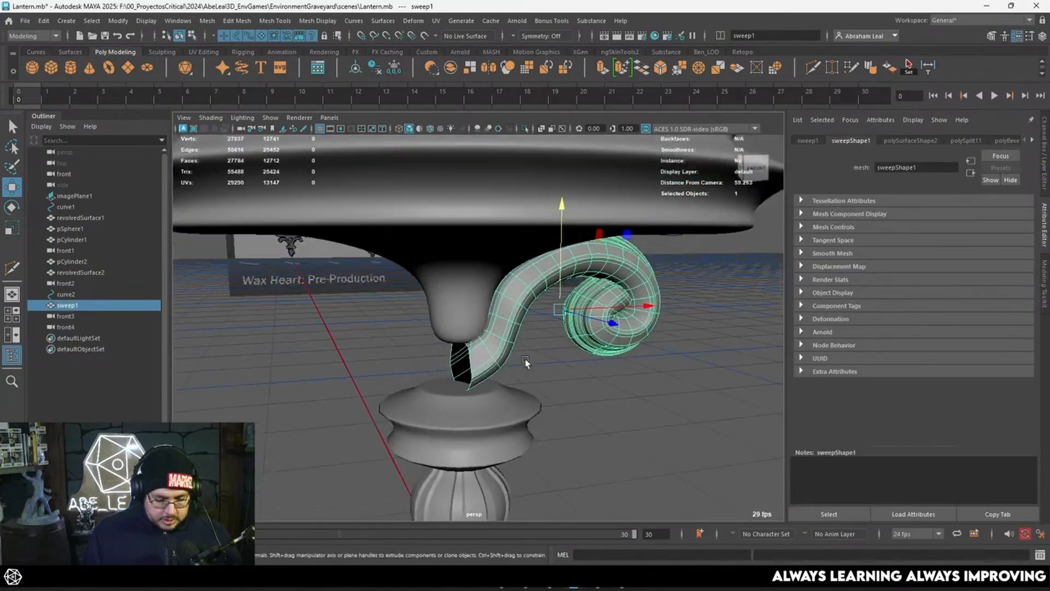
pyautogui.click(525, 359)
pyautogui.click(481, 322)
pyautogui.keyDown('shift'); pyautogui.moveTo(499, 251); pyautogui.dragTo(550, 386, button='right'); pyautogui.keyUp('shift')
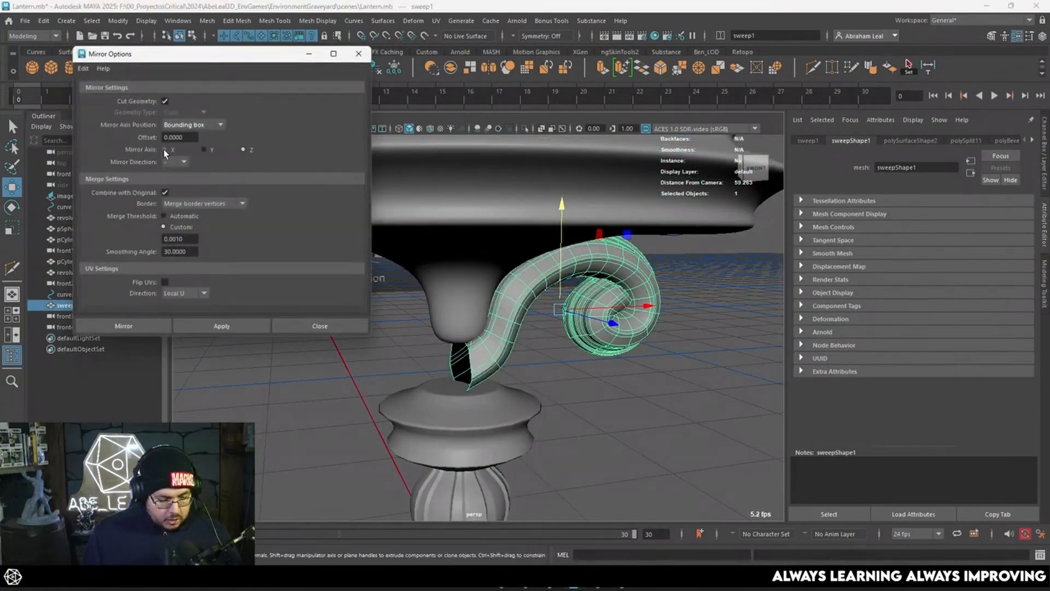
pyautogui.click(244, 324)
pyautogui.click(347, 422)
# - Compare the mirrored scroll pair with the reference sketches and close the mirror options
pyautogui.scroll(-5, 363, 431)
pyautogui.keyDown('alt'); pyautogui.moveTo(366, 432); pyautogui.dragTo(383, 415); pyautogui.keyUp('alt')
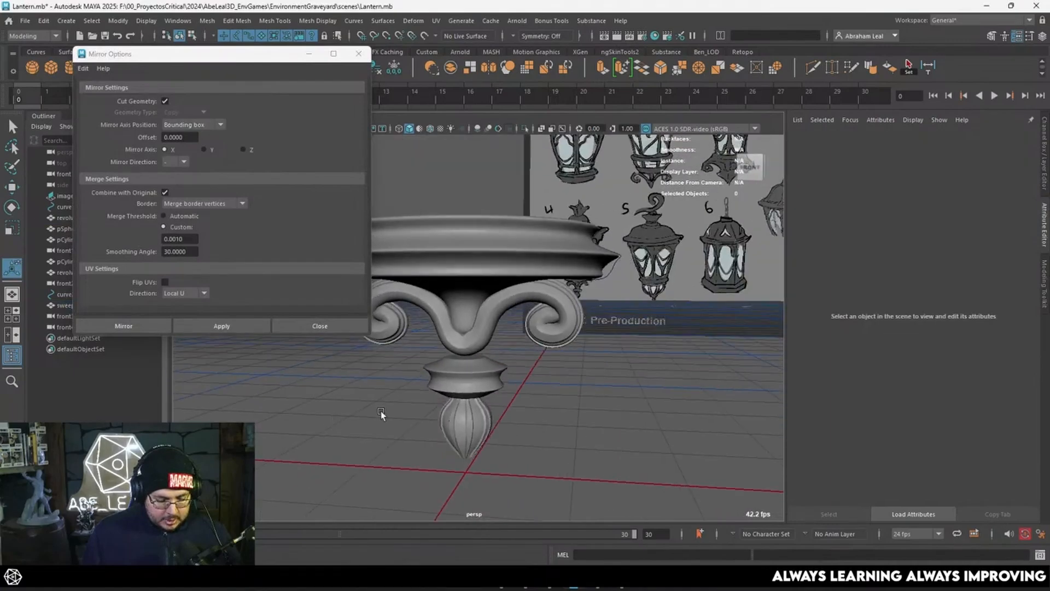
pyautogui.scroll(-5, 384, 414)
pyautogui.keyDown('alt'); pyautogui.moveTo(410, 179); pyautogui.dragTo(428, 264); pyautogui.keyUp('alt')
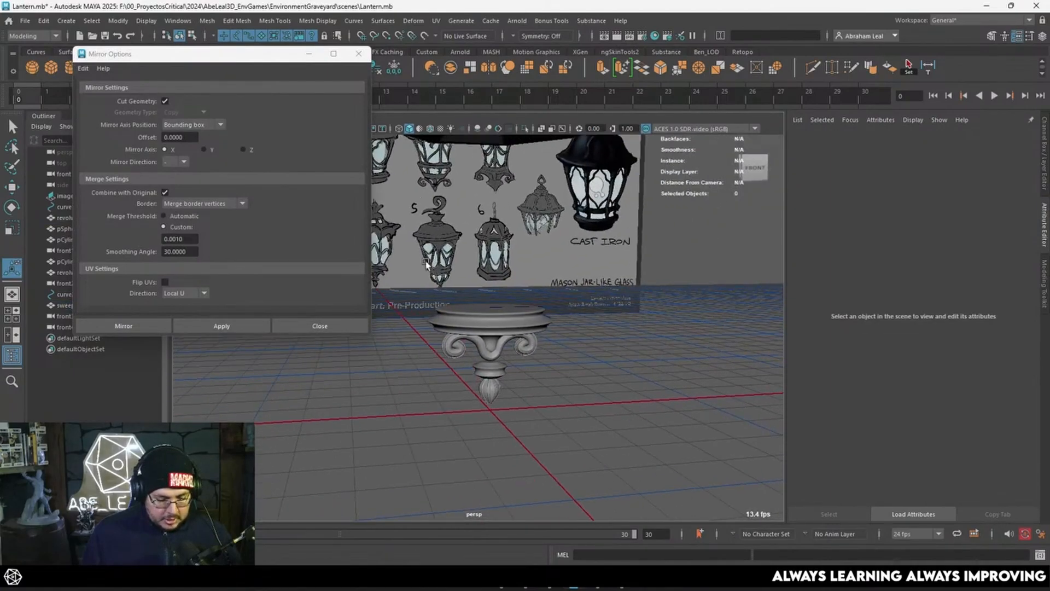
pyautogui.click(363, 57)
# - Duplicate the mirrored scroll pair and set the copy's Y rotation to 90 degrees
pyautogui.scroll(5, 537, 467)
pyautogui.click(537, 435)
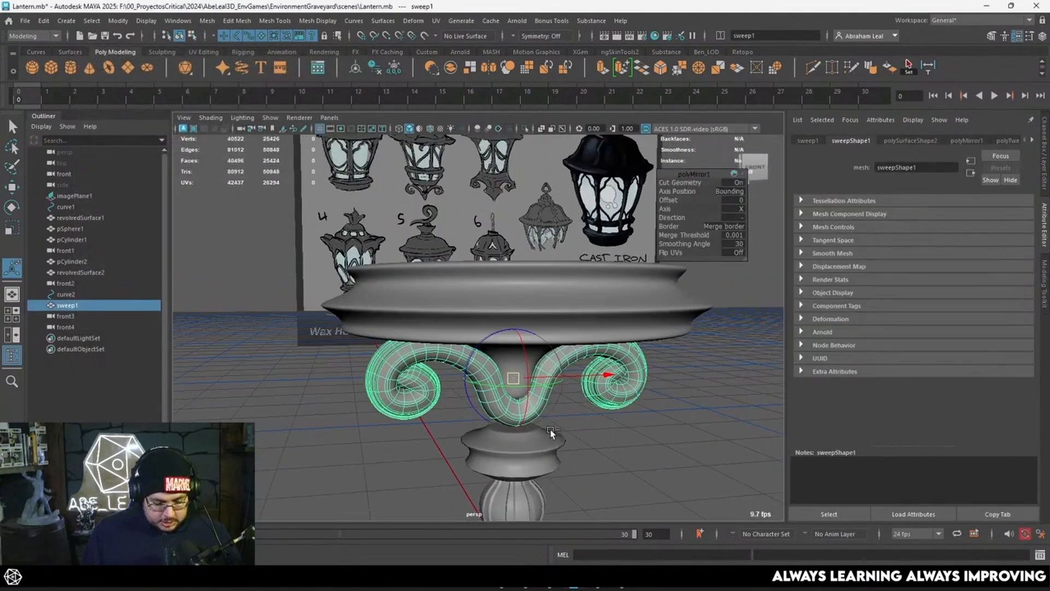
pyautogui.press('e')
pyautogui.moveTo(536, 425); pyautogui.dragTo(399, 393)
pyautogui.hotkey('ctrl', 'z')
pyautogui.hotkey('ctrl', 'a')
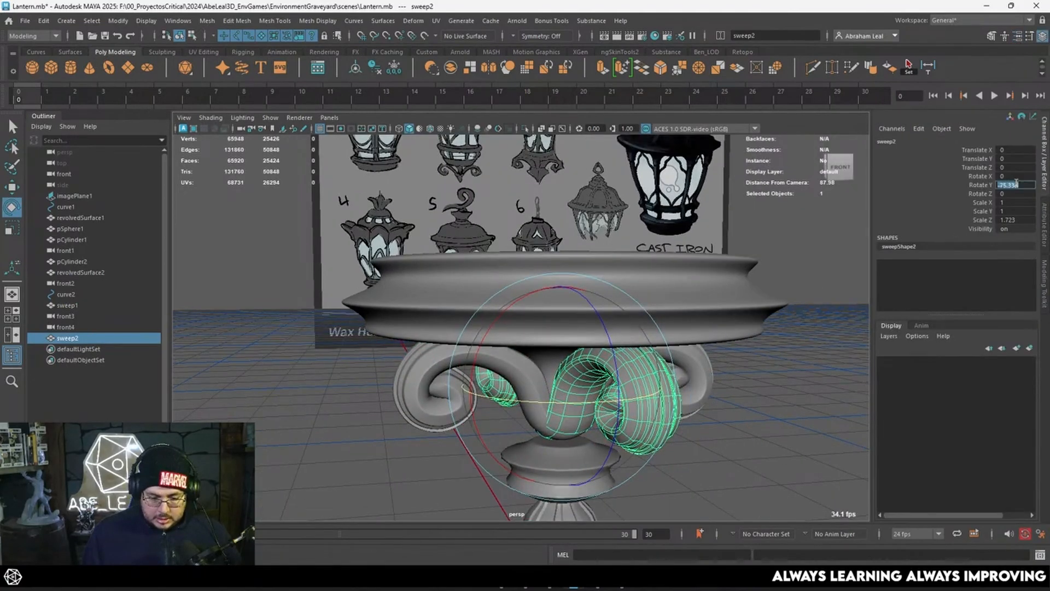
pyautogui.write('90')
pyautogui.press('Return')
# - Examine the four crossed scrolls from around the ornament, including where they meet above the base ring
pyautogui.click(829, 451)
pyautogui.keyDown('alt'); pyautogui.moveTo(815, 445); pyautogui.dragTo(669, 450); pyautogui.keyUp('alt')
pyautogui.keyDown('alt'); pyautogui.moveTo(669, 450); pyautogui.dragTo(596, 437, button='right'); pyautogui.keyUp('alt')
pyautogui.keyDown('alt'); pyautogui.moveTo(596, 437); pyautogui.dragTo(518, 343); pyautogui.keyUp('alt')
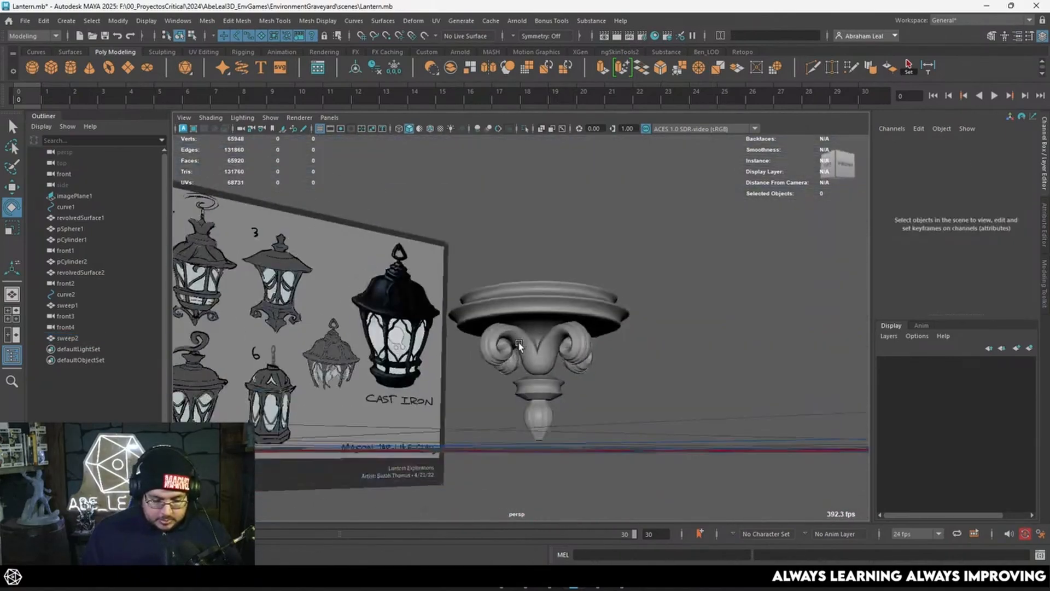
pyautogui.keyDown('alt'); pyautogui.moveTo(518, 342); pyautogui.dragTo(635, 399, button='right'); pyautogui.keyUp('alt')
pyautogui.keyDown('alt'); pyautogui.moveTo(635, 399); pyautogui.dragTo(526, 339); pyautogui.keyUp('alt')
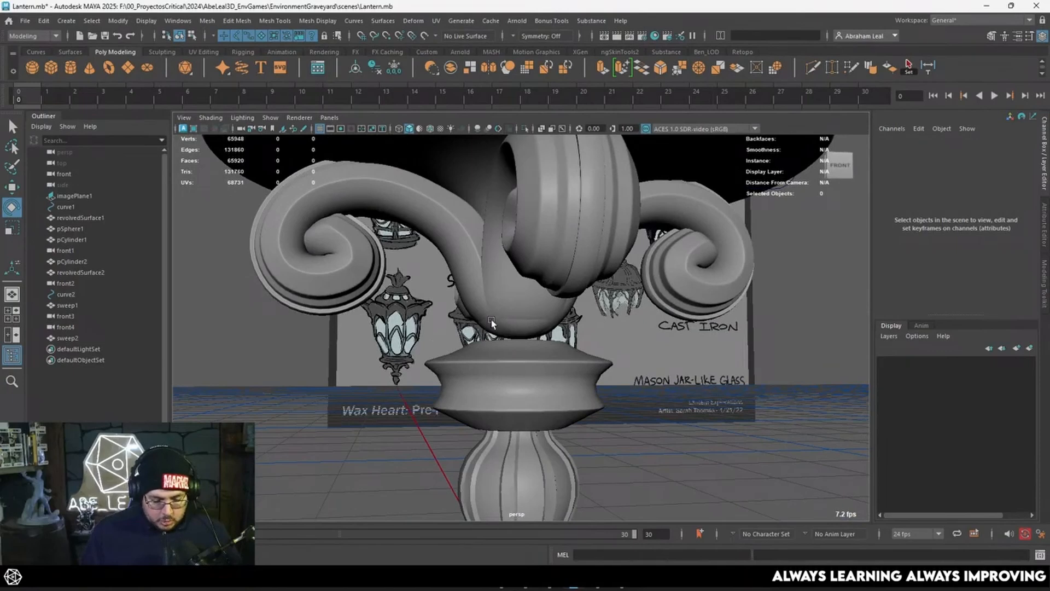
# - Duplicate the base ring, scale the copy to about 4.913 × 1.283 × 4.913, and place it above the original at Y 22.959
pyautogui.click(530, 370)
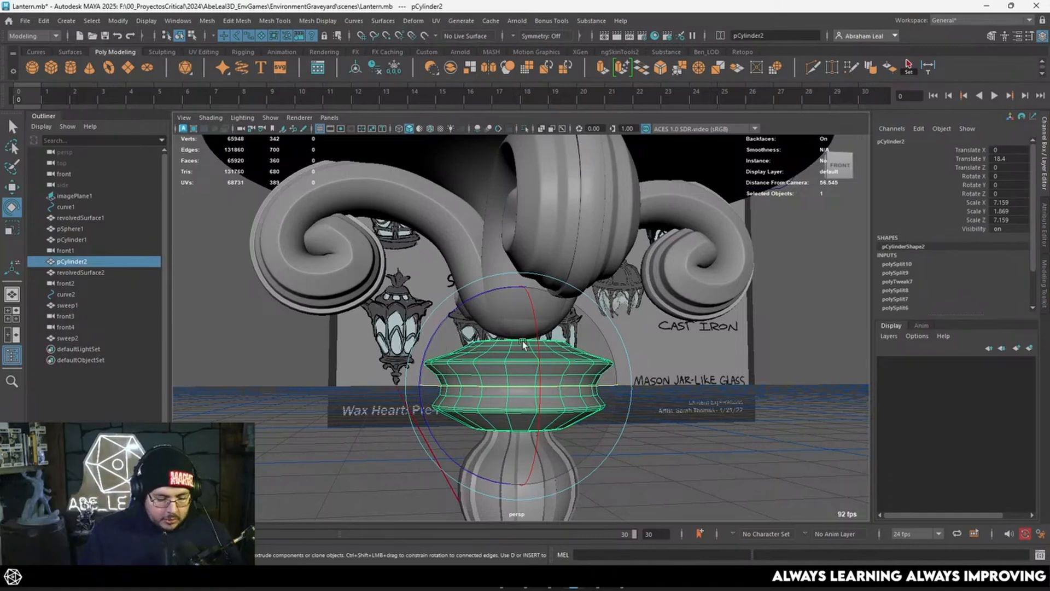
pyautogui.scroll(3, 396, 291)
pyautogui.hotkey('ctrl', 'd')
pyautogui.press('w')
pyautogui.moveTo(524, 314); pyautogui.dragTo(460, 317)
pyautogui.press('r')
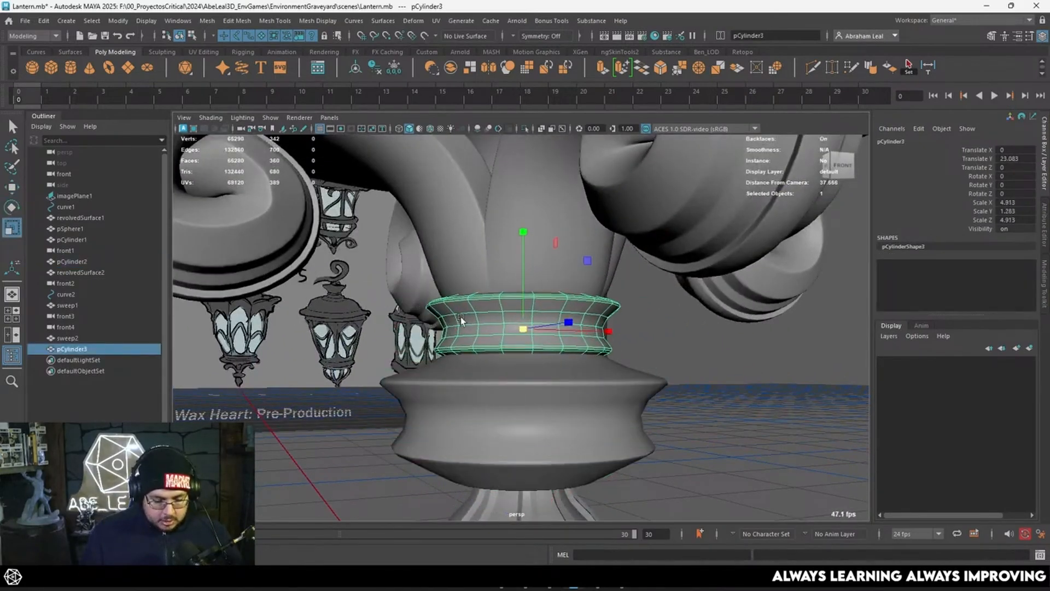
pyautogui.press('w')
pyautogui.moveTo(526, 270); pyautogui.dragTo(526, 274)
pyautogui.click(709, 347)
# - Examine the collar ring and the scroll junction close up and from a distance on several sides
pyautogui.scroll(-3, 709, 347)
pyautogui.keyDown('alt'); pyautogui.moveTo(709, 347); pyautogui.dragTo(440, 378); pyautogui.keyUp('alt')
pyautogui.scroll(-3, 643, 391)
pyautogui.scroll(-2, 448, 375)
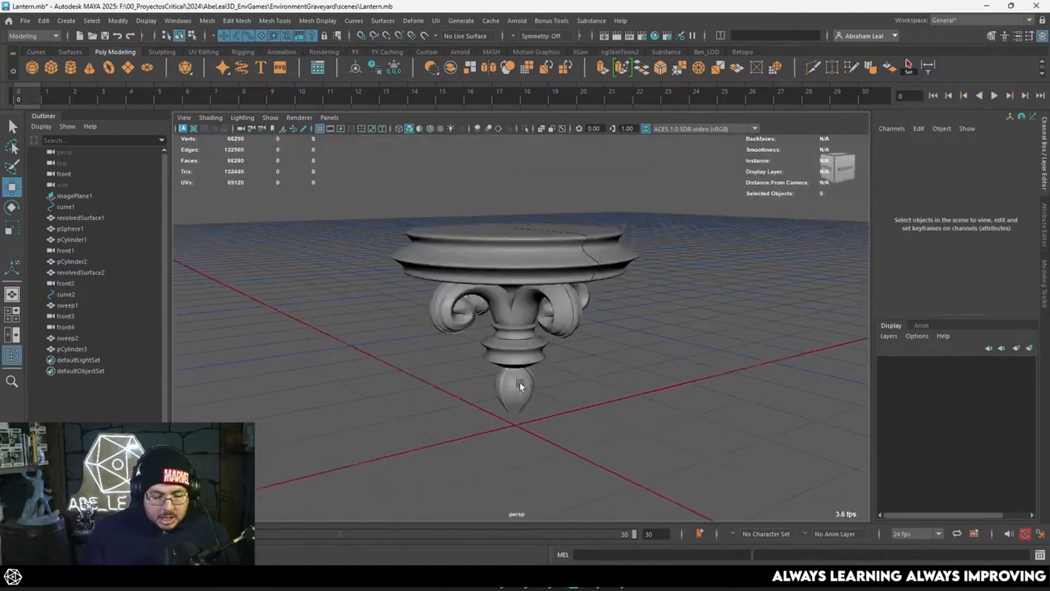
pyautogui.scroll(3, 520, 382)
pyautogui.keyDown('alt'); pyautogui.moveTo(519, 382); pyautogui.dragTo(615, 351); pyautogui.keyUp('alt')
pyautogui.scroll(3, 614, 352)
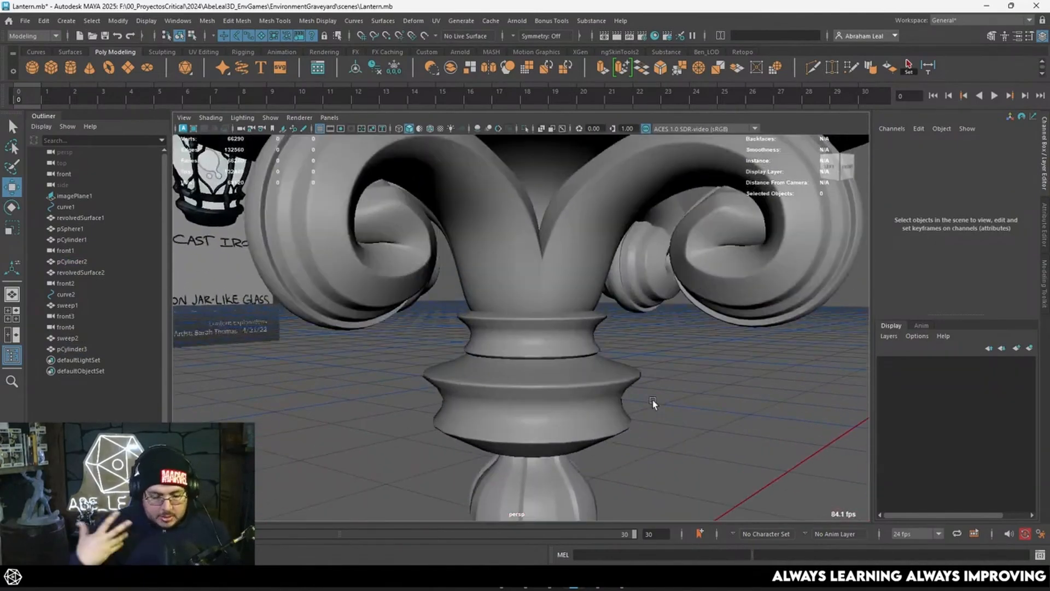
pyautogui.scroll(-4, 652, 399)
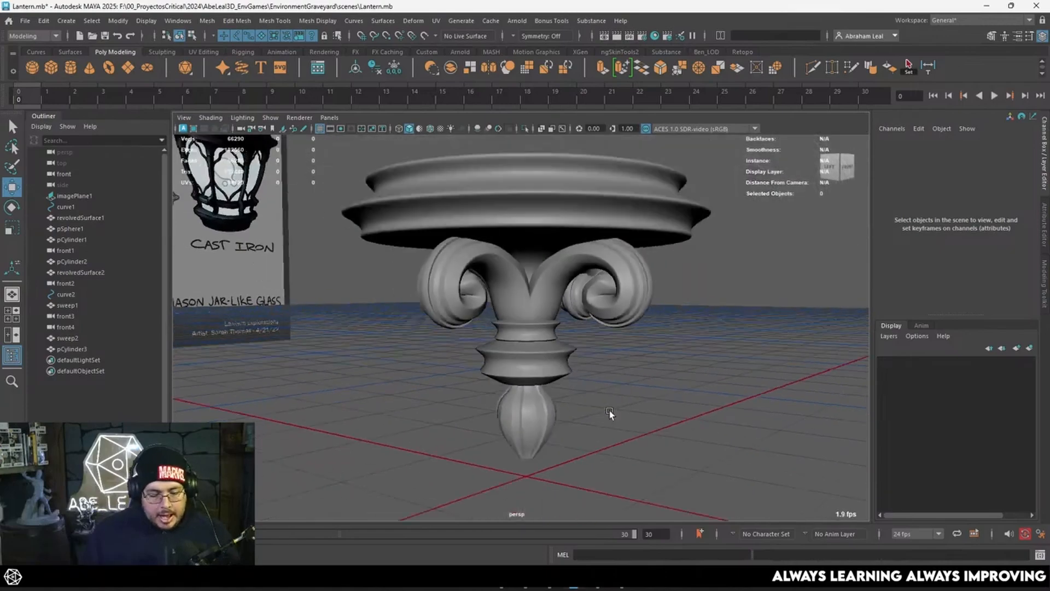
pyautogui.scroll(4, 609, 410)
pyautogui.keyDown('alt'); pyautogui.moveTo(609, 411); pyautogui.dragTo(523, 356); pyautogui.keyUp('alt')
pyautogui.scroll(-2, 461, 329)
pyautogui.scroll(-3, 491, 331)
pyautogui.scroll(-3, 523, 355)
# - Turn off the smooth preview on the scroll brackets and check the low-poly ornament
pyautogui.press('1')
pyautogui.moveTo(480, 267)
pyautogui.mouseDown()
pyautogui.moveTo(502, 294)
pyautogui.moveTo(465, 241)
pyautogui.moveTo(462, 268)
pyautogui.mouseUp()
pyautogui.scroll(3, 464, 241)
pyautogui.scroll(-5, 464, 240)
pyautogui.click(590, 389)
pyautogui.keyDown('alt'); pyautogui.moveTo(590, 389); pyautogui.dragTo(599, 374); pyautogui.keyUp('alt')
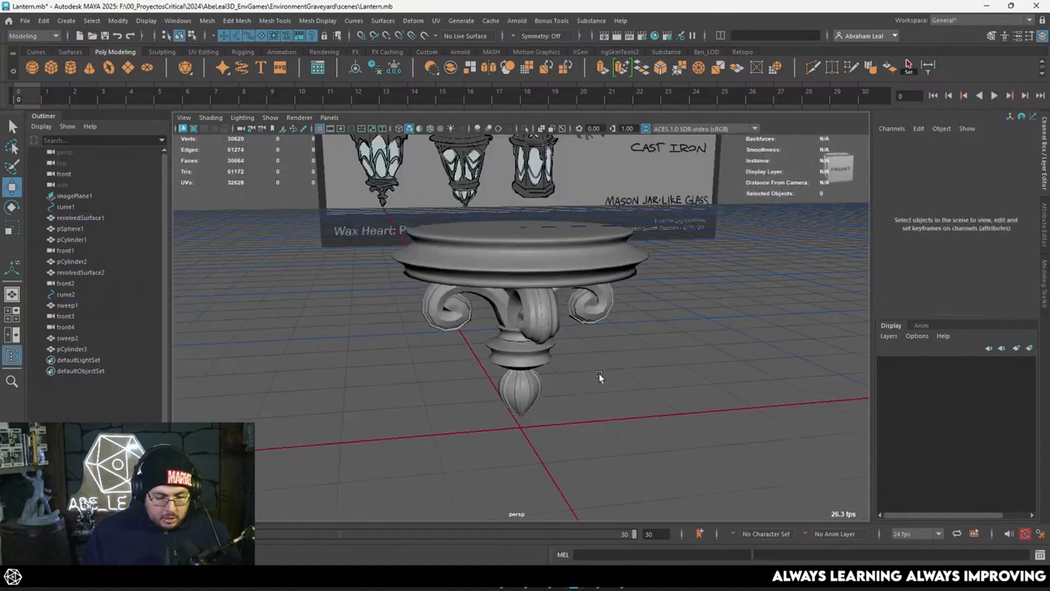
pyautogui.keyDown('alt'); pyautogui.moveTo(599, 373); pyautogui.dragTo(602, 395, button='middle'); pyautogui.keyUp('alt')
pyautogui.scroll(-3, 602, 395)
# - Select all the lower ornament's pieces and compare their overall shape with the reference lanterns
pyautogui.moveTo(694, 283); pyautogui.dragTo(491, 449)
pyautogui.keyDown('alt'); pyautogui.moveTo(492, 448); pyautogui.dragTo(491, 425); pyautogui.keyUp('alt')
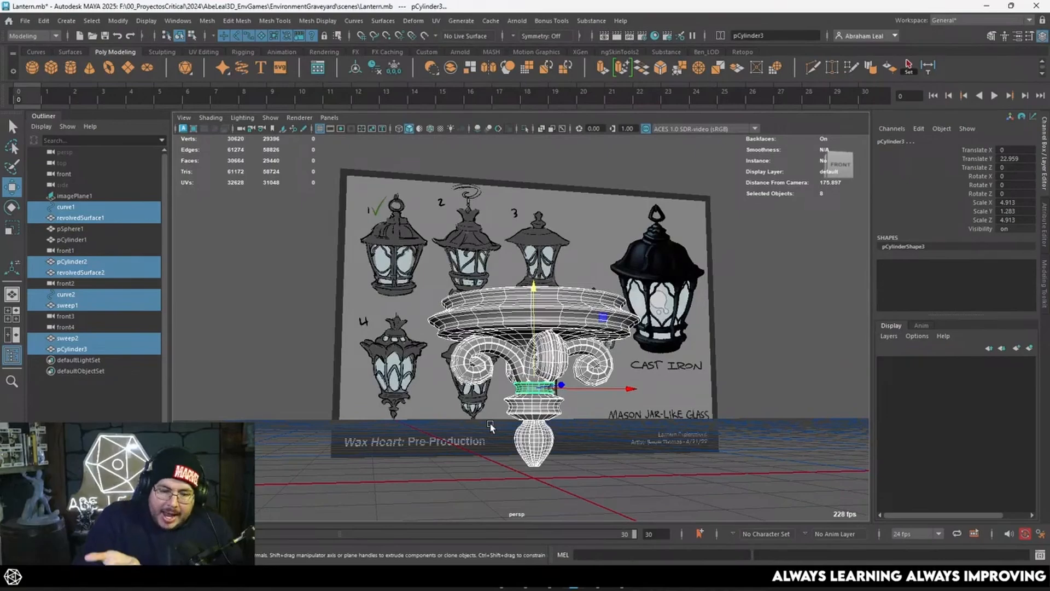
pyautogui.keyDown('alt'); pyautogui.moveTo(569, 405); pyautogui.dragTo(620, 444); pyautogui.keyUp('alt')
pyautogui.keyDown('alt'); pyautogui.moveTo(585, 386); pyautogui.dragTo(596, 327); pyautogui.keyUp('alt')
pyautogui.click(727, 362)
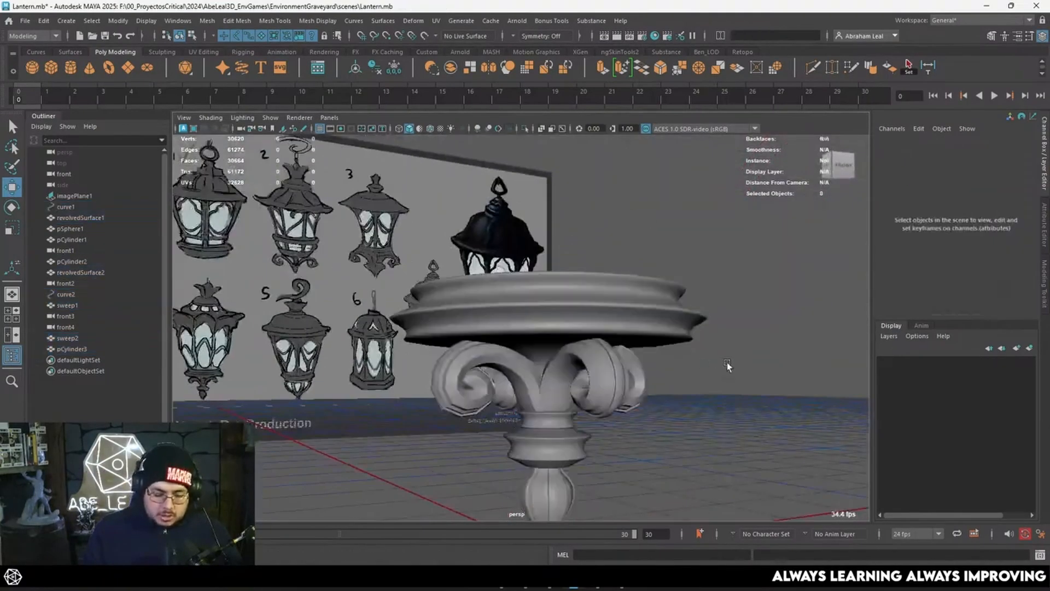
# - Extrude the loop of bottom rim faces on the octagonal roof downward to thicken the eave
pyautogui.keyDown('alt'); pyautogui.moveTo(727, 362); pyautogui.dragTo(545, 288, button='right'); pyautogui.keyUp('alt')
pyautogui.keyDown('alt'); pyautogui.moveTo(545, 289); pyautogui.dragTo(593, 306); pyautogui.keyUp('alt')
pyautogui.keyDown('alt'); pyautogui.moveTo(594, 306); pyautogui.dragTo(613, 359, button='right'); pyautogui.keyUp('alt')
pyautogui.keyDown('alt'); pyautogui.moveTo(612, 360); pyautogui.dragTo(619, 429, button='middle'); pyautogui.keyUp('alt')
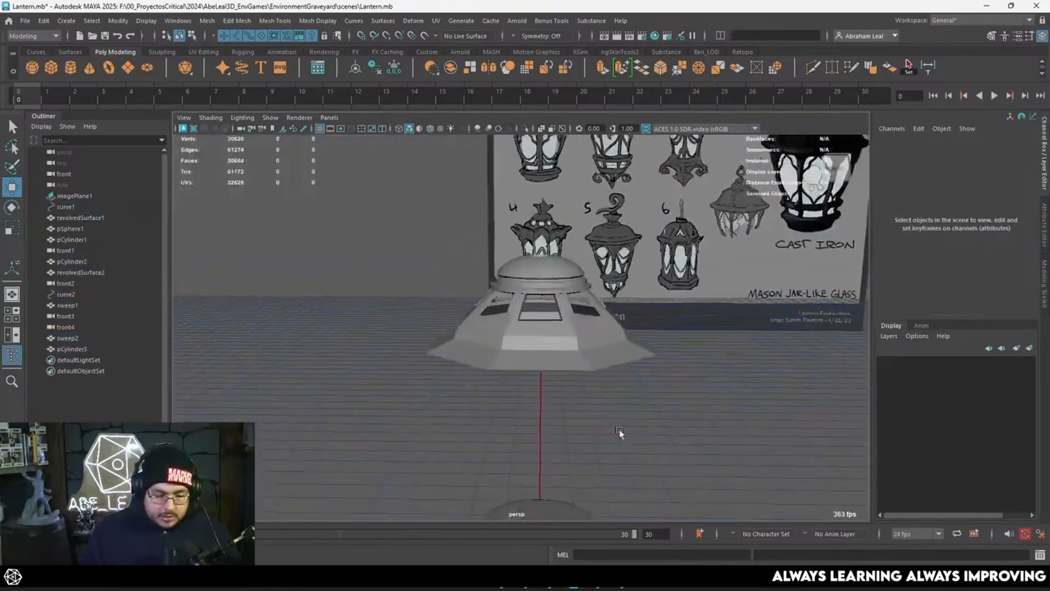
pyautogui.keyDown('alt'); pyautogui.moveTo(619, 429); pyautogui.dragTo(637, 438, button='right'); pyautogui.keyUp('alt')
pyautogui.click(584, 359)
pyautogui.keyDown('alt'); pyautogui.moveTo(584, 360); pyautogui.dragTo(572, 307); pyautogui.keyUp('alt')
pyautogui.keyDown('alt'); pyautogui.moveTo(572, 307); pyautogui.dragTo(574, 361, button='right'); pyautogui.keyUp('alt')
pyautogui.moveTo(422, 248); pyautogui.dragTo(422, 273, button='right')
pyautogui.click(409, 249)
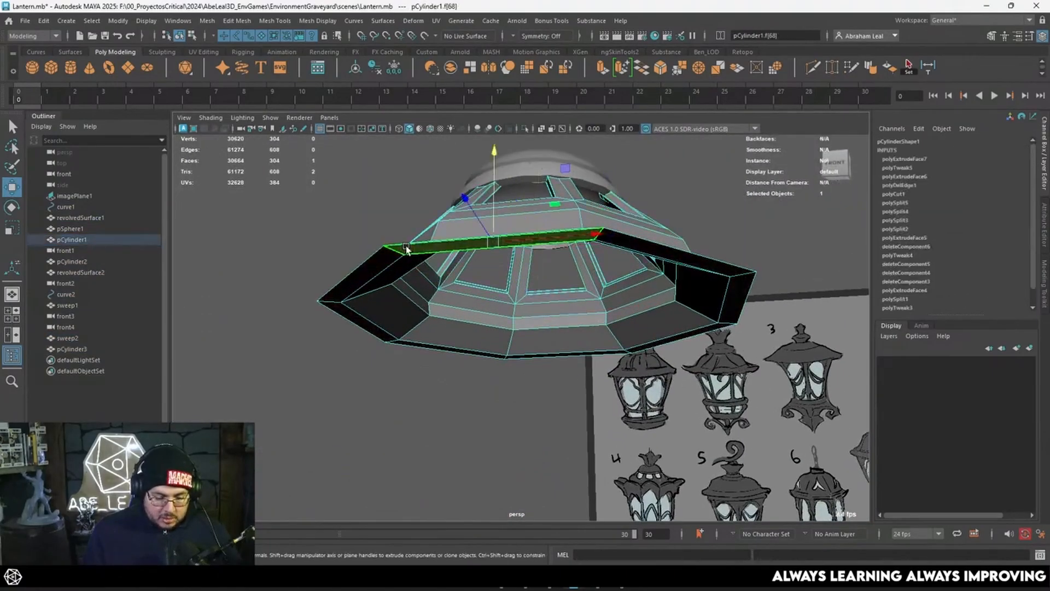
pyautogui.keyDown('shift'); pyautogui.doubleClick(387, 258); pyautogui.keyUp('shift')
pyautogui.hotkey('ctrl', 'e')
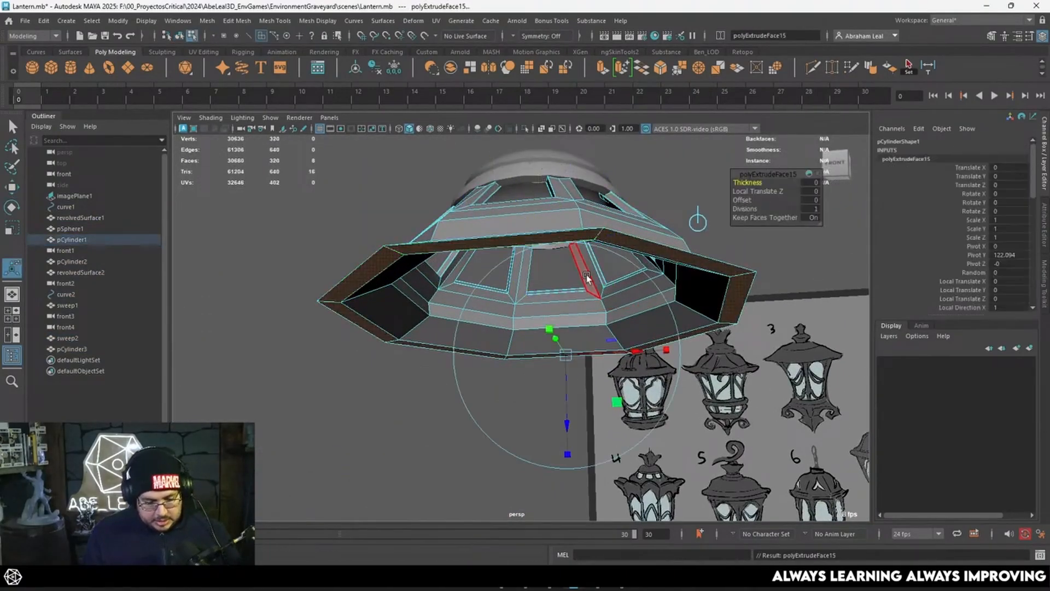
pyautogui.press('F8')
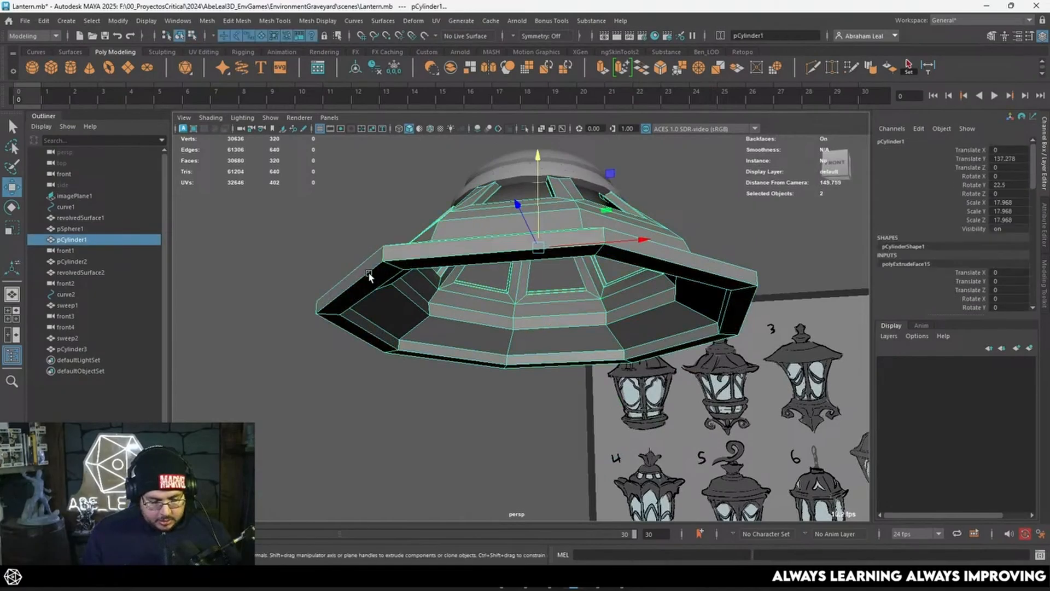
# - Bevel the upper and lower outer edge loops of the roof's new rim with a narrow bevel
pyautogui.keyDown('alt'); pyautogui.moveTo(368, 277); pyautogui.dragTo(369, 290); pyautogui.keyUp('alt')
pyautogui.keyDown('alt'); pyautogui.moveTo(369, 290); pyautogui.dragTo(371, 268, button='right'); pyautogui.keyUp('alt')
pyautogui.doubleClick(335, 274)
pyautogui.keyDown('shift'); pyautogui.doubleClick(320, 304); pyautogui.keyUp('shift')
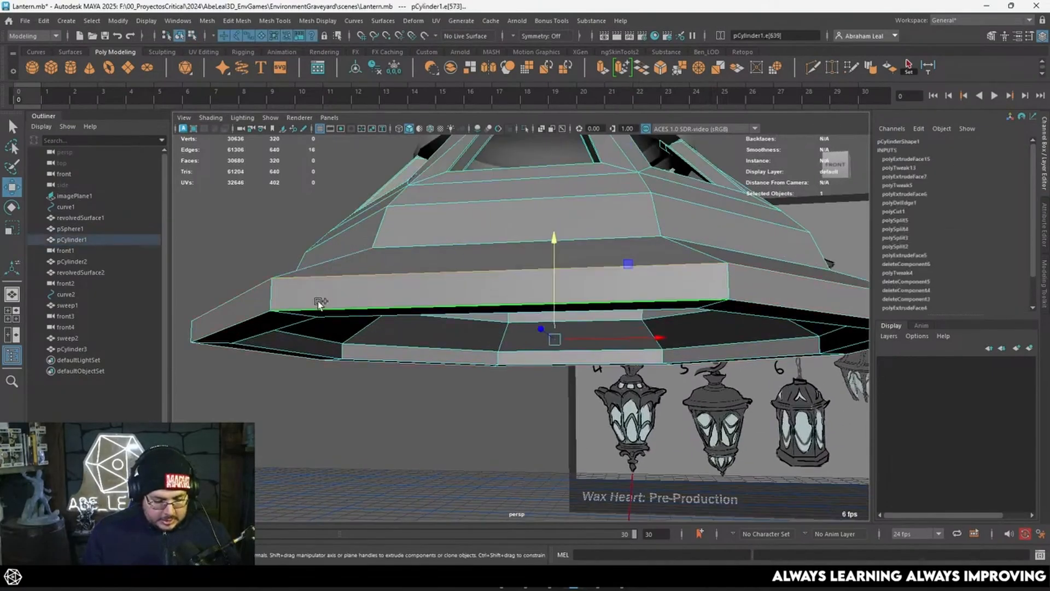
pyautogui.keyDown('alt'); pyautogui.moveTo(320, 305); pyautogui.dragTo(249, 298); pyautogui.keyUp('alt')
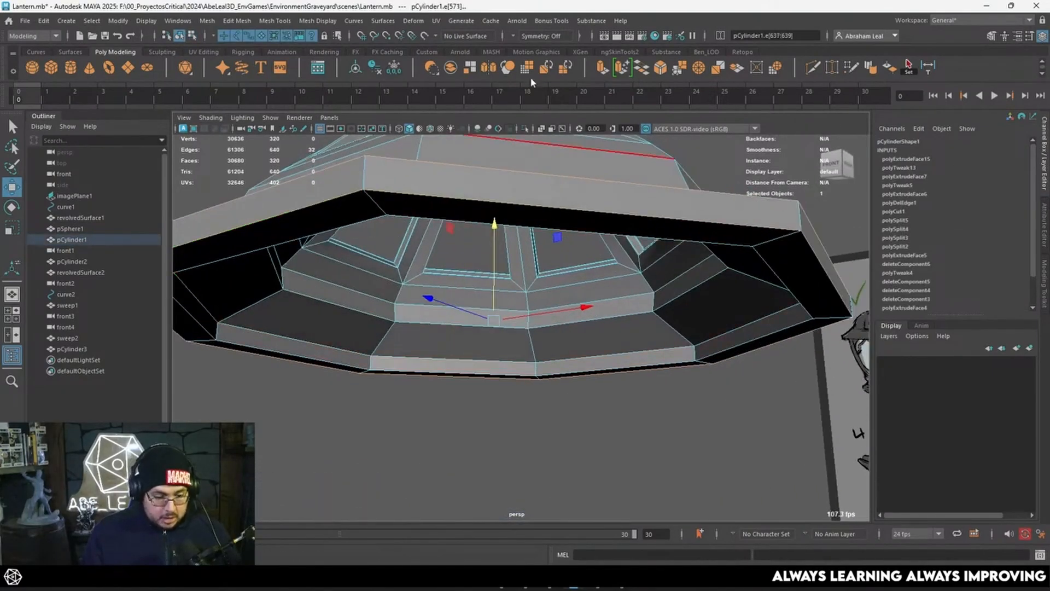
pyautogui.click(661, 67)
pyautogui.moveTo(752, 183); pyautogui.dragTo(732, 182)
pyautogui.moveTo(586, 195); pyautogui.dragTo(645, 176, button='right')
pyautogui.click(717, 164)
# - Inspect the roof's bevelled rim from below, above and close up
pyautogui.keyDown('alt'); pyautogui.moveTo(717, 164); pyautogui.dragTo(670, 195, button='right'); pyautogui.keyUp('alt')
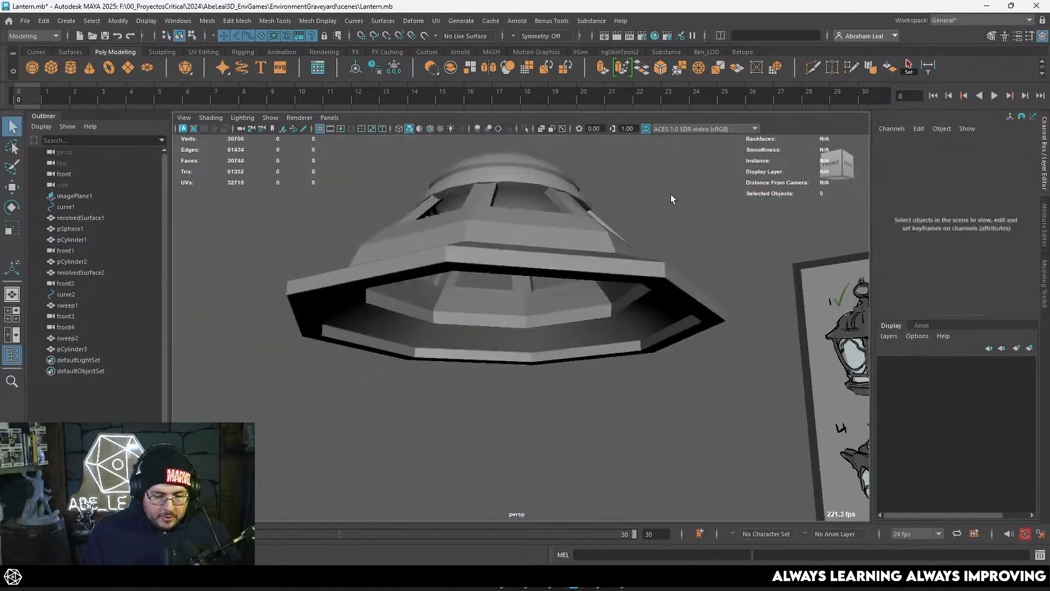
pyautogui.keyDown('alt'); pyautogui.moveTo(670, 195); pyautogui.dragTo(637, 251); pyautogui.keyUp('alt')
pyautogui.keyDown('alt'); pyautogui.moveTo(637, 251); pyautogui.dragTo(647, 265, button='right'); pyautogui.keyUp('alt')
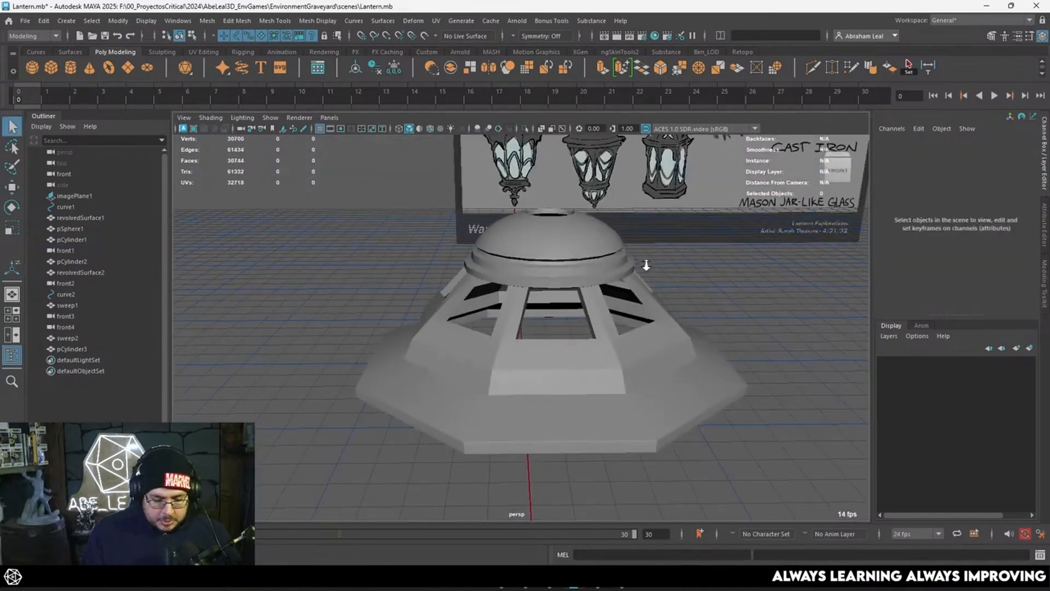
pyautogui.keyDown('alt'); pyautogui.moveTo(646, 265); pyautogui.dragTo(666, 241); pyautogui.keyUp('alt')
pyautogui.keyDown('alt'); pyautogui.moveTo(667, 240); pyautogui.dragTo(684, 314, button='right'); pyautogui.keyUp('alt')
pyautogui.click(602, 311)
pyautogui.moveTo(602, 310)
pyautogui.keyDown('alt'); pyautogui.mouseDown()
pyautogui.moveTo(611, 313)
pyautogui.moveTo(586, 309)
pyautogui.mouseUp(); pyautogui.keyUp('alt')
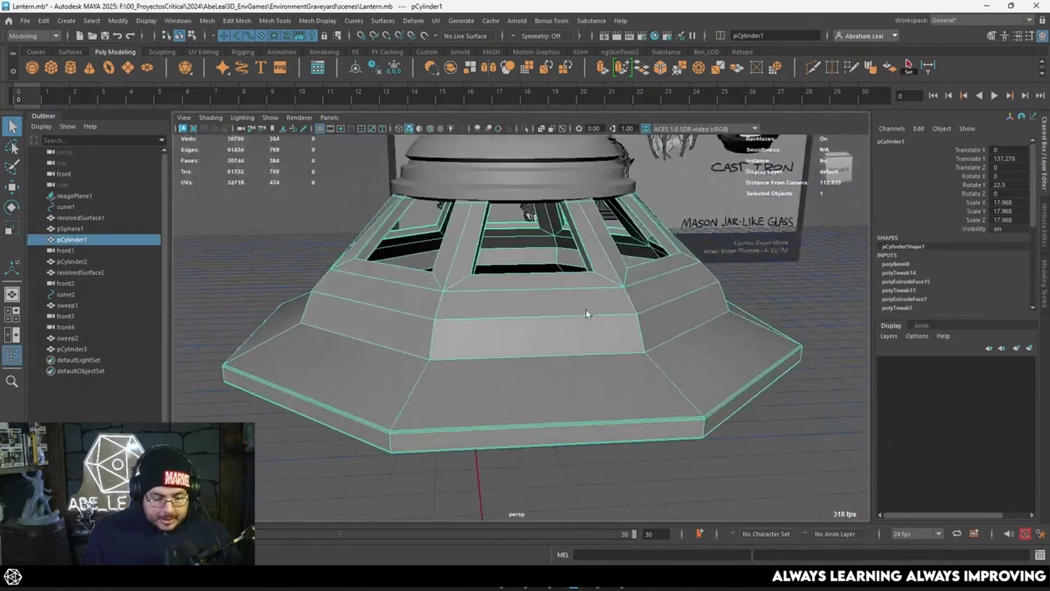
pyautogui.keyDown('alt'); pyautogui.moveTo(586, 310); pyautogui.dragTo(517, 299, button='right'); pyautogui.keyUp('alt')
# - Compare the roof's smooth preview with its faceted low-poly form from several angles
pyautogui.press('3')
pyautogui.click(741, 345)
pyautogui.moveTo(741, 345)
pyautogui.keyDown('alt'); pyautogui.mouseDown()
pyautogui.moveTo(777, 346)
pyautogui.moveTo(753, 347)
pyautogui.mouseUp(); pyautogui.keyUp('alt')
pyautogui.click(659, 355)
pyautogui.press('1')
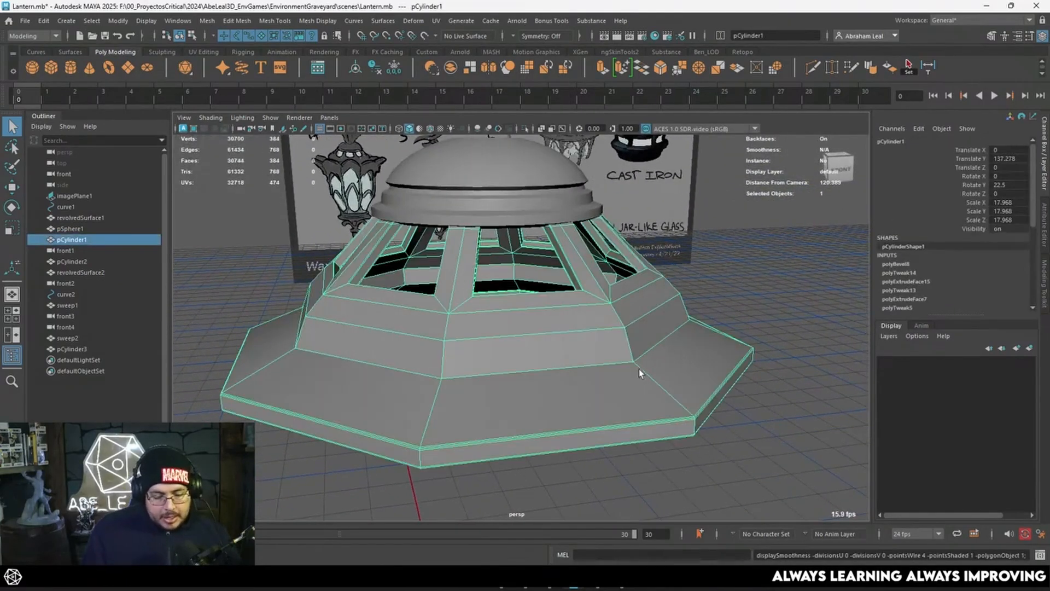
pyautogui.press('3')
pyautogui.keyDown('alt'); pyautogui.moveTo(637, 409); pyautogui.dragTo(616, 406); pyautogui.keyUp('alt')
pyautogui.press('1')
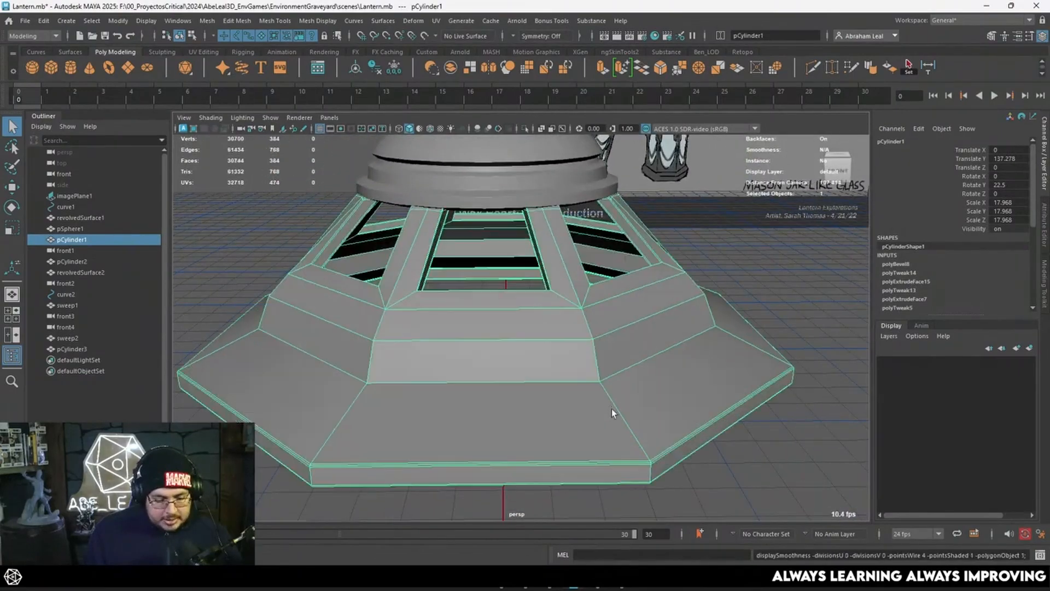
pyautogui.press('3')
pyautogui.press('1')
pyautogui.press('3')
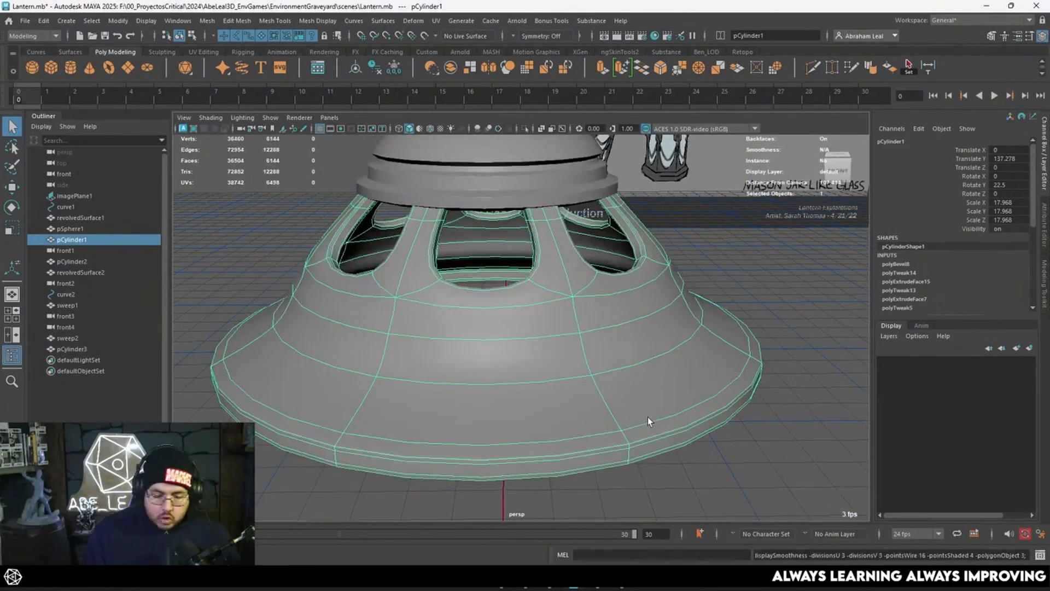
pyautogui.press('1')
pyautogui.press('3')
pyautogui.press('1')
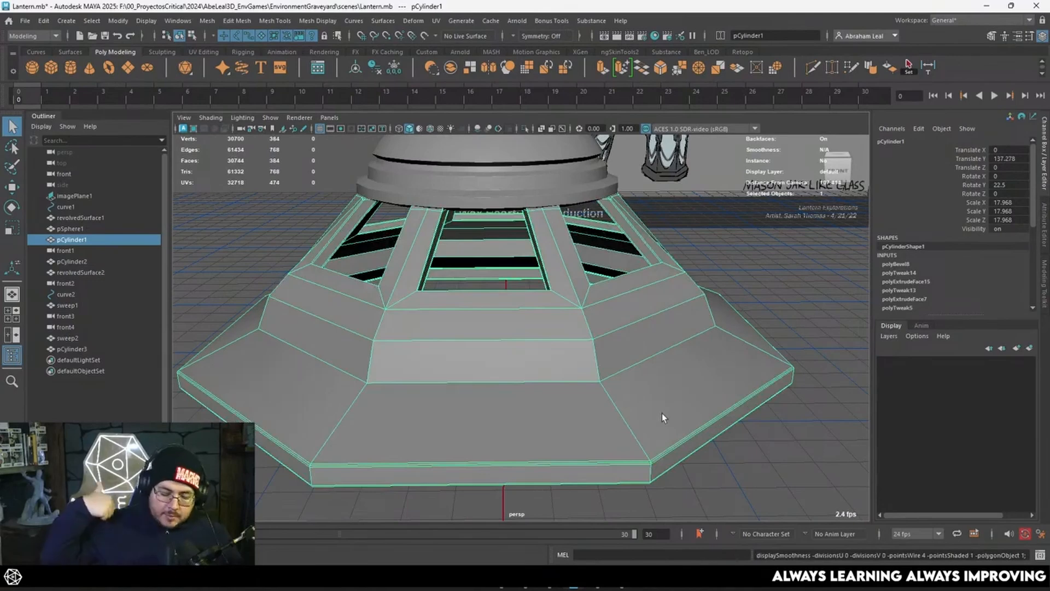
pyautogui.keyDown('alt'); pyautogui.moveTo(663, 412); pyautogui.dragTo(628, 413, button='right'); pyautogui.keyUp('alt')
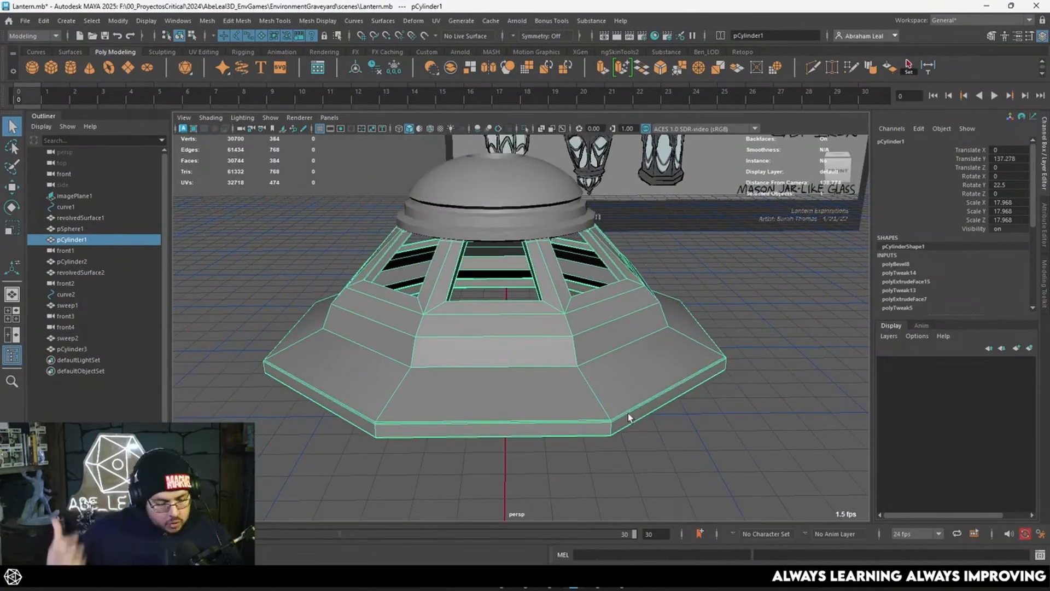
pyautogui.press('3')
pyautogui.press('1')
pyautogui.press('3')
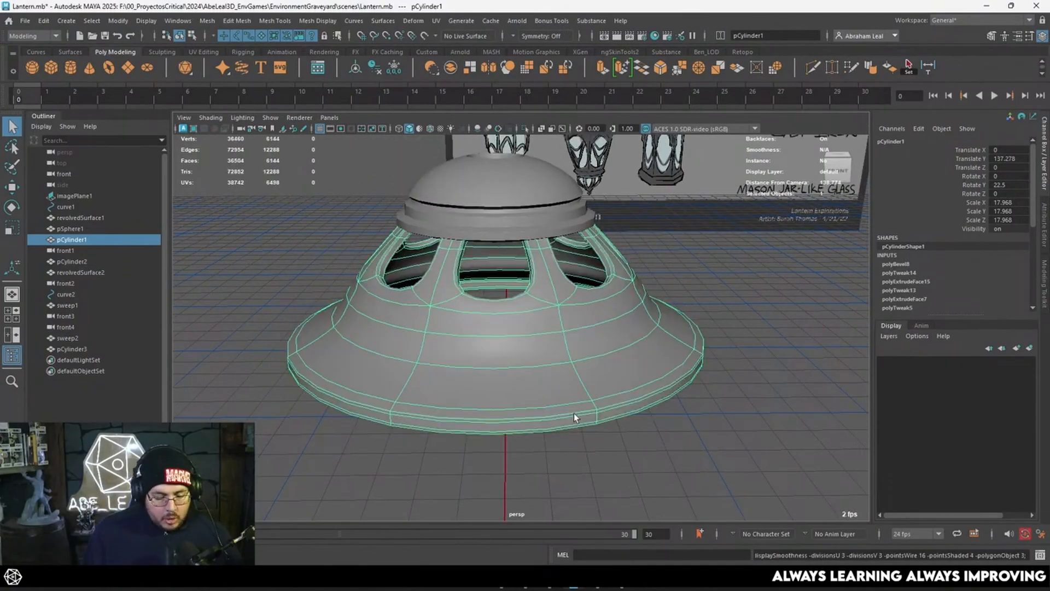
pyautogui.keyDown('alt'); pyautogui.moveTo(556, 313); pyautogui.dragTo(574, 337); pyautogui.keyUp('alt')
pyautogui.press('1')
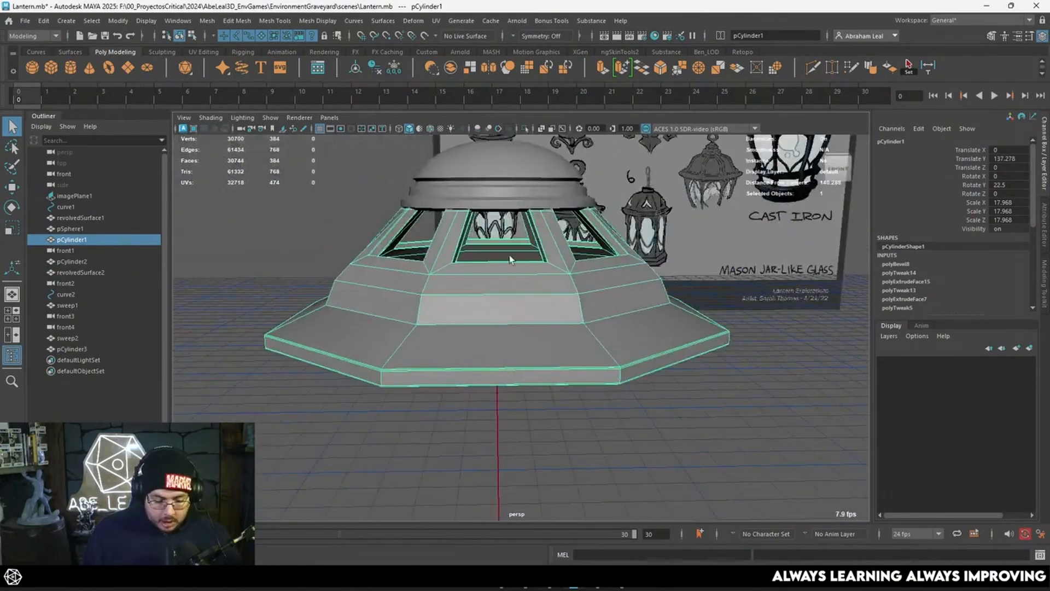
# - Apply a mesh Smooth with 1 division to the roof
pyautogui.click(202, 22)
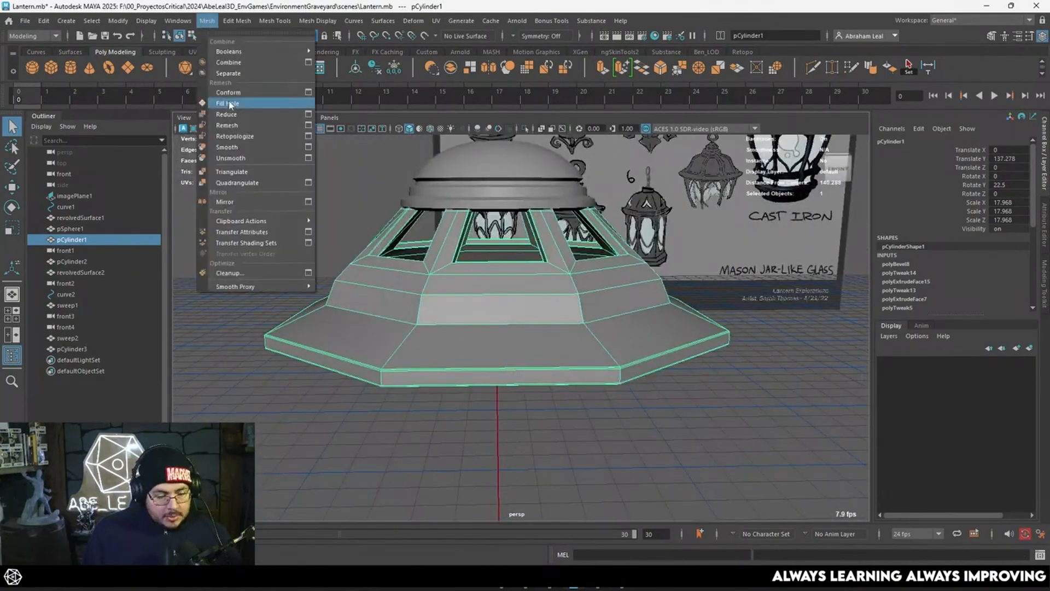
pyautogui.click(234, 149)
pyautogui.keyDown('alt'); pyautogui.moveTo(317, 257); pyautogui.dragTo(340, 274); pyautogui.keyUp('alt')
pyautogui.click(341, 276)
pyautogui.click(451, 353)
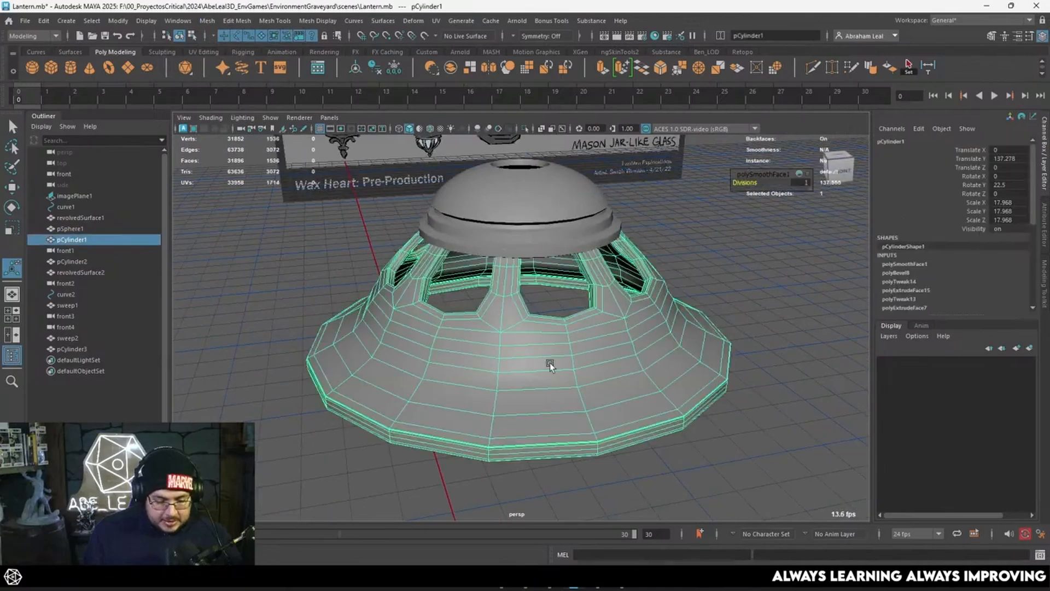
# - Check the smoothed roof's window openings and curvature with the smooth preview on and off
pyautogui.scroll(4, 553, 360)
pyautogui.press('3')
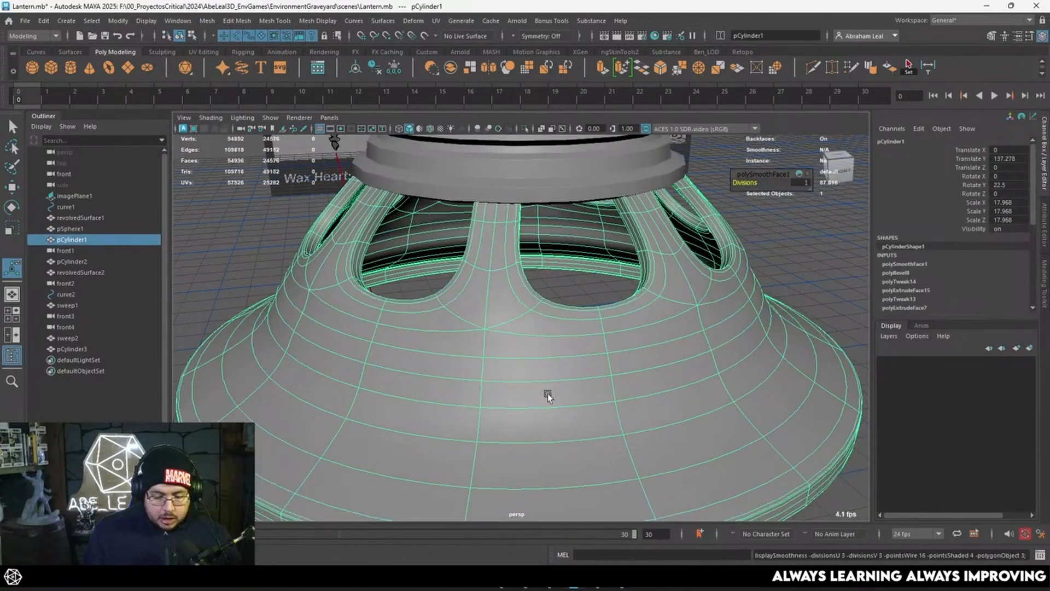
pyautogui.press('1')
pyautogui.click(770, 267)
pyautogui.scroll(-5, 770, 267)
pyautogui.keyDown('alt'); pyautogui.moveTo(769, 267); pyautogui.dragTo(559, 320); pyautogui.keyUp('alt')
pyautogui.click(548, 322)
pyautogui.scroll(4, 517, 315)
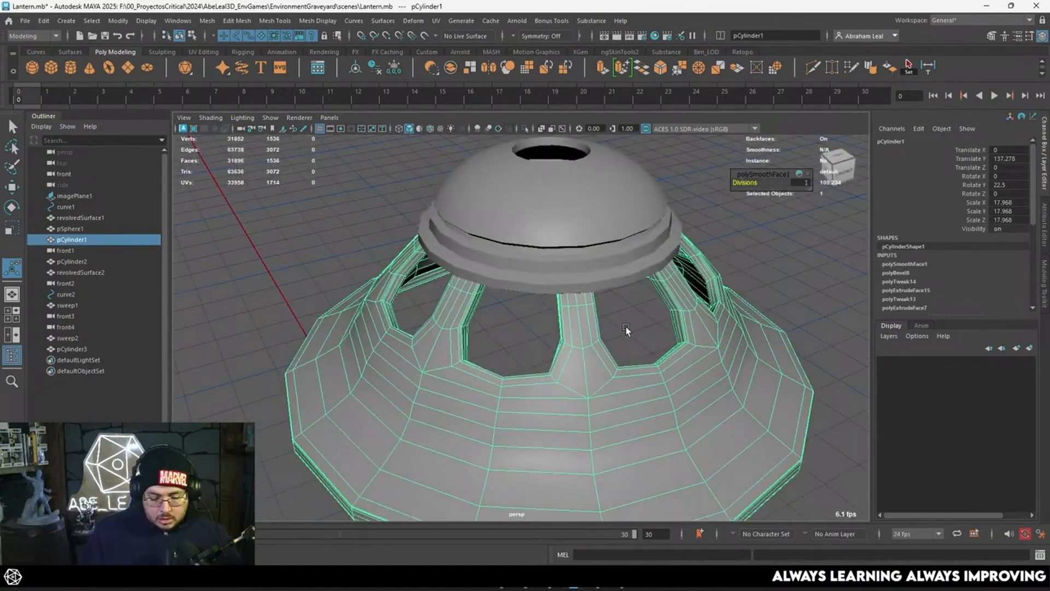
pyautogui.keyDown('alt'); pyautogui.moveTo(648, 329); pyautogui.dragTo(551, 299); pyautogui.keyUp('alt')
pyautogui.scroll(-3, 551, 299)
pyautogui.press('1')
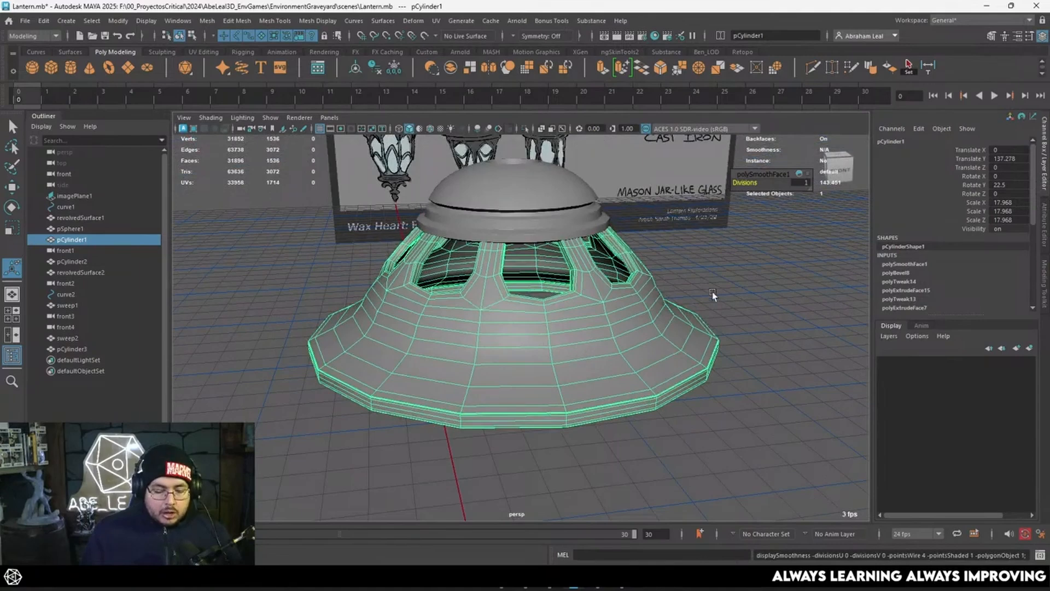
# - Try 2 smoothing divisions on the roof with the smooth preview on, and undo the change
pyautogui.moveTo(748, 182); pyautogui.dragTo(761, 183)
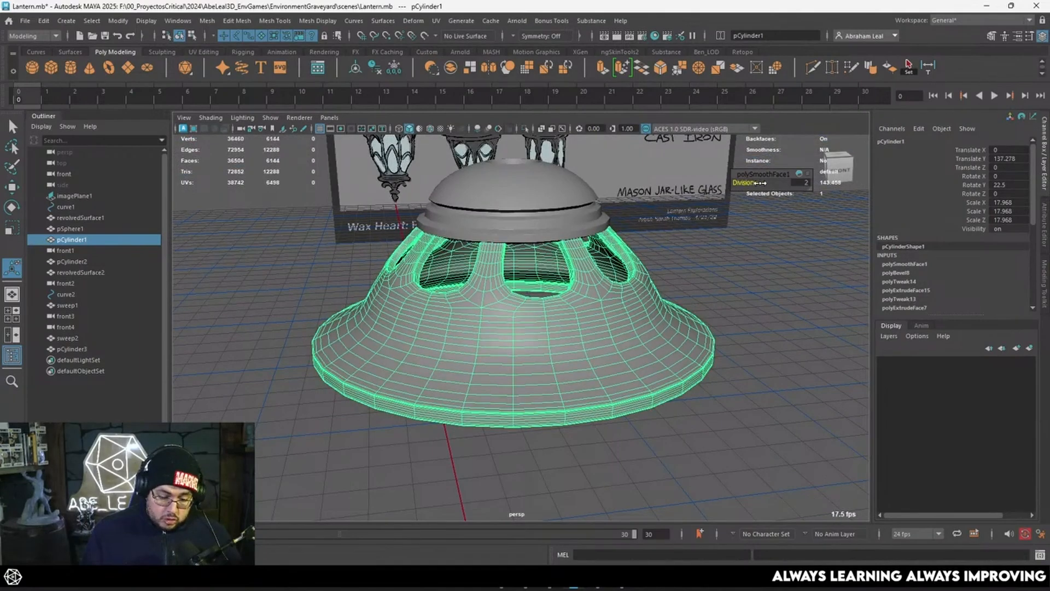
pyautogui.click(685, 306)
pyautogui.hotkey('ctrl', 'z')
pyautogui.press('3')
pyautogui.keyDown('alt'); pyautogui.moveTo(718, 305); pyautogui.dragTo(630, 336); pyautogui.keyUp('alt')
pyautogui.click(741, 337)
pyautogui.click(588, 321)
pyautogui.click(630, 335)
pyautogui.keyDown('alt'); pyautogui.moveTo(655, 371); pyautogui.dragTo(626, 341); pyautogui.keyUp('alt')
pyautogui.hotkey('ctrl', 'z')
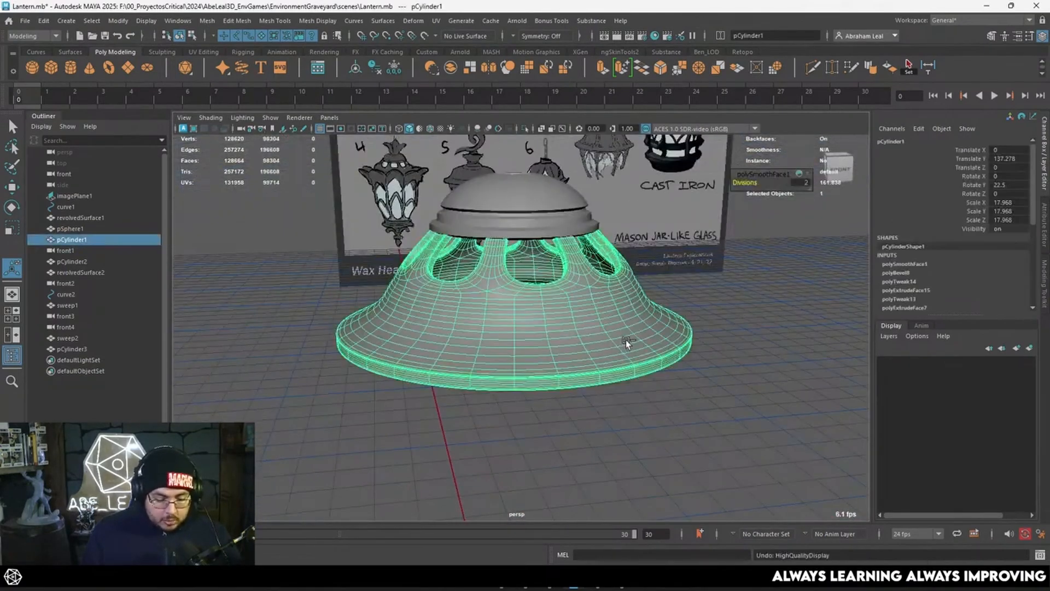
# - Compare the roof with and without smooth preview, and check its silhouette against the reference lanterns
pyautogui.press('1')
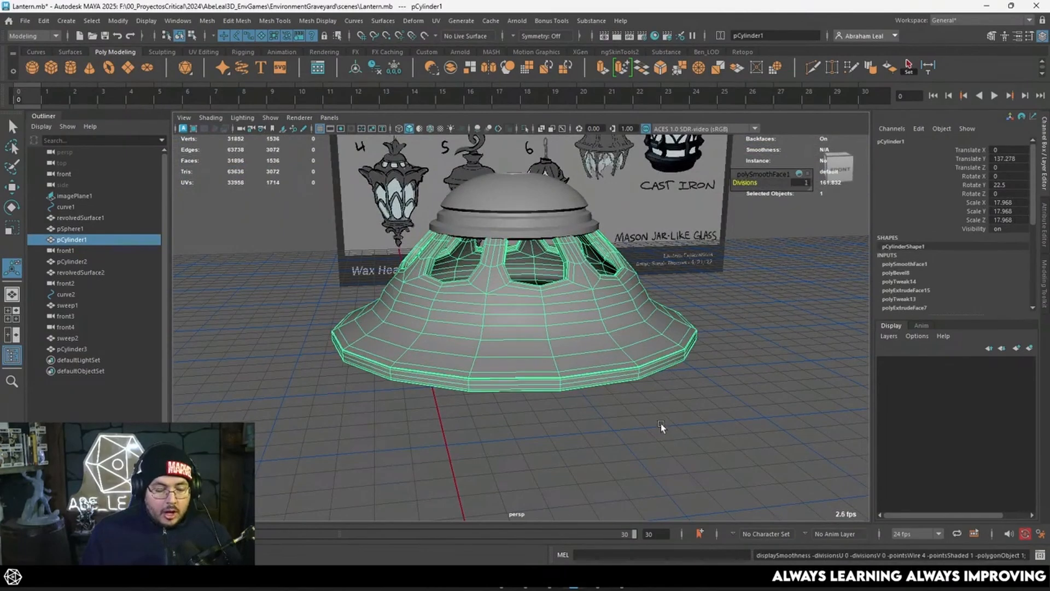
pyautogui.press('3')
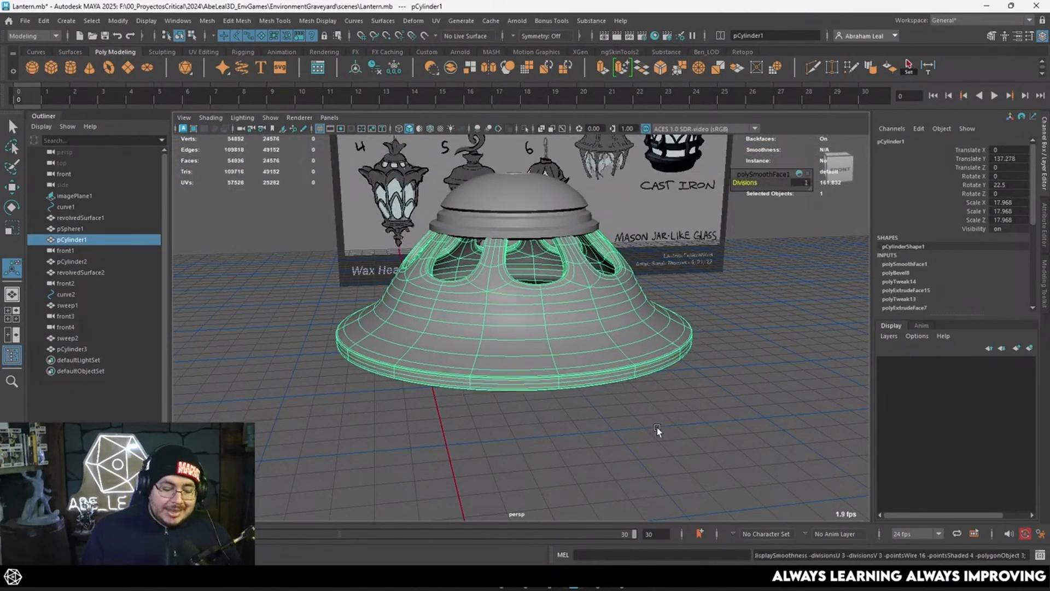
pyautogui.press('1')
pyautogui.keyDown('alt'); pyautogui.moveTo(655, 417); pyautogui.dragTo(682, 391, button='right'); pyautogui.keyUp('alt')
pyautogui.keyDown('alt'); pyautogui.moveTo(682, 392); pyautogui.dragTo(682, 386); pyautogui.keyUp('alt')
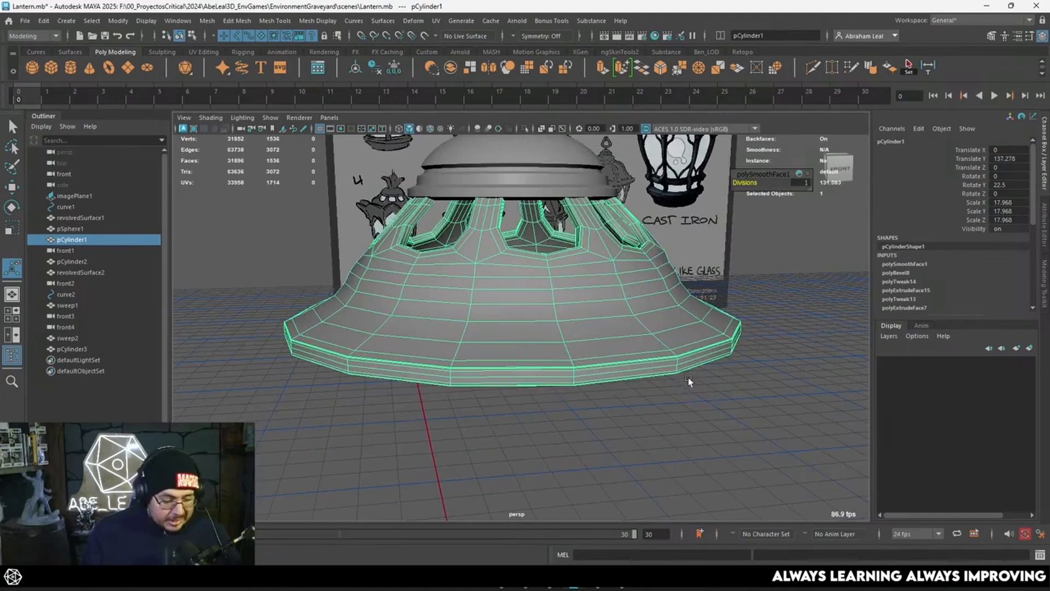
pyautogui.keyDown('alt'); pyautogui.moveTo(688, 378); pyautogui.dragTo(654, 322, button='right'); pyautogui.keyUp('alt')
pyautogui.keyDown('alt'); pyautogui.moveTo(653, 323); pyautogui.dragTo(633, 344); pyautogui.keyUp('alt')
pyautogui.keyDown('alt'); pyautogui.moveTo(632, 345); pyautogui.dragTo(577, 329, button='right'); pyautogui.keyUp('alt')
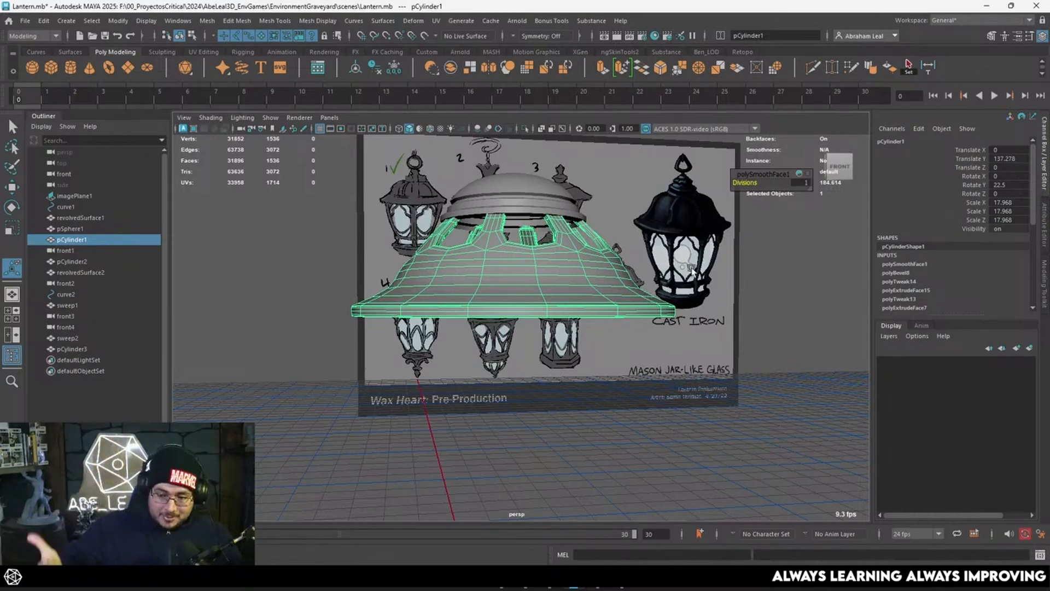
pyautogui.keyDown('alt'); pyautogui.moveTo(690, 269); pyautogui.dragTo(613, 301); pyautogui.keyUp('alt')
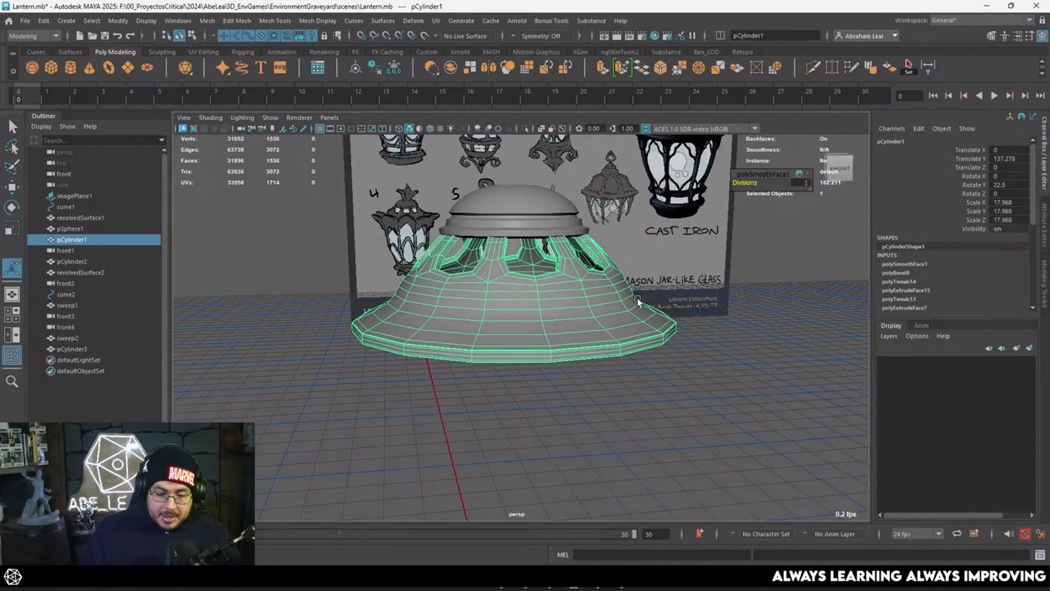
pyautogui.keyDown('alt'); pyautogui.moveTo(661, 296); pyautogui.dragTo(602, 350, button='right'); pyautogui.keyUp('alt')
pyautogui.keyDown('alt'); pyautogui.moveTo(602, 350); pyautogui.dragTo(617, 366); pyautogui.keyUp('alt')
pyautogui.keyDown('alt'); pyautogui.moveTo(617, 366); pyautogui.dragTo(553, 351, button='right'); pyautogui.keyUp('alt')
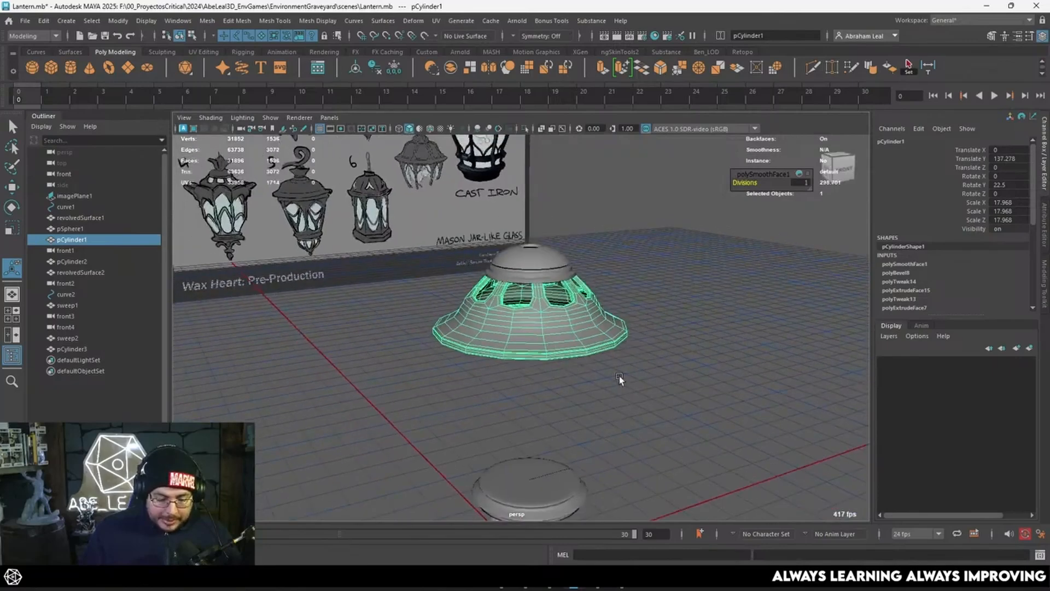
# - Switch to the front view in wireframe display, framed on the glass body of lantern sketch 4
pyautogui.click(671, 386)
pyautogui.keyDown('alt'); pyautogui.moveTo(674, 390); pyautogui.dragTo(667, 325, button='middle'); pyautogui.keyUp('alt')
pyautogui.press('space')
pyautogui.moveTo(663, 342); pyautogui.dragTo(665, 354)
pyautogui.keyDown('alt'); pyautogui.moveTo(664, 354); pyautogui.dragTo(566, 265, button='right'); pyautogui.keyUp('alt')
pyautogui.keyDown('alt'); pyautogui.moveTo(566, 266); pyautogui.dragTo(596, 367, button='middle'); pyautogui.keyUp('alt')
pyautogui.keyDown('alt'); pyautogui.moveTo(596, 368); pyautogui.dragTo(551, 315, button='right'); pyautogui.keyUp('alt')
pyautogui.keyDown('alt'); pyautogui.moveTo(551, 315); pyautogui.dragTo(560, 356, button='middle'); pyautogui.keyUp('alt')
pyautogui.keyDown('alt'); pyautogui.moveTo(560, 356); pyautogui.dragTo(568, 291, button='right'); pyautogui.keyUp('alt')
pyautogui.keyDown('alt'); pyautogui.moveTo(567, 291); pyautogui.dragTo(558, 335, button='middle'); pyautogui.keyUp('alt')
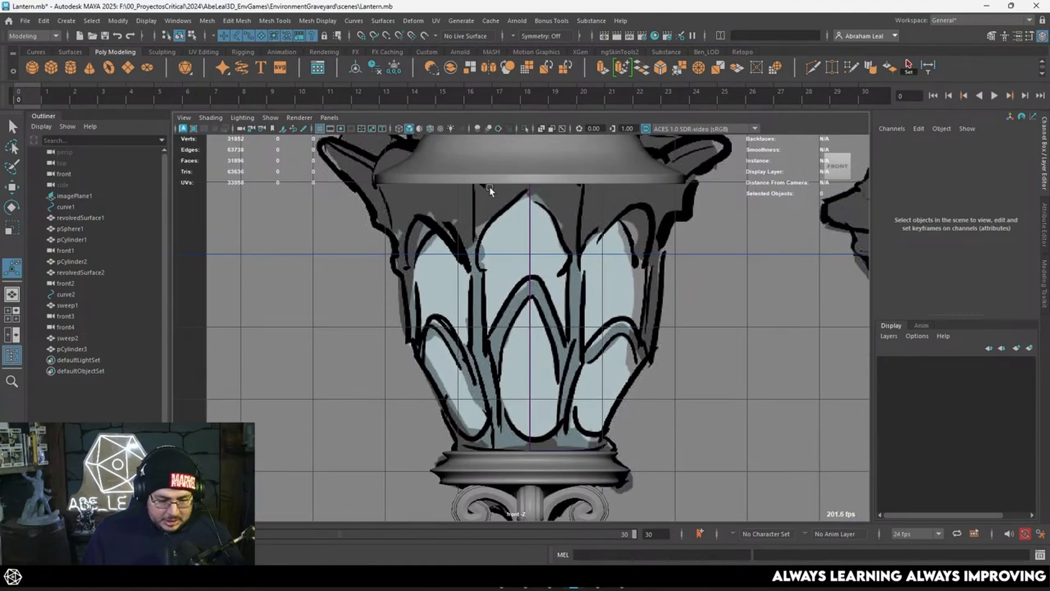
pyautogui.keyDown('alt'); pyautogui.moveTo(548, 268); pyautogui.dragTo(556, 325, button='middle'); pyautogui.keyUp('alt')
pyautogui.keyDown('alt'); pyautogui.moveTo(627, 342); pyautogui.dragTo(608, 329, button='right'); pyautogui.keyUp('alt')
pyautogui.press('4')
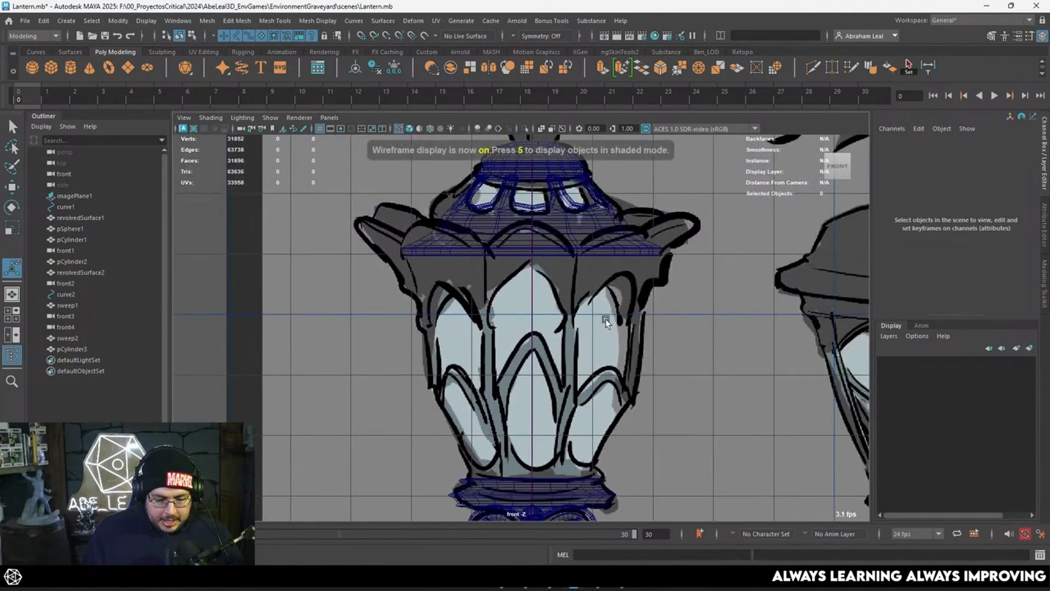
# - Examine the glass body sketch between the roof and the base ring, and select the roof mesh
pyautogui.scroll(3, 608, 317)
pyautogui.scroll(-3, 608, 317)
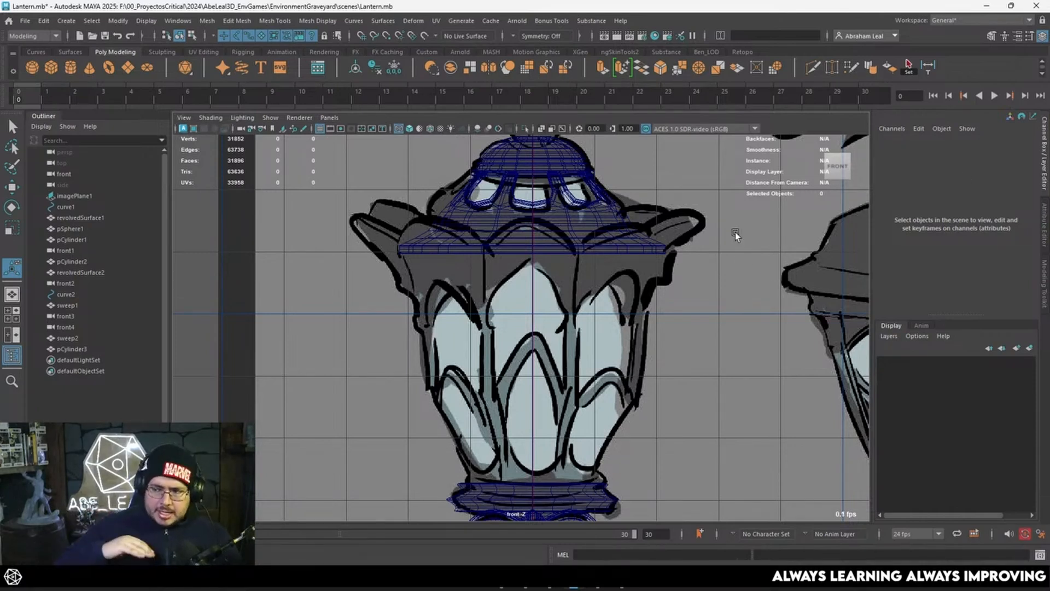
pyautogui.scroll(-2, 737, 253)
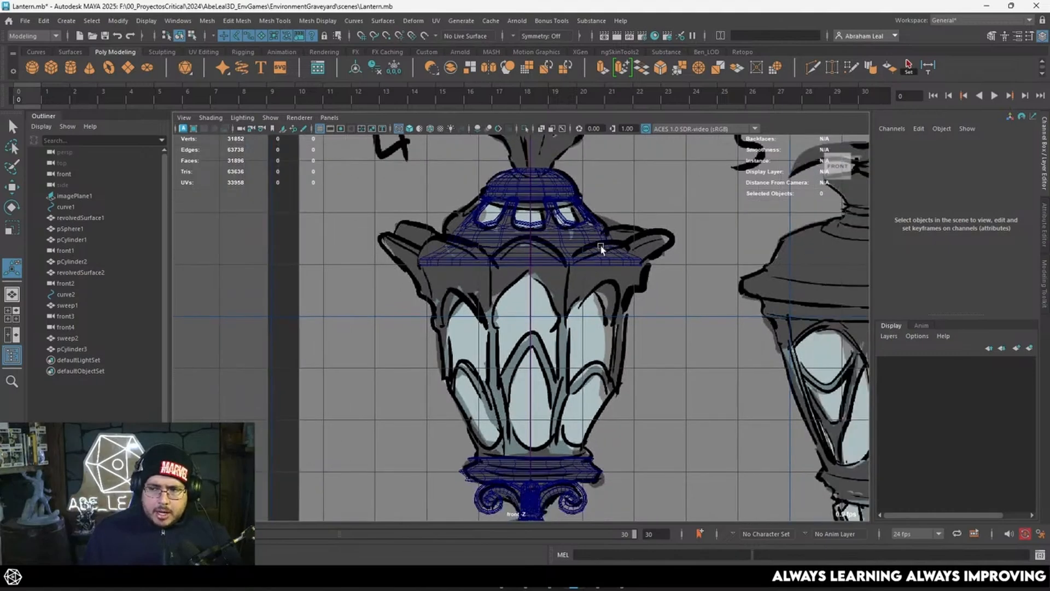
pyautogui.keyDown('alt'); pyautogui.moveTo(599, 280); pyautogui.dragTo(566, 253, button='middle'); pyautogui.keyUp('alt')
pyautogui.scroll(2, 567, 272)
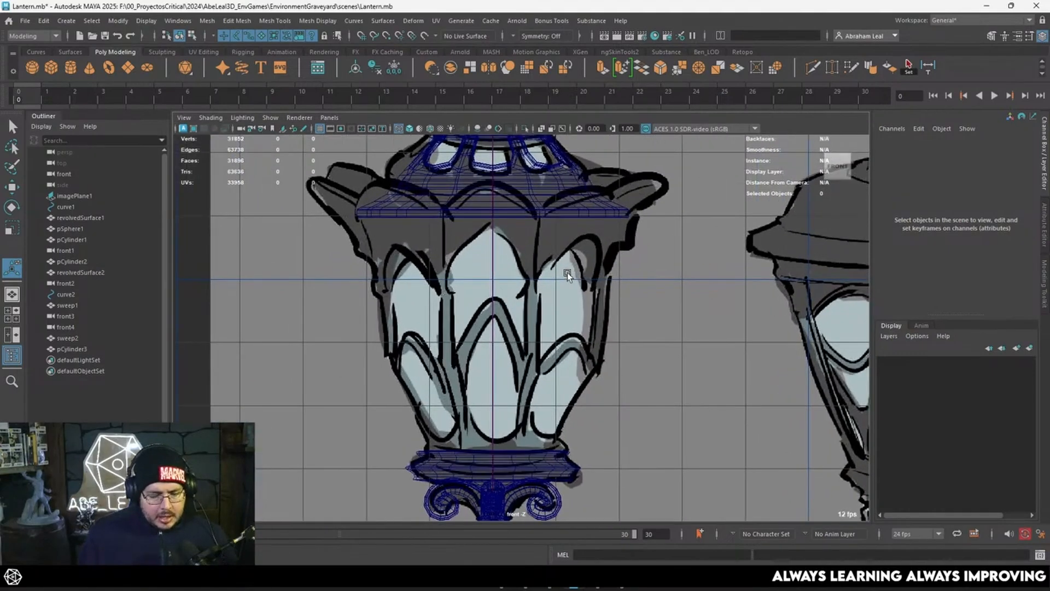
pyautogui.click(498, 208)
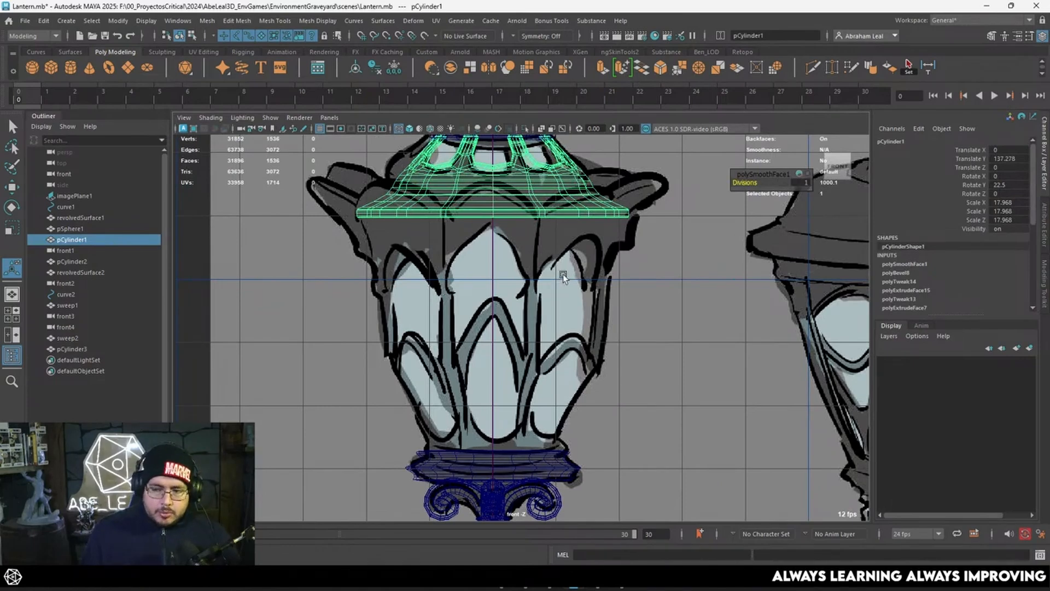
# - Study the arched windows and vertical ribs of lantern sketch 4's glass body below the roof rim
pyautogui.scroll(1, 514, 282)
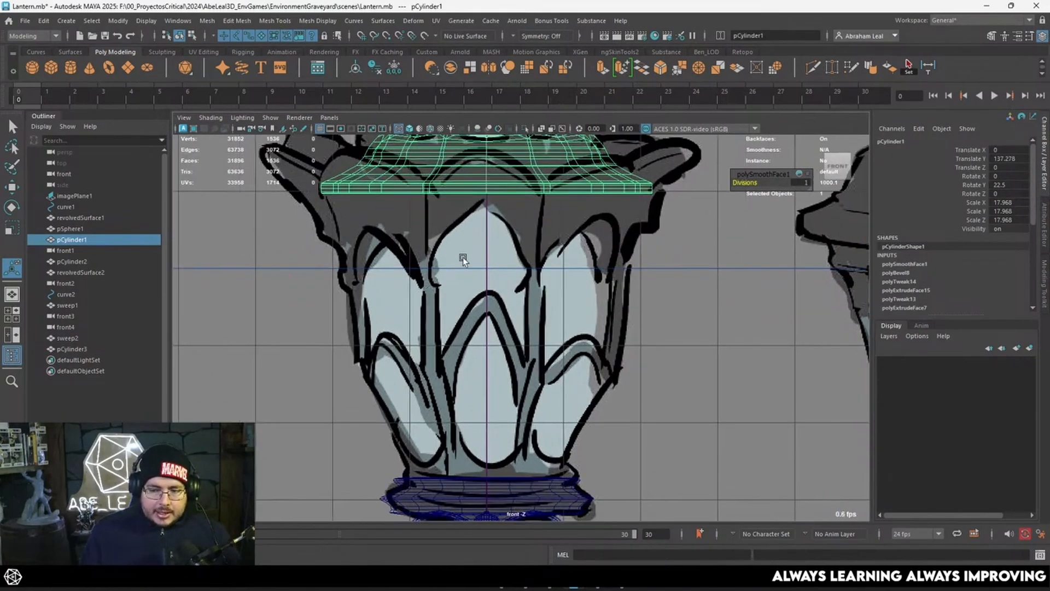
pyautogui.keyDown('alt'); pyautogui.moveTo(464, 259); pyautogui.dragTo(487, 224); pyautogui.keyUp('alt')
pyautogui.scroll(-1, 488, 225)
pyautogui.keyDown('alt'); pyautogui.moveTo(488, 225); pyautogui.dragTo(510, 276, button='middle'); pyautogui.keyUp('alt')
pyautogui.scroll(1, 511, 277)
pyautogui.scroll(-1, 514, 275)
pyautogui.scroll(1, 514, 275)
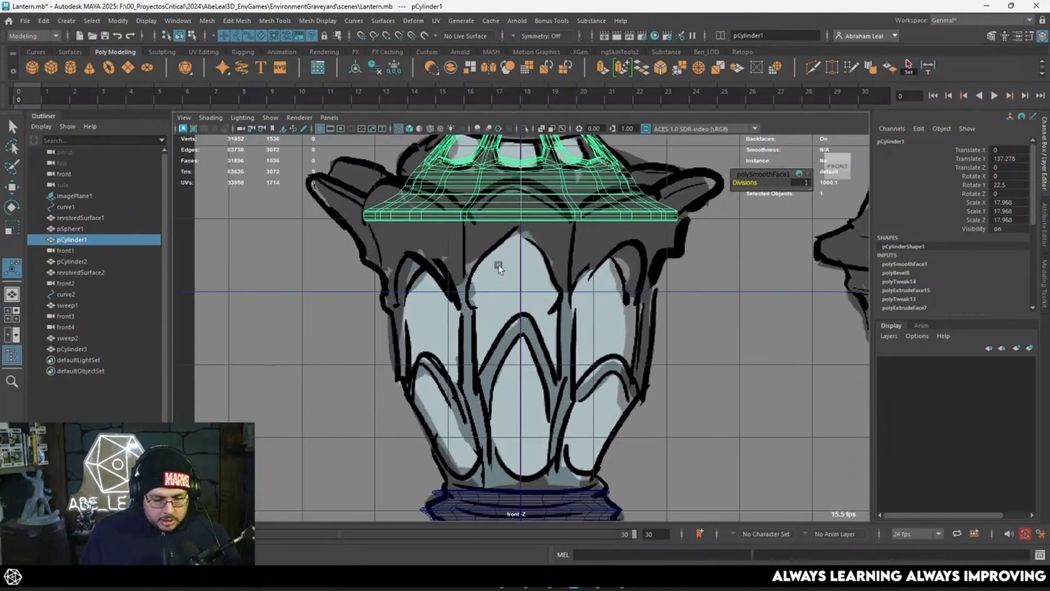
pyautogui.scroll(-3, 536, 252)
pyautogui.scroll(3, 387, 241)
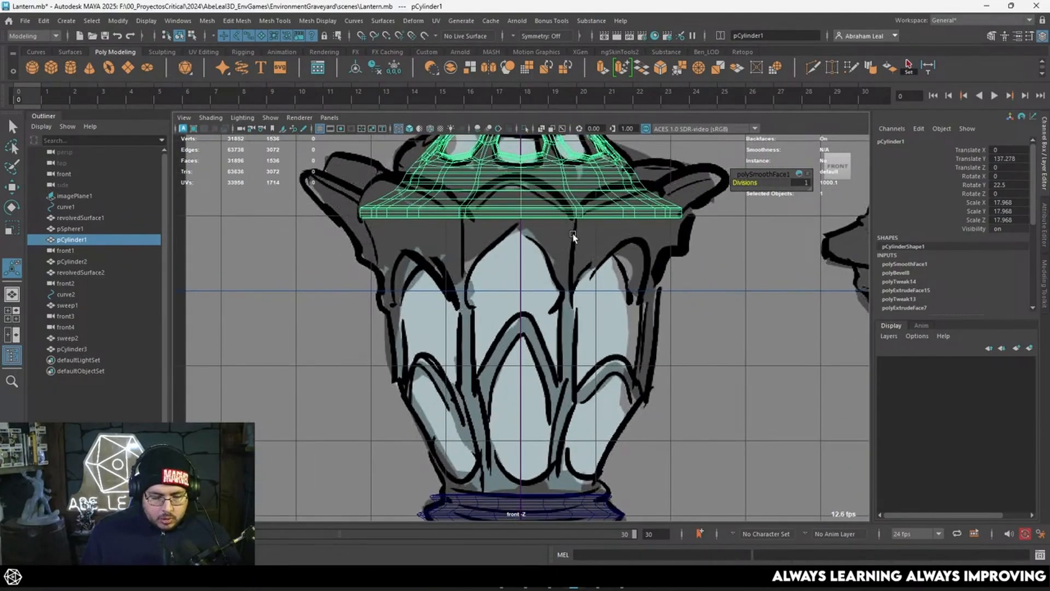
# - Create a polygon cylinder, raise it to about 81.8 in Y and scale it uniformly to about 35.9 over the sketched glass body
pyautogui.click(71, 67)
pyautogui.scroll(-3, 518, 457)
pyautogui.press('r')
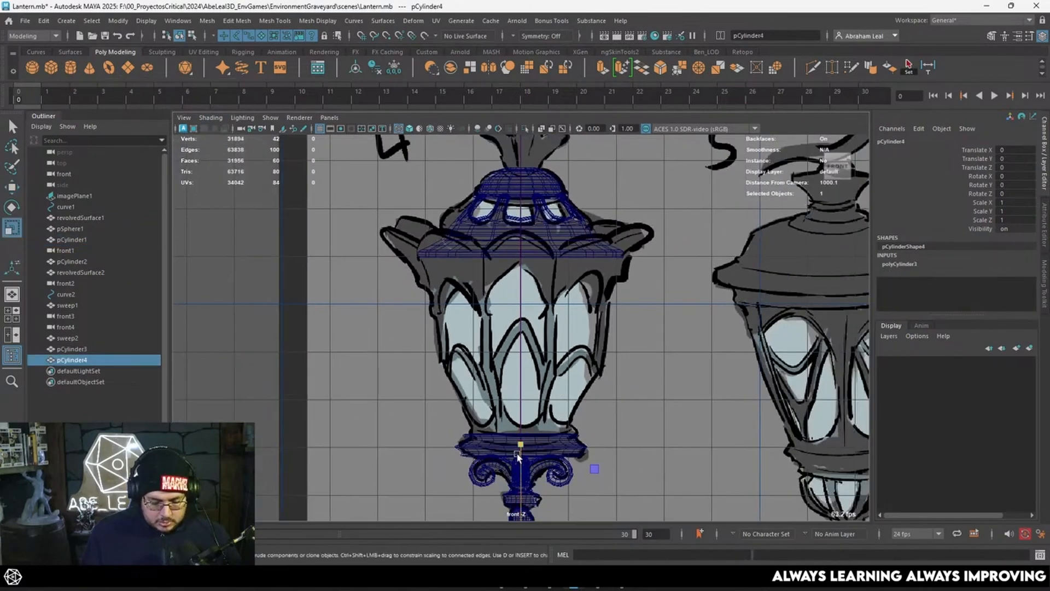
pyautogui.press('w')
pyautogui.moveTo(521, 444); pyautogui.dragTo(522, 246)
pyautogui.press('r')
pyautogui.moveTo(521, 349); pyautogui.dragTo(670, 343)
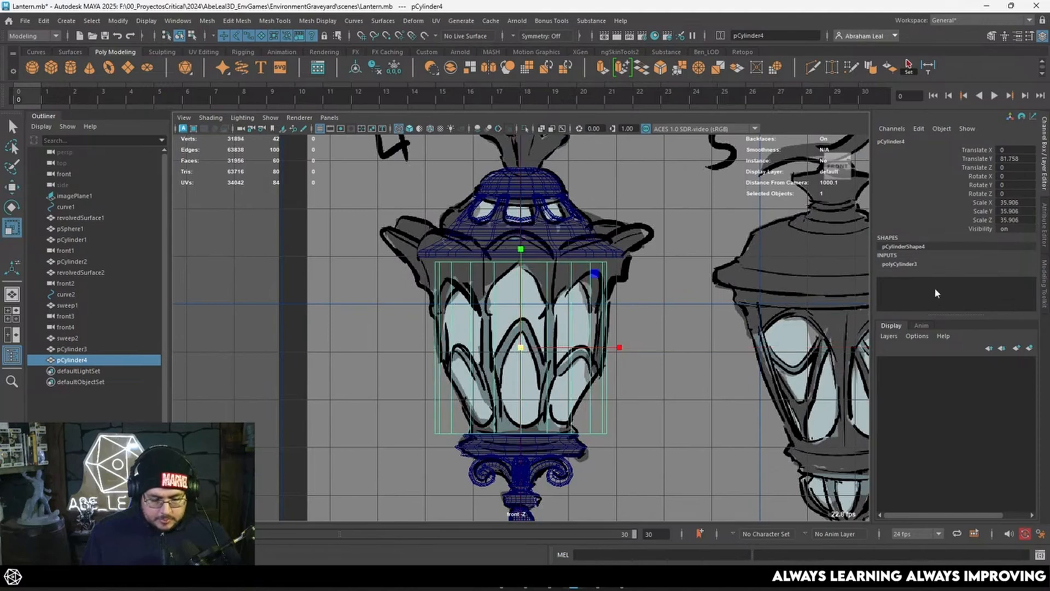
# - Give the glass body cylinder 8 axis subdivisions and set its Y rotation to 22.5
pyautogui.click(910, 264)
pyautogui.click(1025, 297)
pyautogui.write('8')
pyautogui.press('Return')
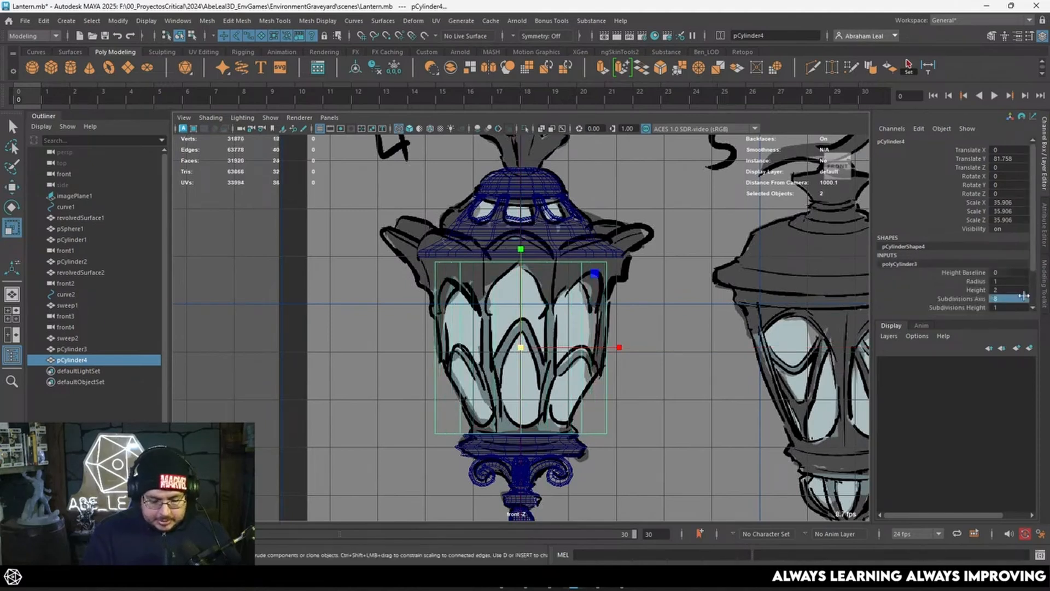
pyautogui.click(563, 295)
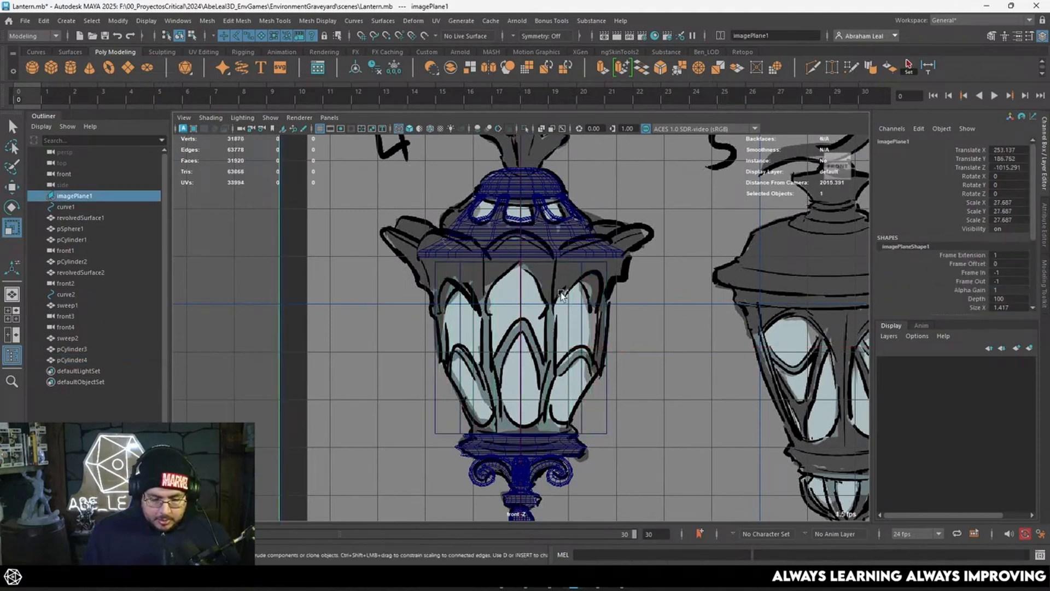
pyautogui.click(521, 277)
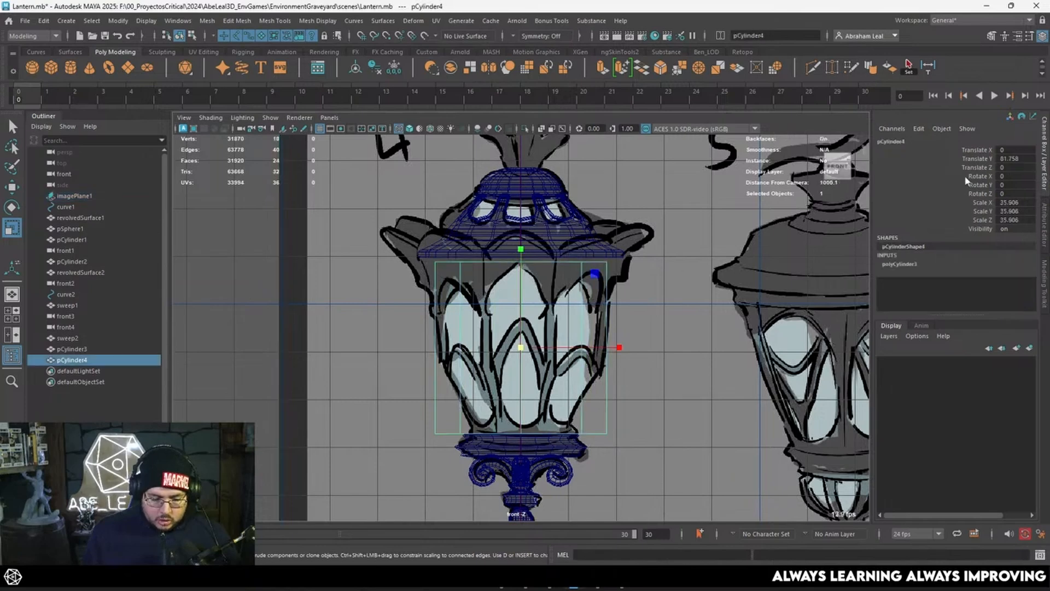
pyautogui.click(1015, 184)
pyautogui.click(1016, 184)
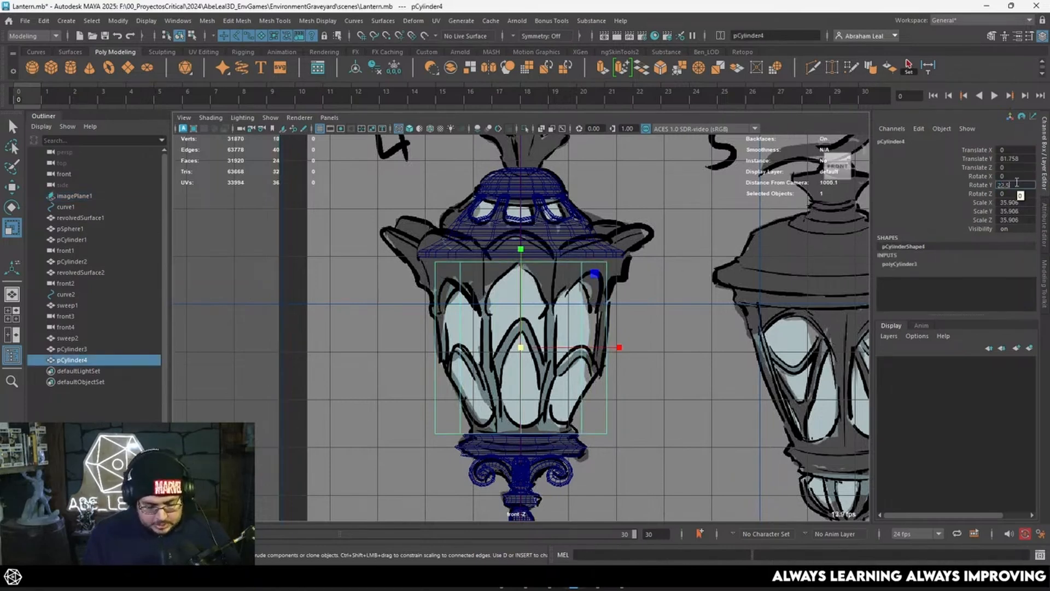
pyautogui.press('Return')
# - Delete every face of the glass body cylinder except the single front panel, working in the perspective view
pyautogui.click(602, 289)
pyautogui.press('space')
pyautogui.moveTo(596, 293); pyautogui.dragTo(601, 271)
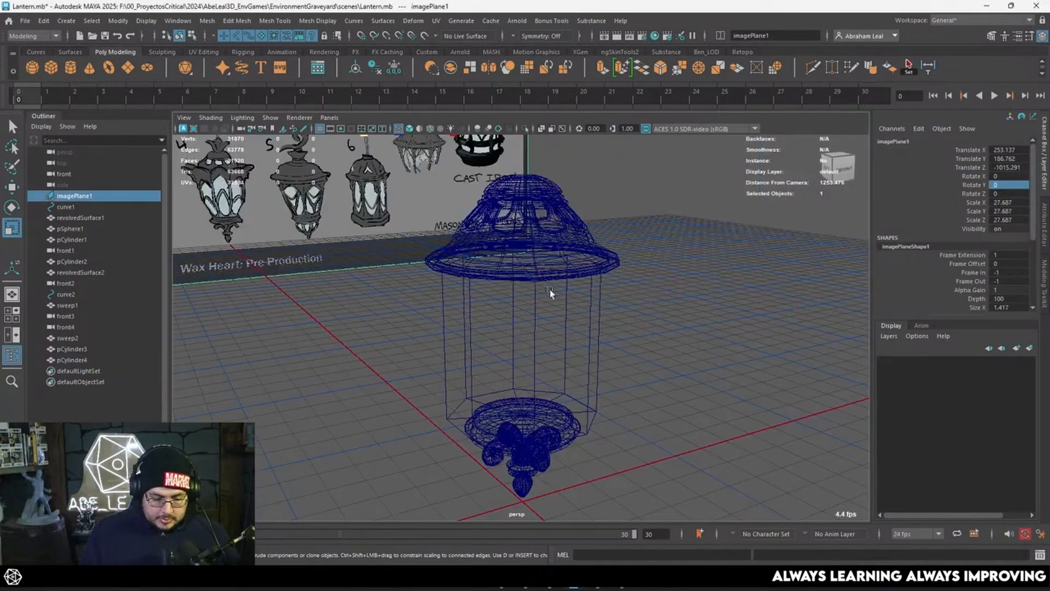
pyautogui.keyDown('alt'); pyautogui.moveTo(549, 289); pyautogui.dragTo(576, 313, button='right'); pyautogui.keyUp('alt')
pyautogui.click(576, 312)
pyautogui.click(542, 312)
pyautogui.moveTo(541, 265); pyautogui.dragTo(544, 320, button='right')
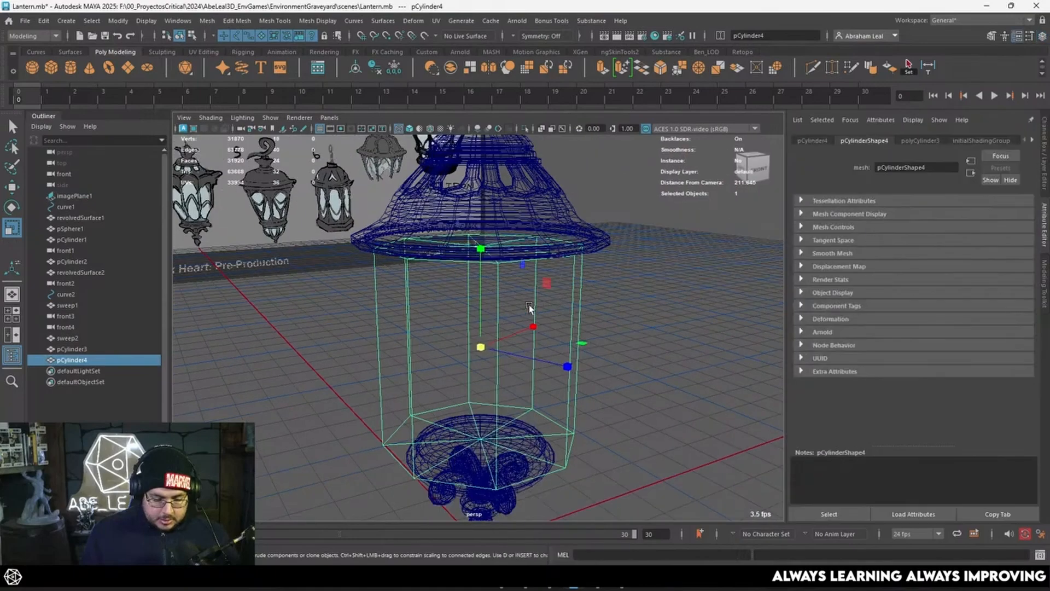
pyautogui.moveTo(500, 264); pyautogui.dragTo(507, 287, button='right')
pyautogui.click(507, 287)
pyautogui.scroll(-5, 509, 285)
pyautogui.keyDown('shift'); pyautogui.moveTo(628, 220); pyautogui.dragTo(344, 492); pyautogui.keyUp('shift')
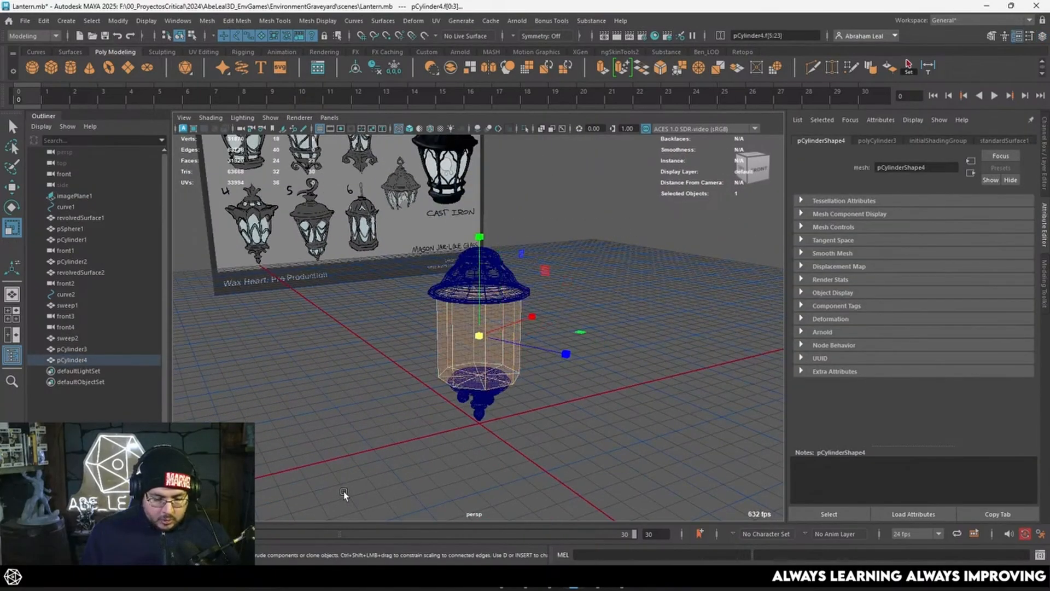
pyautogui.press('Delete')
# - Cut a horizontal edge across the front panel at the bend of the sketched glass body, using the front wireframe view
pyautogui.keyDown('alt'); pyautogui.moveTo(350, 491); pyautogui.dragTo(489, 405, button='right'); pyautogui.keyUp('alt')
pyautogui.press('5')
pyautogui.press('space')
pyautogui.moveTo(581, 382)
pyautogui.mouseDown()
pyautogui.moveTo(540, 343)
pyautogui.moveTo(632, 330)
pyautogui.moveTo(528, 328)
pyautogui.moveTo(574, 315)
pyautogui.moveTo(565, 355)
pyautogui.mouseUp()
pyautogui.press('space')
pyautogui.press('space')
pyautogui.press('4')
pyautogui.keyDown('alt'); pyautogui.moveTo(498, 350); pyautogui.dragTo(526, 358, button='right'); pyautogui.keyUp('alt')
pyautogui.keyDown('alt'); pyautogui.moveTo(526, 358); pyautogui.dragTo(527, 294, button='middle'); pyautogui.keyUp('alt')
pyautogui.keyDown('alt'); pyautogui.moveTo(526, 294); pyautogui.dragTo(550, 319, button='right'); pyautogui.keyUp('alt')
pyautogui.keyDown('alt'); pyautogui.moveTo(551, 319); pyautogui.dragTo(518, 331, button='middle'); pyautogui.keyUp('alt')
pyautogui.click(813, 68)
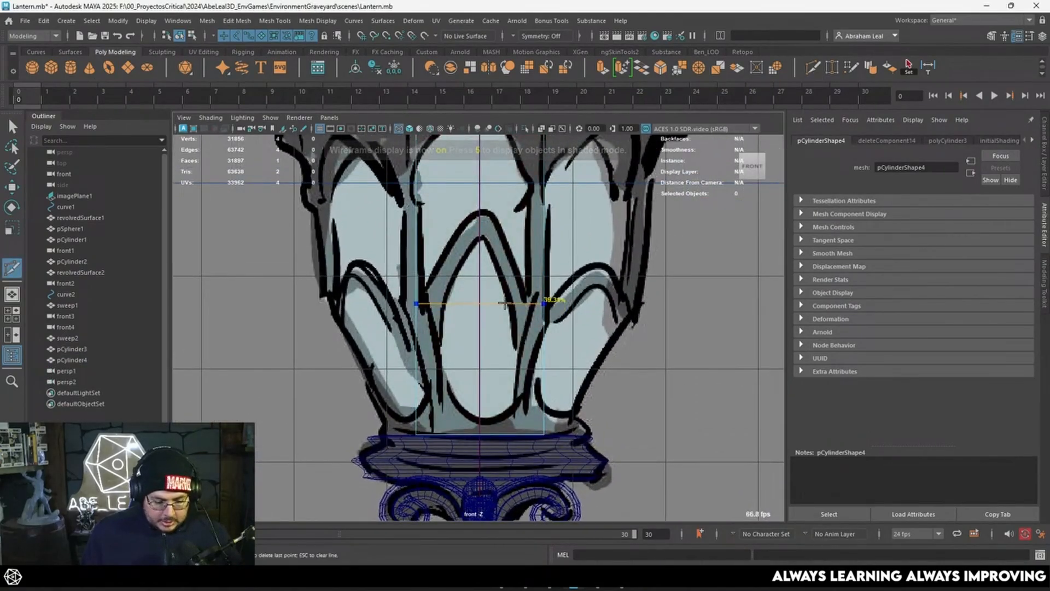
pyautogui.keyDown('alt'); pyautogui.moveTo(475, 152); pyautogui.dragTo(473, 281, button='middle'); pyautogui.keyUp('alt')
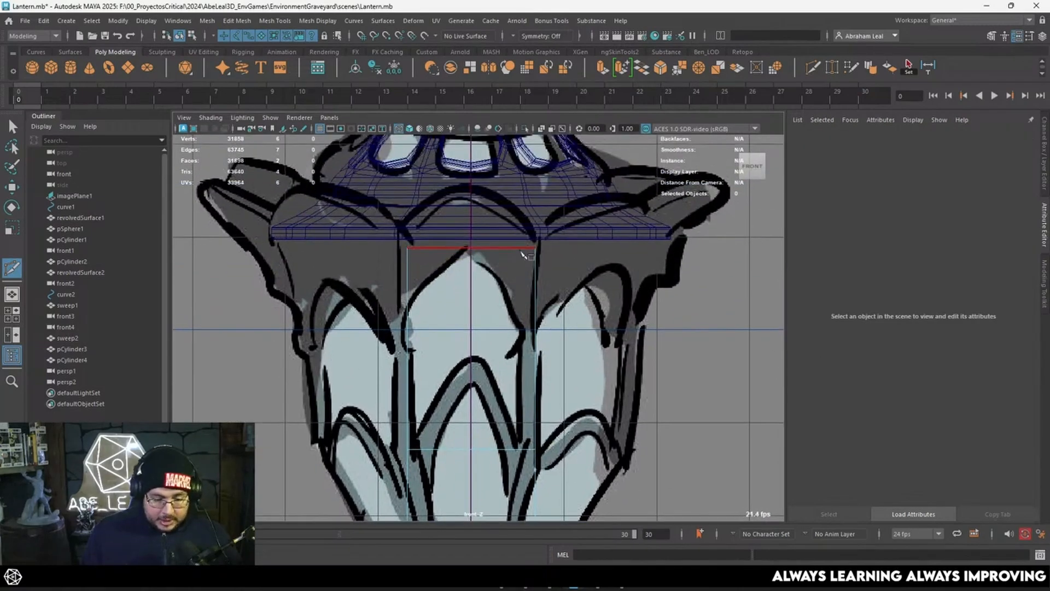
# - Raise the panel's two top vertices to the height of the roof rim
pyautogui.press('q')
pyautogui.moveTo(520, 249); pyautogui.dragTo(429, 241, button='right')
pyautogui.moveTo(584, 225); pyautogui.dragTo(333, 279)
pyautogui.press('w')
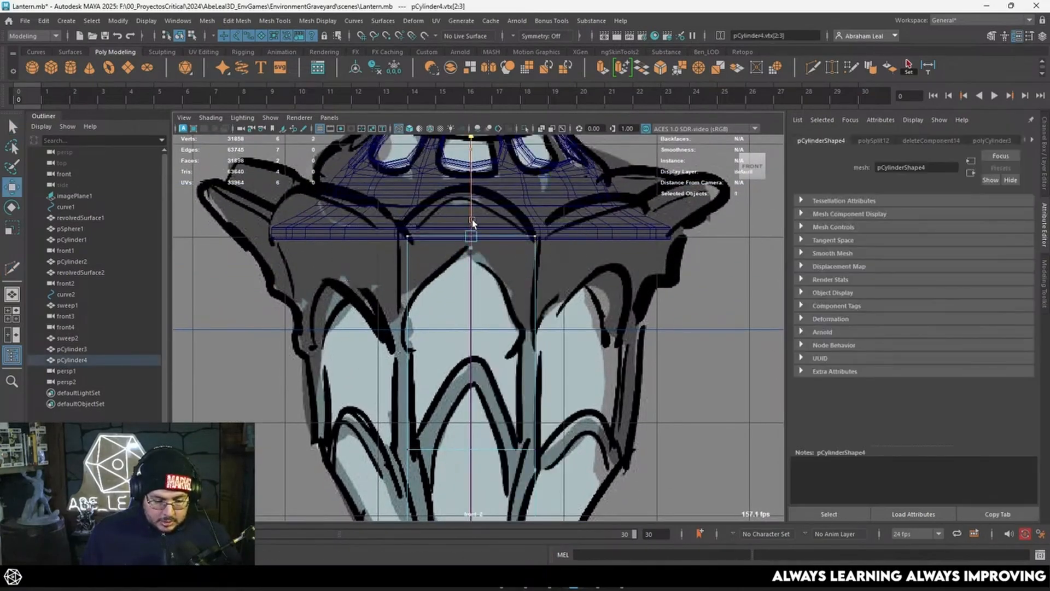
pyautogui.scroll(2, 504, 231)
pyautogui.keyDown('alt'); pyautogui.moveTo(503, 231); pyautogui.dragTo(525, 286, button='middle'); pyautogui.keyUp('alt')
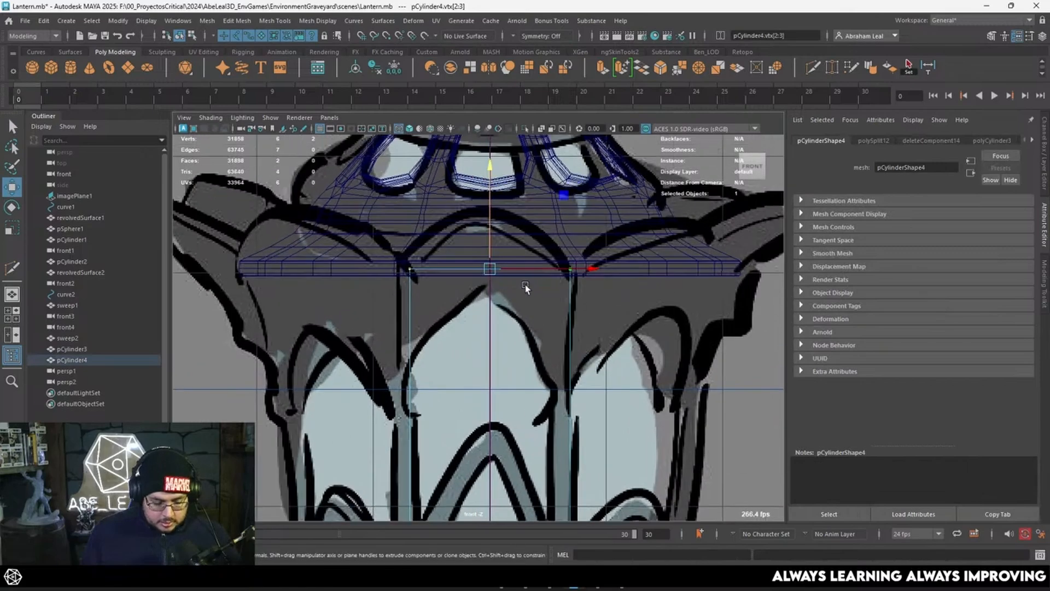
pyautogui.moveTo(453, 272); pyautogui.dragTo(455, 236, button='right')
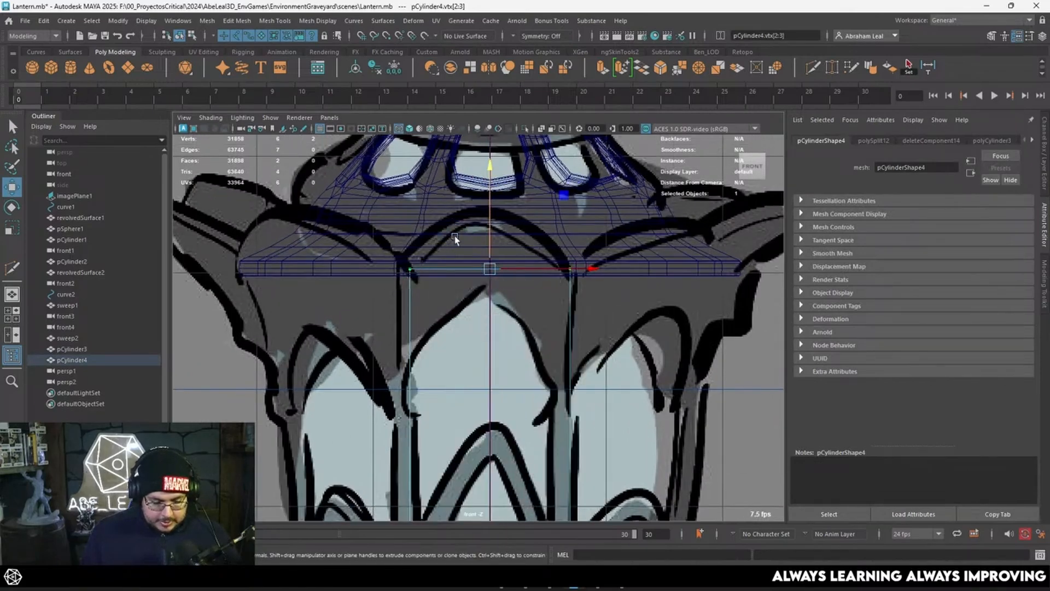
pyautogui.click(430, 292)
pyautogui.click(432, 274)
pyautogui.click(423, 307)
pyautogui.rightClick(595, 320)
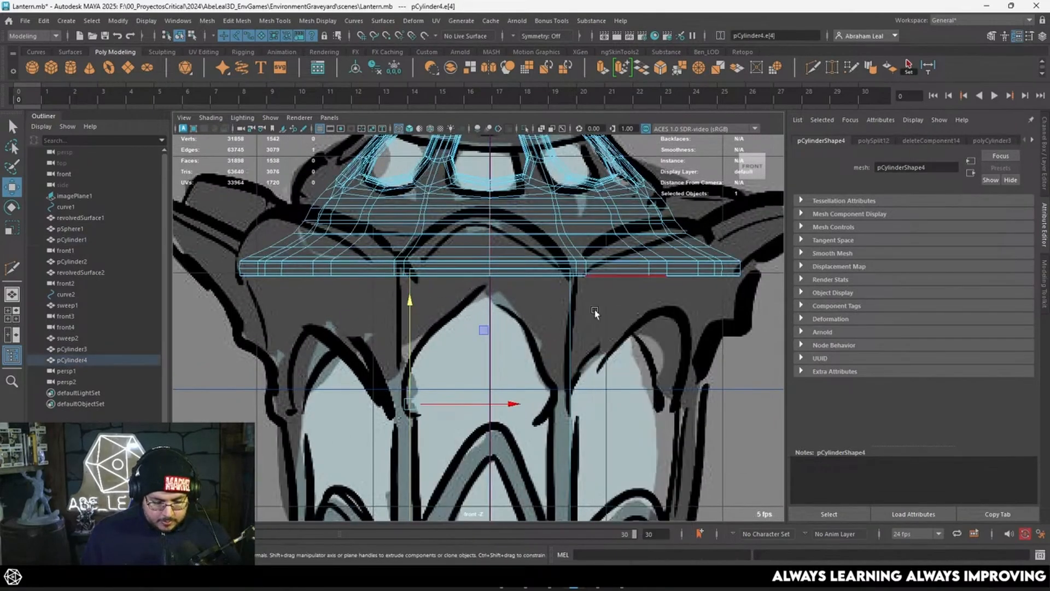
# - Extrude the panel's top edge upward and narrow it to follow the curved crest sketched over the roof rim
pyautogui.moveTo(568, 265); pyautogui.dragTo(569, 219, button='right')
pyautogui.click(544, 335)
pyautogui.click(570, 311)
pyautogui.click(523, 276)
pyautogui.click(571, 338)
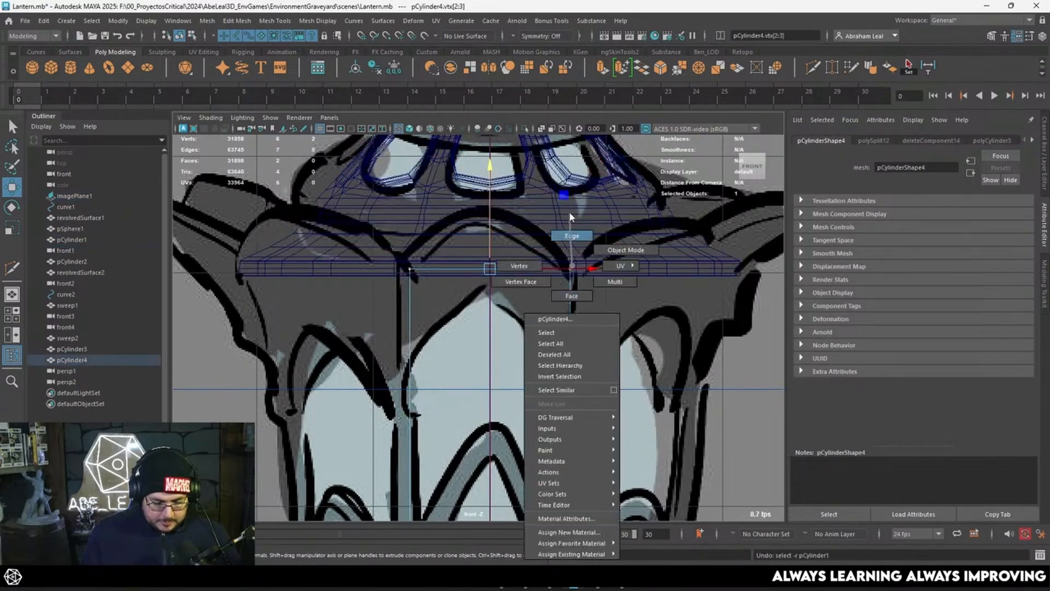
pyautogui.click(499, 271)
pyautogui.hotkey('ctrl', 'e')
pyautogui.press('w')
pyautogui.moveTo(489, 222); pyautogui.dragTo(491, 160)
pyautogui.press('r')
pyautogui.moveTo(578, 207); pyautogui.dragTo(522, 207)
pyautogui.press('w')
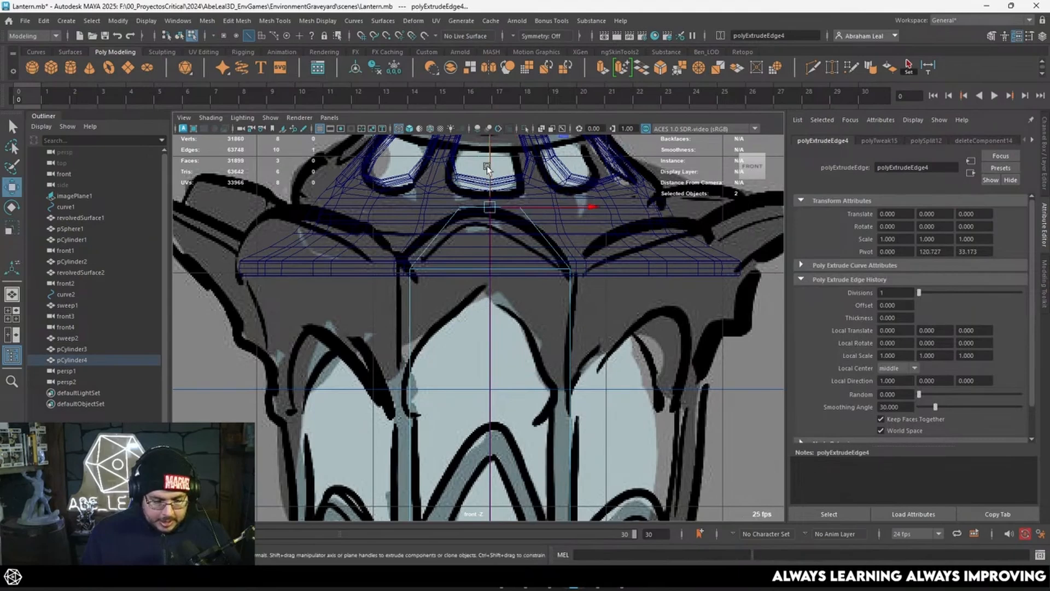
pyautogui.moveTo(491, 169); pyautogui.dragTo(492, 187)
# - Try to taper the panel by narrowing its bottom edge and adjusting the width of its middle edge to the sketch
pyautogui.keyDown('alt'); pyautogui.moveTo(537, 300); pyautogui.dragTo(525, 148, button='middle'); pyautogui.keyUp('alt')
pyautogui.scroll(-2, 514, 206)
pyautogui.keyDown('alt'); pyautogui.moveTo(513, 206); pyautogui.dragTo(514, 134, button='middle'); pyautogui.keyUp('alt')
pyautogui.click(499, 419)
pyautogui.press('r')
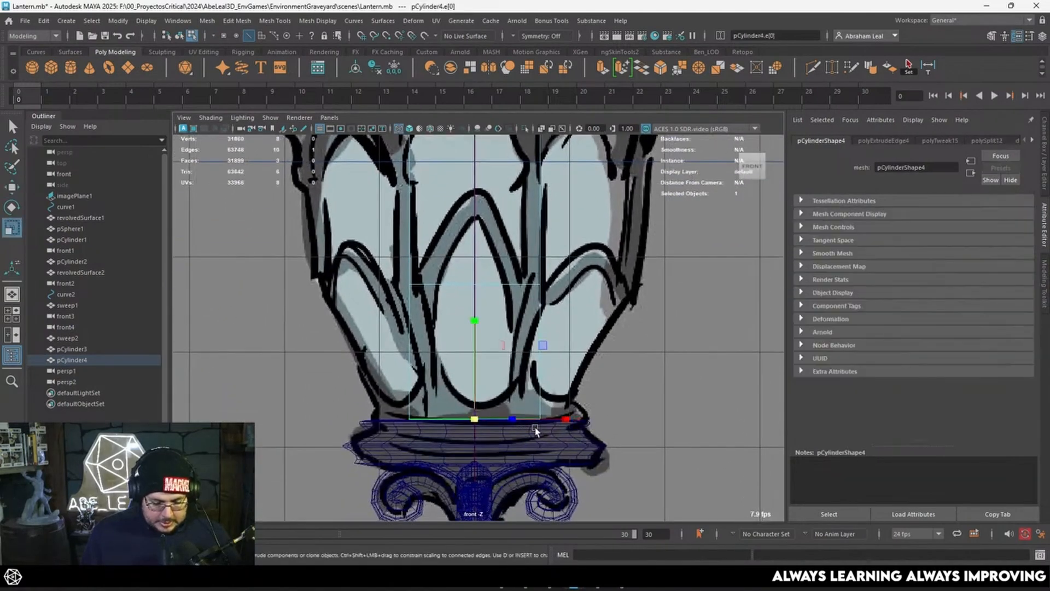
pyautogui.moveTo(566, 419); pyautogui.dragTo(526, 419)
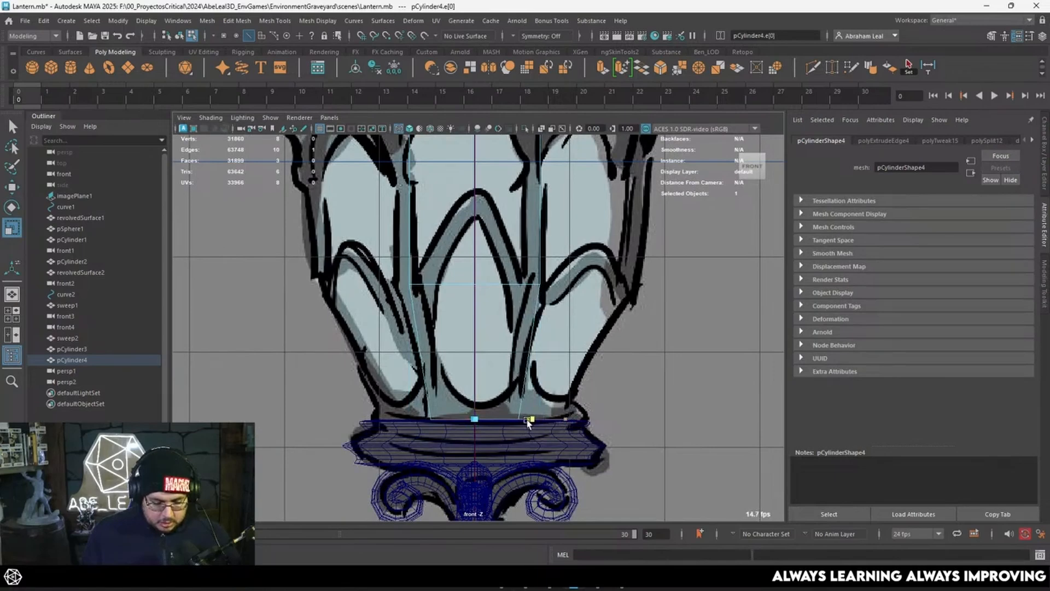
pyautogui.click(486, 284)
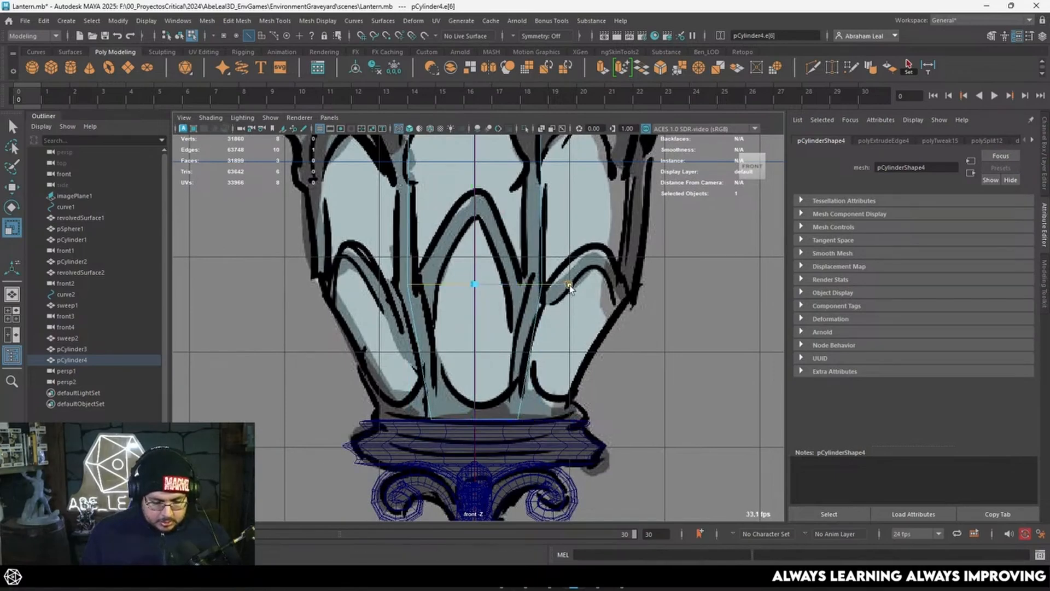
# - Select the whole front panel in the shaded perspective view and freeze its transformations
pyautogui.keyDown('alt'); pyautogui.moveTo(543, 267); pyautogui.dragTo(543, 405, button='middle'); pyautogui.keyUp('alt')
pyautogui.press('5')
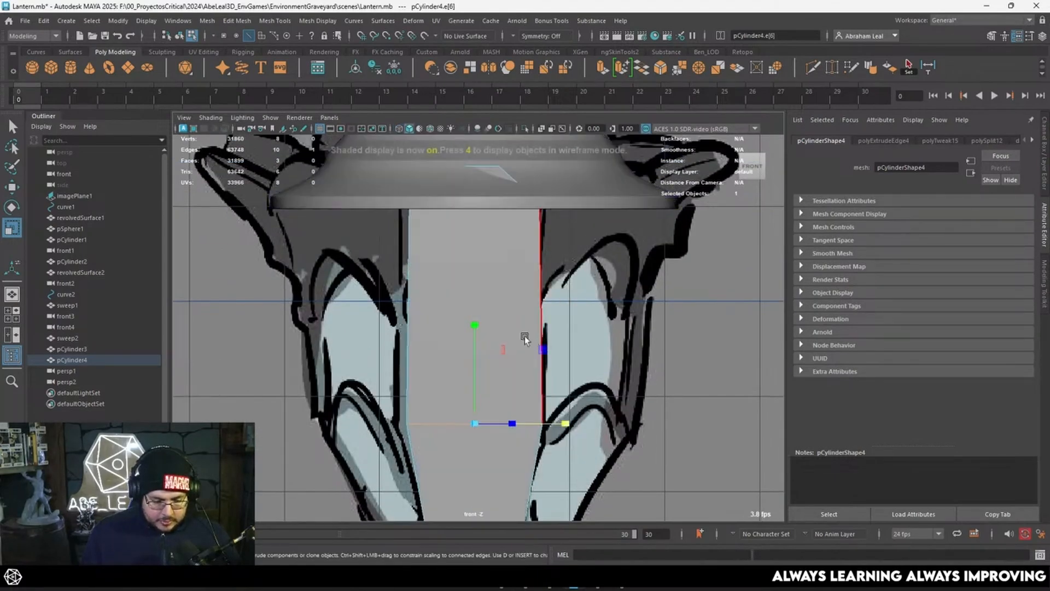
pyautogui.press('space')
pyautogui.moveTo(520, 366)
pyautogui.mouseDown()
pyautogui.moveTo(524, 320)
pyautogui.moveTo(448, 291)
pyautogui.moveTo(393, 327)
pyautogui.mouseUp()
pyautogui.click(369, 400)
pyautogui.moveTo(372, 402)
pyautogui.keyDown('alt'); pyautogui.mouseDown()
pyautogui.moveTo(430, 424)
pyautogui.moveTo(375, 435)
pyautogui.moveTo(372, 403)
pyautogui.mouseUp(); pyautogui.keyUp('alt')
pyautogui.moveTo(375, 362)
pyautogui.mouseDown(button='right')
pyautogui.moveTo(364, 352)
pyautogui.moveTo(374, 366)
pyautogui.mouseUp(button='right')
pyautogui.moveTo(354, 242); pyautogui.dragTo(362, 232, button='right')
pyautogui.click(362, 199)
pyautogui.click(359, 199)
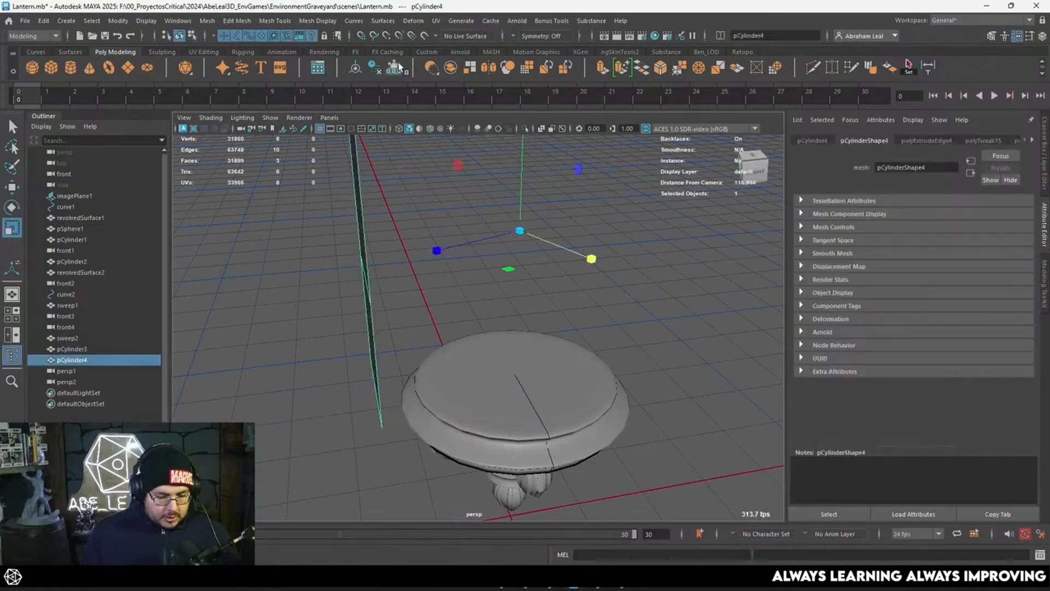
# - Narrow the panel's bottom edge along X so the lower section tapers toward the base ring
pyautogui.keyDown('alt'); pyautogui.moveTo(324, 440); pyautogui.dragTo(366, 420); pyautogui.keyUp('alt')
pyautogui.moveTo(365, 372); pyautogui.dragTo(365, 322, button='right')
pyautogui.click(375, 413)
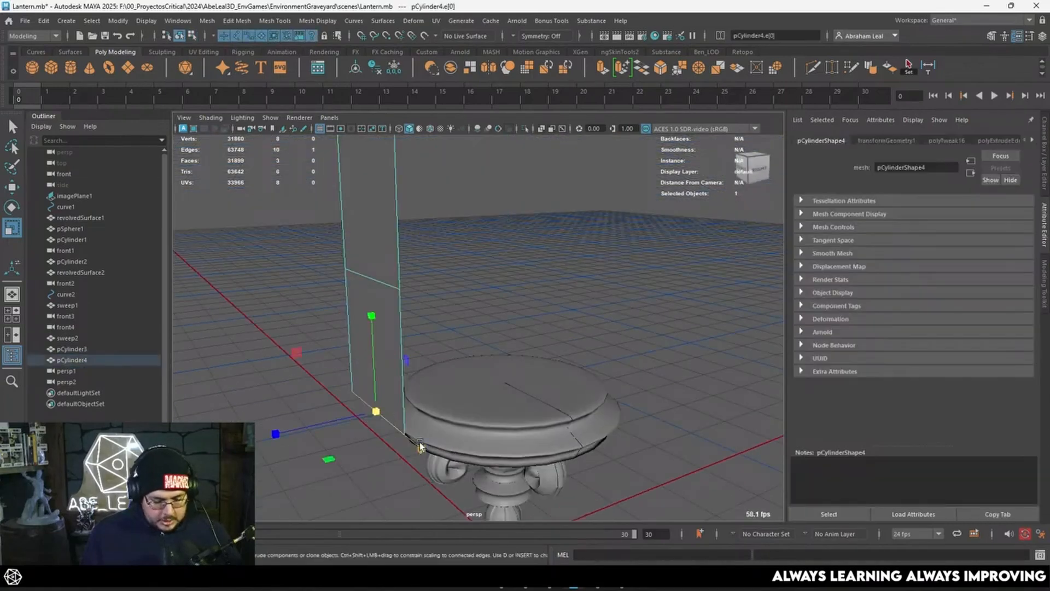
pyautogui.moveTo(420, 445); pyautogui.dragTo(385, 431)
pyautogui.keyDown('alt'); pyautogui.moveTo(445, 386); pyautogui.dragTo(461, 533, button='middle'); pyautogui.keyUp('alt')
pyautogui.keyDown('alt'); pyautogui.moveTo(471, 383); pyautogui.dragTo(553, 350); pyautogui.keyUp('alt')
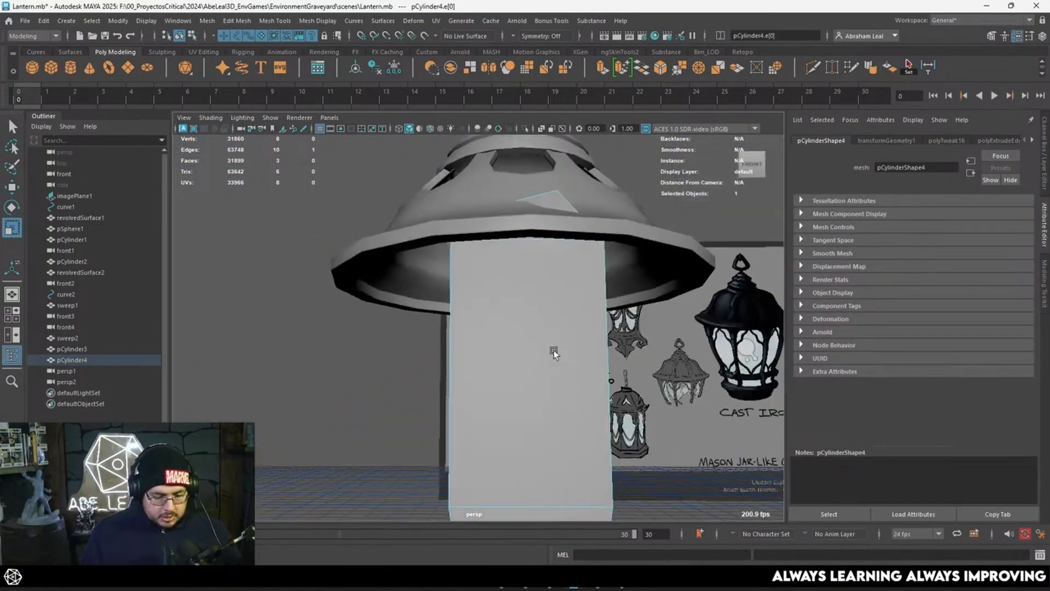
pyautogui.press('4')
pyautogui.moveTo(552, 196); pyautogui.dragTo(553, 228, button='right')
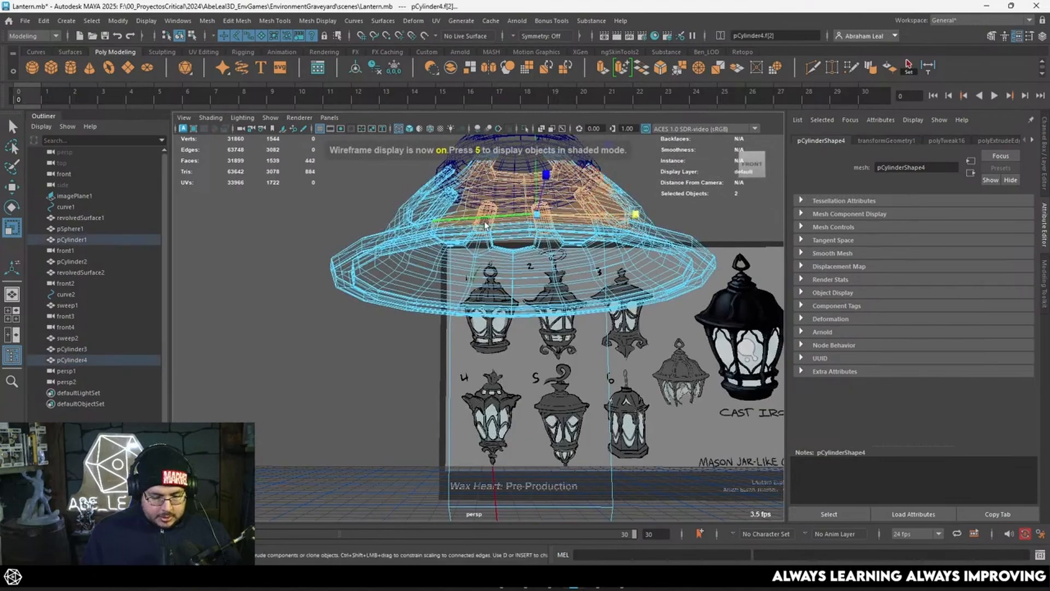
pyautogui.hotkey('ctrl', 'z')
pyautogui.hotkey('ctrl', 'z')
pyautogui.hotkey('ctrl', 'z')
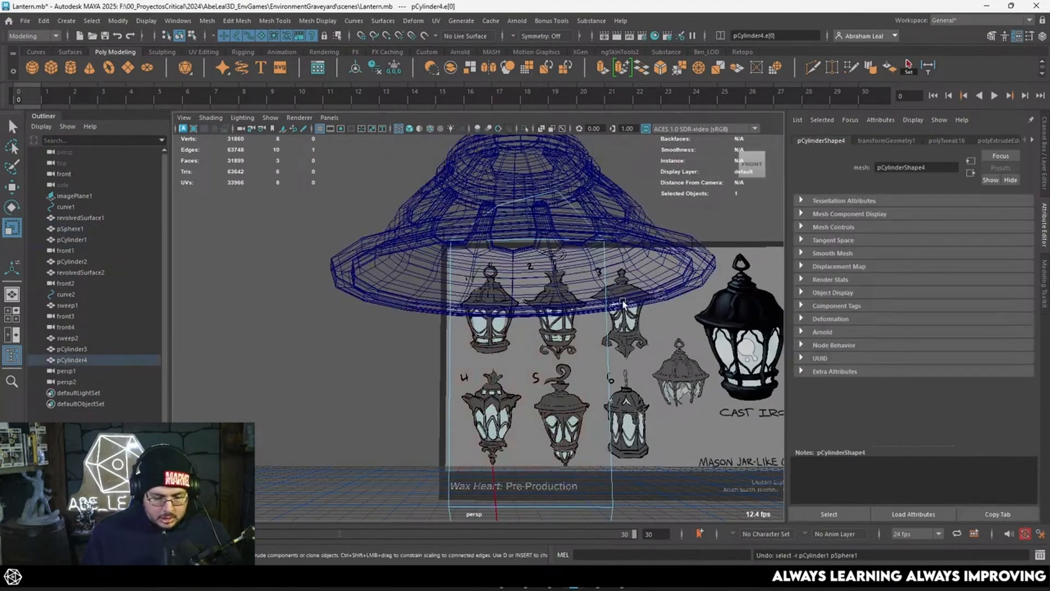
pyautogui.hotkey('ctrl', 'z')
pyautogui.hotkey('ctrl', 'z')
pyautogui.hotkey('ctrl', 'z')
pyautogui.hotkey('ctrl', 'z')
pyautogui.hotkey('ctrl', 'z')
pyautogui.hotkey('ctrl', 'z')
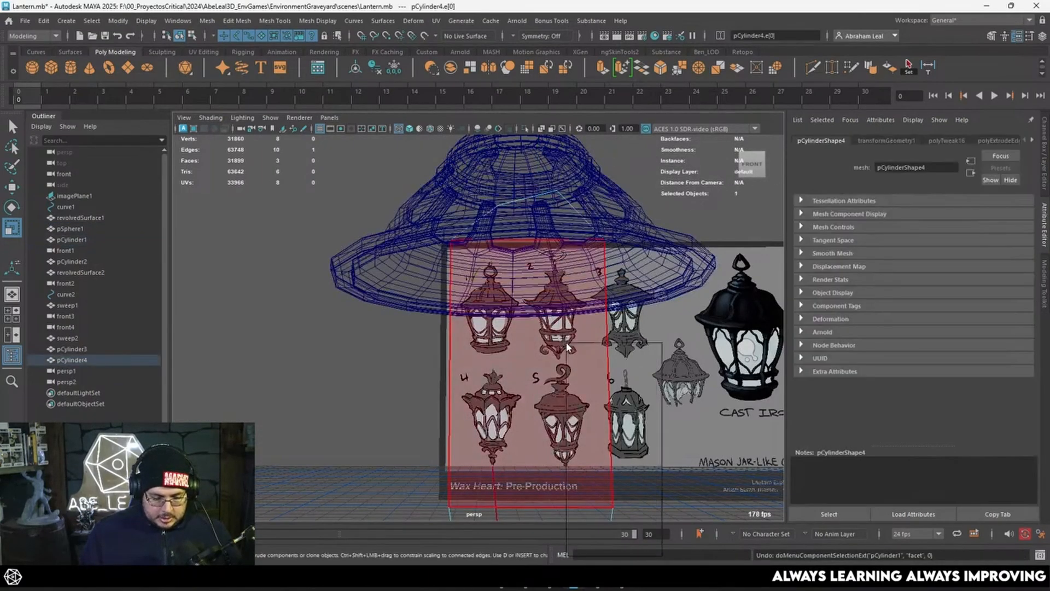
# - Select all the lantern's roof and base parts in the shaded perspective view, leaving out the glass panel
pyautogui.press('5')
pyautogui.scroll(-5, 587, 287)
pyautogui.moveTo(591, 229); pyautogui.dragTo(619, 208, button='right')
pyautogui.keyDown('alt'); pyautogui.moveTo(547, 262); pyautogui.dragTo(493, 317); pyautogui.keyUp('alt')
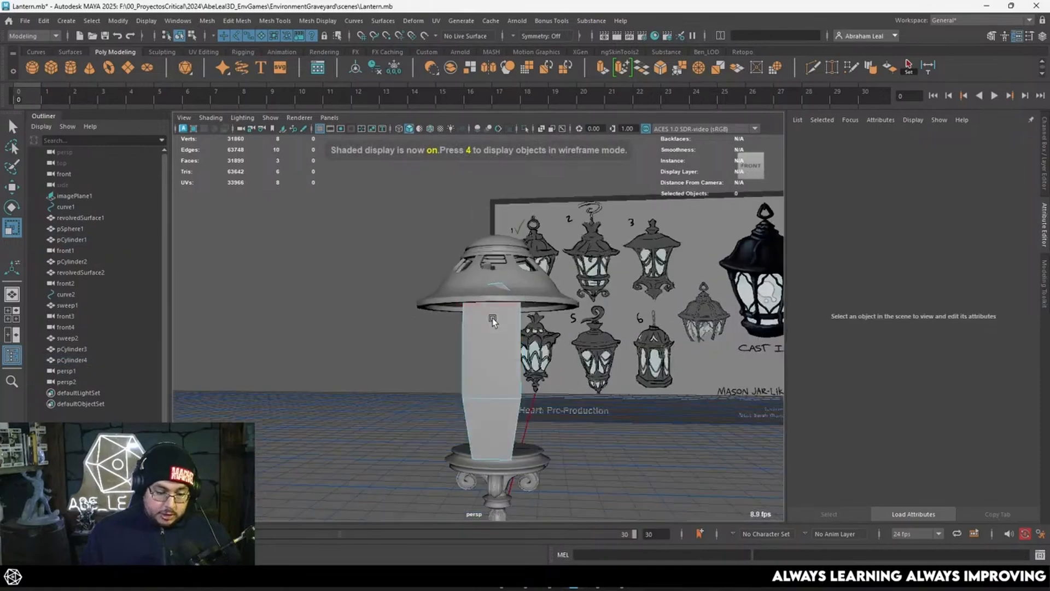
pyautogui.press('q')
pyautogui.click(524, 267)
pyautogui.keyDown('shift'); pyautogui.click(509, 247); pyautogui.keyUp('shift')
pyautogui.keyDown('alt'); pyautogui.moveTo(554, 356); pyautogui.dragTo(539, 286, button='middle'); pyautogui.keyUp('alt')
pyautogui.keyDown('alt'); pyautogui.moveTo(540, 286); pyautogui.dragTo(492, 315); pyautogui.keyUp('alt')
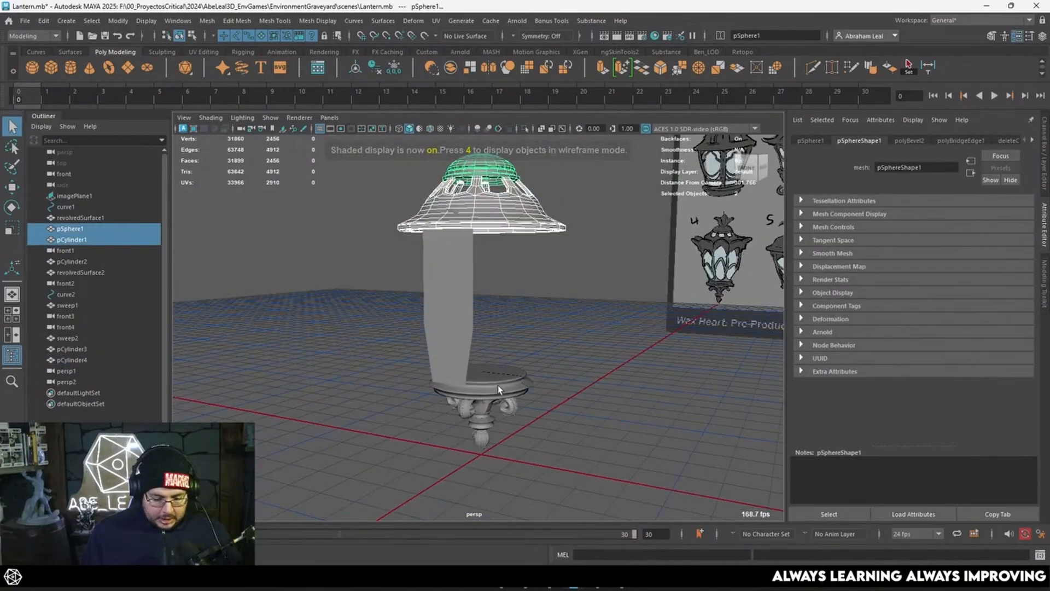
pyautogui.keyDown('shift'); pyautogui.click(494, 420); pyautogui.keyUp('shift')
pyautogui.keyDown('shift'); pyautogui.click(494, 420); pyautogui.keyUp('shift')
pyautogui.keyDown('shift'); pyautogui.moveTo(535, 377); pyautogui.dragTo(556, 432); pyautogui.keyUp('shift')
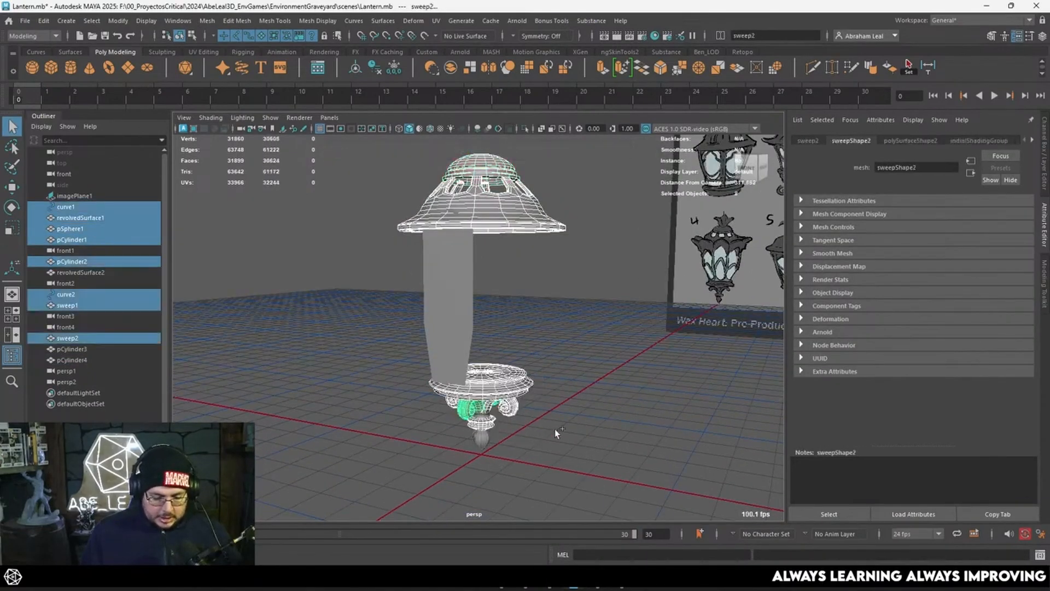
pyautogui.keyDown('shift'); pyautogui.click(485, 442); pyautogui.keyUp('shift')
pyautogui.keyDown('shift'); pyautogui.click(488, 420); pyautogui.keyUp('shift')
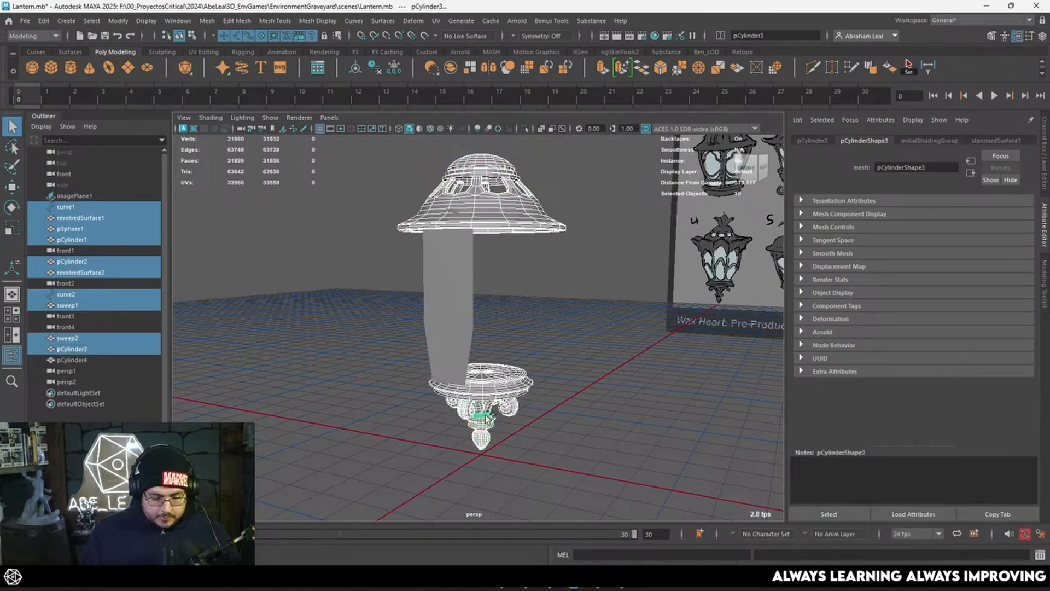
# - Save the scene and put the selected roof and base parts in a new display layer set to reference
pyautogui.hotkey('ctrl', 's')
pyautogui.hotkey('ctrl', 'a')
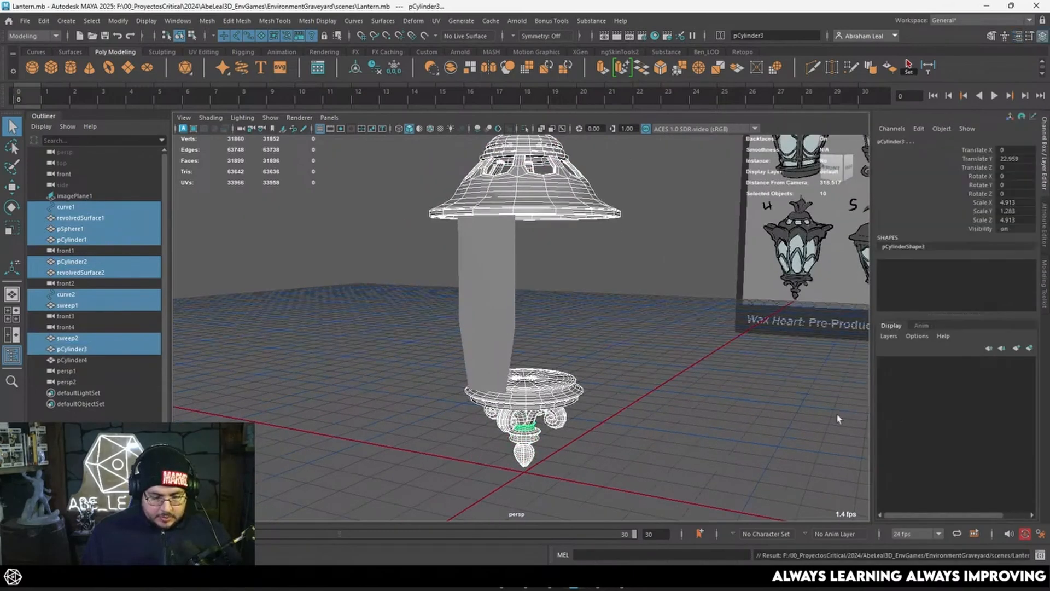
pyautogui.click(1030, 348)
pyautogui.click(912, 361)
pyautogui.click(911, 361)
pyautogui.click(568, 291)
# - Delete the panel's top crest face where it overlaps the roof rim
pyautogui.click(506, 238)
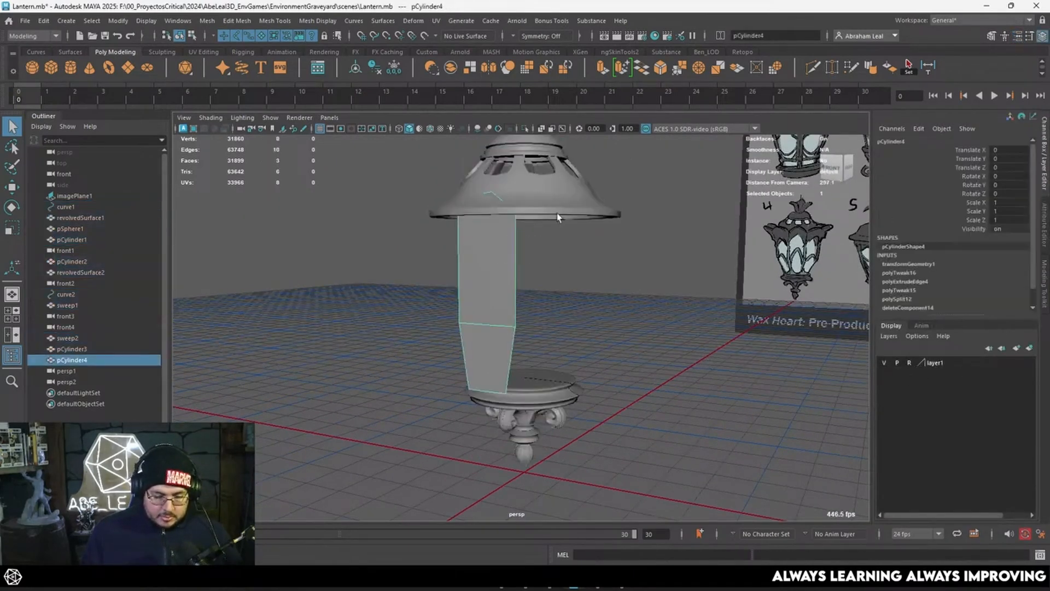
pyautogui.click(581, 176)
pyautogui.moveTo(584, 173); pyautogui.dragTo(438, 279)
pyautogui.moveTo(489, 243); pyautogui.dragTo(493, 269, button='right')
pyautogui.moveTo(545, 254); pyautogui.dragTo(416, 210)
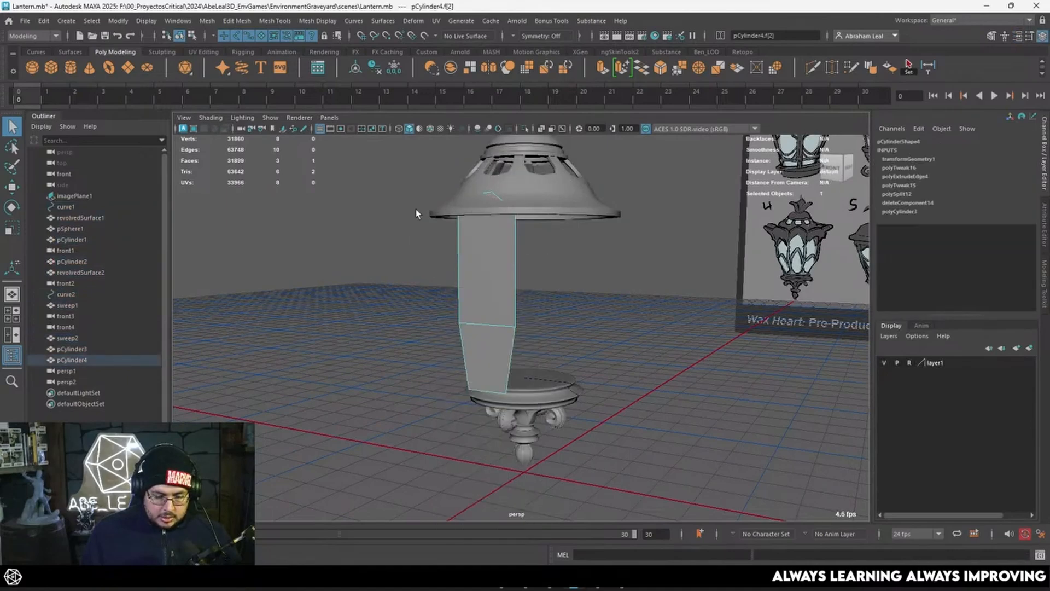
pyautogui.press('Delete')
# - Move the panel outward along Z by about 8.5 units so that it stands at the roof's outer rim
pyautogui.press('space')
pyautogui.moveTo(607, 252); pyautogui.dragTo(602, 301)
pyautogui.keyDown('alt'); pyautogui.moveTo(588, 307); pyautogui.dragTo(572, 338, button='middle'); pyautogui.keyUp('alt')
pyautogui.scroll(1, 568, 328)
pyautogui.press('5')
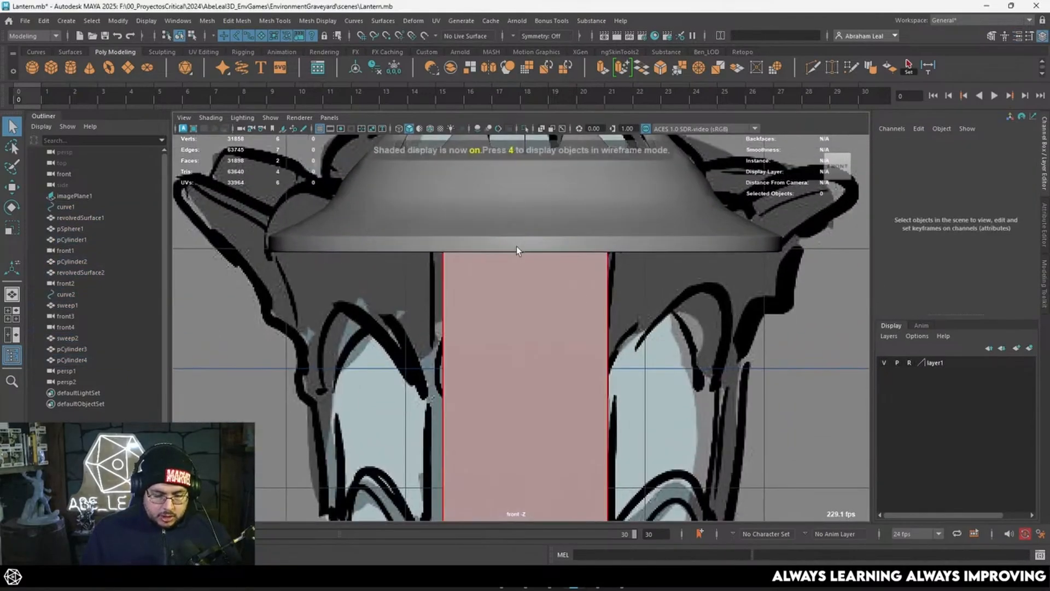
pyautogui.press('5')
pyautogui.press('space')
pyautogui.moveTo(569, 266); pyautogui.dragTo(572, 235)
pyautogui.keyDown('alt'); pyautogui.moveTo(609, 289); pyautogui.dragTo(612, 248); pyautogui.keyUp('alt')
pyautogui.scroll(4, 618, 243)
pyautogui.moveTo(619, 242); pyautogui.dragTo(666, 205, button='right')
pyautogui.keyDown('alt'); pyautogui.moveTo(607, 230); pyautogui.dragTo(577, 290, button='middle'); pyautogui.keyUp('alt')
pyautogui.press('w')
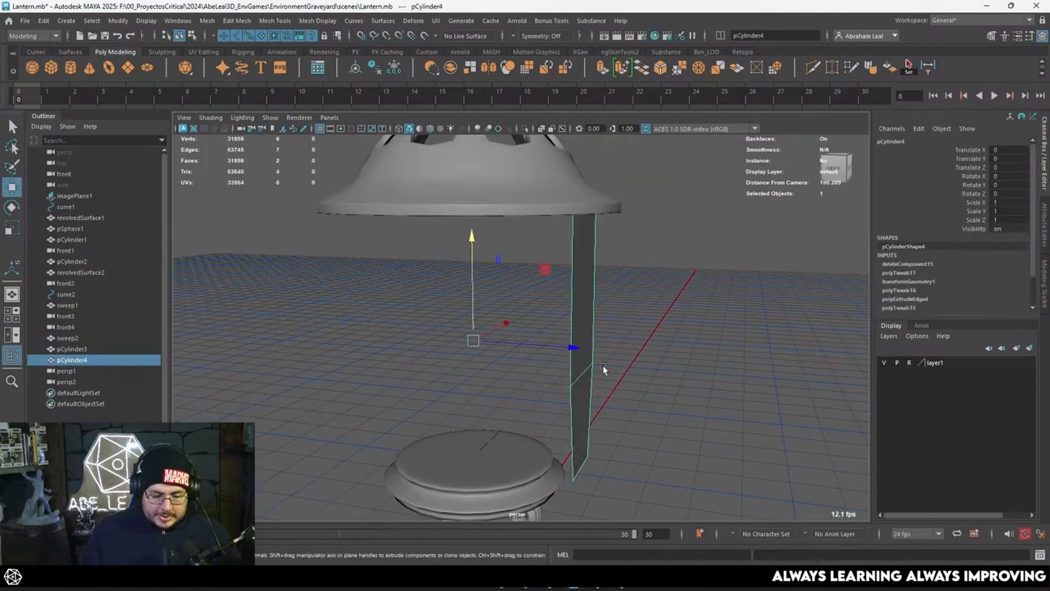
pyautogui.moveTo(573, 351); pyautogui.dragTo(673, 389)
# - Select the reference image plane while viewing the lantern in front wireframe
pyautogui.scroll(-5, 668, 357)
pyautogui.press('space')
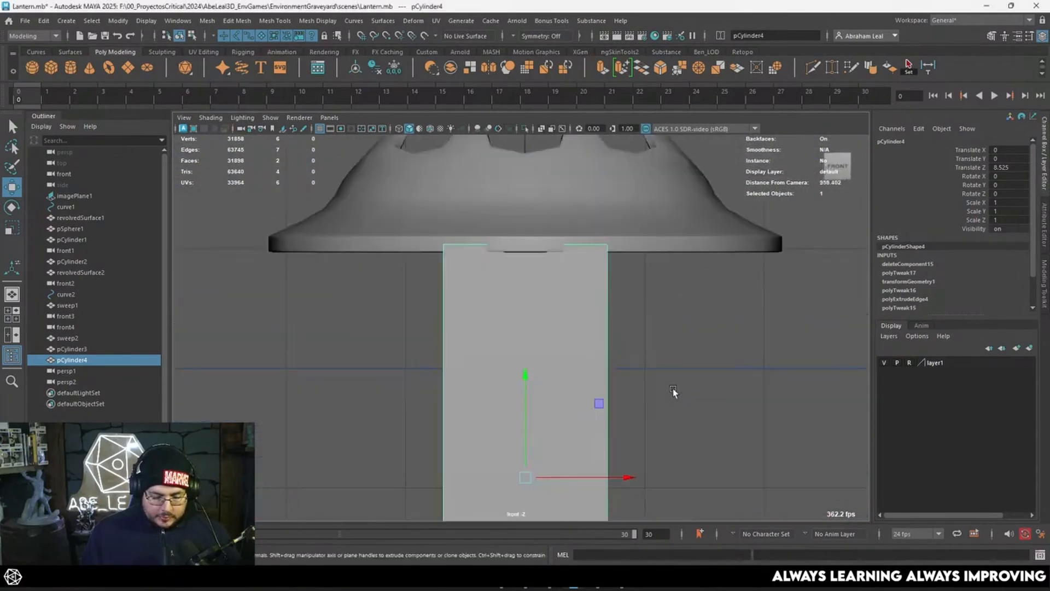
pyautogui.scroll(-3, 678, 382)
pyautogui.press('4')
pyautogui.scroll(-3, 669, 331)
pyautogui.click(76, 196)
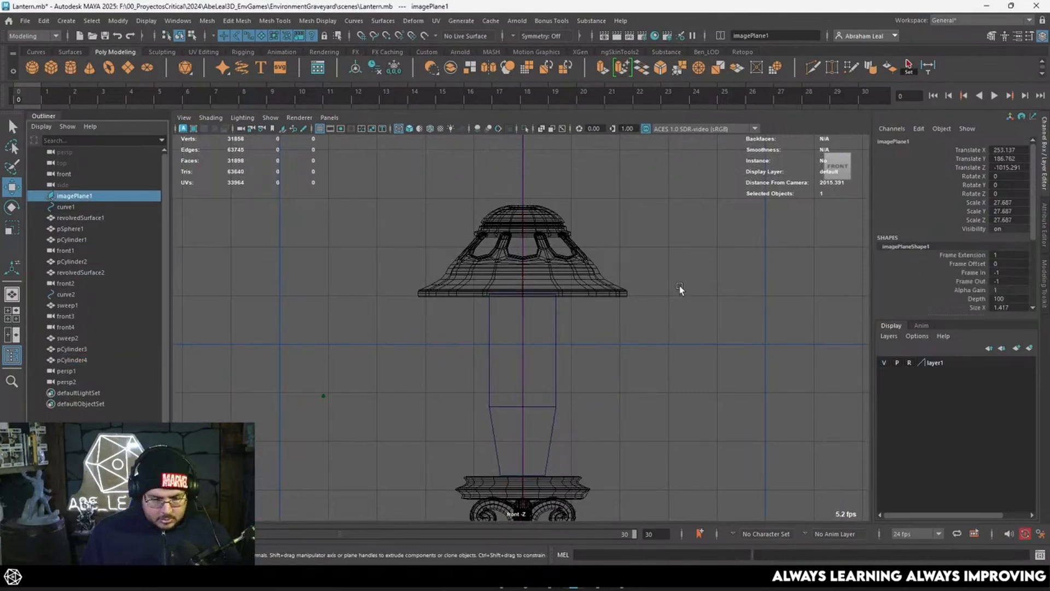
pyautogui.click(911, 362)
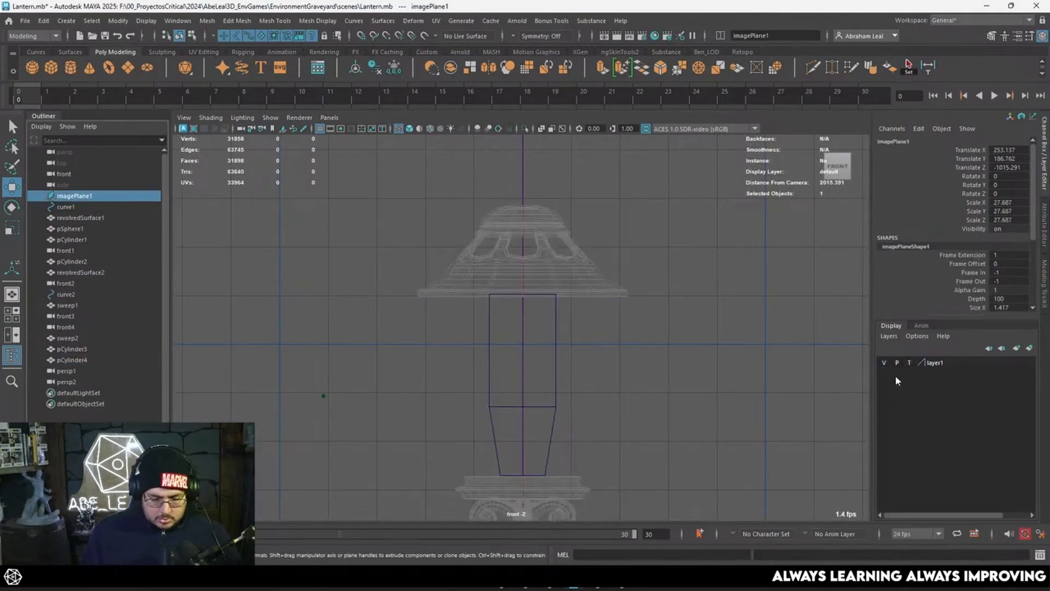
pyautogui.click(909, 362)
pyautogui.doubleClick(909, 362)
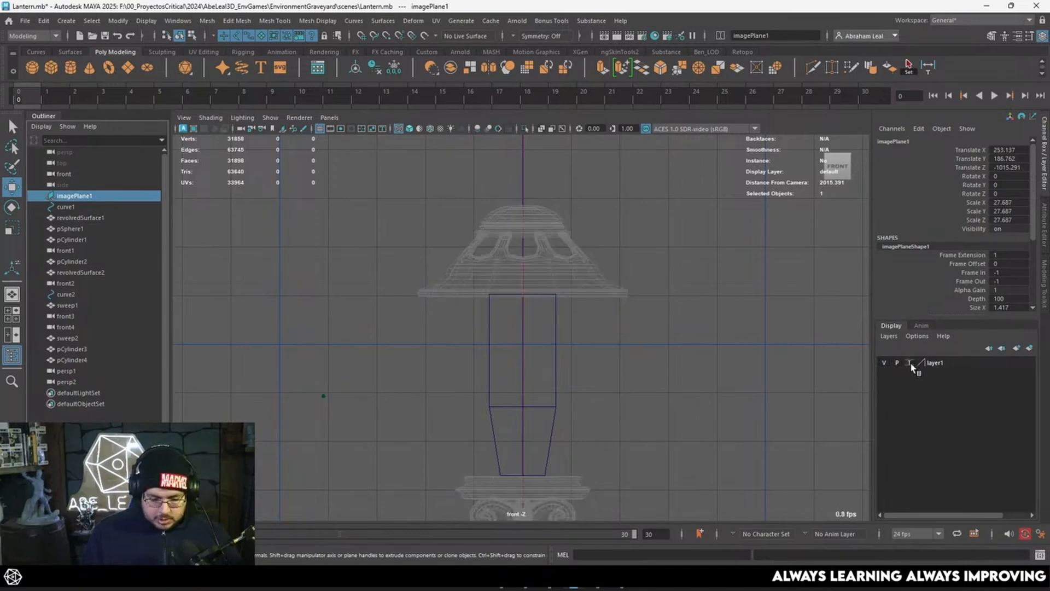
pyautogui.click(909, 362)
# - Turn on the display of image planes in the front view and compare the panel with the sketch
pyautogui.click(299, 118)
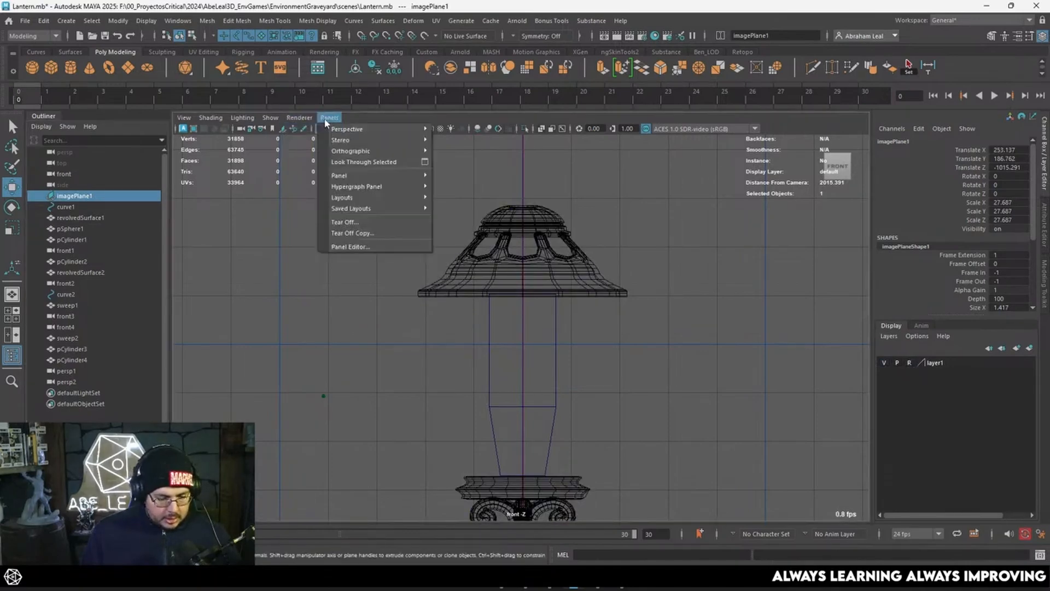
pyautogui.moveTo(270, 119)
pyautogui.moveTo(304, 167)
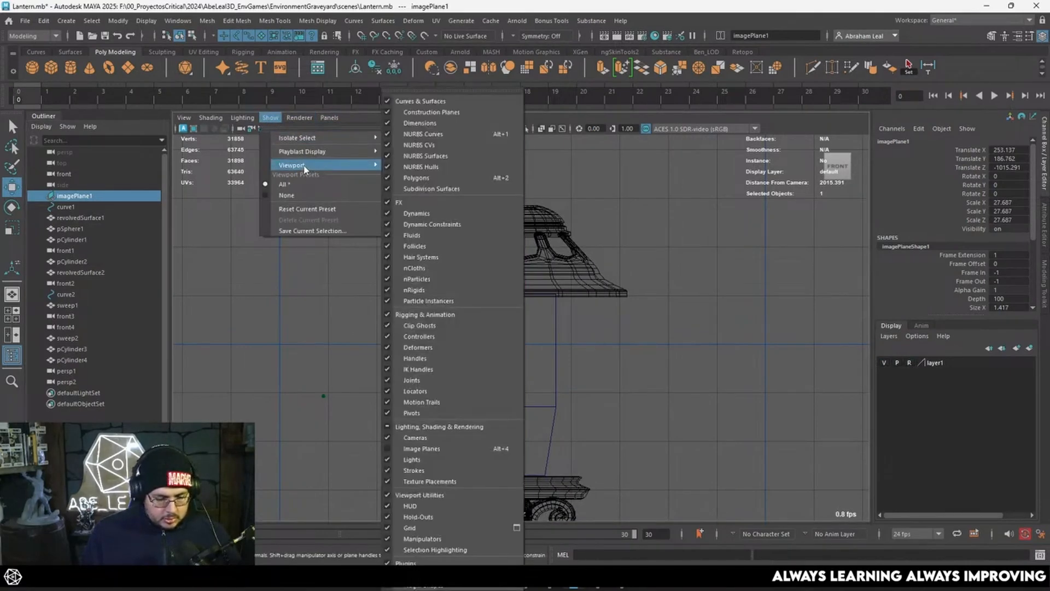
pyautogui.click(460, 448)
pyautogui.scroll(-2, 681, 367)
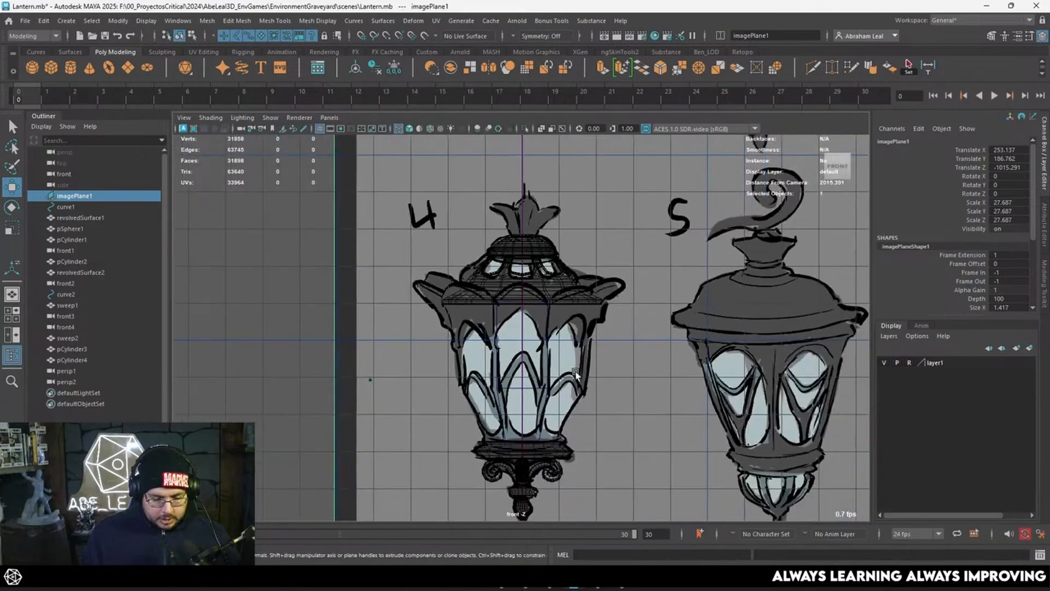
pyautogui.scroll(5, 514, 314)
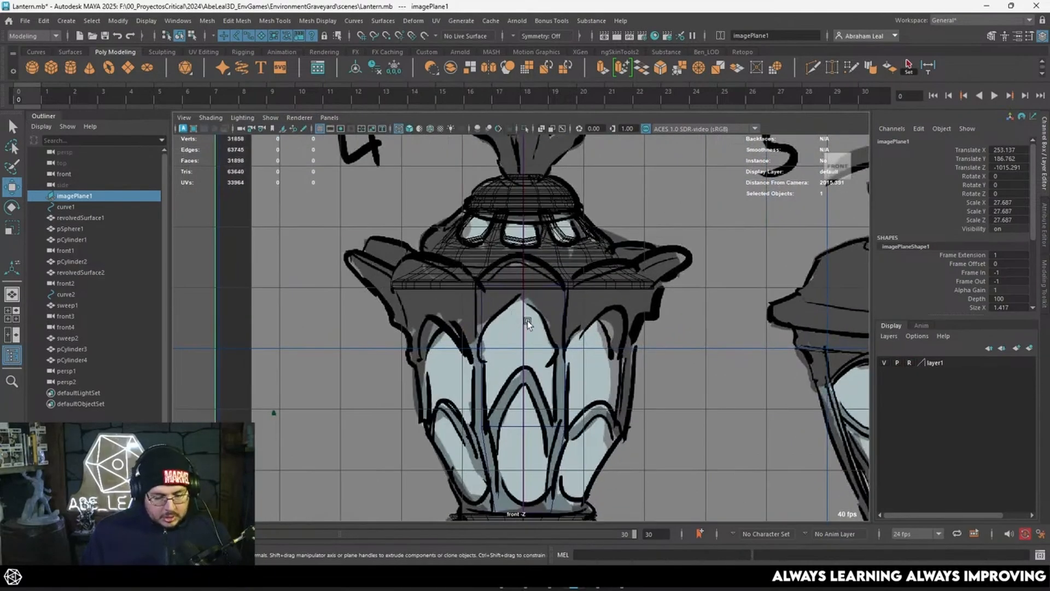
# - Insert a vertical edge loop down the middle of the glass panel with the Multi-Cut tool
pyautogui.press('space')
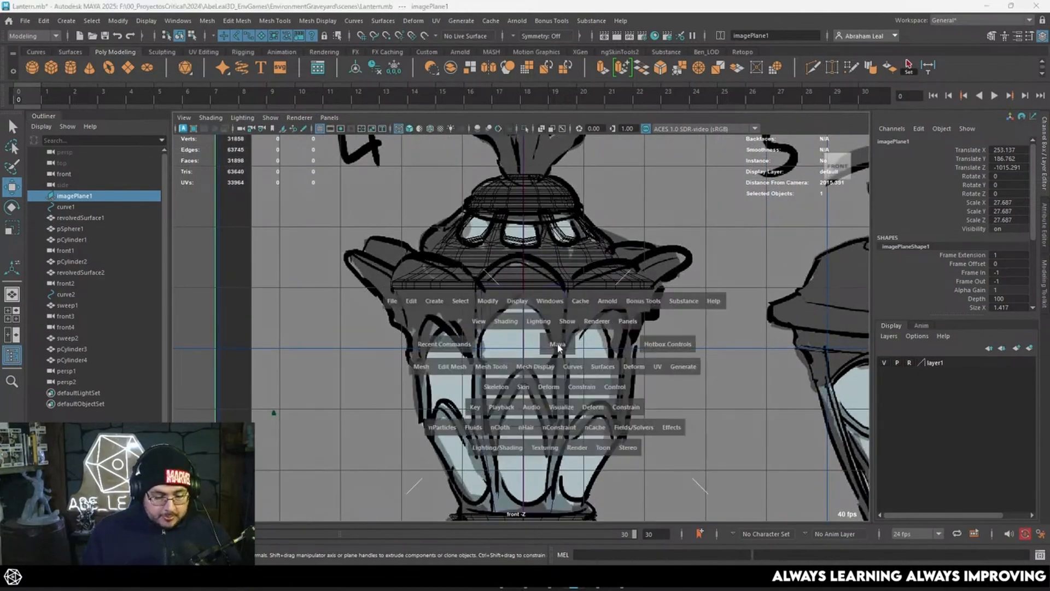
pyautogui.press('5')
pyautogui.moveTo(558, 347)
pyautogui.mouseDown()
pyautogui.moveTo(573, 331)
pyautogui.moveTo(573, 299)
pyautogui.mouseUp()
pyautogui.scroll(2, 573, 329)
pyautogui.click(572, 297)
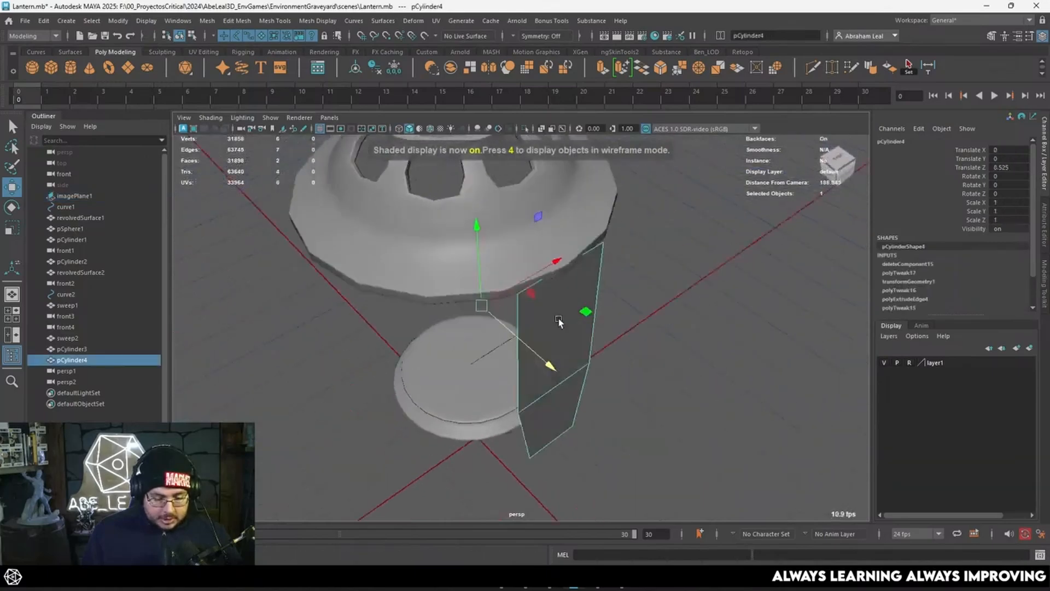
pyautogui.press('f')
pyautogui.click(812, 69)
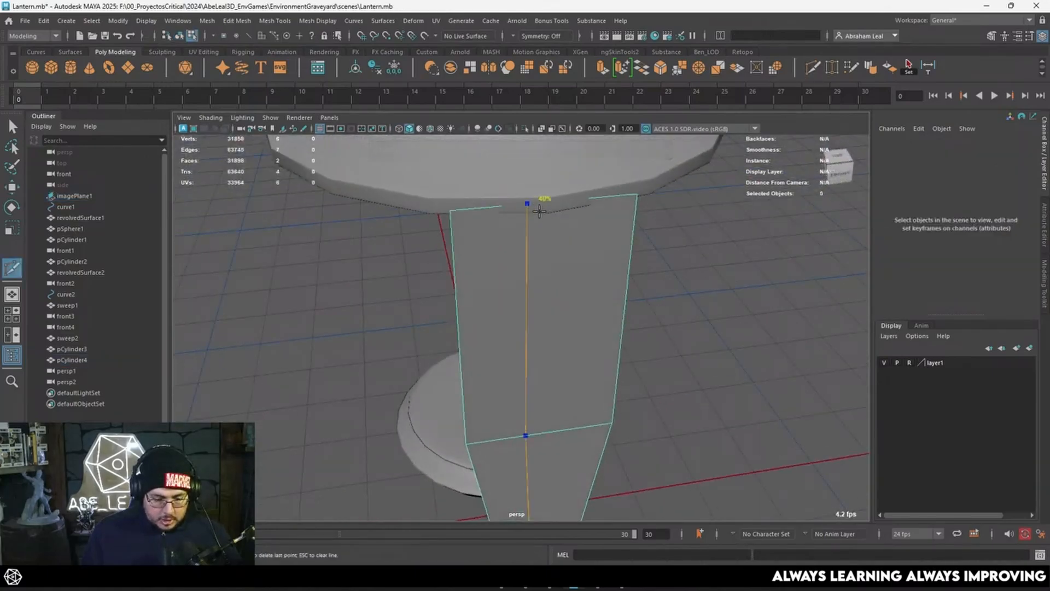
pyautogui.press('q')
# - Bend the panel by moving its middle edge loop slightly outward along Z and its border edges slightly inward
pyautogui.keyDown('alt'); pyautogui.moveTo(558, 235); pyautogui.dragTo(674, 377); pyautogui.keyUp('alt')
pyautogui.doubleClick(569, 252)
pyautogui.press('w')
pyautogui.moveTo(677, 415); pyautogui.dragTo(686, 416)
pyautogui.keyDown('alt'); pyautogui.moveTo(649, 365); pyautogui.dragTo(620, 383); pyautogui.keyUp('alt')
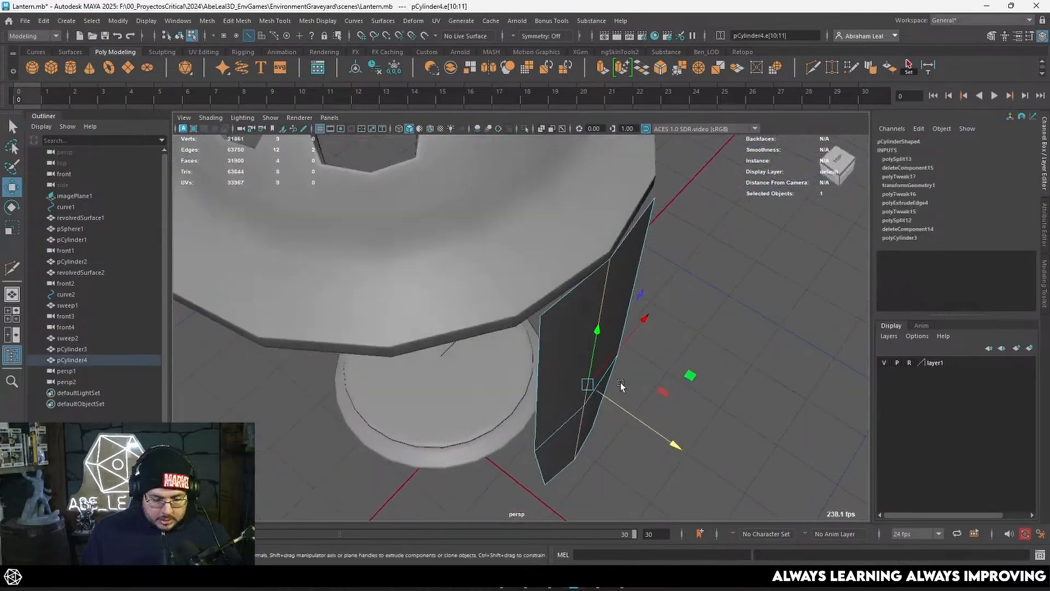
pyautogui.doubleClick(544, 458)
pyautogui.moveTo(668, 439); pyautogui.dragTo(660, 435)
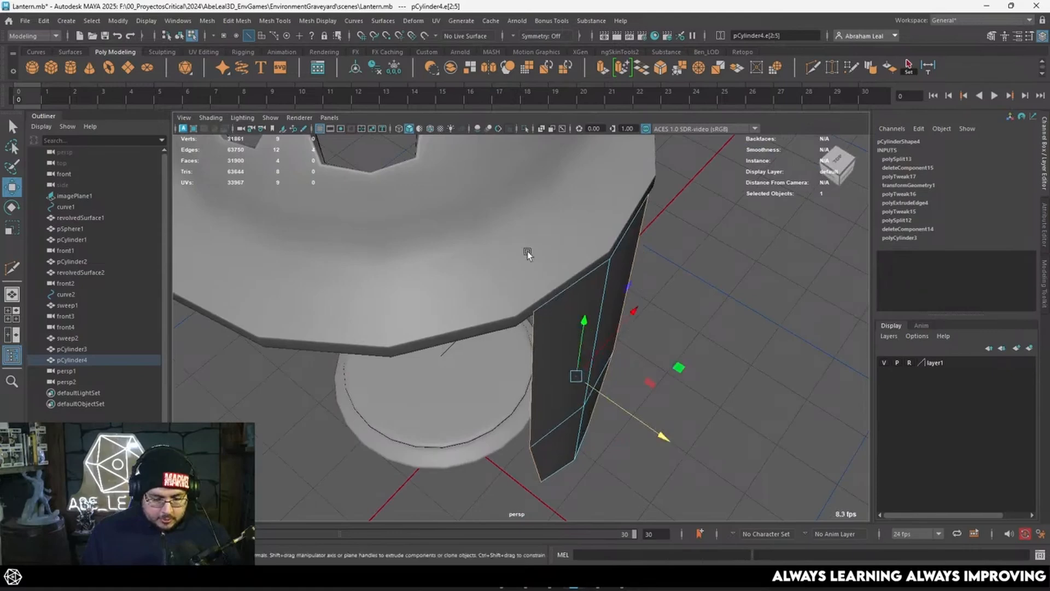
pyautogui.click(527, 236)
pyautogui.press('F8')
# - Move the panel's bottom vertices inward along Z until they sit on the base ring's top
pyautogui.keyDown('alt'); pyautogui.moveTo(638, 199); pyautogui.dragTo(451, 183, button='right'); pyautogui.keyUp('alt')
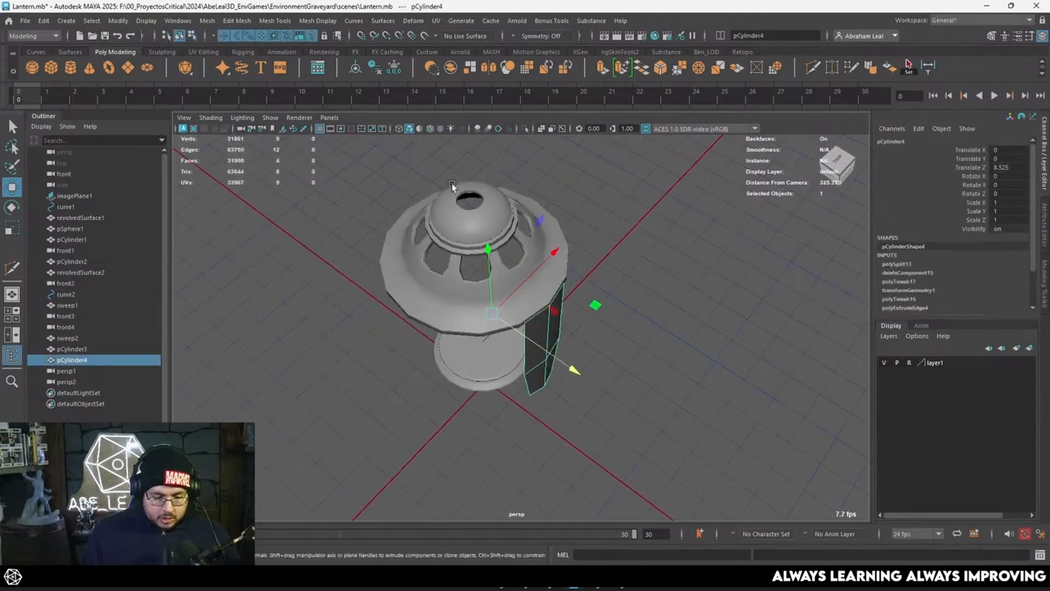
pyautogui.click(615, 200)
pyautogui.keyDown('alt'); pyautogui.moveTo(616, 200); pyautogui.dragTo(579, 231, button='right'); pyautogui.keyUp('alt')
pyautogui.keyDown('alt'); pyautogui.moveTo(579, 231); pyautogui.dragTo(550, 206); pyautogui.keyUp('alt')
pyautogui.click(553, 278)
pyautogui.keyDown('alt'); pyautogui.moveTo(552, 278); pyautogui.dragTo(633, 267); pyautogui.keyUp('alt')
pyautogui.keyDown('alt'); pyautogui.moveTo(633, 267); pyautogui.dragTo(627, 168, button='middle'); pyautogui.keyUp('alt')
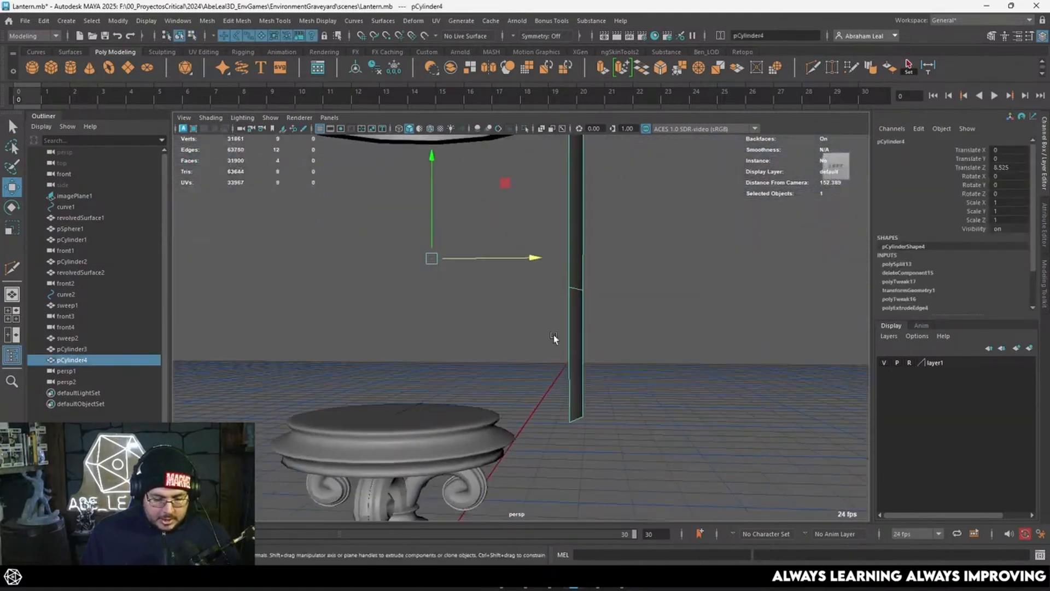
pyautogui.keyDown('alt'); pyautogui.moveTo(554, 335); pyautogui.dragTo(574, 264); pyautogui.keyUp('alt')
pyautogui.moveTo(575, 265); pyautogui.dragTo(526, 265, button='right')
pyautogui.moveTo(619, 366); pyautogui.dragTo(502, 453)
pyautogui.keyDown('alt'); pyautogui.moveTo(502, 453); pyautogui.dragTo(545, 464); pyautogui.keyUp('alt')
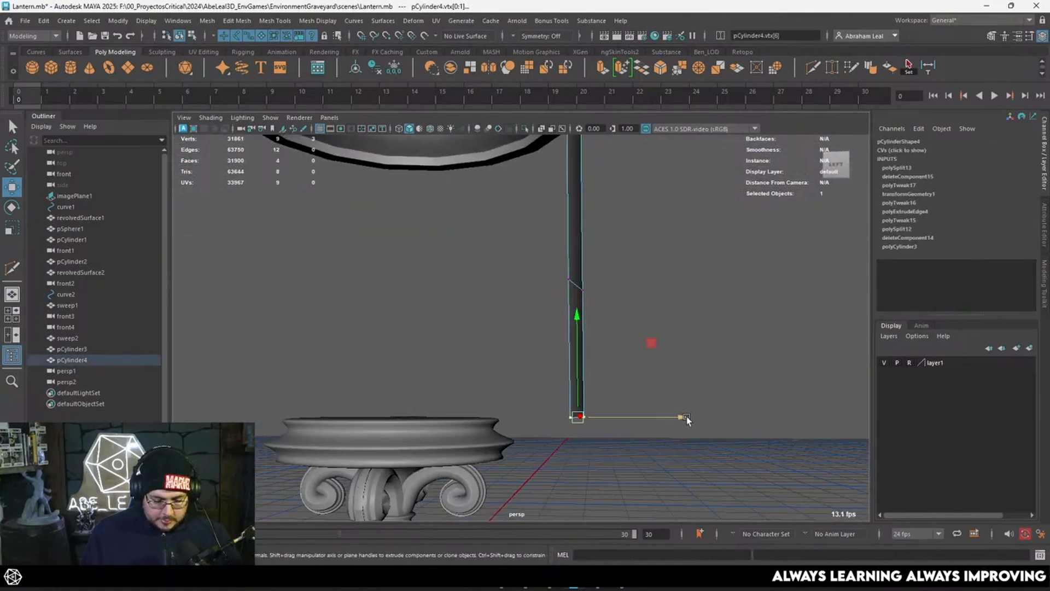
pyautogui.moveTo(687, 415); pyautogui.dragTo(580, 414)
pyautogui.keyDown('alt'); pyautogui.moveTo(580, 414); pyautogui.dragTo(682, 455, button='right'); pyautogui.keyUp('alt')
pyautogui.keyDown('alt'); pyautogui.moveTo(682, 455); pyautogui.dragTo(706, 350, button='middle'); pyautogui.keyUp('alt')
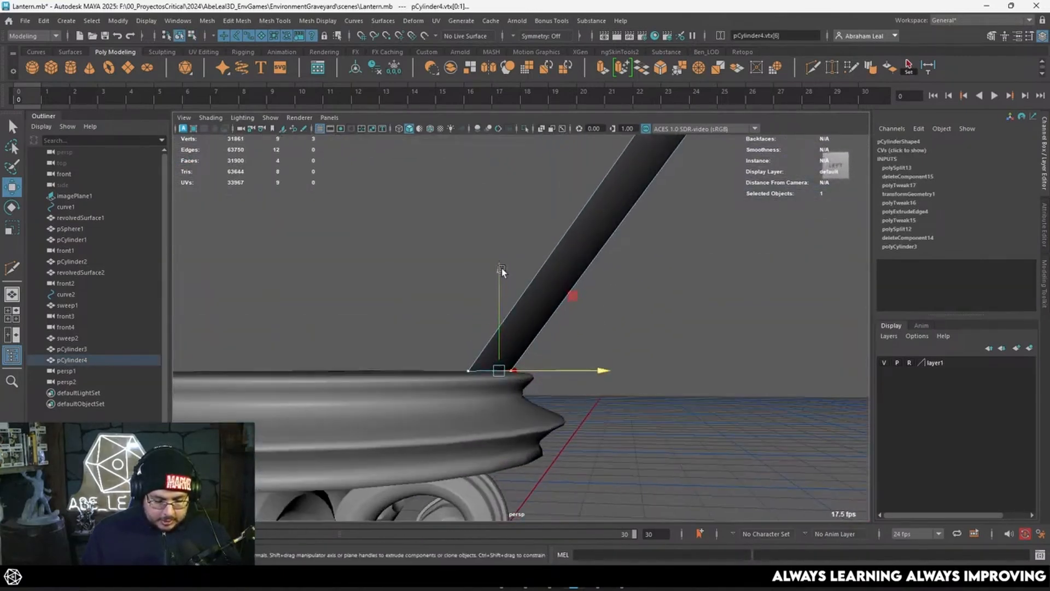
# - Adjust the height of the glass panel's bottom vertices so they meet the upper surface of the lantern base
pyautogui.moveTo(501, 268); pyautogui.dragTo(493, 277)
pyautogui.keyDown('alt'); pyautogui.moveTo(621, 295); pyautogui.dragTo(629, 219, button='right'); pyautogui.keyUp('alt')
pyautogui.keyDown('alt'); pyautogui.moveTo(629, 219); pyautogui.dragTo(631, 283, button='middle'); pyautogui.keyUp('alt')
pyautogui.moveTo(631, 282); pyautogui.dragTo(627, 257, button='right')
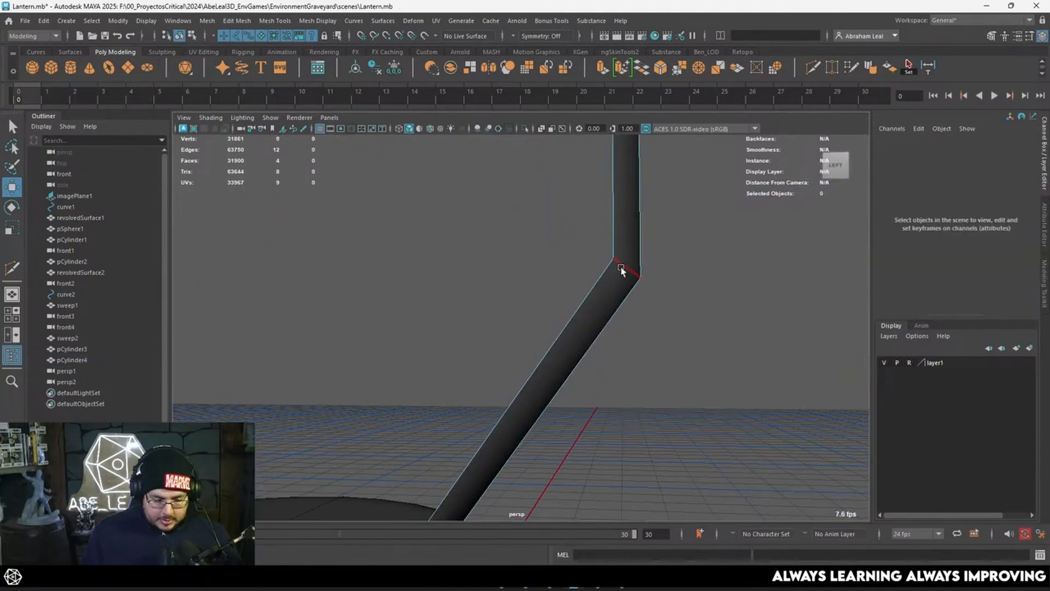
# - Examine the panel's bend edge loop and its top edges under the roof rim from several angles
pyautogui.doubleClick(622, 267)
pyautogui.keyDown('alt'); pyautogui.moveTo(671, 314); pyautogui.dragTo(492, 246, button='right'); pyautogui.keyUp('alt')
pyautogui.keyDown('alt'); pyautogui.moveTo(492, 246); pyautogui.dragTo(378, 285); pyautogui.keyUp('alt')
pyautogui.keyDown('alt'); pyautogui.moveTo(377, 286); pyautogui.dragTo(470, 296, button='right'); pyautogui.keyUp('alt')
pyautogui.keyDown('alt'); pyautogui.moveTo(470, 295); pyautogui.dragTo(549, 344); pyautogui.keyUp('alt')
pyautogui.moveTo(657, 317); pyautogui.dragTo(520, 305)
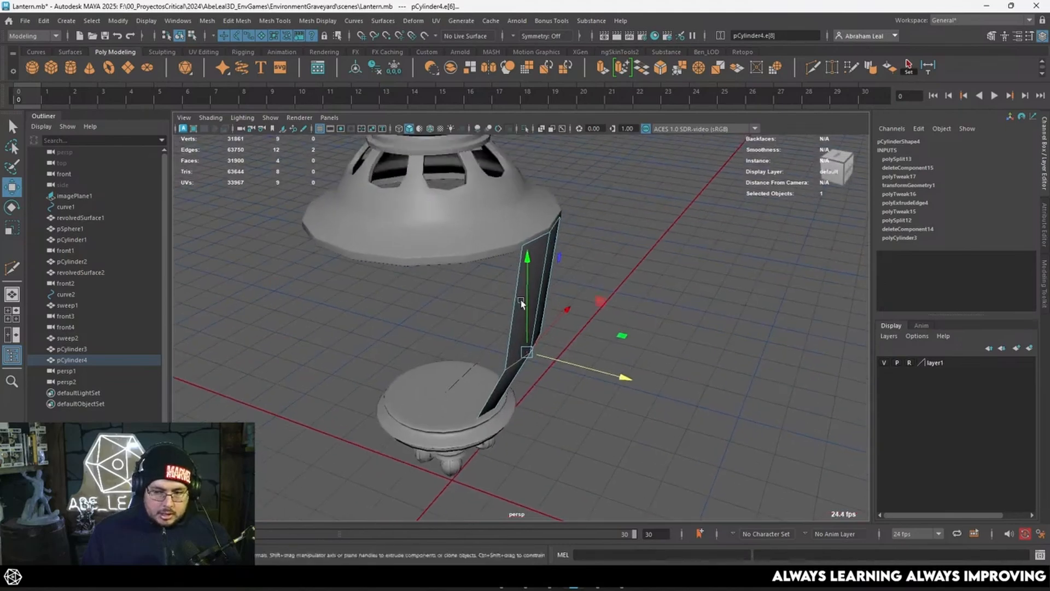
pyautogui.keyDown('alt'); pyautogui.moveTo(520, 305); pyautogui.dragTo(629, 303, button='right'); pyautogui.keyUp('alt')
pyautogui.keyDown('alt'); pyautogui.moveTo(593, 207); pyautogui.dragTo(608, 229); pyautogui.keyUp('alt')
pyautogui.doubleClick(538, 192)
pyautogui.click(538, 191)
pyautogui.keyDown('shift'); pyautogui.click(494, 200); pyautogui.keyUp('shift')
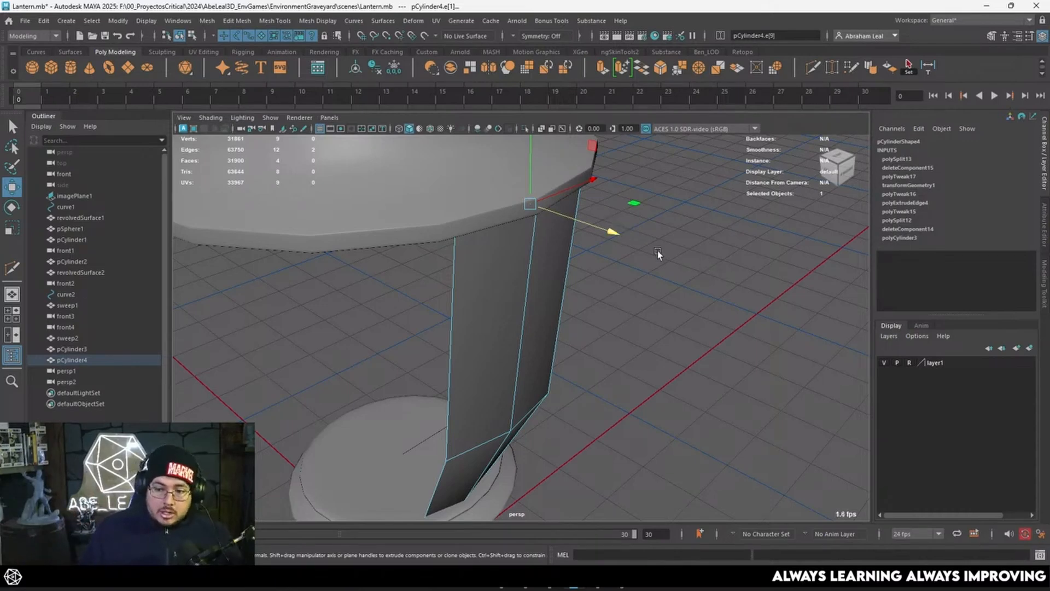
pyautogui.keyDown('alt'); pyautogui.moveTo(612, 262); pyautogui.dragTo(533, 221); pyautogui.keyUp('alt')
pyautogui.keyDown('alt'); pyautogui.moveTo(514, 224); pyautogui.dragTo(619, 178, button='right'); pyautogui.keyUp('alt')
pyautogui.keyDown('alt'); pyautogui.moveTo(585, 247); pyautogui.dragTo(517, 231); pyautogui.keyUp('alt')
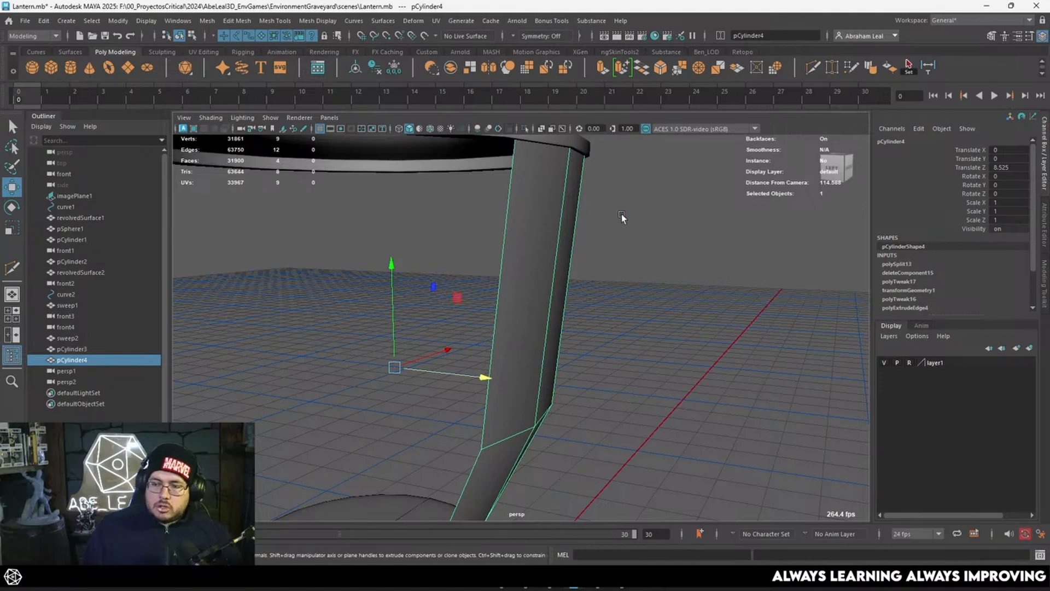
pyautogui.moveTo(537, 234); pyautogui.dragTo(594, 216, button='right')
pyautogui.click(600, 215)
pyautogui.click(550, 225)
pyautogui.keyDown('alt'); pyautogui.moveTo(551, 225); pyautogui.dragTo(578, 292); pyautogui.keyUp('alt')
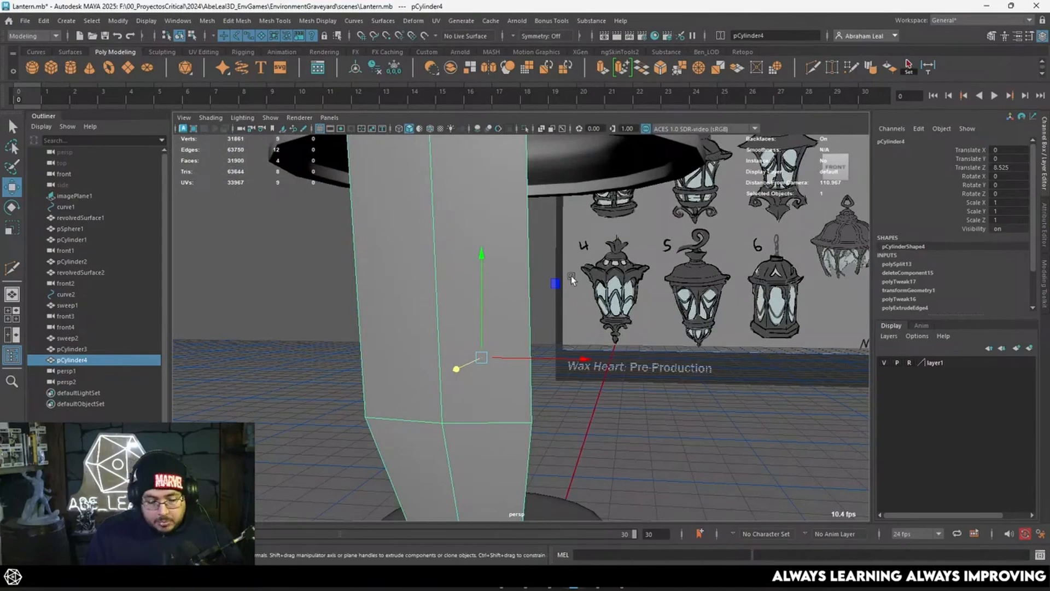
# - Extrude the panel's two top edges upward in the front wireframe view, toward the reference's roof arch
pyautogui.press('space')
pyautogui.moveTo(571, 276); pyautogui.dragTo(564, 310)
pyautogui.press('4')
pyautogui.scroll(8, 565, 310)
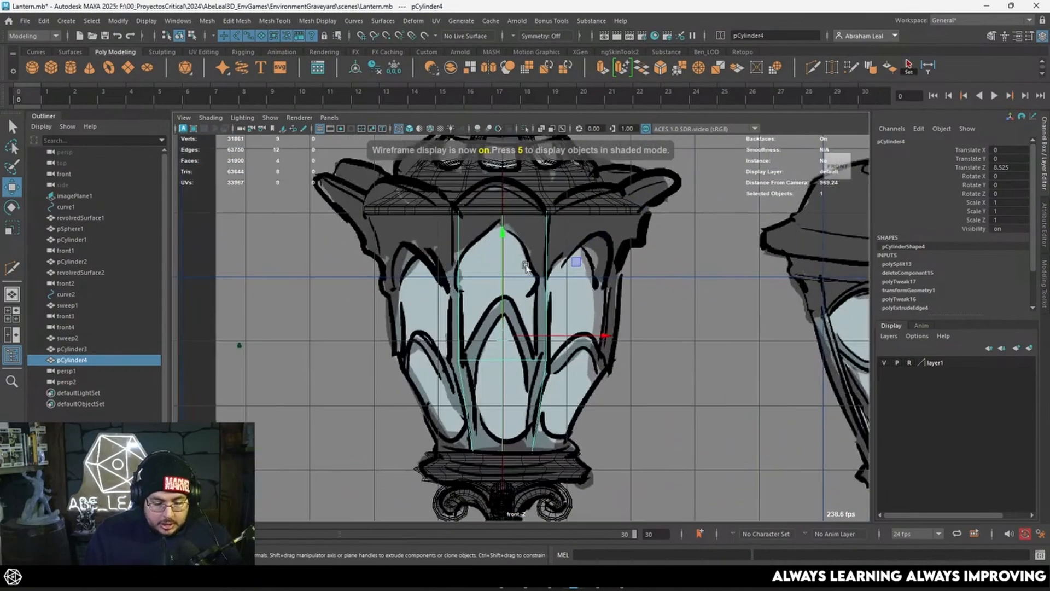
pyautogui.rightClick(496, 238)
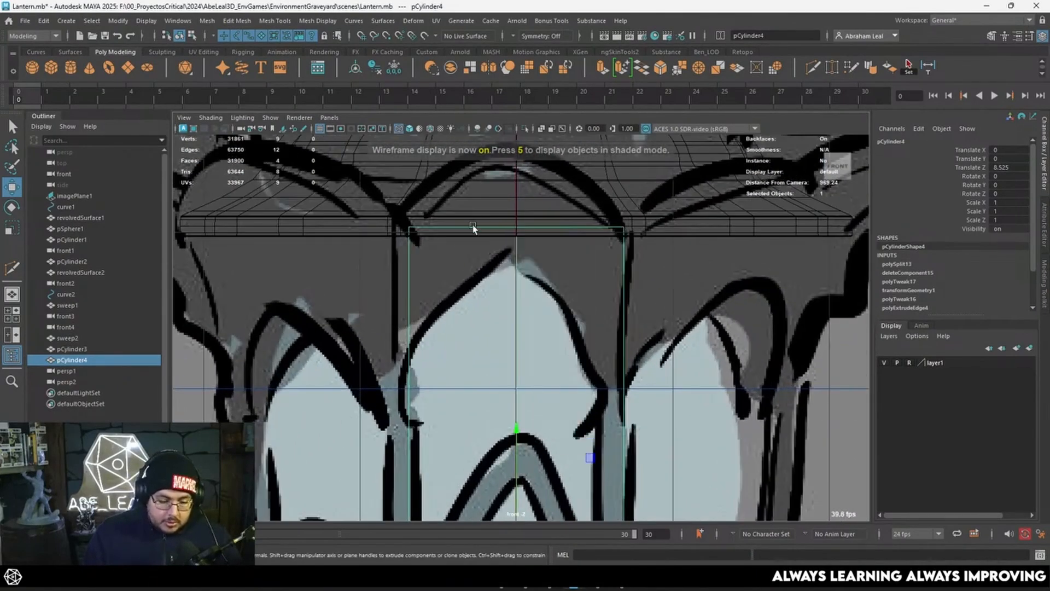
pyautogui.rightClick(465, 230)
pyautogui.moveTo(465, 232); pyautogui.dragTo(464, 201, button='right')
pyautogui.doubleClick(464, 232)
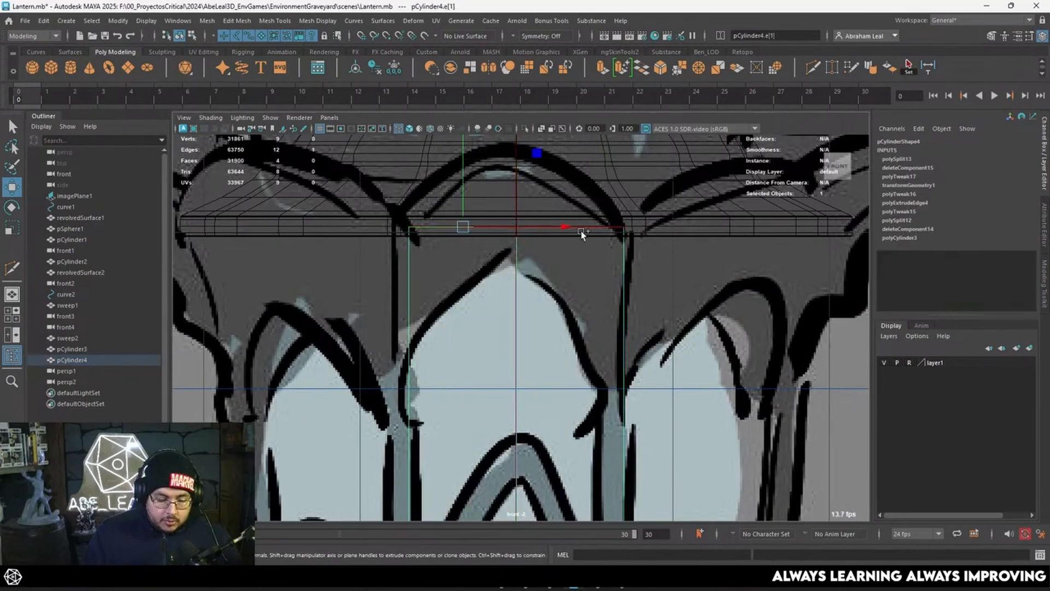
pyautogui.keyDown('shift'); pyautogui.click(606, 225); pyautogui.keyUp('shift')
pyautogui.keyDown('alt'); pyautogui.moveTo(595, 242); pyautogui.dragTo(600, 262, button='middle'); pyautogui.keyUp('alt')
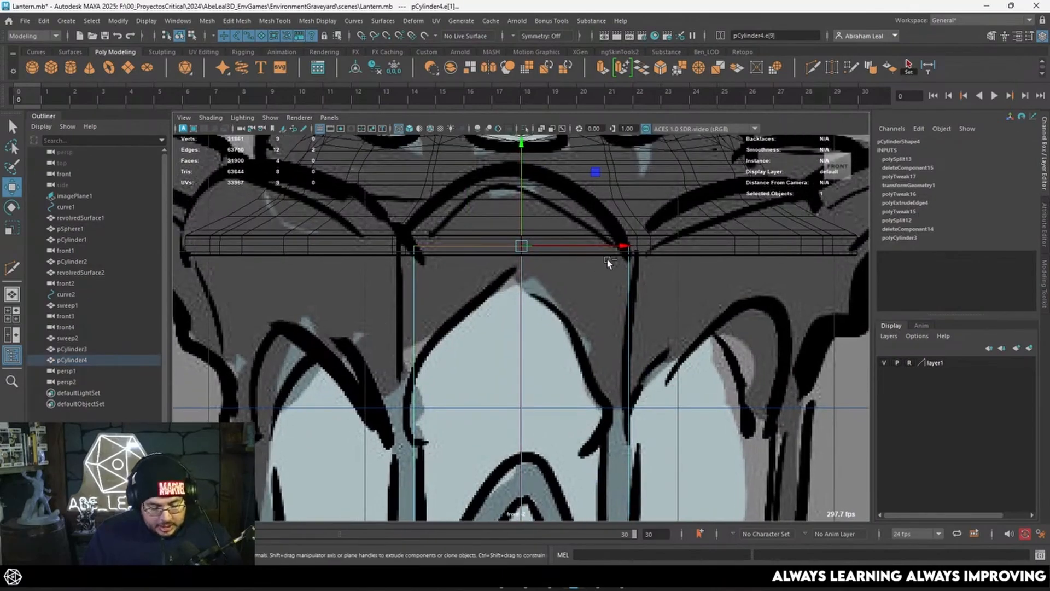
pyautogui.hotkey('ctrl', 'e')
pyautogui.moveTo(524, 211); pyautogui.dragTo(521, 179)
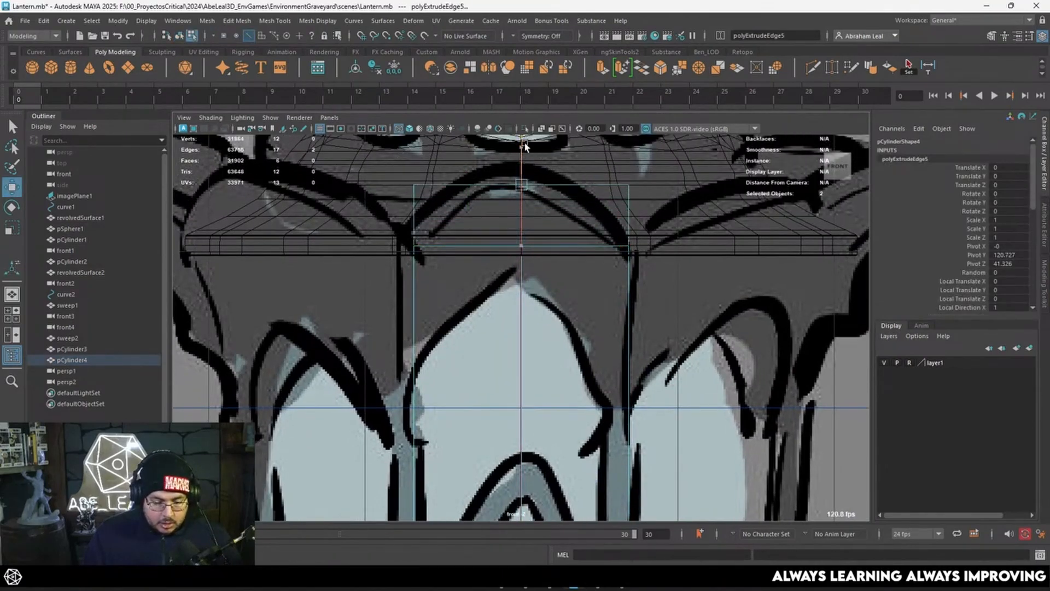
# - Narrow the extruded top edges horizontally, lower them to the reference arch and preview the smoothed shape
pyautogui.press('r')
pyautogui.moveTo(620, 178); pyautogui.dragTo(595, 176)
pyautogui.press('w')
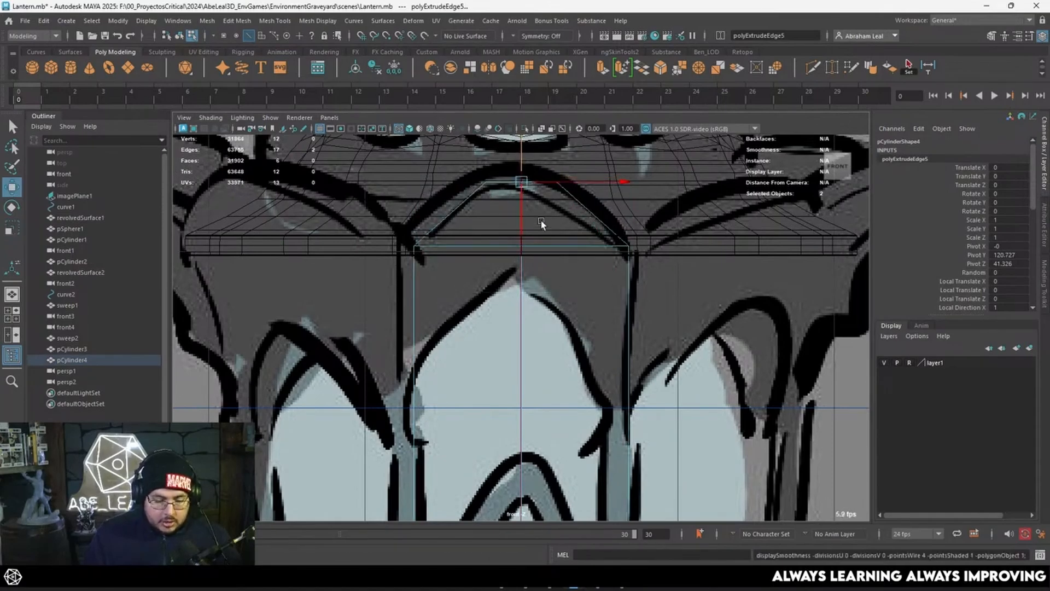
pyautogui.moveTo(523, 158); pyautogui.dragTo(522, 174)
pyautogui.press('3')
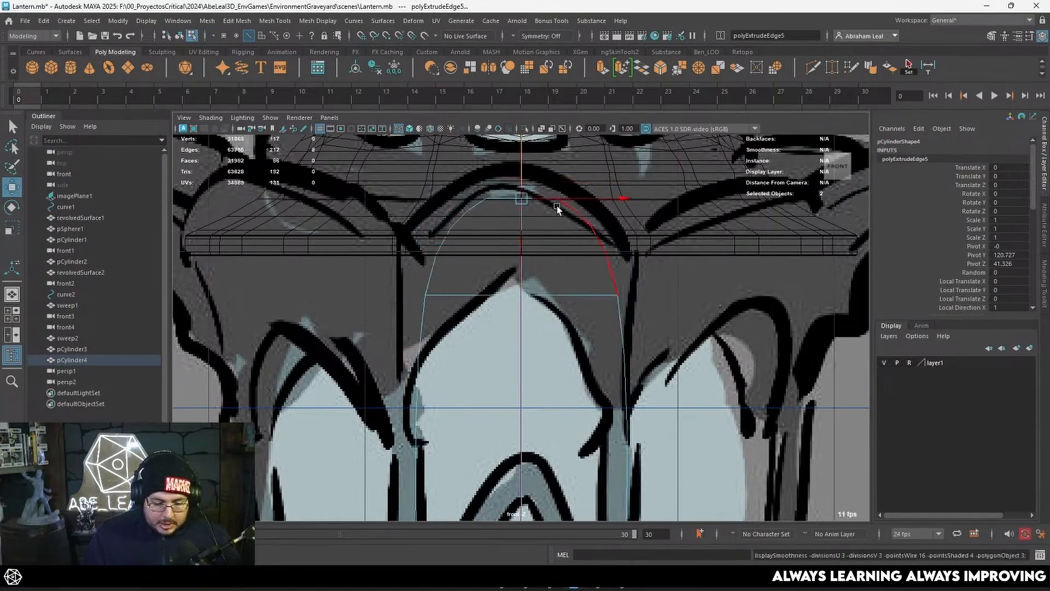
pyautogui.press('1')
# - Select the panel's border edge loop and scale it inward horizontally to fit the reference window frame
pyautogui.doubleClick(473, 213)
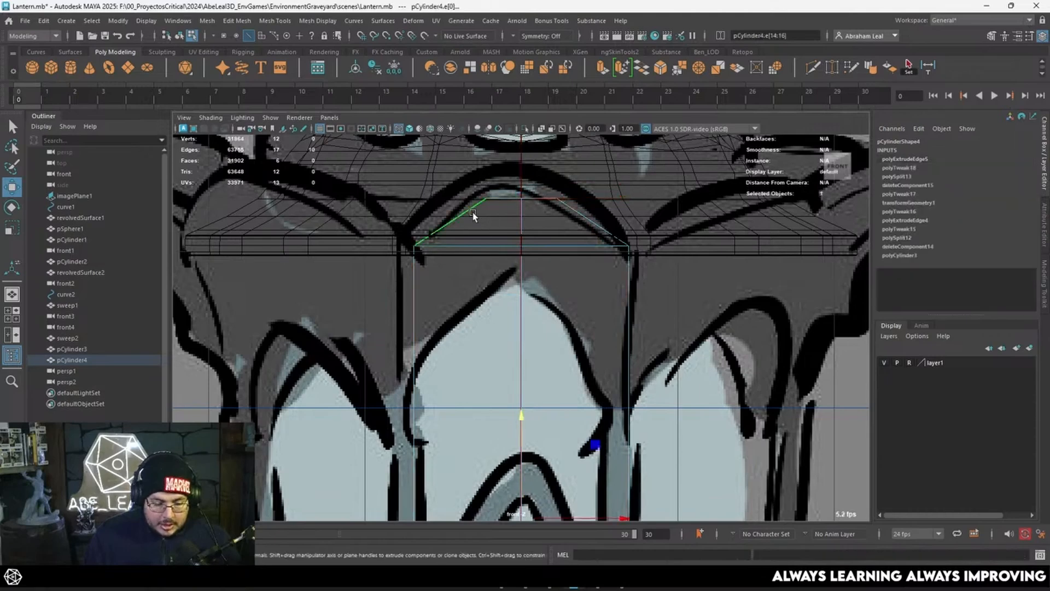
pyautogui.keyDown('alt'); pyautogui.moveTo(515, 273); pyautogui.dragTo(499, 150, button='middle'); pyautogui.keyUp('alt')
pyautogui.keyDown('alt'); pyautogui.moveTo(499, 153); pyautogui.dragTo(557, 111, button='right'); pyautogui.keyUp('alt')
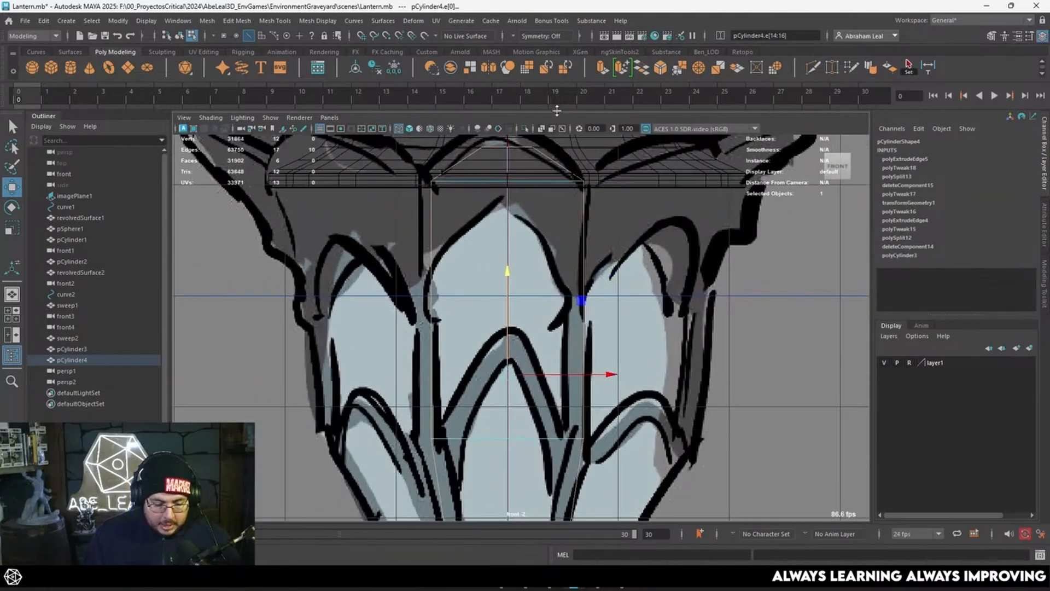
pyautogui.press('r')
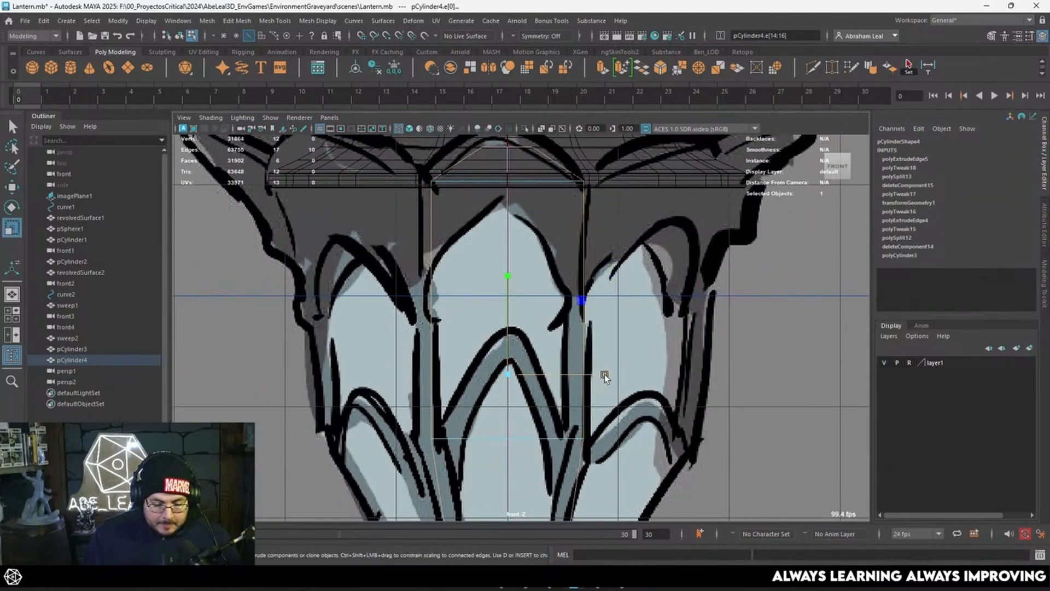
pyautogui.moveTo(605, 374); pyautogui.dragTo(569, 352)
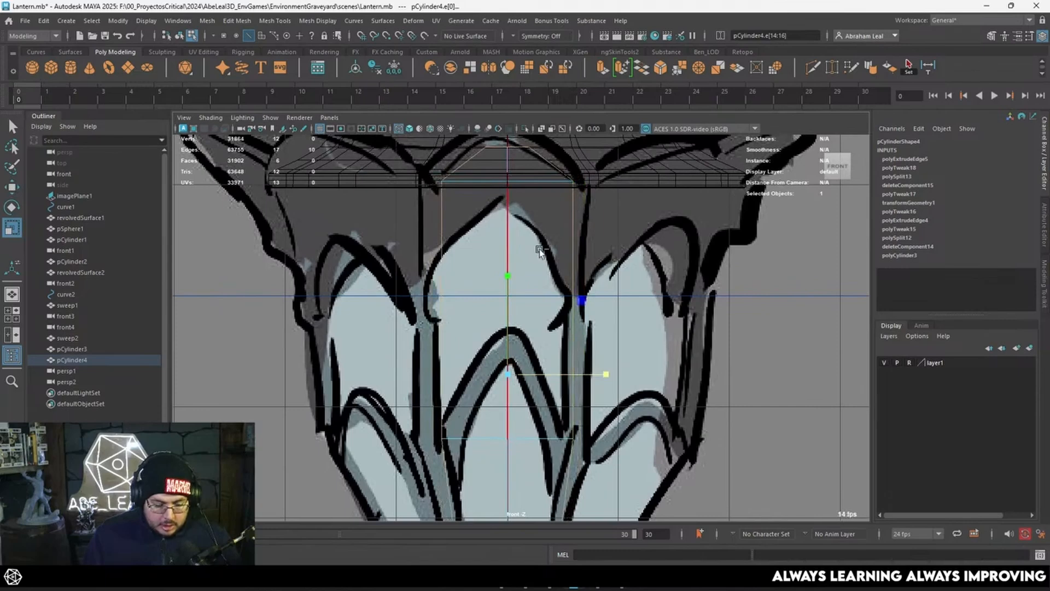
# - Extrude the panel's border edges without displacing them
pyautogui.hotkey('ctrl', 'e')
pyautogui.scroll(-3, 558, 339)
pyautogui.keyDown('alt'); pyautogui.moveTo(520, 416); pyautogui.dragTo(510, 312, button='middle'); pyautogui.keyUp('alt')
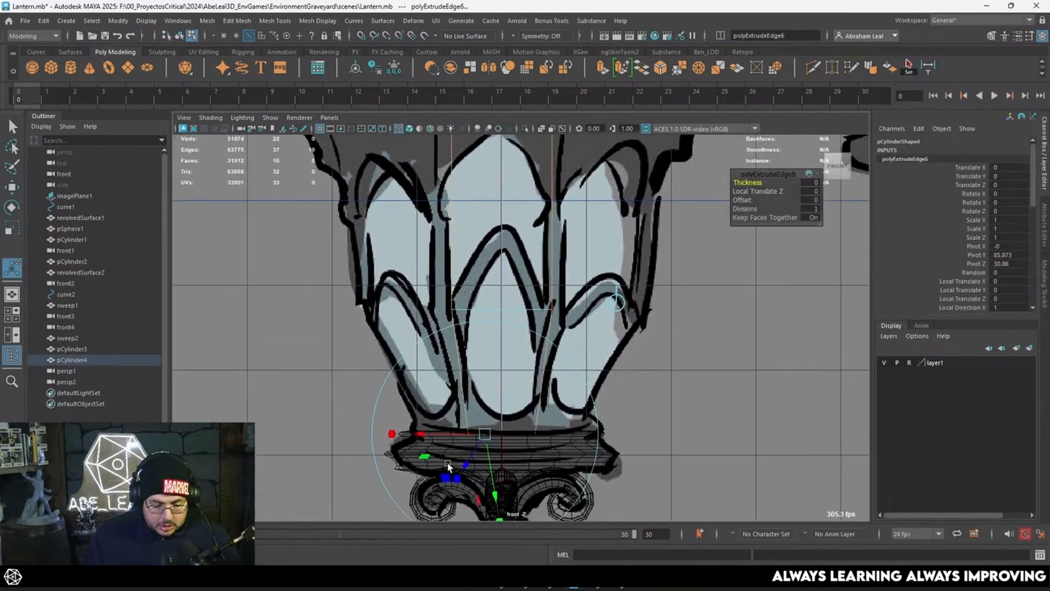
pyautogui.moveTo(464, 465); pyautogui.dragTo(458, 475)
pyautogui.hotkey('ctrl', 'z')
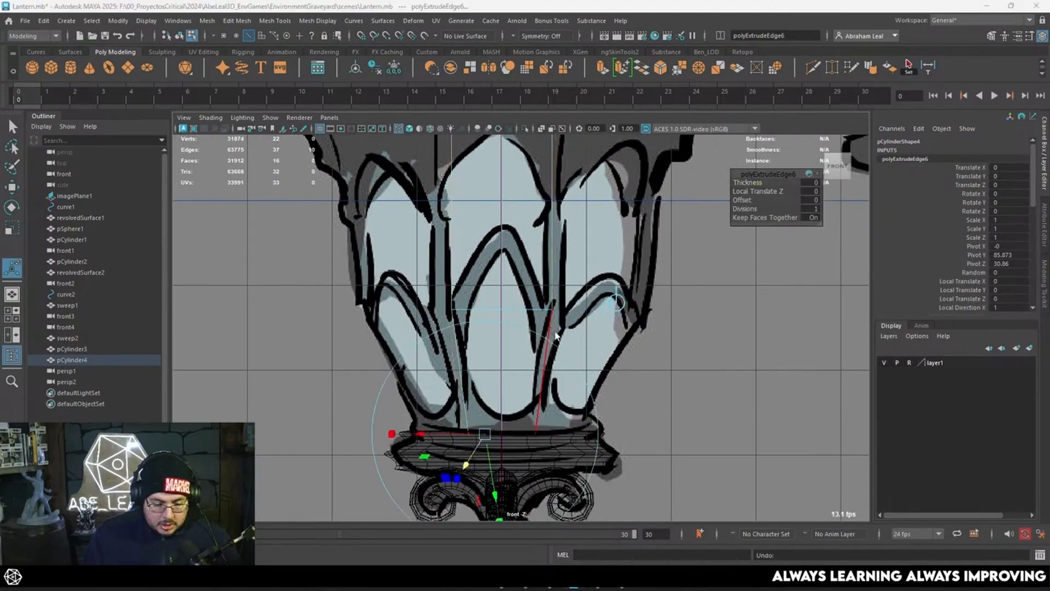
# - Set the border extrusion's Offset to about 1.94 with zero Thickness, and preview the smoothed panel in perspective
pyautogui.press('space')
pyautogui.press('space')
pyautogui.press('5')
pyautogui.keyDown('alt'); pyautogui.moveTo(578, 334); pyautogui.dragTo(569, 419, button='middle'); pyautogui.keyUp('alt')
pyautogui.scroll(-2, 569, 420)
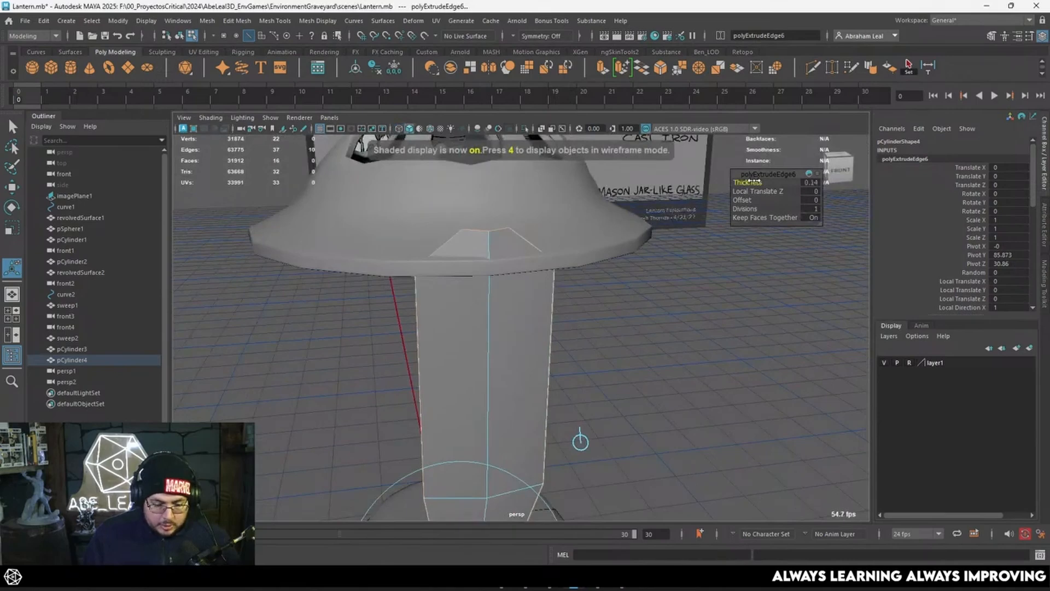
pyautogui.hotkey('ctrl', 'z')
pyautogui.moveTo(751, 199); pyautogui.dragTo(854, 197)
pyautogui.keyDown('alt'); pyautogui.moveTo(438, 278); pyautogui.dragTo(492, 260); pyautogui.keyUp('alt')
pyautogui.keyDown('alt'); pyautogui.moveTo(493, 260); pyautogui.dragTo(475, 322, button='middle'); pyautogui.keyUp('alt')
pyautogui.keyDown('alt'); pyautogui.moveTo(475, 321); pyautogui.dragTo(515, 298, button='right'); pyautogui.keyUp('alt')
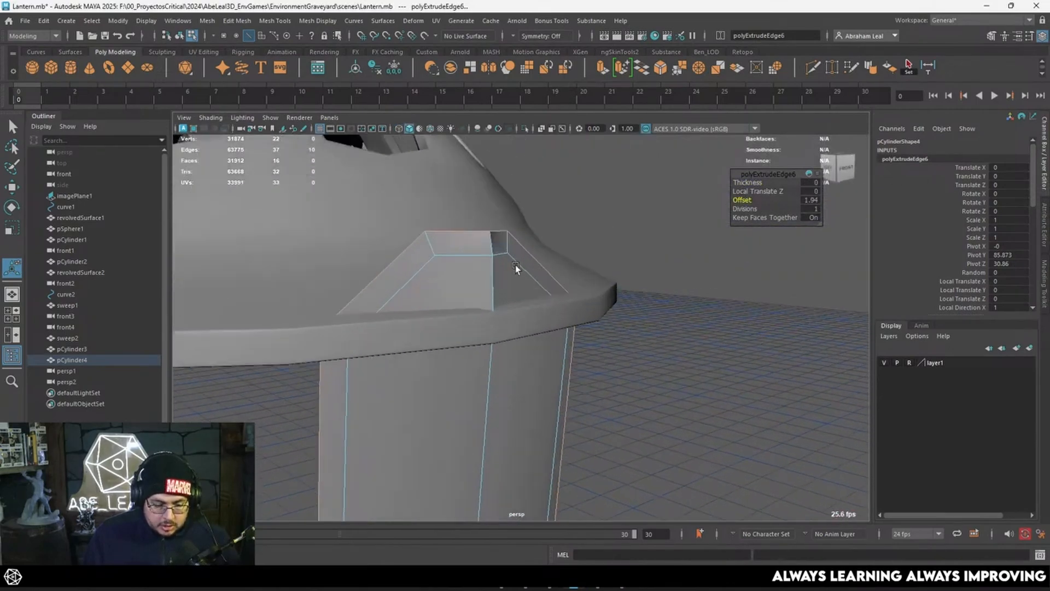
pyautogui.press('3')
pyautogui.press('1')
pyautogui.press('q')
# - Examine the border components near the arch corner, switching between wireframe and shaded display
pyautogui.keyDown('alt'); pyautogui.moveTo(499, 233); pyautogui.dragTo(538, 273); pyautogui.keyUp('alt')
pyautogui.moveTo(559, 266); pyautogui.dragTo(506, 267, button='right')
pyautogui.click(507, 312)
pyautogui.keyDown('shift'); pyautogui.click(518, 332); pyautogui.keyUp('shift')
pyautogui.moveTo(563, 317)
pyautogui.keyDown('alt'); pyautogui.mouseDown()
pyautogui.moveTo(519, 308)
pyautogui.moveTo(549, 288)
pyautogui.moveTo(606, 310)
pyautogui.moveTo(508, 267)
pyautogui.moveTo(557, 270)
pyautogui.moveTo(549, 260)
pyautogui.moveTo(417, 241)
pyautogui.moveTo(476, 244)
pyautogui.moveTo(431, 245)
pyautogui.moveTo(517, 280)
pyautogui.mouseUp(); pyautogui.keyUp('alt')
pyautogui.press('w')
pyautogui.press('4')
pyautogui.press('5')
pyautogui.press('F8')
pyautogui.click(526, 292)
pyautogui.click(475, 316)
pyautogui.keyDown('alt'); pyautogui.moveTo(475, 316); pyautogui.dragTo(563, 327); pyautogui.keyUp('alt')
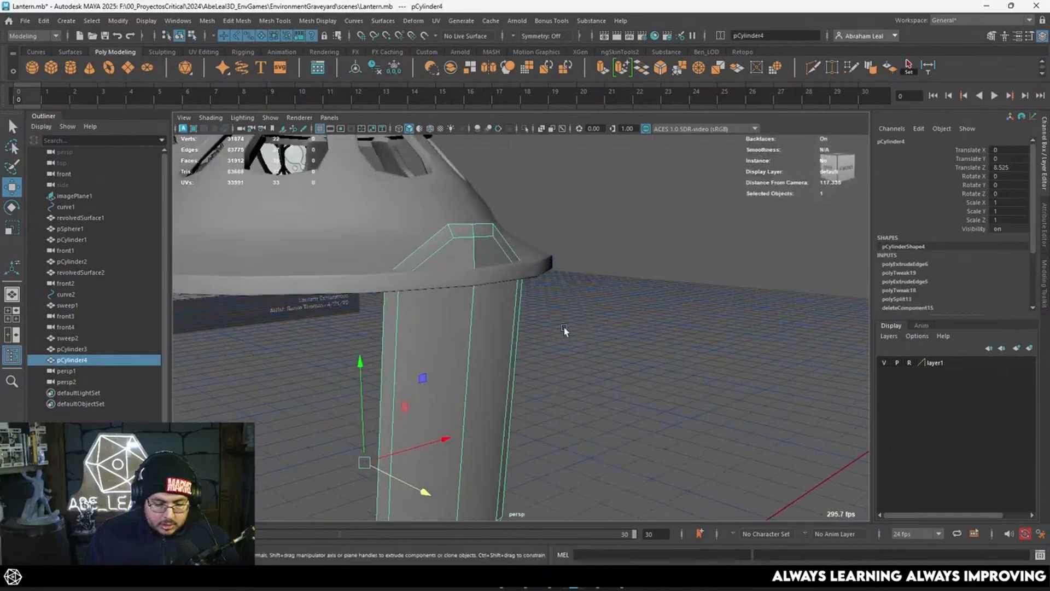
# - Extrude the panel's faces with a Local Translate Z of about 2.76 to give the panel thickness
pyautogui.keyDown('alt'); pyautogui.moveTo(564, 327); pyautogui.dragTo(537, 324, button='right'); pyautogui.keyUp('alt')
pyautogui.keyDown('alt'); pyautogui.moveTo(537, 324); pyautogui.dragTo(521, 282, button='middle'); pyautogui.keyUp('alt')
pyautogui.keyDown('alt'); pyautogui.moveTo(522, 282); pyautogui.dragTo(531, 306); pyautogui.keyUp('alt')
pyautogui.hotkey('ctrl', 'e')
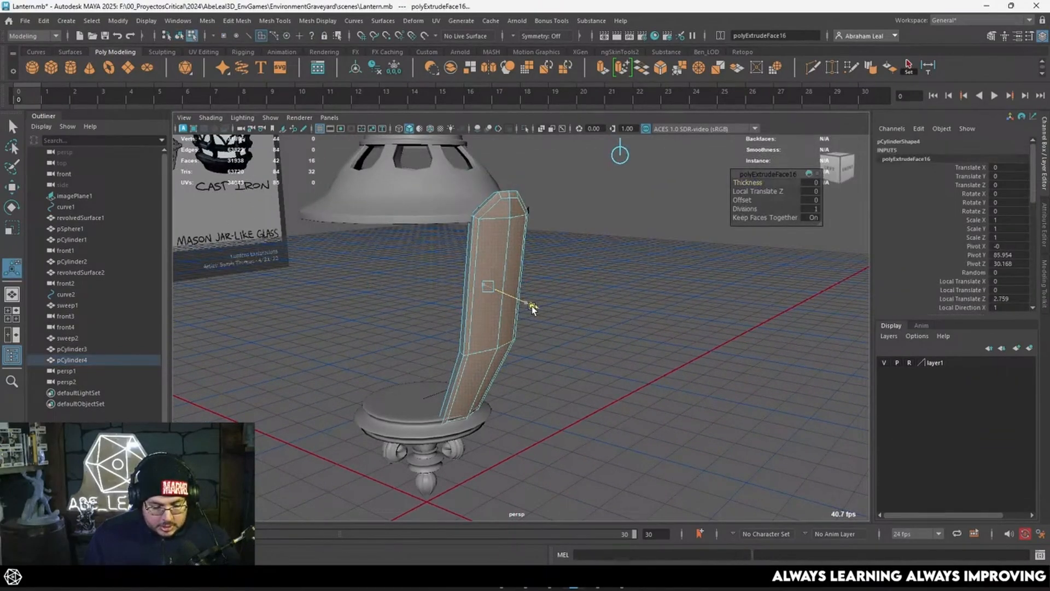
# - Examine the smoothed, thickened panel in perspective and compare it with the lantern sketch in the front view
pyautogui.press('3')
pyautogui.click(600, 395)
pyautogui.keyDown('alt'); pyautogui.moveTo(628, 382); pyautogui.dragTo(495, 307); pyautogui.keyUp('alt')
pyautogui.moveTo(492, 266); pyautogui.dragTo(493, 294, button='right')
pyautogui.keyDown('alt'); pyautogui.moveTo(542, 312); pyautogui.dragTo(512, 271); pyautogui.keyUp('alt')
pyautogui.moveTo(518, 265); pyautogui.dragTo(553, 251, button='right')
pyautogui.press('q')
pyautogui.click(415, 303)
pyautogui.keyDown('alt'); pyautogui.moveTo(475, 300); pyautogui.dragTo(493, 323); pyautogui.keyUp('alt')
pyautogui.press('space')
pyautogui.press('4')
pyautogui.keyDown('alt'); pyautogui.moveTo(473, 180); pyautogui.dragTo(473, 309, button='middle'); pyautogui.keyUp('alt')
pyautogui.keyDown('alt'); pyautogui.moveTo(473, 309); pyautogui.dragTo(479, 319); pyautogui.keyUp('alt')
pyautogui.click(544, 366)
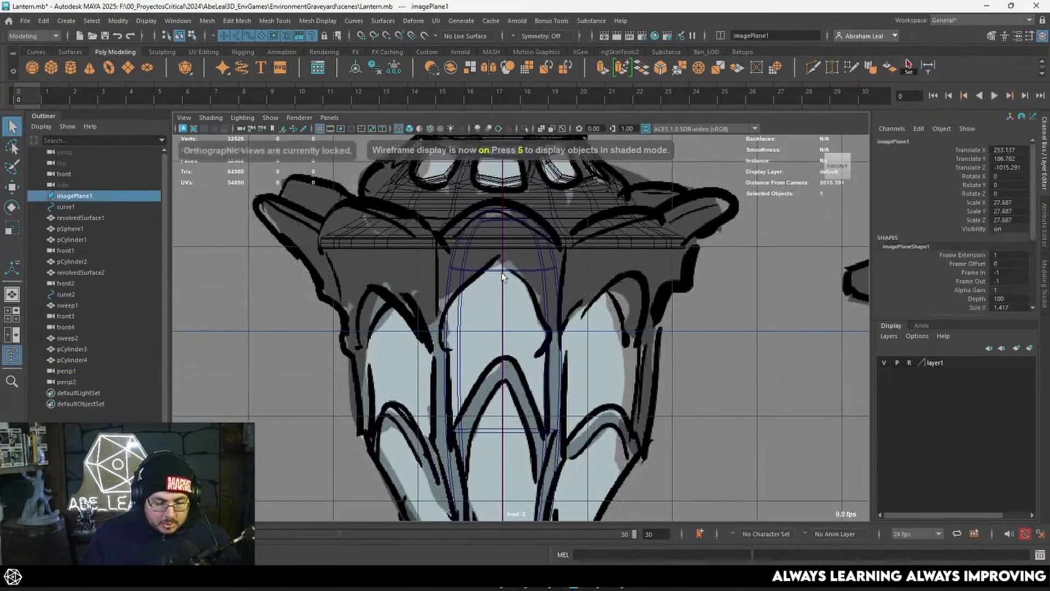
pyautogui.click(559, 378)
pyautogui.press('space')
pyautogui.press('5')
# - Select the edges at the corners of the panel's arch and inspect them in shaded and wireframe display
pyautogui.moveTo(552, 356)
pyautogui.mouseDown()
pyautogui.moveTo(550, 337)
pyautogui.moveTo(619, 366)
pyautogui.moveTo(509, 287)
pyautogui.moveTo(490, 314)
pyautogui.moveTo(515, 327)
pyautogui.mouseUp()
pyautogui.keyDown('alt'); pyautogui.moveTo(515, 327); pyautogui.dragTo(584, 340, button='right'); pyautogui.keyUp('alt')
pyautogui.moveTo(481, 279); pyautogui.dragTo(473, 223, button='right')
pyautogui.doubleClick(474, 249)
pyautogui.press('w')
pyautogui.keyDown('alt'); pyautogui.moveTo(473, 254); pyautogui.dragTo(458, 344); pyautogui.keyUp('alt')
pyautogui.keyDown('alt'); pyautogui.moveTo(452, 225); pyautogui.dragTo(487, 298, button='middle'); pyautogui.keyUp('alt')
pyautogui.keyDown('alt'); pyautogui.moveTo(487, 298); pyautogui.dragTo(525, 328, button='right'); pyautogui.keyUp('alt')
pyautogui.press('q')
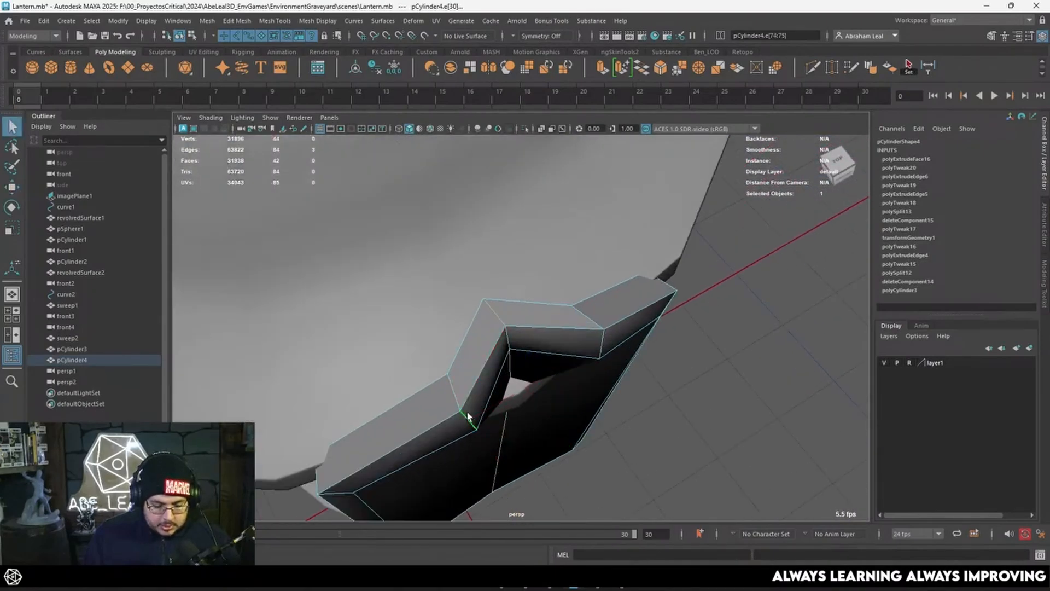
pyautogui.keyDown('shift'); pyautogui.click(602, 344); pyautogui.keyUp('shift')
pyautogui.press('4')
pyautogui.moveTo(593, 359)
pyautogui.keyDown('alt'); pyautogui.mouseDown()
pyautogui.moveTo(641, 339)
pyautogui.moveTo(622, 325)
pyautogui.moveTo(649, 324)
pyautogui.moveTo(642, 303)
pyautogui.moveTo(576, 275)
pyautogui.mouseUp(); pyautogui.keyUp('alt')
pyautogui.keyDown('shift'); pyautogui.click(615, 343); pyautogui.keyUp('shift')
pyautogui.press('5')
pyautogui.press('w')
# - Move the whole panel outward from the lantern's centre to a Translate Z of 10.361
pyautogui.moveTo(575, 275); pyautogui.dragTo(608, 249, button='right')
pyautogui.click(563, 277)
pyautogui.keyDown('alt'); pyautogui.moveTo(563, 277); pyautogui.dragTo(619, 336); pyautogui.keyUp('alt')
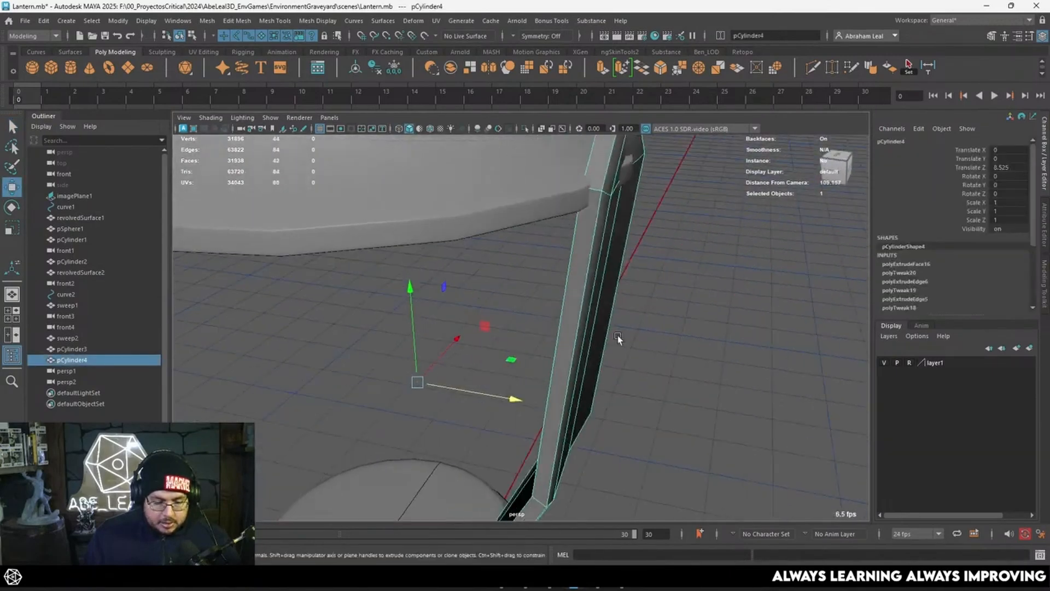
pyautogui.moveTo(517, 401); pyautogui.dragTo(476, 283)
# - Reposition the panel's bottom vertices so they sit inside the base's rim, and check the smoothed preview
pyautogui.moveTo(476, 284); pyautogui.dragTo(442, 281, button='right')
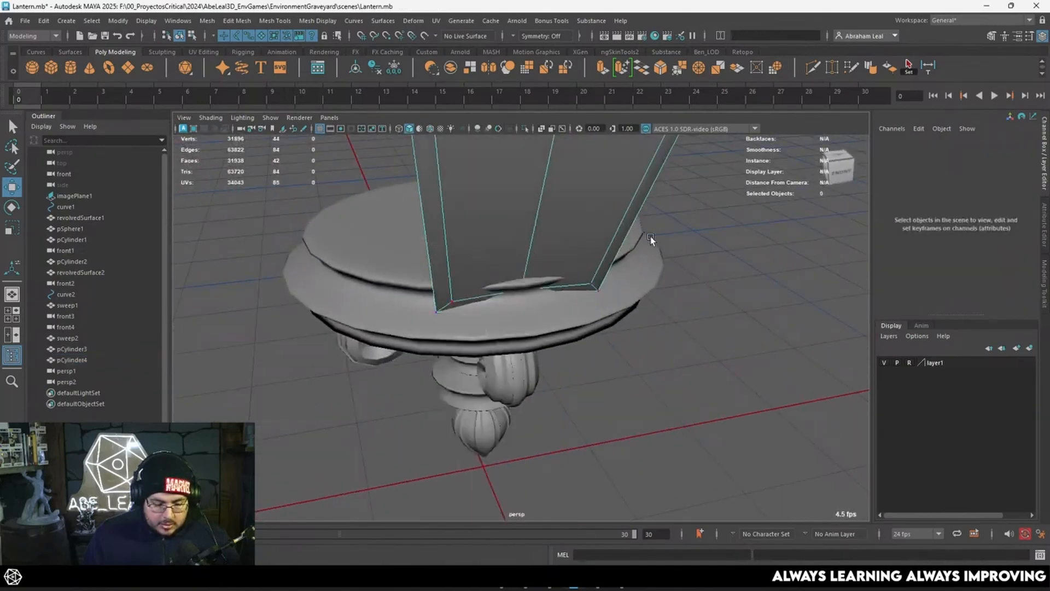
pyautogui.moveTo(650, 238); pyautogui.dragTo(320, 368)
pyautogui.keyDown('alt'); pyautogui.moveTo(431, 354); pyautogui.dragTo(502, 294); pyautogui.keyUp('alt')
pyautogui.press('3')
pyautogui.press('1')
pyautogui.keyDown('alt'); pyautogui.moveTo(563, 352); pyautogui.dragTo(475, 295); pyautogui.keyUp('alt')
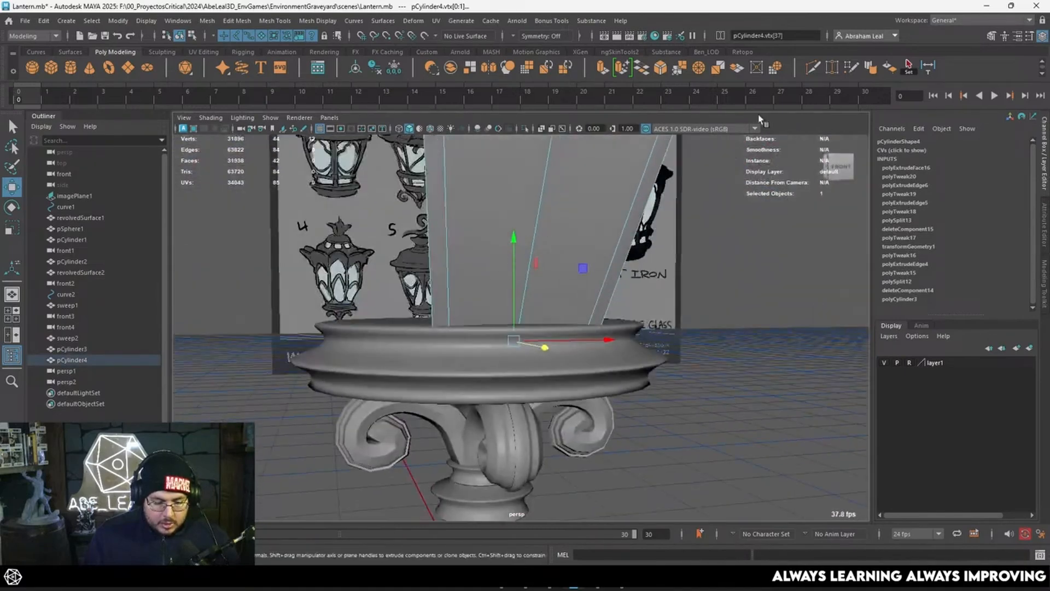
# - Insert an edge loop near the panel's bottom edge with the Multi-Cut tool
pyautogui.click(813, 66)
pyautogui.press('4')
pyautogui.scroll(4, 438, 331)
pyautogui.keyDown('ctrl'); pyautogui.click(424, 338); pyautogui.keyUp('ctrl')
pyautogui.press('5')
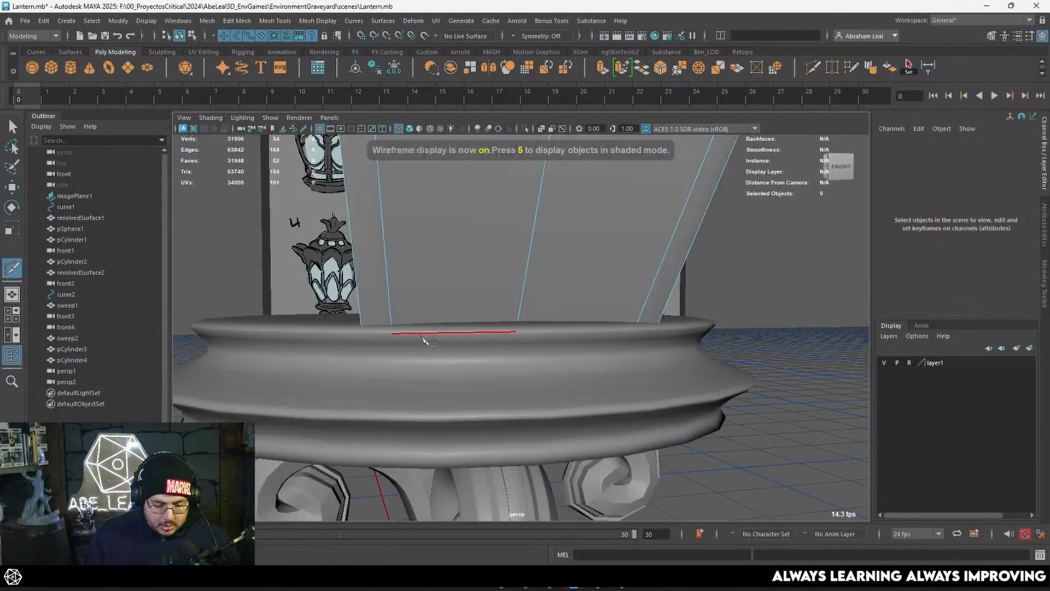
# - Examine the panel smoothed and unsmoothed in the perspective view, and pick its horizontal bend edge
pyautogui.press('space')
pyautogui.press('space')
pyautogui.keyDown('alt'); pyautogui.moveTo(602, 373); pyautogui.dragTo(595, 355); pyautogui.keyUp('alt')
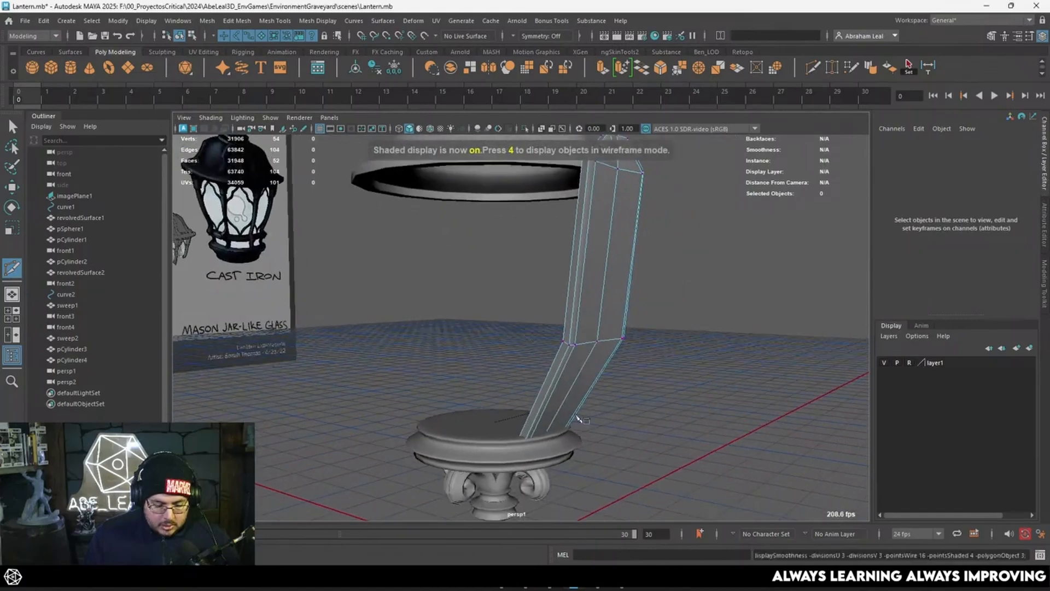
pyautogui.press('3')
pyautogui.press('q')
pyautogui.keyDown('alt'); pyautogui.moveTo(631, 300); pyautogui.dragTo(578, 330); pyautogui.keyUp('alt')
pyautogui.click(583, 333)
pyautogui.press('1')
pyautogui.scroll(4, 593, 386)
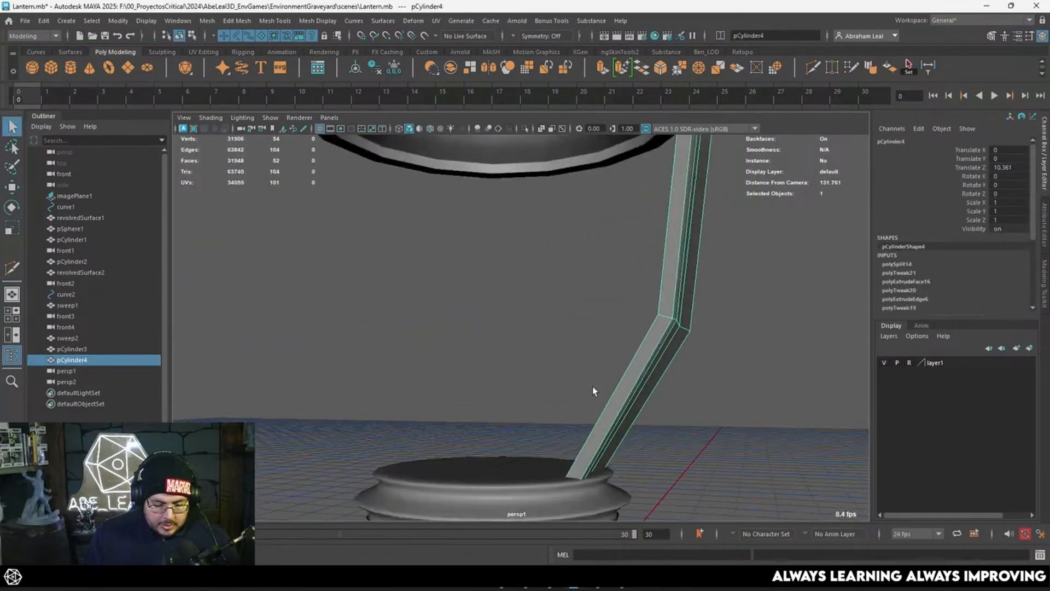
pyautogui.keyDown('alt'); pyautogui.moveTo(593, 386); pyautogui.dragTo(515, 372); pyautogui.keyUp('alt')
pyautogui.moveTo(515, 372); pyautogui.dragTo(523, 332, button='right')
pyautogui.click(523, 331)
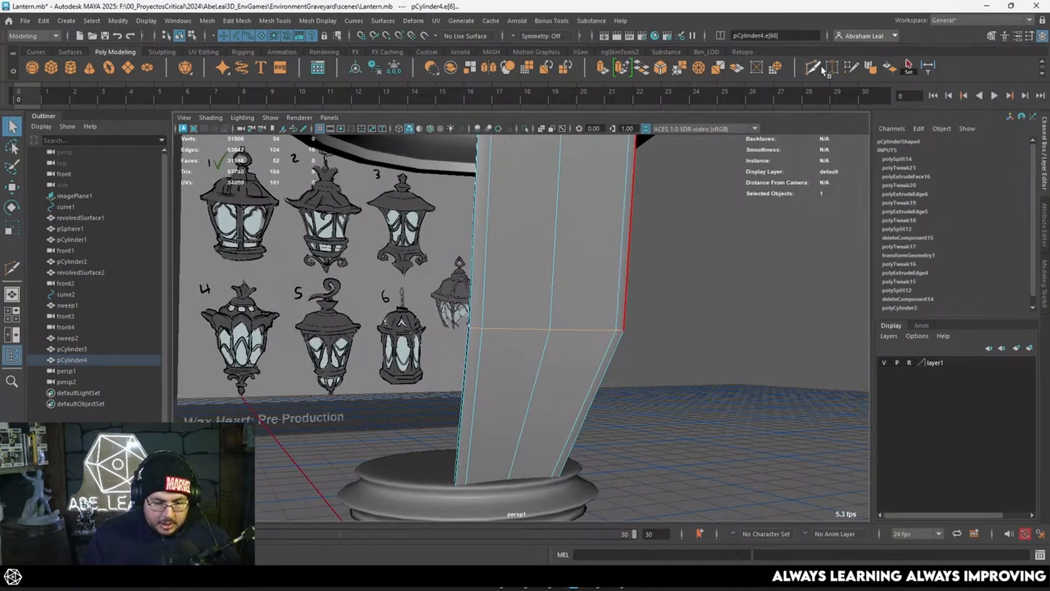
# - In the front view, delete the faces of the panel's left half up to its centre line
pyautogui.keyDown('alt'); pyautogui.moveTo(558, 253); pyautogui.dragTo(569, 281); pyautogui.keyUp('alt')
pyautogui.press('space')
pyautogui.press('4')
pyautogui.scroll(-3, 558, 295)
pyautogui.scroll(6, 552, 300)
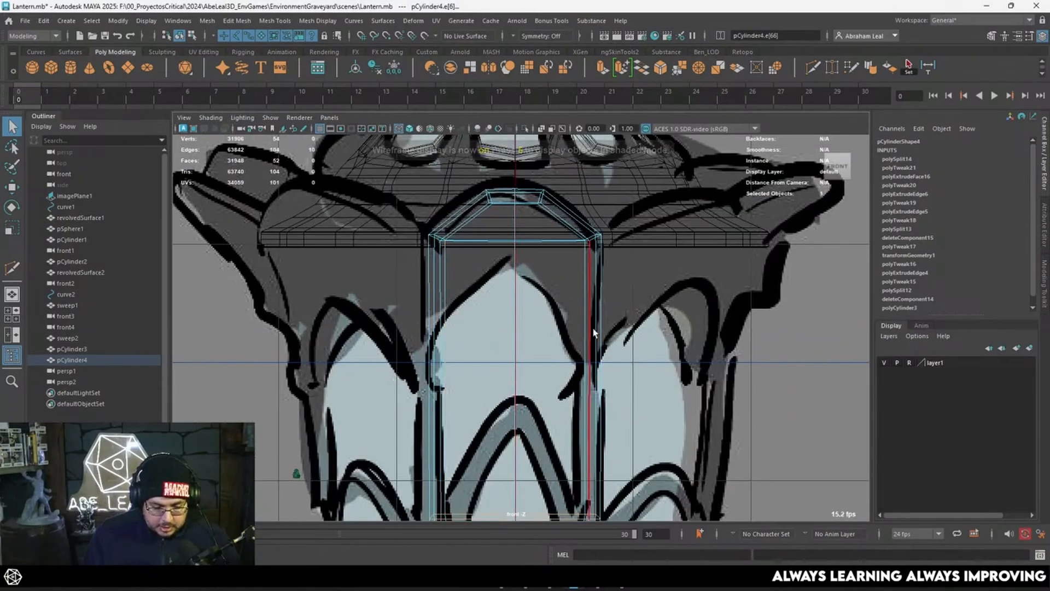
pyautogui.scroll(2, 543, 259)
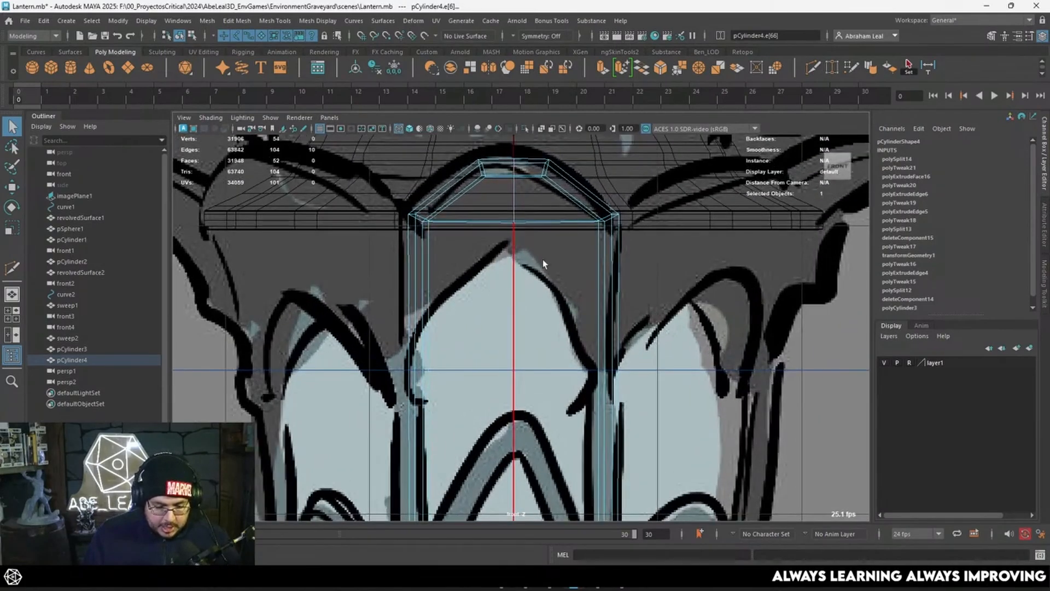
pyautogui.click(812, 70)
pyautogui.scroll(-3, 496, 274)
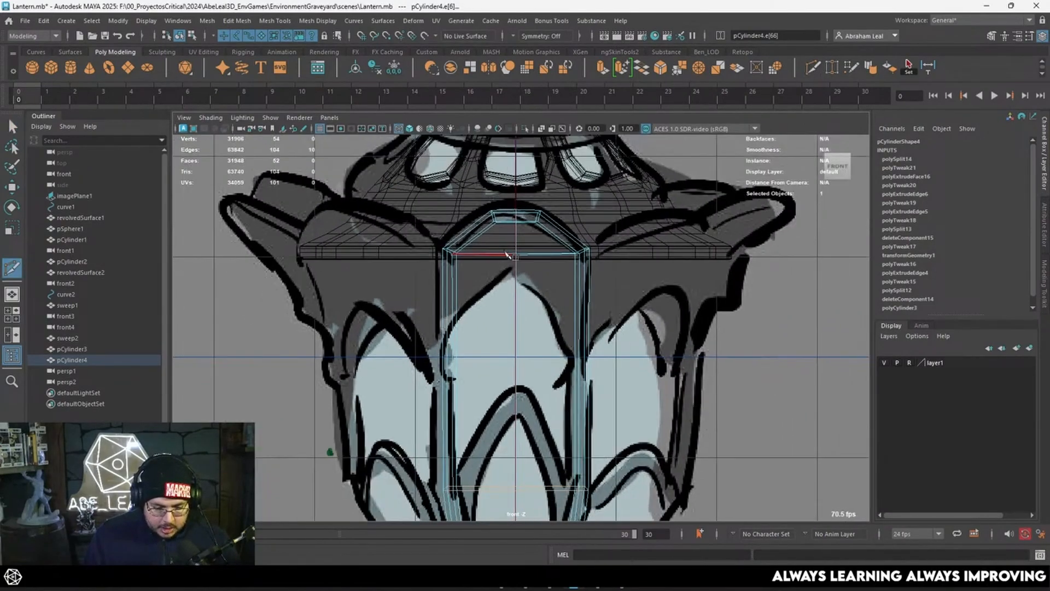
pyautogui.press('q')
pyautogui.moveTo(496, 222); pyautogui.dragTo(498, 251, button='right')
pyautogui.scroll(-5, 502, 210)
pyautogui.moveTo(416, 540); pyautogui.dragTo(397, 539)
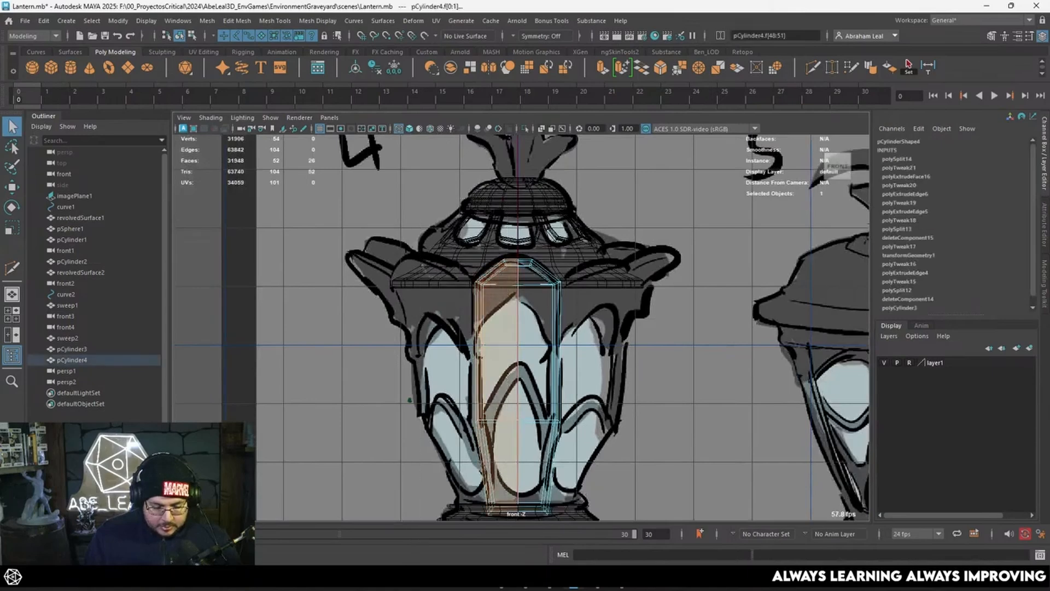
pyautogui.press('Delete')
# - Start a Multi-Cut from the panel's centre line along the lower arch's inner outline to the horizontal bend edge
pyautogui.scroll(8, 480, 195)
pyautogui.keyDown('alt'); pyautogui.moveTo(491, 277); pyautogui.dragTo(467, 216, button='middle'); pyautogui.keyUp('alt')
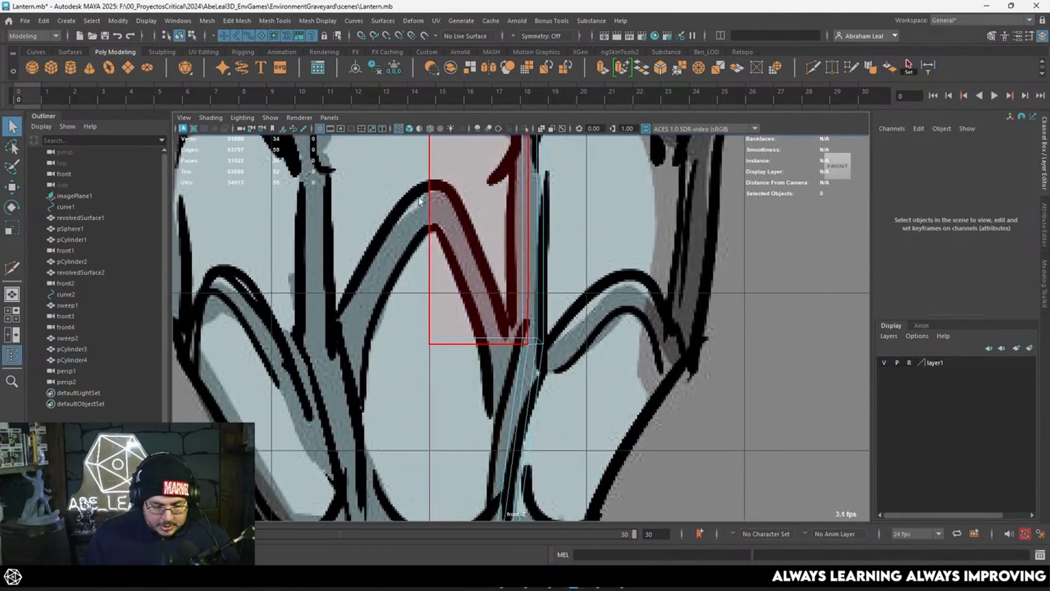
pyautogui.click(813, 68)
pyautogui.click(430, 343)
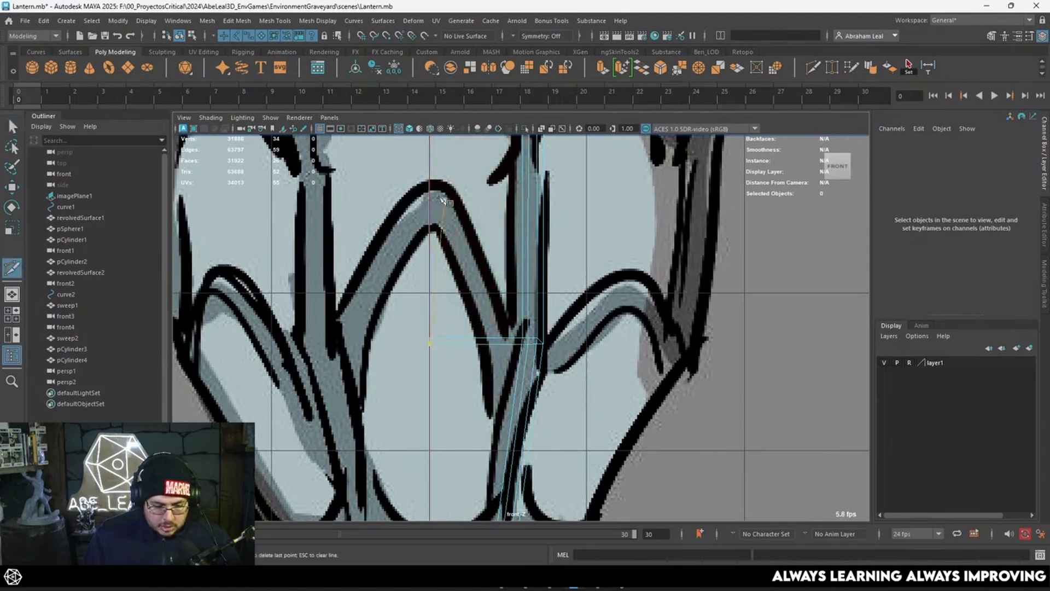
pyautogui.click(468, 287)
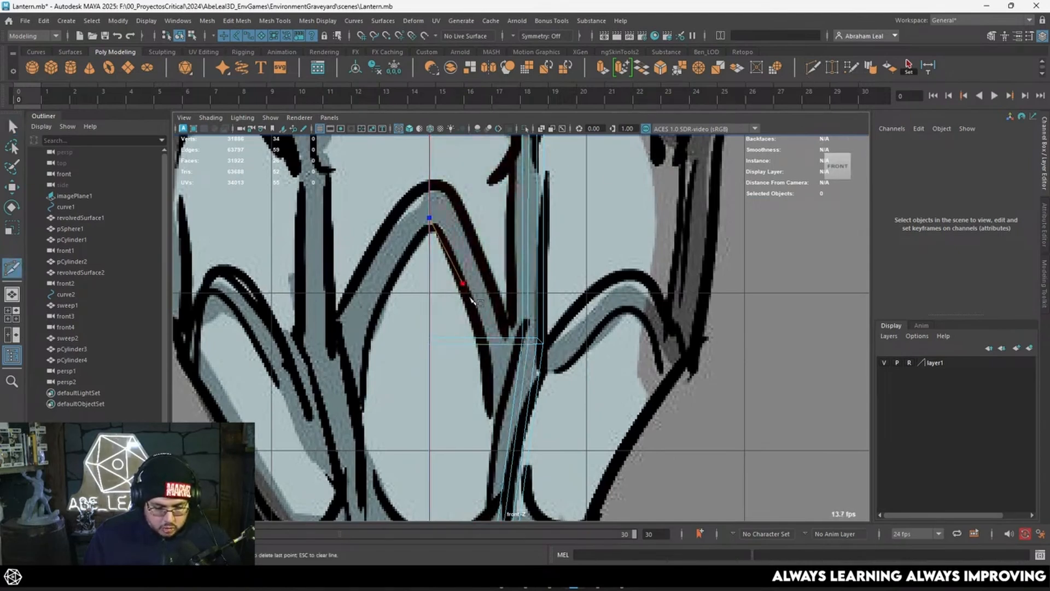
pyautogui.hotkey('ctrl', 'z')
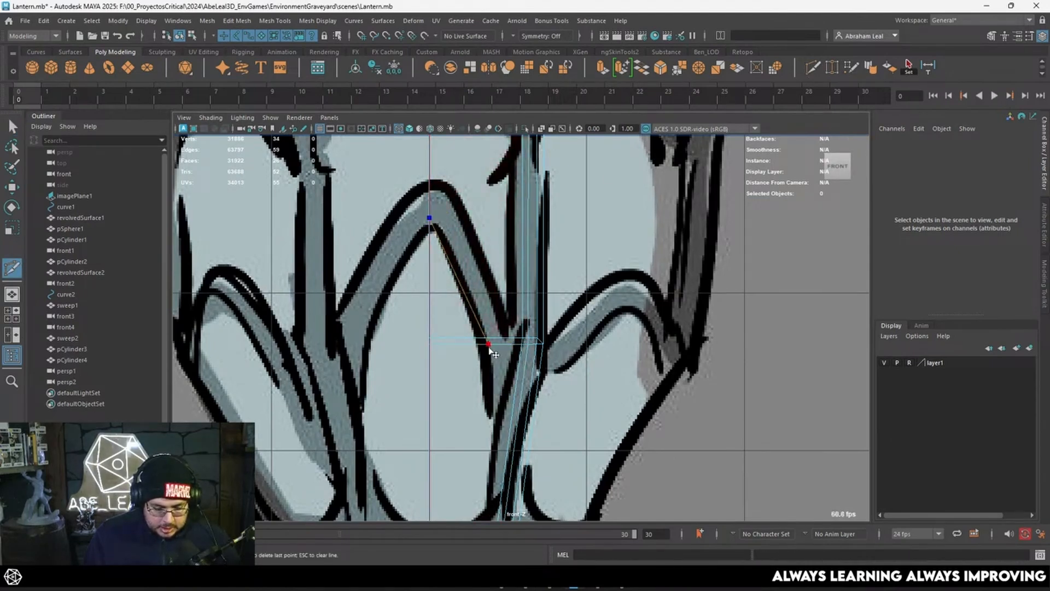
pyautogui.click(489, 345)
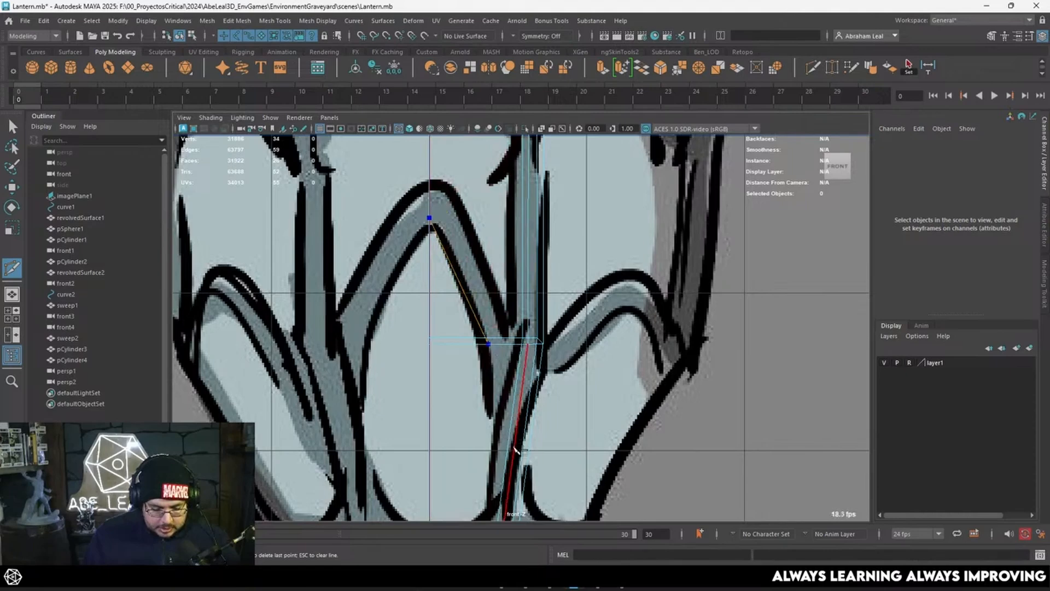
# - Continue the cut in the perspective view below the bend, across the panel's thickness, up its other side, and complete it
pyautogui.press('space')
pyautogui.moveTo(537, 436); pyautogui.dragTo(550, 342)
pyautogui.press('5')
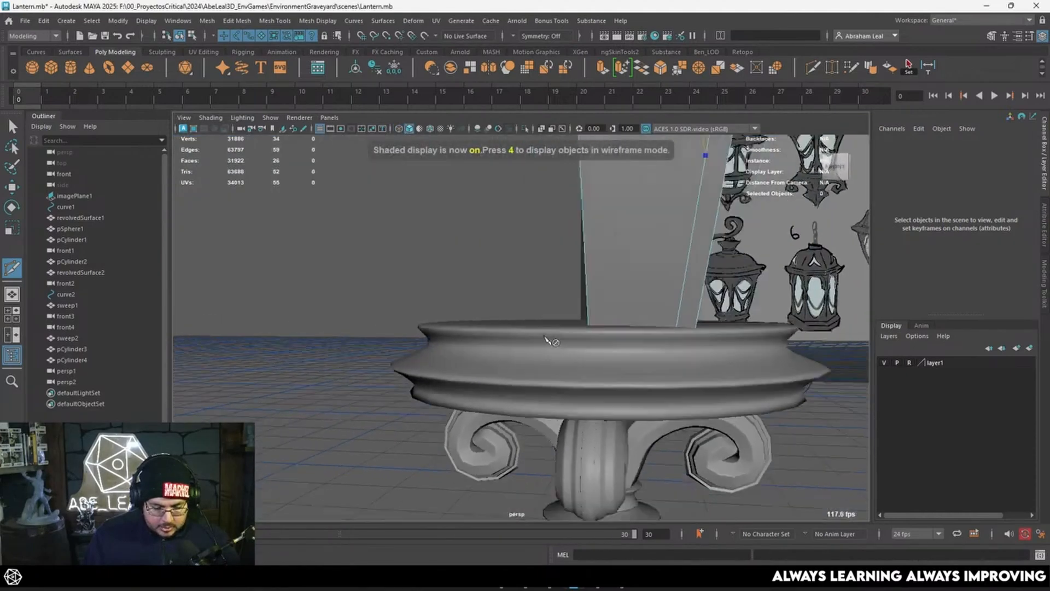
pyautogui.keyDown('alt'); pyautogui.moveTo(551, 342); pyautogui.dragTo(515, 347, button='middle'); pyautogui.keyUp('alt')
pyautogui.keyDown('alt'); pyautogui.moveTo(516, 350); pyautogui.dragTo(460, 356); pyautogui.keyUp('alt')
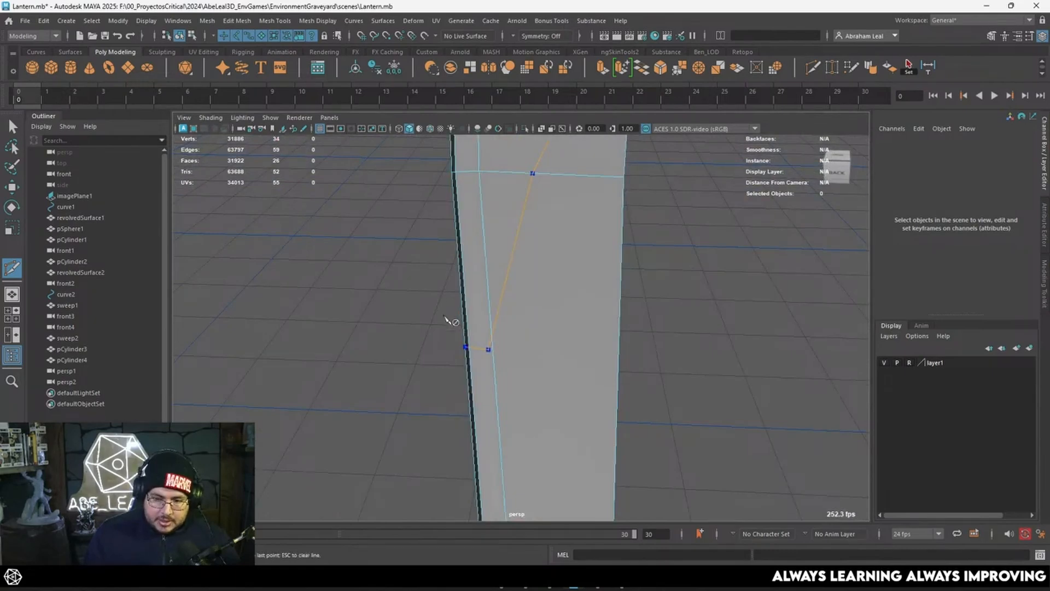
pyautogui.keyDown('alt'); pyautogui.moveTo(447, 320); pyautogui.dragTo(606, 309); pyautogui.keyUp('alt')
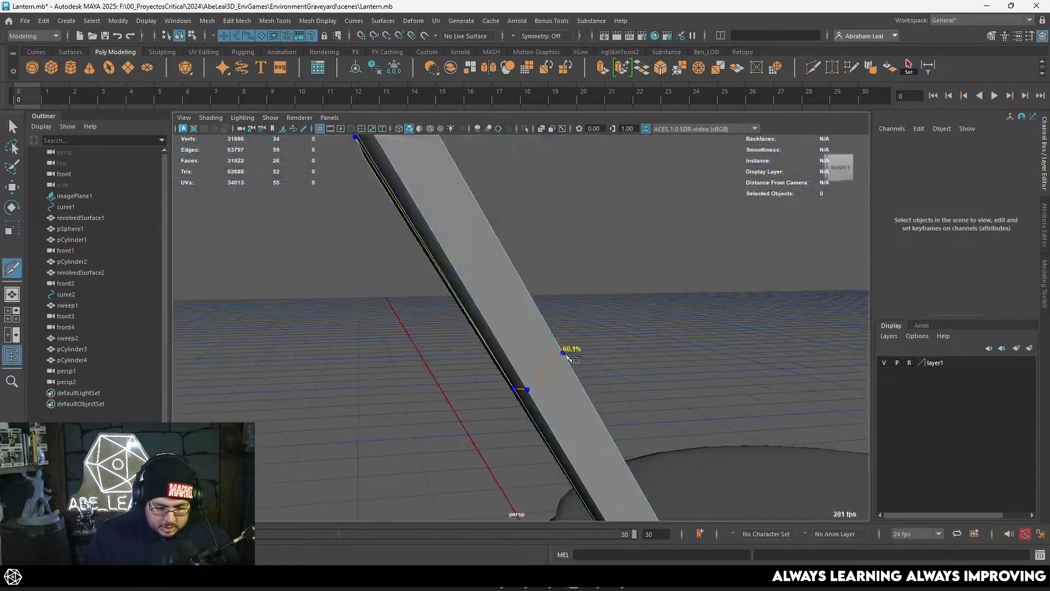
pyautogui.keyDown('alt'); pyautogui.moveTo(573, 360); pyautogui.dragTo(445, 368); pyautogui.keyUp('alt')
pyautogui.keyDown('alt'); pyautogui.moveTo(445, 368); pyautogui.dragTo(459, 465, button='middle'); pyautogui.keyUp('alt')
pyautogui.keyDown('alt'); pyautogui.moveTo(530, 344); pyautogui.dragTo(465, 291); pyautogui.keyUp('alt')
pyautogui.click(423, 260)
pyautogui.keyDown('alt'); pyautogui.moveTo(462, 252); pyautogui.dragTo(509, 249); pyautogui.keyUp('alt')
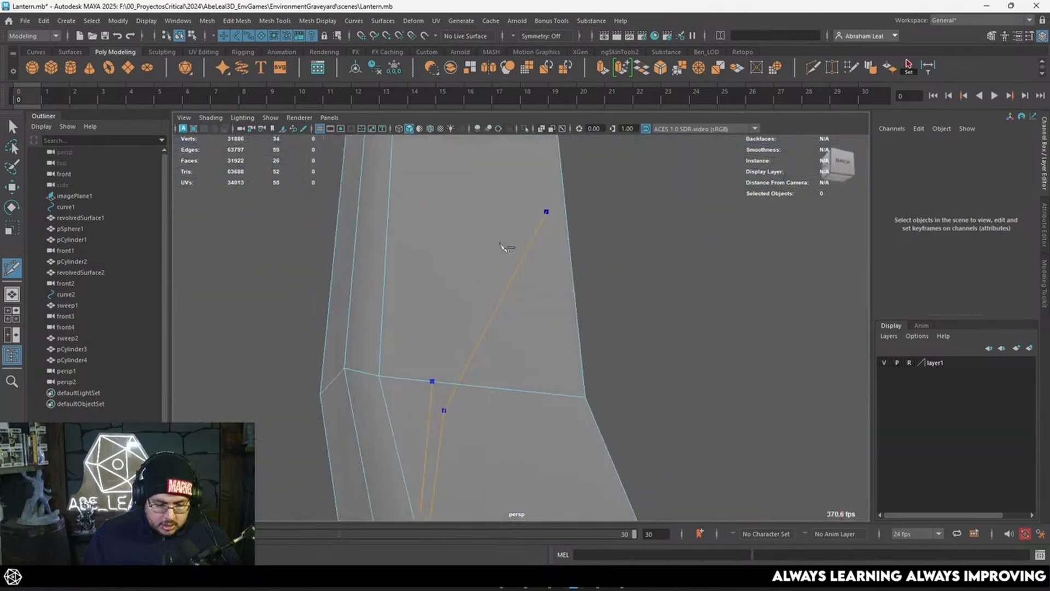
pyautogui.keyDown('alt'); pyautogui.moveTo(509, 248); pyautogui.dragTo(485, 346, button='middle'); pyautogui.keyUp('alt')
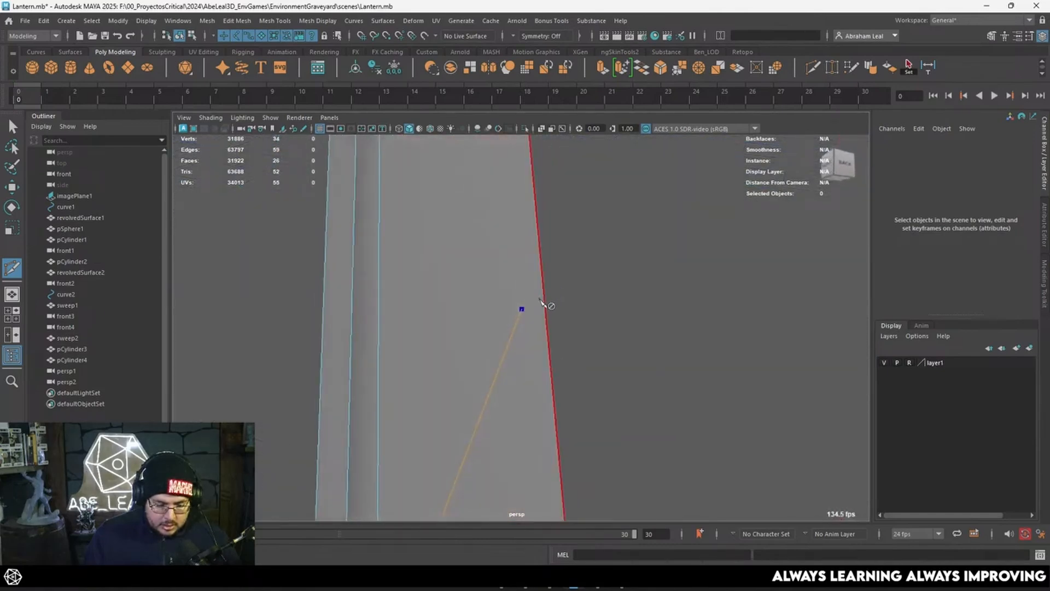
pyautogui.keyDown('alt'); pyautogui.moveTo(540, 299); pyautogui.dragTo(681, 355); pyautogui.keyUp('alt')
pyautogui.scroll(-3, 657, 353)
pyautogui.press('q')
pyautogui.scroll(-5, 508, 341)
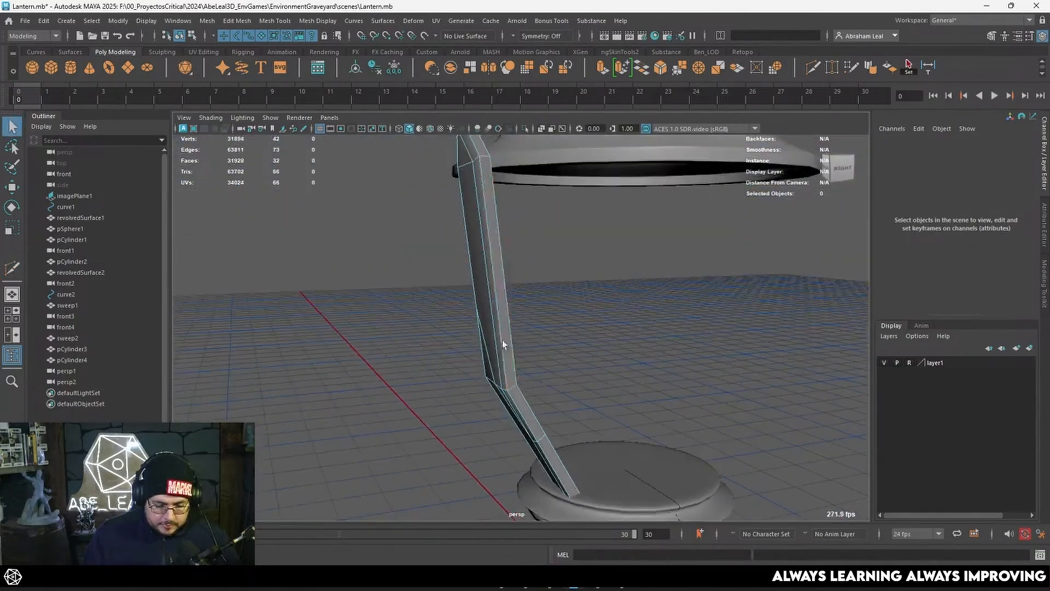
# - Delete the panel's side-wall faces and one of its two layers to reduce it to a single surface
pyautogui.click(504, 350)
pyautogui.press('Delete')
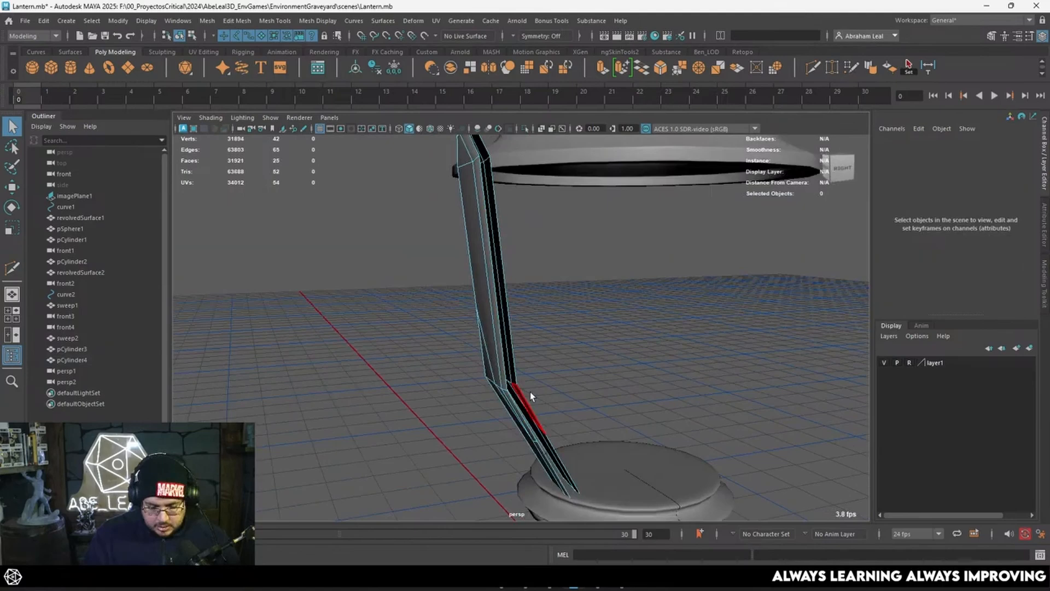
pyautogui.click(492, 355)
pyautogui.press('Delete')
pyautogui.keyDown('alt'); pyautogui.moveTo(505, 363); pyautogui.dragTo(566, 356); pyautogui.keyUp('alt')
pyautogui.moveTo(532, 317); pyautogui.dragTo(569, 281, button='right')
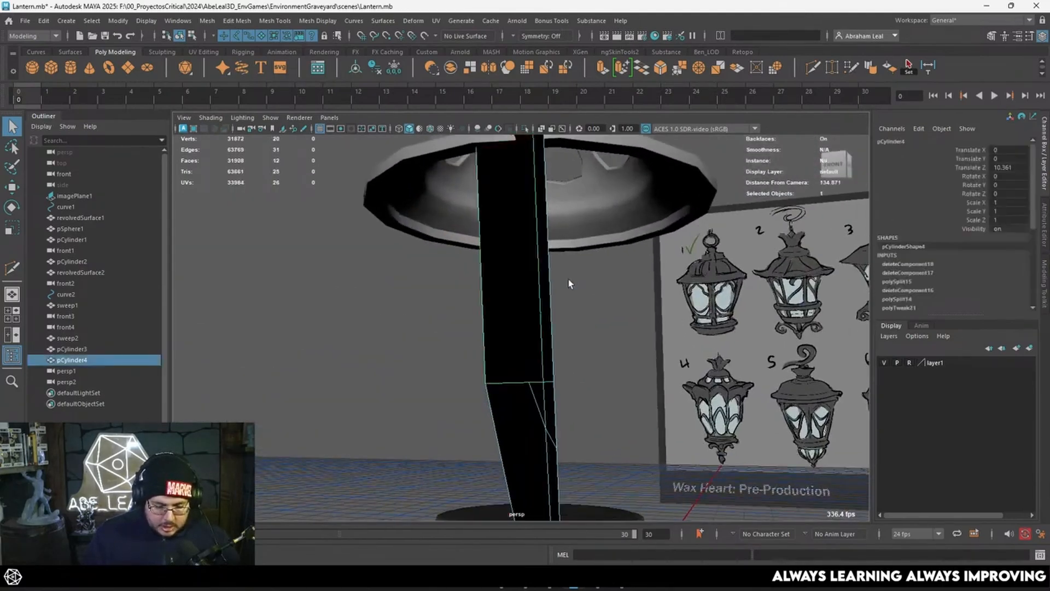
pyautogui.scroll(-4, 541, 218)
pyautogui.click(318, 21)
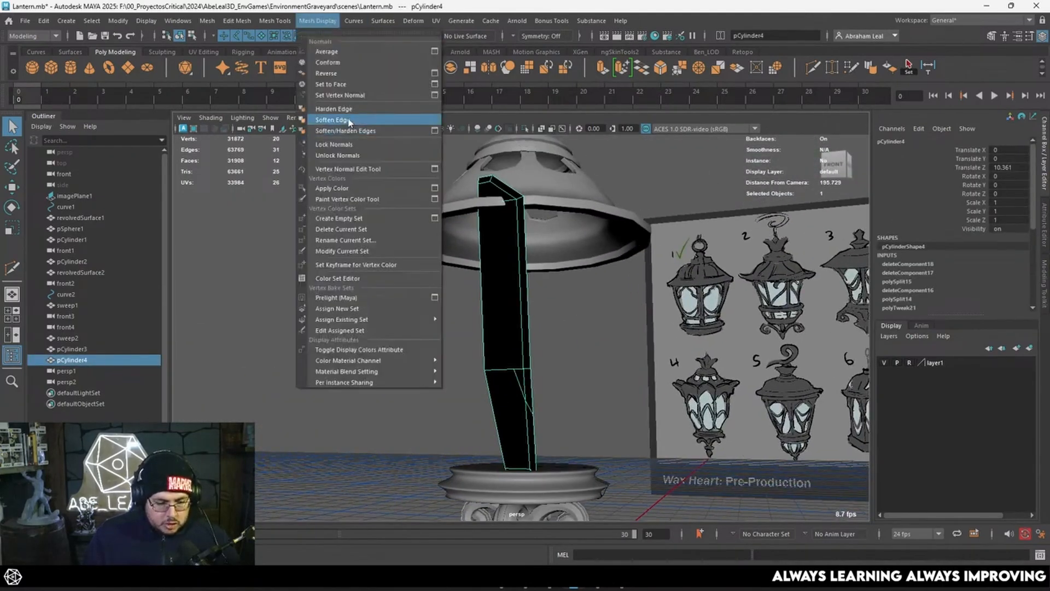
pyautogui.click(349, 121)
pyautogui.hotkey('ctrl', 'z')
# - Reverse the normals of the single-surface panel
pyautogui.click(318, 21)
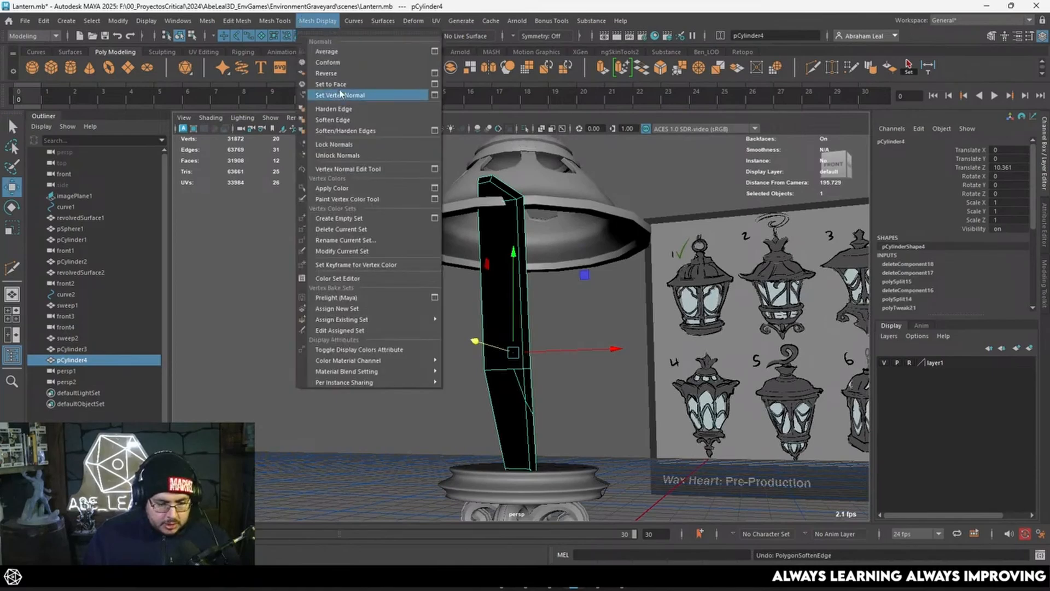
pyautogui.click(327, 73)
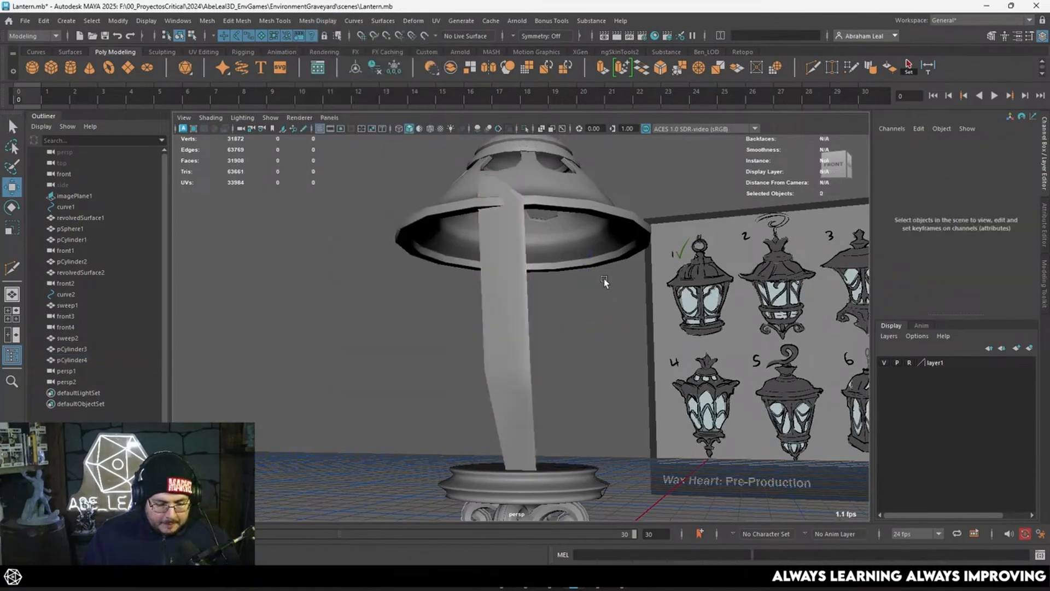
# - In the front view, delete the leftover diagonal cut edges around the panel's bend
pyautogui.scroll(5, 604, 278)
pyautogui.press('space')
pyautogui.moveTo(509, 330); pyautogui.dragTo(515, 366)
pyautogui.press('4')
pyautogui.keyDown('alt'); pyautogui.moveTo(529, 351); pyautogui.dragTo(529, 323, button='middle'); pyautogui.keyUp('alt')
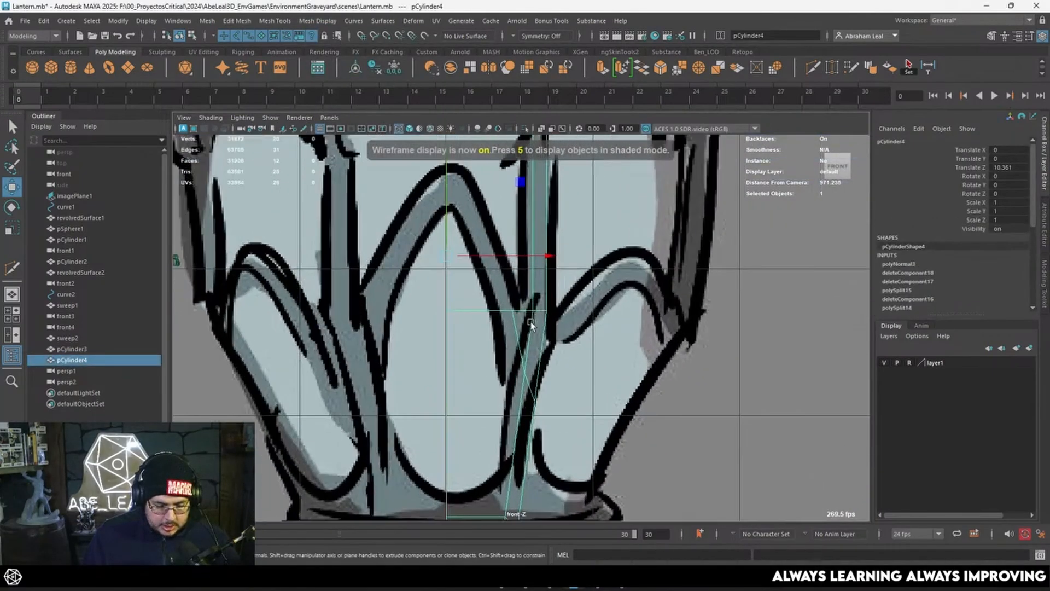
pyautogui.scroll(2, 528, 322)
pyautogui.moveTo(513, 278); pyautogui.dragTo(513, 257, button='right')
pyautogui.doubleClick(524, 366)
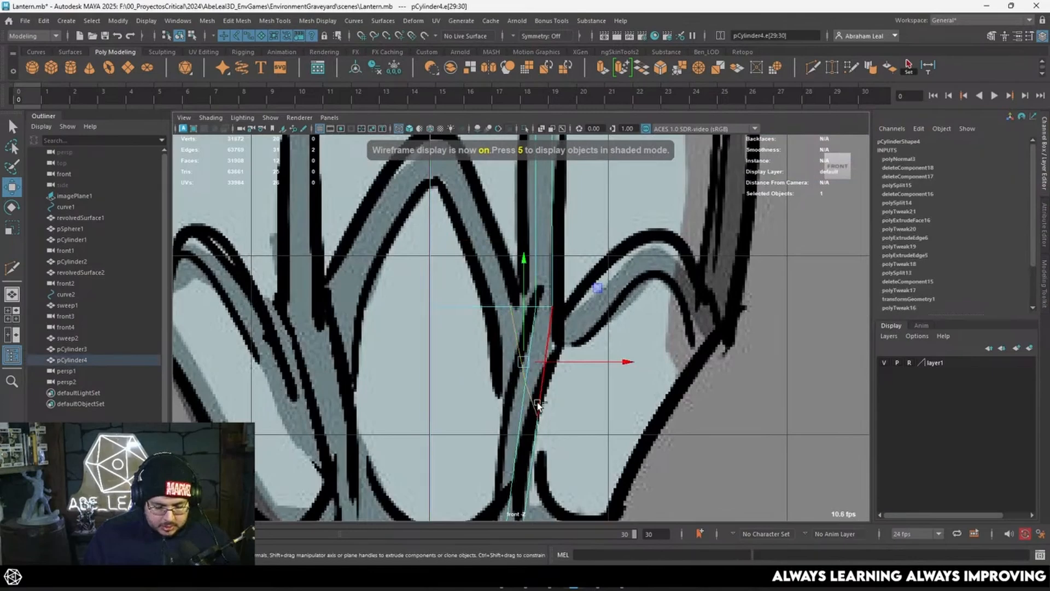
pyautogui.press('Delete')
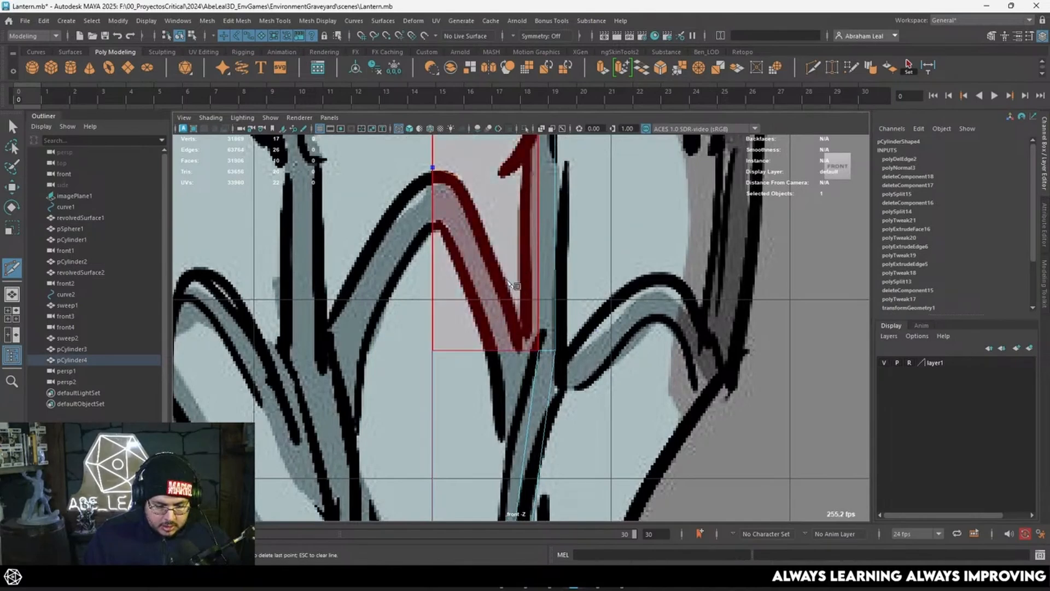
# - Cut the outer and inner outlines of the lower pointed arch into the panel with Multi-Cut, following the reference sketch
pyautogui.rightClick(539, 350)
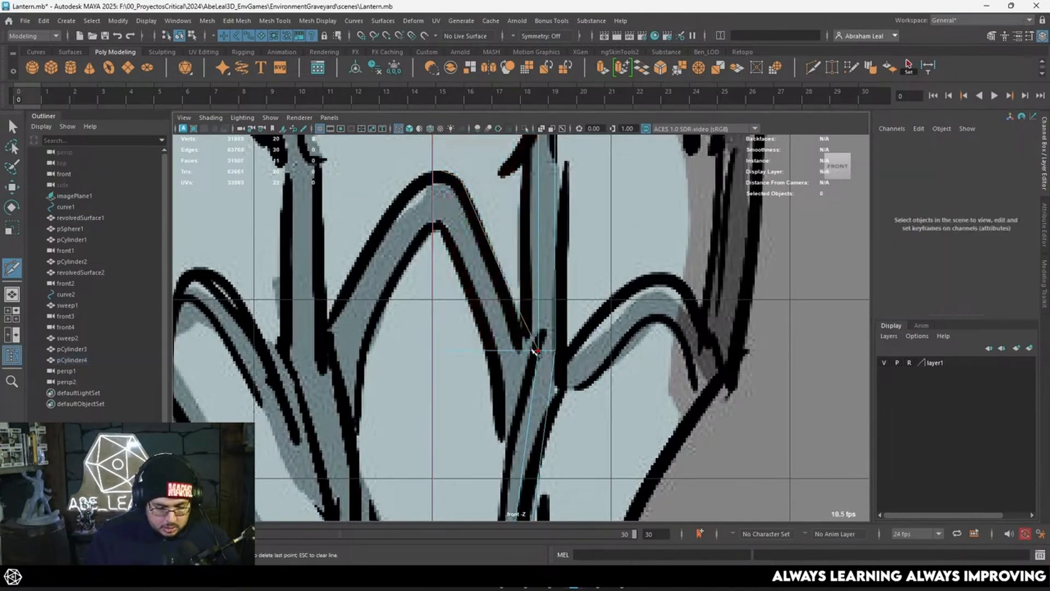
pyautogui.click(433, 225)
pyautogui.click(446, 231)
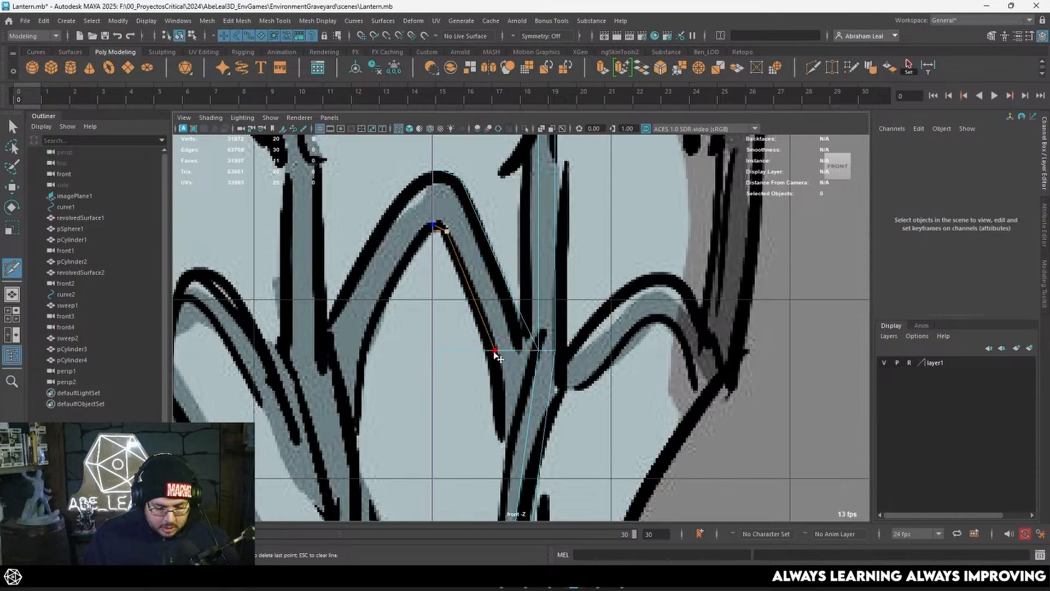
pyautogui.click(495, 350)
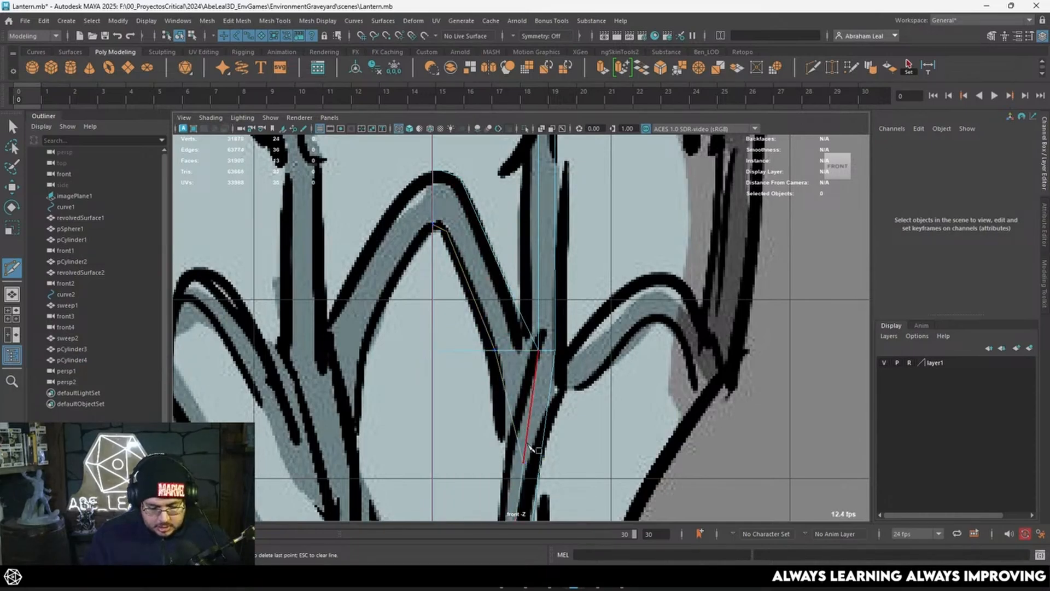
# - Cut the curved lower edge of the bottom glass opening from the centre line to the inner border edge, following the sketch
pyautogui.scroll(-5, 530, 447)
pyautogui.scroll(2, 515, 390)
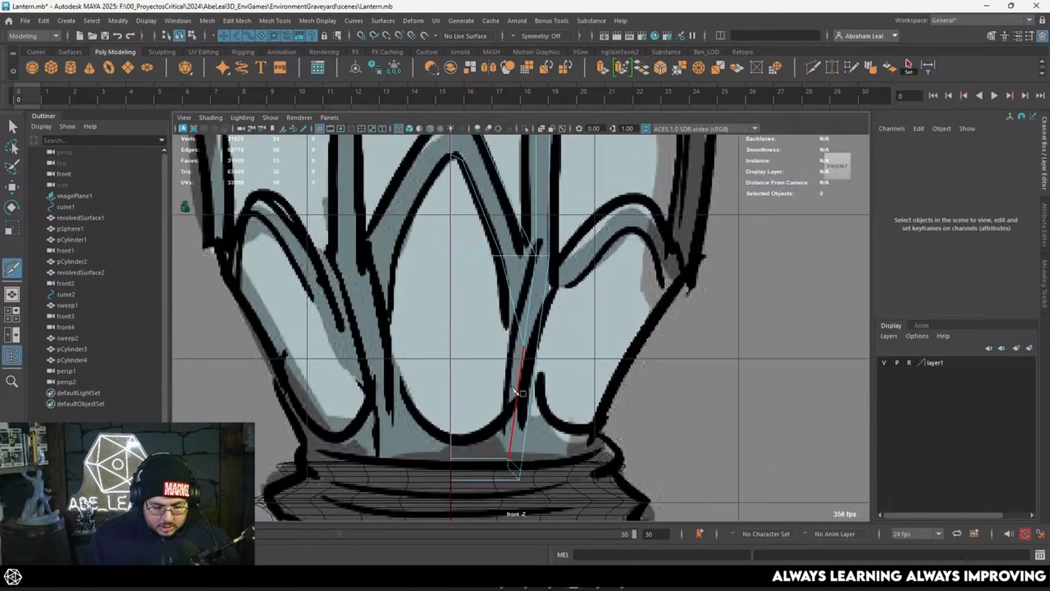
pyautogui.scroll(2, 515, 390)
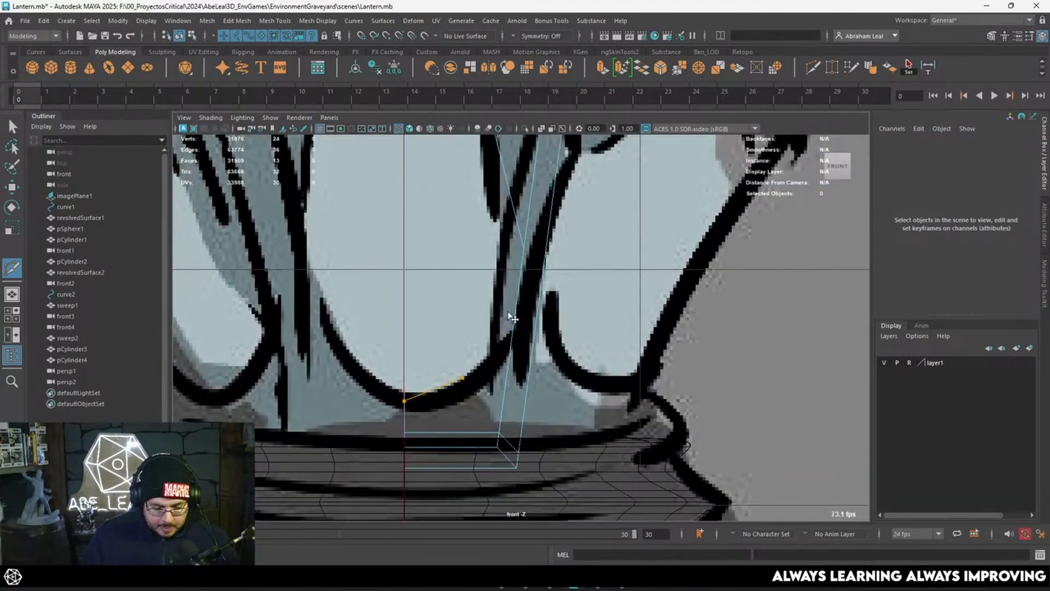
pyautogui.scroll(1, 484, 384)
pyautogui.keyDown('alt'); pyautogui.moveTo(508, 314); pyautogui.dragTo(536, 340, button='middle'); pyautogui.keyUp('alt')
pyautogui.scroll(-1, 475, 377)
pyautogui.hotkey('ctrl', 'z')
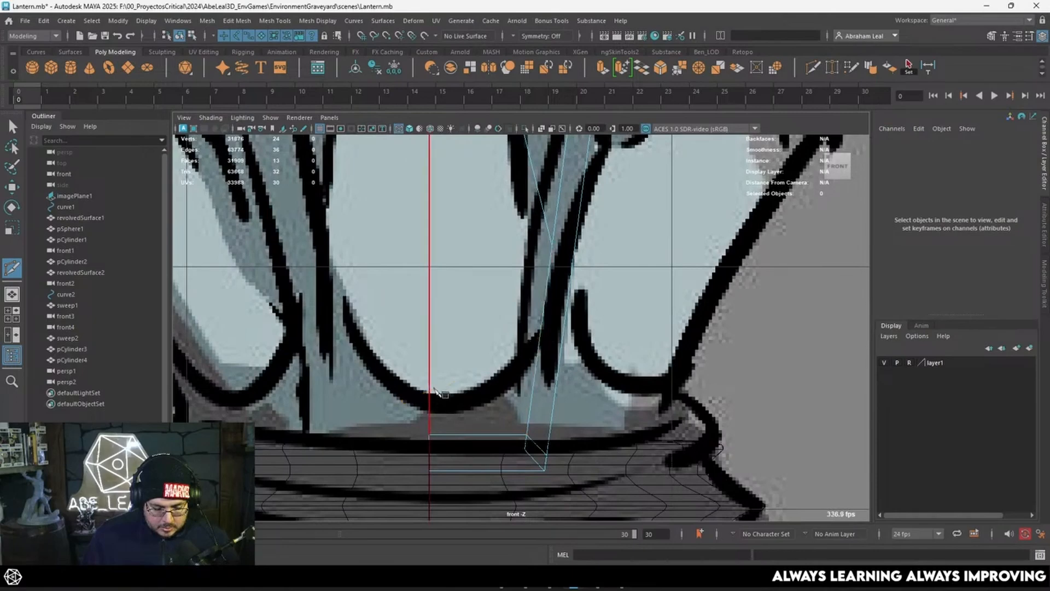
pyautogui.click(431, 392)
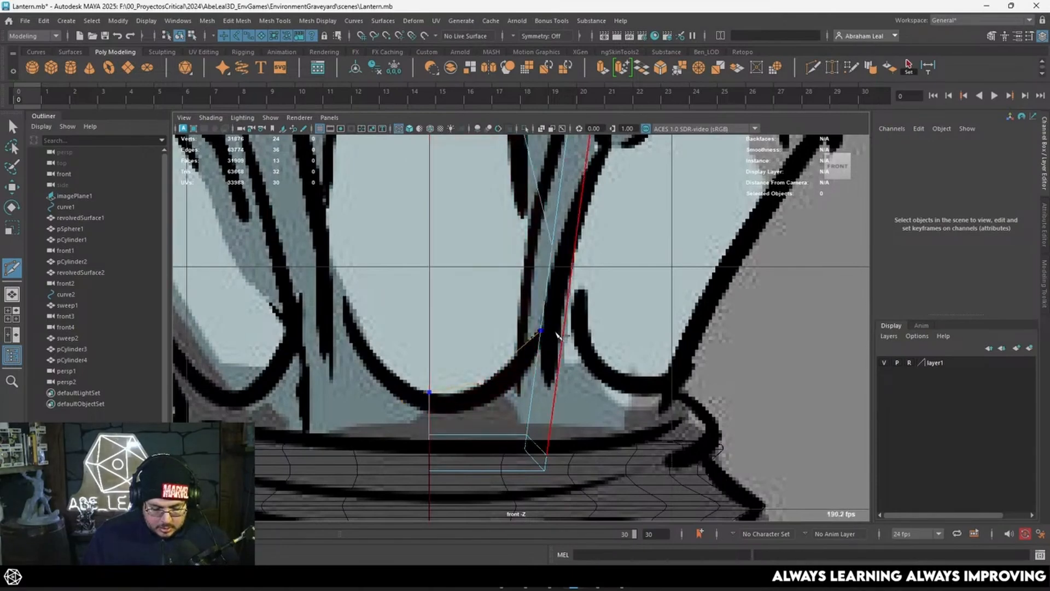
pyautogui.press('Return')
# - Cut the upper arch outline from the centre line to the inner border edge, including the hooked tip drawn in the sketch
pyautogui.keyDown('alt'); pyautogui.moveTo(557, 334); pyautogui.dragTo(500, 271, button='right'); pyautogui.keyUp('alt')
pyautogui.keyDown('alt'); pyautogui.moveTo(501, 270); pyautogui.dragTo(495, 405, button='middle'); pyautogui.keyUp('alt')
pyautogui.keyDown('alt'); pyautogui.moveTo(460, 306); pyautogui.dragTo(500, 254, button='right'); pyautogui.keyUp('alt')
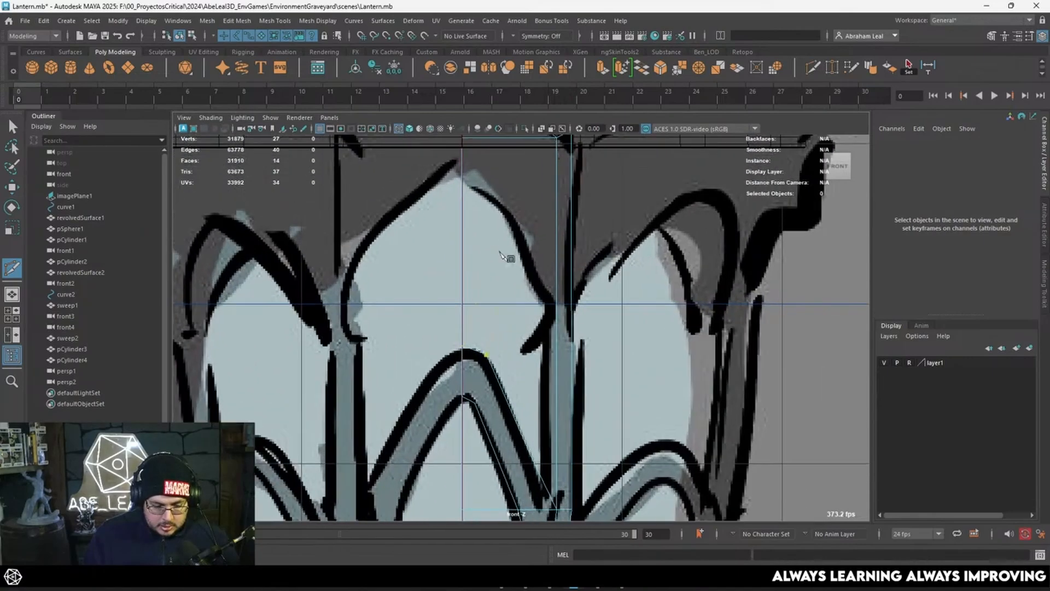
pyautogui.click(465, 174)
pyautogui.click(509, 211)
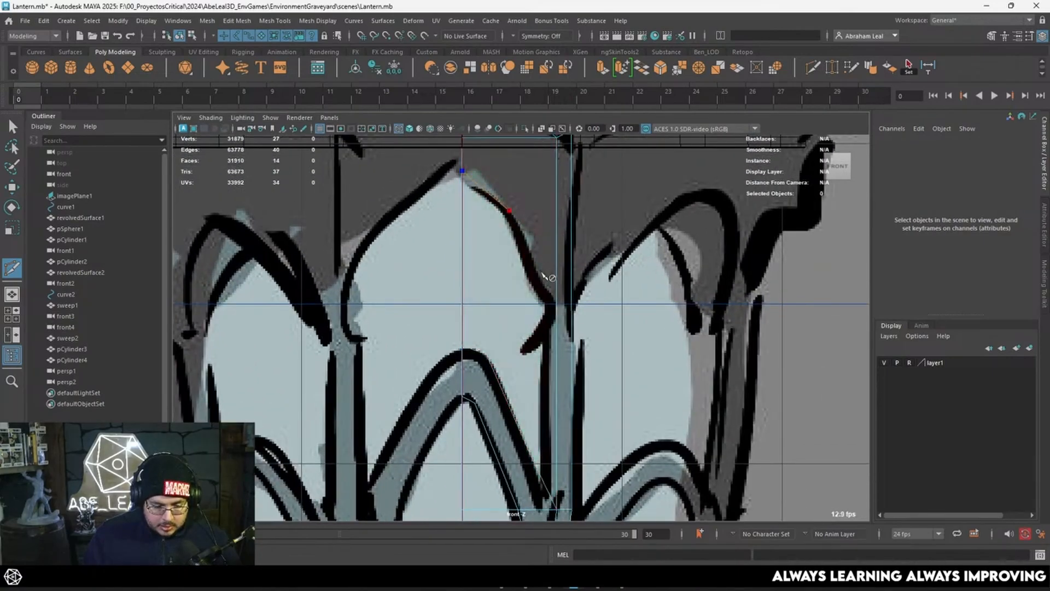
pyautogui.click(557, 306)
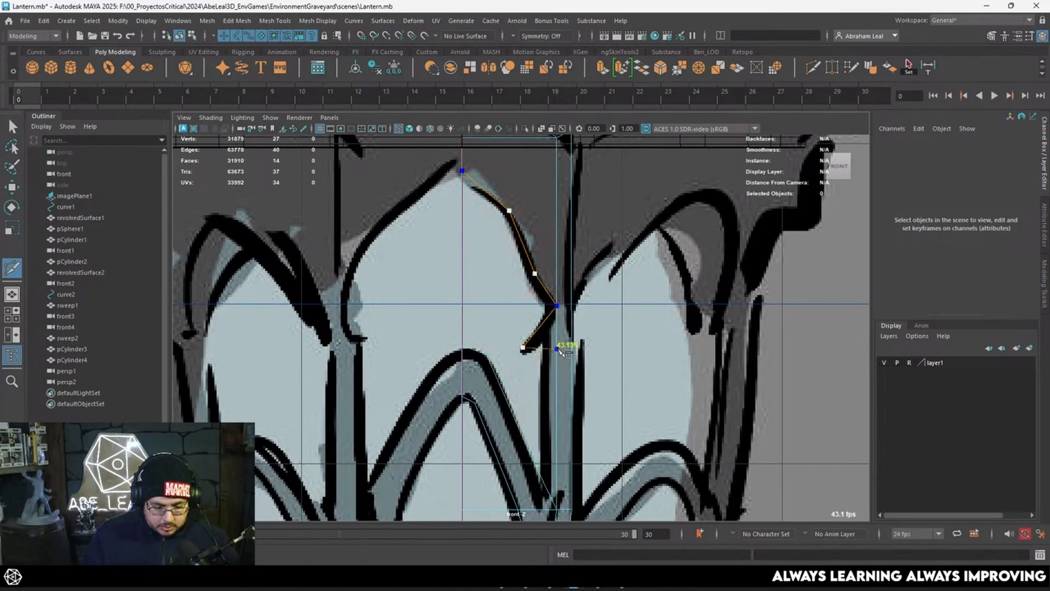
pyautogui.press('q')
# - Finish the upper opening's cut and delete the faces inside the panel's arched glass openings
pyautogui.press('5')
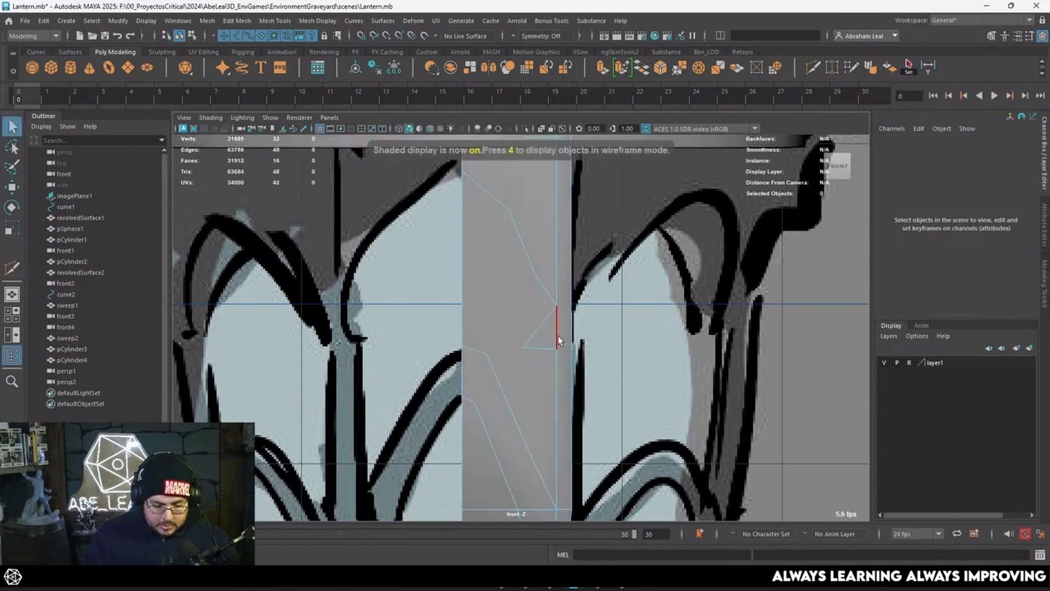
pyautogui.press('space')
pyautogui.moveTo(558, 336); pyautogui.dragTo(558, 309)
pyautogui.keyDown('alt'); pyautogui.moveTo(552, 310); pyautogui.dragTo(512, 315); pyautogui.keyUp('alt')
pyautogui.scroll(-5, 511, 314)
pyautogui.moveTo(486, 255); pyautogui.dragTo(489, 287, button='right')
pyautogui.click(505, 320)
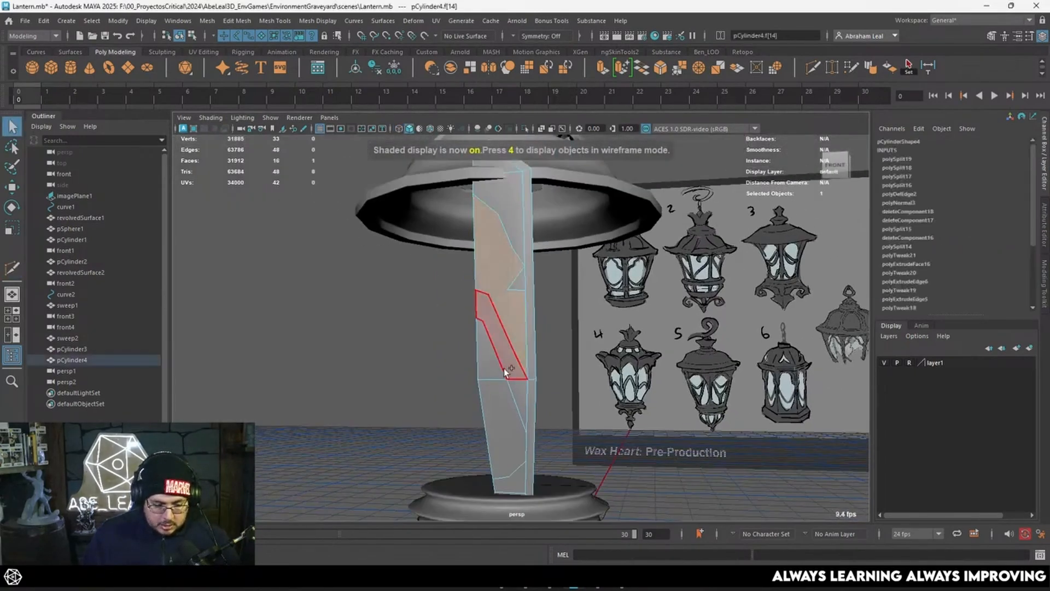
pyautogui.press('Delete')
# - Mirror the half panel across its centre line to form the full-width frame
pyautogui.keyDown('alt'); pyautogui.moveTo(497, 385); pyautogui.dragTo(527, 274); pyautogui.keyUp('alt')
pyautogui.click(528, 237)
pyautogui.click(552, 235)
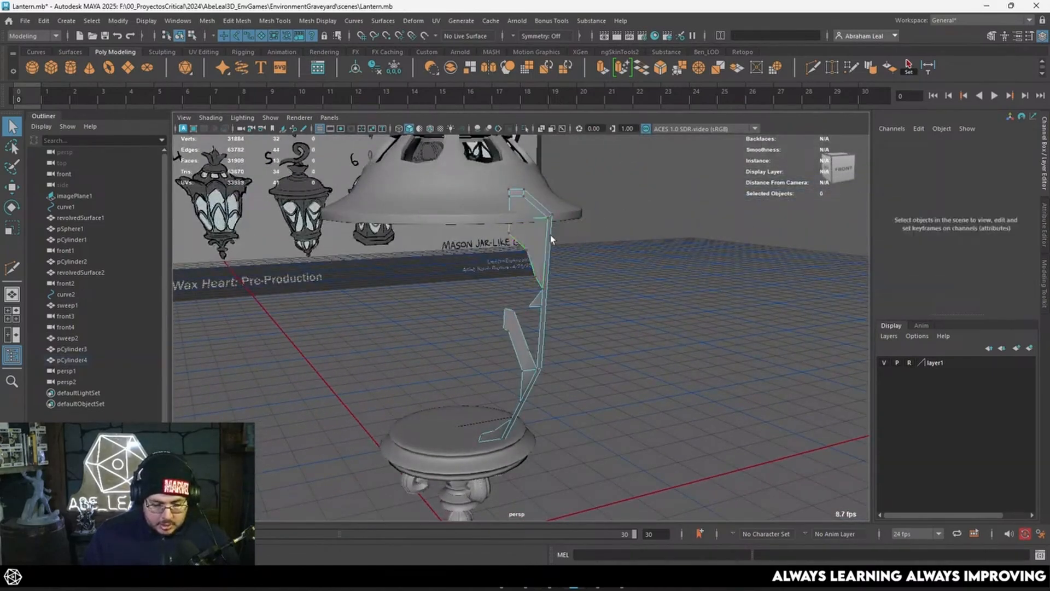
pyautogui.moveTo(552, 235); pyautogui.dragTo(606, 206, button='right')
pyautogui.keyDown('shift'); pyautogui.moveTo(528, 243); pyautogui.dragTo(517, 383, button='right'); pyautogui.keyUp('shift')
pyautogui.keyDown('alt'); pyautogui.moveTo(599, 334); pyautogui.dragTo(560, 378); pyautogui.keyUp('alt')
pyautogui.click(589, 361)
pyautogui.keyDown('alt'); pyautogui.moveTo(560, 377); pyautogui.dragTo(569, 375, button='right'); pyautogui.keyUp('alt')
# - Extrude the mirrored panel with a Local Translate Z of 3.066 to give it thickness, and turn on its smooth preview
pyautogui.click(491, 323)
pyautogui.keyDown('alt'); pyautogui.moveTo(491, 322); pyautogui.dragTo(485, 412); pyautogui.keyUp('alt')
pyautogui.hotkey('ctrl', 'e')
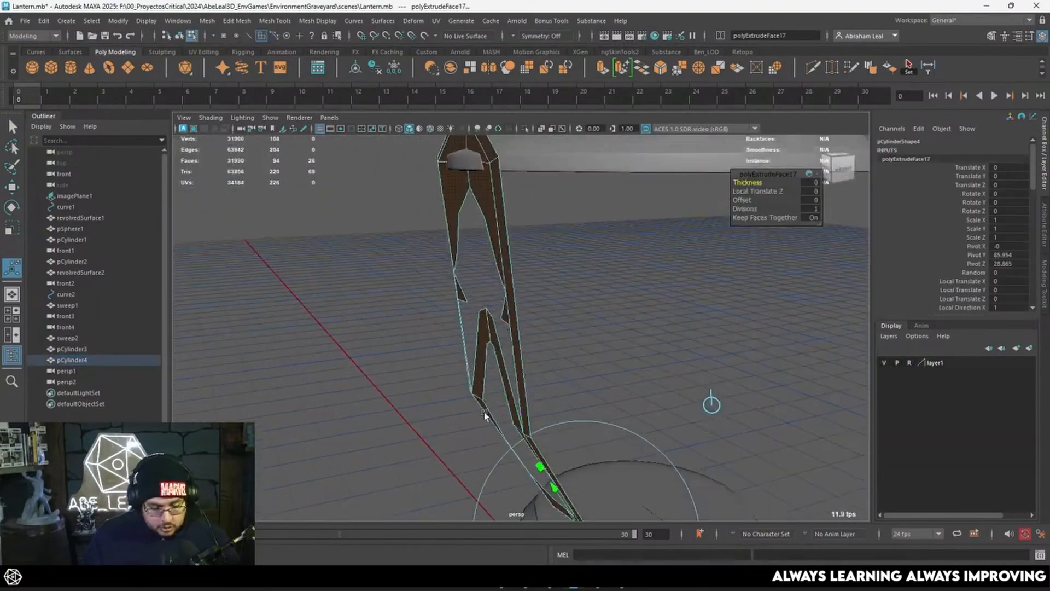
pyautogui.keyDown('alt'); pyautogui.moveTo(484, 413); pyautogui.dragTo(482, 308, button='middle'); pyautogui.keyUp('alt')
pyautogui.moveTo(523, 468); pyautogui.dragTo(509, 477)
pyautogui.press('3')
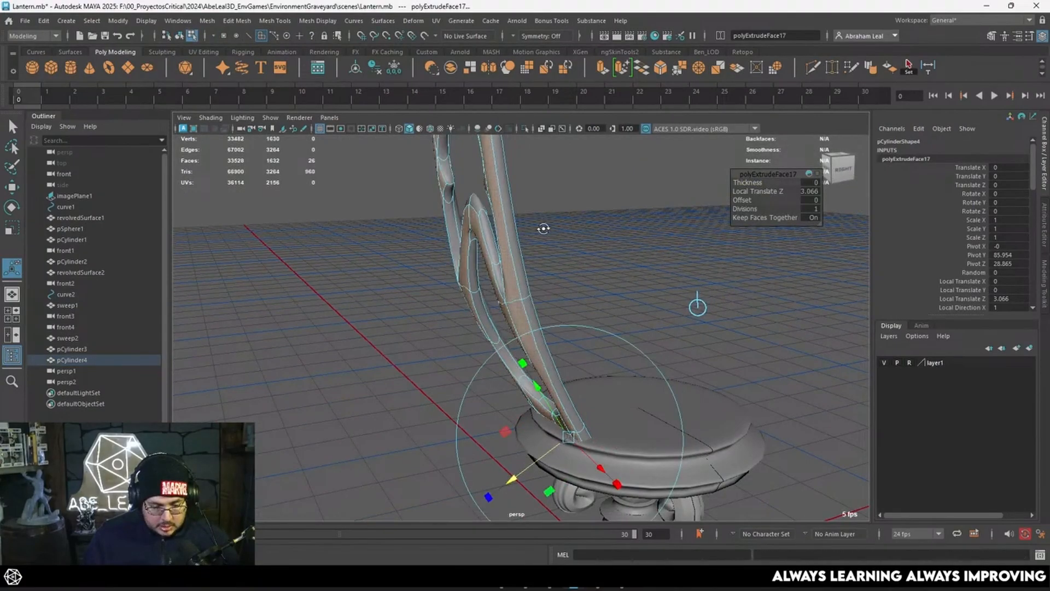
# - Examine the thickened panel from several angles, comparing its smoothed and unsmoothed display
pyautogui.keyDown('alt'); pyautogui.moveTo(544, 227); pyautogui.dragTo(606, 225); pyautogui.keyUp('alt')
pyautogui.press('q')
pyautogui.press('F8')
pyautogui.click(654, 347)
pyautogui.scroll(-4, 654, 347)
pyautogui.keyDown('alt'); pyautogui.moveTo(651, 348); pyautogui.dragTo(520, 310); pyautogui.keyUp('alt')
pyautogui.keyDown('alt'); pyautogui.moveTo(520, 310); pyautogui.dragTo(507, 327, button='middle'); pyautogui.keyUp('alt')
pyautogui.scroll(3, 507, 327)
pyautogui.click(506, 329)
pyautogui.press('1')
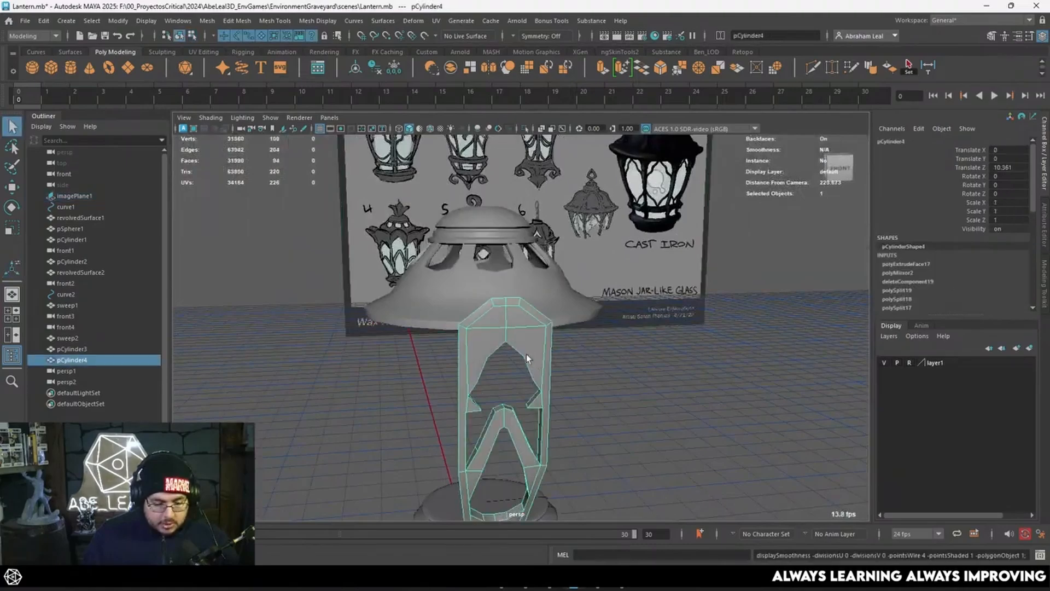
pyautogui.keyDown('alt'); pyautogui.moveTo(527, 353); pyautogui.dragTo(505, 270); pyautogui.keyUp('alt')
pyautogui.press('3')
pyautogui.click(629, 375)
pyautogui.click(504, 350)
pyautogui.press('1')
# - Bevel the panel's outer border edge loops with a fraction of 0.13 and 2 segments, and preview the panel smoothed
pyautogui.moveTo(506, 270); pyautogui.dragTo(506, 241, button='right')
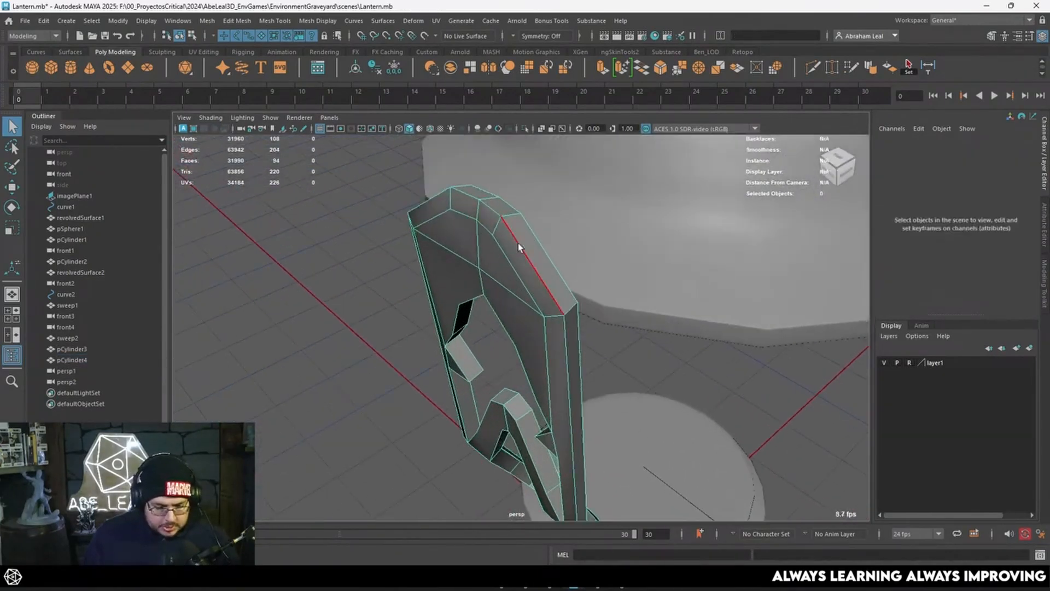
pyautogui.doubleClick(518, 243)
pyautogui.keyDown('shift'); pyautogui.doubleClick(537, 237); pyautogui.keyUp('shift')
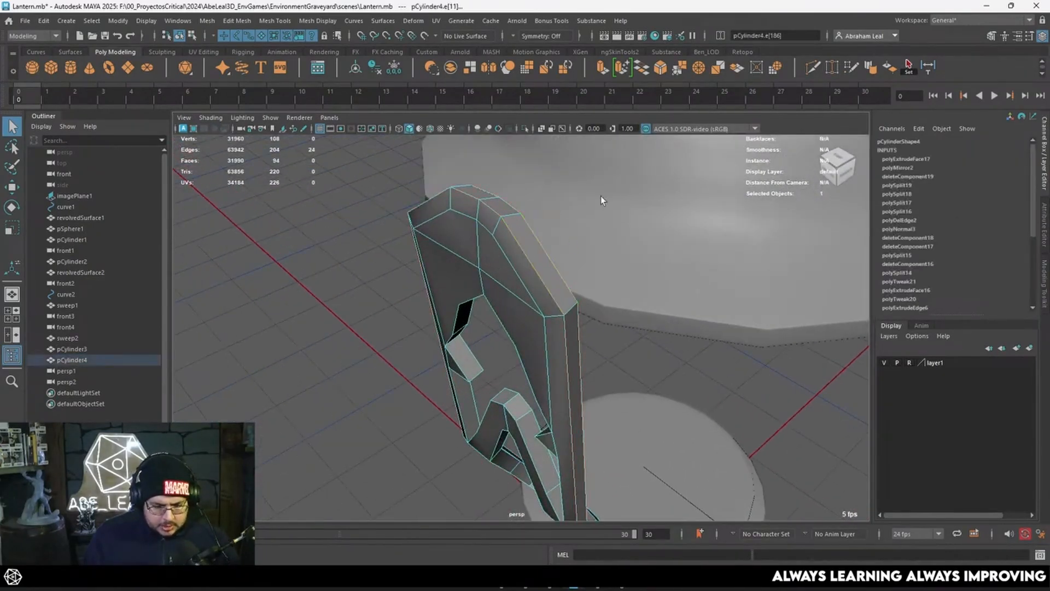
pyautogui.click(662, 67)
pyautogui.moveTo(747, 191); pyautogui.dragTo(734, 180)
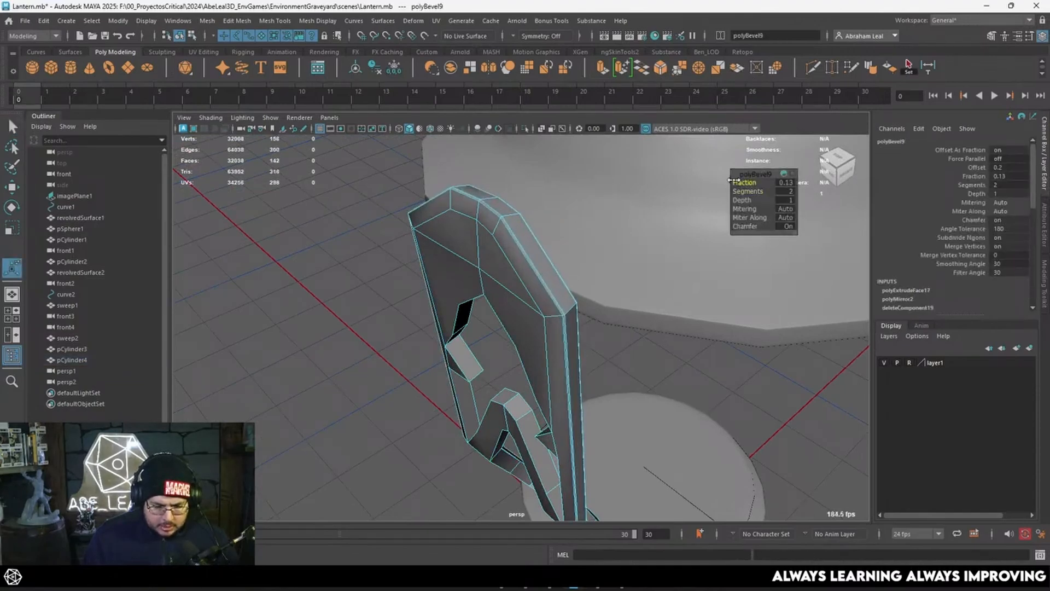
pyautogui.press('3')
pyautogui.press('q')
pyautogui.moveTo(572, 246); pyautogui.dragTo(594, 227, button='right')
pyautogui.click(413, 288)
pyautogui.keyDown('alt'); pyautogui.moveTo(422, 286); pyautogui.dragTo(465, 252); pyautogui.keyUp('alt')
pyautogui.click(495, 247)
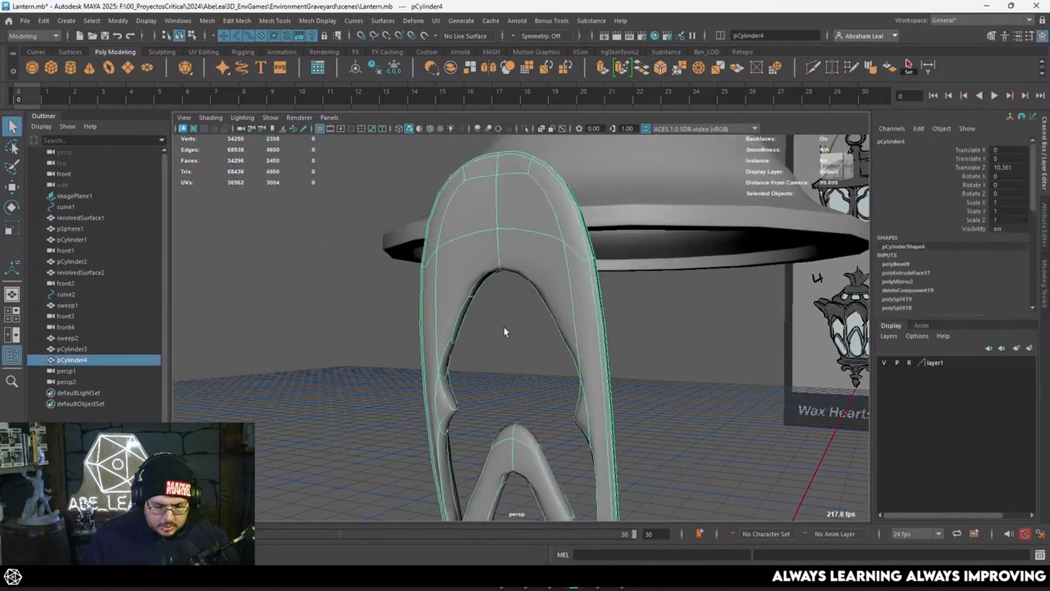
# - Insert supporting edge loops with Multi-Cut along the inner wall and corners of the upper arched opening
pyautogui.press('1')
pyautogui.keyDown('alt'); pyautogui.moveTo(504, 327); pyautogui.dragTo(414, 321); pyautogui.keyUp('alt')
pyautogui.keyDown('alt'); pyautogui.moveTo(415, 316); pyautogui.dragTo(783, 357, button='right'); pyautogui.keyUp('alt')
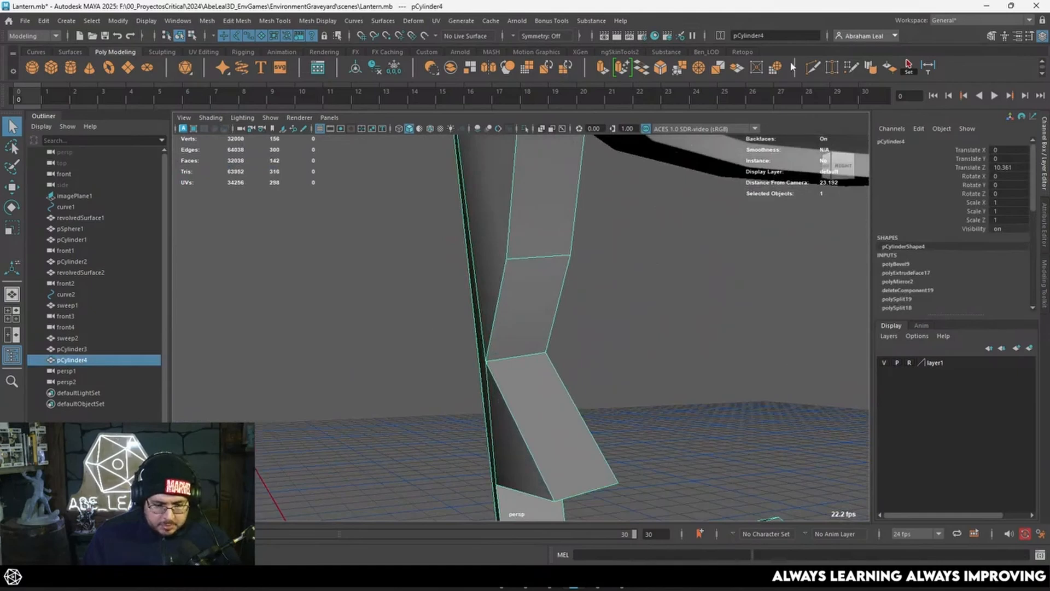
pyautogui.hotkey('ctrl', 'shift', 'x')
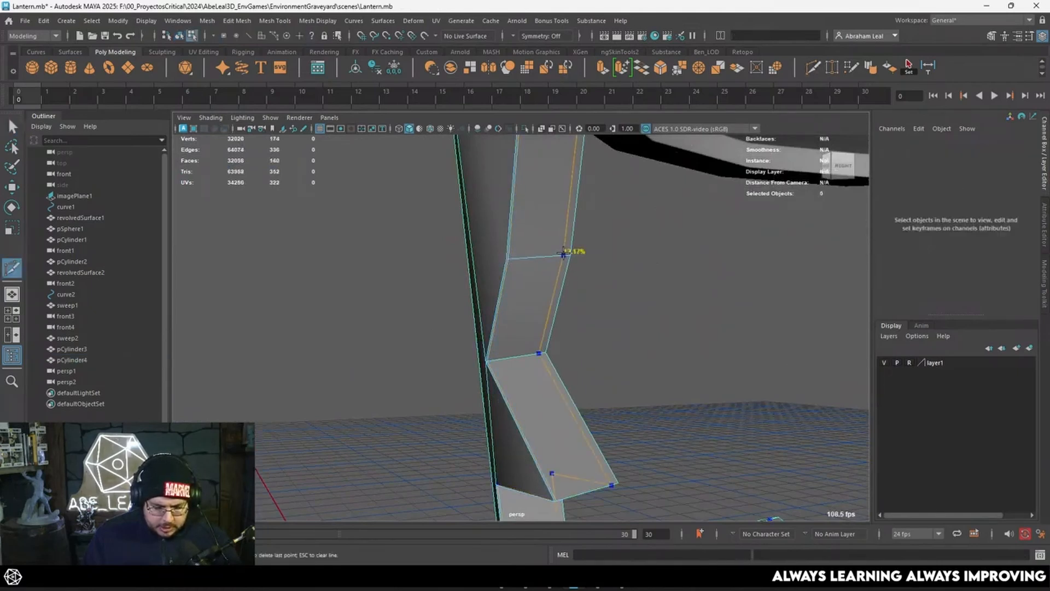
pyautogui.press('3')
pyautogui.press('1')
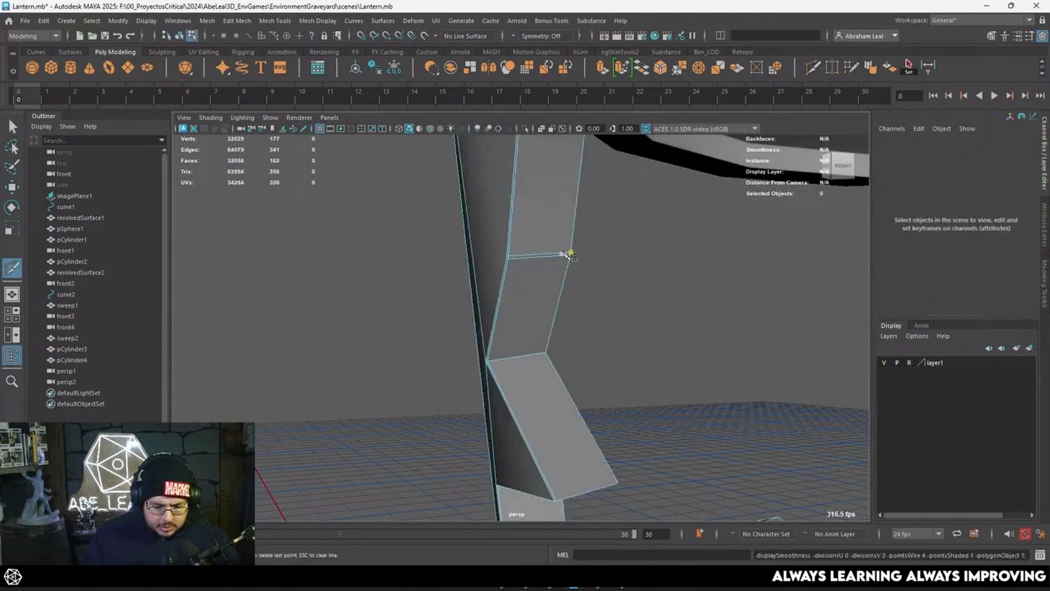
pyautogui.press('3')
pyautogui.scroll(-6, 575, 321)
pyautogui.keyDown('alt'); pyautogui.moveTo(575, 321); pyautogui.dragTo(657, 307); pyautogui.keyUp('alt')
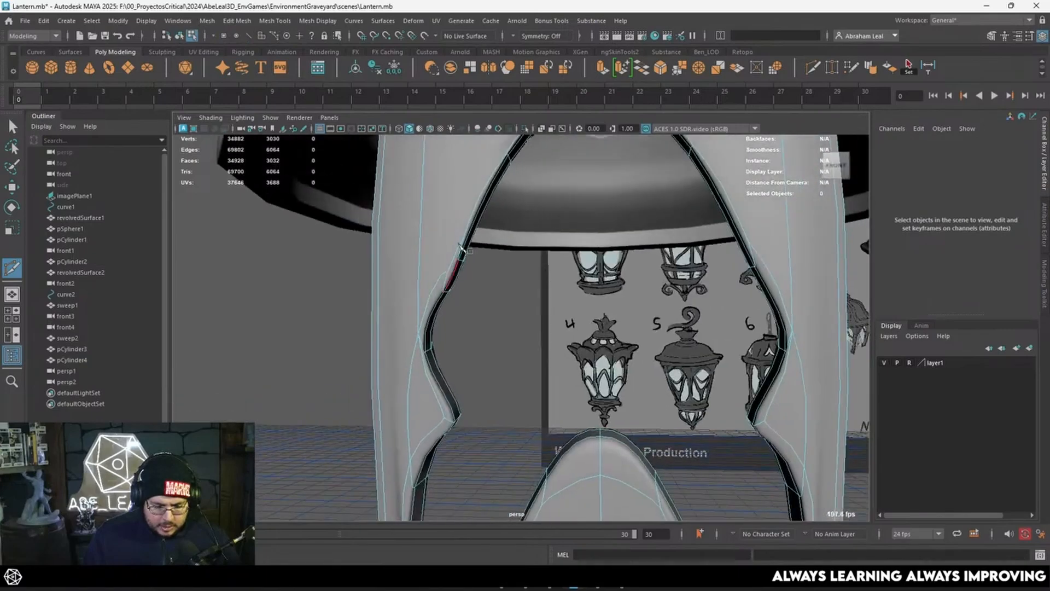
pyautogui.press('q')
pyautogui.moveTo(484, 323); pyautogui.dragTo(513, 297, button='right')
pyautogui.scroll(-6, 514, 297)
pyautogui.click(503, 336)
# - Insert supporting edge loops with Multi-Cut along the inner wall of the lower pointed opening
pyautogui.scroll(-6, 504, 336)
pyautogui.moveTo(503, 336)
pyautogui.keyDown('alt'); pyautogui.mouseDown()
pyautogui.moveTo(608, 325)
pyautogui.moveTo(515, 337)
pyautogui.mouseUp(); pyautogui.keyUp('alt')
pyautogui.keyDown('alt'); pyautogui.moveTo(514, 337); pyautogui.dragTo(764, 413, button='right'); pyautogui.keyUp('alt')
pyautogui.click(763, 413)
pyautogui.click(565, 324)
pyautogui.press('1')
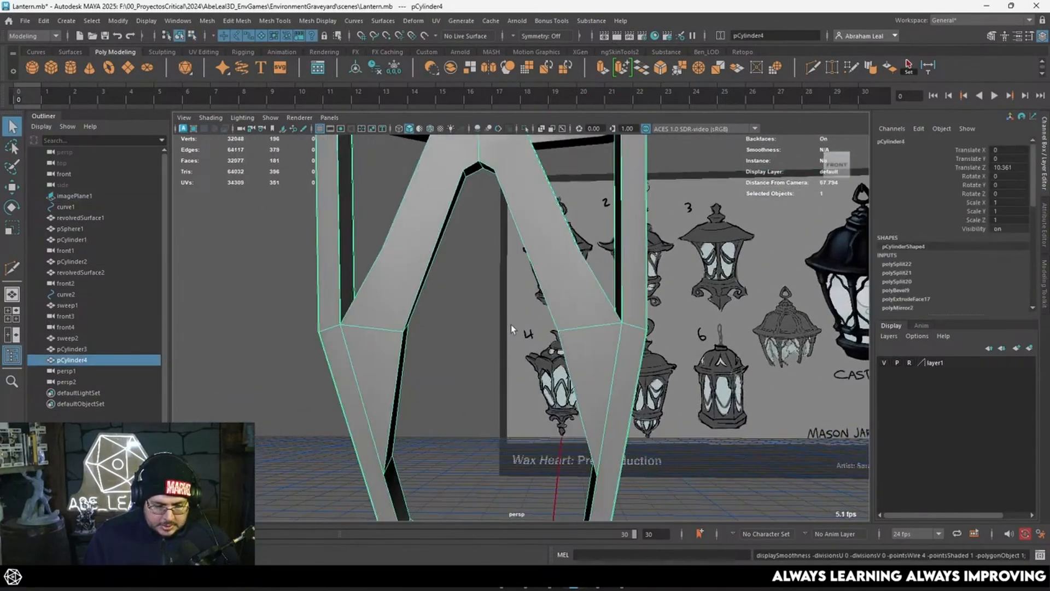
pyautogui.scroll(8, 511, 323)
pyautogui.press('y')
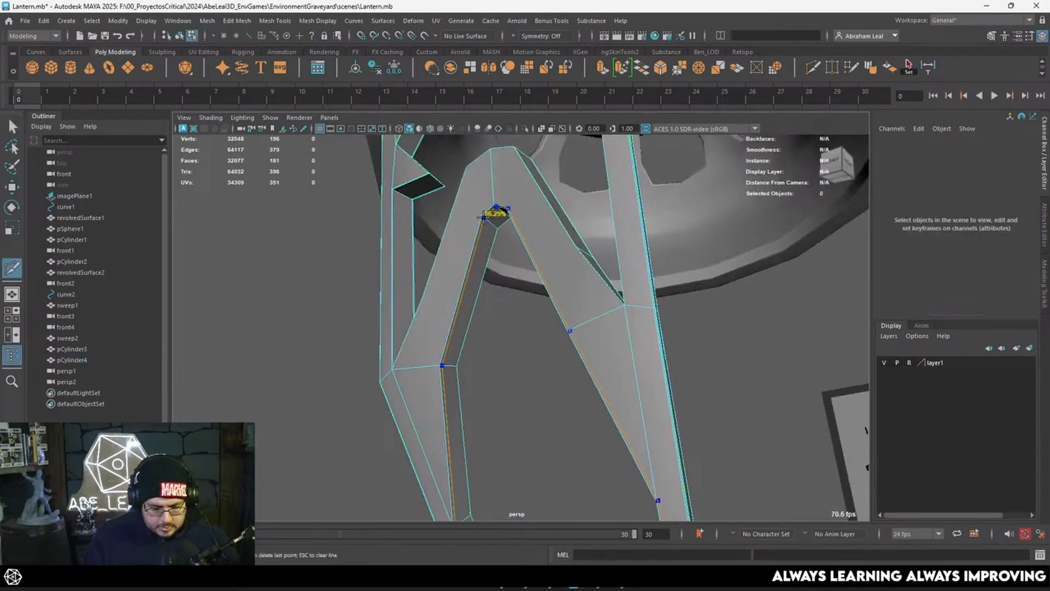
pyautogui.keyDown('ctrl'); pyautogui.click(497, 225); pyautogui.keyUp('ctrl')
pyautogui.press('3')
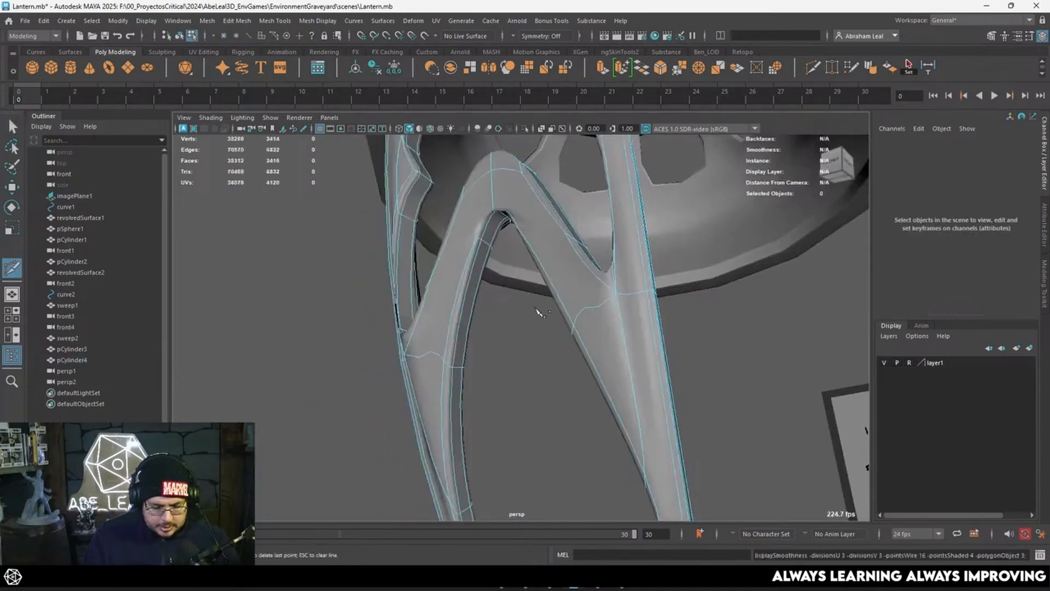
# - Bevel the centre edge loop at the lower arch's peak with a fraction of 0.12 and 2 segments
pyautogui.scroll(-6, 537, 312)
pyautogui.keyDown('alt'); pyautogui.moveTo(465, 246); pyautogui.dragTo(492, 263); pyautogui.keyUp('alt')
pyautogui.press('1')
pyautogui.keyDown('alt'); pyautogui.moveTo(490, 241); pyautogui.dragTo(505, 342, button='middle'); pyautogui.keyUp('alt')
pyautogui.scroll(5, 505, 342)
pyautogui.keyDown('alt'); pyautogui.moveTo(505, 343); pyautogui.dragTo(541, 238); pyautogui.keyUp('alt')
pyautogui.press('q')
pyautogui.press('F10')
pyautogui.doubleClick(494, 287)
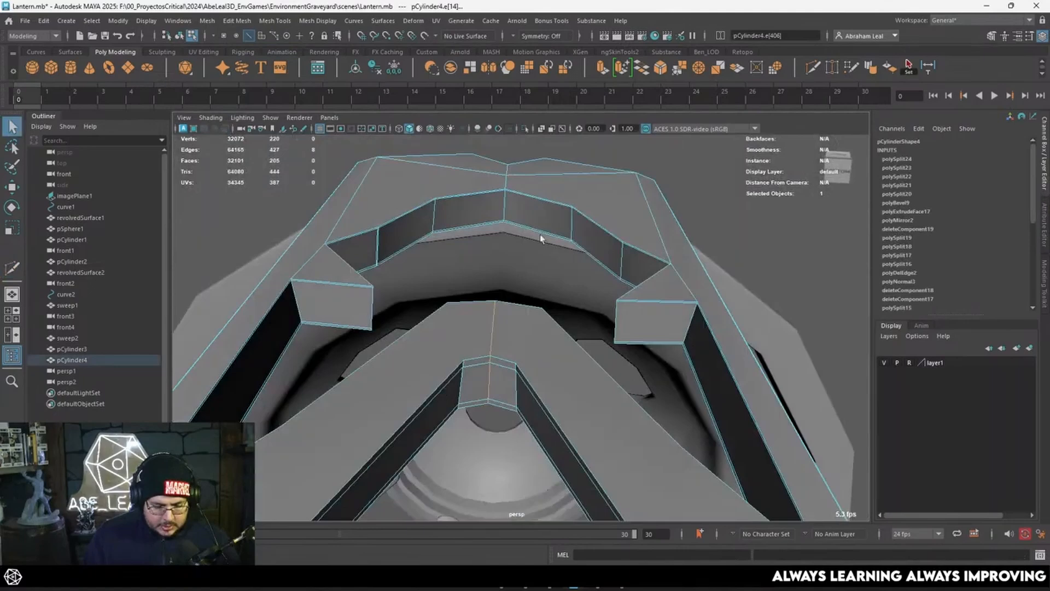
pyautogui.click(662, 70)
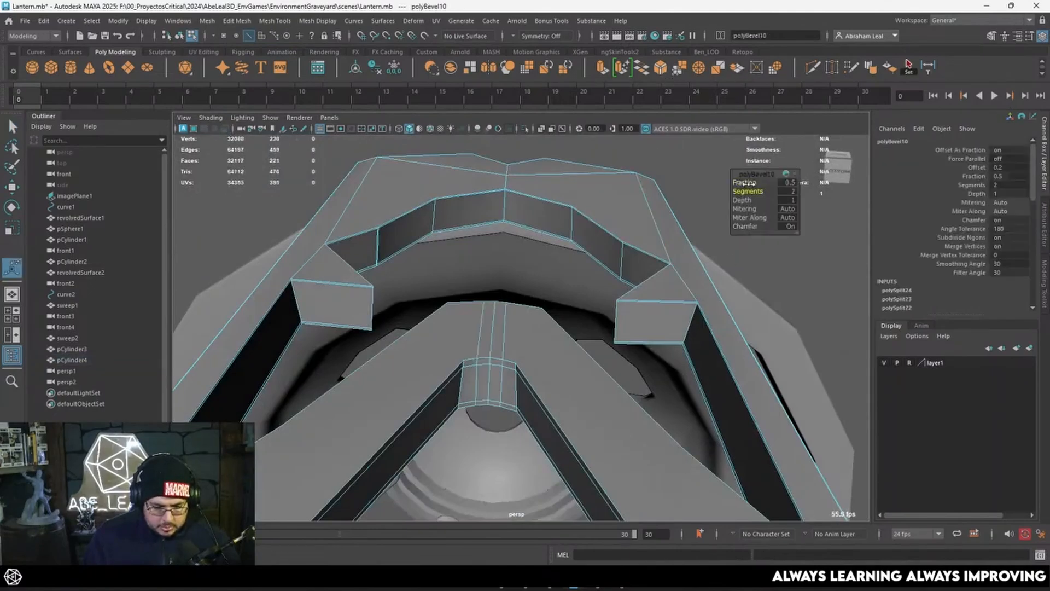
pyautogui.moveTo(733, 183); pyautogui.dragTo(726, 183)
pyautogui.press('3')
pyautogui.keyDown('alt'); pyautogui.moveTo(538, 405); pyautogui.dragTo(521, 359); pyautogui.keyUp('alt')
pyautogui.press('q')
pyautogui.press('F8')
pyautogui.scroll(-4, 547, 328)
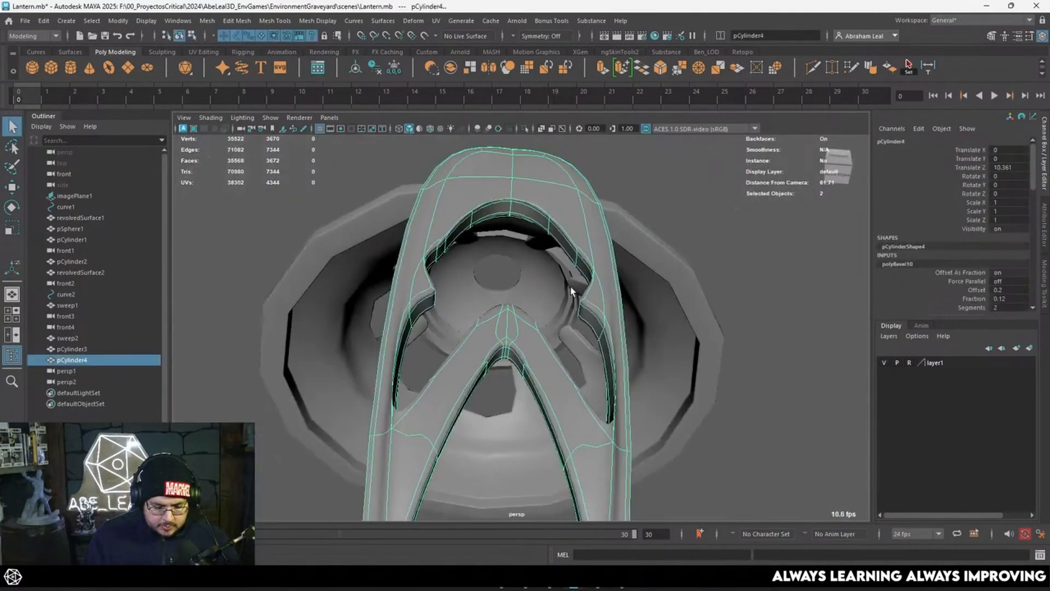
# - Examine the smoothed panel from below and around its lower opening
pyautogui.keyDown('alt'); pyautogui.moveTo(574, 295); pyautogui.dragTo(591, 388); pyautogui.keyUp('alt')
pyautogui.scroll(-3, 629, 378)
pyautogui.click(680, 357)
pyautogui.keyDown('alt'); pyautogui.moveTo(680, 358); pyautogui.dragTo(553, 326); pyautogui.keyUp('alt')
pyautogui.keyDown('alt'); pyautogui.moveTo(553, 328); pyautogui.dragTo(558, 268, button='middle'); pyautogui.keyUp('alt')
pyautogui.keyDown('alt'); pyautogui.moveTo(558, 268); pyautogui.dragTo(597, 304, button='right'); pyautogui.keyUp('alt')
pyautogui.click(599, 305)
pyautogui.press('1')
# - In the front view, slice the panel straight across with Multi-Cut at its bend to support the corner
pyautogui.keyDown('alt'); pyautogui.moveTo(640, 328); pyautogui.dragTo(607, 349); pyautogui.keyUp('alt')
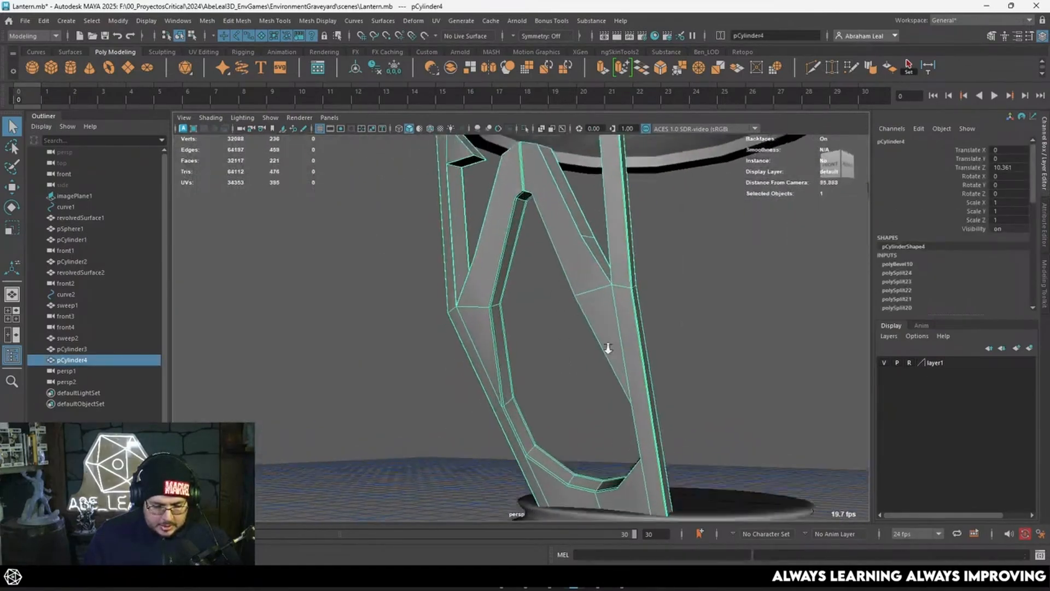
pyautogui.moveTo(607, 349)
pyautogui.keyDown('alt'); pyautogui.mouseDown(button='right')
pyautogui.moveTo(625, 348)
pyautogui.moveTo(601, 333)
pyautogui.mouseUp(button='right'); pyautogui.keyUp('alt')
pyautogui.click(812, 68)
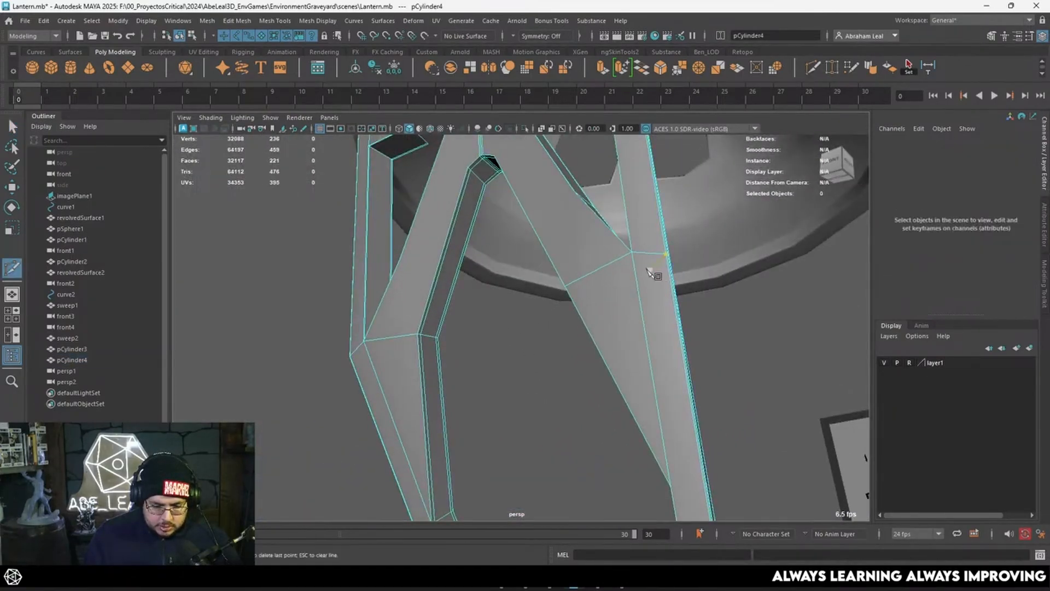
pyautogui.press('space')
pyautogui.keyDown('alt'); pyautogui.moveTo(632, 261); pyautogui.dragTo(655, 324); pyautogui.keyUp('alt')
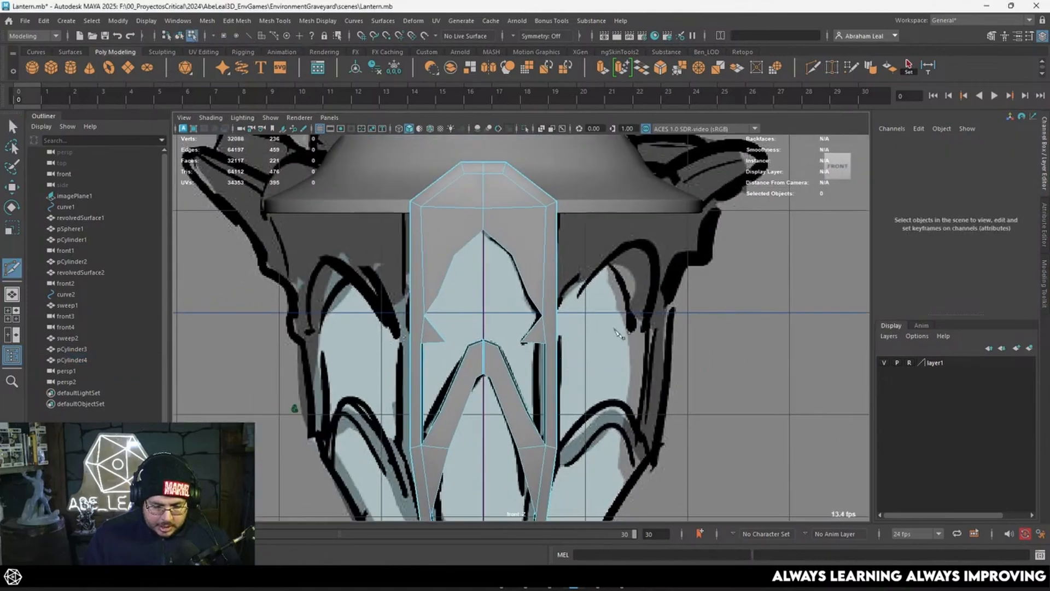
pyautogui.keyDown('alt'); pyautogui.moveTo(530, 418); pyautogui.dragTo(572, 262, button='middle'); pyautogui.keyUp('alt')
pyautogui.keyDown('alt'); pyautogui.moveTo(572, 262); pyautogui.dragTo(569, 348, button='right'); pyautogui.keyUp('alt')
pyautogui.keyDown('alt'); pyautogui.moveTo(510, 298); pyautogui.dragTo(545, 295, button='right'); pyautogui.keyUp('alt')
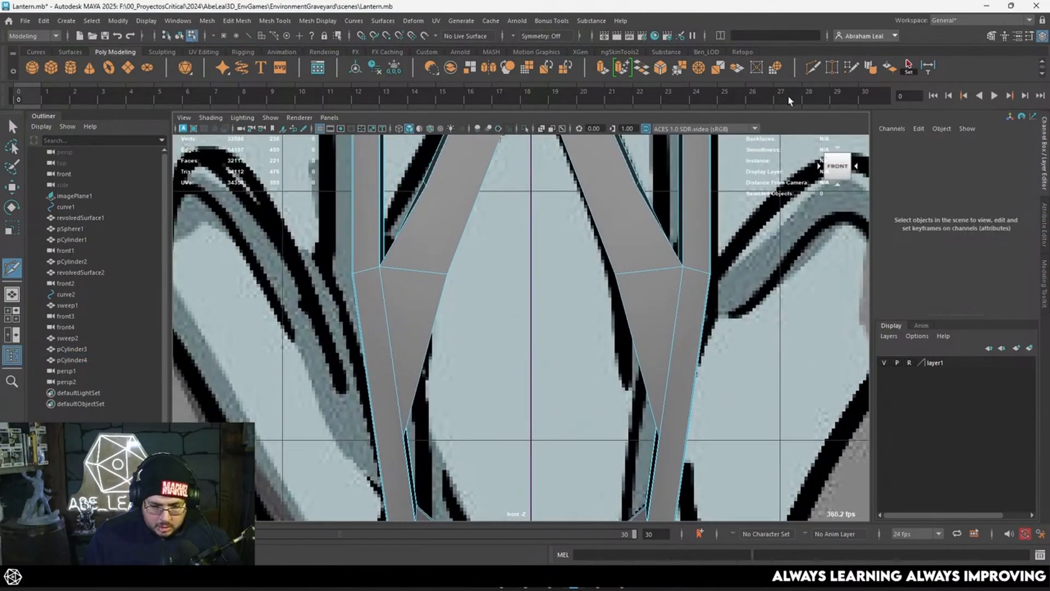
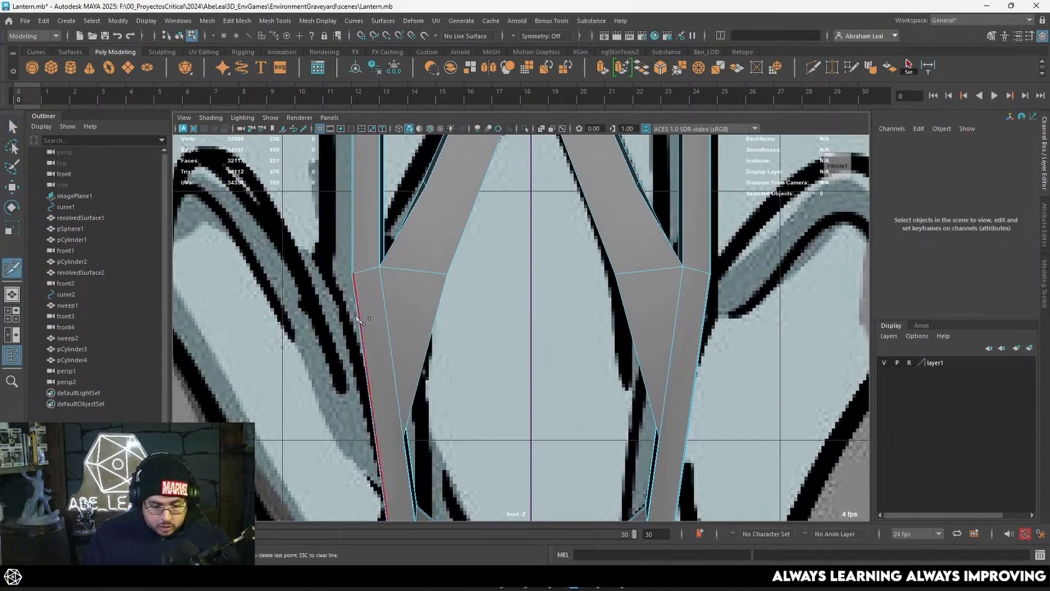
pyautogui.press('Return')
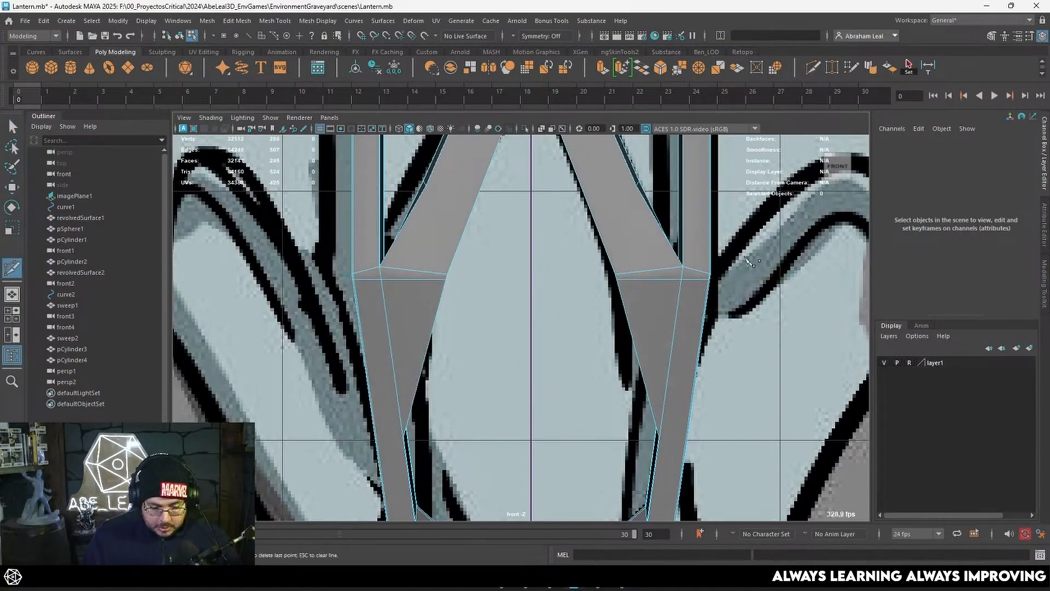
pyautogui.press('3')
# - Examine the smoothed frame in perspective from its foot on the lantern base to its rounded top
pyautogui.press('space')
pyautogui.moveTo(521, 335)
pyautogui.mouseDown()
pyautogui.moveTo(540, 306)
pyautogui.moveTo(614, 341)
pyautogui.mouseUp()
pyautogui.press('5')
pyautogui.click(723, 249)
pyautogui.keyDown('alt'); pyautogui.moveTo(723, 251); pyautogui.dragTo(614, 352, button='right'); pyautogui.keyUp('alt')
pyautogui.keyDown('alt'); pyautogui.moveTo(615, 352); pyautogui.dragTo(517, 317); pyautogui.keyUp('alt')
pyautogui.click(529, 347)
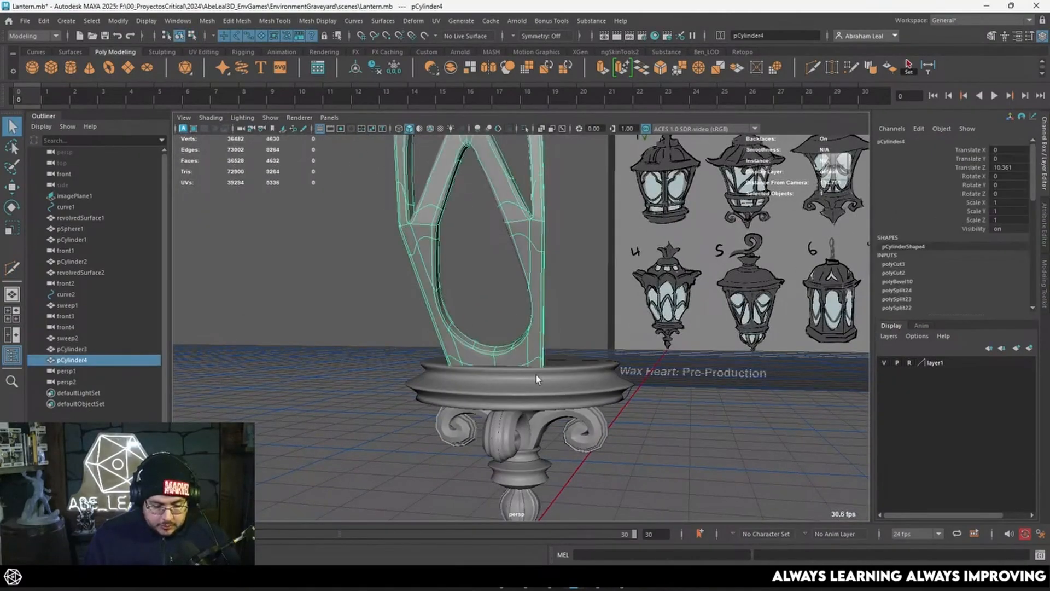
pyautogui.keyDown('alt'); pyautogui.moveTo(536, 375); pyautogui.dragTo(556, 450); pyautogui.keyUp('alt')
pyautogui.click(711, 438)
pyautogui.scroll(5, 555, 449)
pyautogui.click(586, 364)
pyautogui.press('2')
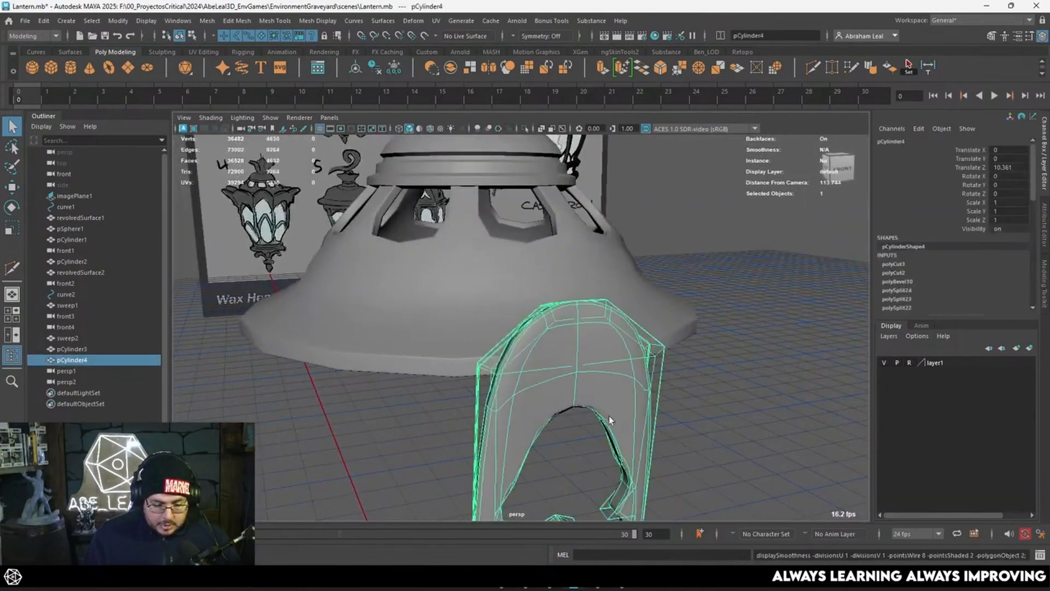
pyautogui.keyDown('alt'); pyautogui.moveTo(609, 419); pyautogui.dragTo(612, 396); pyautogui.keyUp('alt')
pyautogui.press('3')
pyautogui.press('1')
pyautogui.press('3')
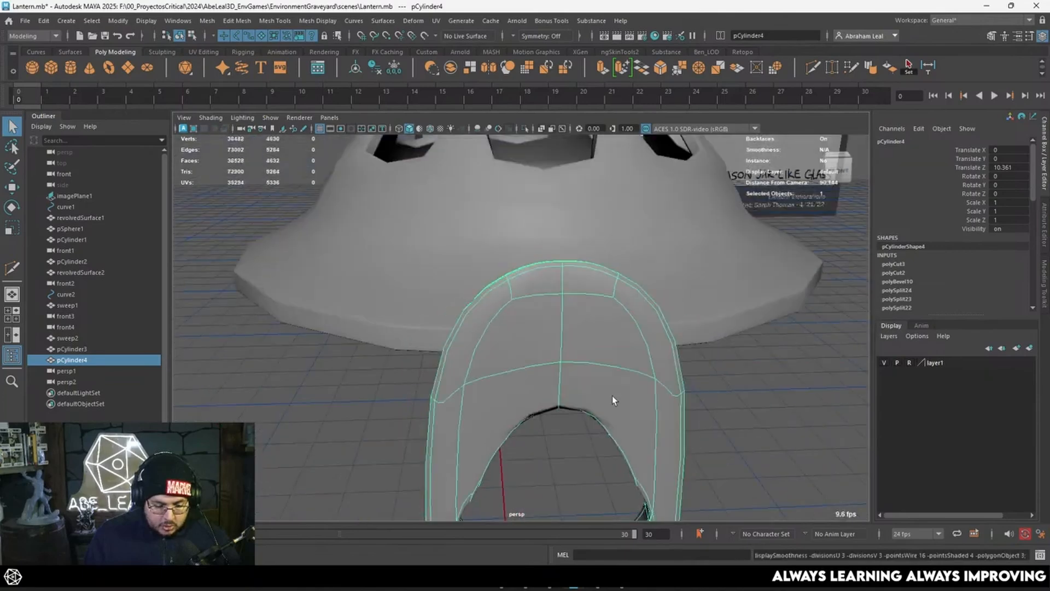
# - Check the shaded frame's openings and hooked tips against the rest of the lantern and the concept sketches
pyautogui.press('5')
pyautogui.scroll(-5, 740, 404)
pyautogui.keyDown('alt'); pyautogui.moveTo(514, 402); pyautogui.dragTo(561, 337); pyautogui.keyUp('alt')
pyautogui.click(635, 303)
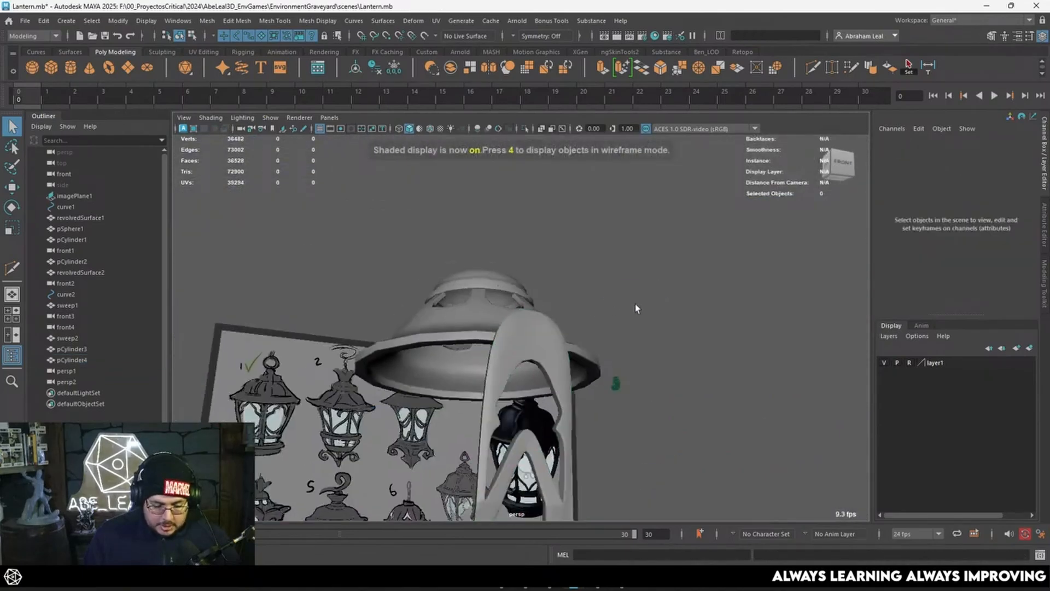
pyautogui.moveTo(629, 306)
pyautogui.keyDown('alt'); pyautogui.mouseDown()
pyautogui.moveTo(553, 373)
pyautogui.moveTo(532, 353)
pyautogui.mouseUp(); pyautogui.keyUp('alt')
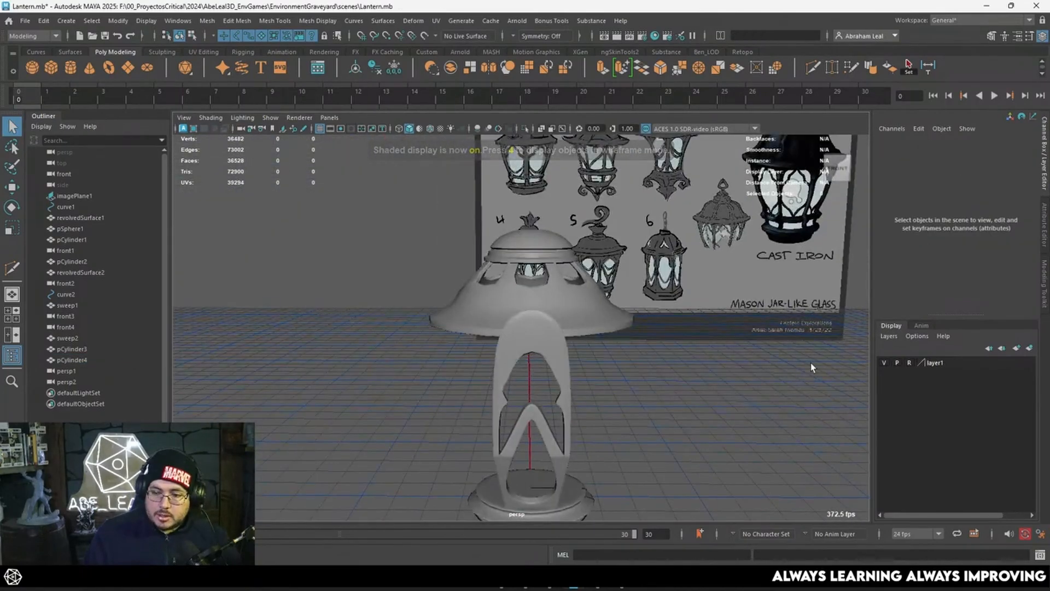
pyautogui.keyDown('alt'); pyautogui.moveTo(624, 404); pyautogui.dragTo(614, 375, button='middle'); pyautogui.keyUp('alt')
pyautogui.keyDown('alt'); pyautogui.moveTo(614, 375); pyautogui.dragTo(558, 336); pyautogui.keyUp('alt')
pyautogui.keyDown('alt'); pyautogui.moveTo(558, 335); pyautogui.dragTo(649, 382, button='right'); pyautogui.keyUp('alt')
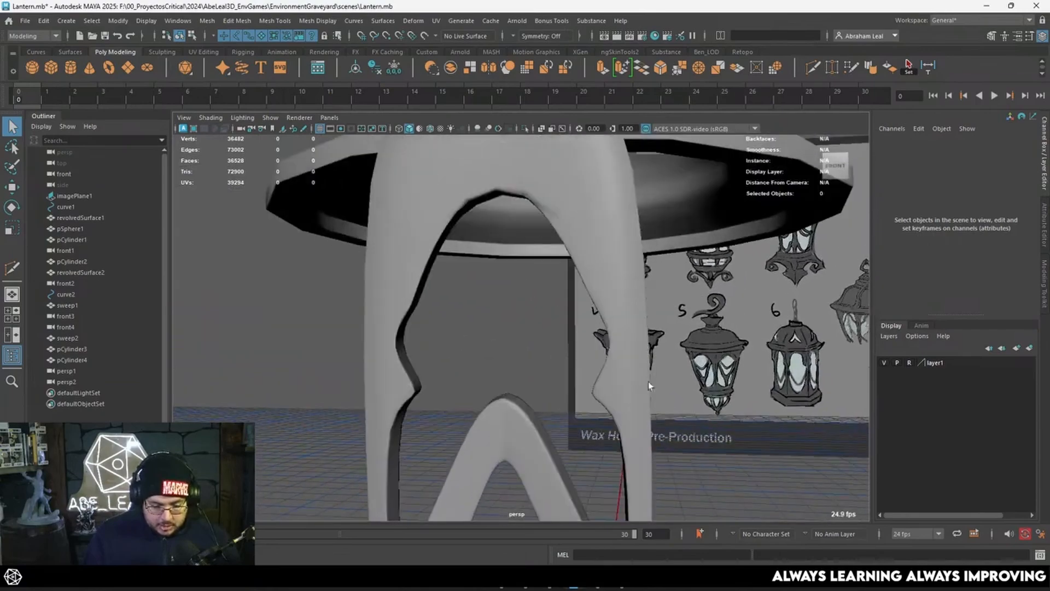
pyautogui.keyDown('alt'); pyautogui.moveTo(649, 382); pyautogui.dragTo(474, 348); pyautogui.keyUp('alt')
pyautogui.click(475, 350)
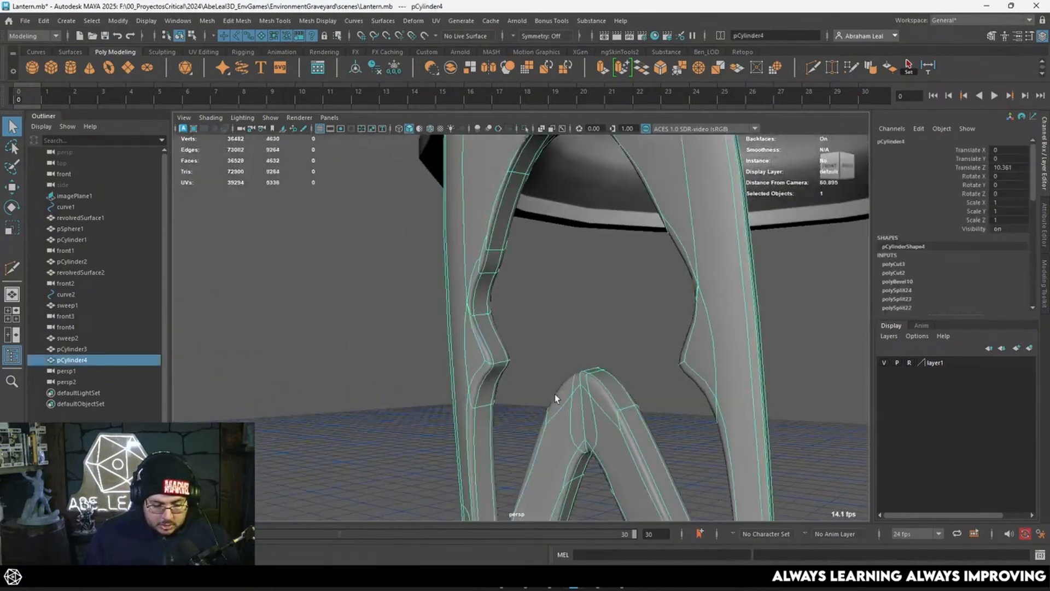
# - Turn off the panel's smooth preview and snap its pivot to the lantern's centre in the top view
pyautogui.press('1')
pyautogui.keyDown('alt'); pyautogui.moveTo(555, 394); pyautogui.dragTo(656, 375); pyautogui.keyUp('alt')
pyautogui.keyDown('alt'); pyautogui.moveTo(657, 375); pyautogui.dragTo(506, 323, button='right'); pyautogui.keyUp('alt')
pyautogui.keyDown('alt'); pyautogui.moveTo(557, 352); pyautogui.dragTo(595, 366); pyautogui.keyUp('alt')
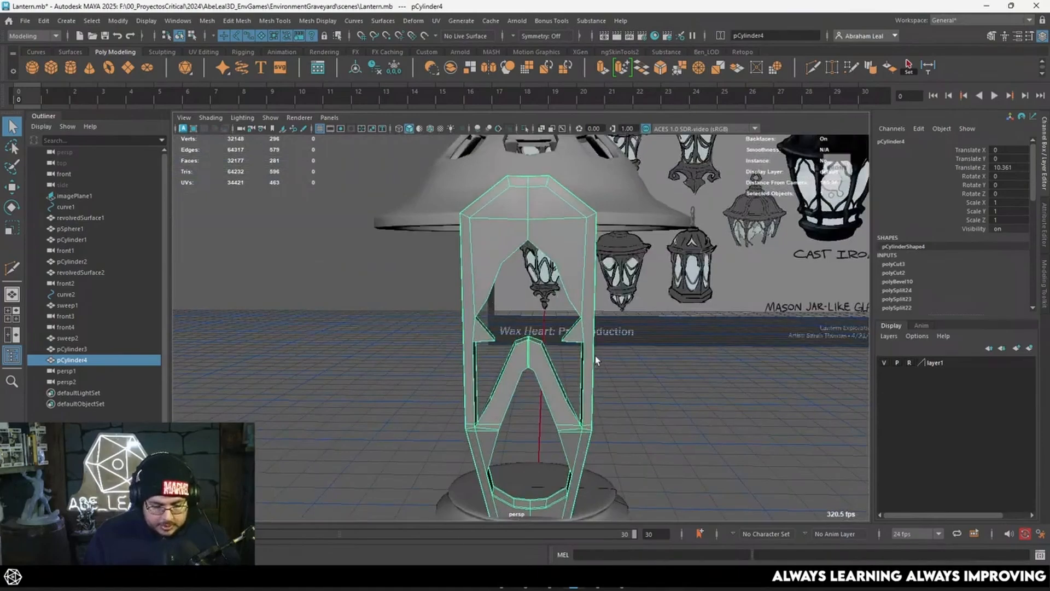
pyautogui.press('w')
pyautogui.keyDown('alt'); pyautogui.moveTo(667, 395); pyautogui.dragTo(514, 416); pyautogui.keyUp('alt')
pyautogui.keyDown('alt'); pyautogui.moveTo(711, 476); pyautogui.dragTo(615, 336, button='middle'); pyautogui.keyUp('alt')
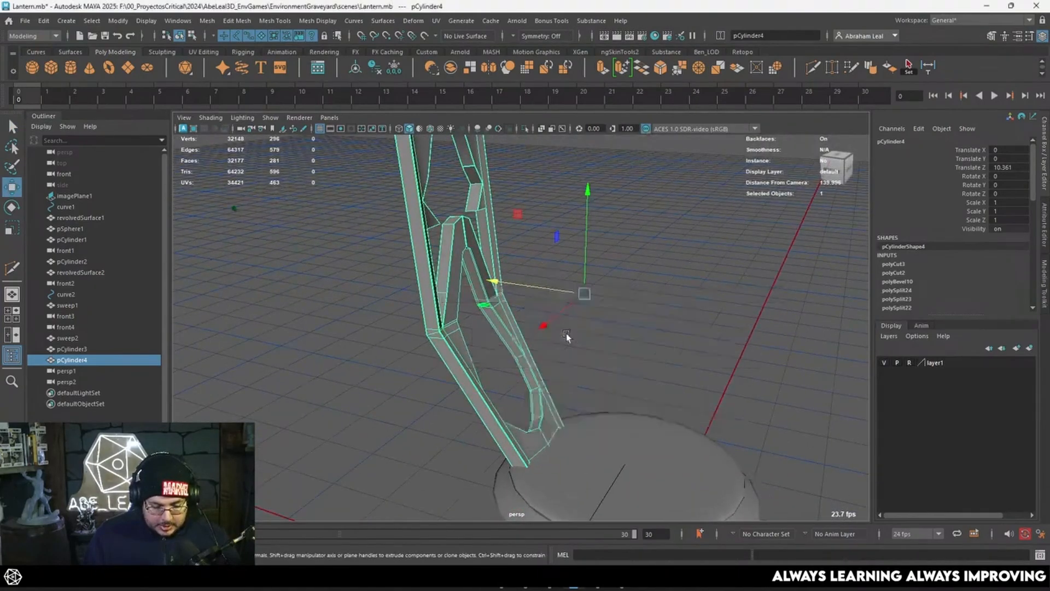
pyautogui.press('space')
pyautogui.moveTo(567, 336); pyautogui.dragTo(565, 319)
pyautogui.press('4')
pyautogui.scroll(-3, 557, 361)
pyautogui.scroll(1, 553, 365)
pyautogui.press('d')
pyautogui.press('v')
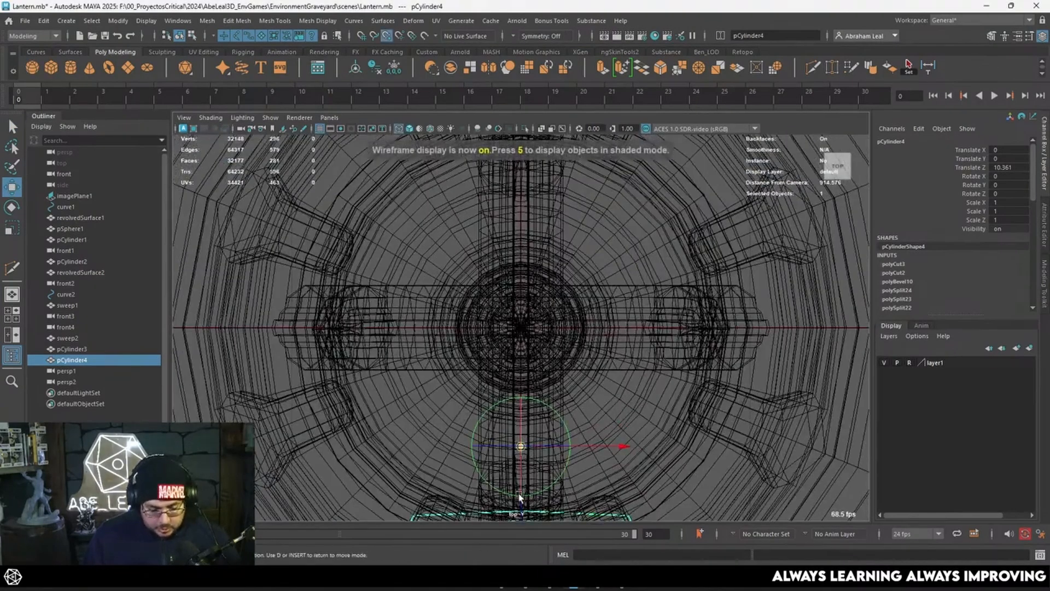
pyautogui.click(521, 498)
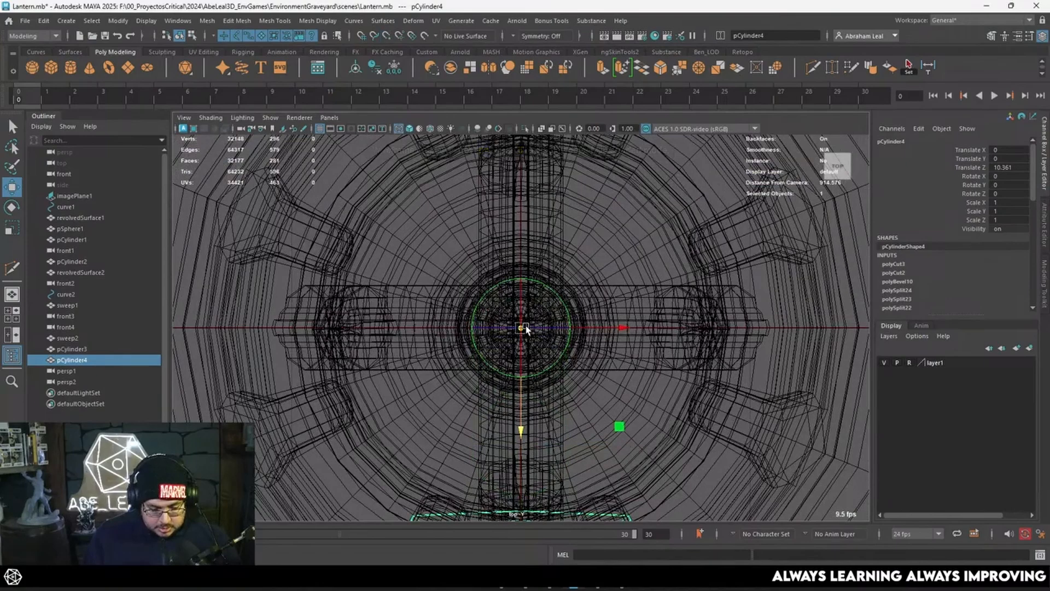
pyautogui.scroll(4, 527, 329)
# - Duplicate the panel around the lantern as seven separate copies, each rotated 45 degrees about Y
pyautogui.press('space')
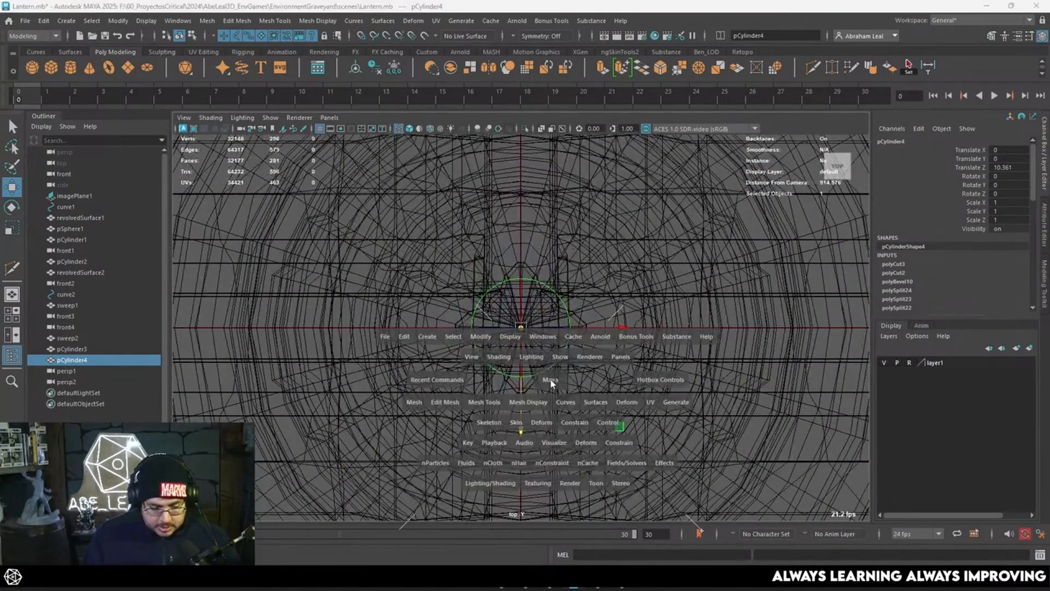
pyautogui.press('5')
pyautogui.moveTo(549, 380); pyautogui.dragTo(616, 337)
pyautogui.scroll(-3, 561, 362)
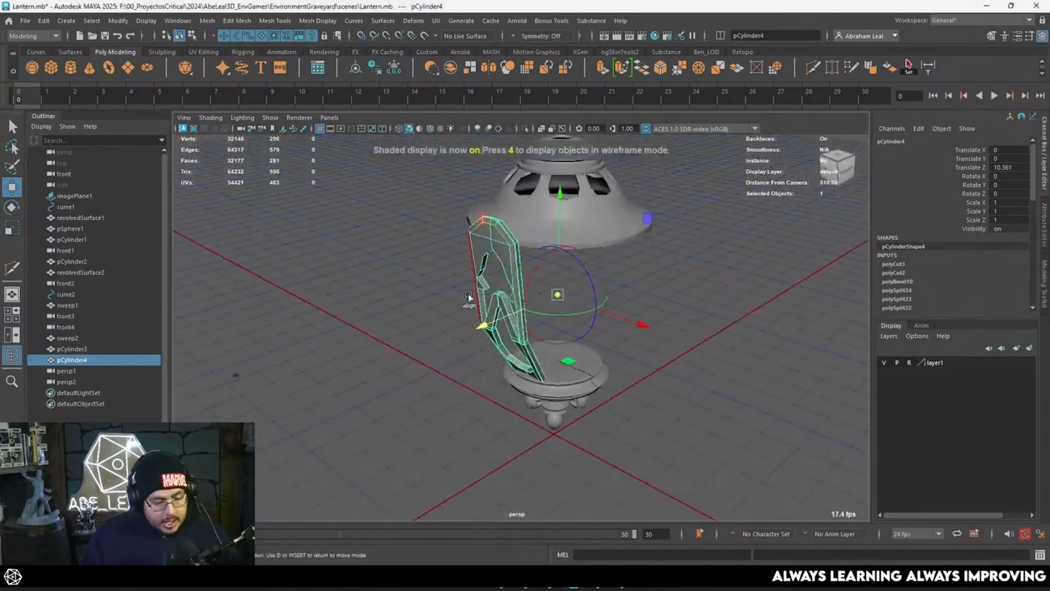
pyautogui.click(43, 21)
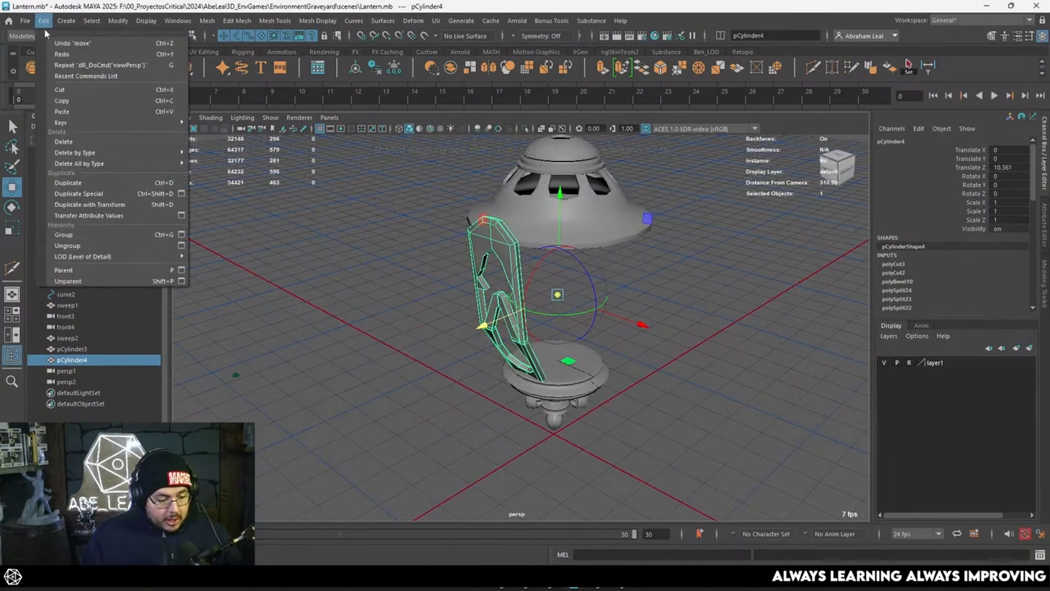
pyautogui.click(181, 194)
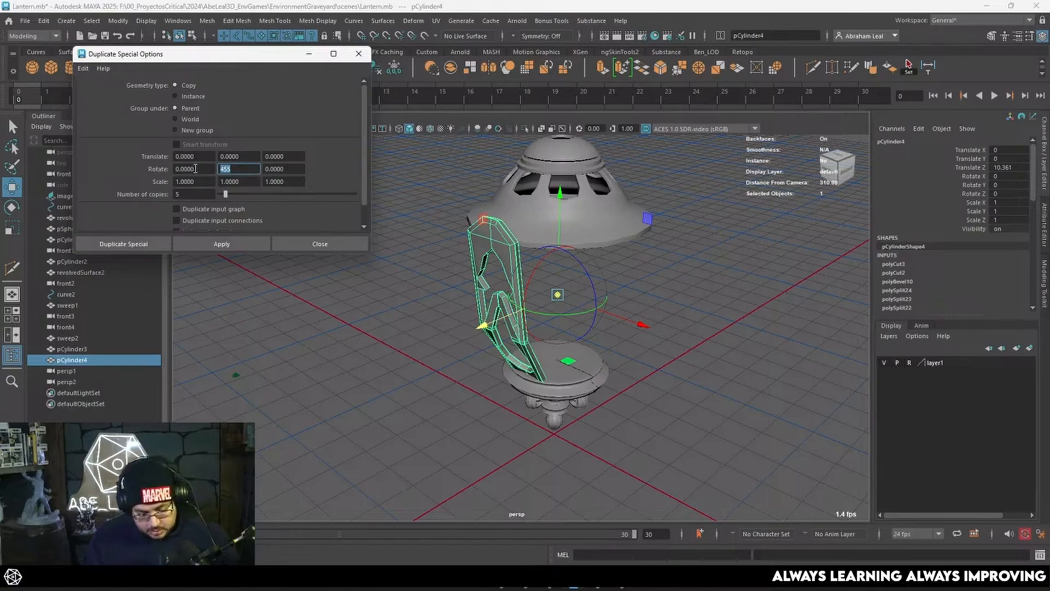
pyautogui.click(216, 243)
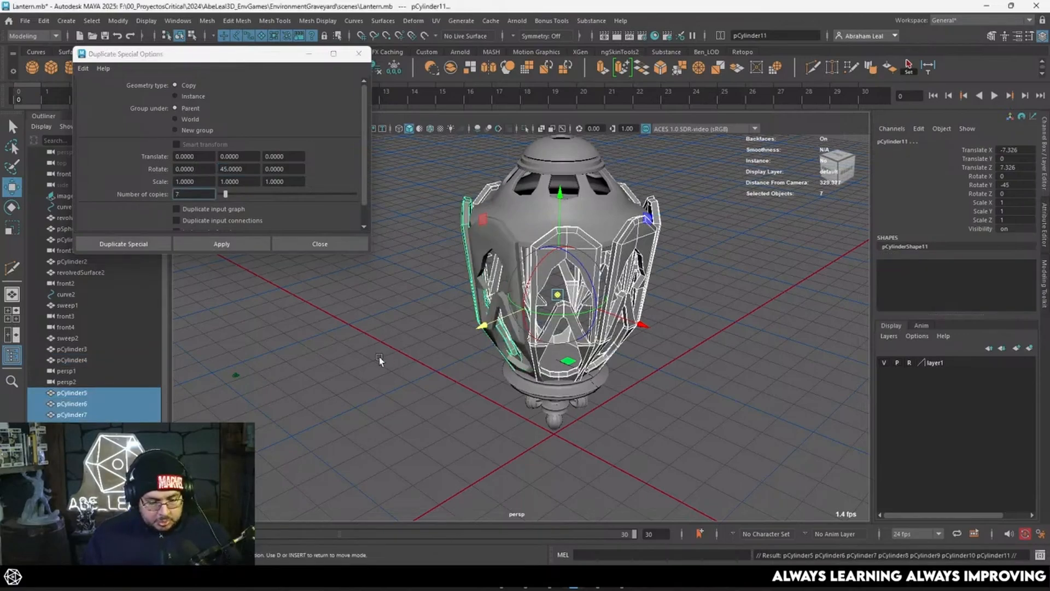
# - Examine the ring of copied panels, checking the gaps at their tops, bends and feet
pyautogui.click(381, 359)
pyautogui.keyDown('alt'); pyautogui.moveTo(382, 359); pyautogui.dragTo(471, 326); pyautogui.keyUp('alt')
pyautogui.keyDown('alt'); pyautogui.moveTo(471, 326); pyautogui.dragTo(521, 325, button='right'); pyautogui.keyUp('alt')
pyautogui.keyDown('alt'); pyautogui.moveTo(520, 325); pyautogui.dragTo(547, 335); pyautogui.keyUp('alt')
pyautogui.click(536, 193)
pyautogui.keyDown('alt'); pyautogui.moveTo(537, 203); pyautogui.dragTo(525, 235); pyautogui.keyUp('alt')
pyautogui.keyDown('alt'); pyautogui.moveTo(525, 236); pyautogui.dragTo(525, 334, button='right'); pyautogui.keyUp('alt')
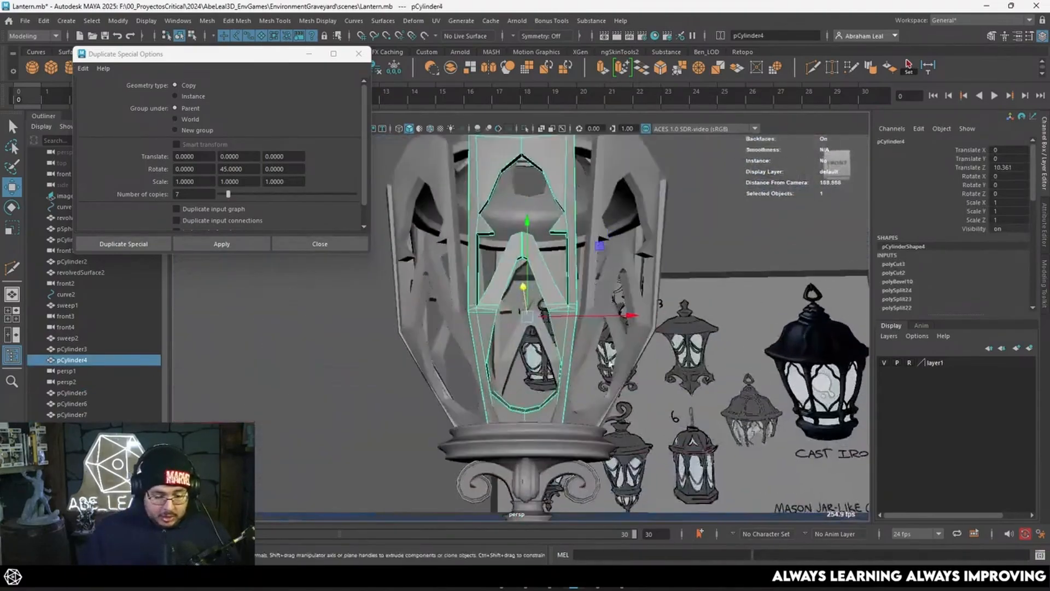
pyautogui.keyDown('alt'); pyautogui.moveTo(525, 333); pyautogui.dragTo(512, 355); pyautogui.keyUp('alt')
pyautogui.keyDown('alt'); pyautogui.moveTo(512, 355); pyautogui.dragTo(477, 440, button='right'); pyautogui.keyUp('alt')
pyautogui.keyDown('alt'); pyautogui.moveTo(477, 440); pyautogui.dragTo(474, 402, button='middle'); pyautogui.keyUp('alt')
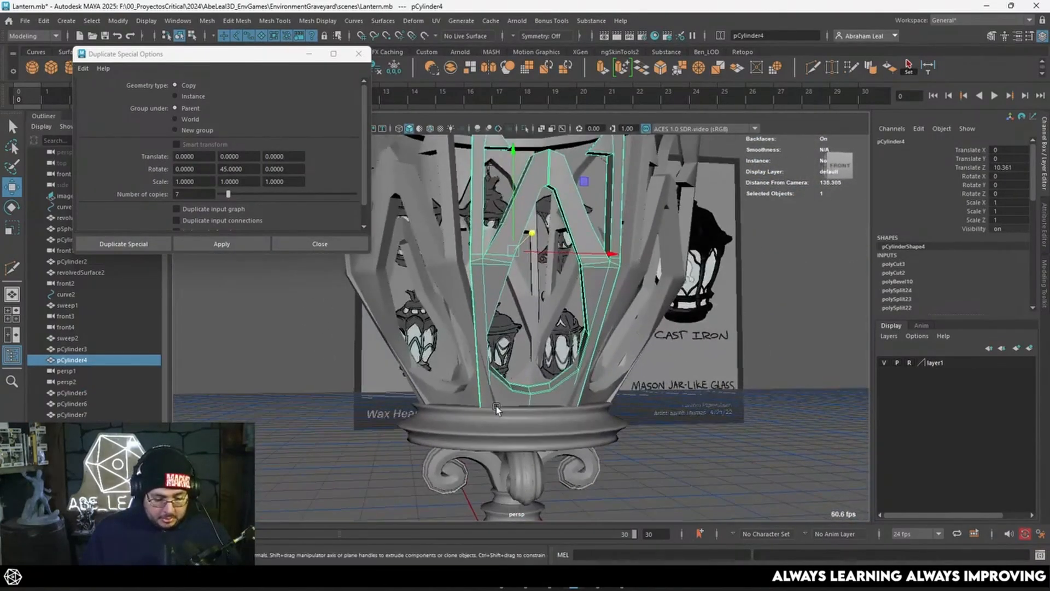
pyautogui.keyDown('alt'); pyautogui.moveTo(493, 403); pyautogui.dragTo(532, 331); pyautogui.keyUp('alt')
pyautogui.keyDown('alt'); pyautogui.moveTo(546, 279); pyautogui.dragTo(578, 233); pyautogui.keyUp('alt')
# - Undo the copies of the panel around the lantern
pyautogui.hotkey('ctrl', 'z')
pyautogui.hotkey('ctrl', 'z')
pyautogui.hotkey('ctrl', 'z')
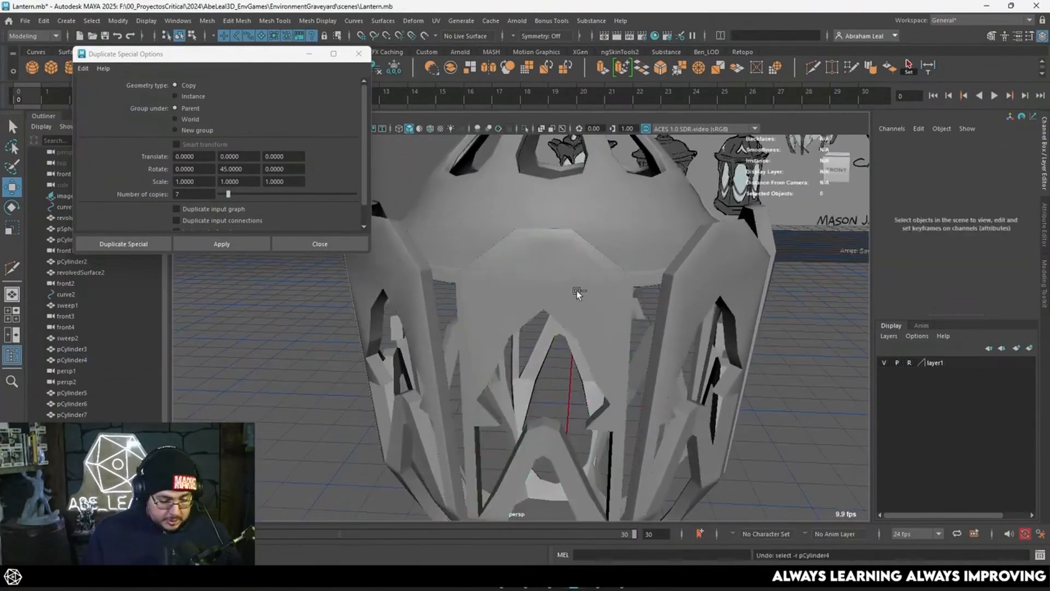
# - Duplicate the original panel as seven instances around the lantern, each rotated 45 degrees about Y
pyautogui.keyDown('alt'); pyautogui.moveTo(719, 335); pyautogui.dragTo(729, 328); pyautogui.keyUp('alt')
pyautogui.keyDown('alt'); pyautogui.moveTo(730, 328); pyautogui.dragTo(711, 275, button='middle'); pyautogui.keyUp('alt')
pyautogui.keyDown('alt'); pyautogui.moveTo(711, 274); pyautogui.dragTo(611, 249, button='right'); pyautogui.keyUp('alt')
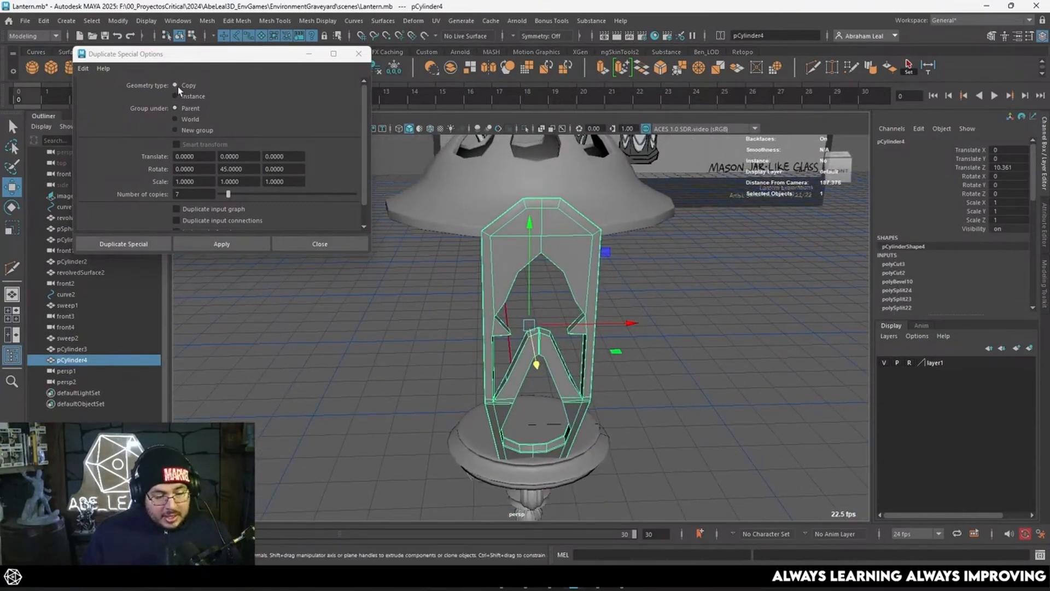
pyautogui.click(237, 244)
# - Select the vertices across the front panel's top and scale them sideways to fit against the neighbouring panels
pyautogui.moveTo(530, 226); pyautogui.dragTo(470, 250, button='right')
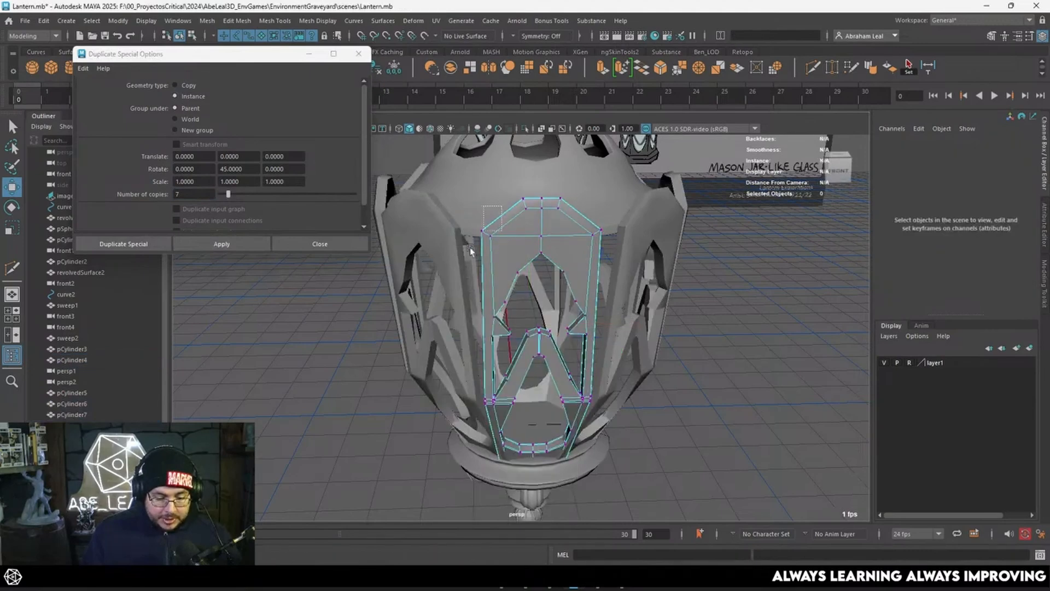
pyautogui.keyDown('alt'); pyautogui.moveTo(488, 253); pyautogui.dragTo(547, 276, button='middle'); pyautogui.keyUp('alt')
pyautogui.moveTo(546, 255); pyautogui.dragTo(508, 227)
pyautogui.hotkey('ctrl', 'z')
pyautogui.keyDown('alt'); pyautogui.moveTo(602, 244); pyautogui.dragTo(550, 226, button='middle'); pyautogui.keyUp('alt')
pyautogui.keyDown('alt'); pyautogui.moveTo(550, 226); pyautogui.dragTo(545, 211); pyautogui.keyUp('alt')
pyautogui.keyDown('alt'); pyautogui.moveTo(578, 196); pyautogui.dragTo(585, 235, button='middle'); pyautogui.keyUp('alt')
pyautogui.moveTo(640, 189); pyautogui.dragTo(584, 225)
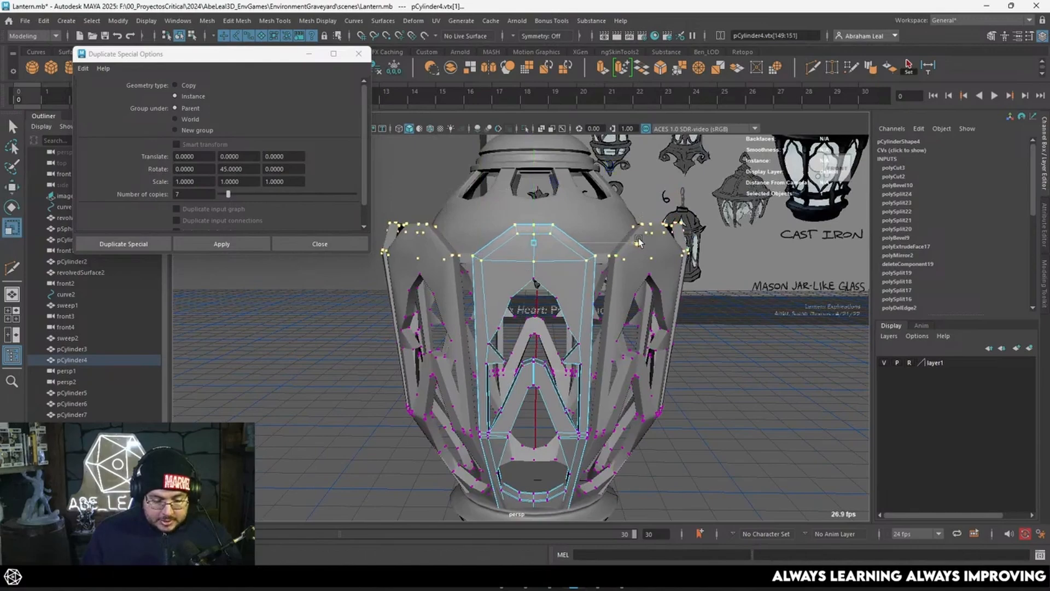
# - Adjust the vertices along the front panel's bend and scale them sideways to fit the neighbouring panels
pyautogui.keyDown('alt'); pyautogui.moveTo(660, 240); pyautogui.dragTo(429, 352); pyautogui.keyUp('alt')
pyautogui.keyDown('alt'); pyautogui.moveTo(430, 352); pyautogui.dragTo(521, 376); pyautogui.keyUp('alt')
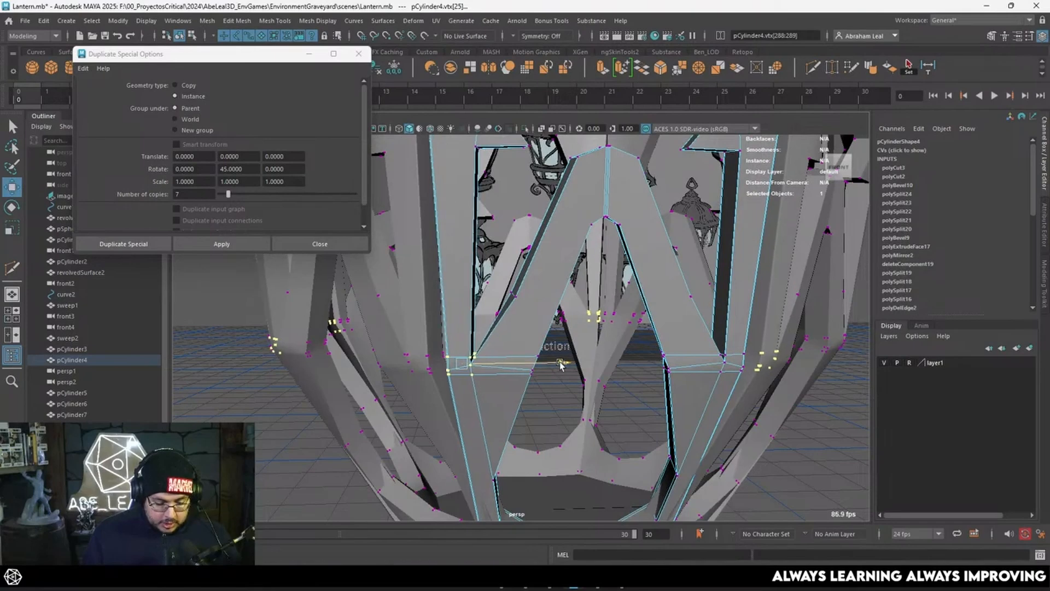
pyautogui.scroll(-4, 633, 365)
pyautogui.keyDown('alt'); pyautogui.moveTo(632, 365); pyautogui.dragTo(676, 313); pyautogui.keyUp('alt')
pyautogui.moveTo(688, 308); pyautogui.dragTo(420, 405)
pyautogui.scroll(4, 591, 354)
pyautogui.moveTo(662, 349); pyautogui.dragTo(549, 349)
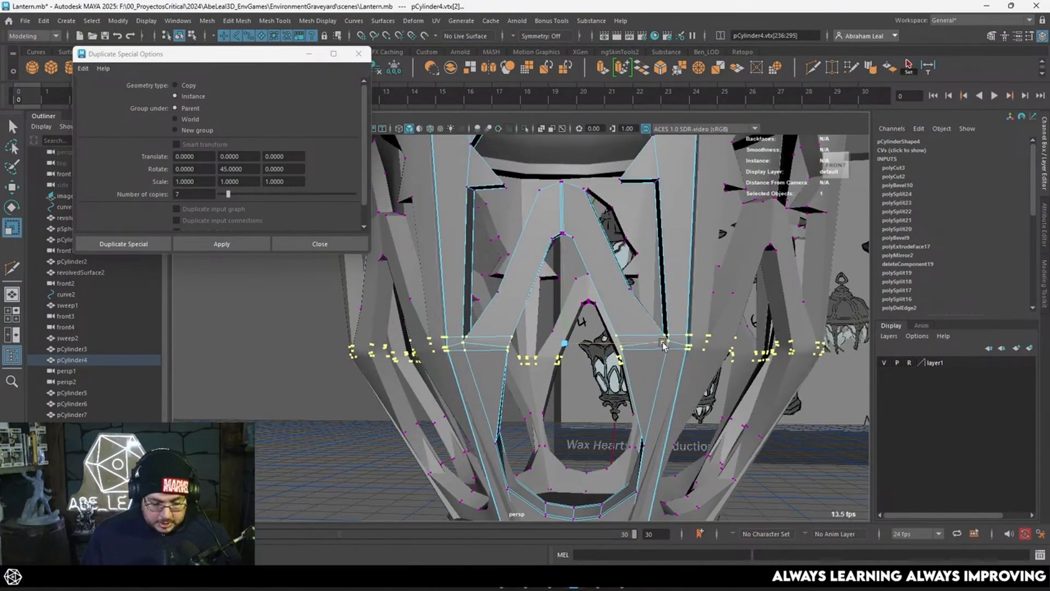
# - Scale the vertices around the bottom of the panel's lower opening and return to object mode
pyautogui.moveTo(675, 368)
pyautogui.keyDown('alt'); pyautogui.mouseDown()
pyautogui.moveTo(626, 358)
pyautogui.moveTo(642, 370)
pyautogui.moveTo(670, 327)
pyautogui.moveTo(658, 365)
pyautogui.moveTo(609, 357)
pyautogui.moveTo(558, 378)
pyautogui.moveTo(532, 430)
pyautogui.mouseUp(); pyautogui.keyUp('alt')
pyautogui.press('4')
pyautogui.press('5')
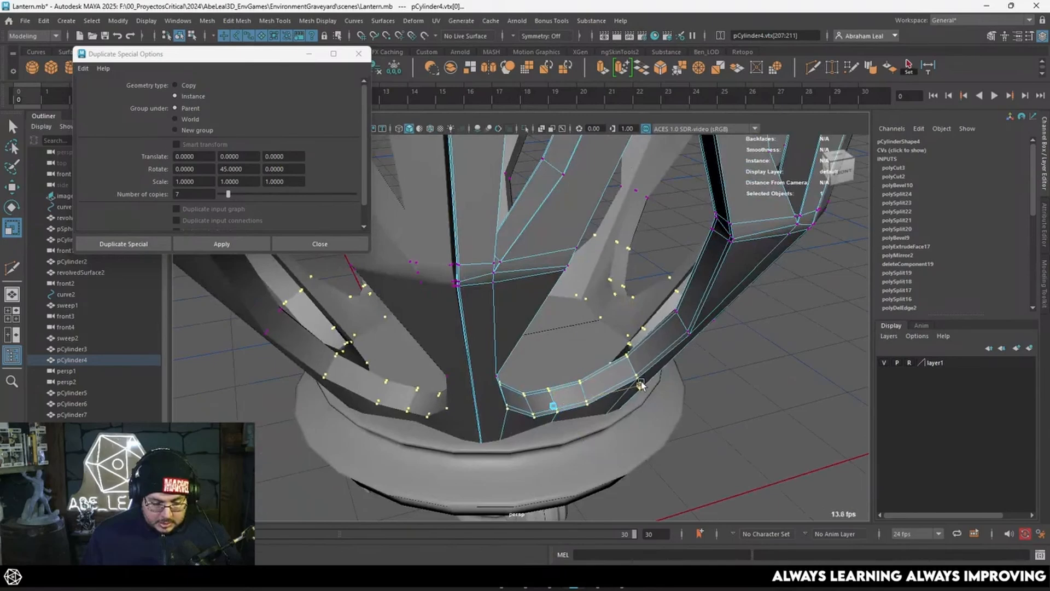
pyautogui.keyDown('alt'); pyautogui.moveTo(641, 382); pyautogui.dragTo(535, 272); pyautogui.keyUp('alt')
pyautogui.moveTo(599, 261); pyautogui.dragTo(600, 261)
pyautogui.press('F8')
# - Preview the instanced panels smoothed and check how the full ring fits the lantern
pyautogui.scroll(-6, 817, 346)
pyautogui.press('5')
pyautogui.scroll(3, 684, 378)
pyautogui.keyDown('alt'); pyautogui.moveTo(683, 381); pyautogui.dragTo(689, 256); pyautogui.keyUp('alt')
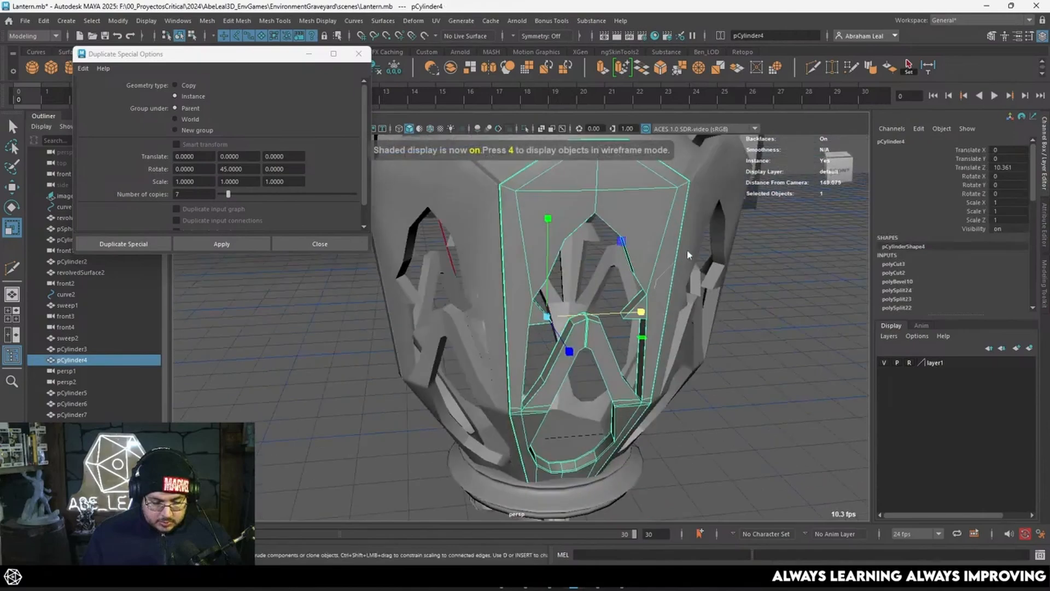
pyautogui.click(752, 296)
pyautogui.scroll(-5, 753, 295)
pyautogui.keyDown('alt'); pyautogui.moveTo(752, 295); pyautogui.dragTo(464, 352); pyautogui.keyUp('alt')
pyautogui.click(363, 367)
pyautogui.click(492, 326)
pyautogui.click(415, 390)
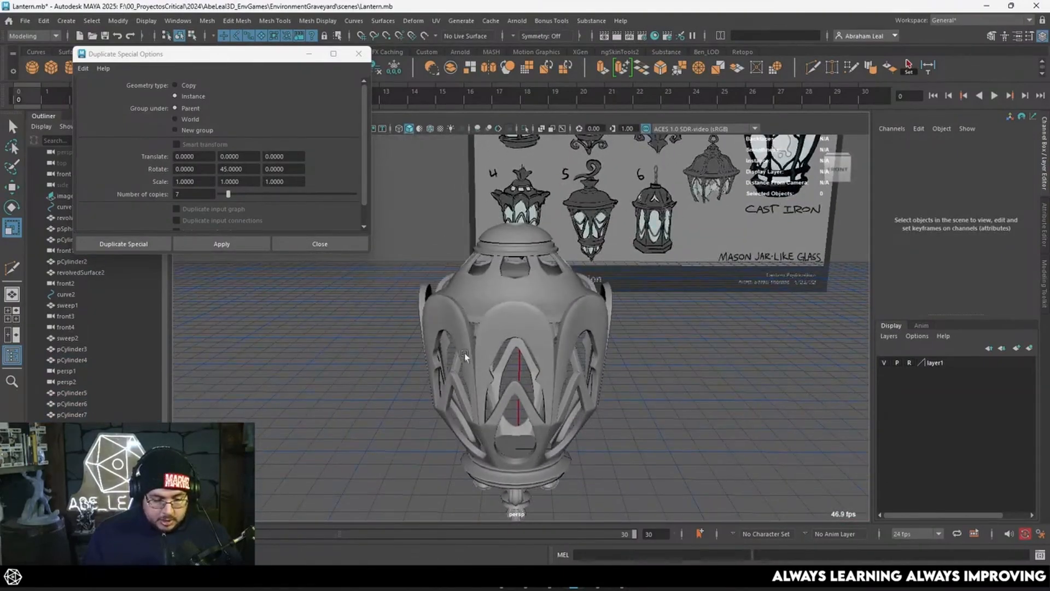
# - Compare the ring of panels with concept sketch 4 in the front view, in wireframe and shaded
pyautogui.press('space')
pyautogui.moveTo(516, 203); pyautogui.dragTo(529, 298)
pyautogui.press('4')
pyautogui.scroll(-5, 511, 298)
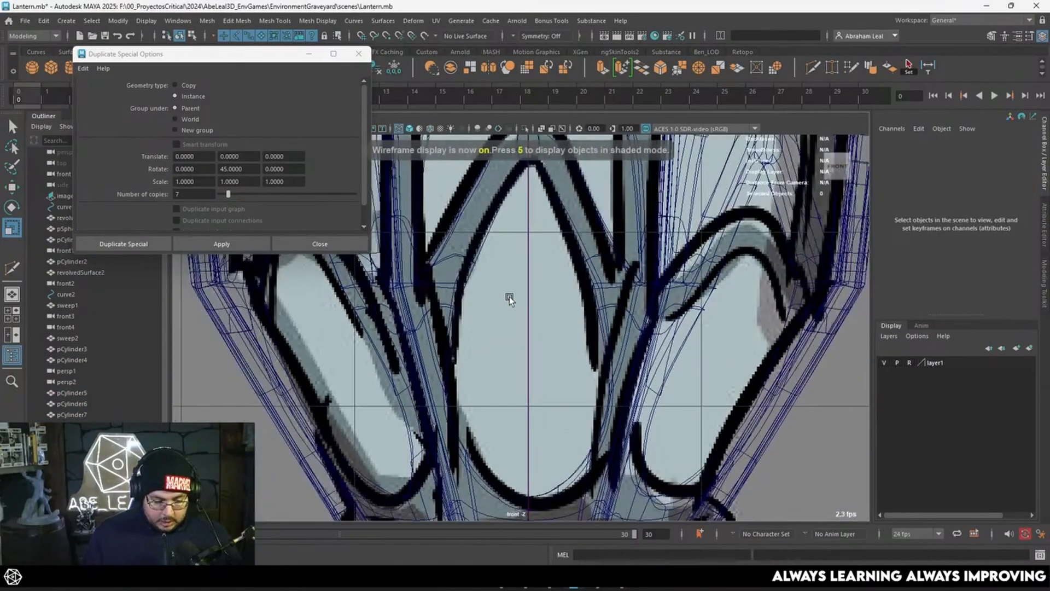
pyautogui.keyDown('alt'); pyautogui.moveTo(510, 296); pyautogui.dragTo(509, 406, button='middle'); pyautogui.keyUp('alt')
pyautogui.scroll(-4, 500, 355)
pyautogui.keyDown('alt'); pyautogui.moveTo(498, 346); pyautogui.dragTo(495, 389, button='middle'); pyautogui.keyUp('alt')
pyautogui.scroll(-9, 497, 377)
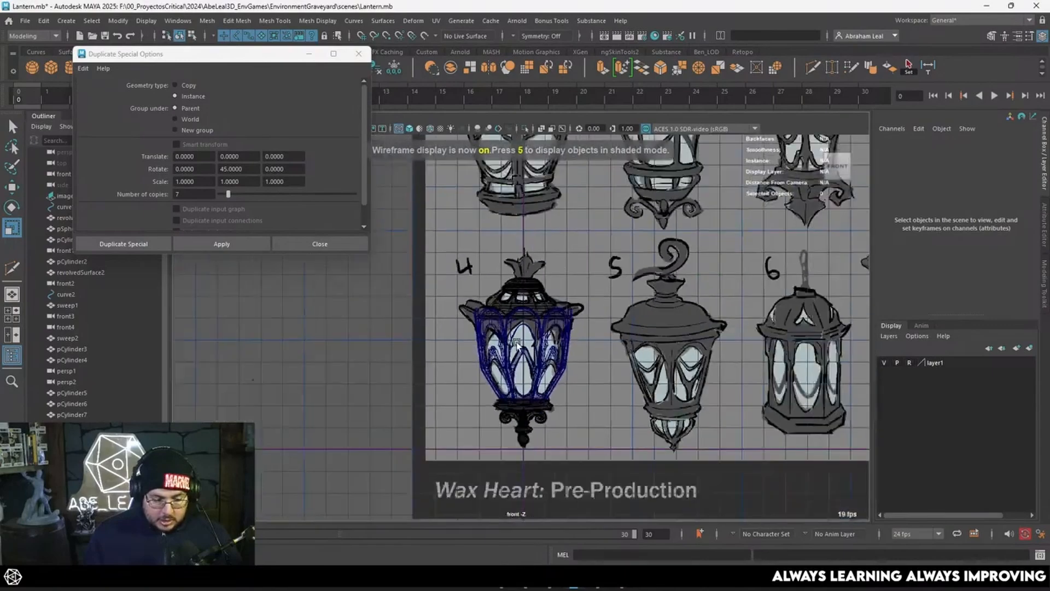
pyautogui.scroll(1, 506, 301)
pyautogui.keyDown('alt'); pyautogui.moveTo(507, 292); pyautogui.dragTo(496, 379, button='middle'); pyautogui.keyUp('alt')
pyautogui.keyDown('alt'); pyautogui.moveTo(497, 198); pyautogui.dragTo(496, 298, button='middle'); pyautogui.keyUp('alt')
pyautogui.scroll(-4, 496, 300)
pyautogui.keyDown('alt'); pyautogui.moveTo(515, 350); pyautogui.dragTo(509, 283, button='middle'); pyautogui.keyUp('alt')
pyautogui.scroll(3, 508, 284)
pyautogui.keyDown('alt'); pyautogui.moveTo(516, 409); pyautogui.dragTo(516, 318, button='middle'); pyautogui.keyUp('alt')
pyautogui.scroll(1, 515, 319)
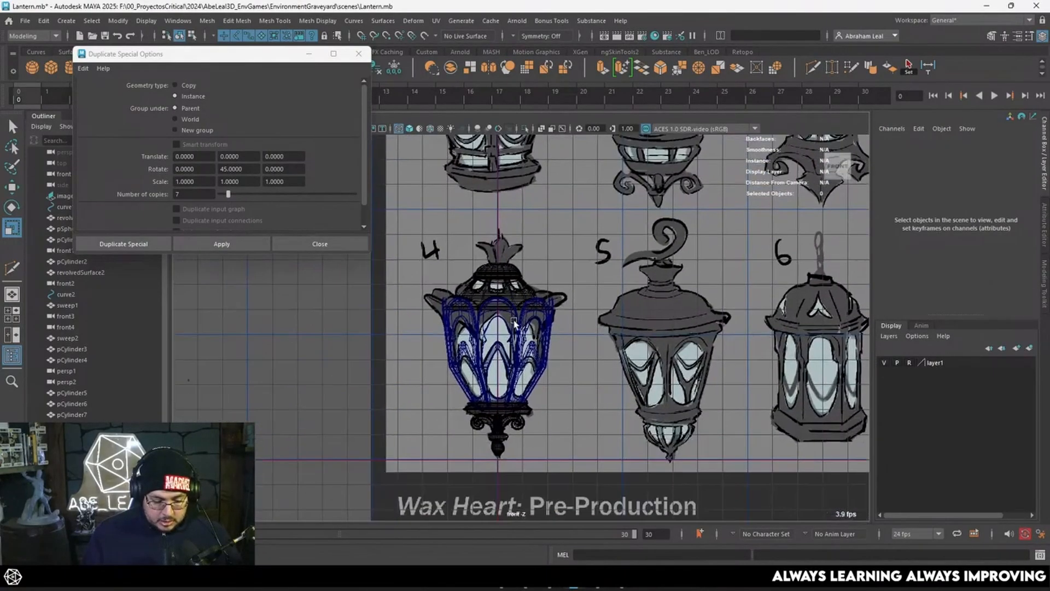
pyautogui.press('space')
pyautogui.moveTo(514, 332); pyautogui.dragTo(521, 356)
pyautogui.press('space')
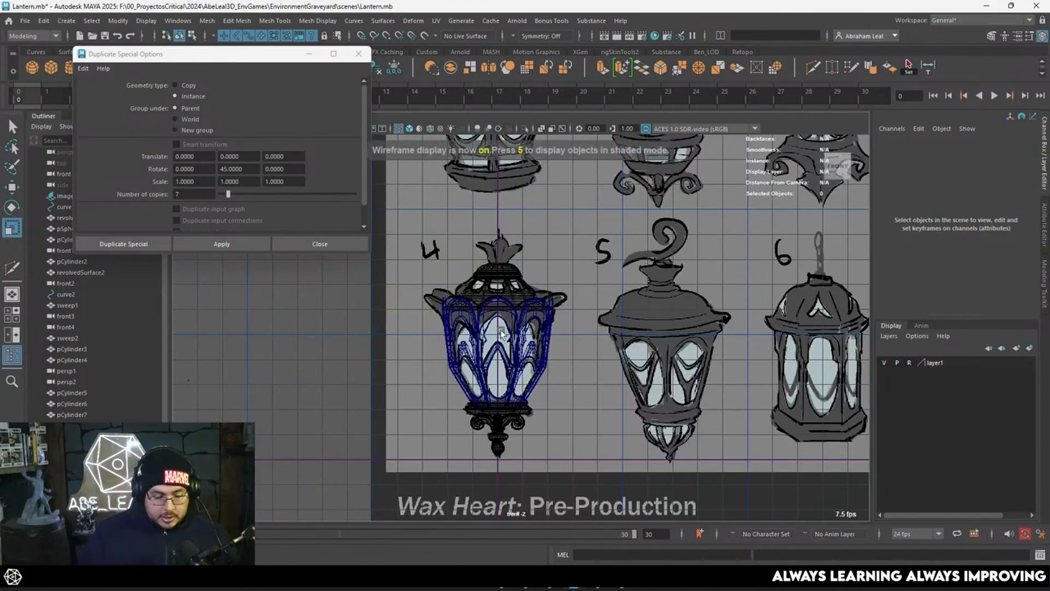
pyautogui.scroll(3, 501, 332)
pyautogui.press('5')
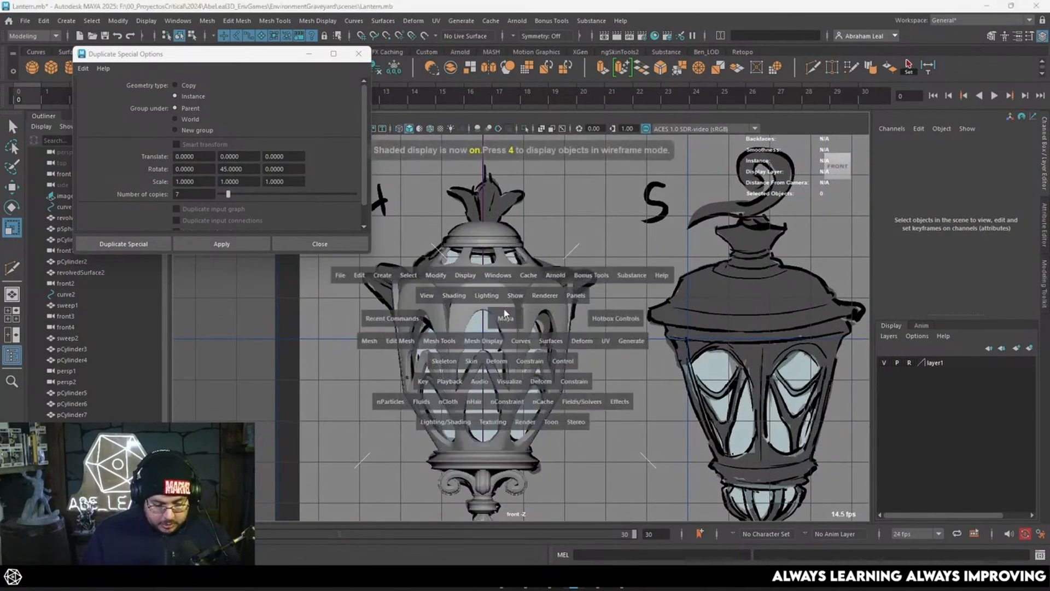
# - Select the front panel's top edge vertices and rotate them to tilt the edge outward
pyautogui.press('space')
pyautogui.moveTo(500, 311); pyautogui.dragTo(499, 298)
pyautogui.click(534, 365)
pyautogui.keyDown('alt'); pyautogui.moveTo(534, 365); pyautogui.dragTo(545, 322); pyautogui.keyUp('alt')
pyautogui.press('F9')
pyautogui.moveTo(484, 271); pyautogui.dragTo(678, 296)
pyautogui.press('e')
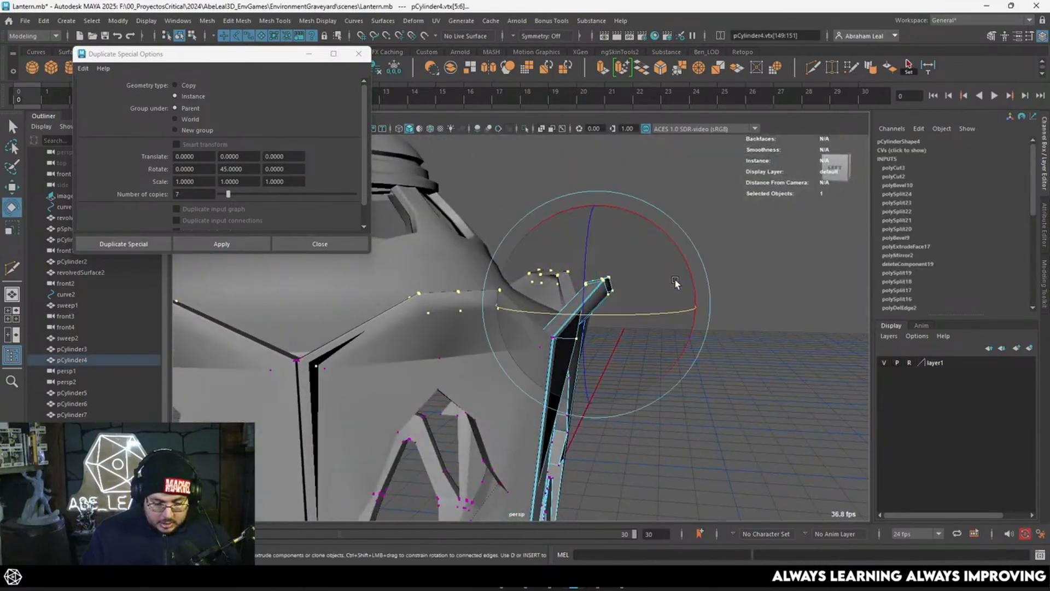
pyautogui.hotkey('ctrl', 'z')
pyautogui.moveTo(641, 327)
pyautogui.keyDown('alt'); pyautogui.mouseDown()
pyautogui.moveTo(526, 336)
pyautogui.moveTo(539, 328)
pyautogui.mouseUp(); pyautogui.keyUp('alt')
pyautogui.press('4')
pyautogui.click(490, 343)
pyautogui.moveTo(612, 254)
pyautogui.mouseDown()
pyautogui.moveTo(481, 313)
pyautogui.moveTo(647, 335)
pyautogui.moveTo(656, 257)
pyautogui.mouseUp()
pyautogui.press('5')
# - Move the panel's top vertices outward into a flared lip and preview the panels smoothed
pyautogui.press('w')
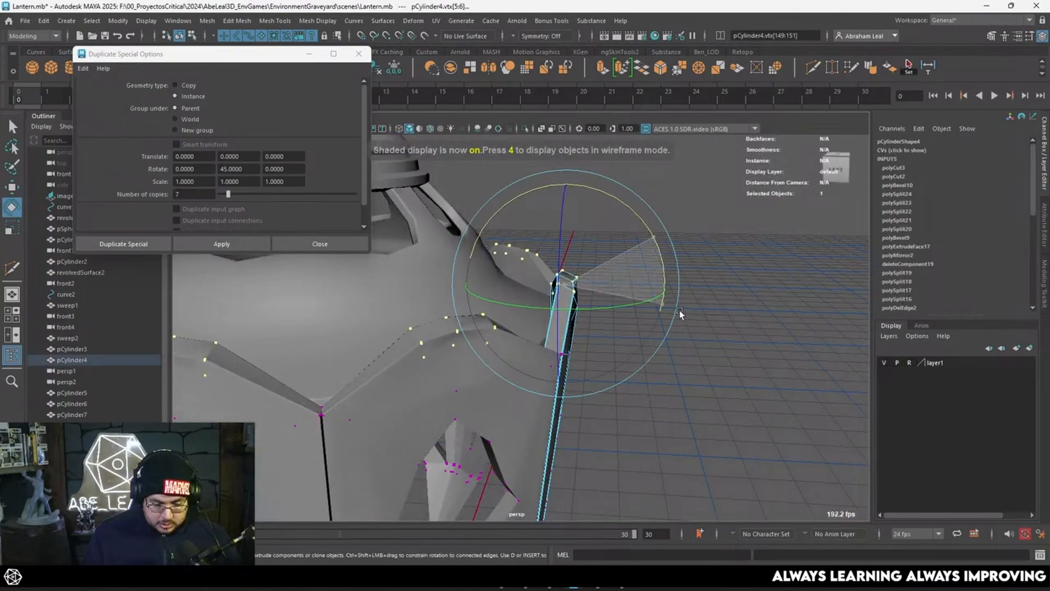
pyautogui.moveTo(663, 291); pyautogui.dragTo(839, 293)
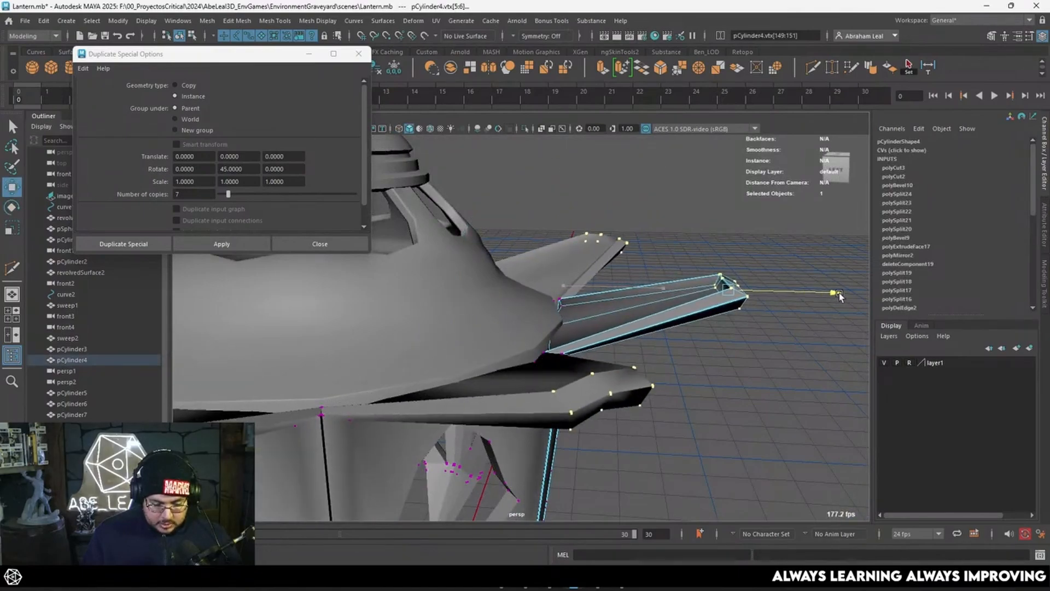
pyautogui.keyDown('alt'); pyautogui.moveTo(755, 358); pyautogui.dragTo(548, 317); pyautogui.keyUp('alt')
pyautogui.scroll(-3, 548, 319)
pyautogui.press('3')
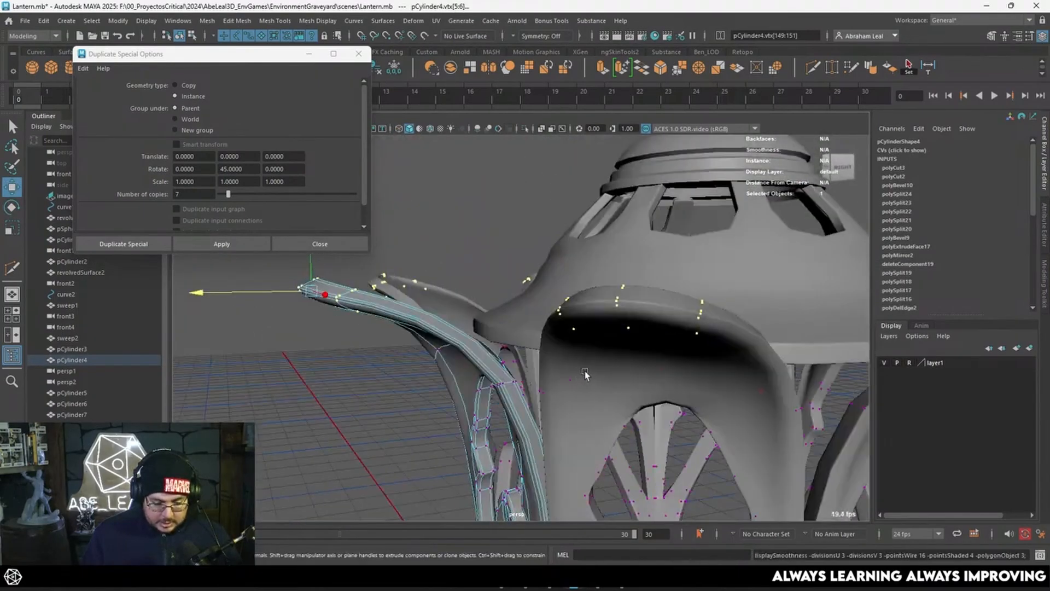
pyautogui.keyDown('alt'); pyautogui.moveTo(585, 375); pyautogui.dragTo(581, 347); pyautogui.keyUp('alt')
# - In the front view, move the side panel's rim vertices inward to match the flared rim in sketch 4
pyautogui.press('space')
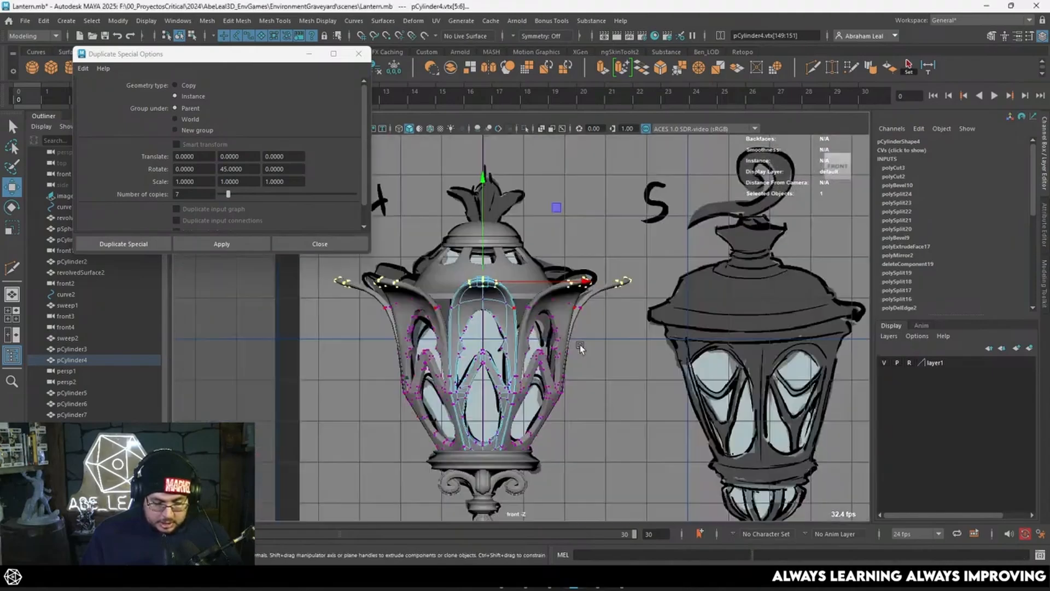
pyautogui.keyDown('alt'); pyautogui.moveTo(486, 339); pyautogui.dragTo(546, 356, button='middle'); pyautogui.keyUp('alt')
pyautogui.scroll(1, 523, 331)
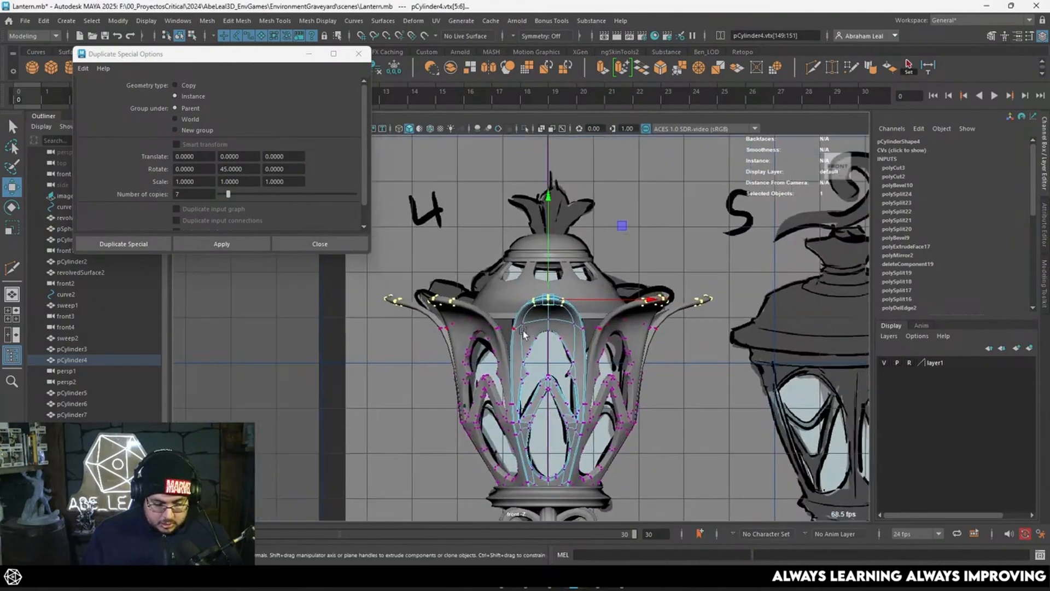
pyautogui.click(701, 297)
pyautogui.click(705, 299)
pyautogui.moveTo(704, 299); pyautogui.dragTo(659, 268, button='right')
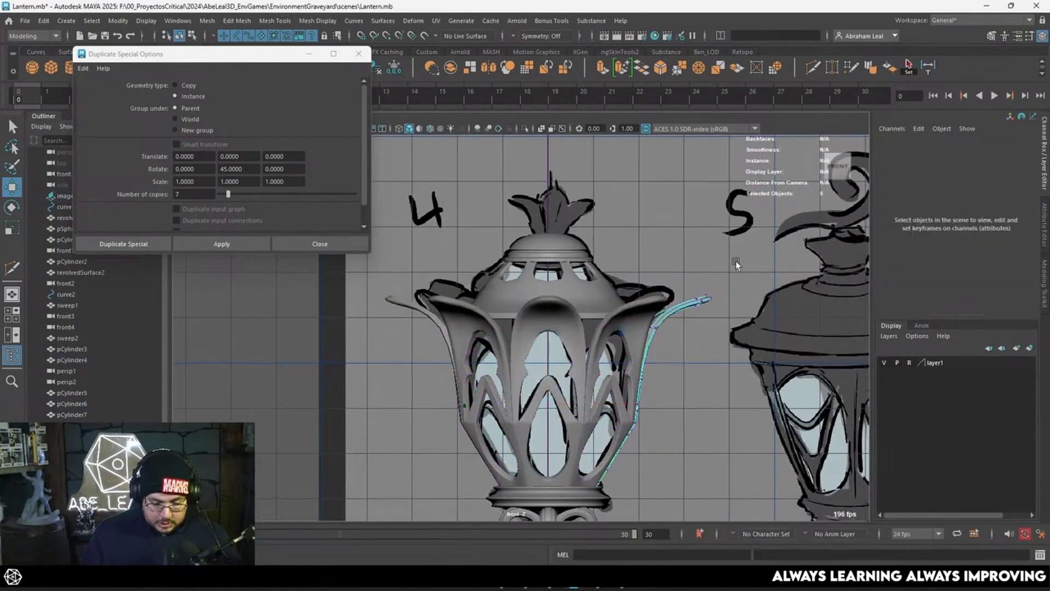
pyautogui.press('4')
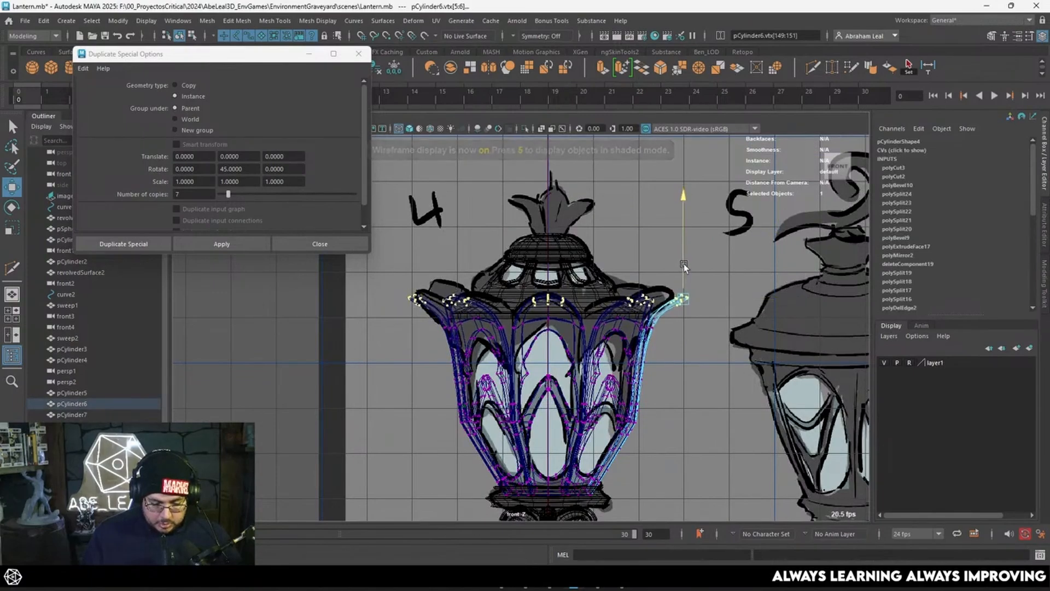
pyautogui.press('5')
# - Inspect the flared ring of panels and the front panel in the perspective view, comparing smoothed and unsmoothed display
pyautogui.press('space')
pyautogui.moveTo(684, 311); pyautogui.dragTo(576, 317)
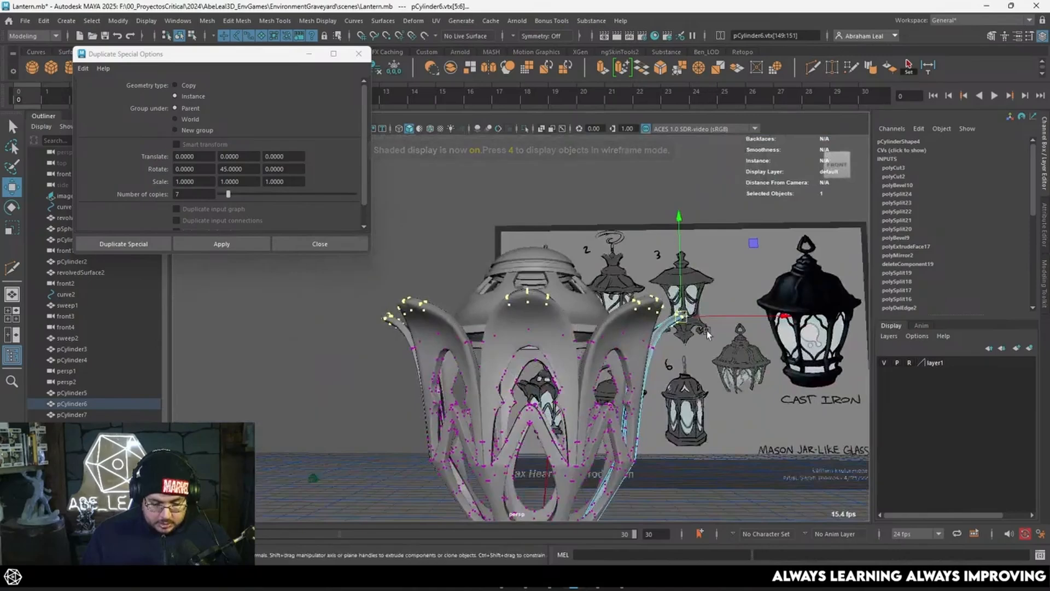
pyautogui.press('r')
pyautogui.keyDown('alt'); pyautogui.moveTo(707, 330); pyautogui.dragTo(655, 332); pyautogui.keyUp('alt')
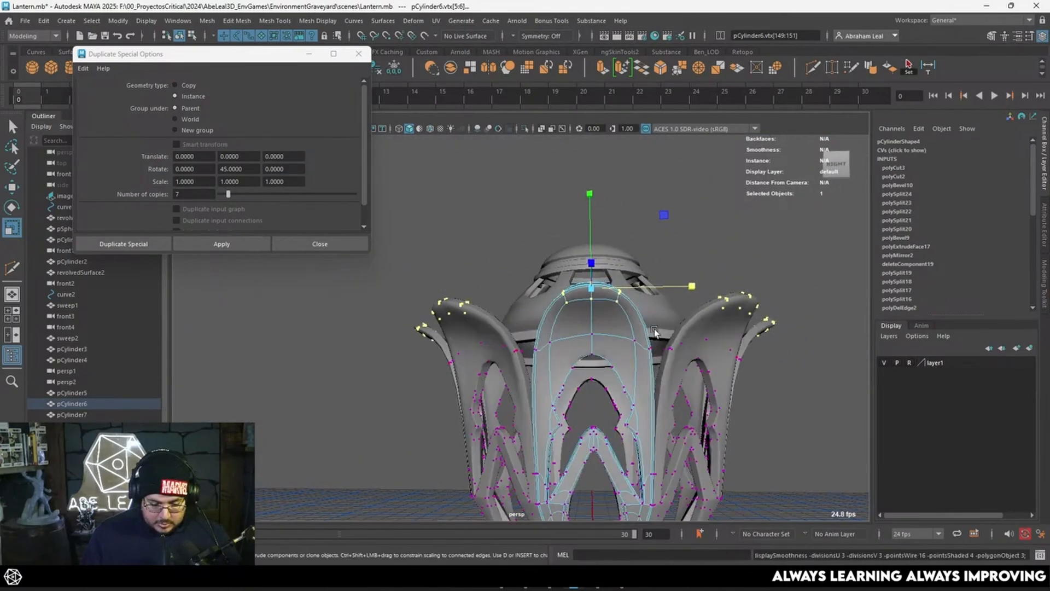
pyautogui.click(704, 317)
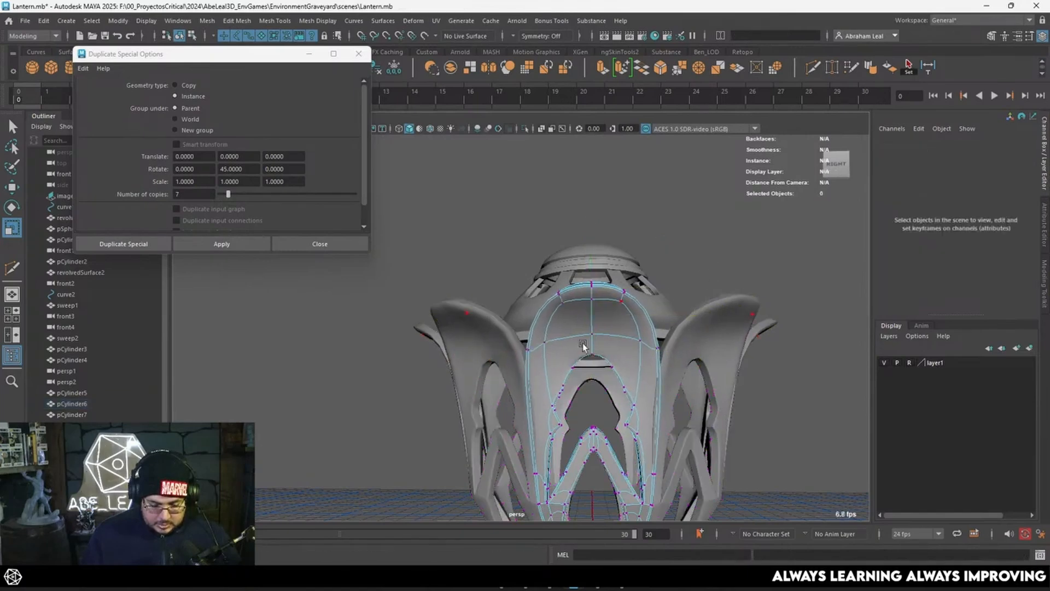
pyautogui.keyDown('alt'); pyautogui.moveTo(704, 318); pyautogui.dragTo(654, 330); pyautogui.keyUp('alt')
pyautogui.keyDown('alt'); pyautogui.moveTo(723, 242); pyautogui.dragTo(641, 356); pyautogui.keyUp('alt')
pyautogui.click(537, 307)
pyautogui.scroll(5, 530, 323)
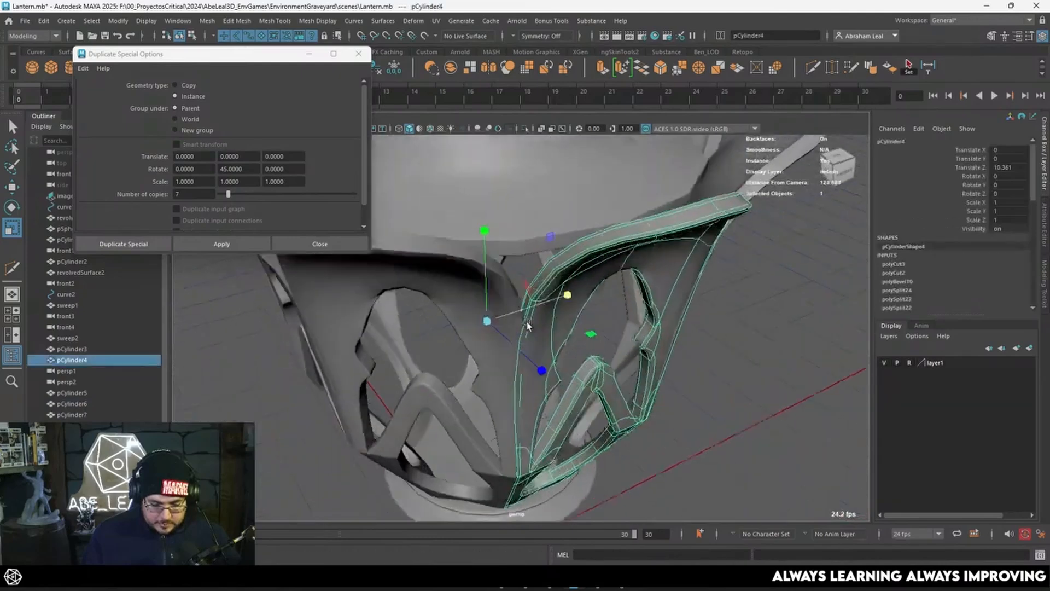
pyautogui.keyDown('alt'); pyautogui.moveTo(529, 326); pyautogui.dragTo(512, 337); pyautogui.keyUp('alt')
pyautogui.press('1')
pyautogui.scroll(4, 520, 372)
pyautogui.press('3')
pyautogui.keyDown('alt'); pyautogui.moveTo(563, 402); pyautogui.dragTo(562, 289); pyautogui.keyUp('alt')
pyautogui.scroll(-5, 536, 372)
pyautogui.press('1')
pyautogui.press('3')
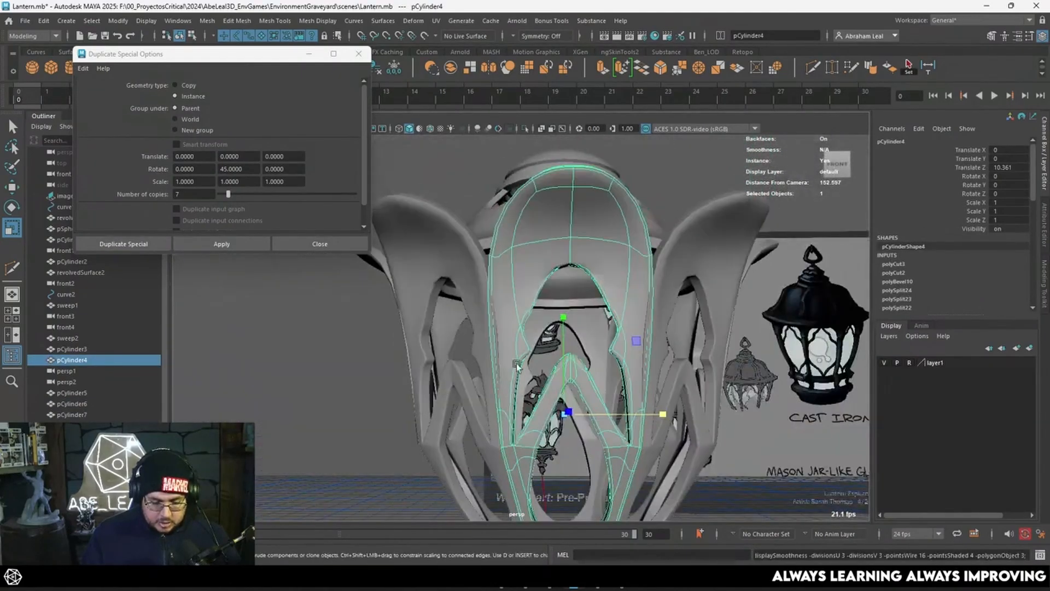
# - Try to bevel the front panel's horizontal edge loop just below the flared lip and preview it smoothed
pyautogui.press('1')
pyautogui.press('F10')
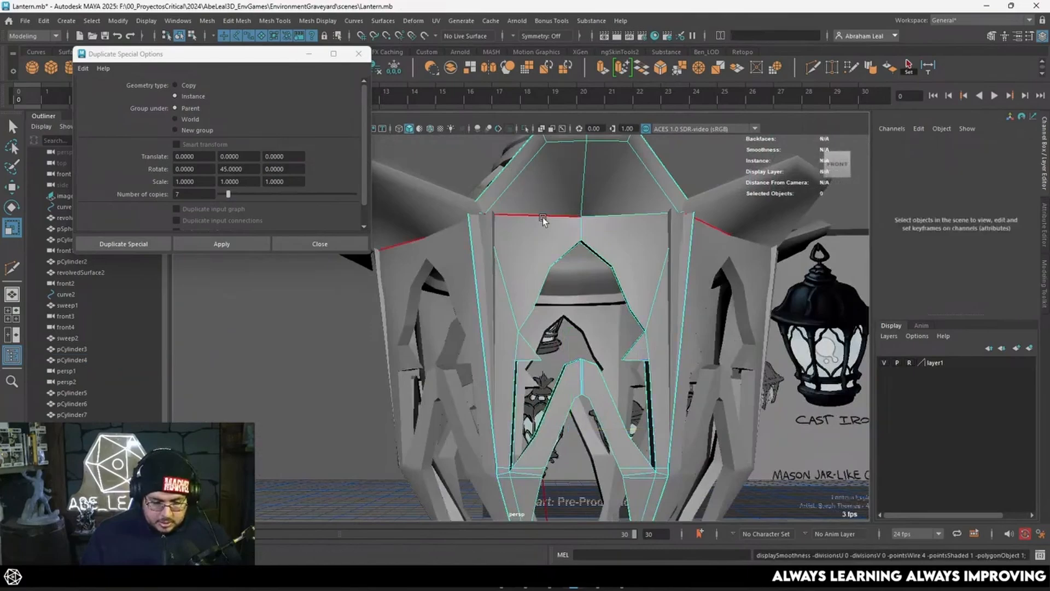
pyautogui.doubleClick(543, 216)
pyautogui.hotkey('ctrl', 'b')
pyautogui.keyDown('alt'); pyautogui.moveTo(580, 218); pyautogui.dragTo(618, 233); pyautogui.keyUp('alt')
pyautogui.press('3')
pyautogui.press('q')
pyautogui.press('F8')
pyautogui.click(636, 140)
pyautogui.scroll(-5, 634, 164)
pyautogui.moveTo(633, 191)
pyautogui.keyDown('alt'); pyautogui.mouseDown()
pyautogui.moveTo(633, 221)
pyautogui.moveTo(755, 239)
pyautogui.moveTo(668, 228)
pyautogui.moveTo(632, 208)
pyautogui.mouseUp(); pyautogui.keyUp('alt')
# - Undo the bevel on the panel's horizontal edge loop and return to object selection
pyautogui.hotkey('ctrl', 'z')
pyautogui.hotkey('ctrl', 'z')
pyautogui.hotkey('ctrl', 'z')
pyautogui.hotkey('ctrl', 'z')
pyautogui.scroll(5, 632, 208)
pyautogui.keyDown('alt'); pyautogui.moveTo(632, 208); pyautogui.dragTo(565, 272, button='middle'); pyautogui.keyUp('alt')
pyautogui.scroll(3, 565, 272)
pyautogui.keyDown('alt'); pyautogui.moveTo(565, 273); pyautogui.dragTo(536, 274); pyautogui.keyUp('alt')
pyautogui.press('F8')
pyautogui.click(586, 205)
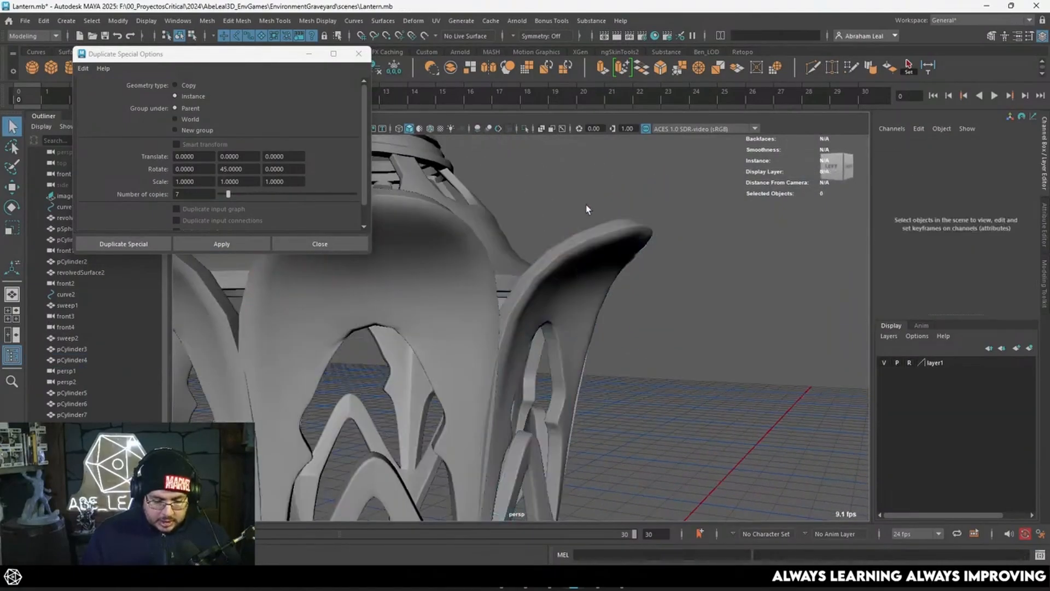
# - Close the Duplicate Special options and apply Mesh Smooth with one division to the front panel
pyautogui.click(600, 268)
pyautogui.keyDown('alt'); pyautogui.moveTo(648, 316); pyautogui.dragTo(518, 311); pyautogui.keyUp('alt')
pyautogui.scroll(-5, 552, 323)
pyautogui.keyDown('alt'); pyautogui.moveTo(517, 308); pyautogui.dragTo(662, 370, button='right'); pyautogui.keyUp('alt')
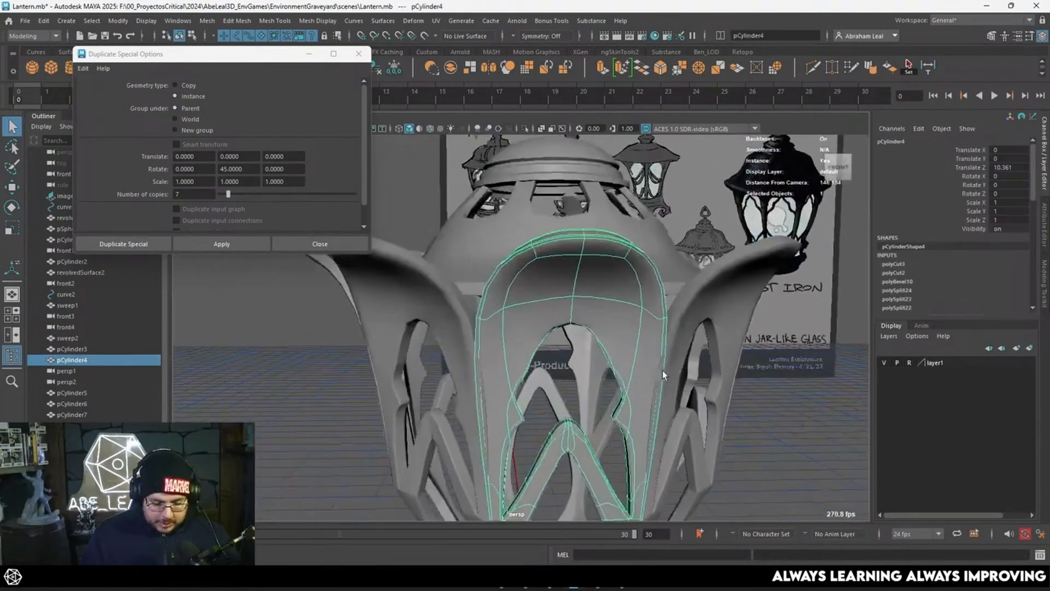
pyautogui.keyDown('alt'); pyautogui.moveTo(662, 370); pyautogui.dragTo(615, 346); pyautogui.keyUp('alt')
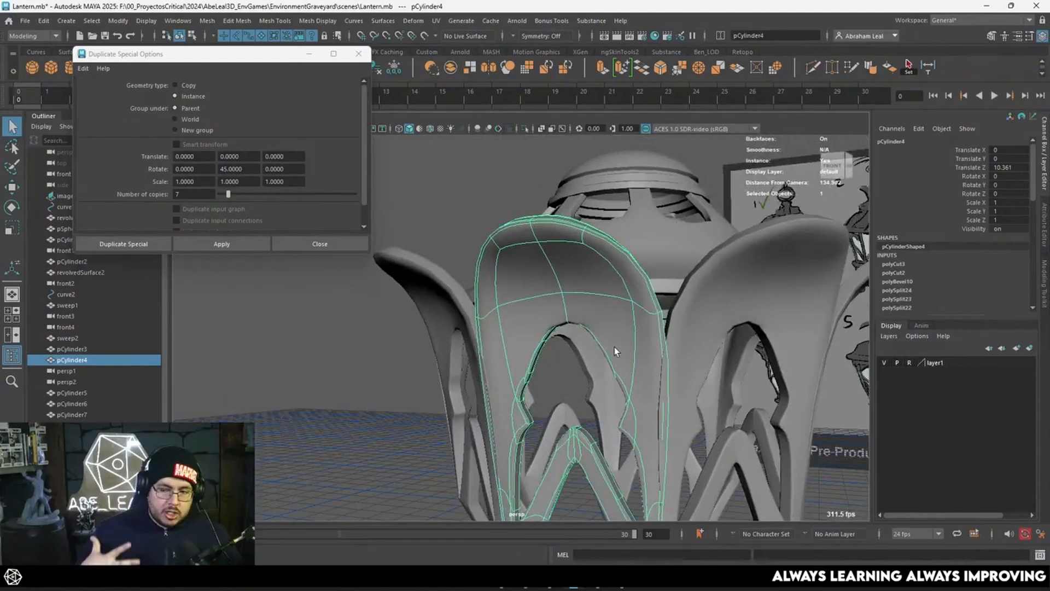
pyautogui.click(359, 55)
pyautogui.keyDown('alt'); pyautogui.moveTo(435, 230); pyautogui.dragTo(481, 260); pyautogui.keyUp('alt')
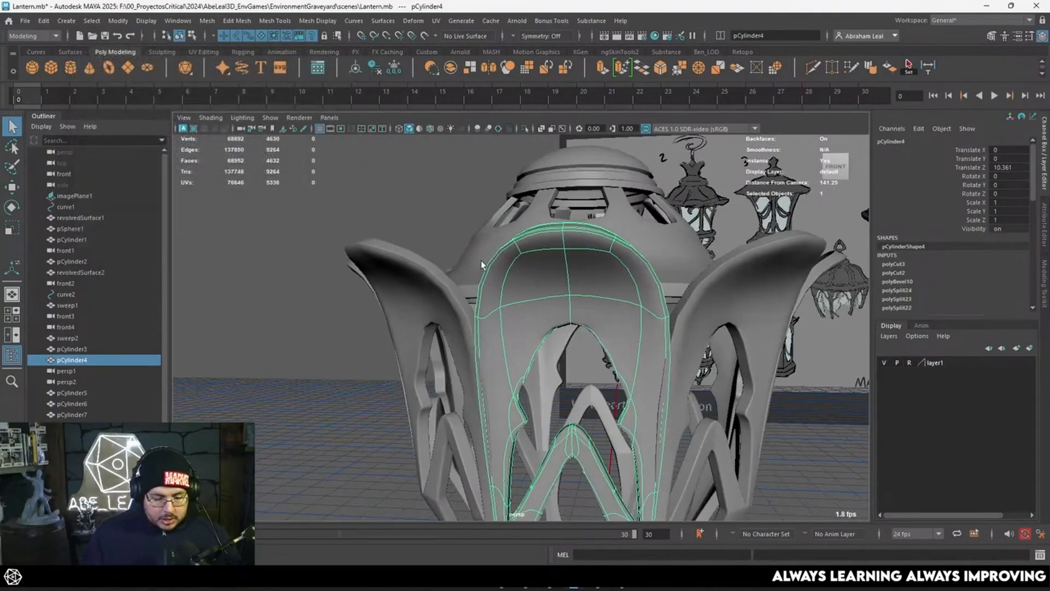
pyautogui.press('1')
pyautogui.click(205, 21)
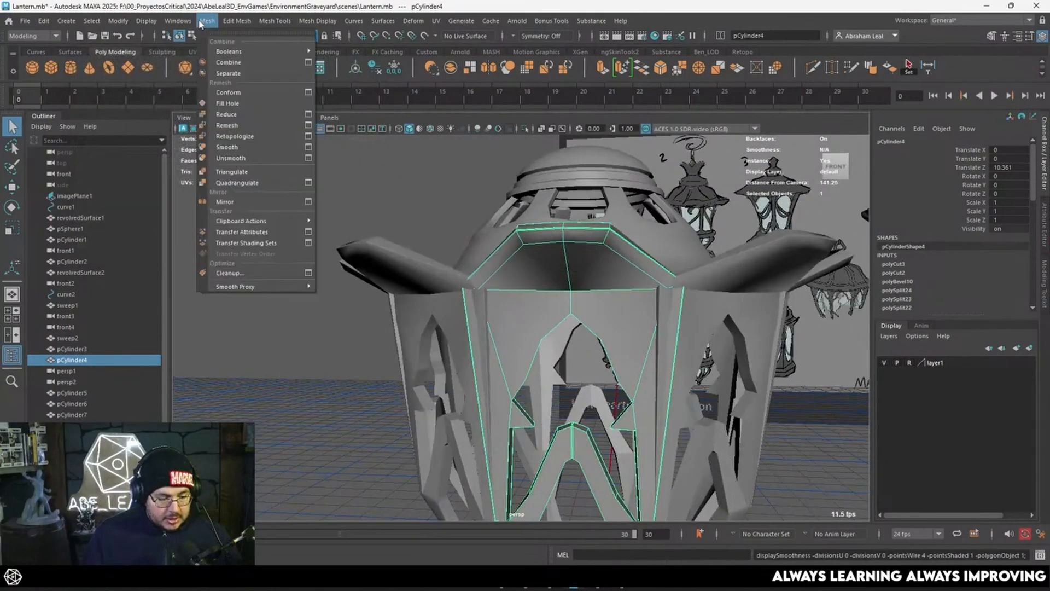
pyautogui.click(237, 148)
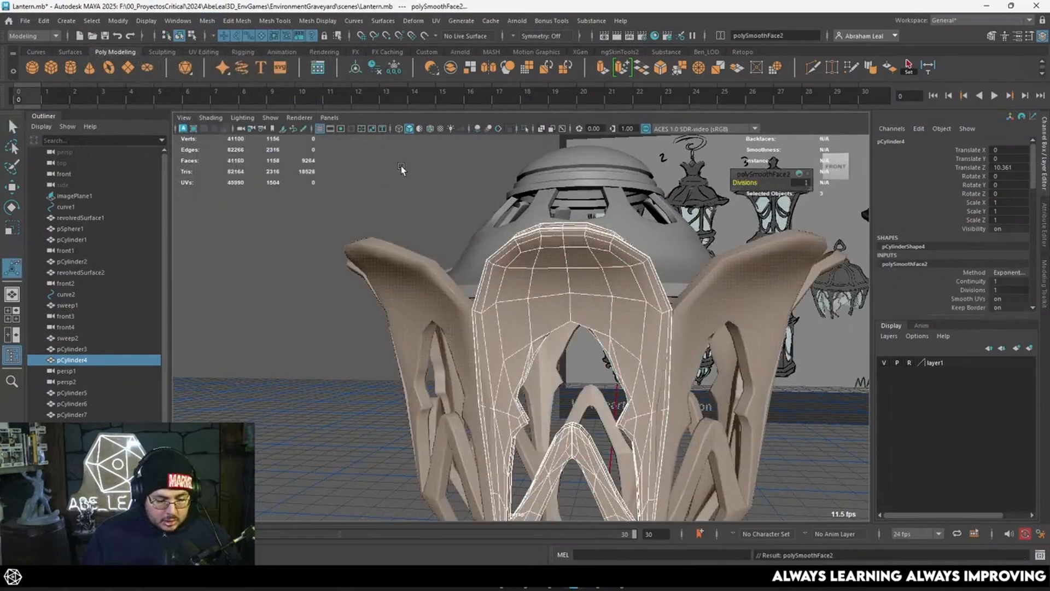
pyautogui.click(404, 170)
# - Turn on soft selection and try moving the vertices around one side notch of the front panel's opening
pyautogui.keyDown('alt'); pyautogui.moveTo(415, 191); pyautogui.dragTo(502, 254); pyautogui.keyUp('alt')
pyautogui.click(567, 303)
pyautogui.keyDown('alt'); pyautogui.moveTo(567, 303); pyautogui.dragTo(599, 316); pyautogui.keyUp('alt')
pyautogui.click(667, 183)
pyautogui.click(581, 327)
pyautogui.scroll(4, 599, 316)
pyautogui.press('1')
pyautogui.moveTo(469, 265); pyautogui.dragTo(444, 274, button='right')
pyautogui.moveTo(419, 278); pyautogui.dragTo(461, 331)
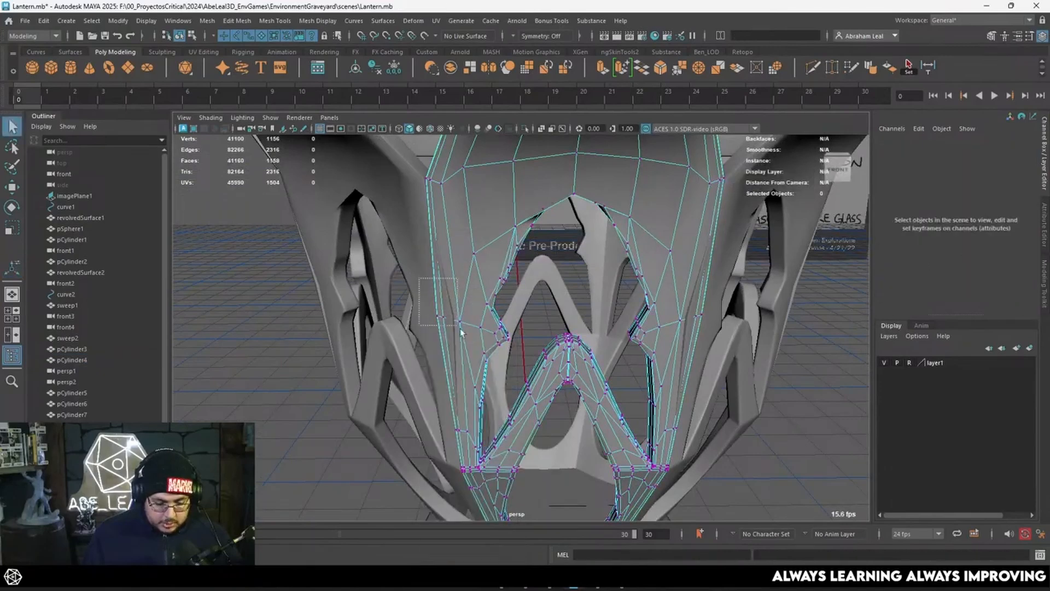
pyautogui.moveTo(516, 363); pyautogui.dragTo(516, 363)
pyautogui.press('3')
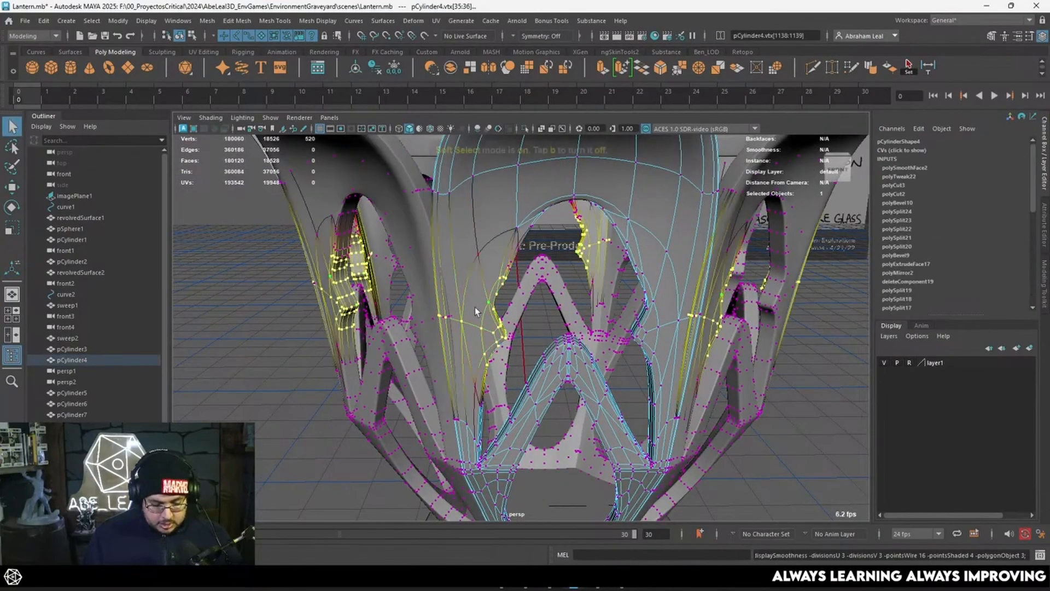
pyautogui.keyDown('alt'); pyautogui.moveTo(475, 311); pyautogui.dragTo(501, 343); pyautogui.keyUp('alt')
pyautogui.press('w')
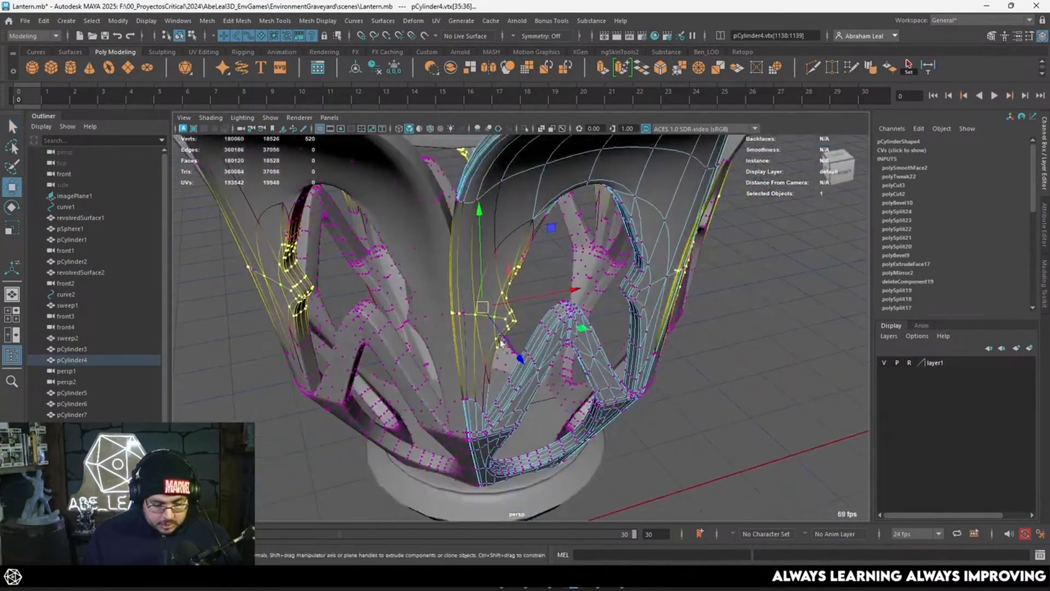
pyautogui.moveTo(575, 291)
pyautogui.mouseDown()
pyautogui.moveTo(575, 278)
pyautogui.moveTo(581, 309)
pyautogui.mouseUp()
# - In the front view, select the vertices around both side notches of the front panel and scale them horizontally with soft selection
pyautogui.press('space')
pyautogui.scroll(6, 581, 312)
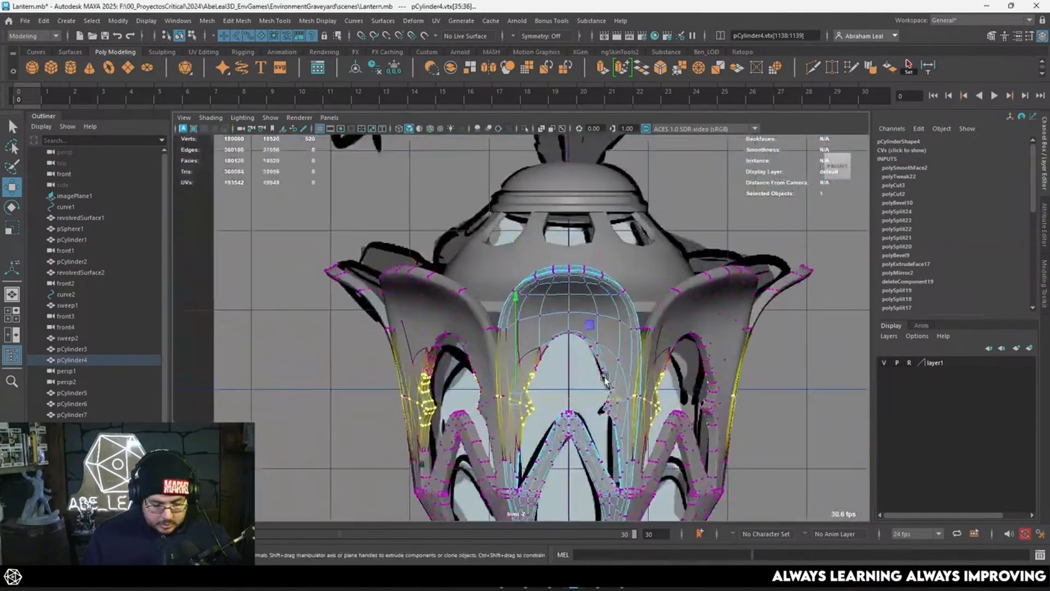
pyautogui.press('1')
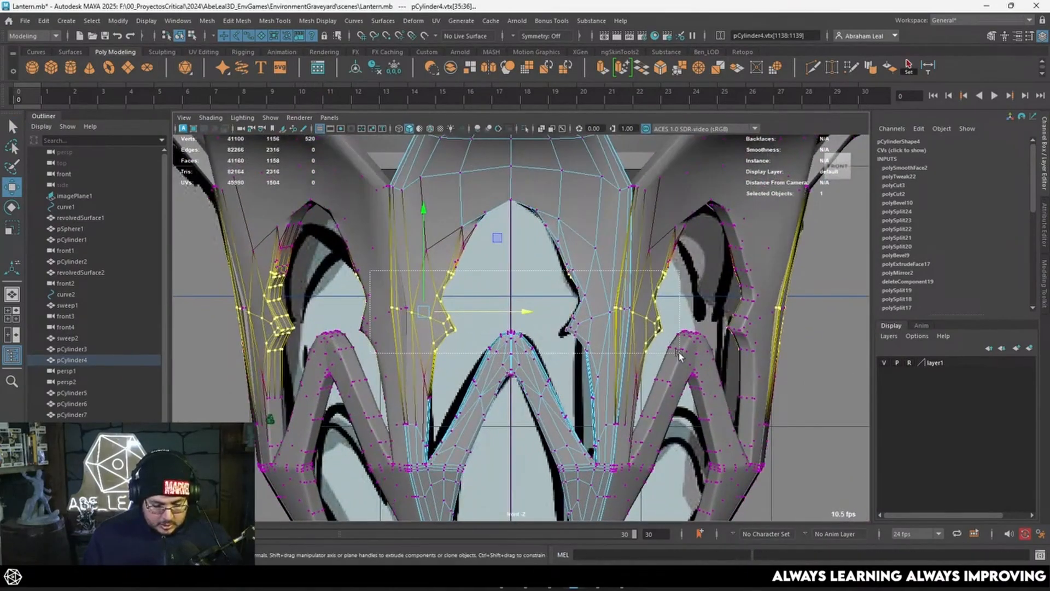
pyautogui.moveTo(679, 355); pyautogui.dragTo(678, 354)
pyautogui.moveTo(611, 312)
pyautogui.mouseDown()
pyautogui.moveTo(571, 312)
pyautogui.moveTo(573, 295)
pyautogui.mouseUp()
pyautogui.press('space')
pyautogui.press('space')
pyautogui.press('5')
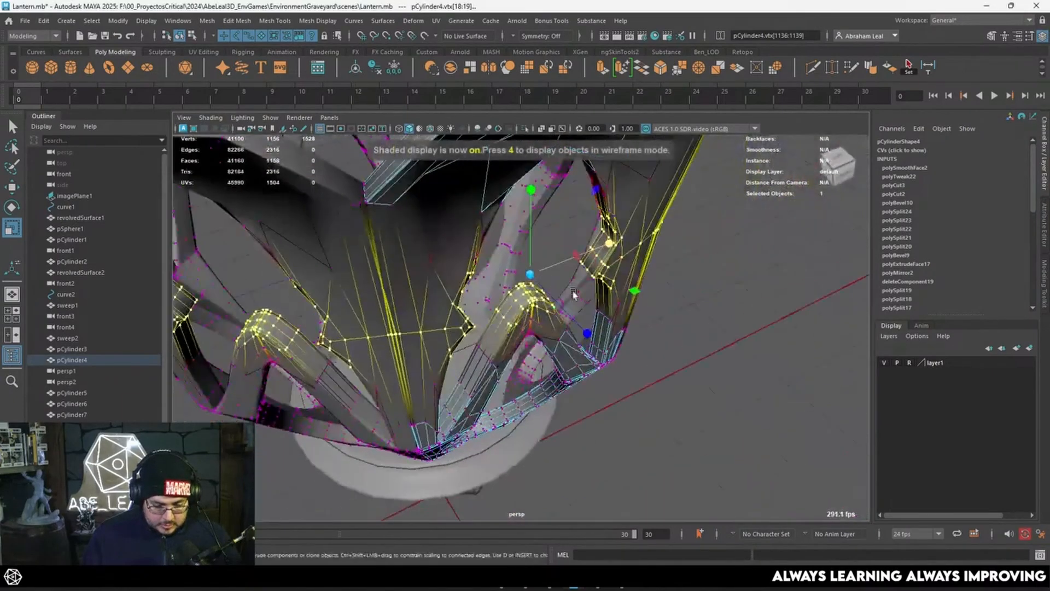
pyautogui.press('3')
pyautogui.moveTo(610, 244); pyautogui.dragTo(608, 241)
pyautogui.moveTo(489, 229); pyautogui.dragTo(528, 198, button='right')
pyautogui.click(736, 279)
# - Examine the reshaped panels and the seam between neighbouring panels, in smoothed and unsmoothed display
pyautogui.keyDown('alt'); pyautogui.moveTo(737, 279); pyautogui.dragTo(519, 268); pyautogui.keyUp('alt')
pyautogui.click(527, 249)
pyautogui.click(665, 342)
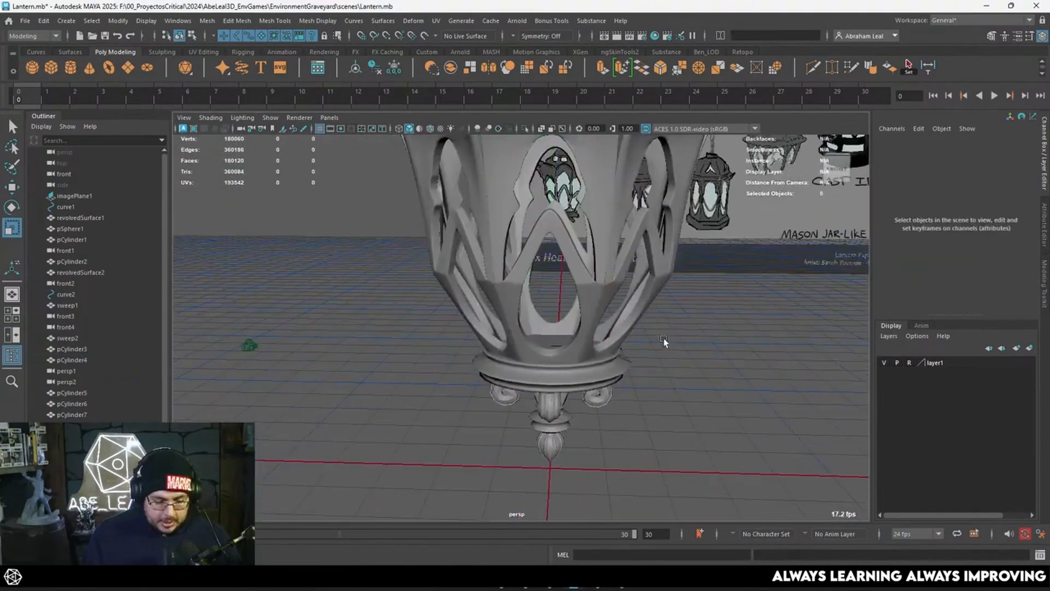
pyautogui.keyDown('alt'); pyautogui.moveTo(665, 342); pyautogui.dragTo(540, 343); pyautogui.keyUp('alt')
pyautogui.scroll(10, 450, 251)
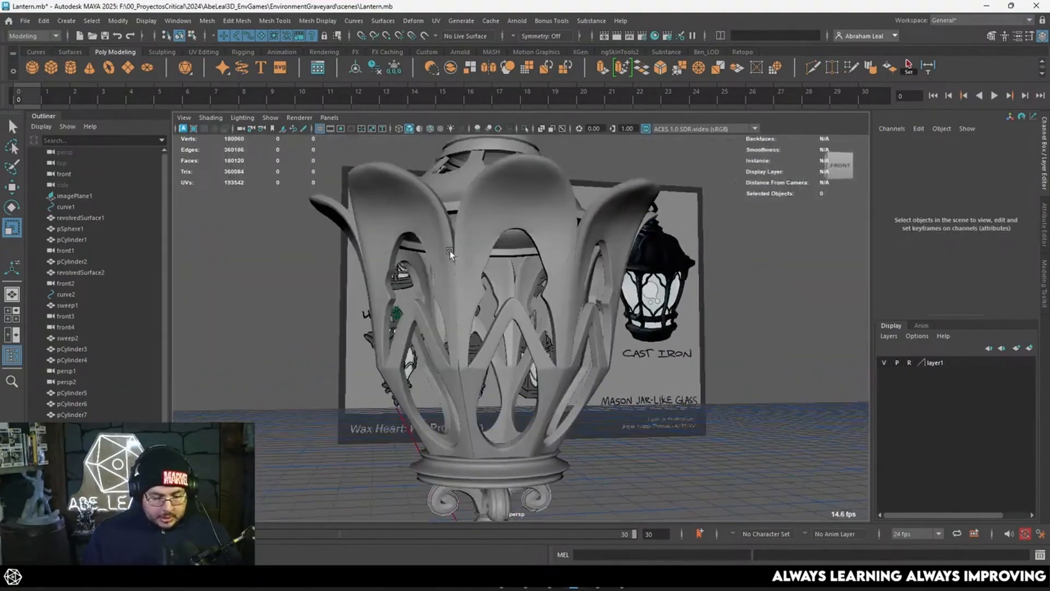
pyautogui.click(520, 251)
pyautogui.keyDown('alt'); pyautogui.moveTo(520, 252); pyautogui.dragTo(553, 281); pyautogui.keyUp('alt')
pyautogui.press('1')
pyautogui.press('3')
# - Try to insert a vertical edge loop near the front panel's side edge with Multi-Cut
pyautogui.click(554, 281)
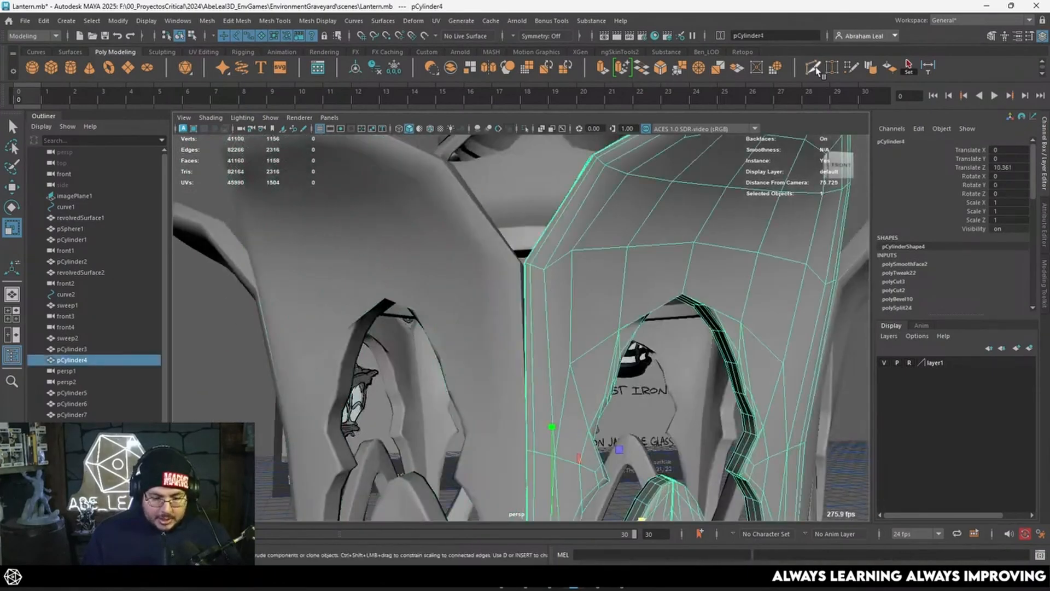
pyautogui.click(815, 68)
pyautogui.keyDown('ctrl'); pyautogui.click(544, 278); pyautogui.keyUp('ctrl')
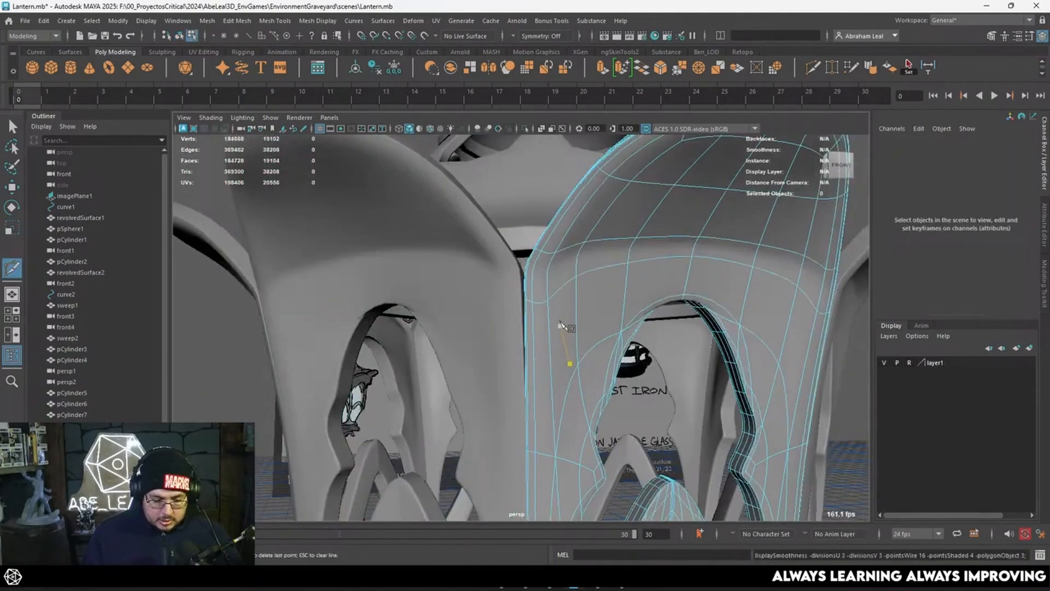
pyautogui.press('q')
pyautogui.scroll(-5, 625, 220)
pyautogui.click(759, 363)
pyautogui.scroll(-3, 759, 363)
pyautogui.keyDown('alt'); pyautogui.moveTo(759, 363); pyautogui.dragTo(588, 362); pyautogui.keyUp('alt')
pyautogui.scroll(5, 578, 344)
pyautogui.keyDown('alt'); pyautogui.moveTo(559, 326); pyautogui.dragTo(595, 327); pyautogui.keyUp('alt')
pyautogui.scroll(3, 594, 326)
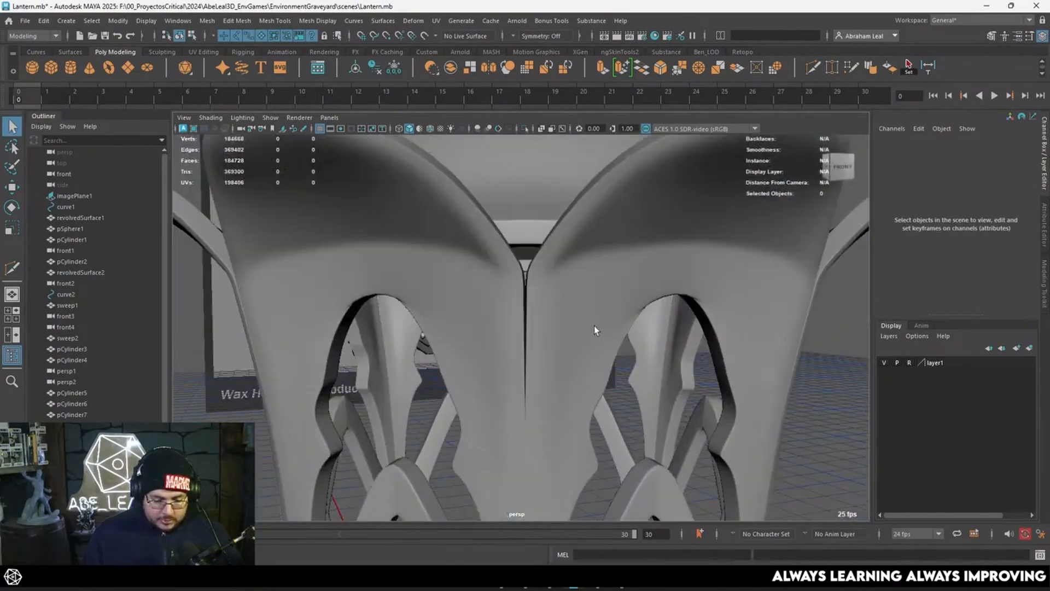
# - Undo the edge loop inserted along the panel's side and return to object selection
pyautogui.doubleClick(549, 355)
pyautogui.press('1')
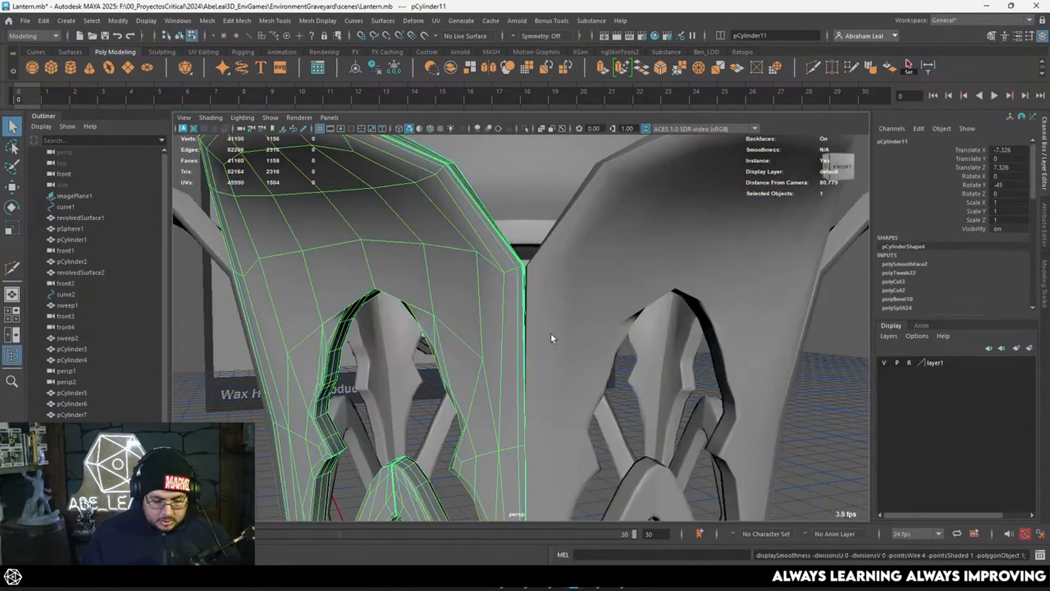
pyautogui.scroll(-5, 556, 272)
pyautogui.click(737, 367)
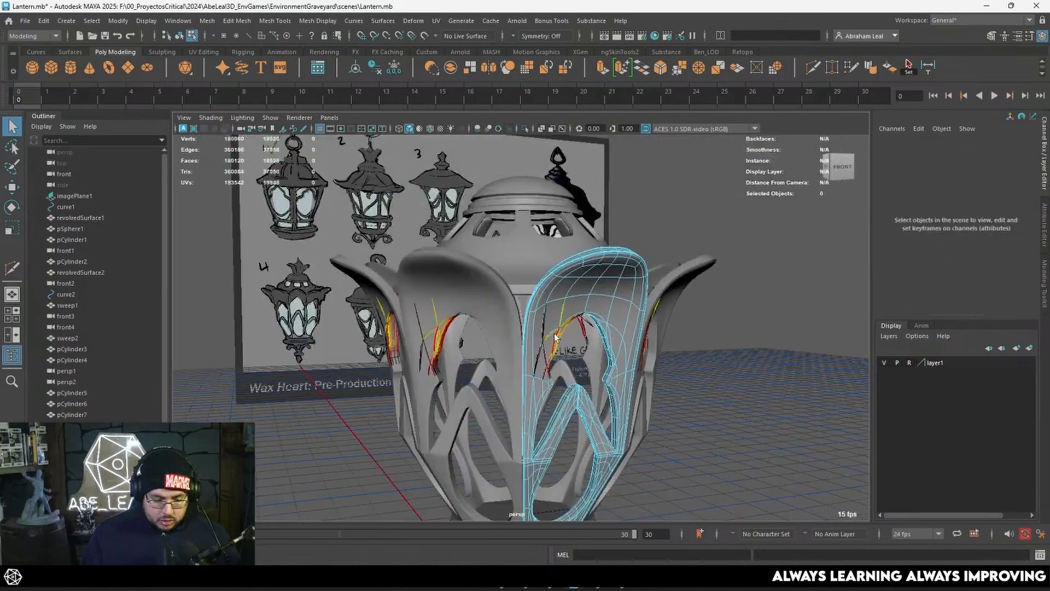
pyautogui.press('F8')
# - Examine the panel seams, window openings and base of the smoothed lantern from several angles
pyautogui.keyDown('alt'); pyautogui.moveTo(554, 336); pyautogui.dragTo(530, 309); pyautogui.keyUp('alt')
pyautogui.scroll(6, 530, 308)
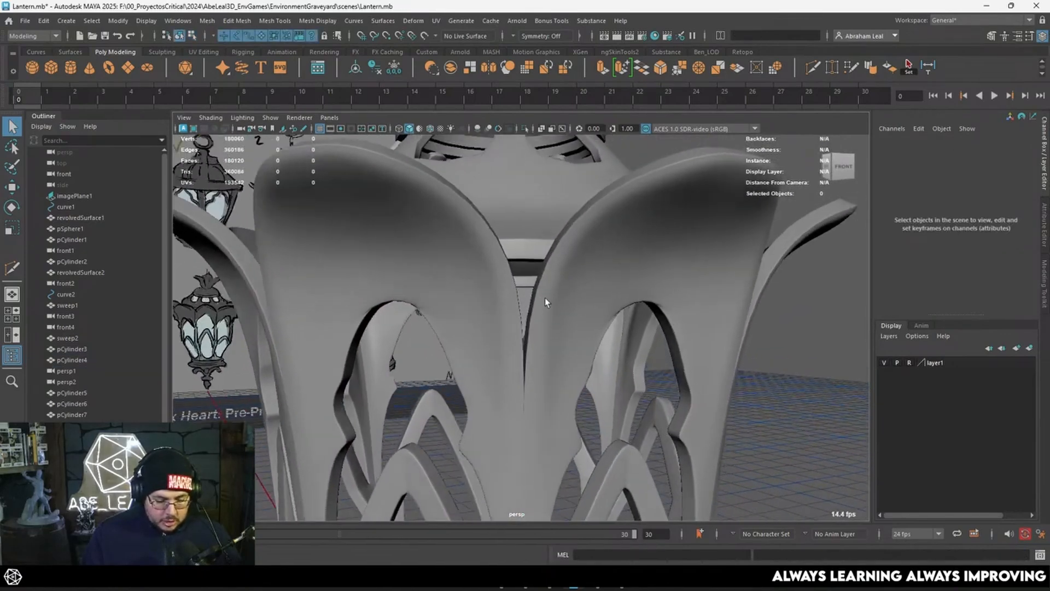
pyautogui.scroll(-4, 545, 297)
pyautogui.keyDown('alt'); pyautogui.moveTo(527, 314); pyautogui.dragTo(530, 220); pyautogui.keyUp('alt')
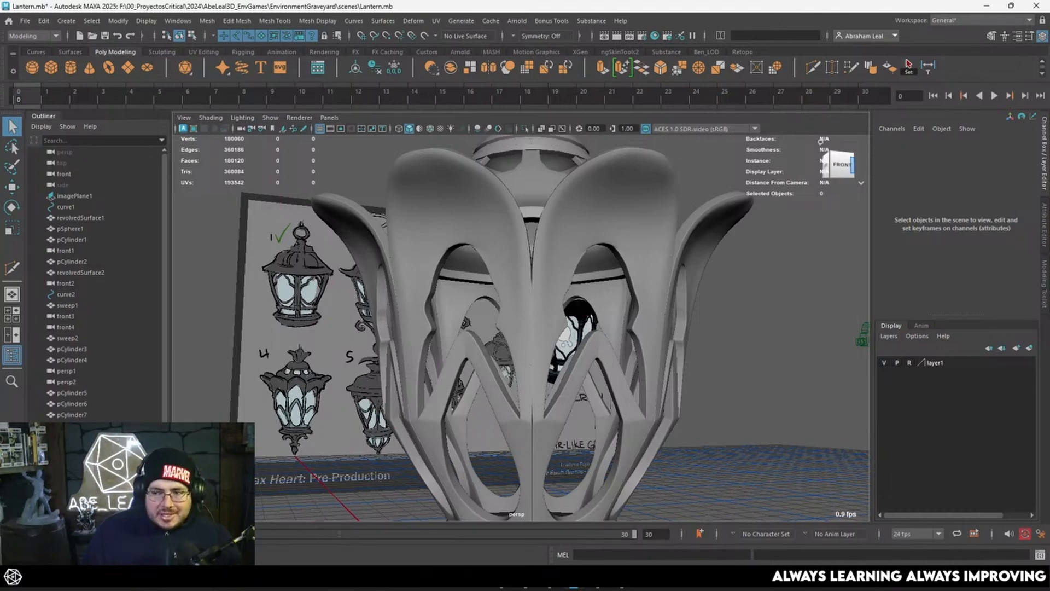
pyautogui.keyDown('alt'); pyautogui.moveTo(638, 305); pyautogui.dragTo(571, 271); pyautogui.keyUp('alt')
pyautogui.keyDown('alt'); pyautogui.moveTo(571, 271); pyautogui.dragTo(658, 286, button='right'); pyautogui.keyUp('alt')
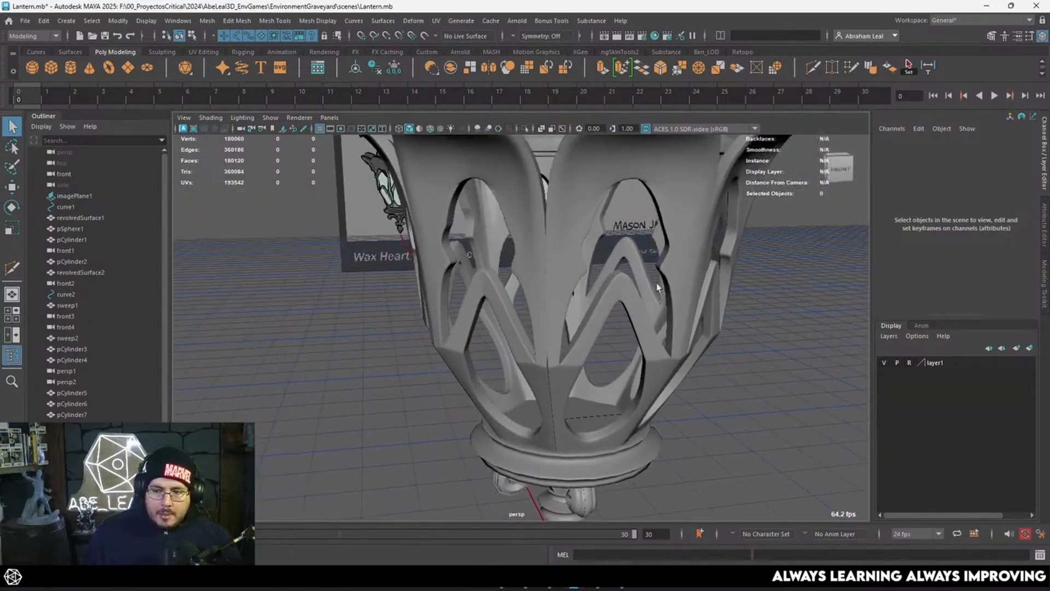
pyautogui.keyDown('alt'); pyautogui.moveTo(645, 290); pyautogui.dragTo(618, 307); pyautogui.keyUp('alt')
pyautogui.keyDown('alt'); pyautogui.moveTo(618, 306); pyautogui.dragTo(641, 322, button='right'); pyautogui.keyUp('alt')
pyautogui.keyDown('alt'); pyautogui.moveTo(641, 321); pyautogui.dragTo(602, 318); pyautogui.keyUp('alt')
pyautogui.keyDown('alt'); pyautogui.moveTo(602, 317); pyautogui.dragTo(617, 325, button='right'); pyautogui.keyUp('alt')
pyautogui.keyDown('alt'); pyautogui.moveTo(617, 325); pyautogui.dragTo(499, 333); pyautogui.keyUp('alt')
pyautogui.keyDown('alt'); pyautogui.moveTo(499, 333); pyautogui.dragTo(582, 394, button='right'); pyautogui.keyUp('alt')
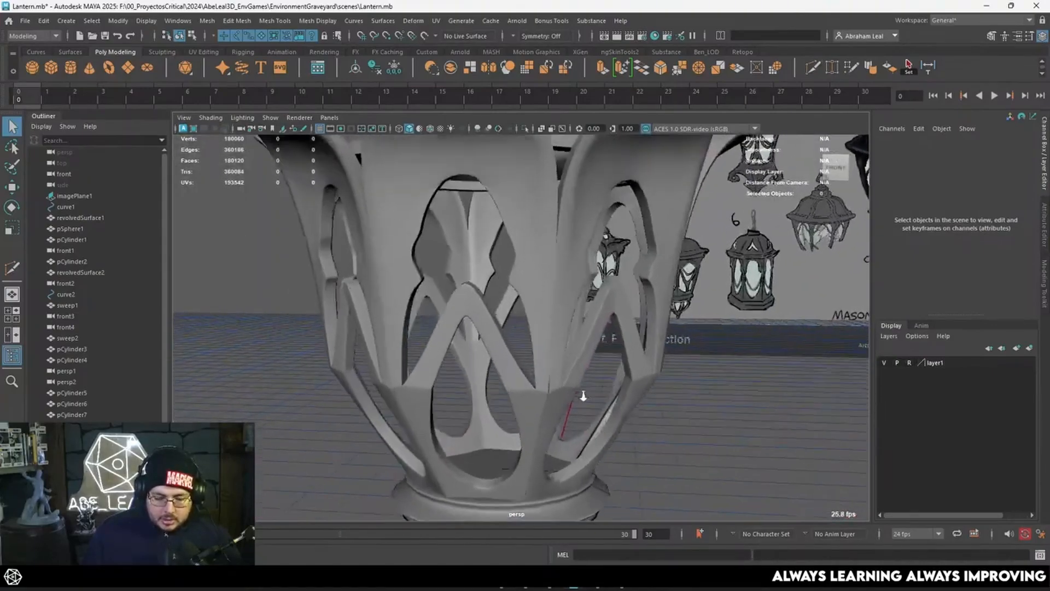
pyautogui.click(547, 293)
pyautogui.keyDown('alt'); pyautogui.moveTo(581, 289); pyautogui.dragTo(643, 349); pyautogui.keyUp('alt')
pyautogui.click(716, 364)
pyautogui.moveTo(717, 364)
pyautogui.keyDown('alt'); pyautogui.mouseDown(button='right')
pyautogui.moveTo(697, 370)
pyautogui.moveTo(730, 350)
pyautogui.mouseUp(button='right'); pyautogui.keyUp('alt')
pyautogui.keyDown('alt'); pyautogui.moveTo(730, 350); pyautogui.dragTo(705, 317); pyautogui.keyUp('alt')
pyautogui.keyDown('alt'); pyautogui.moveTo(705, 317); pyautogui.dragTo(547, 298, button='right'); pyautogui.keyUp('alt')
pyautogui.keyDown('alt'); pyautogui.moveTo(547, 299); pyautogui.dragTo(580, 331); pyautogui.keyUp('alt')
pyautogui.keyDown('alt'); pyautogui.moveTo(580, 331); pyautogui.dragTo(588, 288, button='right'); pyautogui.keyUp('alt')
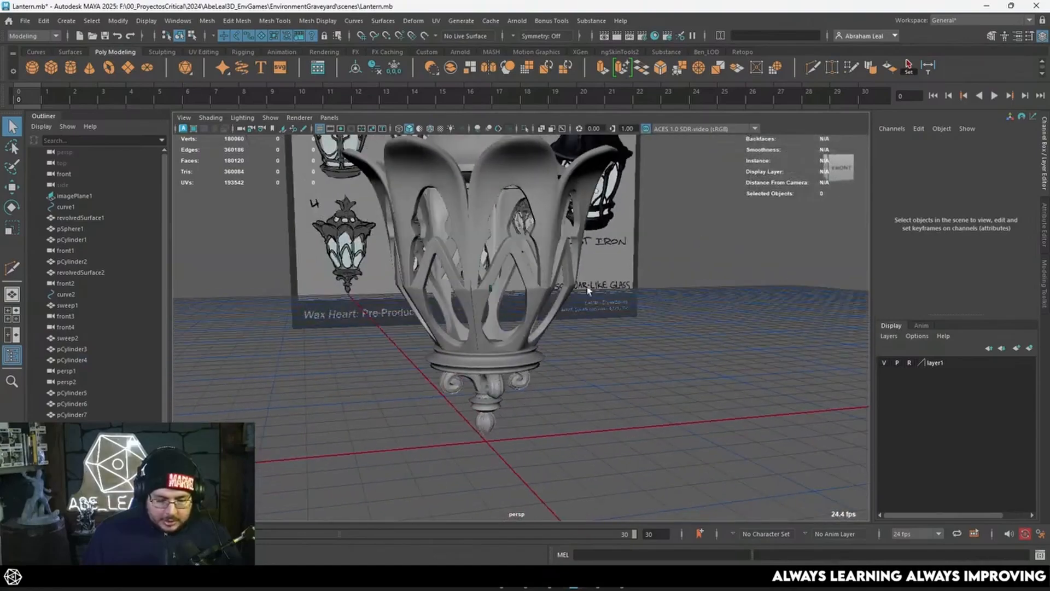
pyautogui.keyDown('alt'); pyautogui.moveTo(588, 289); pyautogui.dragTo(612, 322, button='middle'); pyautogui.keyUp('alt')
pyautogui.keyDown('alt'); pyautogui.moveTo(517, 308); pyautogui.dragTo(630, 359, button='right'); pyautogui.keyUp('alt')
pyautogui.keyDown('alt'); pyautogui.moveTo(631, 359); pyautogui.dragTo(569, 284); pyautogui.keyUp('alt')
pyautogui.keyDown('alt'); pyautogui.moveTo(569, 284); pyautogui.dragTo(593, 291, button='right'); pyautogui.keyUp('alt')
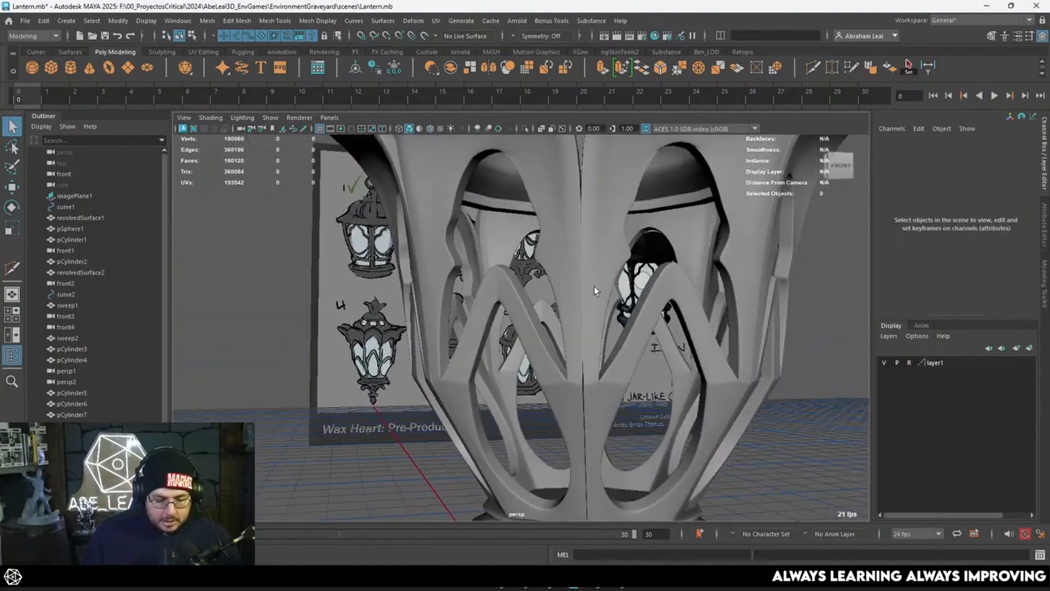
pyautogui.keyDown('alt'); pyautogui.moveTo(593, 291); pyautogui.dragTo(597, 310); pyautogui.keyUp('alt')
pyautogui.keyDown('alt'); pyautogui.moveTo(597, 310); pyautogui.dragTo(550, 293, button='right'); pyautogui.keyUp('alt')
pyautogui.keyDown('alt'); pyautogui.moveTo(550, 292); pyautogui.dragTo(494, 296); pyautogui.keyUp('alt')
# - Duplicate the front panel and move the copy outward along Z, clear of the lantern
pyautogui.click(494, 295)
pyautogui.keyDown('alt'); pyautogui.moveTo(540, 303); pyautogui.dragTo(349, 232, button='right'); pyautogui.keyUp('alt')
pyautogui.click(523, 271)
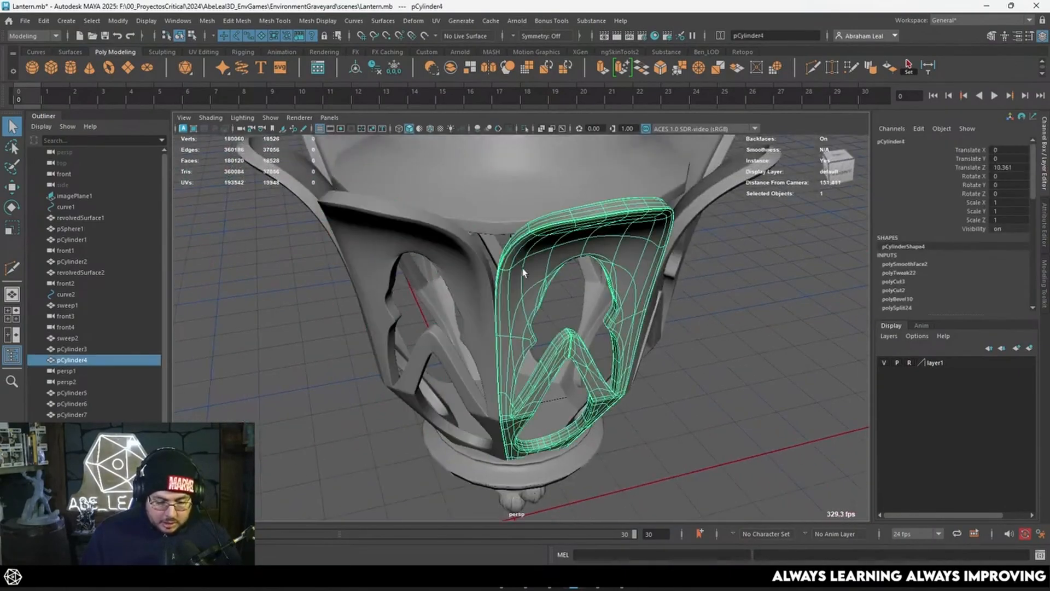
pyautogui.keyDown('alt'); pyautogui.moveTo(523, 271); pyautogui.dragTo(405, 246, button='right'); pyautogui.keyUp('alt')
pyautogui.keyDown('alt'); pyautogui.moveTo(470, 262); pyautogui.dragTo(537, 289); pyautogui.keyUp('alt')
pyautogui.hotkey('ctrl', 'd')
pyautogui.press('w')
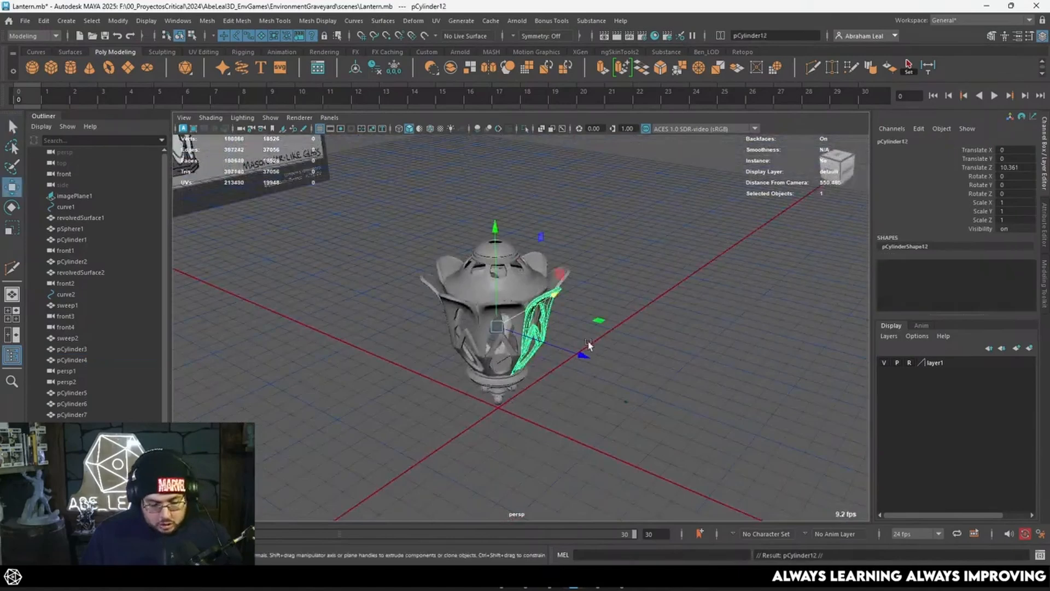
pyautogui.moveTo(583, 355); pyautogui.dragTo(652, 377)
pyautogui.keyDown('alt'); pyautogui.moveTo(661, 353); pyautogui.dragTo(581, 342, button='middle'); pyautogui.keyUp('alt')
# - On the duplicated panel, select the face strips along its curved side edge and delete all the other faces
pyautogui.keyDown('alt'); pyautogui.moveTo(580, 341); pyautogui.dragTo(601, 327); pyautogui.keyUp('alt')
pyautogui.keyDown('alt'); pyautogui.moveTo(542, 323); pyautogui.dragTo(717, 253, button='right'); pyautogui.keyUp('alt')
pyautogui.press('q')
pyautogui.keyDown('alt'); pyautogui.moveTo(717, 254); pyautogui.dragTo(630, 243); pyautogui.keyUp('alt')
pyautogui.click(625, 218)
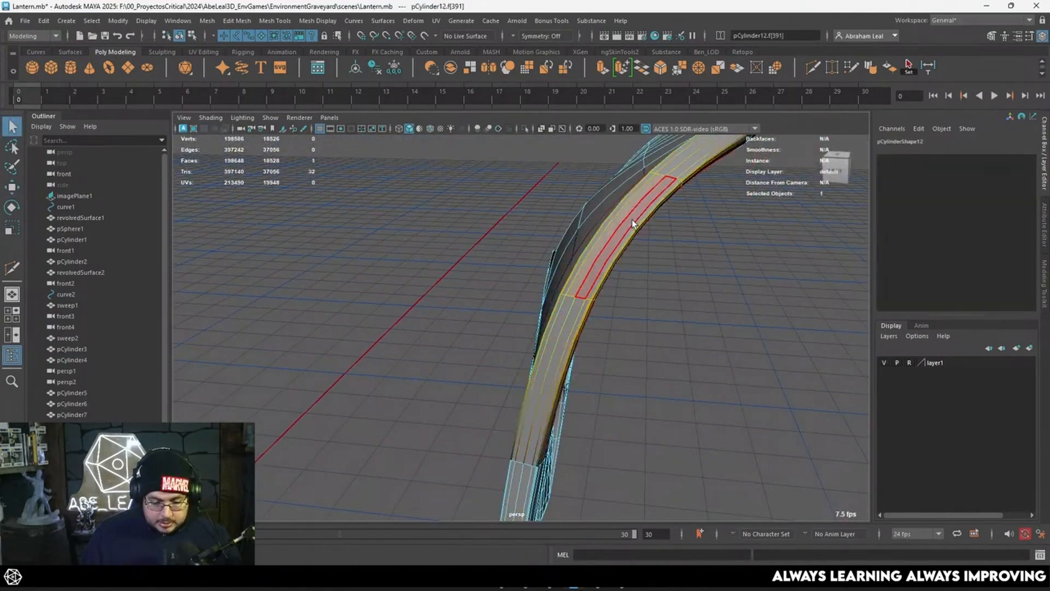
pyautogui.keyDown('shift'); pyautogui.doubleClick(573, 316); pyautogui.keyUp('shift')
pyautogui.keyDown('shift'); pyautogui.click(577, 281); pyautogui.keyUp('shift')
pyautogui.keyDown('shift'); pyautogui.doubleClick(567, 313); pyautogui.keyUp('shift')
pyautogui.keyDown('alt'); pyautogui.moveTo(722, 279); pyautogui.dragTo(633, 318, button='right'); pyautogui.keyUp('alt')
pyautogui.keyDown('shift'); pyautogui.moveTo(608, 255); pyautogui.dragTo(472, 432); pyautogui.keyUp('shift')
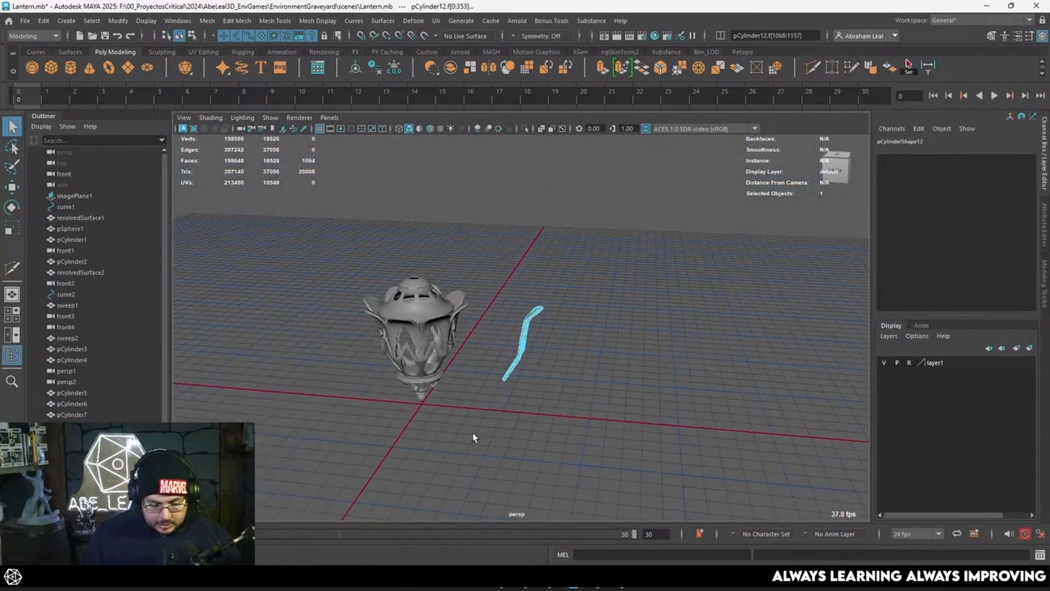
# - In the front view, delete the faces on one half of the duplicated border strip, keeping only a single side
pyautogui.press('Delete')
pyautogui.keyDown('alt'); pyautogui.moveTo(473, 432); pyautogui.dragTo(565, 339, button='right'); pyautogui.keyUp('alt')
pyautogui.keyDown('alt'); pyautogui.moveTo(566, 340); pyautogui.dragTo(497, 339); pyautogui.keyUp('alt')
pyautogui.press('space')
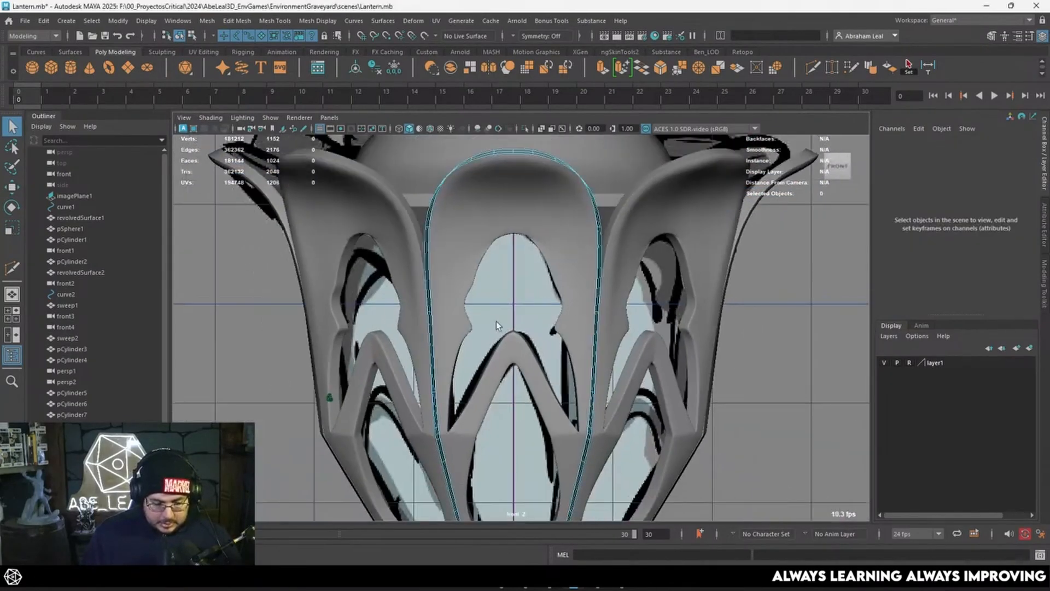
pyautogui.keyDown('alt'); pyautogui.moveTo(497, 320); pyautogui.dragTo(495, 280, button='middle'); pyautogui.keyUp('alt')
pyautogui.keyDown('alt'); pyautogui.moveTo(504, 280); pyautogui.dragTo(575, 233, button='right'); pyautogui.keyUp('alt')
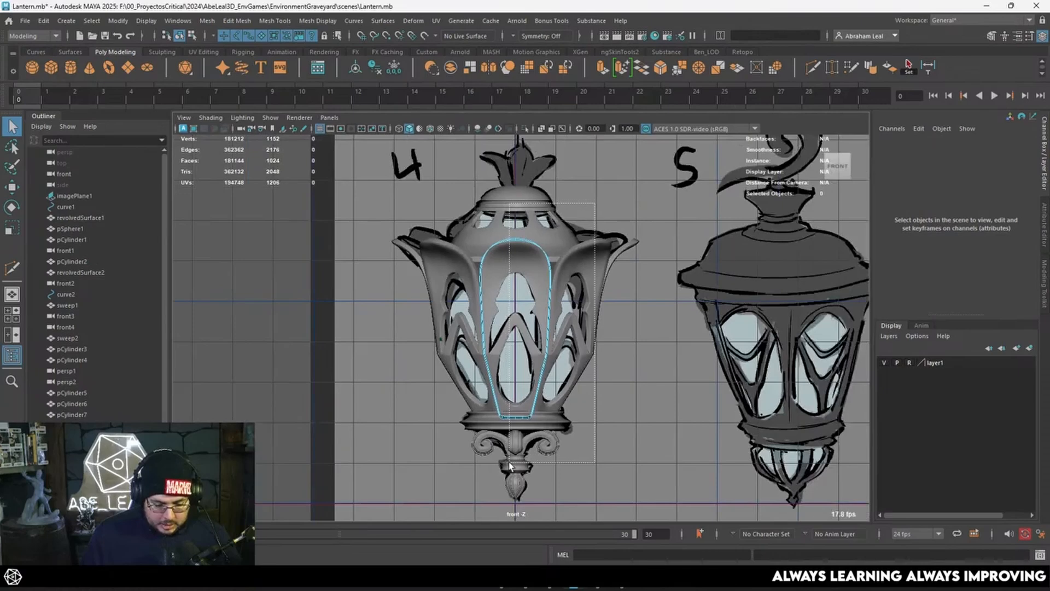
pyautogui.moveTo(502, 464); pyautogui.dragTo(501, 463)
pyautogui.press('Delete')
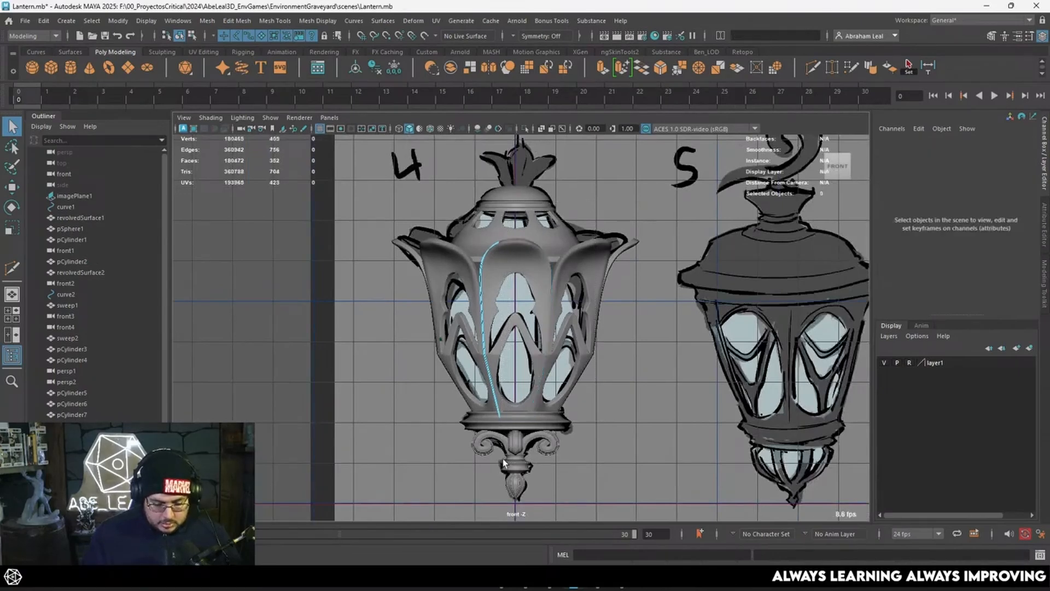
# - Examine the remaining strip against the panel seam from its lower end up to its curved tip in the front view
pyautogui.keyDown('alt'); pyautogui.moveTo(501, 463); pyautogui.dragTo(521, 402, button='right'); pyautogui.keyUp('alt')
pyautogui.keyDown('alt'); pyautogui.moveTo(521, 402); pyautogui.dragTo(574, 279, button='middle'); pyautogui.keyUp('alt')
pyautogui.keyDown('alt'); pyautogui.moveTo(574, 279); pyautogui.dragTo(710, 351, button='right'); pyautogui.keyUp('alt')
pyautogui.keyDown('alt'); pyautogui.moveTo(710, 350); pyautogui.dragTo(661, 356, button='middle'); pyautogui.keyUp('alt')
pyautogui.keyDown('alt'); pyautogui.moveTo(661, 356); pyautogui.dragTo(643, 345, button='right'); pyautogui.keyUp('alt')
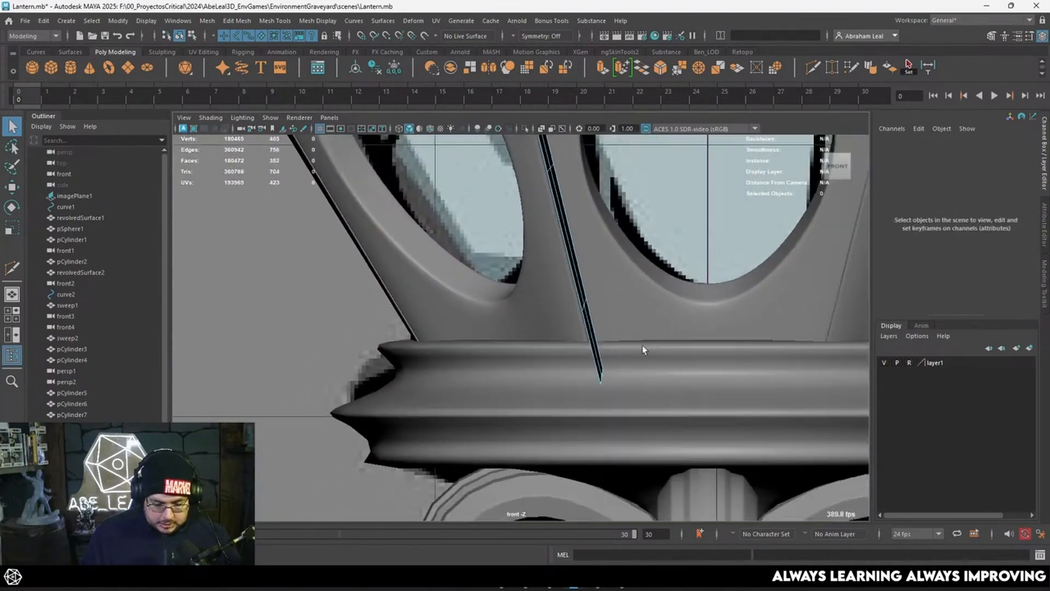
pyautogui.keyDown('alt'); pyautogui.moveTo(629, 252); pyautogui.dragTo(638, 486, button='middle'); pyautogui.keyUp('alt')
pyautogui.keyDown('alt'); pyautogui.moveTo(591, 175); pyautogui.dragTo(611, 323, button='middle'); pyautogui.keyUp('alt')
pyautogui.keyDown('alt'); pyautogui.moveTo(599, 220); pyautogui.dragTo(601, 508, button='middle'); pyautogui.keyUp('alt')
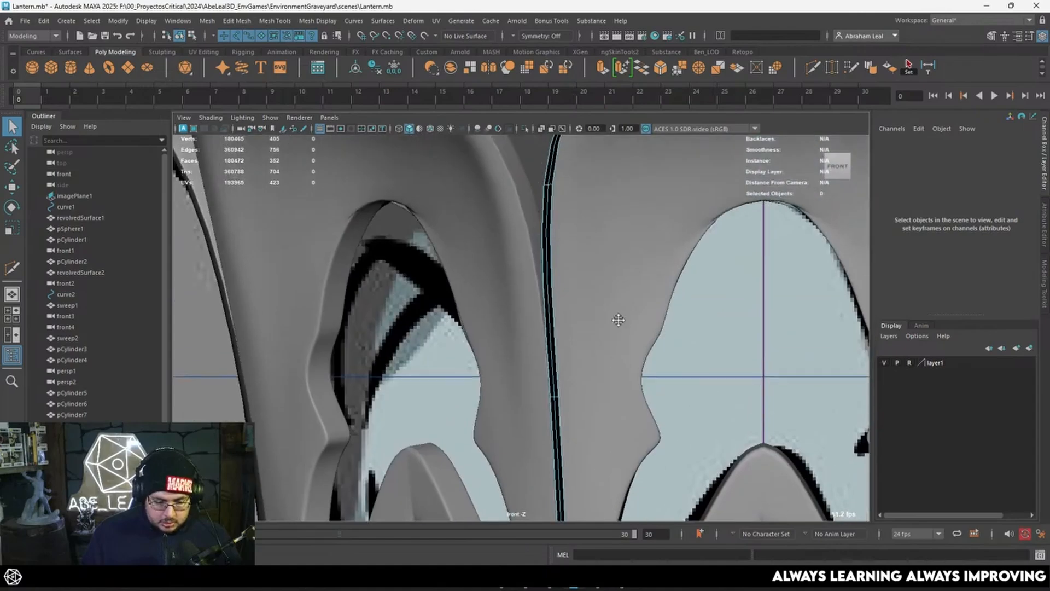
pyautogui.keyDown('alt'); pyautogui.moveTo(618, 321); pyautogui.dragTo(618, 422, button='middle'); pyautogui.keyUp('alt')
pyautogui.keyDown('alt'); pyautogui.moveTo(571, 308); pyautogui.dragTo(574, 341, button='middle'); pyautogui.keyUp('alt')
pyautogui.keyDown('alt'); pyautogui.moveTo(619, 237); pyautogui.dragTo(567, 325, button='middle'); pyautogui.keyUp('alt')
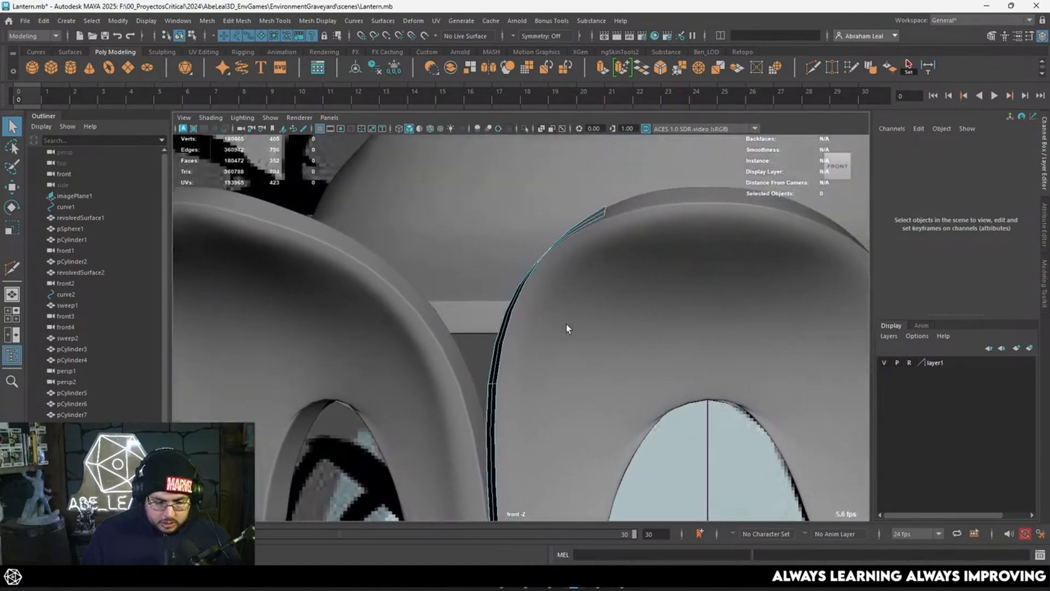
# - Return the remaining strip to object selection and inspect it in perspective from several angles
pyautogui.press('space')
pyautogui.moveTo(575, 328); pyautogui.dragTo(577, 309)
pyautogui.keyDown('alt'); pyautogui.moveTo(580, 314); pyautogui.dragTo(560, 304); pyautogui.keyUp('alt')
pyautogui.keyDown('alt'); pyautogui.moveTo(561, 304); pyautogui.dragTo(593, 290, button='right'); pyautogui.keyUp('alt')
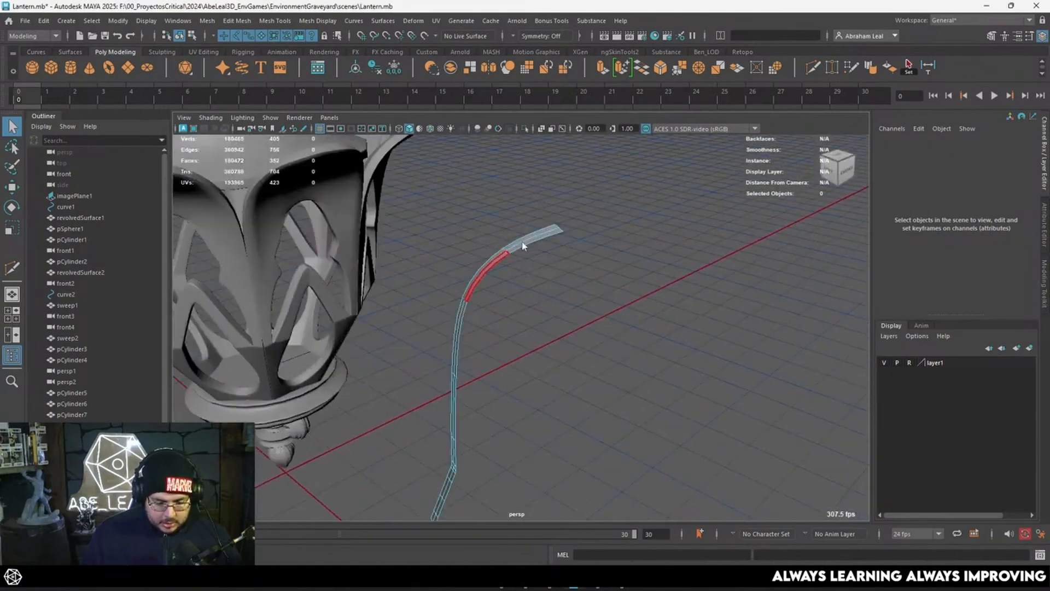
pyautogui.moveTo(523, 244); pyautogui.dragTo(537, 234, button='right')
pyautogui.keyDown('alt'); pyautogui.moveTo(537, 235); pyautogui.dragTo(513, 208); pyautogui.keyUp('alt')
pyautogui.click(526, 128)
pyautogui.keyDown('alt'); pyautogui.moveTo(528, 164); pyautogui.dragTo(629, 333); pyautogui.keyUp('alt')
pyautogui.click(523, 129)
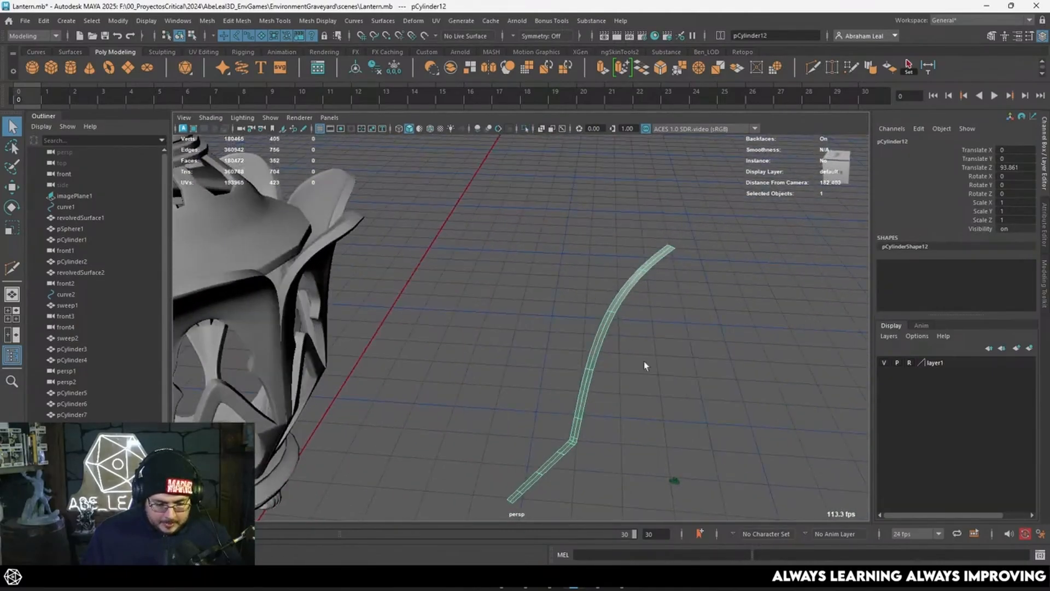
# - Set the strip's Translate Z to 0 and move it forward along Z to about 10.55, onto the panel's edge
pyautogui.write('w0')
pyautogui.press('Return')
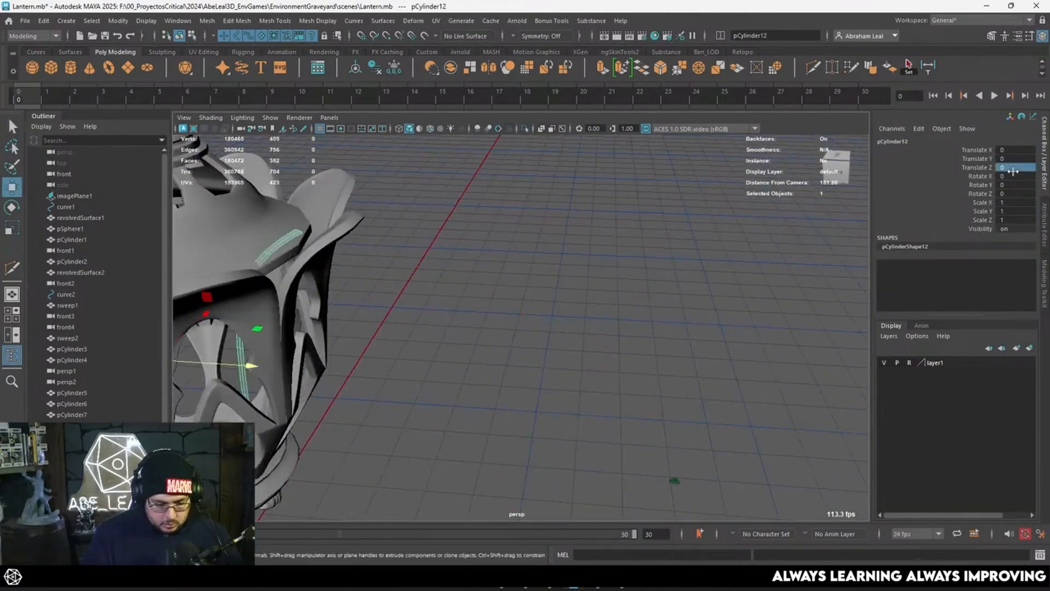
pyautogui.keyDown('alt'); pyautogui.moveTo(384, 365); pyautogui.dragTo(500, 333, button='middle'); pyautogui.keyUp('alt')
pyautogui.keyDown('alt'); pyautogui.moveTo(500, 334); pyautogui.dragTo(450, 350); pyautogui.keyUp('alt')
pyautogui.moveTo(421, 309)
pyautogui.mouseDown()
pyautogui.moveTo(454, 314)
pyautogui.moveTo(402, 312)
pyautogui.mouseUp()
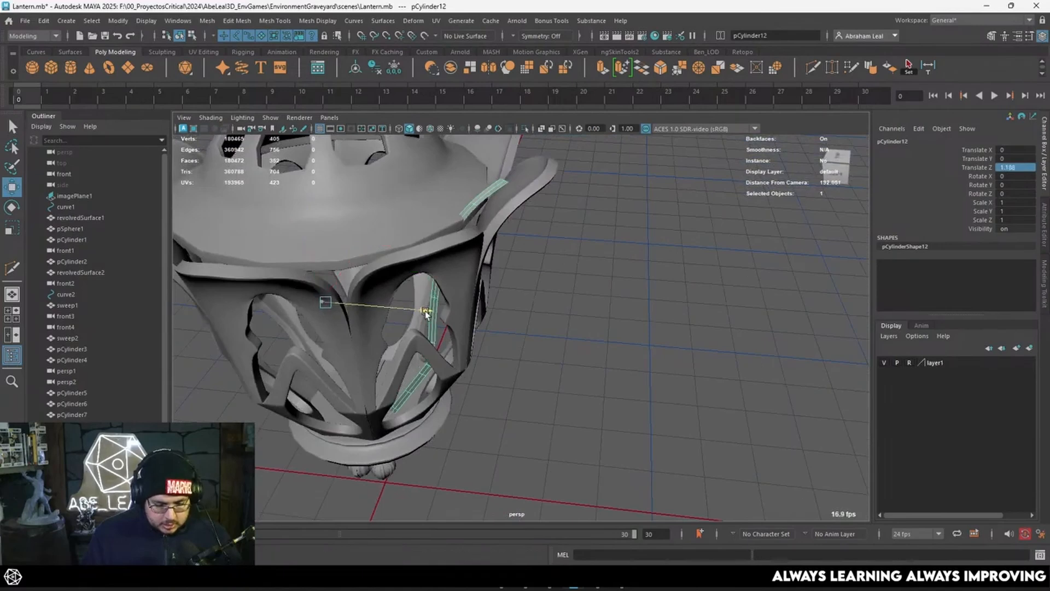
pyautogui.keyDown('alt'); pyautogui.moveTo(402, 312); pyautogui.dragTo(502, 333, button='right'); pyautogui.keyUp('alt')
pyautogui.keyDown('alt'); pyautogui.moveTo(502, 333); pyautogui.dragTo(530, 376); pyautogui.keyUp('alt')
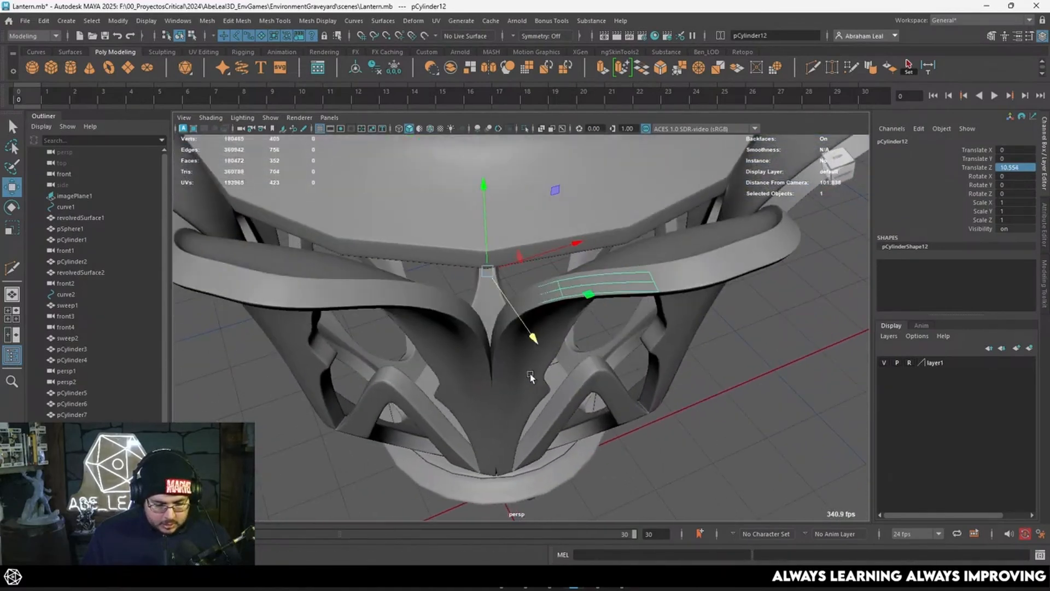
# - Extrude the strip's faces outward with a Local Translate Z of about 1.4 and return to object selection
pyautogui.hotkey('ctrl', 'e')
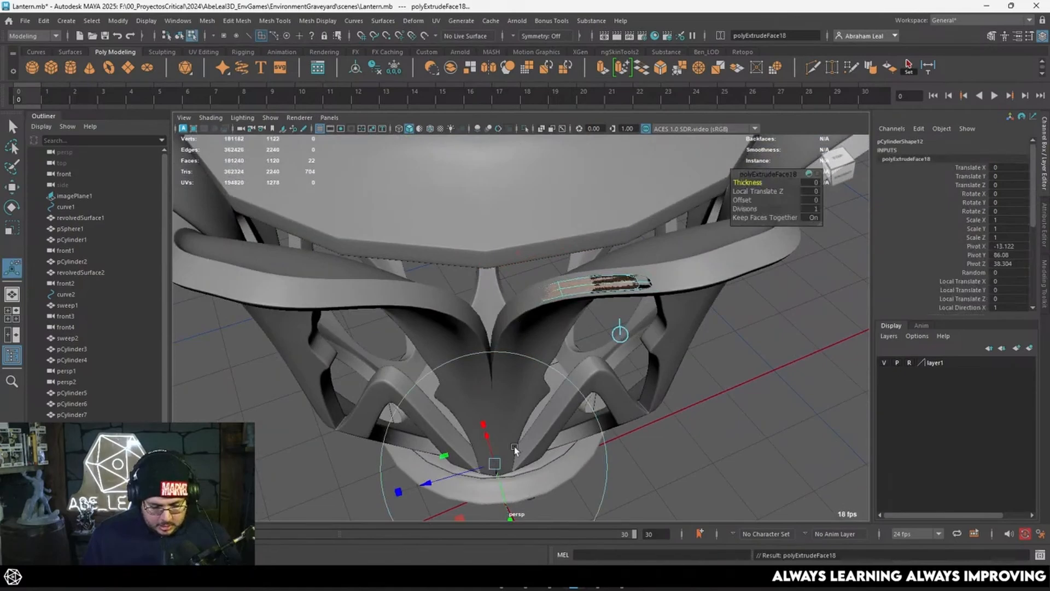
pyautogui.moveTo(418, 484); pyautogui.dragTo(534, 383)
pyautogui.press('w')
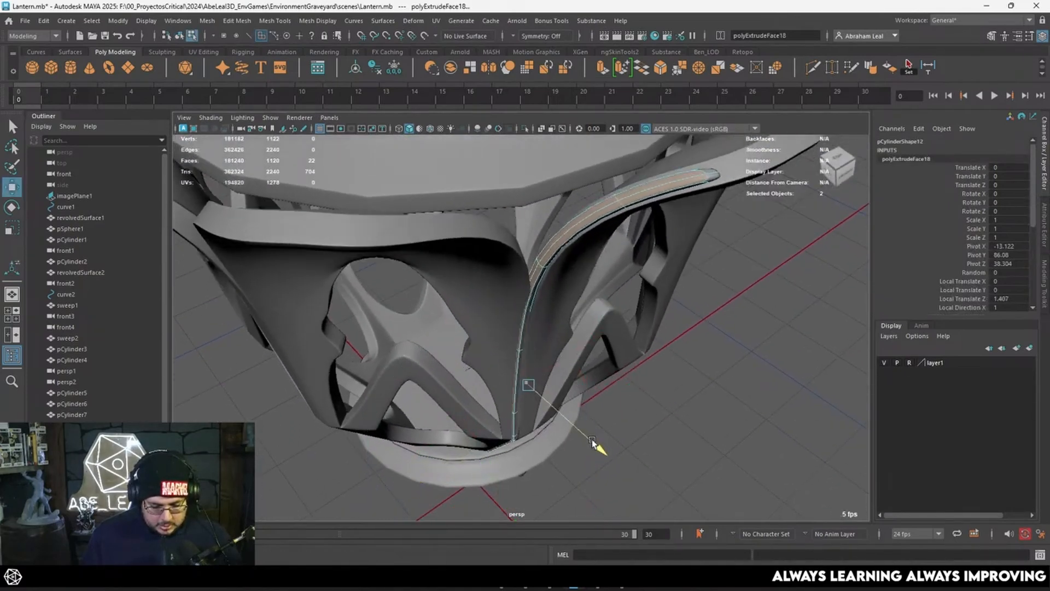
pyautogui.moveTo(592, 441); pyautogui.dragTo(602, 449)
pyautogui.press('F8')
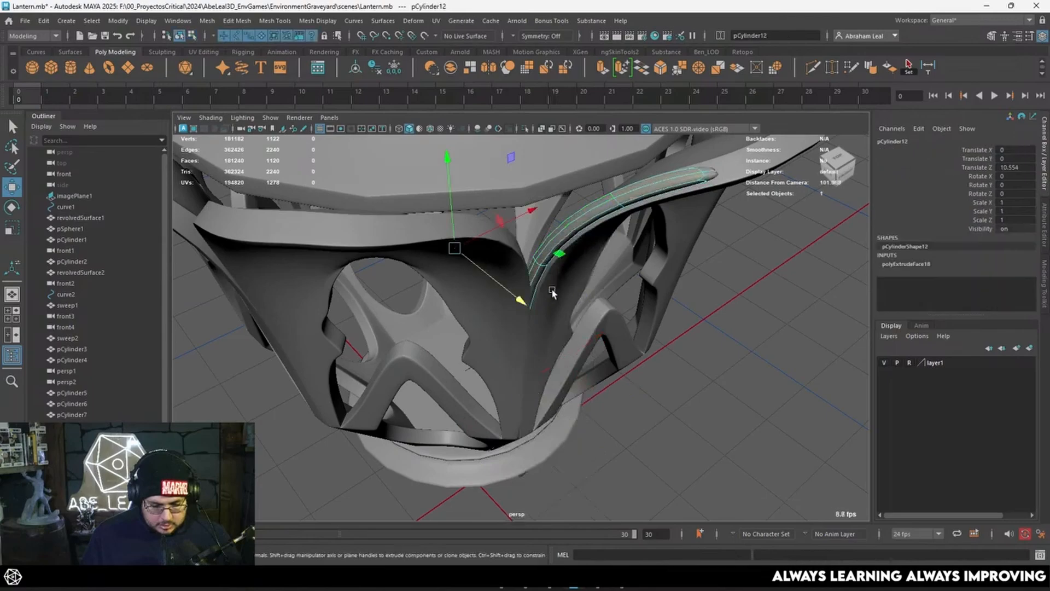
# - Move the thickened strip forward along Z to a Translate Z of about 11.86 and check its fit on the panel
pyautogui.moveTo(521, 300); pyautogui.dragTo(525, 307)
pyautogui.keyDown('alt'); pyautogui.moveTo(525, 307); pyautogui.dragTo(637, 355); pyautogui.keyUp('alt')
pyautogui.click(709, 335)
pyautogui.keyDown('alt'); pyautogui.moveTo(709, 335); pyautogui.dragTo(531, 353); pyautogui.keyUp('alt')
pyautogui.keyDown('alt'); pyautogui.moveTo(530, 354); pyautogui.dragTo(540, 331, button='middle'); pyautogui.keyUp('alt')
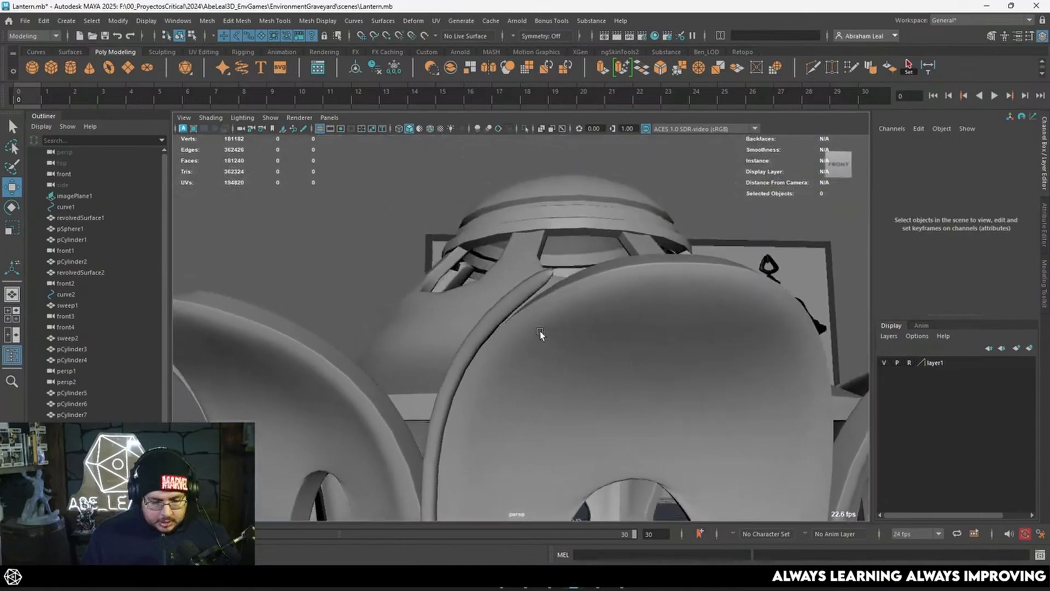
# - Turn off the strip's smooth preview, extend its upper end vertices along the panel's top edge, and turn smoothing back on
pyautogui.scroll(5, 538, 306)
pyautogui.click(533, 257)
pyautogui.press('1')
pyautogui.moveTo(490, 191); pyautogui.dragTo(482, 188, button='right')
pyautogui.scroll(-4, 503, 205)
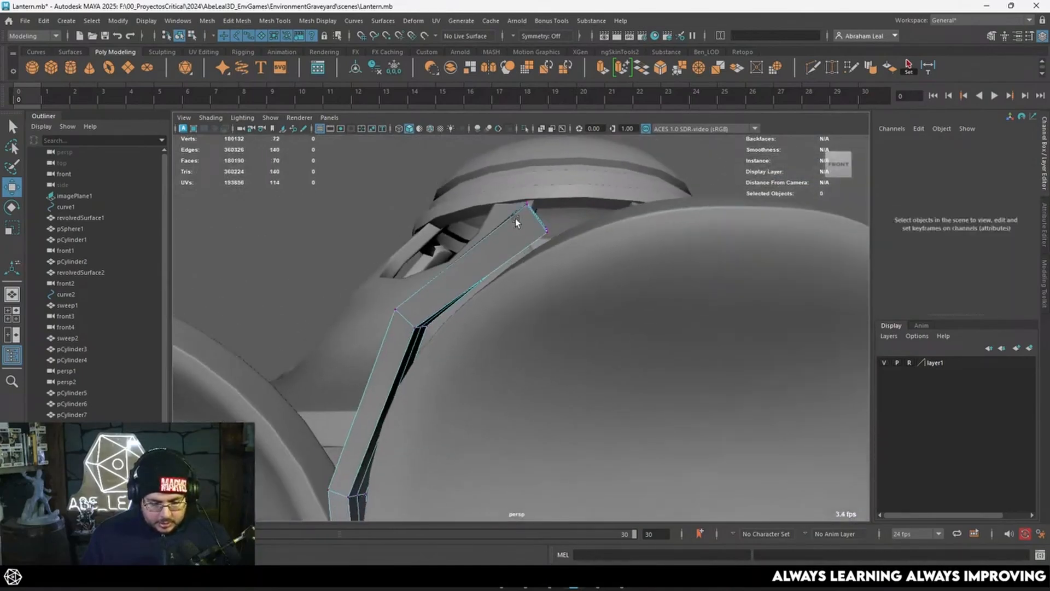
pyautogui.moveTo(585, 177); pyautogui.dragTo(580, 258)
pyautogui.press('3')
pyautogui.click(599, 178)
pyautogui.scroll(-5, 592, 208)
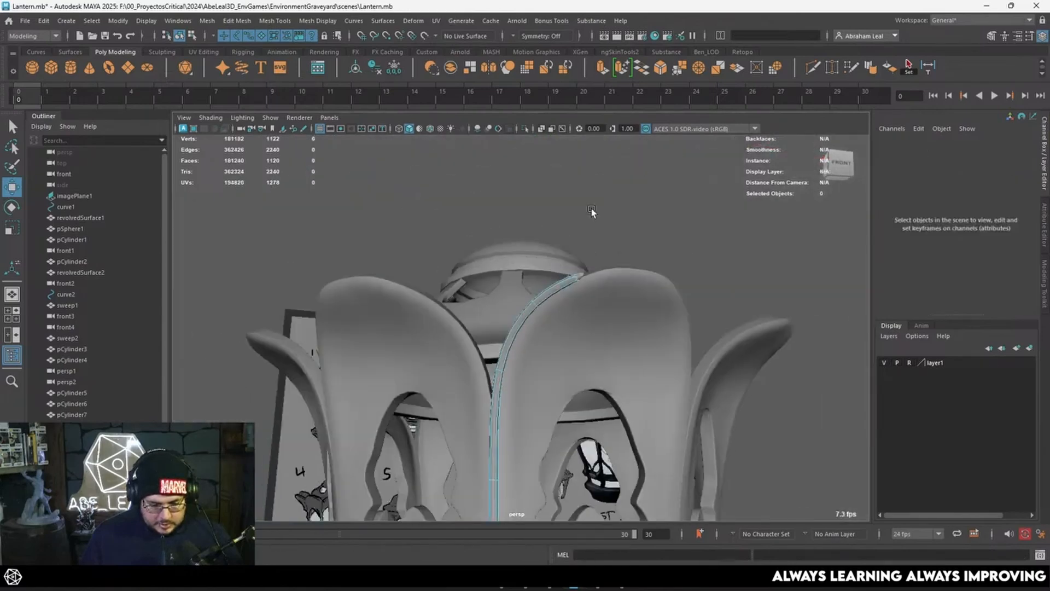
pyautogui.click(622, 228)
pyautogui.keyDown('alt'); pyautogui.moveTo(622, 228); pyautogui.dragTo(534, 350); pyautogui.keyUp('alt')
pyautogui.scroll(4, 544, 337)
# - Mirror the strip across the world X axis in the positive direction to give the panel's opposite edge a matching strip
pyautogui.click(455, 306)
pyautogui.keyDown('alt'); pyautogui.moveTo(455, 306); pyautogui.dragTo(480, 287); pyautogui.keyUp('alt')
pyautogui.scroll(-3, 546, 249)
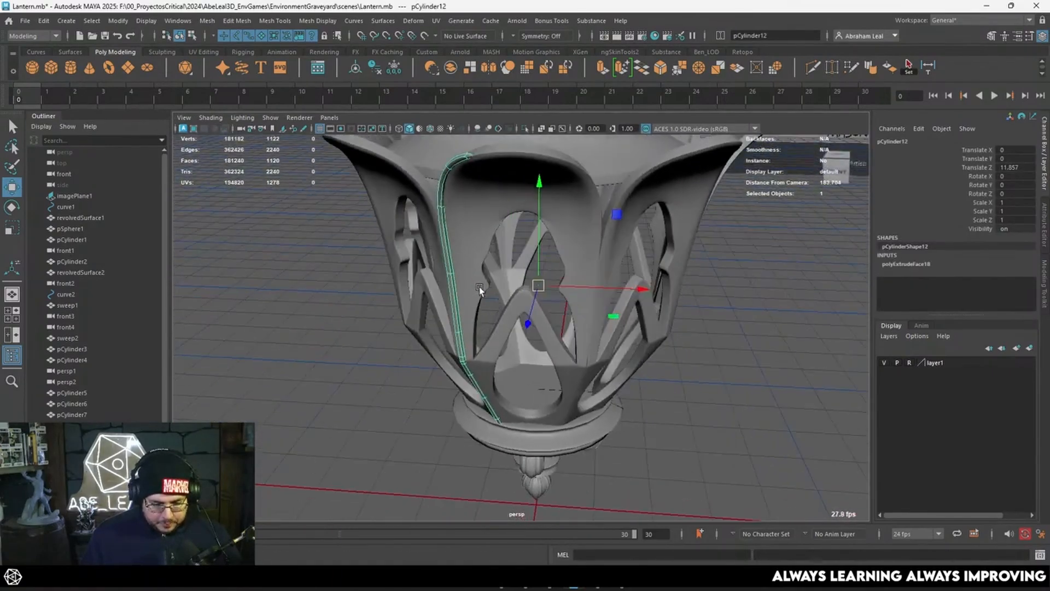
pyautogui.keyDown('shift'); pyautogui.rightClick(446, 234); pyautogui.keyUp('shift')
pyautogui.click(498, 367)
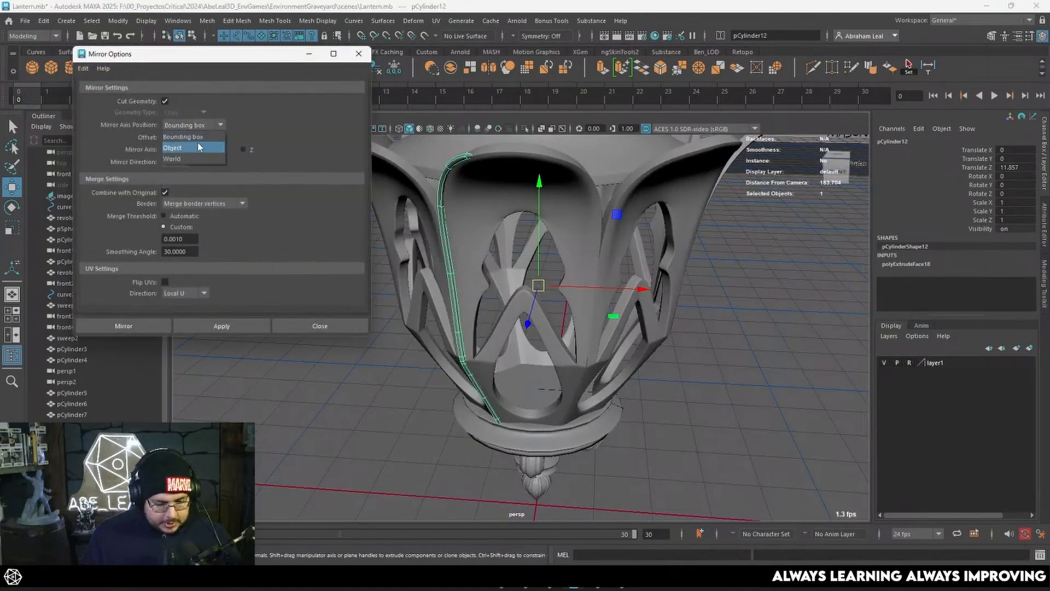
pyautogui.click(249, 327)
pyautogui.click(710, 334)
pyautogui.keyDown('alt'); pyautogui.moveTo(706, 342); pyautogui.dragTo(495, 285); pyautogui.keyUp('alt')
pyautogui.click(508, 246)
pyautogui.click(359, 54)
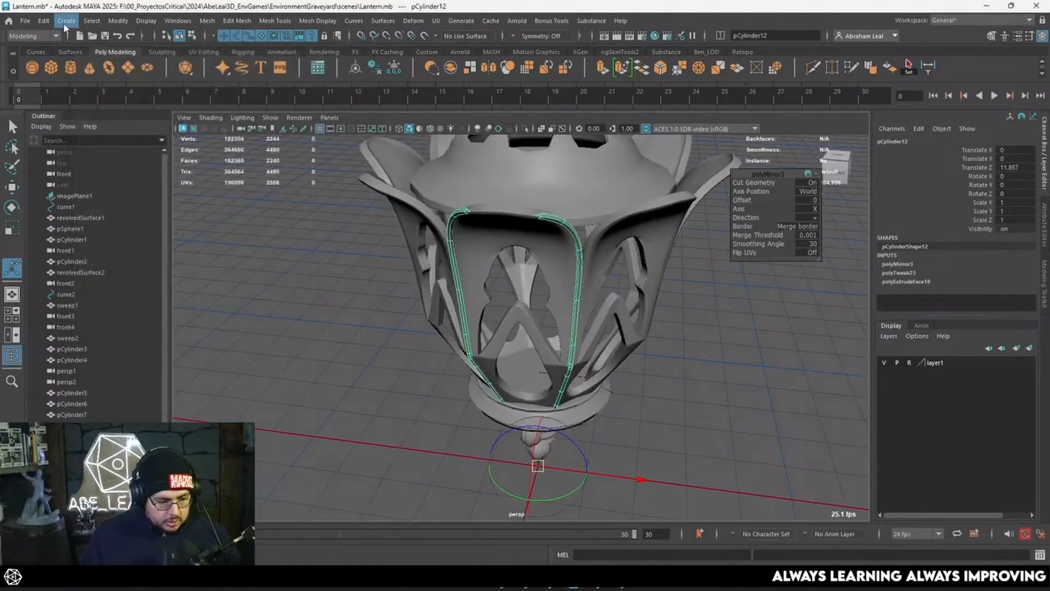
# - Try to copy the mirrored strip pair around the lantern with Duplicate Special, and undo it
pyautogui.click(62, 21)
pyautogui.click(47, 23)
pyautogui.click(47, 23)
pyautogui.click(92, 184)
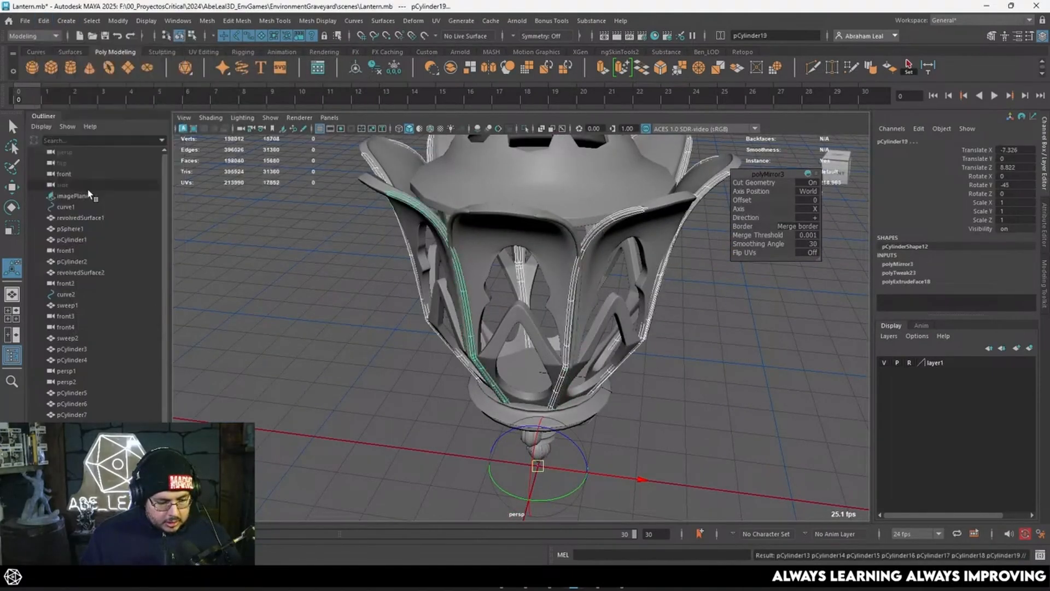
pyautogui.click(340, 350)
pyautogui.keyDown('alt'); pyautogui.moveTo(340, 350); pyautogui.dragTo(535, 383); pyautogui.keyUp('alt')
pyautogui.hotkey('ctrl', 'z')
pyautogui.hotkey('ctrl', 'z')
# - Duplicate the mirrored strip pair and snap the copy's pivot to the lantern's centre in the top view
pyautogui.hotkey('ctrl', 'd')
pyautogui.press('w')
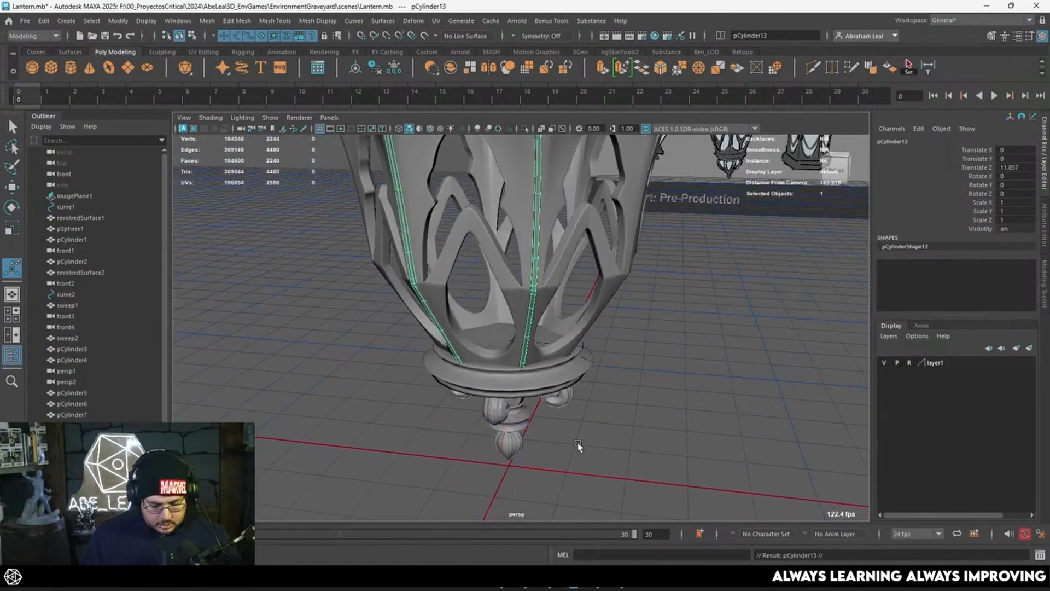
pyautogui.press('space')
pyautogui.moveTo(578, 441); pyautogui.dragTo(529, 441)
pyautogui.scroll(-5, 530, 440)
pyautogui.press('4')
pyautogui.scroll(4, 530, 434)
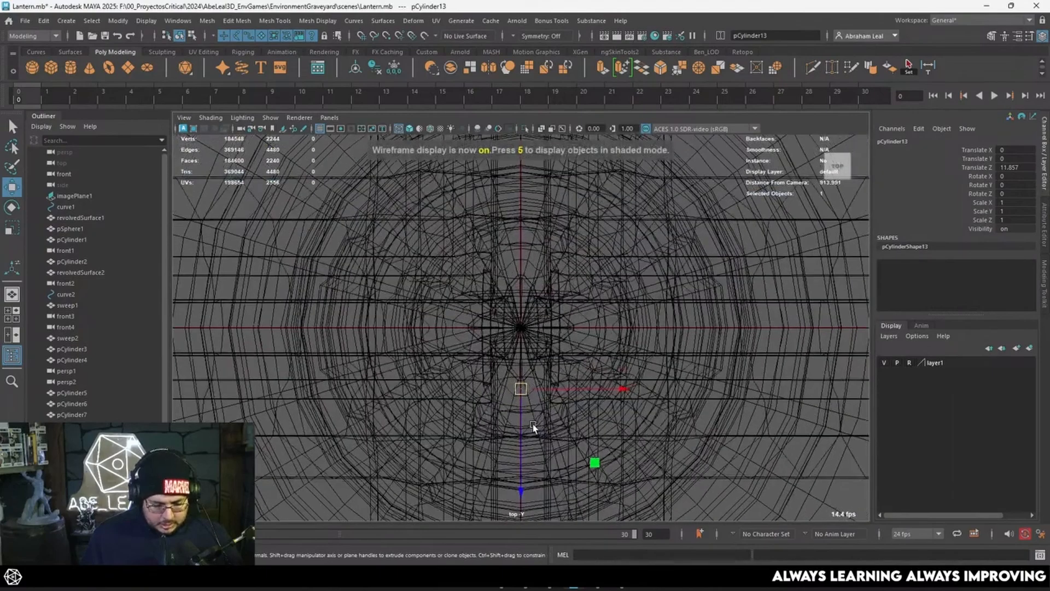
pyautogui.press('d')
pyautogui.moveTo(532, 441); pyautogui.dragTo(527, 421, button='middle')
pyautogui.press('5')
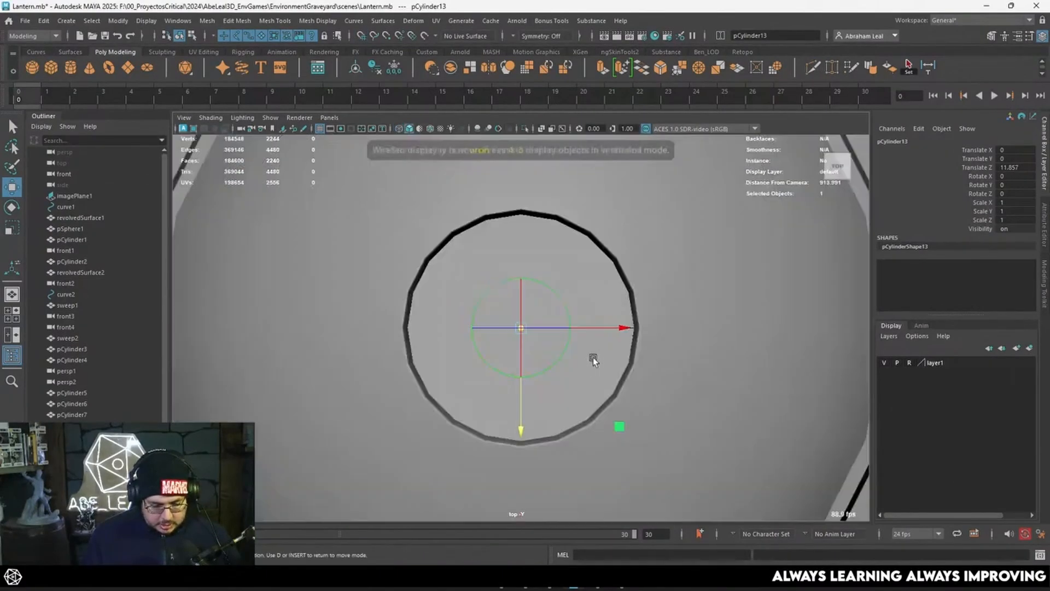
pyautogui.press('space')
pyautogui.moveTo(593, 356)
pyautogui.mouseDown()
pyautogui.moveTo(597, 331)
pyautogui.moveTo(608, 345)
pyautogui.moveTo(586, 383)
pyautogui.mouseUp()
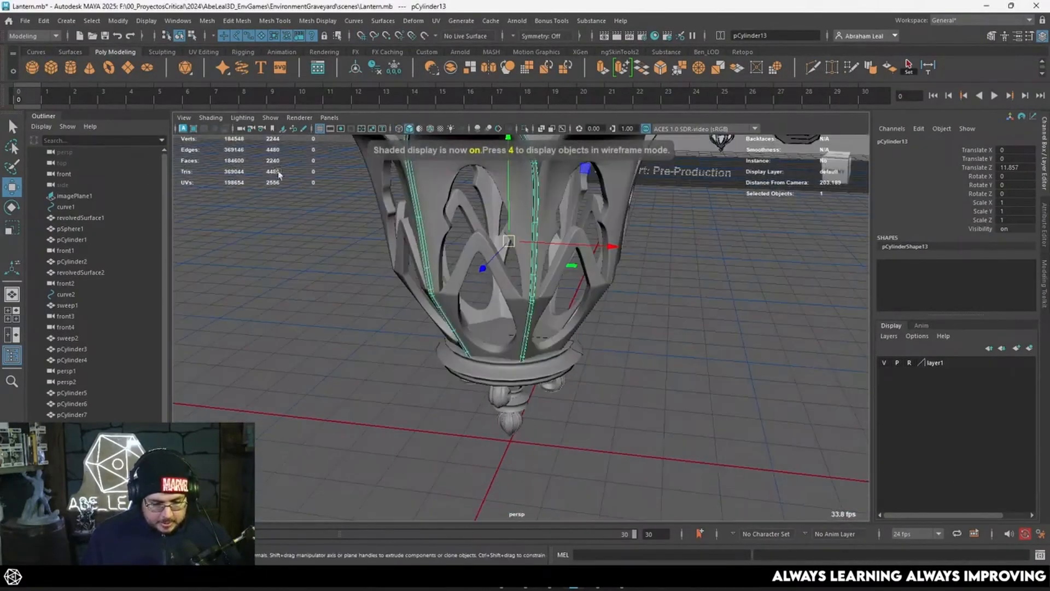
pyautogui.click(44, 20)
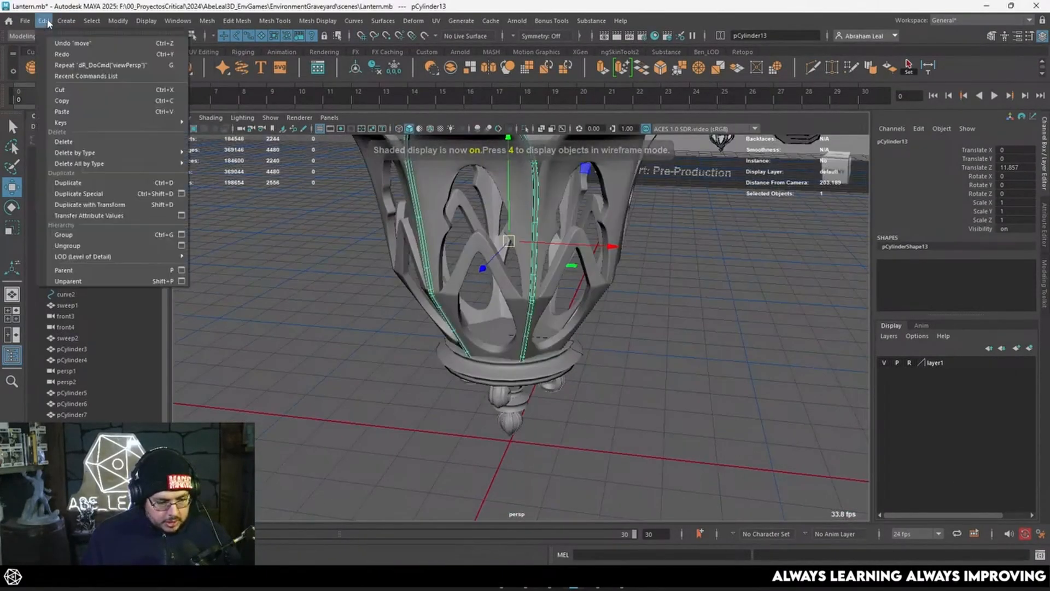
pyautogui.click(94, 195)
pyautogui.keyDown('alt'); pyautogui.moveTo(331, 292); pyautogui.dragTo(385, 274); pyautogui.keyUp('alt')
pyautogui.keyDown('alt'); pyautogui.moveTo(385, 273); pyautogui.dragTo(368, 328, button='middle'); pyautogui.keyUp('alt')
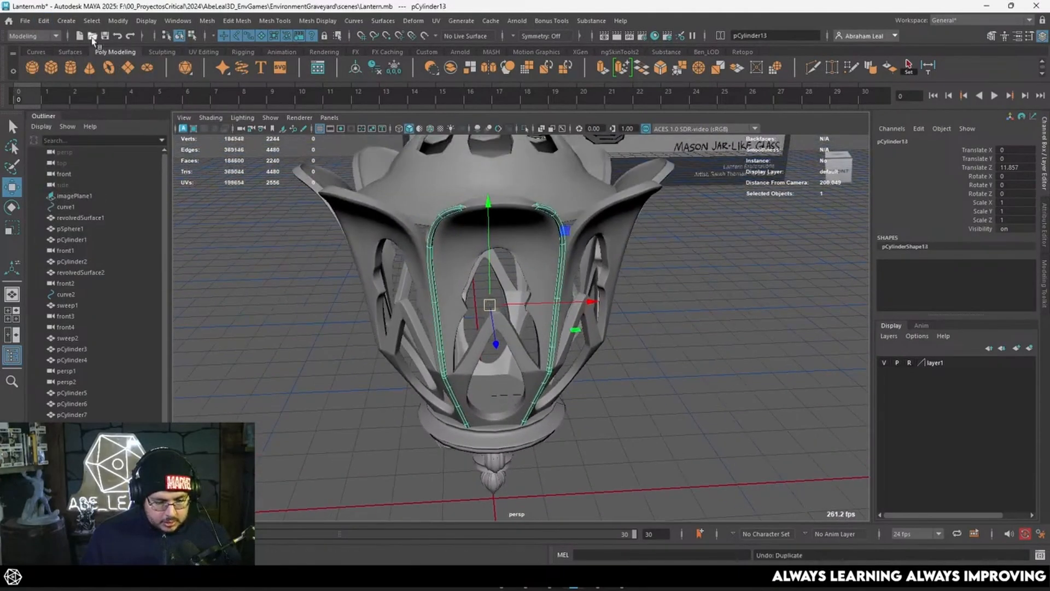
# - Create seven instances of the copied strip pair around the lantern, 45 degrees apart, with Duplicate Special
pyautogui.click(43, 20)
pyautogui.click(86, 196)
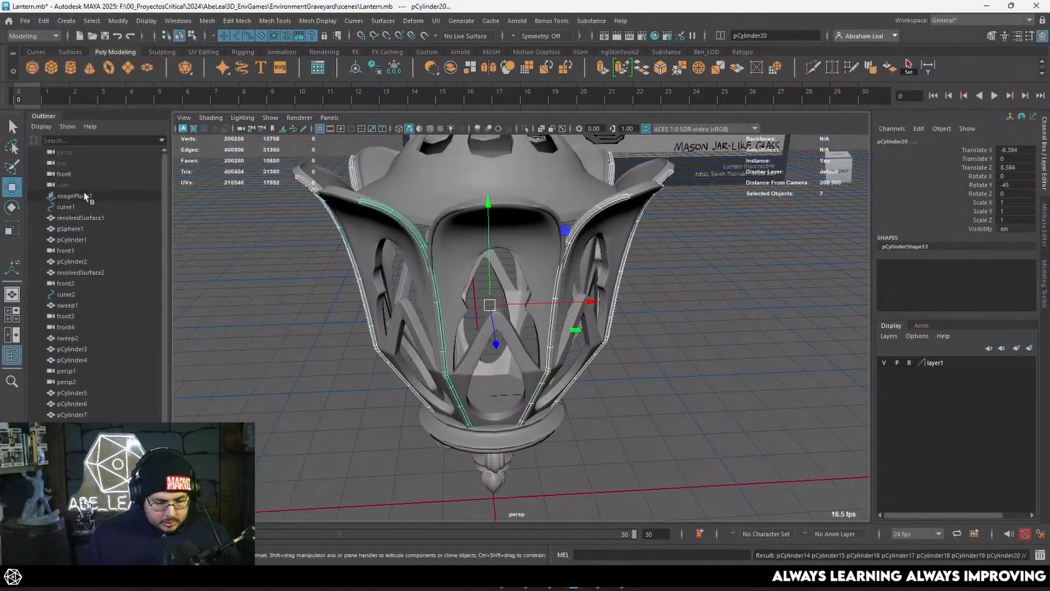
pyautogui.click(317, 361)
# - Examine the border strips, panel seams and overall lantern silhouette from several angles
pyautogui.keyDown('alt'); pyautogui.moveTo(318, 361); pyautogui.dragTo(379, 314); pyautogui.keyUp('alt')
pyautogui.keyDown('alt'); pyautogui.moveTo(379, 314); pyautogui.dragTo(453, 386, button='right'); pyautogui.keyUp('alt')
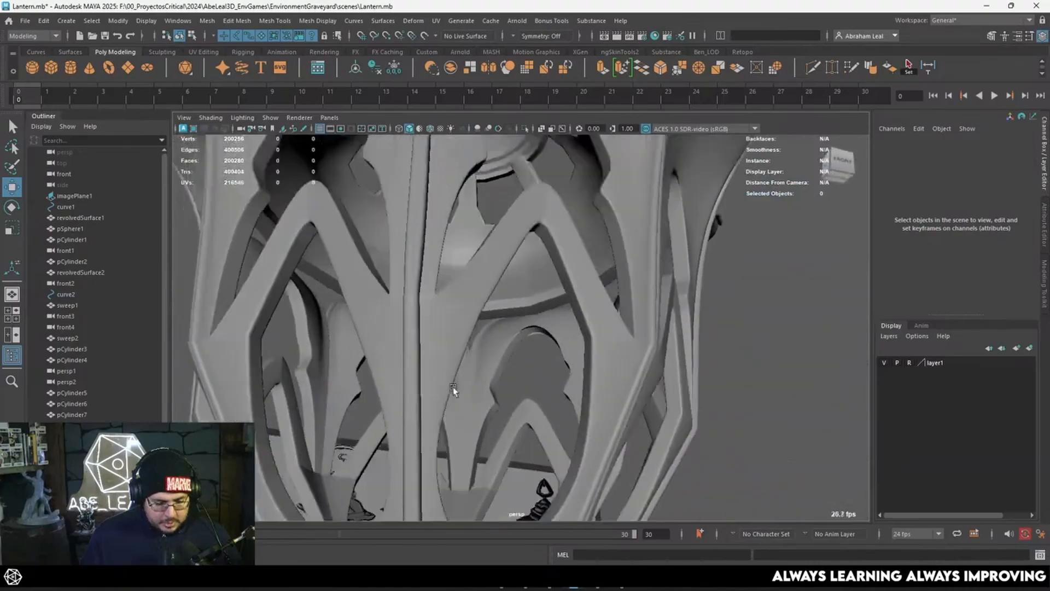
pyautogui.keyDown('alt'); pyautogui.moveTo(453, 386); pyautogui.dragTo(456, 328); pyautogui.keyUp('alt')
pyautogui.keyDown('alt'); pyautogui.moveTo(457, 328); pyautogui.dragTo(428, 309, button='right'); pyautogui.keyUp('alt')
pyautogui.moveTo(429, 309)
pyautogui.keyDown('alt'); pyautogui.mouseDown()
pyautogui.moveTo(449, 286)
pyautogui.moveTo(379, 284)
pyautogui.moveTo(530, 364)
pyautogui.mouseUp(); pyautogui.keyUp('alt')
pyautogui.keyDown('alt'); pyautogui.moveTo(473, 366); pyautogui.dragTo(510, 373); pyautogui.keyUp('alt')
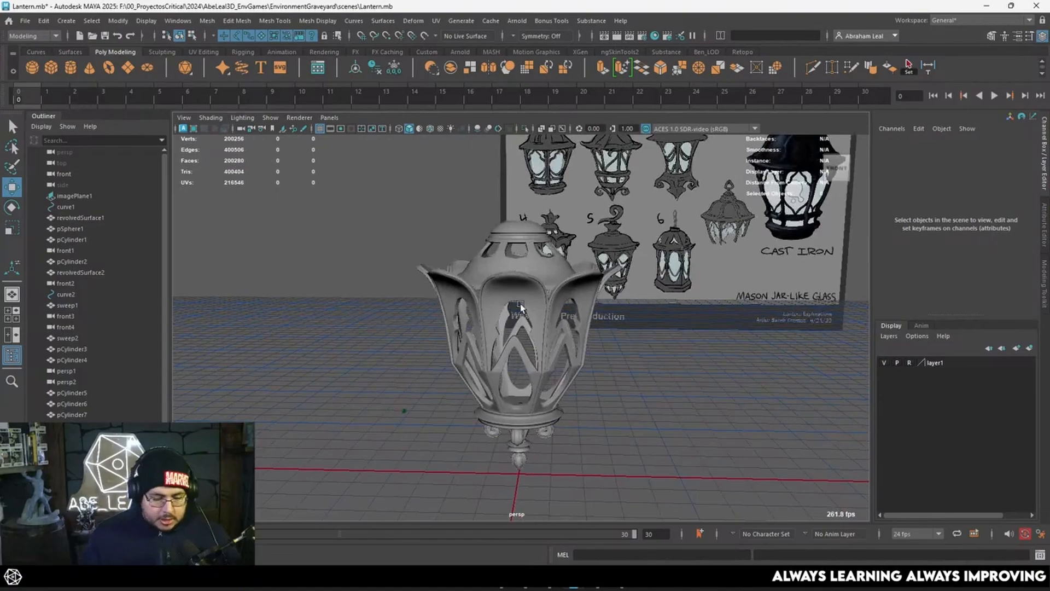
pyautogui.keyDown('alt'); pyautogui.moveTo(520, 306); pyautogui.dragTo(500, 327); pyautogui.keyUp('alt')
pyautogui.keyDown('alt'); pyautogui.moveTo(500, 327); pyautogui.dragTo(544, 335, button='right'); pyautogui.keyUp('alt')
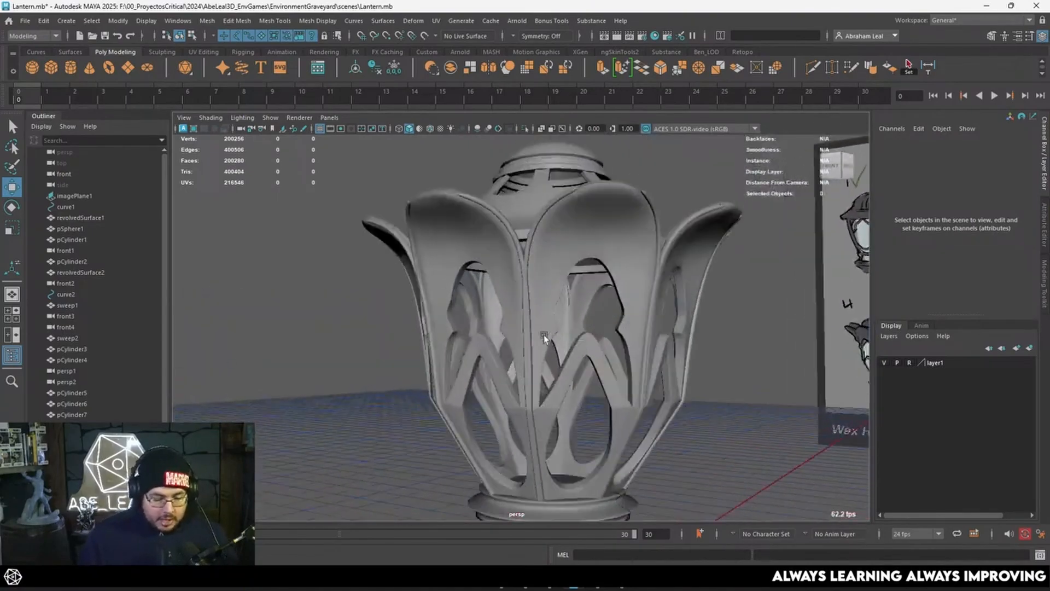
pyautogui.moveTo(544, 335)
pyautogui.keyDown('alt'); pyautogui.mouseDown()
pyautogui.moveTo(477, 301)
pyautogui.moveTo(478, 283)
pyautogui.moveTo(596, 366)
pyautogui.moveTo(590, 418)
pyautogui.moveTo(653, 319)
pyautogui.moveTo(692, 343)
pyautogui.moveTo(626, 327)
pyautogui.moveTo(581, 356)
pyautogui.moveTo(586, 323)
pyautogui.moveTo(564, 345)
pyautogui.moveTo(582, 354)
pyautogui.moveTo(566, 356)
pyautogui.moveTo(675, 369)
pyautogui.moveTo(579, 375)
pyautogui.moveTo(557, 419)
pyautogui.moveTo(534, 435)
pyautogui.moveTo(571, 384)
pyautogui.moveTo(566, 343)
pyautogui.moveTo(532, 320)
pyautogui.moveTo(544, 424)
pyautogui.moveTo(556, 352)
pyautogui.moveTo(556, 410)
pyautogui.moveTo(441, 369)
pyautogui.moveTo(586, 372)
pyautogui.moveTo(434, 291)
pyautogui.moveTo(433, 329)
pyautogui.moveTo(423, 293)
pyautogui.moveTo(468, 316)
pyautogui.moveTo(500, 305)
pyautogui.moveTo(490, 303)
pyautogui.moveTo(503, 336)
pyautogui.moveTo(482, 346)
pyautogui.mouseUp(); pyautogui.keyUp('alt')
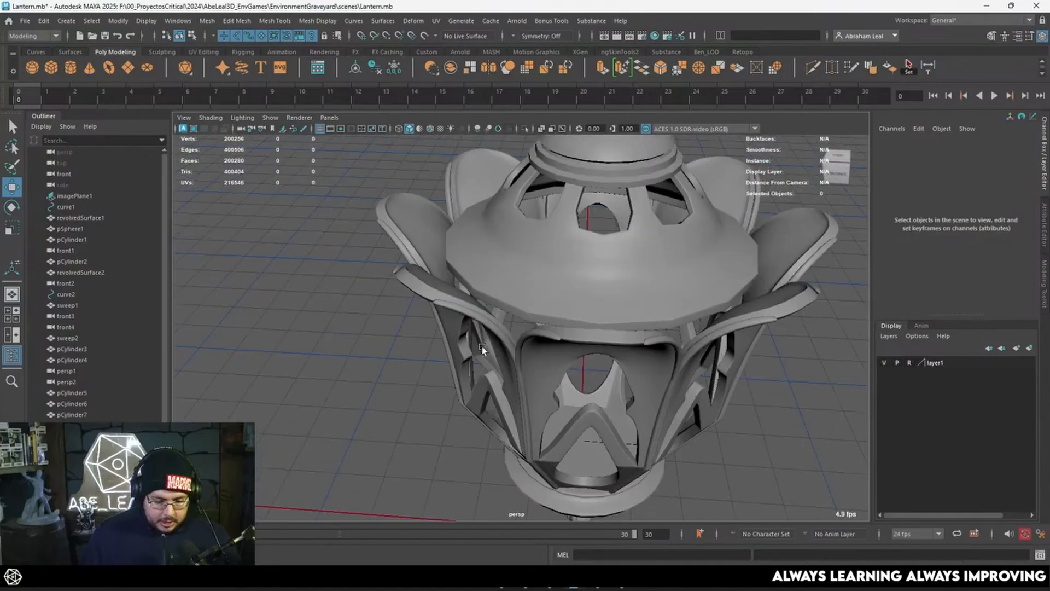
# - Select the perforated dome and the cap above it and lower both together, bringing the dome's Translate Y to about 135
pyautogui.click(665, 281)
pyautogui.keyDown('alt'); pyautogui.moveTo(722, 404); pyautogui.dragTo(701, 432); pyautogui.keyUp('alt')
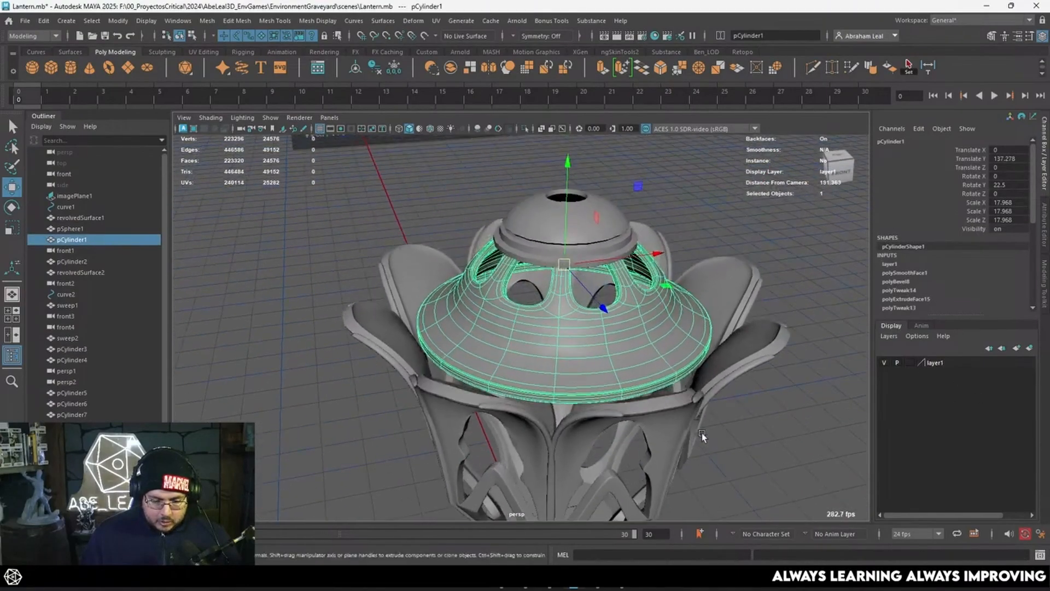
pyautogui.keyDown('shift'); pyautogui.click(589, 228); pyautogui.keyUp('shift')
pyautogui.keyDown('alt'); pyautogui.moveTo(590, 228); pyautogui.dragTo(707, 378); pyautogui.keyUp('alt')
pyautogui.press('space')
pyautogui.moveTo(677, 338); pyautogui.dragTo(676, 366)
pyautogui.keyDown('alt'); pyautogui.moveTo(670, 333); pyautogui.dragTo(619, 327, button='right'); pyautogui.keyUp('alt')
pyautogui.press('4')
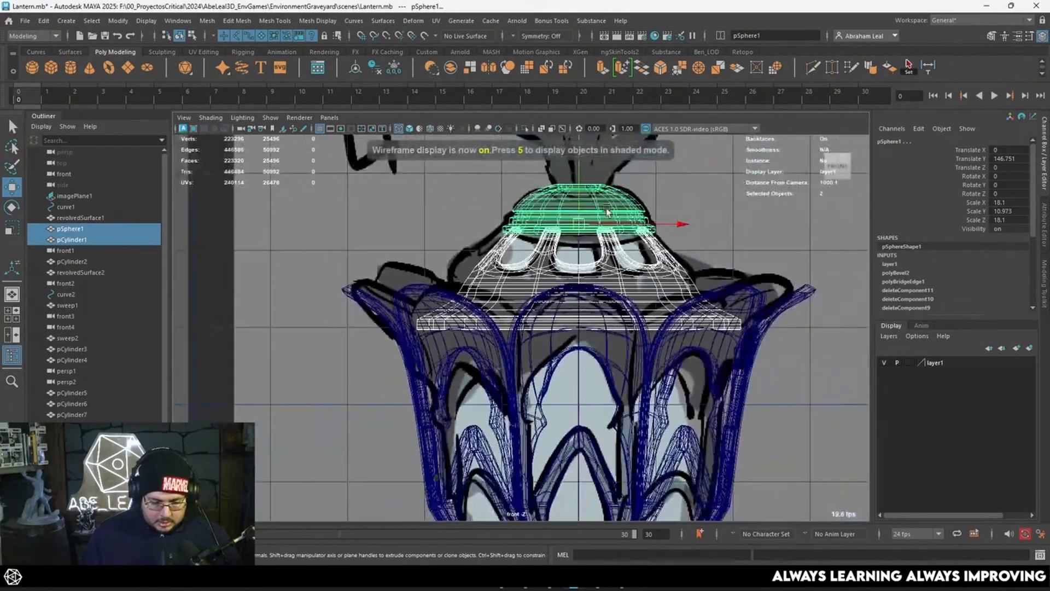
pyautogui.click(583, 188)
pyautogui.hotkey('ctrl', 'z')
pyautogui.moveTo(578, 177); pyautogui.dragTo(577, 184)
pyautogui.press('5')
pyautogui.press('space')
pyautogui.moveTo(624, 357)
pyautogui.mouseDown()
pyautogui.moveTo(620, 320)
pyautogui.moveTo(608, 383)
pyautogui.moveTo(612, 323)
pyautogui.moveTo(632, 330)
pyautogui.moveTo(632, 320)
pyautogui.mouseUp()
pyautogui.keyDown('alt'); pyautogui.moveTo(632, 320); pyautogui.dragTo(568, 278, button='right'); pyautogui.keyUp('alt')
pyautogui.click(509, 256)
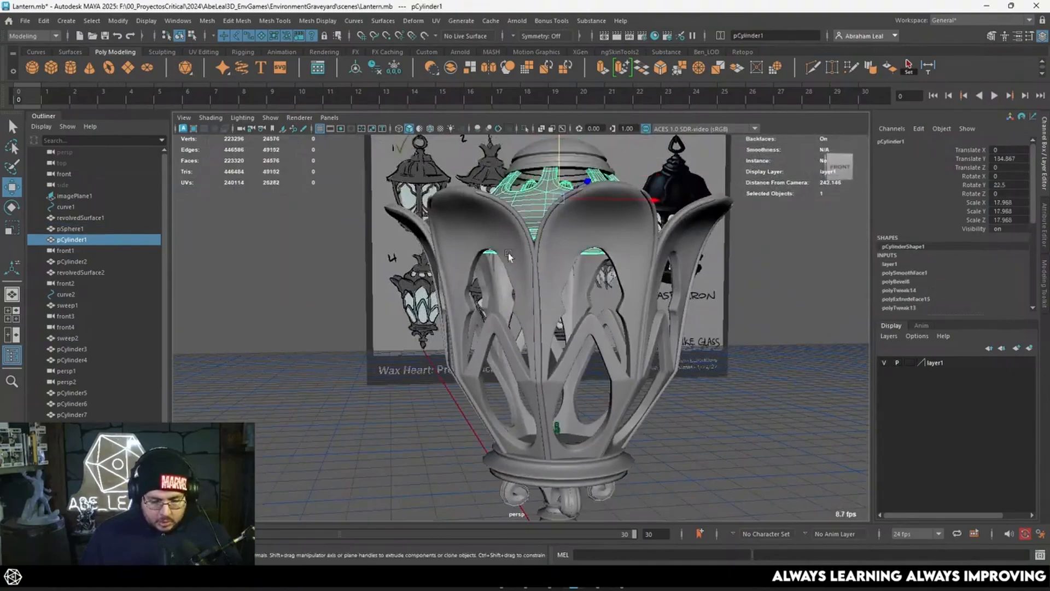
# - Undo the last lowering of the perforated dome and the cap above it
pyautogui.hotkey('ctrl', 'z')
pyautogui.keyDown('alt'); pyautogui.moveTo(677, 329); pyautogui.dragTo(739, 350); pyautogui.keyUp('alt')
pyautogui.keyDown('alt'); pyautogui.moveTo(741, 385); pyautogui.dragTo(725, 328, button='middle'); pyautogui.keyUp('alt')
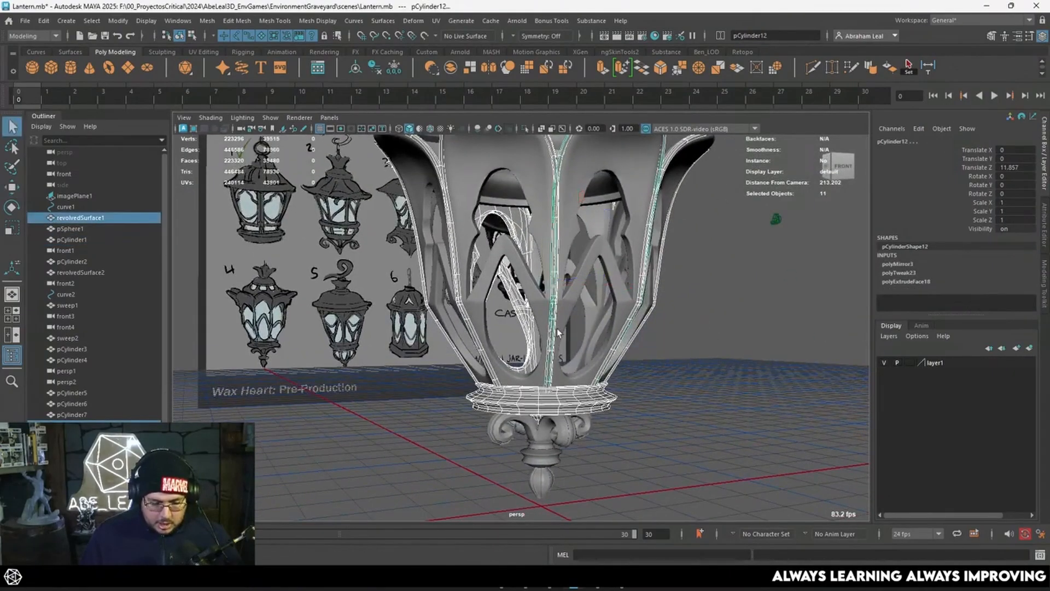
# - Examine in wireframe and shaded display how the panels and border strips meet the lantern's base ring
pyautogui.click(631, 336)
pyautogui.click(684, 293)
pyautogui.click(631, 293)
pyautogui.keyDown('alt'); pyautogui.moveTo(631, 293); pyautogui.dragTo(604, 296); pyautogui.keyUp('alt')
pyautogui.moveTo(673, 293); pyautogui.dragTo(481, 340)
pyautogui.keyDown('alt'); pyautogui.moveTo(480, 340); pyautogui.dragTo(547, 383, button='right'); pyautogui.keyUp('alt')
pyautogui.keyDown('alt'); pyautogui.moveTo(563, 437); pyautogui.dragTo(561, 338, button='middle'); pyautogui.keyUp('alt')
pyautogui.press('4')
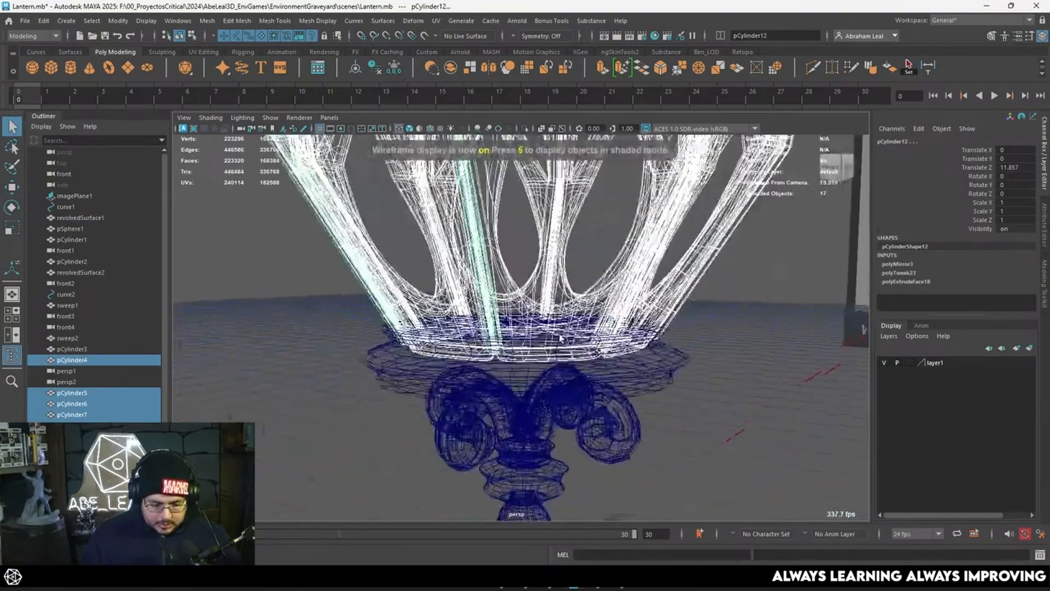
pyautogui.keyDown('alt'); pyautogui.moveTo(561, 338); pyautogui.dragTo(360, 327); pyautogui.keyUp('alt')
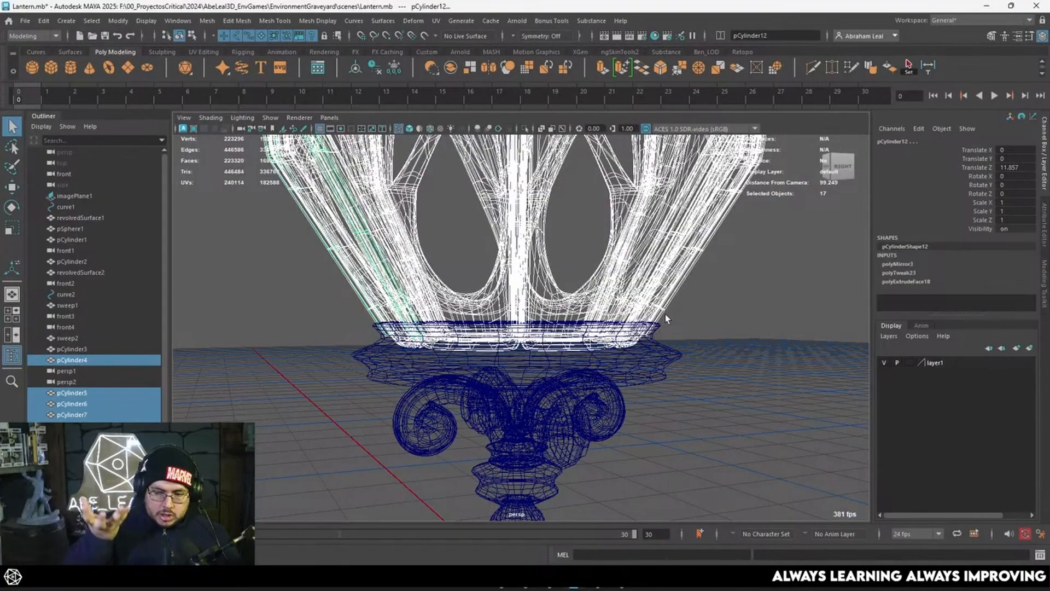
pyautogui.press('5')
pyautogui.moveTo(634, 334)
pyautogui.keyDown('alt'); pyautogui.mouseDown()
pyautogui.moveTo(640, 359)
pyautogui.moveTo(580, 361)
pyautogui.moveTo(585, 321)
pyautogui.moveTo(579, 330)
pyautogui.mouseUp(); pyautogui.keyUp('alt')
pyautogui.scroll(-8, 579, 330)
pyautogui.click(579, 330)
pyautogui.keyDown('alt'); pyautogui.moveTo(527, 323); pyautogui.dragTo(526, 379, button='middle'); pyautogui.keyUp('alt')
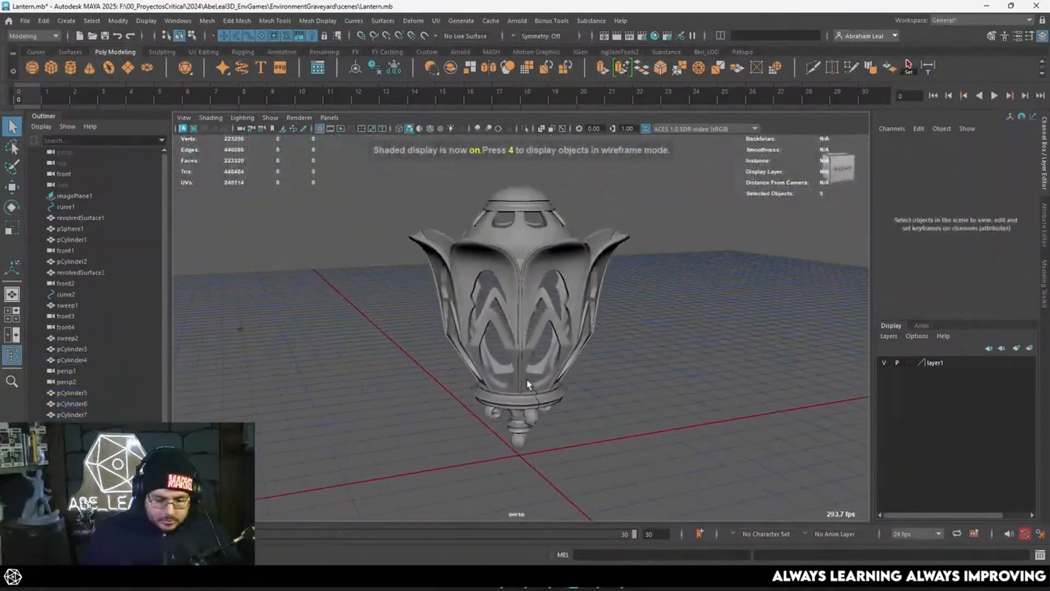
pyautogui.keyDown('alt'); pyautogui.moveTo(527, 379); pyautogui.dragTo(431, 360); pyautogui.keyUp('alt')
# - Select the perforated dome and its cap and lower both together, bringing the cap's Translate Y to about 140.2
pyautogui.click(497, 385)
pyautogui.keyDown('shift'); pyautogui.click(539, 248); pyautogui.keyUp('shift')
pyautogui.keyDown('alt'); pyautogui.moveTo(545, 285); pyautogui.dragTo(534, 299); pyautogui.keyUp('alt')
pyautogui.press('w')
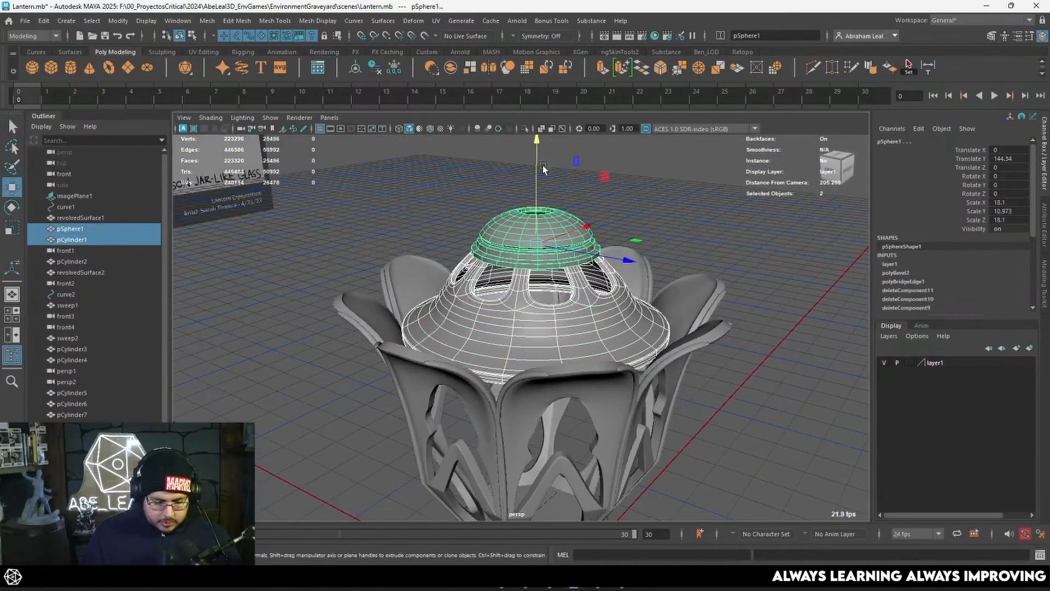
pyautogui.moveTo(542, 165); pyautogui.dragTo(512, 200)
pyautogui.press('4')
pyautogui.scroll(5, 509, 263)
pyautogui.keyDown('alt'); pyautogui.moveTo(394, 317); pyautogui.dragTo(522, 299, button='middle'); pyautogui.keyUp('alt')
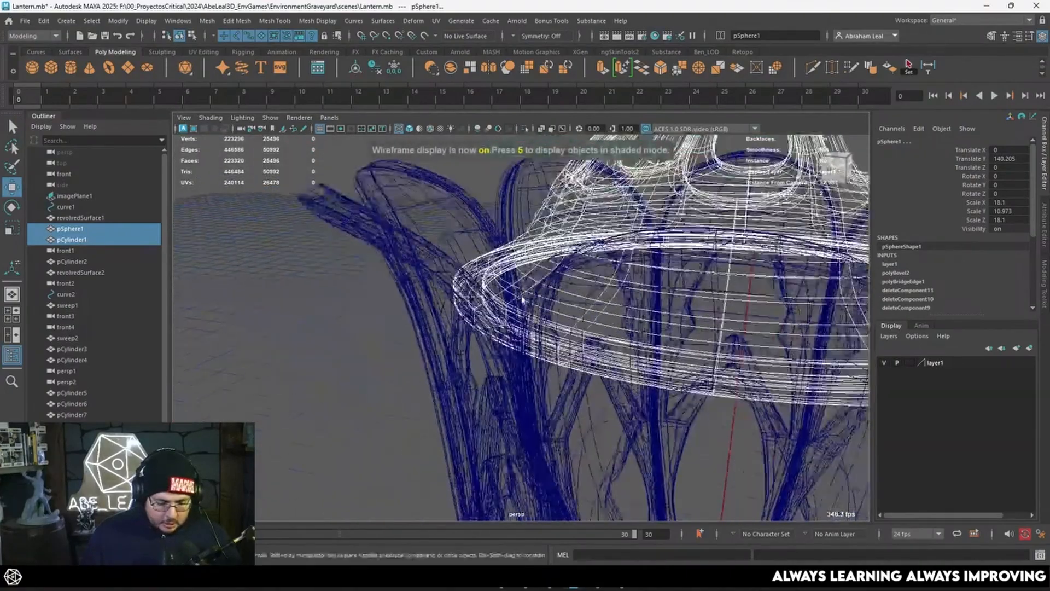
# - Raise the dome and cap slightly so the rim rests on the panels, bringing the cap's Translate Y to about 140.5
pyautogui.moveTo(522, 300)
pyautogui.keyDown('alt'); pyautogui.mouseDown()
pyautogui.moveTo(379, 273)
pyautogui.moveTo(444, 294)
pyautogui.moveTo(462, 288)
pyautogui.mouseUp(); pyautogui.keyUp('alt')
pyautogui.press('5')
pyautogui.scroll(5, 429, 288)
pyautogui.moveTo(477, 298); pyautogui.dragTo(483, 287, button='middle')
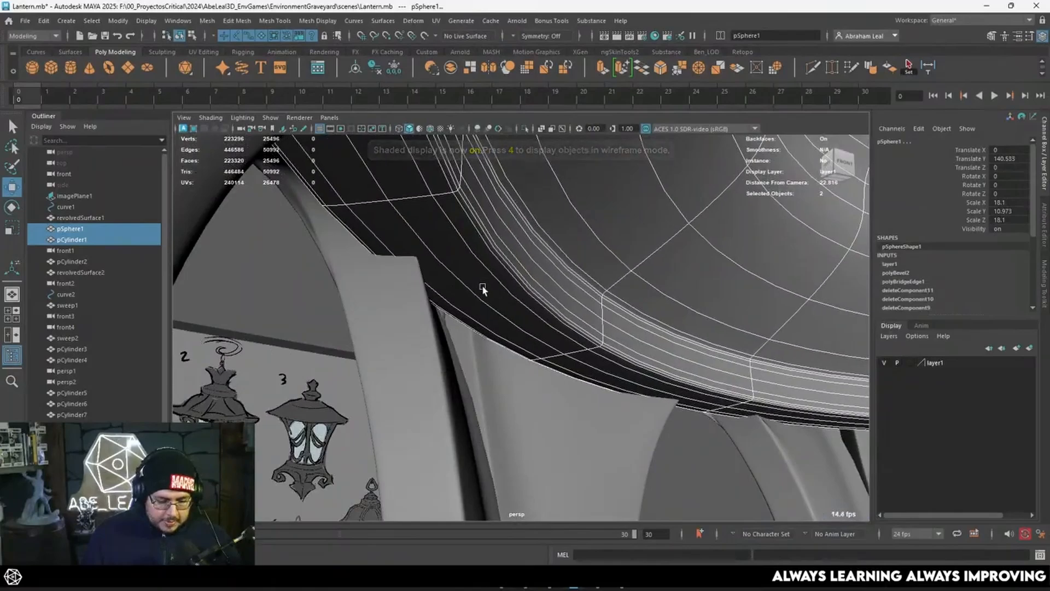
pyautogui.scroll(-5, 483, 287)
pyautogui.keyDown('alt'); pyautogui.moveTo(482, 287); pyautogui.dragTo(635, 313); pyautogui.keyUp('alt')
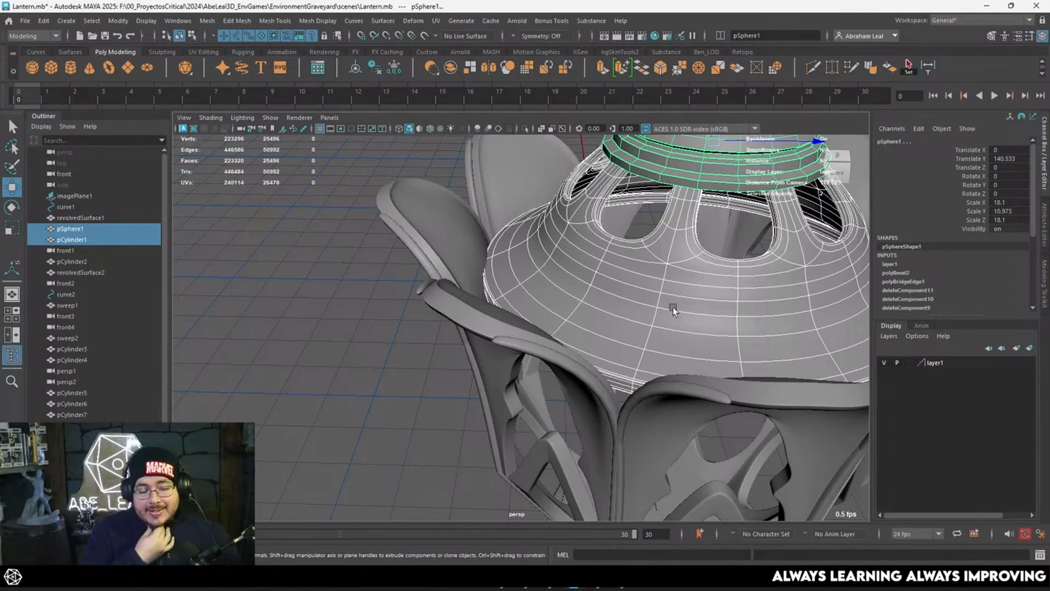
pyautogui.keyDown('alt'); pyautogui.moveTo(673, 309); pyautogui.dragTo(624, 274, button='right'); pyautogui.keyUp('alt')
pyautogui.keyDown('alt'); pyautogui.moveTo(623, 273); pyautogui.dragTo(656, 251); pyautogui.keyUp('alt')
# - Select the perforated dome and show it in wireframe over concept sketch 4 in the front view
pyautogui.click(725, 225)
pyautogui.press('space')
pyautogui.moveTo(727, 225); pyautogui.dragTo(733, 268)
pyautogui.keyDown('alt'); pyautogui.moveTo(733, 268); pyautogui.dragTo(650, 252, button='right'); pyautogui.keyUp('alt')
pyautogui.press('4')
pyautogui.keyDown('alt'); pyautogui.moveTo(648, 251); pyautogui.dragTo(600, 274, button='middle'); pyautogui.keyUp('alt')
pyautogui.keyDown('alt'); pyautogui.moveTo(600, 274); pyautogui.dragTo(589, 284, button='right'); pyautogui.keyUp('alt')
pyautogui.hotkey('ctrl', 'z')
pyautogui.moveTo(513, 251); pyautogui.dragTo(507, 208)
pyautogui.click(530, 296)
pyautogui.hotkey('ctrl', 'z')
# - Add a Lattice deformer to the perforated dome with divisions 2, 5 and 2
pyautogui.keyDown('alt'); pyautogui.moveTo(539, 300); pyautogui.dragTo(537, 270, button='middle'); pyautogui.keyUp('alt')
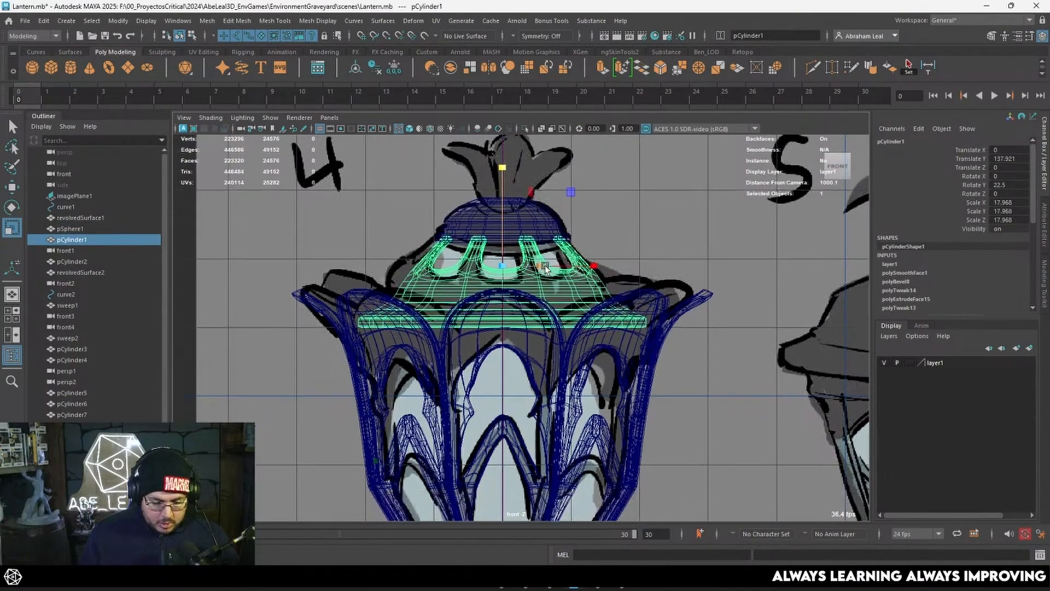
pyautogui.keyDown('alt'); pyautogui.moveTo(537, 270); pyautogui.dragTo(551, 277, button='right'); pyautogui.keyUp('alt')
pyautogui.click(413, 21)
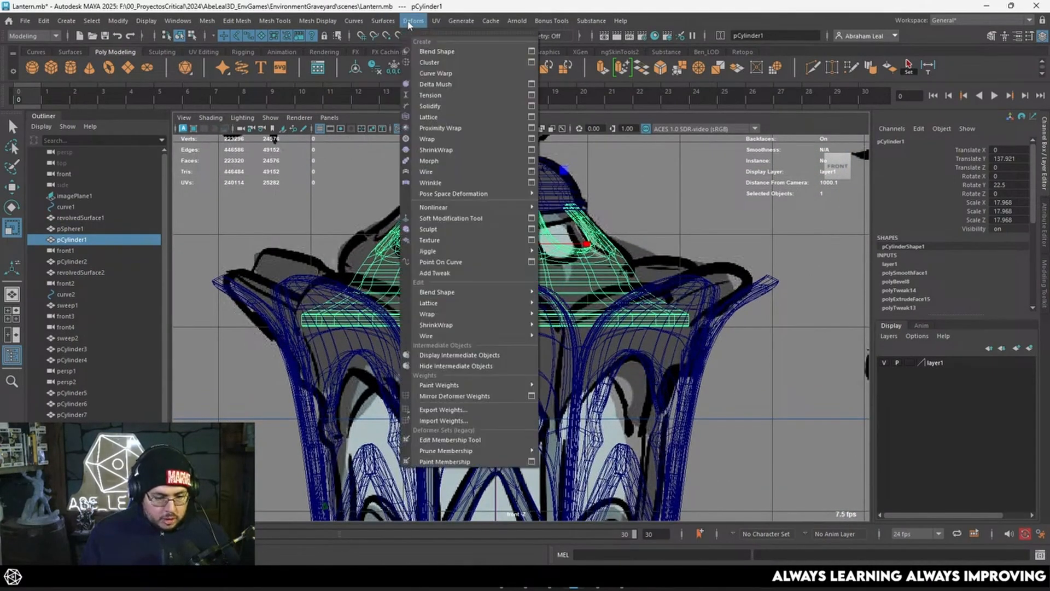
pyautogui.click(453, 119)
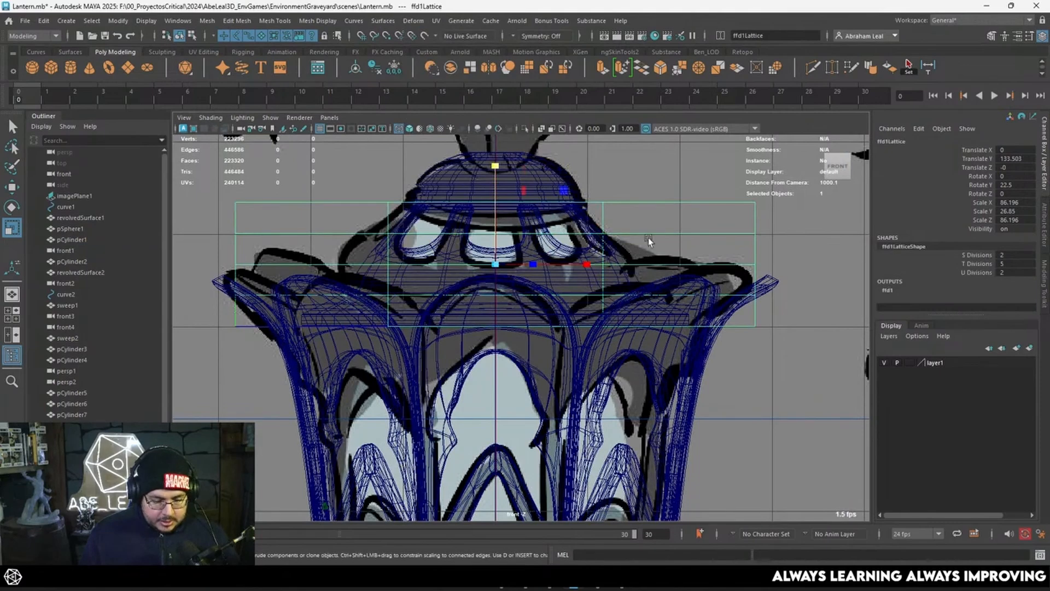
# - Select the three middle rows of lattice points around the dome and raise them slightly
pyautogui.click(701, 233)
pyautogui.hotkey('ctrl', 'z')
pyautogui.moveTo(708, 234); pyautogui.dragTo(678, 204, button='right')
pyautogui.moveTo(158, 301); pyautogui.dragTo(159, 301)
pyautogui.press('w')
pyautogui.moveTo(494, 230); pyautogui.dragTo(492, 226)
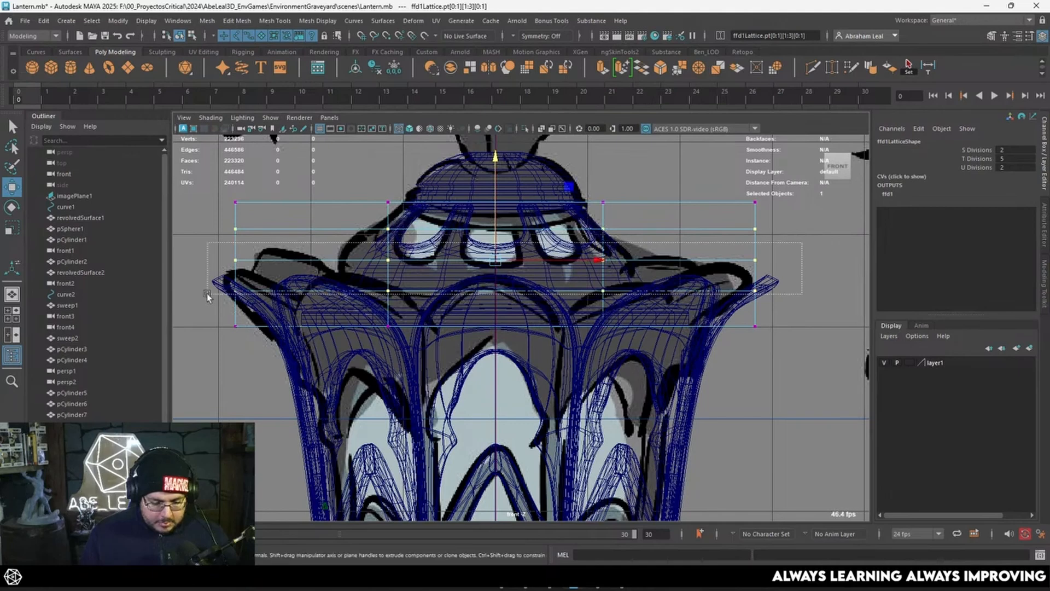
# - Widen the two lower inner rows of lattice points and nudge the middle row up to bulge the dome
pyautogui.moveTo(494, 174); pyautogui.dragTo(494, 178)
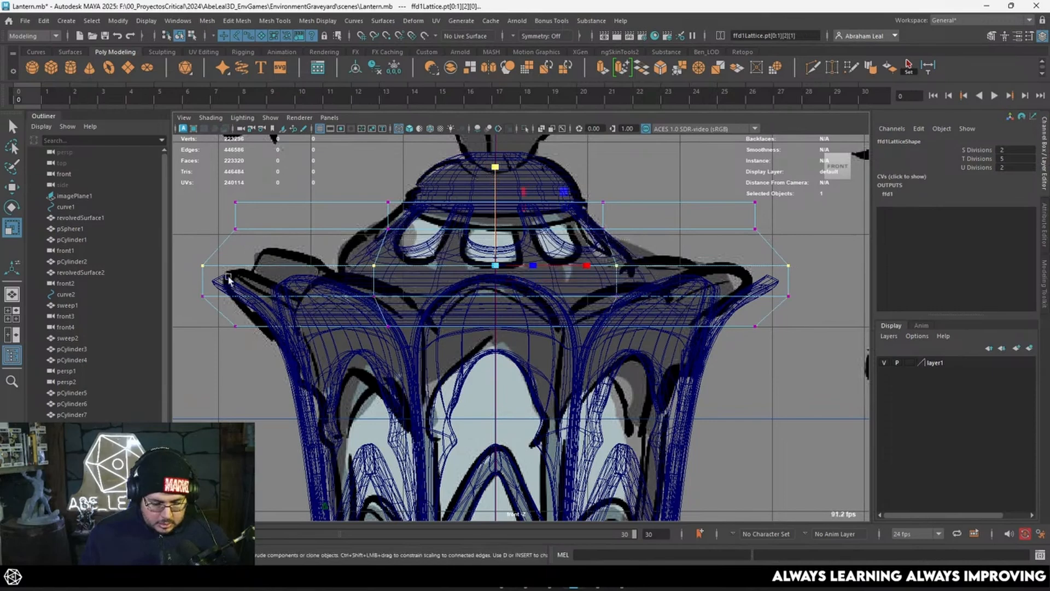
pyautogui.click(501, 163)
pyautogui.hotkey('ctrl', 'z')
pyautogui.moveTo(495, 179); pyautogui.dragTo(520, 183)
pyautogui.click(509, 170)
pyautogui.hotkey('ctrl', 'z')
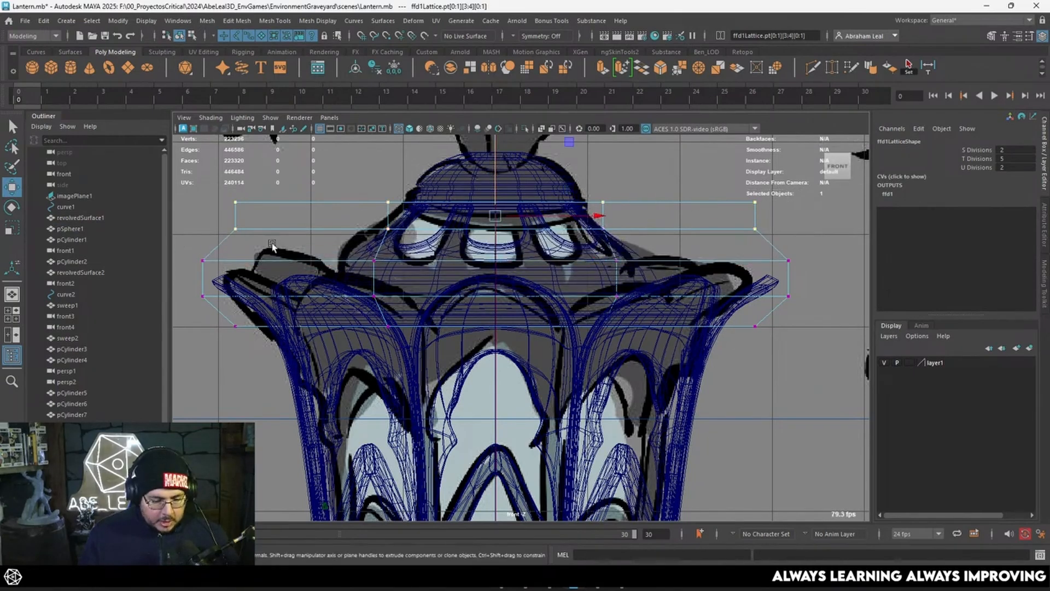
pyautogui.click(500, 191)
pyautogui.hotkey('ctrl', 'z')
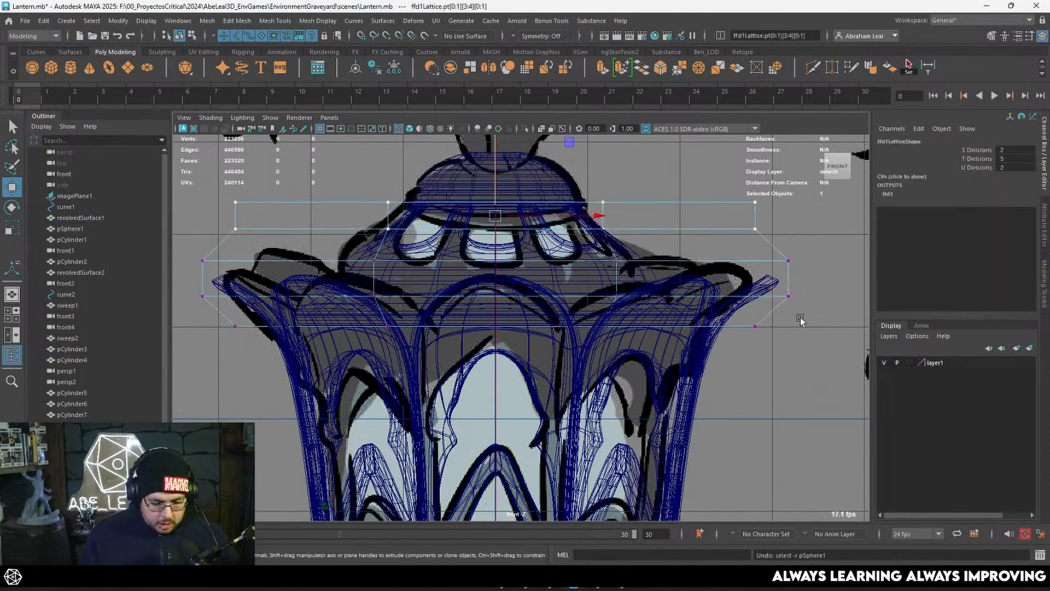
pyautogui.moveTo(162, 371); pyautogui.dragTo(162, 370)
pyautogui.press('r')
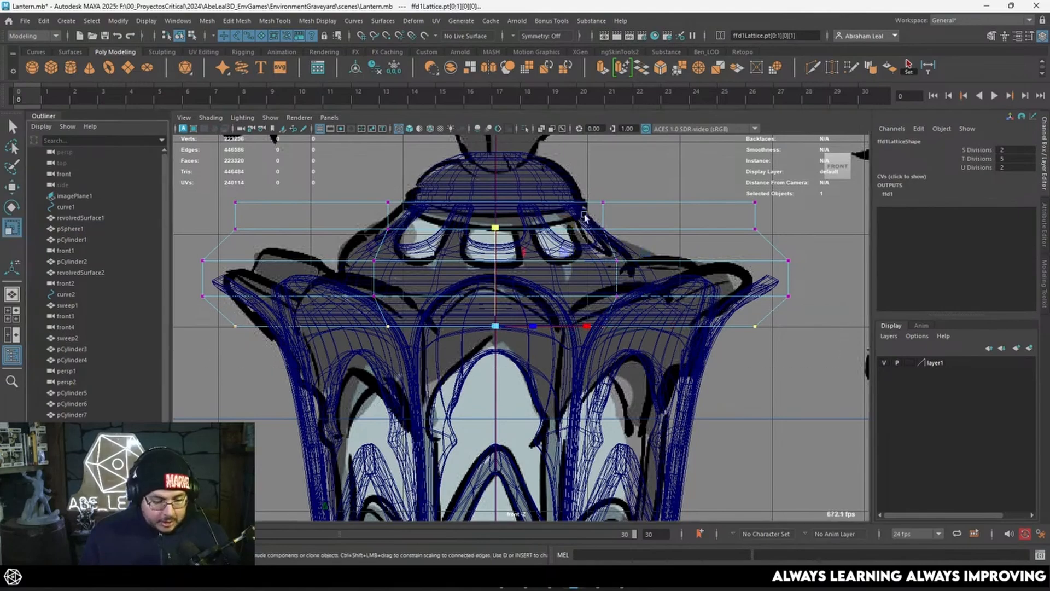
# - Check the reshaped dome in shaded perspective and delete its construction history to bake the lattice deformation
pyautogui.press('5')
pyautogui.press('space')
pyautogui.click(483, 226)
pyautogui.moveTo(499, 241)
pyautogui.keyDown('alt'); pyautogui.mouseDown()
pyautogui.moveTo(615, 293)
pyautogui.moveTo(486, 230)
pyautogui.mouseUp(); pyautogui.keyUp('alt')
pyautogui.press('q')
pyautogui.click(558, 267)
pyautogui.keyDown('alt'); pyautogui.moveTo(486, 230); pyautogui.dragTo(383, 219, button='right'); pyautogui.keyUp('alt')
pyautogui.keyDown('alt'); pyautogui.moveTo(383, 219); pyautogui.dragTo(524, 243); pyautogui.keyUp('alt')
pyautogui.click(374, 69)
# - Turn off smooth preview on the perforated dome and isolate it in the perspective view
pyautogui.click(489, 172)
pyautogui.press('space')
pyautogui.click(388, 247)
pyautogui.press('space')
pyautogui.moveTo(378, 247); pyautogui.dragTo(387, 220)
pyautogui.press('1')
pyautogui.keyDown('alt'); pyautogui.moveTo(450, 324); pyautogui.dragTo(451, 183, button='right'); pyautogui.keyUp('alt')
pyautogui.click(524, 128)
# - Select the ring of faces on the underside of the dome's rim and extrude it downward to form a lip
pyautogui.keyDown('alt'); pyautogui.moveTo(408, 235); pyautogui.dragTo(446, 230, button='right'); pyautogui.keyUp('alt')
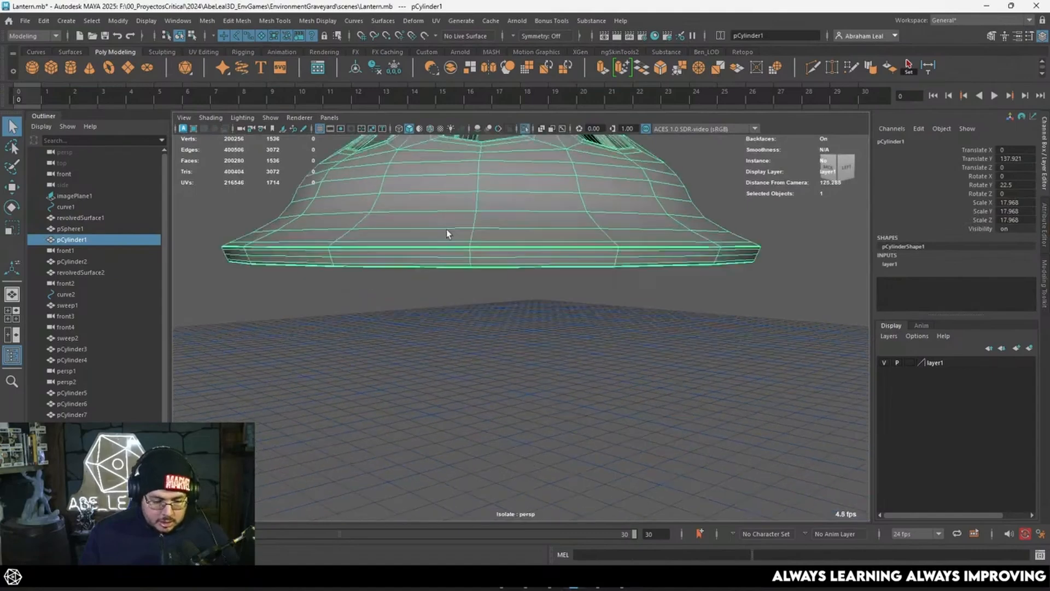
pyautogui.keyDown('alt'); pyautogui.moveTo(446, 230); pyautogui.dragTo(347, 199); pyautogui.keyUp('alt')
pyautogui.keyDown('alt'); pyautogui.moveTo(347, 199); pyautogui.dragTo(486, 270, button='right'); pyautogui.keyUp('alt')
pyautogui.keyDown('alt'); pyautogui.moveTo(486, 270); pyautogui.dragTo(424, 262); pyautogui.keyUp('alt')
pyautogui.keyDown('alt'); pyautogui.moveTo(423, 263); pyautogui.dragTo(465, 268, button='right'); pyautogui.keyUp('alt')
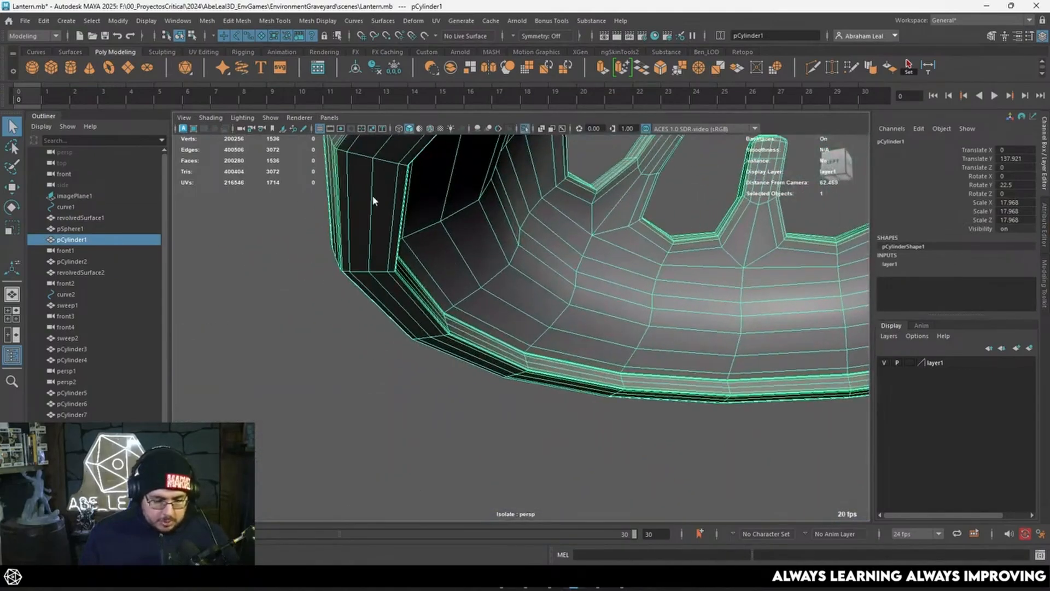
pyautogui.moveTo(374, 200); pyautogui.dragTo(368, 242, button='right')
pyautogui.keyDown('alt'); pyautogui.moveTo(356, 201); pyautogui.dragTo(361, 235, button='middle'); pyautogui.keyUp('alt')
pyautogui.click(356, 216)
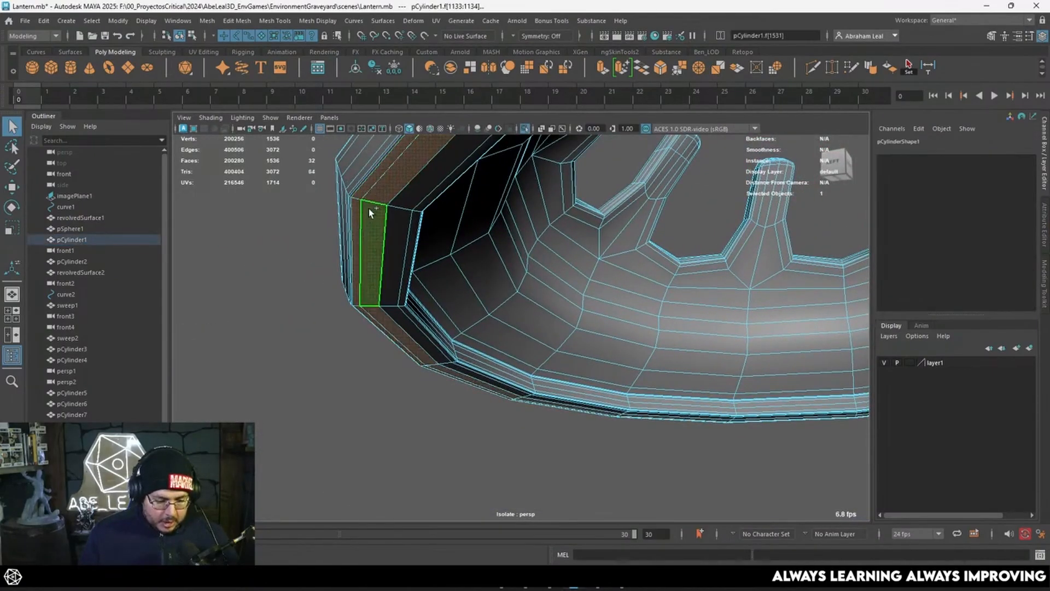
pyautogui.keyDown('alt'); pyautogui.moveTo(414, 225); pyautogui.dragTo(494, 257); pyautogui.keyUp('alt')
pyautogui.hotkey('ctrl', 'e')
pyautogui.press('w')
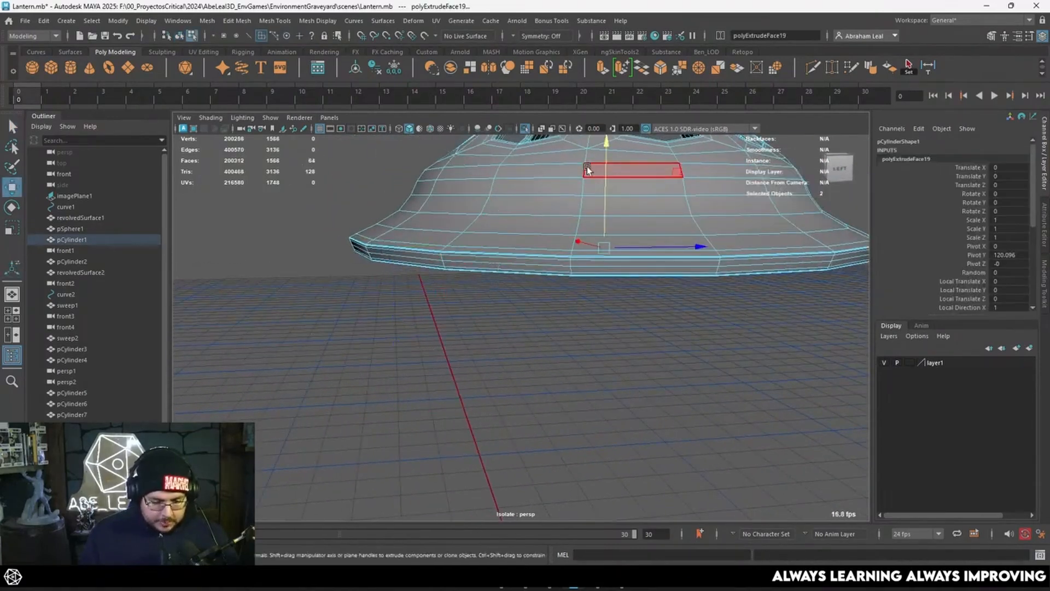
pyautogui.moveTo(600, 146); pyautogui.dragTo(601, 203)
# - Show the whole lantern again and check how the dome's extruded lip sits inside the panels
pyautogui.click(526, 129)
pyautogui.keyDown('alt'); pyautogui.moveTo(493, 181); pyautogui.dragTo(548, 275); pyautogui.keyUp('alt')
pyautogui.keyDown('alt'); pyautogui.moveTo(678, 162); pyautogui.dragTo(583, 196); pyautogui.keyUp('alt')
pyautogui.moveTo(613, 241)
pyautogui.keyDown('alt'); pyautogui.mouseDown()
pyautogui.moveTo(553, 215)
pyautogui.moveTo(520, 278)
pyautogui.moveTo(392, 283)
pyautogui.moveTo(446, 284)
pyautogui.moveTo(468, 277)
pyautogui.moveTo(435, 278)
pyautogui.moveTo(475, 264)
pyautogui.moveTo(424, 250)
pyautogui.moveTo(447, 265)
pyautogui.moveTo(559, 284)
pyautogui.moveTo(610, 259)
pyautogui.moveTo(647, 205)
pyautogui.moveTo(613, 245)
pyautogui.moveTo(430, 211)
pyautogui.mouseUp(); pyautogui.keyUp('alt')
pyautogui.press('4')
pyautogui.press('5')
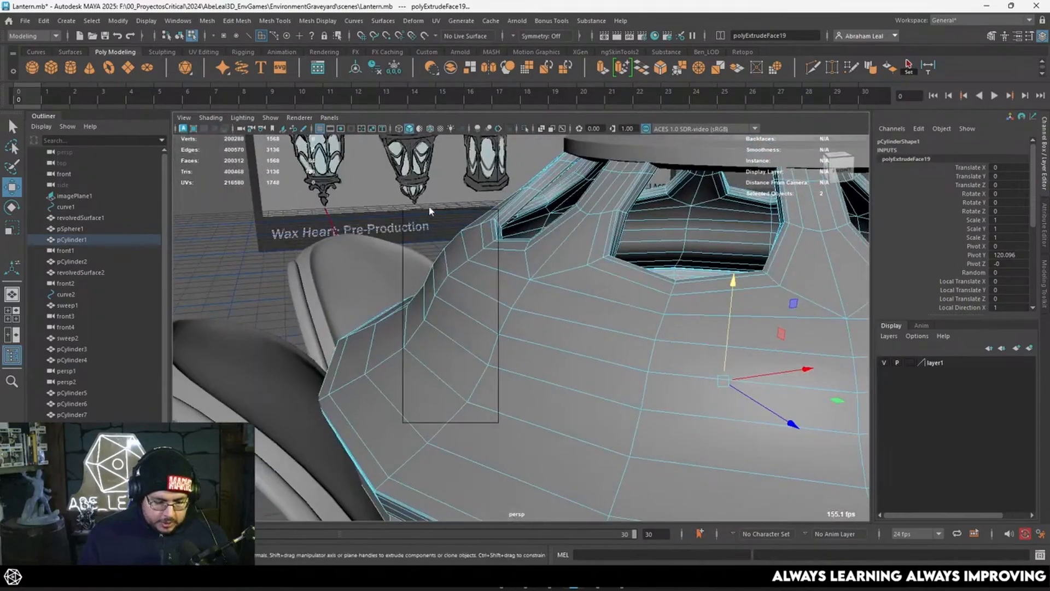
pyautogui.click(469, 272)
pyautogui.moveTo(469, 272); pyautogui.dragTo(516, 259, button='right')
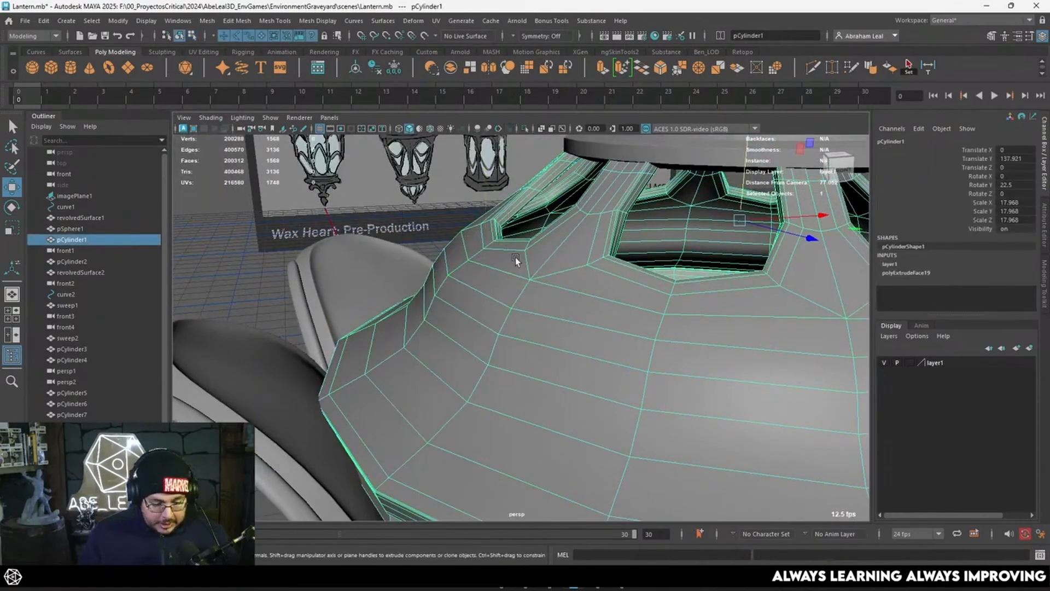
# - Isolate the dome and bevel an edge loop of the extruded lip with fraction 0.21 and 2 segments
pyautogui.click(524, 128)
pyautogui.keyDown('alt'); pyautogui.moveTo(465, 230); pyautogui.dragTo(458, 328); pyautogui.keyUp('alt')
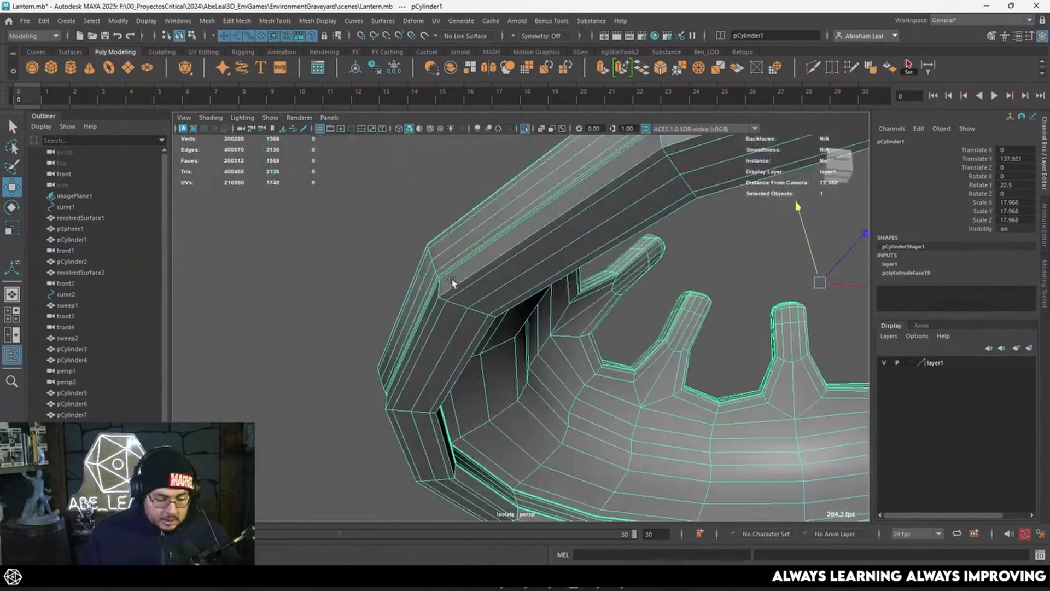
pyautogui.moveTo(453, 283); pyautogui.dragTo(455, 247, button='right')
pyautogui.keyDown('alt'); pyautogui.moveTo(509, 310); pyautogui.dragTo(311, 386); pyautogui.keyUp('alt')
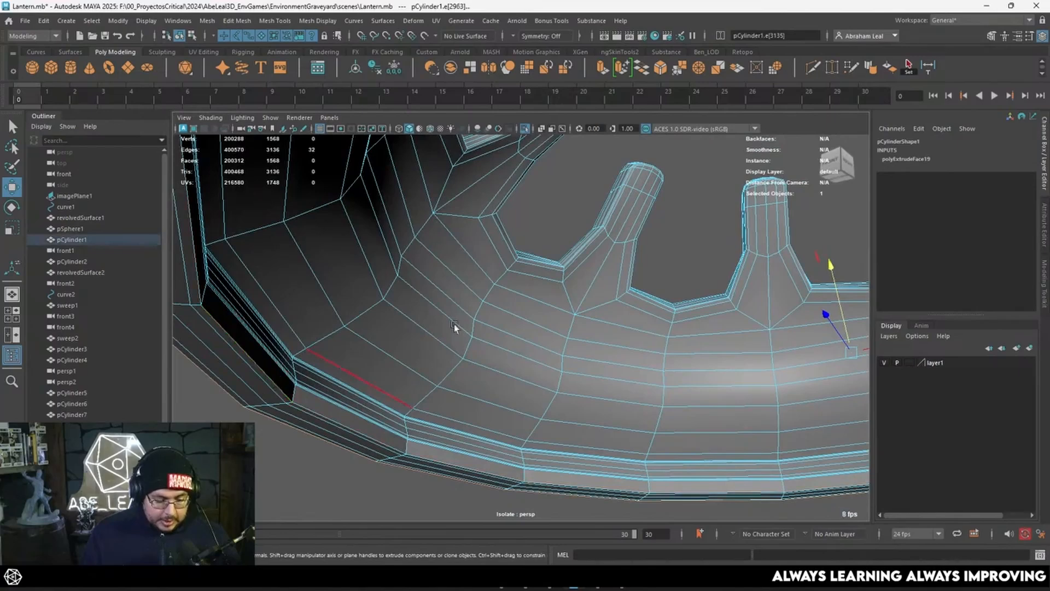
pyautogui.click(657, 72)
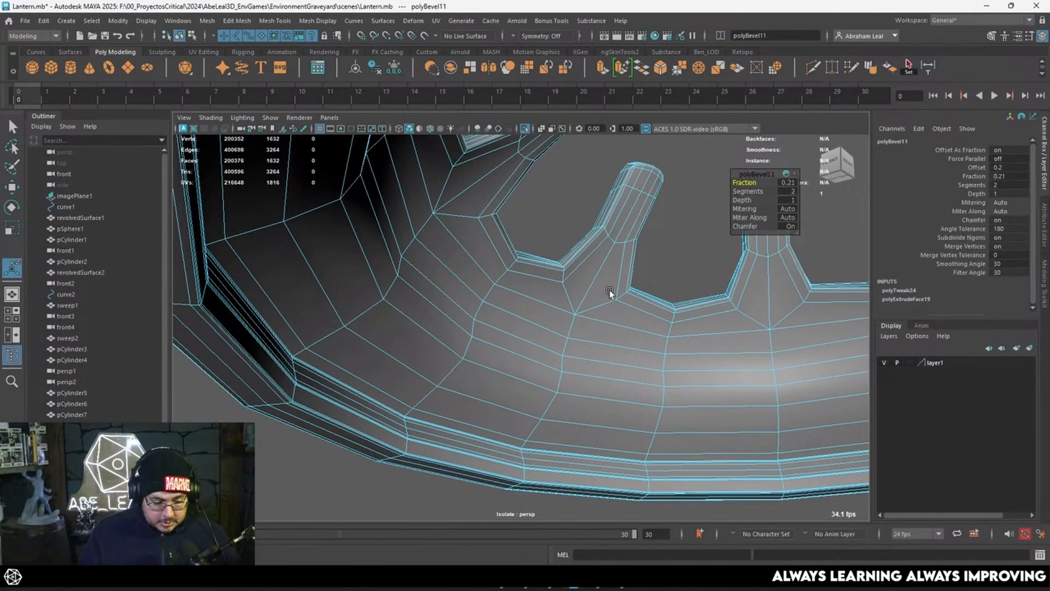
# - Turn smooth preview back on for the dome and return to object selection
pyautogui.press('3')
pyautogui.moveTo(530, 266); pyautogui.dragTo(579, 252, button='right')
pyautogui.press('q')
pyautogui.keyDown('alt'); pyautogui.moveTo(579, 252); pyautogui.dragTo(556, 270, button='right'); pyautogui.keyUp('alt')
pyautogui.click(556, 272)
pyautogui.click(554, 275)
# - Show the complete lantern shaded in the front view over concept sketch 4
pyautogui.press('space')
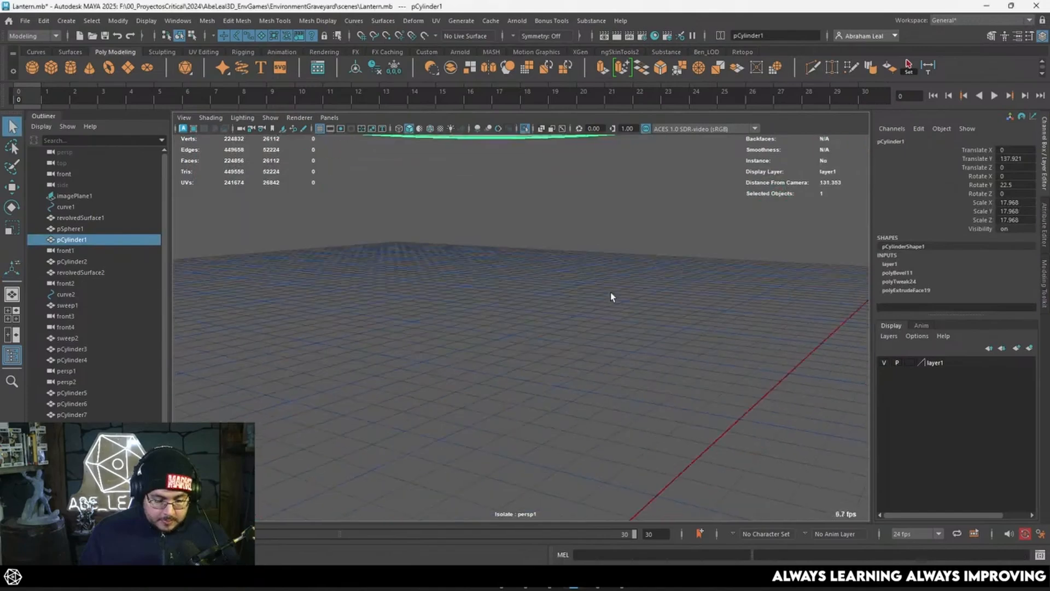
pyautogui.scroll(-5, 609, 290)
pyautogui.click(607, 288)
pyautogui.press('space')
pyautogui.press('4')
pyautogui.scroll(-6, 614, 314)
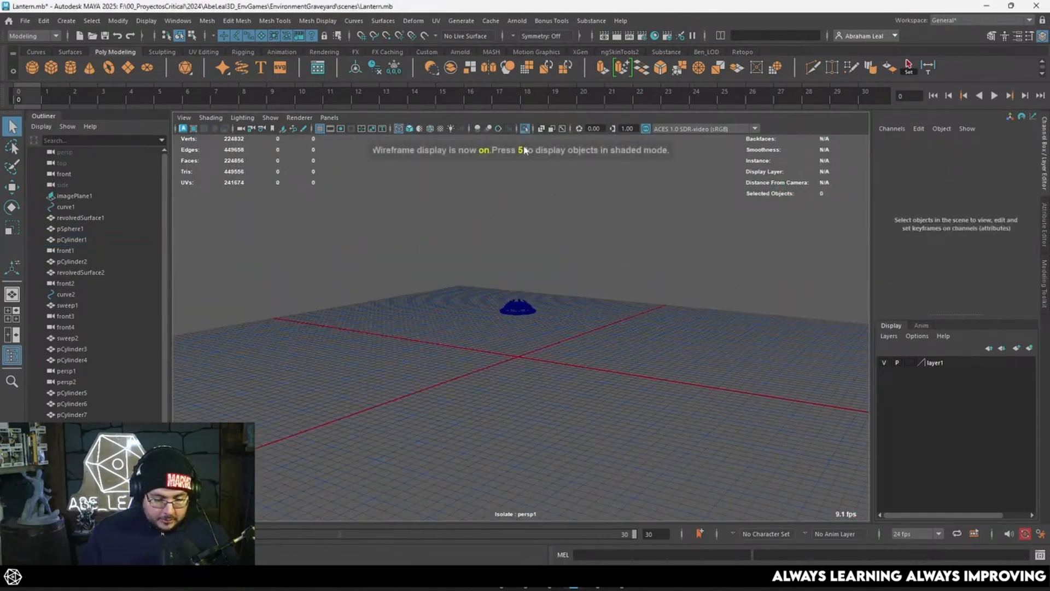
pyautogui.scroll(10, 527, 292)
pyautogui.press('5')
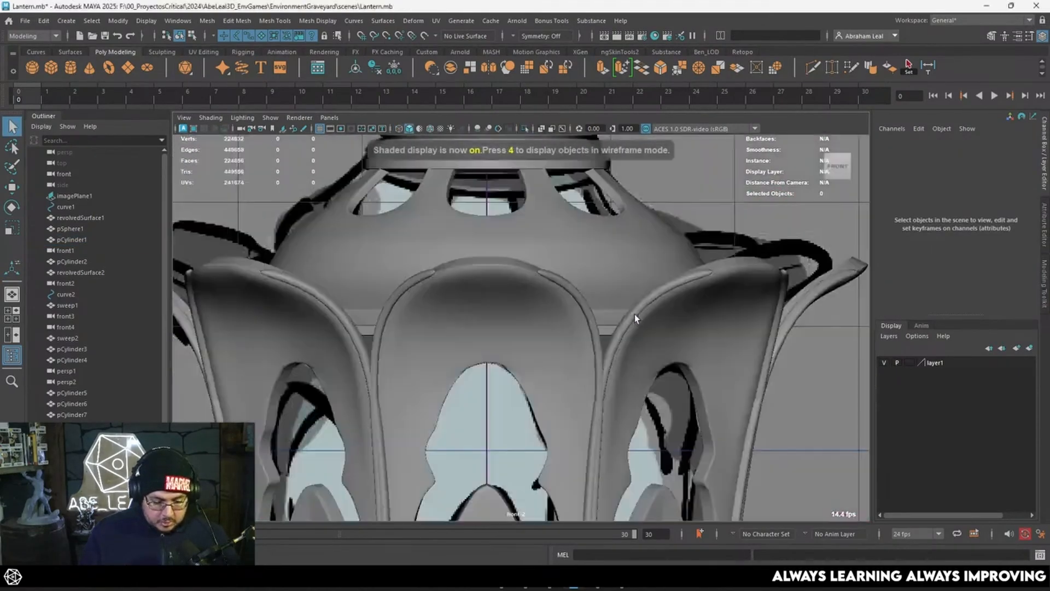
pyautogui.scroll(-6, 634, 314)
pyautogui.scroll(2, 545, 311)
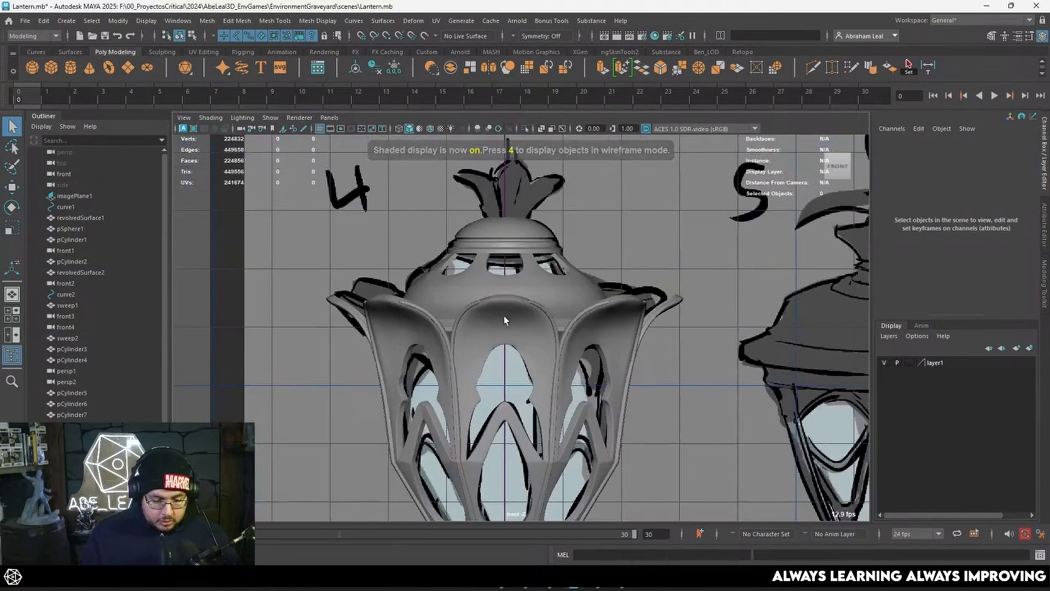
# - Compare the lantern's roof, panel tips, openings and base with the outline of concept sketch 4
pyautogui.keyDown('alt'); pyautogui.moveTo(504, 316); pyautogui.dragTo(492, 393, button='middle'); pyautogui.keyUp('alt')
pyautogui.keyDown('alt'); pyautogui.moveTo(532, 361); pyautogui.dragTo(550, 233, button='middle'); pyautogui.keyUp('alt')
pyautogui.scroll(-1, 553, 241)
pyautogui.keyDown('alt'); pyautogui.moveTo(568, 341); pyautogui.dragTo(569, 443, button='middle'); pyautogui.keyUp('alt')
pyautogui.scroll(6, 526, 285)
pyautogui.keyDown('alt'); pyautogui.moveTo(511, 252); pyautogui.dragTo(512, 309, button='middle'); pyautogui.keyUp('alt')
pyautogui.scroll(-2, 512, 308)
pyautogui.scroll(-1, 512, 329)
pyautogui.keyDown('alt'); pyautogui.moveTo(512, 359); pyautogui.dragTo(518, 284, button='middle'); pyautogui.keyUp('alt')
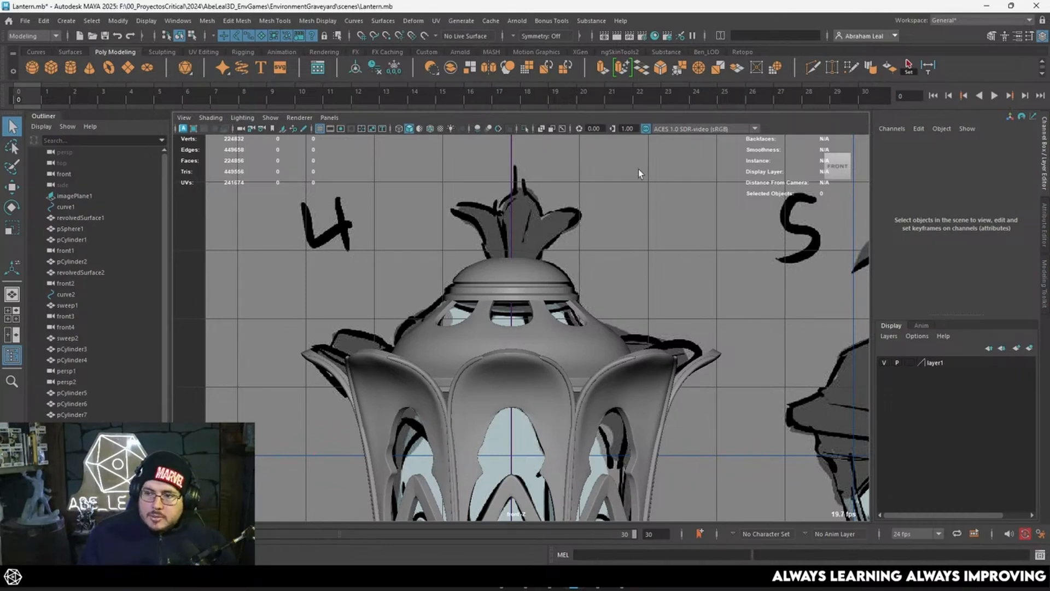
pyautogui.scroll(-7, 634, 192)
pyautogui.keyDown('alt'); pyautogui.moveTo(575, 270); pyautogui.dragTo(579, 188, button='middle'); pyautogui.keyUp('alt')
pyautogui.scroll(5, 536, 208)
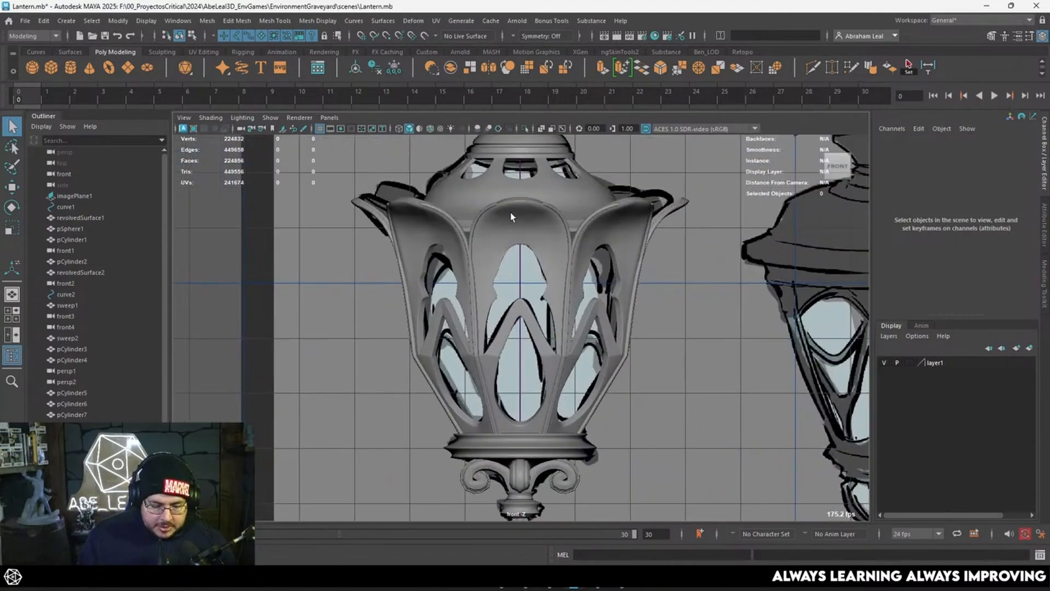
pyautogui.scroll(3, 533, 309)
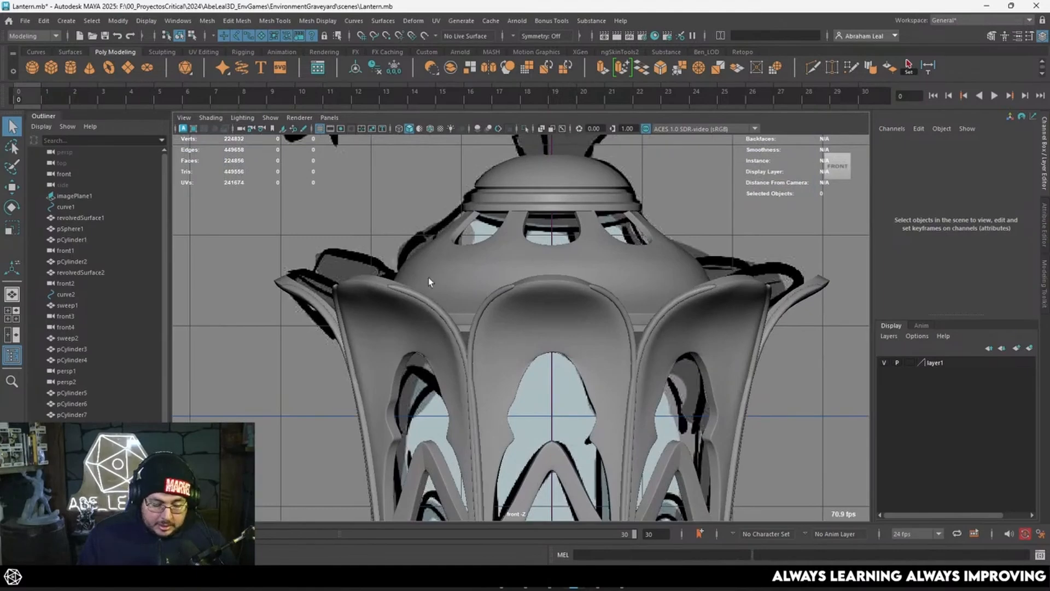
pyautogui.scroll(-4, 540, 287)
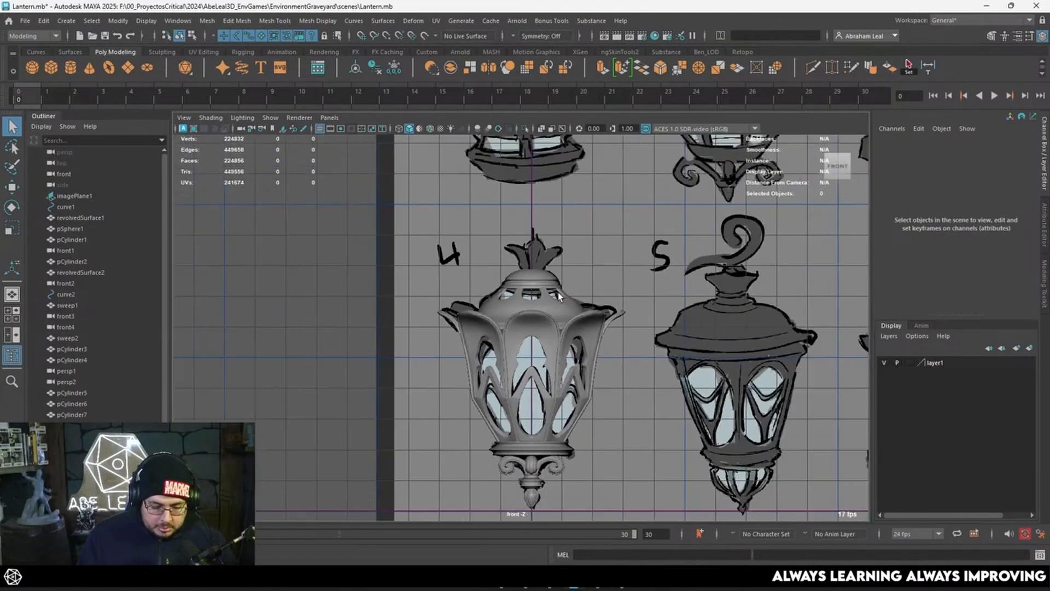
pyautogui.scroll(1, 558, 290)
pyautogui.scroll(4, 558, 290)
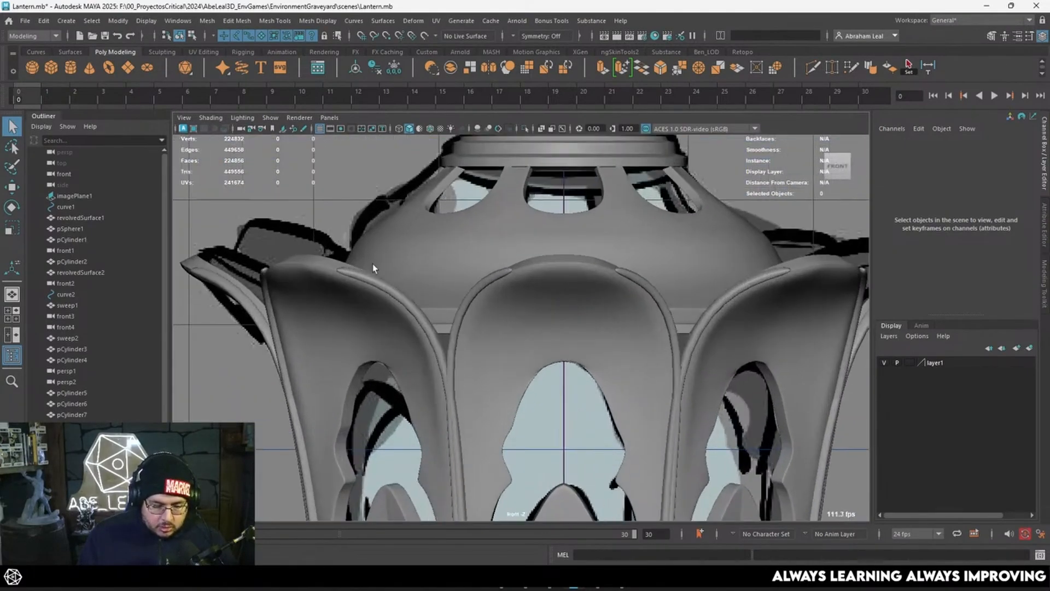
pyautogui.scroll(-2, 495, 224)
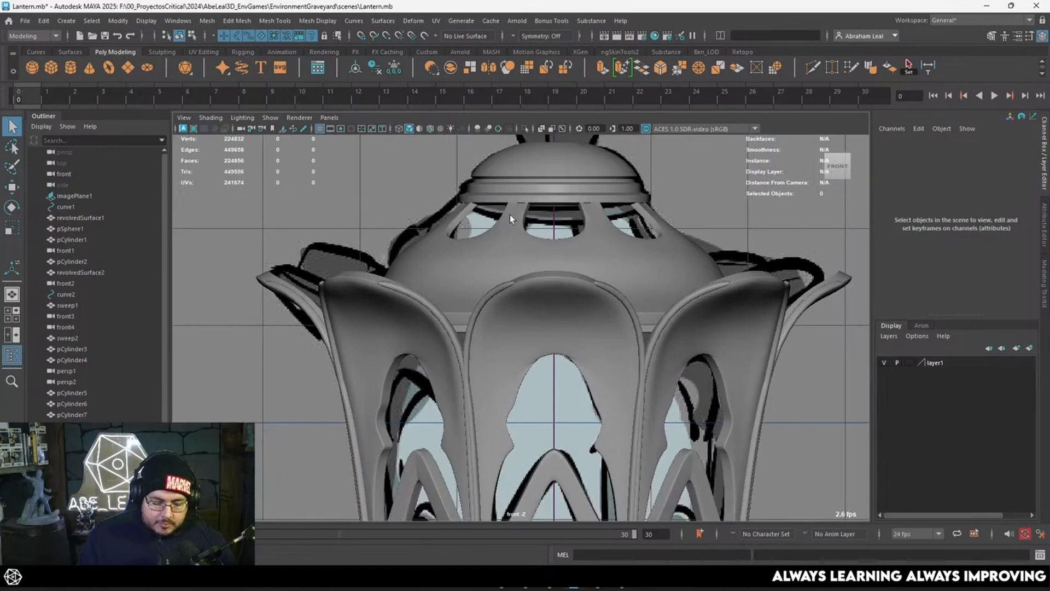
# - Create a polygon cube and raise it above the lantern's cap to the crown of leaves in concept sketch 4
pyautogui.scroll(-2, 510, 213)
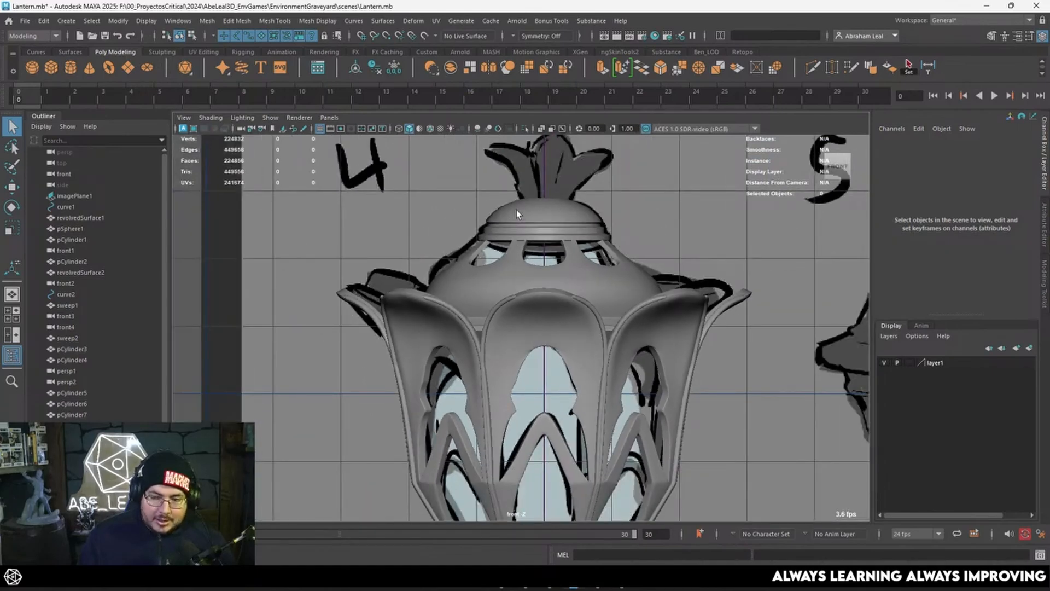
pyautogui.scroll(3, 555, 227)
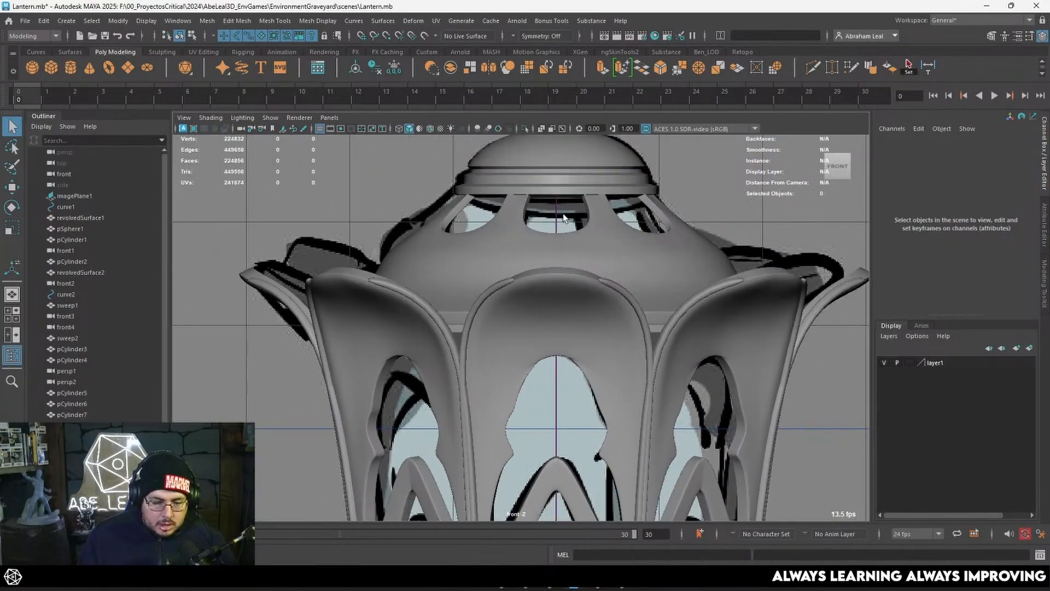
pyautogui.keyDown('alt'); pyautogui.moveTo(592, 144); pyautogui.dragTo(558, 328, button='middle'); pyautogui.keyUp('alt')
pyautogui.scroll(3, 563, 270)
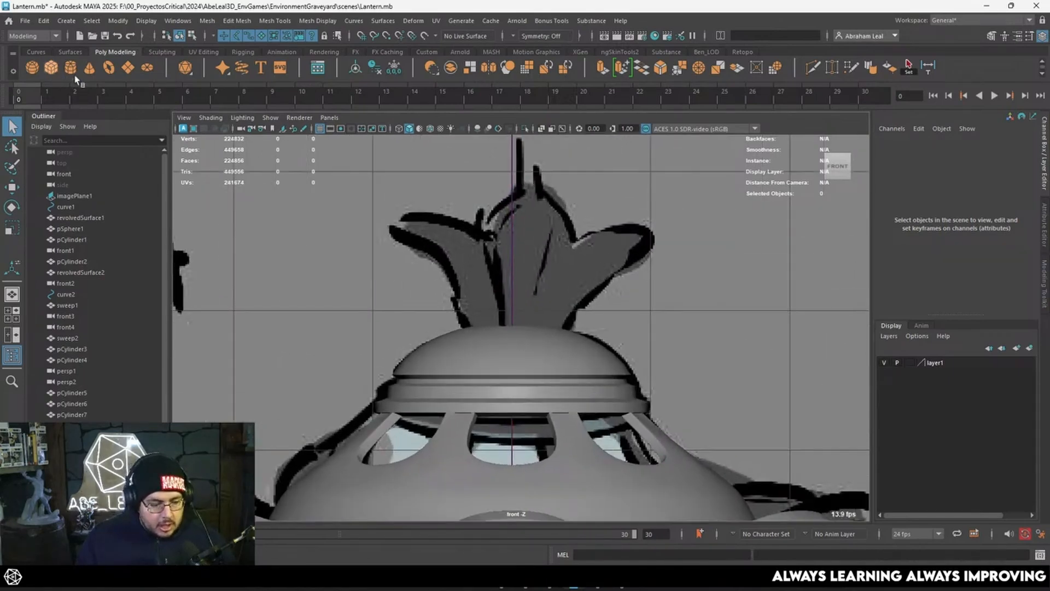
pyautogui.keyDown('shift'); pyautogui.moveTo(478, 318); pyautogui.dragTo(488, 349, button='right'); pyautogui.keyUp('shift')
pyautogui.press('w')
pyautogui.scroll(-8, 514, 350)
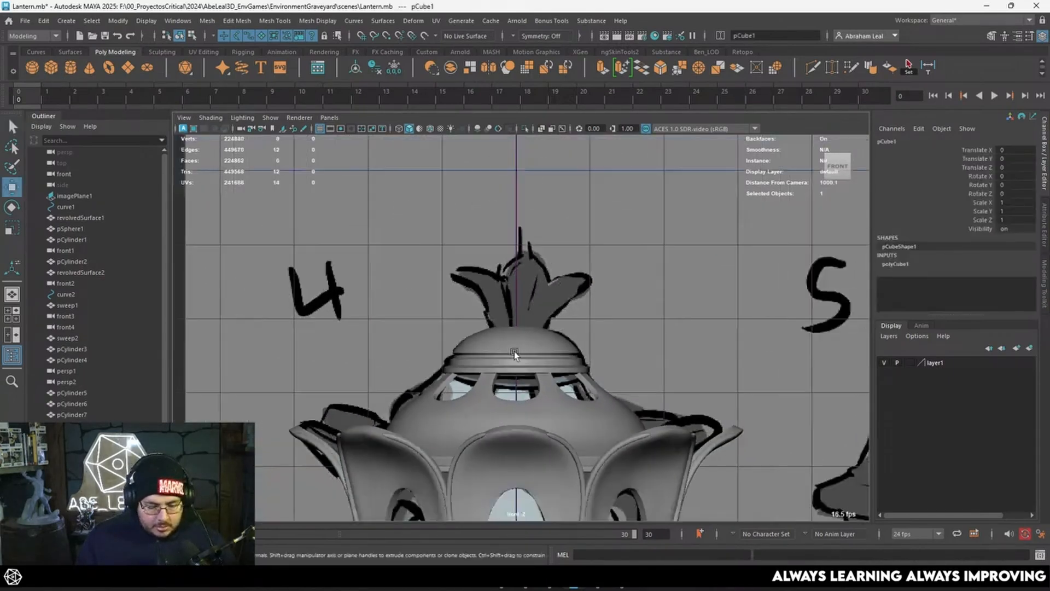
pyautogui.moveTo(519, 457); pyautogui.dragTo(536, 290)
# - Scale the cube uniformly to about 10.99 and lower it to about 160.25 in Y, at the crown's base
pyautogui.scroll(8, 533, 289)
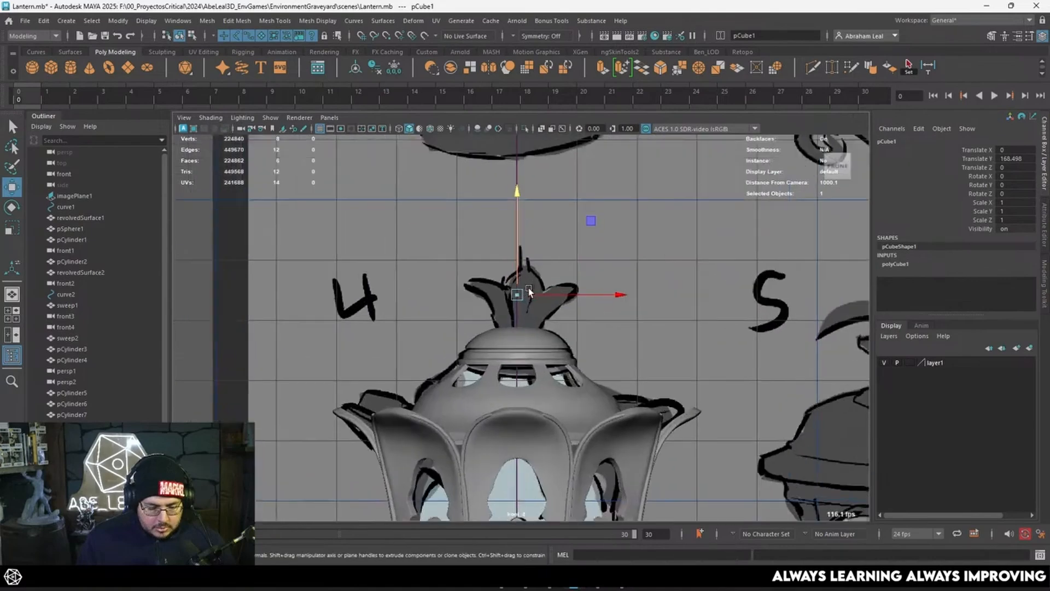
pyautogui.press('r')
pyautogui.moveTo(511, 240); pyautogui.dragTo(598, 240)
pyautogui.press('w')
pyautogui.moveTo(507, 243); pyautogui.dragTo(497, 270)
# - Show the scene in wireframe and taper the cube by narrowing its bottom vertices in X
pyautogui.press('4')
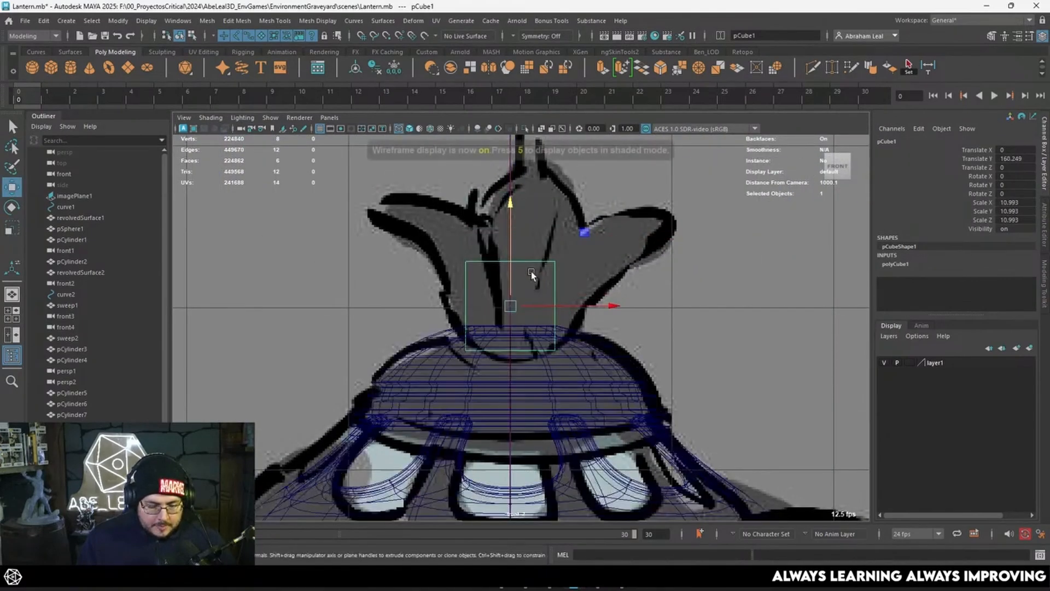
pyautogui.moveTo(530, 272); pyautogui.dragTo(432, 259, button='right')
pyautogui.moveTo(588, 324); pyautogui.dragTo(455, 383)
pyautogui.press('r')
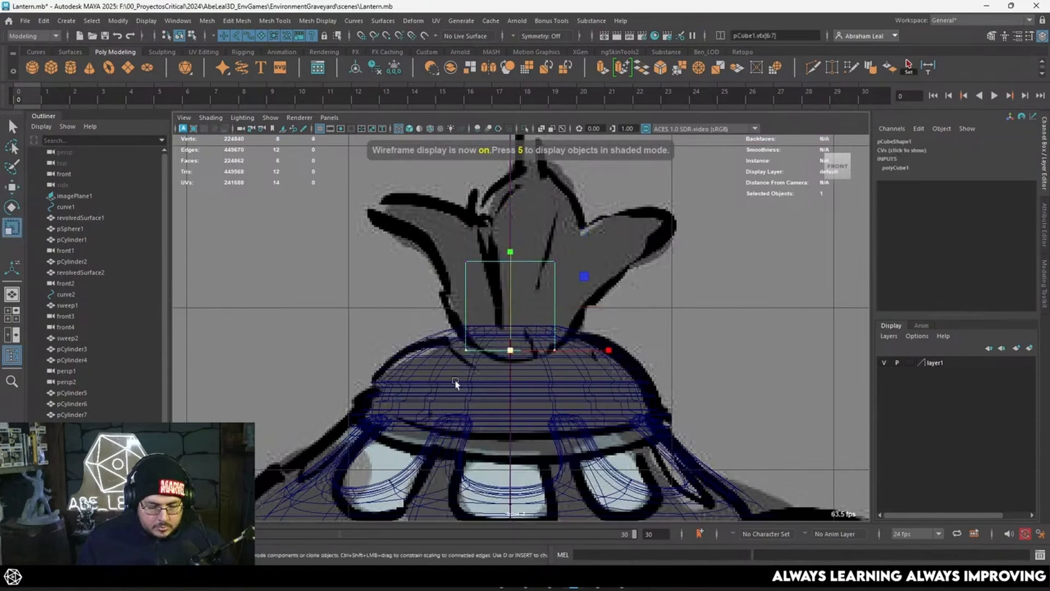
pyautogui.moveTo(608, 350); pyautogui.dragTo(600, 351)
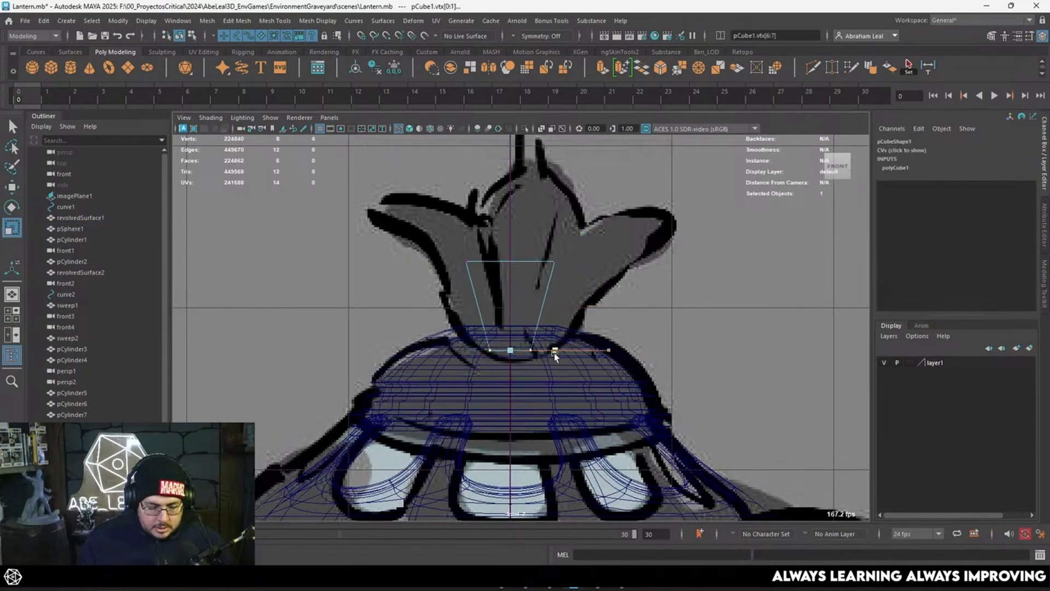
# - Extrude the cube's top face upward to form the middle section of the crown's central leaf
pyautogui.moveTo(588, 235); pyautogui.dragTo(432, 273)
pyautogui.keyDown('alt'); pyautogui.moveTo(535, 258); pyautogui.dragTo(533, 290, button='middle'); pyautogui.keyUp('alt')
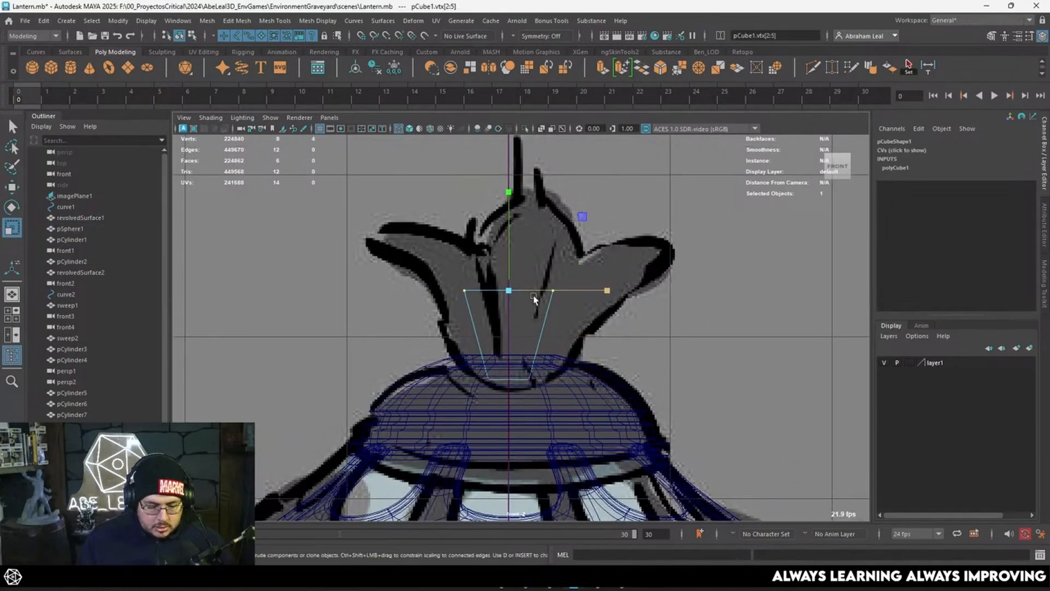
pyautogui.rightClick(533, 292)
pyautogui.click(521, 293)
pyautogui.click(514, 291)
pyautogui.moveTo(514, 290); pyautogui.dragTo(515, 300, button='right')
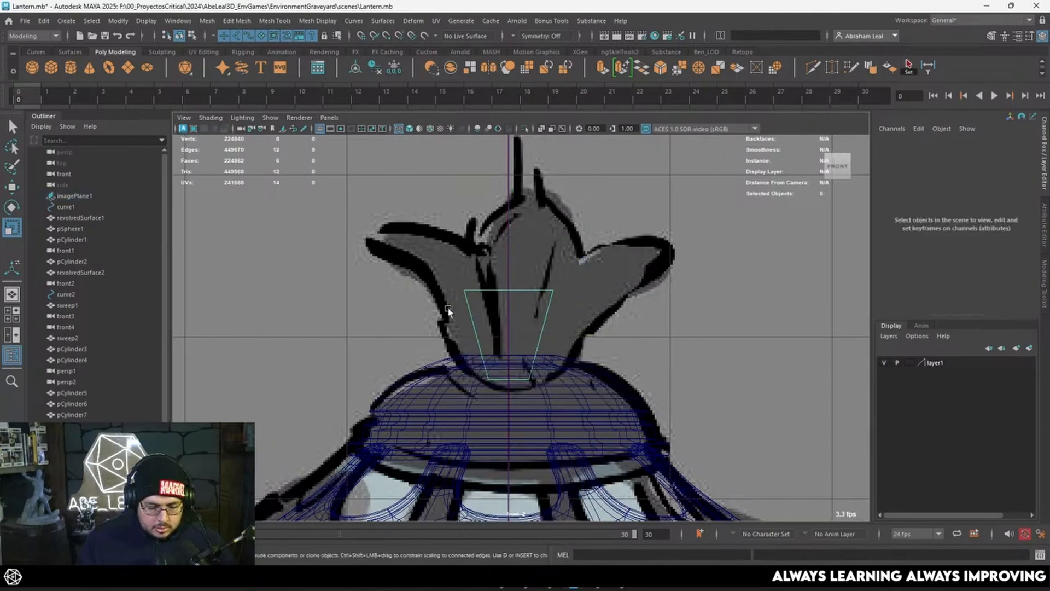
pyautogui.click(520, 329)
pyautogui.hotkey('ctrl', 'e')
pyautogui.press('w')
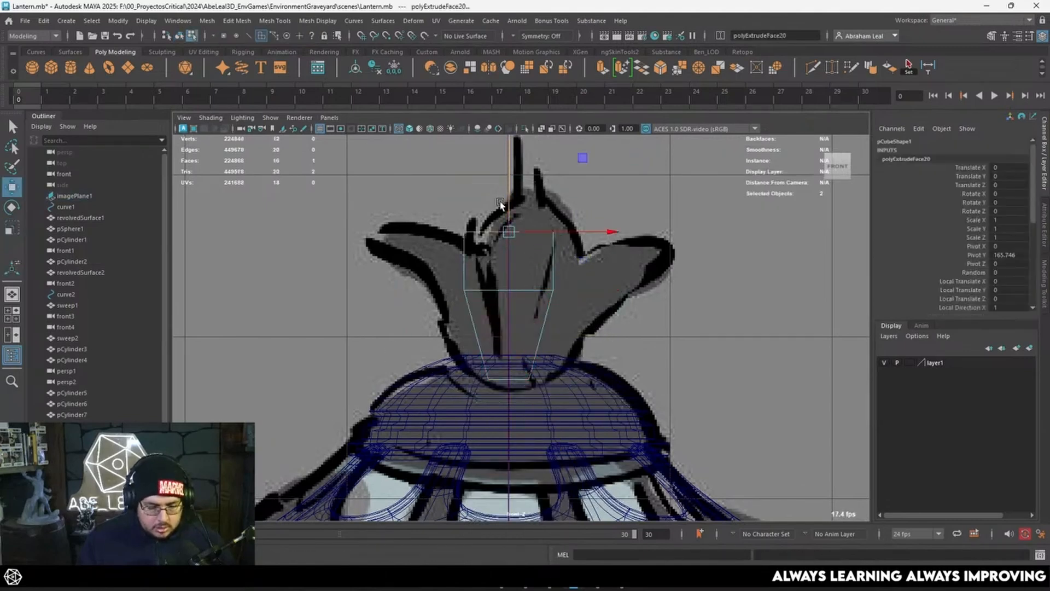
# - Extrude the top face again up to the sketched leaf tip and narrow it in X
pyautogui.keyDown('alt'); pyautogui.moveTo(500, 205); pyautogui.dragTo(500, 274, button='middle'); pyautogui.keyUp('alt')
pyautogui.hotkey('ctrl', 'e')
pyautogui.press('w')
pyautogui.moveTo(509, 199); pyautogui.dragTo(509, 161)
pyautogui.press('r')
pyautogui.moveTo(596, 263); pyautogui.dragTo(553, 263)
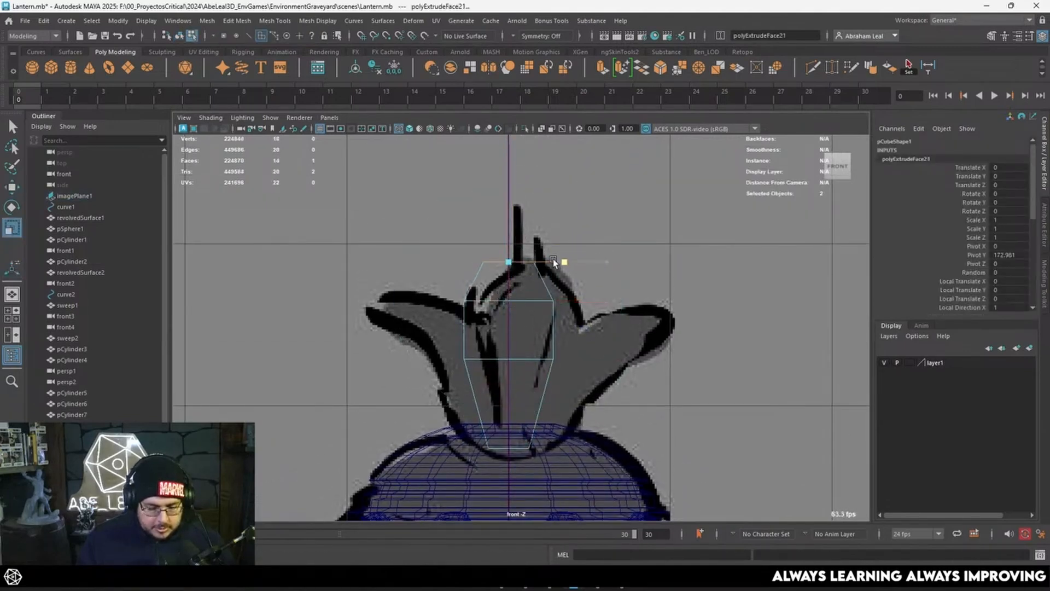
# - Adjust the width of the leaf's two middle vertex rows to follow a rounded leaf outline
pyautogui.moveTo(539, 309); pyautogui.dragTo(482, 299, button='right')
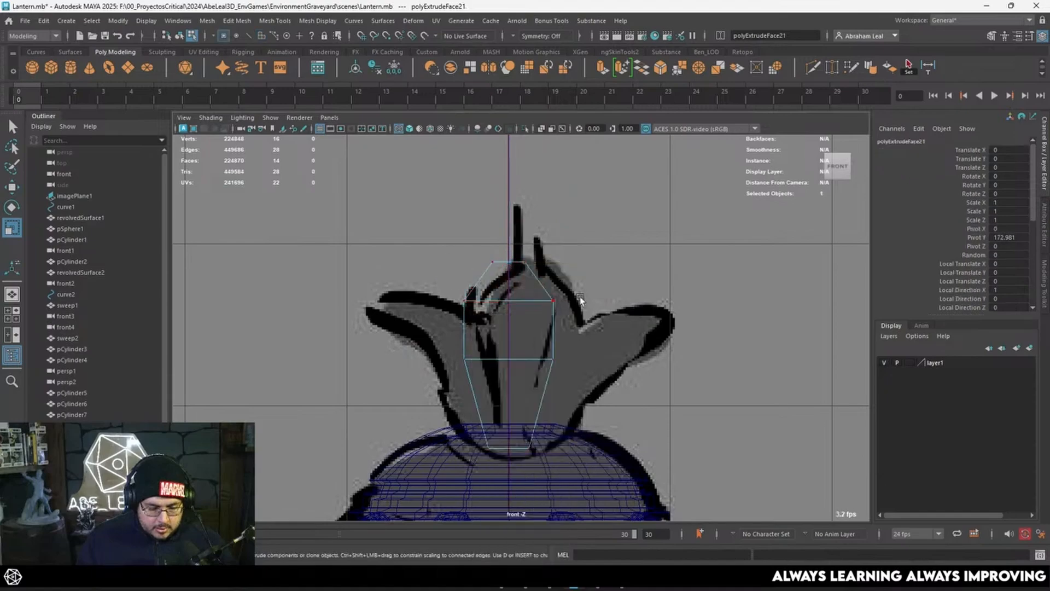
pyautogui.moveTo(584, 293); pyautogui.dragTo(444, 380)
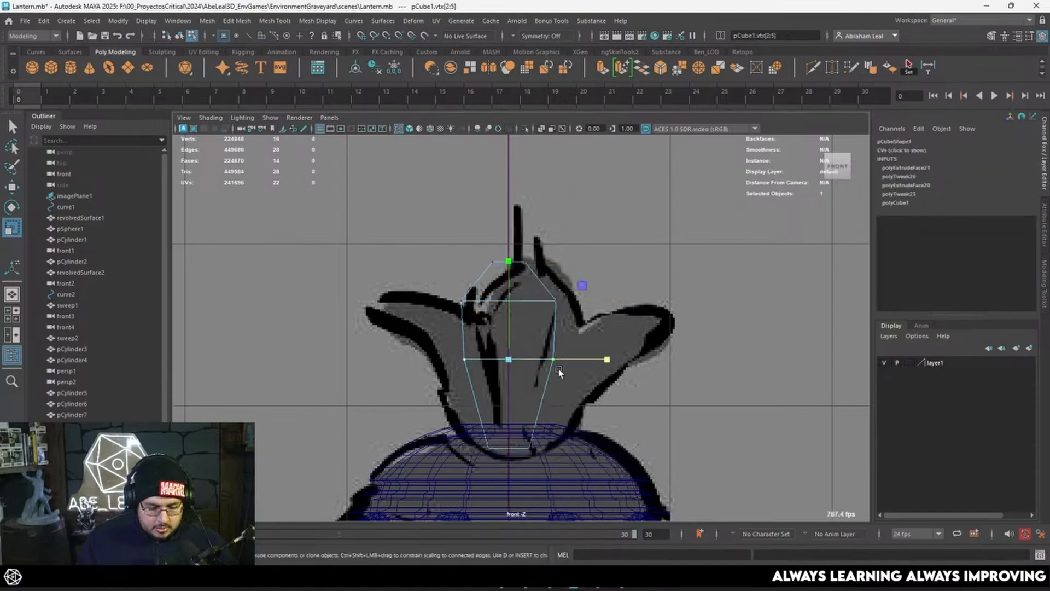
pyautogui.moveTo(607, 359); pyautogui.dragTo(569, 349)
# - Display the leaf shaded in the perspective view and flatten it to a Z scale of about 1.08
pyautogui.press('space')
pyautogui.press('space')
pyautogui.moveTo(563, 345); pyautogui.dragTo(570, 314)
pyautogui.keyDown('alt'); pyautogui.moveTo(585, 320); pyautogui.dragTo(555, 385); pyautogui.keyUp('alt')
pyautogui.press('F8')
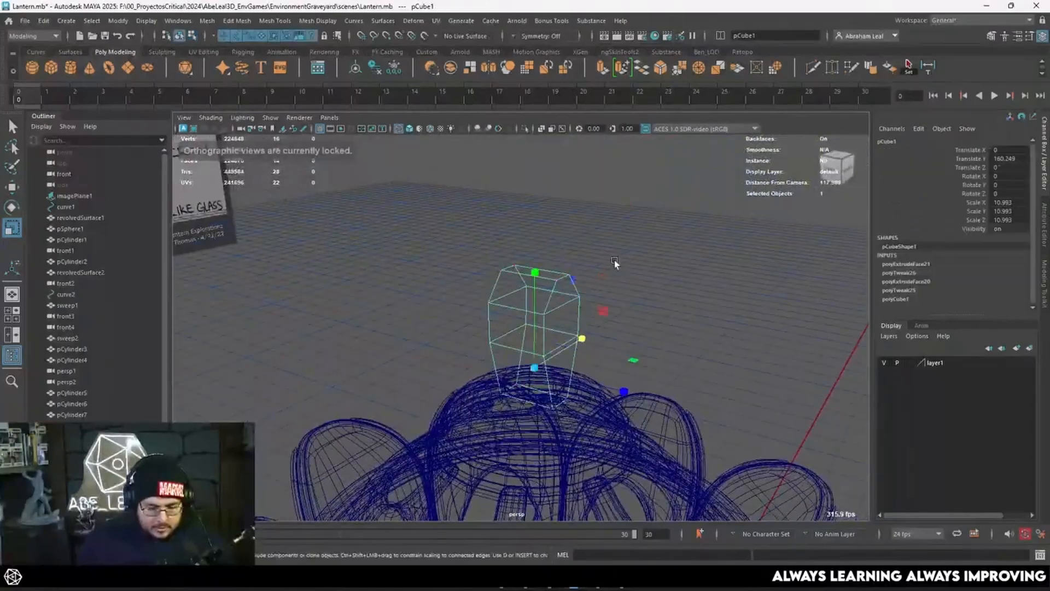
pyautogui.press('5')
pyautogui.moveTo(627, 394); pyautogui.dragTo(544, 368)
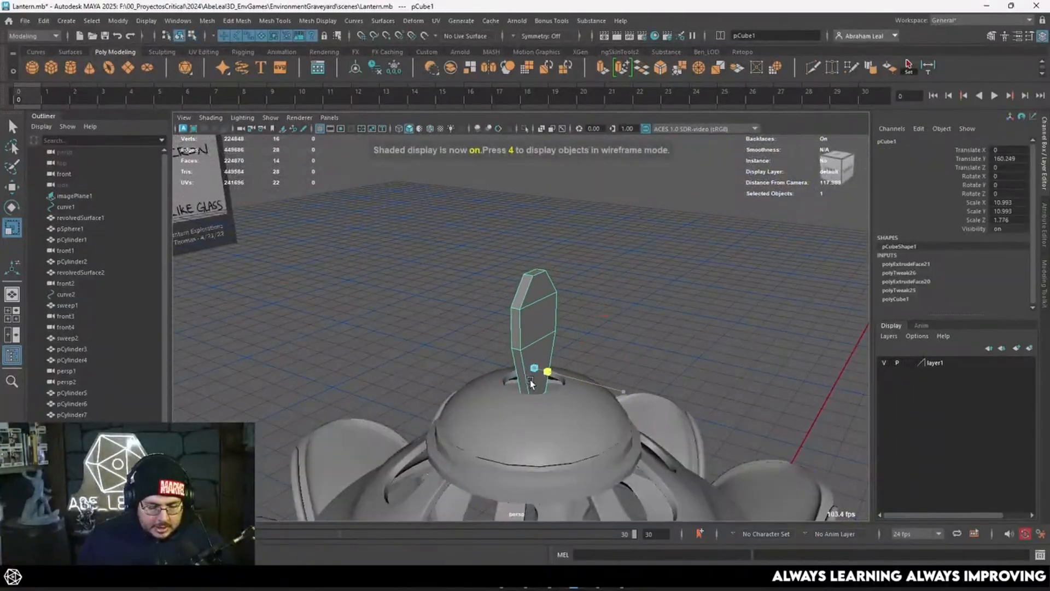
# - Move the leaf outward to about 6.24 in Z so it stands beside the opening atop the cap
pyautogui.press('w')
pyautogui.moveTo(605, 383); pyautogui.dragTo(636, 393)
pyautogui.keyDown('alt'); pyautogui.moveTo(635, 393); pyautogui.dragTo(636, 383); pyautogui.keyUp('alt')
pyautogui.keyDown('alt'); pyautogui.moveTo(492, 377); pyautogui.dragTo(517, 384, button='right'); pyautogui.keyUp('alt')
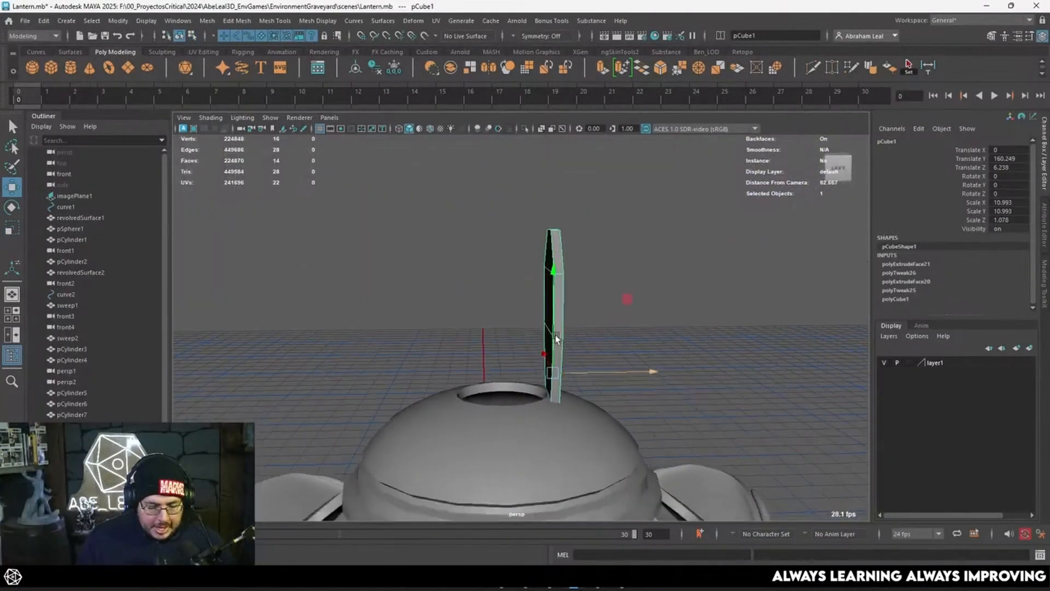
pyautogui.keyDown('alt'); pyautogui.moveTo(517, 385); pyautogui.dragTo(512, 343, button='middle'); pyautogui.keyUp('alt')
pyautogui.keyDown('alt'); pyautogui.moveTo(525, 348); pyautogui.dragTo(534, 373); pyautogui.keyUp('alt')
pyautogui.scroll(-5, 574, 340)
pyautogui.scroll(8, 575, 350)
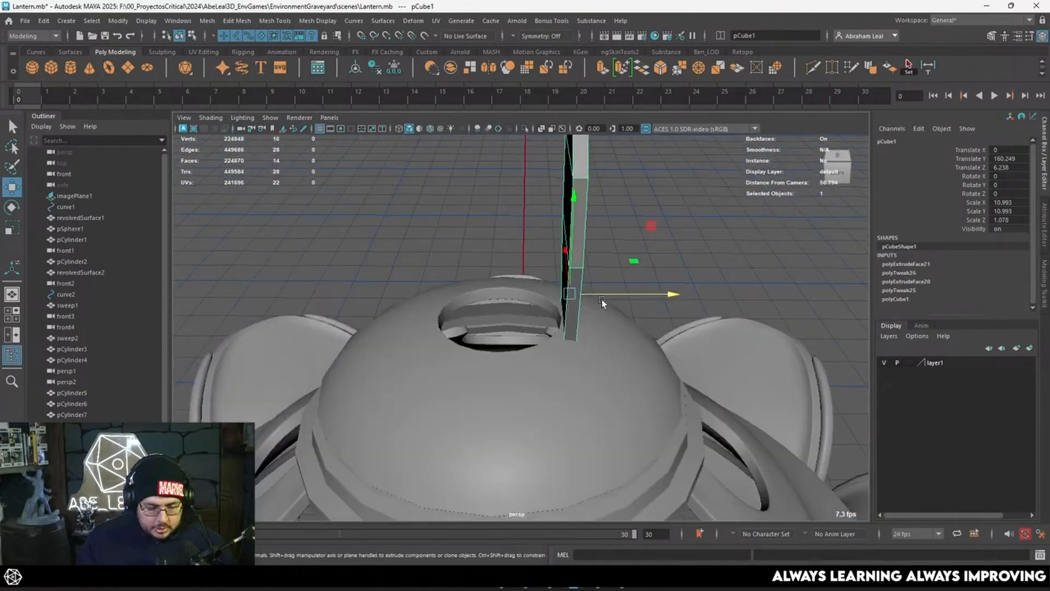
# - Tilt the leaf outward by rotating it about 16.56 degrees around X
pyautogui.keyDown('alt'); pyautogui.moveTo(602, 302); pyautogui.dragTo(596, 271); pyautogui.keyUp('alt')
pyautogui.keyDown('alt'); pyautogui.moveTo(574, 279); pyautogui.dragTo(525, 326, button='middle'); pyautogui.keyUp('alt')
pyautogui.keyDown('alt'); pyautogui.moveTo(525, 326); pyautogui.dragTo(523, 293); pyautogui.keyUp('alt')
pyautogui.scroll(-4, 596, 368)
pyautogui.press('e')
pyautogui.moveTo(619, 345); pyautogui.dragTo(631, 377)
pyautogui.keyDown('alt'); pyautogui.moveTo(629, 377); pyautogui.dragTo(614, 391); pyautogui.keyUp('alt')
# - Bend the leaf's side profile by moving its lower middle row of vertices inward toward the lantern's axis
pyautogui.press('q')
pyautogui.press('F9')
pyautogui.moveTo(600, 326); pyautogui.dragTo(472, 366)
pyautogui.press('w')
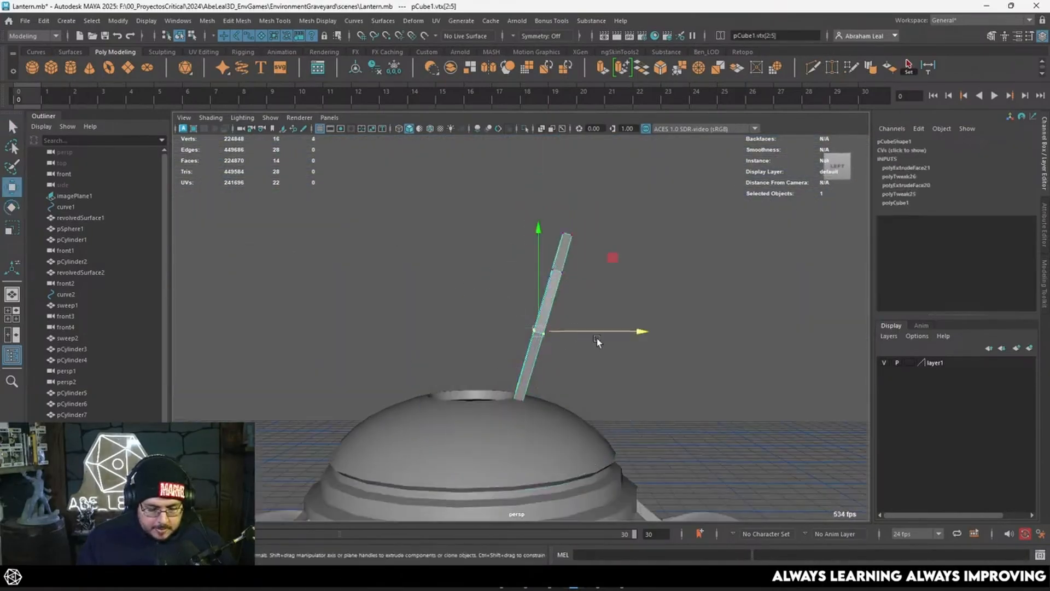
pyautogui.keyDown('shift'); pyautogui.moveTo(638, 336); pyautogui.dragTo(616, 290); pyautogui.keyUp('shift')
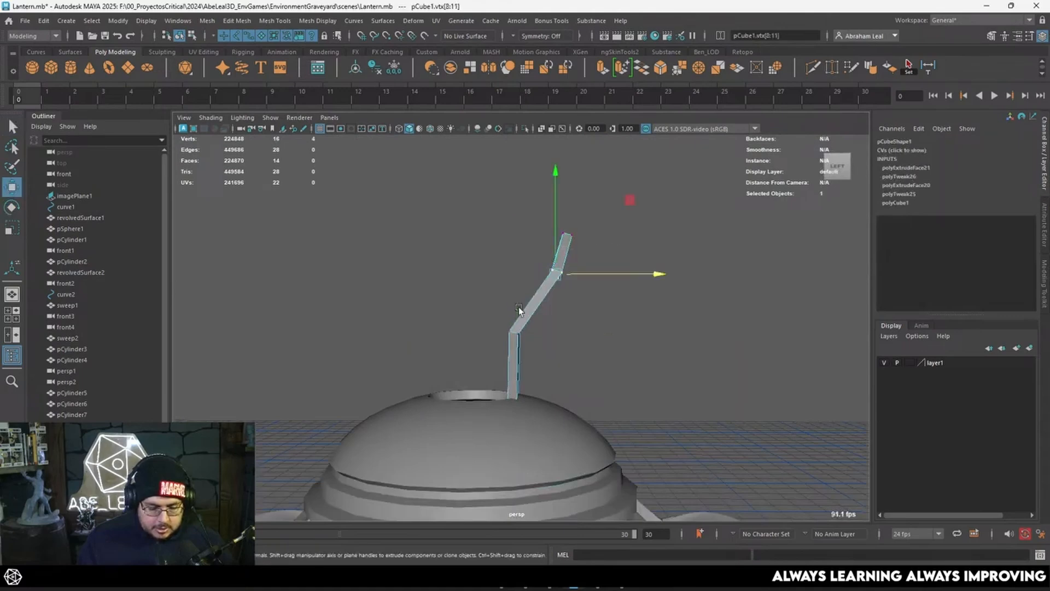
# - Frame the leaf and cut a vertical edge loop through its centre with the Multi-Cut tool
pyautogui.press('f')
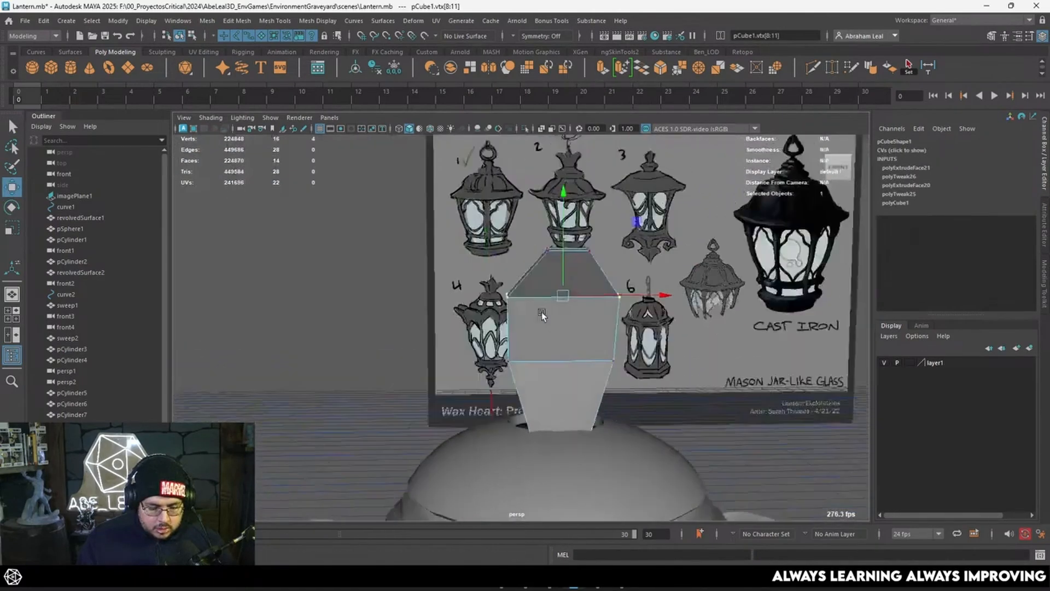
pyautogui.click(813, 67)
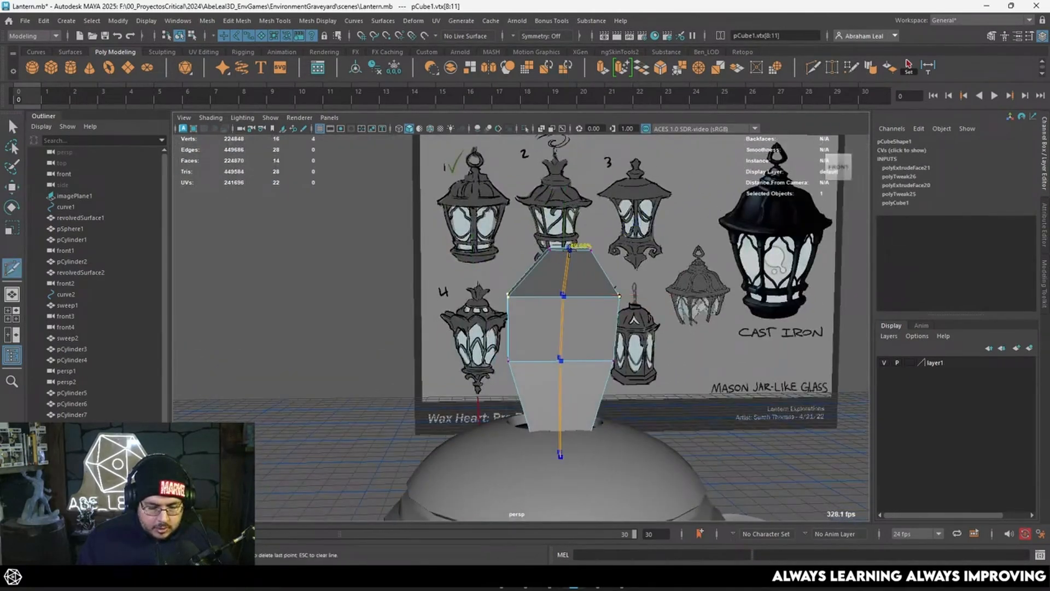
pyautogui.keyDown('ctrl'); pyautogui.keyDown('shift'); pyautogui.click(569, 251); pyautogui.keyUp('shift'); pyautogui.keyUp('ctrl')
pyautogui.keyDown('alt'); pyautogui.moveTo(573, 275); pyautogui.dragTo(560, 353); pyautogui.keyUp('alt')
# - Select the leaf's new centre edge loop and shift it in depth to give the leaf a slightly curved cross-section
pyautogui.press('q')
pyautogui.doubleClick(566, 327)
pyautogui.press('w')
pyautogui.scroll(5, 585, 255)
# - Extrude the loop of side faces around the leaf's rim outward with a Local Translate Z of 0.731
pyautogui.press('F11')
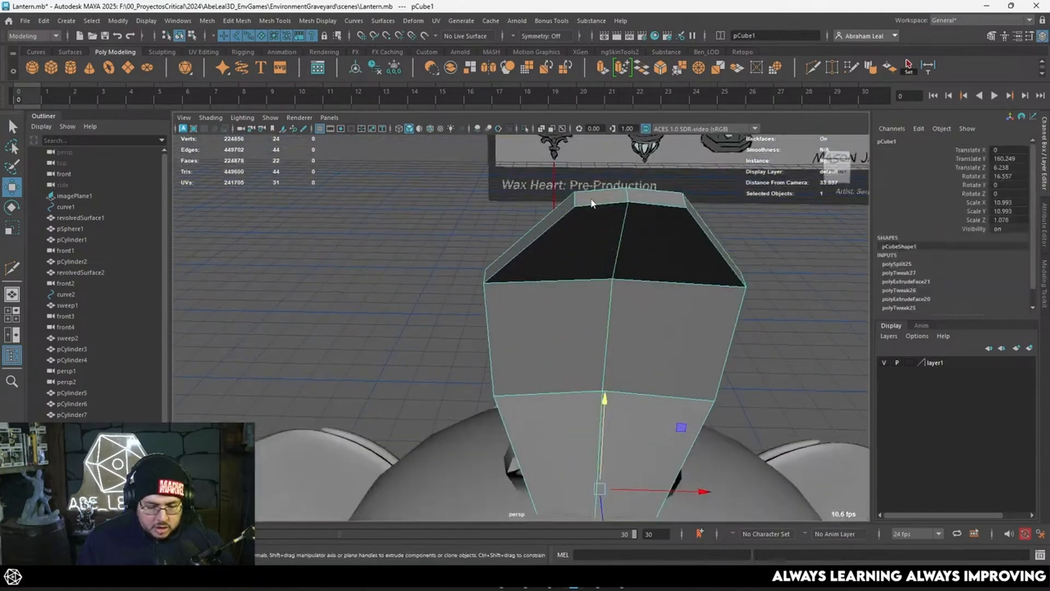
pyautogui.click(592, 200)
pyautogui.keyDown('shift'); pyautogui.doubleClick(563, 213); pyautogui.keyUp('shift')
pyautogui.hotkey('ctrl', 'e')
pyautogui.keyDown('alt'); pyautogui.moveTo(664, 213); pyautogui.dragTo(632, 271, button='middle'); pyautogui.keyUp('alt')
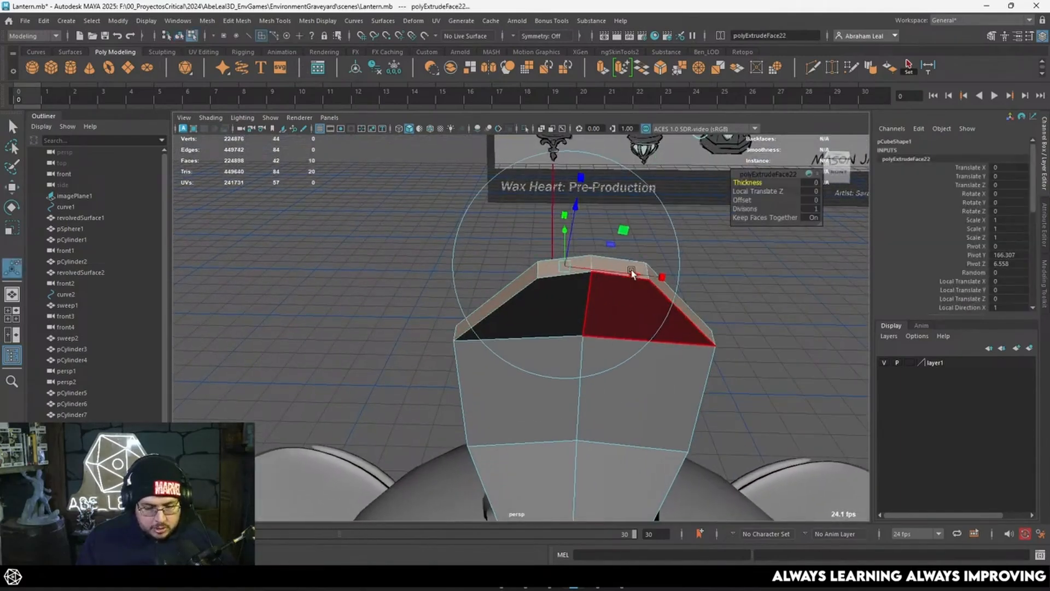
pyautogui.moveTo(577, 201); pyautogui.dragTo(580, 185)
# - Preview the leaf smoothed, return to object selection and examine its curvature from the side
pyautogui.press('3')
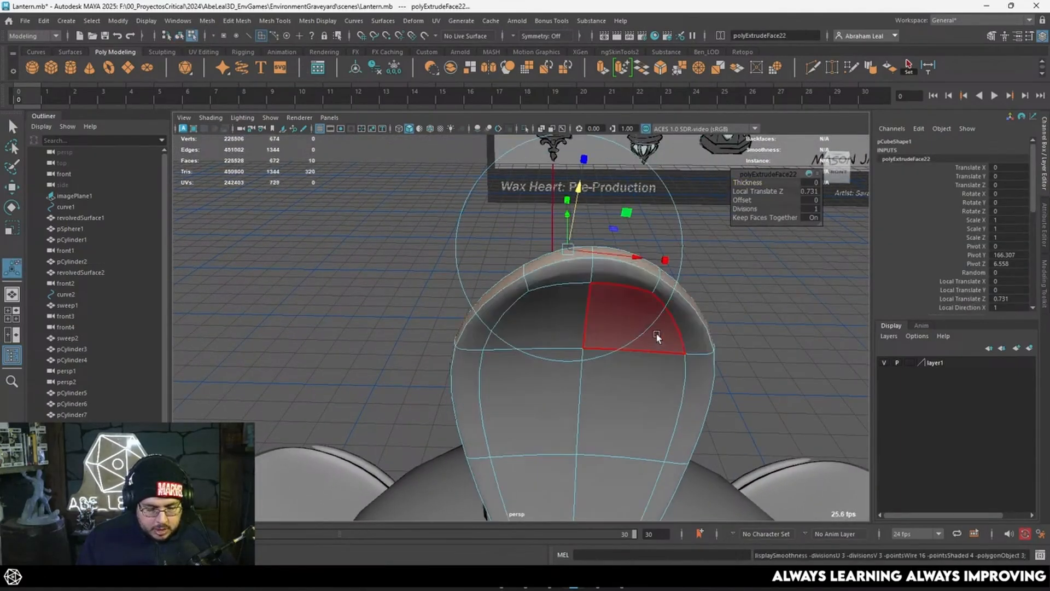
pyautogui.click(757, 260)
pyautogui.scroll(-4, 757, 261)
pyautogui.keyDown('alt'); pyautogui.moveTo(757, 260); pyautogui.dragTo(667, 299); pyautogui.keyUp('alt')
pyautogui.press('q')
pyautogui.moveTo(601, 304); pyautogui.dragTo(656, 268, button='right')
pyautogui.click(697, 257)
pyautogui.keyDown('alt'); pyautogui.moveTo(697, 257); pyautogui.dragTo(768, 266); pyautogui.keyUp('alt')
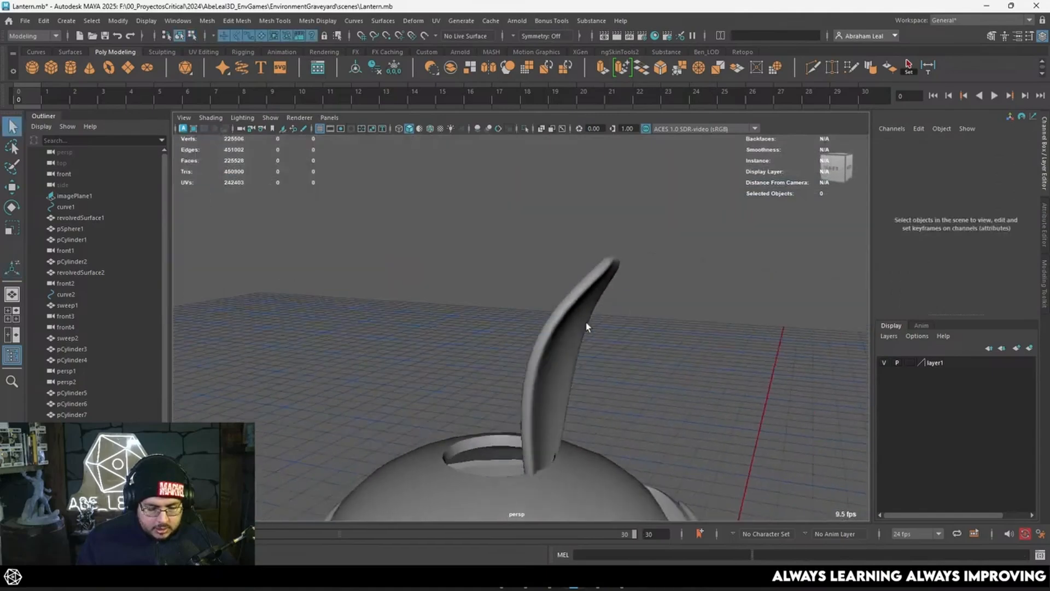
# - Return the leaf to its unsmoothed display and switch it to face selection
pyautogui.click(581, 324)
pyautogui.keyDown('alt'); pyautogui.moveTo(581, 324); pyautogui.dragTo(557, 269); pyautogui.keyUp('alt')
pyautogui.press('1')
pyautogui.scroll(4, 545, 313)
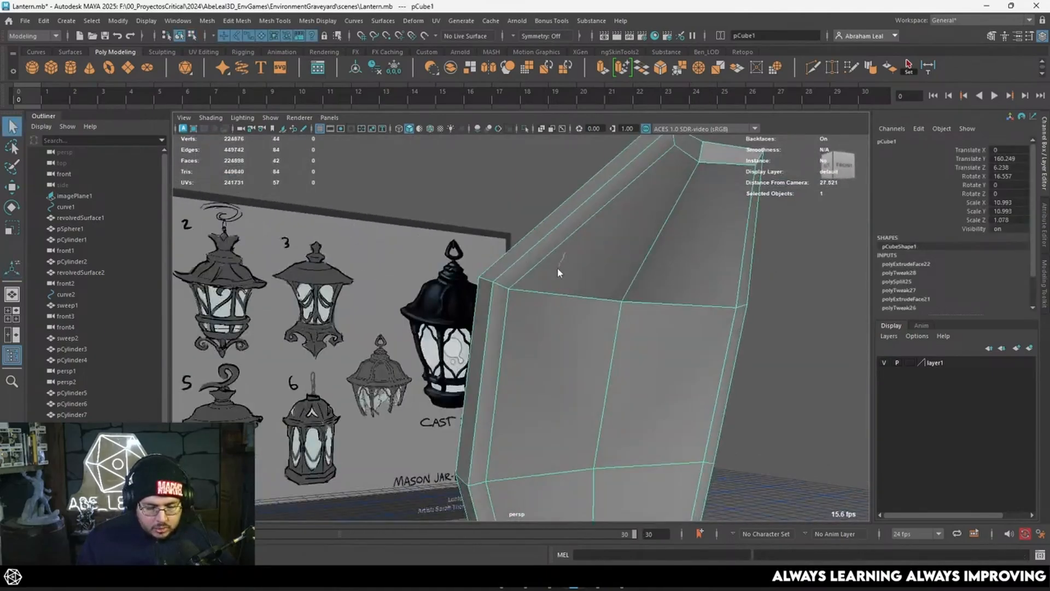
pyautogui.hotkey('ctrl', 'b')
pyautogui.moveTo(587, 231); pyautogui.dragTo(585, 256, button='right')
# - Select all front faces of the leaf, including its border strip, and move them along Z to change its thickness
pyautogui.click(577, 216)
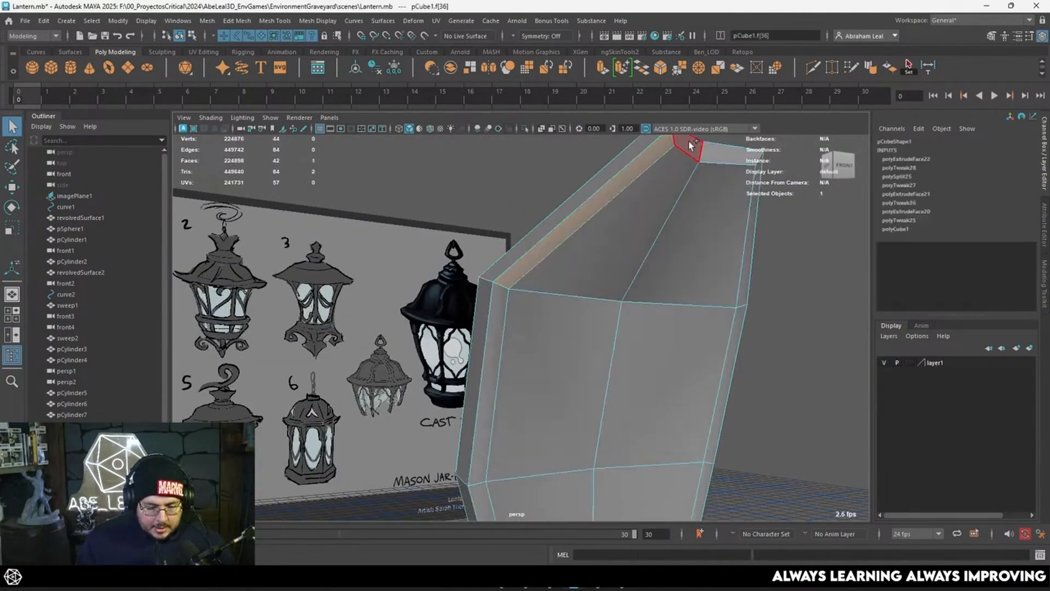
pyautogui.keyDown('shift'); pyautogui.doubleClick(688, 141); pyautogui.keyUp('shift')
pyautogui.keyDown('shift'); pyautogui.click(635, 227); pyautogui.keyUp('shift')
pyautogui.keyDown('shift'); pyautogui.click(680, 229); pyautogui.keyUp('shift')
pyautogui.keyDown('shift'); pyautogui.click(585, 337); pyautogui.keyUp('shift')
pyautogui.keyDown('shift'); pyautogui.click(635, 337); pyautogui.keyUp('shift')
pyautogui.keyDown('alt'); pyautogui.moveTo(636, 340); pyautogui.dragTo(616, 186, button='middle'); pyautogui.keyUp('alt')
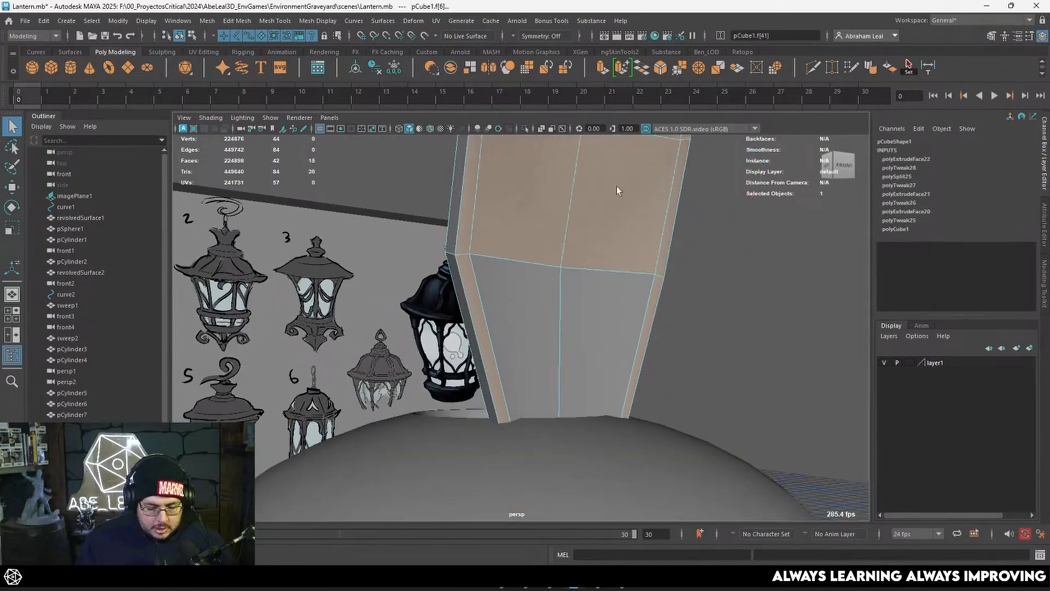
pyautogui.keyDown('shift'); pyautogui.click(539, 320); pyautogui.keyUp('shift')
pyautogui.keyDown('shift'); pyautogui.click(569, 329); pyautogui.keyUp('shift')
pyautogui.press('4')
pyautogui.moveTo(566, 373)
pyautogui.keyDown('alt'); pyautogui.mouseDown()
pyautogui.moveTo(654, 373)
pyautogui.moveTo(586, 354)
pyautogui.mouseUp(); pyautogui.keyUp('alt')
pyautogui.press('5')
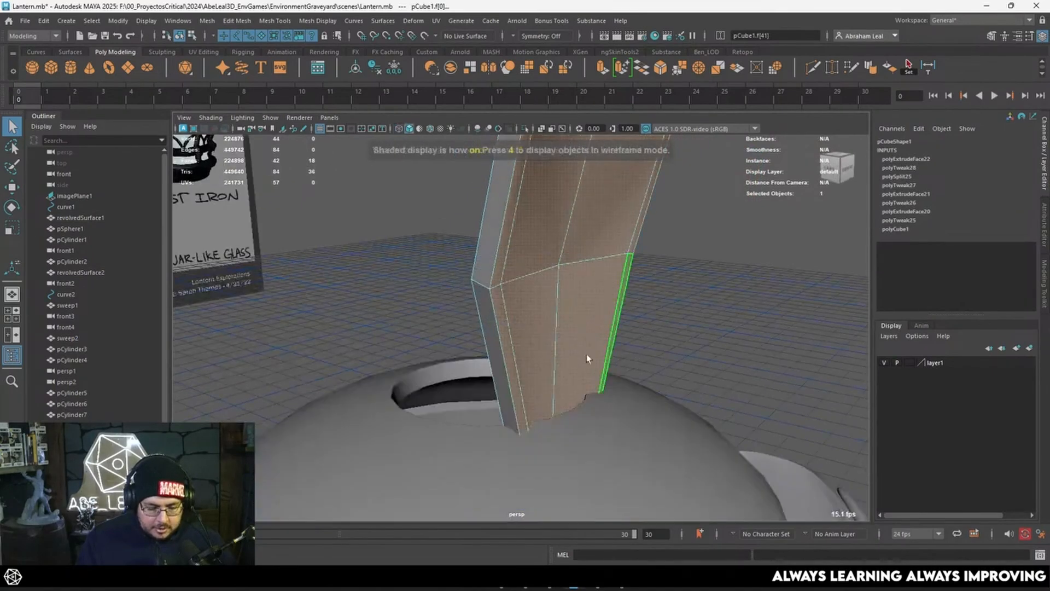
pyautogui.press('w')
pyautogui.moveTo(705, 258); pyautogui.dragTo(742, 259)
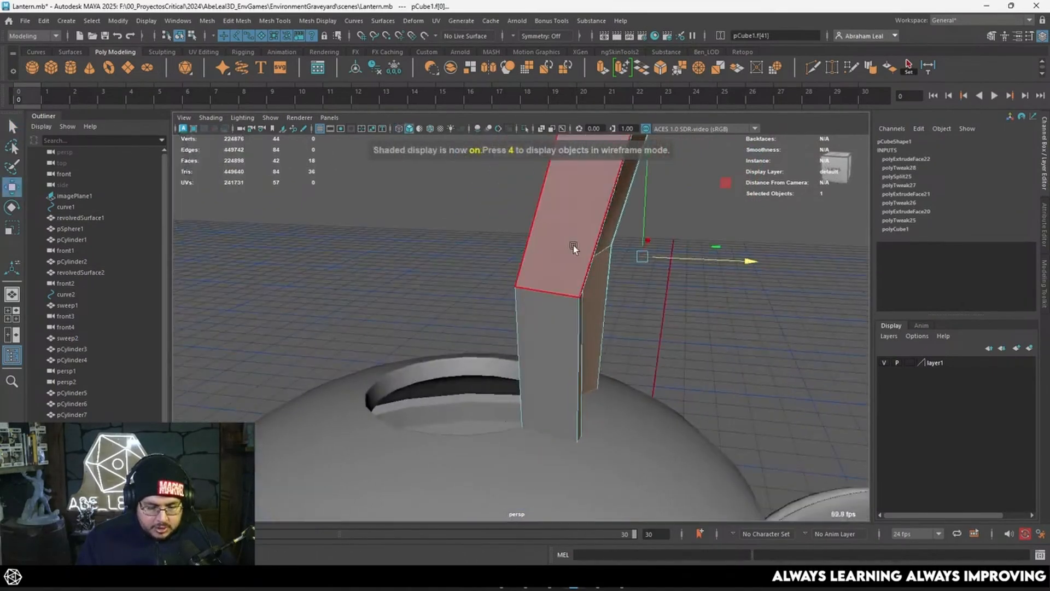
# - Turn smooth preview back on for the leaf and select it as an object in a side-on view
pyautogui.click(664, 235)
pyautogui.press('3')
pyautogui.click(685, 218)
pyautogui.keyDown('alt'); pyautogui.moveTo(685, 217); pyautogui.dragTo(455, 263); pyautogui.keyUp('alt')
pyautogui.click(559, 259)
pyautogui.scroll(-4, 593, 265)
pyautogui.scroll(2, 455, 263)
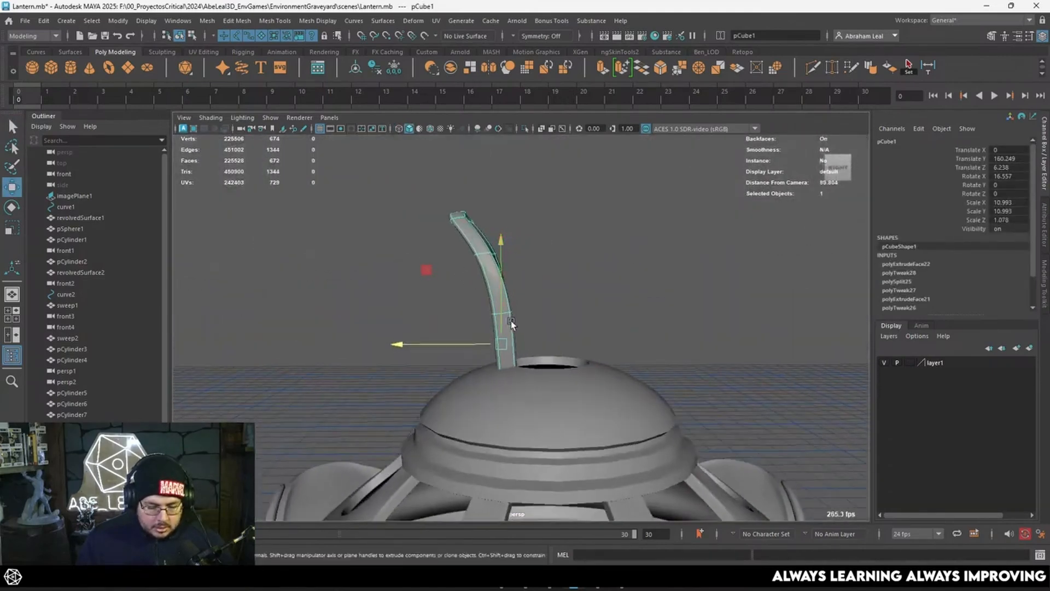
# - Tilt the leaf further to about 21.1 degrees around X and move it to about 6.68 in Z
pyautogui.press('e')
pyautogui.moveTo(563, 269); pyautogui.dragTo(556, 266)
pyautogui.press('w')
pyautogui.moveTo(470, 344); pyautogui.dragTo(465, 345)
# - Move the leaf slightly farther outward in Z so its base sits on the cap beside the opening
pyautogui.scroll(-2, 473, 348)
pyautogui.keyDown('alt'); pyautogui.moveTo(479, 338); pyautogui.dragTo(517, 200, button='middle'); pyautogui.keyUp('alt')
pyautogui.keyDown('alt'); pyautogui.moveTo(516, 200); pyautogui.dragTo(527, 246); pyautogui.keyUp('alt')
pyautogui.scroll(2, 590, 273)
pyautogui.keyDown('alt'); pyautogui.moveTo(684, 252); pyautogui.dragTo(632, 352, button='middle'); pyautogui.keyUp('alt')
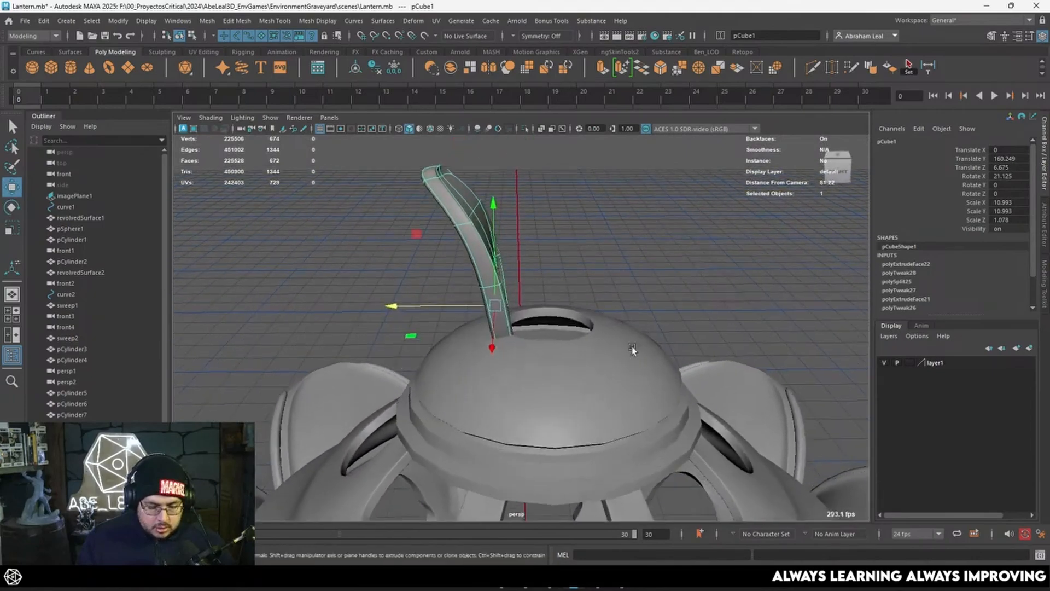
pyautogui.keyDown('alt'); pyautogui.moveTo(633, 352); pyautogui.dragTo(529, 311); pyautogui.keyUp('alt')
pyautogui.moveTo(450, 300); pyautogui.dragTo(437, 302)
pyautogui.moveTo(438, 302)
pyautogui.keyDown('alt'); pyautogui.mouseDown()
pyautogui.moveTo(440, 353)
pyautogui.moveTo(432, 326)
pyautogui.moveTo(377, 285)
pyautogui.mouseUp(); pyautogui.keyUp('alt')
pyautogui.keyDown('alt'); pyautogui.moveTo(377, 285); pyautogui.dragTo(441, 305, button='right'); pyautogui.keyUp('alt')
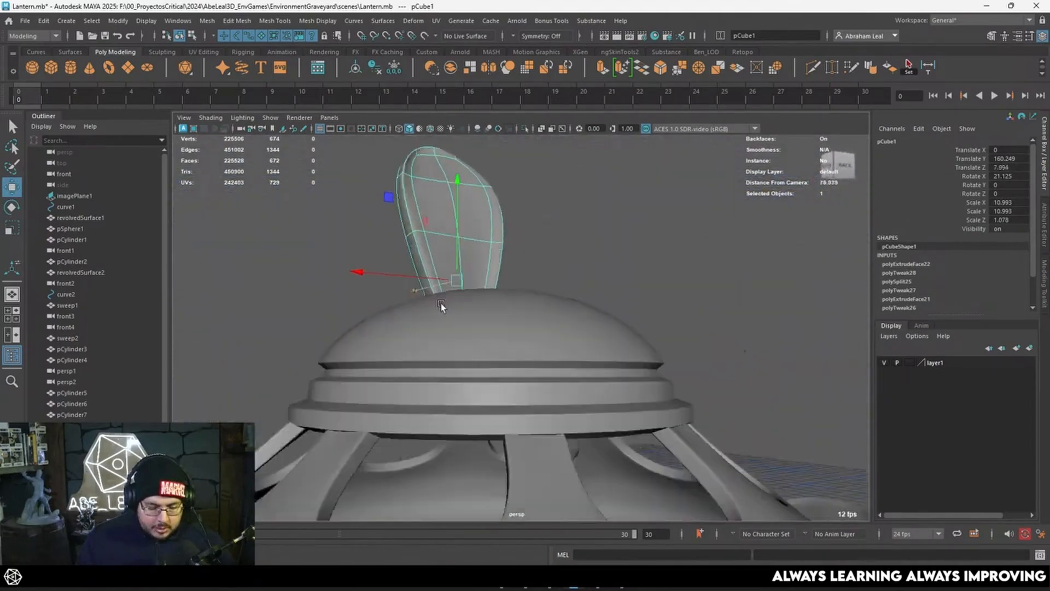
# - Compare the finished leaf with the crown outline of concept sketch 4 in the front view
pyautogui.keyDown('alt'); pyautogui.moveTo(441, 305); pyautogui.dragTo(564, 312); pyautogui.keyUp('alt')
pyautogui.click(664, 237)
pyautogui.press('space')
pyautogui.moveTo(669, 236); pyautogui.dragTo(672, 284)
pyautogui.scroll(2, 618, 313)
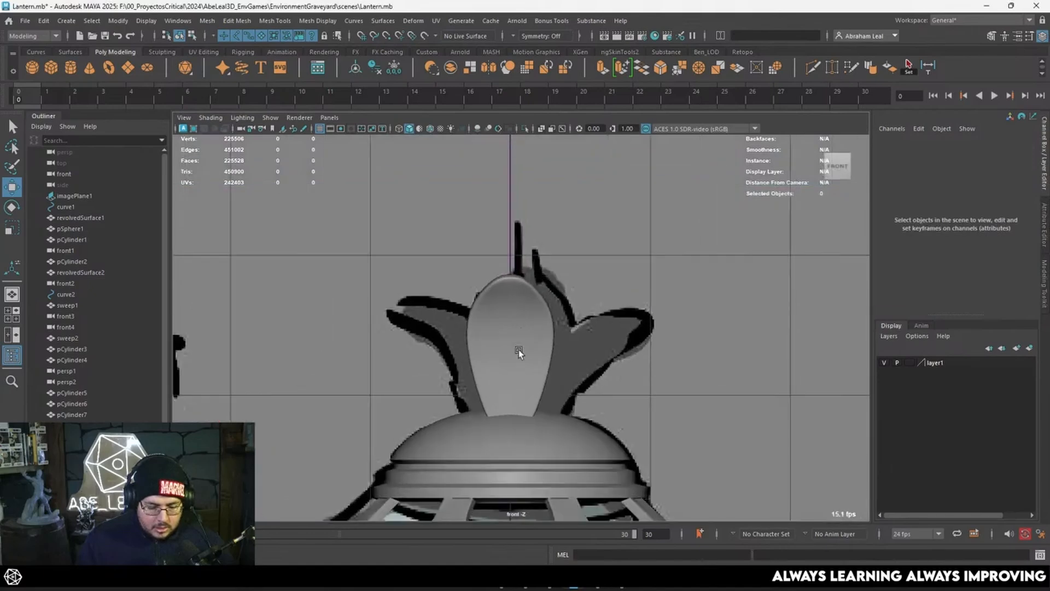
# - Widen the crown leaf to about 13.3 in X scale in the front view
pyautogui.click(511, 350)
pyautogui.press('r')
pyautogui.moveTo(621, 398); pyautogui.dragTo(579, 354)
pyautogui.press('w')
pyautogui.hotkey('ctrl', 'z')
# - Duplicate the crown leaf and freeze the duplicate's transformations
pyautogui.press('space')
pyautogui.hotkey('ctrl', 'd')
pyautogui.press('e')
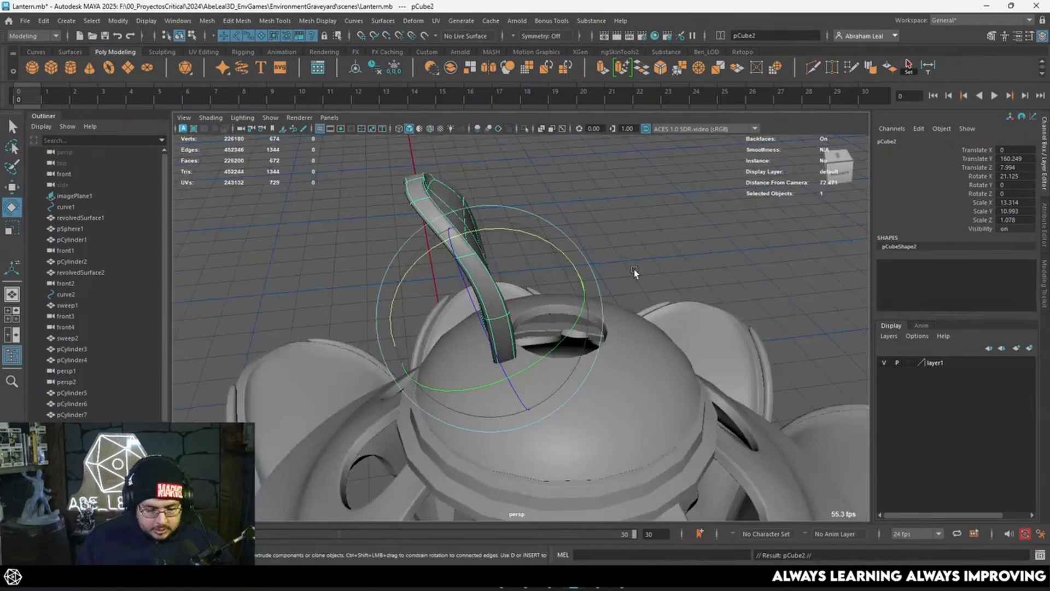
pyautogui.click(359, 69)
pyautogui.press('space')
pyautogui.moveTo(534, 272); pyautogui.dragTo(502, 273)
pyautogui.press('4')
pyautogui.press('w')
pyautogui.scroll(-2, 544, 353)
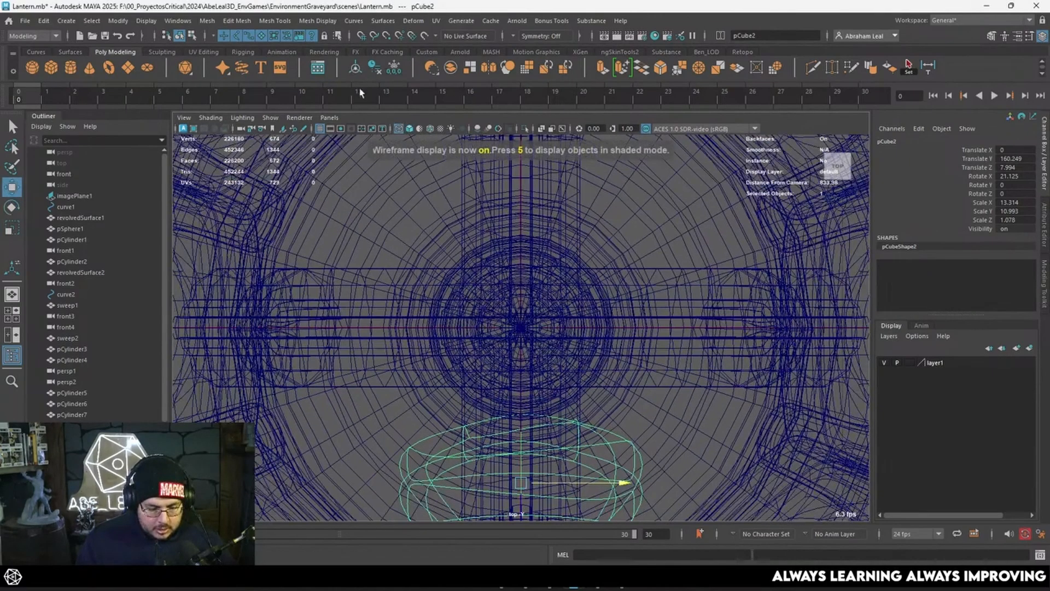
pyautogui.click(393, 74)
pyautogui.keyDown('alt'); pyautogui.moveTo(516, 269); pyautogui.dragTo(508, 190, button='middle'); pyautogui.keyUp('alt')
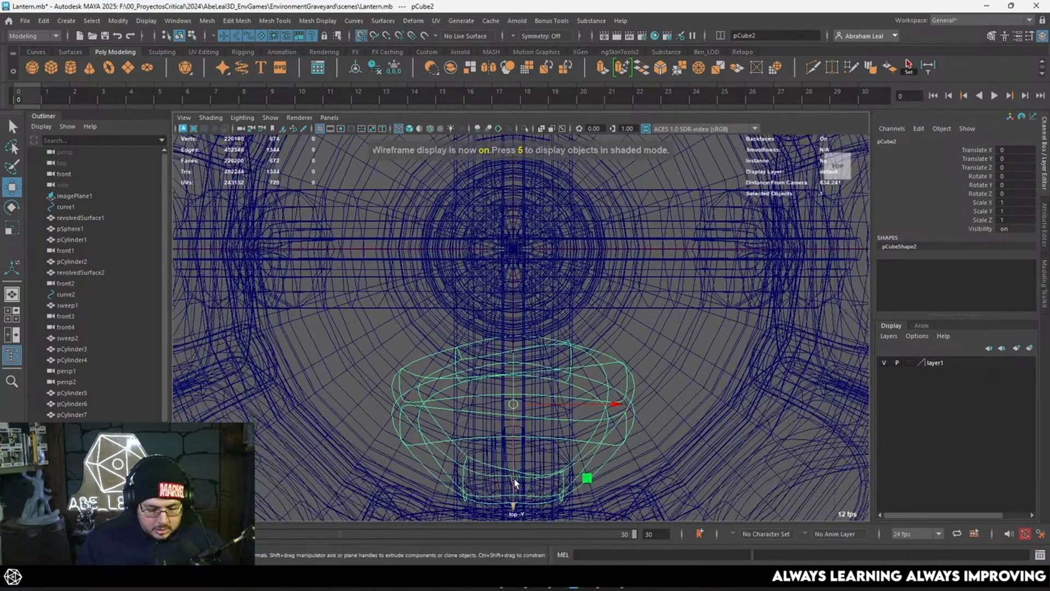
# - Snap the duplicate leaf's pivot to the grid origin at the centre of the roof opening
pyautogui.moveTo(515, 482); pyautogui.dragTo(511, 347)
pyautogui.hotkey('ctrl', 'z')
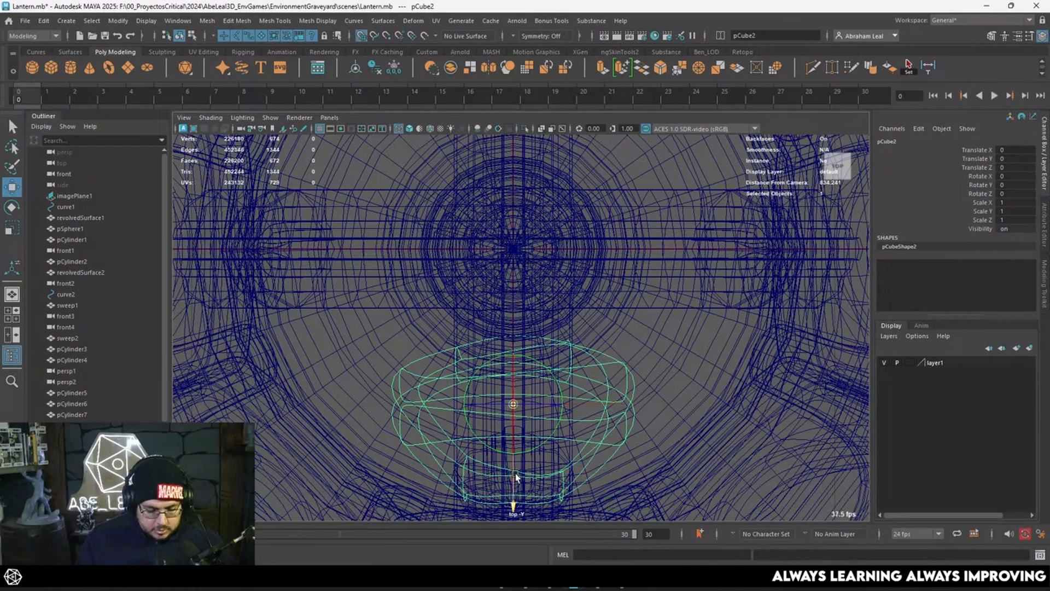
pyautogui.moveTo(521, 309); pyautogui.dragTo(521, 306)
pyautogui.scroll(-2, 520, 266)
pyautogui.hotkey('ctrl', 'e')
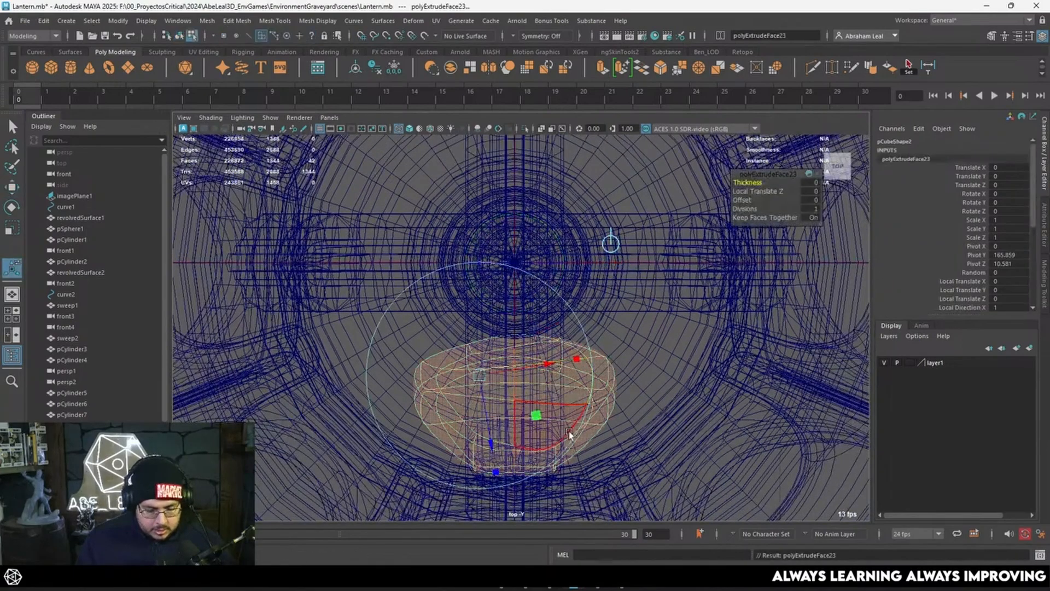
pyautogui.hotkey('ctrl', 'z')
pyautogui.click(555, 380)
pyautogui.press('5')
pyautogui.press('space')
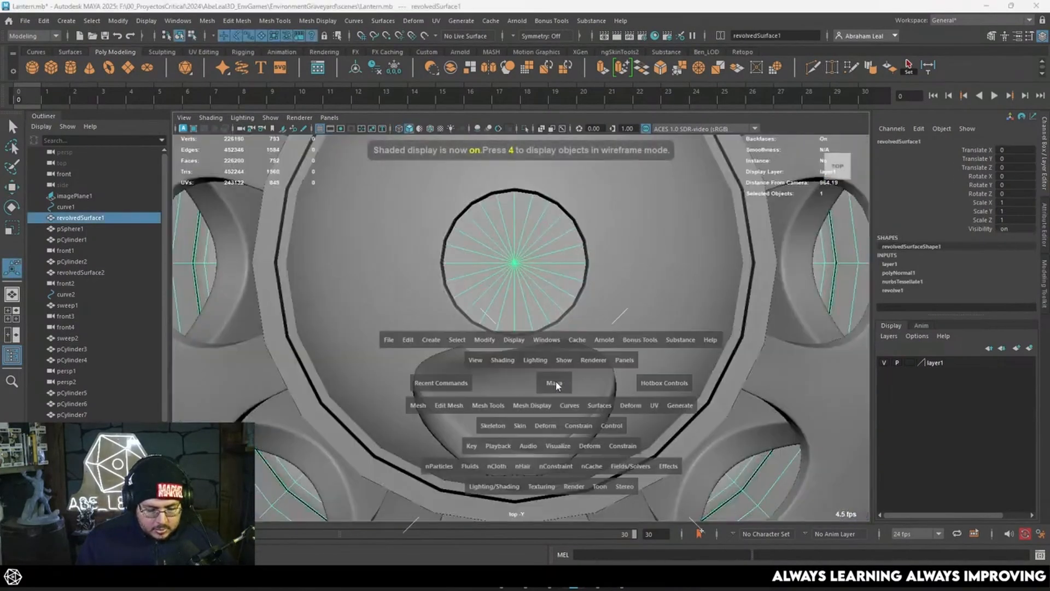
# - Delete the original unfrozen leaf and keep the duplicate with the centred pivot
pyautogui.click(554, 384)
pyautogui.keyDown('alt'); pyautogui.moveTo(484, 295); pyautogui.dragTo(464, 300); pyautogui.keyUp('alt')
pyautogui.click(466, 298)
pyautogui.keyDown('alt'); pyautogui.moveTo(522, 364); pyautogui.dragTo(511, 401); pyautogui.keyUp('alt')
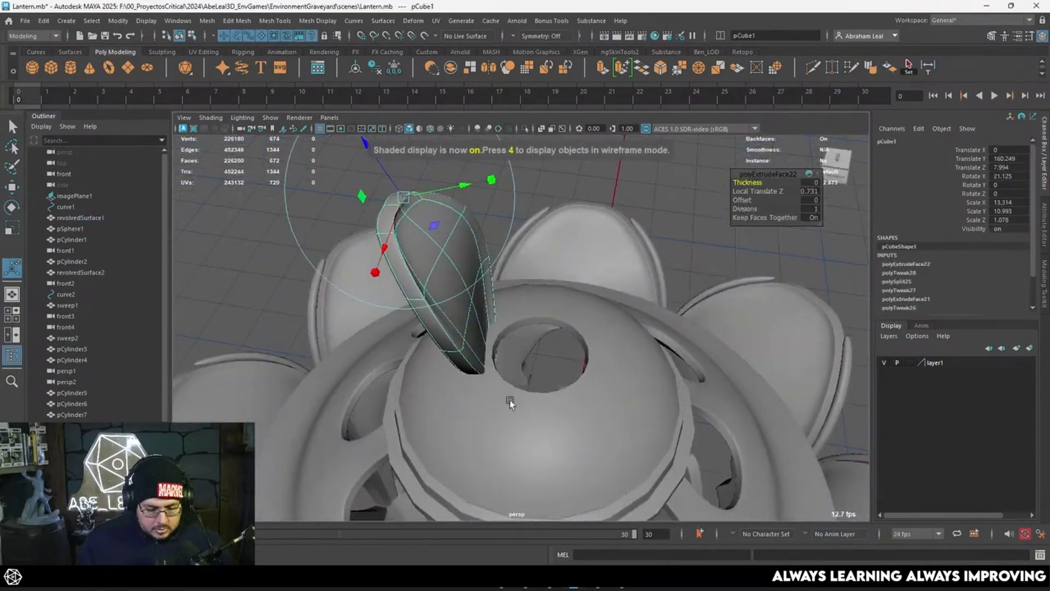
pyautogui.press('w')
pyautogui.press('e')
pyautogui.click(560, 348)
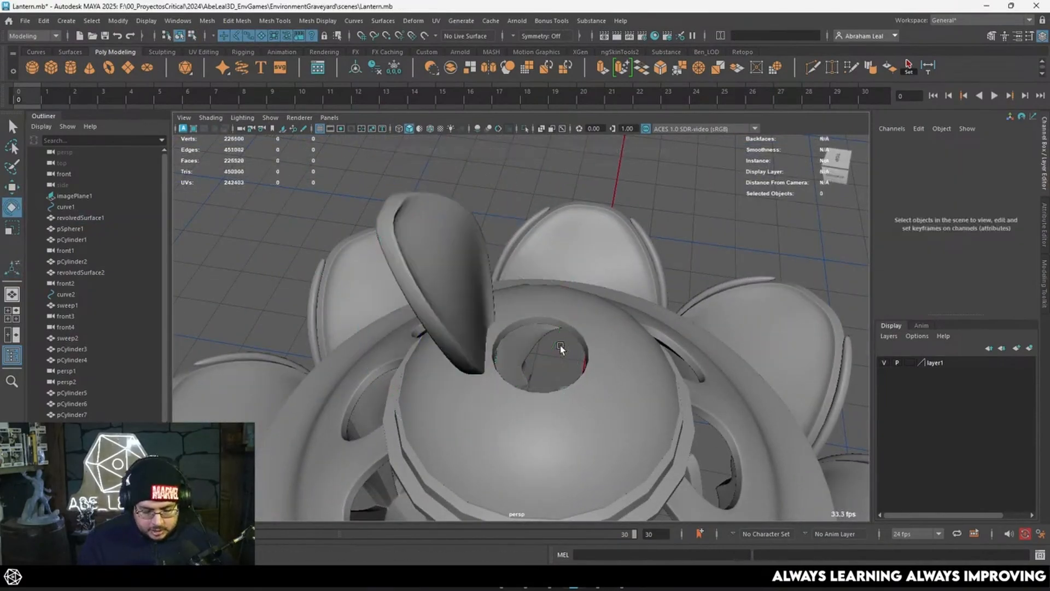
# - Duplicate the leaf around the roof opening in 90-degree steps about Y to make a ring of four leaves
pyautogui.click(466, 298)
pyautogui.press('w')
pyautogui.keyDown('alt'); pyautogui.moveTo(466, 299); pyautogui.dragTo(629, 405); pyautogui.keyUp('alt')
pyautogui.press('e')
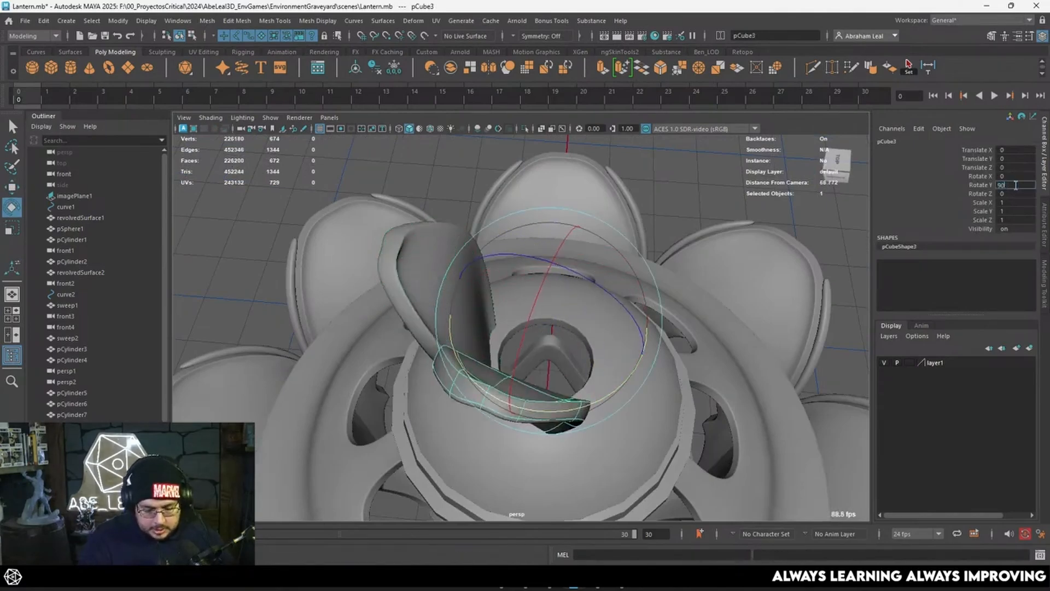
pyautogui.press('Return')
pyautogui.keyDown('alt'); pyautogui.moveTo(670, 333); pyautogui.dragTo(708, 322, button='middle'); pyautogui.keyUp('alt')
pyautogui.hotkey('shift', 'd')
pyautogui.hotkey('shift', 'd')
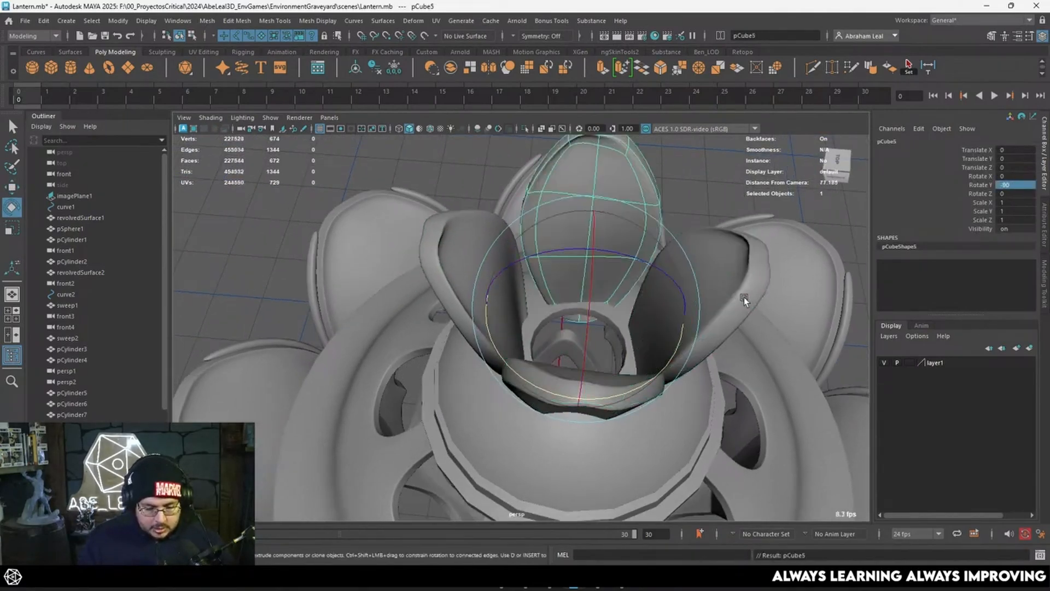
# - Duplicate one large leaf and set the copy's Y rotation to 45 degrees, between two neighbouring leaves
pyautogui.keyDown('alt'); pyautogui.moveTo(744, 300); pyautogui.dragTo(766, 295); pyautogui.keyUp('alt')
pyautogui.click(765, 295)
pyautogui.keyDown('alt'); pyautogui.moveTo(659, 291); pyautogui.dragTo(645, 314); pyautogui.keyUp('alt')
pyautogui.click(582, 263)
pyautogui.keyDown('alt'); pyautogui.moveTo(589, 295); pyautogui.dragTo(653, 284); pyautogui.keyUp('alt')
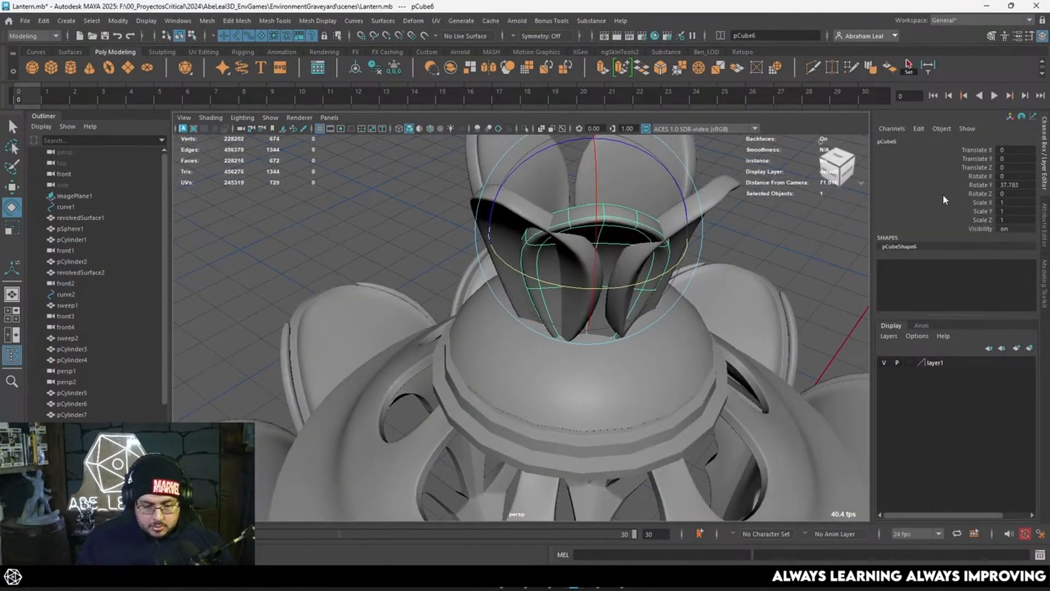
pyautogui.press('Return')
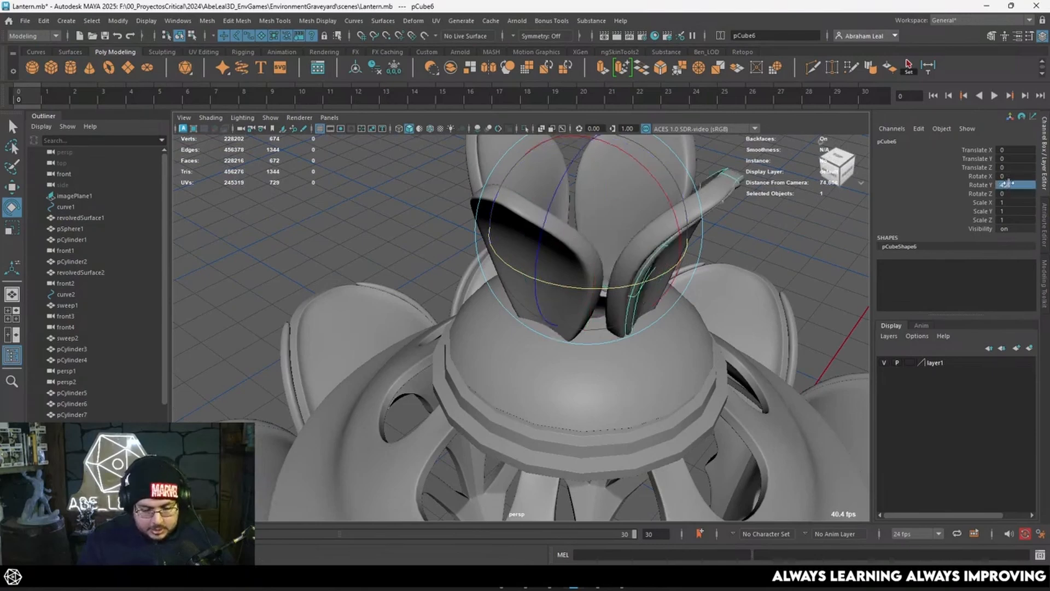
pyautogui.write('45')
pyautogui.press('Return')
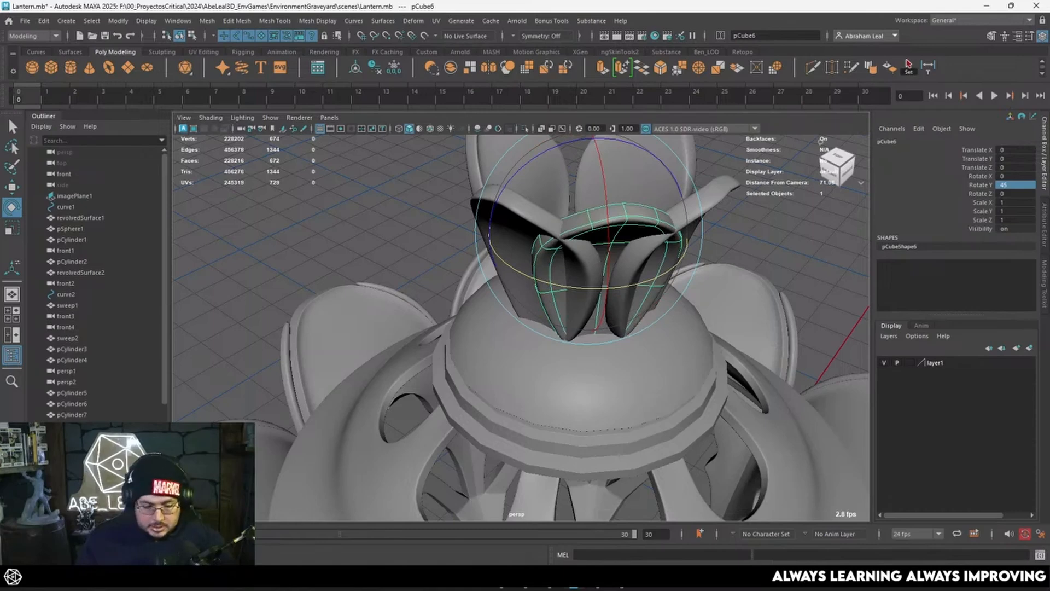
# - Narrow the diagonal leaf to about 0.66 in X scale and tilt it outward about 13.6 degrees around X
pyautogui.keyDown('alt'); pyautogui.moveTo(629, 301); pyautogui.dragTo(578, 295); pyautogui.keyUp('alt')
pyautogui.press('r')
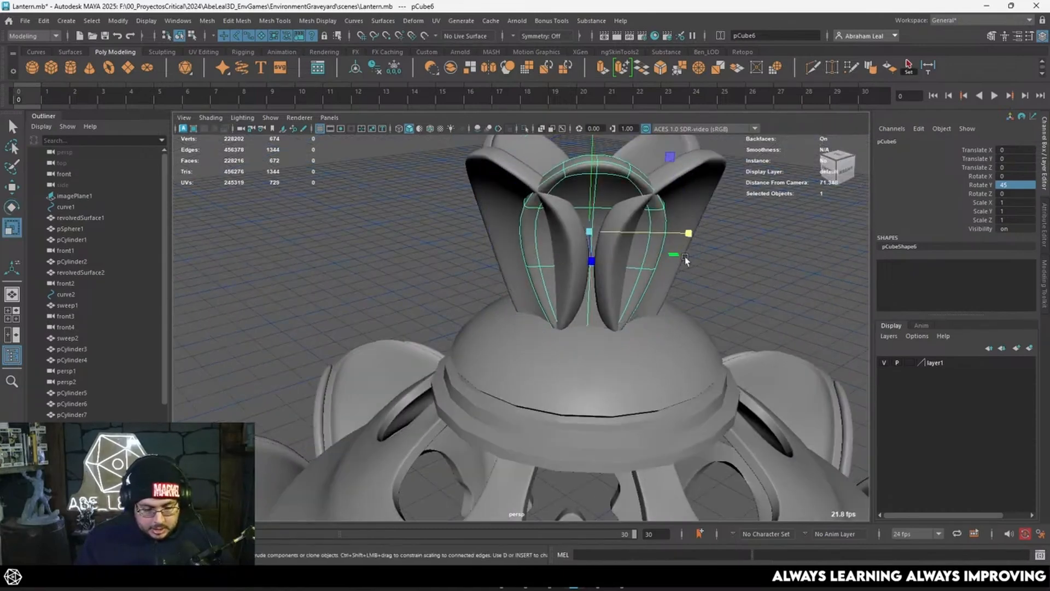
pyautogui.moveTo(687, 235); pyautogui.dragTo(592, 278)
pyautogui.press('e')
pyautogui.press('w')
# - Move the diagonal leaf outward and down onto the dome and shorten it to about 0.68 in Y scale
pyautogui.press('w')
pyautogui.moveTo(576, 241); pyautogui.dragTo(521, 220)
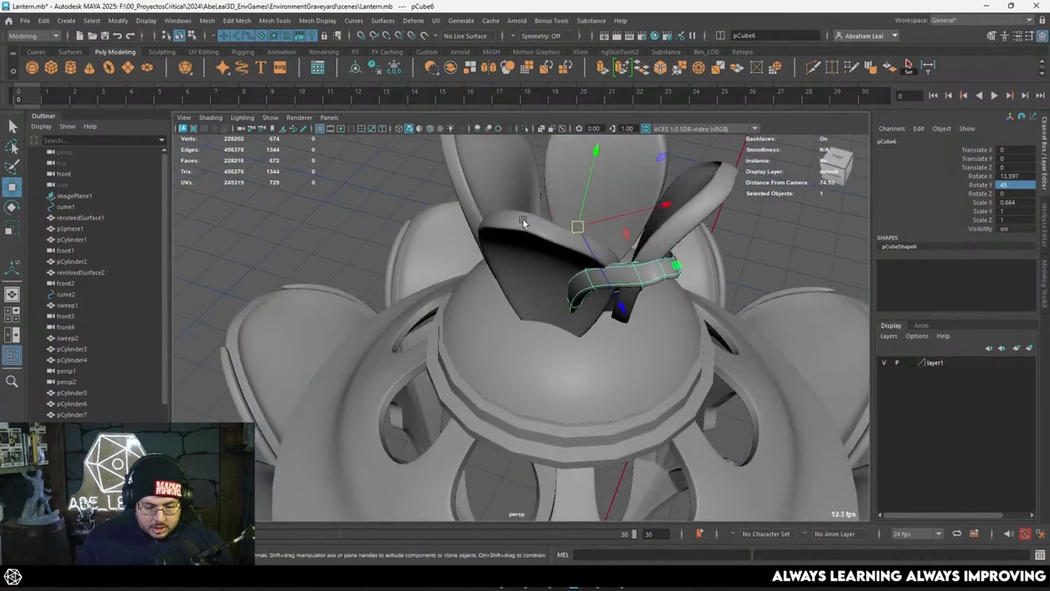
pyautogui.moveTo(615, 300); pyautogui.dragTo(597, 253)
pyautogui.press('r')
pyautogui.keyDown('alt'); pyautogui.moveTo(603, 220); pyautogui.dragTo(595, 277, button='middle'); pyautogui.keyUp('alt')
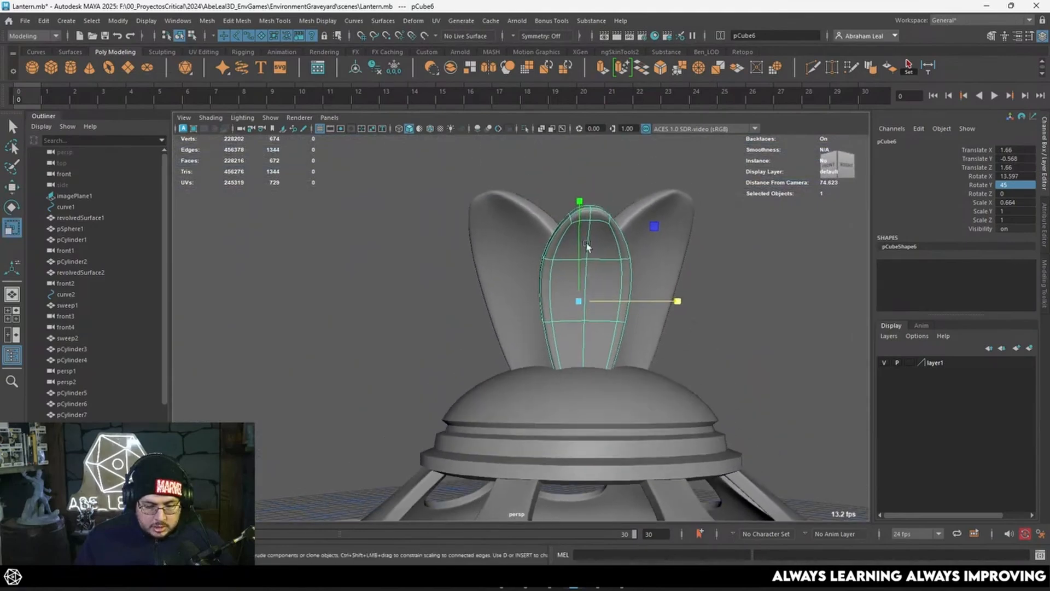
pyautogui.moveTo(580, 200); pyautogui.dragTo(628, 287)
pyautogui.press('w')
# - Lengthen the diagonal leaf to about 1.06 in Y scale and tilt it to about 22.9 degrees around X, following the sketch in front view
pyautogui.press('space')
pyautogui.press('r')
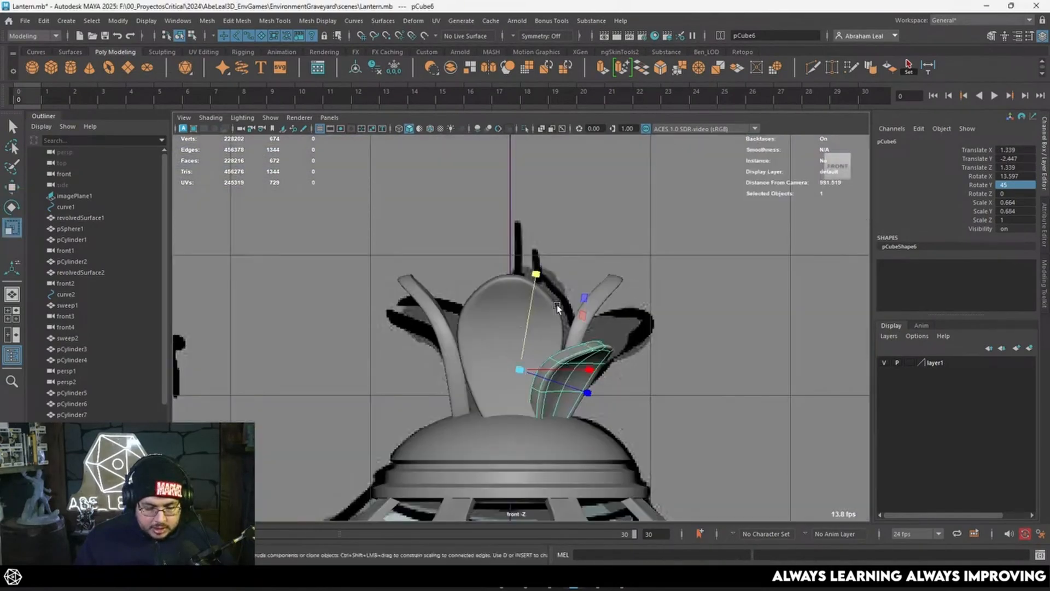
pyautogui.moveTo(536, 273)
pyautogui.mouseDown()
pyautogui.moveTo(544, 221)
pyautogui.moveTo(539, 267)
pyautogui.mouseUp()
pyautogui.press('w')
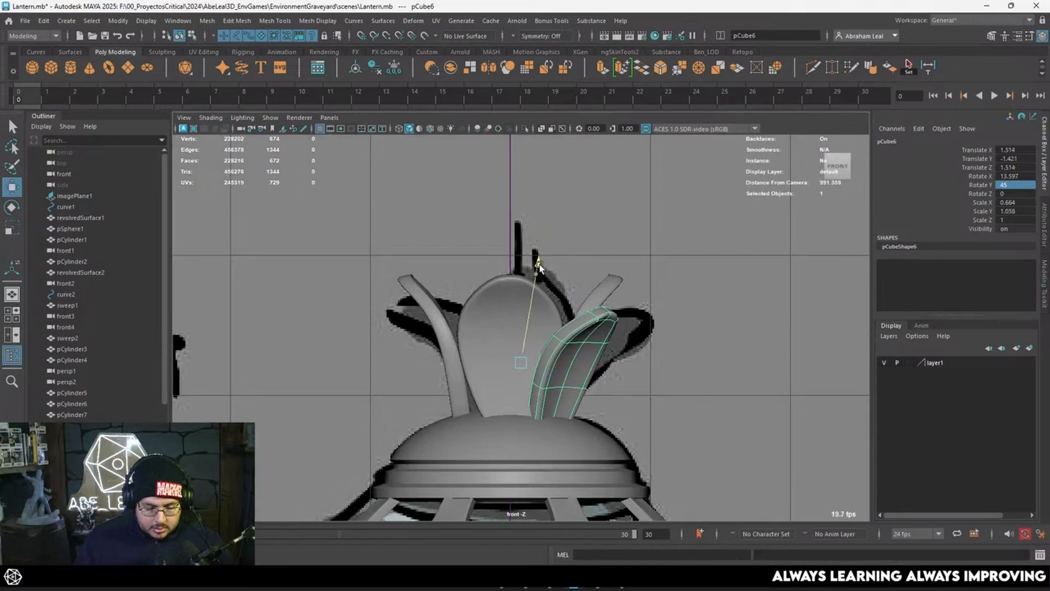
pyautogui.press('e')
pyautogui.moveTo(569, 317); pyautogui.dragTo(578, 328)
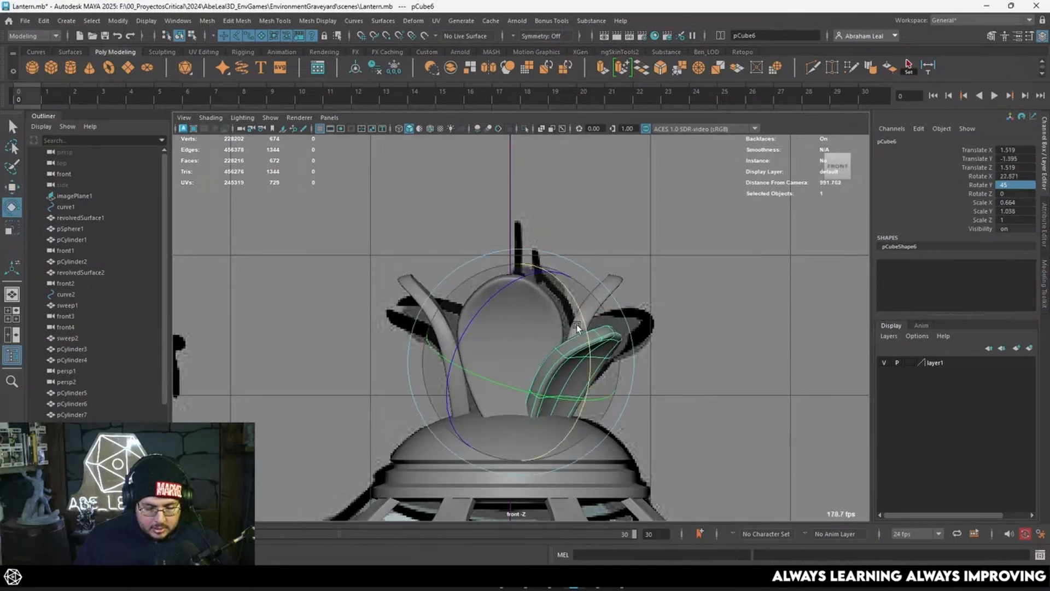
# - Enlarge the diagonal leaf slightly to about 0.69, 1.07 and 1.04 scale and move it outward to about 2.65 in X and Z
pyautogui.press('w')
pyautogui.moveTo(547, 285); pyautogui.dragTo(552, 271)
pyautogui.press('r')
pyautogui.moveTo(526, 349); pyautogui.dragTo(533, 350)
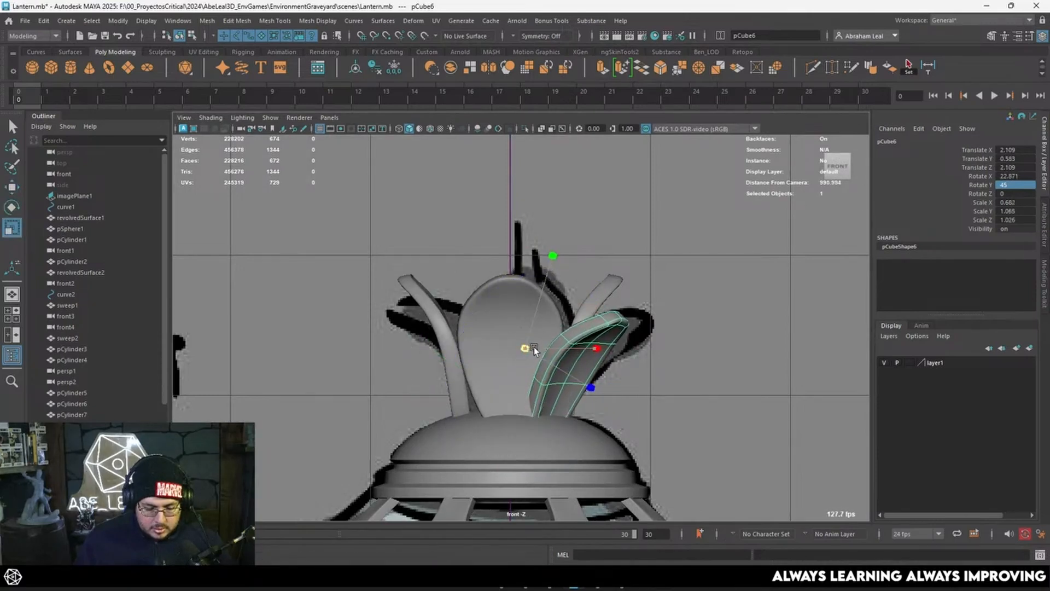
pyautogui.press('w')
pyautogui.moveTo(581, 384); pyautogui.dragTo(586, 387)
pyautogui.click(679, 375)
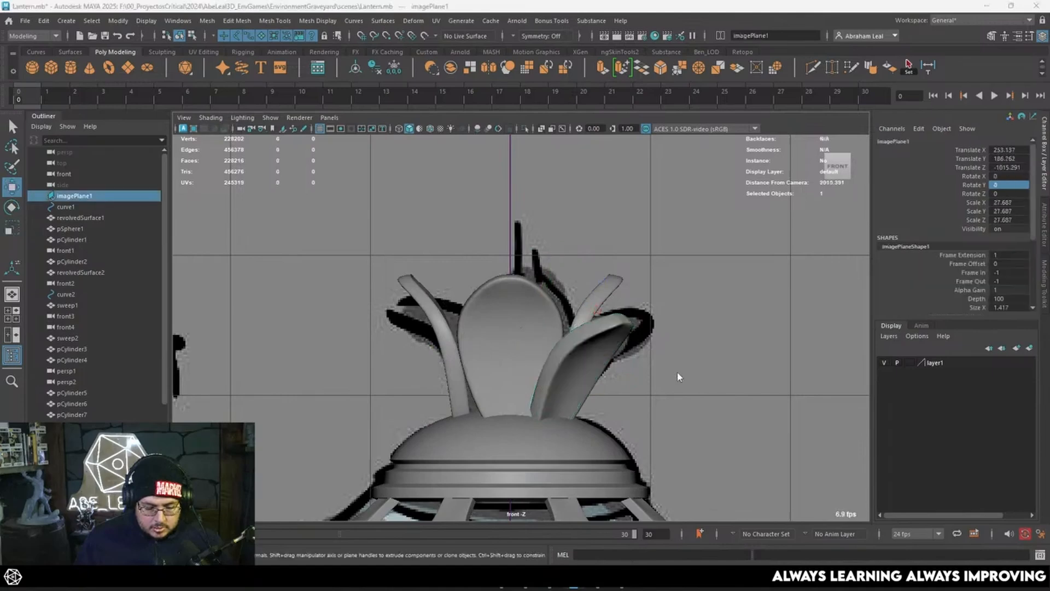
pyautogui.press('space')
pyautogui.keyDown('alt'); pyautogui.moveTo(679, 373); pyautogui.dragTo(585, 379); pyautogui.keyUp('alt')
pyautogui.click(595, 415)
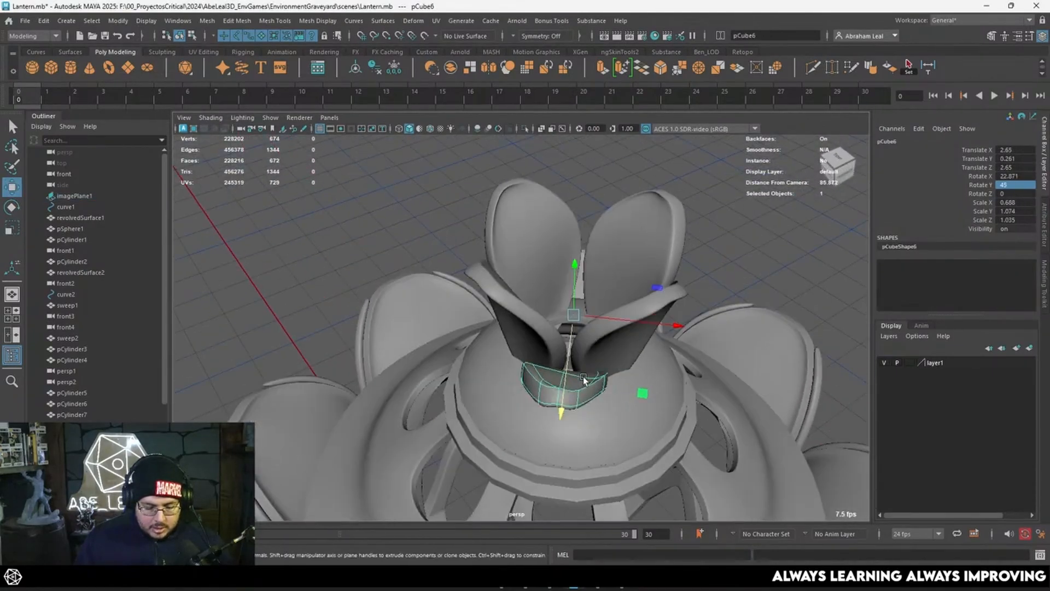
pyautogui.keyDown('shift'); pyautogui.rightClick(583, 380); pyautogui.keyUp('shift')
pyautogui.keyDown('shift'); pyautogui.moveTo(584, 380); pyautogui.dragTo(788, 262, button='right'); pyautogui.keyUp('shift')
pyautogui.keyDown('alt'); pyautogui.moveTo(673, 323); pyautogui.dragTo(597, 307); pyautogui.keyUp('alt')
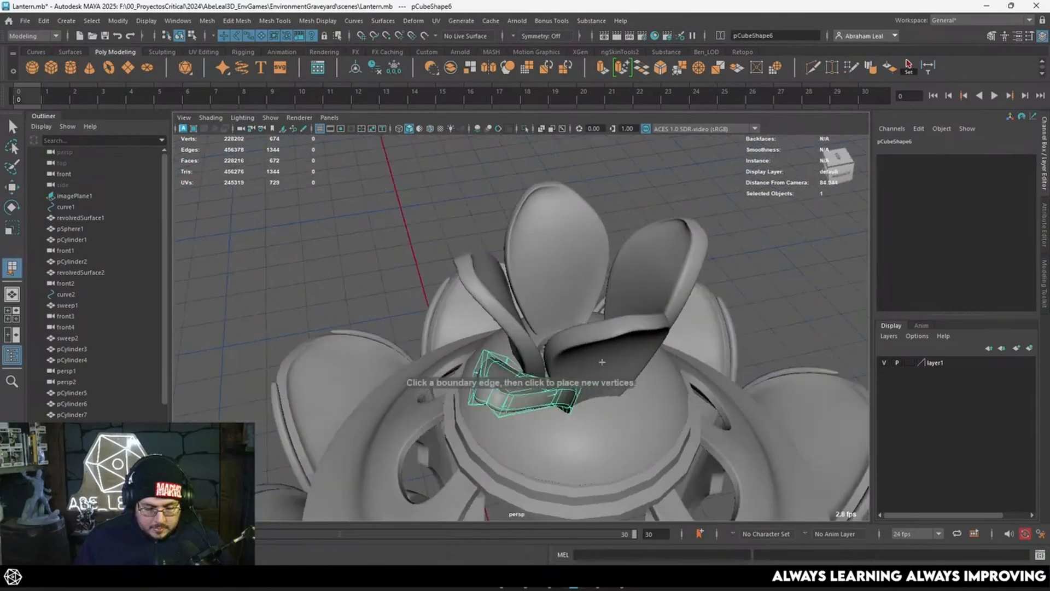
pyautogui.press('q')
pyautogui.click(521, 382)
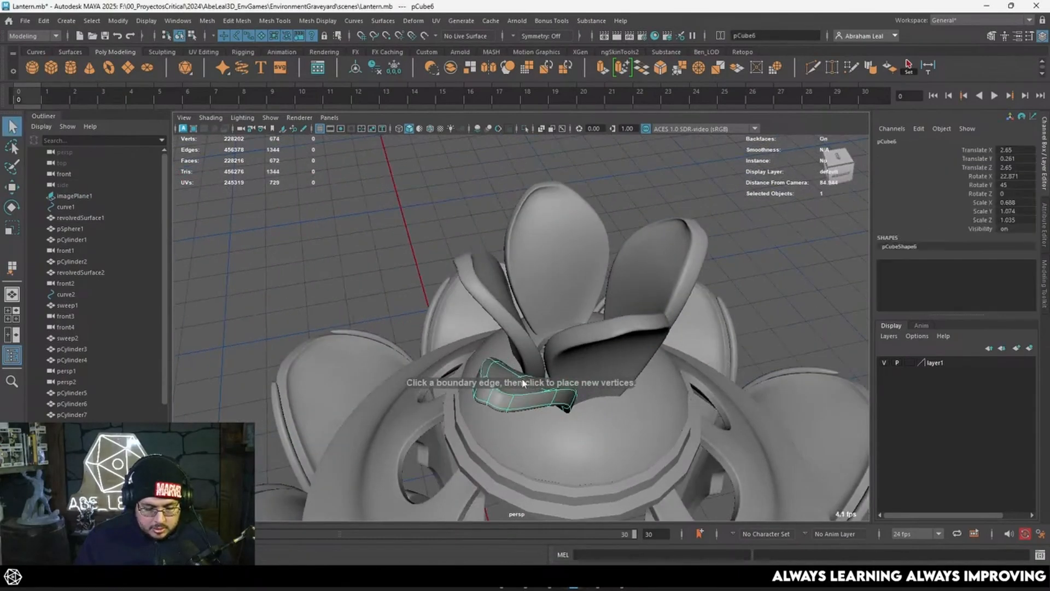
# - Snap the small diagonal leaf's pivot to the grid origin at the roof's centre, using the wireframe top view
pyautogui.press('w')
pyautogui.keyDown('alt'); pyautogui.moveTo(606, 374); pyautogui.dragTo(655, 376); pyautogui.keyUp('alt')
pyautogui.keyDown('alt'); pyautogui.moveTo(655, 376); pyautogui.dragTo(505, 265, button='right'); pyautogui.keyUp('alt')
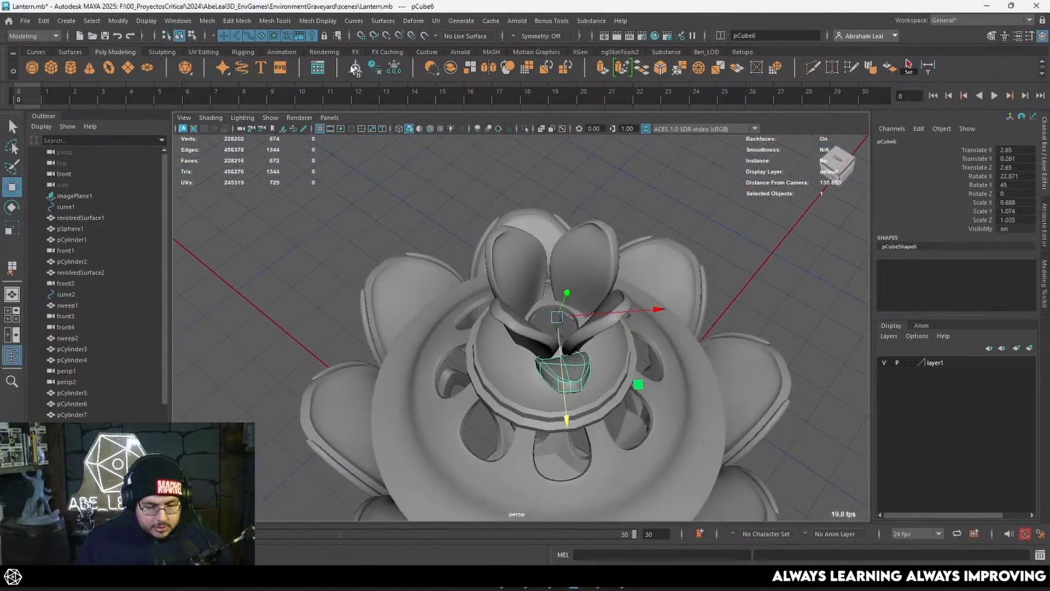
pyautogui.keyDown('alt'); pyautogui.moveTo(505, 265); pyautogui.dragTo(499, 279); pyautogui.keyUp('alt')
pyautogui.press('space')
pyautogui.moveTo(541, 355); pyautogui.dragTo(487, 300)
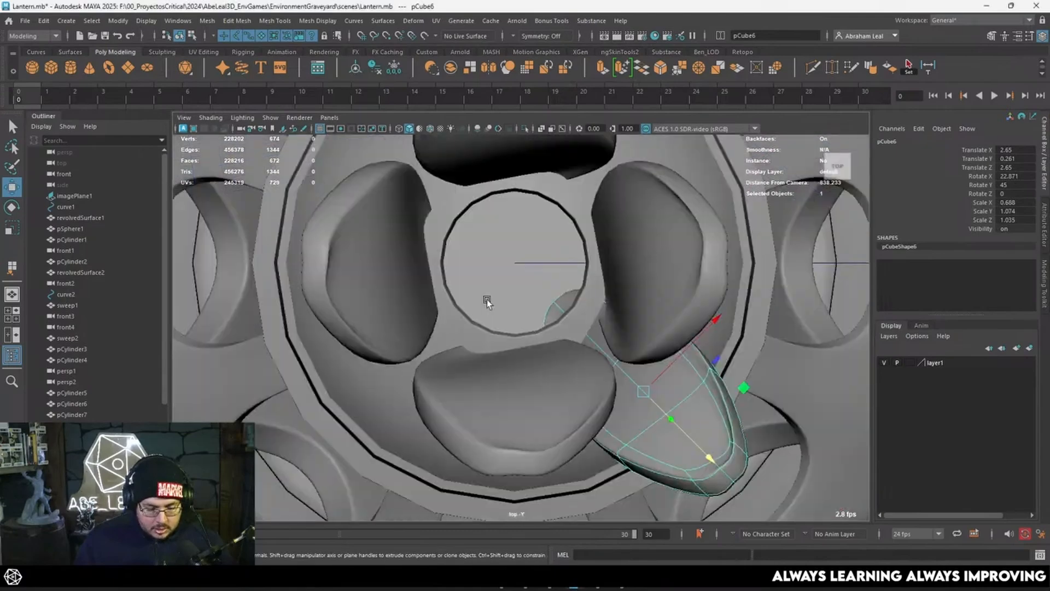
pyautogui.press('4')
pyautogui.scroll(-4, 595, 344)
pyautogui.press('d')
pyautogui.press('x')
pyautogui.moveTo(543, 296); pyautogui.dragTo(525, 288, button='middle')
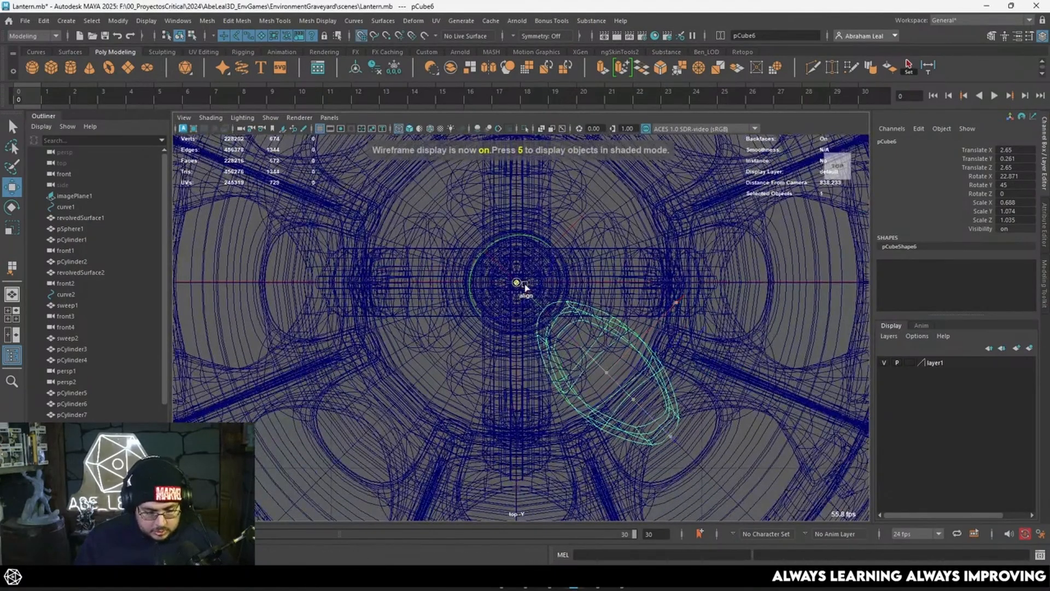
# - Freeze the small leaf's transformations while keeping its pivot at the roof's centre
pyautogui.press('e')
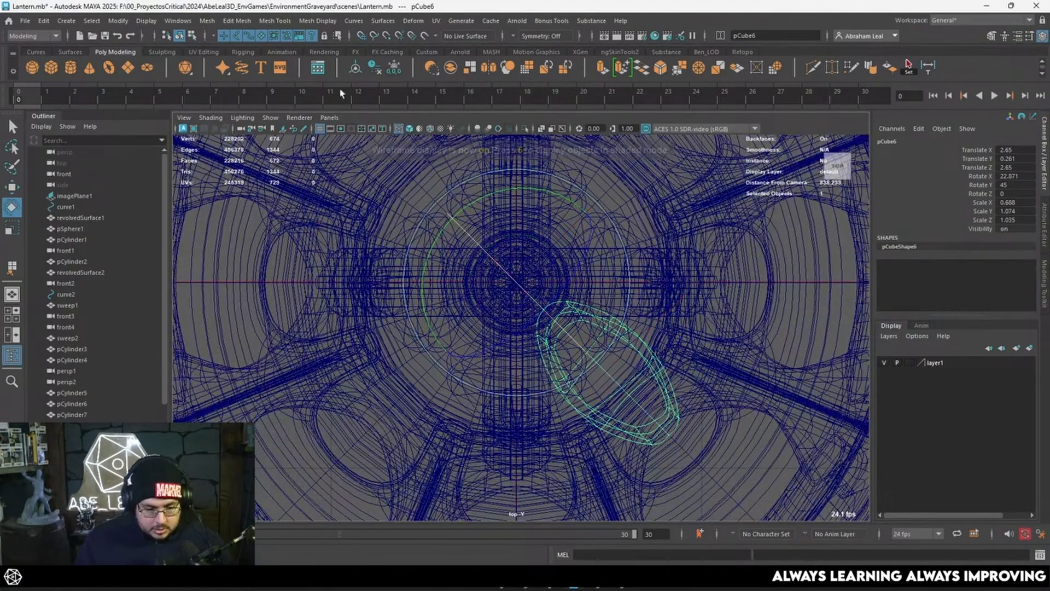
pyautogui.click(394, 68)
pyautogui.click(356, 67)
pyautogui.hotkey('ctrl', 'z')
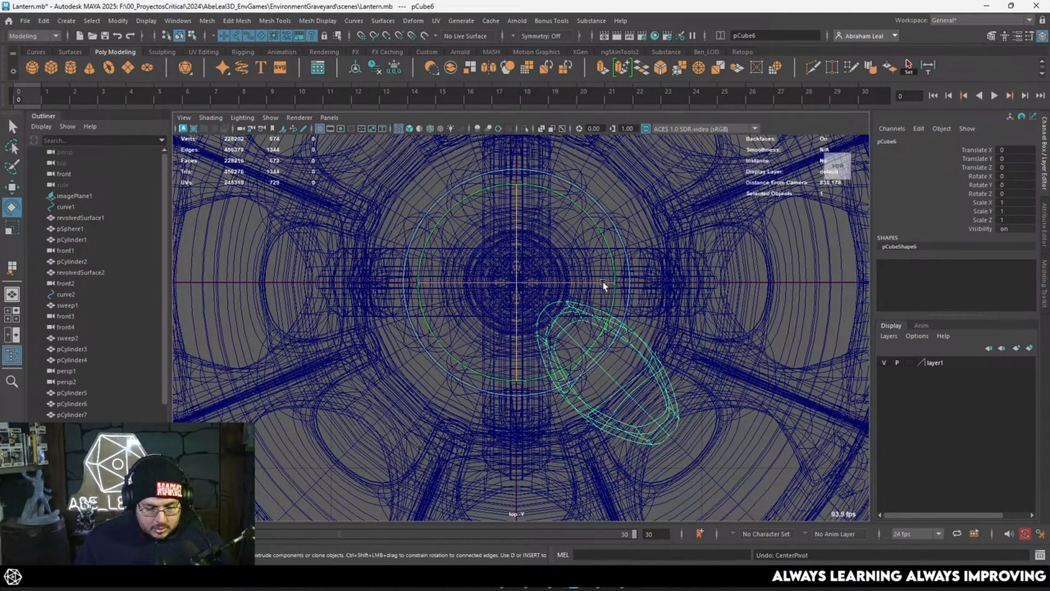
# - Duplicate the small leaf and set the copy's Y rotation to 90 degrees
pyautogui.keyDown('shift'); pyautogui.moveTo(614, 257); pyautogui.dragTo(569, 164); pyautogui.keyUp('shift')
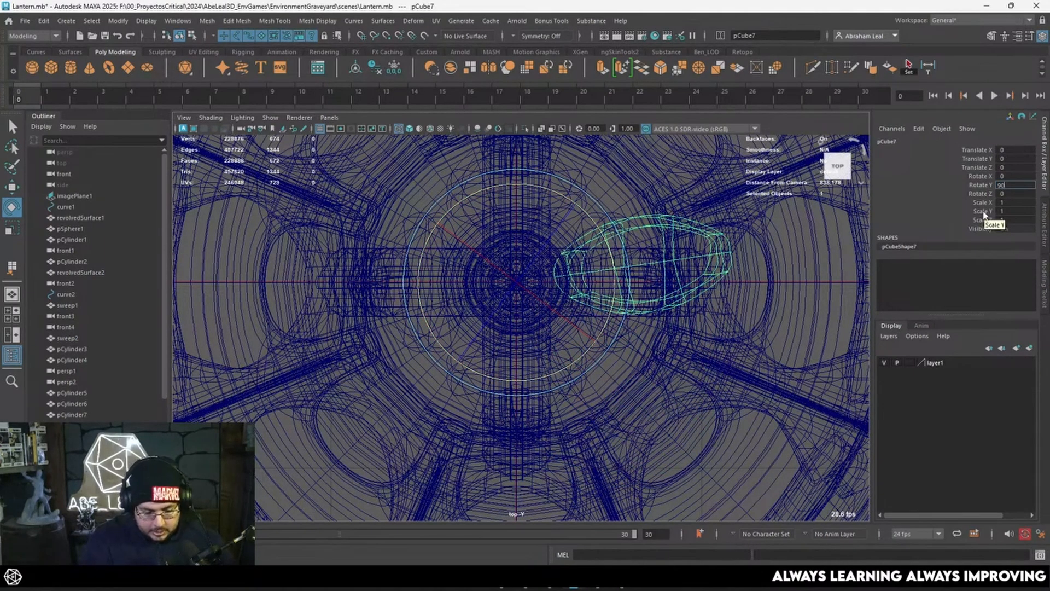
pyautogui.press('Return')
pyautogui.keyDown('alt'); pyautogui.moveTo(678, 282); pyautogui.dragTo(668, 310, button='middle'); pyautogui.keyUp('alt')
# - Make another copy of the small leaf and set its Y rotation to 180 degrees
pyautogui.hotkey('ctrl', 'd')
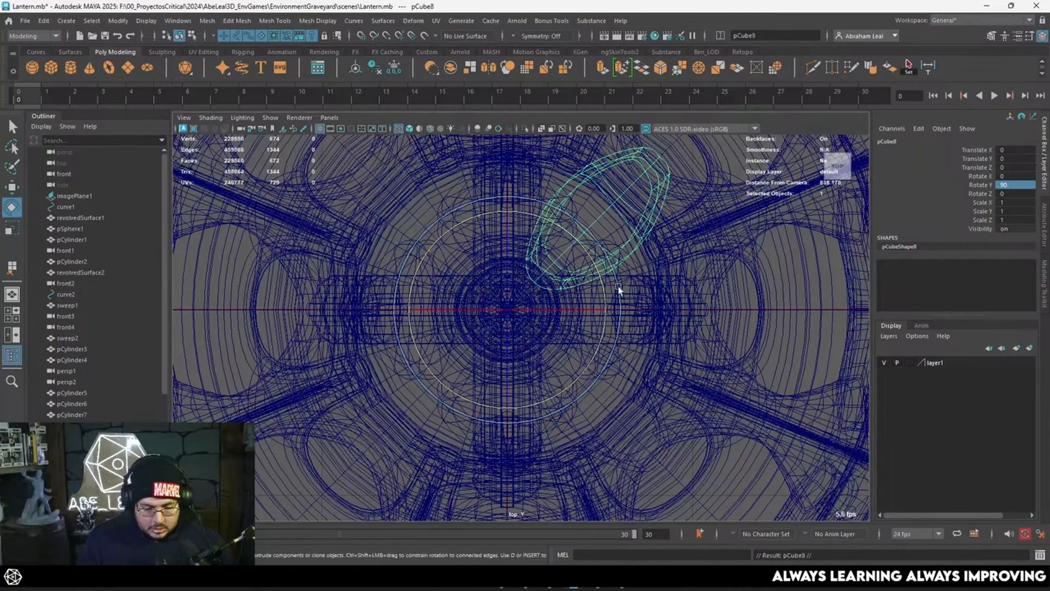
pyautogui.moveTo(619, 289); pyautogui.dragTo(936, 227)
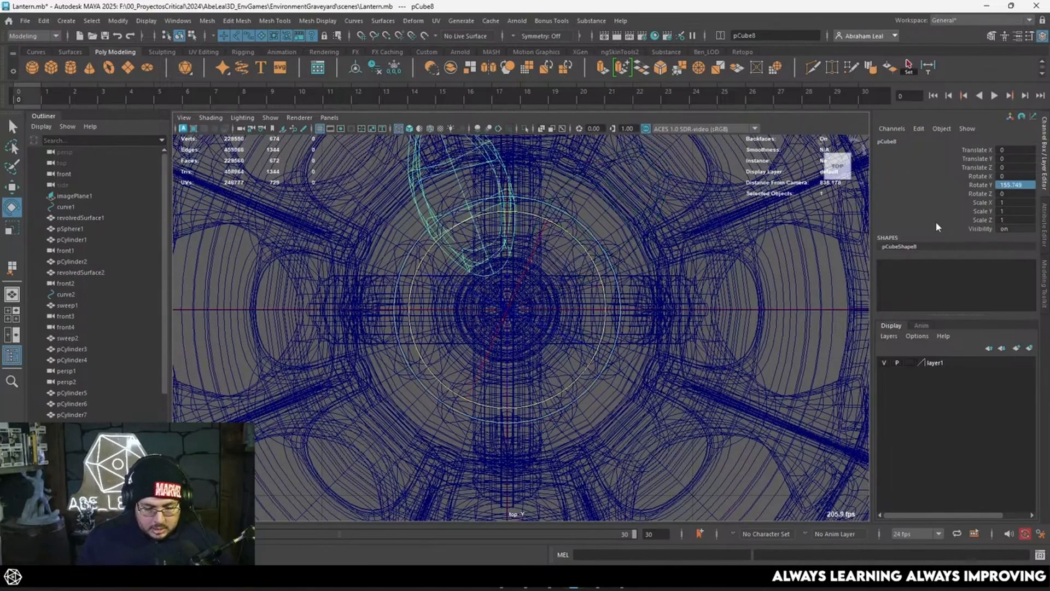
pyautogui.click(1020, 186)
pyautogui.write('180')
pyautogui.press('Return')
pyautogui.keyDown('alt'); pyautogui.moveTo(659, 277); pyautogui.dragTo(671, 288, button='middle'); pyautogui.keyUp('alt')
# - Add the last copy of the small leaf with a Y rotation of 270 degrees
pyautogui.hotkey('ctrl', 'd')
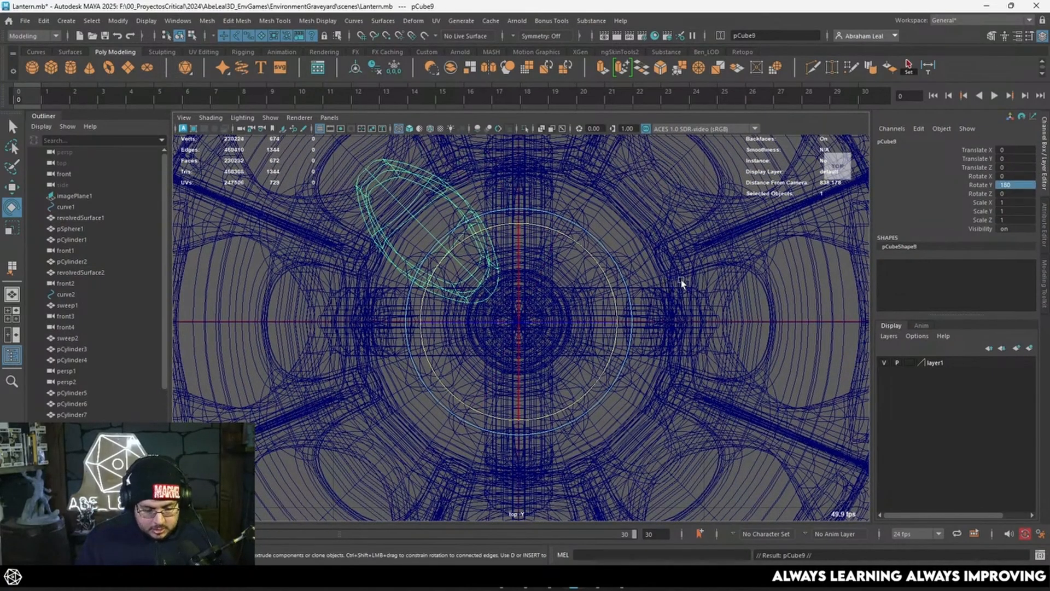
pyautogui.click(1015, 186)
pyautogui.write('2')
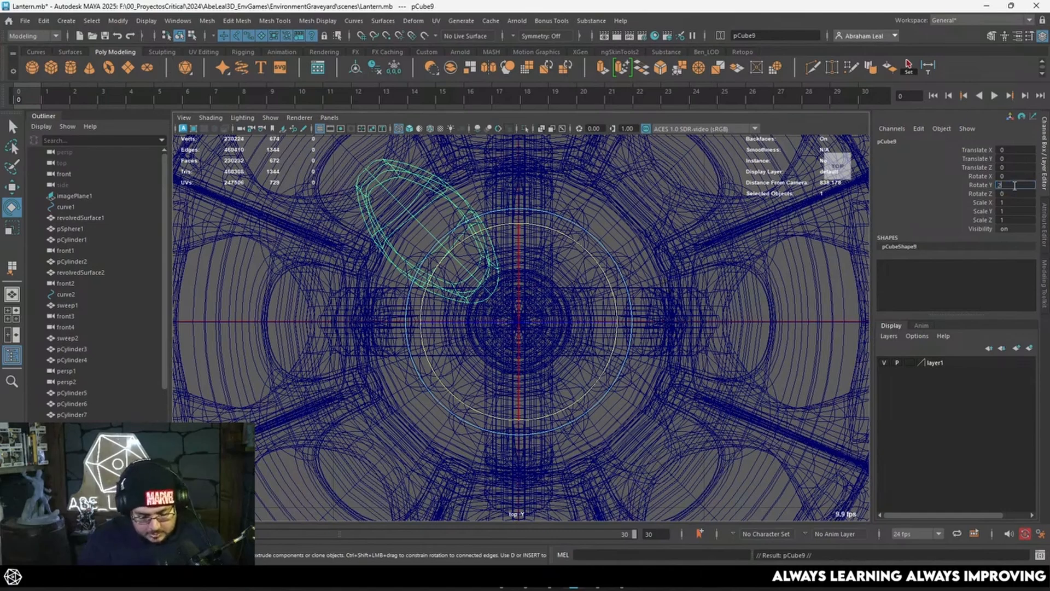
pyautogui.write('70')
pyautogui.press('Return')
pyautogui.click(752, 337)
# - Examine the crown leaf bases in the shaded perspective view from beneath the roof opening
pyautogui.press('space')
pyautogui.press('5')
pyautogui.moveTo(753, 337)
pyautogui.mouseDown()
pyautogui.moveTo(736, 280)
pyautogui.moveTo(631, 313)
pyautogui.moveTo(596, 365)
pyautogui.moveTo(569, 360)
pyautogui.moveTo(642, 382)
pyautogui.moveTo(569, 362)
pyautogui.moveTo(586, 349)
pyautogui.moveTo(569, 261)
pyautogui.moveTo(573, 271)
pyautogui.moveTo(517, 295)
pyautogui.moveTo(515, 270)
pyautogui.moveTo(531, 281)
pyautogui.moveTo(536, 261)
pyautogui.mouseUp()
pyautogui.scroll(5, 643, 382)
pyautogui.click(569, 362)
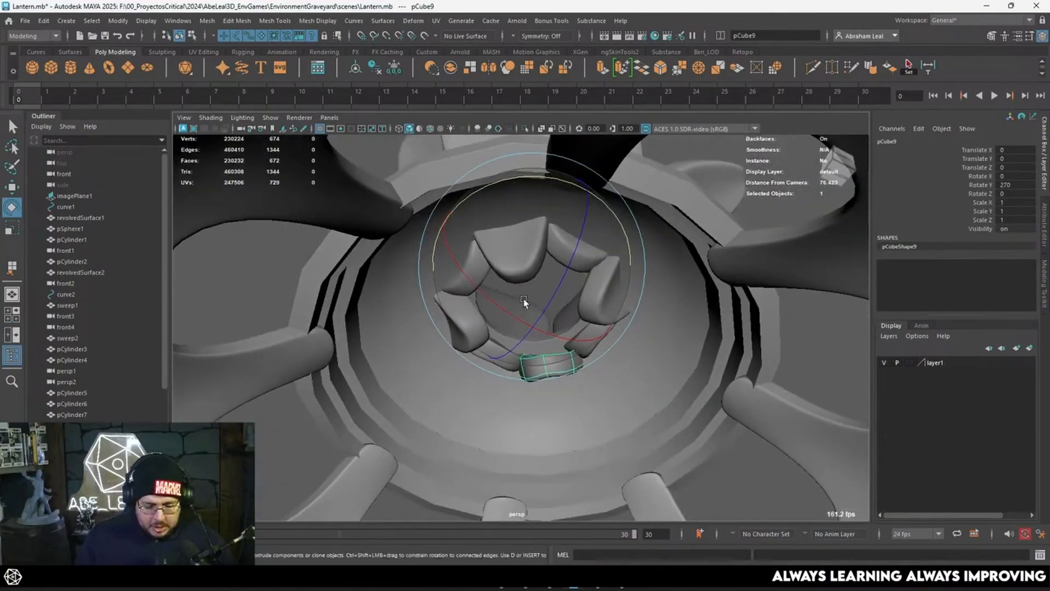
# - Examine the finished leaf crown and the roof dome from beneath the opening and from outside the lantern
pyautogui.keyDown('alt'); pyautogui.moveTo(524, 299); pyautogui.dragTo(573, 341); pyautogui.keyUp('alt')
pyautogui.scroll(-4, 638, 290)
pyautogui.click(637, 290)
pyautogui.press('space')
pyautogui.scroll(-5, 574, 340)
pyautogui.keyDown('alt'); pyautogui.moveTo(610, 353); pyautogui.dragTo(613, 264, button='middle'); pyautogui.keyUp('alt')
pyautogui.scroll(-2, 628, 325)
pyautogui.scroll(3, 613, 263)
pyautogui.press('space')
pyautogui.moveTo(613, 263); pyautogui.dragTo(610, 235)
pyautogui.scroll(4, 574, 290)
pyautogui.keyDown('alt'); pyautogui.moveTo(563, 290); pyautogui.dragTo(612, 296, button='middle'); pyautogui.keyUp('alt')
pyautogui.scroll(3, 539, 283)
pyautogui.keyDown('alt'); pyautogui.moveTo(539, 284); pyautogui.dragTo(511, 319); pyautogui.keyUp('alt')
# - Bevel two horizontal edge loops on the roof dome with 2 segments and a fraction of 0.12, and preview it smoothed
pyautogui.click(467, 316)
pyautogui.scroll(4, 456, 307)
pyautogui.keyDown('alt'); pyautogui.moveTo(394, 321); pyautogui.dragTo(431, 296, button='middle'); pyautogui.keyUp('alt')
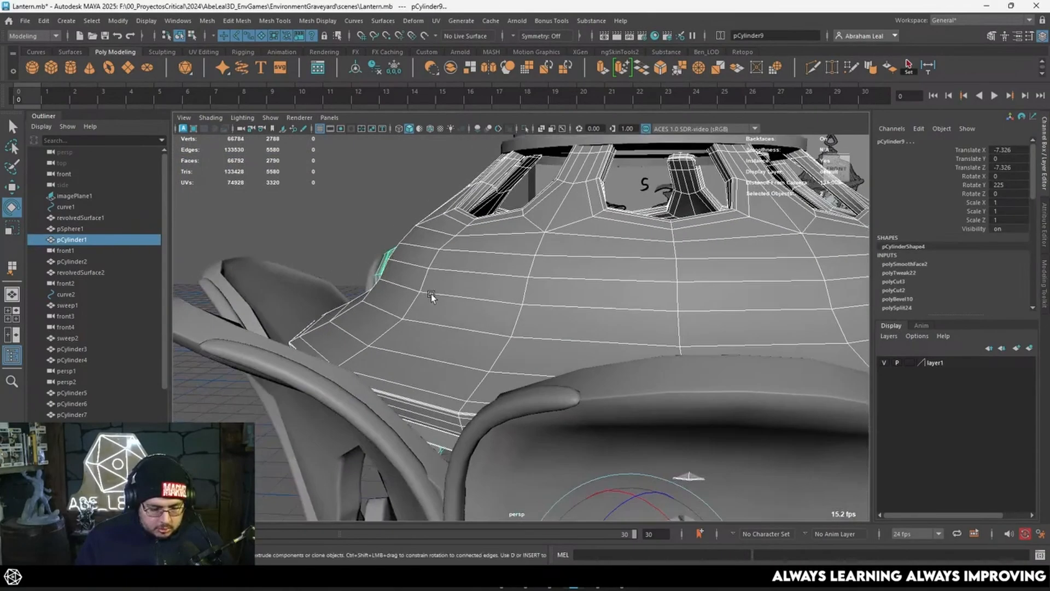
pyautogui.press('F10')
pyautogui.doubleClick(423, 319)
pyautogui.keyDown('shift'); pyautogui.doubleClick(461, 253); pyautogui.keyUp('shift')
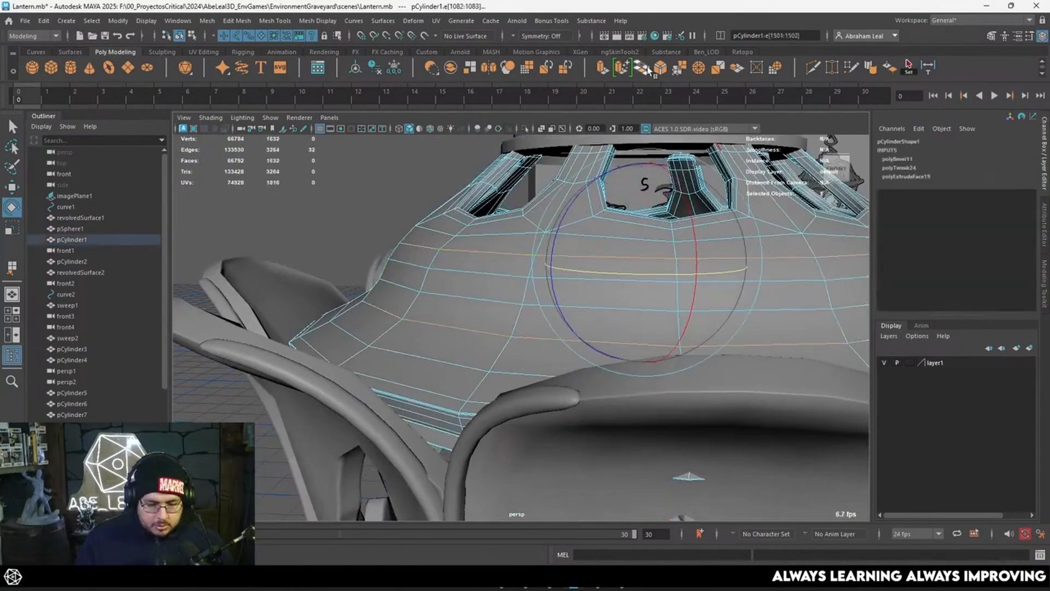
pyautogui.hotkey('ctrl', 'b')
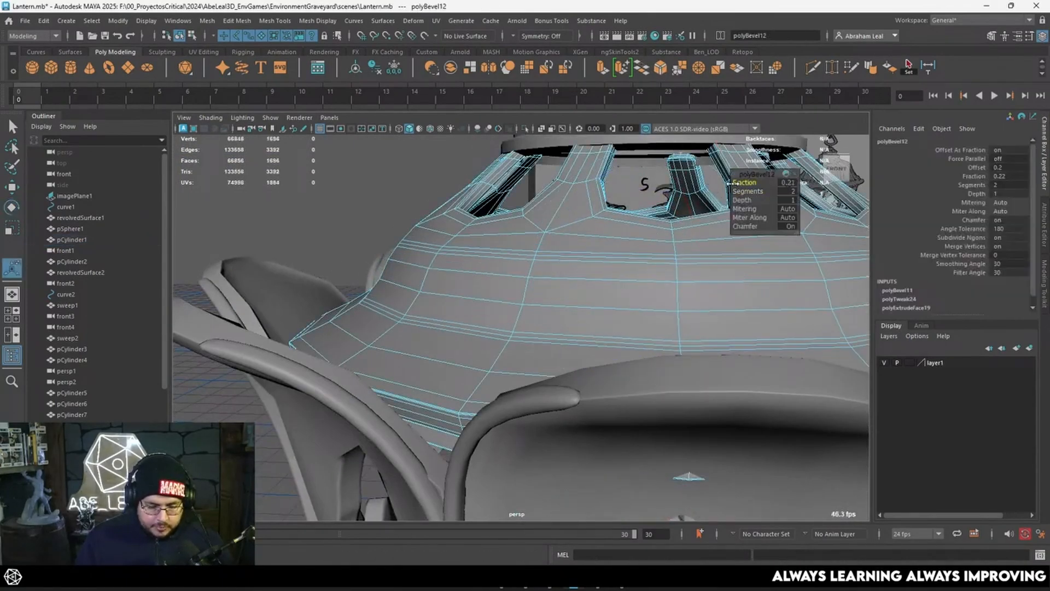
pyautogui.press('3')
pyautogui.press('q')
pyautogui.press('F8')
pyautogui.click(436, 183)
# - Review the whole lantern from several angles, comparing its silhouette with the concept sketches and checking the smoothed dome
pyautogui.scroll(-5, 436, 183)
pyautogui.keyDown('alt'); pyautogui.moveTo(435, 183); pyautogui.dragTo(673, 247); pyautogui.keyUp('alt')
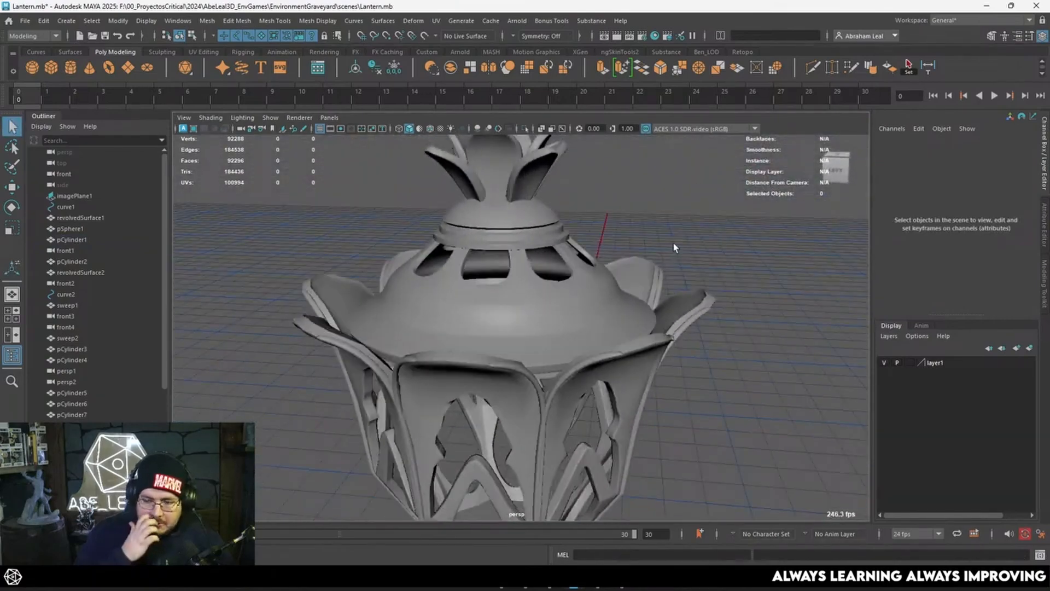
pyautogui.scroll(-5, 606, 303)
pyautogui.keyDown('alt'); pyautogui.moveTo(606, 303); pyautogui.dragTo(536, 276); pyautogui.keyUp('alt')
pyautogui.keyDown('alt'); pyautogui.moveTo(536, 276); pyautogui.dragTo(542, 271, button='middle'); pyautogui.keyUp('alt')
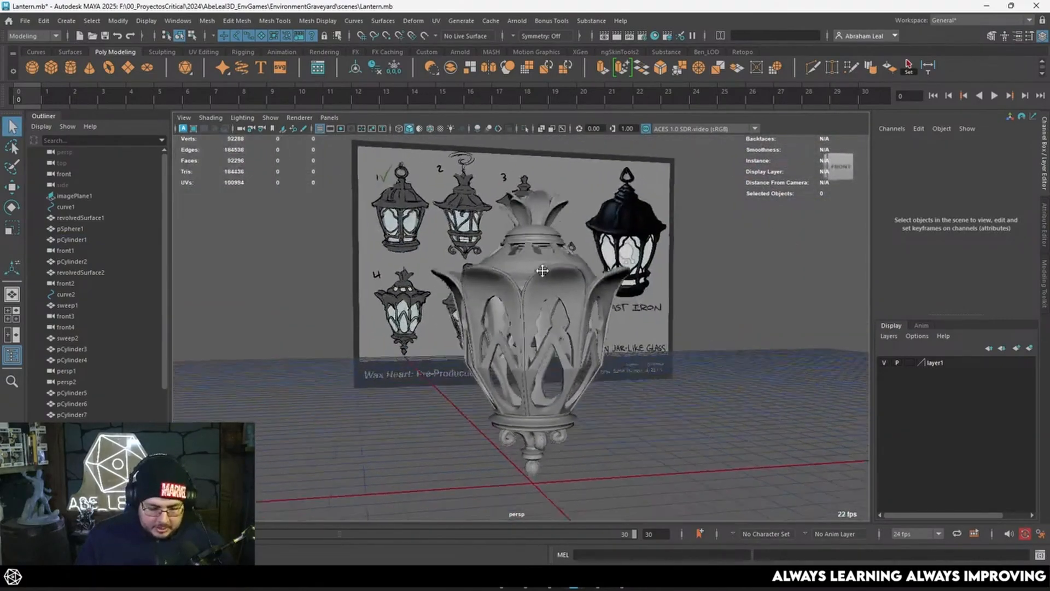
pyautogui.keyDown('alt'); pyautogui.moveTo(542, 270); pyautogui.dragTo(540, 305); pyautogui.keyUp('alt')
pyautogui.scroll(5, 464, 326)
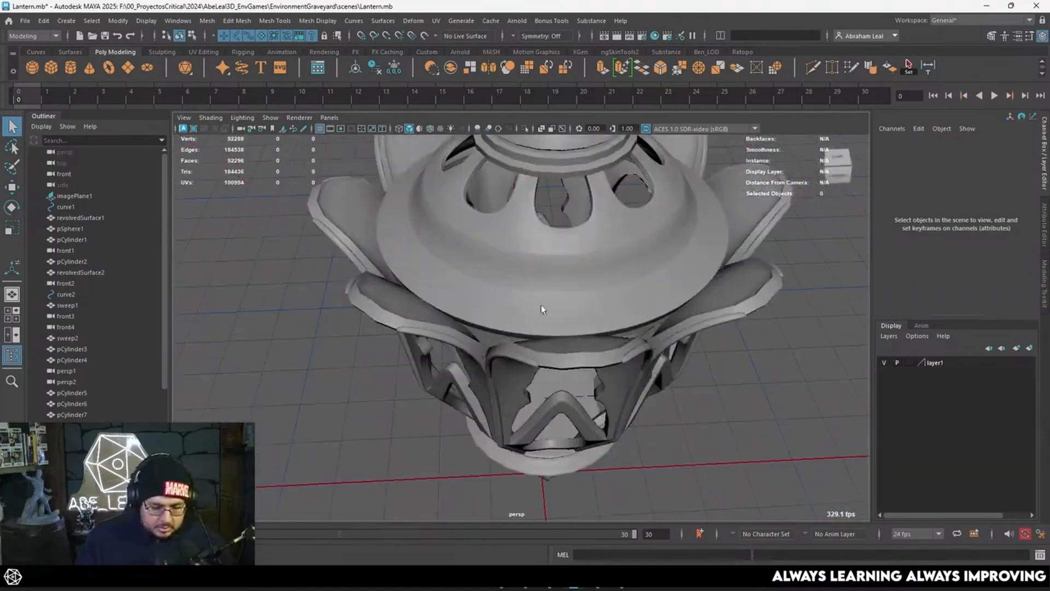
pyautogui.click(439, 385)
pyautogui.click(444, 393)
pyautogui.scroll(-4, 454, 356)
pyautogui.keyDown('alt'); pyautogui.moveTo(445, 393); pyautogui.dragTo(480, 401); pyautogui.keyUp('alt')
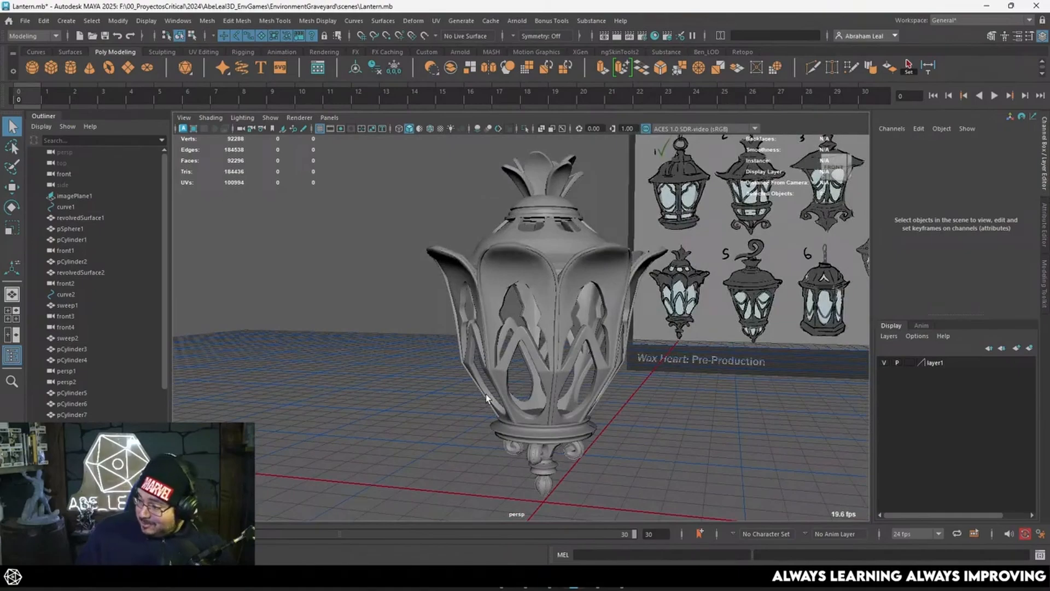
pyautogui.keyDown('alt'); pyautogui.moveTo(486, 394); pyautogui.dragTo(595, 404); pyautogui.keyUp('alt')
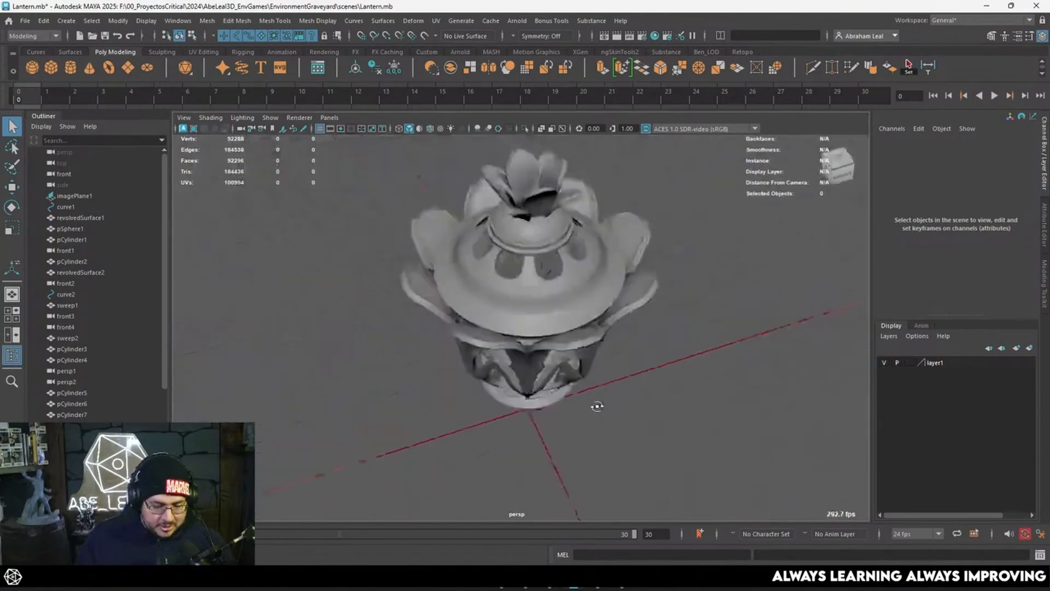
pyautogui.click(536, 300)
pyautogui.keyDown('alt'); pyautogui.moveTo(554, 363); pyautogui.dragTo(586, 295); pyautogui.keyUp('alt')
pyautogui.keyDown('alt'); pyautogui.moveTo(585, 296); pyautogui.dragTo(673, 302, button='right'); pyautogui.keyUp('alt')
pyautogui.click(673, 302)
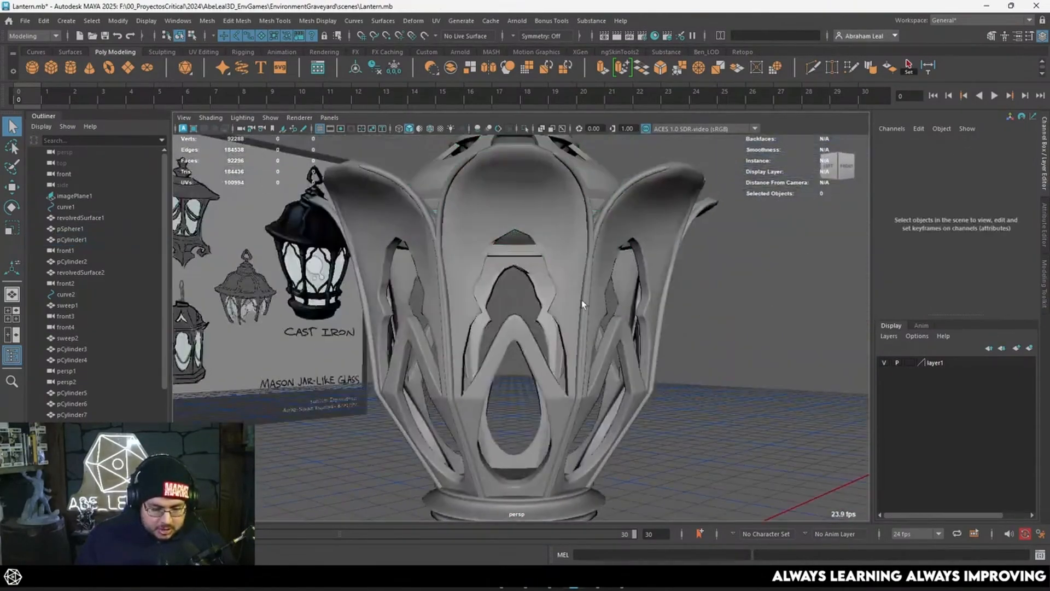
# - Preview smoothing on a petal-shaped side panel and apply Smooth with 1 division to the instanced panels
pyautogui.keyDown('alt'); pyautogui.moveTo(584, 302); pyautogui.dragTo(545, 300); pyautogui.keyUp('alt')
pyautogui.click(542, 298)
pyautogui.scroll(3, 544, 300)
pyautogui.click(555, 297)
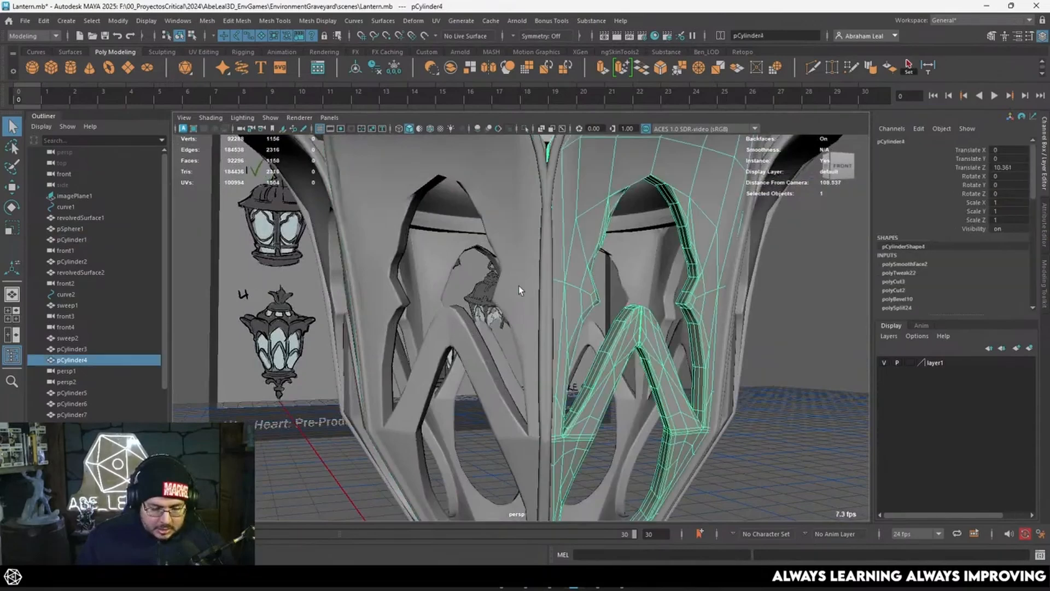
pyautogui.click(520, 290)
pyautogui.press('3')
pyautogui.keyDown('alt'); pyautogui.moveTo(645, 408); pyautogui.dragTo(570, 262, button='right'); pyautogui.keyUp('alt')
pyautogui.keyDown('alt'); pyautogui.moveTo(571, 261); pyautogui.dragTo(531, 277); pyautogui.keyUp('alt')
pyautogui.click(585, 274)
pyautogui.press('1')
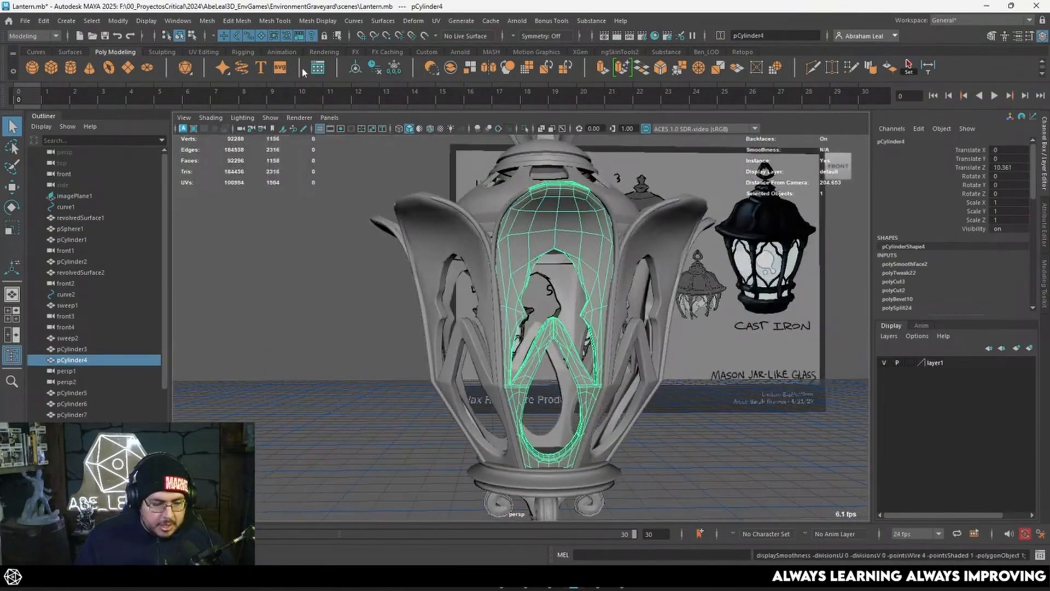
pyautogui.click(207, 20)
pyautogui.click(227, 140)
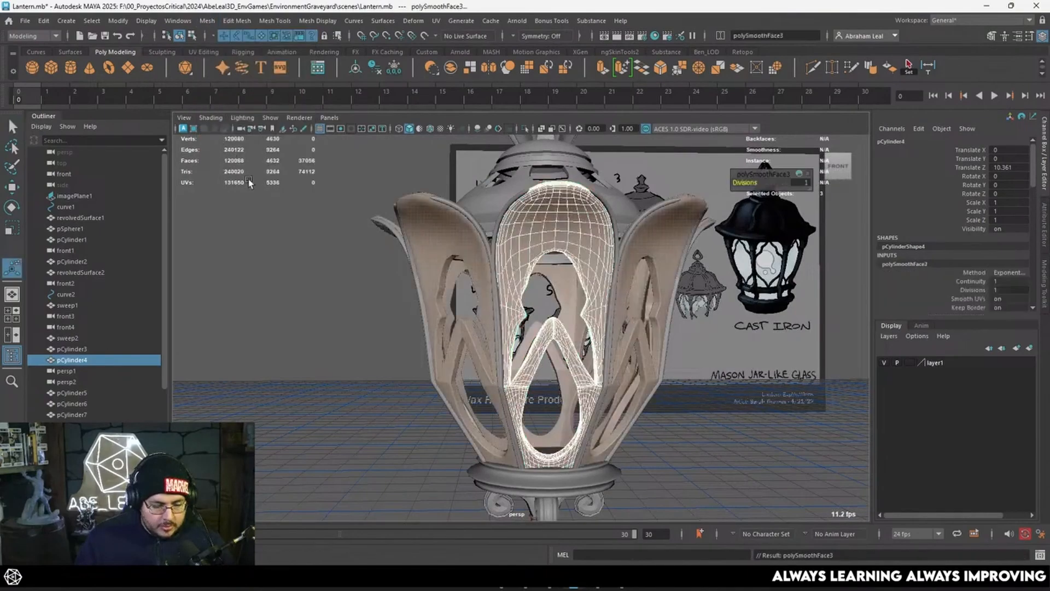
# - Inspect the smoothed side panels and the cutouts around the lantern body
pyautogui.click(378, 293)
pyautogui.keyDown('alt'); pyautogui.moveTo(425, 320); pyautogui.dragTo(391, 326); pyautogui.keyUp('alt')
pyautogui.click(499, 263)
pyautogui.click(641, 253)
pyautogui.click(680, 268)
pyautogui.keyDown('alt'); pyautogui.moveTo(683, 273); pyautogui.dragTo(663, 298, button='right'); pyautogui.keyUp('alt')
pyautogui.keyDown('alt'); pyautogui.moveTo(663, 298); pyautogui.dragTo(587, 304); pyautogui.keyUp('alt')
pyautogui.scroll(-3, 633, 307)
pyautogui.click(632, 307)
pyautogui.scroll(5, 641, 307)
pyautogui.scroll(8, 588, 303)
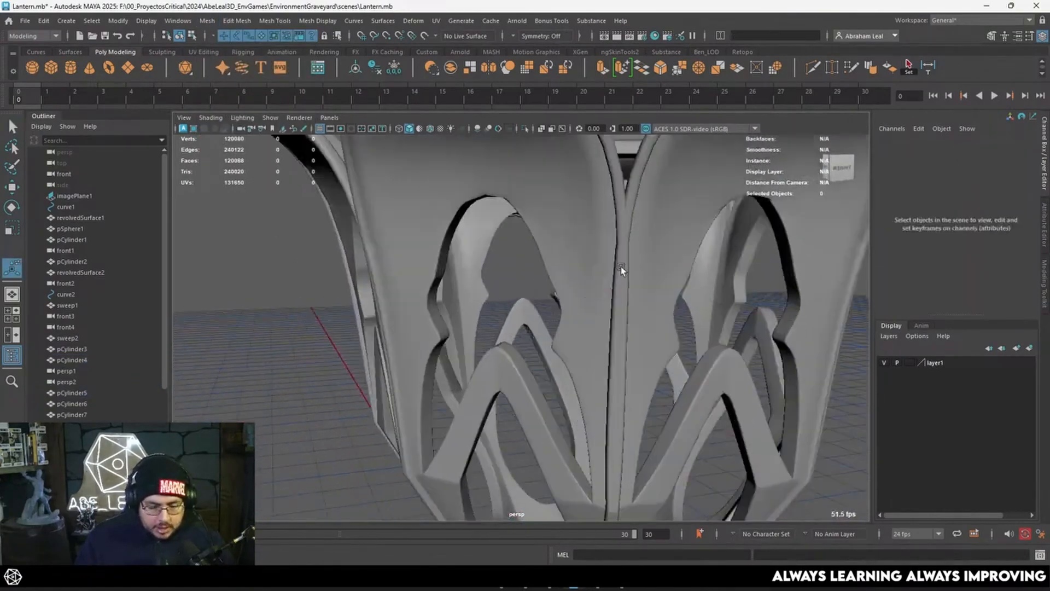
# - Select all the petal-shaped side panels around the lantern and combine them into a single mesh
pyautogui.scroll(-5, 622, 267)
pyautogui.click(621, 258)
pyautogui.keyDown('shift'); pyautogui.click(529, 274); pyautogui.keyUp('shift')
pyautogui.keyDown('alt'); pyautogui.moveTo(717, 322); pyautogui.dragTo(579, 275); pyautogui.keyUp('alt')
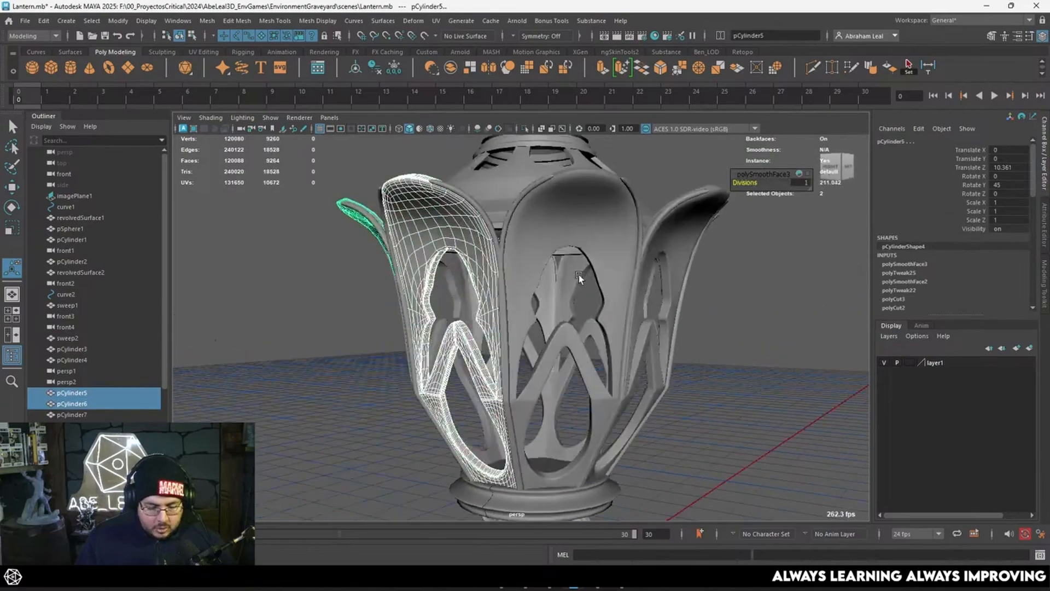
pyautogui.keyDown('shift'); pyautogui.click(617, 263); pyautogui.keyUp('shift')
pyautogui.keyDown('shift'); pyautogui.click(665, 249); pyautogui.keyUp('shift')
pyautogui.keyDown('alt'); pyautogui.moveTo(722, 277); pyautogui.dragTo(584, 254); pyautogui.keyUp('alt')
pyautogui.keyDown('shift'); pyautogui.click(540, 248); pyautogui.keyUp('shift')
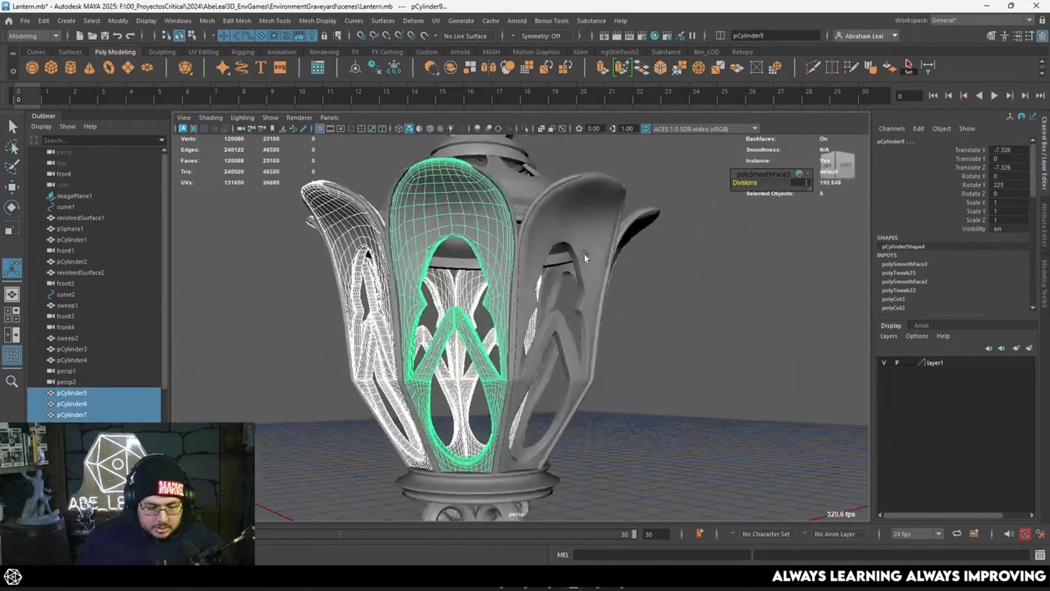
pyautogui.keyDown('shift'); pyautogui.click(584, 254); pyautogui.keyUp('shift')
pyautogui.keyDown('alt'); pyautogui.moveTo(651, 279); pyautogui.dragTo(576, 271); pyautogui.keyUp('alt')
pyautogui.keyDown('shift'); pyautogui.click(559, 235); pyautogui.keyUp('shift')
pyautogui.keyDown('shift'); pyautogui.click(581, 240); pyautogui.keyUp('shift')
pyautogui.click(452, 69)
# - Combine the roof dome, its cap and all the crown leaves into one mesh
pyautogui.keyDown('alt'); pyautogui.moveTo(539, 200); pyautogui.dragTo(547, 233); pyautogui.keyUp('alt')
pyautogui.click(550, 222)
pyautogui.keyDown('alt'); pyautogui.moveTo(550, 221); pyautogui.dragTo(543, 260, button='middle'); pyautogui.keyUp('alt')
pyautogui.keyDown('shift'); pyautogui.click(543, 257); pyautogui.keyUp('shift')
pyautogui.keyDown('alt'); pyautogui.moveTo(591, 254); pyautogui.dragTo(609, 179); pyautogui.keyUp('alt')
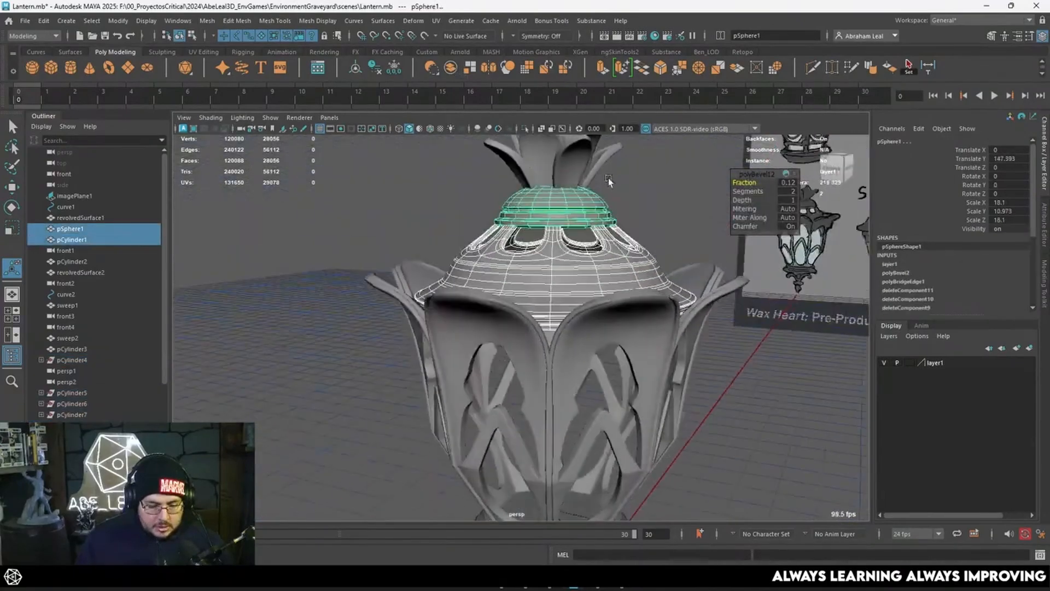
pyautogui.keyDown('alt'); pyautogui.moveTo(609, 180); pyautogui.dragTo(606, 254, button='middle'); pyautogui.keyUp('alt')
pyautogui.keyDown('shift'); pyautogui.moveTo(639, 186); pyautogui.dragTo(492, 236); pyautogui.keyUp('shift')
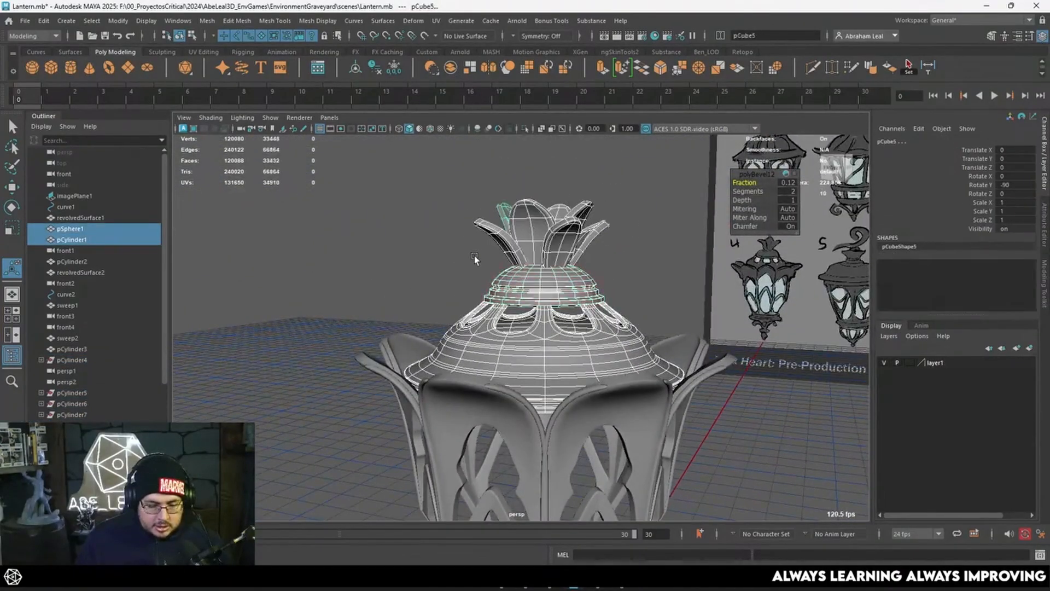
pyautogui.click(449, 72)
# - Combine the base ring, scrolls and bottom finial into one mesh
pyautogui.keyDown('alt'); pyautogui.moveTo(590, 377); pyautogui.dragTo(548, 172, button='middle'); pyautogui.keyUp('alt')
pyautogui.keyDown('alt'); pyautogui.moveTo(568, 435); pyautogui.dragTo(568, 304, button='middle'); pyautogui.keyUp('alt')
pyautogui.moveTo(596, 304); pyautogui.dragTo(393, 410)
pyautogui.keyDown('alt'); pyautogui.moveTo(432, 358); pyautogui.dragTo(469, 329); pyautogui.keyUp('alt')
pyautogui.click(451, 70)
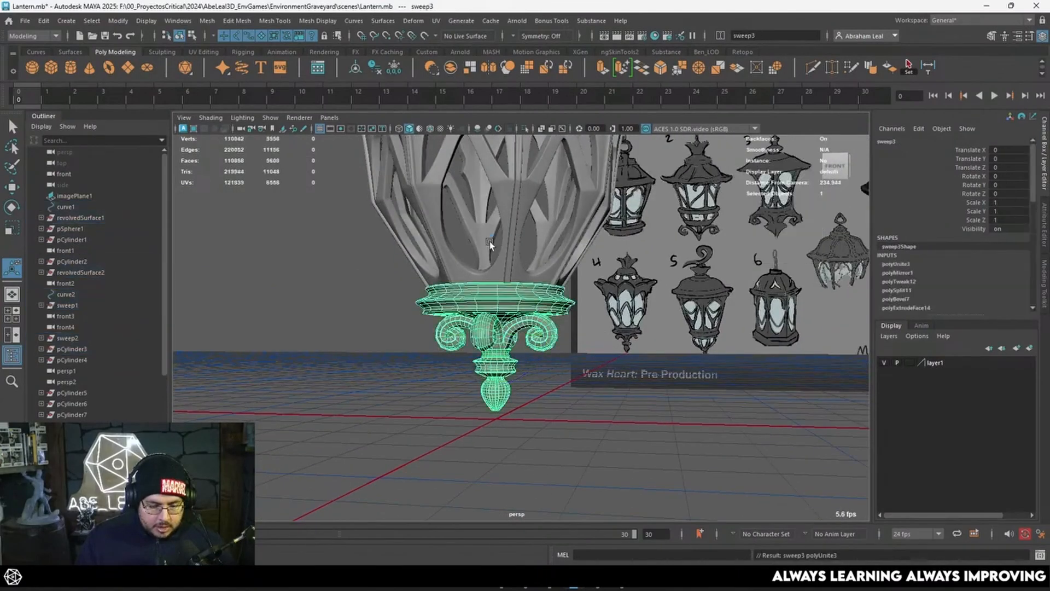
# - Select all the thin trim strips along the side panels' edges and combine them into one mesh
pyautogui.keyDown('alt'); pyautogui.moveTo(490, 241); pyautogui.dragTo(531, 258); pyautogui.keyUp('alt')
pyautogui.click(529, 238)
pyautogui.press('f')
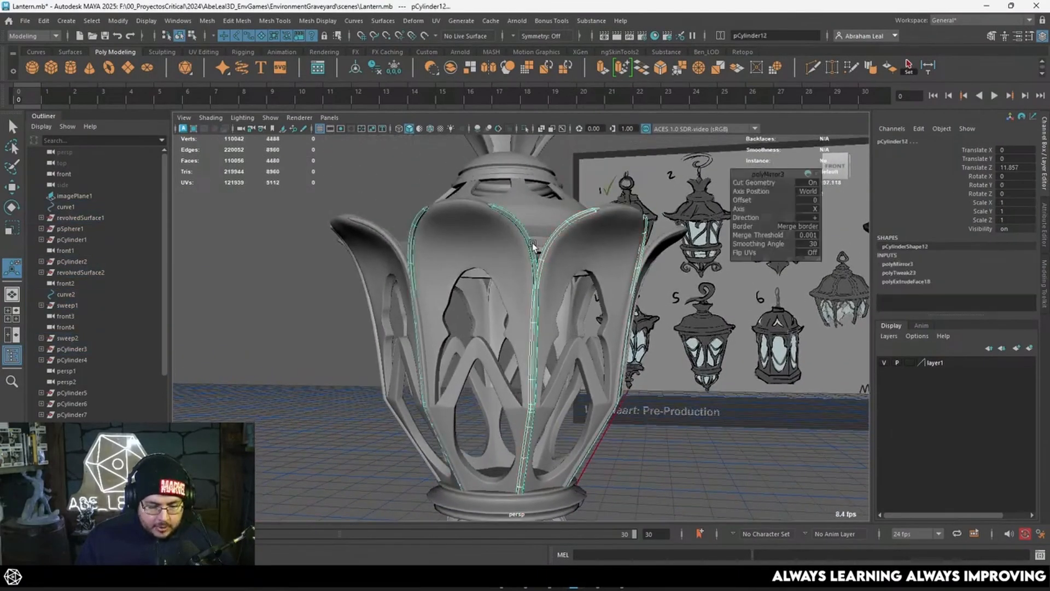
pyautogui.keyDown('alt'); pyautogui.moveTo(412, 267); pyautogui.dragTo(483, 266); pyautogui.keyUp('alt')
pyautogui.keyDown('shift'); pyautogui.click(415, 246); pyautogui.keyUp('shift')
pyautogui.keyDown('alt'); pyautogui.moveTo(415, 247); pyautogui.dragTo(493, 291); pyautogui.keyUp('alt')
pyautogui.keyDown('shift'); pyautogui.click(451, 267); pyautogui.keyUp('shift')
pyautogui.keyDown('shift'); pyautogui.click(452, 297); pyautogui.keyUp('shift')
pyautogui.keyDown('alt'); pyautogui.moveTo(418, 291); pyautogui.dragTo(496, 275); pyautogui.keyUp('alt')
pyautogui.keyDown('shift'); pyautogui.click(450, 298); pyautogui.keyUp('shift')
pyautogui.keyDown('shift'); pyautogui.click(438, 266); pyautogui.keyUp('shift')
pyautogui.keyDown('shift'); pyautogui.click(508, 267); pyautogui.keyUp('shift')
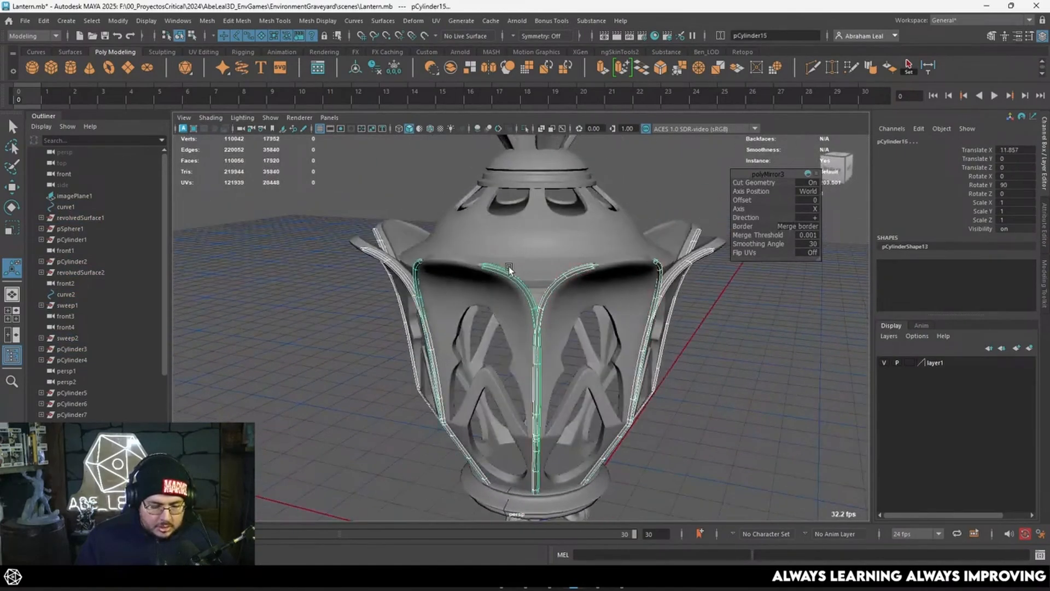
pyautogui.click(448, 70)
pyautogui.click(678, 327)
pyautogui.scroll(-4, 679, 326)
pyautogui.keyDown('alt'); pyautogui.moveTo(679, 327); pyautogui.dragTo(572, 309); pyautogui.keyUp('alt')
pyautogui.scroll(3, 572, 308)
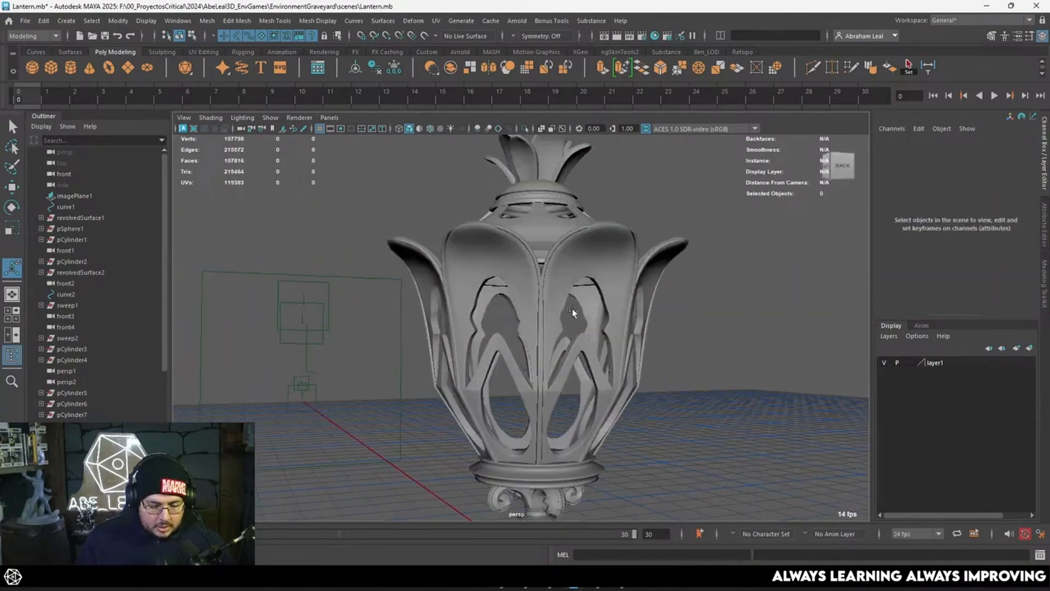
# - Examine the lantern model from several angles in perspective and compare it with the reference drawing in the front view
pyautogui.click(571, 228)
pyautogui.keyDown('alt'); pyautogui.moveTo(571, 228); pyautogui.dragTo(513, 211); pyautogui.keyUp('alt')
pyautogui.click(546, 249)
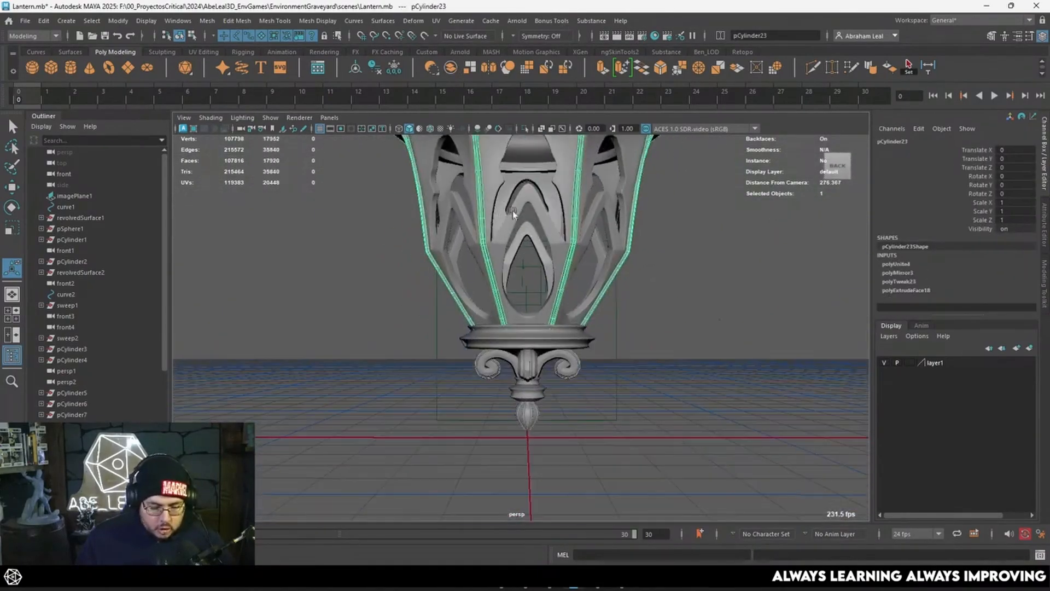
pyautogui.click(539, 334)
pyautogui.keyDown('alt'); pyautogui.moveTo(539, 335); pyautogui.dragTo(626, 387); pyautogui.keyUp('alt')
pyautogui.click(626, 387)
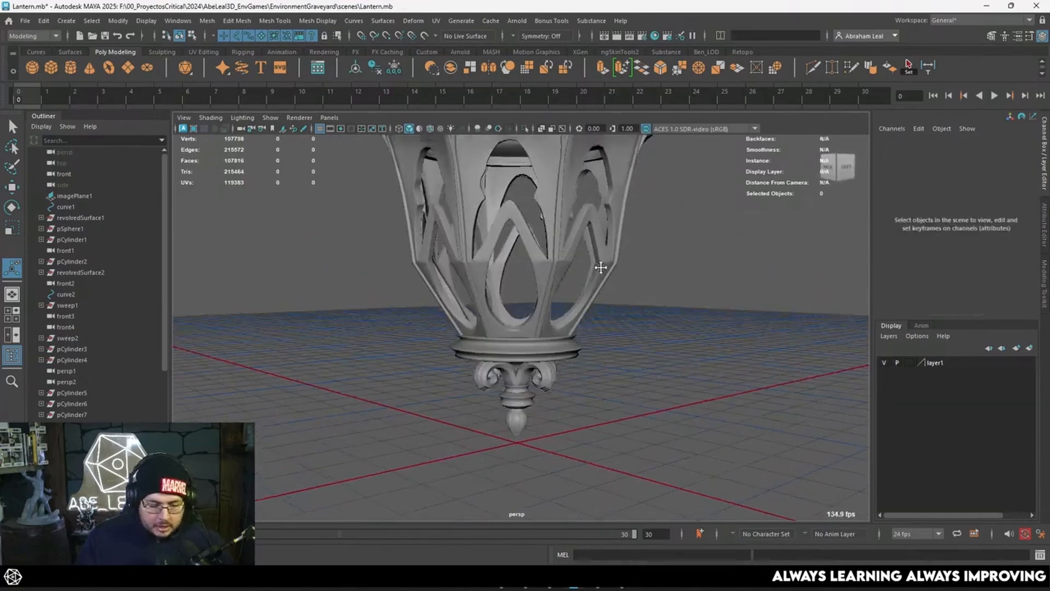
pyautogui.scroll(-3, 602, 266)
pyautogui.keyDown('alt'); pyautogui.moveTo(602, 266); pyautogui.dragTo(543, 331, button='middle'); pyautogui.keyUp('alt')
pyautogui.press('space')
pyautogui.keyDown('alt'); pyautogui.moveTo(544, 330); pyautogui.dragTo(550, 357); pyautogui.keyUp('alt')
pyautogui.scroll(-3, 556, 340)
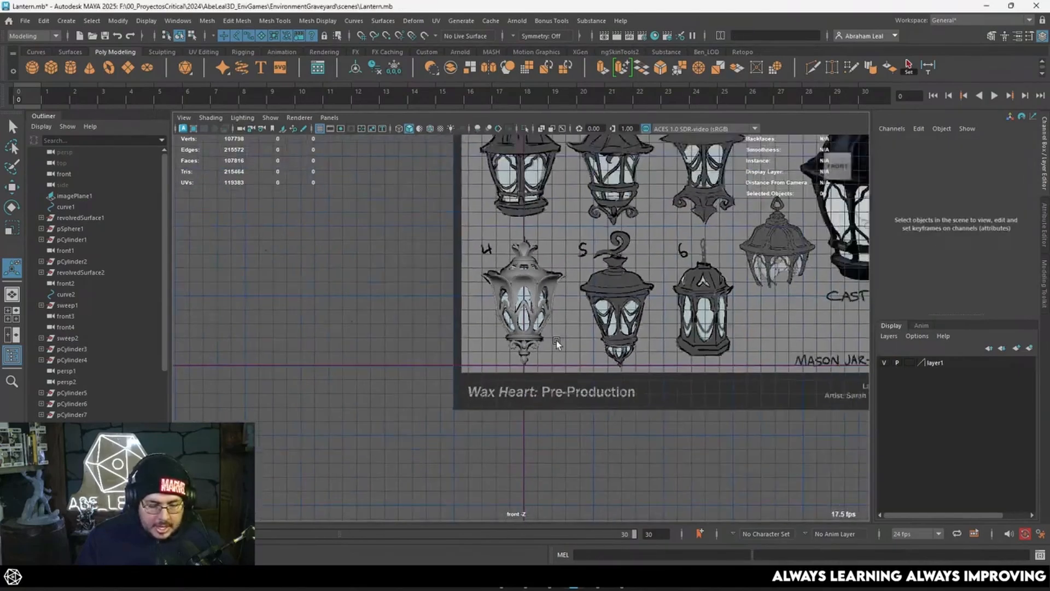
pyautogui.scroll(5, 589, 275)
pyautogui.scroll(5, 589, 274)
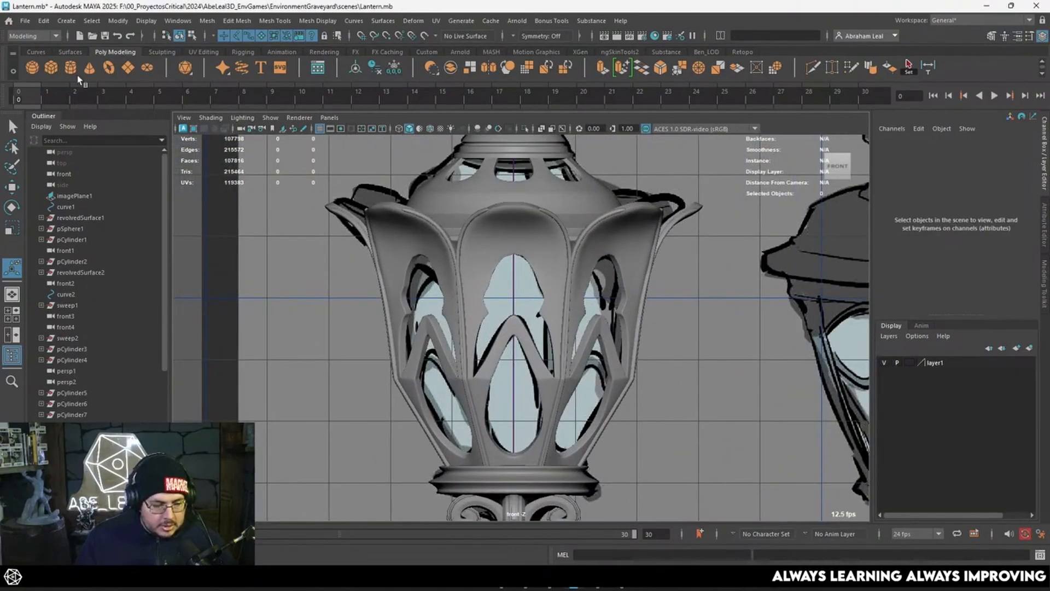
# - Try a uniformly scaled polygon sphere inside the lantern's body as a bulb placeholder, and delete it
pyautogui.click(32, 67)
pyautogui.scroll(-3, 511, 378)
pyautogui.press('w')
pyautogui.moveTo(527, 405); pyautogui.dragTo(516, 235)
pyautogui.press('r')
pyautogui.moveTo(517, 334); pyautogui.dragTo(552, 332)
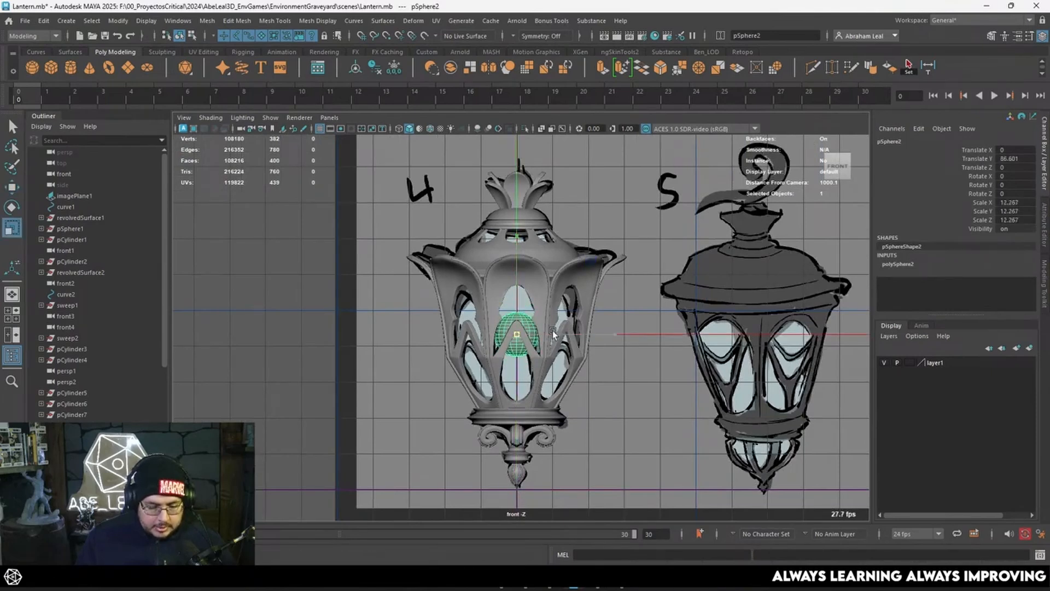
pyautogui.press('w')
pyautogui.moveTo(514, 276)
pyautogui.mouseDown()
pyautogui.moveTo(513, 251)
pyautogui.moveTo(509, 274)
pyautogui.mouseUp()
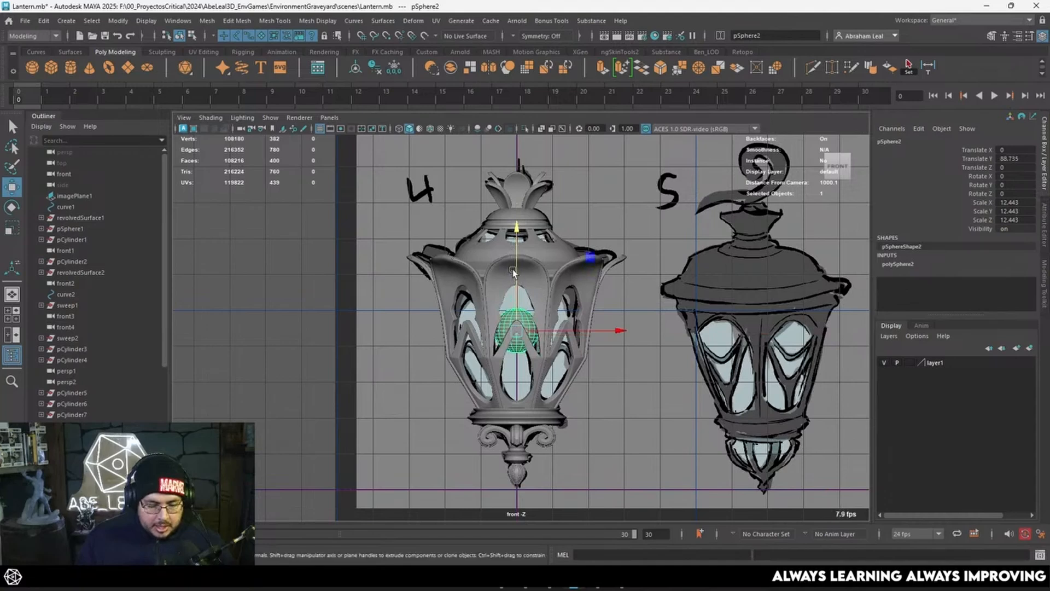
pyautogui.click(513, 269)
pyautogui.hotkey('ctrl', 'z')
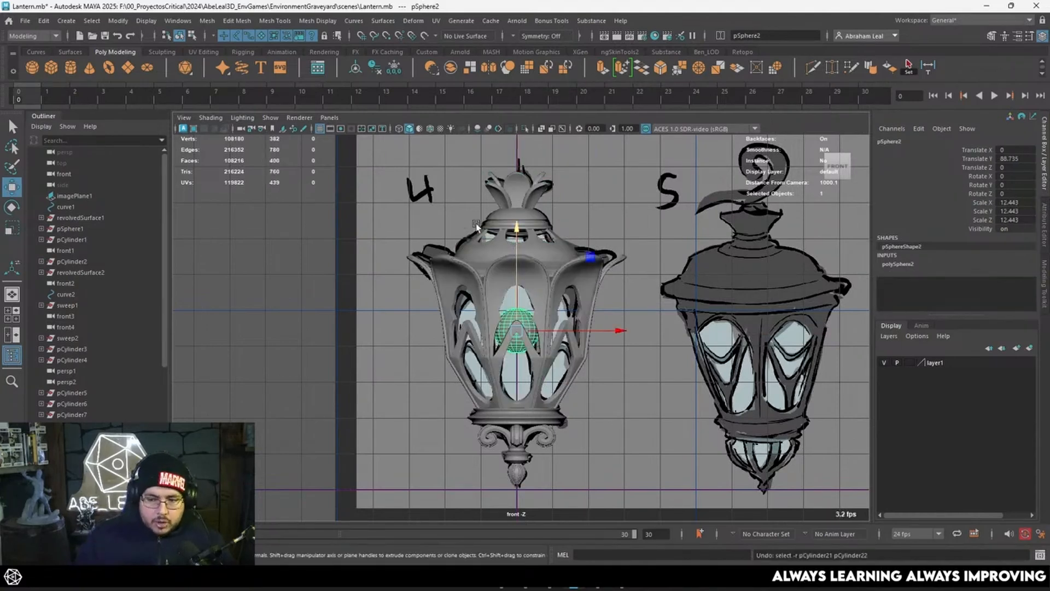
pyautogui.press('Delete')
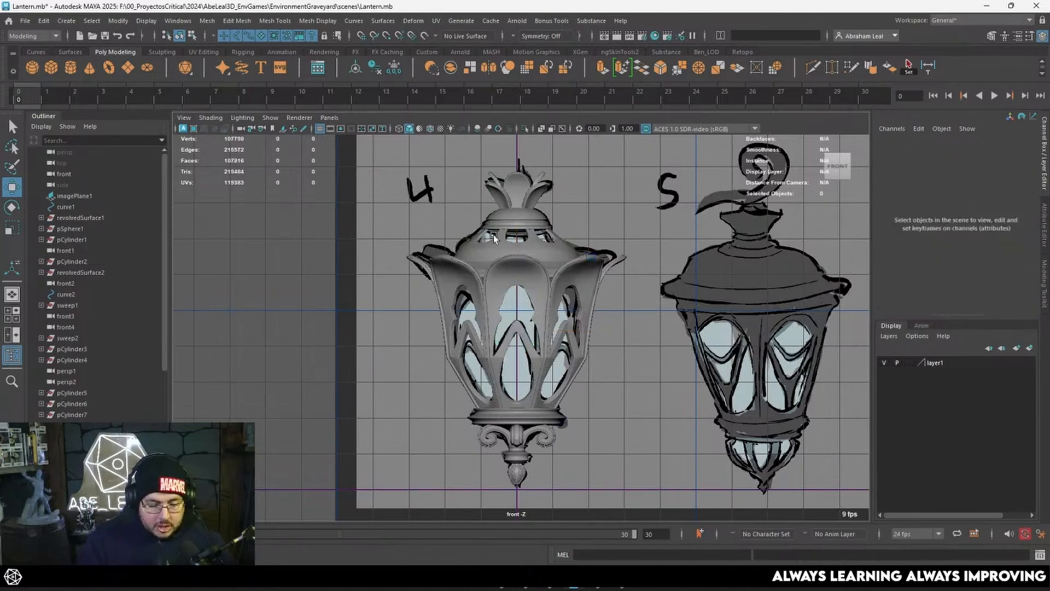
# - Delete the construction history of all the lantern parts in the perspective view
pyautogui.press('space')
pyautogui.press('space')
pyautogui.moveTo(551, 277)
pyautogui.keyDown('alt'); pyautogui.mouseDown()
pyautogui.moveTo(524, 285)
pyautogui.moveTo(553, 341)
pyautogui.moveTo(503, 277)
pyautogui.moveTo(540, 291)
pyautogui.moveTo(542, 271)
pyautogui.mouseUp(); pyautogui.keyUp('alt')
pyautogui.click(543, 270)
pyautogui.moveTo(654, 223); pyautogui.dragTo(392, 464)
pyautogui.click(379, 68)
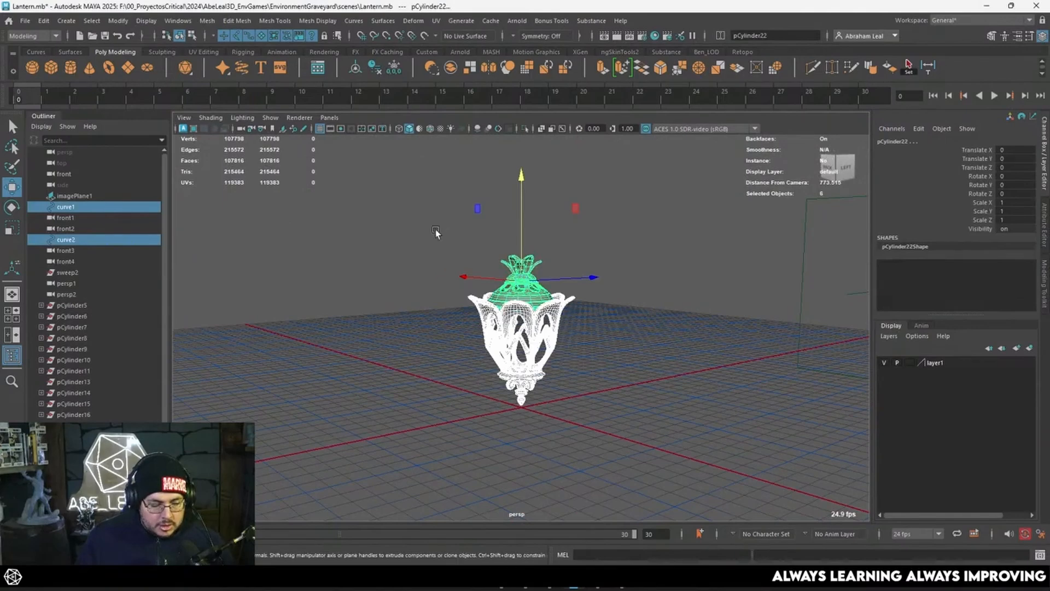
pyautogui.click(435, 233)
# - Rename the lantern's domed top piece with the leaf finial as LanternCrown
pyautogui.scroll(4, 529, 248)
pyautogui.click(530, 247)
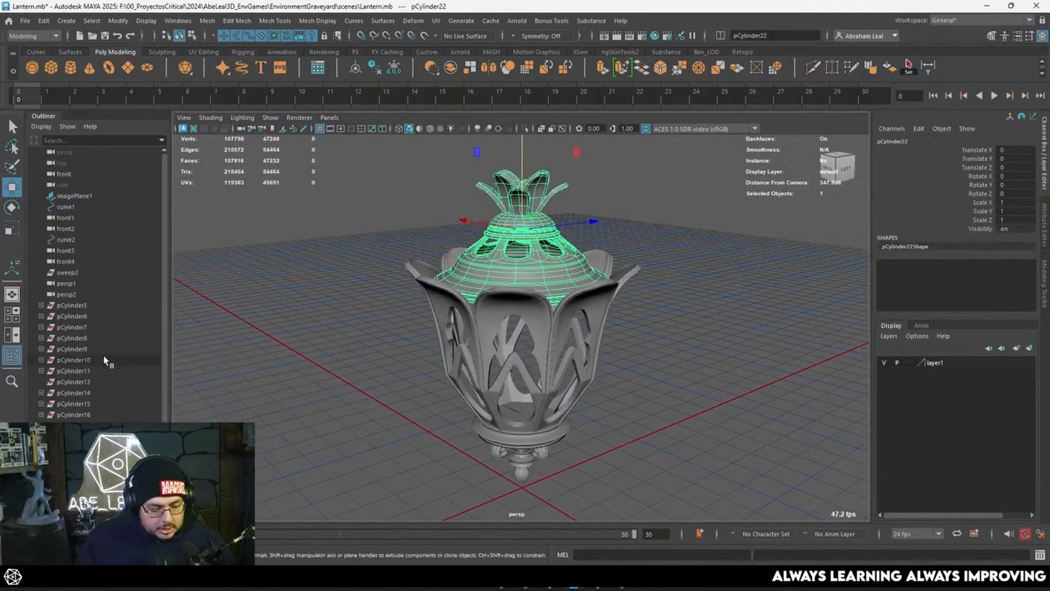
pyautogui.scroll(-1, 105, 361)
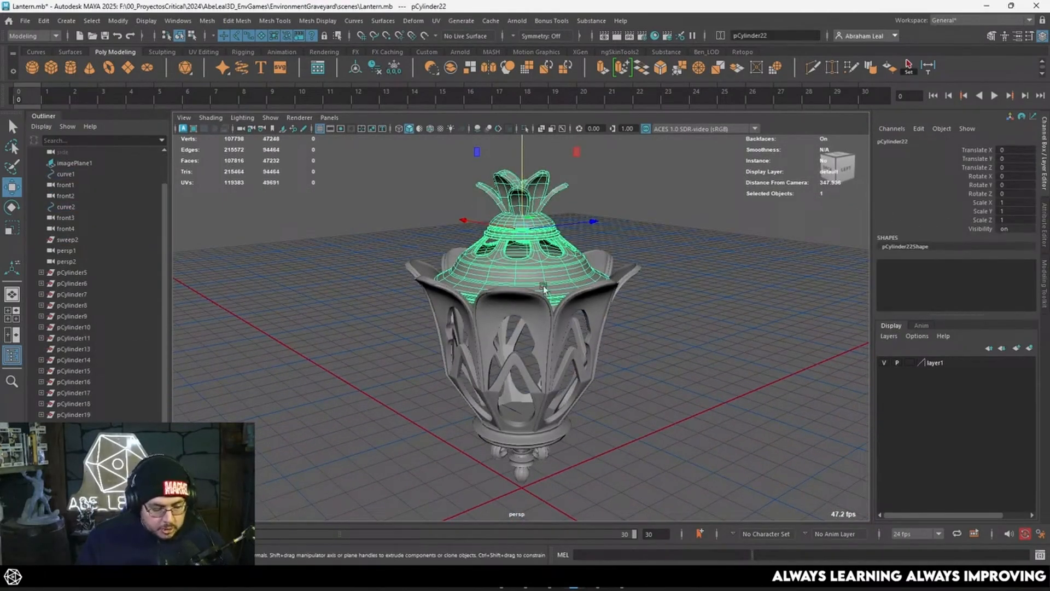
pyautogui.scroll(2, 545, 290)
pyautogui.doubleClick(909, 141)
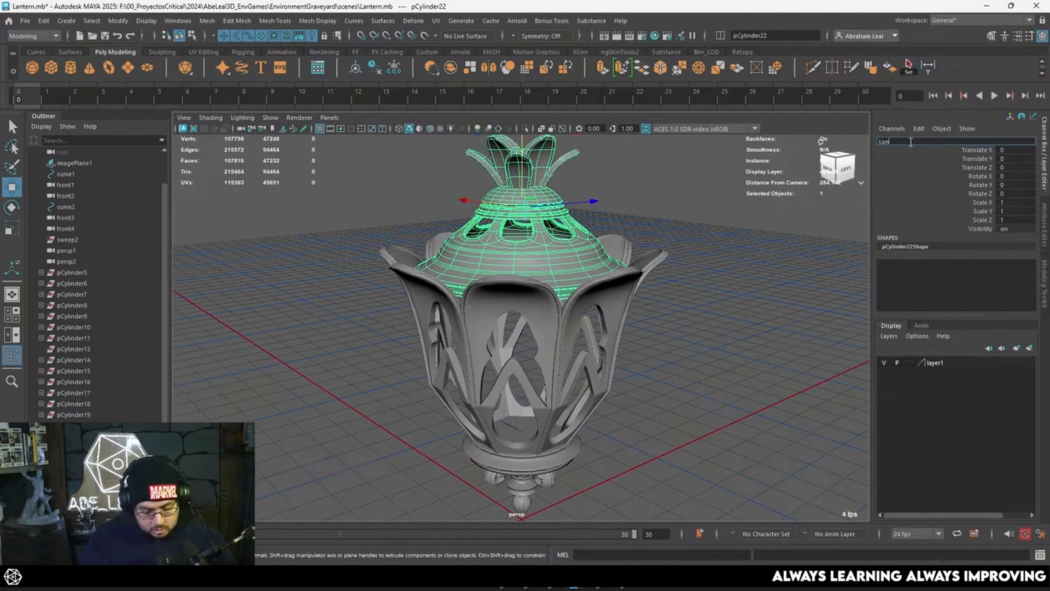
pyautogui.write('LanternCrown')
pyautogui.press('Return')
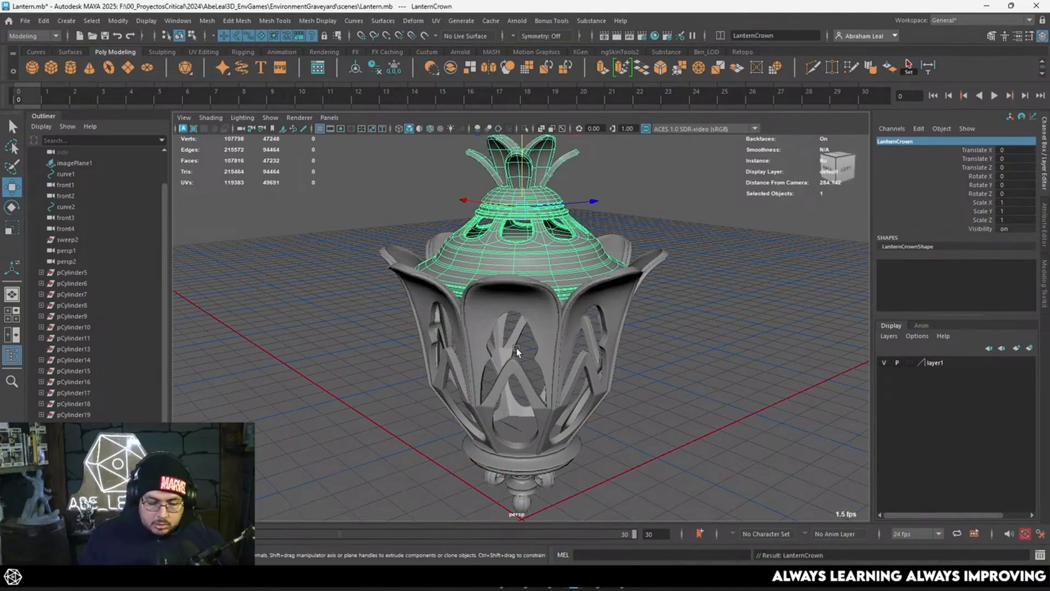
# - Rename the mesh of perforated side panels as LanternBody
pyautogui.click(516, 348)
pyautogui.doubleClick(915, 140)
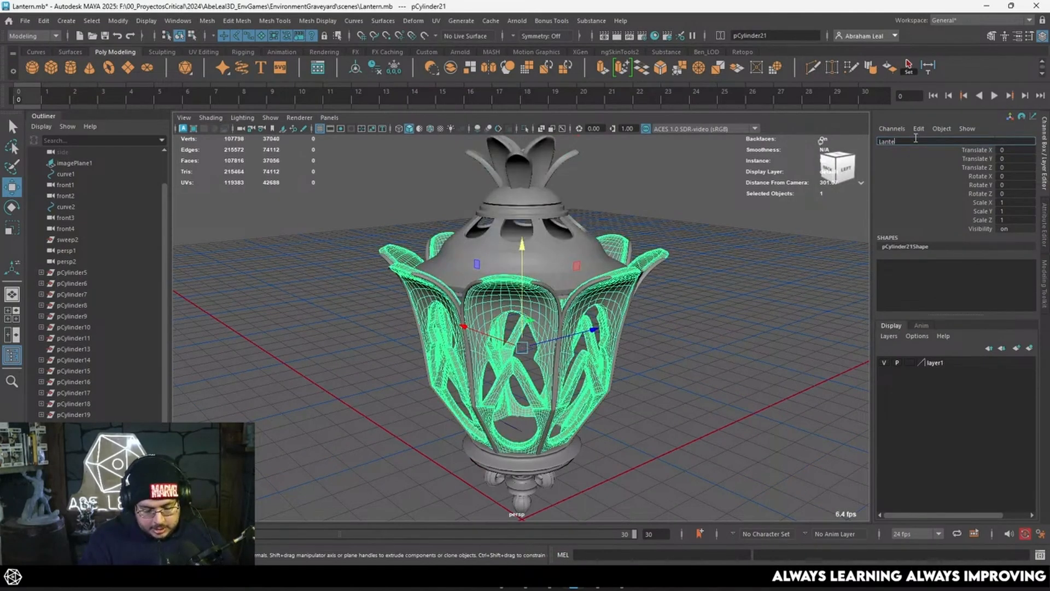
pyautogui.write('LanternBody')
pyautogui.press('Return')
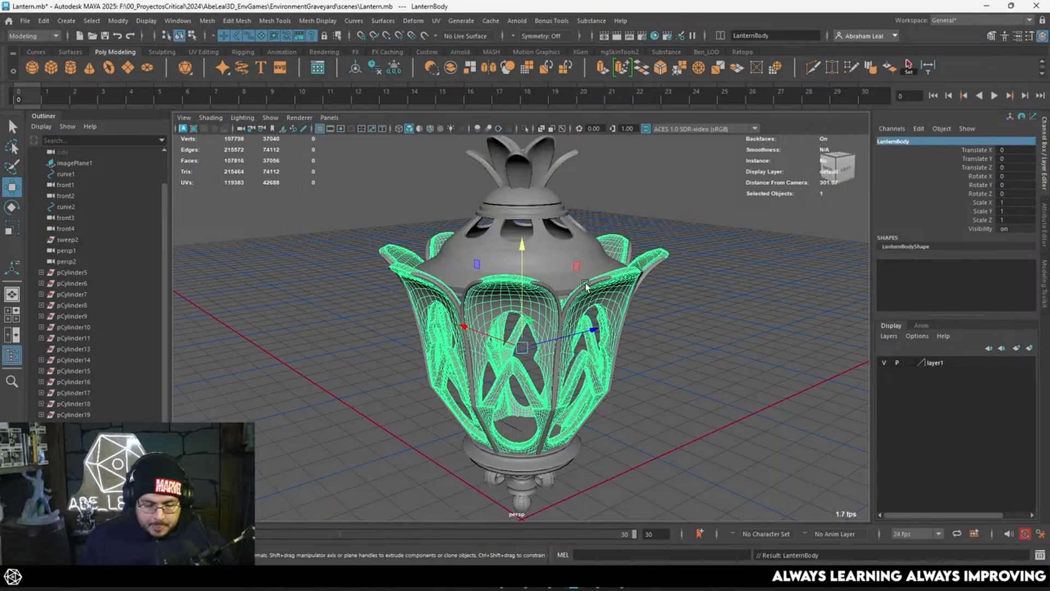
# - Rename the thin edging strips that run along the side panels as LanternTrim
pyautogui.click(585, 284)
pyautogui.doubleClick(898, 141)
pyautogui.press('capslock')
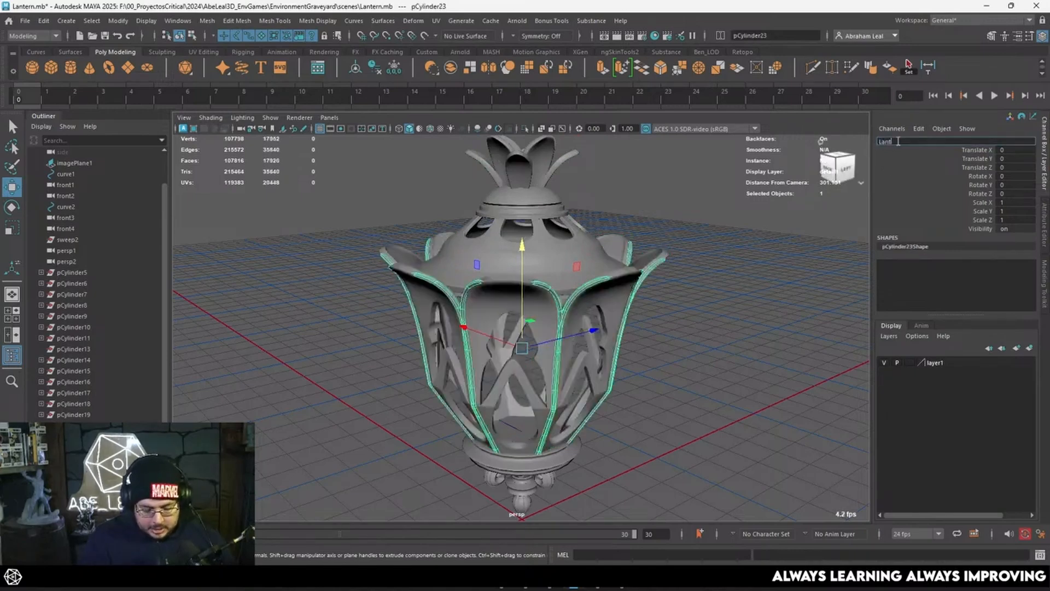
pyautogui.write('LanternTrim')
pyautogui.press('Return')
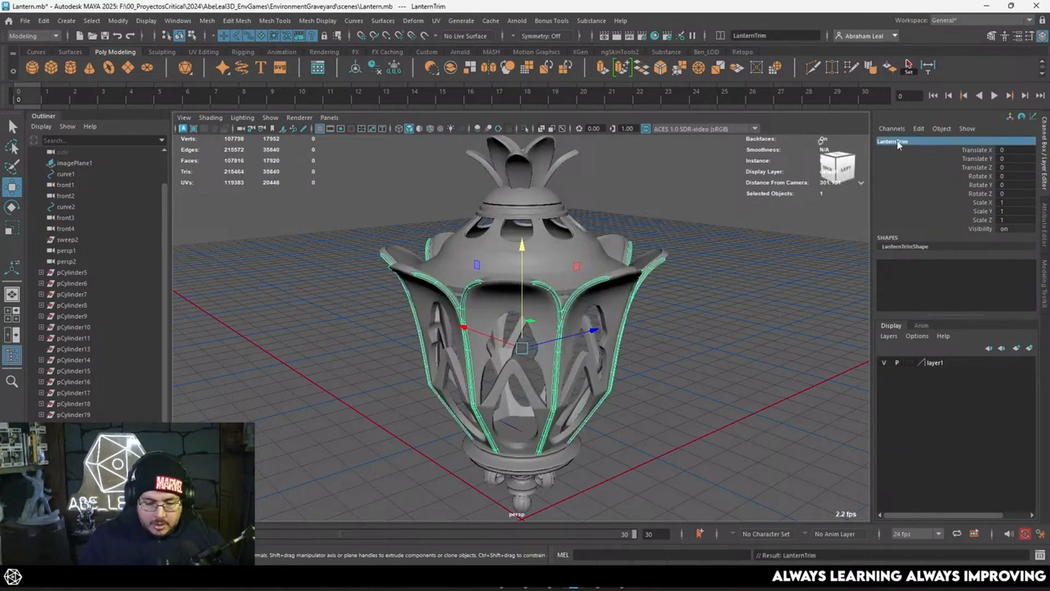
# - Rename the lantern's lower ring and scroll ornament mesh as LanternBase
pyautogui.click(579, 447)
pyautogui.doubleClick(901, 141)
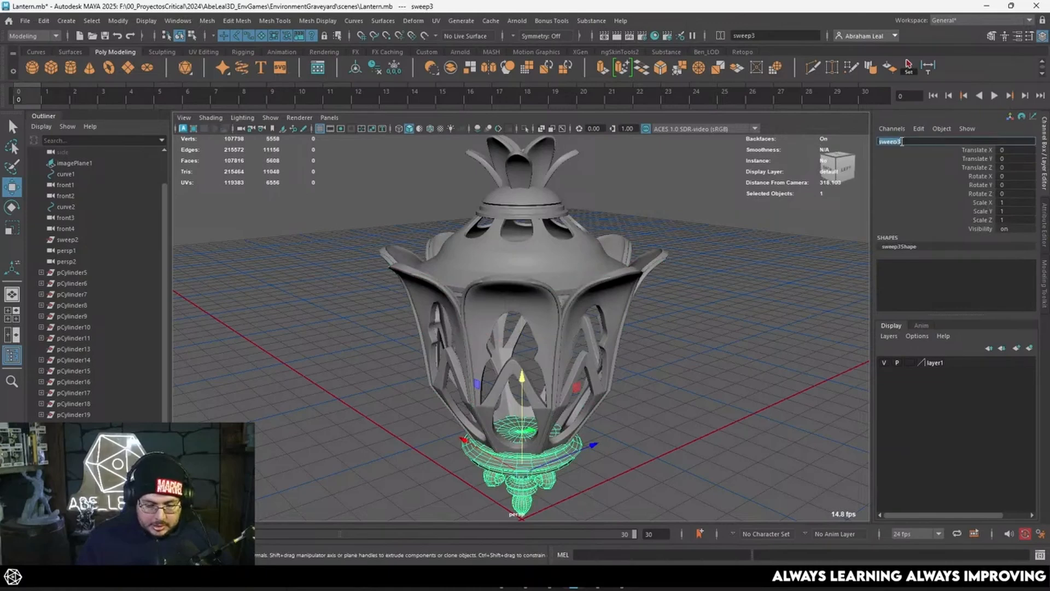
pyautogui.write('LanternBa')
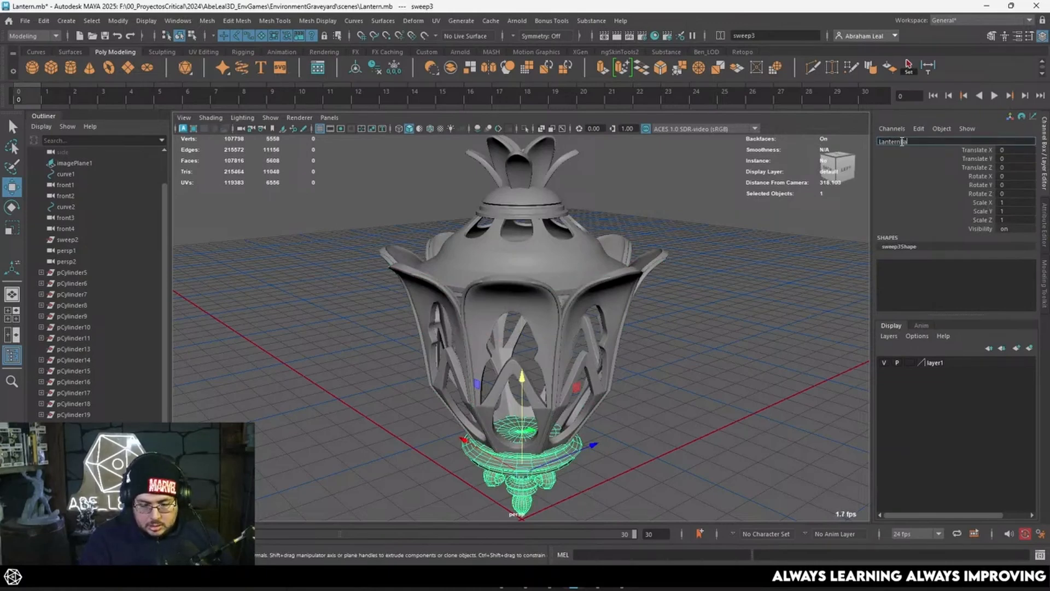
pyautogui.write('se')
pyautogui.press('Return')
# - Select only the four lantern meshes, leaving out the curves, and export the selection to the Desktop as Lantern.fbx
pyautogui.click(714, 242)
pyautogui.keyDown('alt'); pyautogui.moveTo(714, 243); pyautogui.dragTo(700, 229); pyautogui.keyUp('alt')
pyautogui.keyDown('alt'); pyautogui.moveTo(700, 230); pyautogui.dragTo(624, 287, button='right'); pyautogui.keyUp('alt')
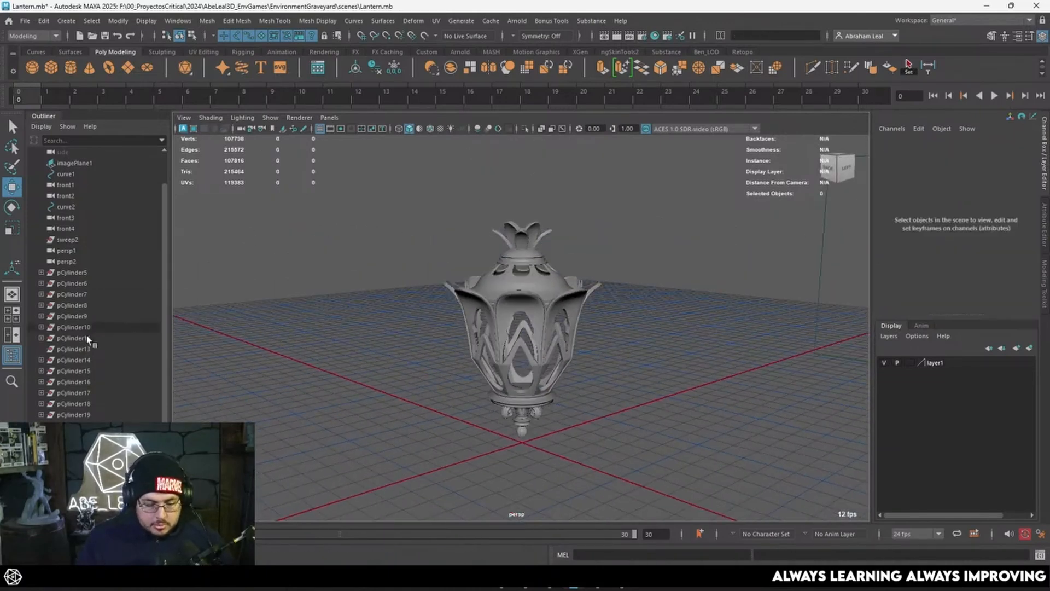
pyautogui.moveTo(657, 202); pyautogui.dragTo(457, 510)
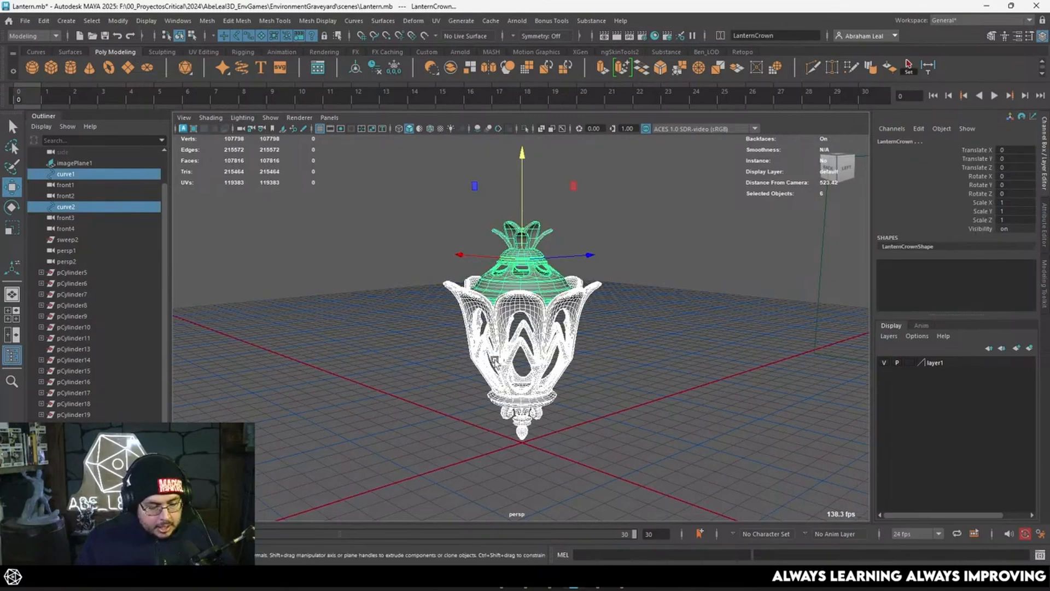
pyautogui.click(428, 338)
pyautogui.click(485, 340)
pyautogui.moveTo(427, 421); pyautogui.dragTo(651, 254)
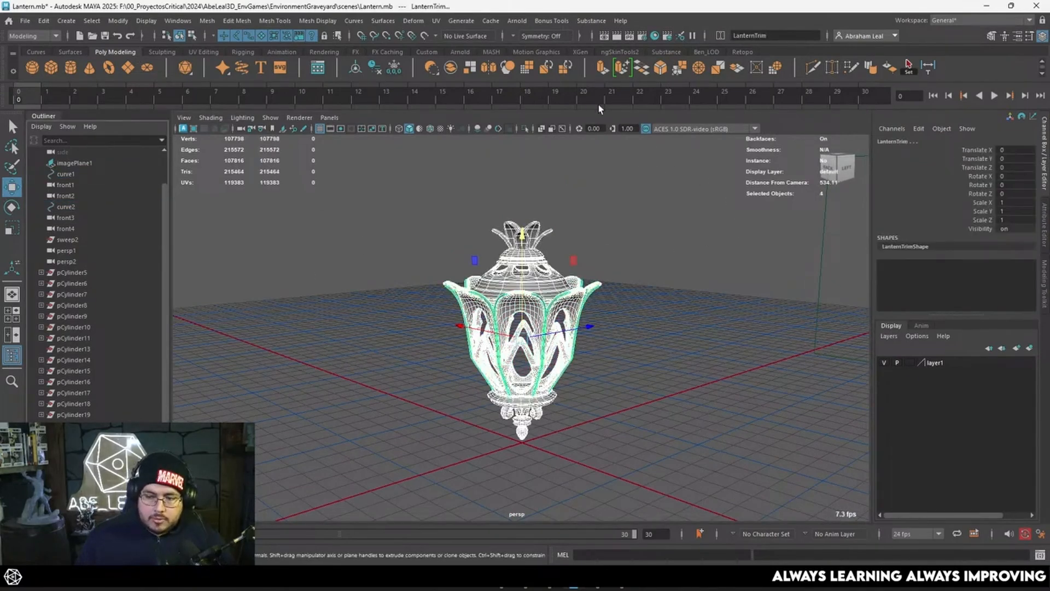
pyautogui.click(27, 18)
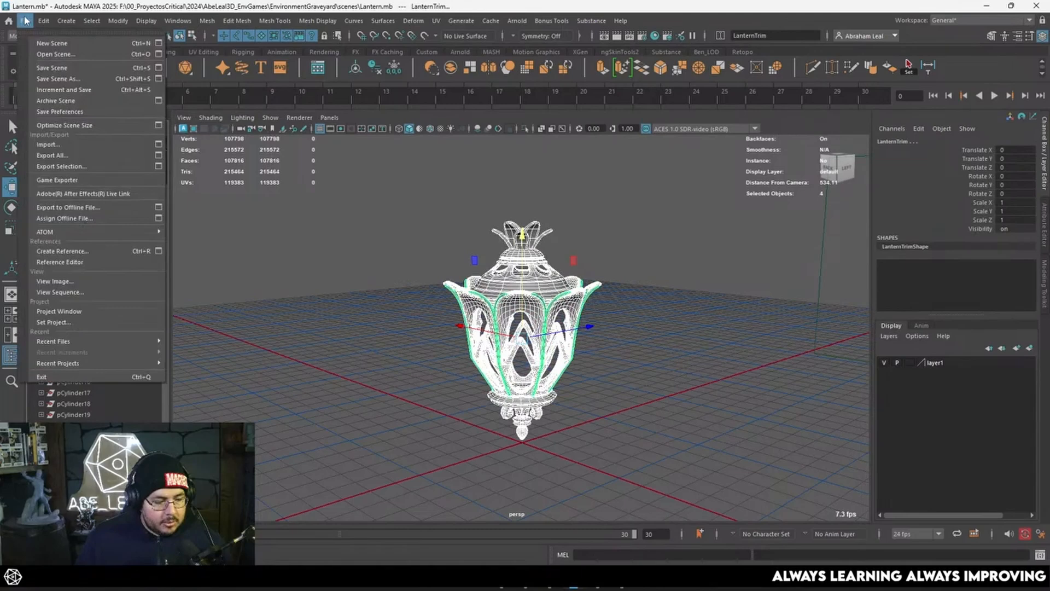
pyautogui.click(73, 171)
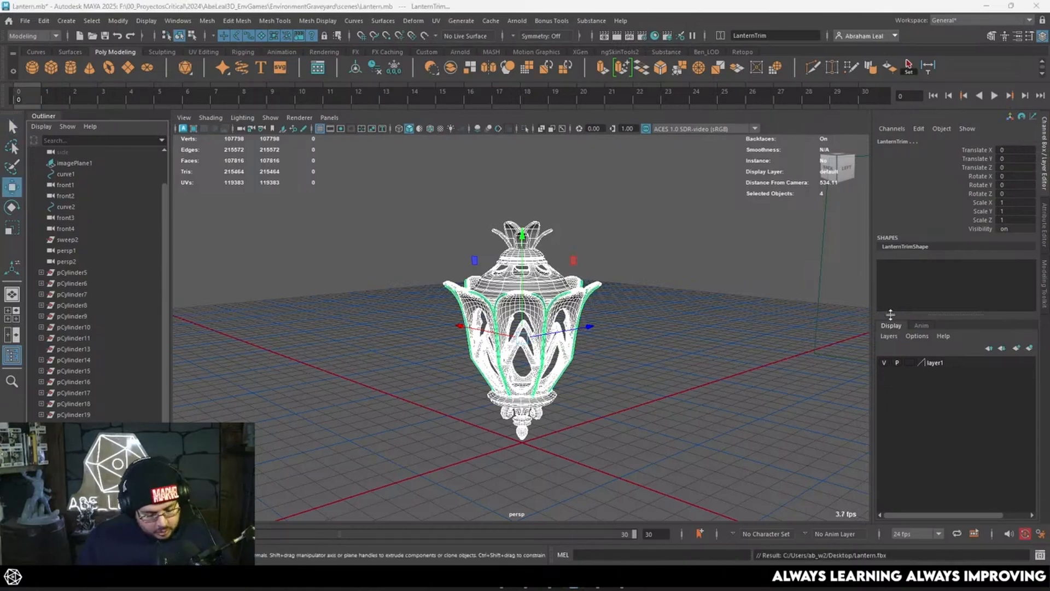
# - Launch ZBrush from the Windows search
pyautogui.press('super')
pyautogui.write('zbr')
pyautogui.click(383, 269)
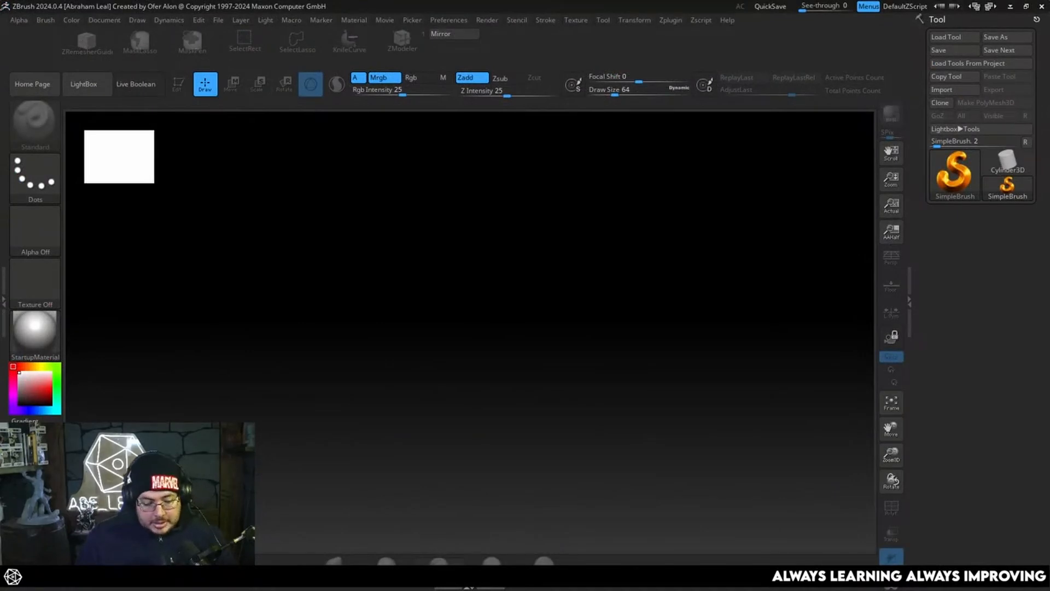
# - Launch Krita and create a new 1920 x 1080 px RGB/Alpha document
pyautogui.press('super')
pyautogui.write('krita')
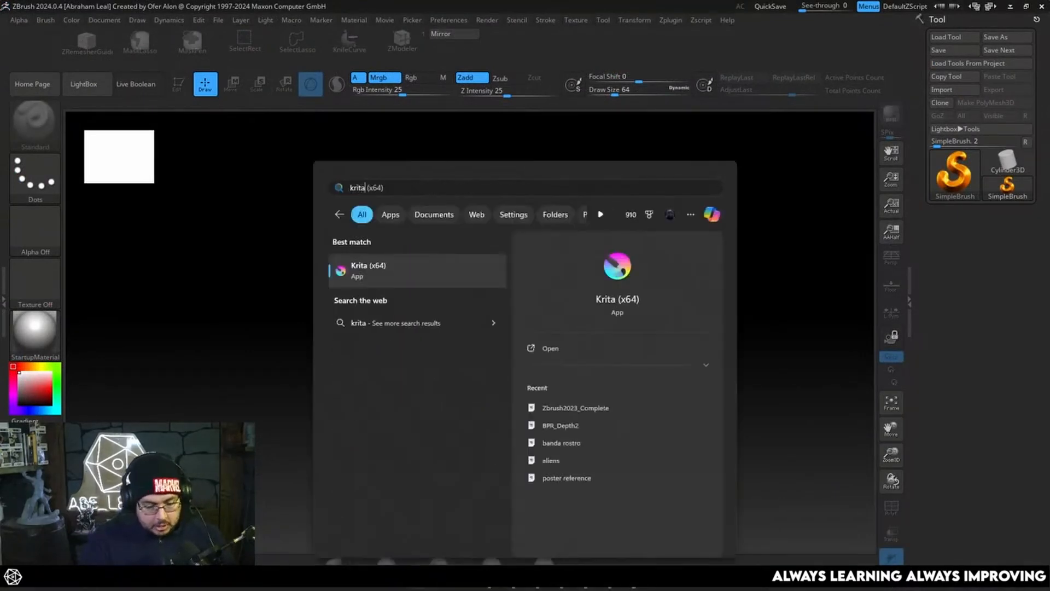
pyautogui.press('Return')
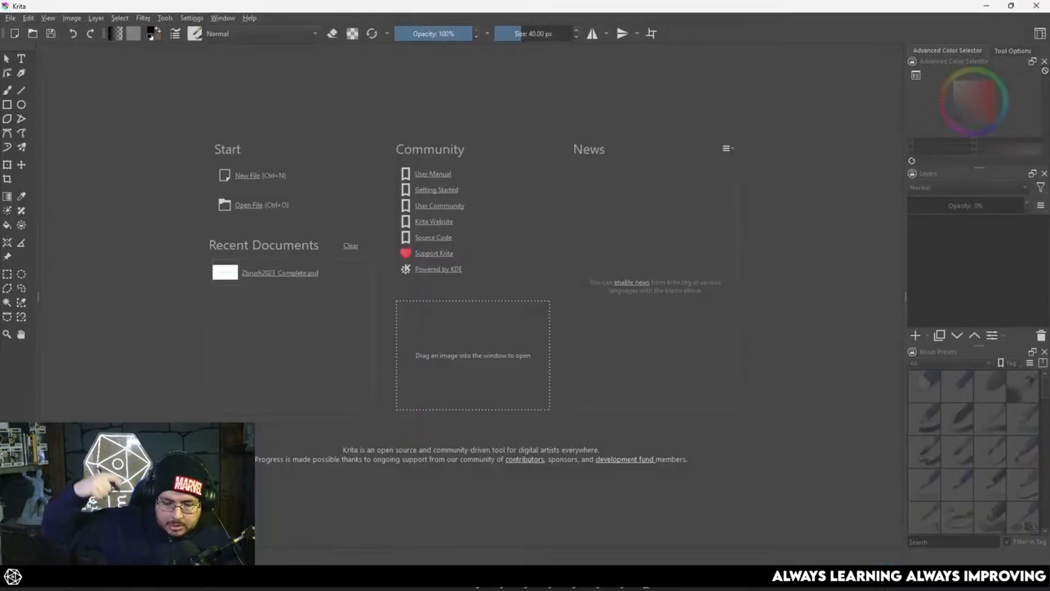
pyautogui.click(247, 176)
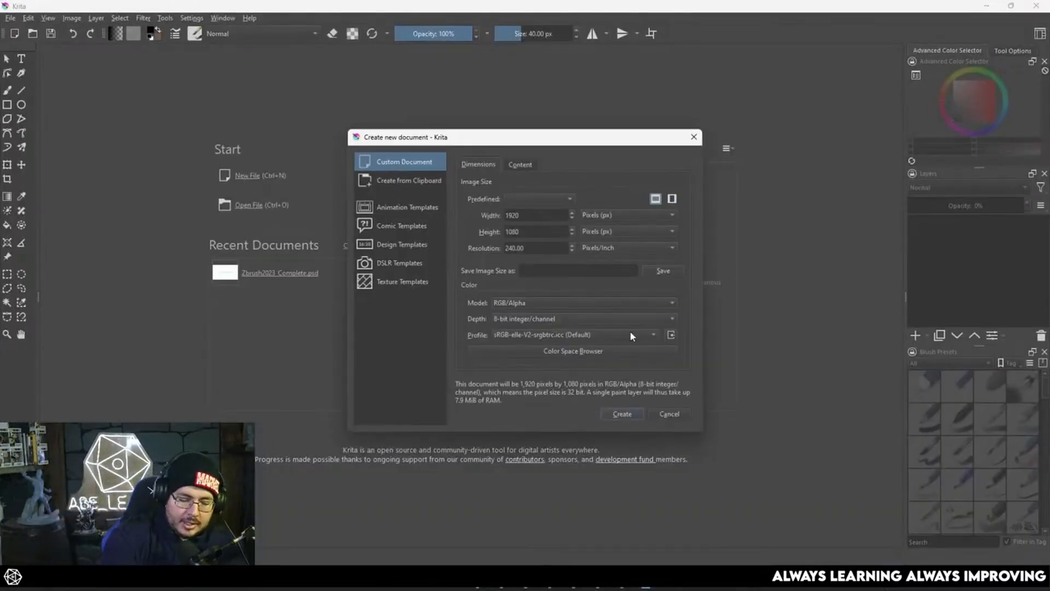
pyautogui.click(622, 414)
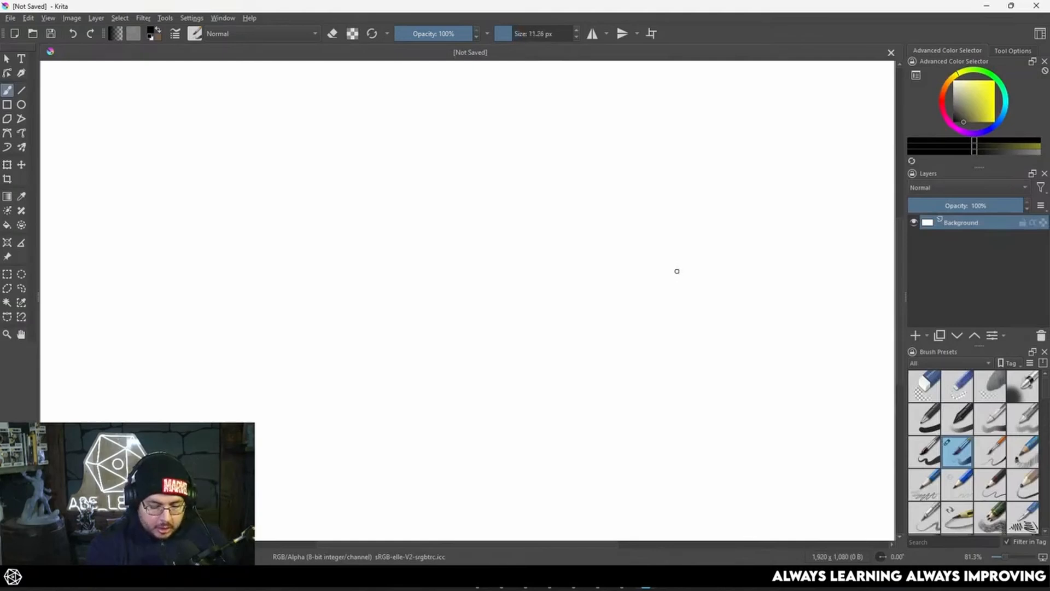
# - Sketch a hanging chain with a cable beside it, leading through a ring with sloping sides to a socket and round bulb
pyautogui.moveTo(524, 141); pyautogui.dragTo(517, 116)
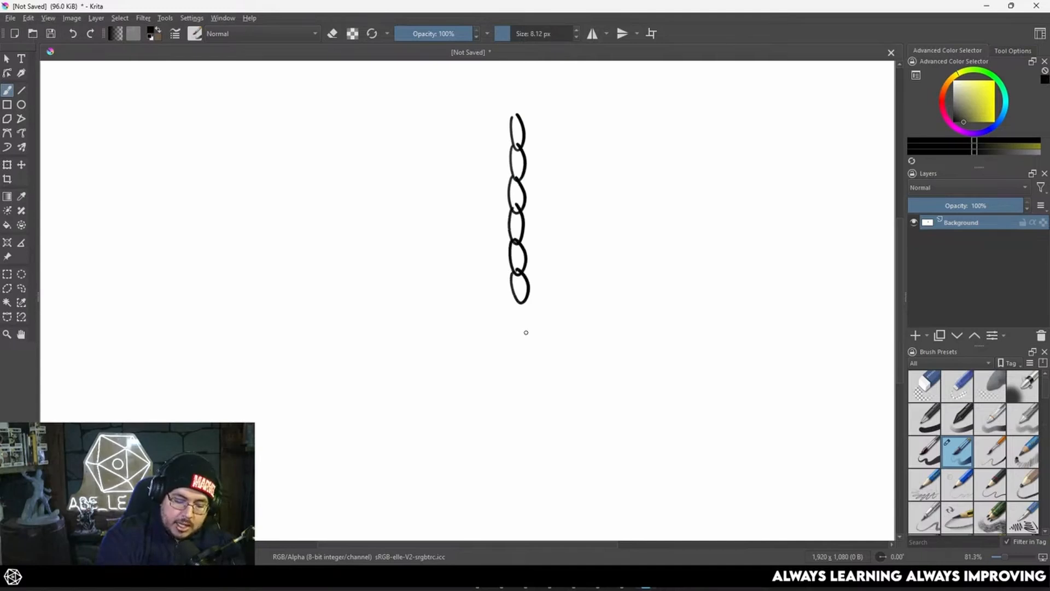
pyautogui.moveTo(524, 331); pyautogui.dragTo(533, 191)
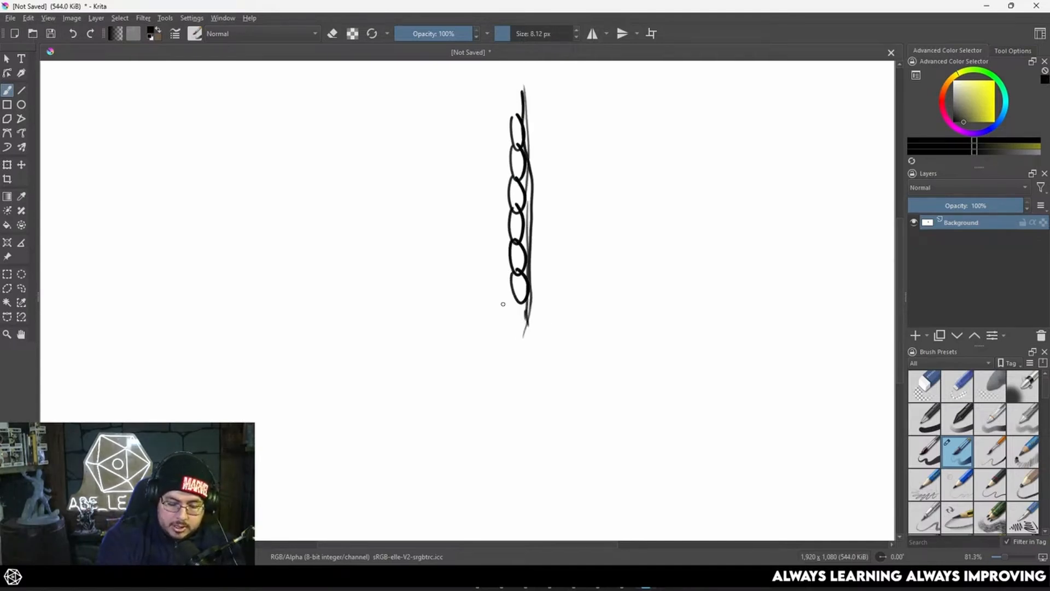
pyautogui.moveTo(496, 310)
pyautogui.mouseDown()
pyautogui.moveTo(550, 302)
pyautogui.moveTo(568, 343)
pyautogui.mouseUp()
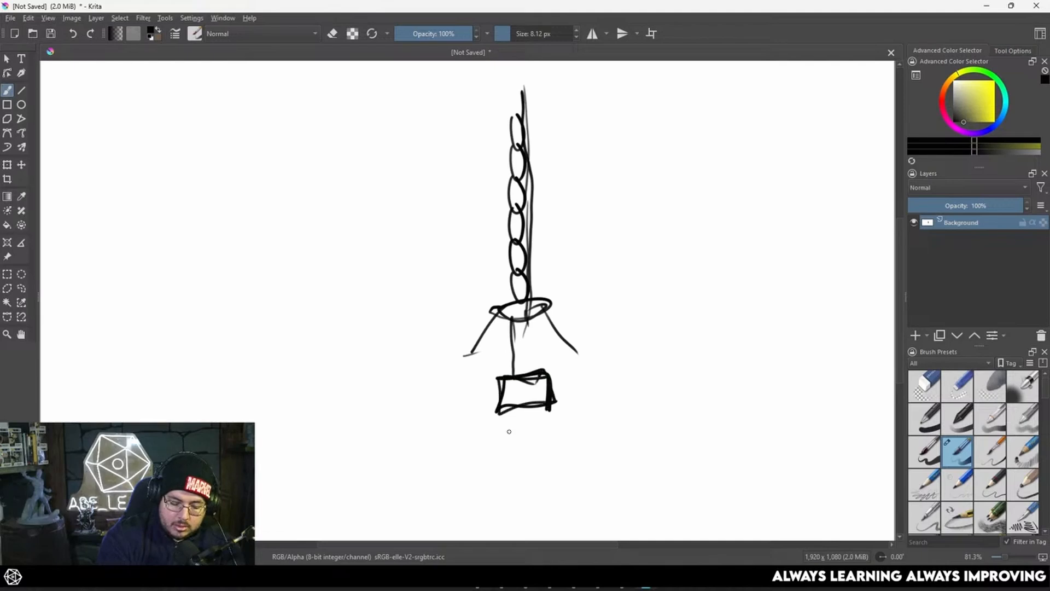
pyautogui.moveTo(476, 478); pyautogui.dragTo(539, 447)
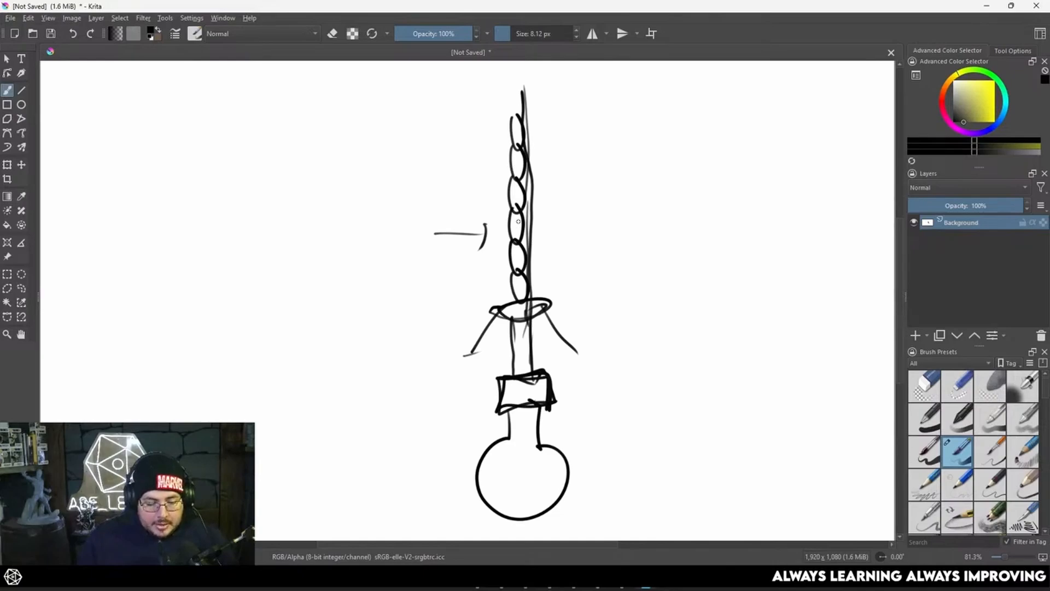
# - Switch back to Maya and examine the lantern's crown and its openings from above
pyautogui.hotkey('alt', 'Tab')
pyautogui.hotkey('alt', 'Tab')
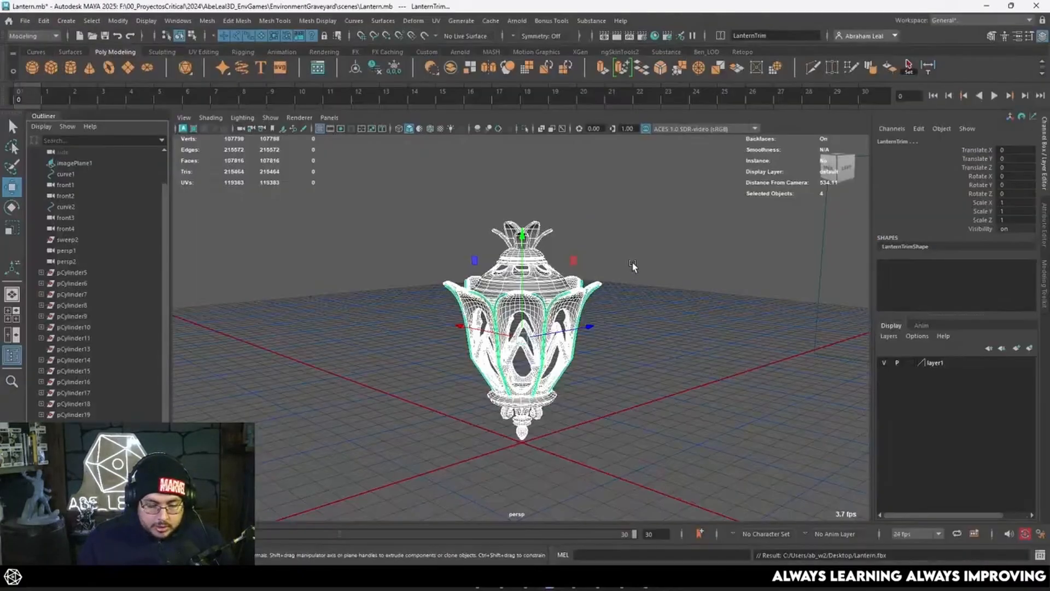
pyautogui.keyDown('alt'); pyautogui.moveTo(653, 269); pyautogui.dragTo(607, 255); pyautogui.keyUp('alt')
pyautogui.scroll(6, 627, 367)
pyautogui.scroll(-6, 607, 255)
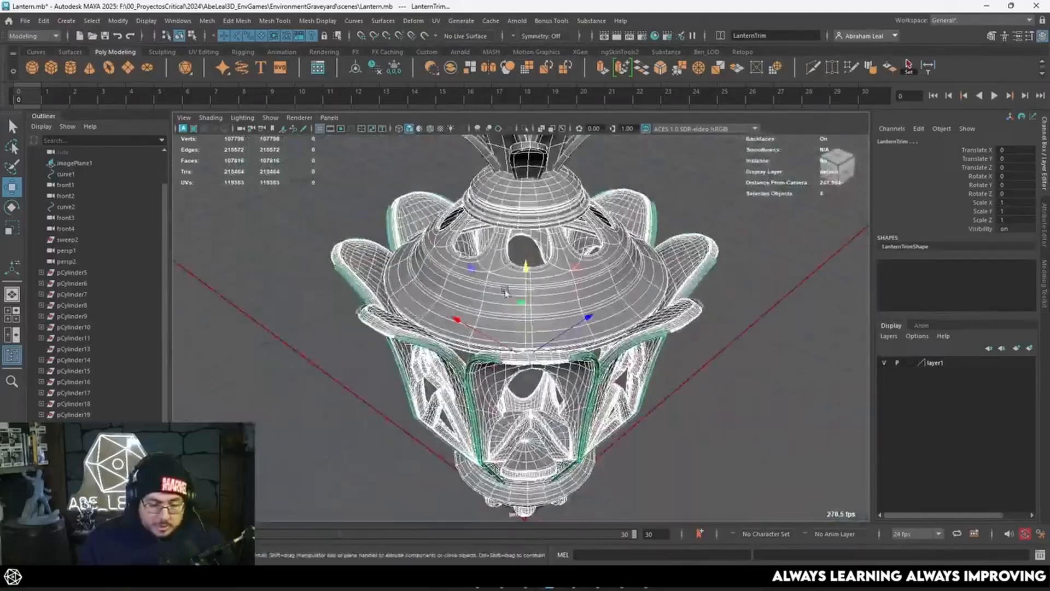
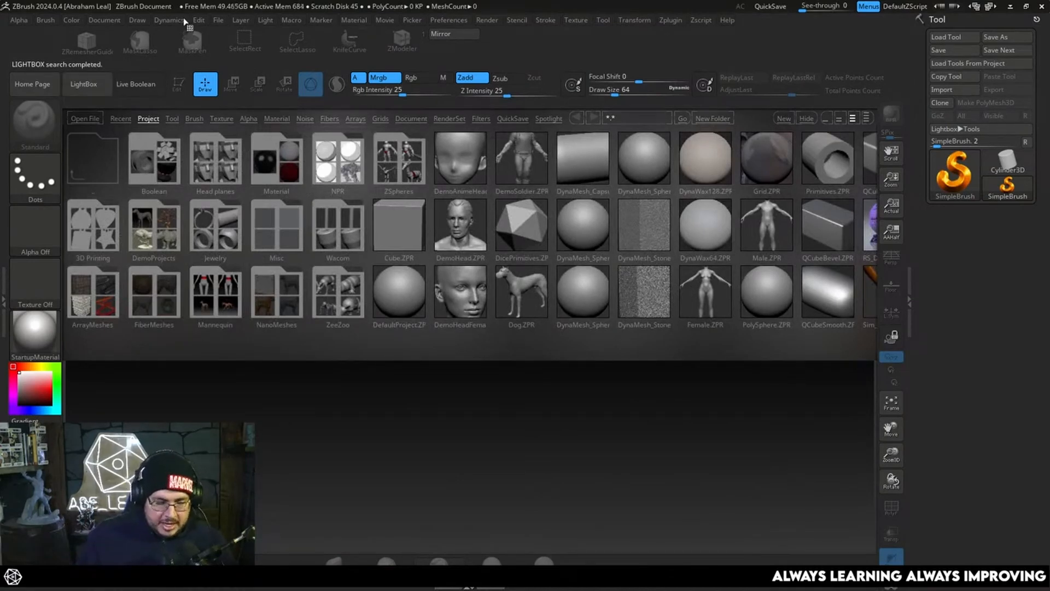
# - Launch ZBrush 2025.1 from the Windows search in place of version 2024.0.4
pyautogui.click(104, 91)
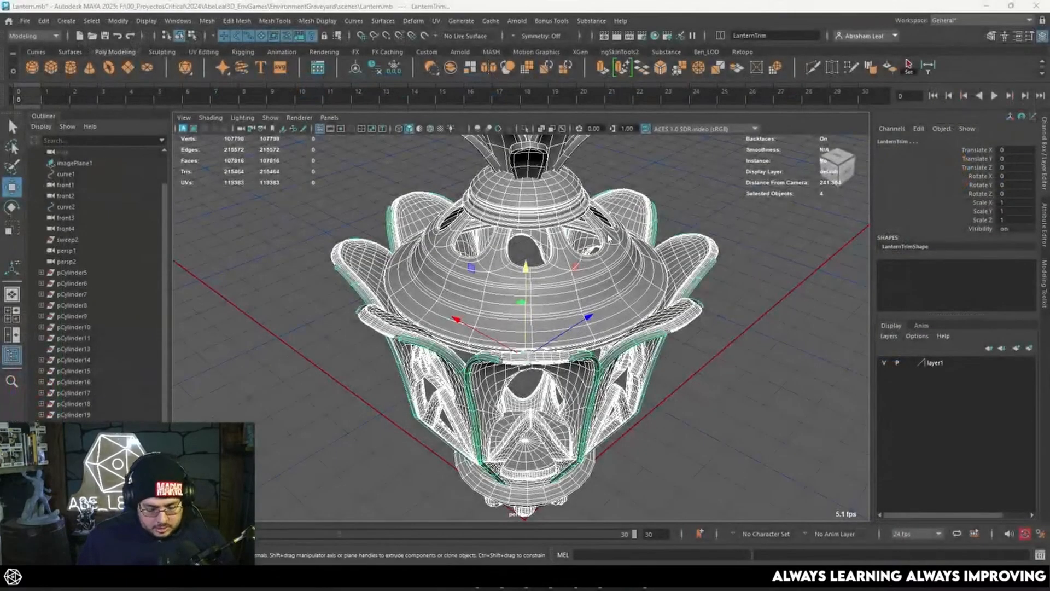
pyautogui.press('super')
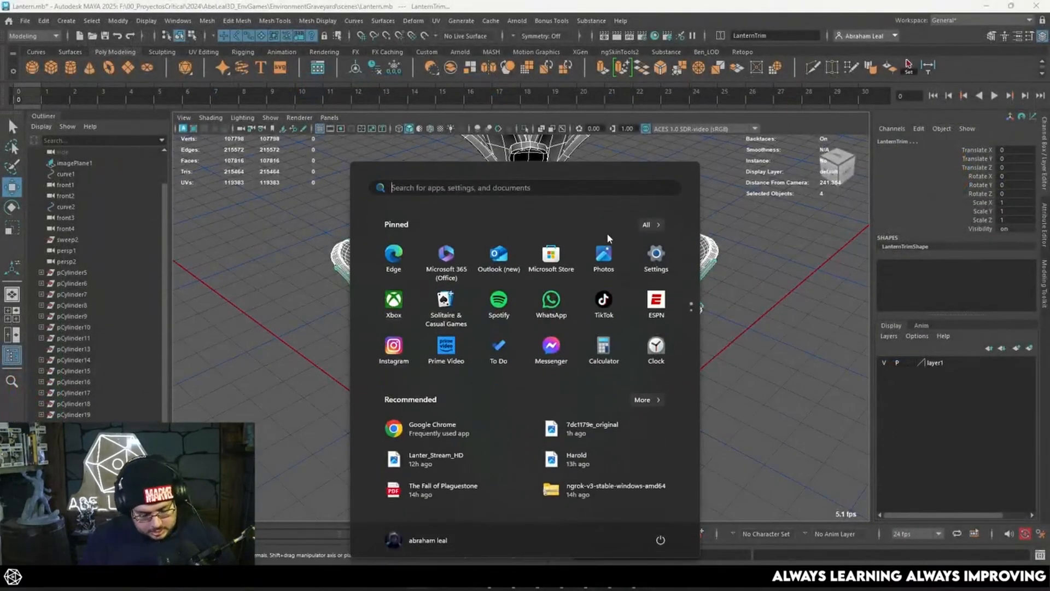
pyautogui.write('zbrush 2024.0.4')
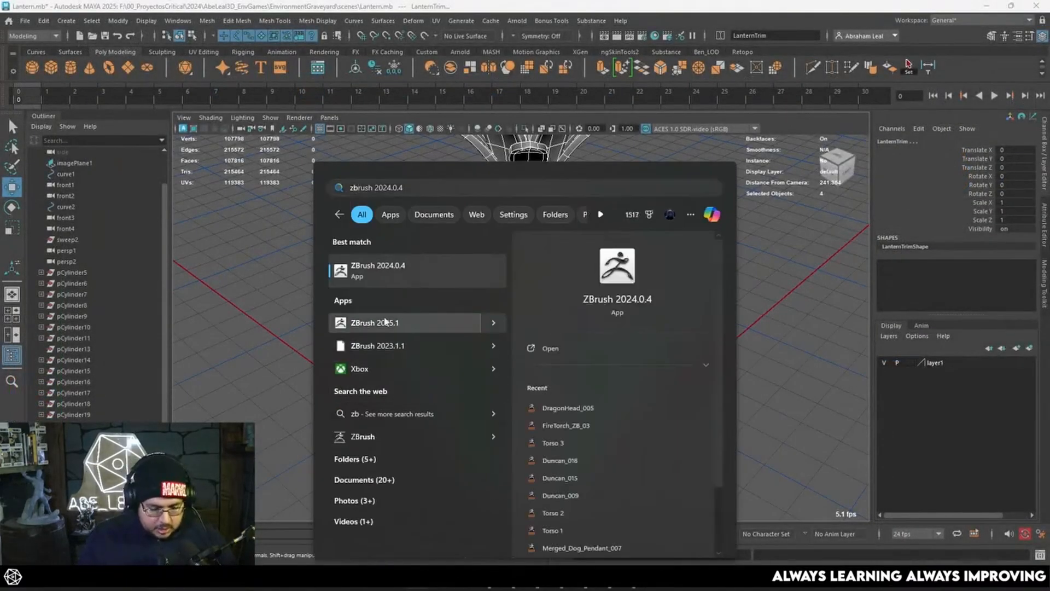
pyautogui.click(384, 320)
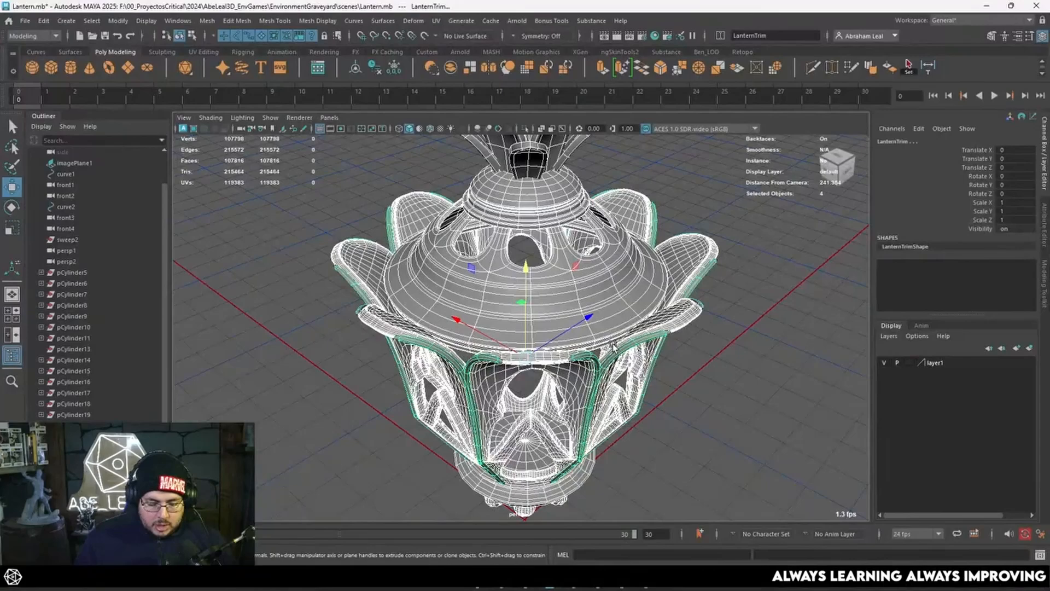
# - Undo the last few actions in Maya and examine the lantern's petal panels and trim from several sides and close up
pyautogui.click(613, 344)
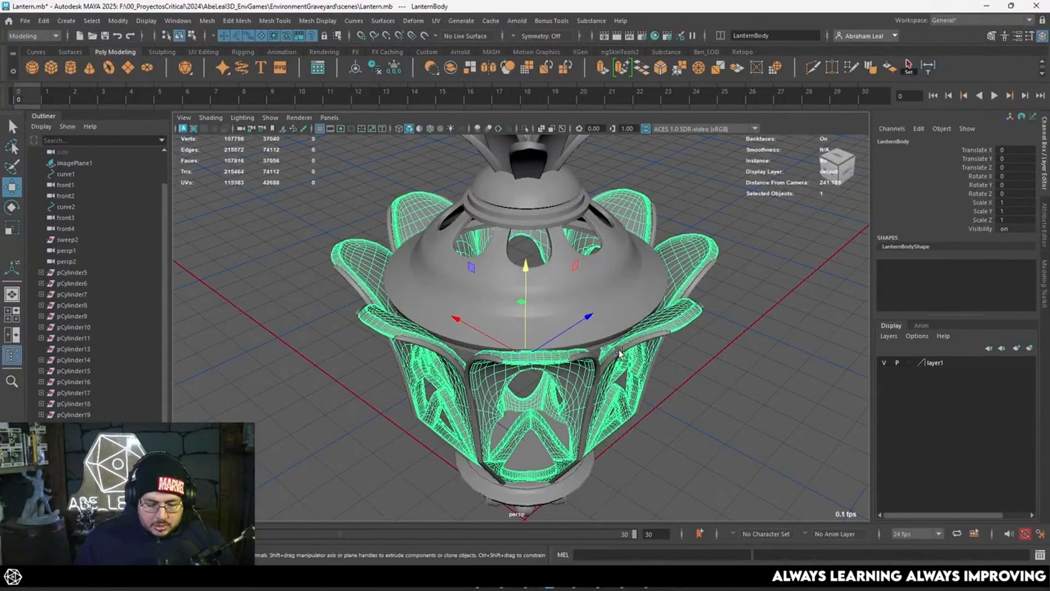
pyautogui.click(662, 343)
pyautogui.keyDown('alt'); pyautogui.moveTo(663, 343); pyautogui.dragTo(717, 291); pyautogui.keyUp('alt')
pyautogui.hotkey('ctrl', 'z')
pyautogui.hotkey('ctrl', 'z')
pyautogui.hotkey('ctrl', 'z')
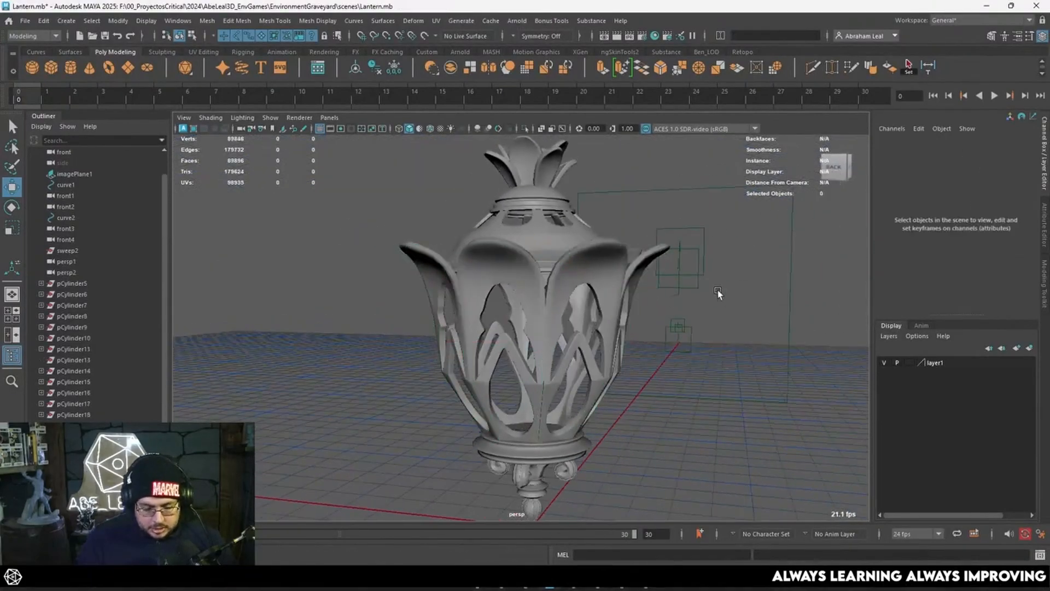
pyautogui.click(733, 322)
pyautogui.keyDown('alt'); pyautogui.moveTo(733, 321); pyautogui.dragTo(707, 399, button='right'); pyautogui.keyUp('alt')
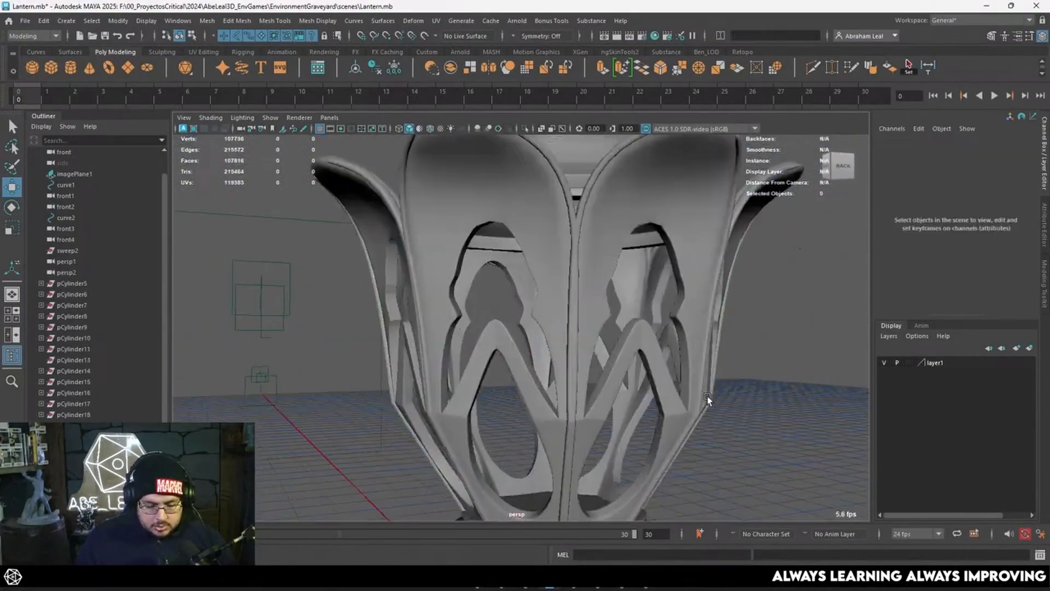
pyautogui.keyDown('alt'); pyautogui.moveTo(708, 399); pyautogui.dragTo(575, 370); pyautogui.keyUp('alt')
pyautogui.scroll(-8, 575, 370)
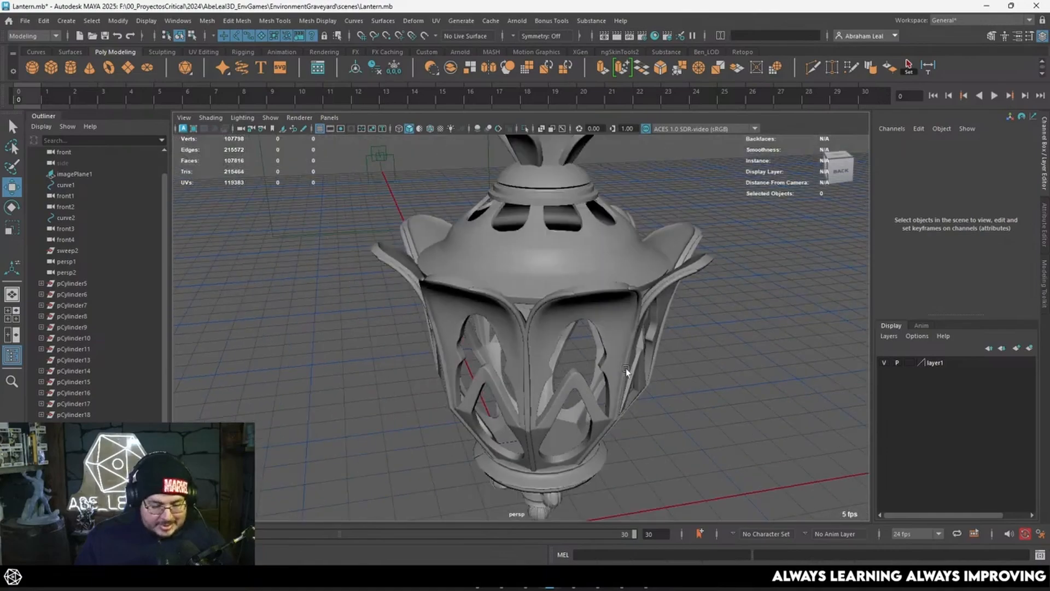
pyautogui.keyDown('alt'); pyautogui.moveTo(628, 375); pyautogui.dragTo(678, 343, button='right'); pyautogui.keyUp('alt')
pyautogui.keyDown('alt'); pyautogui.moveTo(677, 343); pyautogui.dragTo(692, 317); pyautogui.keyUp('alt')
pyautogui.keyDown('alt'); pyautogui.moveTo(692, 318); pyautogui.dragTo(720, 380, button='right'); pyautogui.keyUp('alt')
pyautogui.keyDown('alt'); pyautogui.moveTo(720, 379); pyautogui.dragTo(747, 375); pyautogui.keyUp('alt')
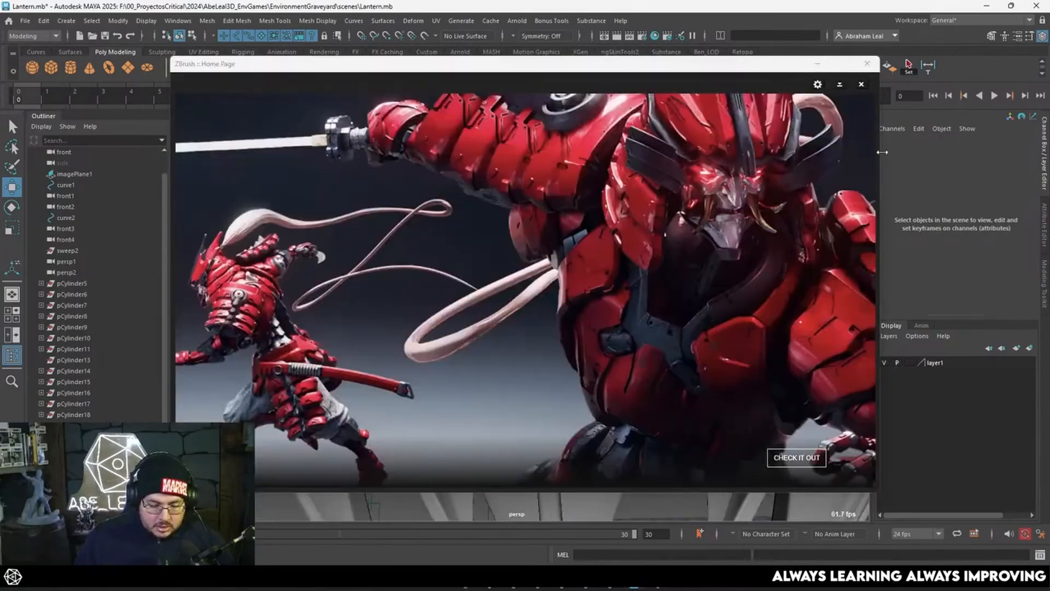
# - Close the ZBrush home page window
pyautogui.click(867, 64)
# - Try deleting the LanternTrim mesh to inspect the joints between the petal panels, and undo the deletion
pyautogui.click(536, 238)
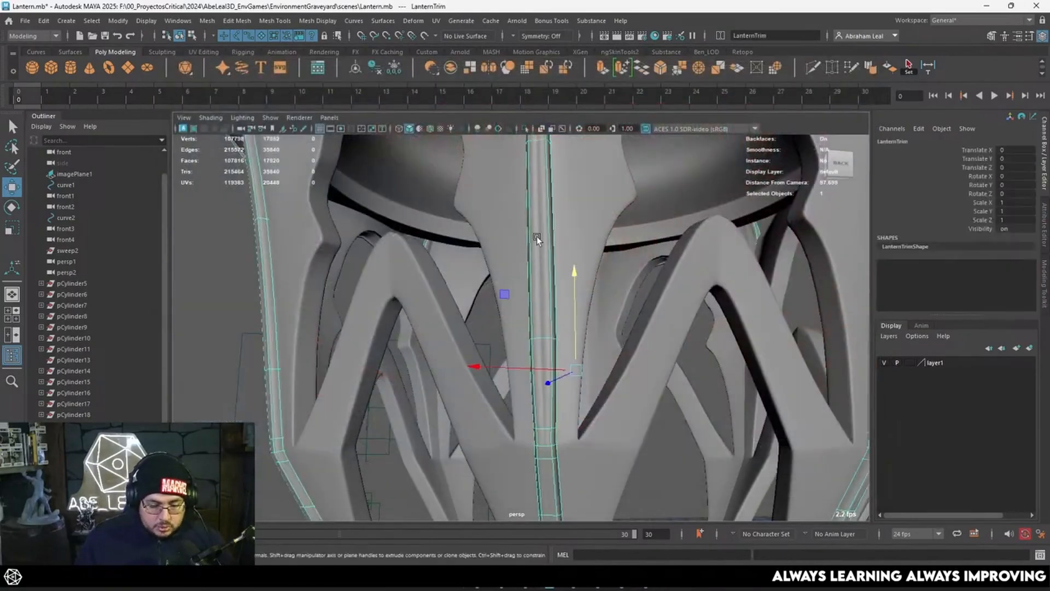
pyautogui.press('Delete')
pyautogui.keyDown('alt'); pyautogui.moveTo(566, 251); pyautogui.dragTo(543, 263, button='right'); pyautogui.keyUp('alt')
pyautogui.keyDown('alt'); pyautogui.moveTo(543, 264); pyautogui.dragTo(657, 377); pyautogui.keyUp('alt')
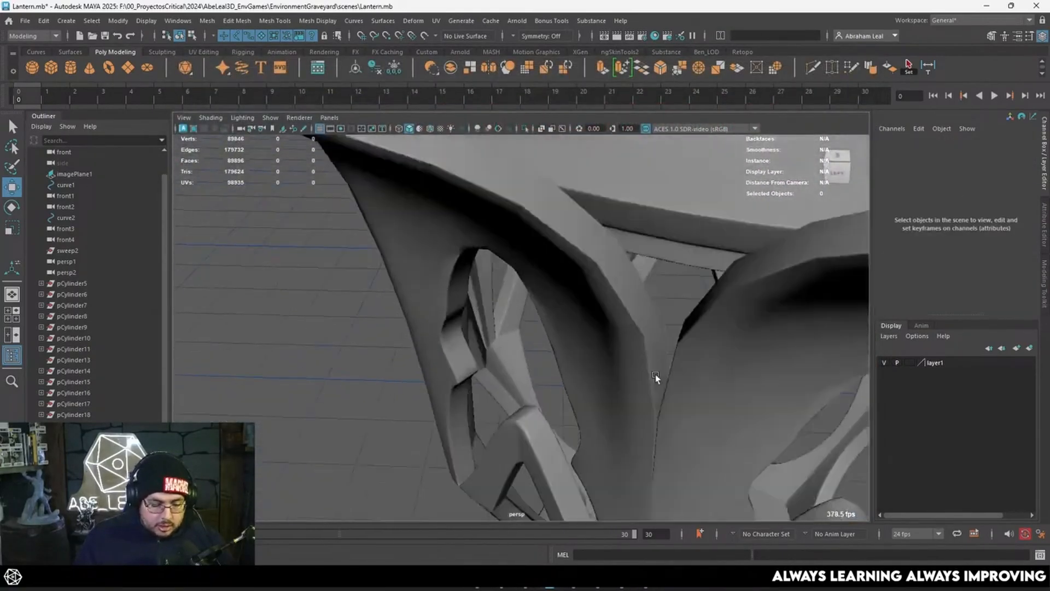
pyautogui.keyDown('alt'); pyautogui.moveTo(657, 378); pyautogui.dragTo(666, 380, button='middle'); pyautogui.keyUp('alt')
pyautogui.keyDown('alt'); pyautogui.moveTo(667, 380); pyautogui.dragTo(648, 363); pyautogui.keyUp('alt')
pyautogui.hotkey('ctrl', 'z')
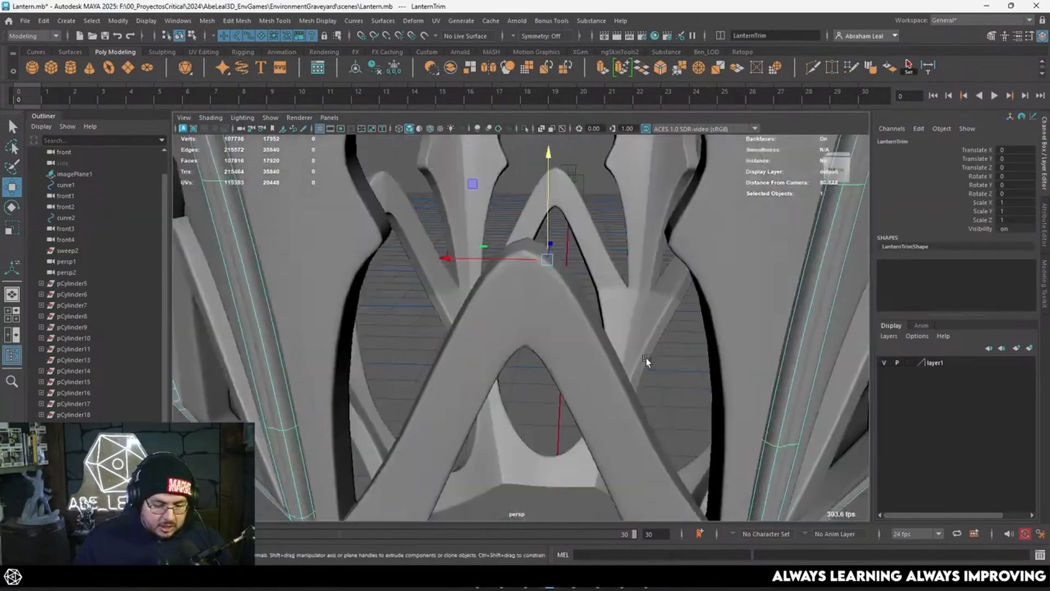
# - Scale the LanternTrim mesh down uniformly to about 0.912 and check how it sits against the panels
pyautogui.keyDown('alt'); pyautogui.moveTo(647, 364); pyautogui.dragTo(574, 345, button='right'); pyautogui.keyUp('alt')
pyautogui.press('r')
pyautogui.moveTo(538, 287); pyautogui.dragTo(520, 284)
pyautogui.keyDown('alt'); pyautogui.moveTo(520, 284); pyautogui.dragTo(614, 315); pyautogui.keyUp('alt')
pyautogui.moveTo(368, 251); pyautogui.dragTo(621, 270)
pyautogui.keyDown('alt'); pyautogui.moveTo(621, 270); pyautogui.dragTo(624, 241, button='middle'); pyautogui.keyUp('alt')
pyautogui.keyDown('alt'); pyautogui.moveTo(624, 241); pyautogui.dragTo(703, 392, button='right'); pyautogui.keyUp('alt')
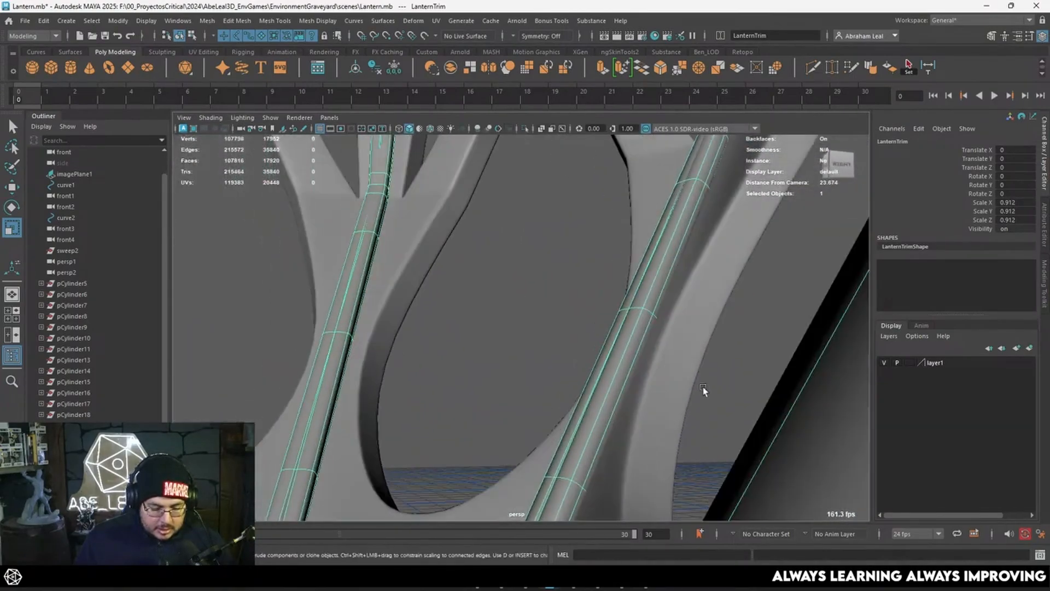
# - Readjust the trim's uniform scale to about 0.917 after checking its fit inside the lantern body
pyautogui.keyDown('alt'); pyautogui.moveTo(704, 392); pyautogui.dragTo(729, 489, button='middle'); pyautogui.keyUp('alt')
pyautogui.keyDown('alt'); pyautogui.moveTo(729, 488); pyautogui.dragTo(560, 274, button='right'); pyautogui.keyUp('alt')
pyautogui.keyDown('alt'); pyautogui.moveTo(560, 274); pyautogui.dragTo(530, 375, button='middle'); pyautogui.keyUp('alt')
pyautogui.keyDown('alt'); pyautogui.moveTo(530, 375); pyautogui.dragTo(487, 359); pyautogui.keyUp('alt')
pyautogui.keyDown('alt'); pyautogui.moveTo(487, 358); pyautogui.dragTo(538, 454, button='right'); pyautogui.keyUp('alt')
pyautogui.keyDown('alt'); pyautogui.moveTo(539, 454); pyautogui.dragTo(504, 335, button='middle'); pyautogui.keyUp('alt')
pyautogui.moveTo(442, 331); pyautogui.dragTo(439, 330)
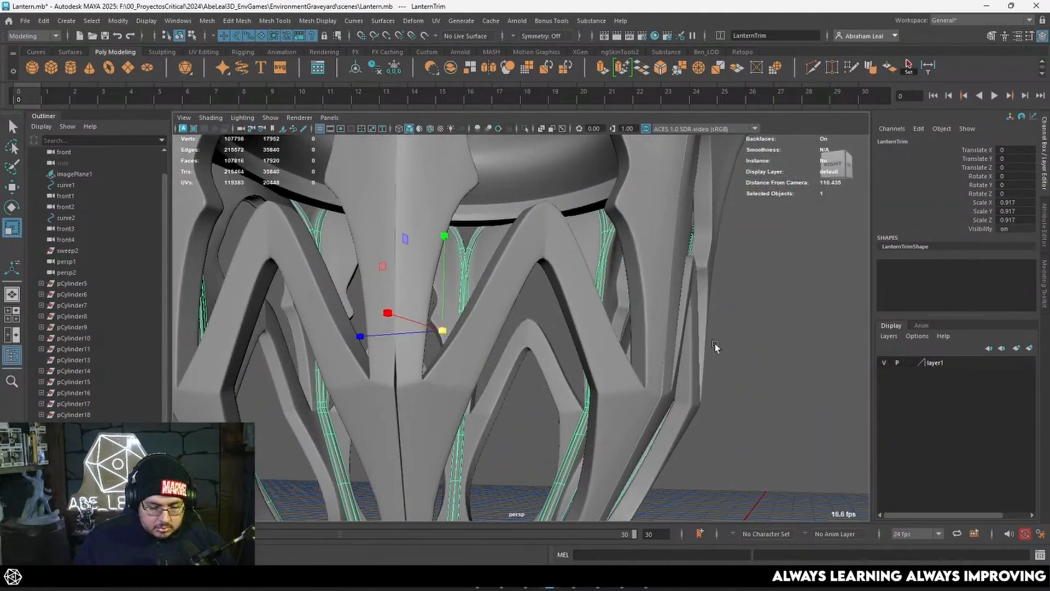
pyautogui.keyDown('alt'); pyautogui.moveTo(845, 348); pyautogui.dragTo(785, 343); pyautogui.keyUp('alt')
pyautogui.click(785, 344)
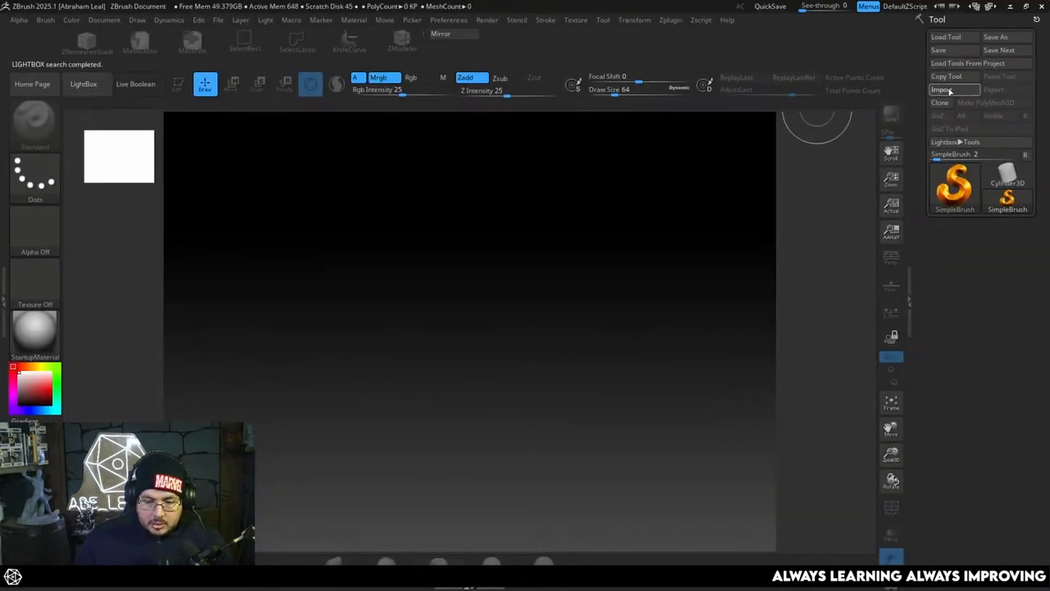
# - Import Lantern.fbx from the Desktop into ZBrush 2025.1
pyautogui.click(950, 92)
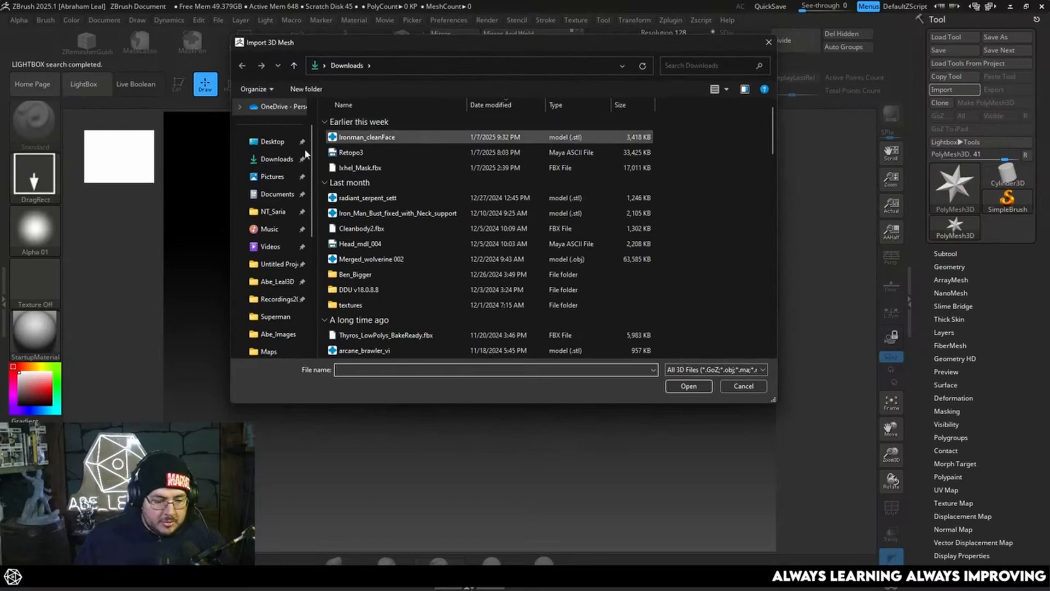
pyautogui.click(272, 141)
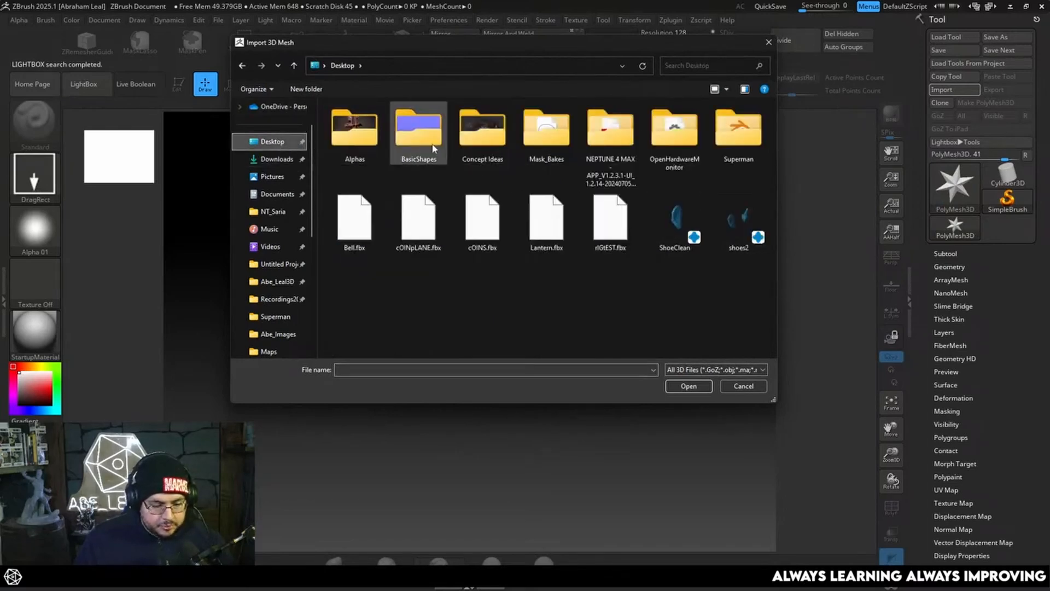
pyautogui.doubleClick(568, 250)
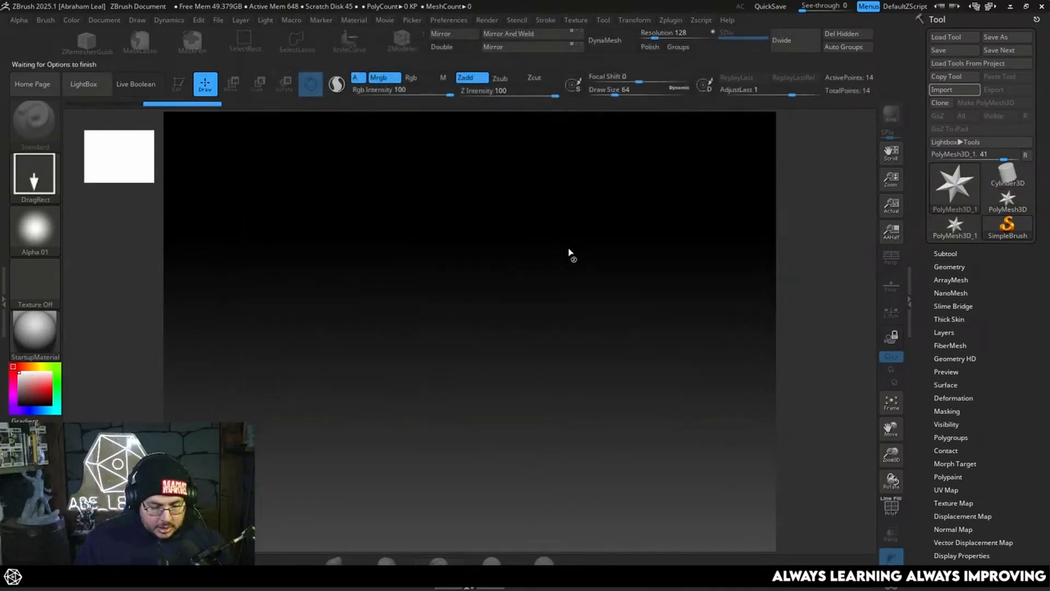
pyautogui.click(496, 410)
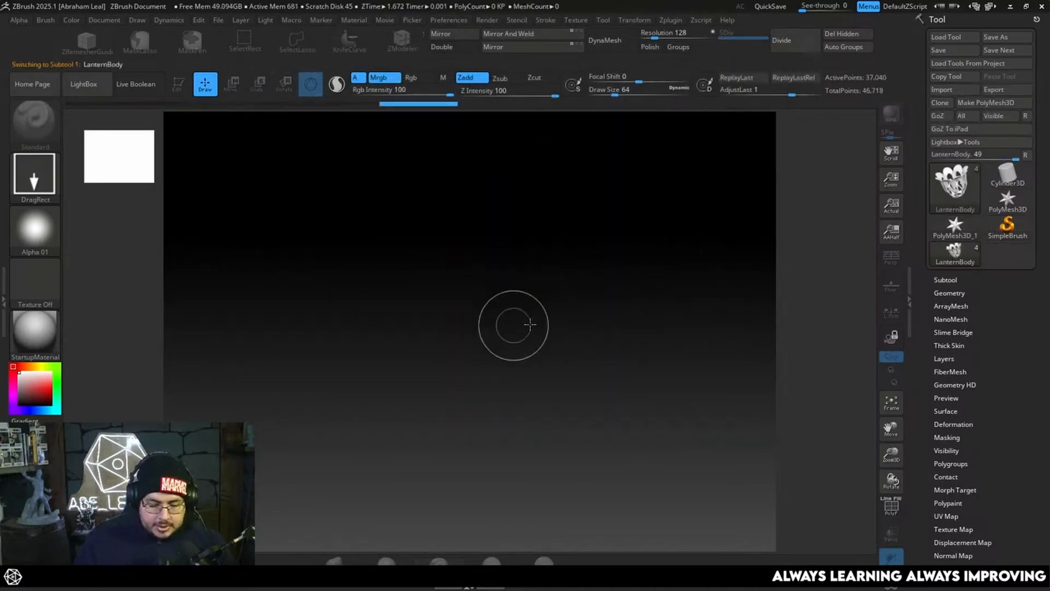
# - Place the imported lantern on the canvas in Edit mode and hide LightBox
pyautogui.moveTo(528, 304); pyautogui.dragTo(530, 438)
pyautogui.press('t')
pyautogui.press(',')
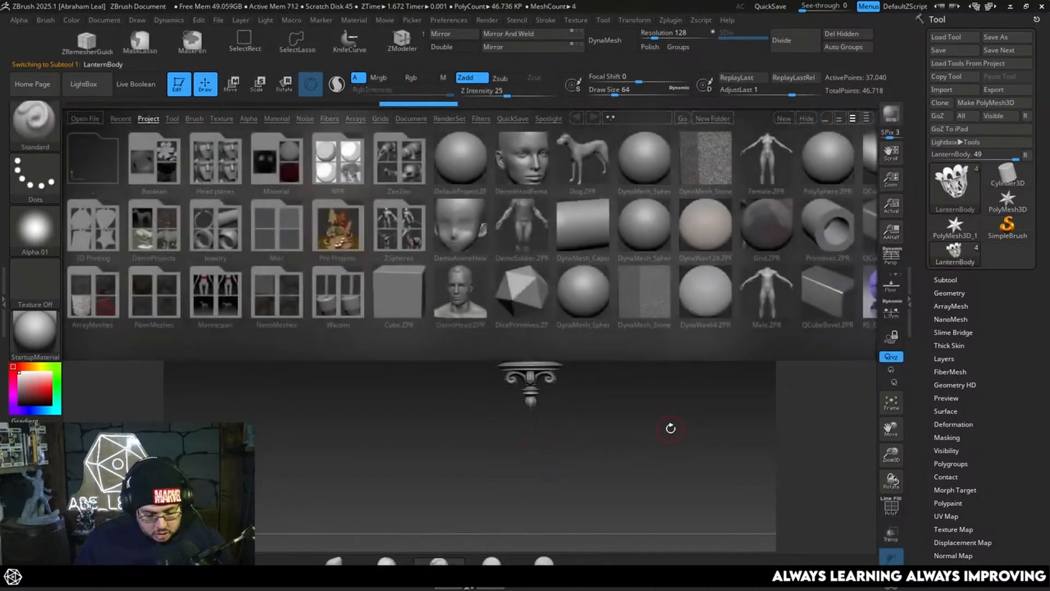
pyautogui.press(',')
pyautogui.keyDown('ctrl'); pyautogui.moveTo(673, 373); pyautogui.dragTo(716, 431, button='right'); pyautogui.keyUp('ctrl')
pyautogui.moveTo(716, 431); pyautogui.dragTo(709, 309, button='right')
# - Review the lantern's separate subtools, from crown to trim, and show LanternBody again
pyautogui.click(946, 278)
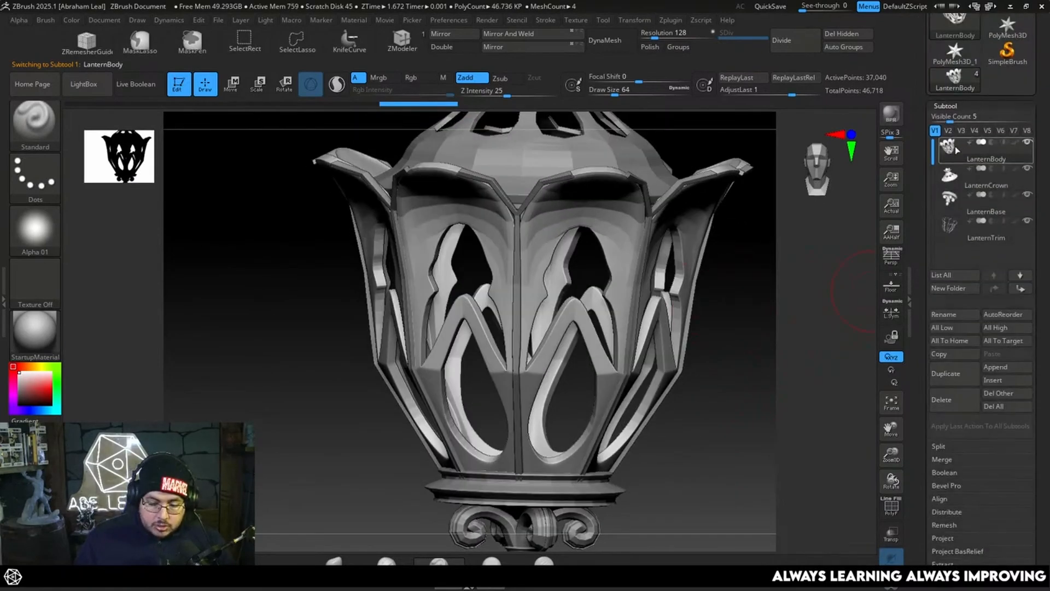
pyautogui.moveTo(955, 175)
pyautogui.click(948, 210)
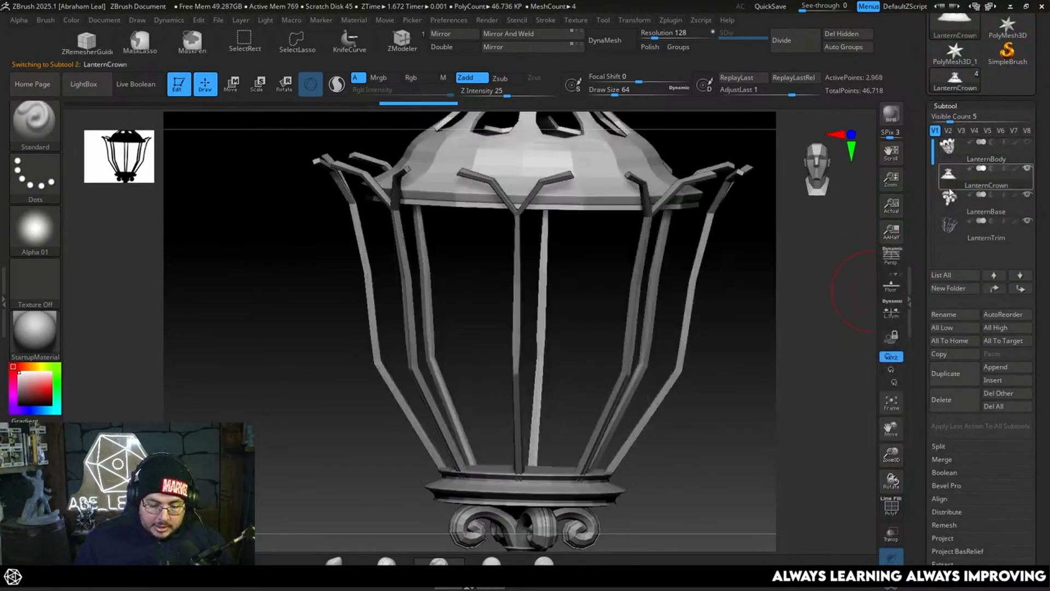
pyautogui.click(951, 233)
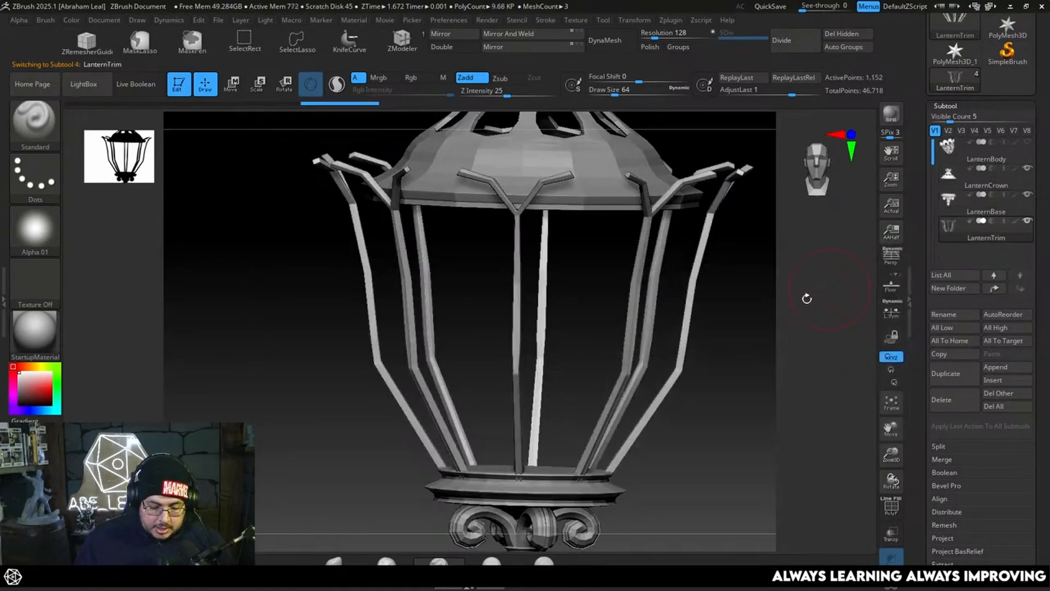
pyautogui.click(1028, 143)
# - Set the brush draw size to about 20 and isolate the LanternBody subtool with Solo
pyautogui.keyDown('alt'); pyautogui.moveTo(843, 257); pyautogui.dragTo(777, 372); pyautogui.keyUp('alt')
pyautogui.press('space')
pyautogui.moveTo(711, 304); pyautogui.dragTo(696, 304)
pyautogui.keyDown('alt'); pyautogui.click(656, 255); pyautogui.keyUp('alt')
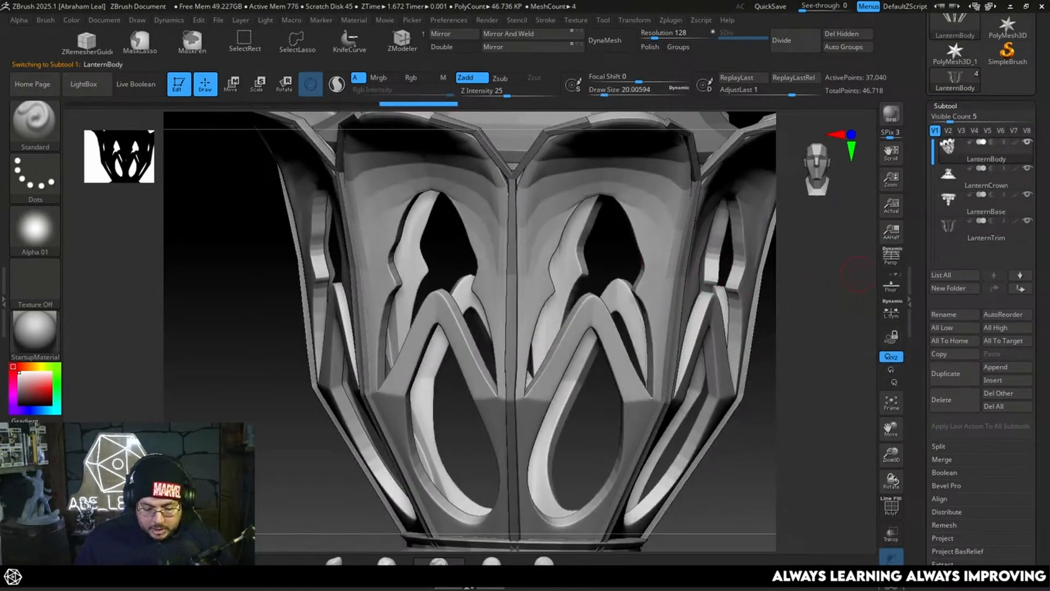
pyautogui.click(894, 588)
# - Subdivide the LanternBody subtool up to subdivision level 4
pyautogui.keyDown('alt'); pyautogui.moveTo(793, 429); pyautogui.dragTo(795, 350); pyautogui.keyUp('alt')
pyautogui.moveTo(794, 350); pyautogui.dragTo(775, 348)
pyautogui.moveTo(775, 349)
pyautogui.keyDown('alt'); pyautogui.mouseDown()
pyautogui.moveTo(764, 399)
pyautogui.moveTo(783, 402)
pyautogui.moveTo(768, 454)
pyautogui.moveTo(767, 407)
pyautogui.mouseUp(); pyautogui.keyUp('alt')
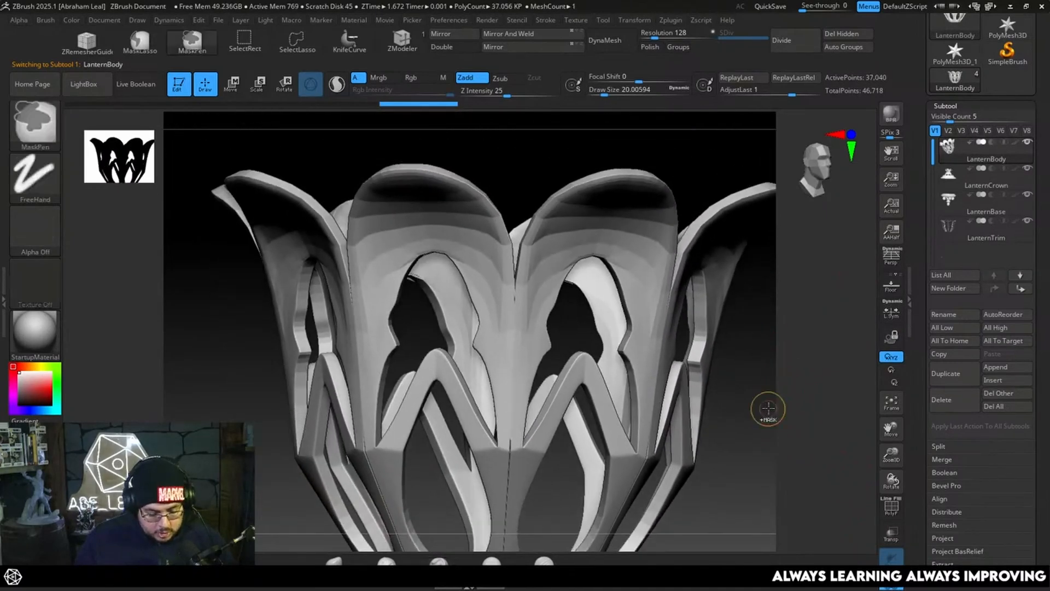
pyautogui.hotkey('ctrl', 'd')
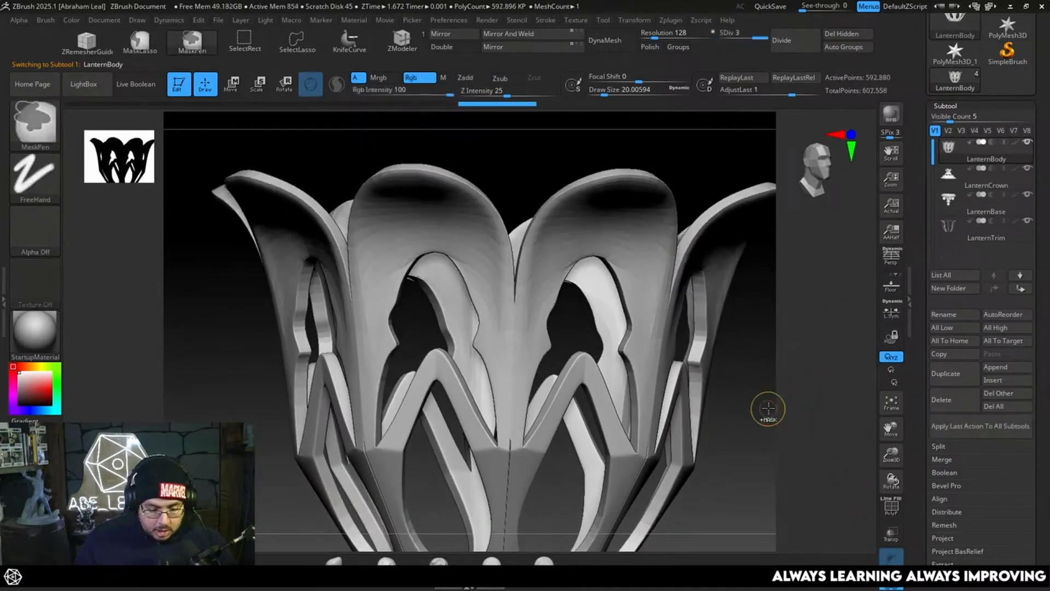
pyautogui.moveTo(759, 433); pyautogui.dragTo(739, 376)
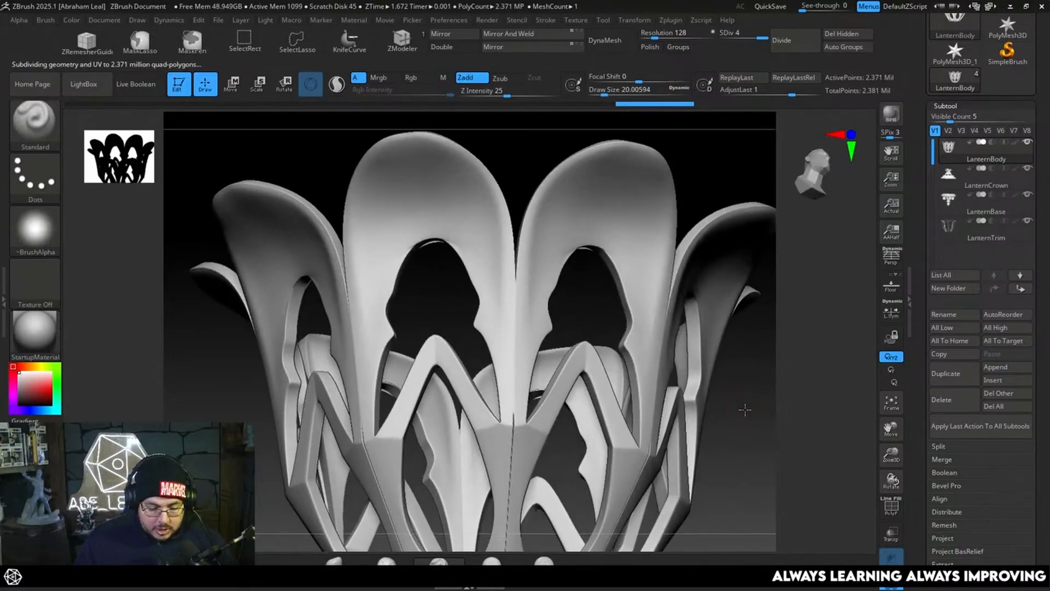
# - Choose the Inflat brush and set its draw size to about 46 for the lower panel seams
pyautogui.keyDown('alt'); pyautogui.moveTo(745, 412); pyautogui.dragTo(748, 372); pyautogui.keyUp('alt')
pyautogui.press('b')
pyautogui.press('i')
pyautogui.press('n')
pyautogui.press('space')
pyautogui.moveTo(634, 336); pyautogui.dragTo(640, 334)
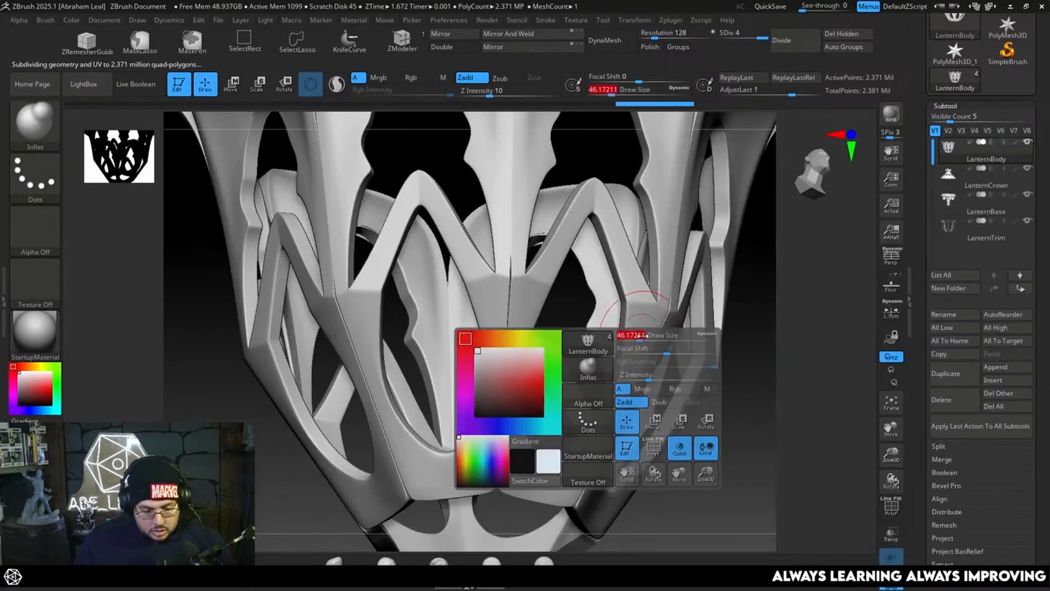
# - Activate radial symmetry around the Y axis with a radial count of 8
pyautogui.click(636, 22)
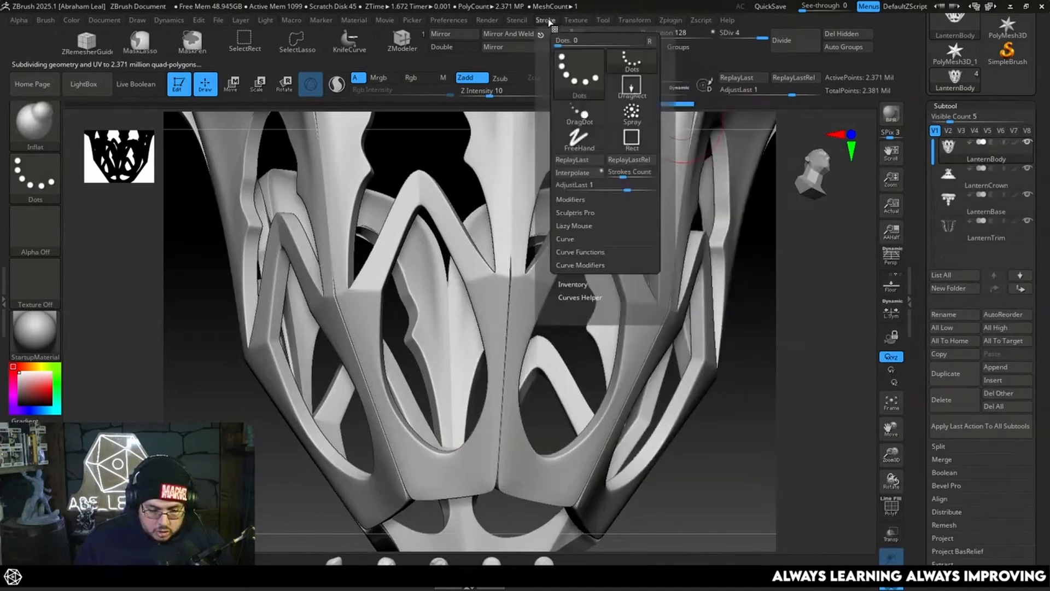
pyautogui.moveTo(624, 19)
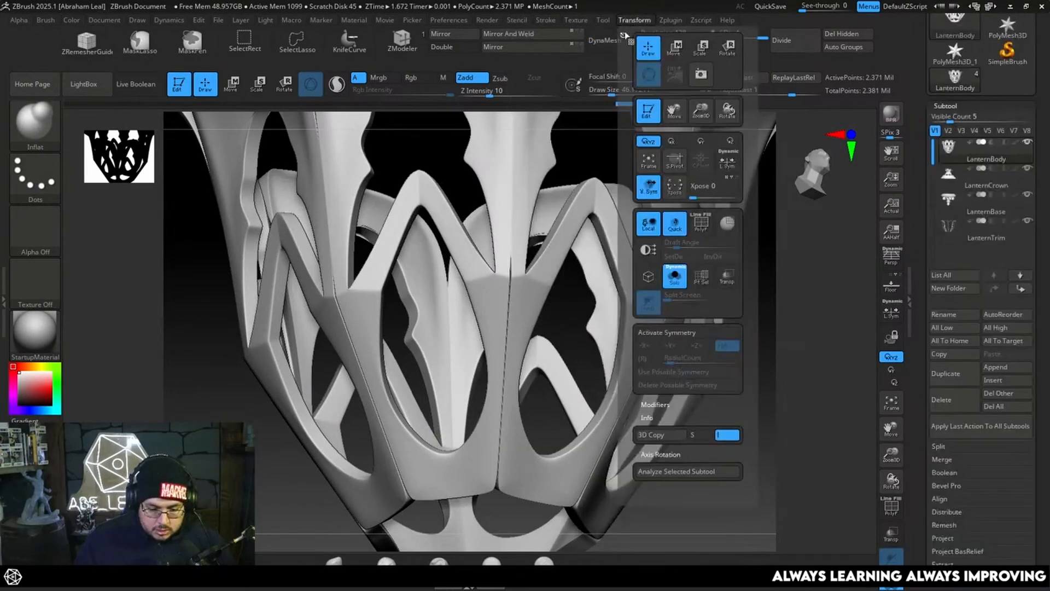
pyautogui.click(682, 333)
pyautogui.click(652, 360)
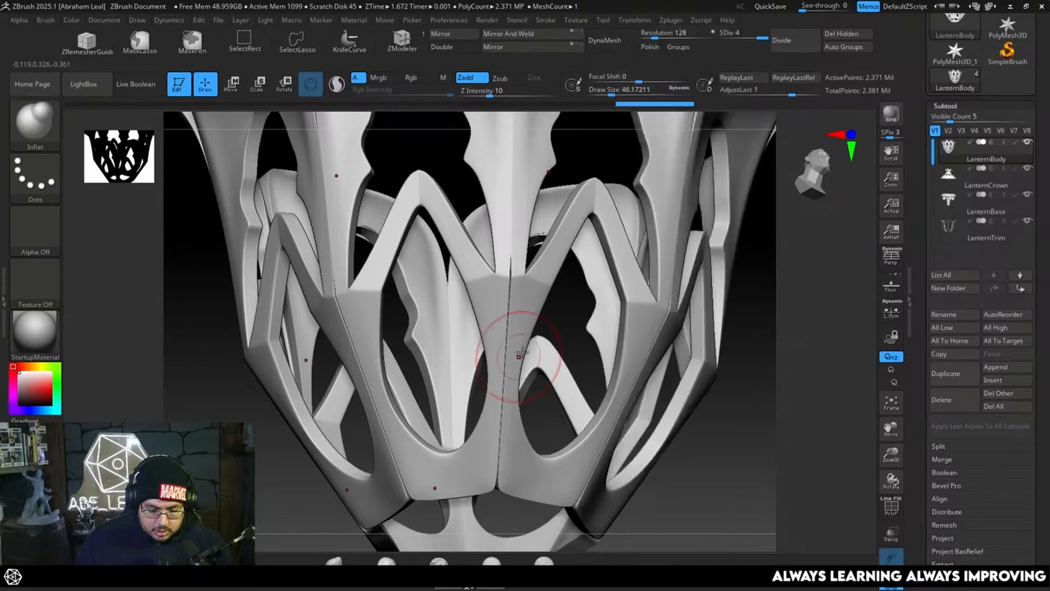
pyautogui.moveTo(635, 20)
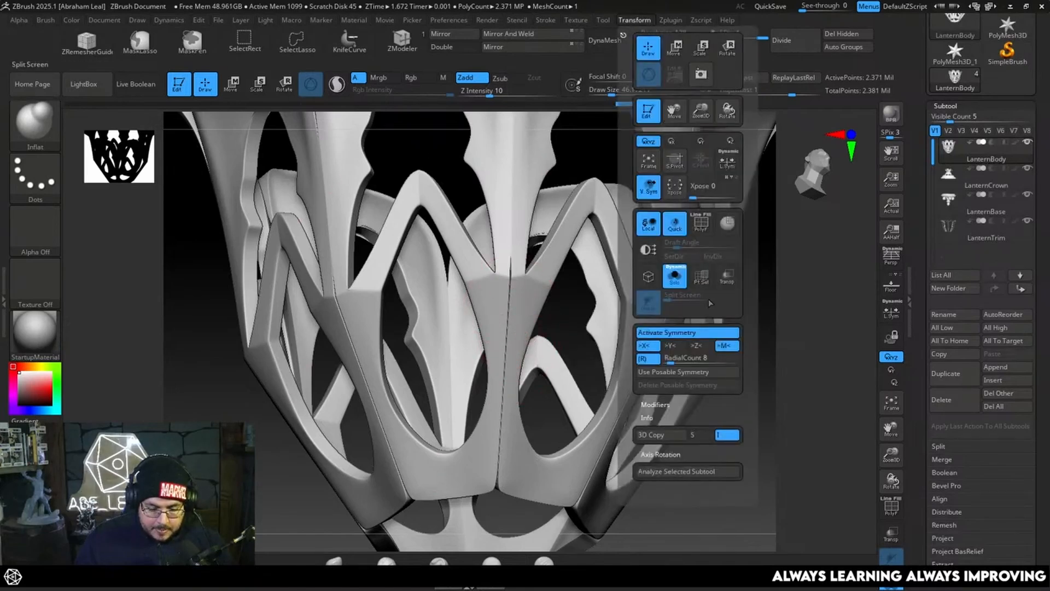
pyautogui.click(674, 346)
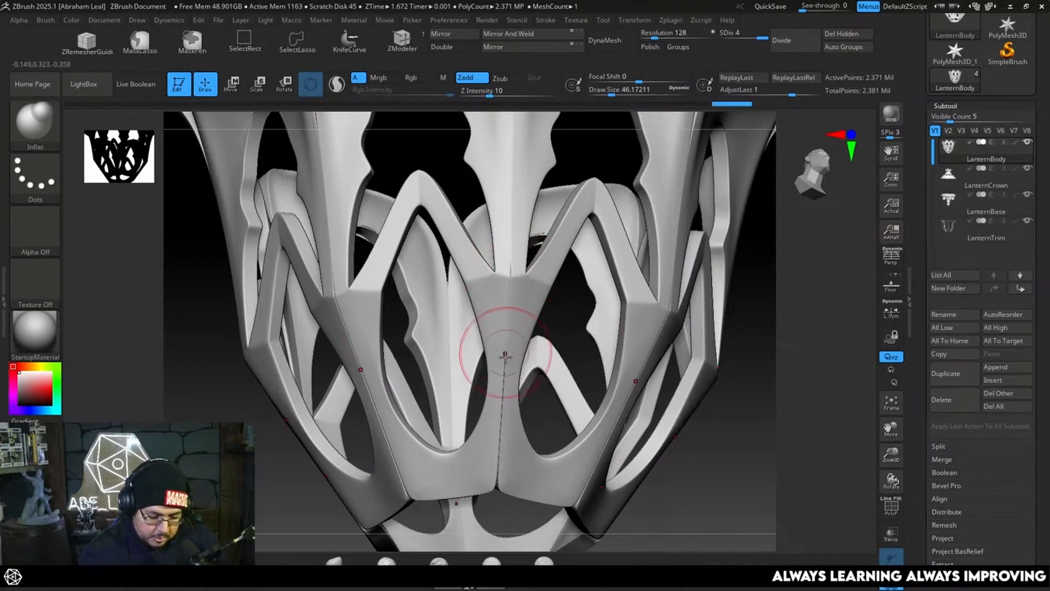
# - Inflate the vertical seams between the lower lantern body panels, up to the joints beneath the pointed arches
pyautogui.moveTo(505, 357)
pyautogui.mouseDown()
pyautogui.moveTo(497, 474)
pyautogui.moveTo(495, 377)
pyautogui.mouseUp()
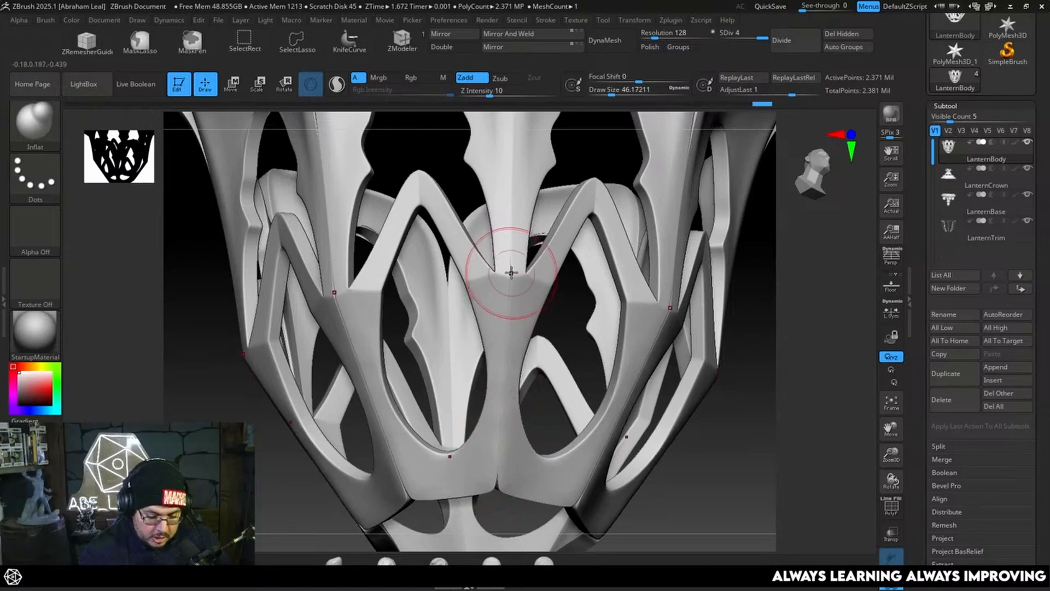
pyautogui.moveTo(511, 273); pyautogui.dragTo(511, 275)
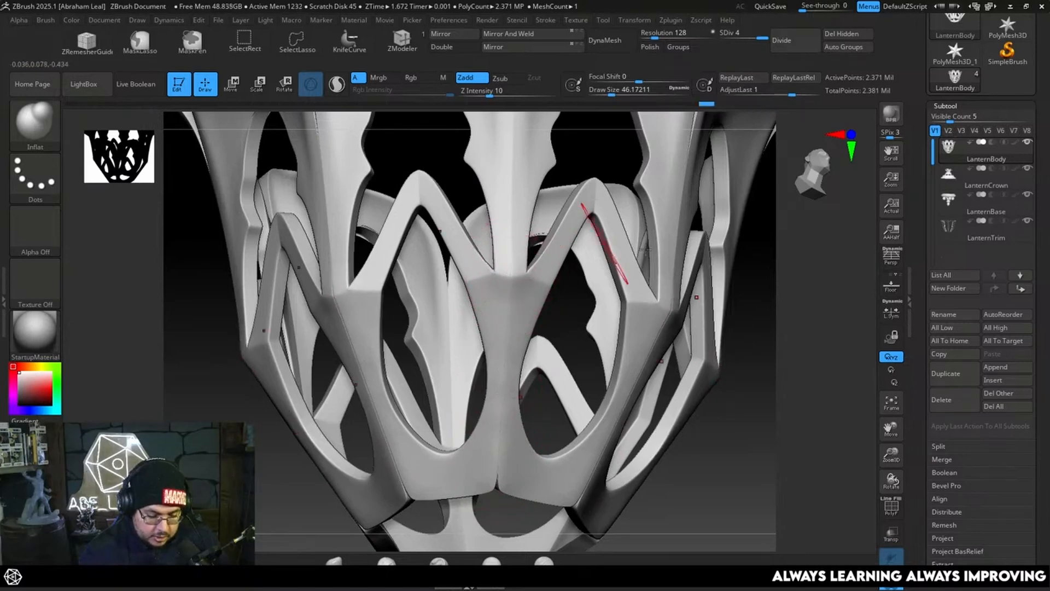
pyautogui.keyDown('alt'); pyautogui.moveTo(788, 376); pyautogui.dragTo(736, 305); pyautogui.keyUp('alt')
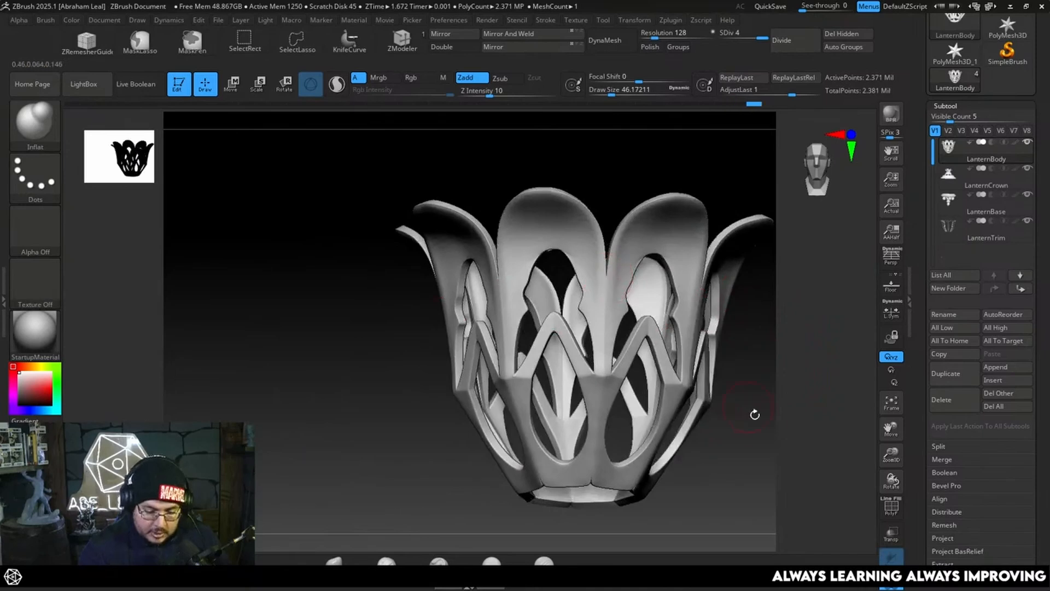
pyautogui.moveTo(755, 414); pyautogui.dragTo(769, 384)
# - Try to DynaMesh the LanternBody at resolution 504 without freezing its subdivision levels
pyautogui.moveTo(655, 33); pyautogui.dragTo(667, 33)
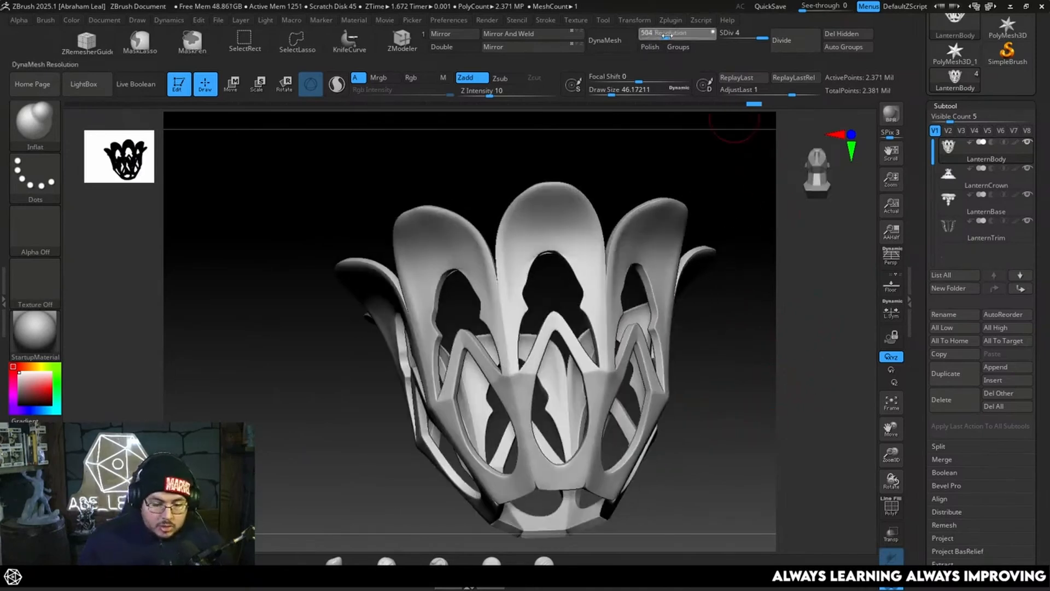
pyautogui.click(612, 42)
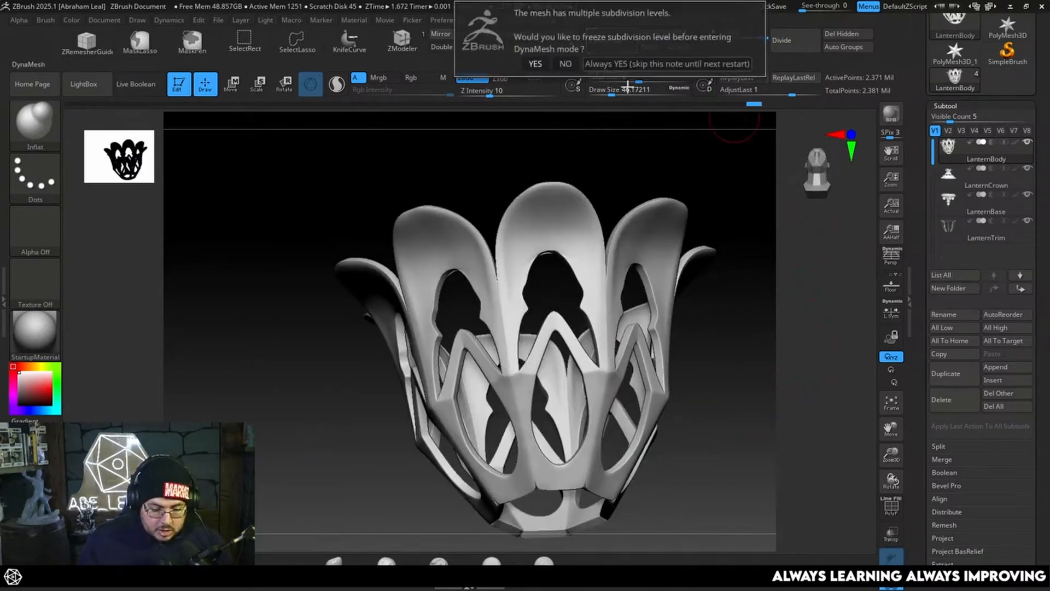
pyautogui.click(569, 63)
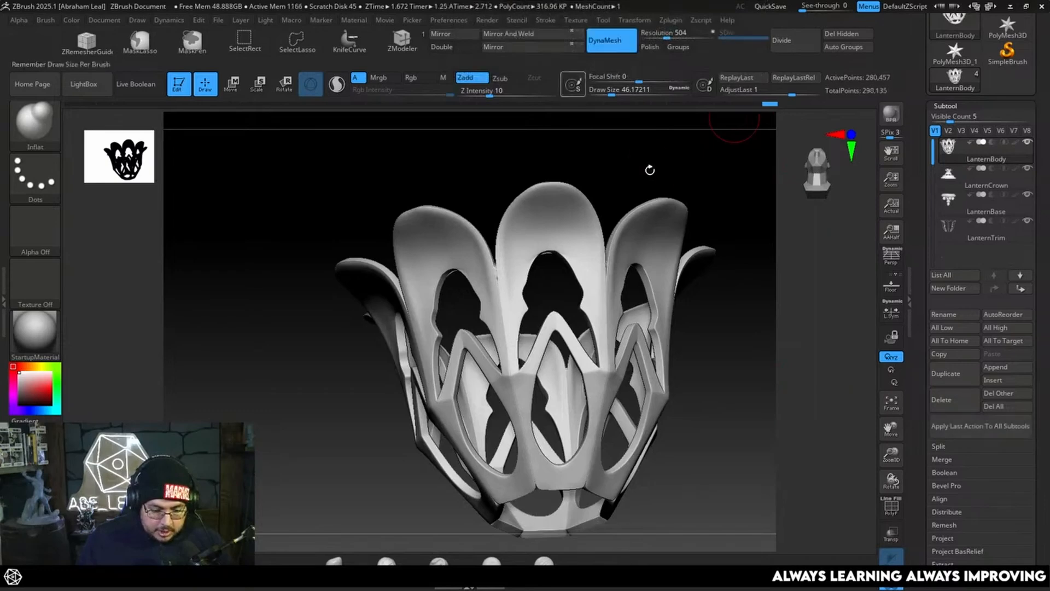
pyautogui.moveTo(694, 169); pyautogui.dragTo(757, 272)
pyautogui.hotkey('ctrl', 'z')
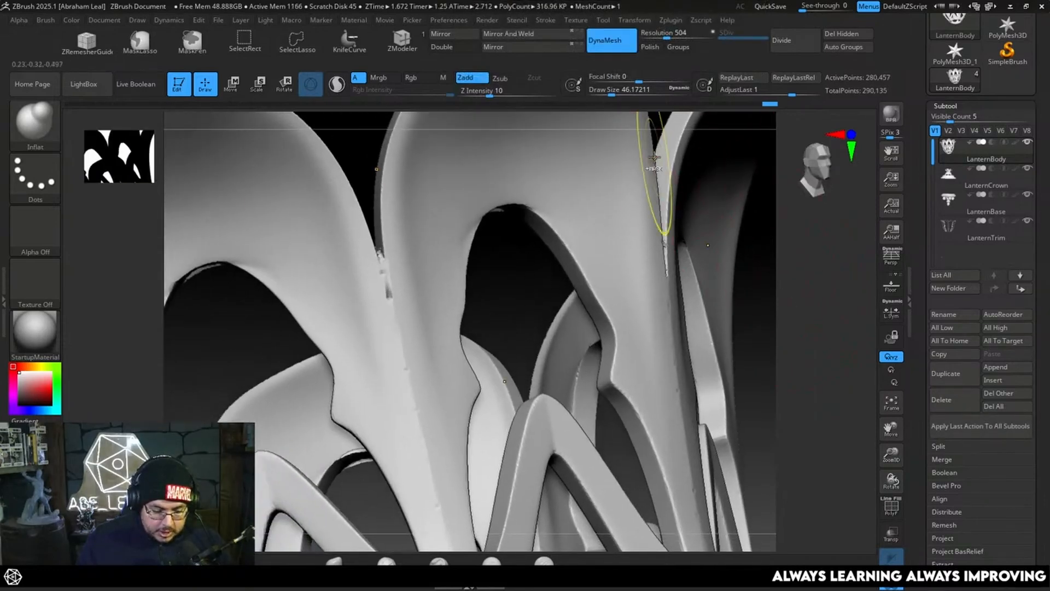
# - DynaMesh the LanternBody at resolution 1344 with Polish enabled and without freezing the subdivision levels
pyautogui.click(651, 47)
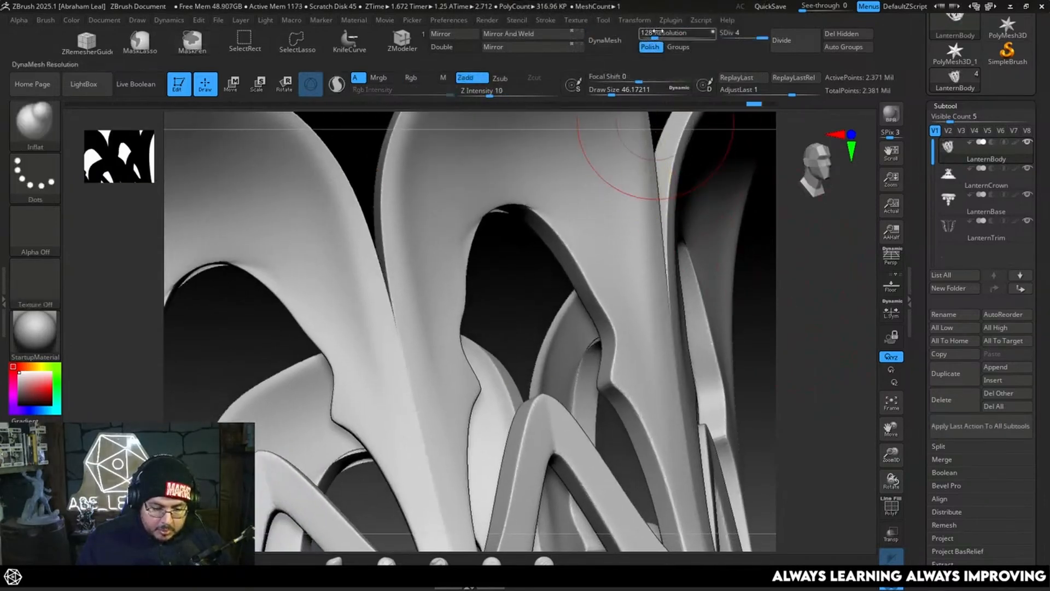
pyautogui.moveTo(659, 34); pyautogui.dragTo(664, 34)
pyautogui.click(605, 40)
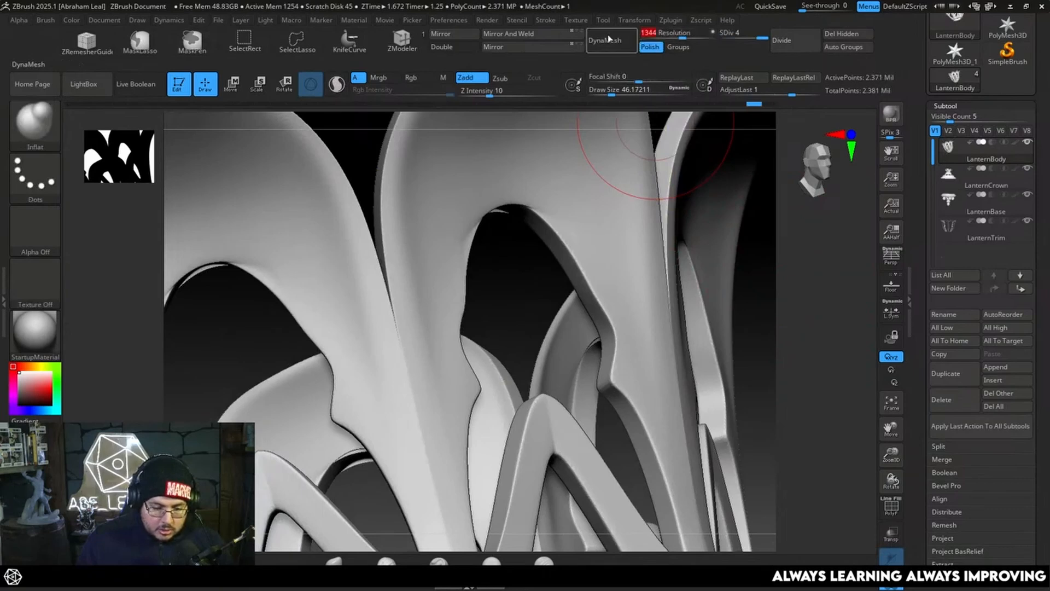
pyautogui.click(555, 65)
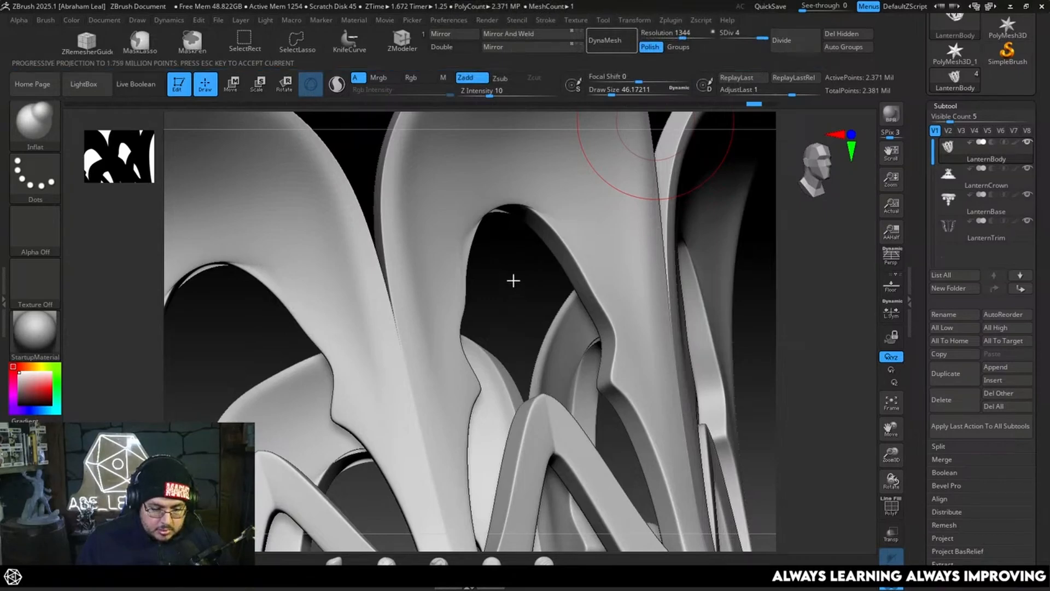
# - Examine the remeshed lantern body's panel seams and joints from several angles
pyautogui.moveTo(513, 281); pyautogui.dragTo(532, 204)
pyautogui.keyDown('alt'); pyautogui.moveTo(773, 336); pyautogui.dragTo(684, 268); pyautogui.keyUp('alt')
pyautogui.moveTo(716, 317)
pyautogui.mouseDown()
pyautogui.moveTo(718, 378)
pyautogui.moveTo(680, 272)
pyautogui.moveTo(715, 370)
pyautogui.moveTo(718, 318)
pyautogui.mouseUp()
pyautogui.keyDown('alt'); pyautogui.moveTo(718, 317); pyautogui.dragTo(599, 331); pyautogui.keyUp('alt')
pyautogui.moveTo(676, 312); pyautogui.dragTo(725, 337)
pyautogui.keyDown('alt'); pyautogui.moveTo(725, 337); pyautogui.dragTo(723, 279); pyautogui.keyUp('alt')
pyautogui.moveTo(675, 359); pyautogui.dragTo(721, 294)
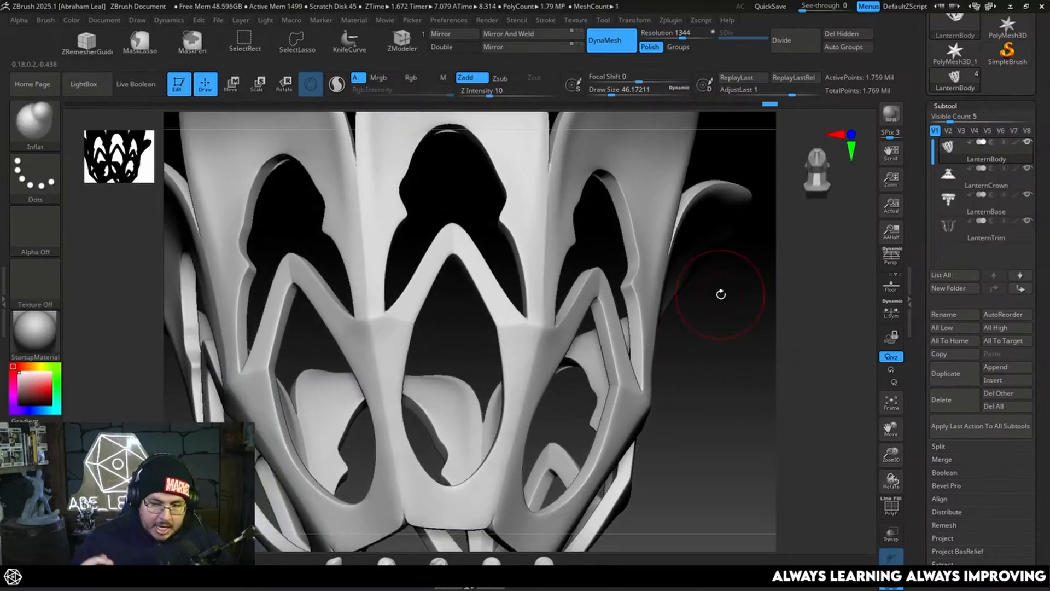
# - Cut the LanternBody's uneven lower edge flat with a straight horizontal KnifeCurve in front view
pyautogui.moveTo(735, 392)
pyautogui.keyDown('alt'); pyautogui.mouseDown()
pyautogui.moveTo(733, 361)
pyautogui.moveTo(696, 415)
pyautogui.moveTo(708, 336)
pyautogui.mouseUp(); pyautogui.keyUp('alt')
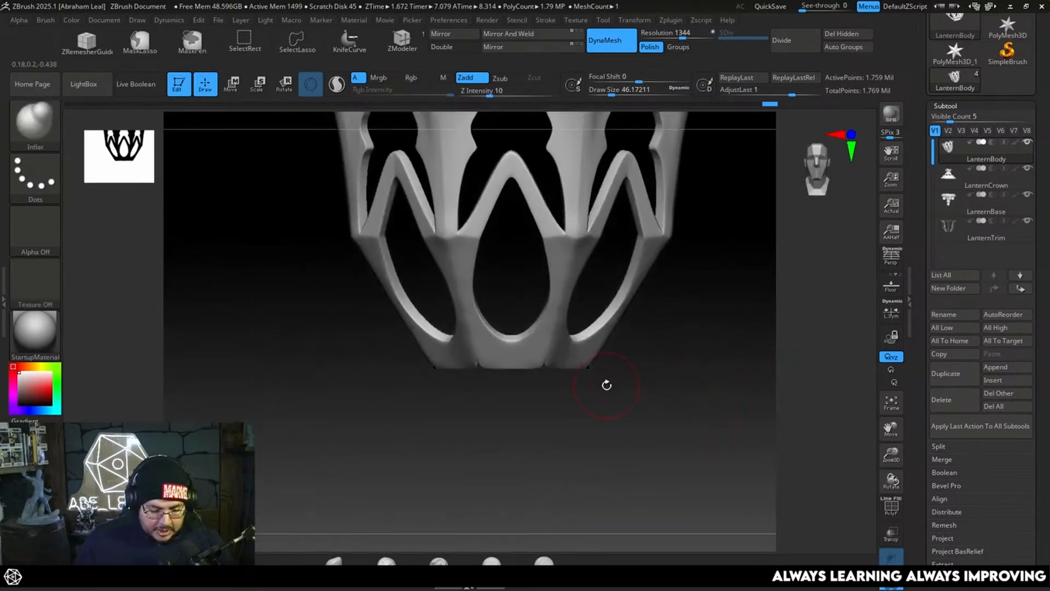
pyautogui.hotkey('ctrl', 'shift')
pyautogui.click(350, 41)
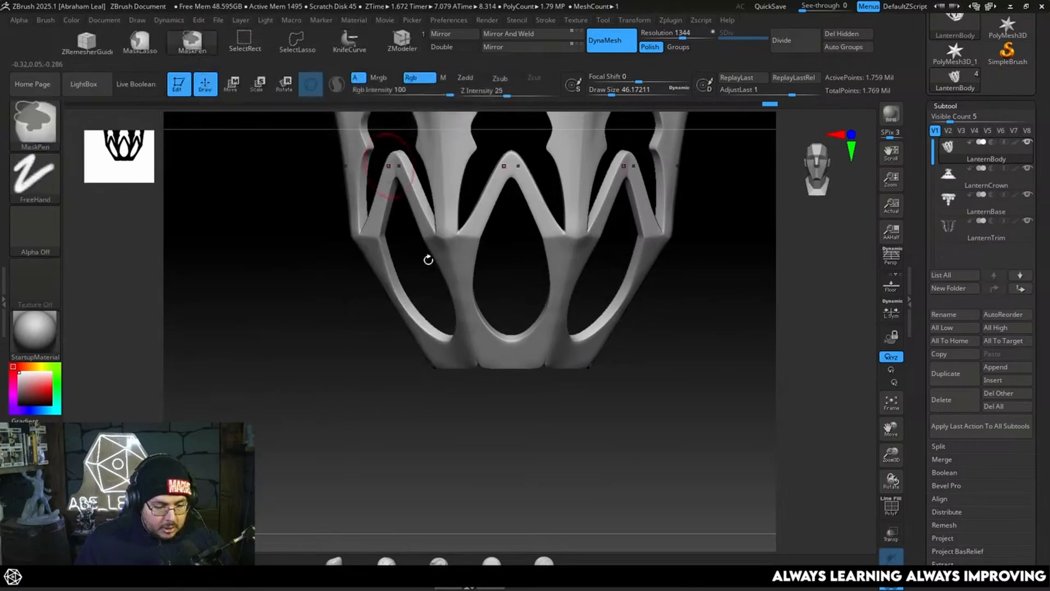
pyautogui.moveTo(698, 378)
pyautogui.keyDown('ctrl'); pyautogui.keyDown('shift'); pyautogui.mouseDown()
pyautogui.moveTo(318, 364)
pyautogui.moveTo(320, 345)
pyautogui.mouseUp(); pyautogui.keyUp('shift'); pyautogui.keyUp('ctrl')
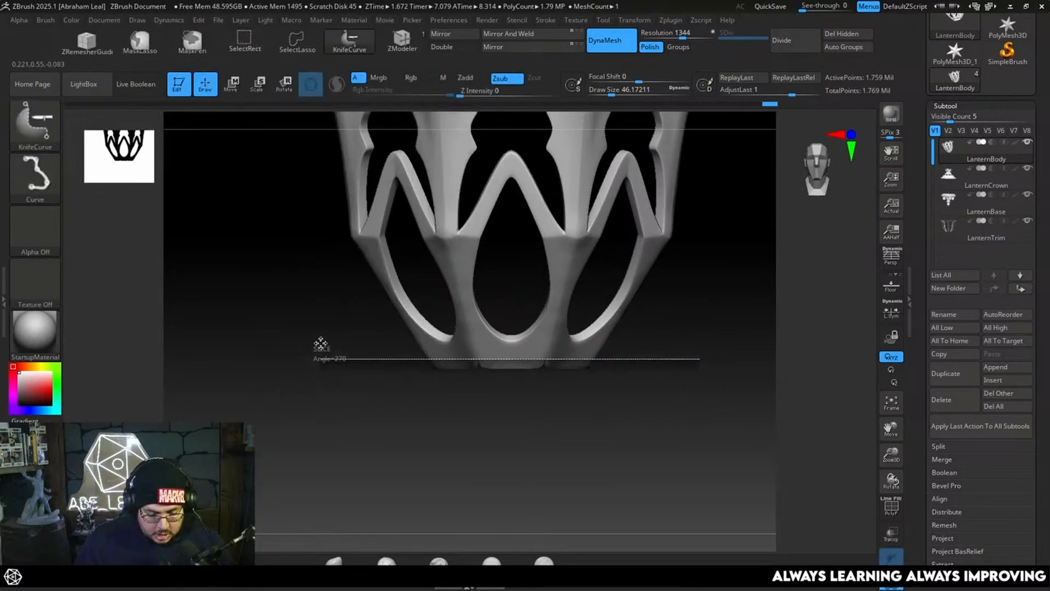
pyautogui.moveTo(645, 428)
pyautogui.keyDown('ctrl'); pyautogui.keyDown('shift'); pyautogui.mouseDown()
pyautogui.moveTo(684, 415)
pyautogui.moveTo(677, 347)
pyautogui.moveTo(719, 446)
pyautogui.moveTo(742, 440)
pyautogui.moveTo(553, 256)
pyautogui.mouseUp(); pyautogui.keyUp('shift'); pyautogui.keyUp('ctrl')
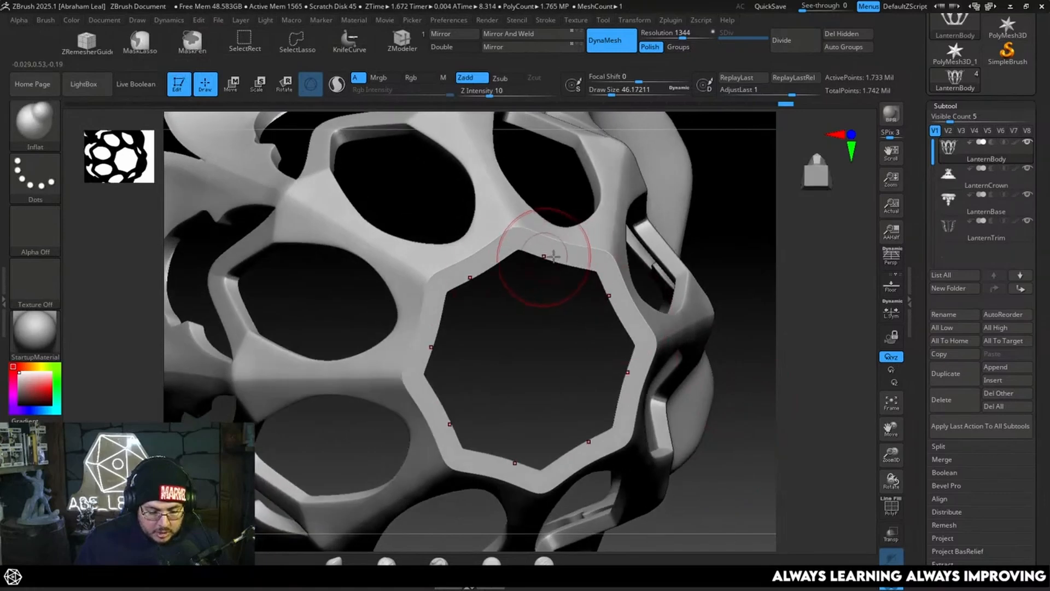
# - Show all subtools again and delete the LanternTrim subtool
pyautogui.moveTo(718, 216); pyautogui.dragTo(640, 364)
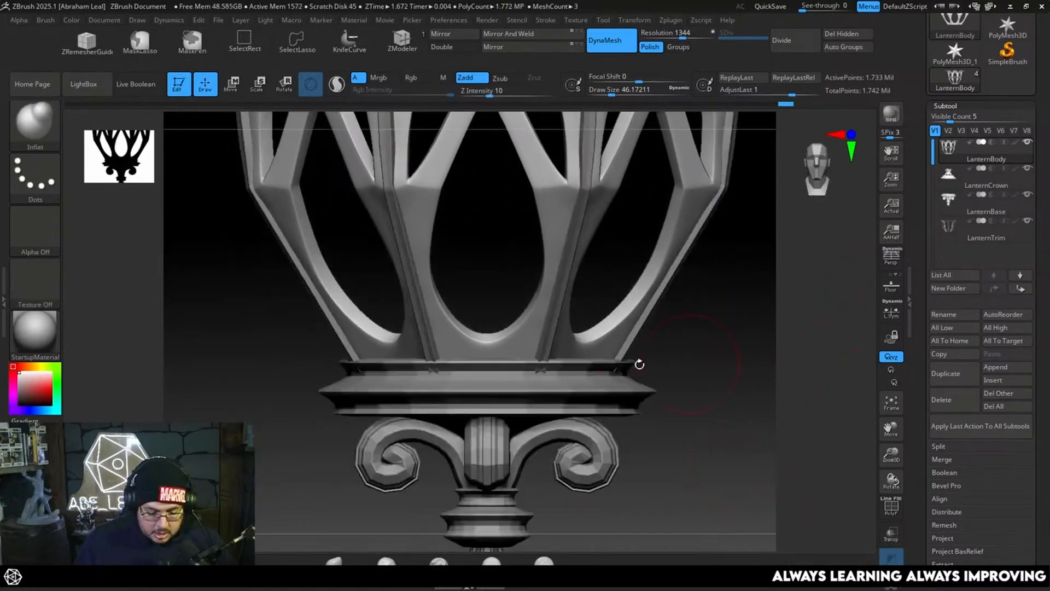
pyautogui.moveTo(735, 365); pyautogui.dragTo(720, 368)
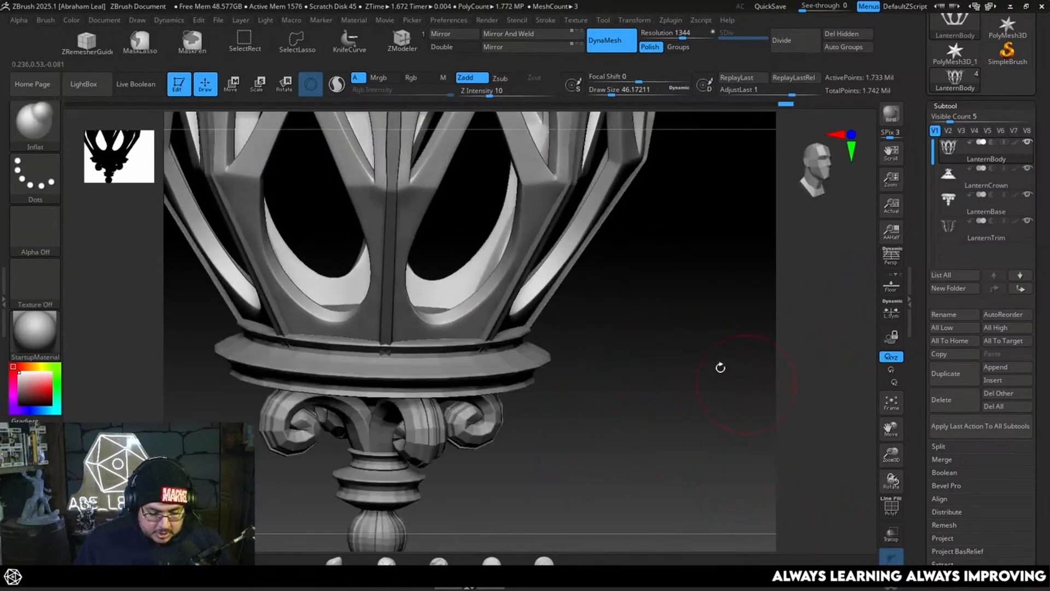
pyautogui.keyDown('alt'); pyautogui.click(547, 216); pyautogui.keyUp('alt')
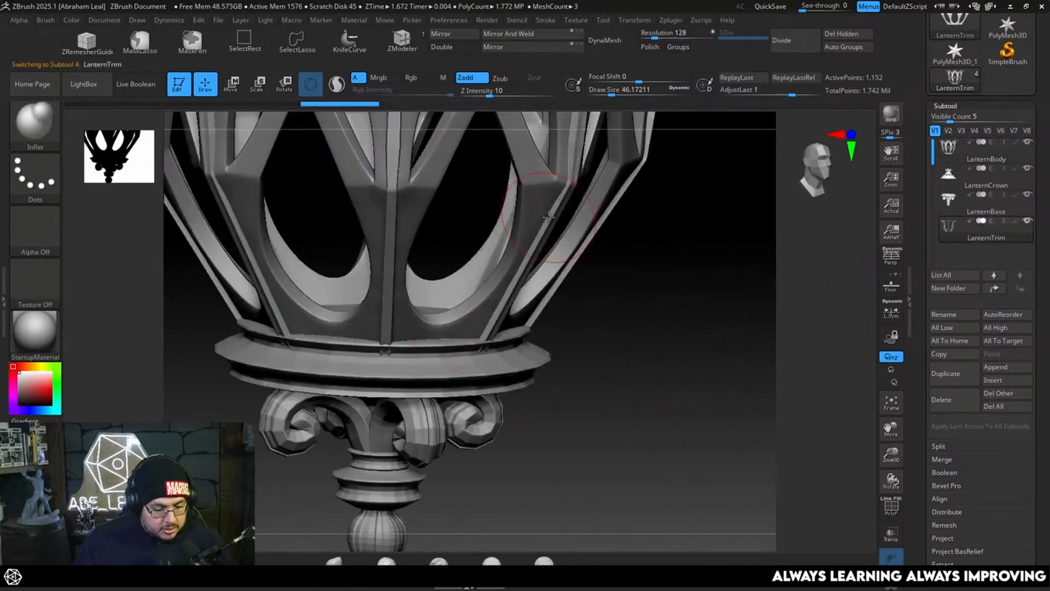
pyautogui.click(952, 399)
pyautogui.click(860, 424)
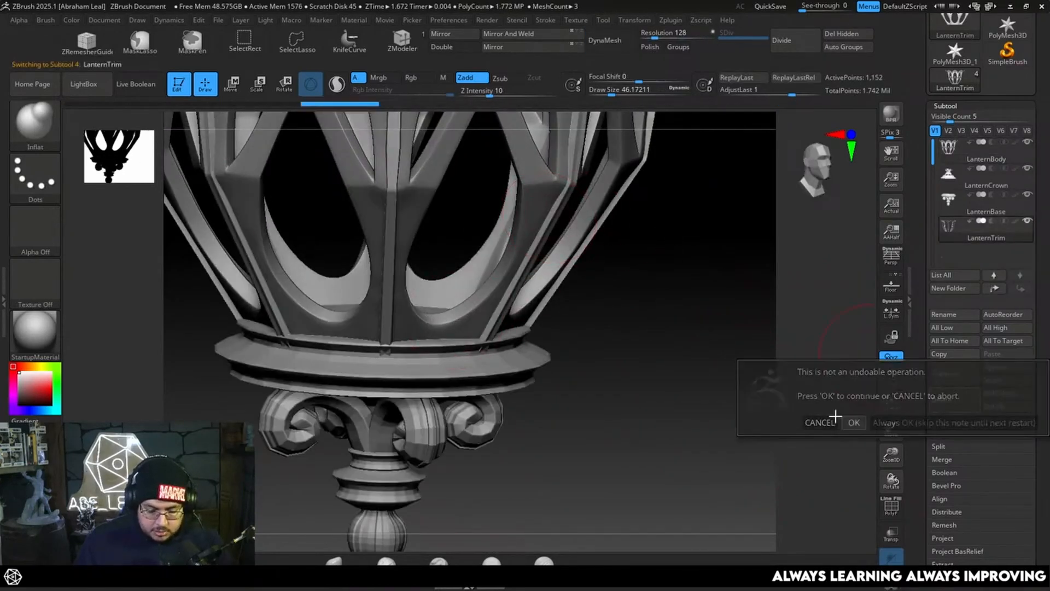
# - Set the brush draw size to about 39 and select the LanternBody subtool
pyautogui.moveTo(691, 417)
pyautogui.keyDown('alt'); pyautogui.mouseDown()
pyautogui.moveTo(675, 268)
pyautogui.moveTo(691, 420)
pyautogui.mouseUp(); pyautogui.keyUp('alt')
pyautogui.press('space')
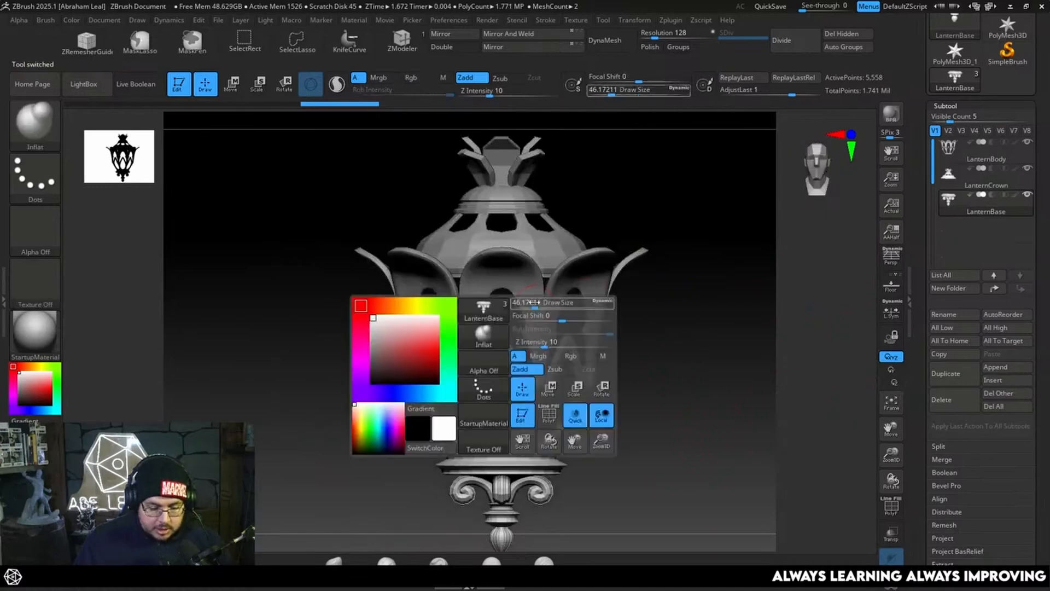
pyautogui.keyDown('alt'); pyautogui.click(540, 302); pyautogui.keyUp('alt')
pyautogui.keyDown('alt'); pyautogui.moveTo(706, 298); pyautogui.dragTo(752, 344); pyautogui.keyUp('alt')
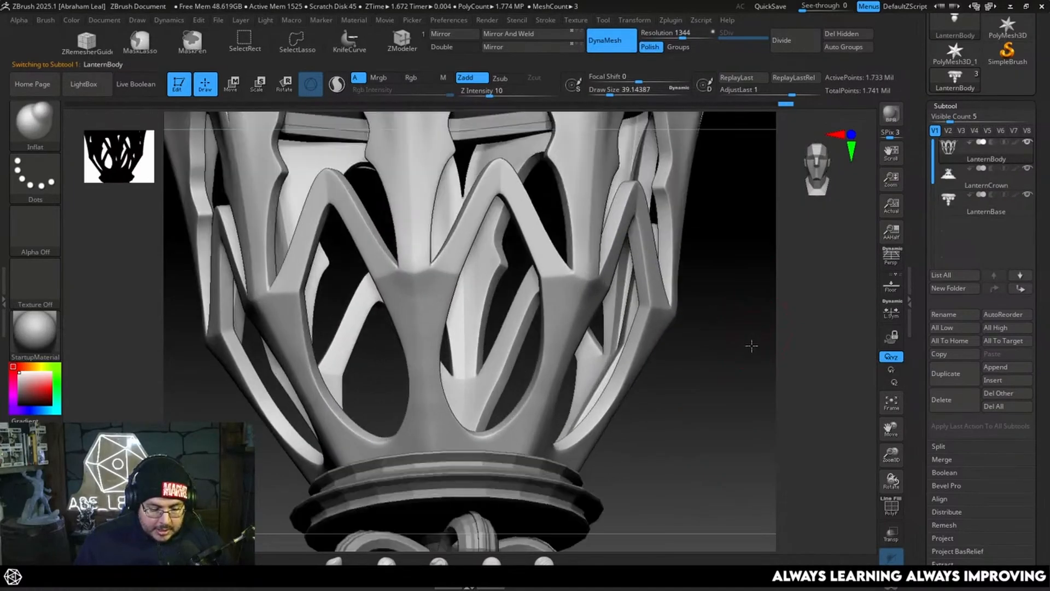
pyautogui.keyDown('alt'); pyautogui.moveTo(754, 279); pyautogui.dragTo(758, 403); pyautogui.keyUp('alt')
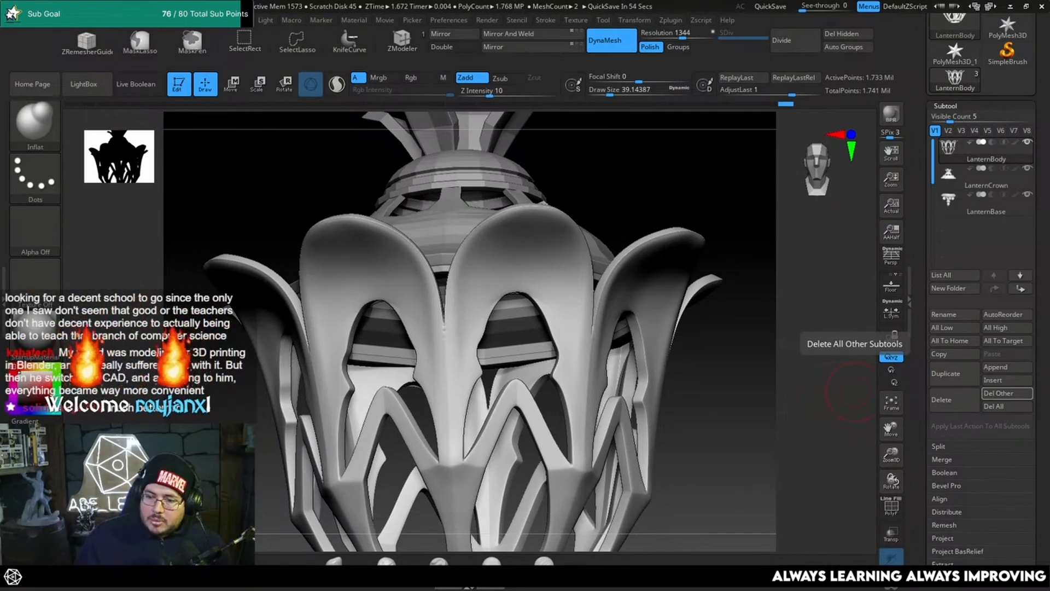
pyautogui.moveTo(729, 468); pyautogui.dragTo(733, 429)
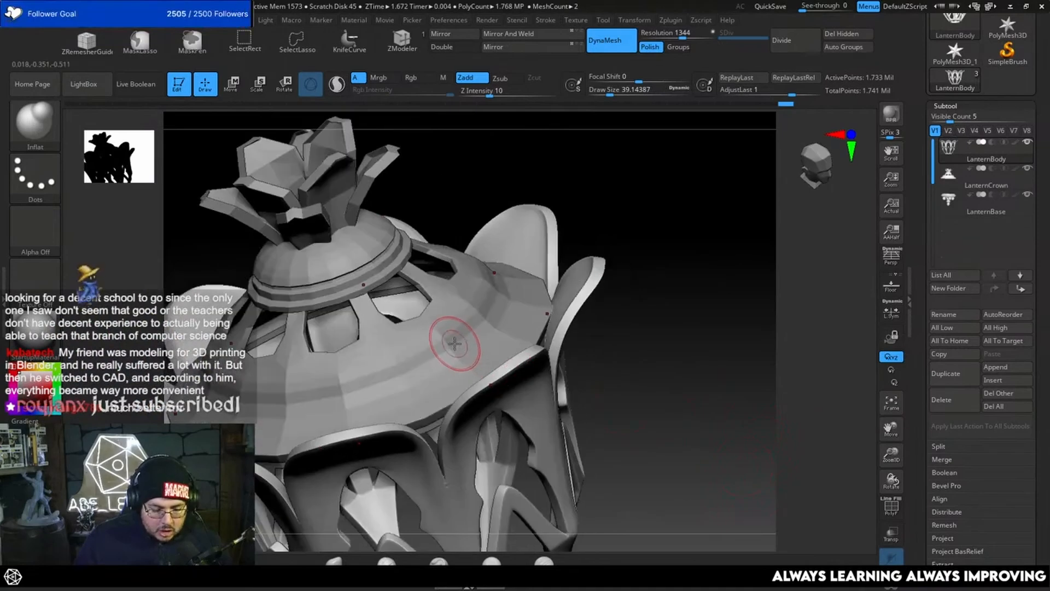
# - Set the brush draw size to about 35 and subdivide the LanternCrown subtool up to subdivision level 5
pyautogui.keyDown('alt'); pyautogui.click(457, 339); pyautogui.keyUp('alt')
pyautogui.moveTo(692, 389); pyautogui.dragTo(779, 308)
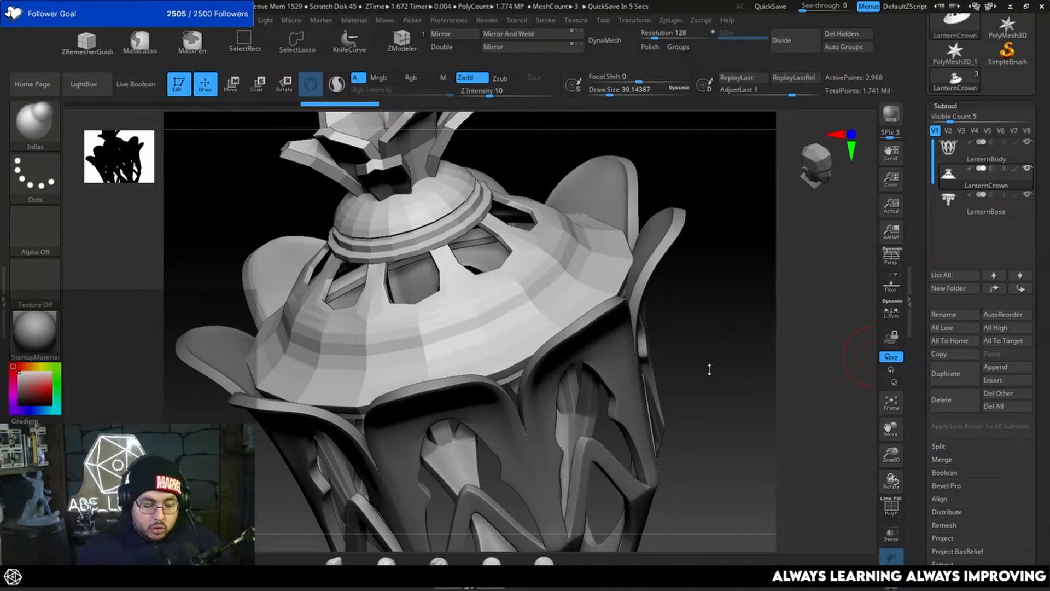
pyautogui.moveTo(710, 370); pyautogui.dragTo(734, 340)
pyautogui.press('space')
pyautogui.moveTo(736, 343)
pyautogui.mouseDown()
pyautogui.moveTo(745, 366)
pyautogui.moveTo(722, 350)
pyautogui.moveTo(763, 333)
pyautogui.moveTo(748, 317)
pyautogui.moveTo(775, 368)
pyautogui.mouseUp()
pyautogui.keyDown('alt'); pyautogui.click(700, 329); pyautogui.keyUp('alt')
pyautogui.keyDown('alt'); pyautogui.click(603, 248); pyautogui.keyUp('alt')
pyautogui.hotkey('ctrl', 'd')
pyautogui.hotkey('ctrl', 'd')
pyautogui.hotkey('ctrl', 'd')
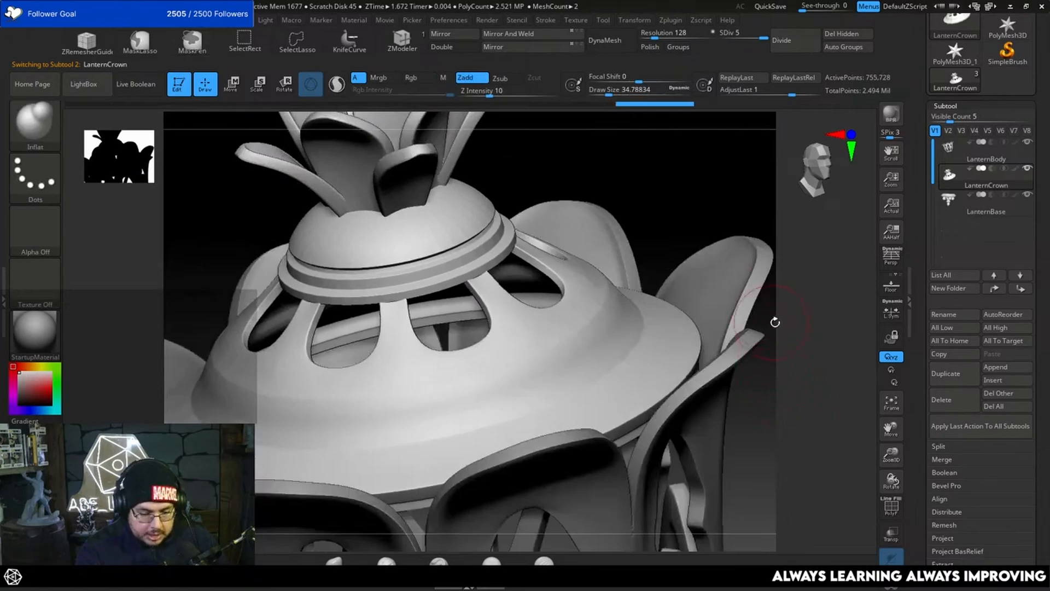
# - Select the LanternBase subtool and subdivide it up to subdivision level 5
pyautogui.keyDown('alt'); pyautogui.moveTo(681, 194); pyautogui.dragTo(735, 247); pyautogui.keyUp('alt')
pyautogui.keyDown('alt'); pyautogui.moveTo(800, 408); pyautogui.dragTo(730, 123); pyautogui.keyUp('alt')
pyautogui.keyDown('alt'); pyautogui.click(627, 414); pyautogui.keyUp('alt')
pyautogui.moveTo(675, 413)
pyautogui.mouseDown()
pyautogui.moveTo(729, 380)
pyautogui.moveTo(675, 411)
pyautogui.moveTo(707, 343)
pyautogui.moveTo(699, 399)
pyautogui.moveTo(733, 396)
pyautogui.moveTo(713, 415)
pyautogui.moveTo(725, 383)
pyautogui.moveTo(702, 384)
pyautogui.mouseUp()
pyautogui.hotkey('ctrl', 'd')
pyautogui.hotkey('ctrl', 'd')
pyautogui.hotkey('ctrl', 'd')
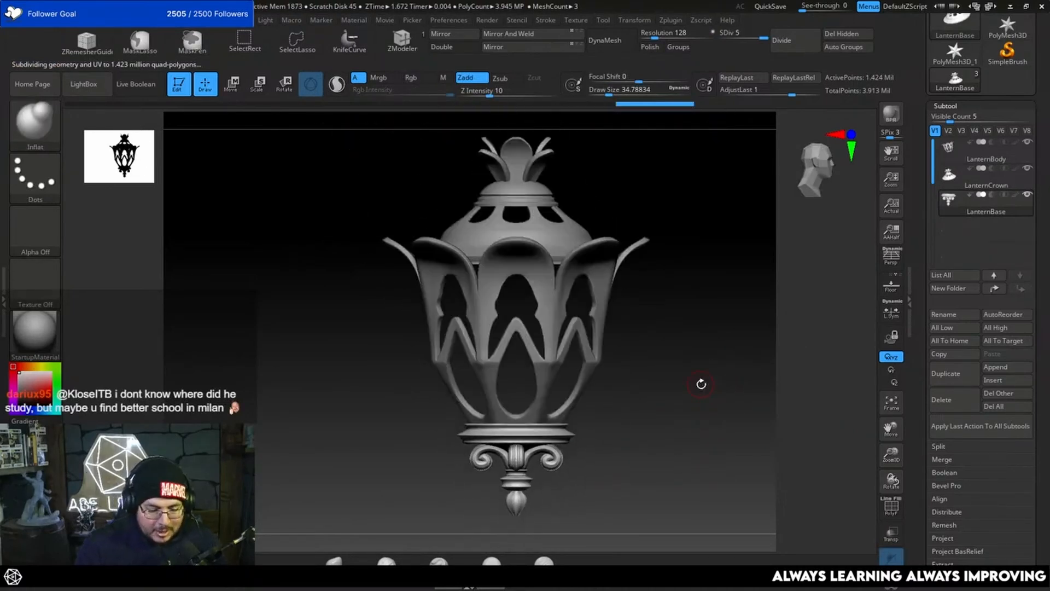
# - Apply the Flat Color material and examine the whole lantern's silhouette
pyautogui.click(34, 334)
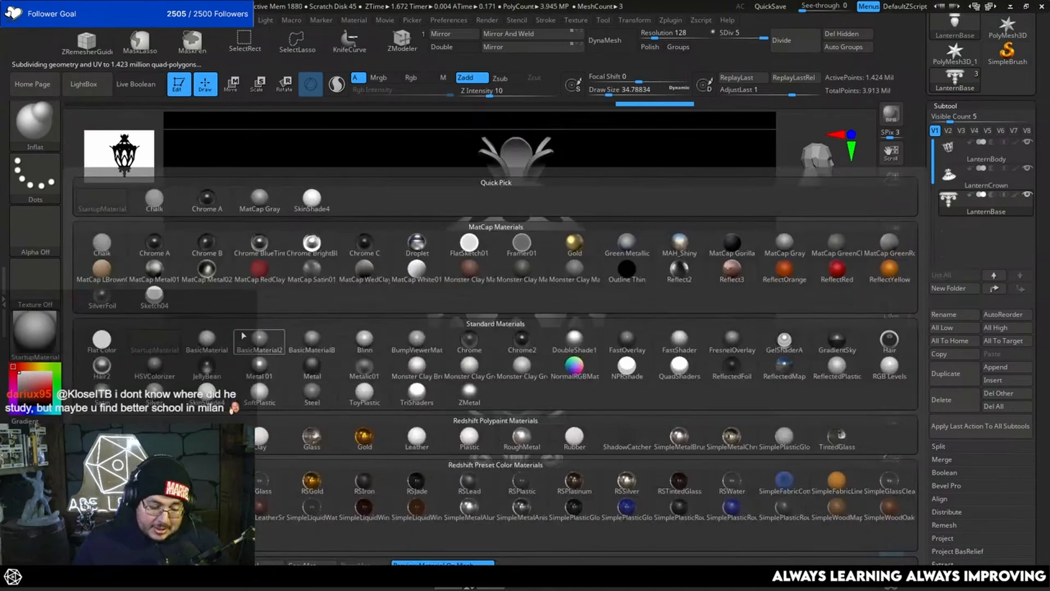
pyautogui.click(98, 341)
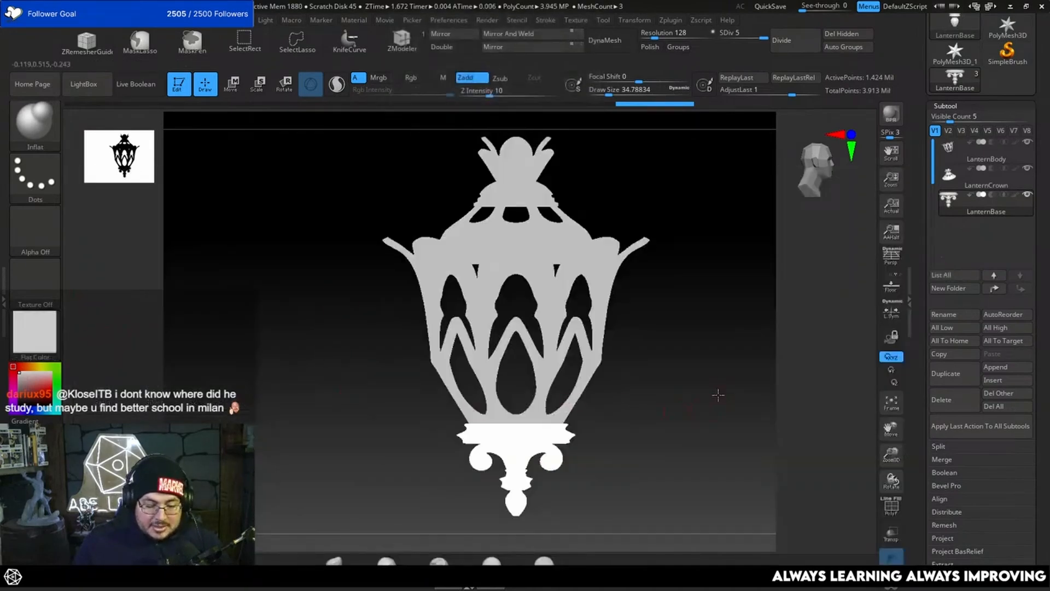
pyautogui.moveTo(699, 406)
pyautogui.mouseDown()
pyautogui.moveTo(726, 404)
pyautogui.moveTo(702, 403)
pyautogui.mouseUp()
pyautogui.moveTo(703, 403); pyautogui.dragTo(723, 400)
pyautogui.moveTo(724, 401); pyautogui.dragTo(693, 396)
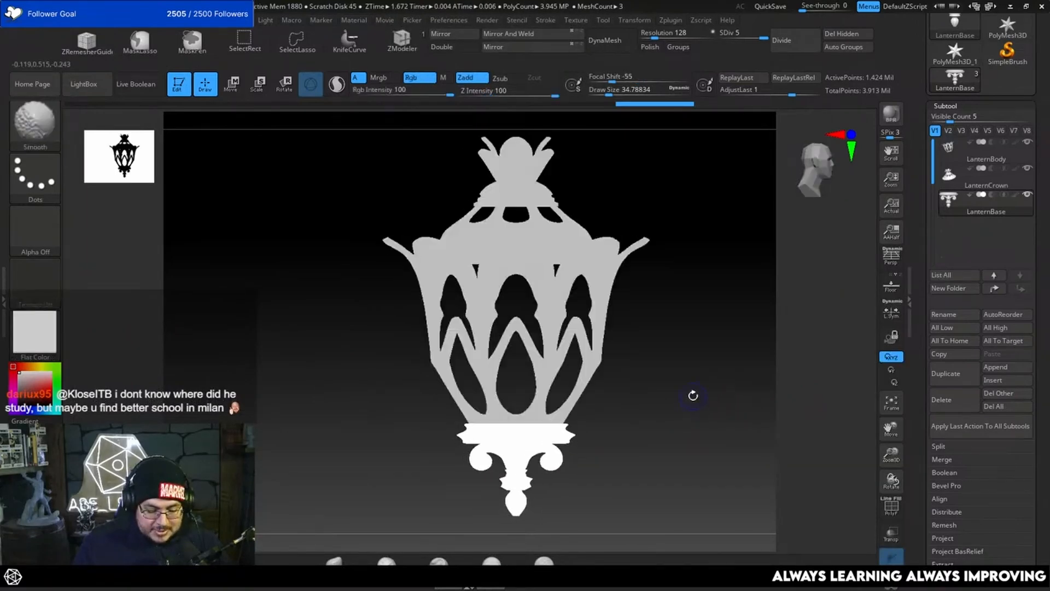
# - Switch the material to BasicMaterial and select the LanternBody subtool
pyautogui.click(18, 329)
pyautogui.click(205, 344)
pyautogui.moveTo(664, 290); pyautogui.dragTo(723, 352)
pyautogui.keyDown('alt'); pyautogui.click(535, 304); pyautogui.keyUp('alt')
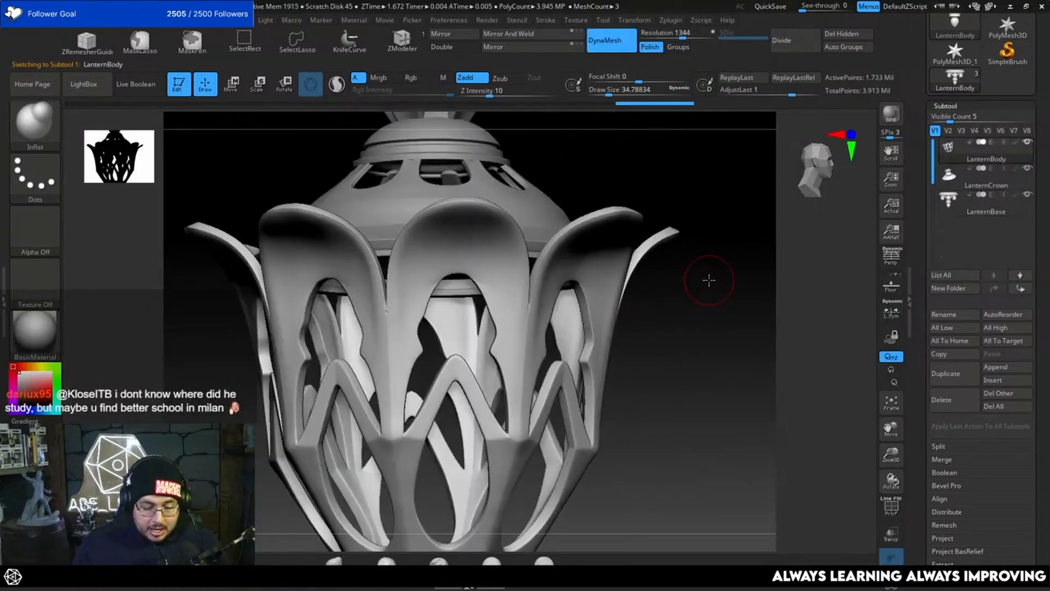
pyautogui.keyDown('alt'); pyautogui.moveTo(641, 359); pyautogui.dragTo(720, 308); pyautogui.keyUp('alt')
pyautogui.moveTo(701, 395)
pyautogui.keyDown('alt'); pyautogui.mouseDown()
pyautogui.moveTo(701, 314)
pyautogui.moveTo(687, 394)
pyautogui.moveTo(744, 312)
pyautogui.mouseUp(); pyautogui.keyUp('alt')
# - Set the brush draw size to about 18 and make LanternBase the active subtool
pyautogui.press('space')
pyautogui.moveTo(690, 358); pyautogui.dragTo(664, 358)
pyautogui.keyDown('alt'); pyautogui.click(662, 296); pyautogui.keyUp('alt')
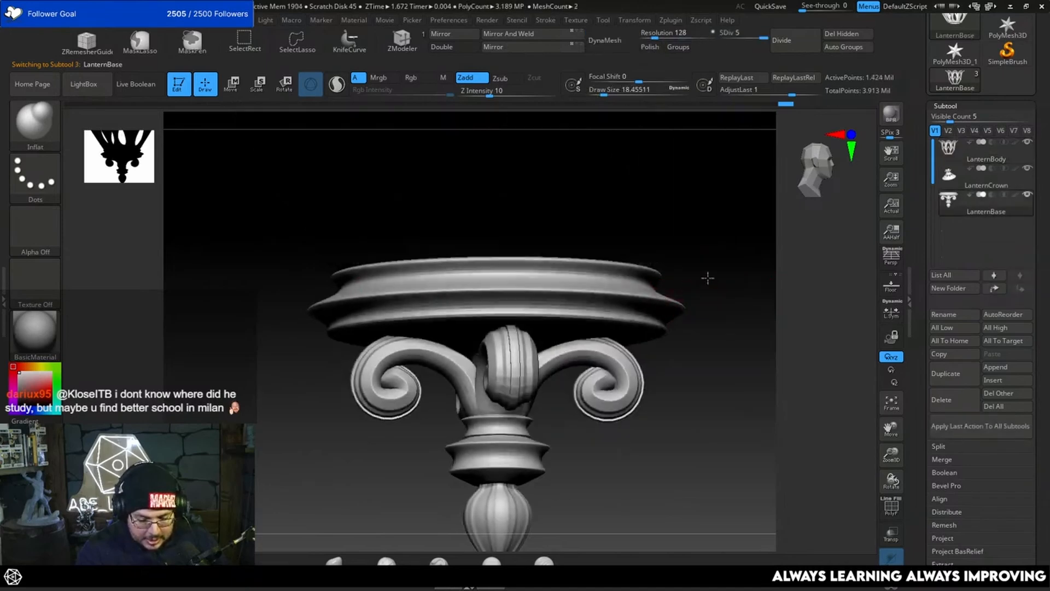
pyautogui.keyDown('alt'); pyautogui.moveTo(708, 276); pyautogui.dragTo(715, 297); pyautogui.keyUp('alt')
pyautogui.moveTo(714, 297)
pyautogui.mouseDown()
pyautogui.moveTo(727, 319)
pyautogui.moveTo(730, 300)
pyautogui.mouseUp()
# - Flatten a worn patch into the middle ridge of the LanternBase rim with the TrimDynamic brush at a draw size of about 14
pyautogui.press('b')
pyautogui.press('t')
pyautogui.press('d')
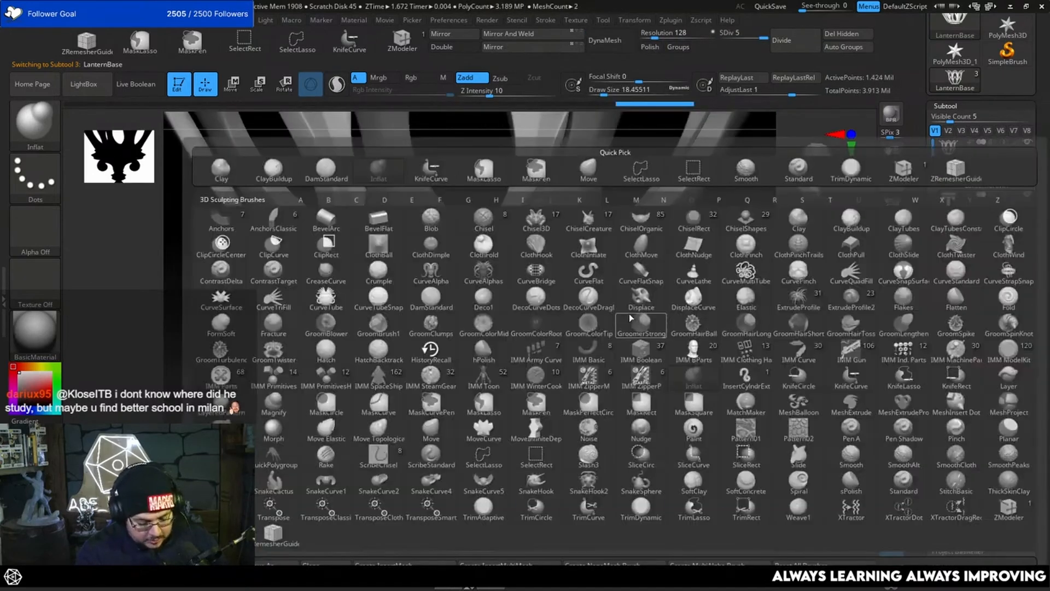
pyautogui.press('space')
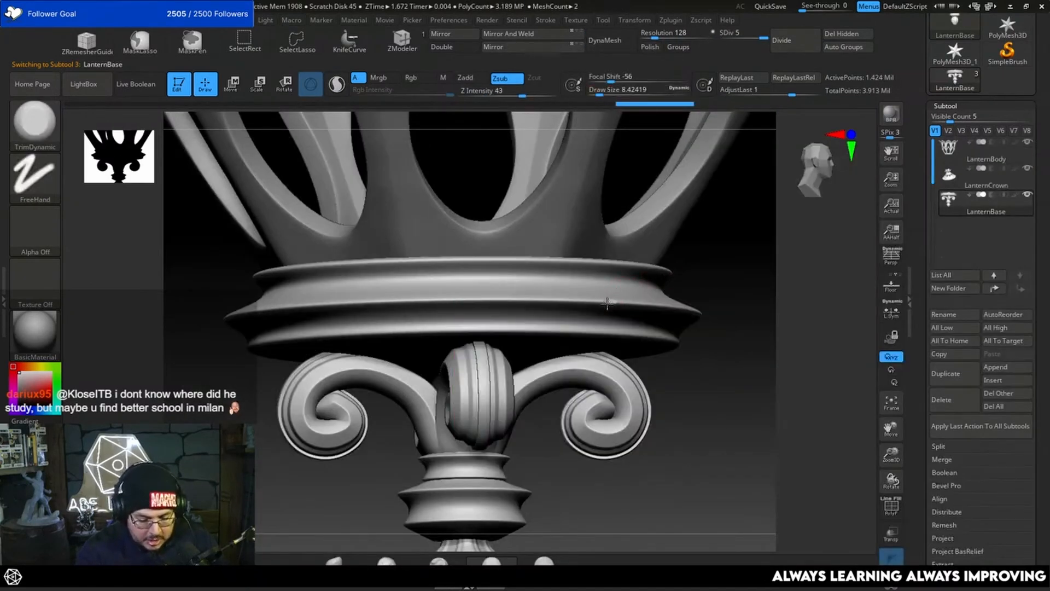
pyautogui.press('space')
pyautogui.click(605, 302)
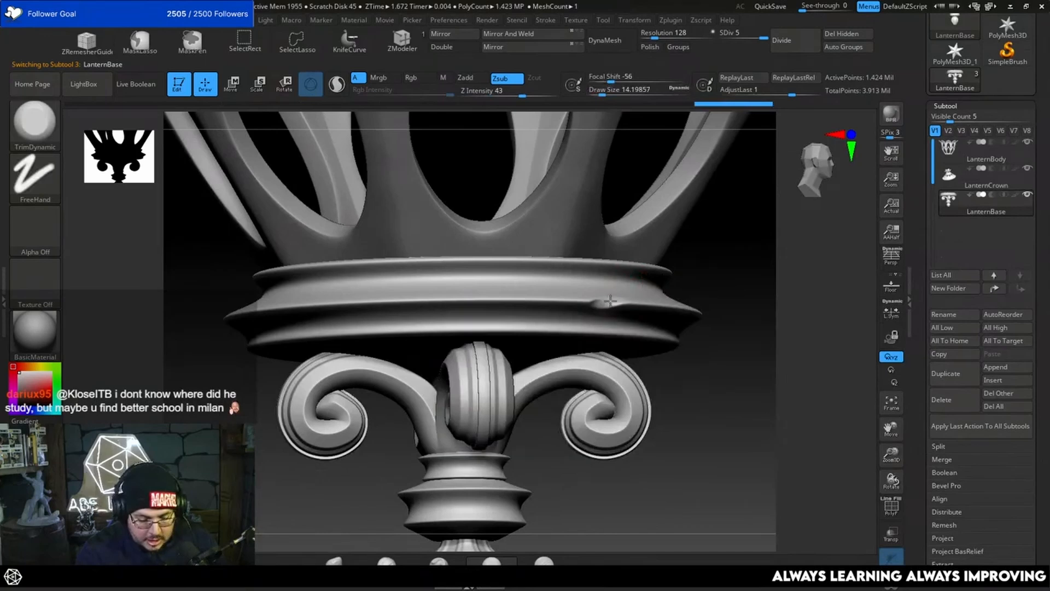
pyautogui.moveTo(641, 291); pyautogui.dragTo(620, 309, button='right')
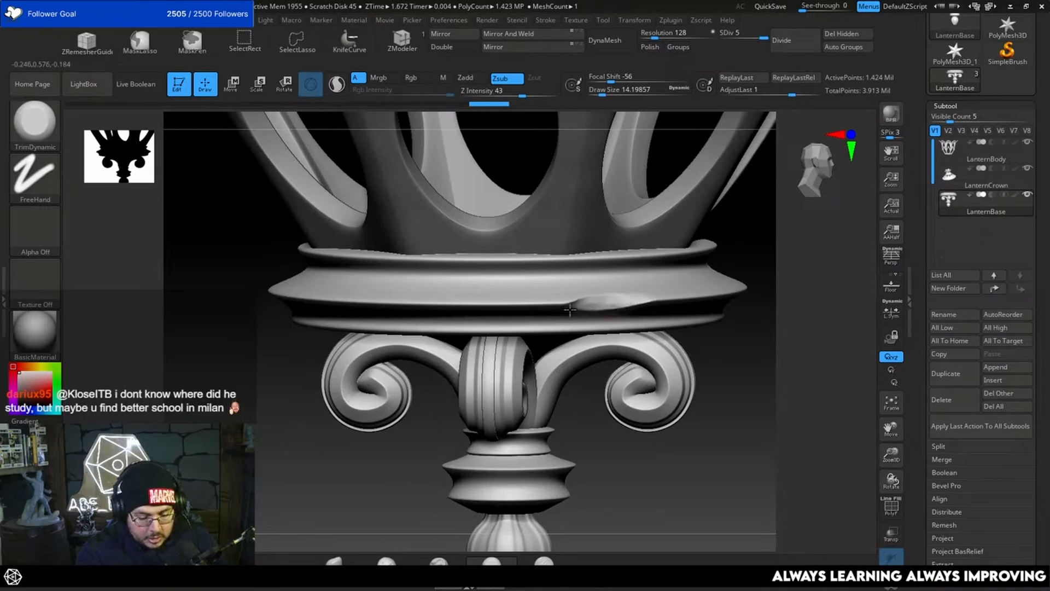
pyautogui.moveTo(617, 305); pyautogui.dragTo(607, 309)
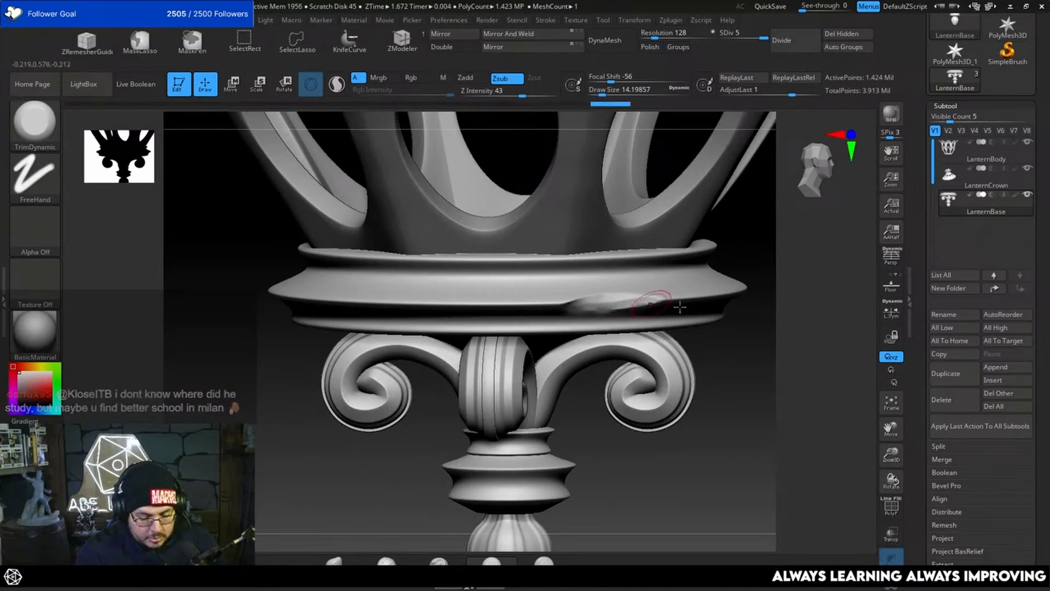
# - Trim the upper edge of the collar above the finial with TrimDynamic at a draw size of about 10.5
pyautogui.moveTo(680, 305)
pyautogui.keyDown('ctrl'); pyautogui.mouseDown(button='right')
pyautogui.moveTo(744, 305)
pyautogui.moveTo(727, 305)
pyautogui.moveTo(736, 374)
pyautogui.mouseUp(button='right'); pyautogui.keyUp('ctrl')
pyautogui.keyDown('alt'); pyautogui.moveTo(734, 331); pyautogui.dragTo(772, 314, button='right'); pyautogui.keyUp('alt')
pyautogui.keyDown('ctrl'); pyautogui.moveTo(705, 465); pyautogui.dragTo(761, 418, button='right'); pyautogui.keyUp('ctrl')
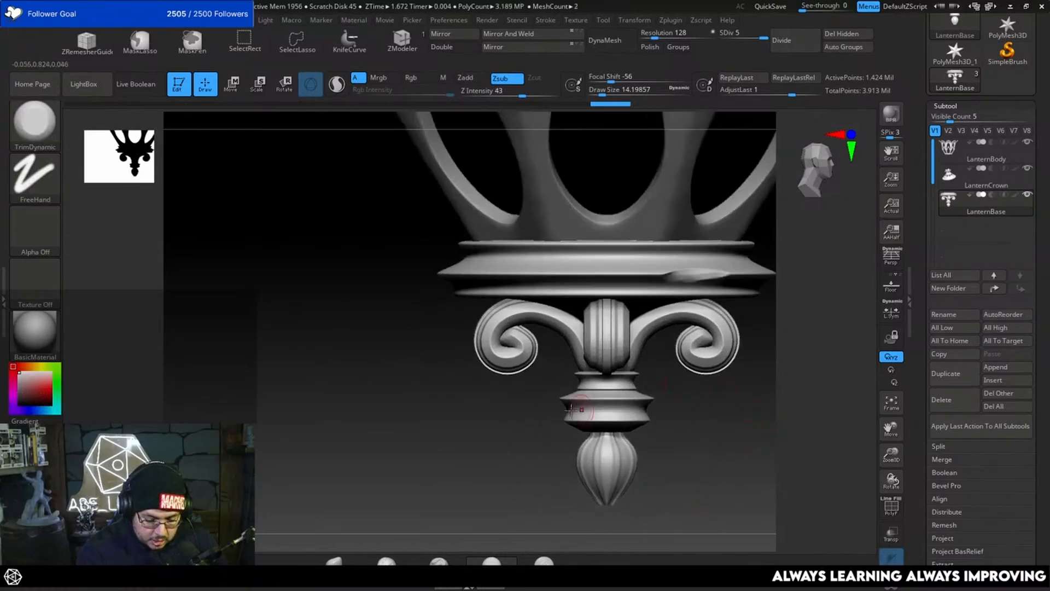
pyautogui.press('[')
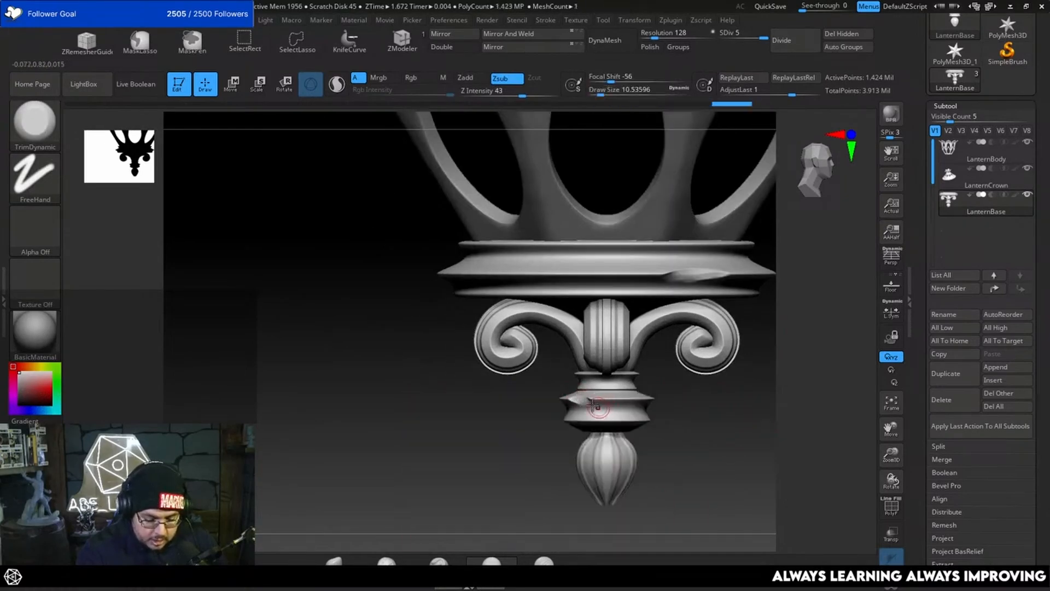
# - Sculpt a rough chip across the finial collar's edge with ClayBuildup, using draw sizes of about 10.5 and 7.5
pyautogui.press('b')
pyautogui.press('d')
pyautogui.press('s')
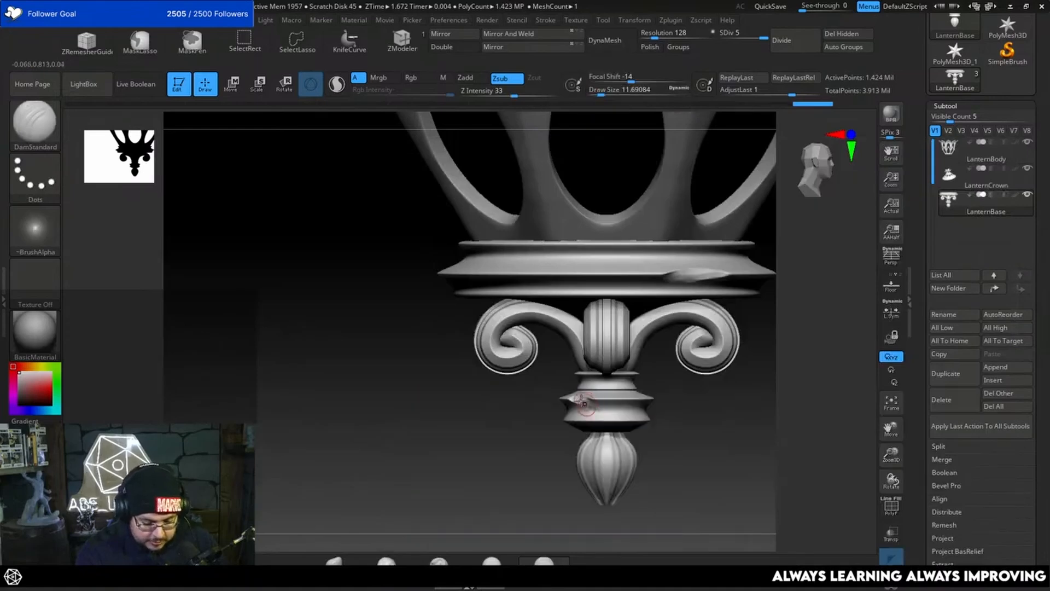
pyautogui.press('b')
pyautogui.press('c')
pyautogui.press('b')
pyautogui.press('space')
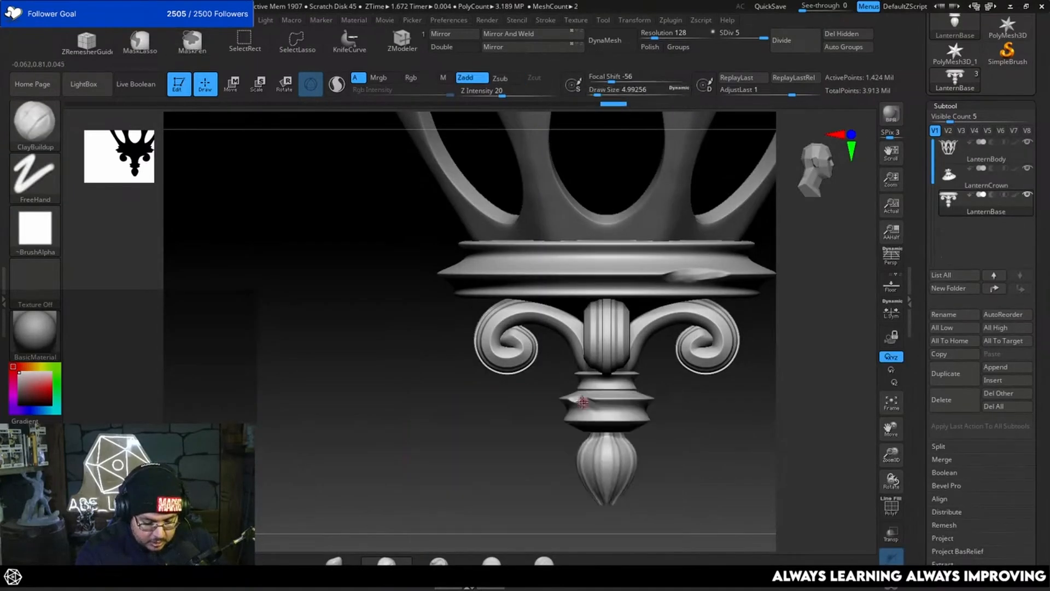
pyautogui.press('space')
pyautogui.moveTo(587, 403); pyautogui.dragTo(591, 402)
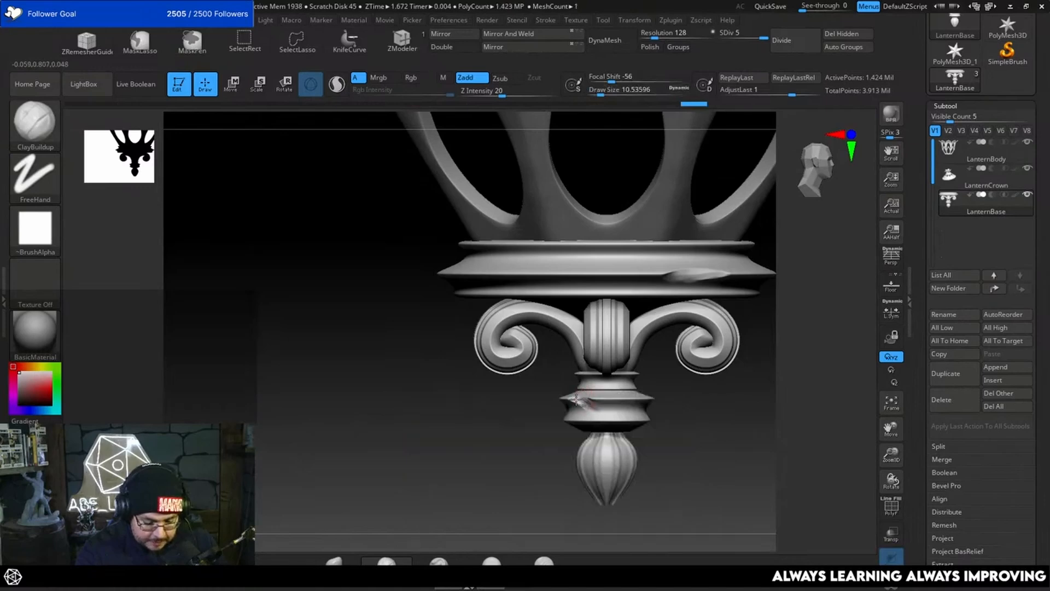
pyautogui.moveTo(511, 404); pyautogui.dragTo(567, 438)
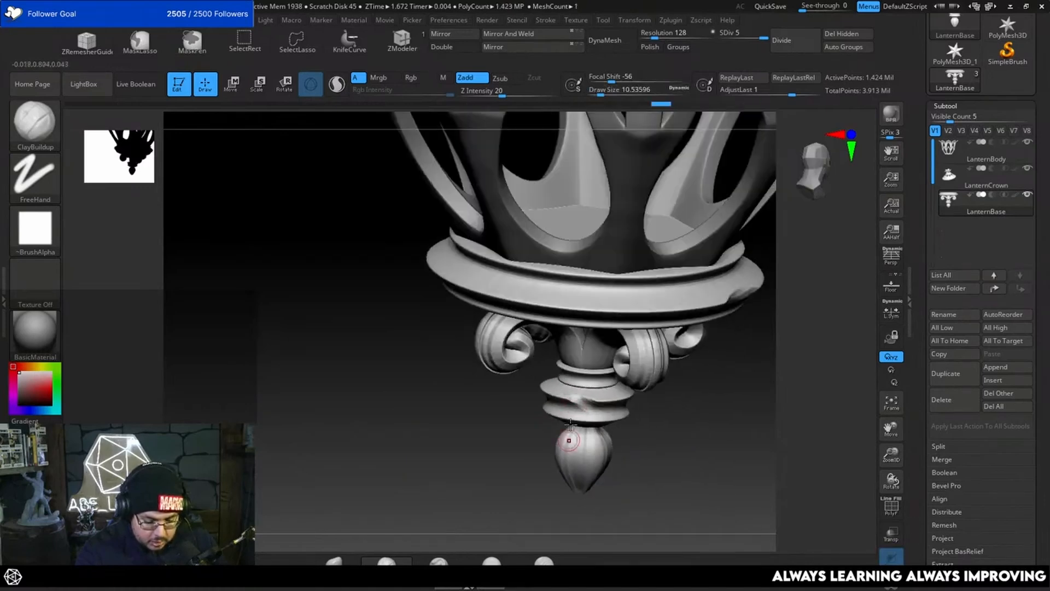
pyautogui.press('space')
pyautogui.moveTo(579, 400); pyautogui.dragTo(575, 399)
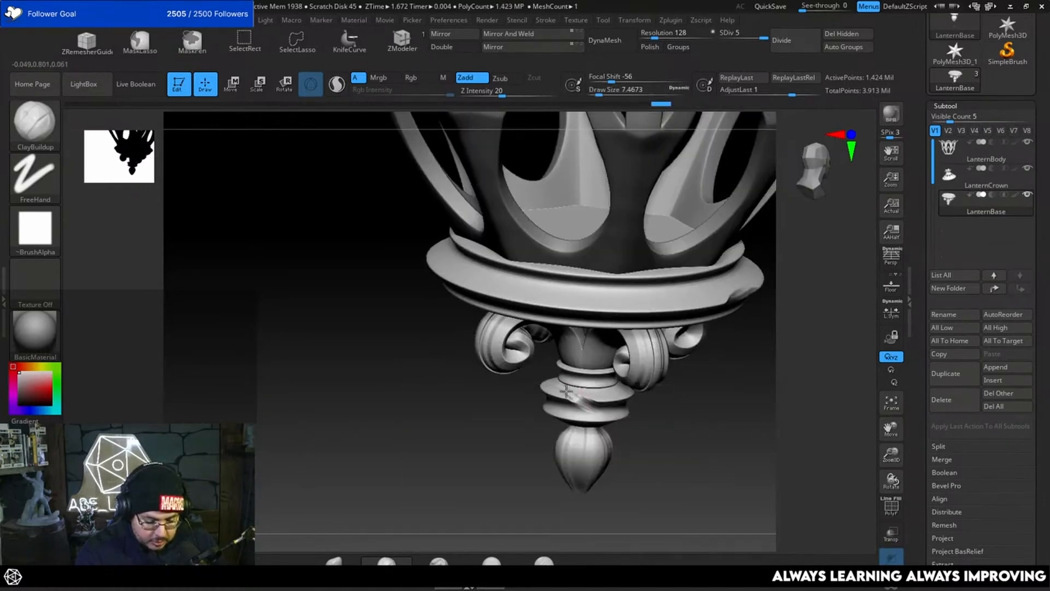
# - Flatten and soften the collar's chipped edge with TrimDynamic at a draw size of about 11.7
pyautogui.press('b')
pyautogui.press('t')
pyautogui.press('d')
pyautogui.press('space')
pyautogui.moveTo(575, 398); pyautogui.dragTo(570, 400)
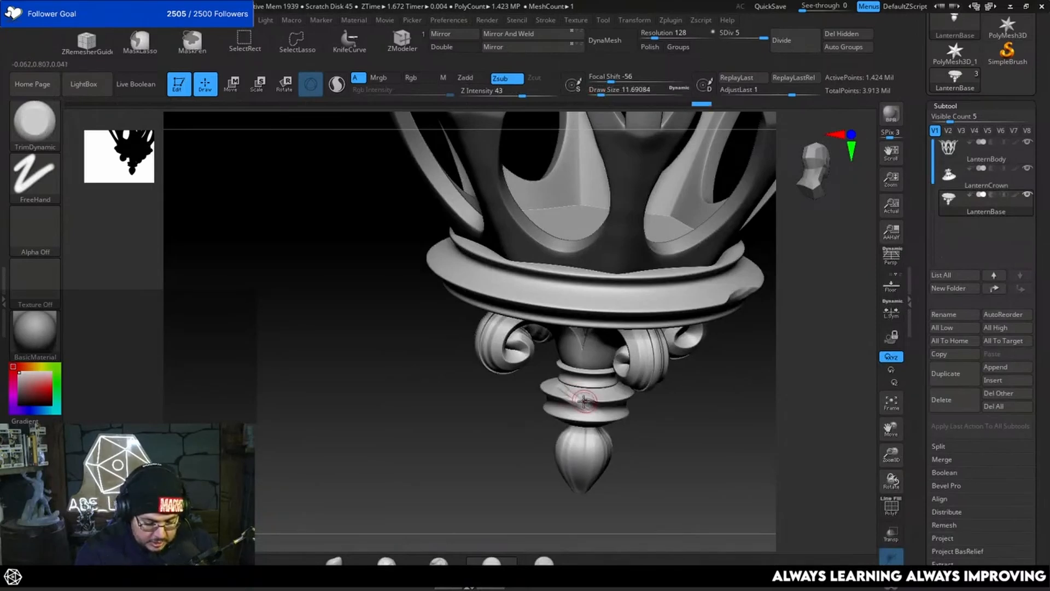
pyautogui.moveTo(584, 401); pyautogui.dragTo(592, 412)
pyautogui.keyDown('shift'); pyautogui.moveTo(675, 452); pyautogui.dragTo(695, 437); pyautogui.keyUp('shift')
pyautogui.moveTo(581, 404)
pyautogui.mouseDown()
pyautogui.moveTo(591, 407)
pyautogui.moveTo(573, 395)
pyautogui.mouseUp()
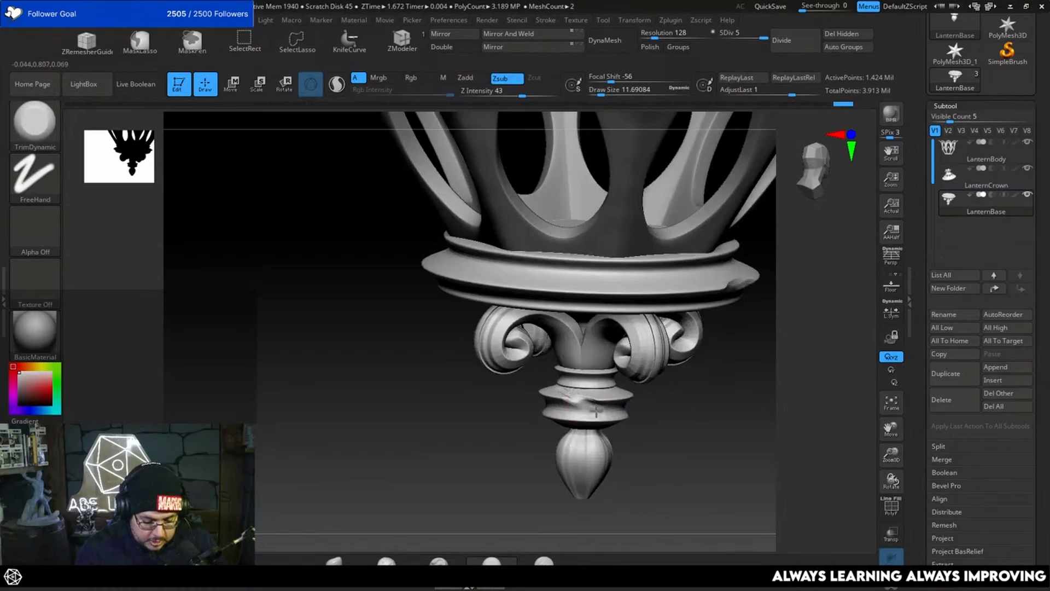
pyautogui.moveTo(676, 435); pyautogui.dragTo(679, 434)
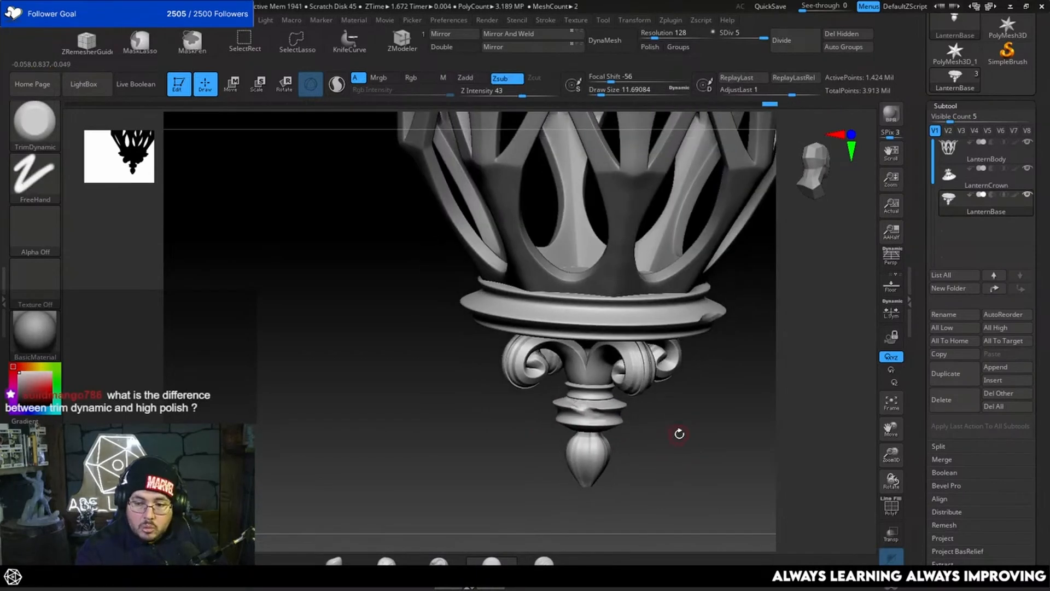
# - Wear down another section of the base rim's ridge with TrimDynamic at a draw size of about 21.6
pyautogui.keyDown('alt'); pyautogui.moveTo(734, 378); pyautogui.dragTo(730, 348); pyautogui.keyUp('alt')
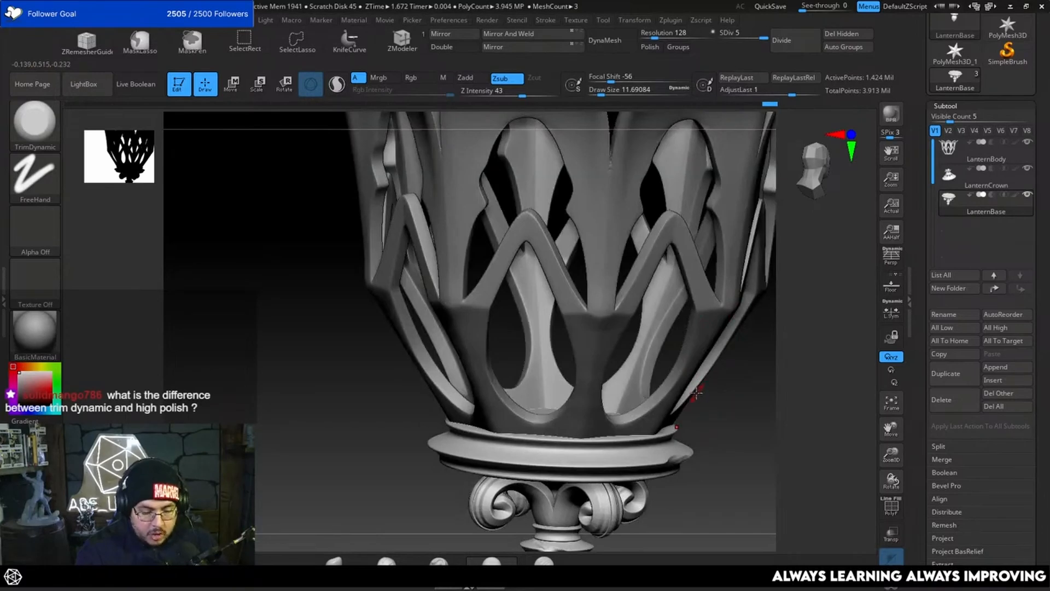
pyautogui.keyDown('alt'); pyautogui.moveTo(695, 393); pyautogui.dragTo(667, 363); pyautogui.keyUp('alt')
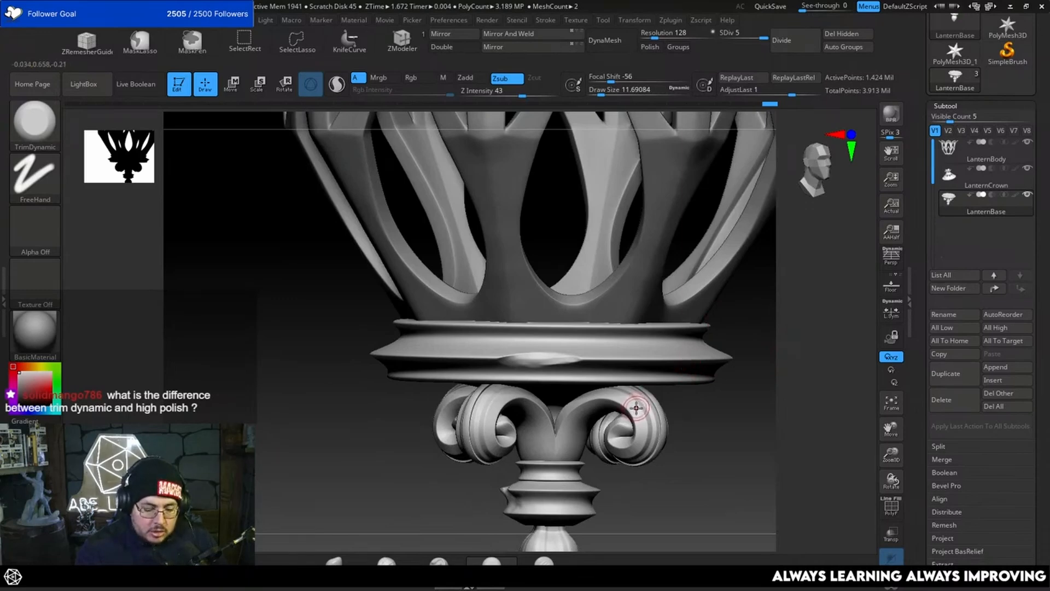
pyautogui.moveTo(699, 422)
pyautogui.mouseDown()
pyautogui.moveTo(648, 356)
pyautogui.moveTo(727, 380)
pyautogui.moveTo(722, 399)
pyautogui.moveTo(731, 398)
pyautogui.moveTo(631, 389)
pyautogui.mouseUp()
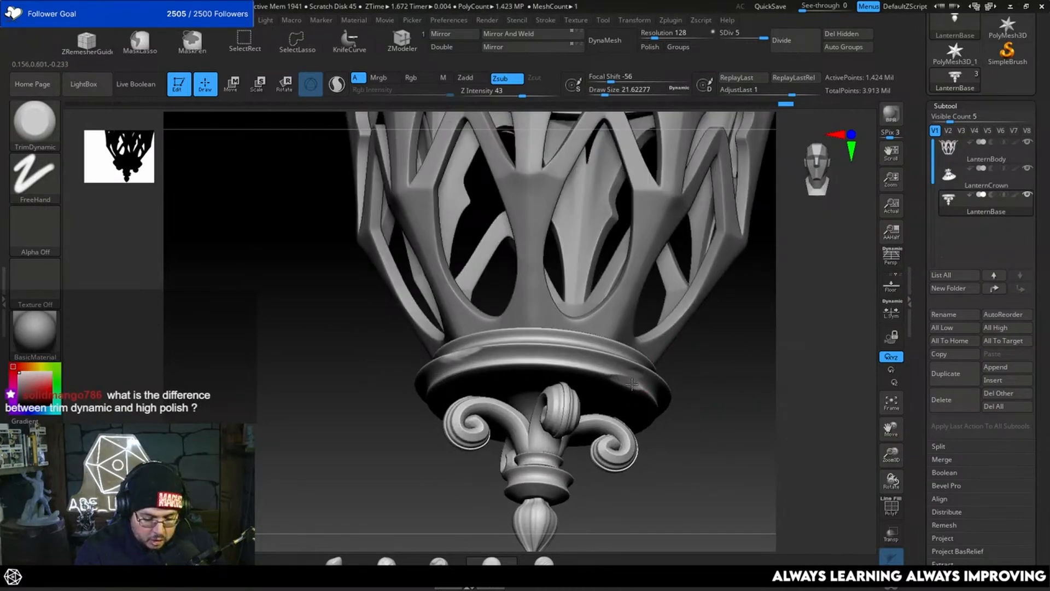
pyautogui.moveTo(632, 384); pyautogui.dragTo(639, 372, button='right')
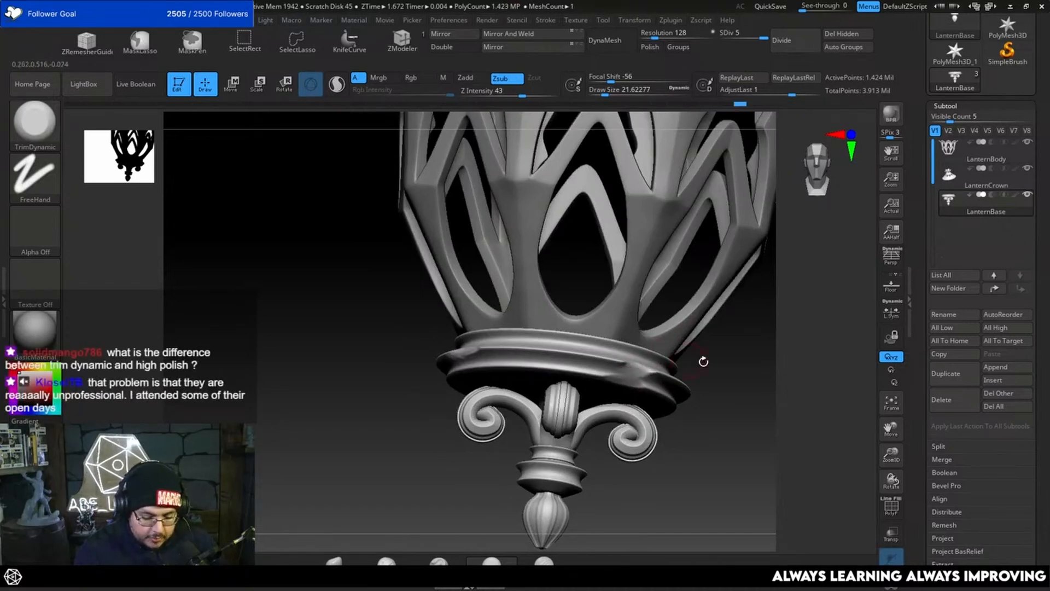
pyautogui.keyDown('shift'); pyautogui.moveTo(704, 361); pyautogui.dragTo(711, 391); pyautogui.keyUp('shift')
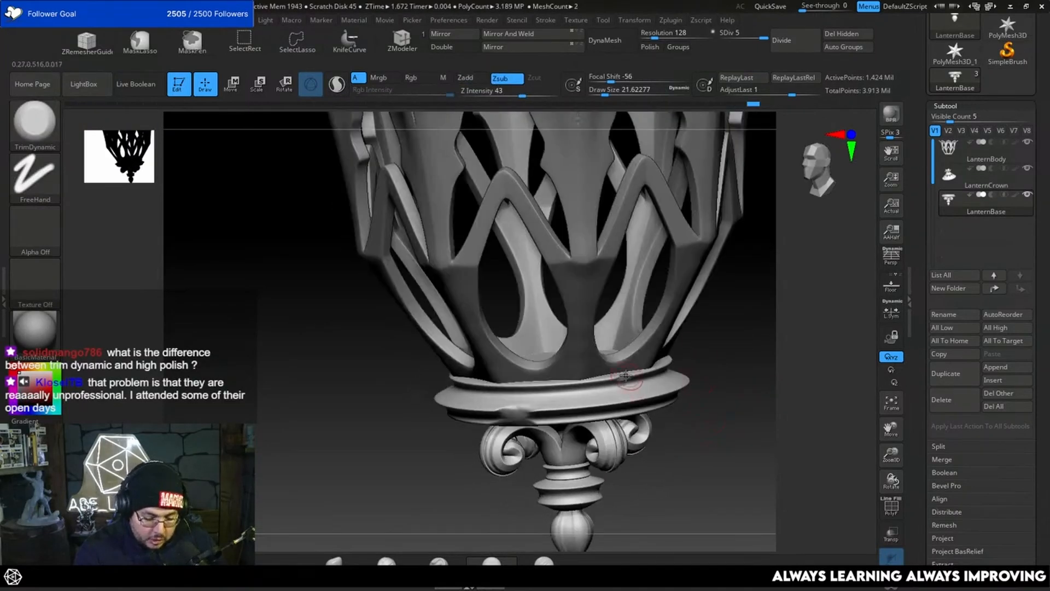
# - Sculpt a rough nick on the upper lip of the base rim with ClayBuildup at a draw size of about 11.7
pyautogui.press('space')
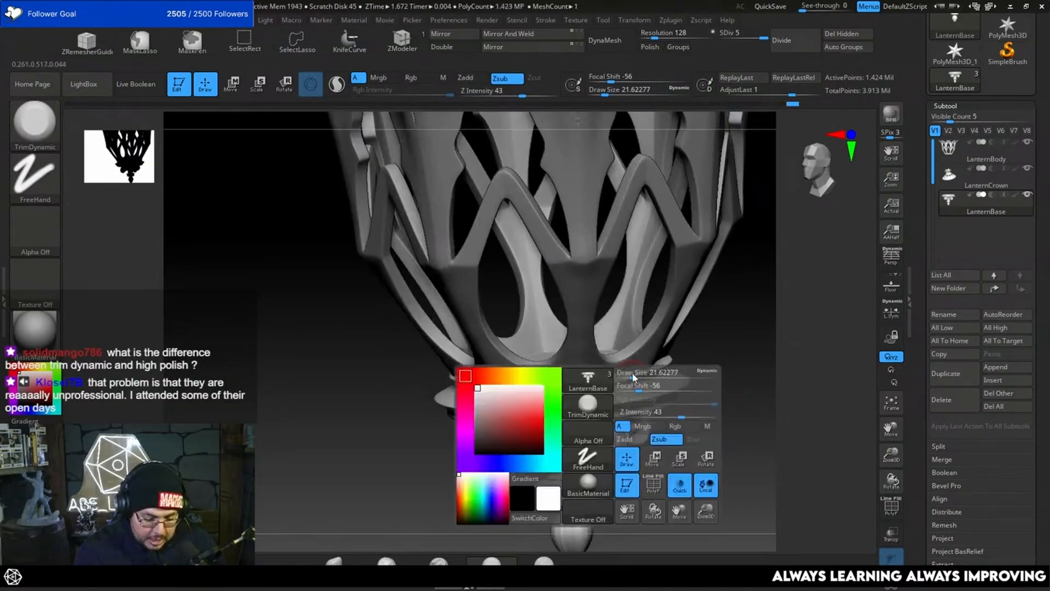
pyautogui.press('b')
pyautogui.press('c')
pyautogui.press('b')
pyautogui.press('space')
pyautogui.click(624, 380)
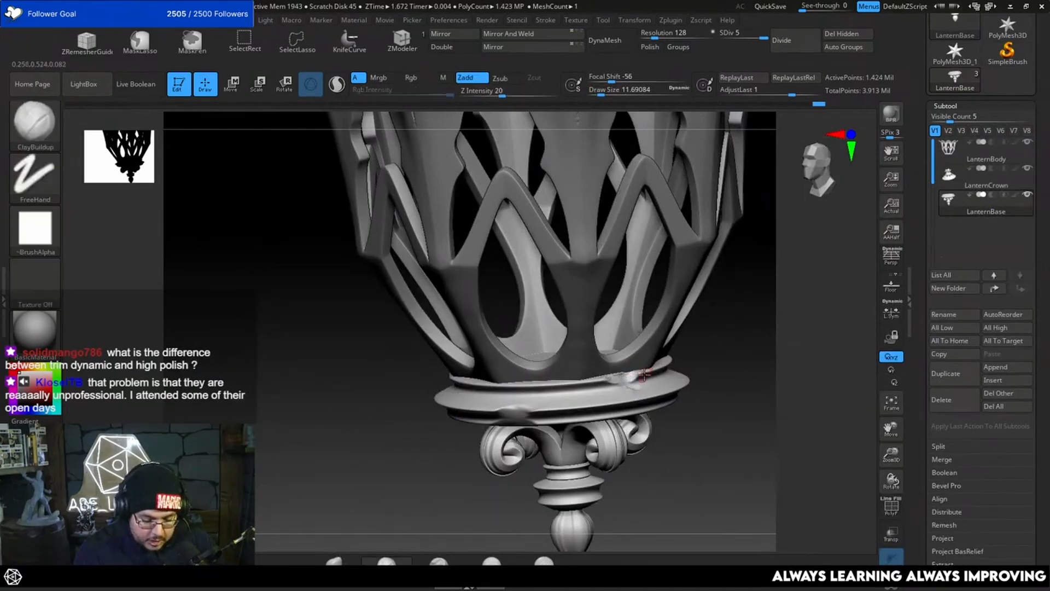
# - Flatten the nick on the rim's upper lip with TrimDynamic at a draw size of about 15.6
pyautogui.press('b')
pyautogui.press('t')
pyautogui.press('d')
pyautogui.press('space')
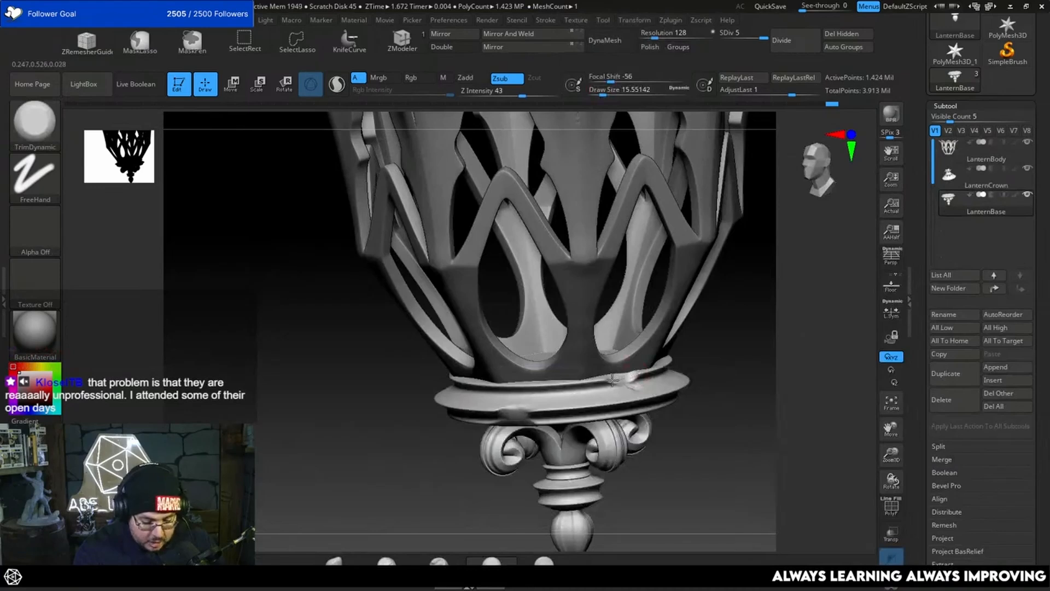
pyautogui.moveTo(612, 379); pyautogui.dragTo(632, 375)
pyautogui.click(632, 392)
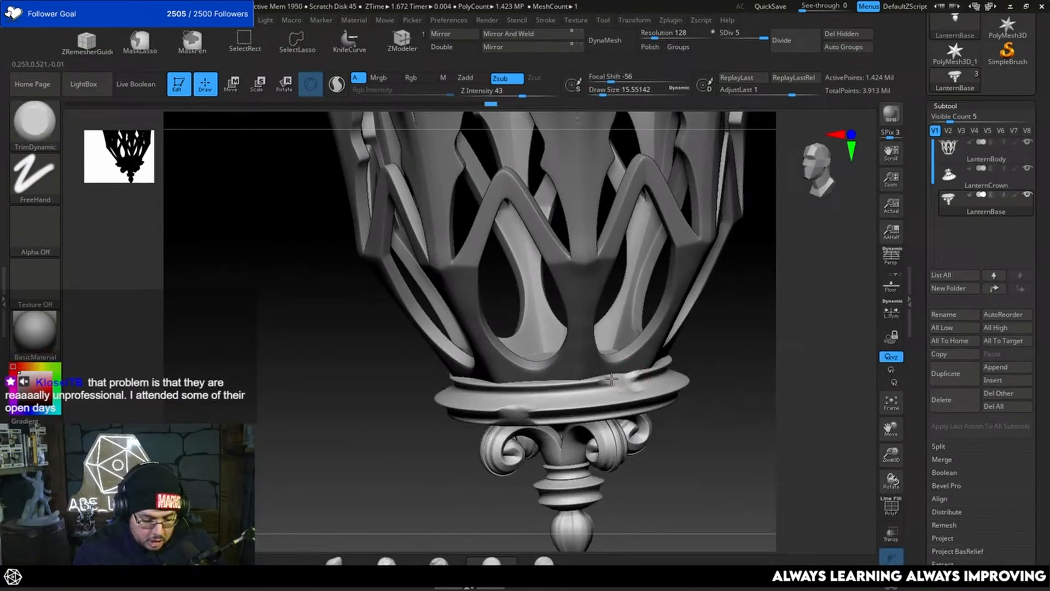
# - Trim further worn spots around the base rim with TrimDynamic at a draw size of about 21.6
pyautogui.keyDown('alt'); pyautogui.moveTo(709, 364); pyautogui.dragTo(708, 318); pyautogui.keyUp('alt')
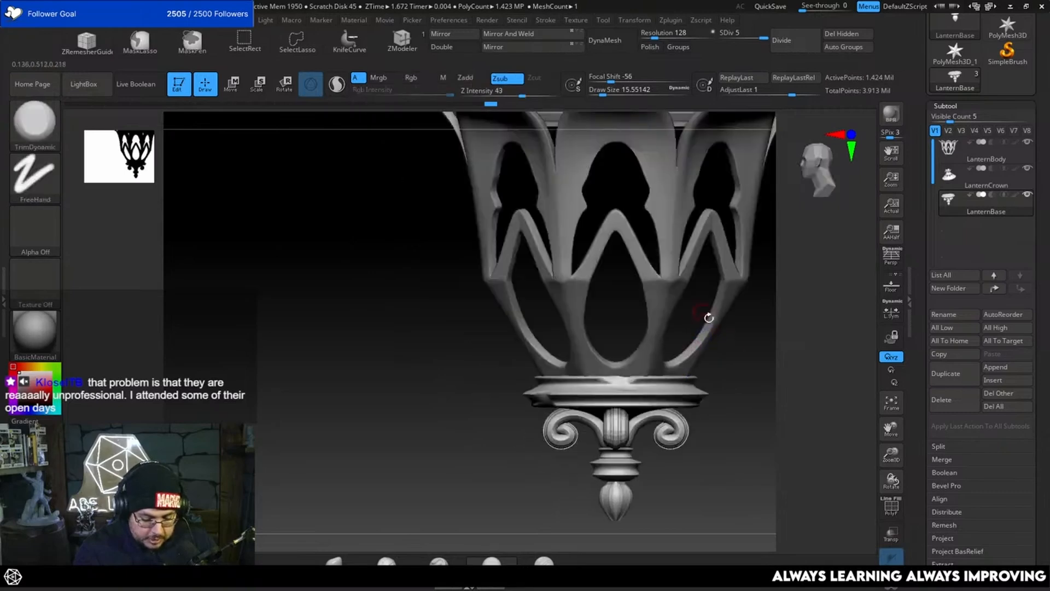
pyautogui.keyDown('alt'); pyautogui.moveTo(752, 372); pyautogui.dragTo(714, 322); pyautogui.keyUp('alt')
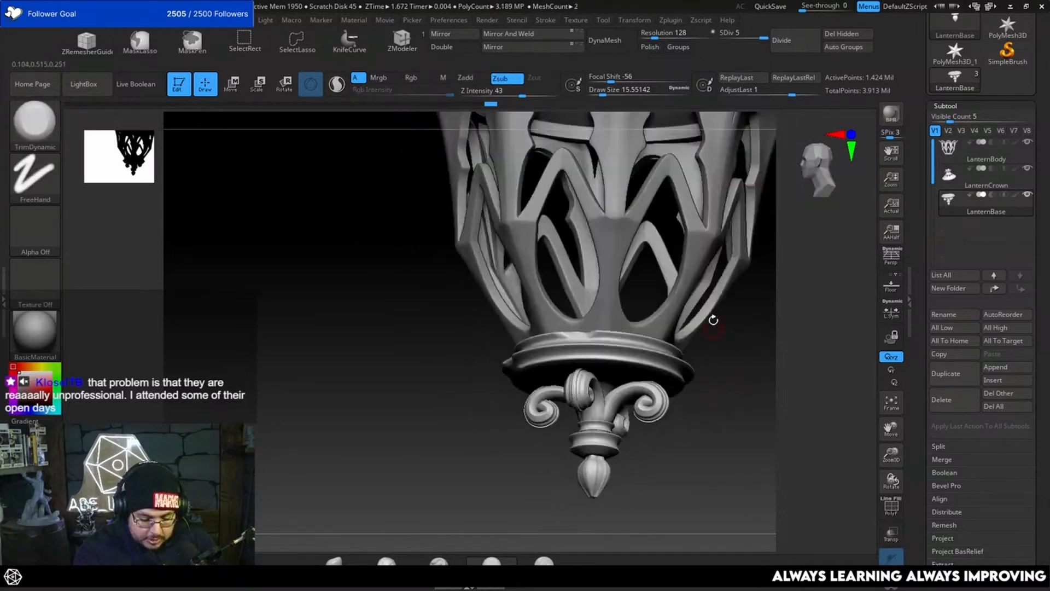
pyautogui.moveTo(655, 354); pyautogui.dragTo(645, 365)
pyautogui.moveTo(712, 329); pyautogui.dragTo(710, 380)
pyautogui.moveTo(660, 350)
pyautogui.mouseDown()
pyautogui.moveTo(727, 375)
pyautogui.moveTo(706, 335)
pyautogui.moveTo(712, 380)
pyautogui.moveTo(720, 366)
pyautogui.moveTo(718, 427)
pyautogui.mouseUp()
pyautogui.moveTo(652, 401)
pyautogui.keyDown('alt'); pyautogui.mouseDown()
pyautogui.moveTo(717, 338)
pyautogui.moveTo(653, 380)
pyautogui.mouseUp(); pyautogui.keyUp('alt')
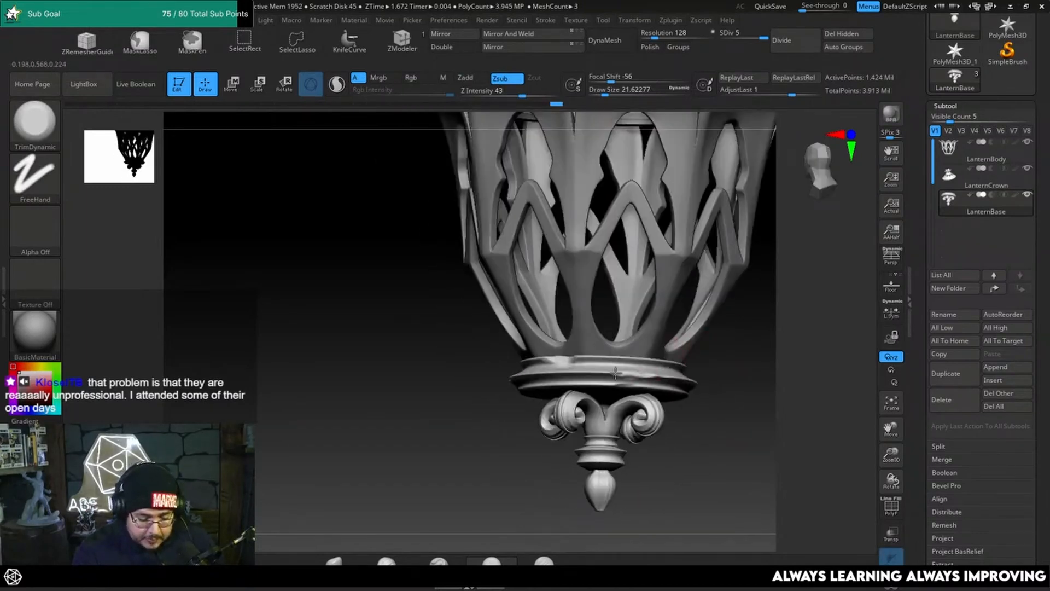
pyautogui.moveTo(695, 387)
pyautogui.mouseDown()
pyautogui.moveTo(708, 366)
pyautogui.moveTo(719, 401)
pyautogui.moveTo(711, 419)
pyautogui.moveTo(741, 391)
pyautogui.mouseUp()
pyautogui.keyDown('alt'); pyautogui.moveTo(686, 414); pyautogui.dragTo(696, 429); pyautogui.keyUp('alt')
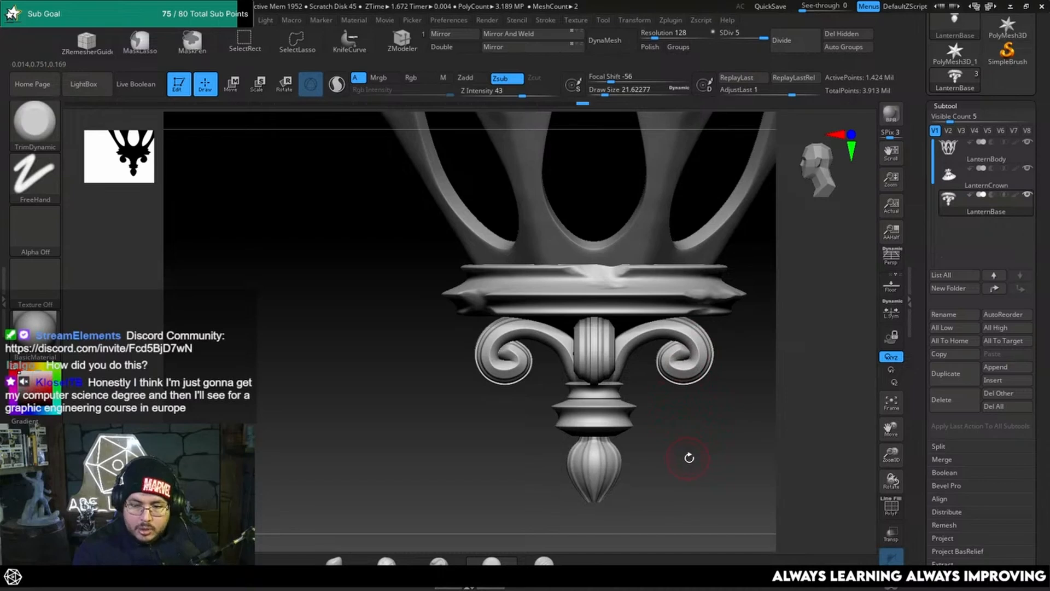
pyautogui.moveTo(690, 457); pyautogui.dragTo(683, 454)
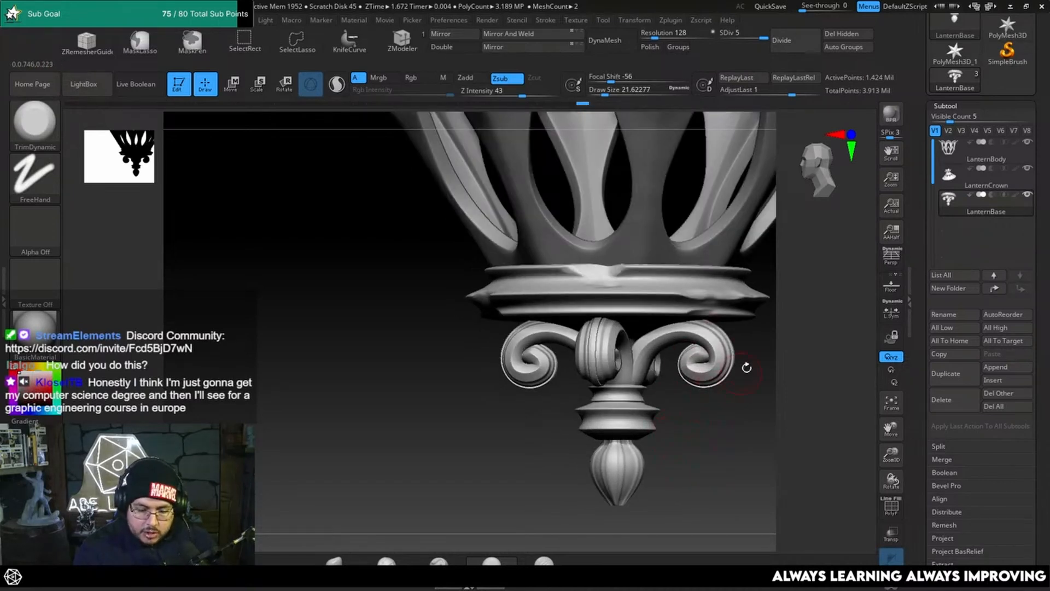
# - Select the LanternBody subtool and flatten the junctions between its pointed arches with TrimDynamic at a draw size of about 21.6
pyautogui.keyDown('alt'); pyautogui.moveTo(751, 338); pyautogui.dragTo(718, 438); pyautogui.keyUp('alt')
pyautogui.keyDown('alt'); pyautogui.click(617, 280); pyautogui.keyUp('alt')
pyautogui.keyDown('alt'); pyautogui.moveTo(800, 297); pyautogui.dragTo(811, 394); pyautogui.keyUp('alt')
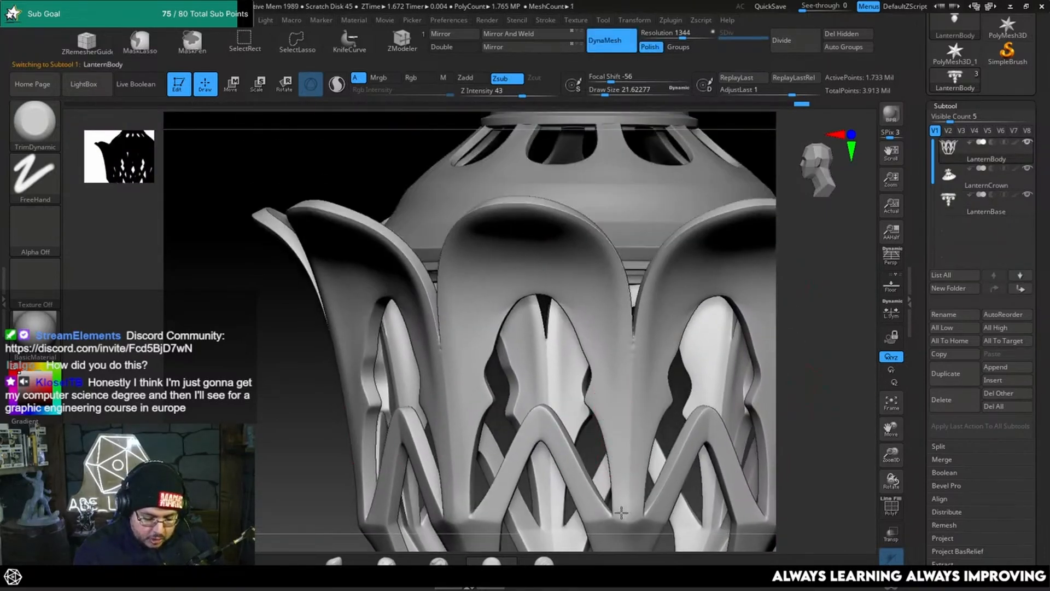
pyautogui.moveTo(621, 513); pyautogui.dragTo(621, 508)
pyautogui.keyDown('alt'); pyautogui.moveTo(815, 406); pyautogui.dragTo(817, 341); pyautogui.keyUp('alt')
pyautogui.moveTo(625, 435)
pyautogui.mouseDown()
pyautogui.moveTo(624, 447)
pyautogui.moveTo(647, 457)
pyautogui.mouseUp()
pyautogui.keyDown('alt'); pyautogui.moveTo(807, 405); pyautogui.dragTo(809, 356); pyautogui.keyUp('alt')
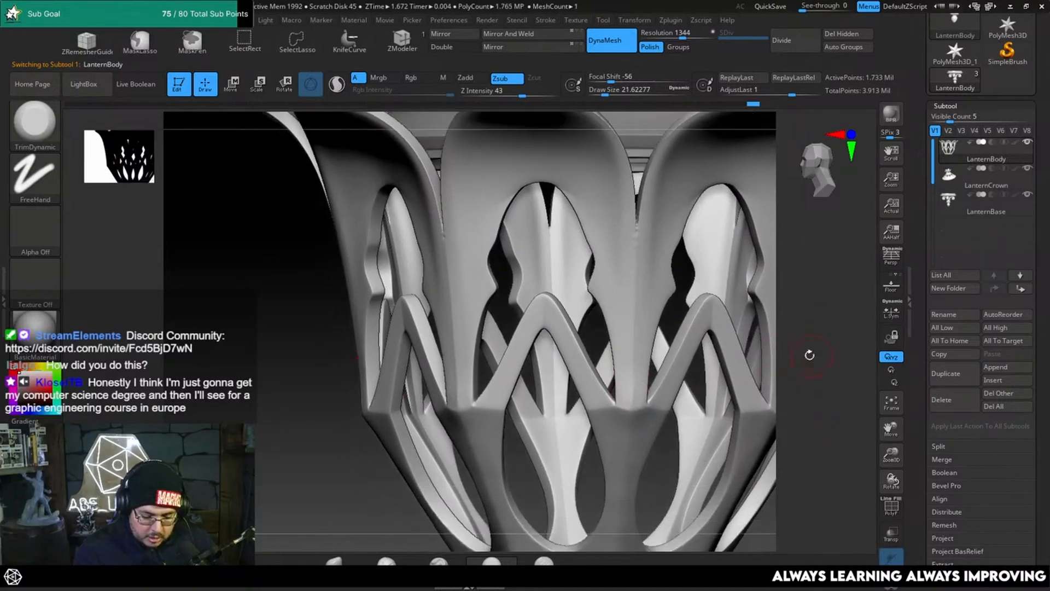
pyautogui.moveTo(605, 417); pyautogui.dragTo(609, 407)
pyautogui.keyDown('alt'); pyautogui.moveTo(808, 367); pyautogui.dragTo(640, 372); pyautogui.keyUp('alt')
pyautogui.moveTo(804, 328); pyautogui.dragTo(727, 290)
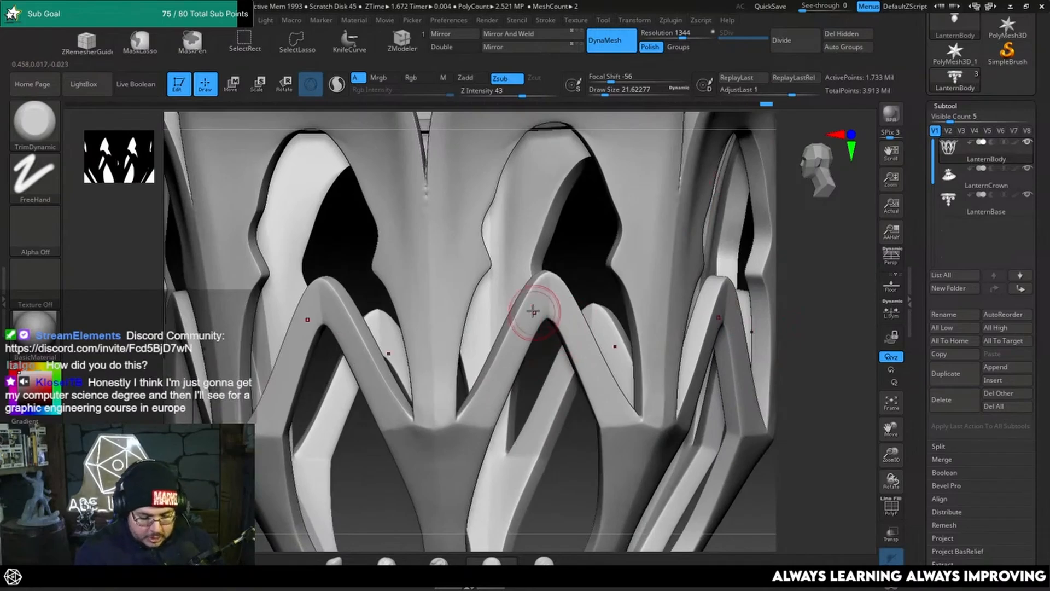
# - Flatten the sloping front edge of a pointed arch on the lantern body with TrimDynamic at a draw size of about 10.5
pyautogui.press('space')
pyautogui.moveTo(534, 311); pyautogui.dragTo(510, 326)
pyautogui.press('space')
pyautogui.moveTo(786, 296)
pyautogui.mouseDown()
pyautogui.moveTo(799, 293)
pyautogui.moveTo(813, 334)
pyautogui.mouseUp()
pyautogui.press('space')
pyautogui.moveTo(555, 337)
pyautogui.mouseDown()
pyautogui.moveTo(569, 325)
pyautogui.moveTo(497, 465)
pyautogui.mouseUp()
pyautogui.press('space')
pyautogui.hotkey('ctrl', 'z')
pyautogui.moveTo(517, 424); pyautogui.dragTo(504, 447)
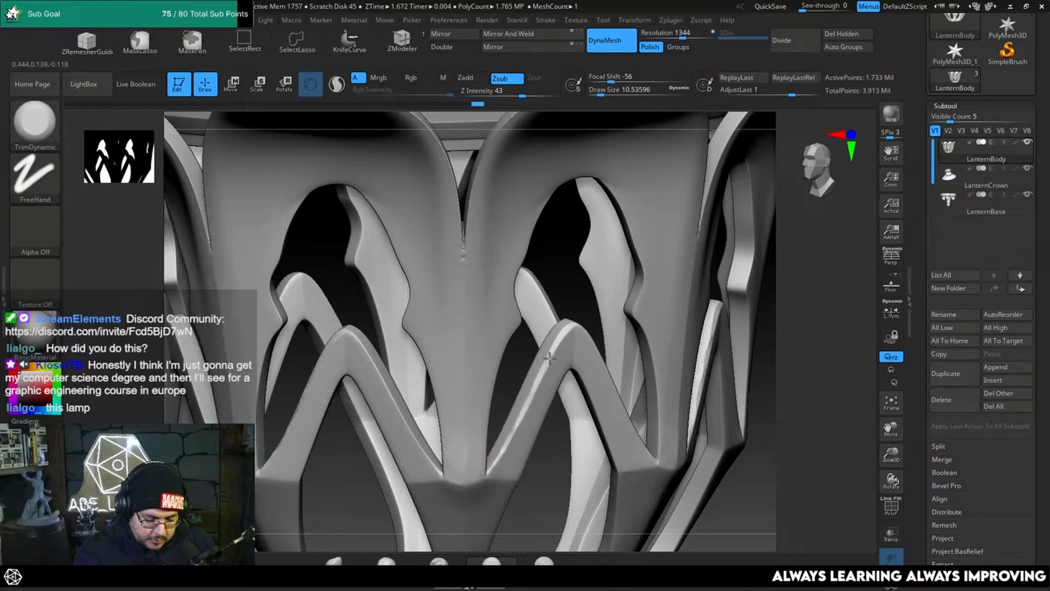
# - Trim the arch's opposite slope from its peak down to the junction with TrimDynamic at a draw size of about 10.5
pyautogui.moveTo(742, 279); pyautogui.dragTo(633, 295, button='right')
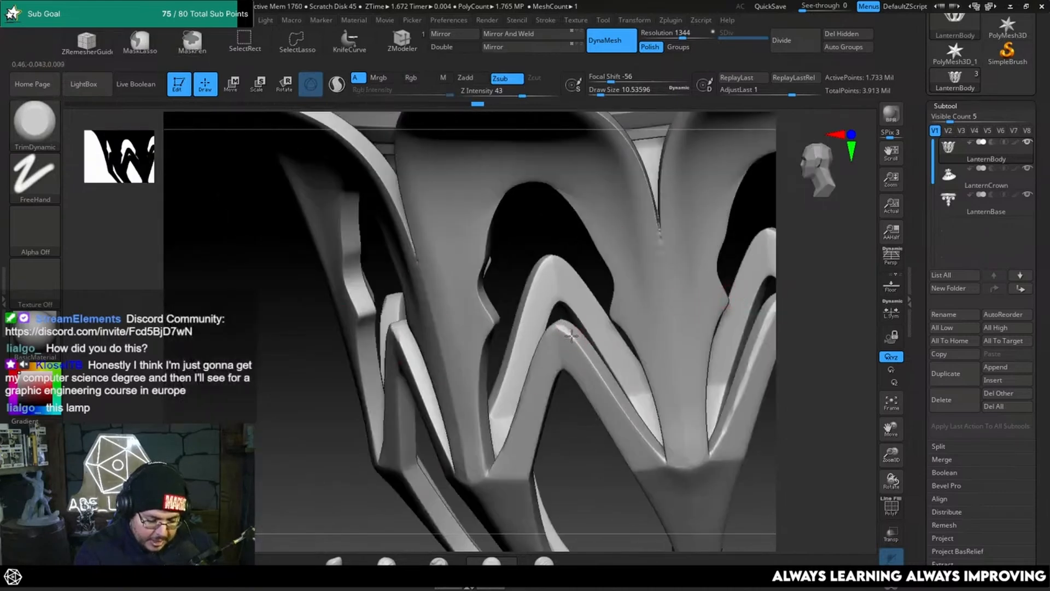
pyautogui.moveTo(569, 335); pyautogui.dragTo(593, 365)
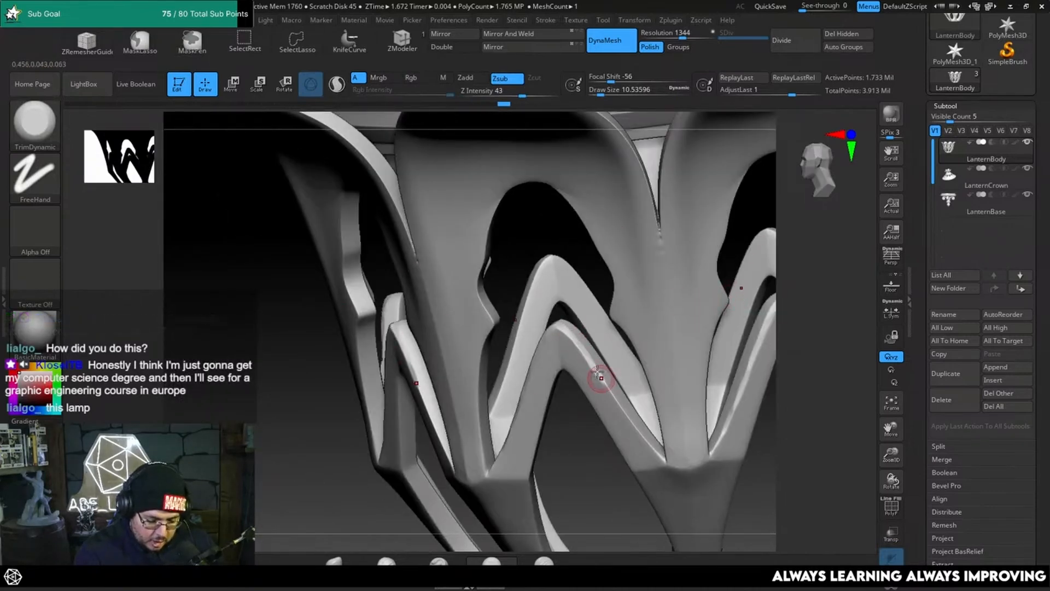
pyautogui.moveTo(617, 404); pyautogui.dragTo(663, 464)
# - Trim the upper rim of the cut-out in a body petal with TrimDynamic at a draw size of about 10.5
pyautogui.moveTo(823, 395)
pyautogui.keyDown('alt'); pyautogui.mouseDown()
pyautogui.moveTo(827, 344)
pyautogui.moveTo(814, 362)
pyautogui.moveTo(815, 348)
pyautogui.moveTo(813, 366)
pyautogui.moveTo(744, 298)
pyautogui.mouseUp(); pyautogui.keyUp('alt')
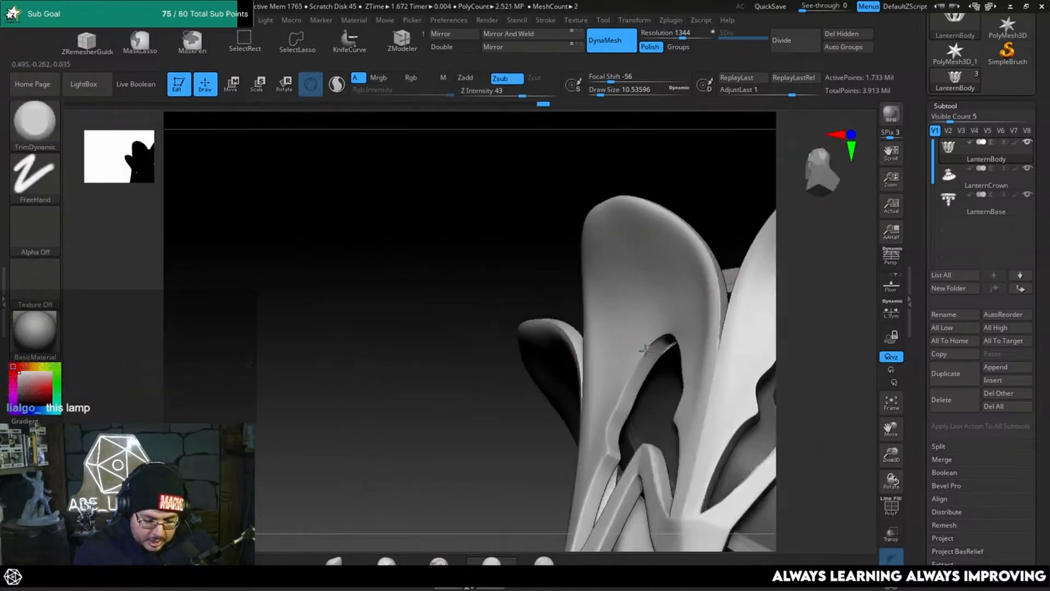
pyautogui.moveTo(651, 340); pyautogui.dragTo(647, 343)
pyautogui.moveTo(528, 454); pyautogui.dragTo(604, 391)
pyautogui.moveTo(660, 334); pyautogui.dragTo(653, 341)
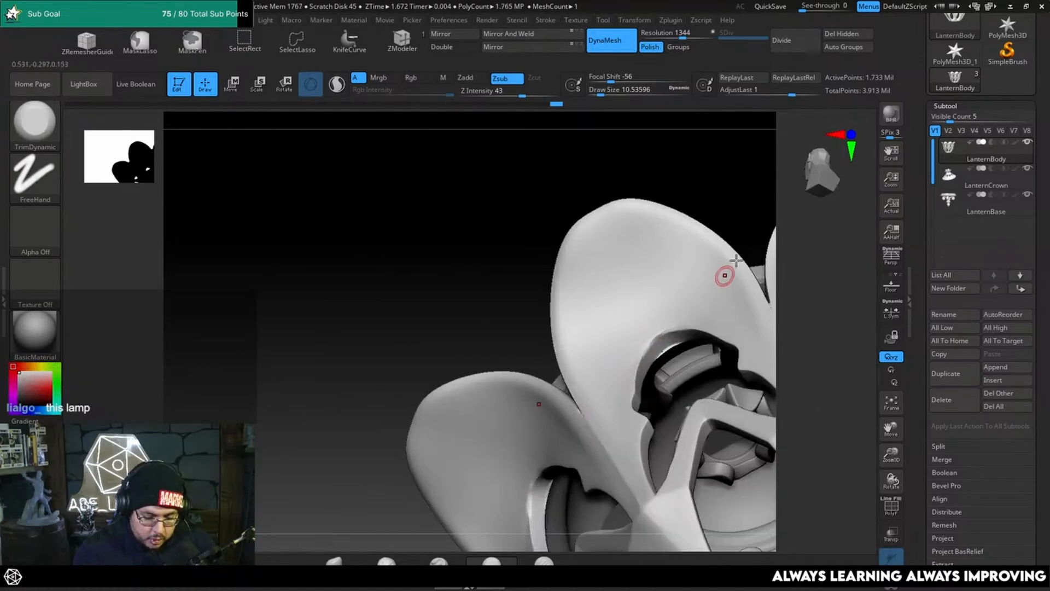
pyautogui.moveTo(736, 232); pyautogui.dragTo(759, 230)
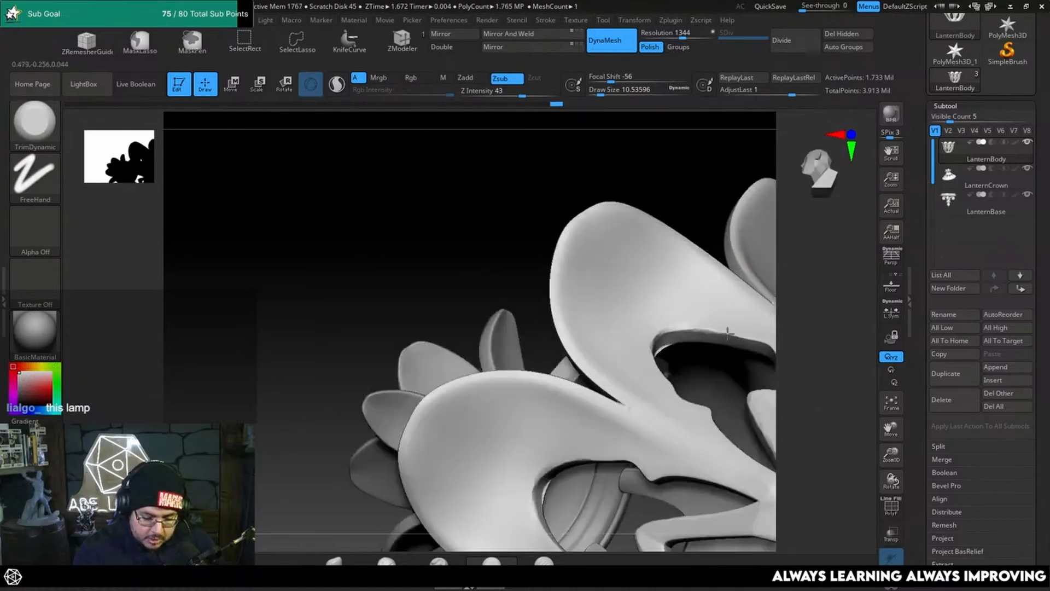
pyautogui.moveTo(727, 332)
pyautogui.mouseDown()
pyautogui.moveTo(788, 311)
pyautogui.moveTo(745, 346)
pyautogui.mouseUp()
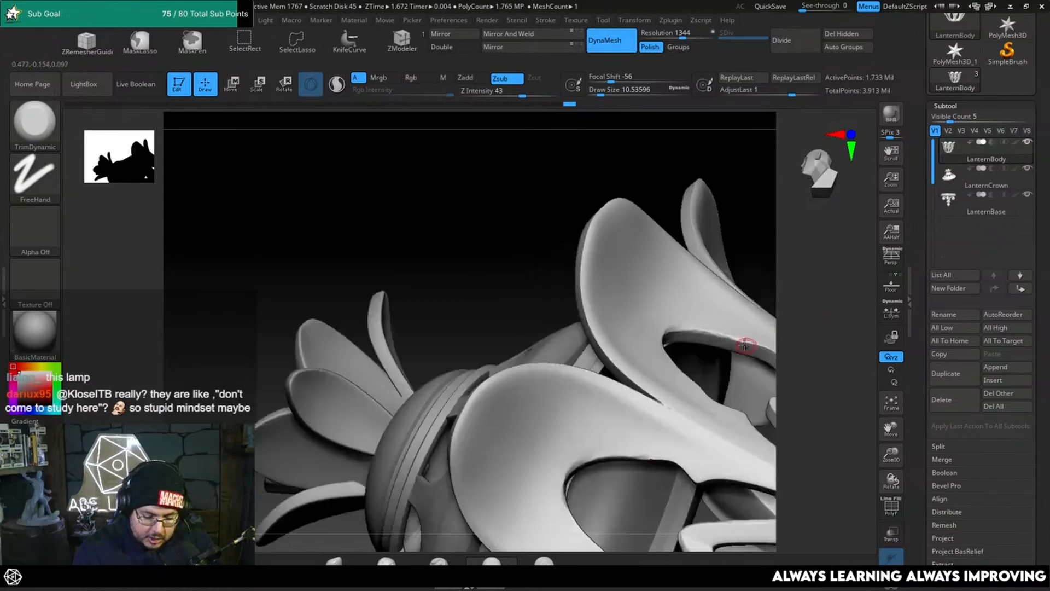
# - Trim the side edges of the petal cut-outs and the slope of the arch below with TrimDynamic at a draw size of about 10.5
pyautogui.moveTo(823, 331); pyautogui.dragTo(781, 294)
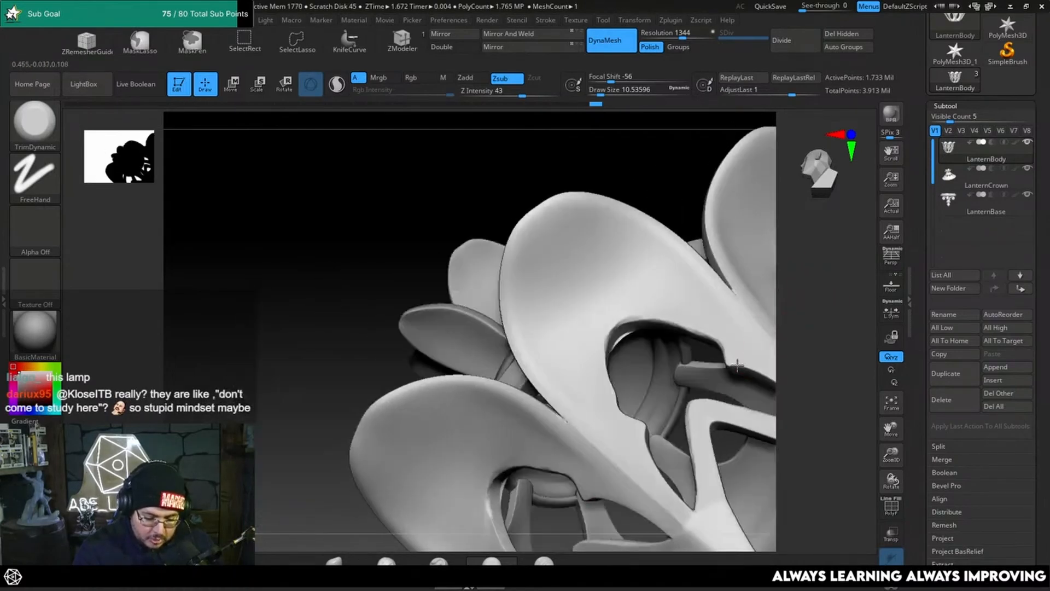
pyautogui.moveTo(832, 340); pyautogui.dragTo(649, 267)
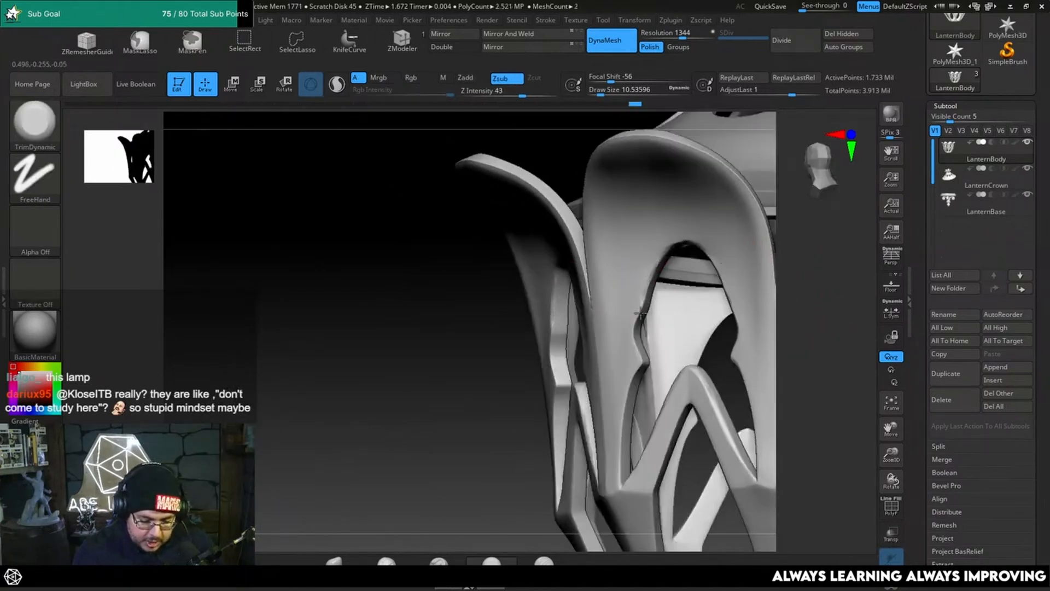
pyautogui.moveTo(635, 345)
pyautogui.mouseDown()
pyautogui.moveTo(646, 362)
pyautogui.moveTo(628, 378)
pyautogui.moveTo(622, 422)
pyautogui.mouseUp()
pyautogui.moveTo(811, 321)
pyautogui.mouseDown()
pyautogui.moveTo(836, 309)
pyautogui.moveTo(827, 368)
pyautogui.moveTo(779, 361)
pyautogui.moveTo(782, 327)
pyautogui.moveTo(818, 388)
pyautogui.moveTo(776, 277)
pyautogui.moveTo(820, 246)
pyautogui.mouseUp()
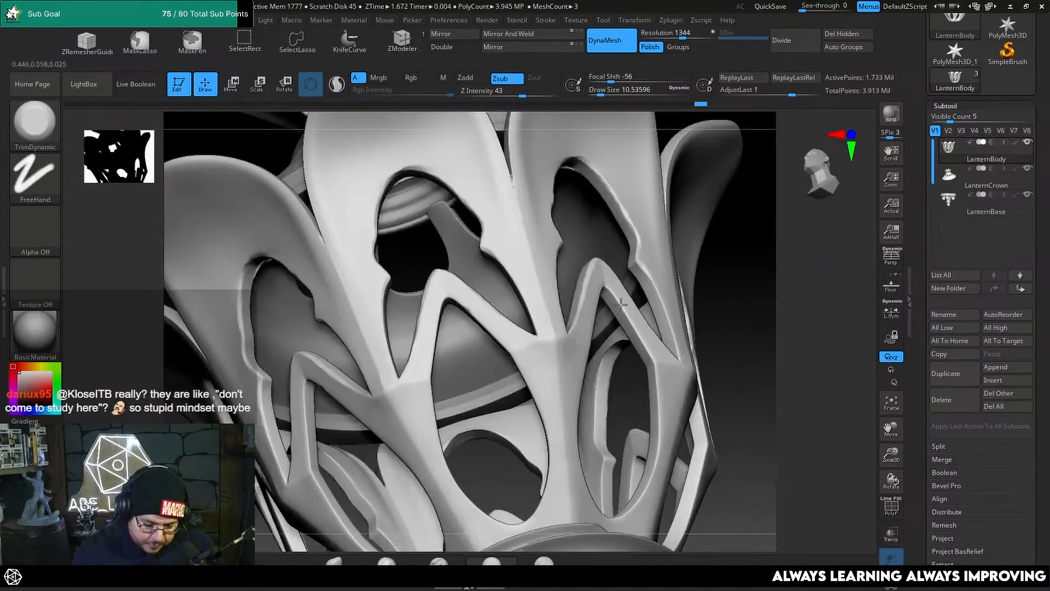
pyautogui.moveTo(645, 345); pyautogui.dragTo(659, 367)
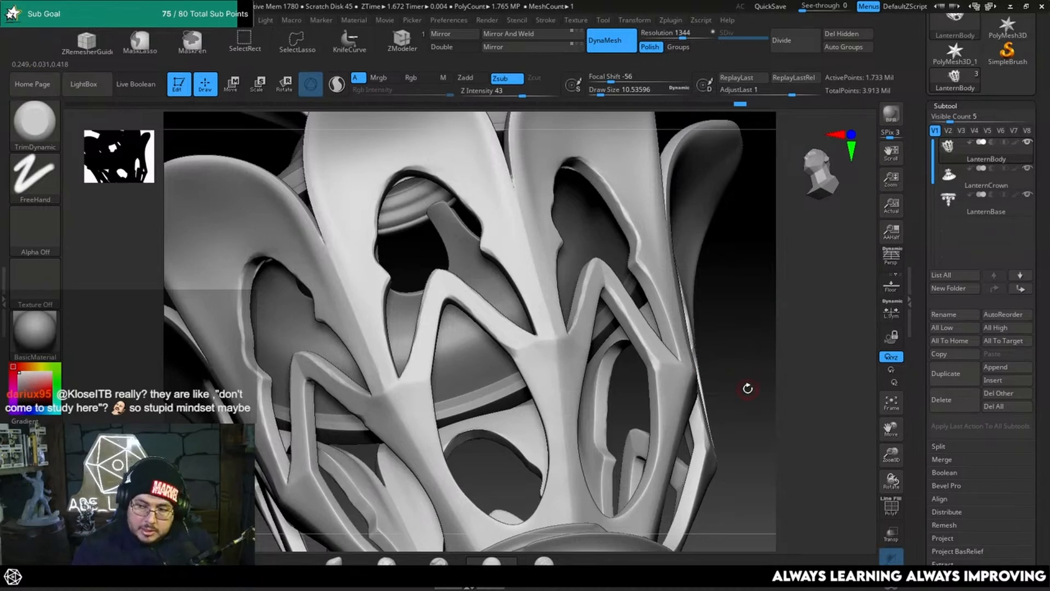
# - Switch to Maya, examine the complete lantern model from a distance, and return to ZBrush
pyautogui.hotkey('alt', 'Tab')
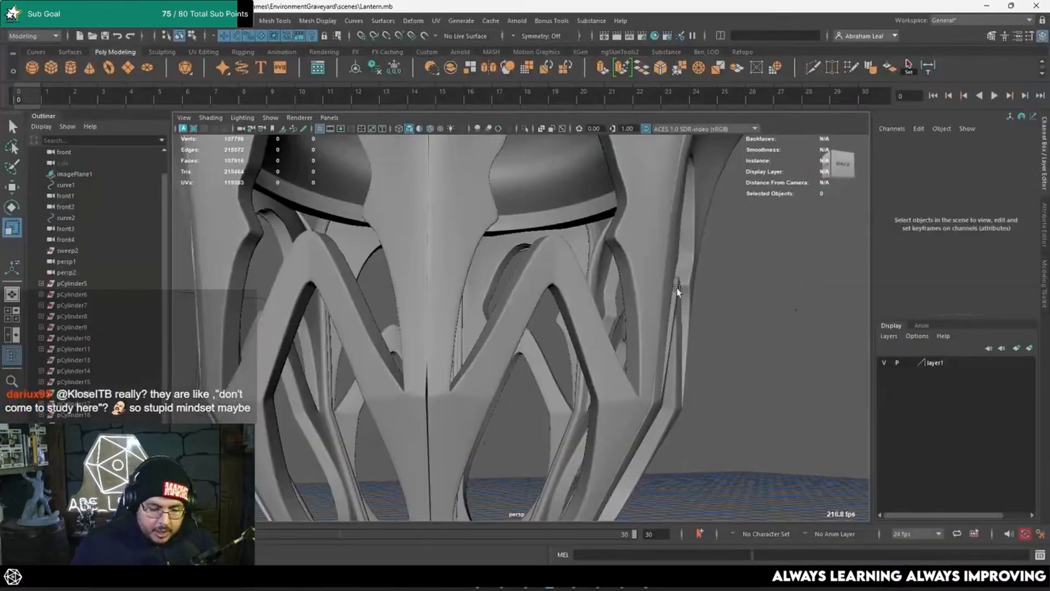
pyautogui.scroll(-5, 553, 333)
pyautogui.keyDown('alt'); pyautogui.moveTo(575, 368); pyautogui.dragTo(647, 328); pyautogui.keyUp('alt')
pyautogui.scroll(-5, 646, 328)
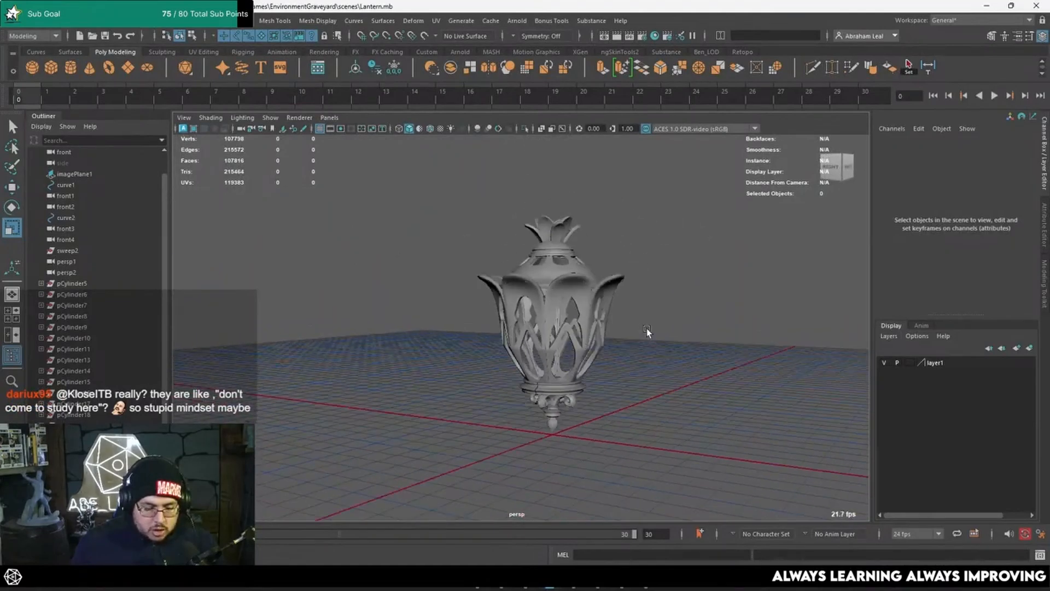
pyautogui.scroll(5, 646, 329)
pyautogui.hotkey('alt', 'Tab')
# - Trim the edges of the oval openings just above the base with TrimDynamic at a draw size of about 10.5
pyautogui.moveTo(732, 346)
pyautogui.keyDown('alt'); pyautogui.mouseDown()
pyautogui.moveTo(780, 334)
pyautogui.moveTo(802, 347)
pyautogui.moveTo(788, 364)
pyautogui.moveTo(807, 328)
pyautogui.moveTo(747, 387)
pyautogui.moveTo(737, 359)
pyautogui.mouseUp(); pyautogui.keyUp('alt')
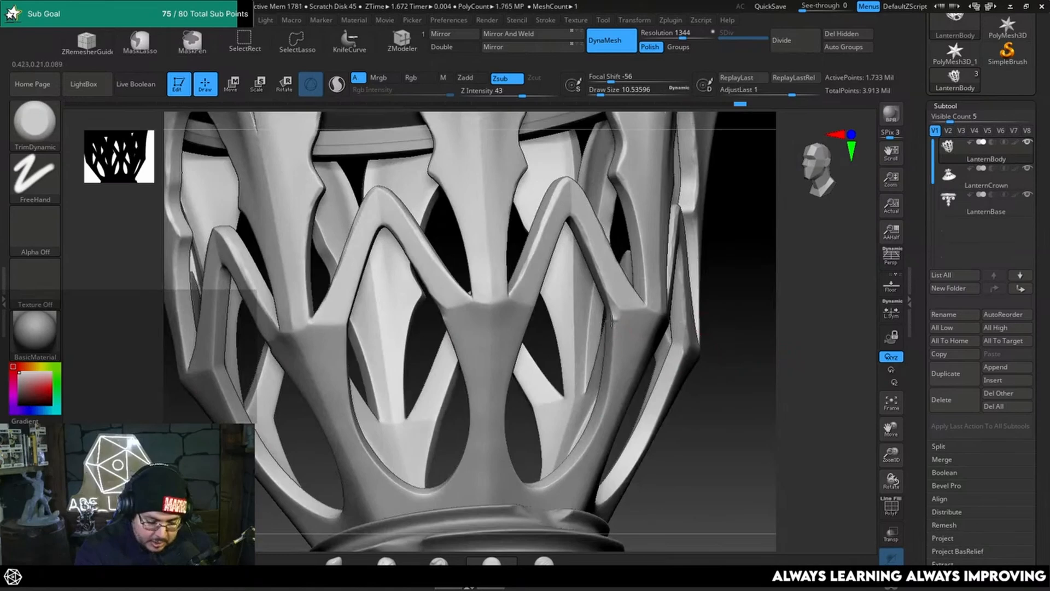
pyautogui.moveTo(708, 444)
pyautogui.keyDown('alt'); pyautogui.mouseDown()
pyautogui.moveTo(741, 415)
pyautogui.moveTo(607, 391)
pyautogui.mouseUp(); pyautogui.keyUp('alt')
pyautogui.moveTo(471, 358); pyautogui.dragTo(516, 371)
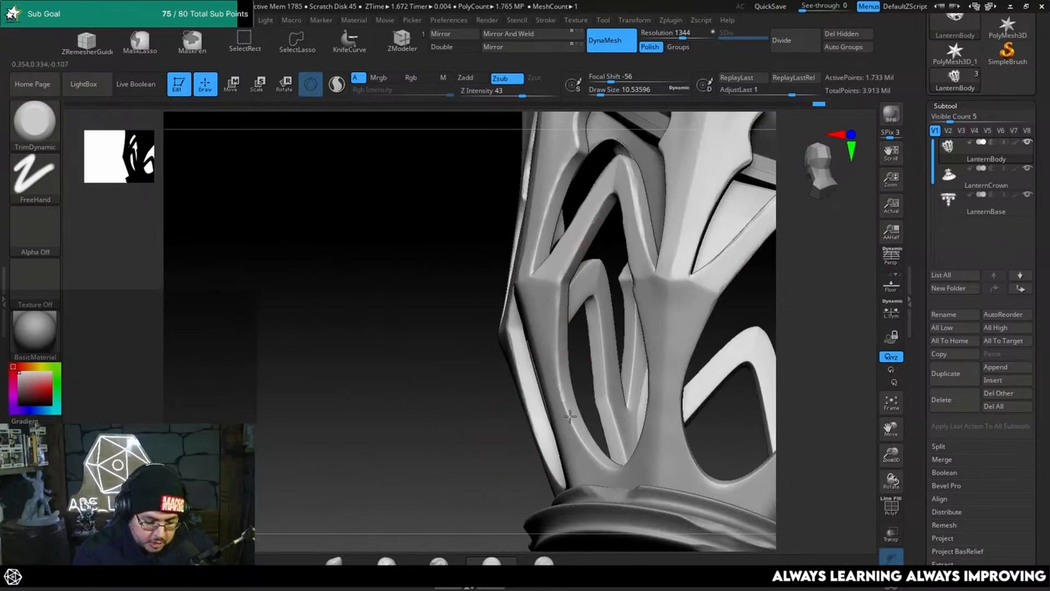
pyautogui.moveTo(477, 461)
pyautogui.mouseDown()
pyautogui.moveTo(732, 358)
pyautogui.moveTo(803, 391)
pyautogui.moveTo(835, 372)
pyautogui.moveTo(829, 337)
pyautogui.moveTo(807, 369)
pyautogui.mouseUp()
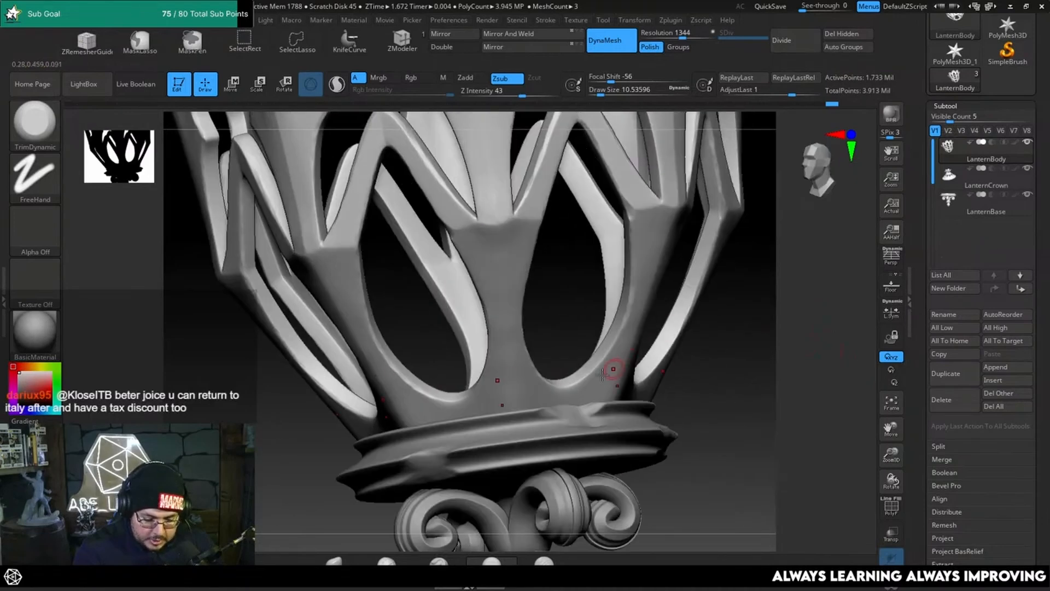
pyautogui.moveTo(565, 384); pyautogui.dragTo(601, 379)
pyautogui.moveTo(724, 383)
pyautogui.mouseDown()
pyautogui.moveTo(703, 413)
pyautogui.moveTo(694, 391)
pyautogui.mouseUp()
pyautogui.moveTo(577, 382); pyautogui.dragTo(573, 382)
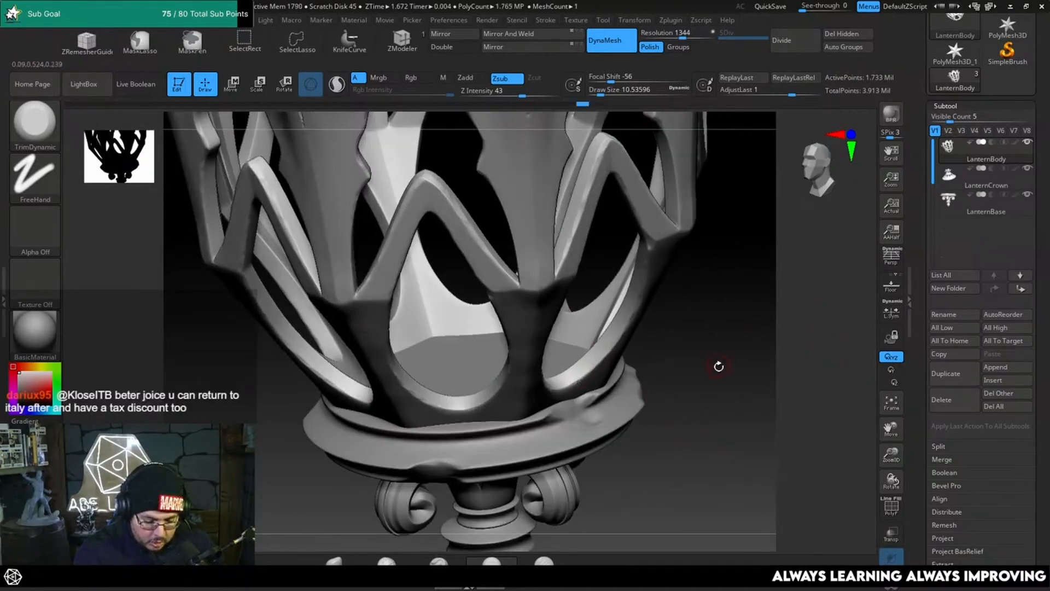
# - Flatten the outer rim of a flared body petal with TrimDynamic at a draw size of about 17
pyautogui.moveTo(718, 366); pyautogui.dragTo(691, 340)
pyautogui.moveTo(797, 356)
pyautogui.mouseDown()
pyautogui.moveTo(764, 392)
pyautogui.moveTo(633, 311)
pyautogui.moveTo(627, 287)
pyautogui.moveTo(623, 303)
pyautogui.mouseUp()
pyautogui.press('space')
pyautogui.click(605, 297)
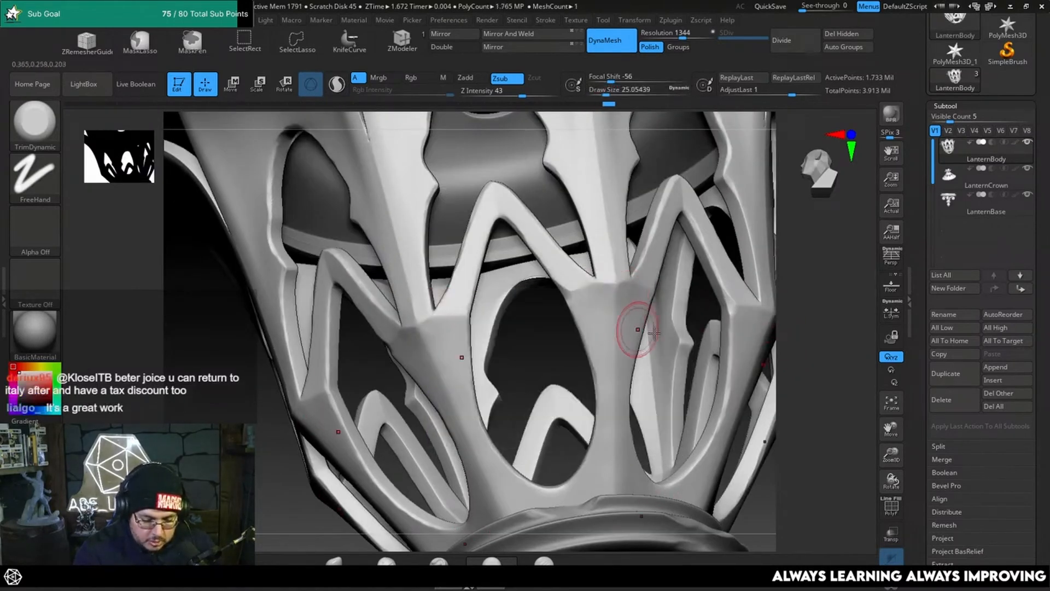
pyautogui.moveTo(812, 331)
pyautogui.keyDown('alt'); pyautogui.mouseDown()
pyautogui.moveTo(814, 291)
pyautogui.moveTo(810, 326)
pyautogui.moveTo(788, 352)
pyautogui.moveTo(804, 404)
pyautogui.moveTo(773, 368)
pyautogui.moveTo(771, 394)
pyautogui.moveTo(759, 391)
pyautogui.moveTo(746, 312)
pyautogui.moveTo(481, 246)
pyautogui.mouseUp(); pyautogui.keyUp('alt')
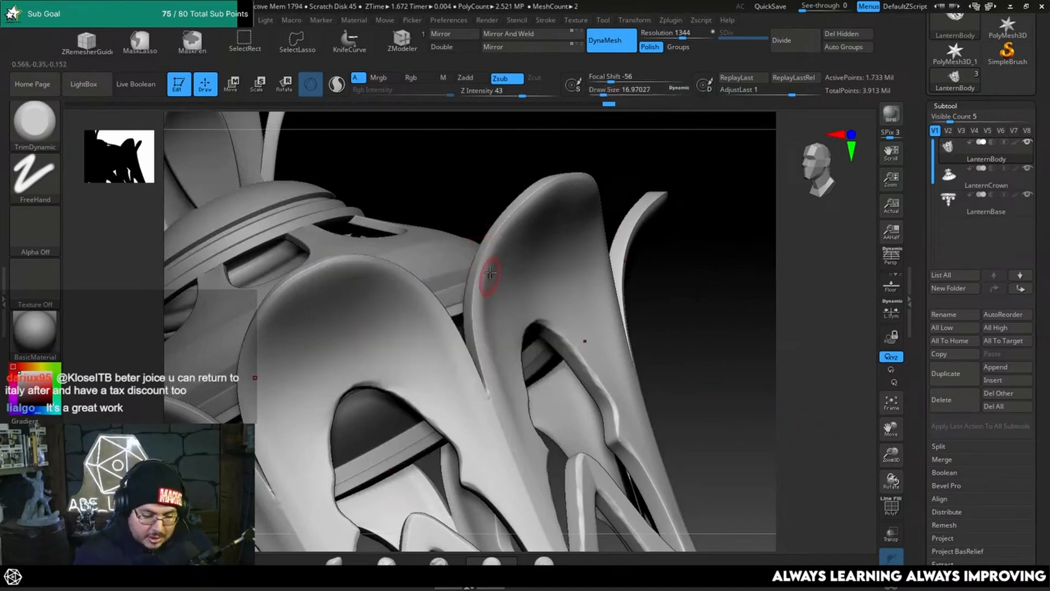
pyautogui.moveTo(484, 254); pyautogui.dragTo(478, 266)
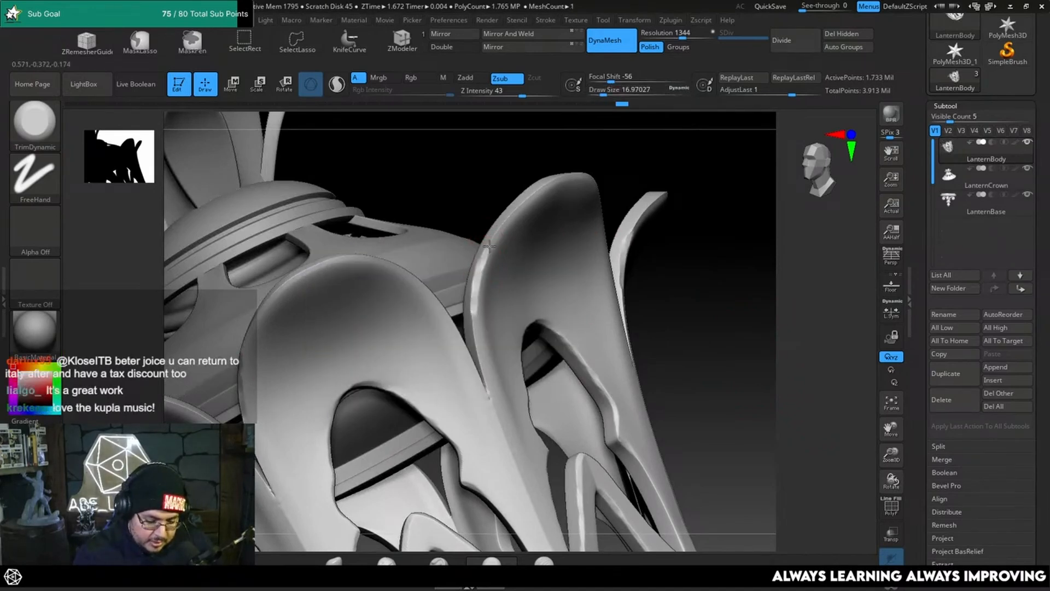
pyautogui.moveTo(689, 263); pyautogui.dragTo(708, 300)
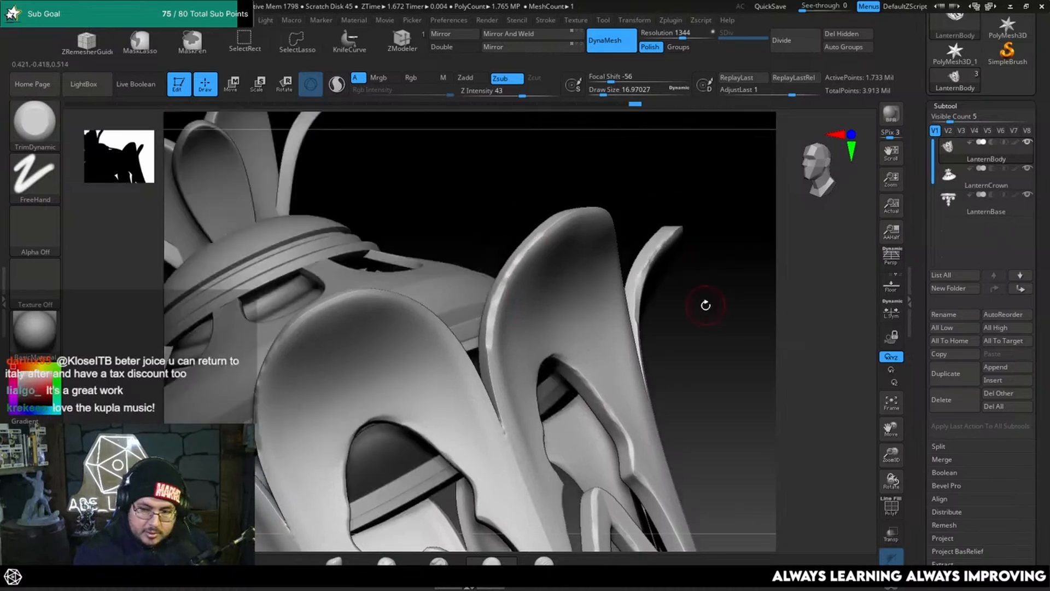
# - Trim the rim near the curled tip of a body petal with TrimDynamic at a draw size of about 15.6
pyautogui.moveTo(729, 335); pyautogui.dragTo(711, 330)
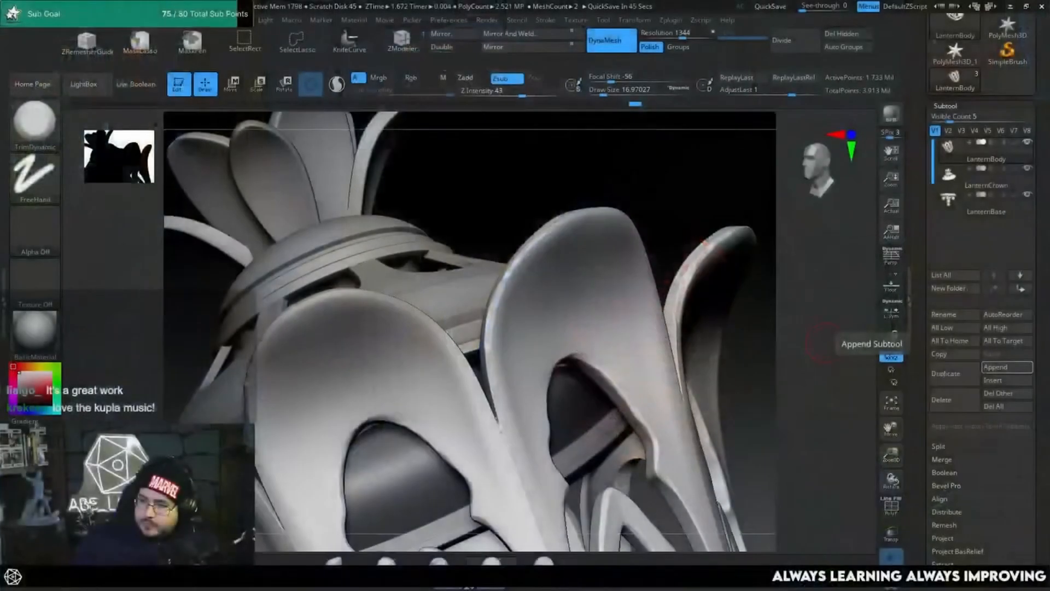
pyautogui.moveTo(712, 326); pyautogui.dragTo(552, 228, button='right')
pyautogui.moveTo(689, 170); pyautogui.dragTo(823, 218, button='right')
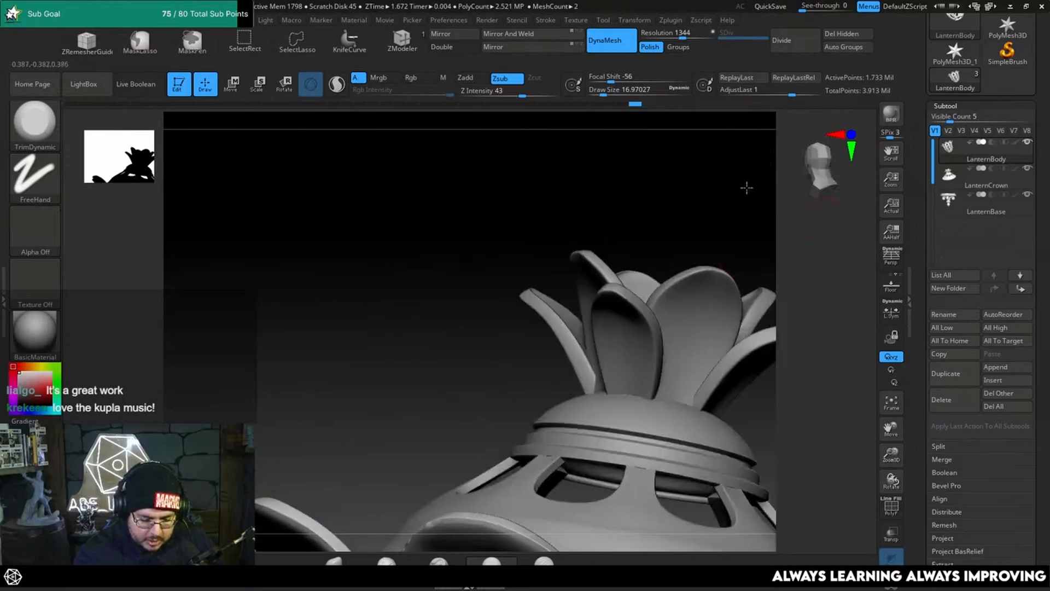
pyautogui.moveTo(564, 272); pyautogui.dragTo(617, 354, button='right')
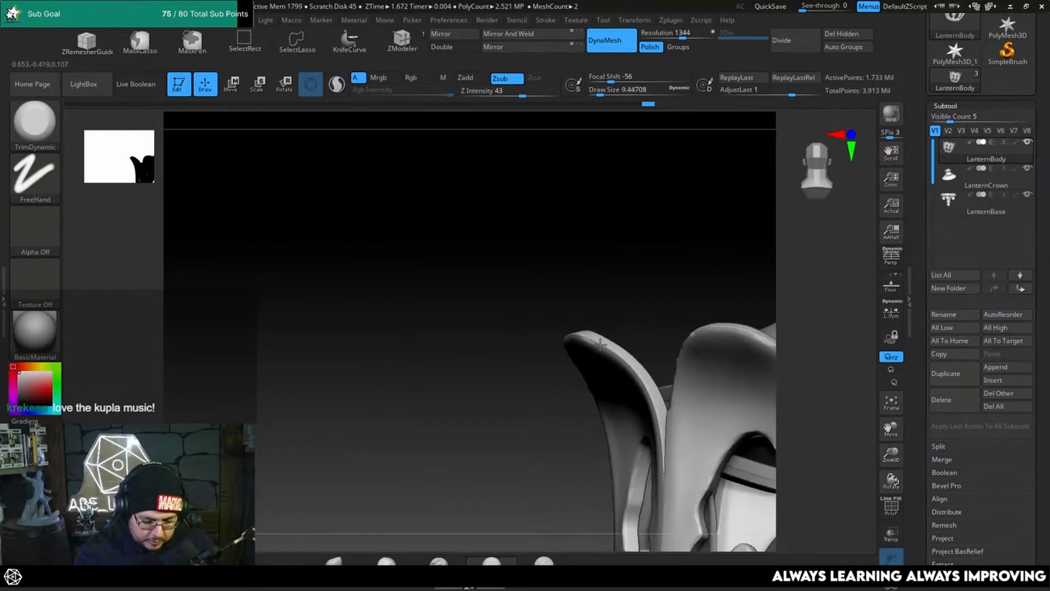
pyautogui.moveTo(634, 371); pyautogui.dragTo(605, 347)
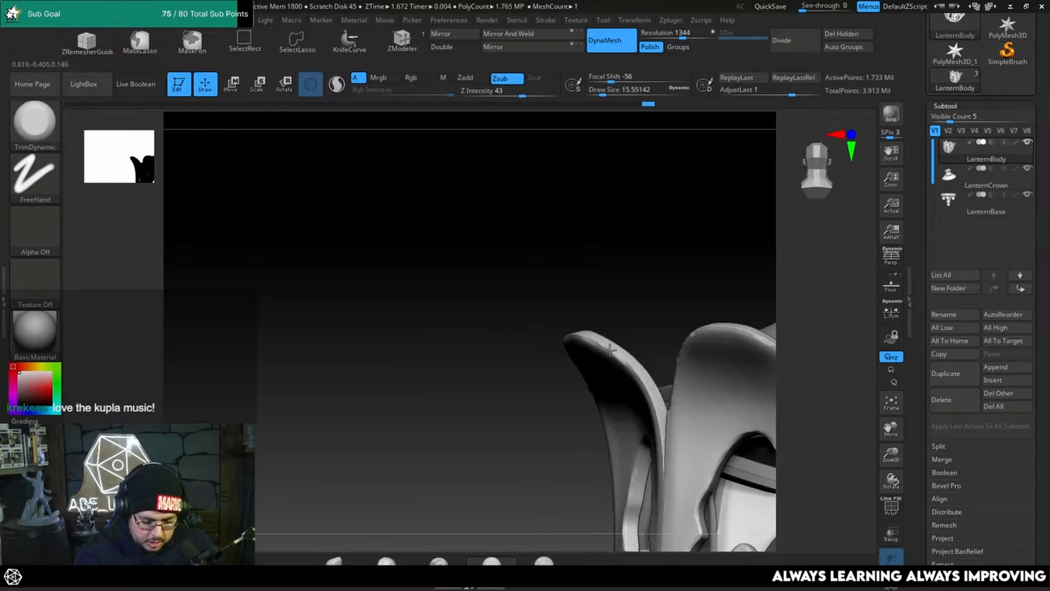
pyautogui.moveTo(649, 389); pyautogui.dragTo(649, 384)
pyautogui.moveTo(659, 334)
pyautogui.mouseDown(button='right')
pyautogui.moveTo(721, 306)
pyautogui.moveTo(704, 244)
pyautogui.moveTo(727, 218)
pyautogui.moveTo(760, 272)
pyautogui.moveTo(779, 380)
pyautogui.mouseUp(button='right')
# - Select the LanternCrown subtool and trim a spot on the lower edge of its small dome with TrimDynamic
pyautogui.keyDown('alt'); pyautogui.click(651, 263); pyautogui.keyUp('alt')
pyautogui.keyDown('ctrl'); pyautogui.moveTo(690, 203); pyautogui.dragTo(705, 274, button='right'); pyautogui.keyUp('ctrl')
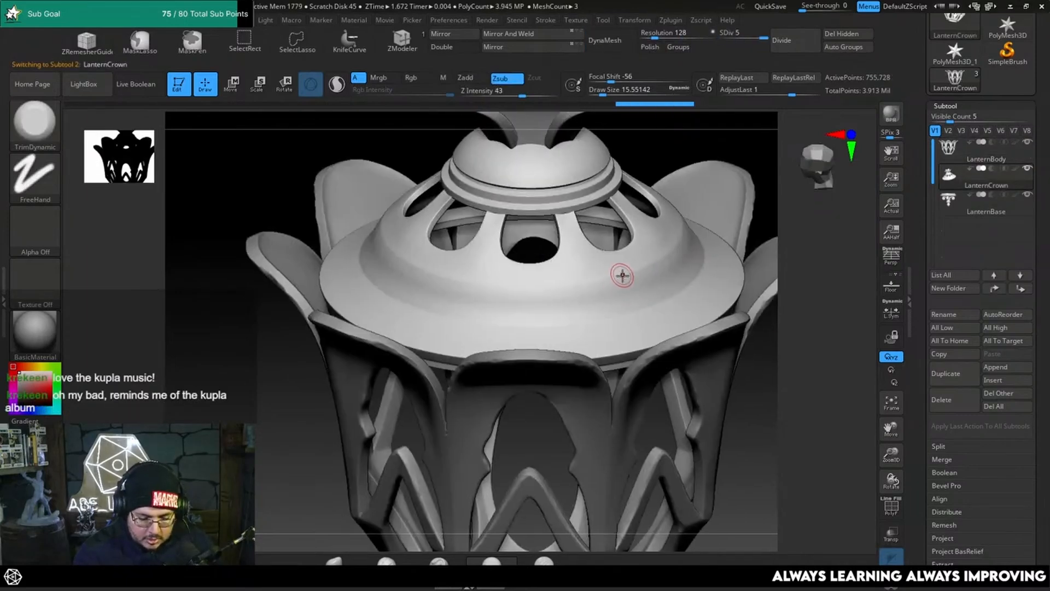
pyautogui.press('space')
pyautogui.click(621, 276)
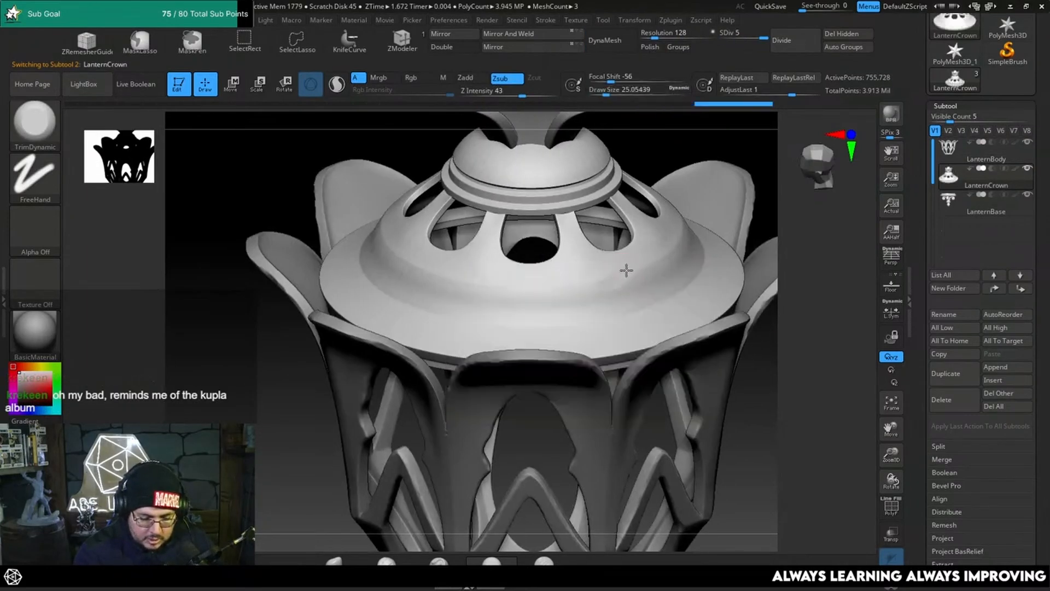
pyautogui.keyDown('ctrl'); pyautogui.moveTo(761, 262); pyautogui.dragTo(788, 270, button='right'); pyautogui.keyUp('ctrl')
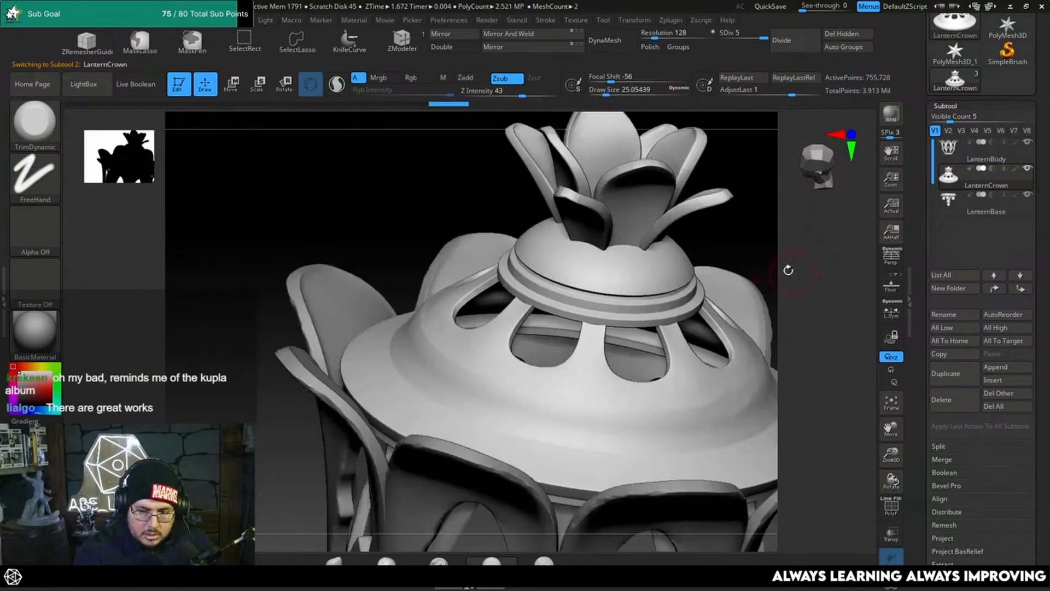
pyautogui.press('space')
pyautogui.click(618, 277)
pyautogui.press('space')
pyautogui.click(575, 279)
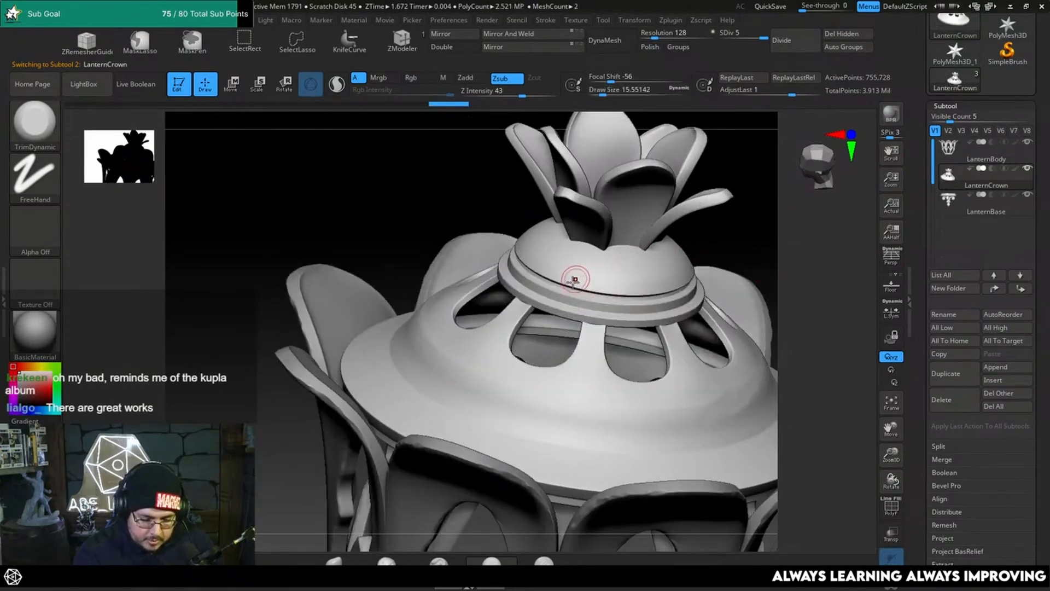
pyautogui.press('space')
pyautogui.click(568, 279)
pyautogui.moveTo(575, 286)
pyautogui.mouseDown()
pyautogui.moveTo(562, 286)
pyautogui.moveTo(586, 290)
pyautogui.mouseUp()
# - Sculpt a rough nick into the dome's lower edge with ClayBuildup at a draw size of about 7.5
pyautogui.press('b')
pyautogui.press('c')
pyautogui.press('b')
pyautogui.press('space')
pyautogui.click(581, 280)
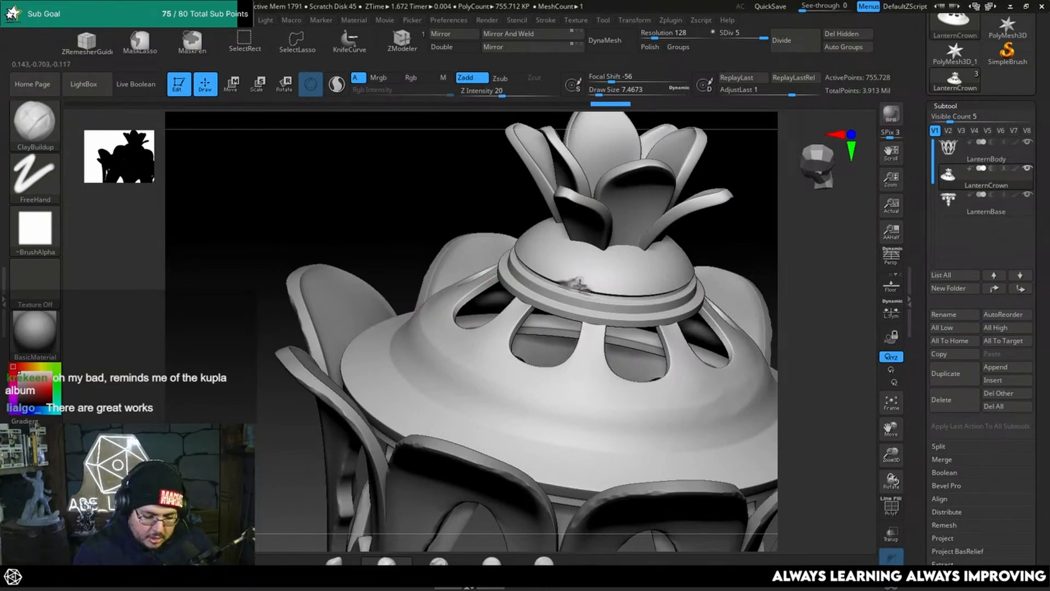
pyautogui.moveTo(572, 278); pyautogui.dragTo(572, 297)
# - Add a small nick to the lower edge of a crown vent opening with ClayBuildup at a draw size of about 7.5
pyautogui.moveTo(772, 221)
pyautogui.mouseDown()
pyautogui.moveTo(764, 253)
pyautogui.moveTo(702, 273)
pyautogui.mouseUp()
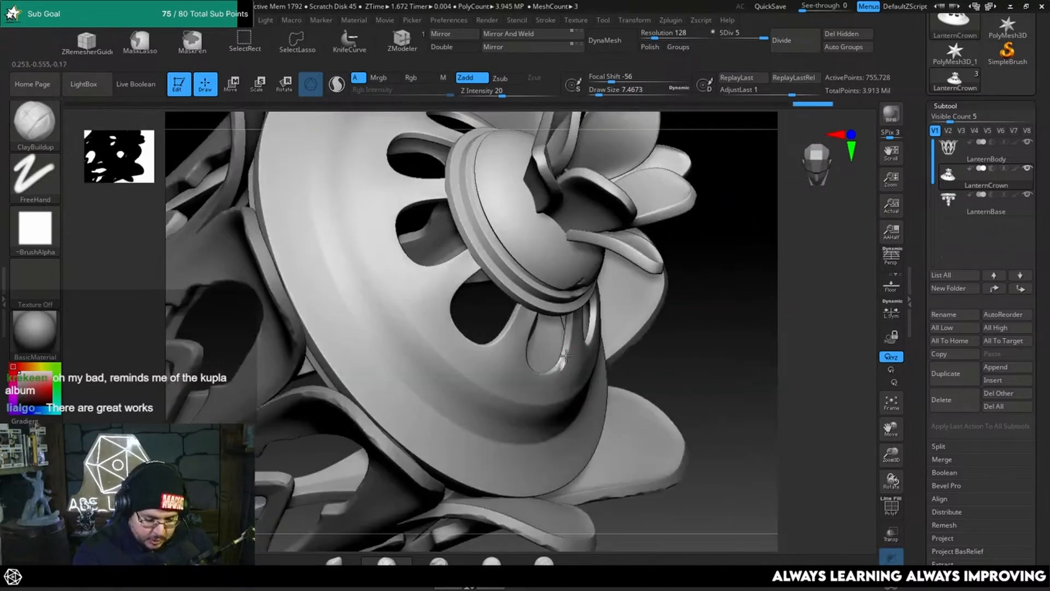
pyautogui.moveTo(563, 357); pyautogui.dragTo(560, 366)
pyautogui.moveTo(677, 338); pyautogui.dragTo(607, 372)
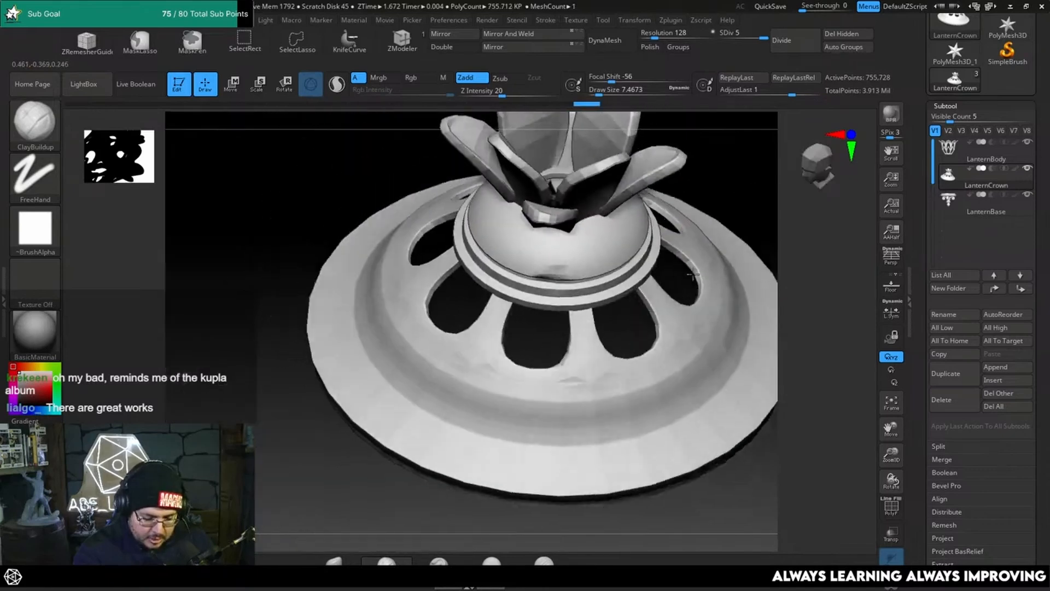
# - Sculpt a small spot below a crown vent opening with ClayBuildup at a draw size of about 12.9
pyautogui.press('space')
pyautogui.click(644, 366)
pyautogui.moveTo(793, 264); pyautogui.dragTo(766, 266)
pyautogui.moveTo(738, 212); pyautogui.dragTo(670, 246)
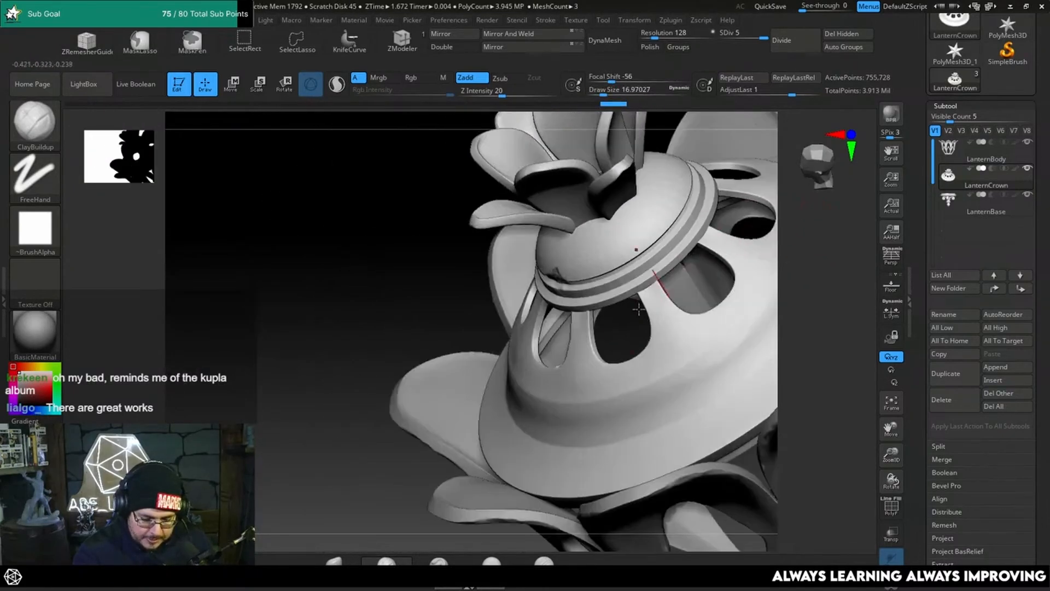
pyautogui.press('space')
pyautogui.click(591, 357)
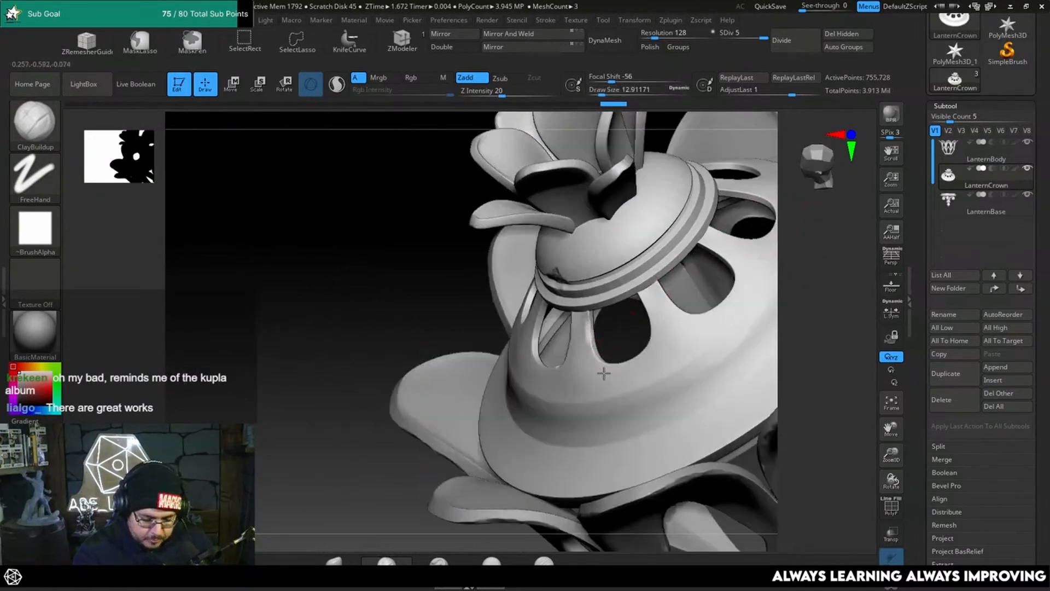
pyautogui.moveTo(604, 373); pyautogui.dragTo(608, 369)
# - Build up a chip at the vent opening's lower edge with ClayBuildup at a draw size of about 11.7 and smooth it
pyautogui.moveTo(792, 340); pyautogui.dragTo(748, 330)
pyautogui.press('space')
pyautogui.click(598, 360)
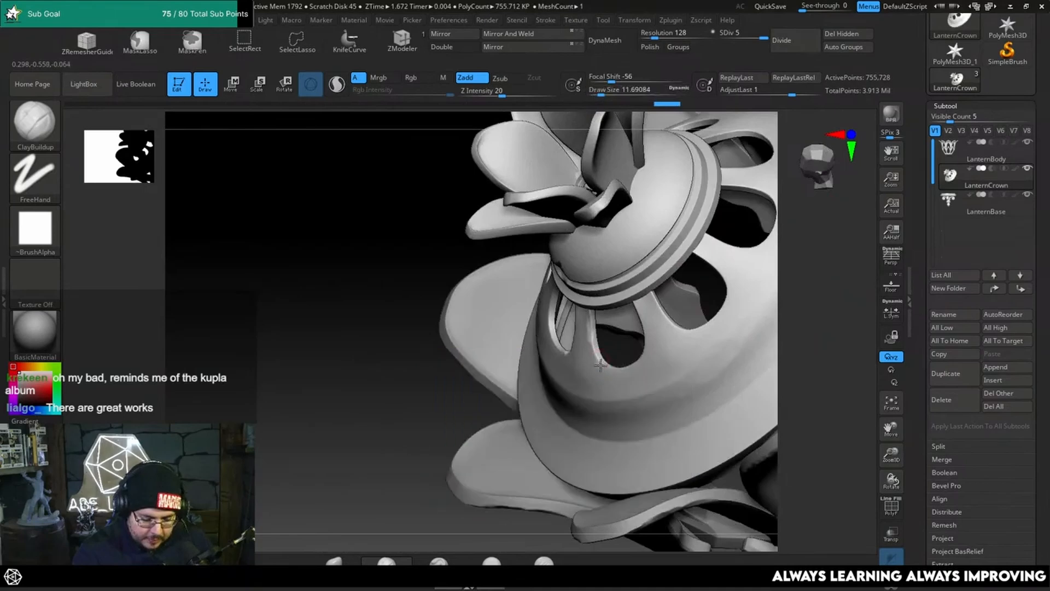
pyautogui.moveTo(601, 369); pyautogui.dragTo(609, 371)
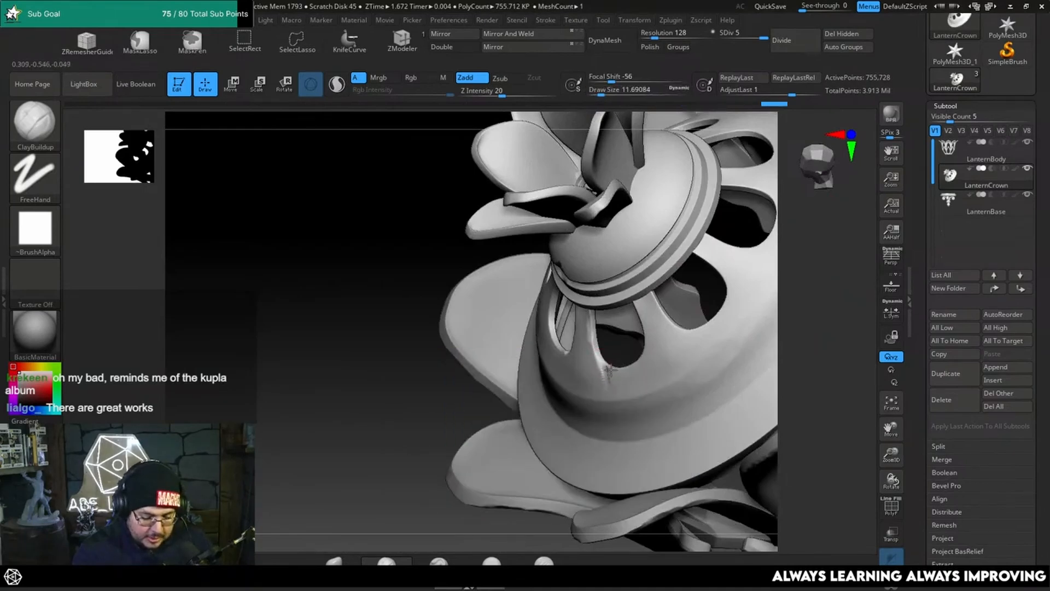
pyautogui.moveTo(815, 326); pyautogui.dragTo(680, 280)
pyautogui.keyDown('shift'); pyautogui.moveTo(553, 382); pyautogui.dragTo(556, 397); pyautogui.keyUp('shift')
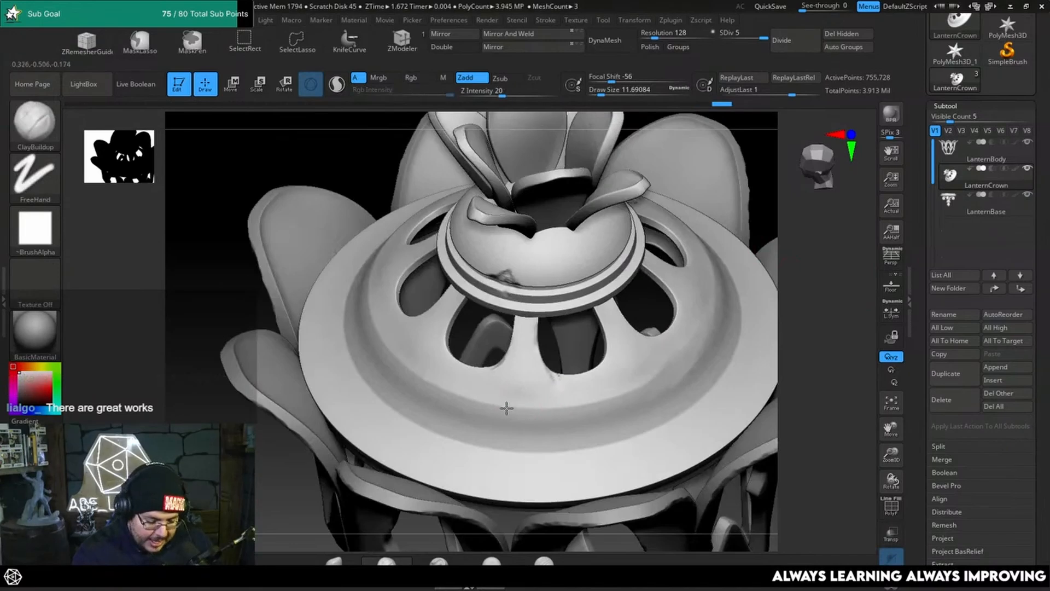
# - Subdivide the crown to level 6 and sculpt a diagonal scar across the ridge below the vents with ClayBuildup at about 11.7
pyautogui.moveTo(491, 397); pyautogui.dragTo(513, 417)
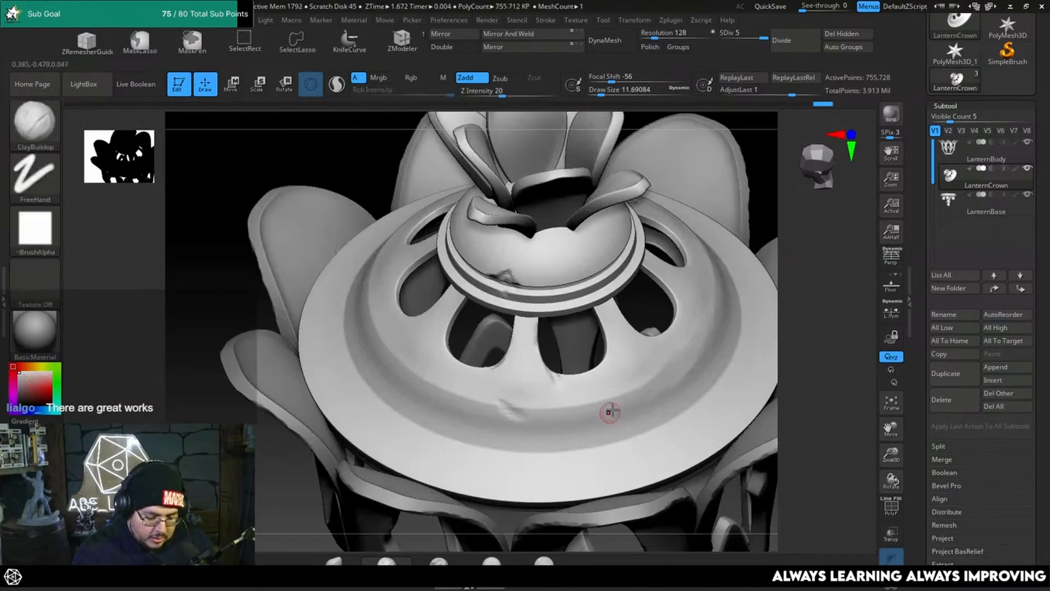
pyautogui.hotkey('ctrl', 'd')
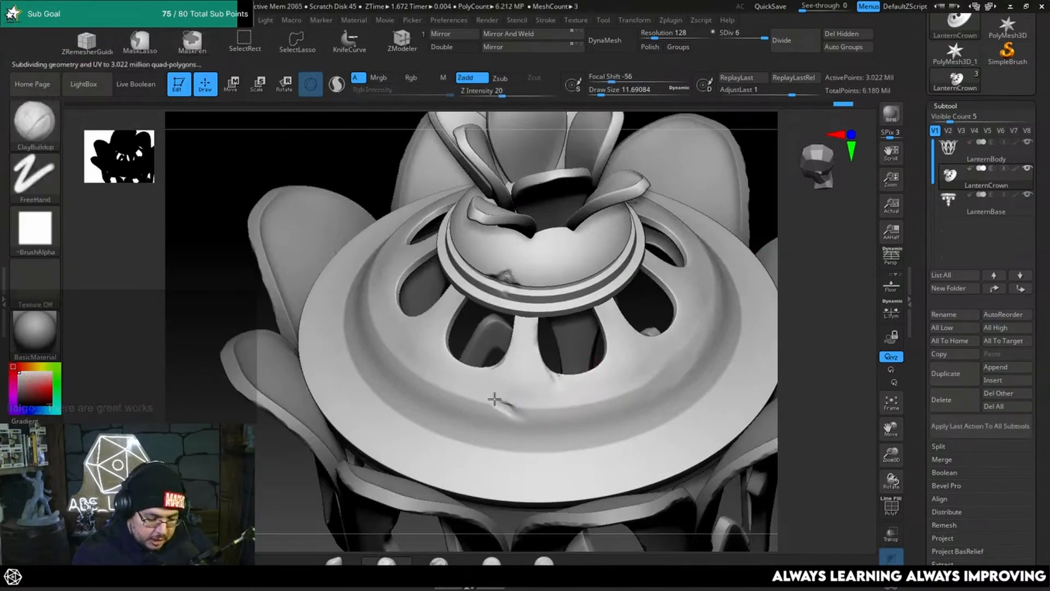
pyautogui.moveTo(584, 450)
pyautogui.mouseDown()
pyautogui.moveTo(525, 429)
pyautogui.moveTo(455, 382)
pyautogui.mouseUp()
pyautogui.press('shift')
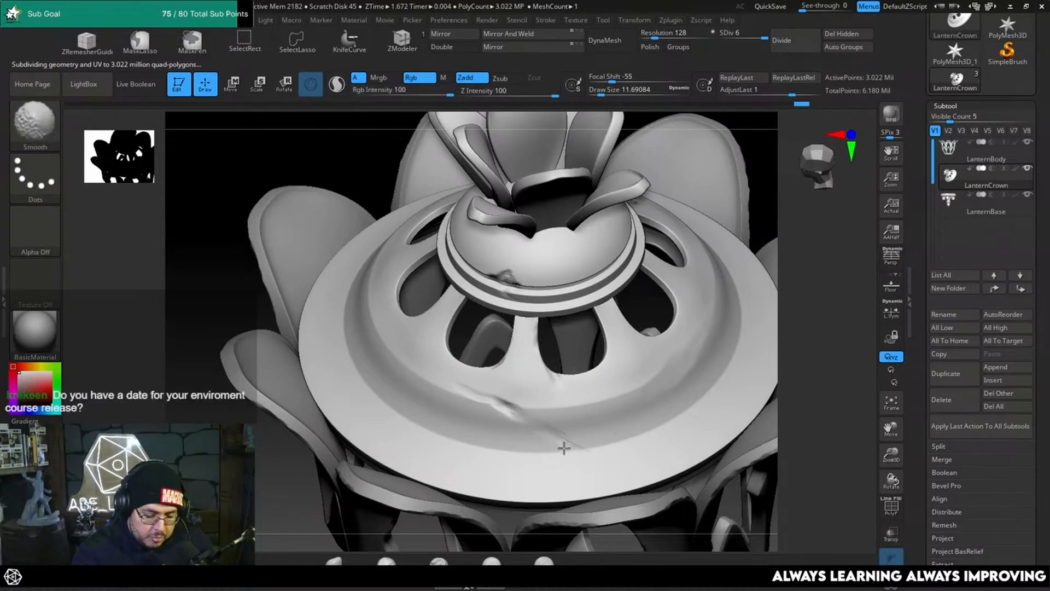
# - Sculpt a rough chip into the crown's lower outer rim with ClayBuildup at a draw size of about 12.9
pyautogui.keyDown('alt'); pyautogui.moveTo(818, 334); pyautogui.dragTo(810, 246); pyautogui.keyUp('alt')
pyautogui.moveTo(779, 351); pyautogui.dragTo(773, 291)
pyautogui.moveTo(698, 361)
pyautogui.keyDown('alt'); pyautogui.mouseDown()
pyautogui.moveTo(696, 300)
pyautogui.moveTo(748, 341)
pyautogui.moveTo(673, 361)
pyautogui.moveTo(707, 364)
pyautogui.moveTo(731, 256)
pyautogui.moveTo(799, 302)
pyautogui.mouseUp(); pyautogui.keyUp('alt')
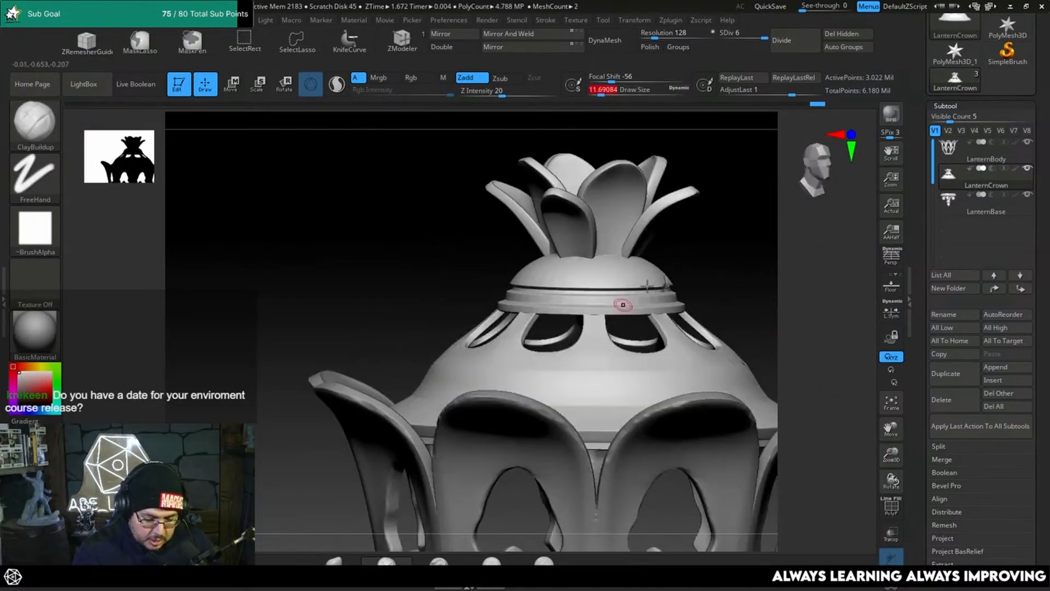
pyautogui.press('space')
pyautogui.click(595, 391)
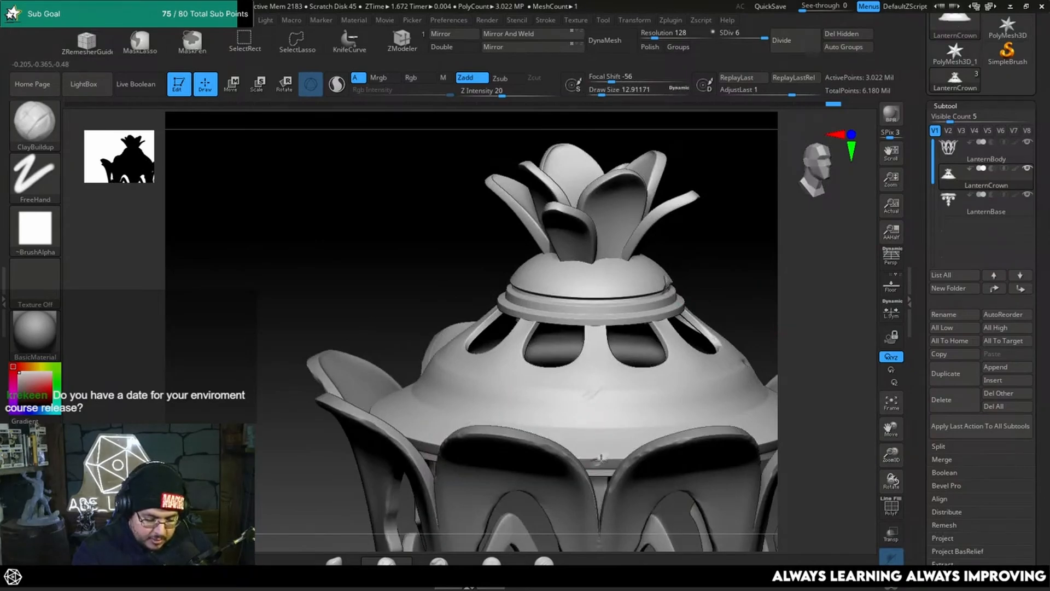
pyautogui.keyDown('alt'); pyautogui.moveTo(793, 329); pyautogui.dragTo(788, 270); pyautogui.keyUp('alt')
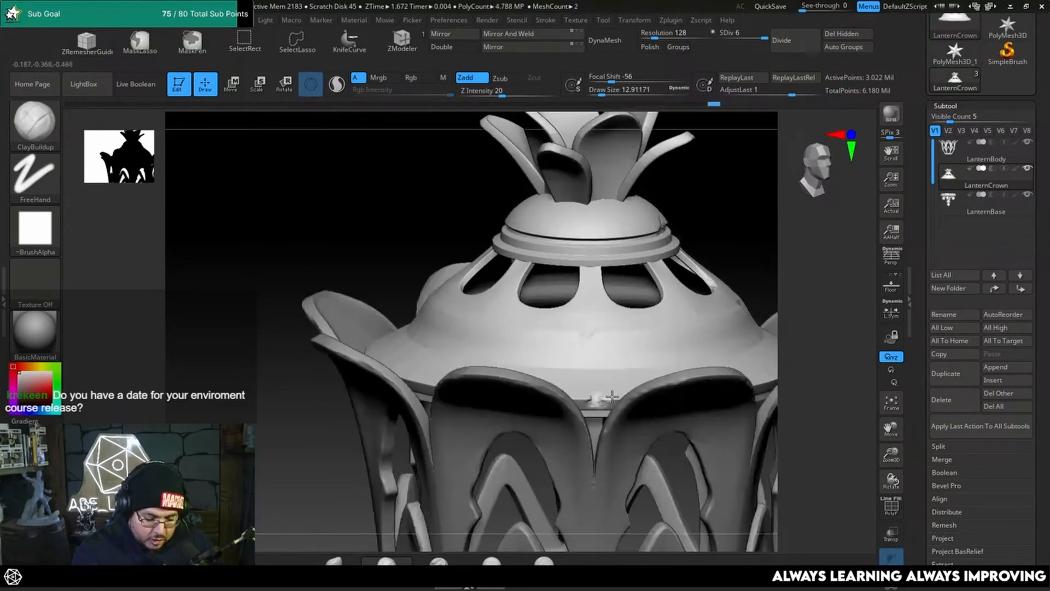
pyautogui.moveTo(612, 397); pyautogui.dragTo(603, 399)
# - Flatten a worn patch on the crown's ridge below the vents with TrimDynamic at a draw size of about 20
pyautogui.press('b')
pyautogui.press('t')
pyautogui.press('d')
pyautogui.press('space')
pyautogui.click(609, 400)
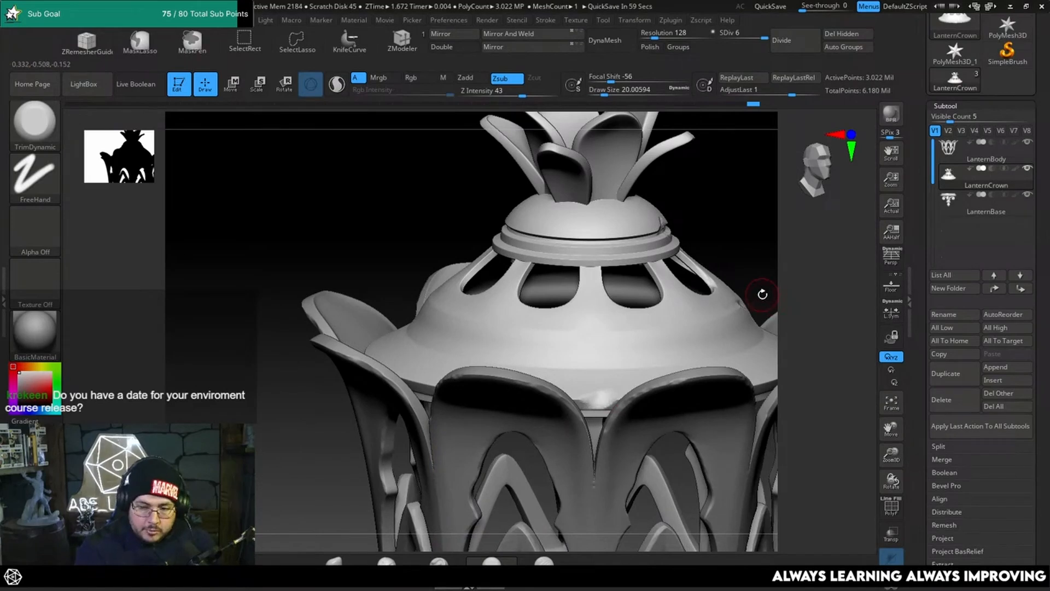
pyautogui.moveTo(670, 283); pyautogui.dragTo(680, 291, button='right')
pyautogui.moveTo(603, 322); pyautogui.dragTo(593, 332)
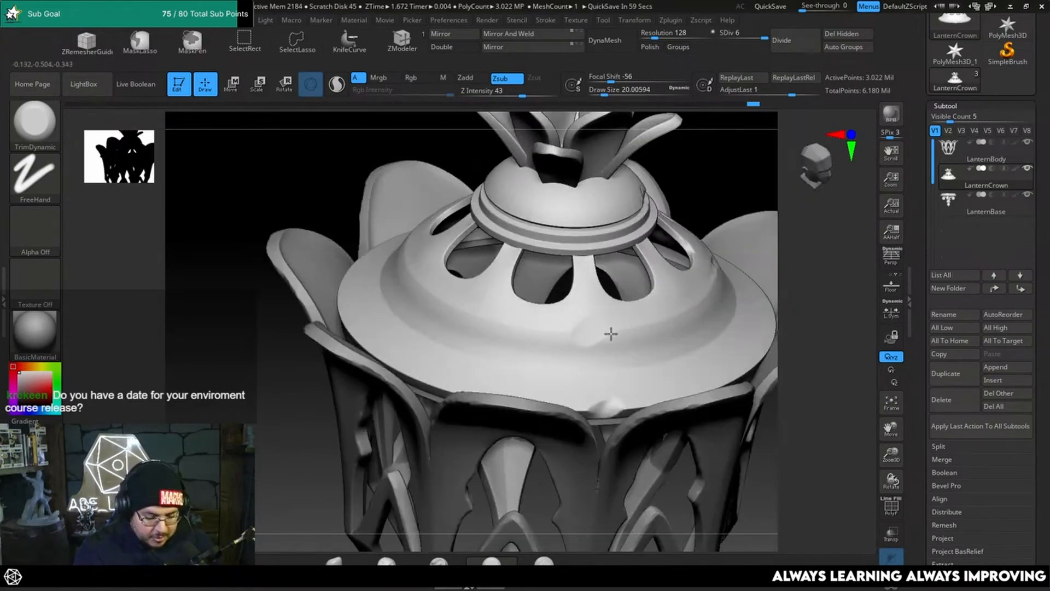
pyautogui.moveTo(593, 337); pyautogui.dragTo(613, 332)
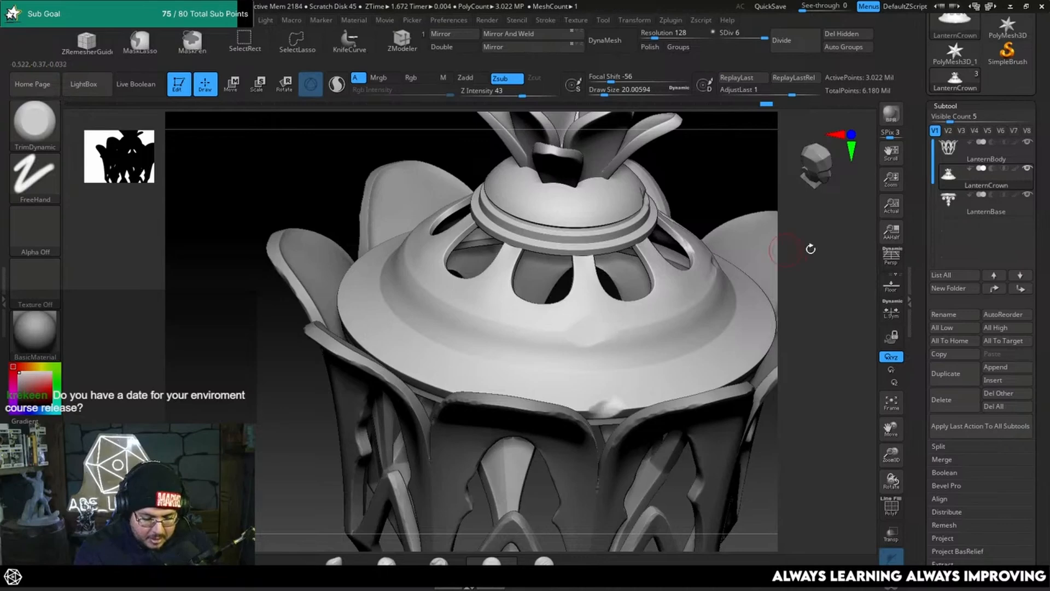
pyautogui.moveTo(809, 249); pyautogui.dragTo(766, 250)
pyautogui.moveTo(593, 345); pyautogui.dragTo(588, 337)
# - Trim the nick on the dome's lower edge with TrimDynamic at a draw size of about 8.4
pyautogui.moveTo(809, 248); pyautogui.dragTo(847, 263)
pyautogui.press('space')
pyautogui.moveTo(705, 241); pyautogui.dragTo(695, 241)
pyautogui.press('space')
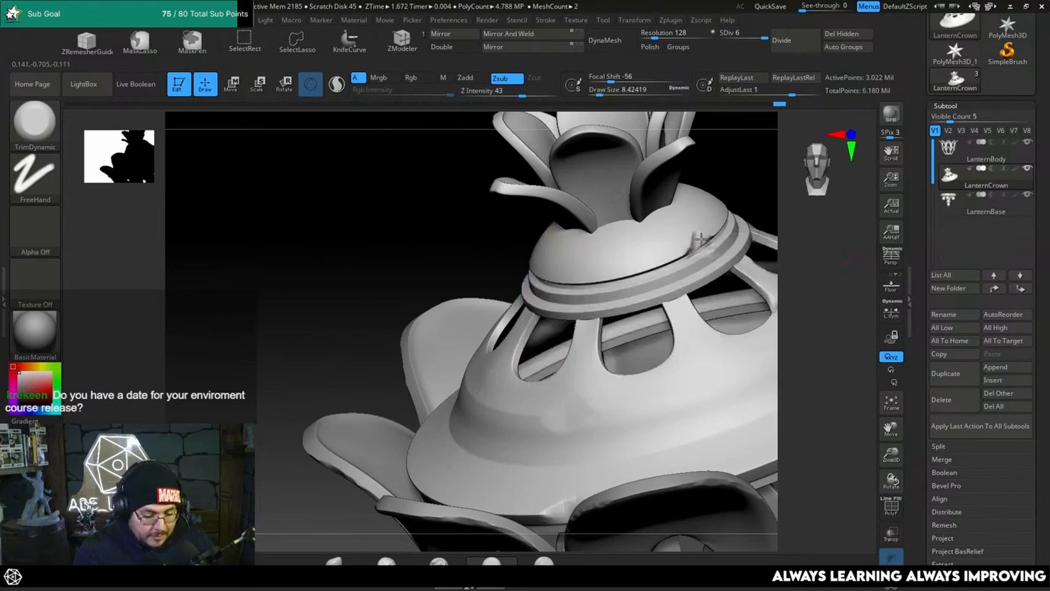
pyautogui.moveTo(698, 243)
pyautogui.mouseDown()
pyautogui.moveTo(692, 252)
pyautogui.moveTo(707, 240)
pyautogui.mouseUp()
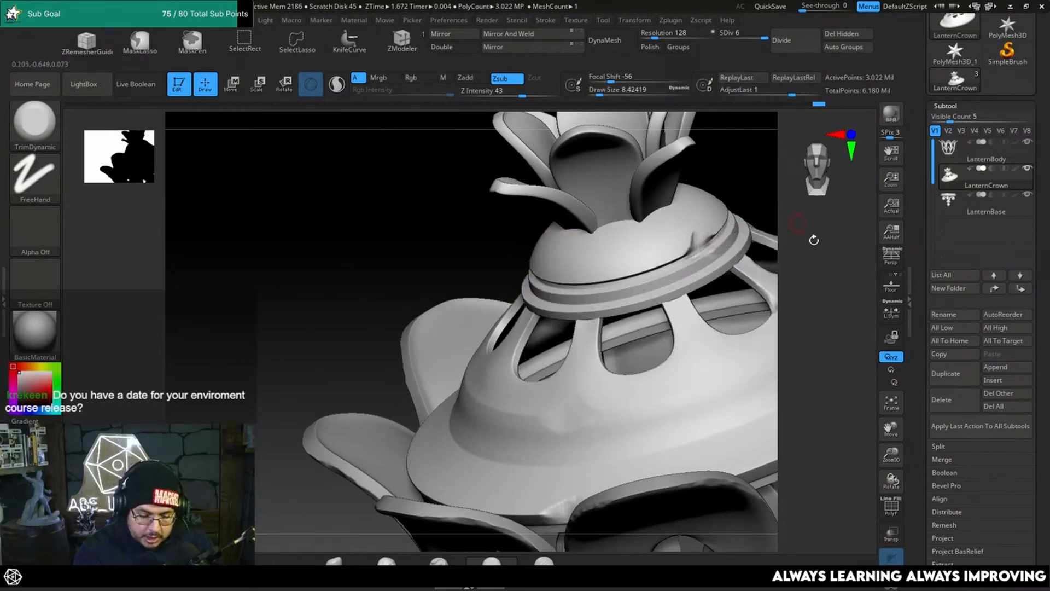
# - Trim the edge of the ring beneath the dome with TrimDynamic at a draw size of about 12.9
pyautogui.moveTo(814, 239); pyautogui.dragTo(718, 232)
pyautogui.press('space')
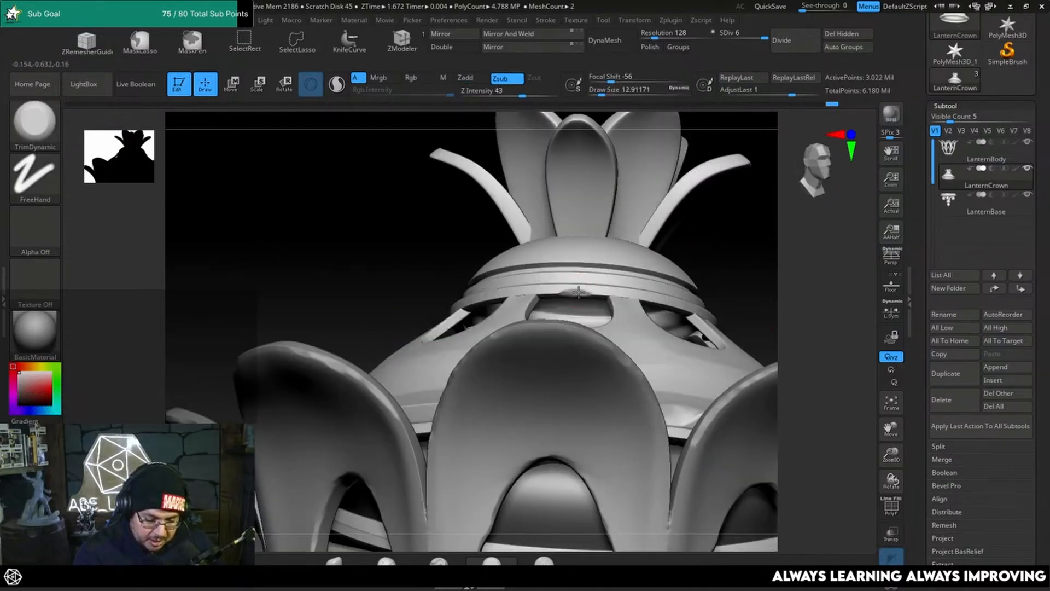
pyautogui.moveTo(632, 273); pyautogui.dragTo(659, 276)
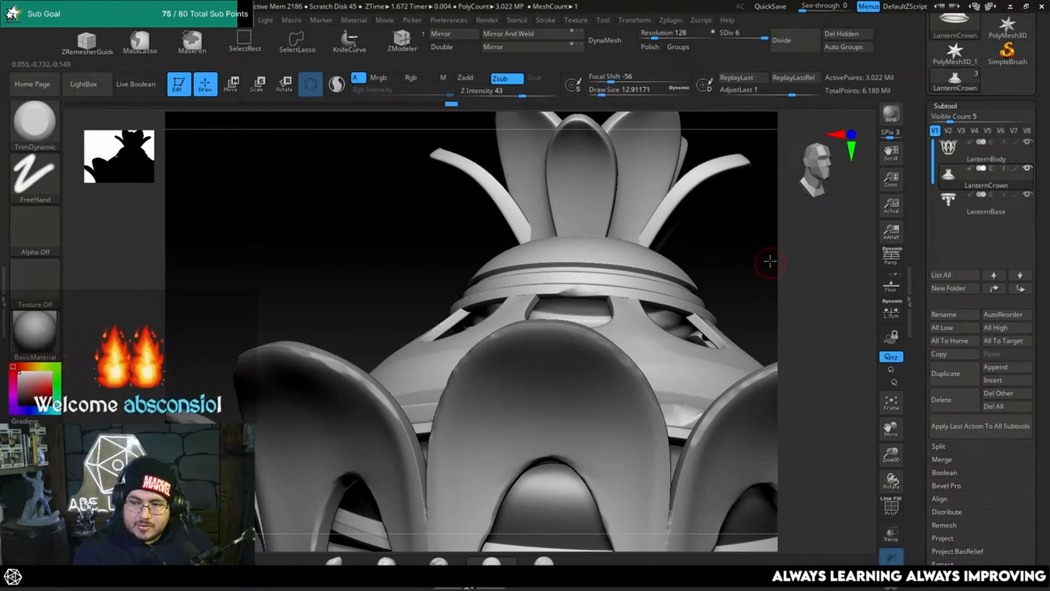
pyautogui.moveTo(760, 251); pyautogui.dragTo(748, 272)
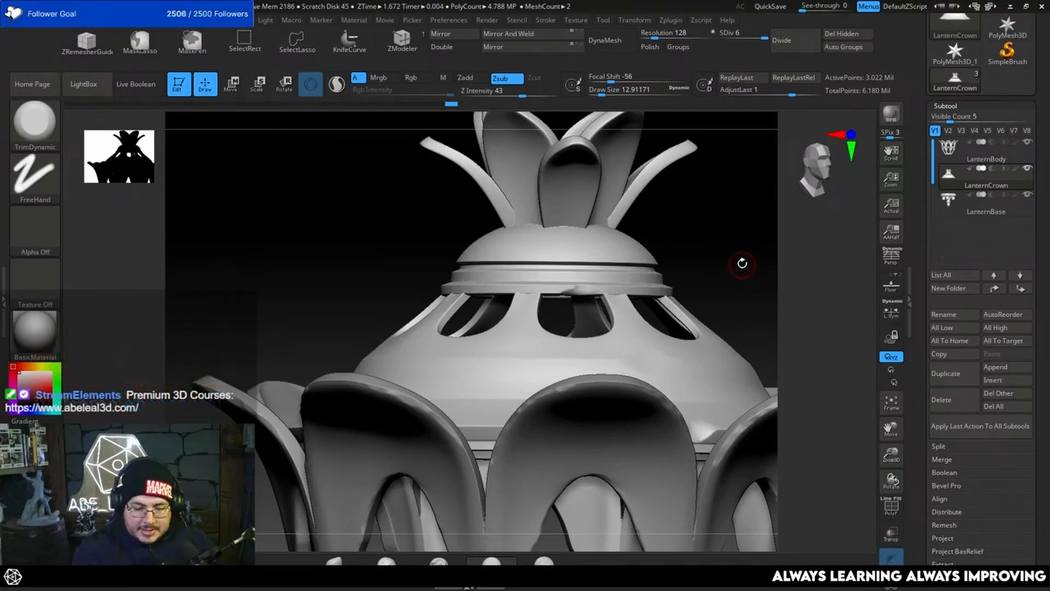
pyautogui.moveTo(747, 269); pyautogui.dragTo(762, 148)
# - Save the tool to the Desktop under the file name LanternBody
pyautogui.moveTo(1041, 77); pyautogui.dragTo(1037, 249)
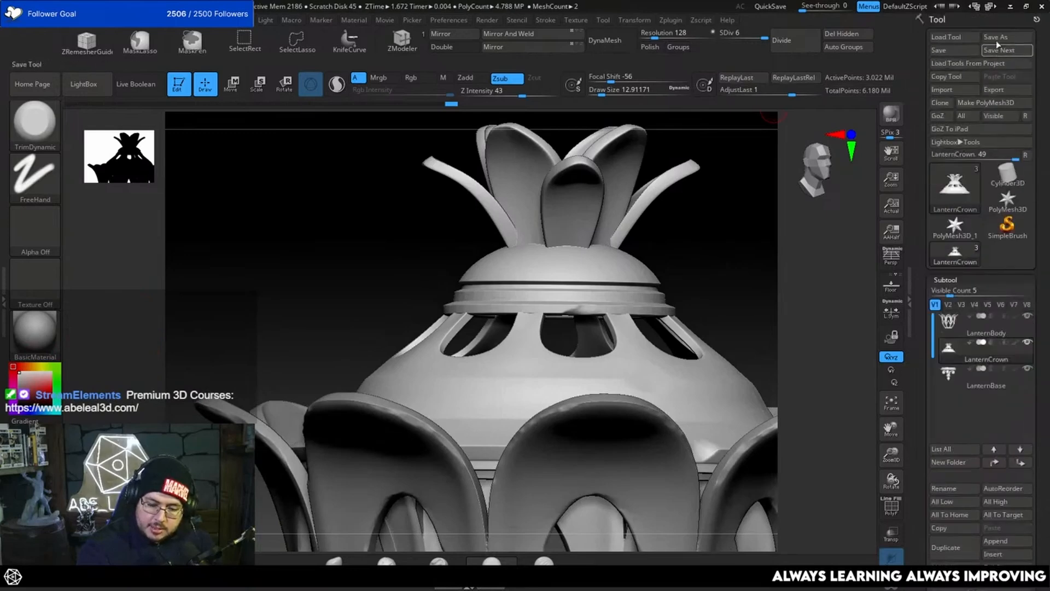
pyautogui.click(1004, 37)
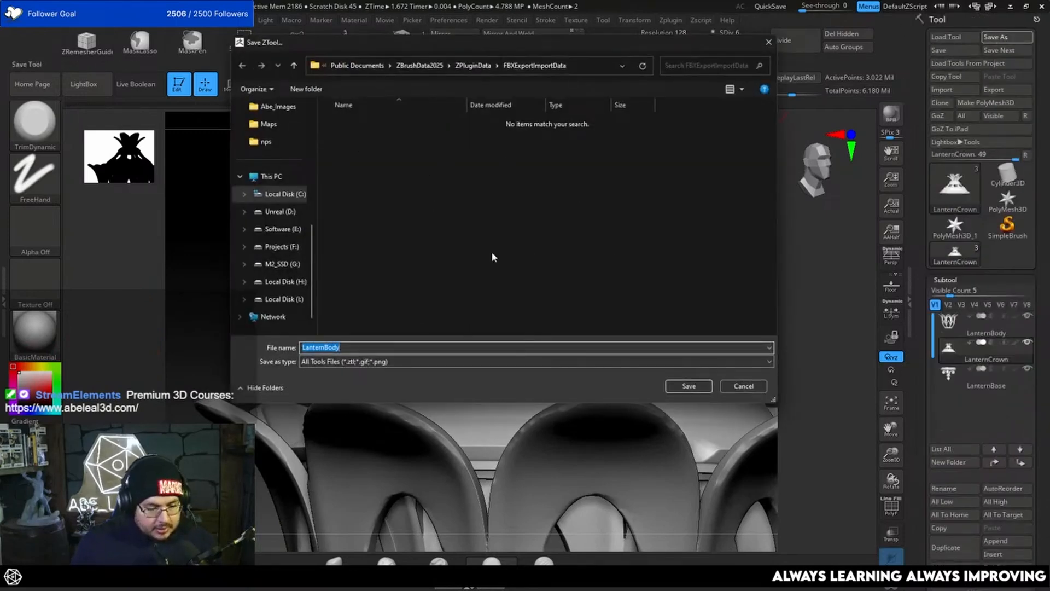
pyautogui.scroll(6, 270, 164)
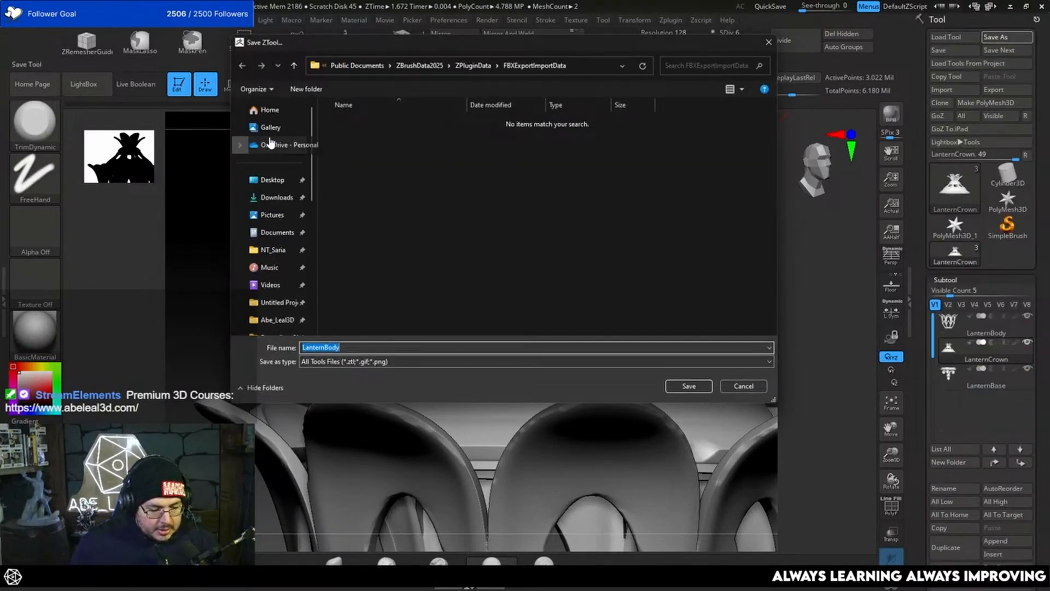
pyautogui.click(270, 180)
pyautogui.click(689, 385)
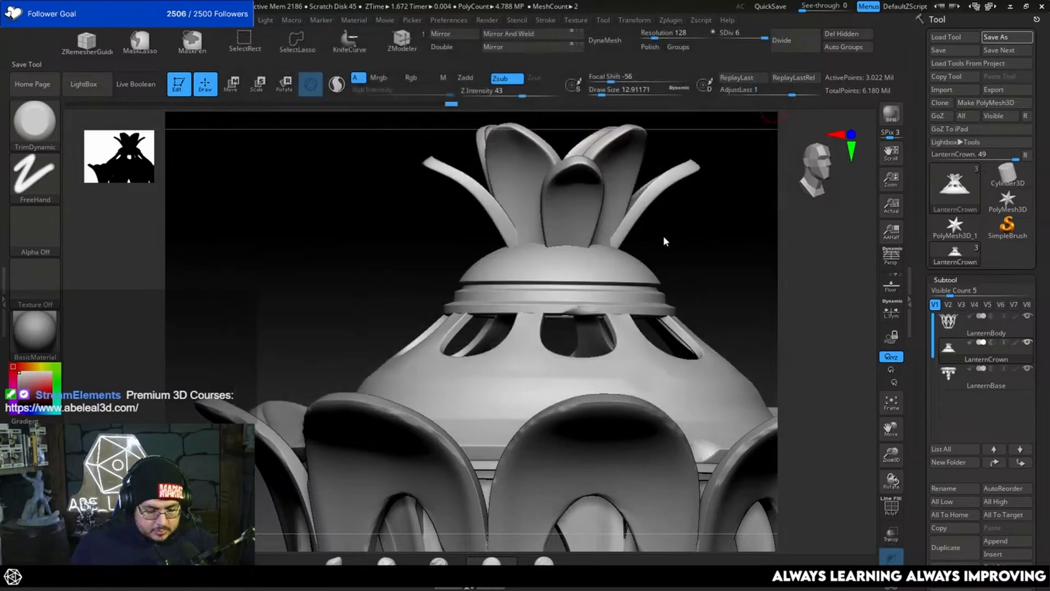
# - Trim the upper rim and side edge of a crown petal with TrimDynamic at a draw size of about 12.9
pyautogui.moveTo(711, 250)
pyautogui.mouseDown()
pyautogui.moveTo(715, 277)
pyautogui.moveTo(582, 247)
pyautogui.moveTo(581, 228)
pyautogui.mouseUp()
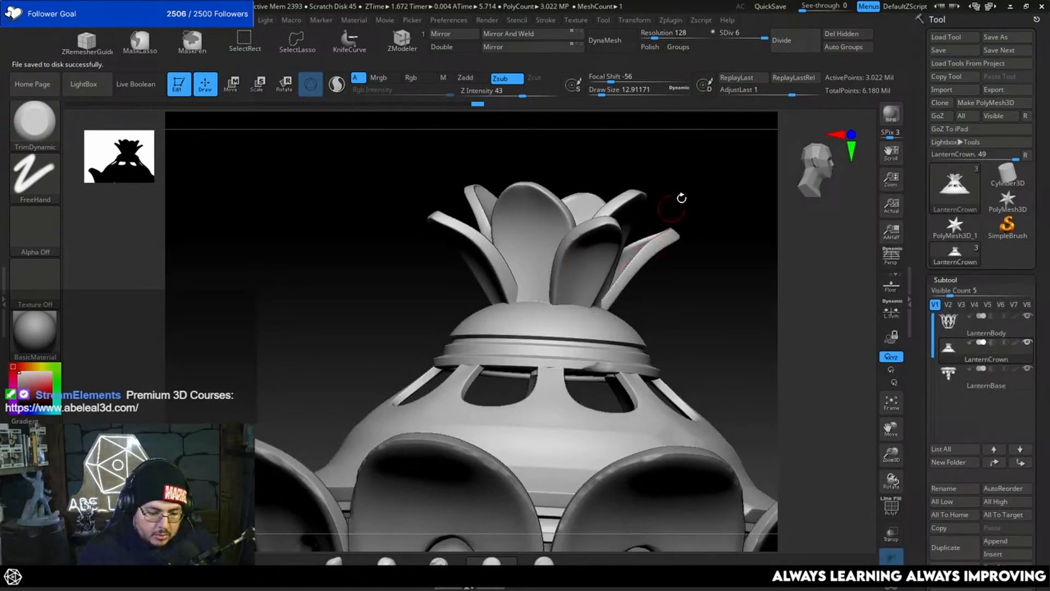
pyautogui.moveTo(682, 198); pyautogui.dragTo(604, 213)
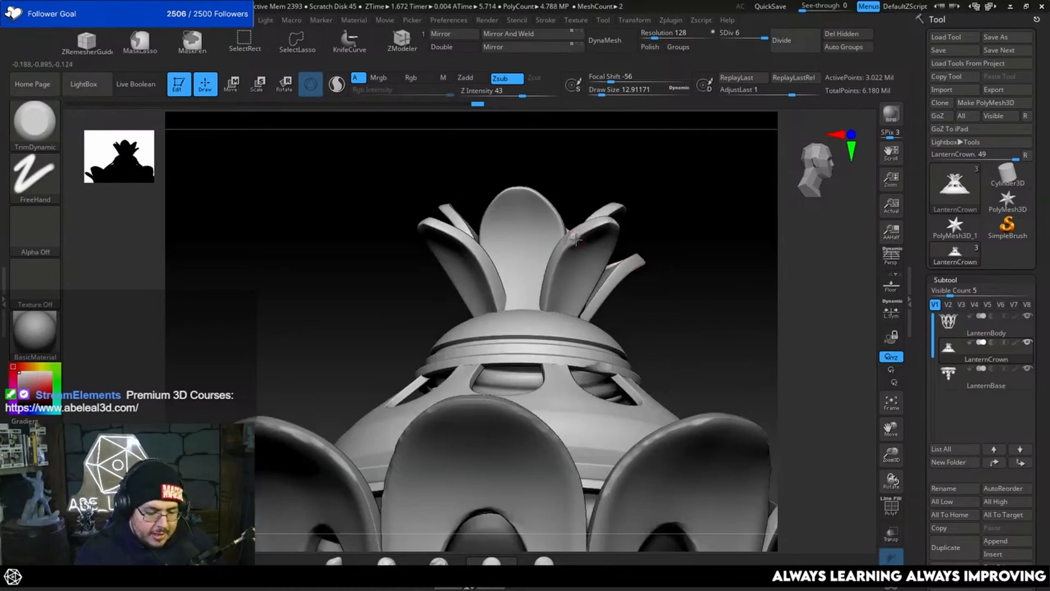
pyautogui.press('b')
pyautogui.press('t')
pyautogui.press('d')
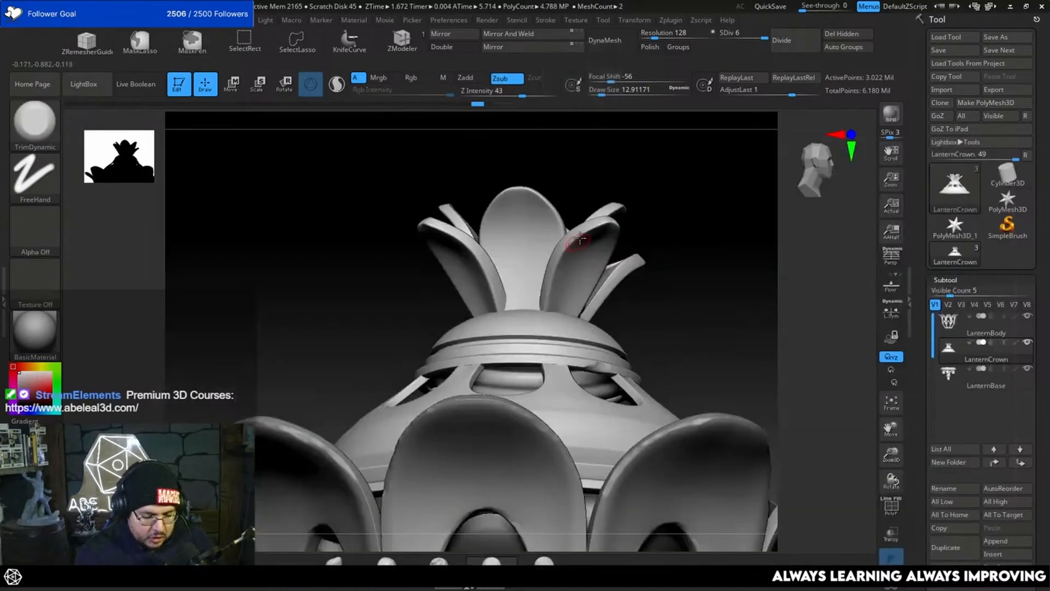
pyautogui.moveTo(636, 193); pyautogui.dragTo(582, 234)
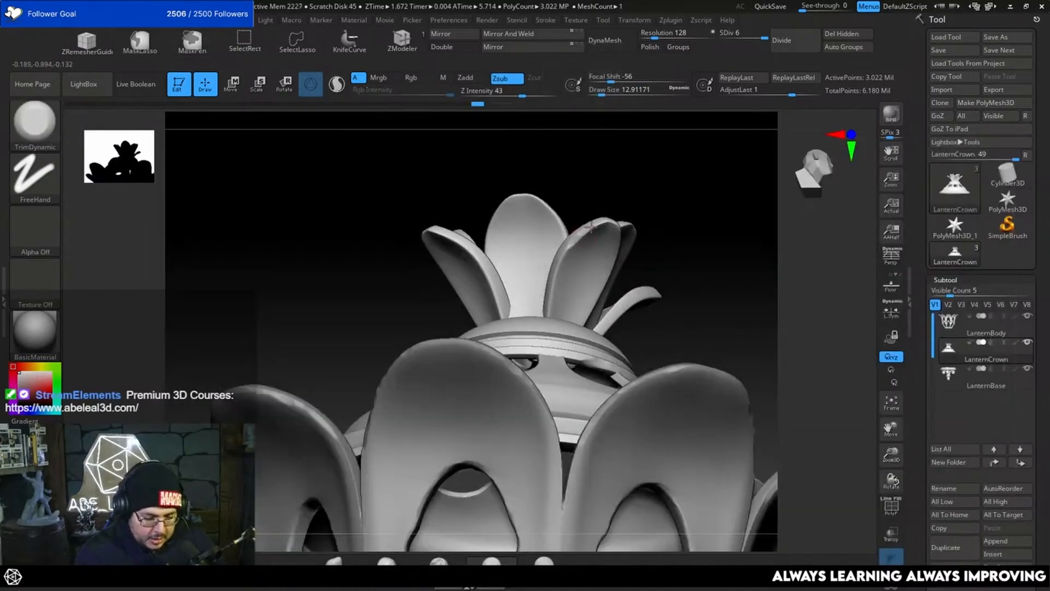
pyautogui.moveTo(647, 195); pyautogui.dragTo(611, 224)
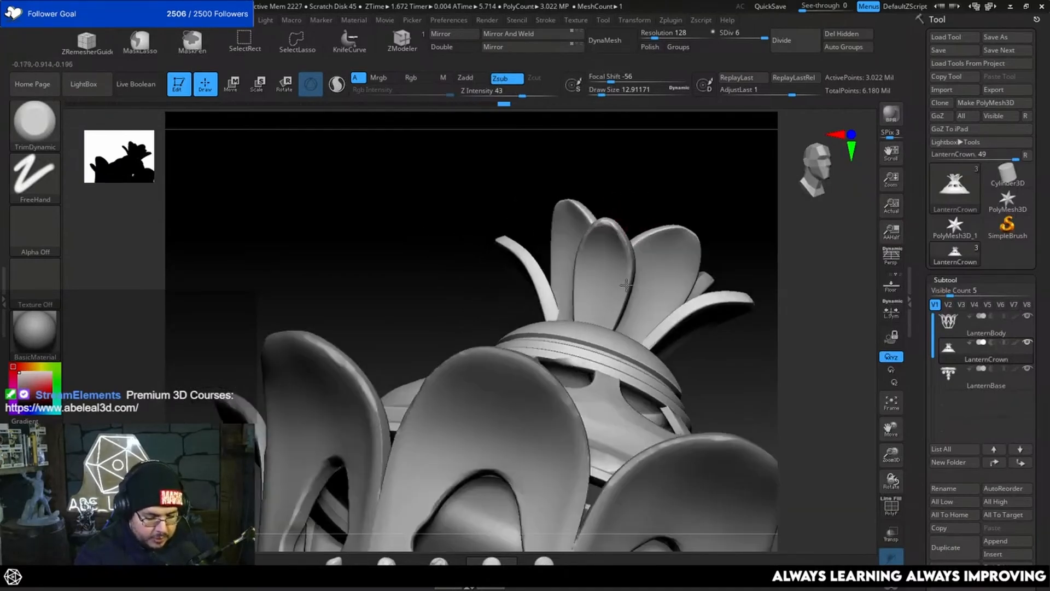
pyautogui.moveTo(625, 290); pyautogui.dragTo(580, 284)
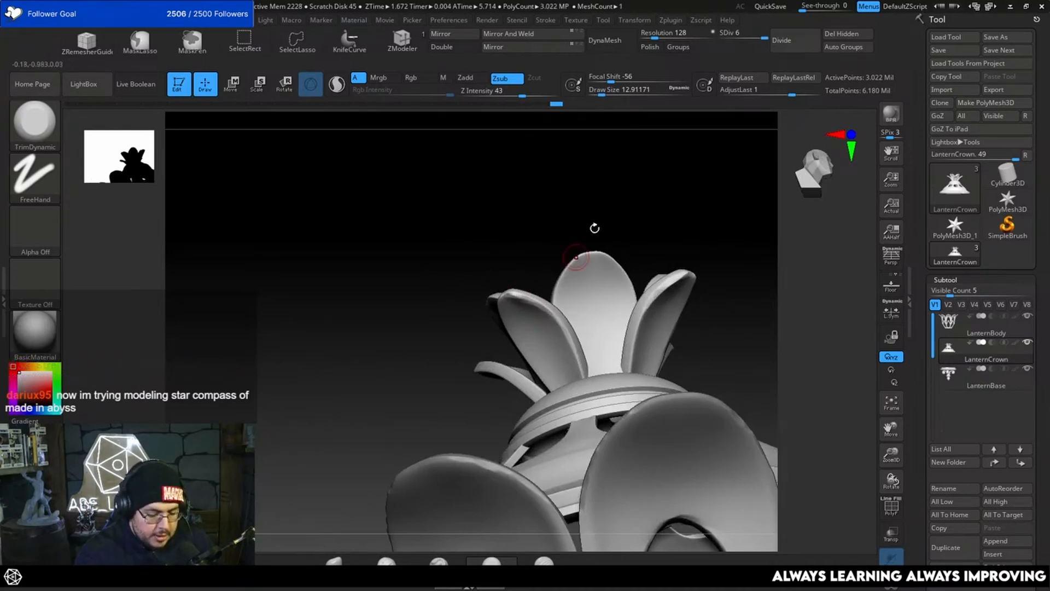
# - Trim the rounded tips of further crown petals around the flower with TrimDynamic
pyautogui.moveTo(593, 228); pyautogui.dragTo(511, 309)
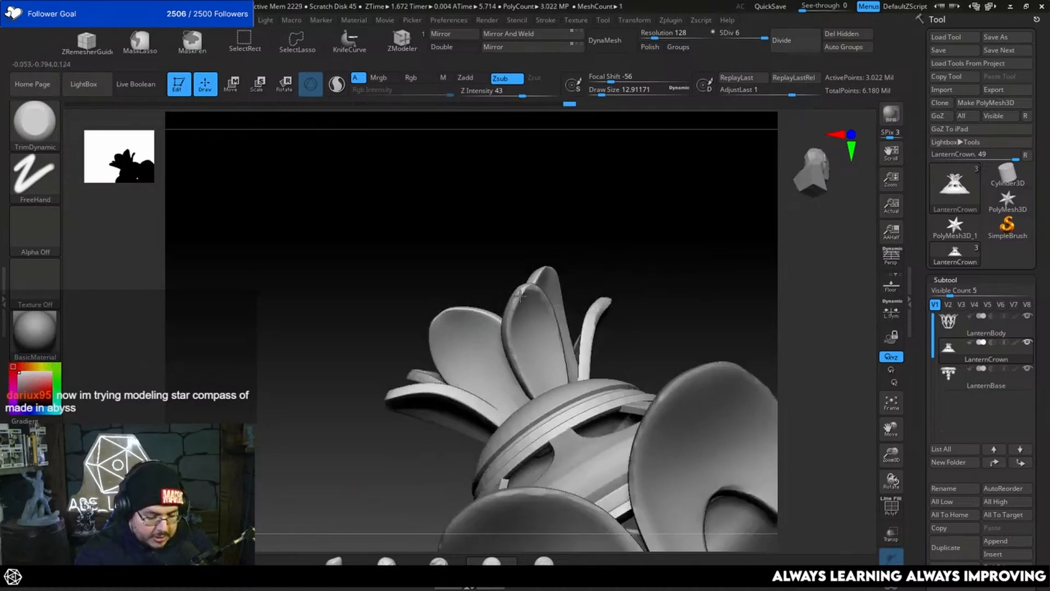
pyautogui.moveTo(570, 231); pyautogui.dragTo(567, 260)
pyautogui.moveTo(527, 291); pyautogui.dragTo(536, 275)
pyautogui.moveTo(645, 235)
pyautogui.keyDown('alt'); pyautogui.mouseDown()
pyautogui.moveTo(649, 199)
pyautogui.moveTo(608, 238)
pyautogui.moveTo(647, 295)
pyautogui.moveTo(609, 246)
pyautogui.mouseUp(); pyautogui.keyUp('alt')
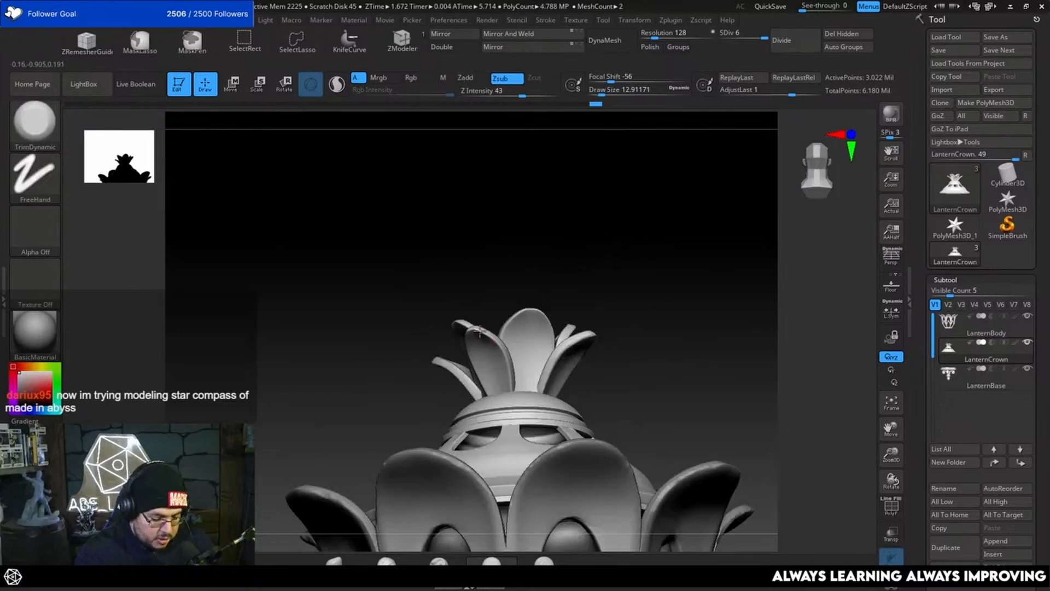
# - Trim the curled tip and inner side edge of the crown petal beside the tall upright one with TrimDynamic
pyautogui.keyDown('ctrl'); pyautogui.moveTo(487, 337); pyautogui.dragTo(489, 362, button='right'); pyautogui.keyUp('ctrl')
pyautogui.moveTo(486, 329); pyautogui.dragTo(494, 337)
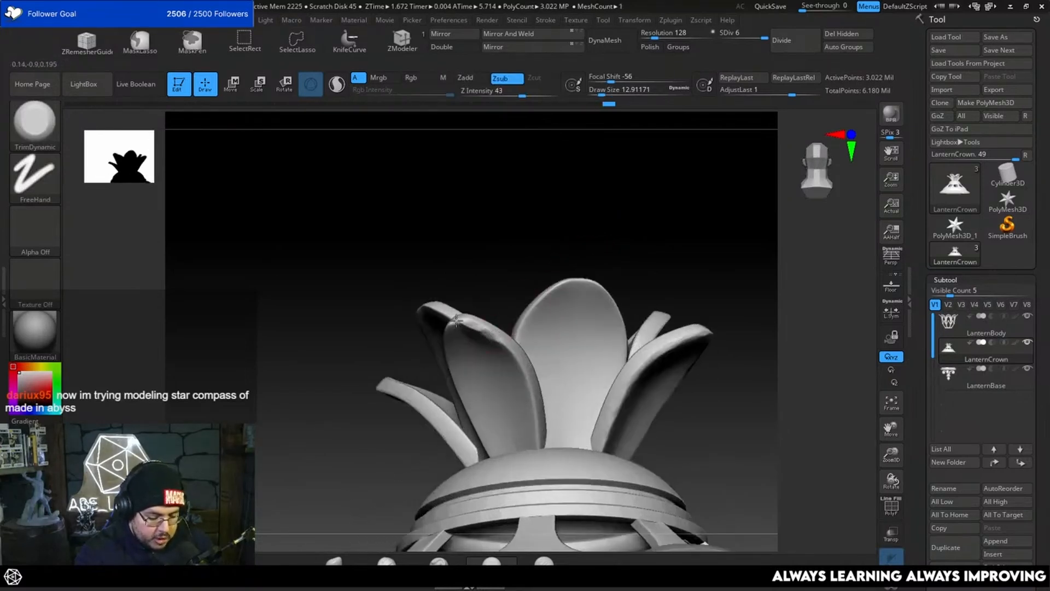
pyautogui.moveTo(518, 360); pyautogui.dragTo(528, 383)
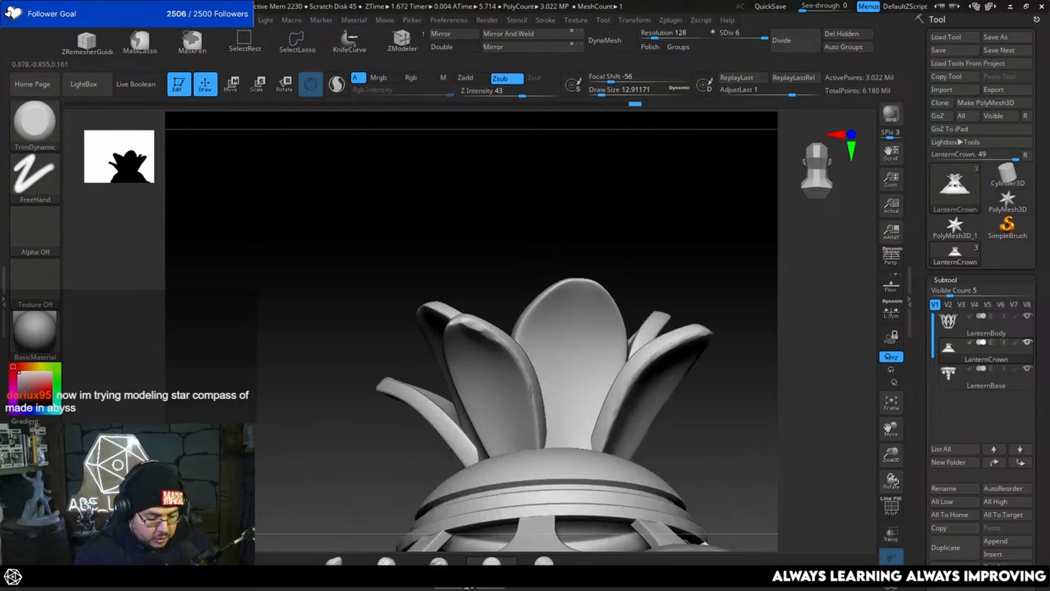
pyautogui.moveTo(536, 434); pyautogui.dragTo(534, 402)
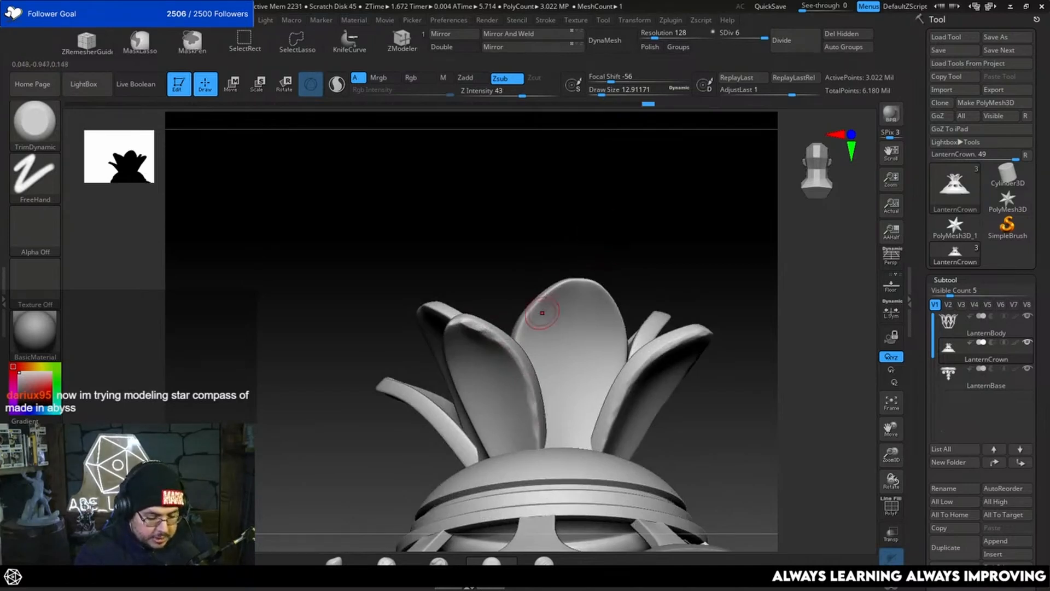
# - Trim the upper rim of the broad upright crown petal with TrimDynamic at a draw size of about 12.9
pyautogui.moveTo(536, 305); pyautogui.dragTo(542, 294)
pyautogui.moveTo(595, 248)
pyautogui.mouseDown()
pyautogui.moveTo(553, 286)
pyautogui.moveTo(571, 282)
pyautogui.mouseUp()
pyautogui.moveTo(627, 239)
pyautogui.mouseDown()
pyautogui.moveTo(605, 258)
pyautogui.moveTo(618, 281)
pyautogui.mouseUp()
pyautogui.moveTo(618, 281); pyautogui.dragTo(597, 296, button='right')
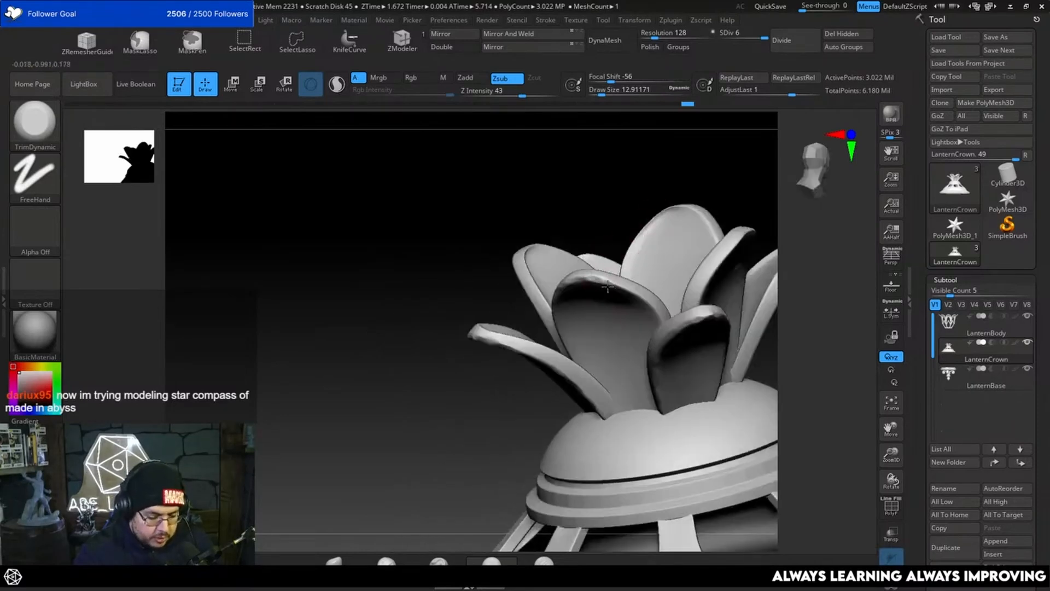
# - Trim the curled tip and side edge of the shaded crown petal in front with TrimDynamic
pyautogui.moveTo(608, 286); pyautogui.dragTo(630, 285)
pyautogui.moveTo(705, 192); pyautogui.dragTo(730, 173)
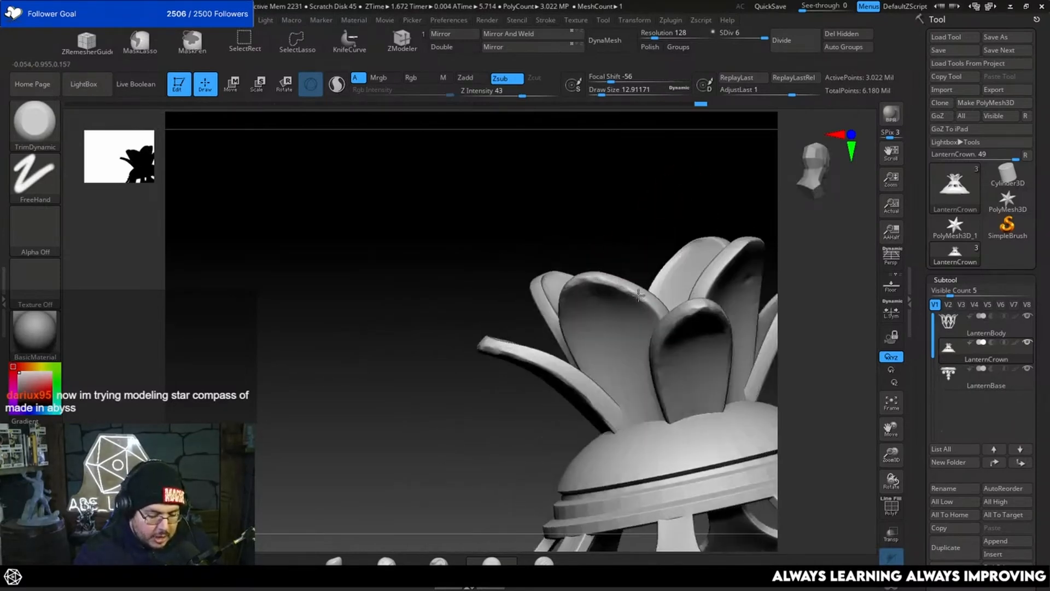
pyautogui.moveTo(655, 211); pyautogui.dragTo(647, 227)
pyautogui.moveTo(626, 291)
pyautogui.mouseDown()
pyautogui.moveTo(610, 277)
pyautogui.moveTo(621, 282)
pyautogui.mouseUp()
pyautogui.moveTo(638, 240); pyautogui.dragTo(622, 256)
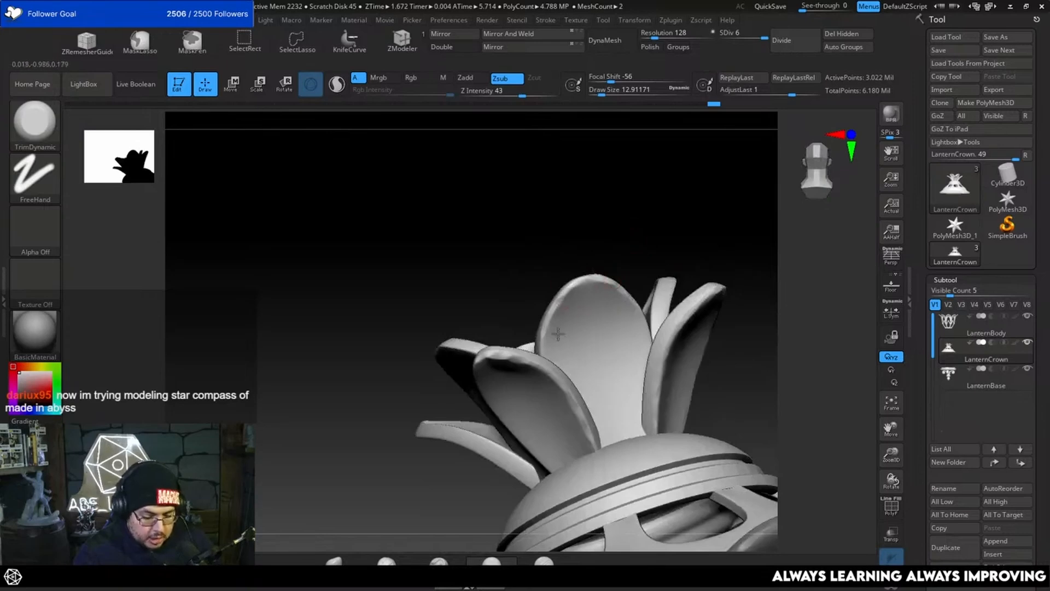
# - Trim the side edge and rounded top of the tall crown petal standing behind the curled one
pyautogui.moveTo(718, 222)
pyautogui.keyDown('alt'); pyautogui.mouseDown()
pyautogui.moveTo(668, 234)
pyautogui.moveTo(717, 228)
pyautogui.moveTo(705, 235)
pyautogui.mouseUp(); pyautogui.keyUp('alt')
pyautogui.moveTo(567, 314)
pyautogui.mouseDown()
pyautogui.moveTo(565, 326)
pyautogui.moveTo(574, 317)
pyautogui.mouseUp()
pyautogui.moveTo(595, 278); pyautogui.dragTo(617, 286)
pyautogui.moveTo(576, 311); pyautogui.dragTo(572, 314)
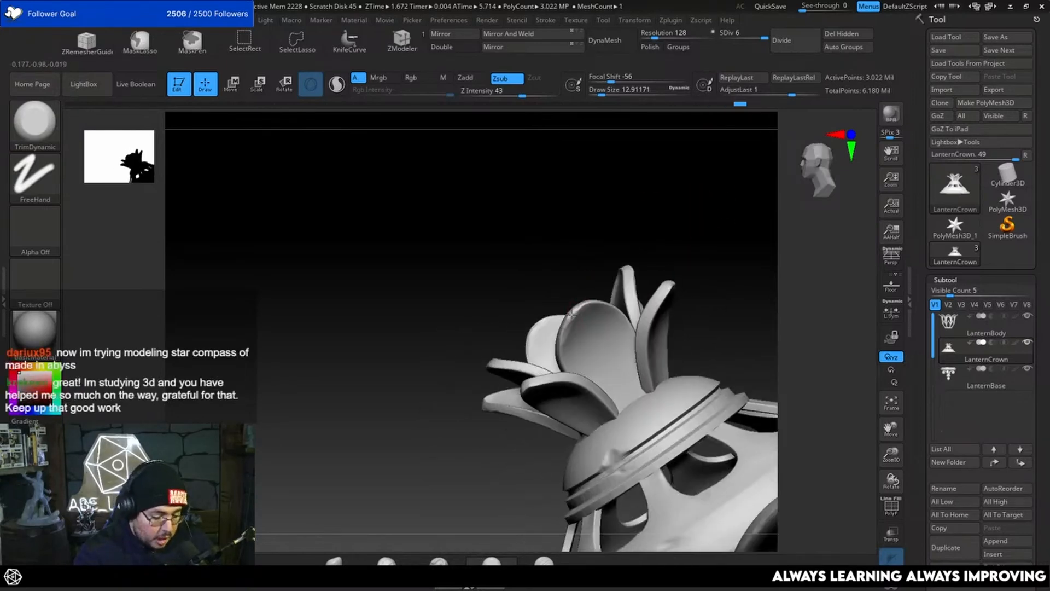
# - Trim the tips and side rims of the next outward-leaning crown petals around the flower with TrimDynamic
pyautogui.moveTo(590, 276)
pyautogui.mouseDown()
pyautogui.moveTo(608, 280)
pyautogui.moveTo(604, 303)
pyautogui.mouseUp()
pyautogui.moveTo(598, 273)
pyautogui.mouseDown()
pyautogui.moveTo(623, 280)
pyautogui.moveTo(617, 306)
pyautogui.moveTo(626, 286)
pyautogui.moveTo(598, 292)
pyautogui.moveTo(558, 349)
pyautogui.mouseUp()
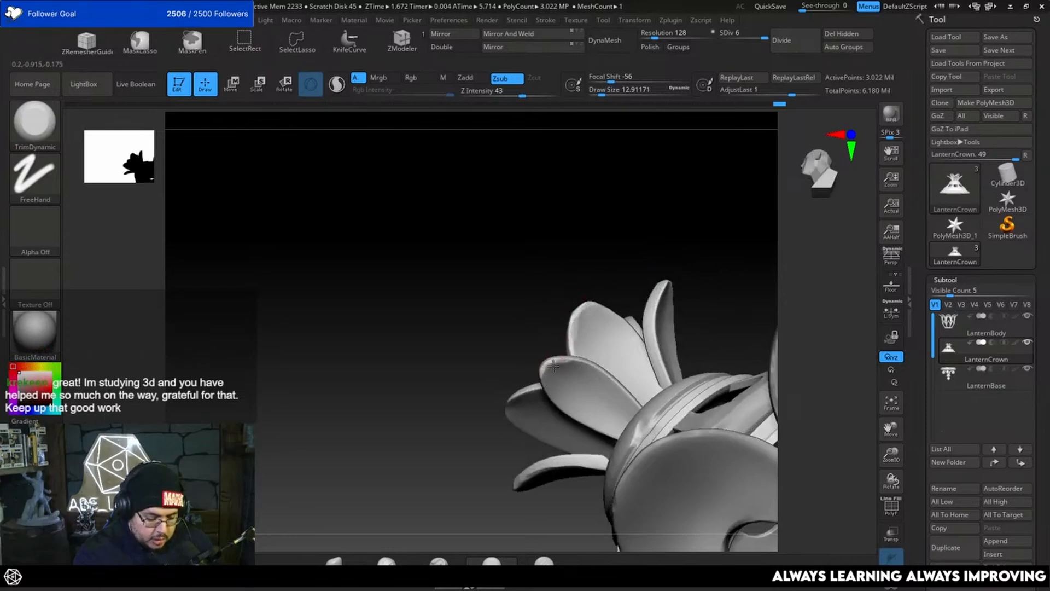
pyautogui.moveTo(550, 390); pyautogui.dragTo(544, 381)
pyautogui.moveTo(563, 300)
pyautogui.mouseDown()
pyautogui.moveTo(543, 329)
pyautogui.moveTo(569, 367)
pyautogui.moveTo(591, 368)
pyautogui.mouseUp()
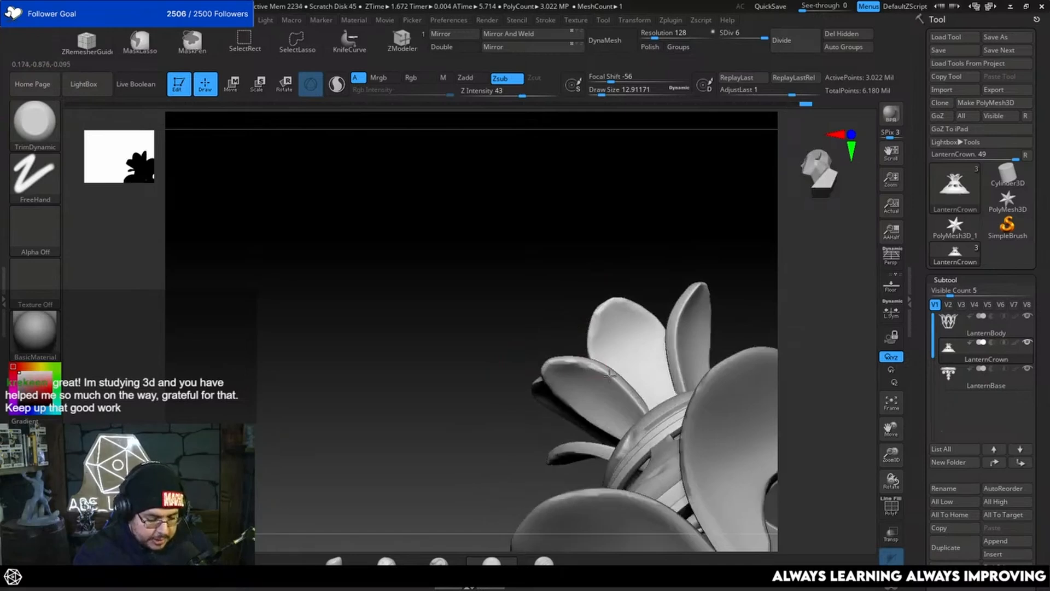
pyautogui.moveTo(625, 265); pyautogui.dragTo(663, 262)
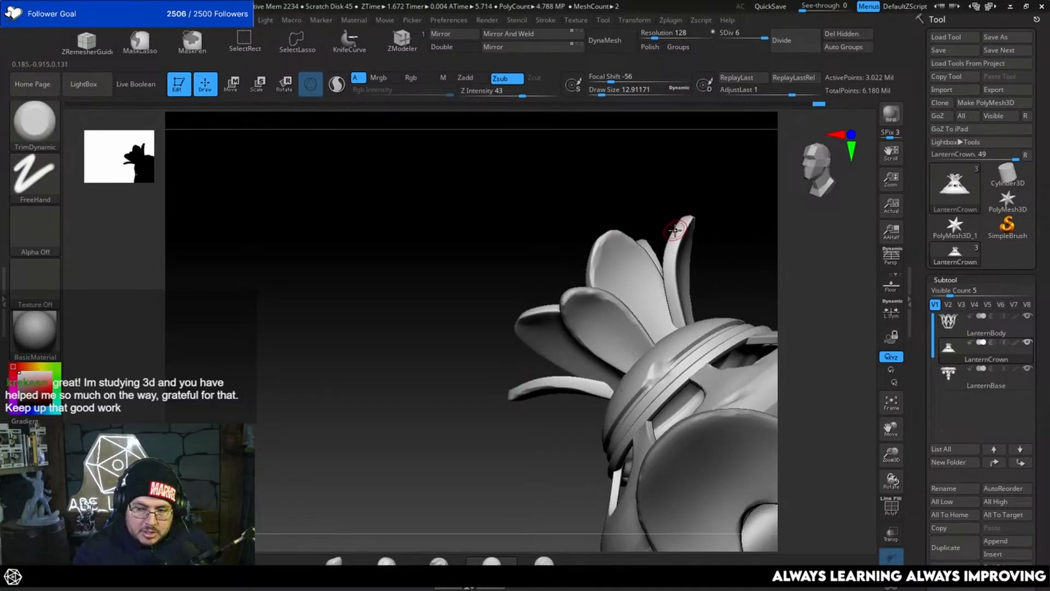
# - Enlarge the TrimDynamic draw size to about 15.6 and trim the upper rim of another crown petal
pyautogui.moveTo(635, 208); pyautogui.dragTo(640, 187)
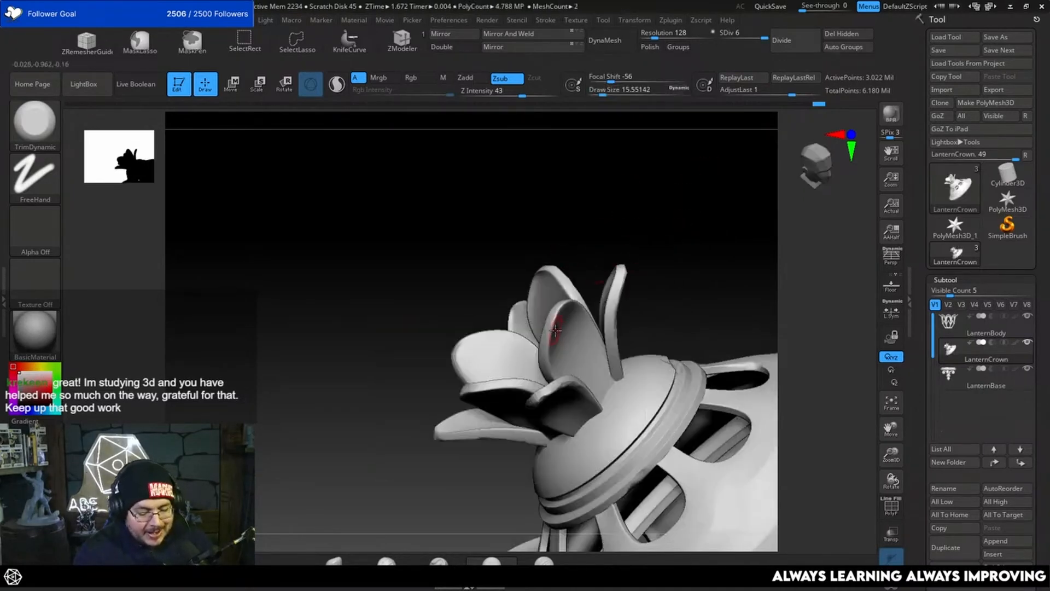
pyautogui.moveTo(557, 312); pyautogui.dragTo(569, 308, button='right')
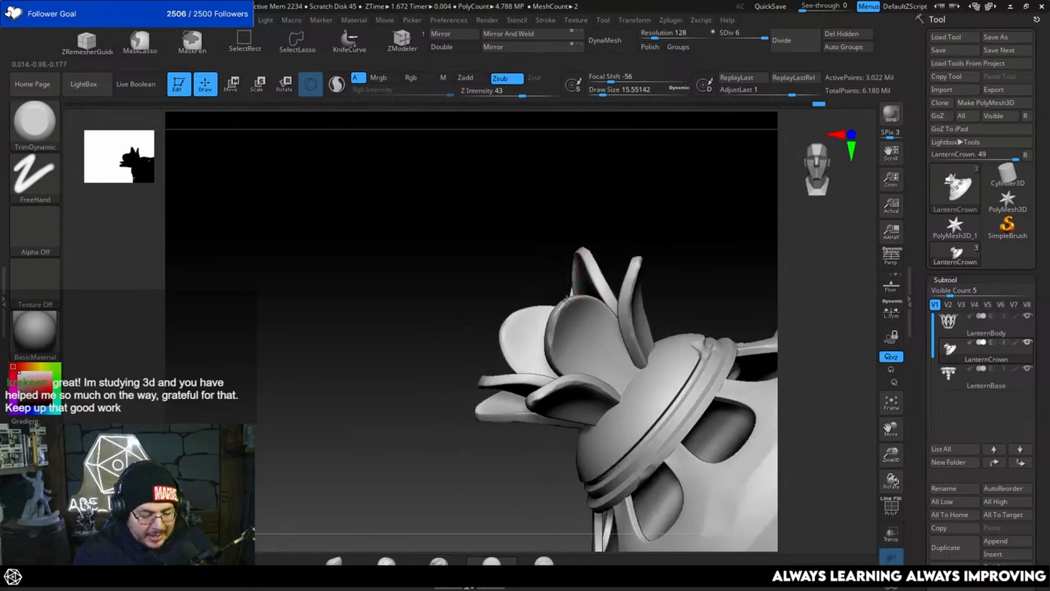
pyautogui.moveTo(614, 244); pyautogui.dragTo(584, 300, button='right')
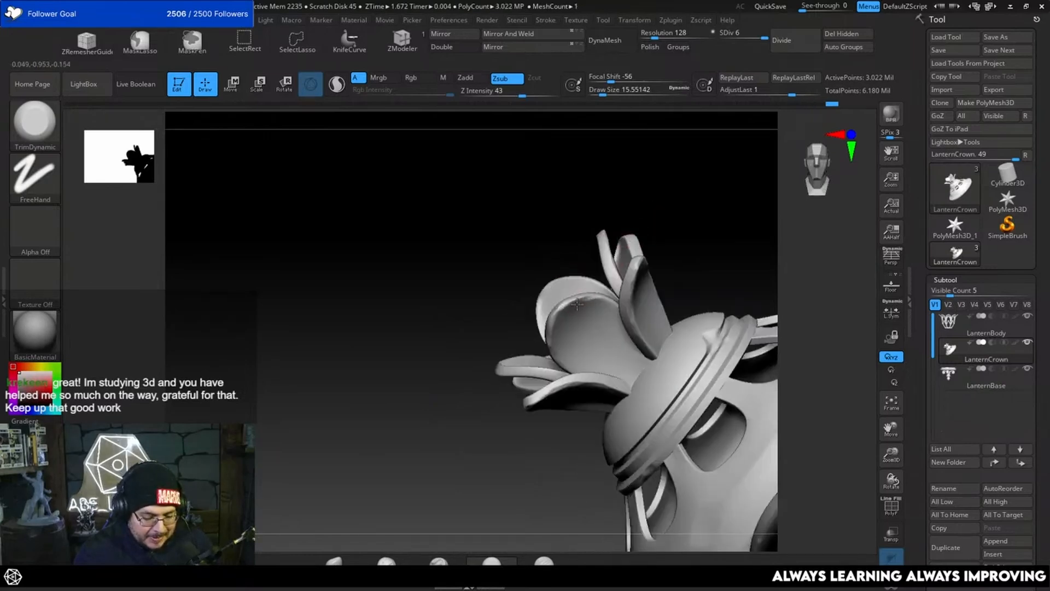
pyautogui.moveTo(614, 228); pyautogui.dragTo(660, 218, button='right')
pyautogui.moveTo(586, 305)
pyautogui.keyDown('shift'); pyautogui.mouseDown(button='right')
pyautogui.moveTo(633, 251)
pyautogui.moveTo(582, 291)
pyautogui.mouseUp(button='right'); pyautogui.keyUp('shift')
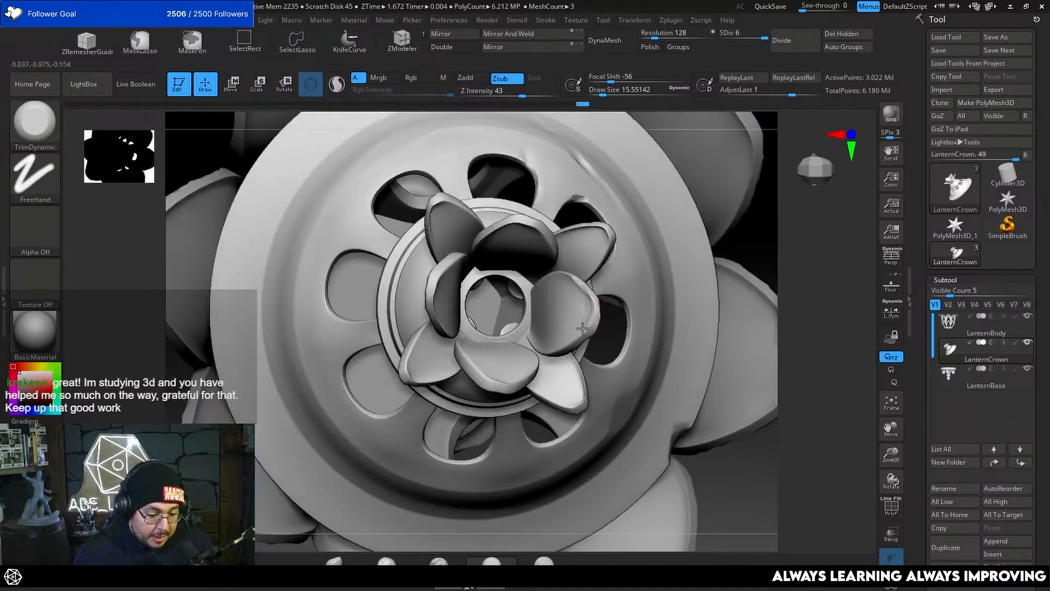
# - Trim the outer rims and pointed tips of the crown petals from above with TrimDynamic
pyautogui.moveTo(568, 278); pyautogui.dragTo(589, 288)
pyautogui.moveTo(759, 193)
pyautogui.mouseDown(button='right')
pyautogui.moveTo(764, 232)
pyautogui.moveTo(722, 242)
pyautogui.mouseUp(button='right')
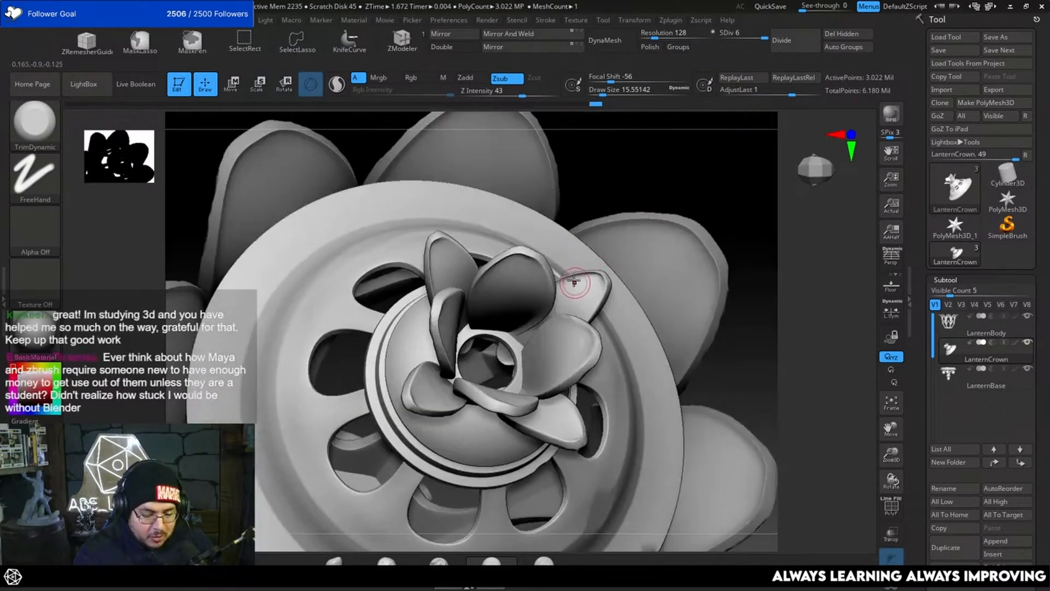
pyautogui.moveTo(575, 279); pyautogui.dragTo(565, 280)
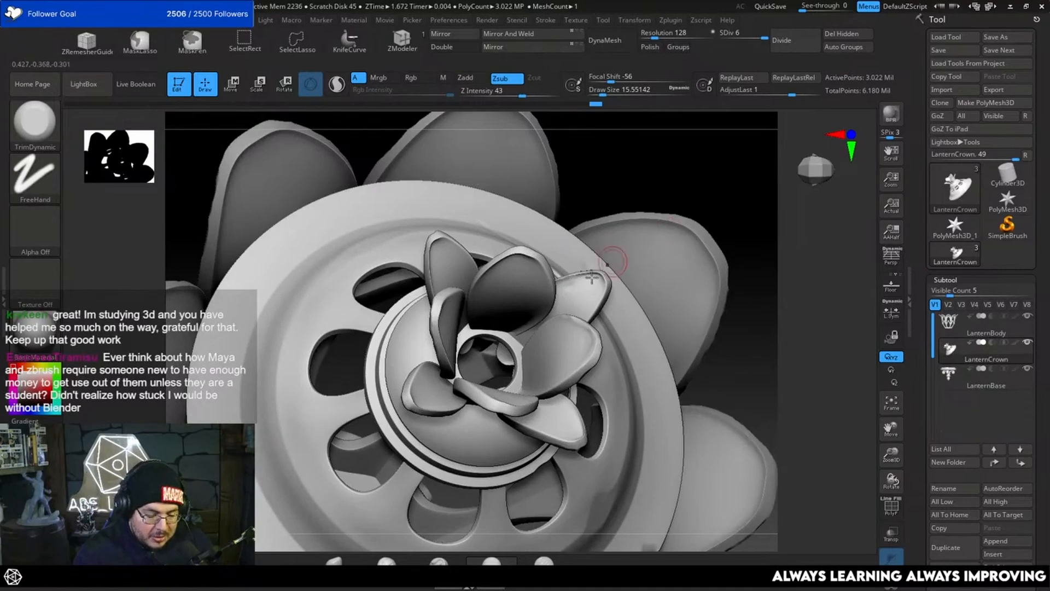
pyautogui.moveTo(657, 204); pyautogui.dragTo(683, 234, button='right')
pyautogui.moveTo(600, 271); pyautogui.dragTo(587, 275)
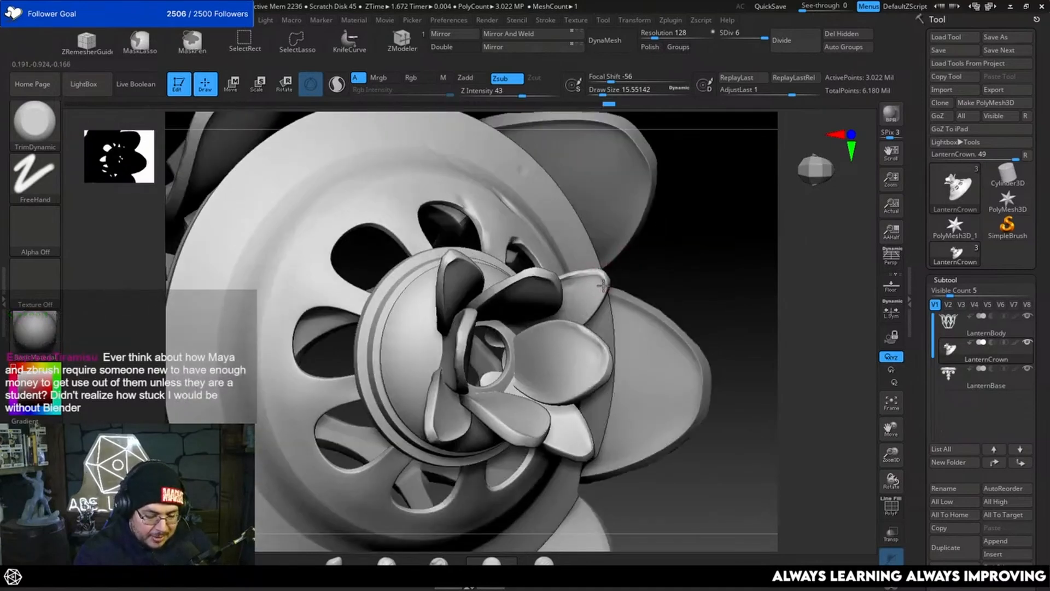
pyautogui.moveTo(717, 222); pyautogui.dragTo(629, 219, button='right')
pyautogui.moveTo(577, 283); pyautogui.dragTo(565, 286)
pyautogui.moveTo(621, 215); pyautogui.dragTo(639, 236, button='right')
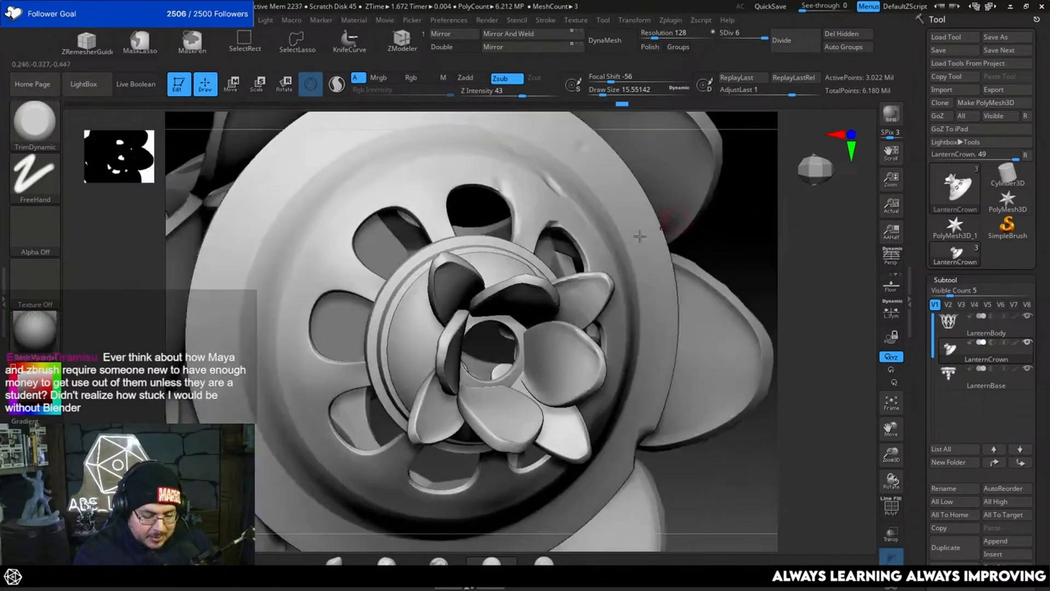
# - Trim the top and side rim of the pointed upright crown petal and the petal edge beside it
pyautogui.moveTo(726, 214)
pyautogui.mouseDown()
pyautogui.moveTo(740, 158)
pyautogui.moveTo(715, 270)
pyautogui.moveTo(733, 323)
pyautogui.mouseUp()
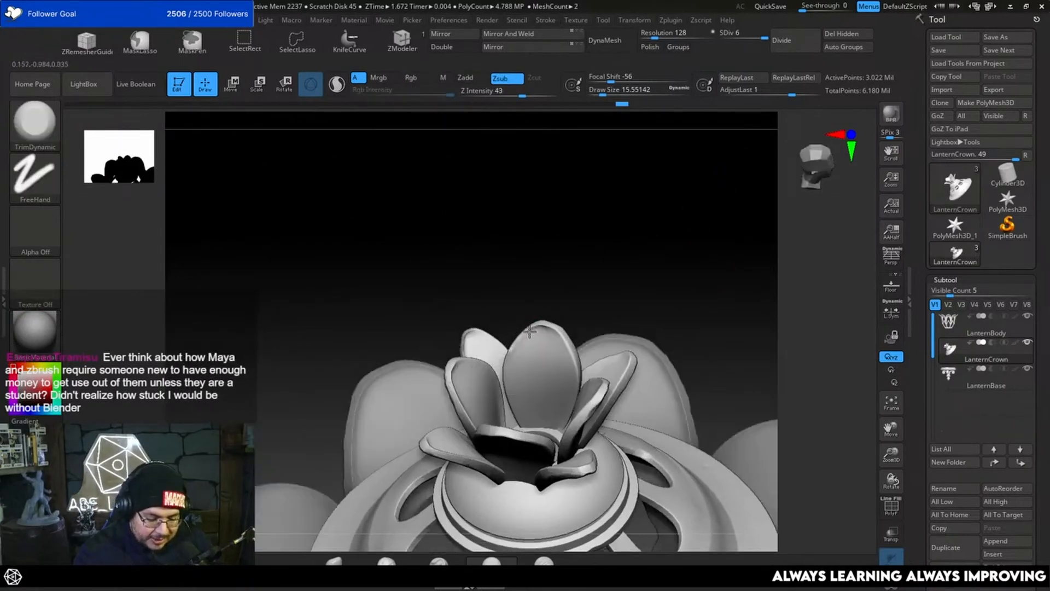
pyautogui.moveTo(537, 328)
pyautogui.mouseDown()
pyautogui.moveTo(547, 328)
pyautogui.moveTo(511, 350)
pyautogui.mouseUp()
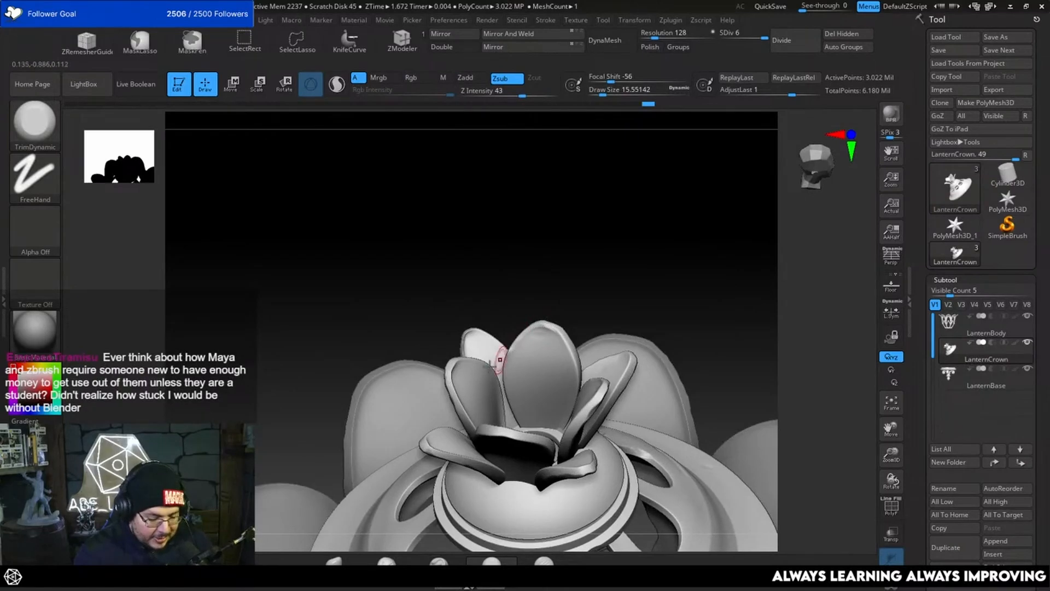
pyautogui.moveTo(542, 283)
pyautogui.mouseDown()
pyautogui.moveTo(522, 286)
pyautogui.moveTo(445, 384)
pyautogui.moveTo(647, 235)
pyautogui.moveTo(654, 309)
pyautogui.mouseUp()
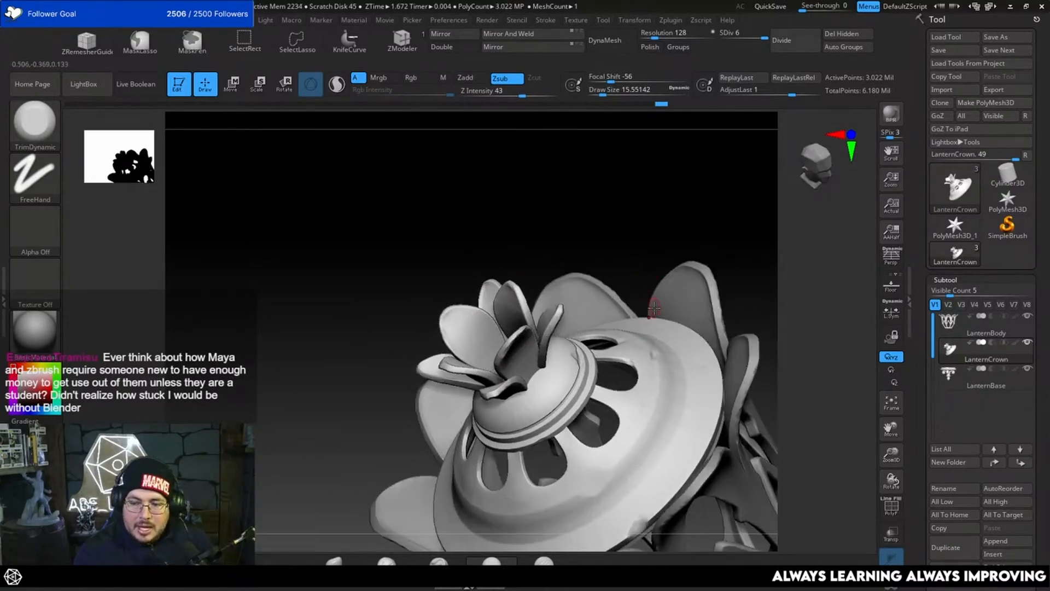
pyautogui.moveTo(650, 247); pyautogui.dragTo(648, 249)
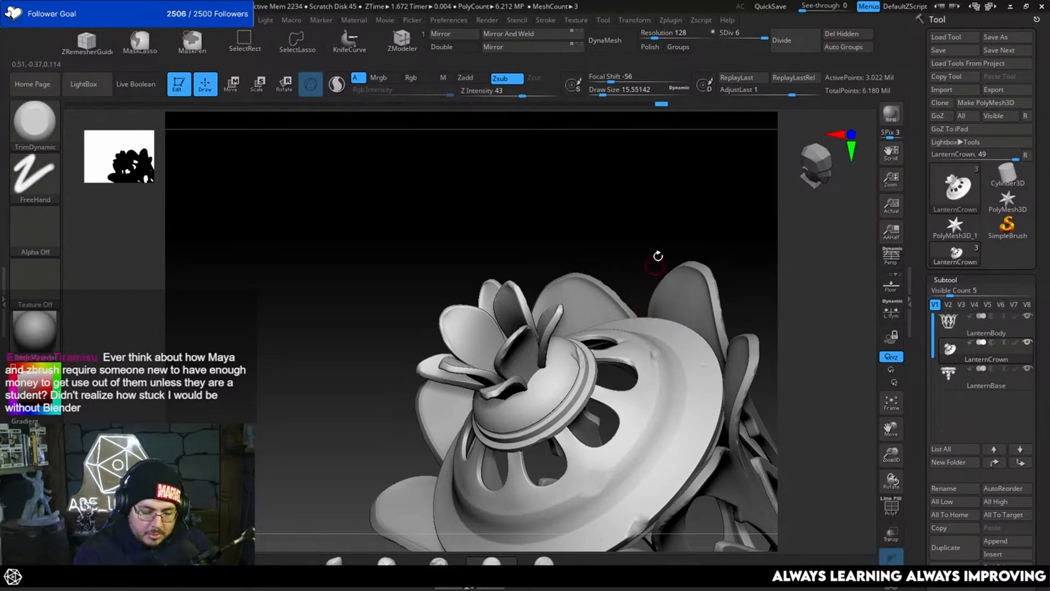
pyautogui.moveTo(656, 256); pyautogui.dragTo(649, 296)
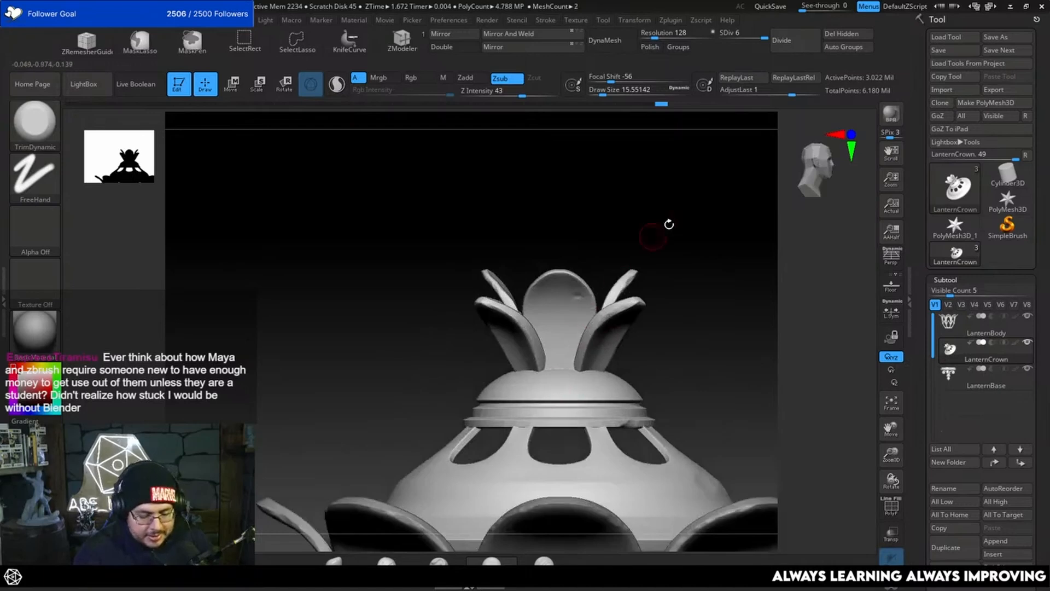
# - Trim a worn chip into the lower edge of the dome beneath the crown petals with TrimDynamic
pyautogui.moveTo(668, 227)
pyautogui.keyDown('alt'); pyautogui.mouseDown()
pyautogui.moveTo(657, 260)
pyautogui.moveTo(671, 300)
pyautogui.moveTo(641, 256)
pyautogui.mouseUp(); pyautogui.keyUp('alt')
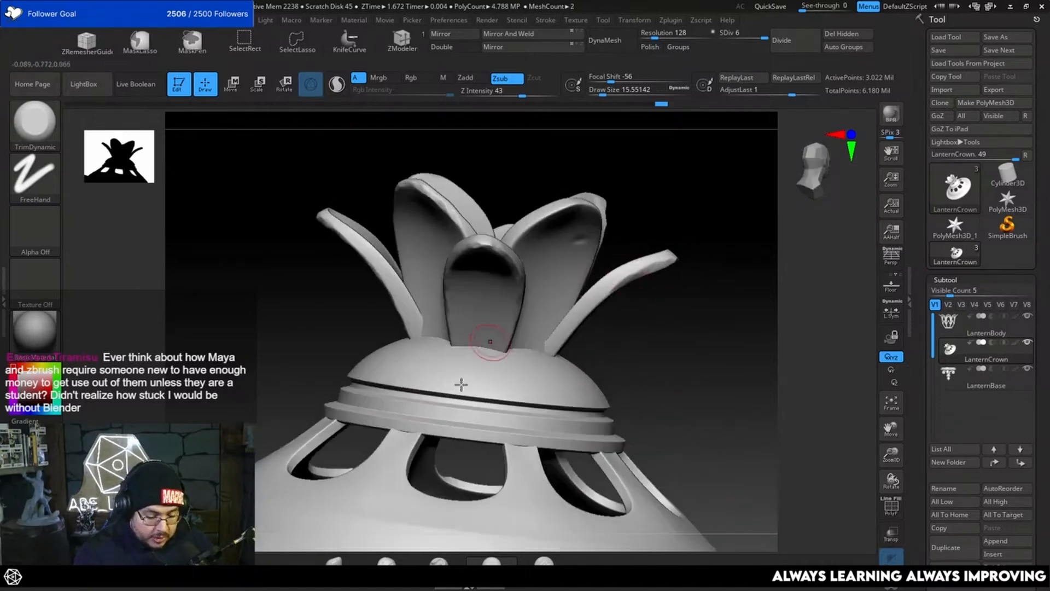
pyautogui.moveTo(457, 391); pyautogui.dragTo(478, 399)
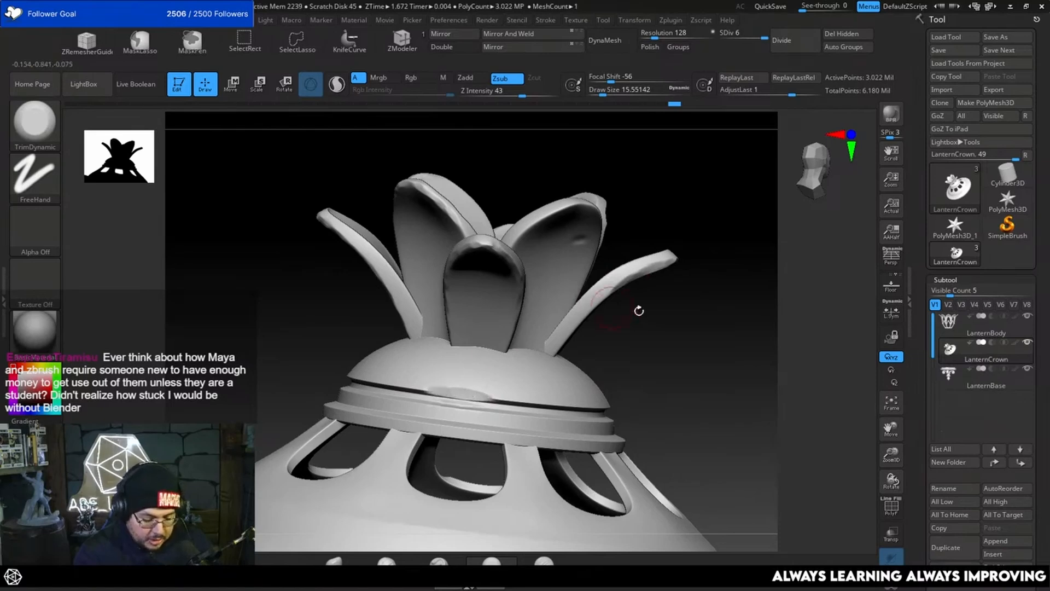
pyautogui.moveTo(637, 307); pyautogui.dragTo(555, 317)
pyautogui.moveTo(465, 389)
pyautogui.mouseDown()
pyautogui.moveTo(463, 403)
pyautogui.moveTo(452, 397)
pyautogui.moveTo(480, 414)
pyautogui.mouseUp()
# - Reduce the draw size to about 9.4 and refine the chip along the dome's lower edge
pyautogui.press('space')
pyautogui.moveTo(727, 330); pyautogui.dragTo(769, 322)
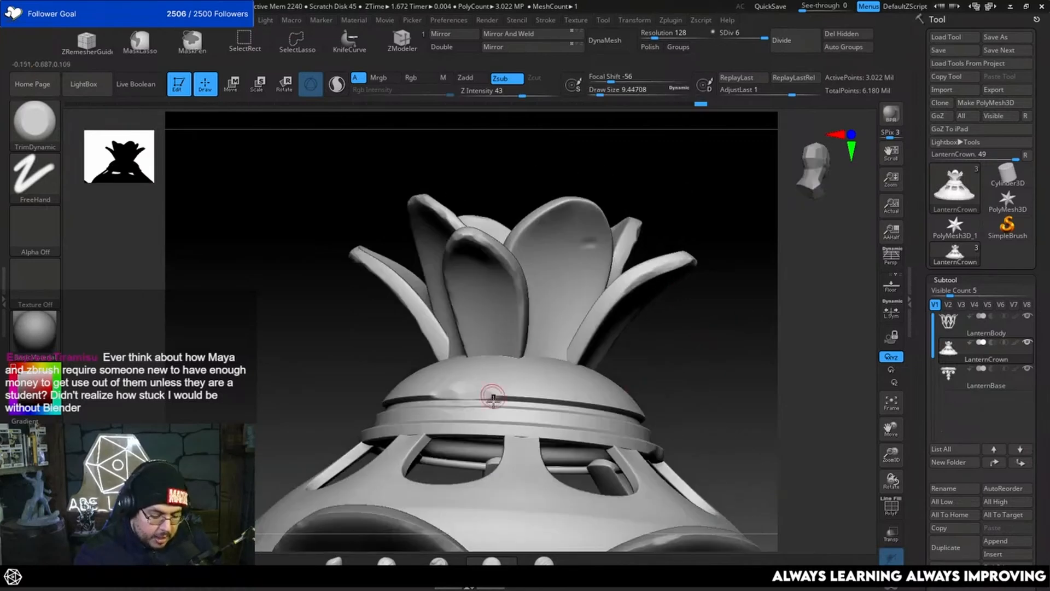
pyautogui.moveTo(492, 394); pyautogui.dragTo(498, 391)
pyautogui.moveTo(666, 347); pyautogui.dragTo(685, 292)
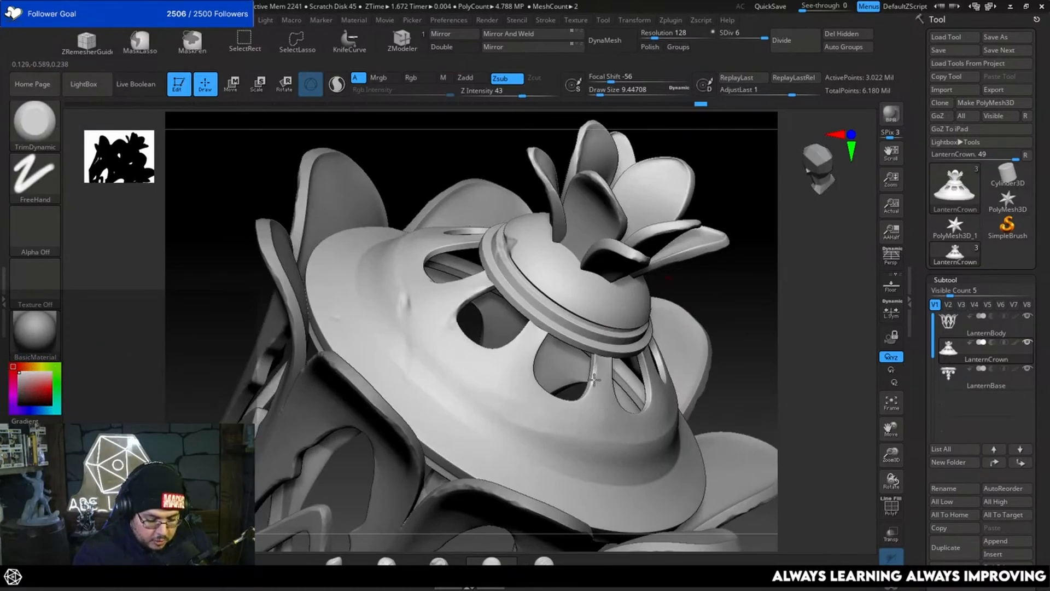
# - Trim the struts between the crown's window openings with TrimDynamic, raising the draw size to about 12.9
pyautogui.moveTo(595, 364); pyautogui.dragTo(593, 381)
pyautogui.moveTo(683, 315)
pyautogui.mouseDown()
pyautogui.moveTo(704, 291)
pyautogui.moveTo(693, 307)
pyautogui.mouseUp()
pyautogui.press('space')
pyautogui.moveTo(617, 377); pyautogui.dragTo(623, 378)
pyautogui.moveTo(805, 269)
pyautogui.mouseDown()
pyautogui.moveTo(789, 214)
pyautogui.moveTo(698, 245)
pyautogui.mouseUp()
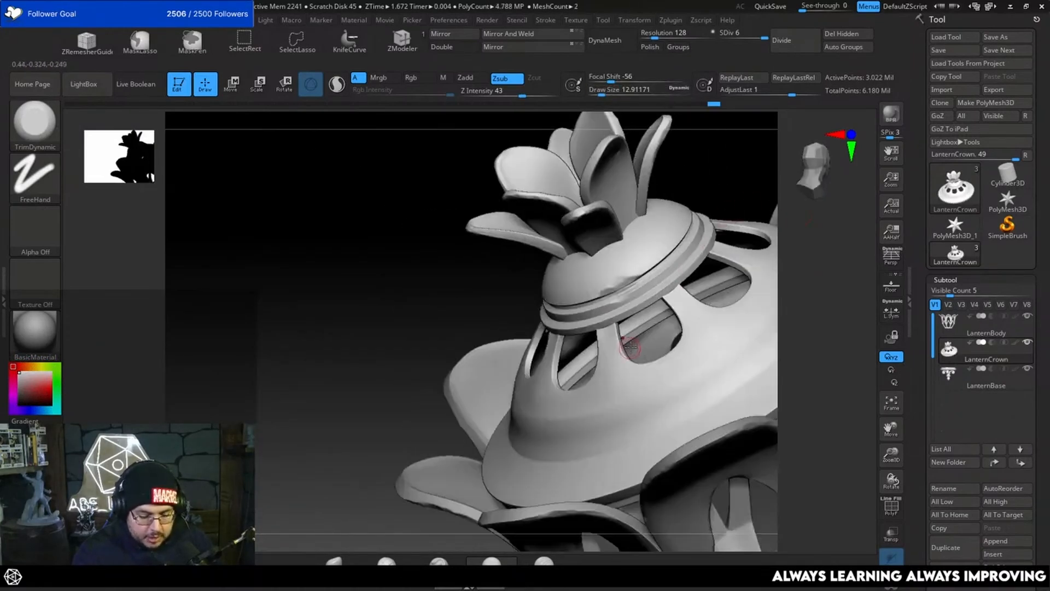
pyautogui.moveTo(721, 176); pyautogui.dragTo(696, 193)
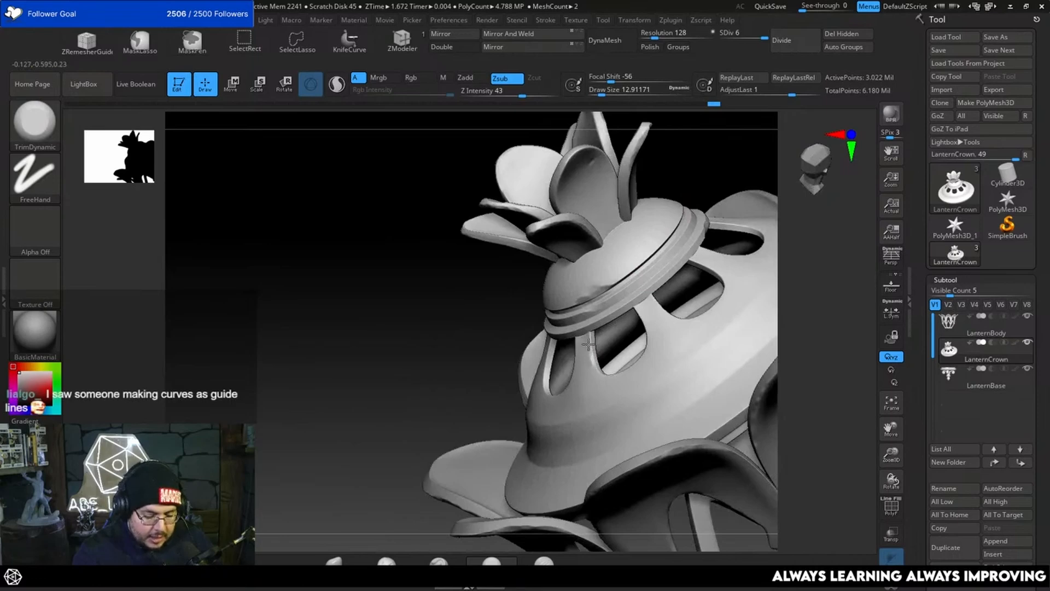
pyautogui.moveTo(783, 234); pyautogui.dragTo(750, 265)
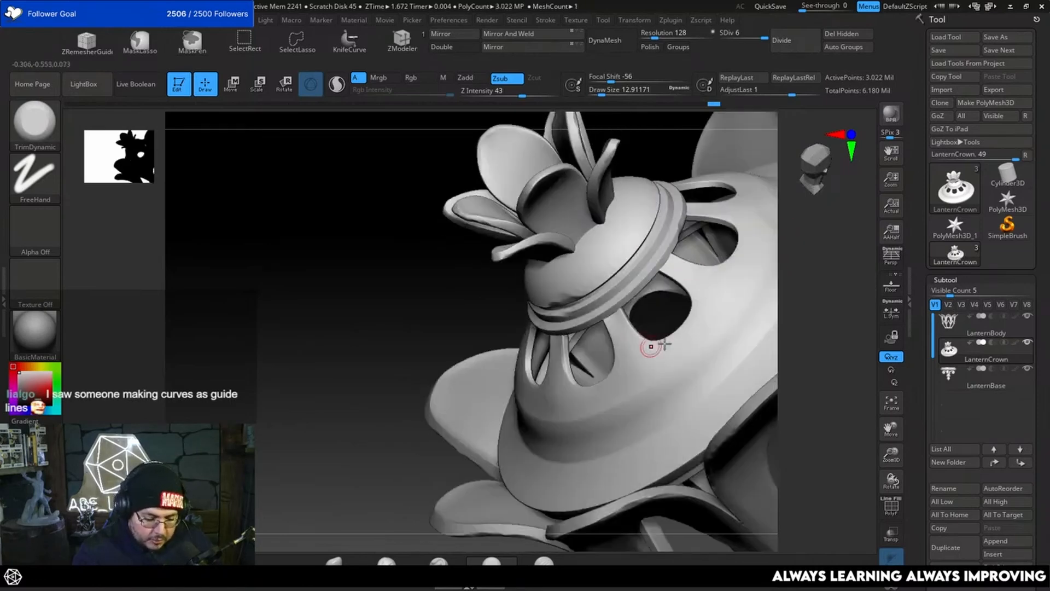
pyautogui.moveTo(821, 266); pyautogui.dragTo(761, 261)
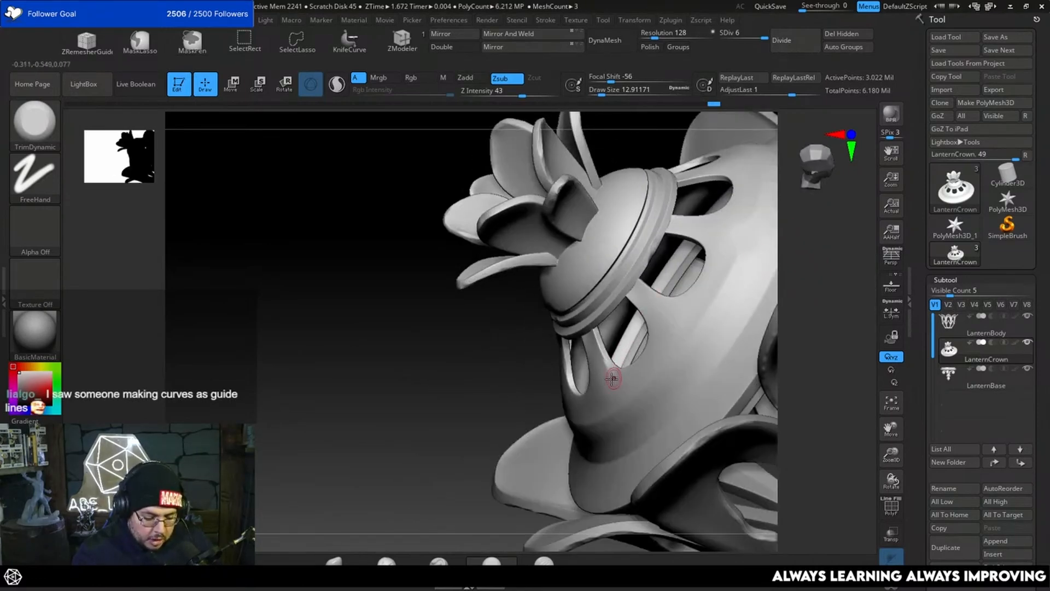
# - Set the draw size to 28.75 and trim the crown surface around the window openings
pyautogui.press('space')
pyautogui.moveTo(602, 370)
pyautogui.mouseDown()
pyautogui.moveTo(607, 401)
pyautogui.moveTo(644, 376)
pyautogui.mouseUp()
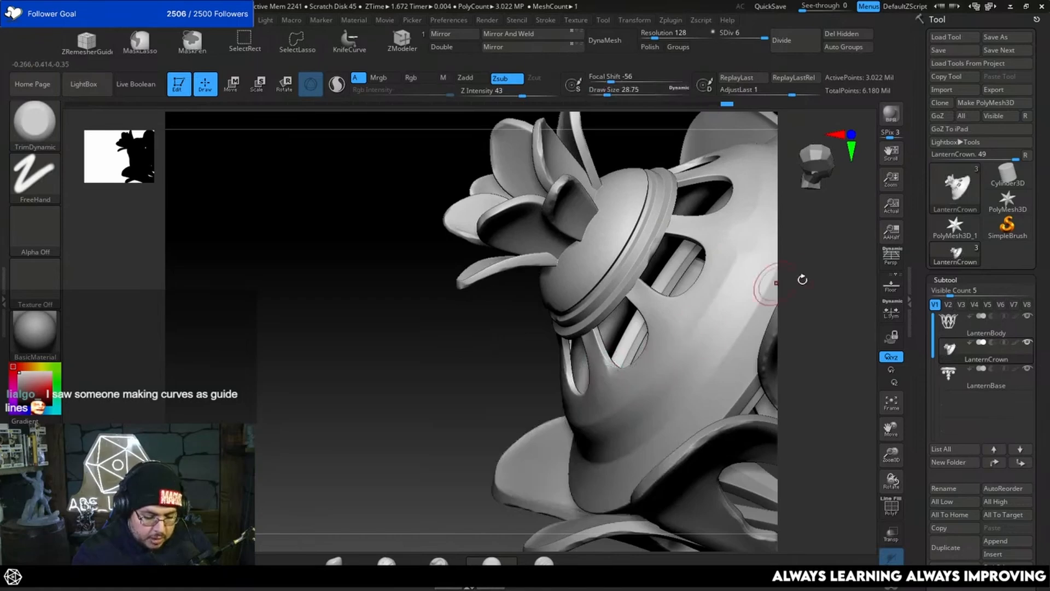
pyautogui.moveTo(801, 279)
pyautogui.mouseDown()
pyautogui.moveTo(769, 218)
pyautogui.moveTo(752, 244)
pyautogui.moveTo(767, 231)
pyautogui.mouseUp()
# - Reduce the draw size to about 9.4 and trim the crown's surface and edges around the window openings with TrimDynamic
pyautogui.press('space')
pyautogui.press('space')
pyautogui.moveTo(645, 330); pyautogui.dragTo(649, 329)
pyautogui.moveTo(691, 273); pyautogui.dragTo(662, 278)
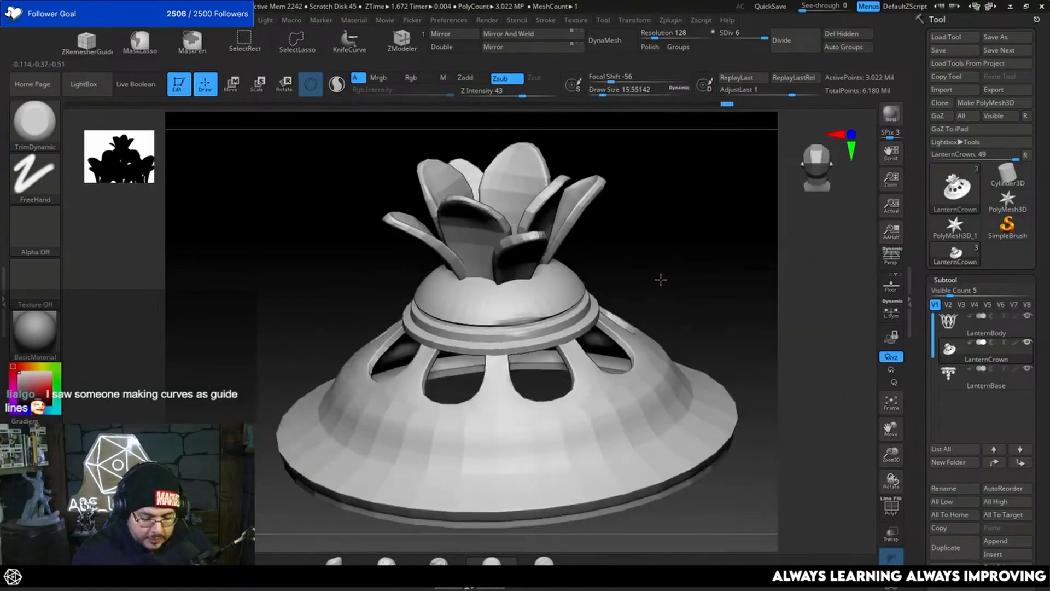
pyautogui.press('space')
pyautogui.moveTo(630, 347); pyautogui.dragTo(626, 347)
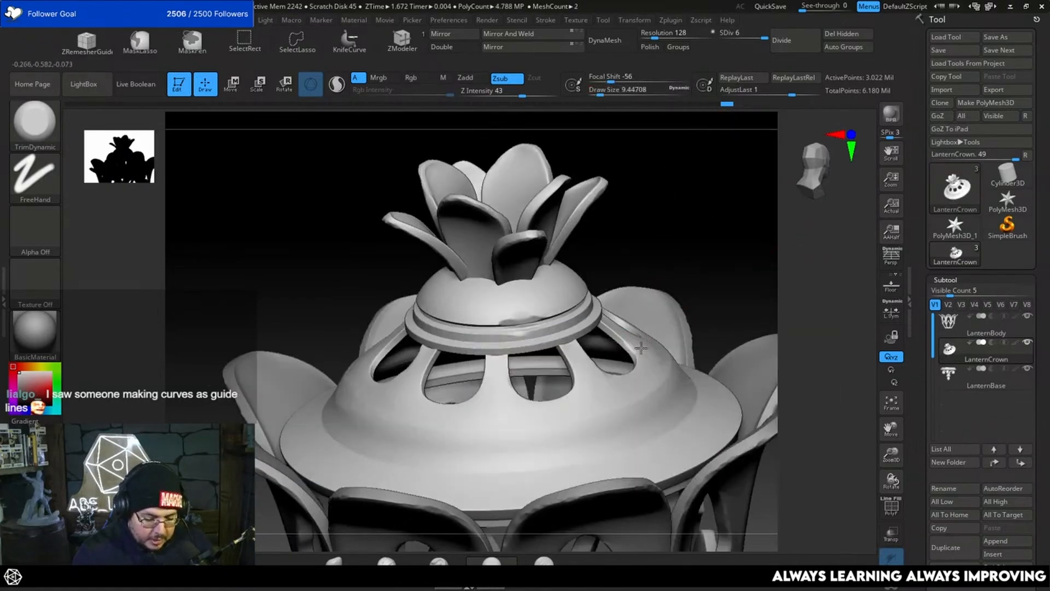
pyautogui.moveTo(641, 348); pyautogui.dragTo(682, 314, button='right')
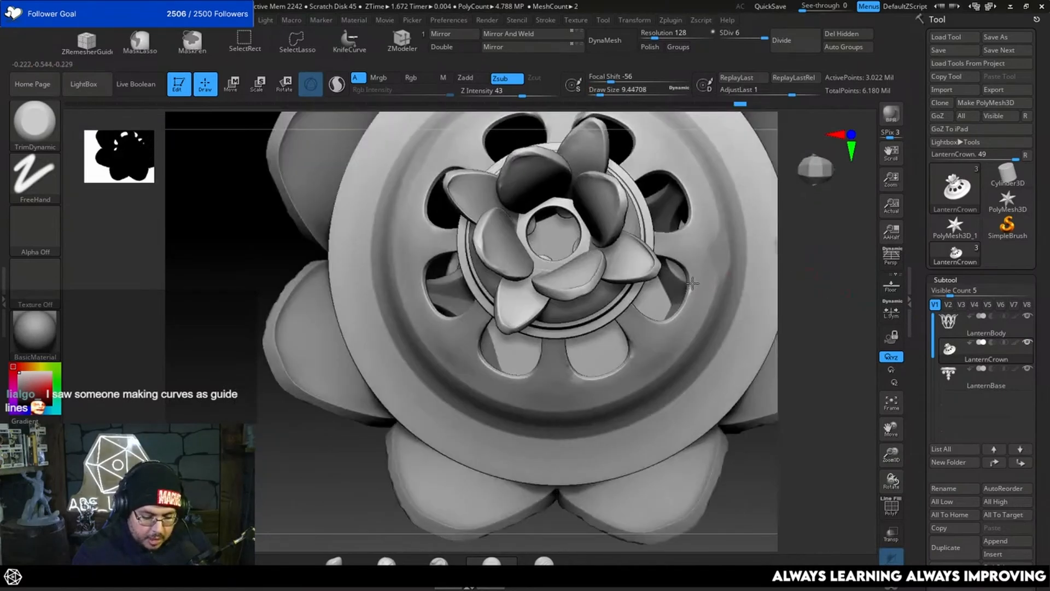
pyautogui.moveTo(817, 279); pyautogui.dragTo(701, 281, button='right')
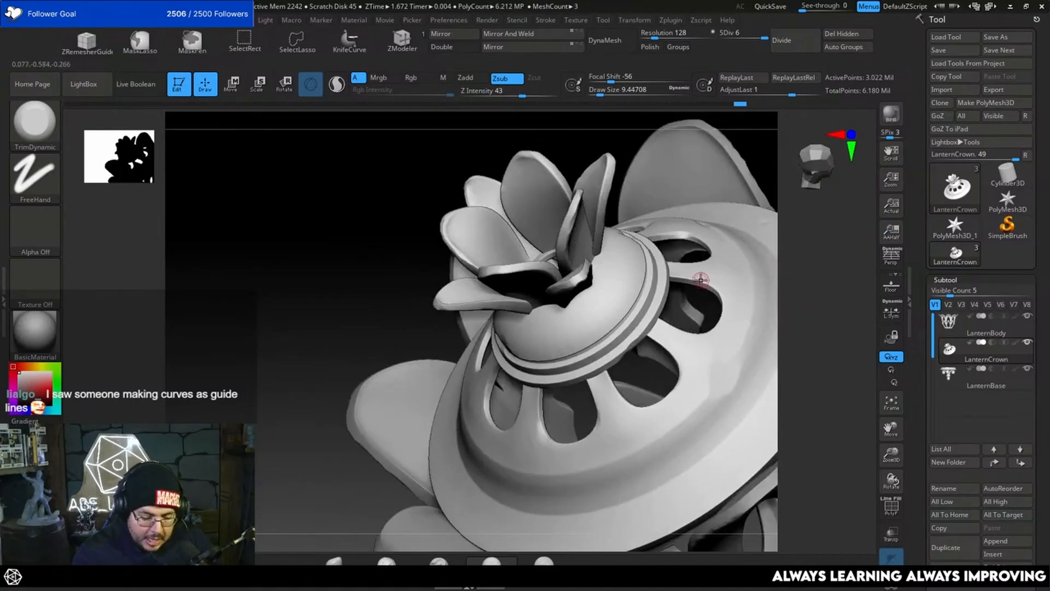
pyautogui.moveTo(763, 250); pyautogui.dragTo(746, 235, button='right')
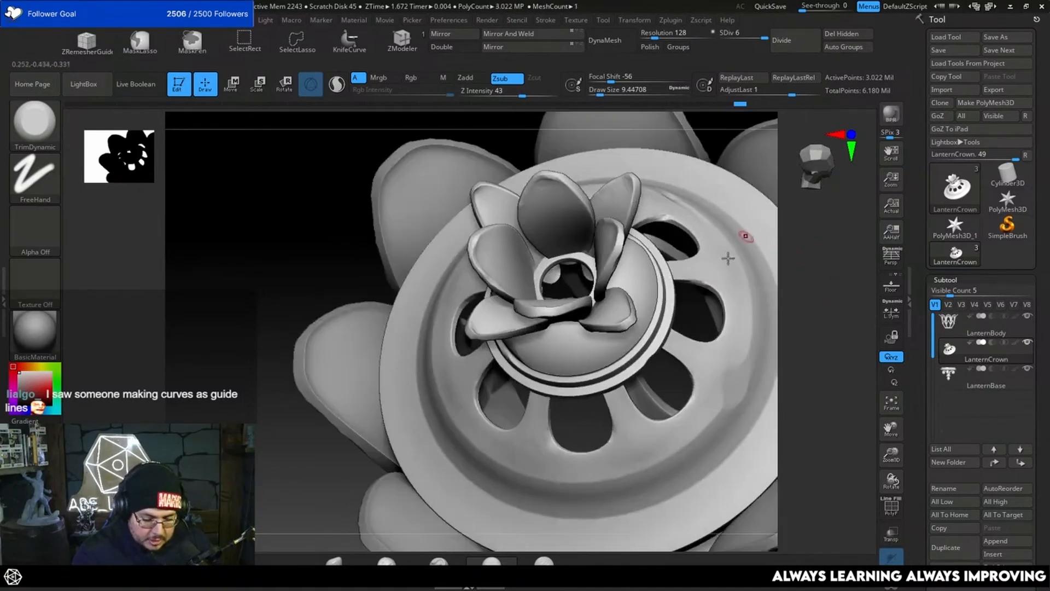
pyautogui.moveTo(724, 293); pyautogui.dragTo(722, 295, button='right')
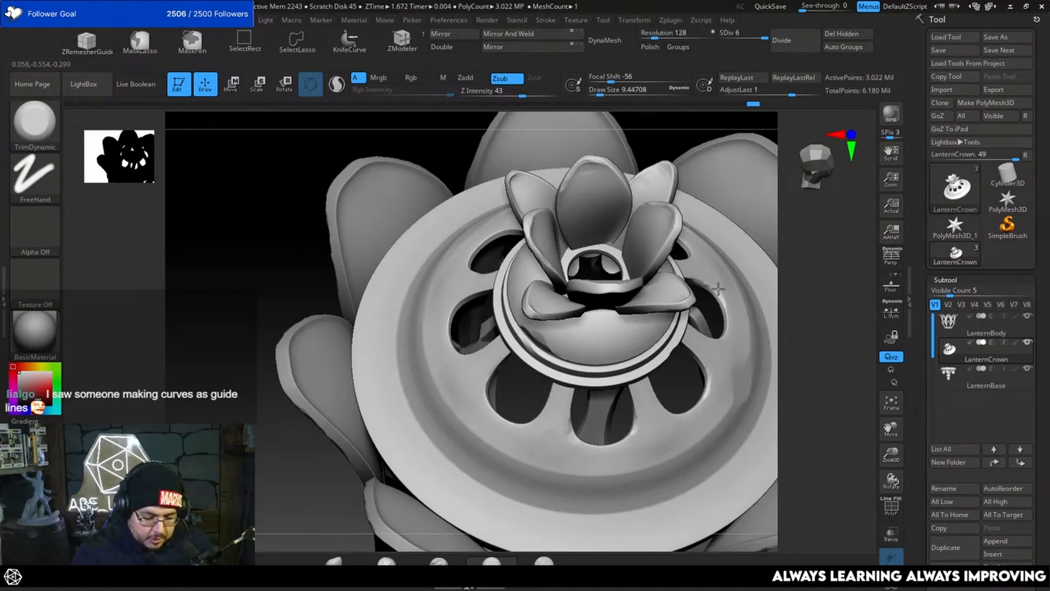
# - Switch to the LanternBody subtool and carve a groove into a petal's outer face with ClayBuildup at draw size about 14.2
pyautogui.moveTo(820, 293); pyautogui.dragTo(776, 253)
pyautogui.keyDown('alt'); pyautogui.click(752, 267); pyautogui.keyUp('alt')
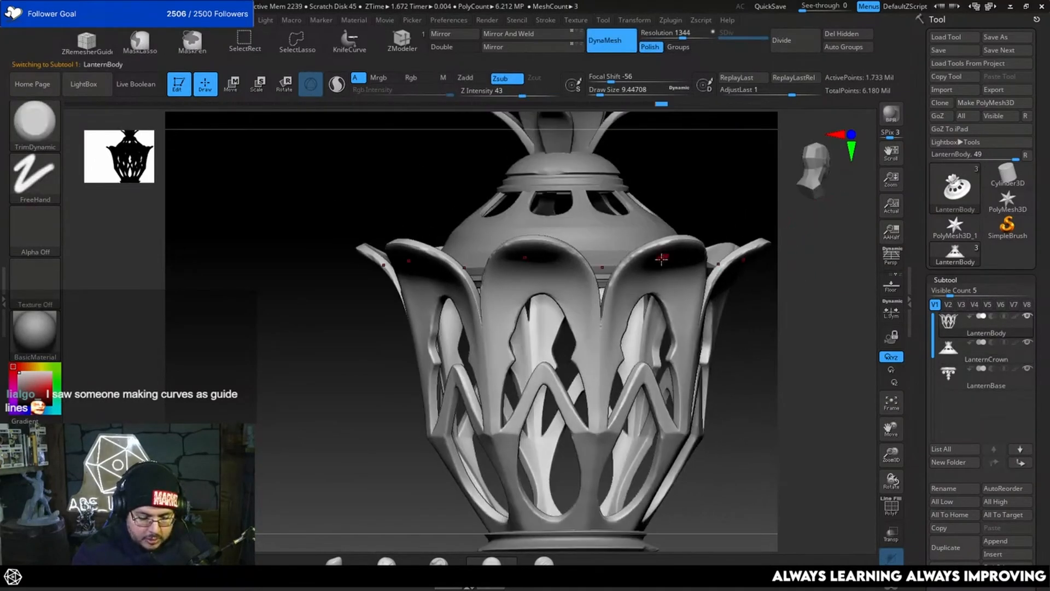
pyautogui.moveTo(712, 218); pyautogui.dragTo(741, 178)
pyautogui.press('space')
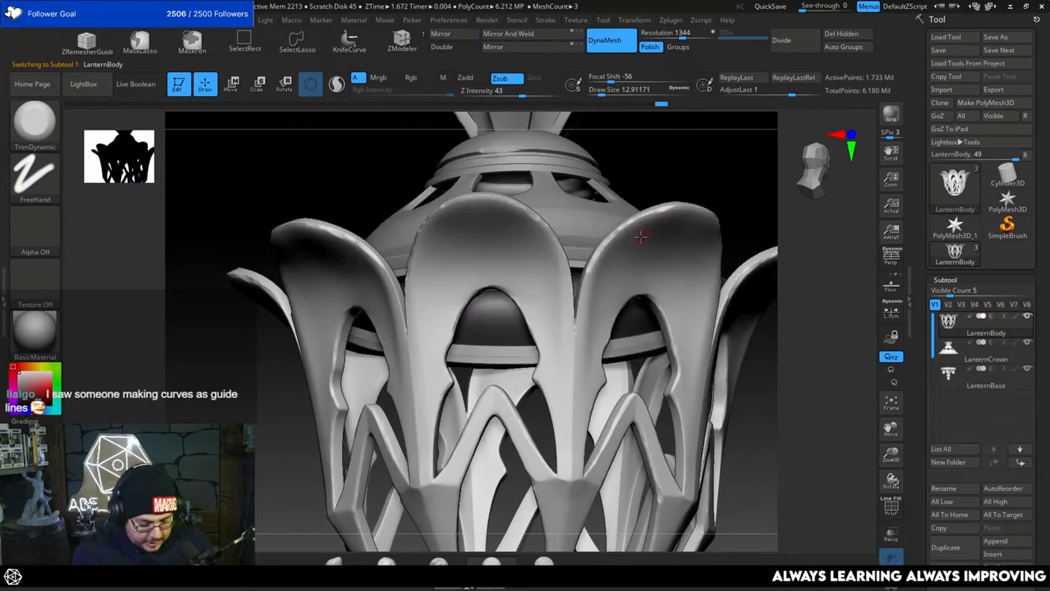
pyautogui.press('b')
pyautogui.press('b')
pyautogui.press('space')
pyautogui.press('b')
pyautogui.press('c')
pyautogui.press('b')
pyautogui.press(']')
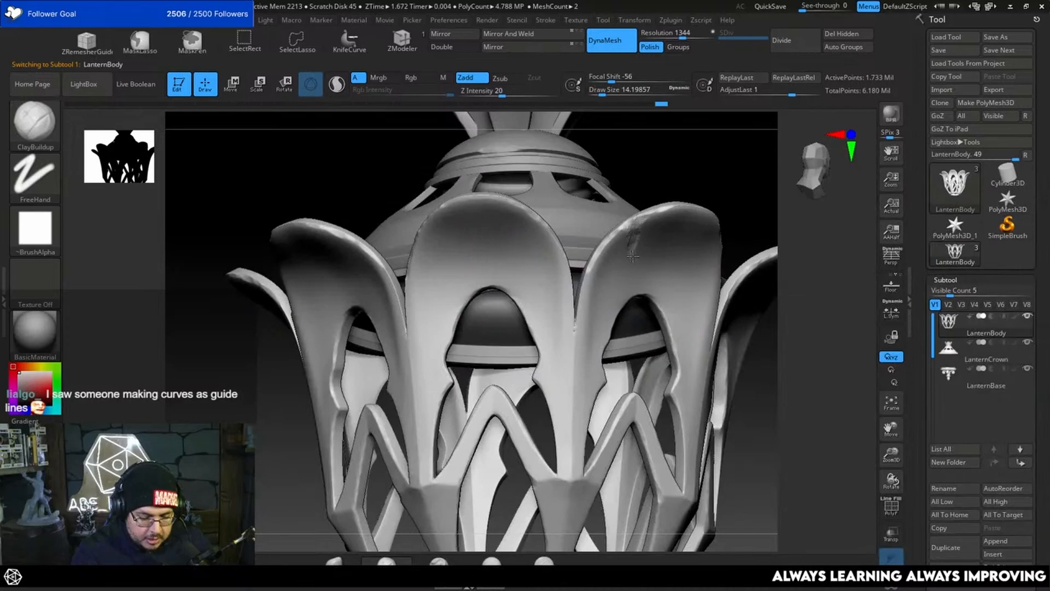
pyautogui.moveTo(633, 249); pyautogui.dragTo(633, 219)
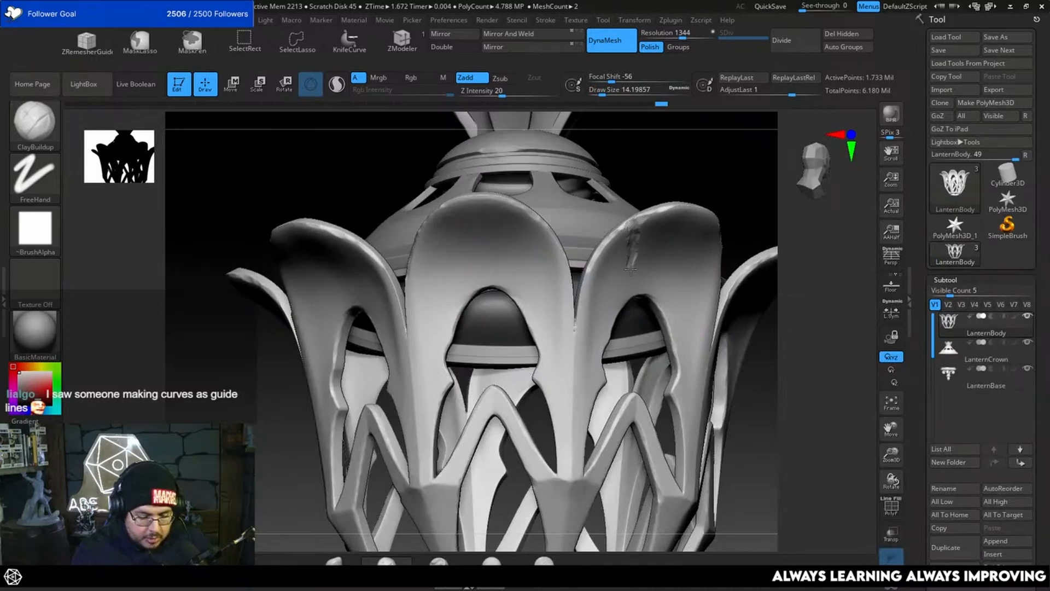
pyautogui.moveTo(726, 155); pyautogui.dragTo(724, 175)
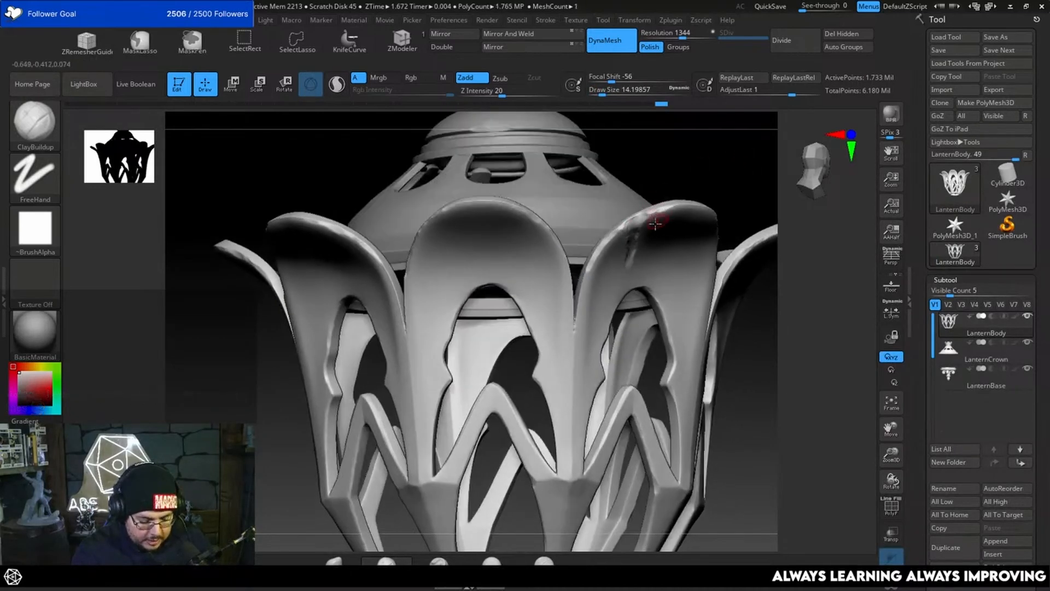
# - Flatten the carved groove on the body petal with TrimDynamic at draw size about 10.5
pyautogui.press('b')
pyautogui.press('t')
pyautogui.press('d')
pyautogui.press('[')
pyautogui.moveTo(625, 226); pyautogui.dragTo(629, 247)
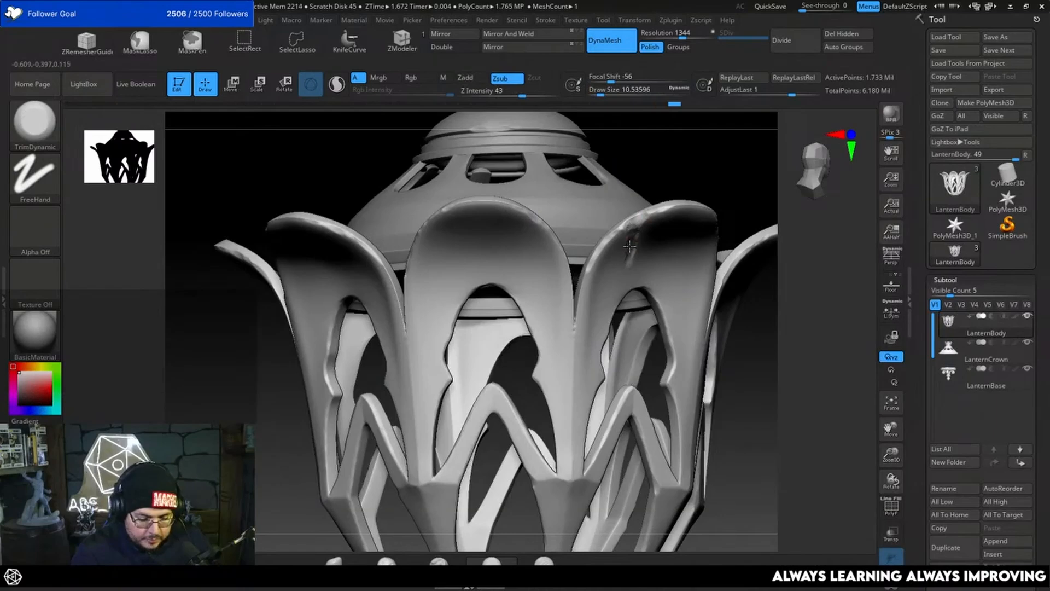
pyautogui.moveTo(762, 326)
pyautogui.mouseDown()
pyautogui.moveTo(757, 304)
pyautogui.moveTo(753, 315)
pyautogui.mouseUp()
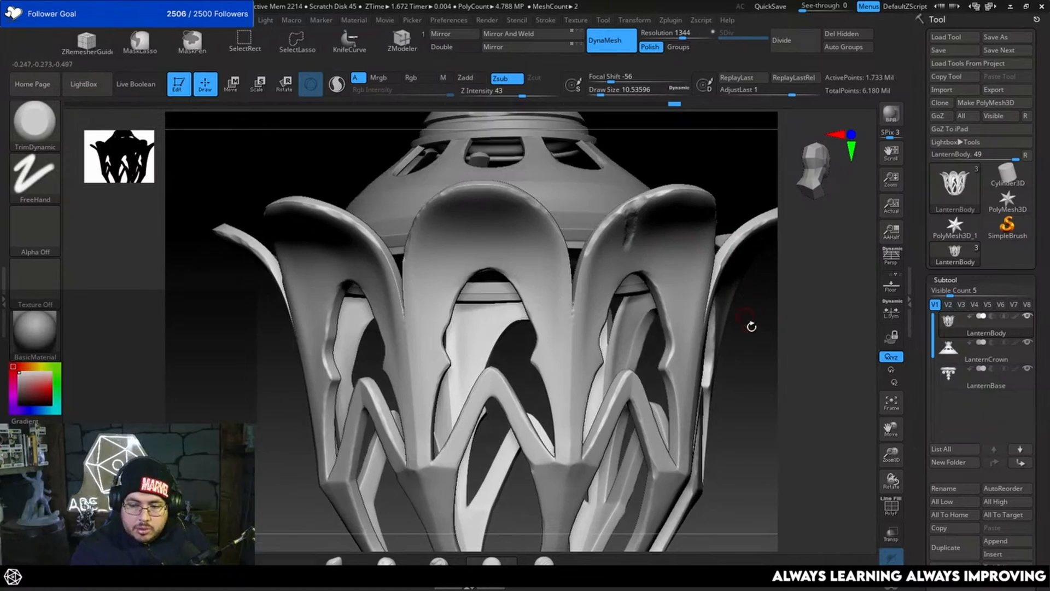
# - Carve chips into the strut edges around the body's window openings with ClayBuildup at draw size about 10.5
pyautogui.moveTo(746, 326); pyautogui.dragTo(720, 258)
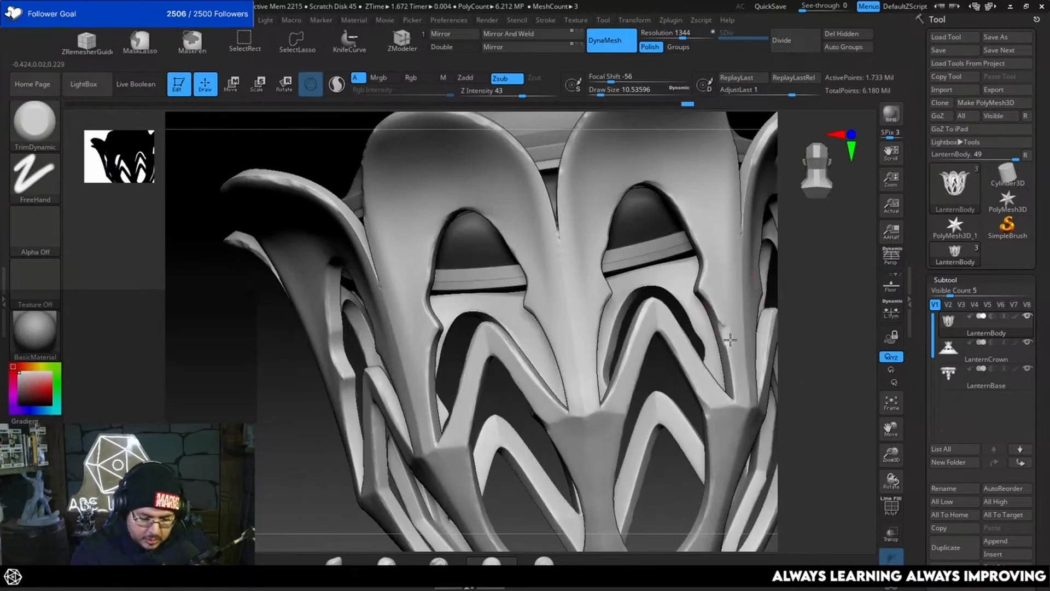
pyautogui.press('b')
pyautogui.press('c')
pyautogui.press('b')
pyautogui.press('space')
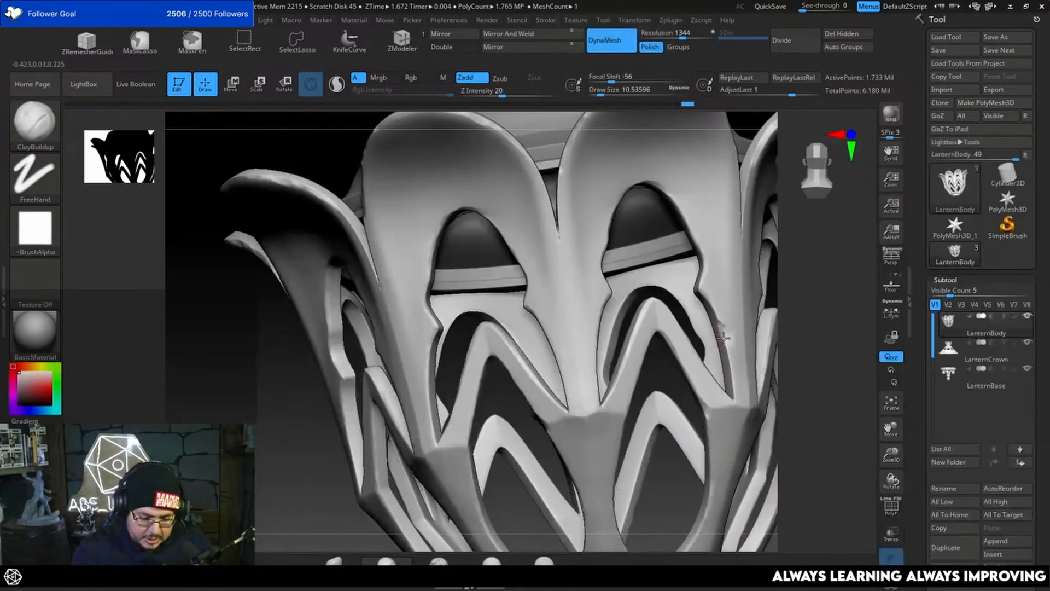
pyautogui.moveTo(733, 334); pyautogui.dragTo(725, 332)
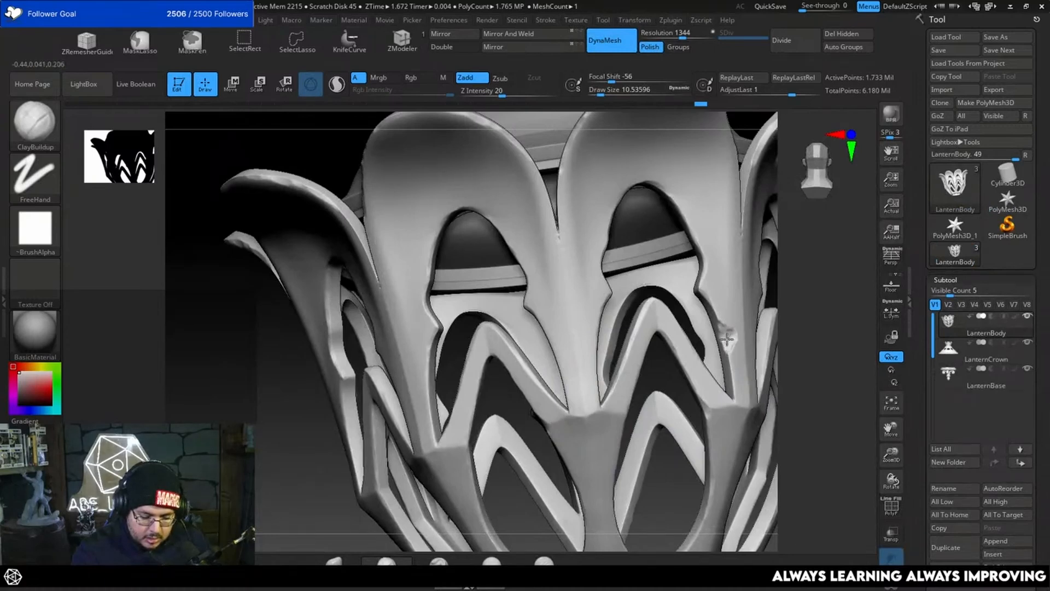
pyautogui.moveTo(713, 308); pyautogui.dragTo(713, 303)
pyautogui.moveTo(785, 279)
pyautogui.mouseDown()
pyautogui.moveTo(816, 314)
pyautogui.moveTo(792, 314)
pyautogui.moveTo(774, 333)
pyautogui.moveTo(534, 360)
pyautogui.moveTo(487, 379)
pyautogui.mouseUp()
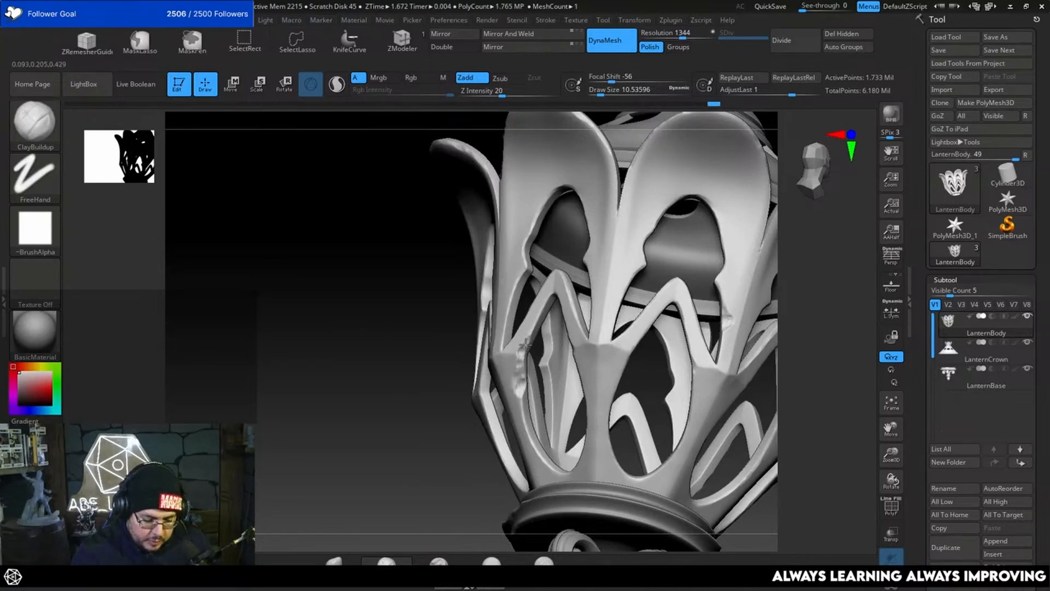
# - Raise the draw size to about 14.2 and carve a notch into the rim of a body petal with ClayBuildup
pyautogui.moveTo(761, 312); pyautogui.dragTo(772, 242)
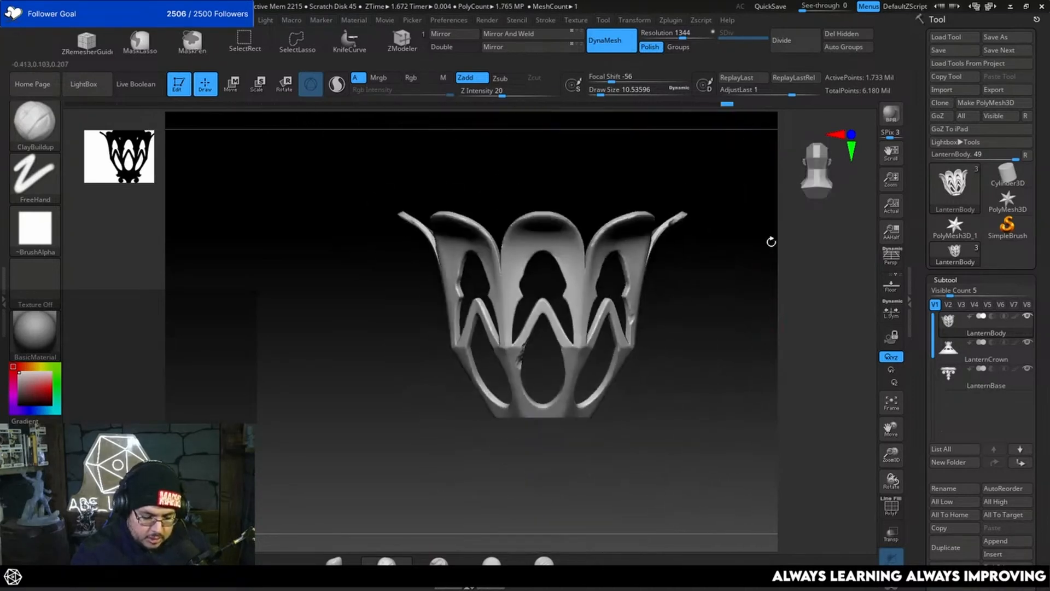
pyautogui.keyDown('alt'); pyautogui.moveTo(731, 305); pyautogui.dragTo(754, 405); pyautogui.keyUp('alt')
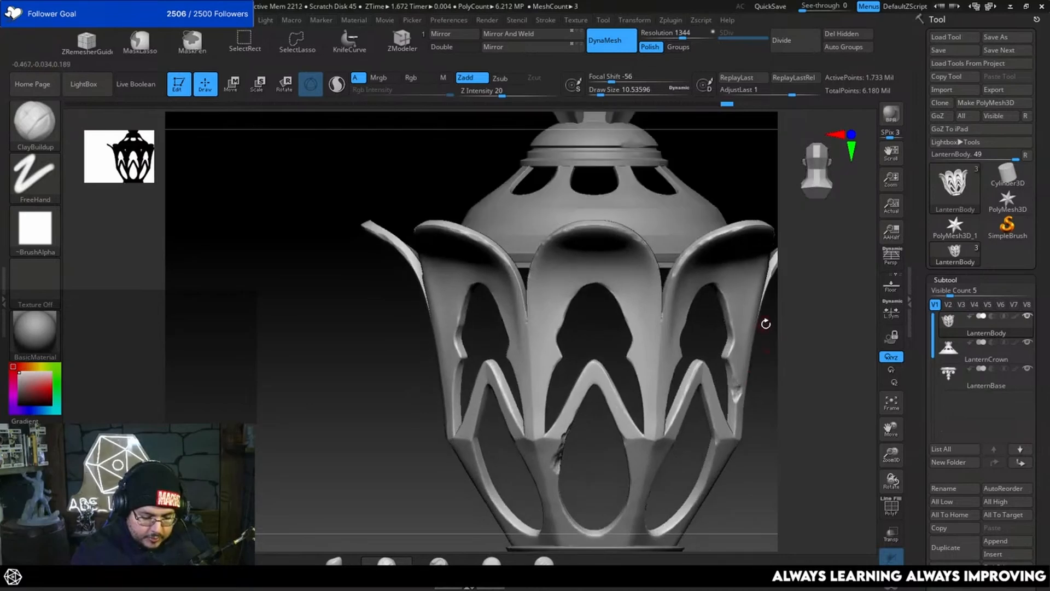
pyautogui.keyDown('alt'); pyautogui.moveTo(766, 323); pyautogui.dragTo(662, 283); pyautogui.keyUp('alt')
pyautogui.press('space')
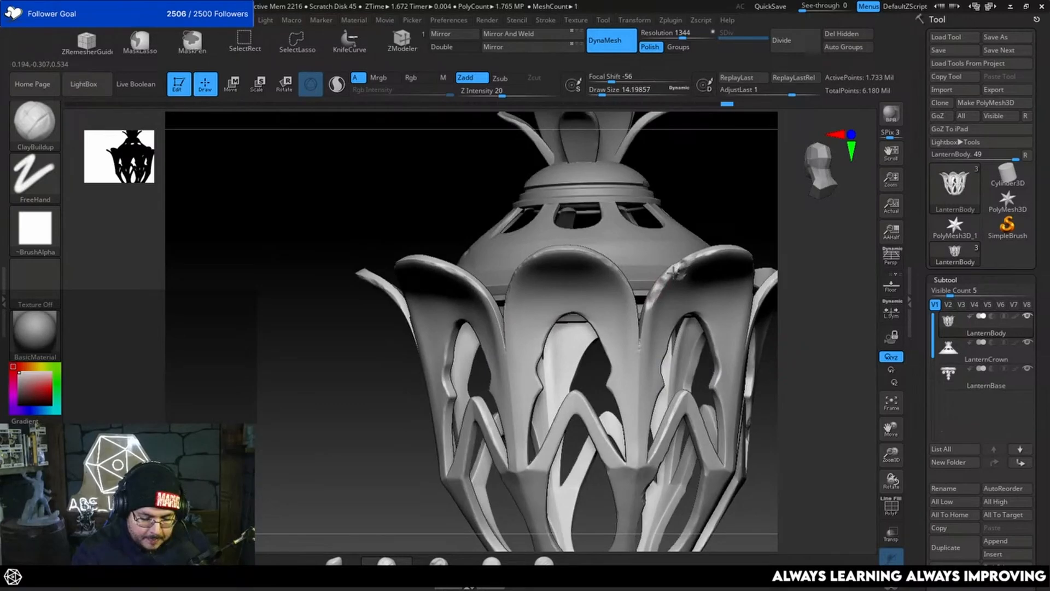
pyautogui.moveTo(729, 219); pyautogui.dragTo(804, 322)
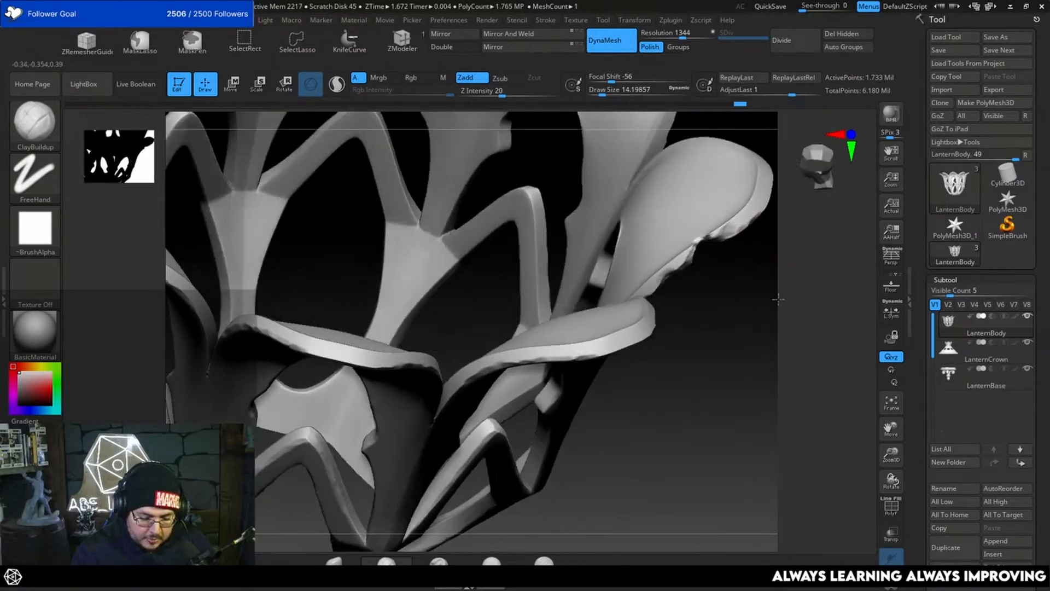
# - Reduce the draw size to about 7.5 and add finer ClayBuildup chips along the notched petal rim
pyautogui.press('shift')
pyautogui.moveTo(717, 255)
pyautogui.mouseDown()
pyautogui.moveTo(738, 288)
pyautogui.moveTo(736, 220)
pyautogui.mouseUp()
pyautogui.press('space')
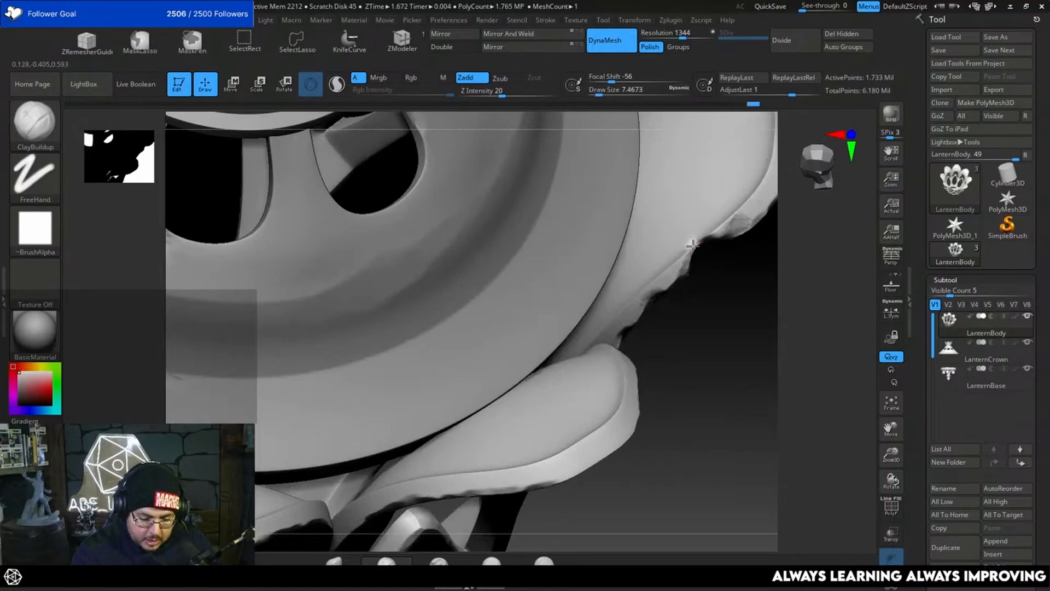
pyautogui.moveTo(706, 232)
pyautogui.mouseDown()
pyautogui.moveTo(688, 252)
pyautogui.moveTo(715, 225)
pyautogui.mouseUp()
pyautogui.moveTo(749, 270)
pyautogui.mouseDown()
pyautogui.moveTo(717, 202)
pyautogui.moveTo(820, 239)
pyautogui.moveTo(809, 191)
pyautogui.moveTo(753, 192)
pyautogui.moveTo(760, 295)
pyautogui.mouseUp()
# - Trim the chipped petal rim into hard, worn planes with TrimDynamic at draw size about 12.9
pyautogui.press('b')
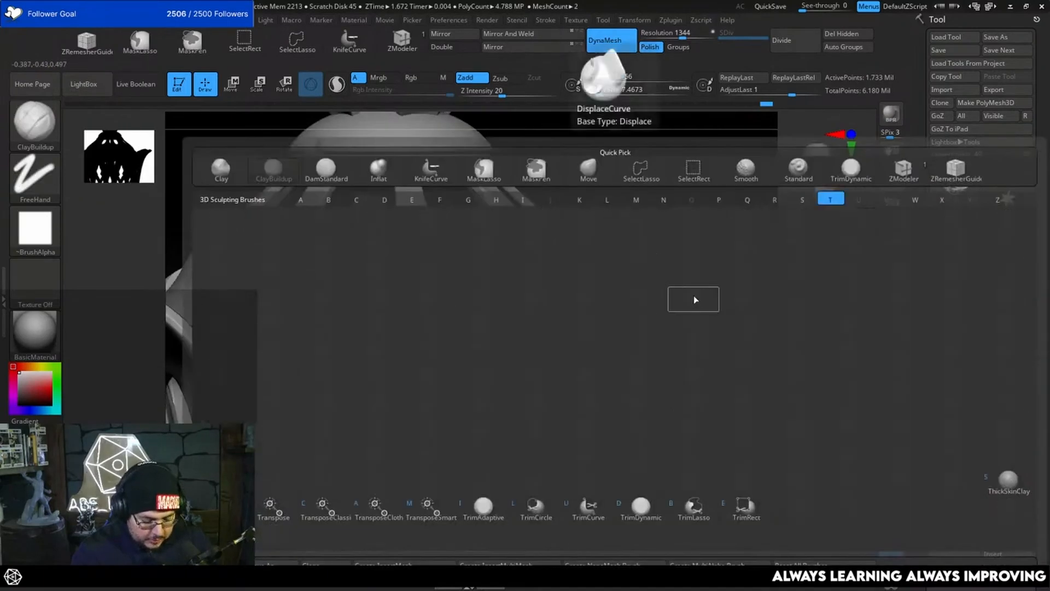
pyautogui.press('t')
pyautogui.press('d')
pyautogui.press('space')
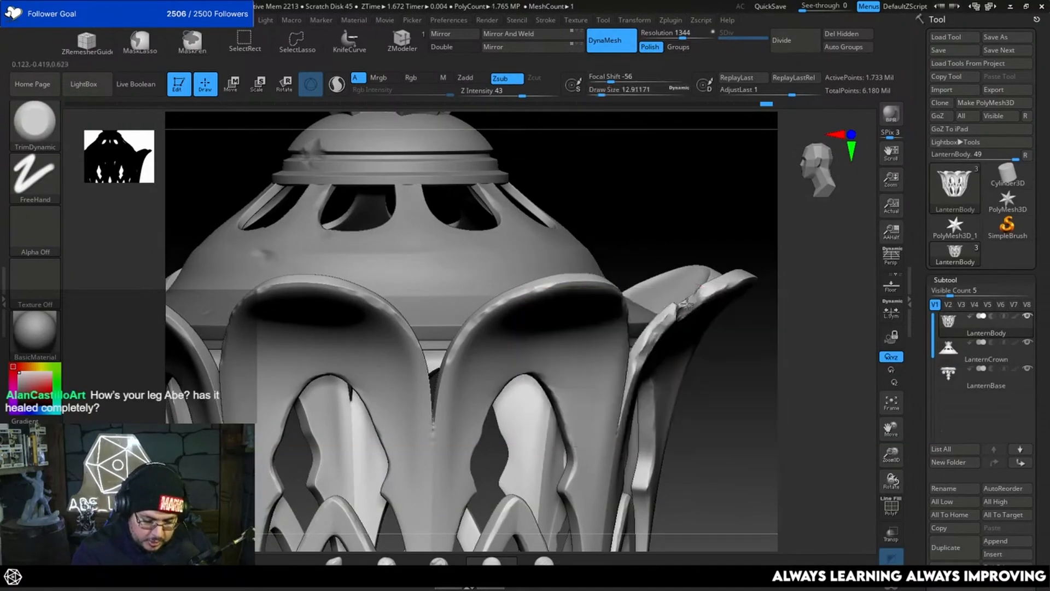
pyautogui.moveTo(701, 293); pyautogui.dragTo(709, 287)
pyautogui.moveTo(736, 252)
pyautogui.mouseDown()
pyautogui.moveTo(725, 306)
pyautogui.moveTo(670, 298)
pyautogui.mouseUp()
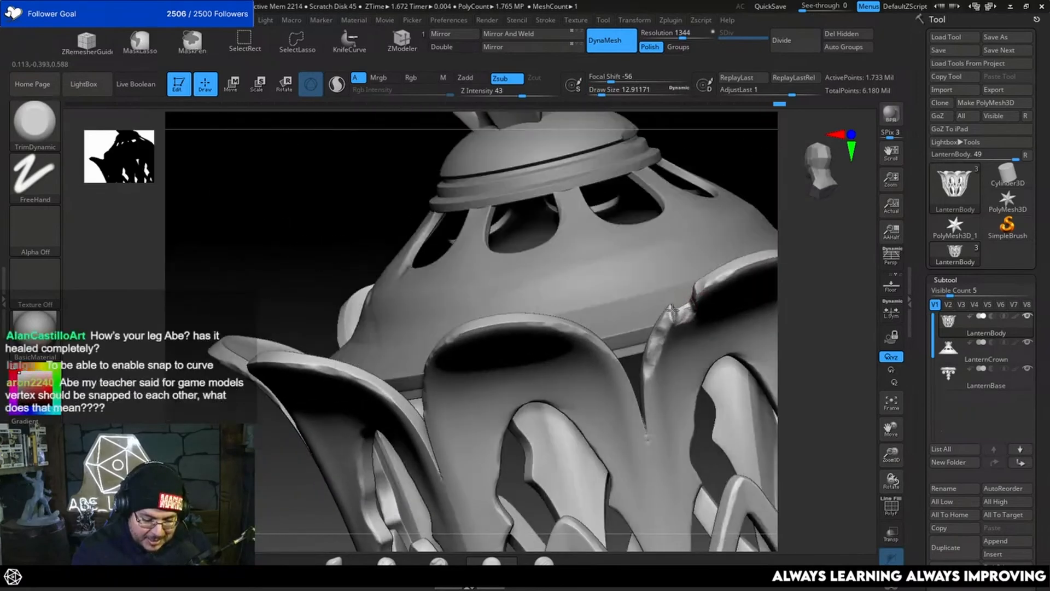
pyautogui.moveTo(797, 206); pyautogui.dragTo(682, 307)
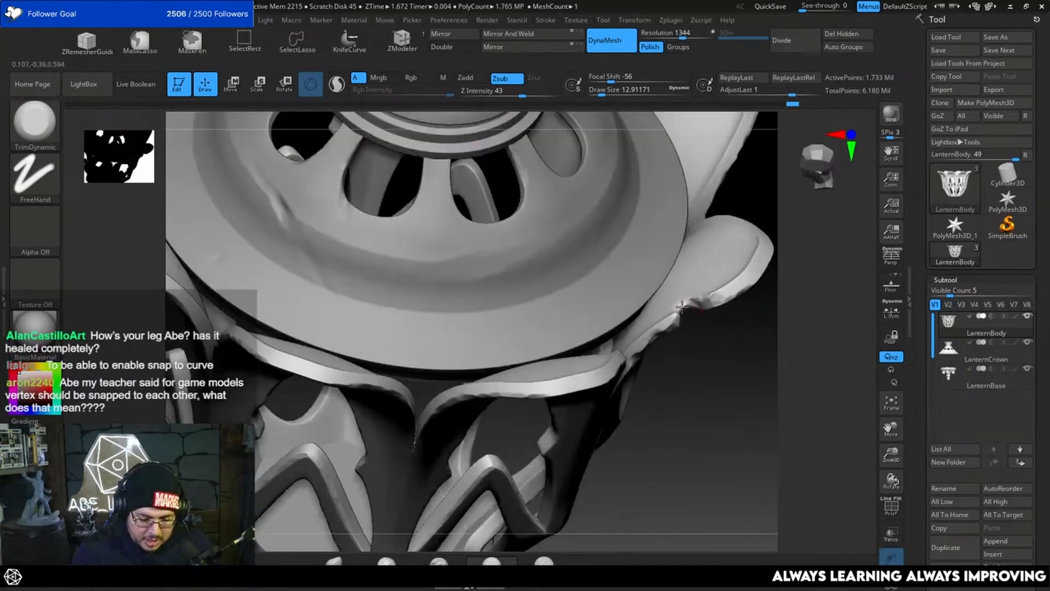
pyautogui.moveTo(722, 353); pyautogui.dragTo(684, 303)
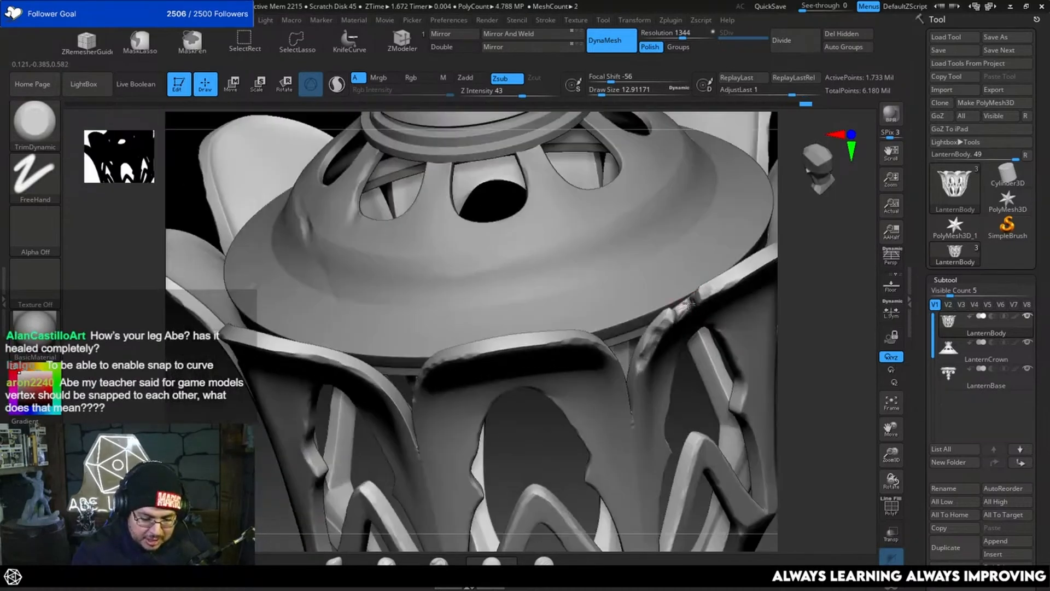
# - Remesh the lantern body with DynaMesh at resolution 1344 after checking the chipped petal rim
pyautogui.press('shift')
pyautogui.moveTo(793, 411); pyautogui.dragTo(797, 328)
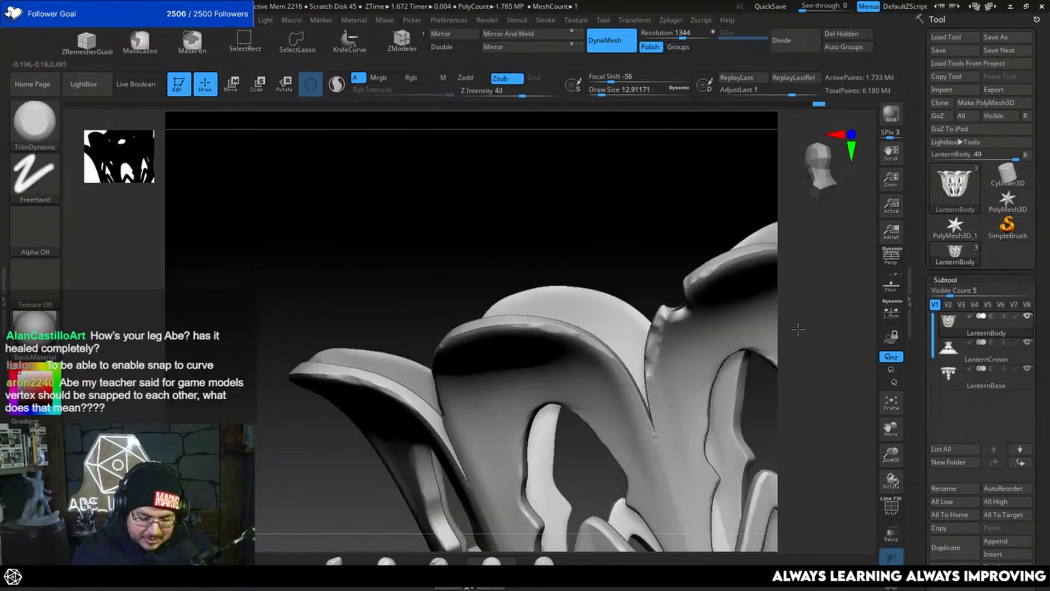
pyautogui.moveTo(765, 272)
pyautogui.mouseDown()
pyautogui.moveTo(839, 258)
pyautogui.moveTo(715, 216)
pyautogui.mouseUp()
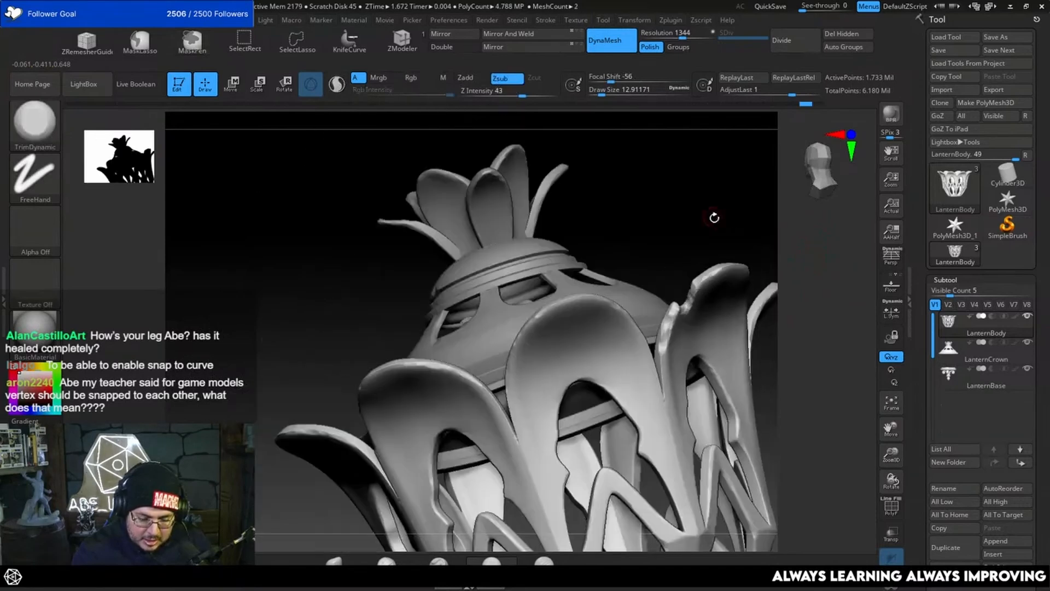
pyautogui.press('ctrl')
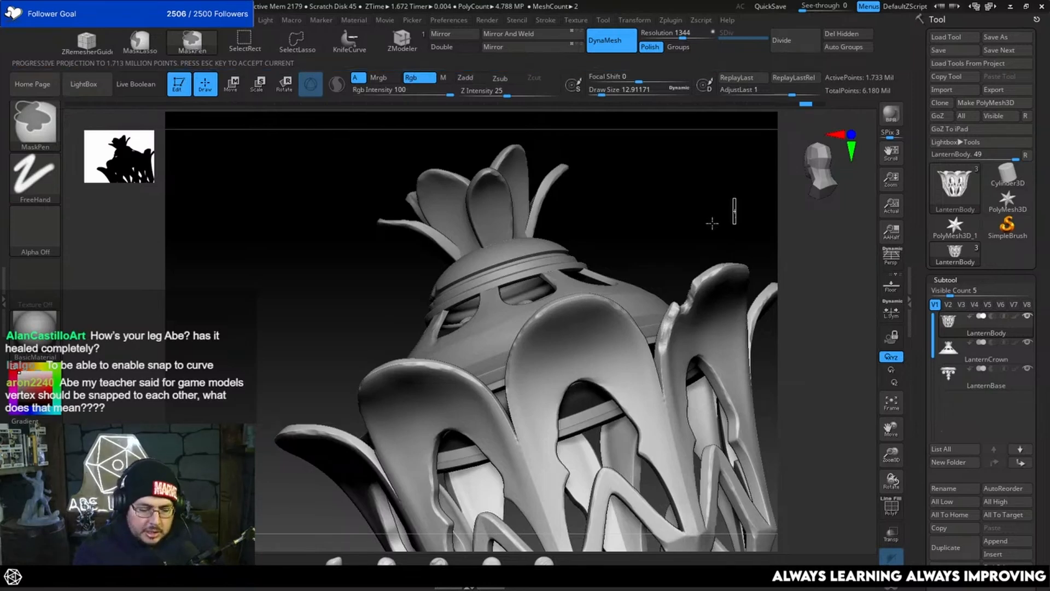
pyautogui.moveTo(739, 229); pyautogui.dragTo(694, 306)
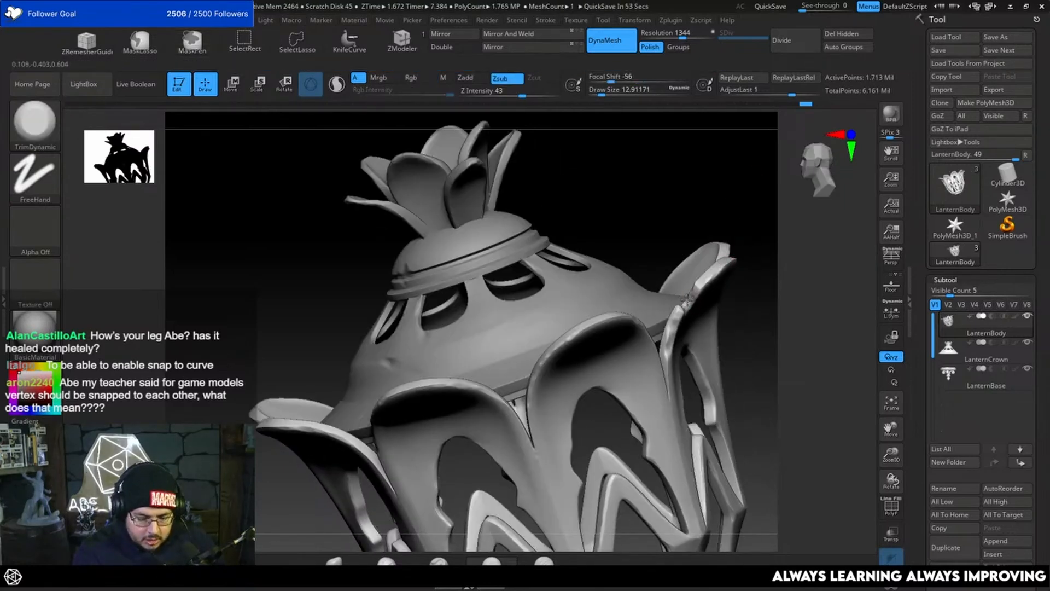
# - Trim the remeshed notch on the petal rim further with TrimDynamic at draw size about 12.9
pyautogui.moveTo(740, 246)
pyautogui.mouseDown()
pyautogui.moveTo(733, 333)
pyautogui.moveTo(687, 305)
pyautogui.moveTo(749, 276)
pyautogui.moveTo(777, 235)
pyautogui.moveTo(747, 295)
pyautogui.moveTo(734, 237)
pyautogui.mouseUp()
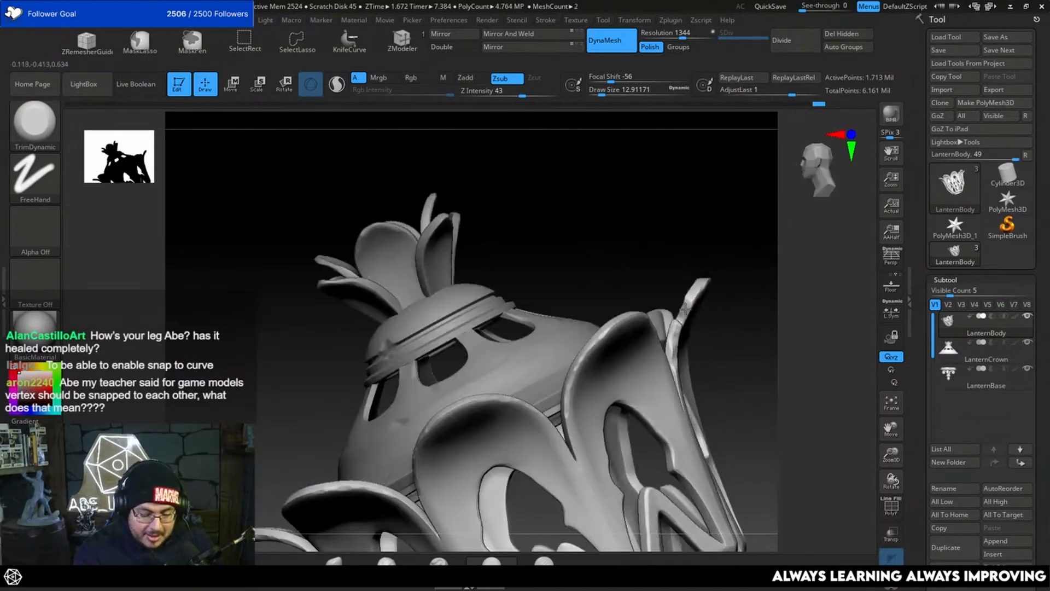
pyautogui.moveTo(690, 301); pyautogui.dragTo(682, 312)
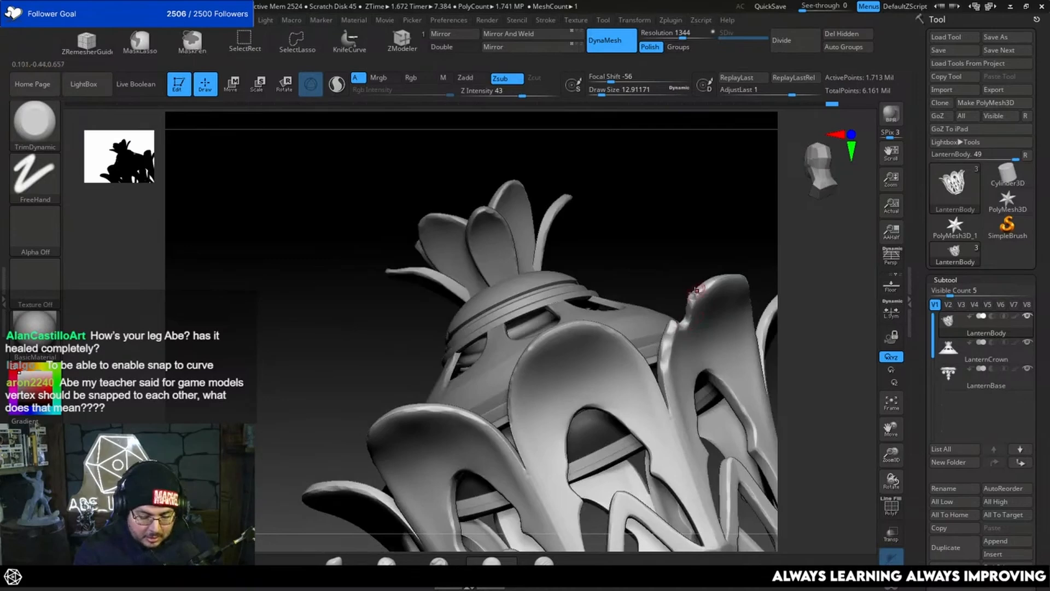
pyautogui.press('space')
pyautogui.moveTo(707, 271)
pyautogui.mouseDown()
pyautogui.moveTo(699, 292)
pyautogui.moveTo(771, 293)
pyautogui.moveTo(758, 242)
pyautogui.mouseUp()
# - Raise the draw size to about 17 and trim the upper rim of the neighbouring body petal
pyautogui.moveTo(607, 300)
pyautogui.mouseDown()
pyautogui.moveTo(720, 249)
pyautogui.moveTo(614, 297)
pyautogui.mouseUp()
pyautogui.press('space')
pyautogui.moveTo(612, 298); pyautogui.dragTo(609, 298)
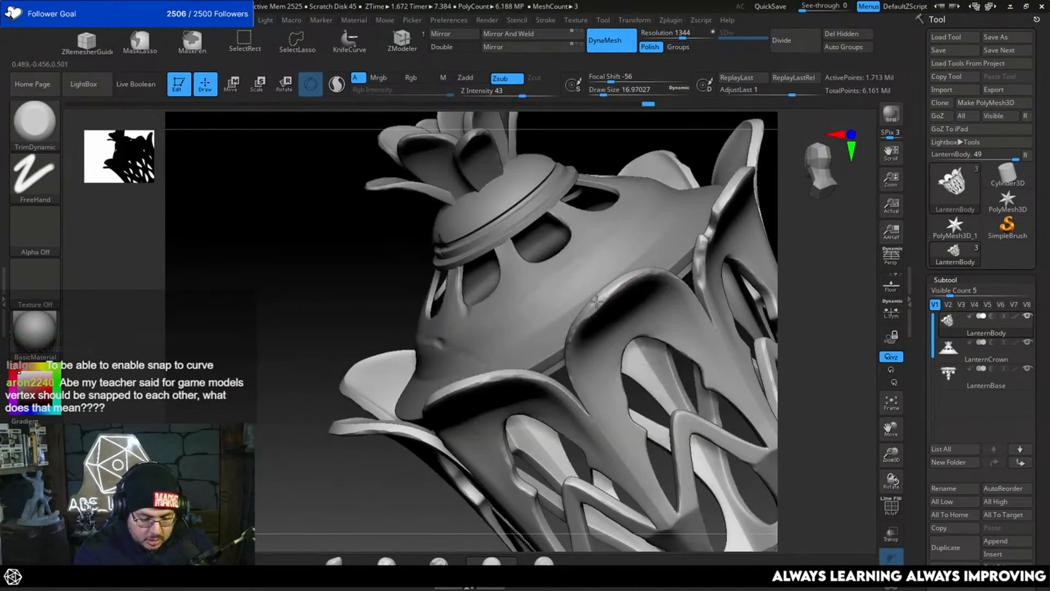
pyautogui.moveTo(597, 301); pyautogui.dragTo(619, 265)
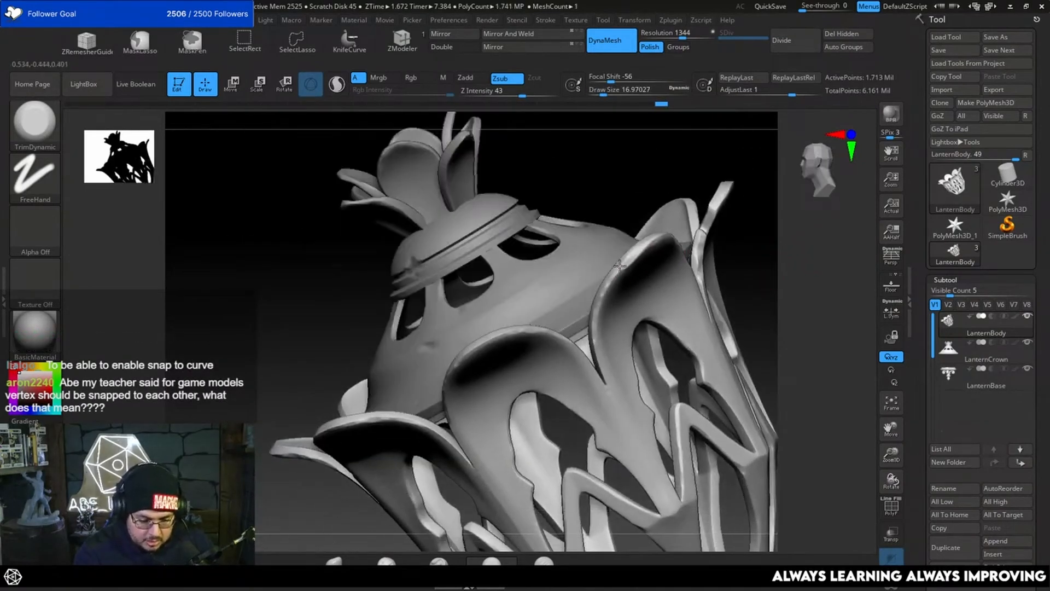
pyautogui.moveTo(755, 258); pyautogui.dragTo(665, 224)
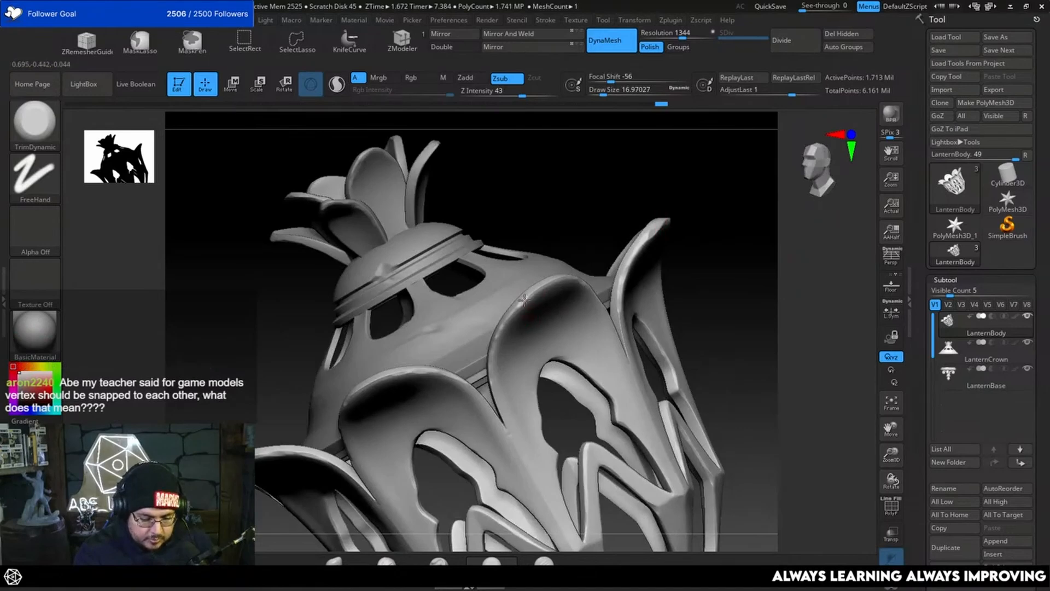
pyautogui.moveTo(521, 300); pyautogui.dragTo(769, 258)
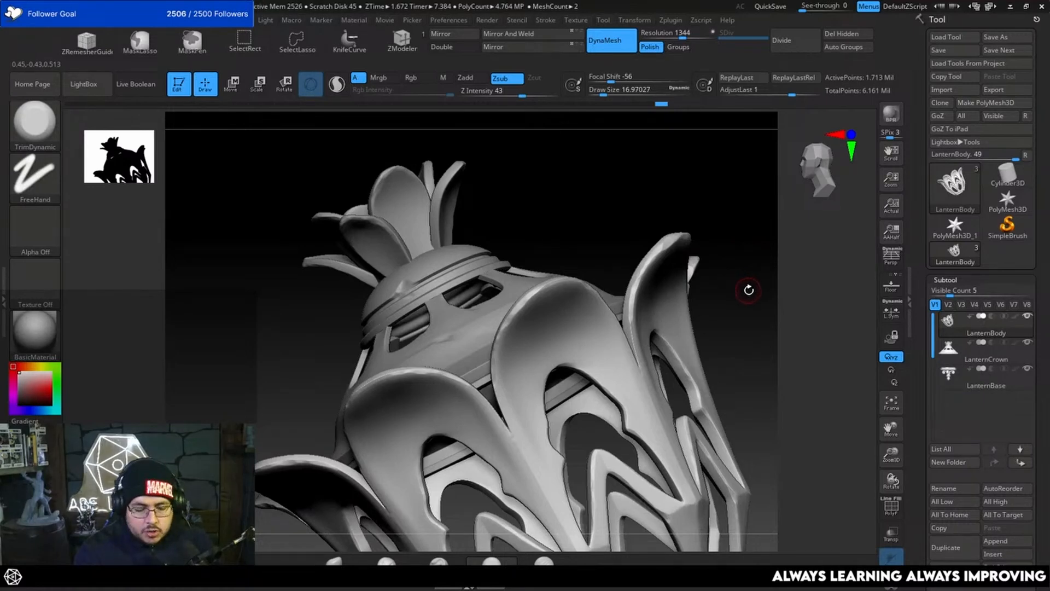
# - Switch to Maya and create a polygon cube at the origin
pyautogui.hotkey('alt', 'Tab')
pyautogui.scroll(5, 564, 269)
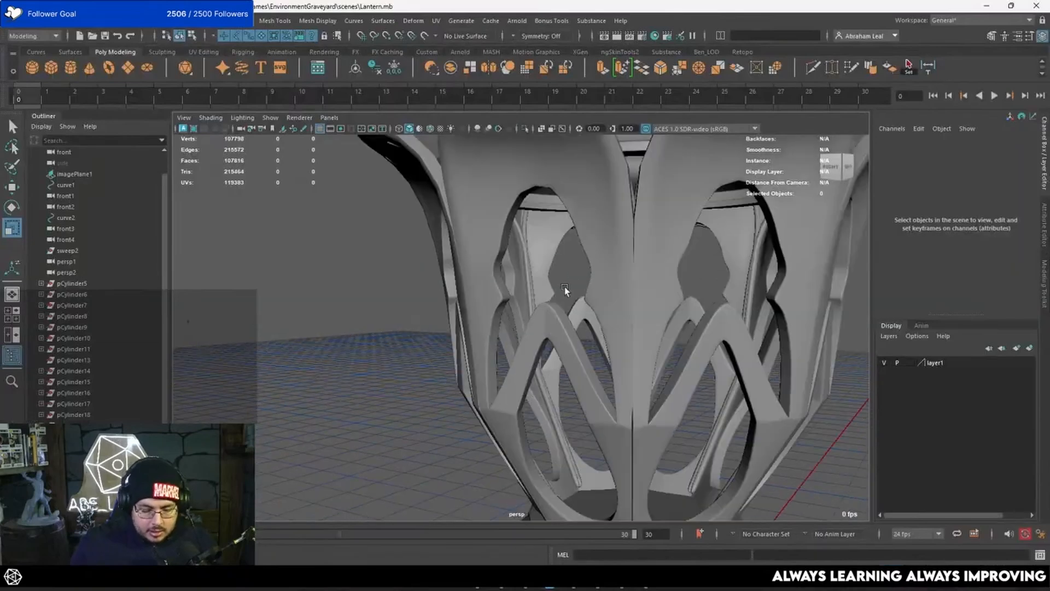
pyautogui.scroll(-5, 608, 303)
pyautogui.click(50, 69)
pyautogui.scroll(-4, 488, 380)
pyautogui.press('w')
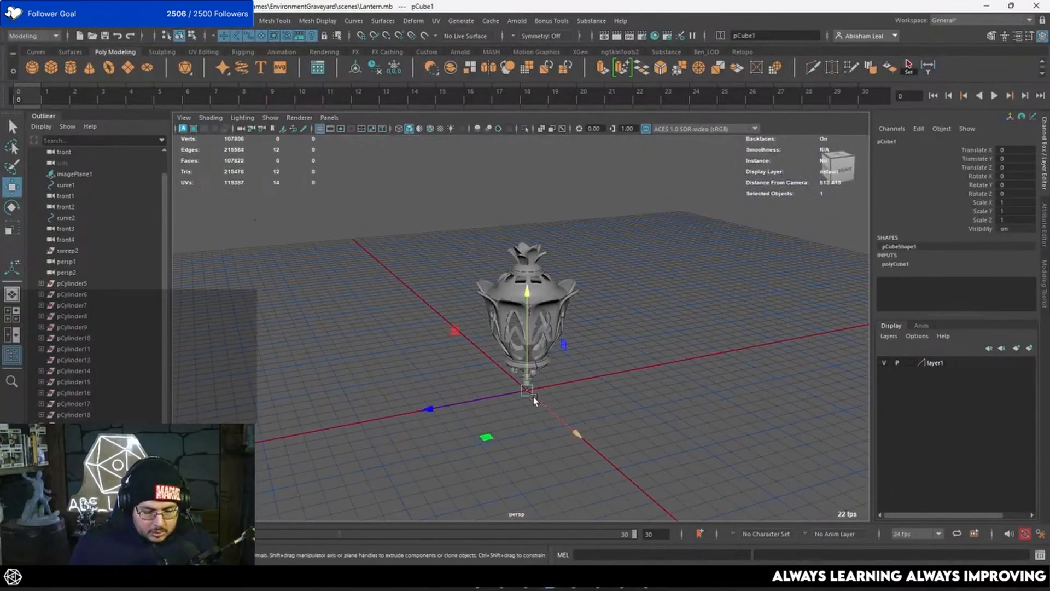
# - Move the cube away from the lantern and scale it into a thin upright slab, about 16.6 by 158.1 by 158.1
pyautogui.press('r')
pyautogui.moveTo(527, 391); pyautogui.dragTo(612, 402)
pyautogui.press('w')
pyautogui.moveTo(455, 401); pyautogui.dragTo(618, 386)
pyautogui.keyDown('alt'); pyautogui.moveTo(631, 393); pyautogui.dragTo(509, 384, button='middle'); pyautogui.keyUp('alt')
pyautogui.press('r')
pyautogui.moveTo(604, 395); pyautogui.dragTo(519, 364)
# - Duplicate the slab farther from the lantern and set the copy's Rotate Y to 90
pyautogui.hotkey('ctrl', 'd')
pyautogui.hotkey('ctrl', 'q')
pyautogui.click(569, 297)
pyautogui.hotkey('ctrl', 'd')
pyautogui.press('w')
pyautogui.press('e')
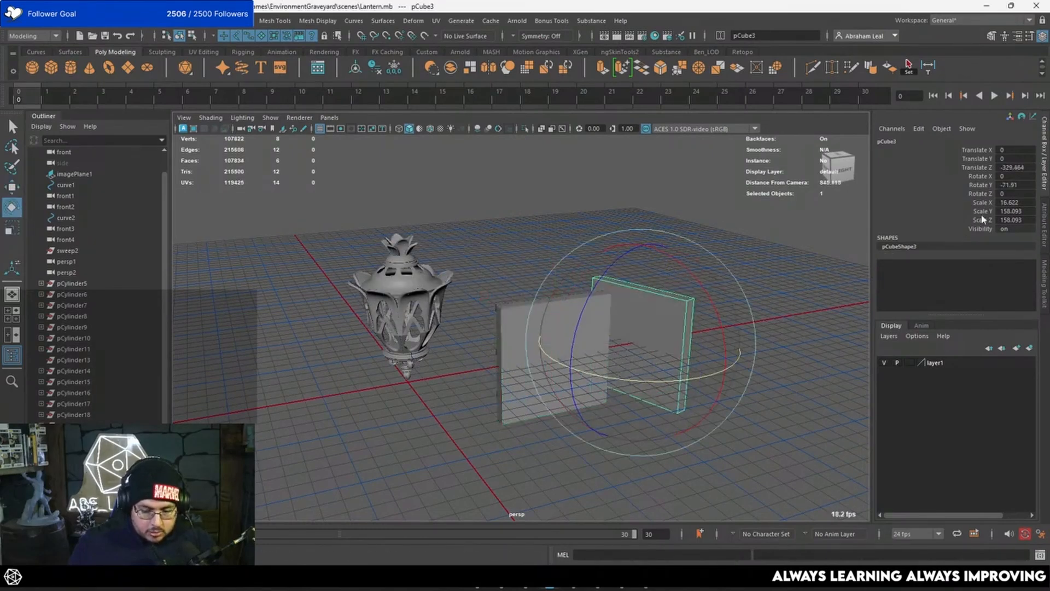
pyautogui.click(1006, 183)
pyautogui.write('90')
pyautogui.press('Return')
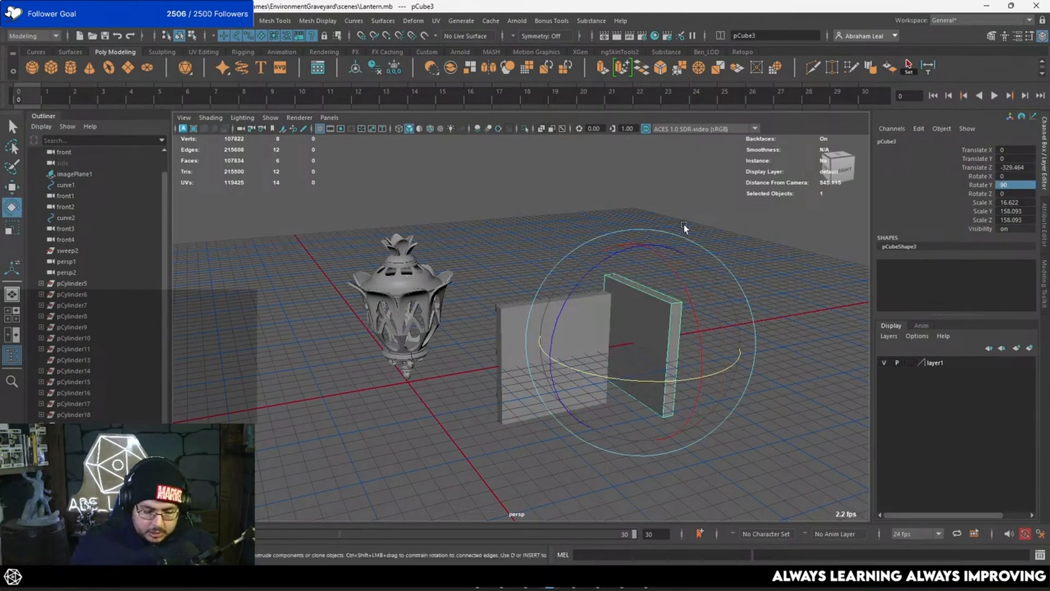
# - Move the rotated slab to about X 86.8, Z -275.2 so it forms a corner with the first slab
pyautogui.keyDown('alt'); pyautogui.moveTo(685, 227); pyautogui.dragTo(681, 260); pyautogui.keyUp('alt')
pyautogui.press('w')
pyautogui.moveTo(679, 308); pyautogui.dragTo(692, 389)
pyautogui.scroll(5, 671, 333)
pyautogui.keyDown('alt'); pyautogui.moveTo(671, 333); pyautogui.dragTo(649, 422); pyautogui.keyUp('alt')
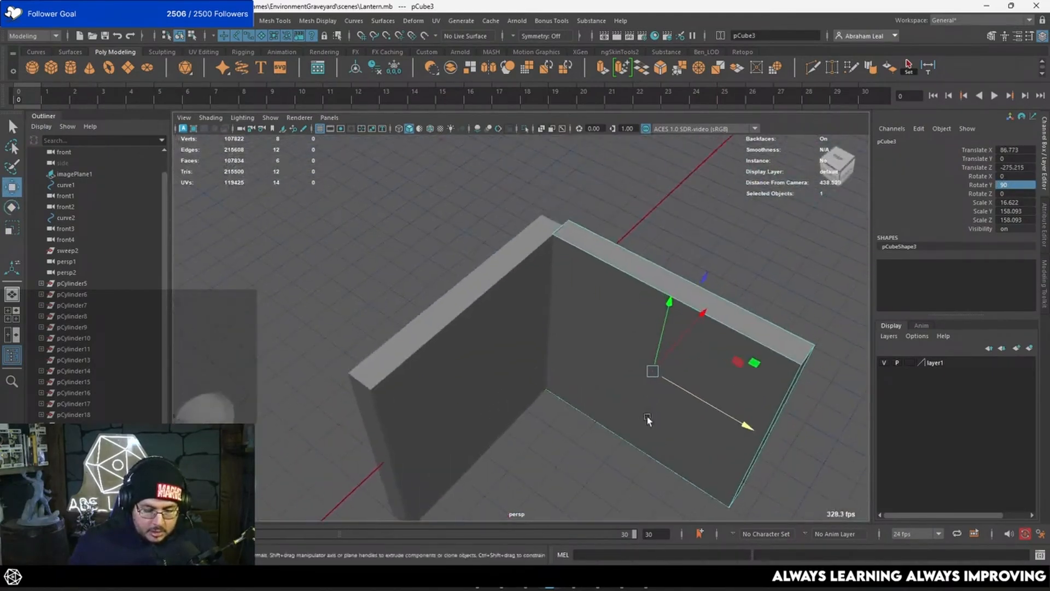
# - Switch the rotated slab to vertex editing and select its top vertex at the corner with the first slab
pyautogui.scroll(7, 595, 314)
pyautogui.moveTo(576, 244); pyautogui.dragTo(537, 240, button='right')
pyautogui.moveTo(593, 235); pyautogui.dragTo(551, 262)
pyautogui.press('f')
pyautogui.scroll(-5, 601, 310)
pyautogui.keyDown('alt'); pyautogui.moveTo(600, 310); pyautogui.dragTo(471, 307); pyautogui.keyUp('alt')
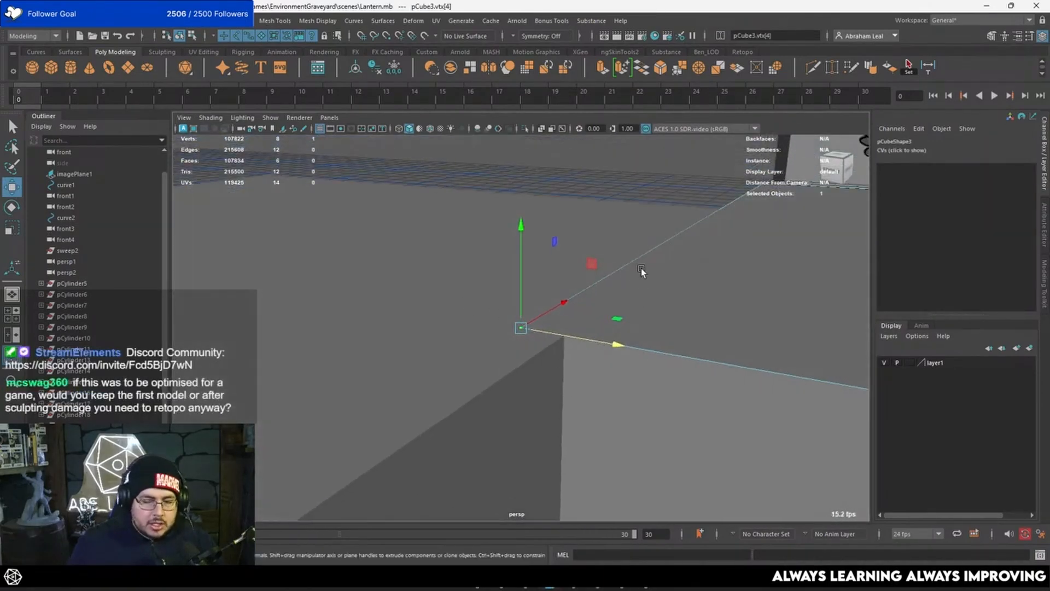
pyautogui.keyDown('alt'); pyautogui.moveTo(733, 322); pyautogui.dragTo(577, 321, button='right'); pyautogui.keyUp('alt')
pyautogui.keyDown('alt'); pyautogui.moveTo(854, 317); pyautogui.dragTo(797, 314, button='right'); pyautogui.keyUp('alt')
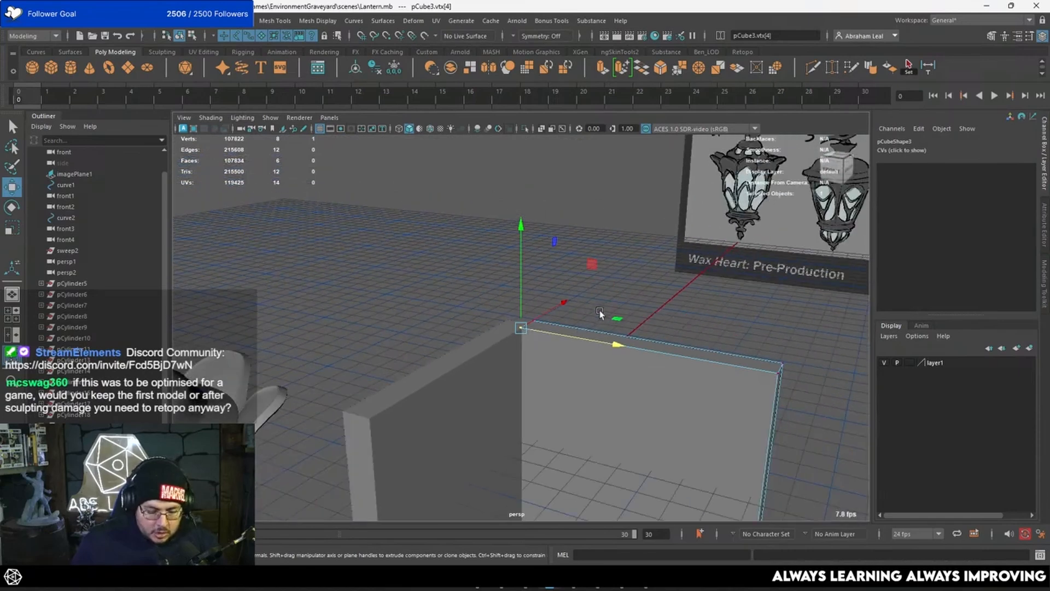
# - Select the four end vertices of the rotated slab and snap them to the adjoining corner vertex of the first slab
pyautogui.keyDown('alt'); pyautogui.moveTo(603, 258); pyautogui.dragTo(632, 167, button='middle'); pyautogui.keyUp('alt')
pyautogui.moveTo(632, 166); pyautogui.dragTo(493, 509)
pyautogui.keyDown('alt'); pyautogui.moveTo(535, 403); pyautogui.dragTo(597, 350, button='right'); pyautogui.keyUp('alt')
pyautogui.keyDown('alt'); pyautogui.moveTo(596, 273); pyautogui.dragTo(507, 368); pyautogui.keyUp('alt')
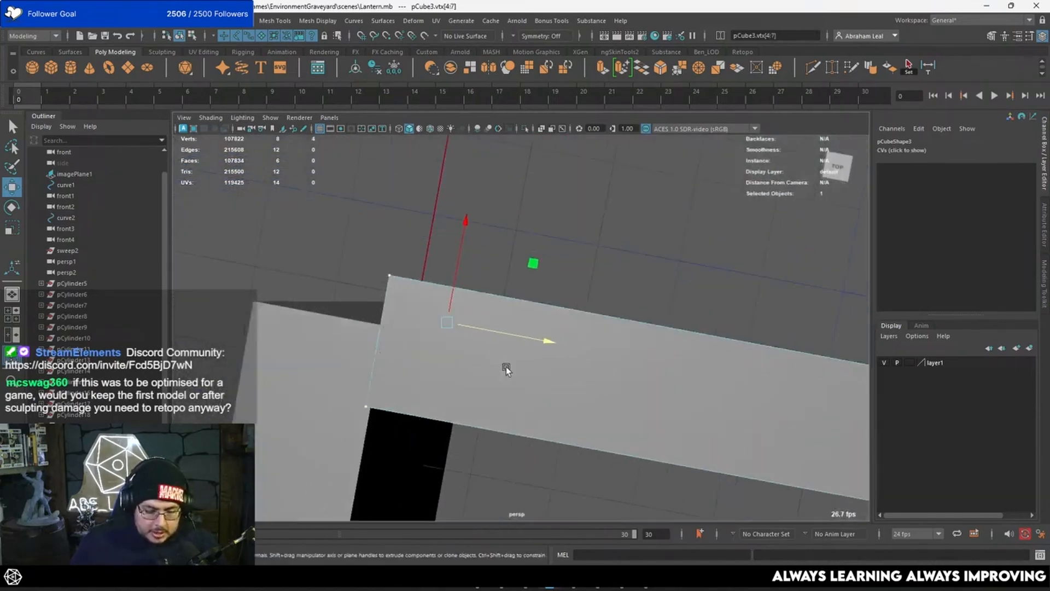
pyautogui.keyDown('alt'); pyautogui.moveTo(507, 368); pyautogui.dragTo(607, 340, button='middle'); pyautogui.keyUp('alt')
pyautogui.rightClick(584, 271)
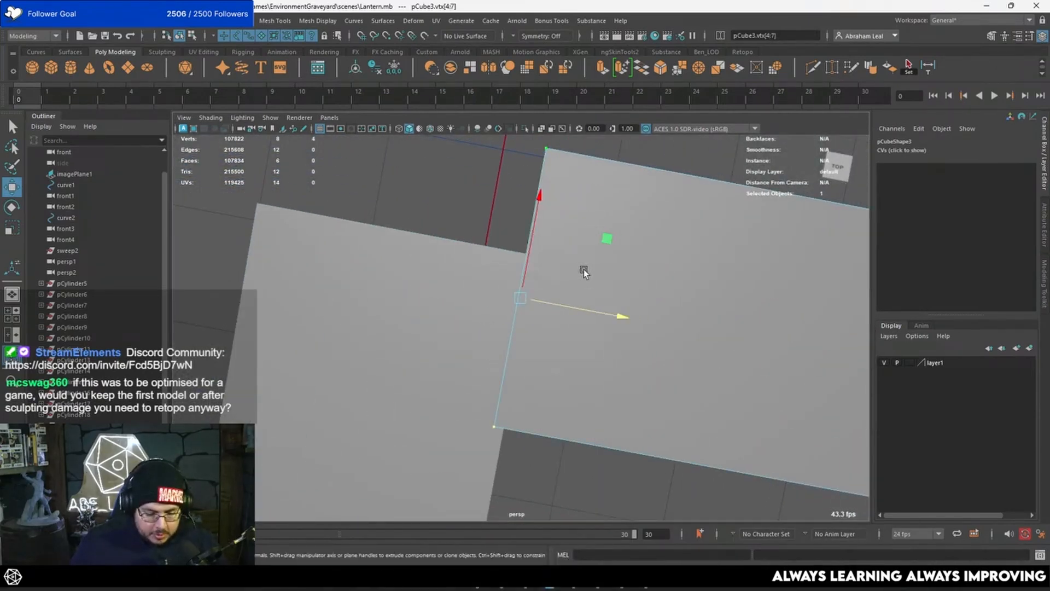
pyautogui.press('v')
pyautogui.moveTo(612, 316); pyautogui.dragTo(551, 286)
# - Examine the snapped joint between the two slabs, return to object mode and clear the selection
pyautogui.keyDown('alt'); pyautogui.moveTo(523, 375); pyautogui.dragTo(498, 248); pyautogui.keyUp('alt')
pyautogui.keyDown('alt'); pyautogui.moveTo(498, 248); pyautogui.dragTo(530, 322, button='middle'); pyautogui.keyUp('alt')
pyautogui.keyDown('alt'); pyautogui.moveTo(530, 321); pyautogui.dragTo(494, 274, button='right'); pyautogui.keyUp('alt')
pyautogui.keyDown('alt'); pyautogui.moveTo(494, 274); pyautogui.dragTo(506, 333); pyautogui.keyUp('alt')
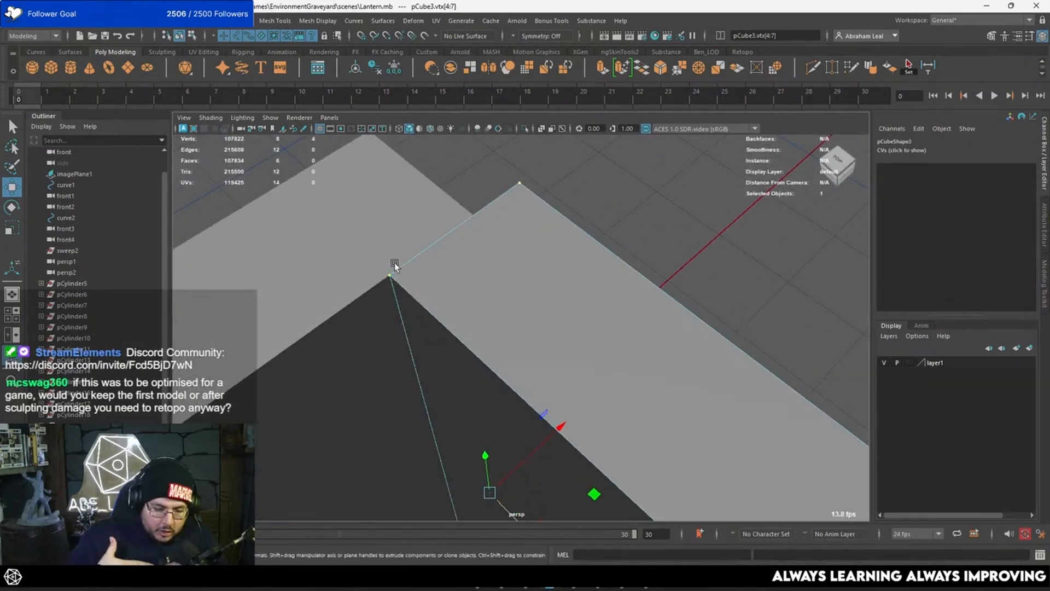
pyautogui.keyDown('alt'); pyautogui.moveTo(401, 293); pyautogui.dragTo(460, 295); pyautogui.keyUp('alt')
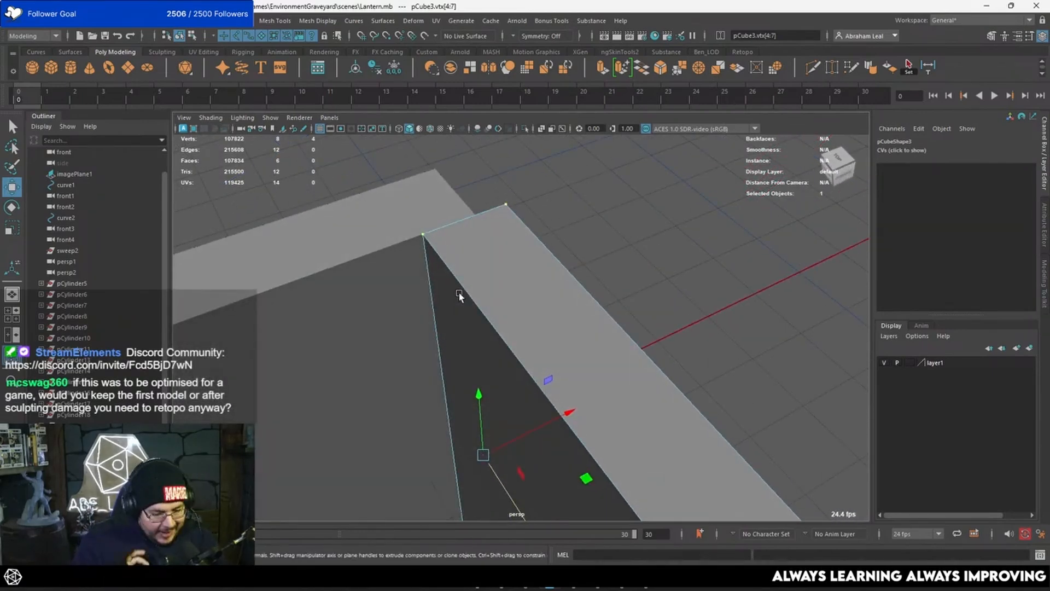
pyautogui.scroll(-4, 459, 292)
pyautogui.click(469, 289)
pyautogui.click(471, 290)
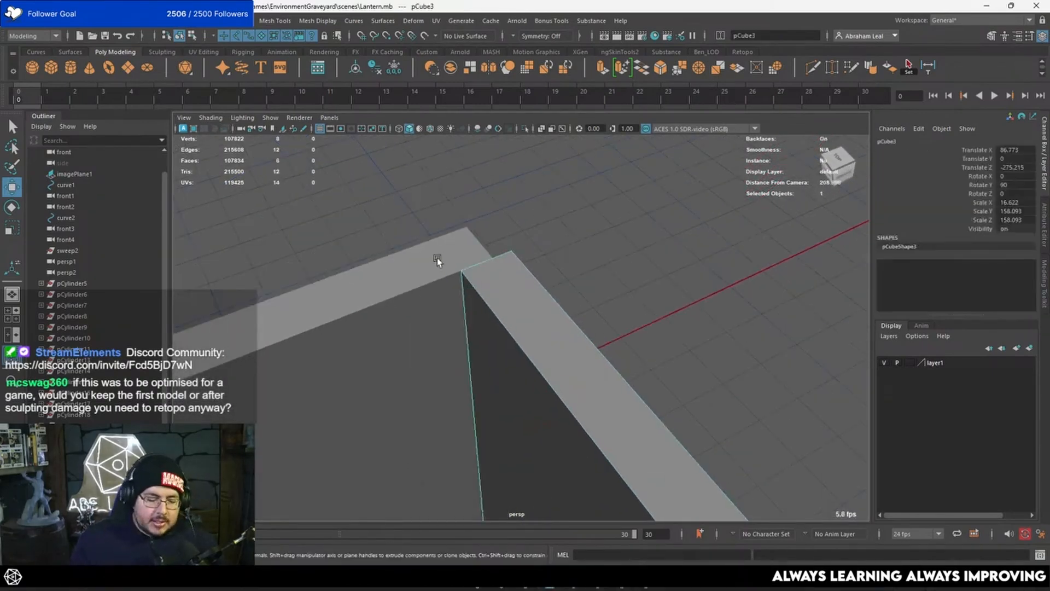
pyautogui.click(436, 259)
pyautogui.keyDown('alt'); pyautogui.moveTo(543, 296); pyautogui.dragTo(505, 325); pyautogui.keyUp('alt')
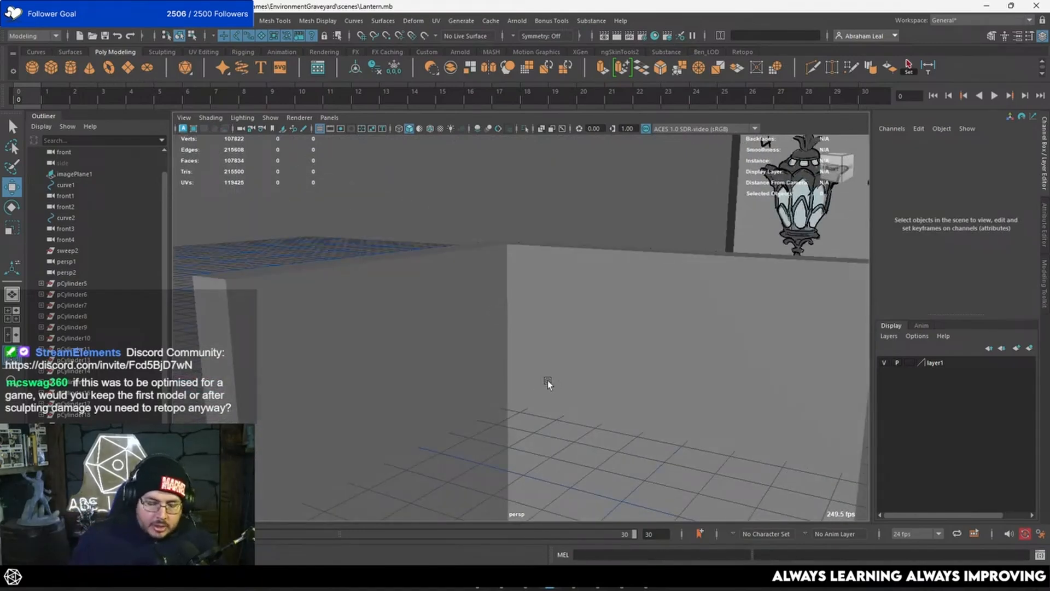
# - Switch back to ZBrush and carve a chip into the body petal's side rim with ClayBuildup at draw size about 12.9
pyautogui.hotkey('alt', 'Tab')
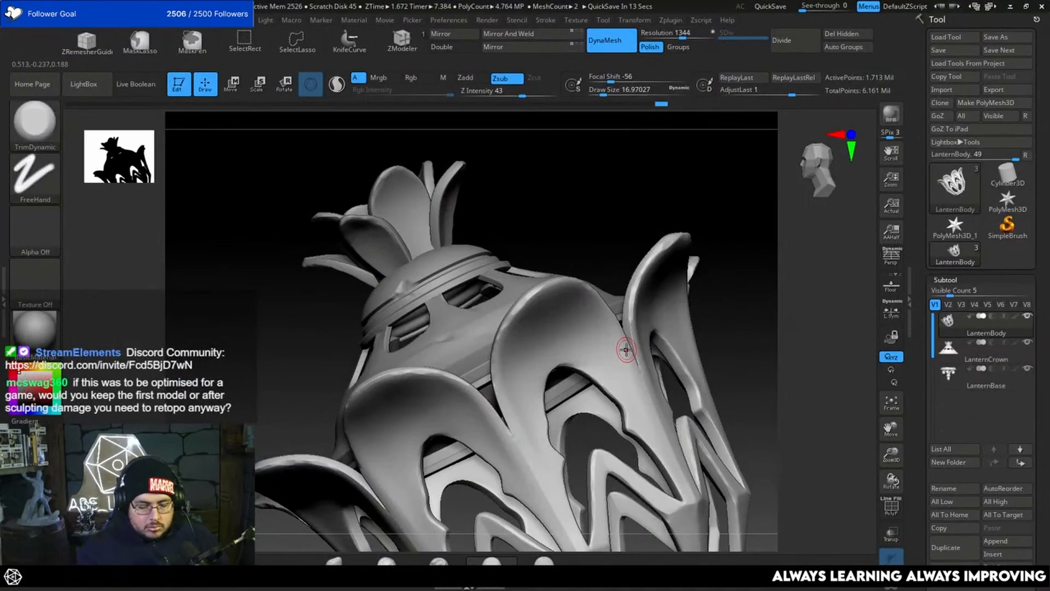
pyautogui.moveTo(708, 279); pyautogui.dragTo(709, 291)
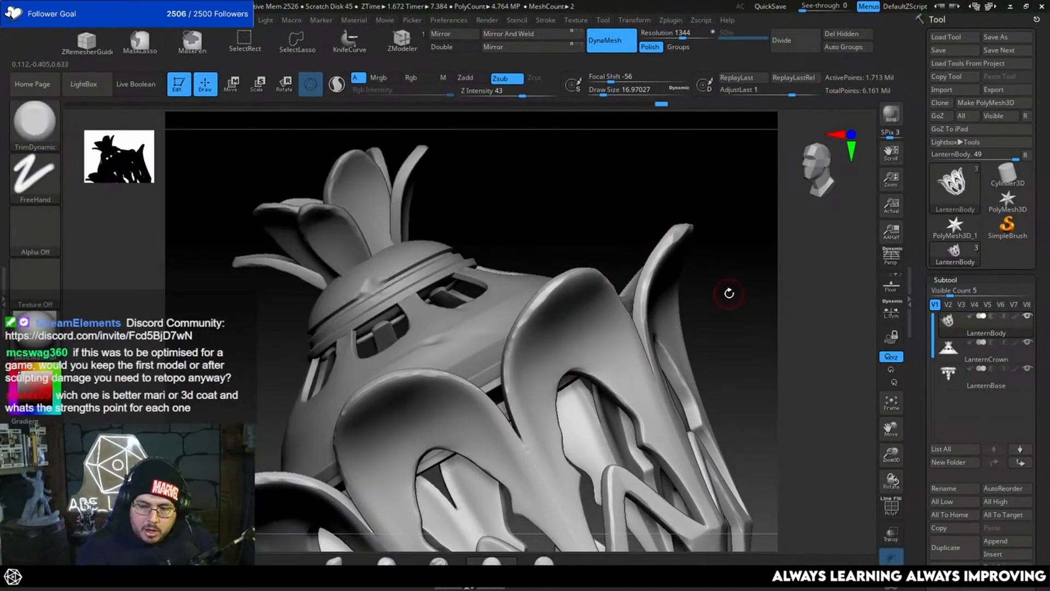
pyautogui.press('b')
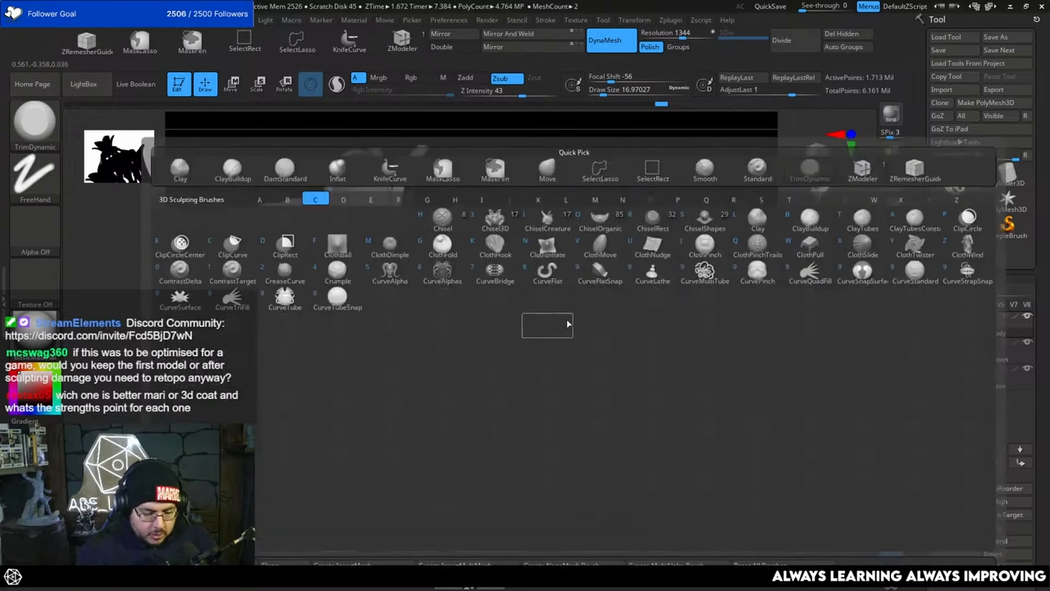
pyautogui.press('c')
pyautogui.press('b')
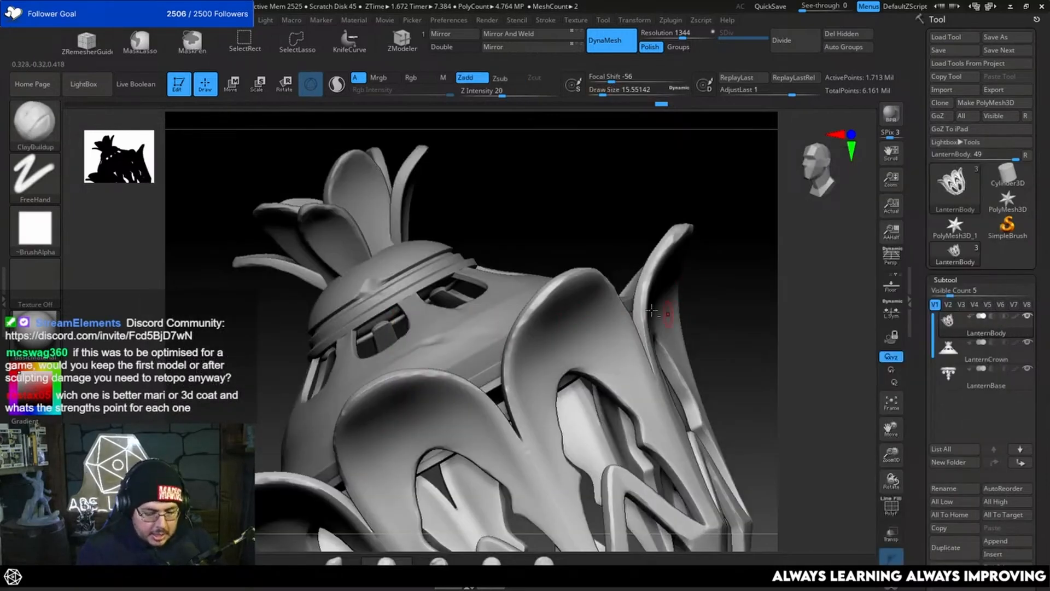
pyautogui.press('space')
pyautogui.moveTo(537, 334); pyautogui.dragTo(533, 334)
pyautogui.press('space')
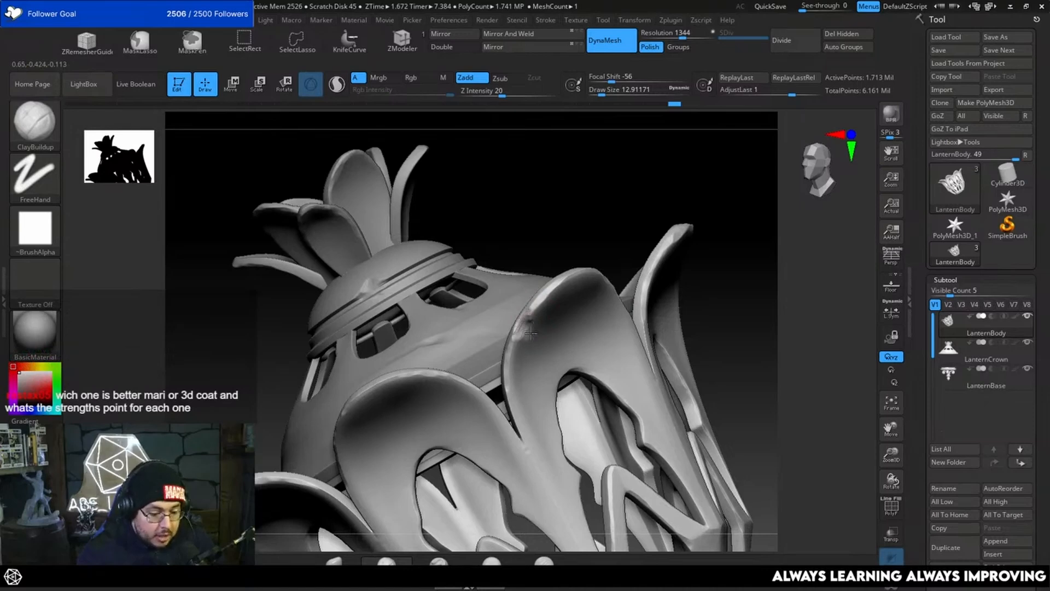
pyautogui.moveTo(531, 304); pyautogui.dragTo(528, 319, button='right')
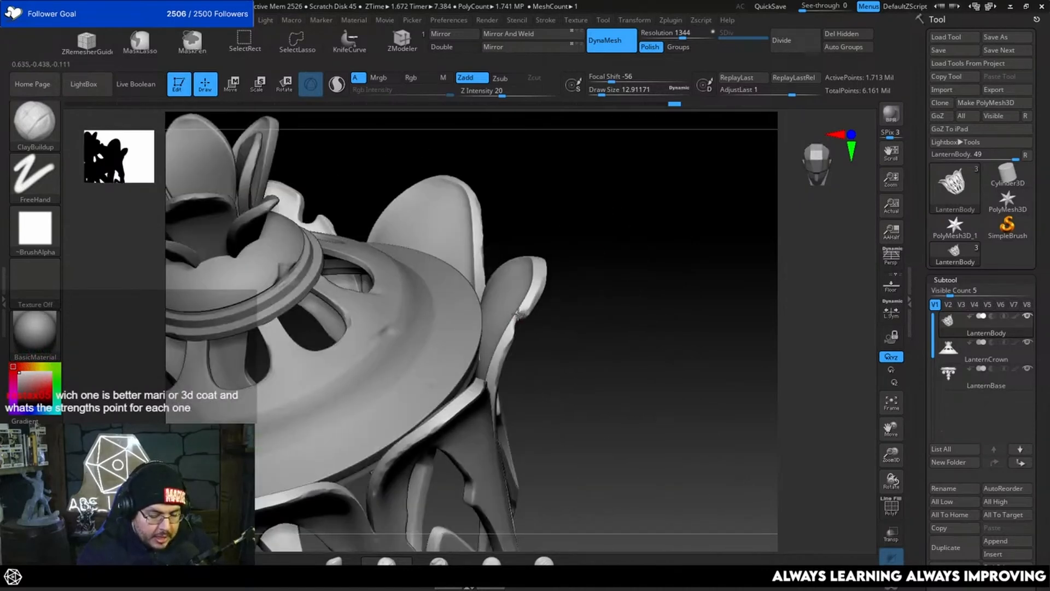
# - Trim the carved chip on the petal's side rim with TrimDynamic at draw size about 14.2
pyautogui.moveTo(575, 274)
pyautogui.mouseDown()
pyautogui.moveTo(524, 315)
pyautogui.moveTo(516, 263)
pyautogui.mouseUp()
pyautogui.press('b')
pyautogui.press('t')
pyautogui.press('d')
pyautogui.press('space')
pyautogui.click(528, 305)
pyautogui.moveTo(521, 305)
pyautogui.mouseDown()
pyautogui.moveTo(517, 320)
pyautogui.moveTo(551, 314)
pyautogui.moveTo(518, 319)
pyautogui.moveTo(523, 300)
pyautogui.moveTo(509, 322)
pyautogui.mouseUp()
pyautogui.press('space')
pyautogui.click(546, 307)
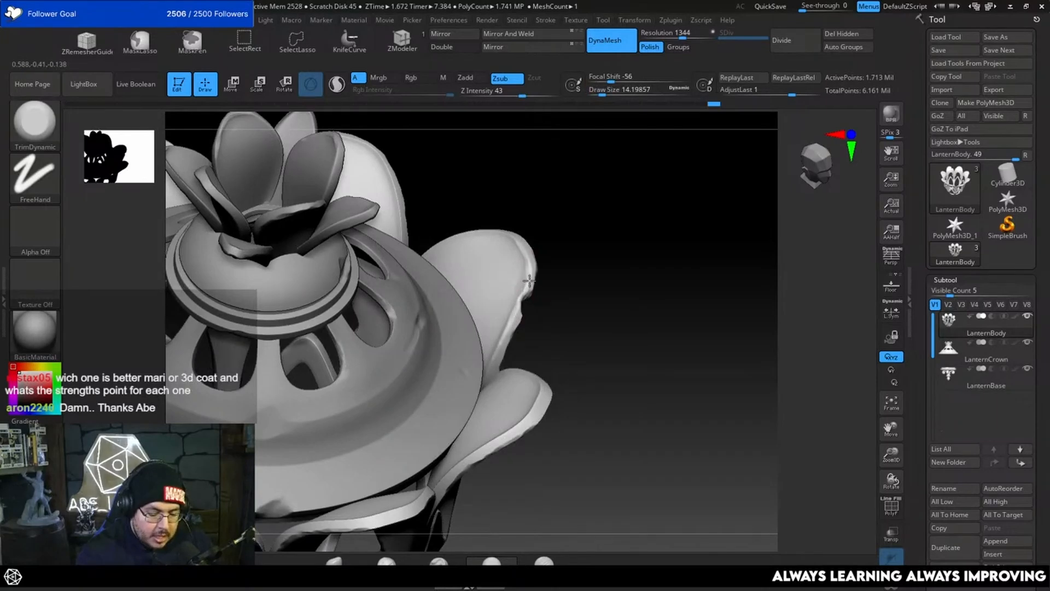
# - Flatten the chip's lower edge and adjoining rim from several angles with TrimDynamic
pyautogui.moveTo(564, 269); pyautogui.dragTo(529, 330)
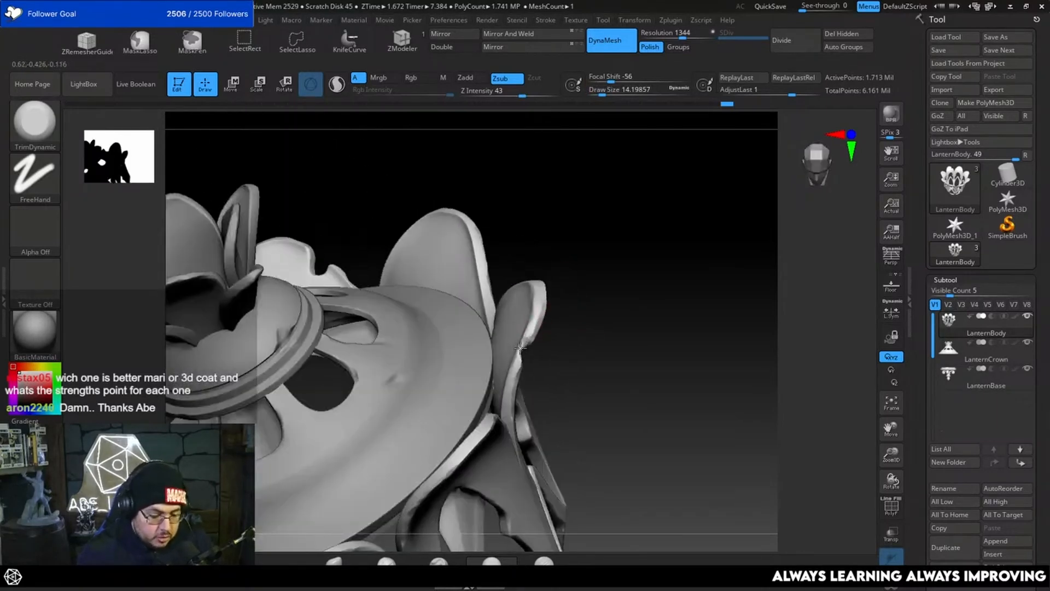
pyautogui.moveTo(611, 288); pyautogui.dragTo(558, 274)
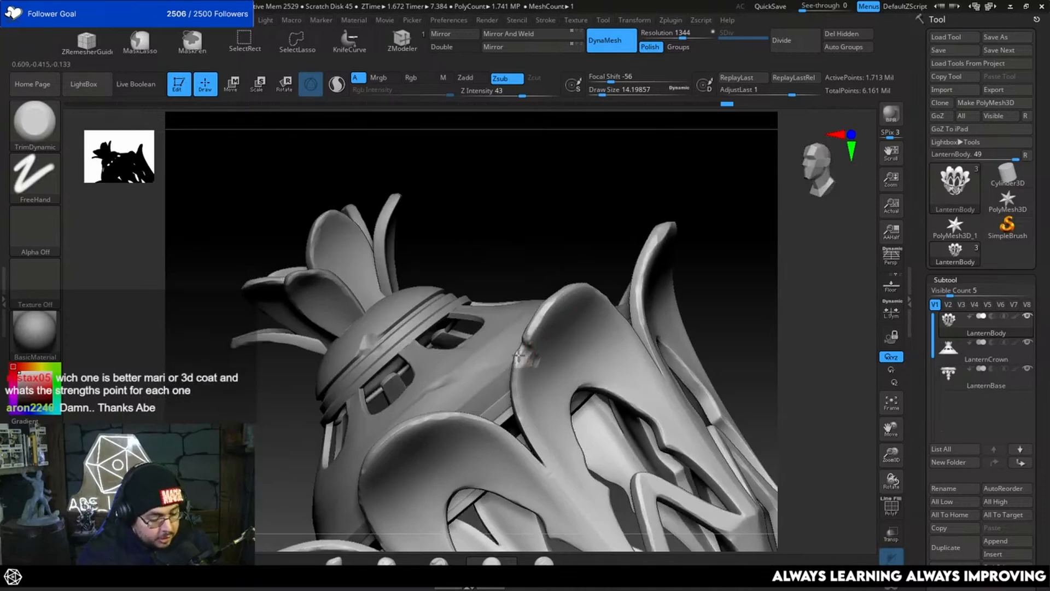
pyautogui.moveTo(518, 364); pyautogui.dragTo(530, 371)
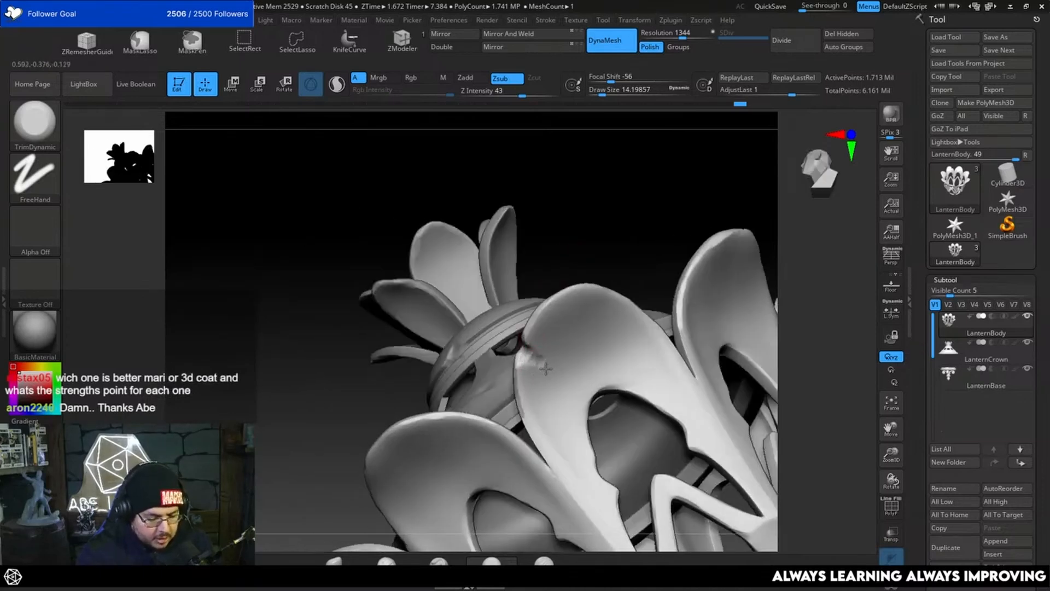
# - Carve chips along a lower strut edge of the lantern body with ClayBuildup at draw size about 8.4
pyautogui.moveTo(631, 271)
pyautogui.keyDown('alt'); pyautogui.mouseDown()
pyautogui.moveTo(792, 223)
pyautogui.moveTo(738, 251)
pyautogui.moveTo(711, 300)
pyautogui.moveTo(726, 297)
pyautogui.moveTo(747, 402)
pyautogui.moveTo(740, 339)
pyautogui.moveTo(712, 338)
pyautogui.mouseUp(); pyautogui.keyUp('alt')
pyautogui.press('b')
pyautogui.press('c')
pyautogui.press('b')
pyautogui.press('space')
pyautogui.moveTo(520, 337); pyautogui.dragTo(520, 343)
pyautogui.press('space')
pyautogui.press('space')
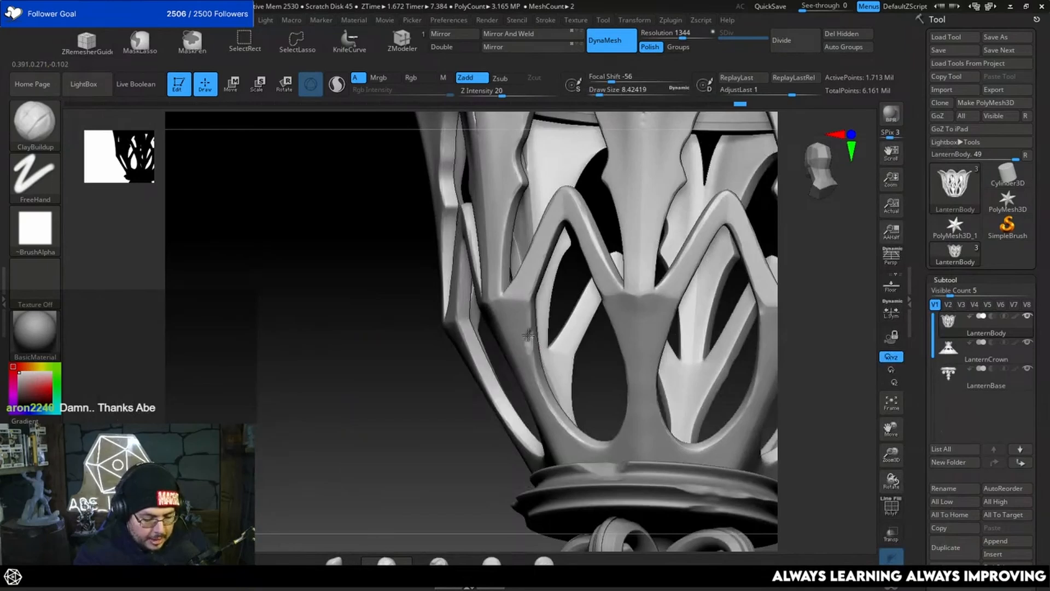
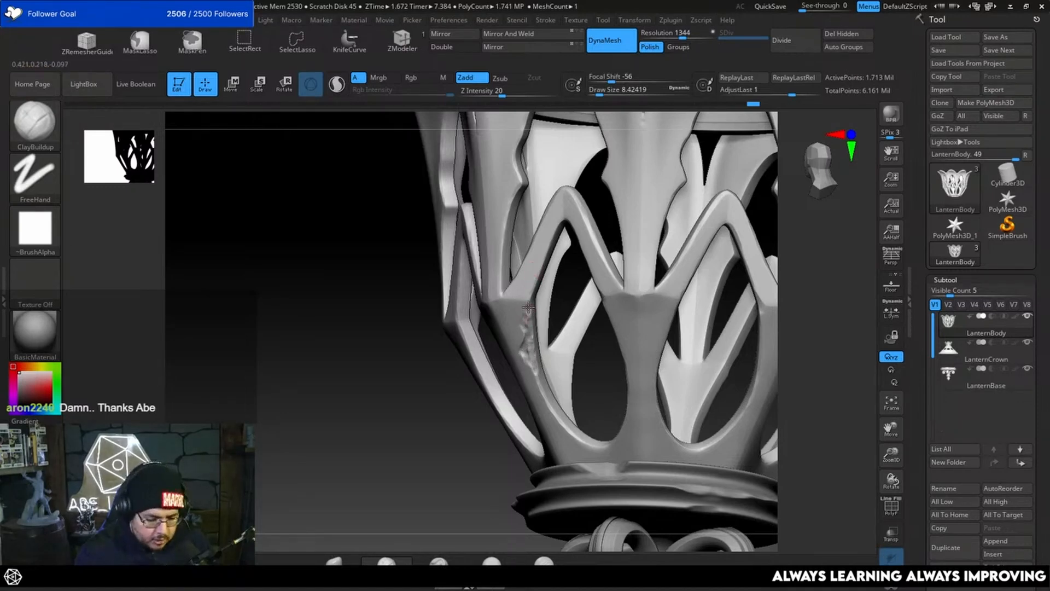
# - Trim the chipped lower strut edge into hard planes with TrimDynamic at draw size about 11.7
pyautogui.press('b')
pyautogui.press('t')
pyautogui.press('d')
pyautogui.press('space')
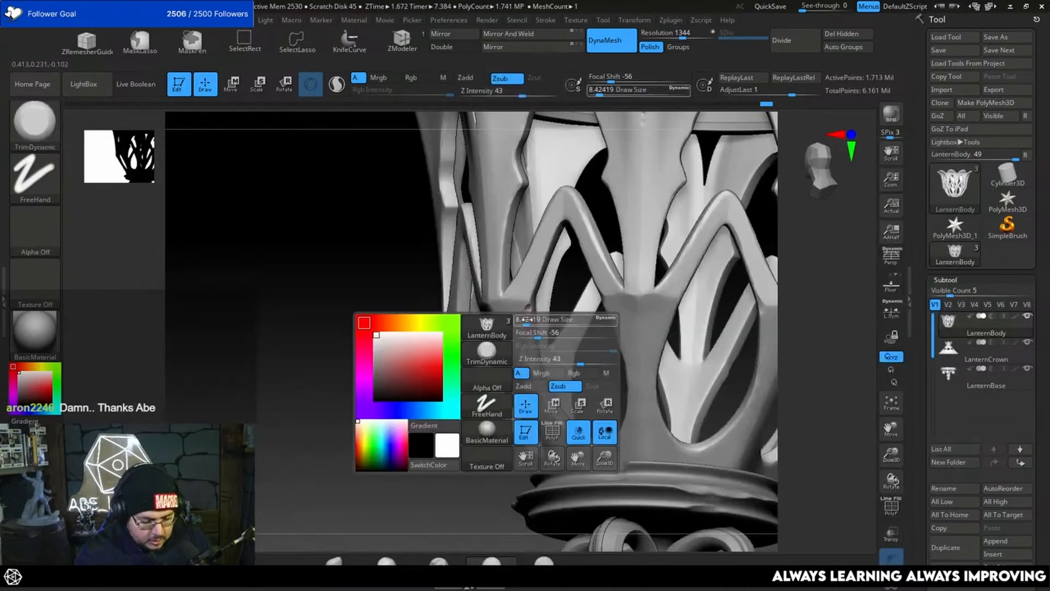
pyautogui.click(527, 326)
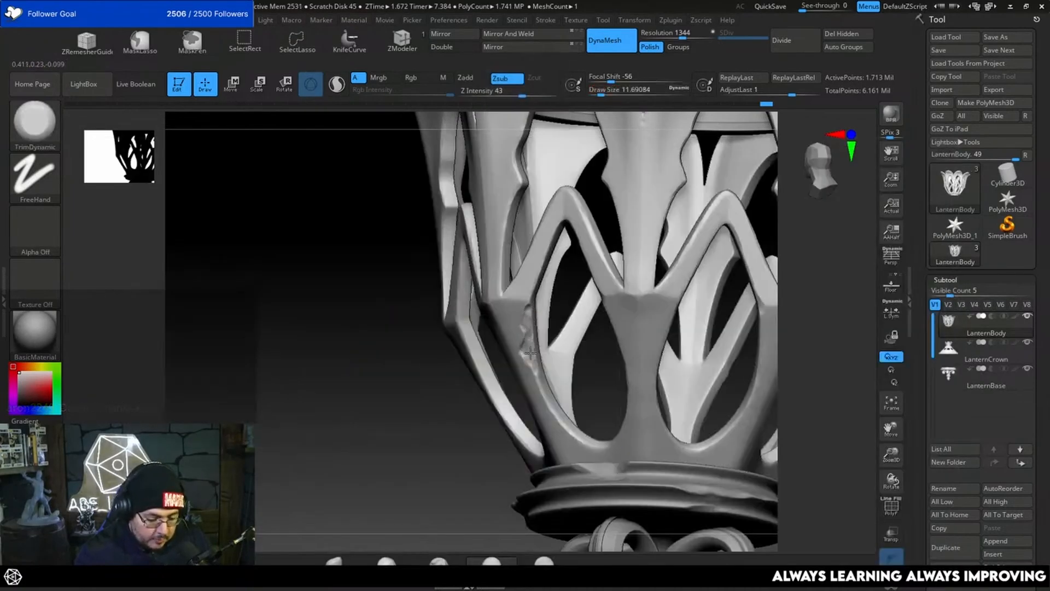
pyautogui.press('f')
pyautogui.keyDown('shift'); pyautogui.moveTo(677, 337); pyautogui.dragTo(694, 350); pyautogui.keyUp('shift')
pyautogui.press('f')
pyautogui.press('f')
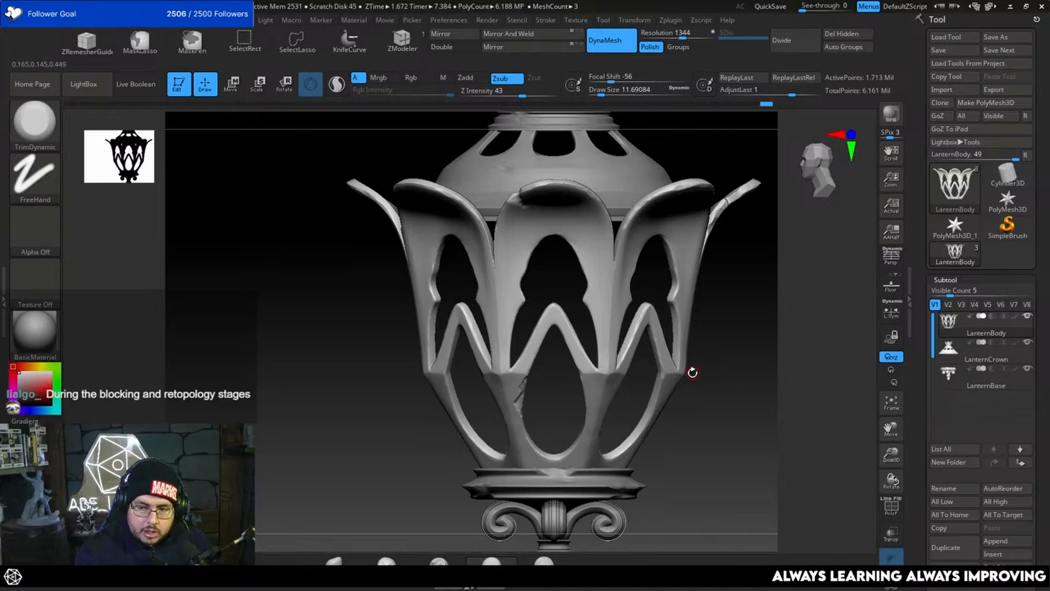
pyautogui.keyDown('alt'); pyautogui.moveTo(747, 310); pyautogui.dragTo(707, 326); pyautogui.keyUp('alt')
# - Switch to Maya, examine the wireframes of the lantern's base and body, and return to ZBrush
pyautogui.hotkey('alt', 'Tab')
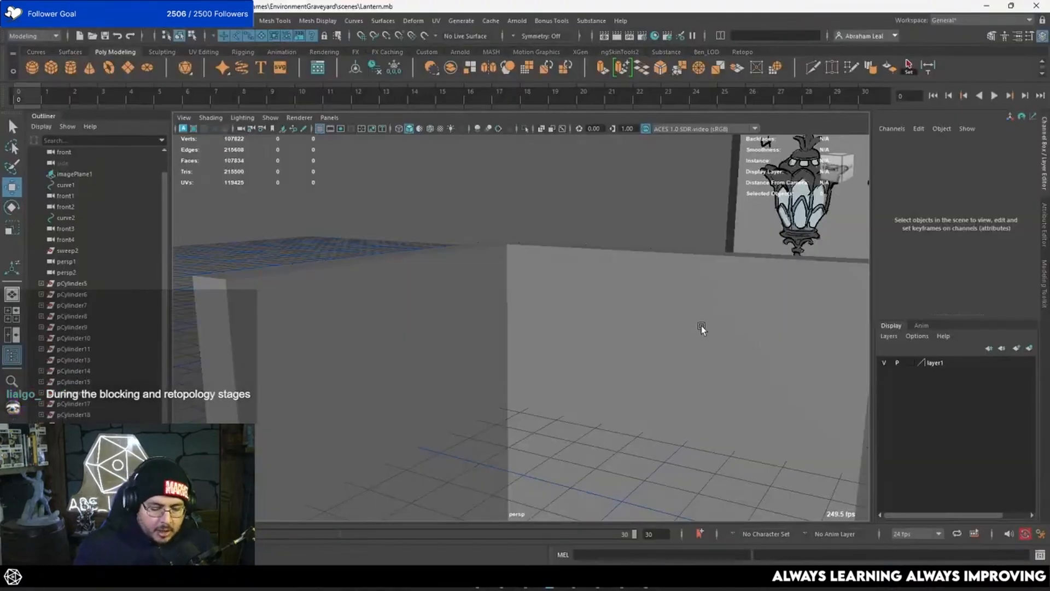
pyautogui.keyDown('alt'); pyautogui.moveTo(701, 326); pyautogui.dragTo(486, 381, button='right'); pyautogui.keyUp('alt')
pyautogui.keyDown('alt'); pyautogui.moveTo(486, 380); pyautogui.dragTo(532, 345, button='middle'); pyautogui.keyUp('alt')
pyautogui.keyDown('alt'); pyautogui.moveTo(533, 346); pyautogui.dragTo(558, 278, button='right'); pyautogui.keyUp('alt')
pyautogui.click(388, 353)
pyautogui.keyDown('alt'); pyautogui.moveTo(416, 369); pyautogui.dragTo(452, 356); pyautogui.keyUp('alt')
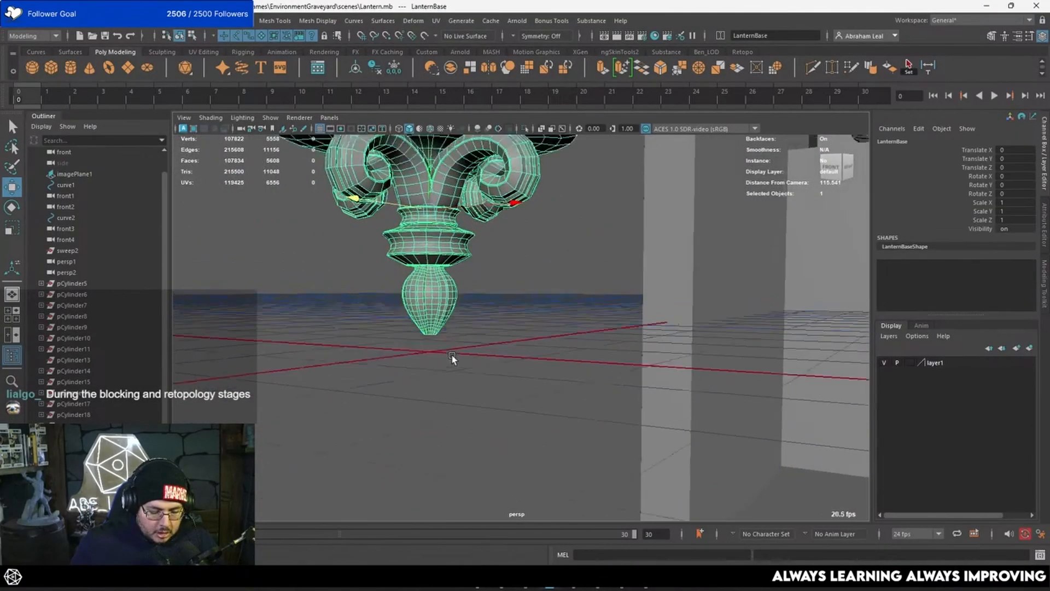
pyautogui.keyDown('alt'); pyautogui.moveTo(452, 357); pyautogui.dragTo(539, 492, button='middle'); pyautogui.keyUp('alt')
pyautogui.keyDown('alt'); pyautogui.moveTo(484, 323); pyautogui.dragTo(515, 294, button='right'); pyautogui.keyUp('alt')
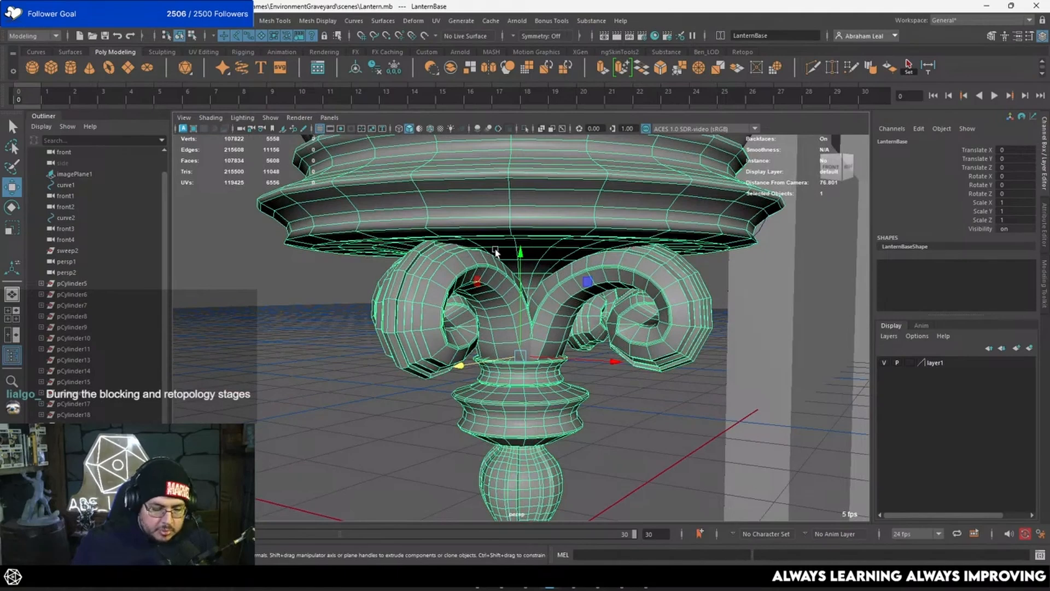
pyautogui.keyDown('alt'); pyautogui.moveTo(492, 239); pyautogui.dragTo(432, 218, button='right'); pyautogui.keyUp('alt')
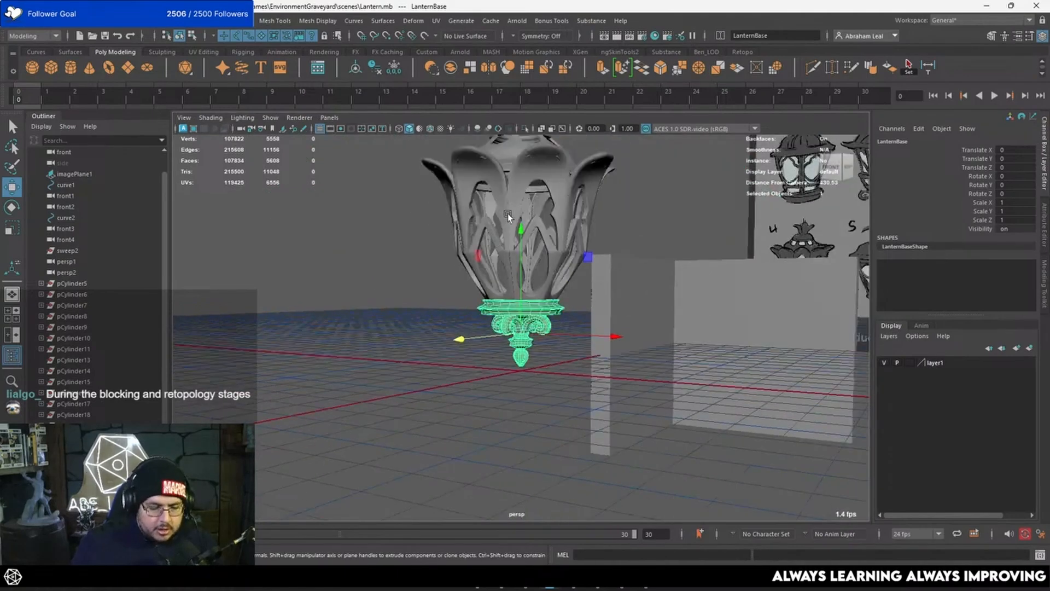
pyautogui.keyDown('alt'); pyautogui.moveTo(506, 147); pyautogui.dragTo(519, 226, button='middle'); pyautogui.keyUp('alt')
pyautogui.click(515, 207)
pyautogui.hotkey('alt', 'Tab')
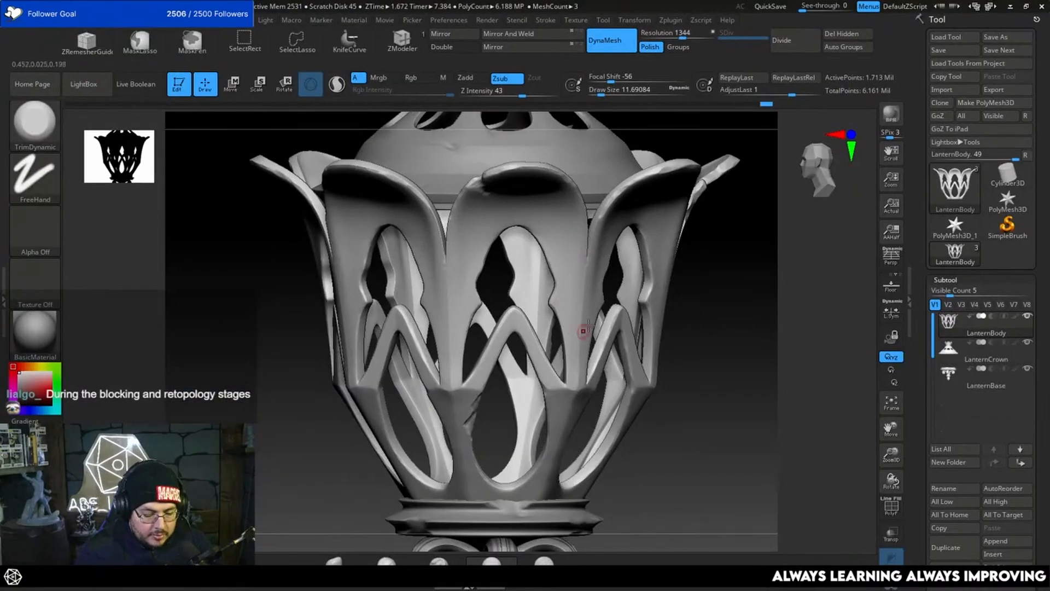
# - Sculpt a small dent above a petal's arched opening with ClayBuildup at draw size about 15.6 and smooth its edge
pyautogui.moveTo(706, 386); pyautogui.dragTo(658, 343)
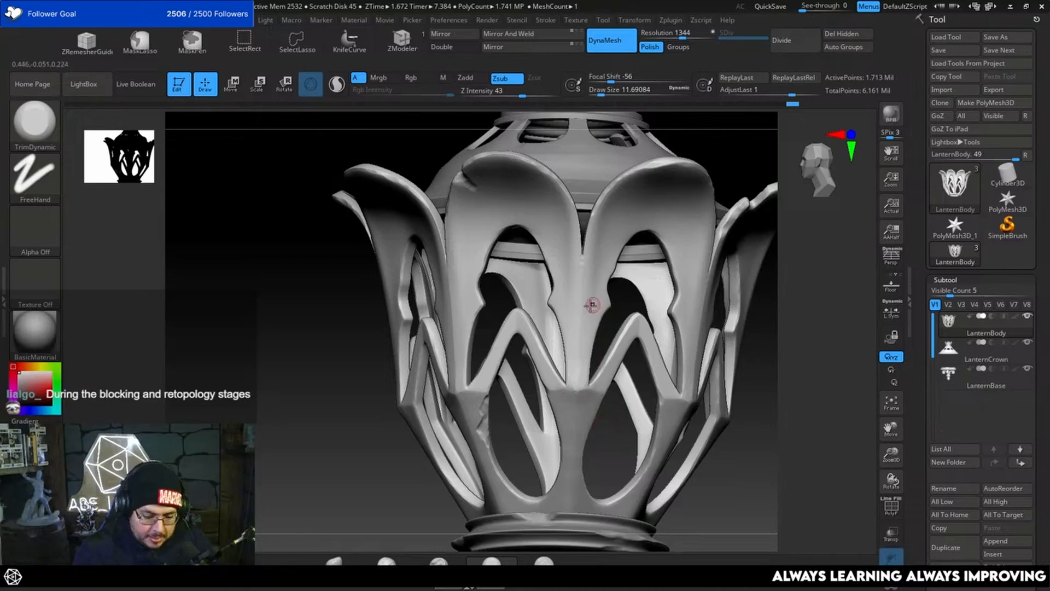
pyautogui.moveTo(728, 382); pyautogui.dragTo(771, 370)
pyautogui.moveTo(787, 294); pyautogui.dragTo(728, 298)
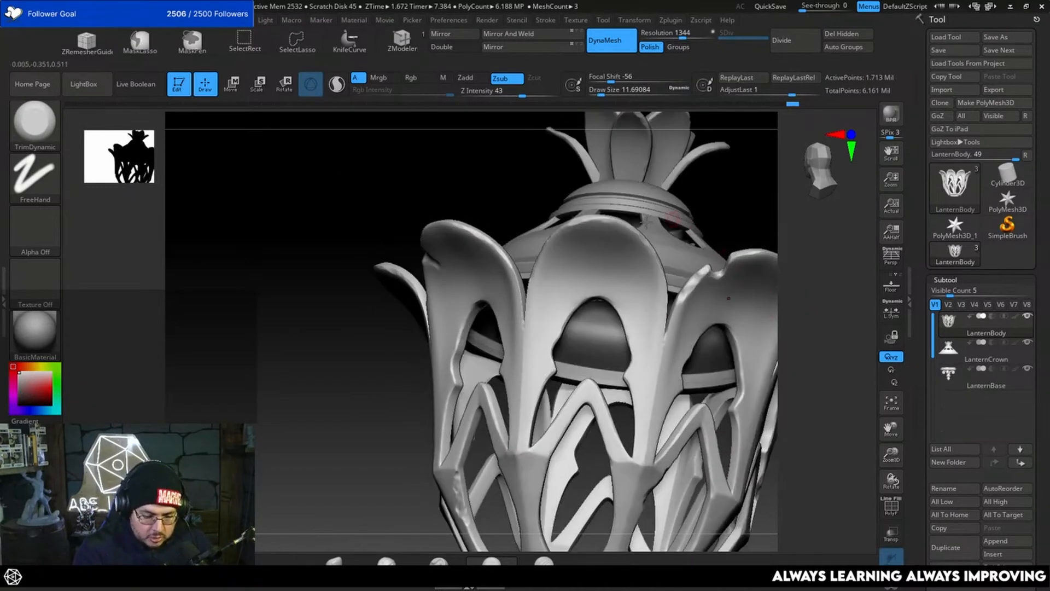
pyautogui.moveTo(776, 211); pyautogui.dragTo(601, 309)
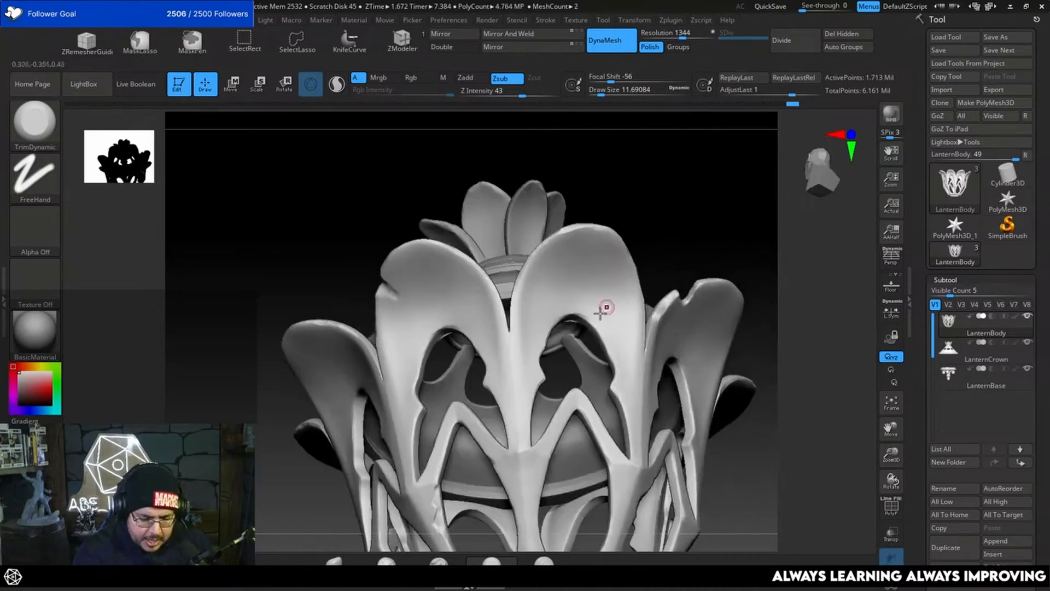
pyautogui.press('b')
pyautogui.press('c')
pyautogui.press('b')
pyautogui.press('space')
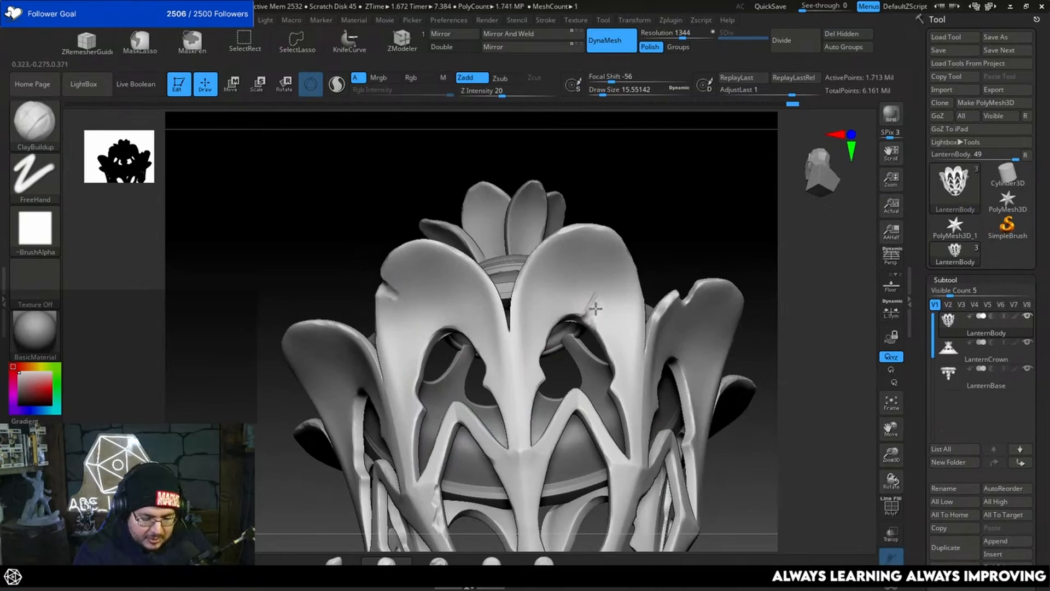
pyautogui.moveTo(584, 311); pyautogui.dragTo(600, 298)
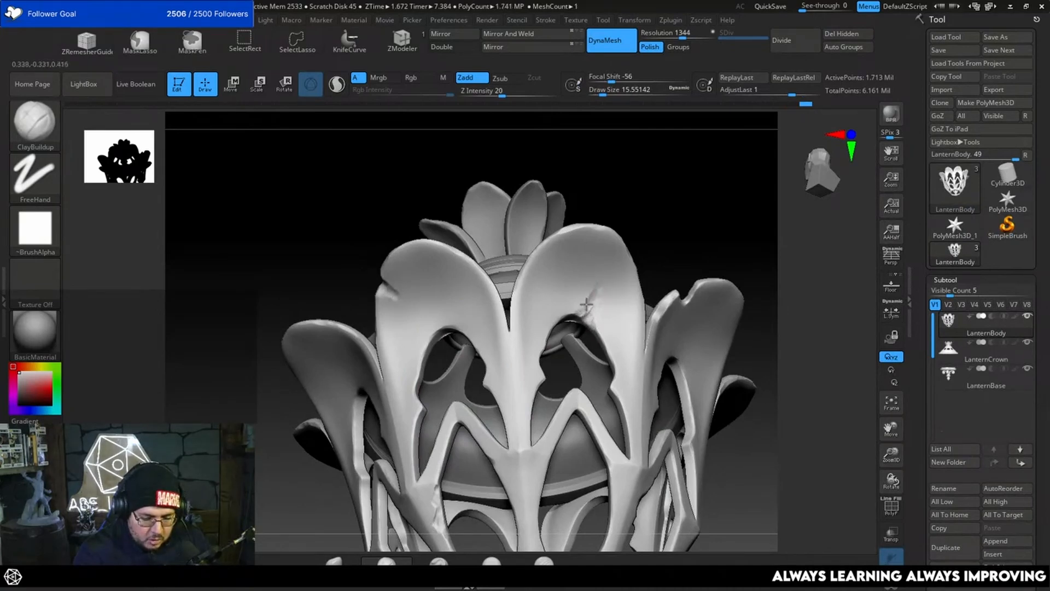
pyautogui.press('shift')
pyautogui.keyDown('shift'); pyautogui.moveTo(602, 306); pyautogui.dragTo(612, 305); pyautogui.keyUp('shift')
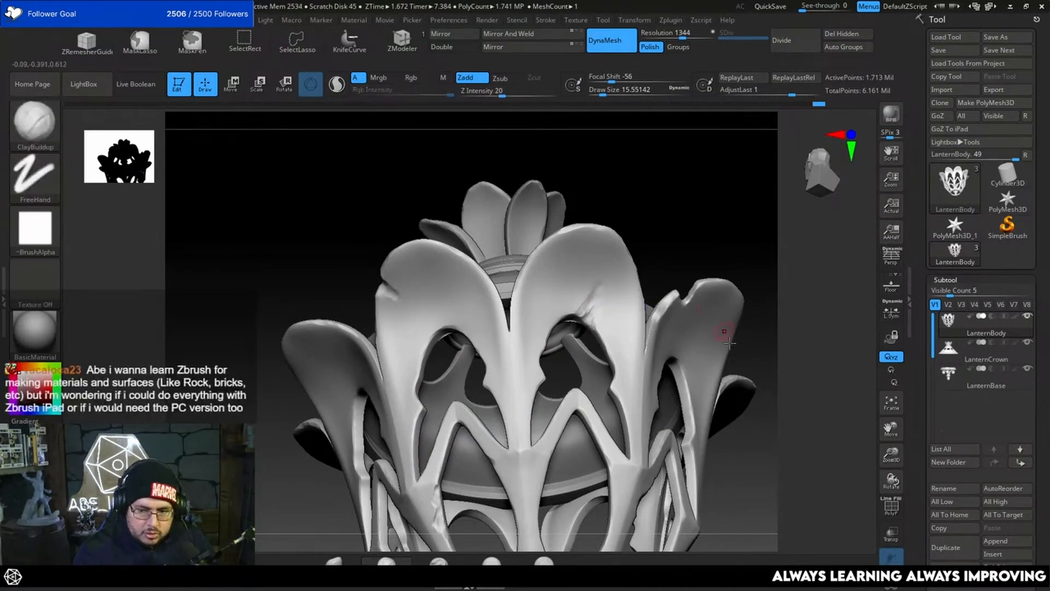
# - Isolate the lantern body subtool to reach the inner sides of its arched openings
pyautogui.moveTo(752, 401); pyautogui.dragTo(787, 293)
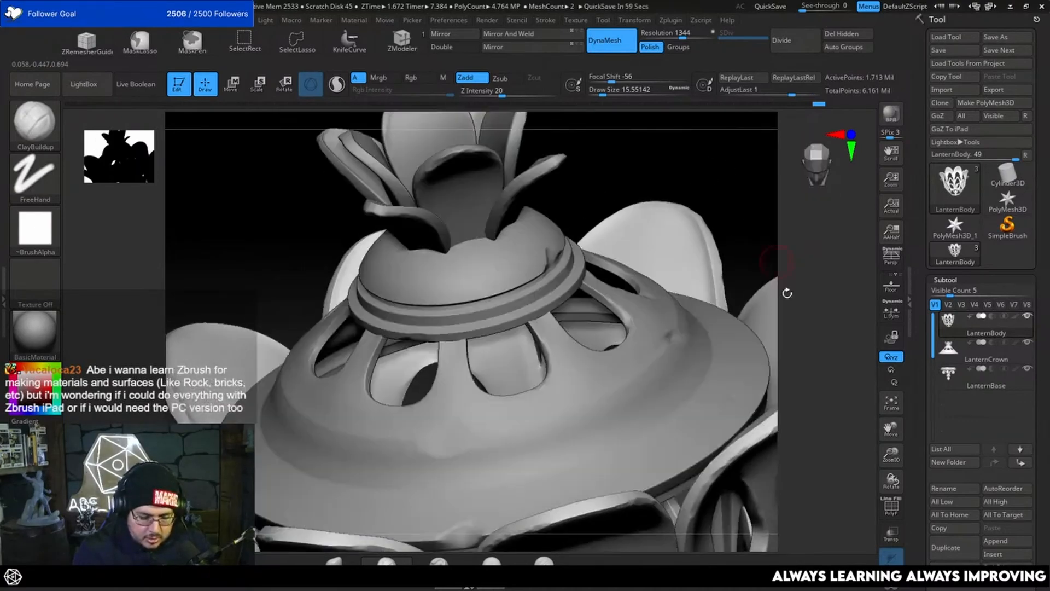
pyautogui.click(892, 588)
pyautogui.moveTo(813, 367); pyautogui.dragTo(820, 306)
pyautogui.moveTo(618, 353)
pyautogui.mouseDown()
pyautogui.moveTo(642, 354)
pyautogui.moveTo(647, 317)
pyautogui.mouseUp()
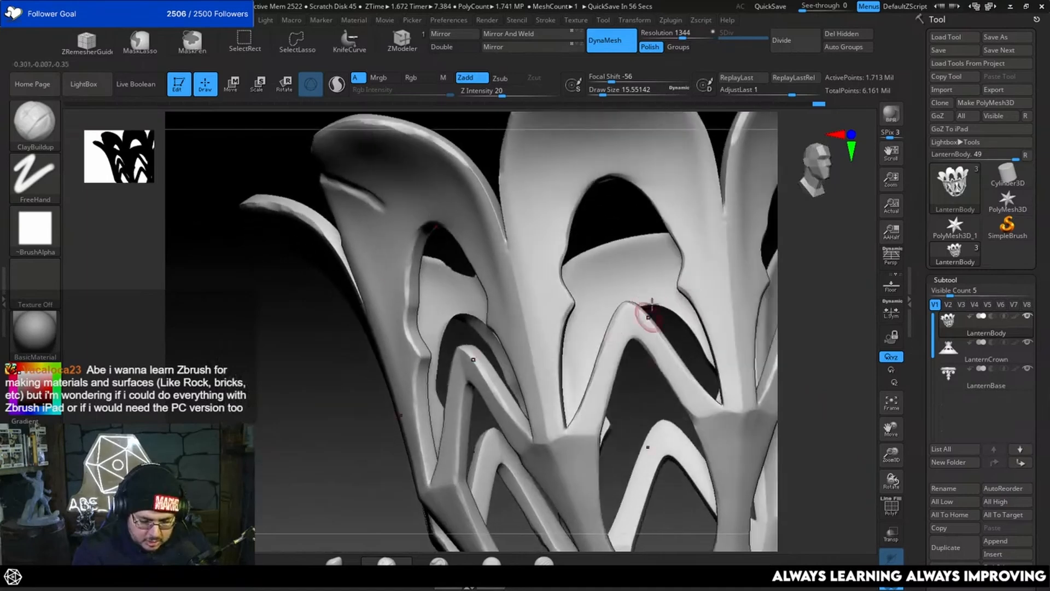
pyautogui.moveTo(658, 310)
pyautogui.mouseDown(button='right')
pyautogui.moveTo(645, 314)
pyautogui.moveTo(654, 313)
pyautogui.moveTo(645, 305)
pyautogui.mouseUp(button='right')
# - Trim the inner rims of the lantern body's openings with TrimDynamic at draw size about 15.6, and show the other subtools again
pyautogui.press('b')
pyautogui.press('t')
pyautogui.press('d')
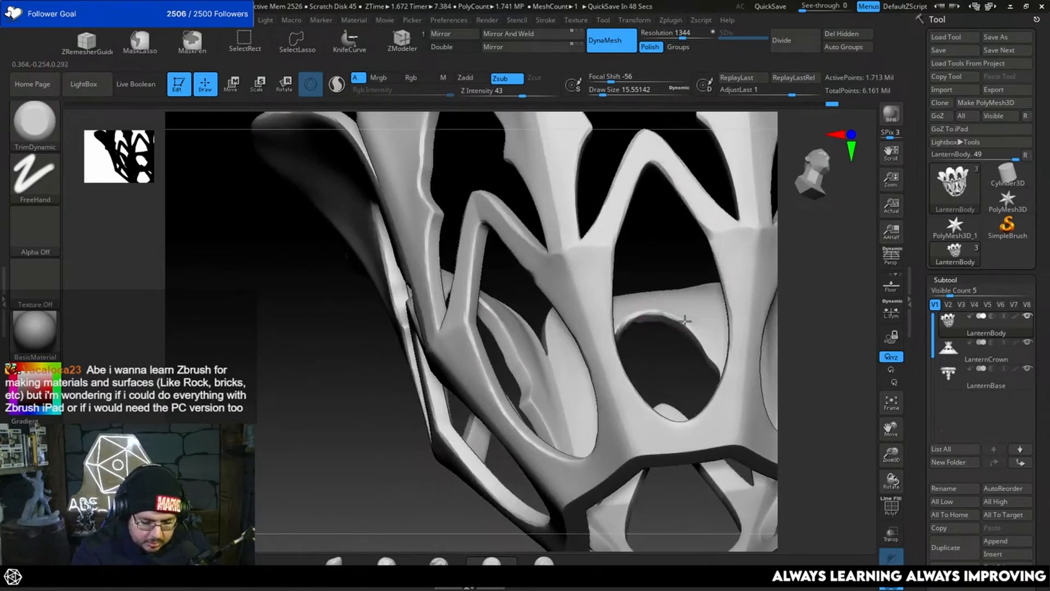
pyautogui.moveTo(687, 331); pyautogui.dragTo(625, 320, button='right')
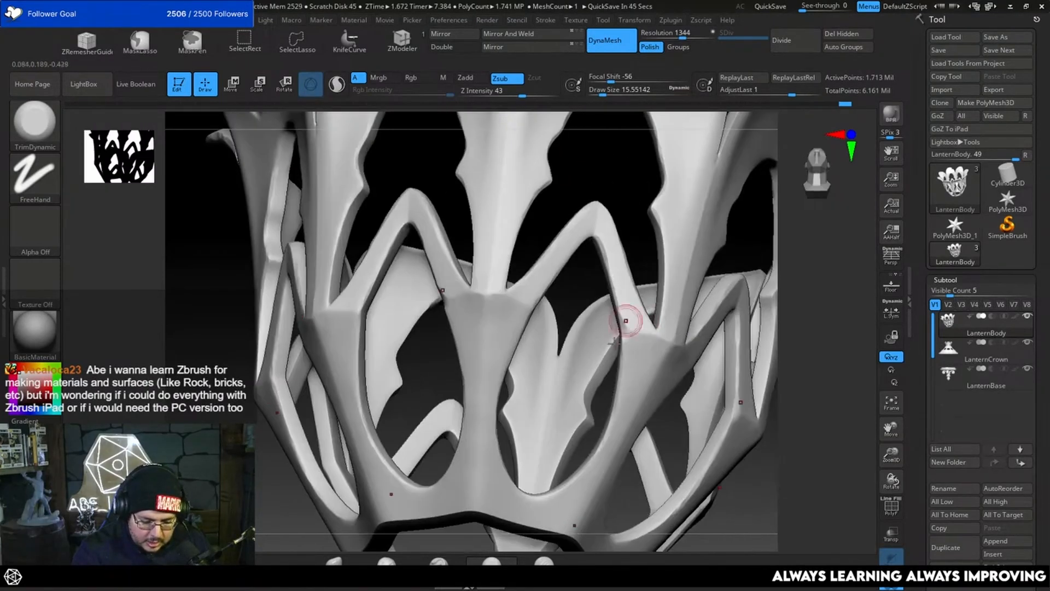
pyautogui.moveTo(602, 383); pyautogui.dragTo(633, 336, button='right')
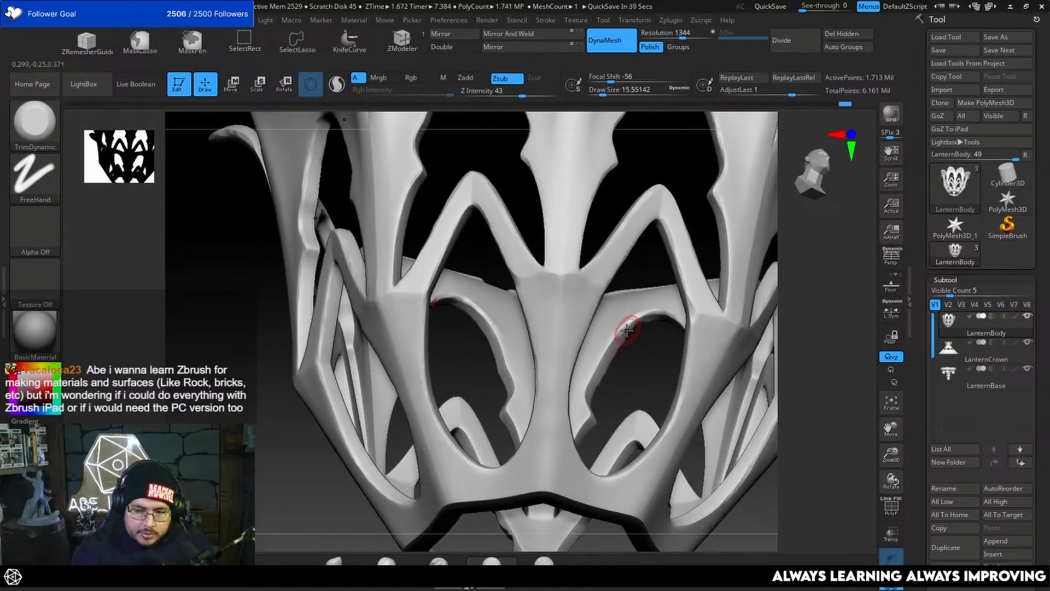
pyautogui.moveTo(628, 309)
pyautogui.mouseDown(button='right')
pyautogui.moveTo(621, 353)
pyautogui.moveTo(622, 328)
pyautogui.mouseUp(button='right')
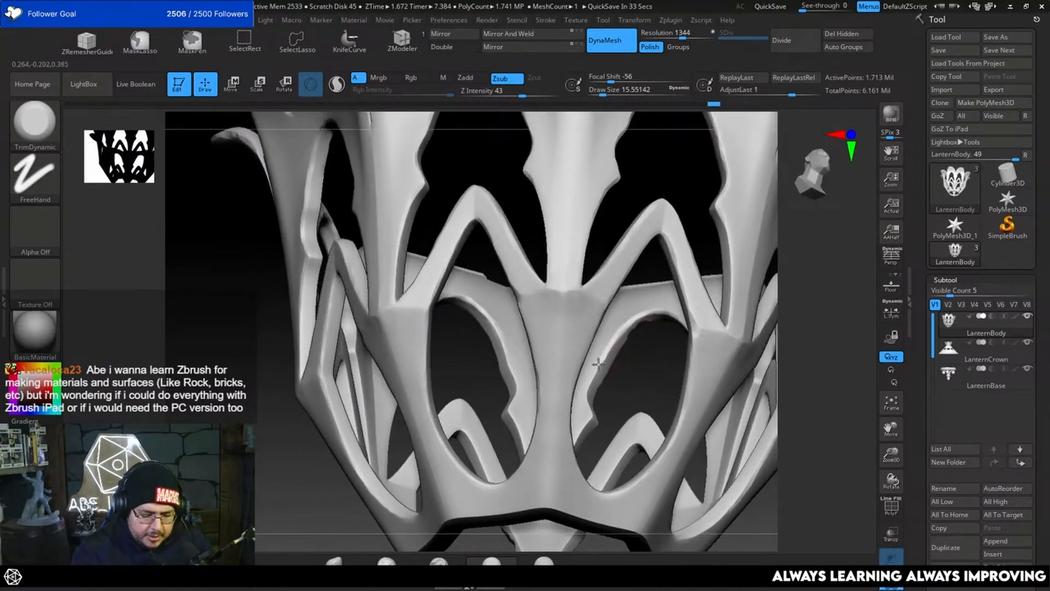
pyautogui.moveTo(594, 374); pyautogui.dragTo(738, 319, button='right')
pyautogui.keyDown('shift'); pyautogui.moveTo(807, 276); pyautogui.dragTo(706, 331, button='right'); pyautogui.keyUp('shift')
pyautogui.click(892, 579)
# - Carve a jagged chip down the V-shaped seam between two petals from several angles with ClayBuildup at draw size about 8.4
pyautogui.press('b')
pyautogui.press('c')
pyautogui.press('b')
pyautogui.press('space')
pyautogui.moveTo(600, 309); pyautogui.dragTo(596, 309)
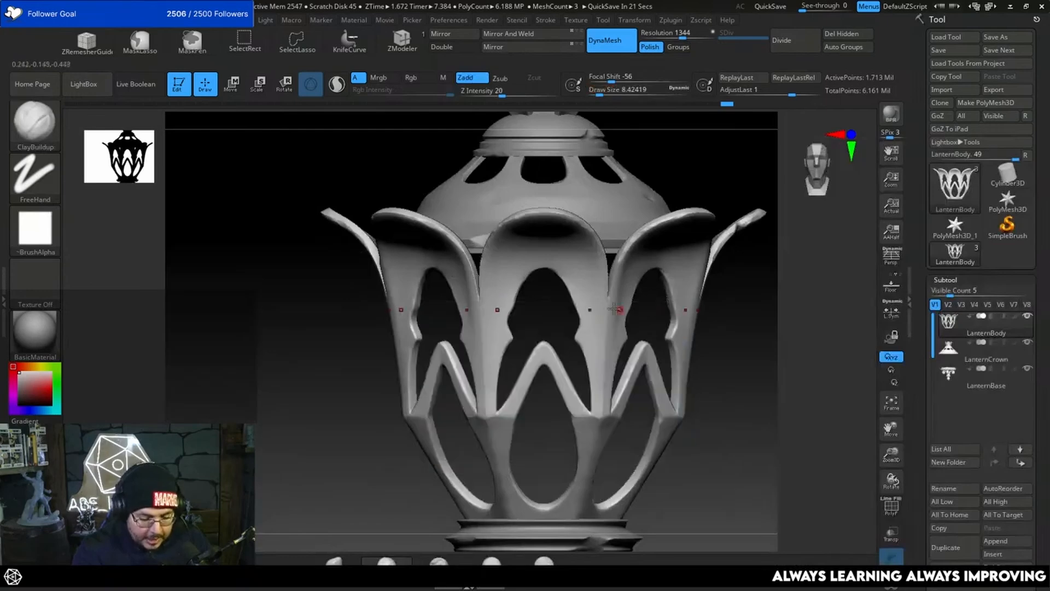
pyautogui.press('space')
pyautogui.keyDown('ctrl'); pyautogui.moveTo(723, 335); pyautogui.dragTo(751, 376, button='right'); pyautogui.keyUp('ctrl')
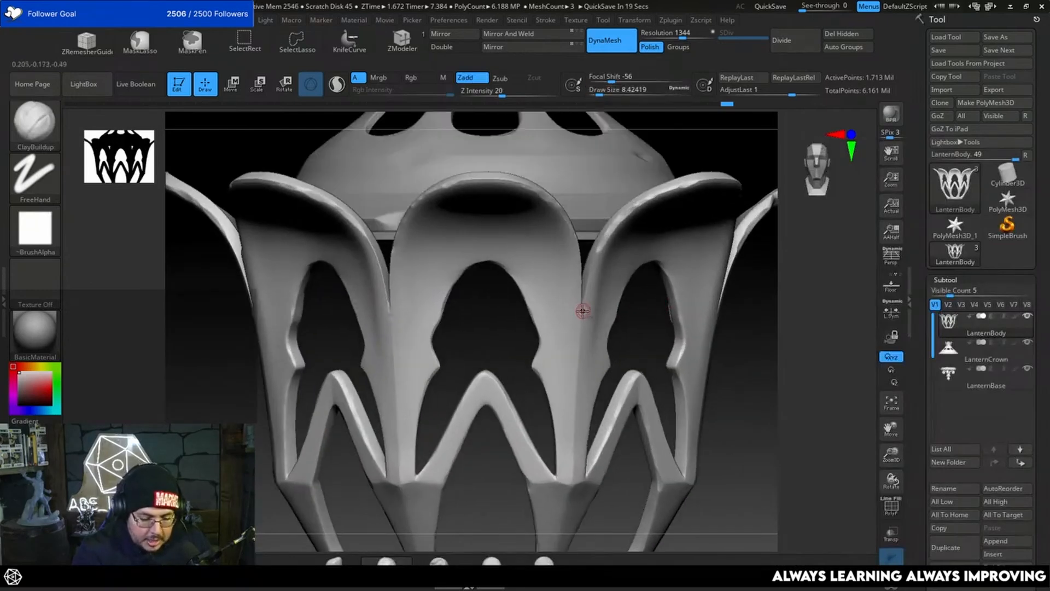
pyautogui.moveTo(582, 306); pyautogui.dragTo(578, 315)
pyautogui.moveTo(736, 357); pyautogui.dragTo(698, 354, button='right')
pyautogui.moveTo(579, 296)
pyautogui.mouseDown()
pyautogui.moveTo(580, 280)
pyautogui.moveTo(580, 313)
pyautogui.mouseUp()
pyautogui.moveTo(706, 246)
pyautogui.mouseDown(button='right')
pyautogui.moveTo(753, 237)
pyautogui.moveTo(721, 244)
pyautogui.mouseUp(button='right')
pyautogui.moveTo(583, 294)
pyautogui.mouseDown()
pyautogui.moveTo(590, 248)
pyautogui.moveTo(580, 301)
pyautogui.mouseUp()
pyautogui.moveTo(758, 263); pyautogui.dragTo(716, 237, button='right')
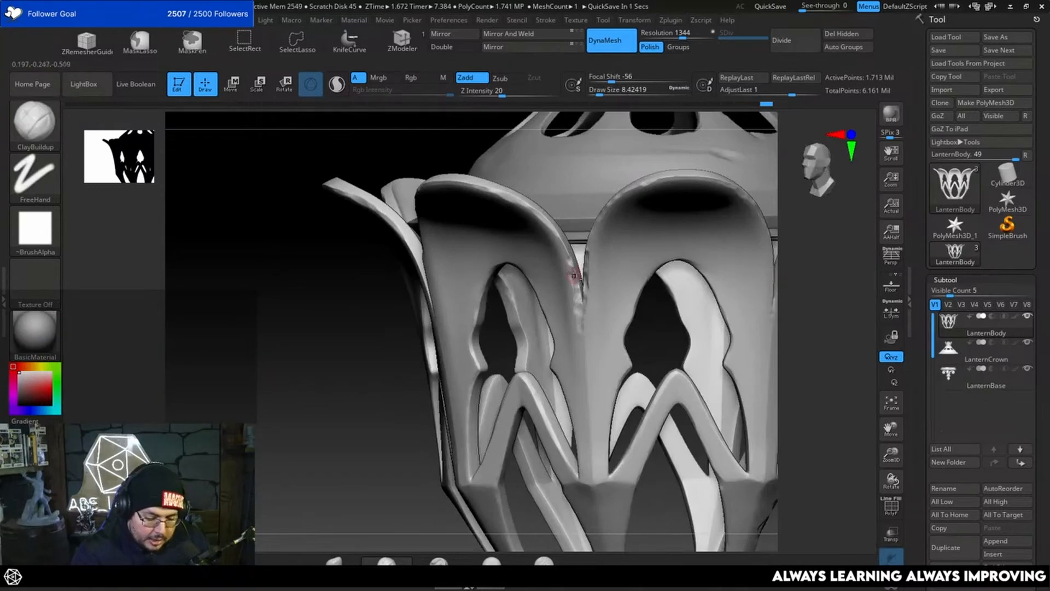
# - Trim and smooth the chipped seam between the two petals with TrimDynamic at draw size about 12.9
pyautogui.moveTo(574, 276); pyautogui.dragTo(629, 326, button='right')
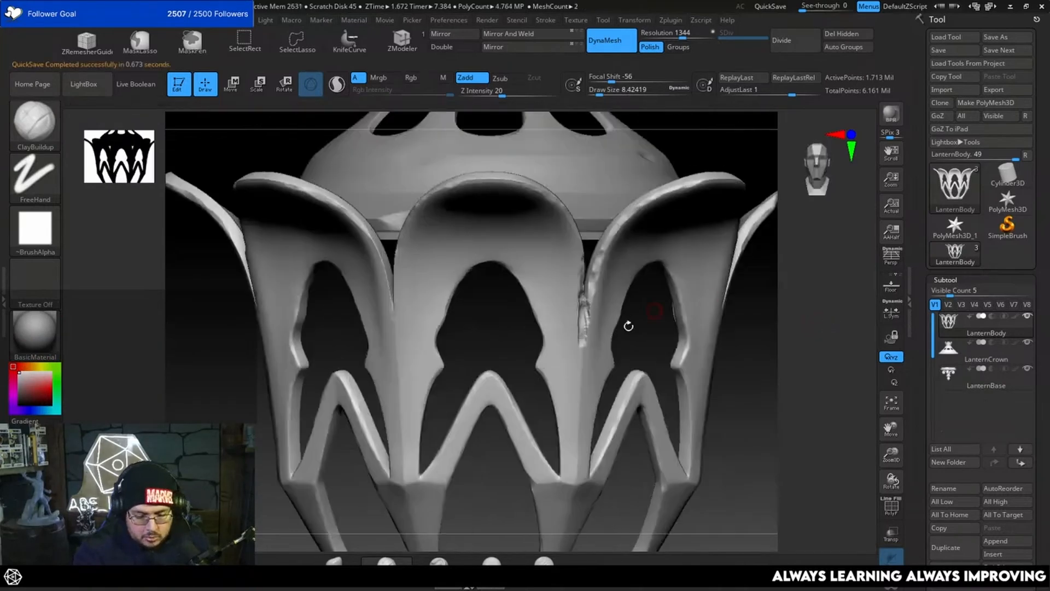
pyautogui.press('b')
pyautogui.press('t')
pyautogui.press('d')
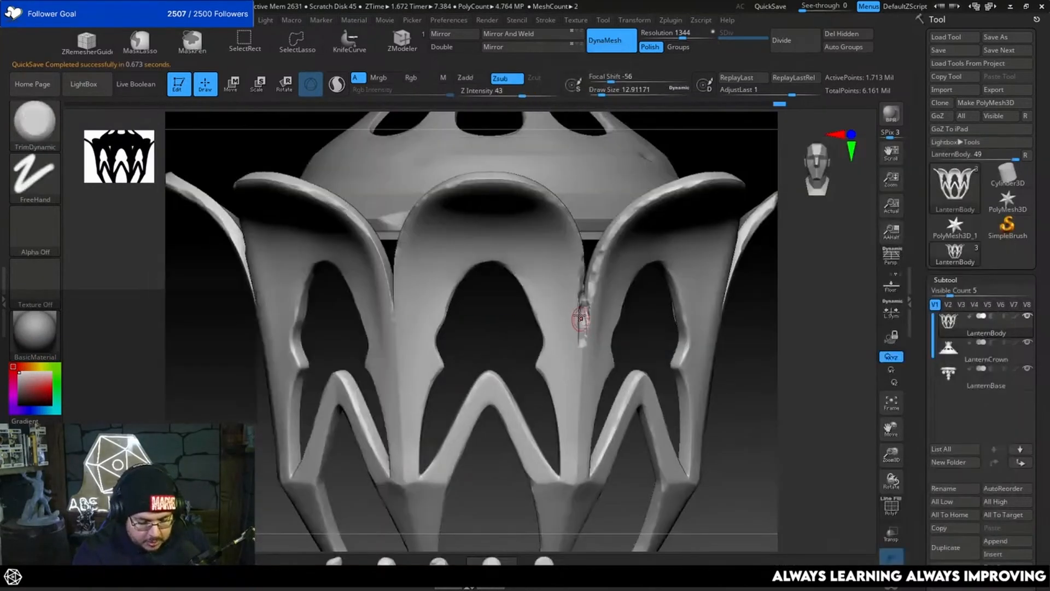
pyautogui.moveTo(685, 313); pyautogui.dragTo(646, 317, button='right')
pyautogui.keyDown('shift'); pyautogui.moveTo(583, 307); pyautogui.dragTo(584, 317); pyautogui.keyUp('shift')
pyautogui.moveTo(682, 340)
pyautogui.keyDown('ctrl'); pyautogui.mouseDown(button='right')
pyautogui.moveTo(662, 320)
pyautogui.moveTo(684, 274)
pyautogui.moveTo(753, 348)
pyautogui.moveTo(727, 343)
pyautogui.moveTo(733, 373)
pyautogui.moveTo(731, 315)
pyautogui.moveTo(717, 344)
pyautogui.moveTo(736, 369)
pyautogui.mouseUp(button='right'); pyautogui.keyUp('ctrl')
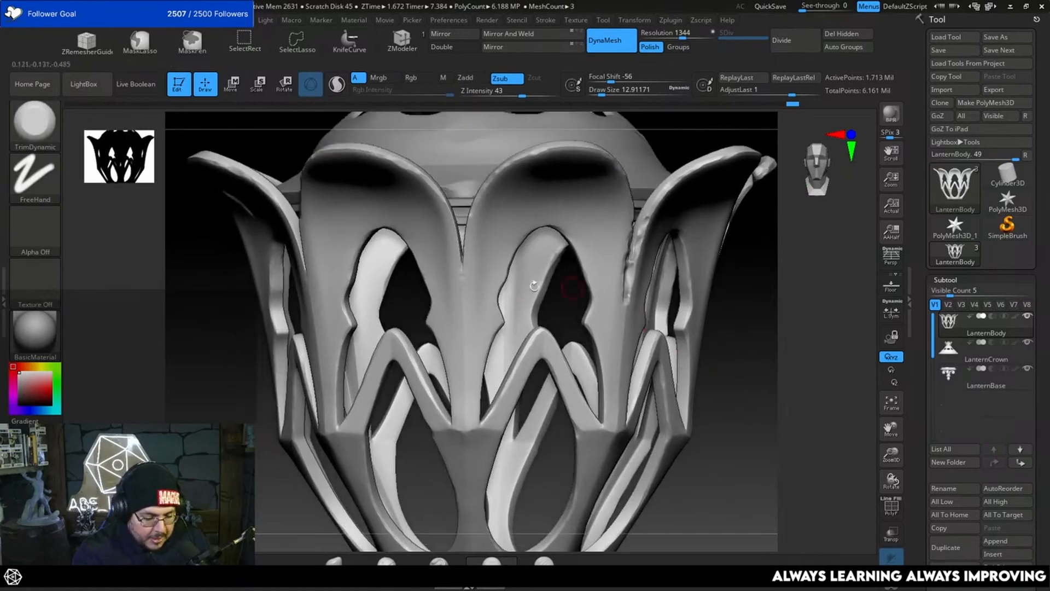
# - Flatten the neighbouring petal's upper rim and the strut junction beneath the next seam with TrimDynamic at draw size 28.75
pyautogui.press('space')
pyautogui.moveTo(465, 277); pyautogui.dragTo(472, 276)
pyautogui.press('b')
pyautogui.press('t')
pyautogui.press('d')
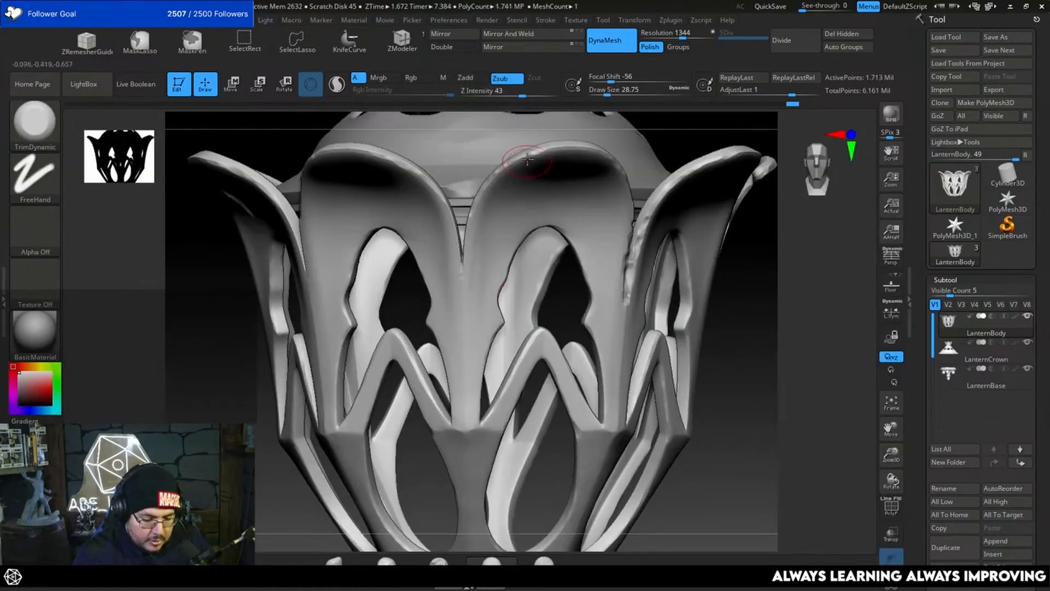
pyautogui.moveTo(526, 160); pyautogui.dragTo(519, 162)
pyautogui.keyDown('alt'); pyautogui.moveTo(747, 349); pyautogui.dragTo(762, 312, button='right'); pyautogui.keyUp('alt')
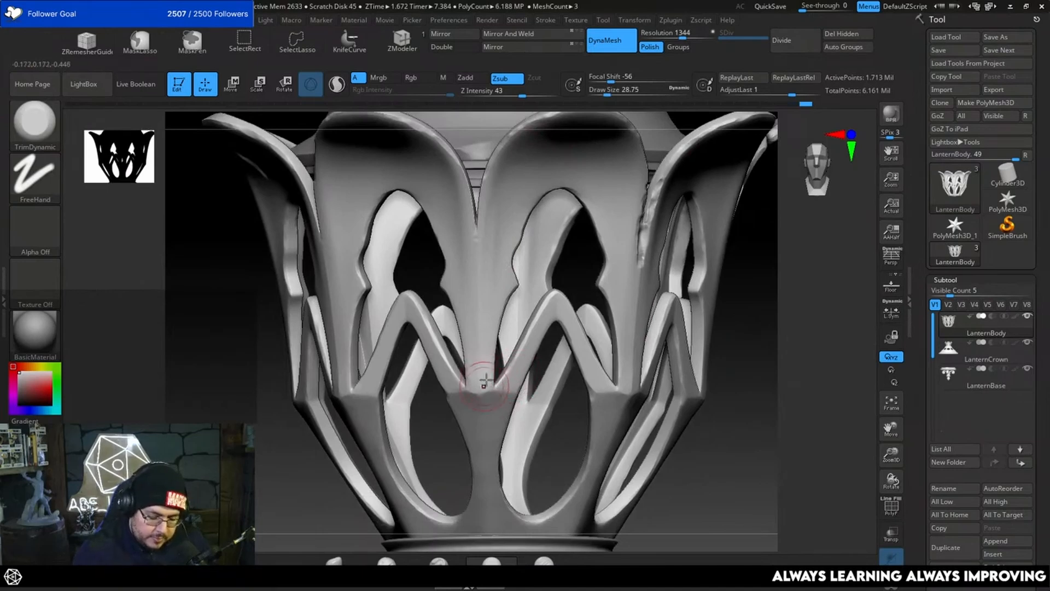
pyautogui.moveTo(485, 381); pyautogui.dragTo(504, 377)
# - Carve chips along the neighbouring petal seam on the front panel's other side with ClayBuildup at draw size about 8.4
pyautogui.moveTo(733, 350)
pyautogui.keyDown('ctrl'); pyautogui.mouseDown(button='right')
pyautogui.moveTo(691, 392)
pyautogui.moveTo(679, 359)
pyautogui.moveTo(663, 405)
pyautogui.moveTo(682, 421)
pyautogui.moveTo(679, 469)
pyautogui.mouseUp(button='right'); pyautogui.keyUp('ctrl')
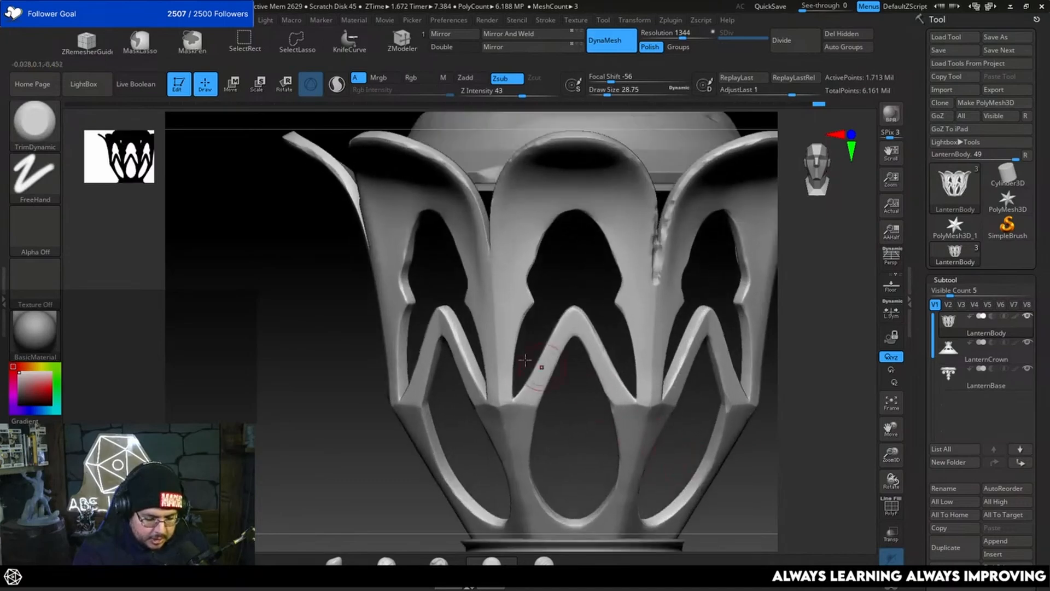
pyautogui.press('b')
pyautogui.press('c')
pyautogui.press('b')
pyautogui.press('space')
pyautogui.moveTo(497, 348); pyautogui.dragTo(487, 348)
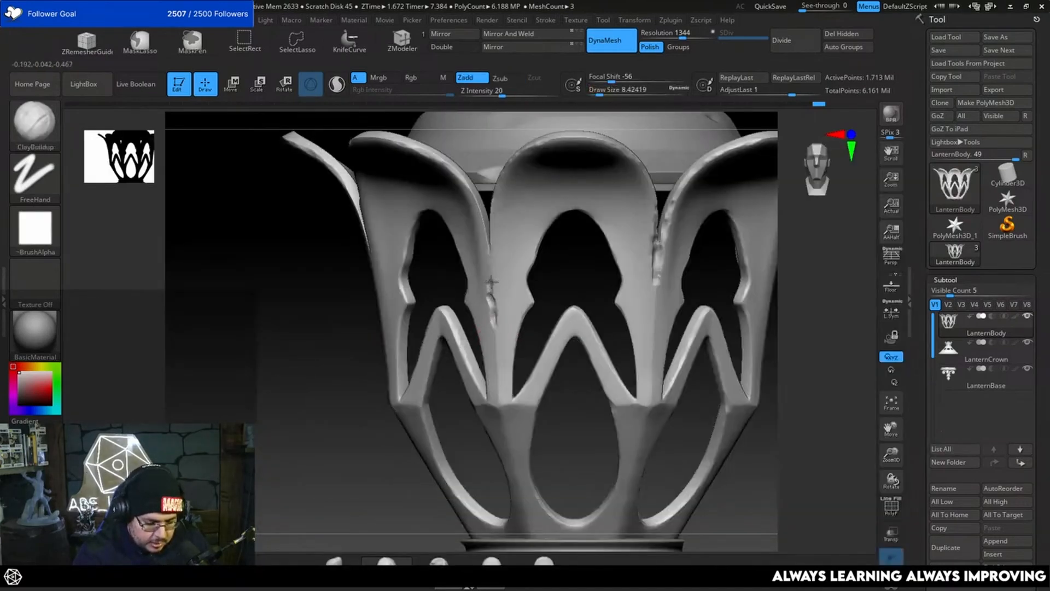
pyautogui.moveTo(494, 260); pyautogui.dragTo(499, 346)
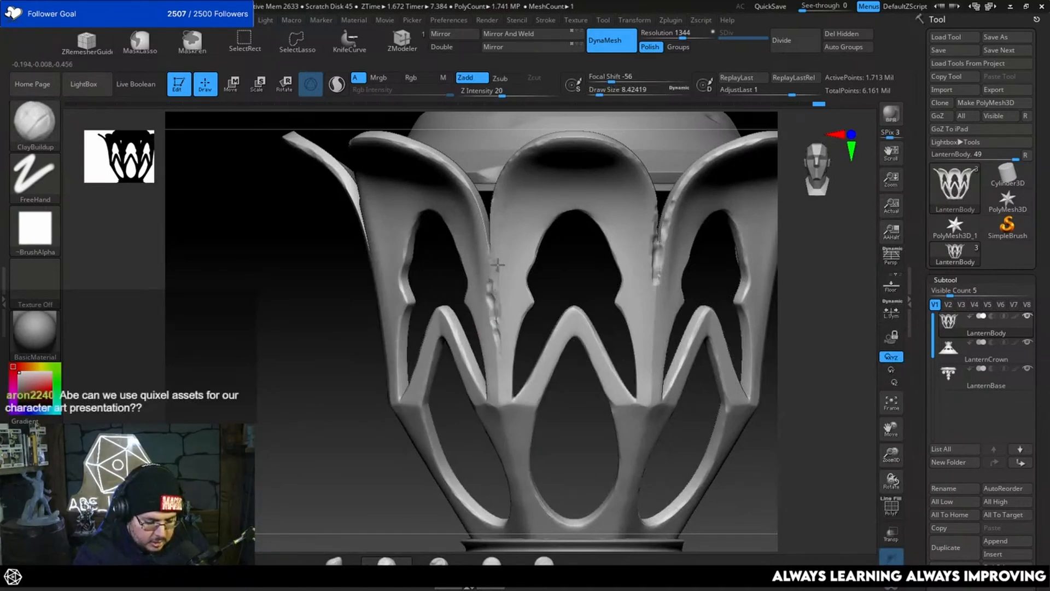
# - Carve small chips into a lower oval opening's bottom rim and a petal opening's side edge with ClayBuildup at draw size about 8.4
pyautogui.press('f')
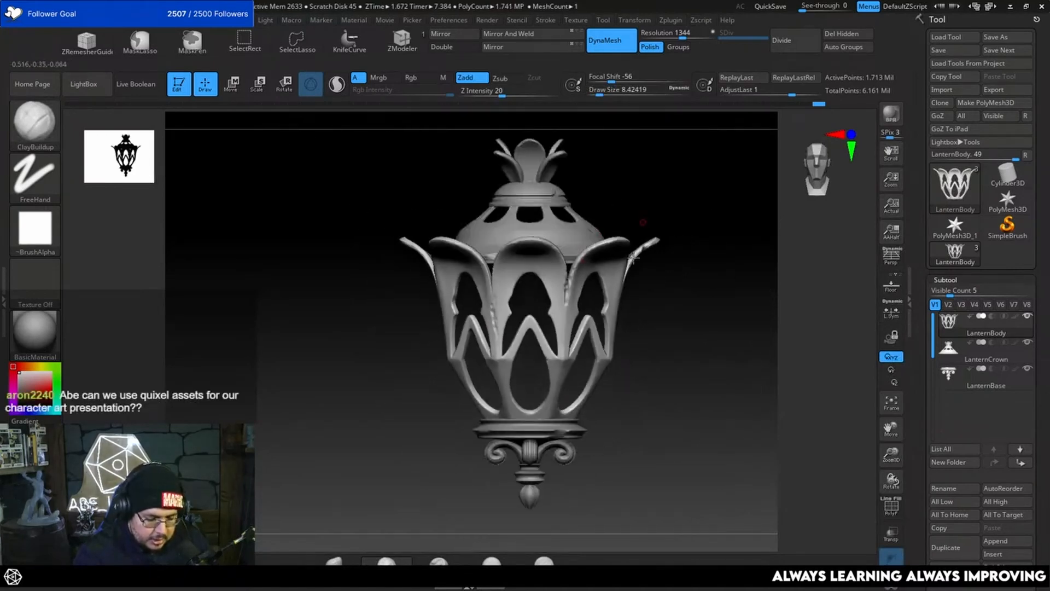
pyautogui.keyDown('alt'); pyautogui.moveTo(617, 424); pyautogui.dragTo(706, 420); pyautogui.keyUp('alt')
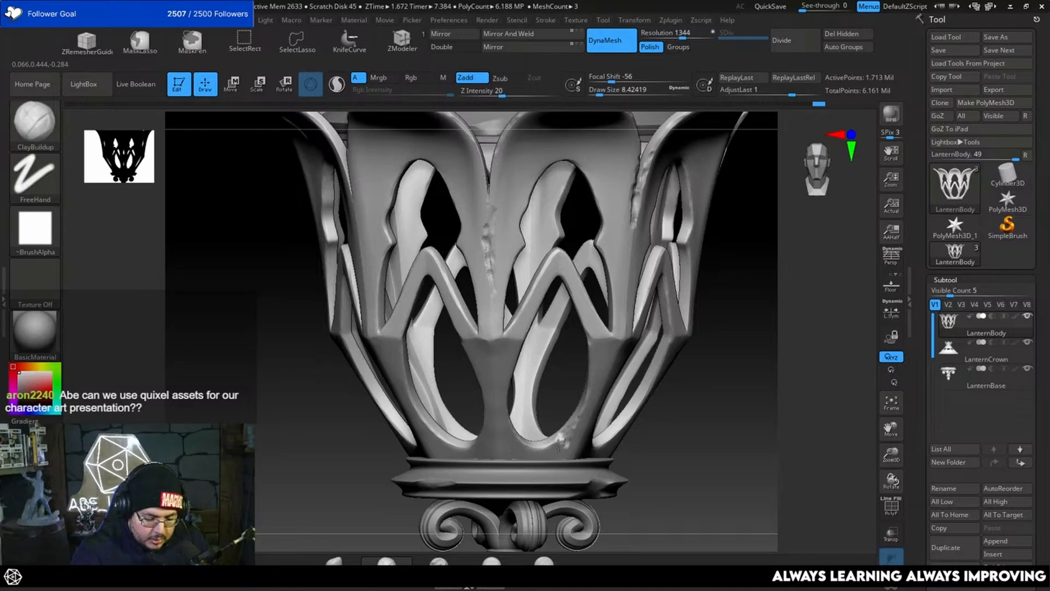
pyautogui.keyDown('alt'); pyautogui.moveTo(642, 460); pyautogui.dragTo(695, 311); pyautogui.keyUp('alt')
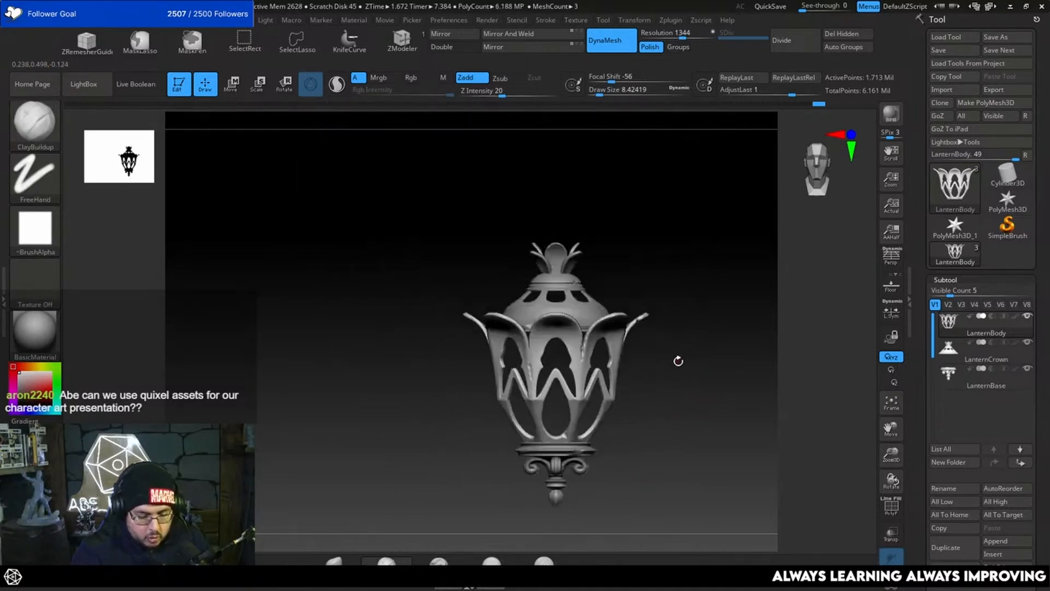
pyautogui.keyDown('alt'); pyautogui.moveTo(679, 361); pyautogui.dragTo(670, 328); pyautogui.keyUp('alt')
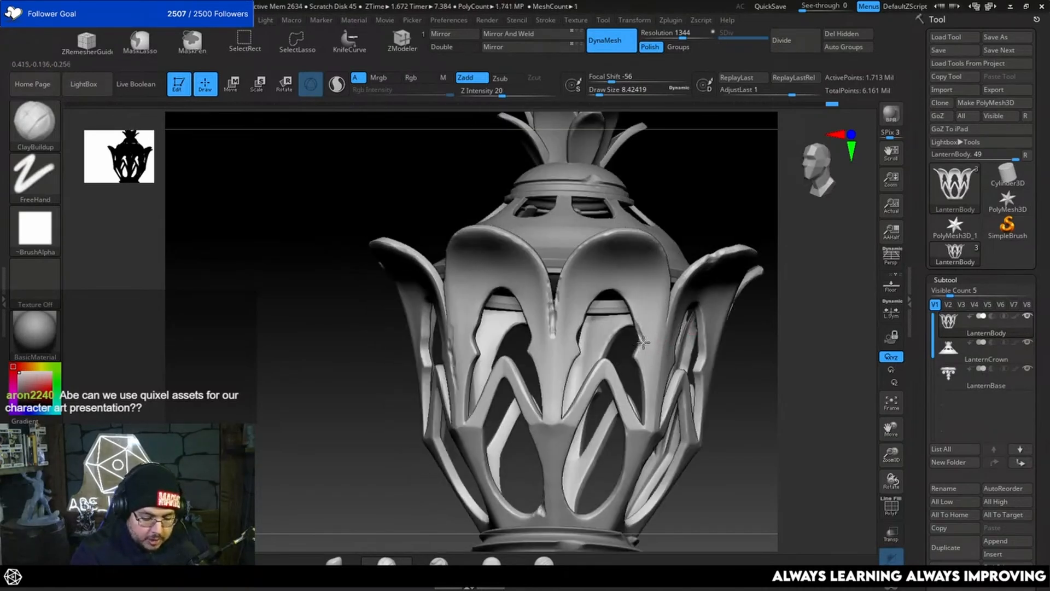
pyautogui.moveTo(736, 387); pyautogui.dragTo(692, 365)
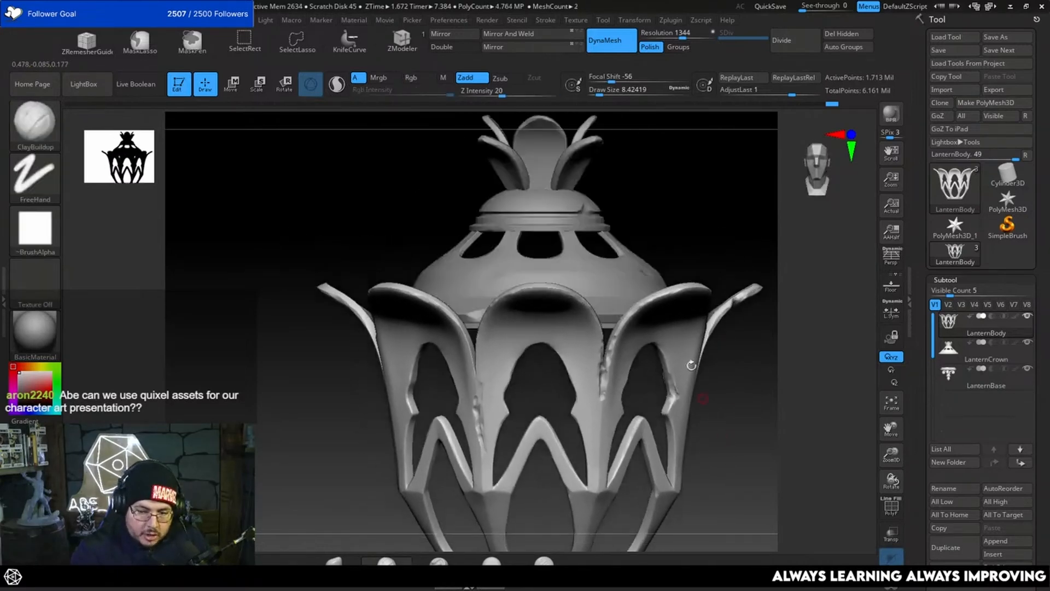
# - Trim the chipped edge of the petal's arched opening with TrimDynamic at draw size about 21.6
pyautogui.press('b')
pyautogui.press('t')
pyautogui.press('d')
pyautogui.press('space')
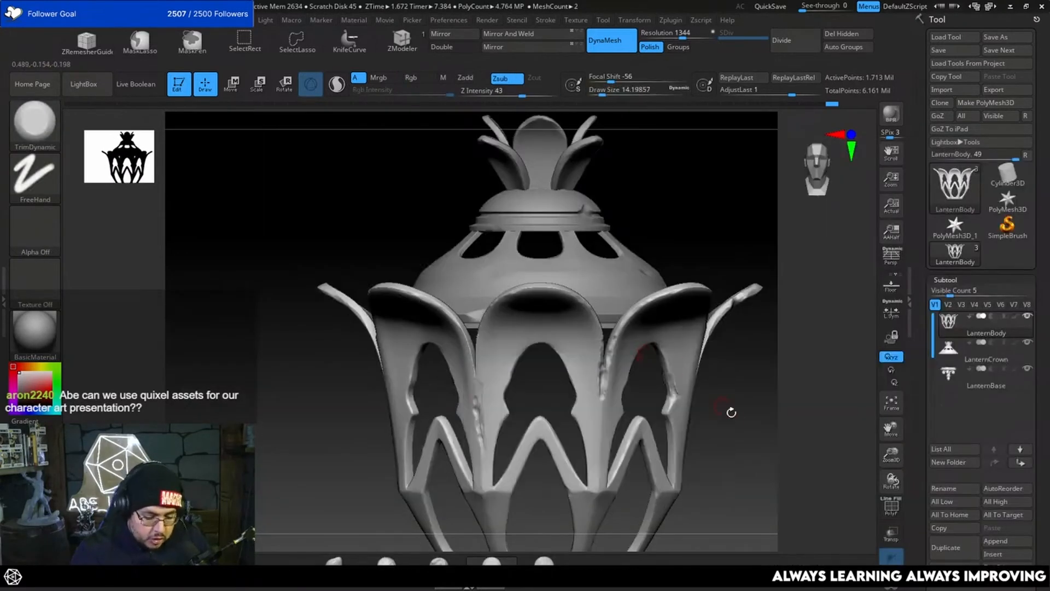
pyautogui.moveTo(729, 410)
pyautogui.mouseDown()
pyautogui.moveTo(787, 428)
pyautogui.moveTo(774, 413)
pyautogui.mouseUp()
pyautogui.press('space')
pyautogui.moveTo(673, 363); pyautogui.dragTo(661, 359)
pyautogui.keyDown('alt'); pyautogui.moveTo(813, 383); pyautogui.dragTo(837, 340); pyautogui.keyUp('alt')
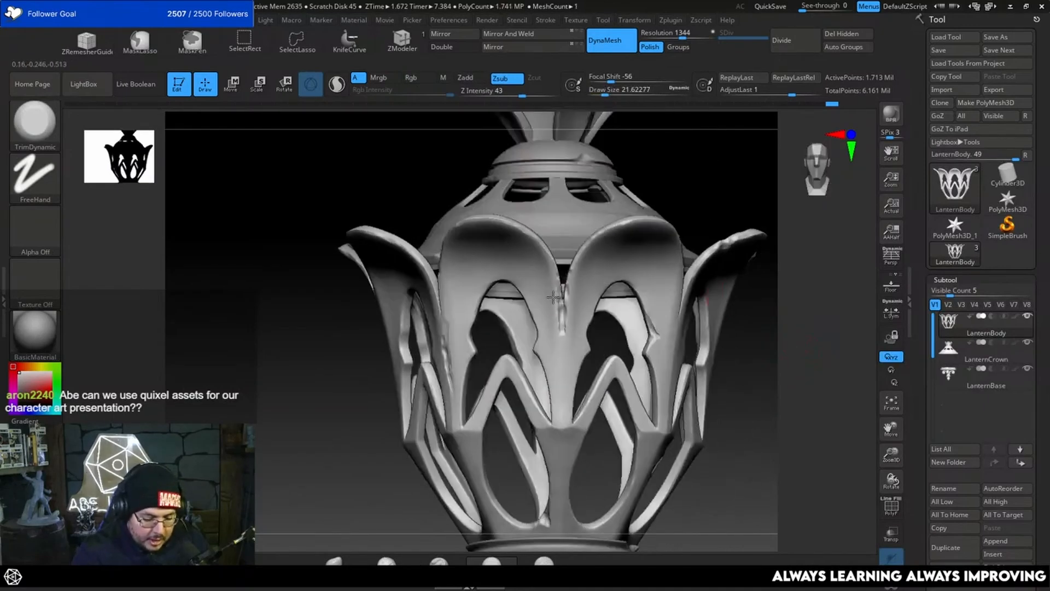
# - Chip the edges where the lantern body's upper petals meet using TrimDynamic strokes, raising the draw size to 28.75
pyautogui.moveTo(763, 407); pyautogui.dragTo(711, 361)
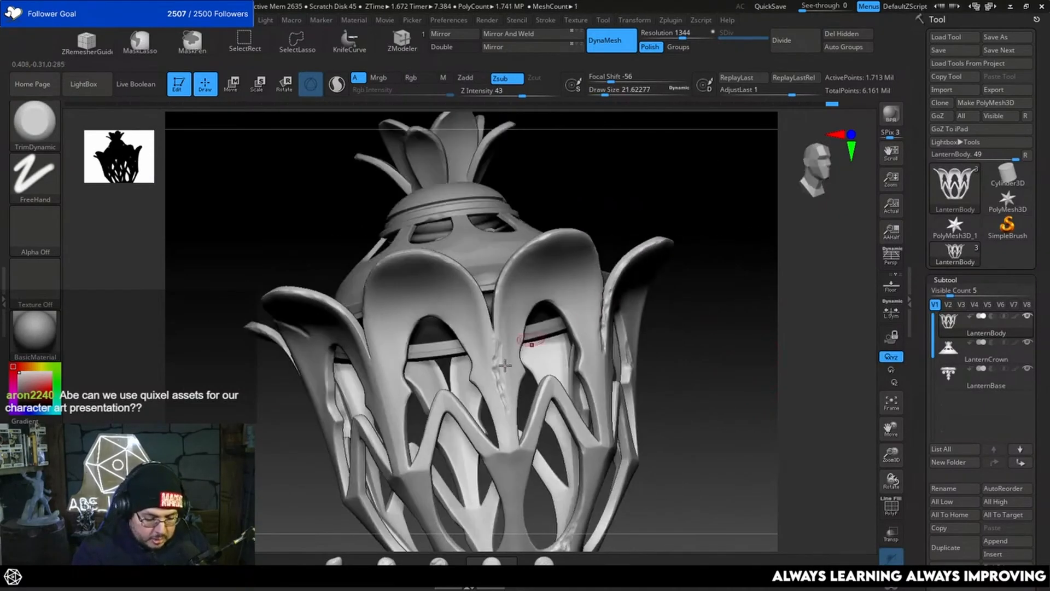
pyautogui.moveTo(491, 357); pyautogui.dragTo(507, 414)
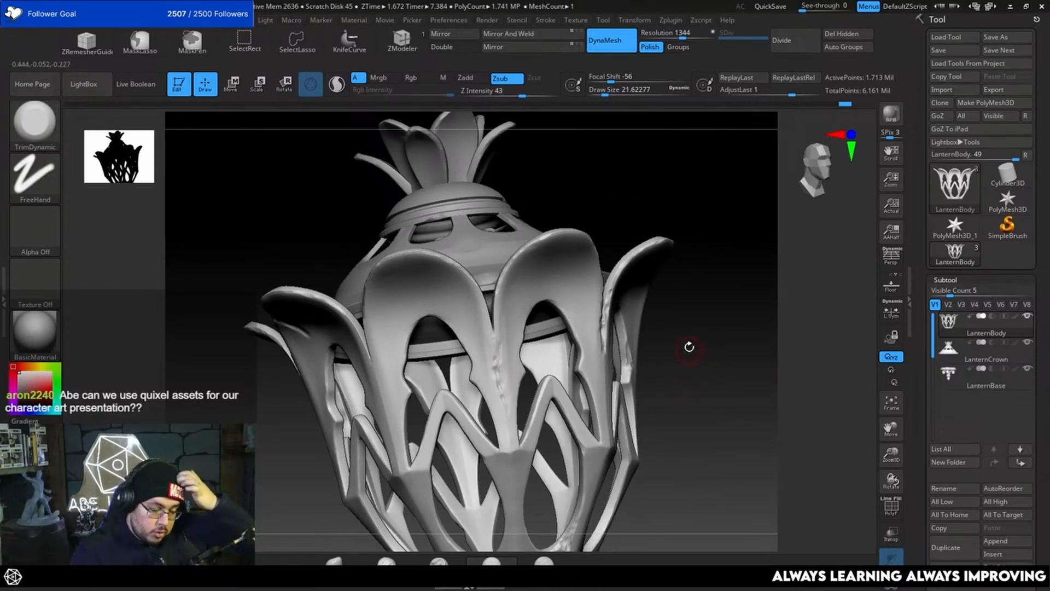
pyautogui.moveTo(687, 302); pyautogui.dragTo(693, 365)
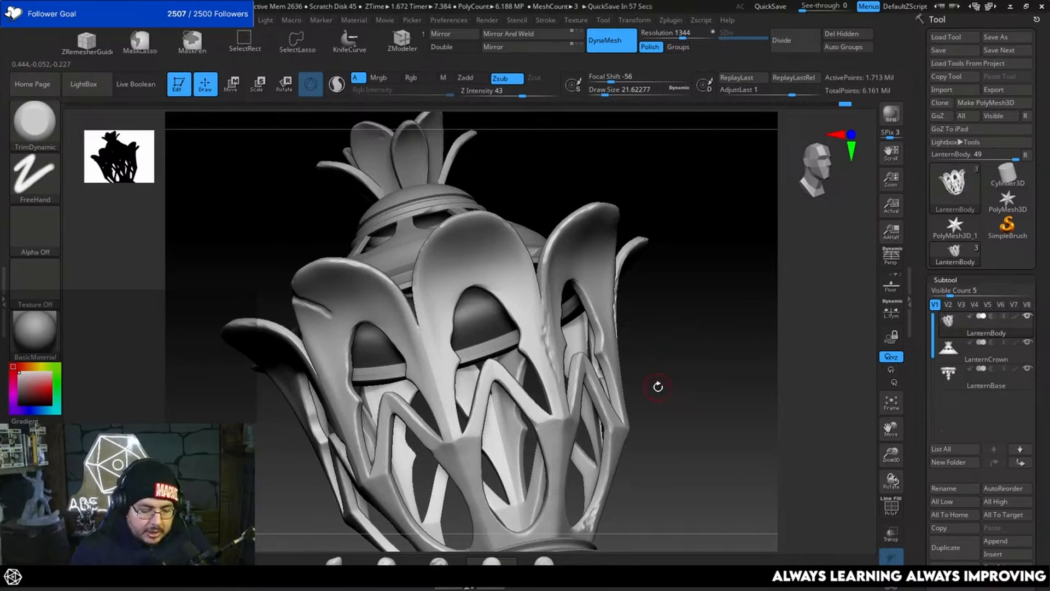
pyautogui.moveTo(656, 385); pyautogui.dragTo(703, 334)
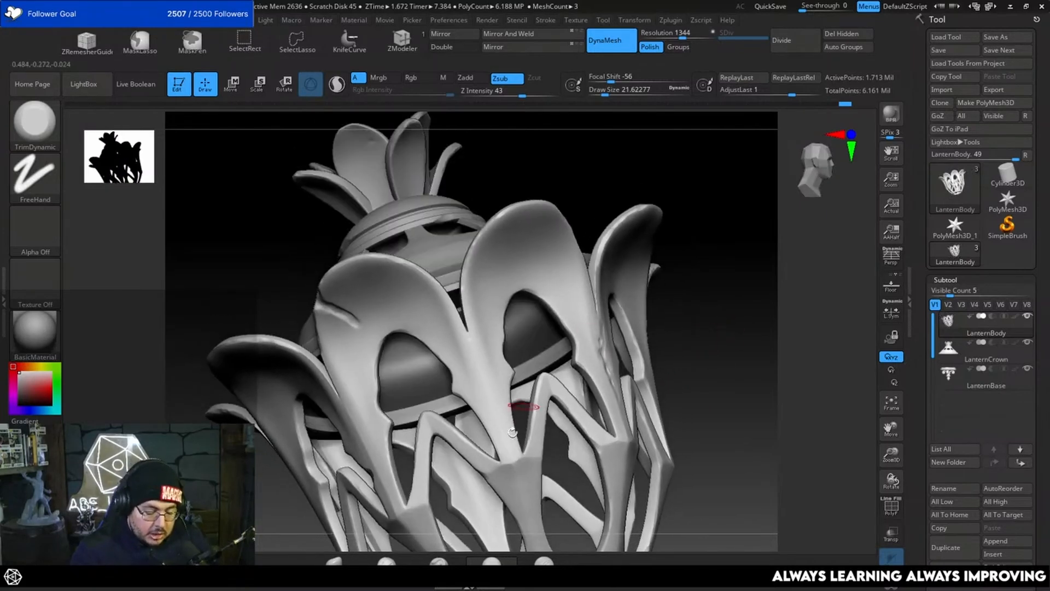
pyautogui.press('space')
pyautogui.click(461, 347)
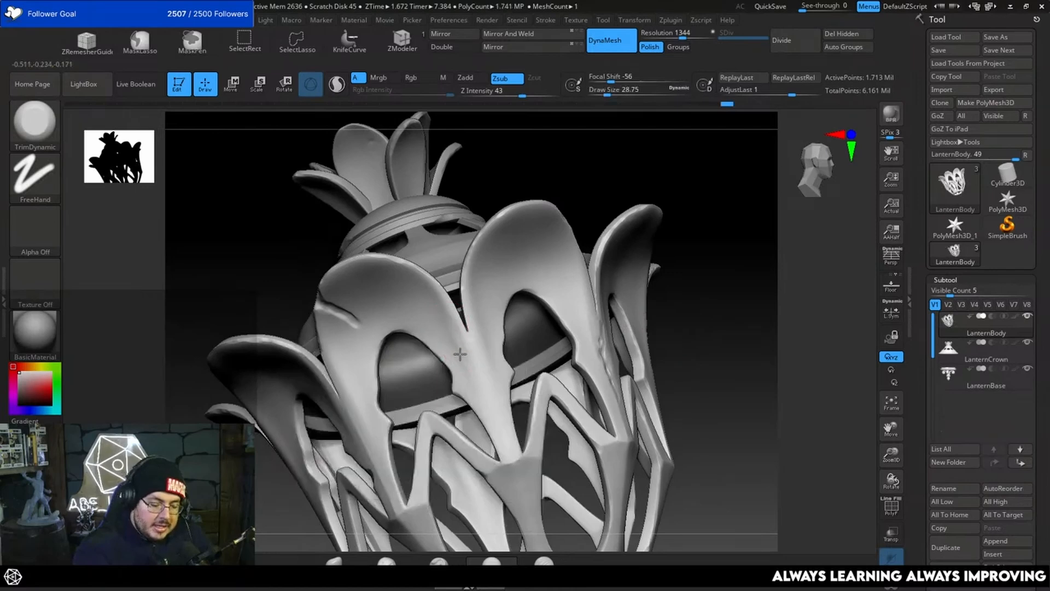
pyautogui.moveTo(483, 337); pyautogui.dragTo(468, 299)
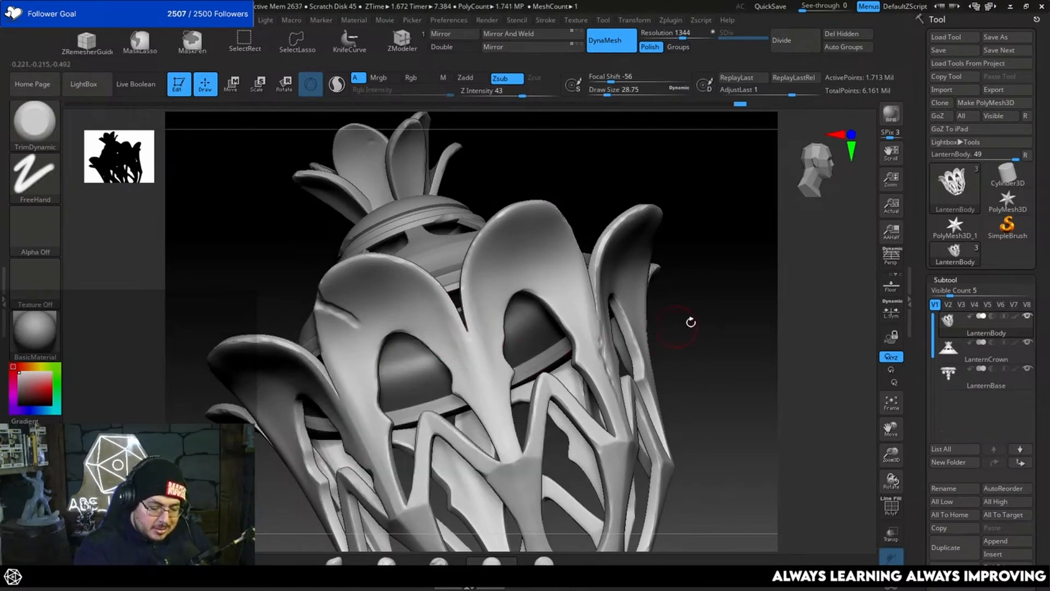
pyautogui.moveTo(691, 321); pyautogui.dragTo(638, 306)
# - Set the draw size to about 21.6 and trim wear into the upper rim of a lantern body petal
pyautogui.moveTo(629, 159); pyautogui.dragTo(663, 235)
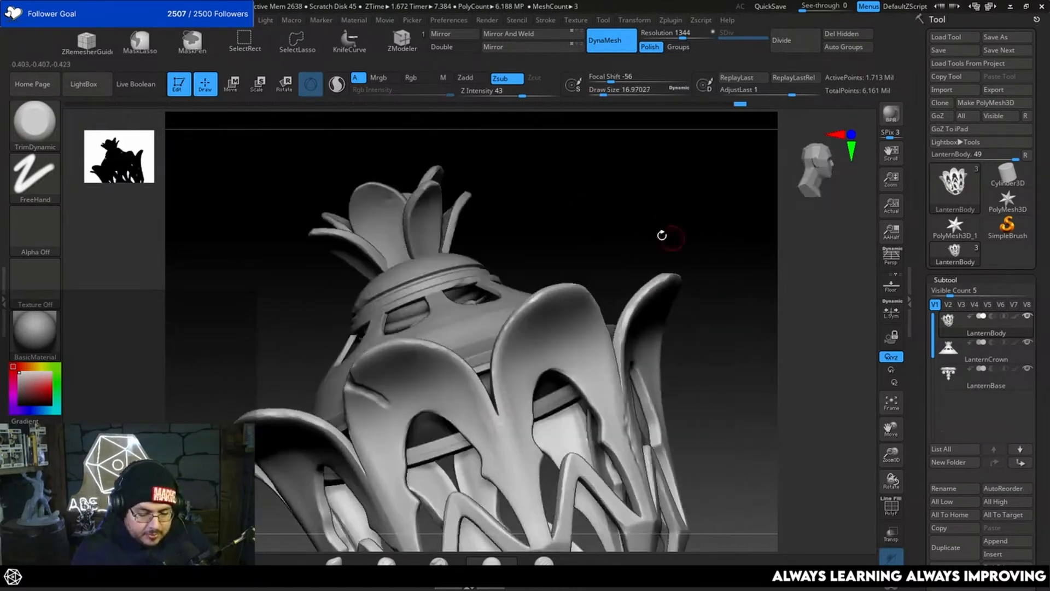
pyautogui.press('space')
pyautogui.click(539, 294)
pyautogui.moveTo(540, 296); pyautogui.dragTo(542, 296)
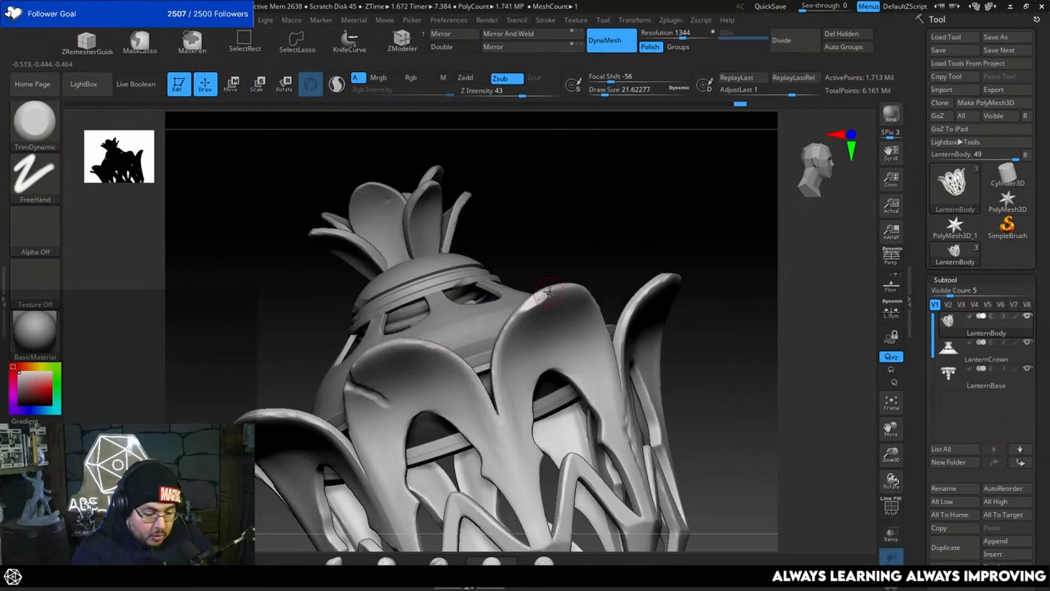
pyautogui.moveTo(578, 257); pyautogui.dragTo(561, 283)
pyautogui.moveTo(609, 228); pyautogui.dragTo(584, 241)
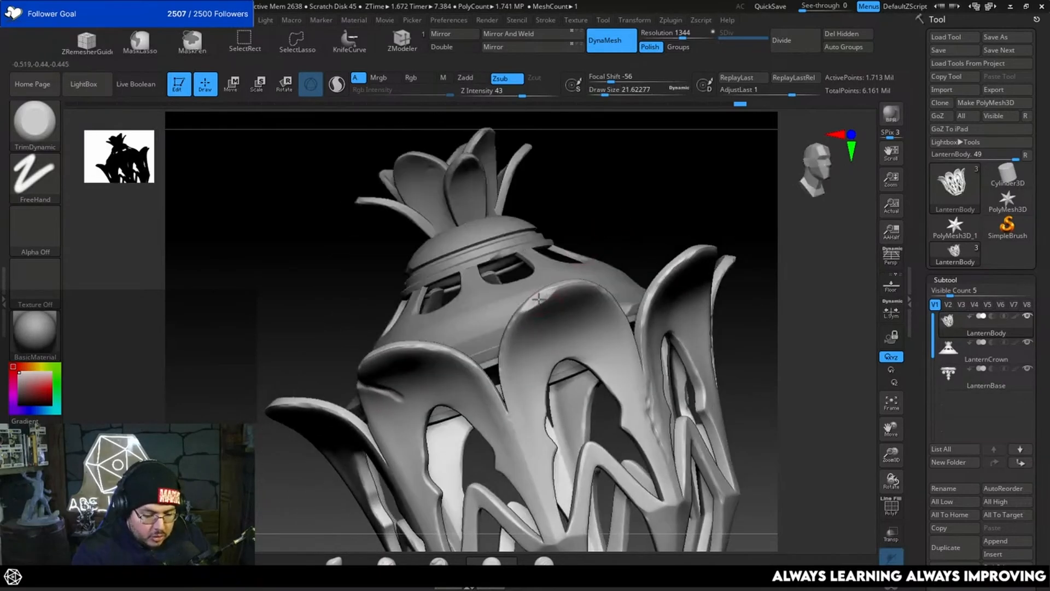
pyautogui.moveTo(660, 212); pyautogui.dragTo(593, 252)
pyautogui.moveTo(547, 290); pyautogui.dragTo(604, 220)
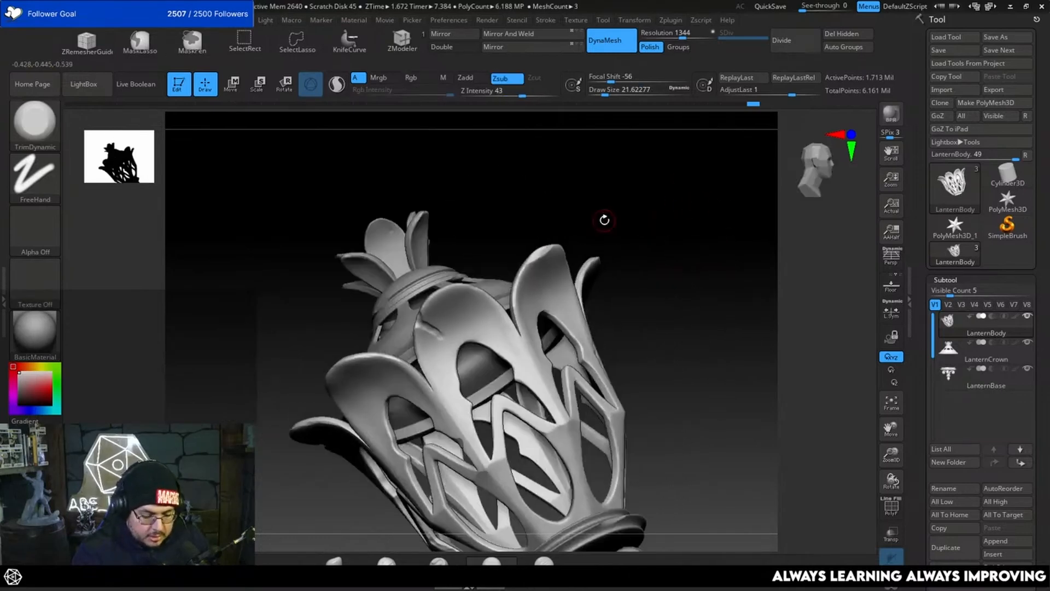
# - Select the LanternBase subtool and trim its wide upper ring, setting the draw size to about 18.5
pyautogui.moveTo(665, 320)
pyautogui.mouseDown()
pyautogui.moveTo(680, 314)
pyautogui.moveTo(659, 375)
pyautogui.moveTo(683, 278)
pyautogui.moveTo(689, 305)
pyautogui.moveTo(668, 330)
pyautogui.moveTo(678, 317)
pyautogui.mouseUp()
pyautogui.keyDown('alt'); pyautogui.click(597, 299); pyautogui.keyUp('alt')
pyautogui.press('space')
pyautogui.moveTo(562, 319); pyautogui.dragTo(559, 319)
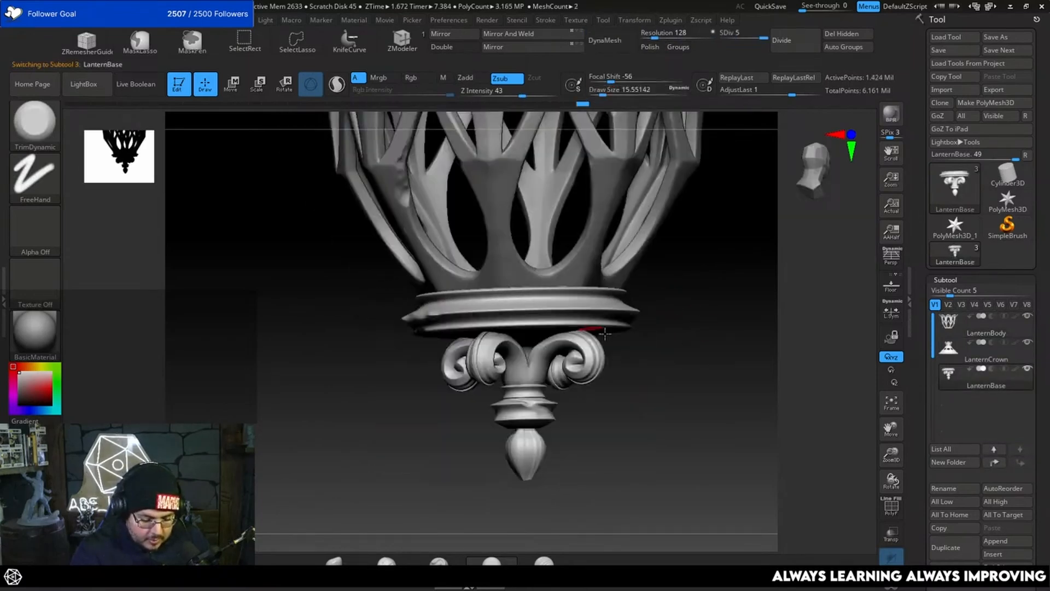
pyautogui.moveTo(579, 332); pyautogui.dragTo(562, 303, button='right')
pyautogui.press('space')
pyautogui.moveTo(560, 294); pyautogui.dragTo(561, 294)
pyautogui.moveTo(562, 296); pyautogui.dragTo(539, 297)
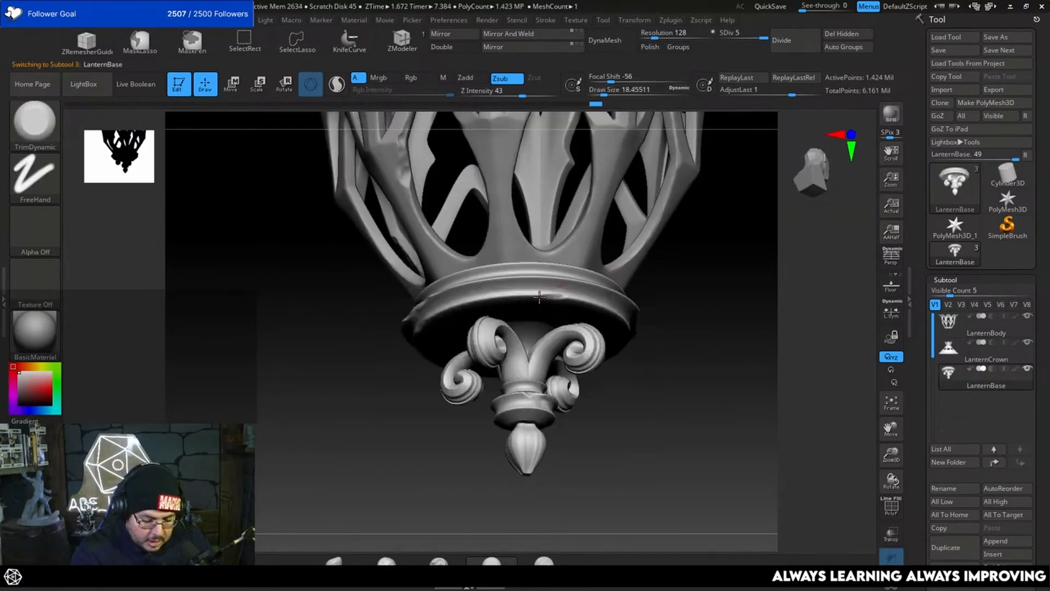
pyautogui.moveTo(665, 342)
pyautogui.mouseDown()
pyautogui.moveTo(642, 354)
pyautogui.moveTo(678, 342)
pyautogui.mouseUp()
# - Select the LanternCrown subtool and examine the wear on its petals and dome
pyautogui.moveTo(699, 342)
pyautogui.keyDown('alt'); pyautogui.mouseDown()
pyautogui.moveTo(705, 413)
pyautogui.moveTo(698, 383)
pyautogui.mouseUp(); pyautogui.keyUp('alt')
pyautogui.moveTo(693, 316); pyautogui.dragTo(708, 286)
pyautogui.keyDown('alt'); pyautogui.click(681, 270); pyautogui.keyUp('alt')
pyautogui.moveTo(656, 261)
pyautogui.keyDown('alt'); pyautogui.mouseDown()
pyautogui.moveTo(658, 276)
pyautogui.moveTo(695, 291)
pyautogui.moveTo(705, 256)
pyautogui.moveTo(698, 293)
pyautogui.mouseUp(); pyautogui.keyUp('alt')
pyautogui.keyDown('alt'); pyautogui.click(608, 291); pyautogui.keyUp('alt')
pyautogui.moveTo(704, 244); pyautogui.dragTo(607, 361)
pyautogui.keyDown('alt'); pyautogui.moveTo(722, 335); pyautogui.dragTo(724, 343); pyautogui.keyUp('alt')
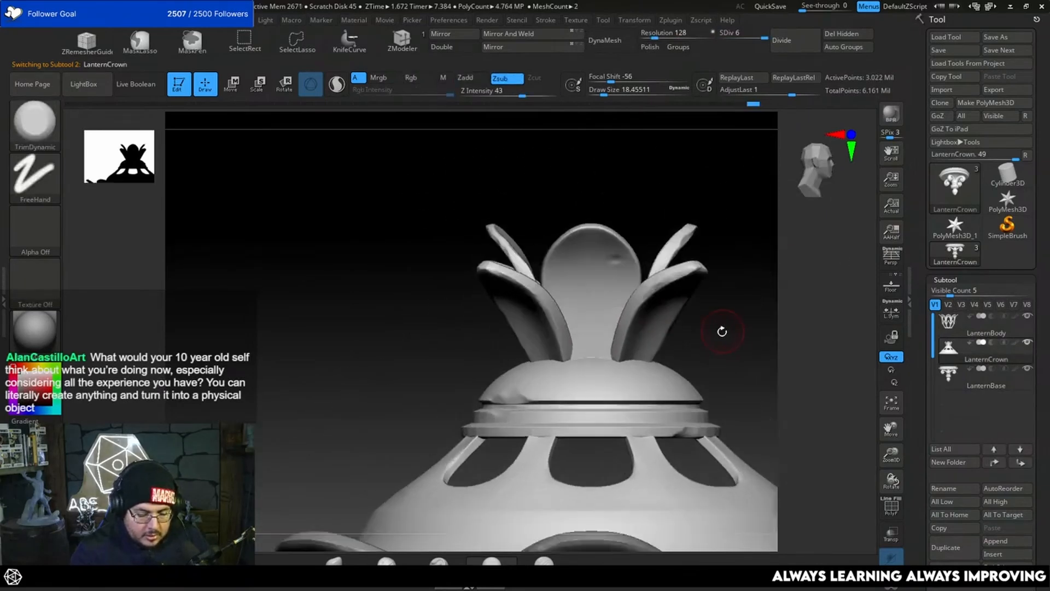
# - Select the LanternBody subtool and switch to the Chisel brush with a draw size of about 11.7
pyautogui.keyDown('alt'); pyautogui.moveTo(726, 383); pyautogui.dragTo(751, 179); pyautogui.keyUp('alt')
pyautogui.keyDown('alt'); pyautogui.moveTo(710, 287); pyautogui.dragTo(733, 201); pyautogui.keyUp('alt')
pyautogui.keyDown('alt'); pyautogui.moveTo(692, 384); pyautogui.dragTo(753, 242); pyautogui.keyUp('alt')
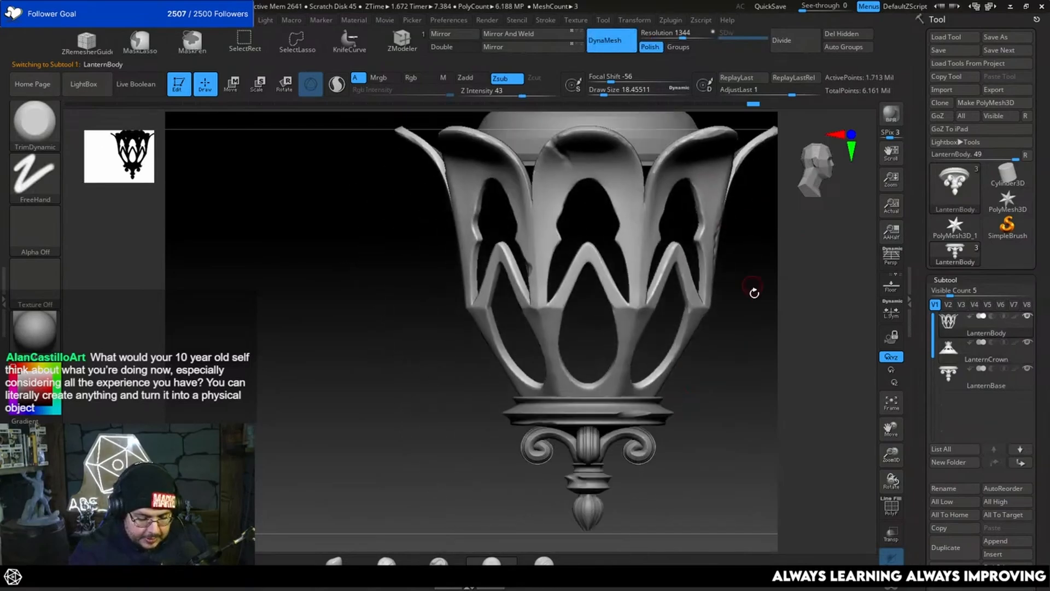
pyautogui.moveTo(728, 296)
pyautogui.keyDown('alt'); pyautogui.mouseDown()
pyautogui.moveTo(724, 345)
pyautogui.moveTo(746, 304)
pyautogui.mouseUp(); pyautogui.keyUp('alt')
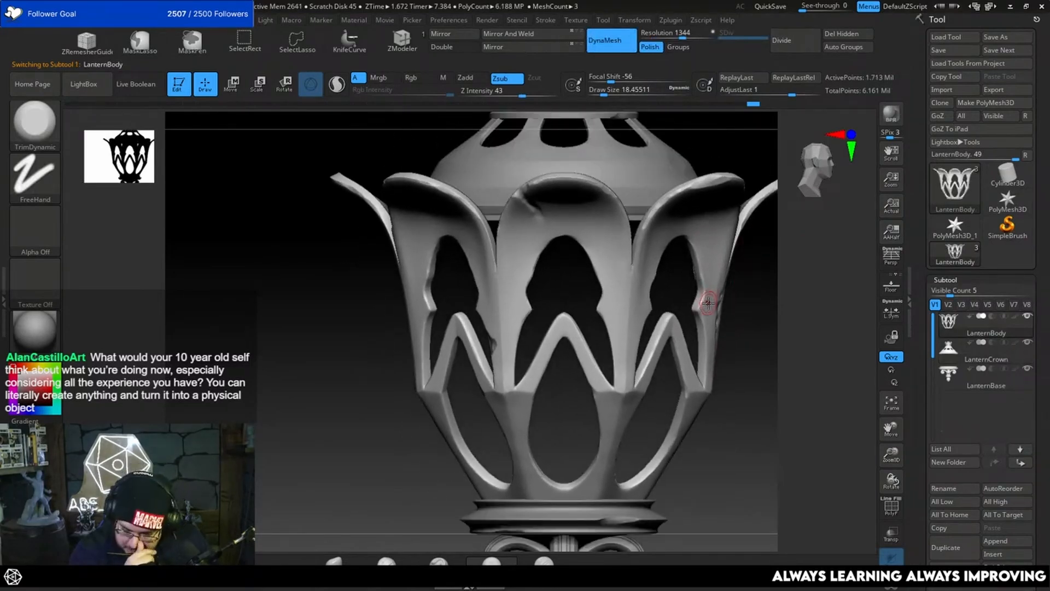
pyautogui.press('b')
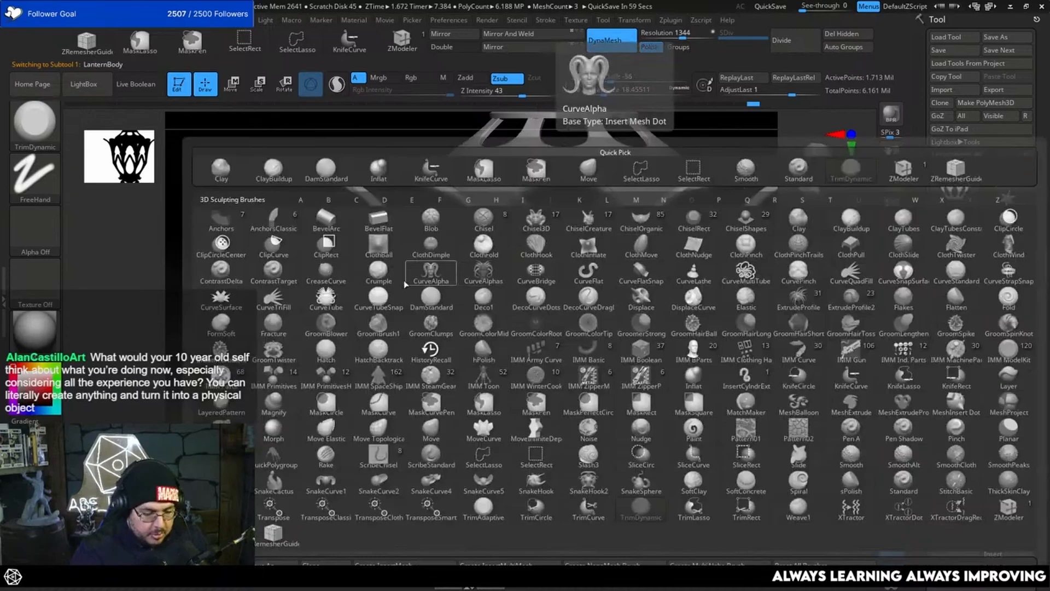
pyautogui.click(326, 173)
pyautogui.press('b')
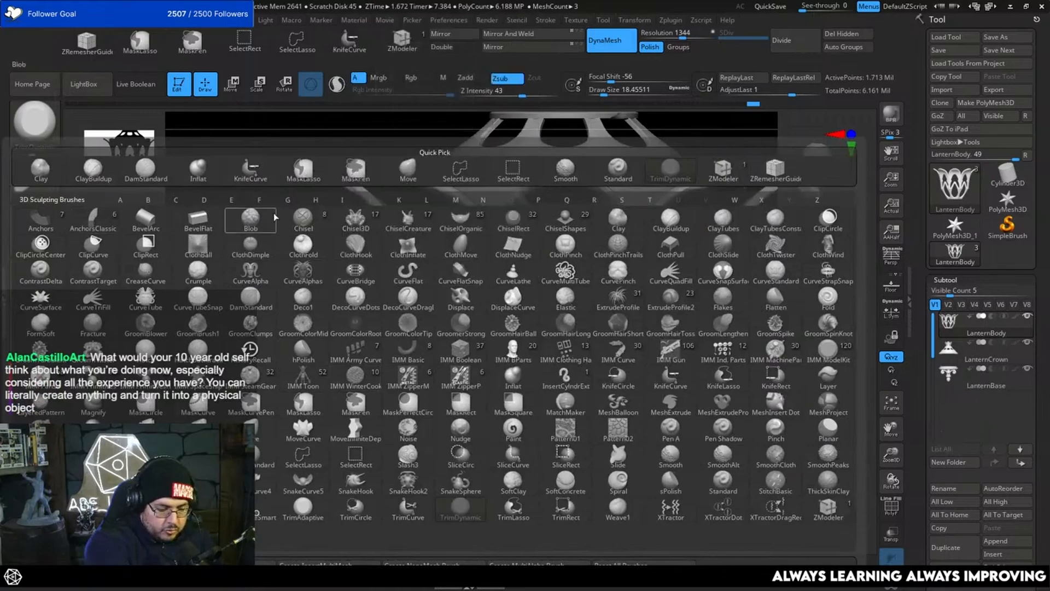
pyautogui.click(304, 218)
pyautogui.press('space')
pyautogui.moveTo(573, 251); pyautogui.dragTo(572, 251)
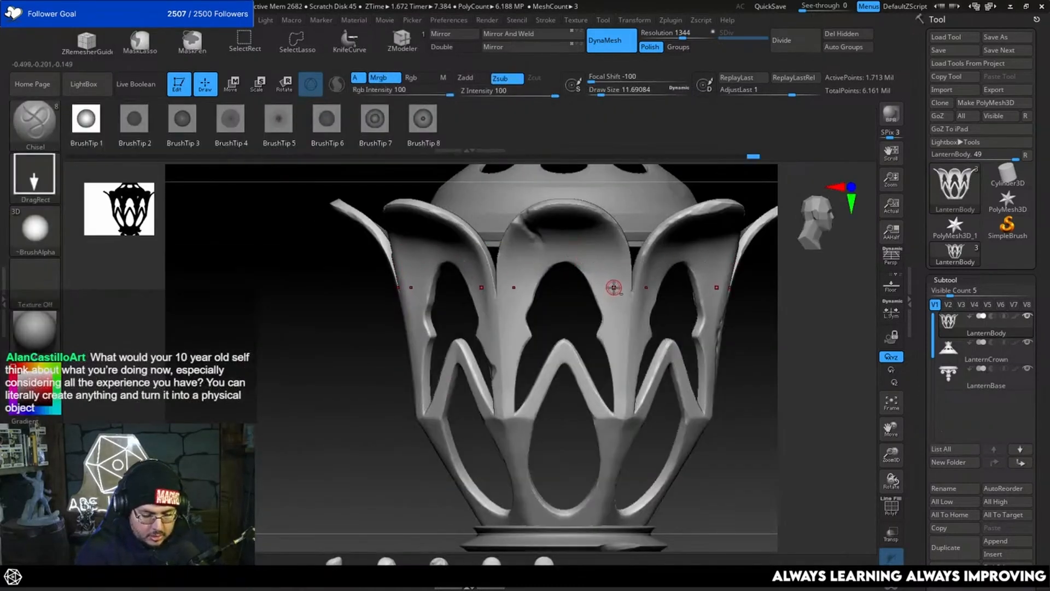
# - Turn off X-axis symmetry for sculpting, leaving the radial symmetry on
pyautogui.click(546, 21)
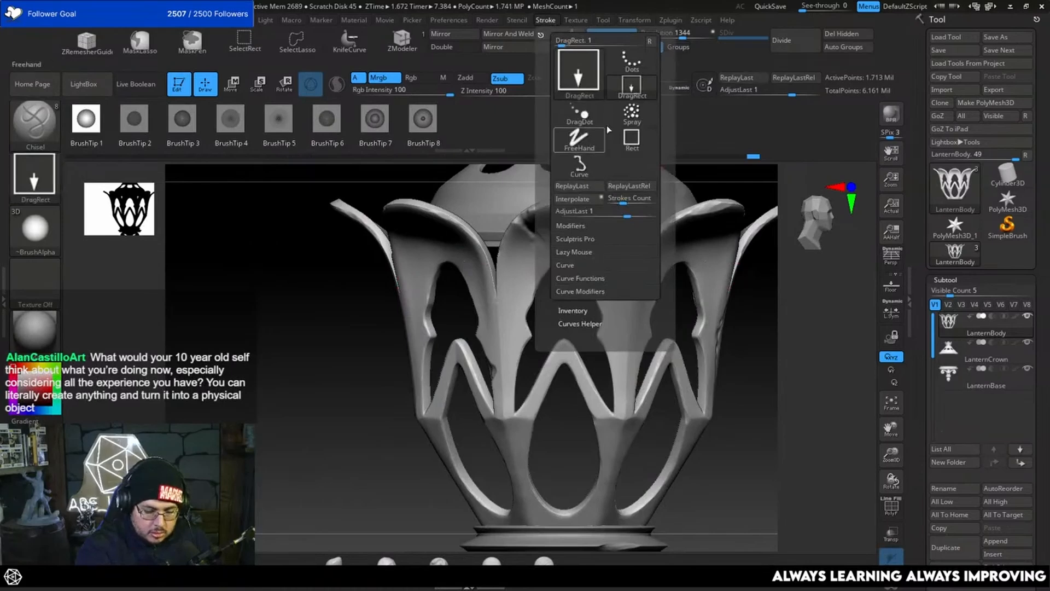
pyautogui.moveTo(643, 21)
pyautogui.click(648, 345)
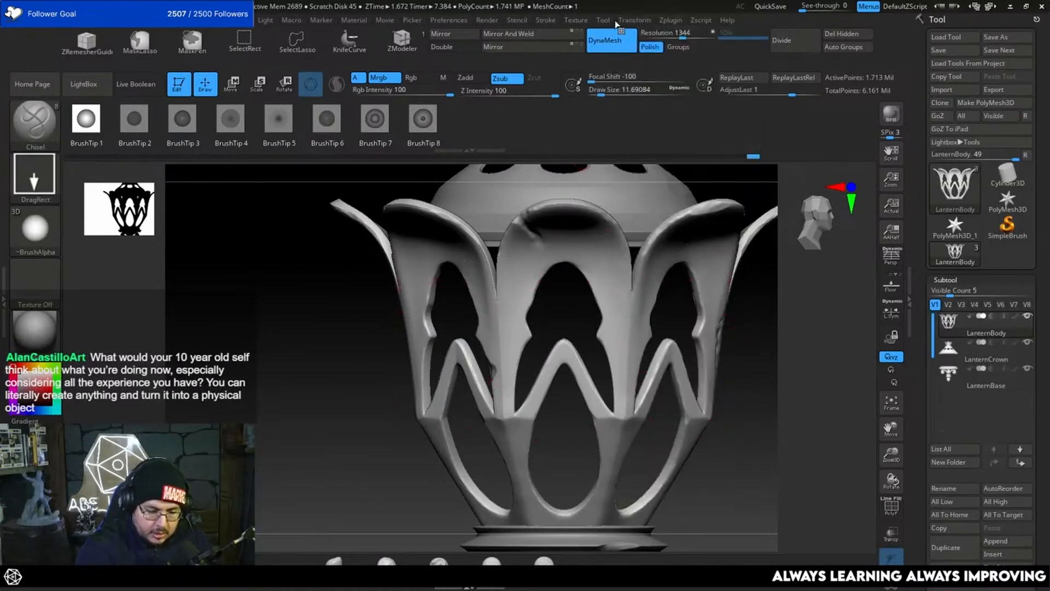
pyautogui.click(630, 22)
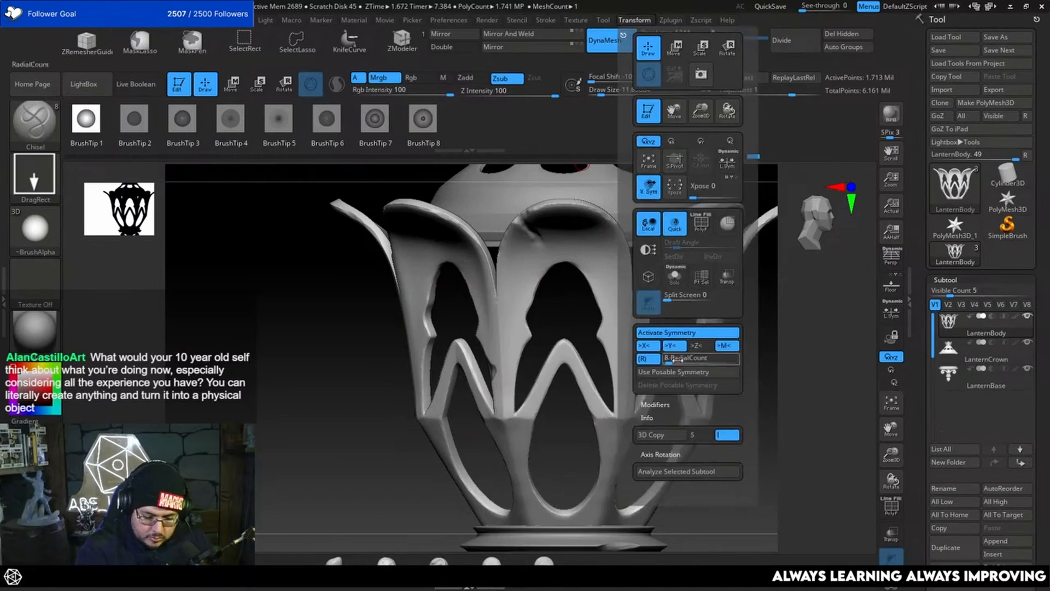
pyautogui.click(646, 345)
# - Try a chisel stamp on the front petal, undo it, and reduce the draw size to about 6.6
pyautogui.keyDown('alt'); pyautogui.moveTo(772, 339); pyautogui.dragTo(747, 358); pyautogui.keyUp('alt')
pyautogui.moveTo(590, 289)
pyautogui.mouseDown()
pyautogui.moveTo(614, 268)
pyautogui.moveTo(604, 267)
pyautogui.moveTo(613, 303)
pyautogui.mouseUp()
pyautogui.hotkey('ctrl', 'z')
pyautogui.press('space')
pyautogui.hotkey('ctrl', 'z')
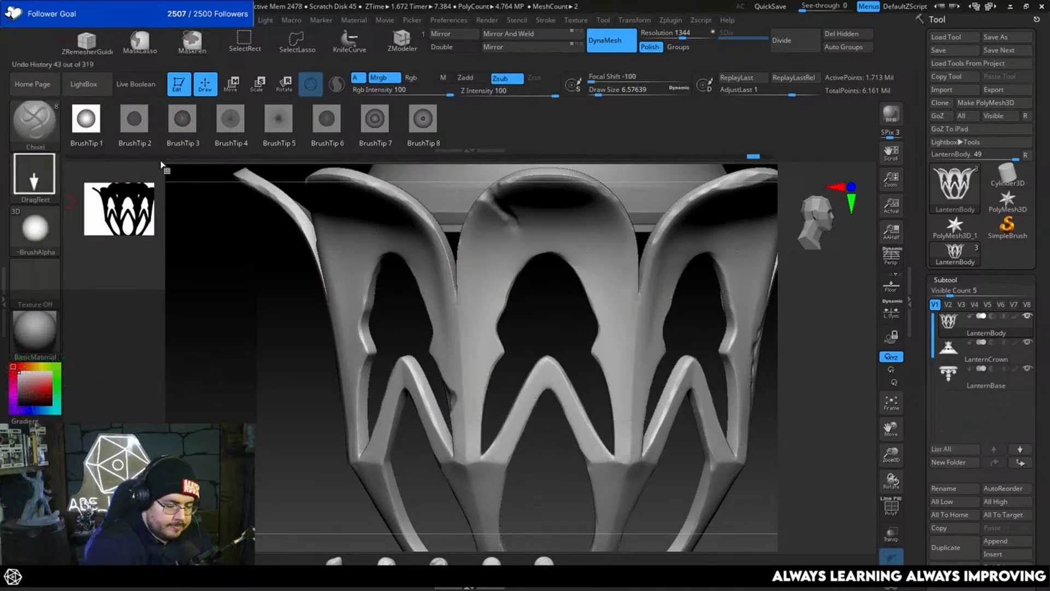
# - Switch the Chisel to a FreeHand stroke and try a diagonal cut across the front petal beside its opening
pyautogui.click(34, 181)
pyautogui.click(206, 186)
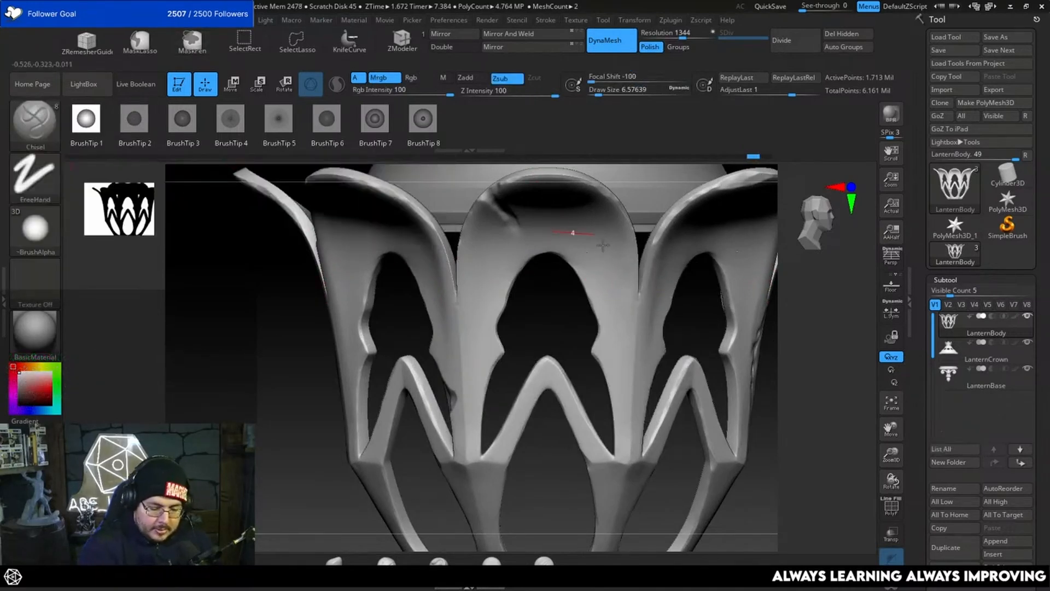
pyautogui.moveTo(554, 233)
pyautogui.mouseDown()
pyautogui.moveTo(634, 320)
pyautogui.moveTo(647, 356)
pyautogui.mouseUp()
pyautogui.moveTo(763, 402)
pyautogui.keyDown('alt'); pyautogui.mouseDown()
pyautogui.moveTo(769, 307)
pyautogui.moveTo(762, 412)
pyautogui.mouseUp(); pyautogui.keyUp('alt')
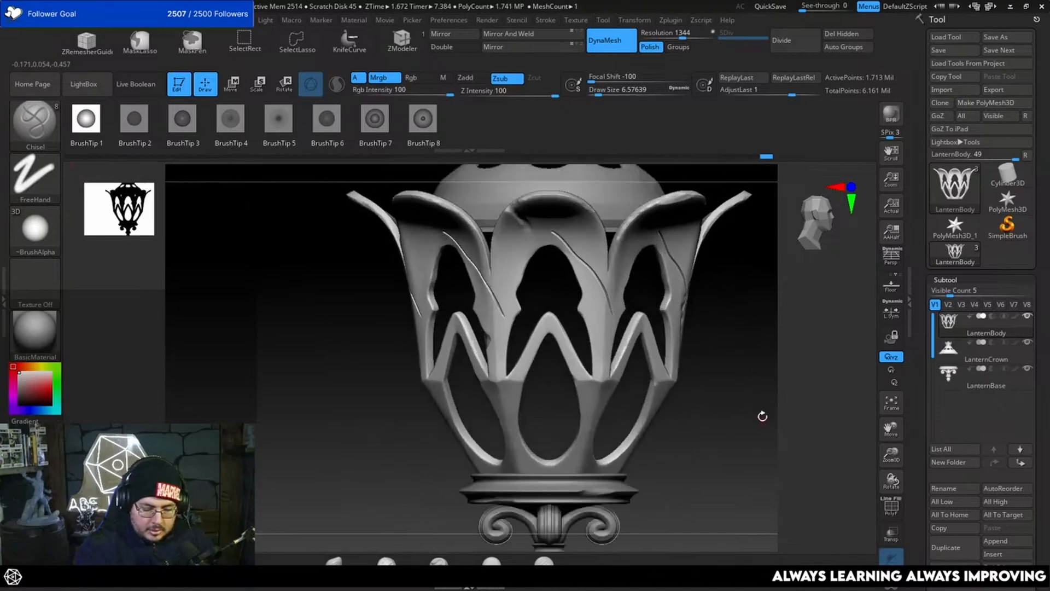
pyautogui.keyDown('alt'); pyautogui.moveTo(747, 323); pyautogui.dragTo(740, 352); pyautogui.keyUp('alt')
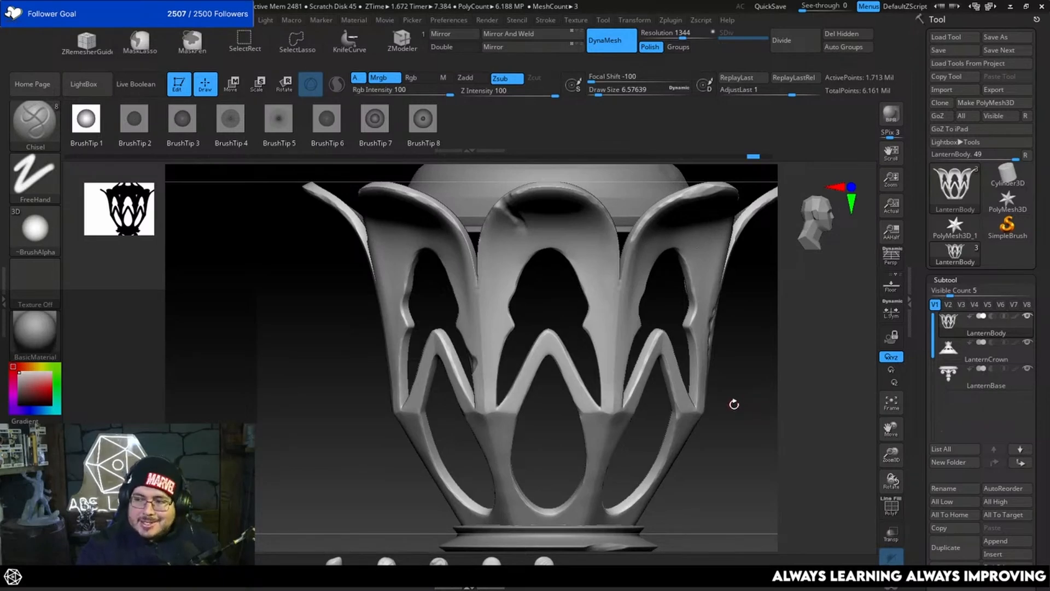
pyautogui.moveTo(733, 404); pyautogui.dragTo(746, 364)
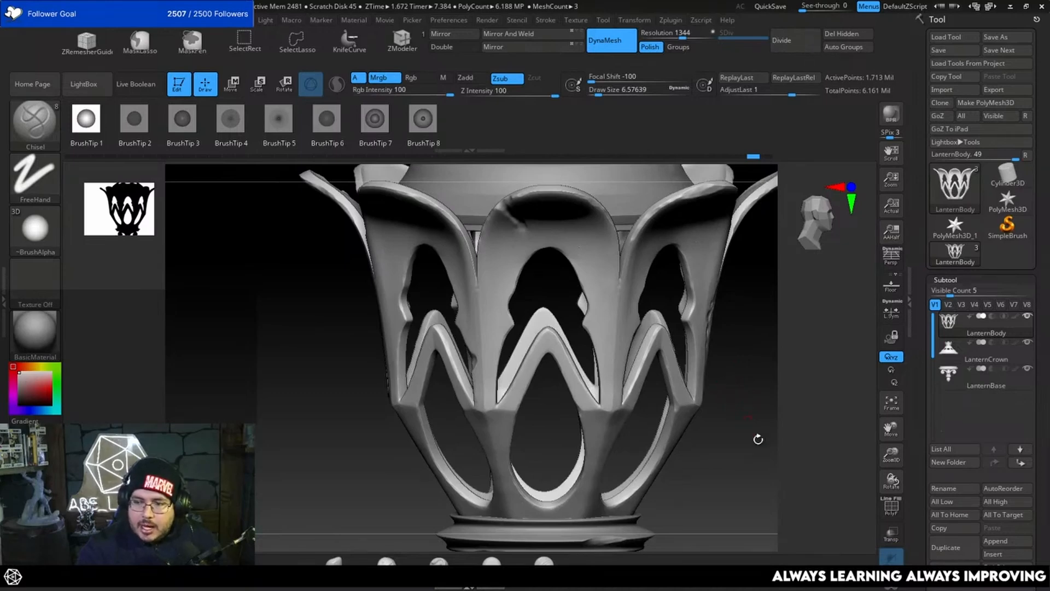
# - Switch to the browser, view the Complete Guide to Retopology course page and its sample images, and return to ZBrush
pyautogui.hotkey('alt', 'Tab')
pyautogui.click(307, 350)
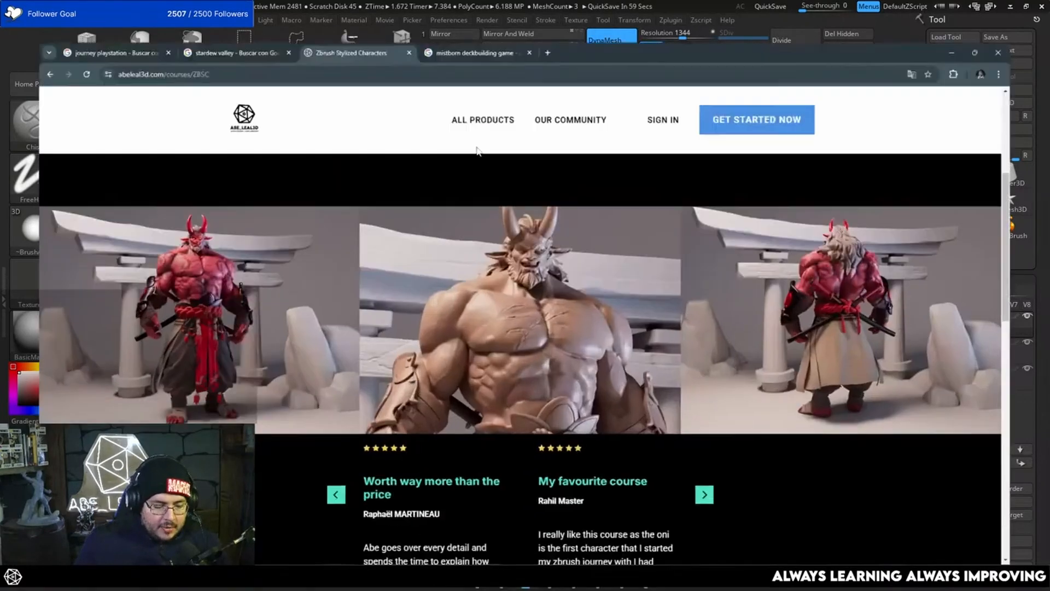
pyautogui.click(14, 36)
pyautogui.scroll(-5, 547, 183)
pyautogui.click(719, 204)
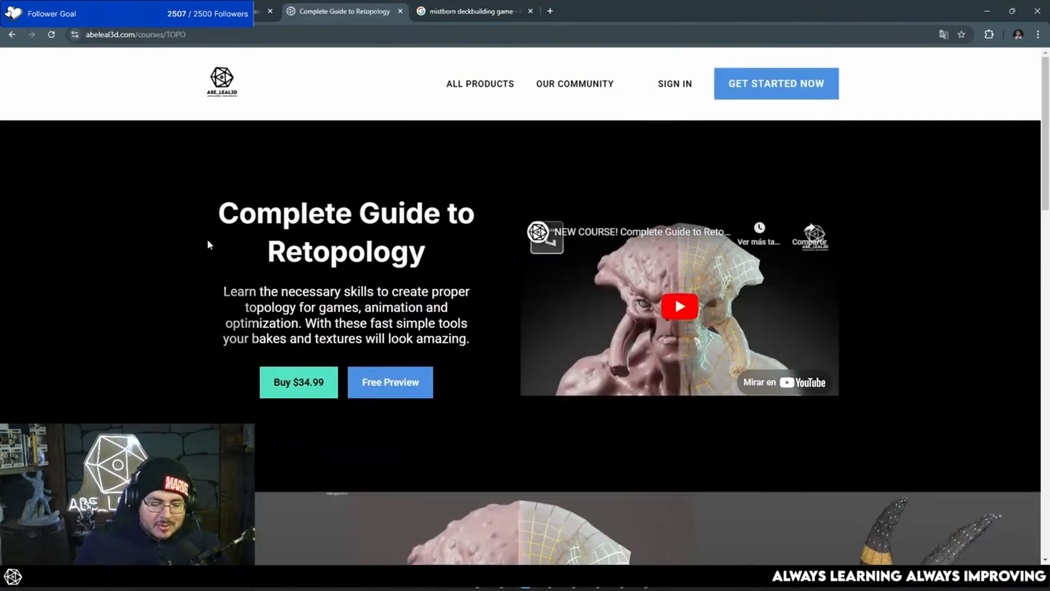
pyautogui.scroll(-5, 212, 239)
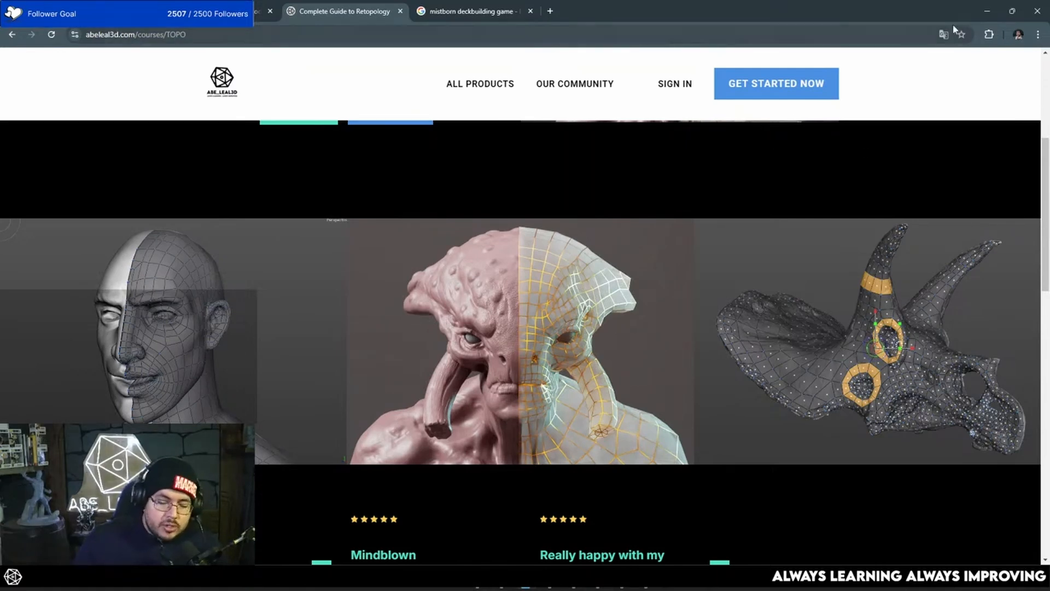
pyautogui.hotkey('alt', 'Tab')
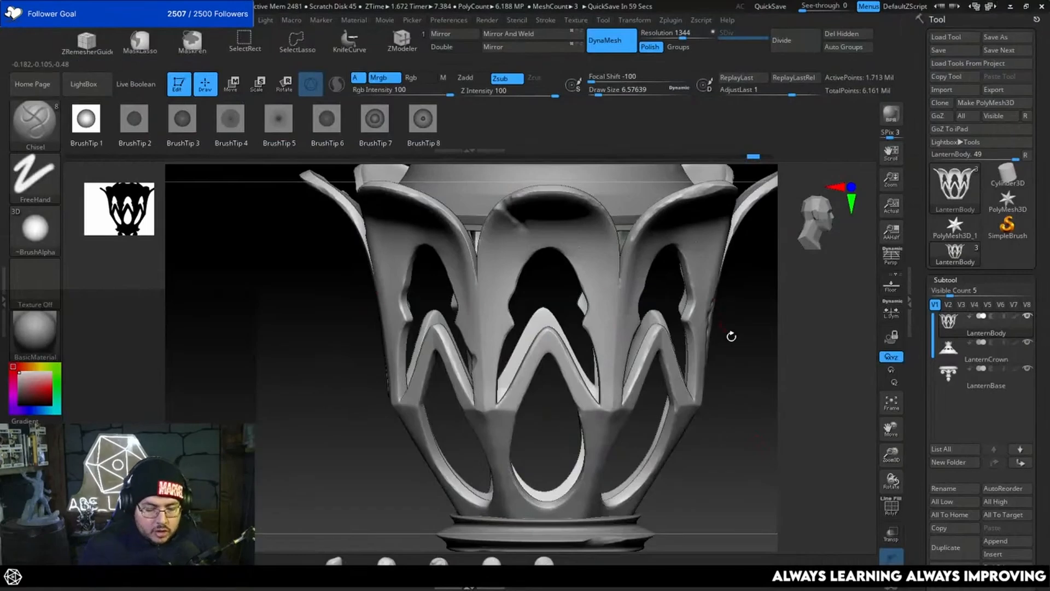
# - Switch to the ClayBuildup brush for adding detail to the lower lattice of the lantern body
pyautogui.moveTo(732, 335); pyautogui.dragTo(750, 276)
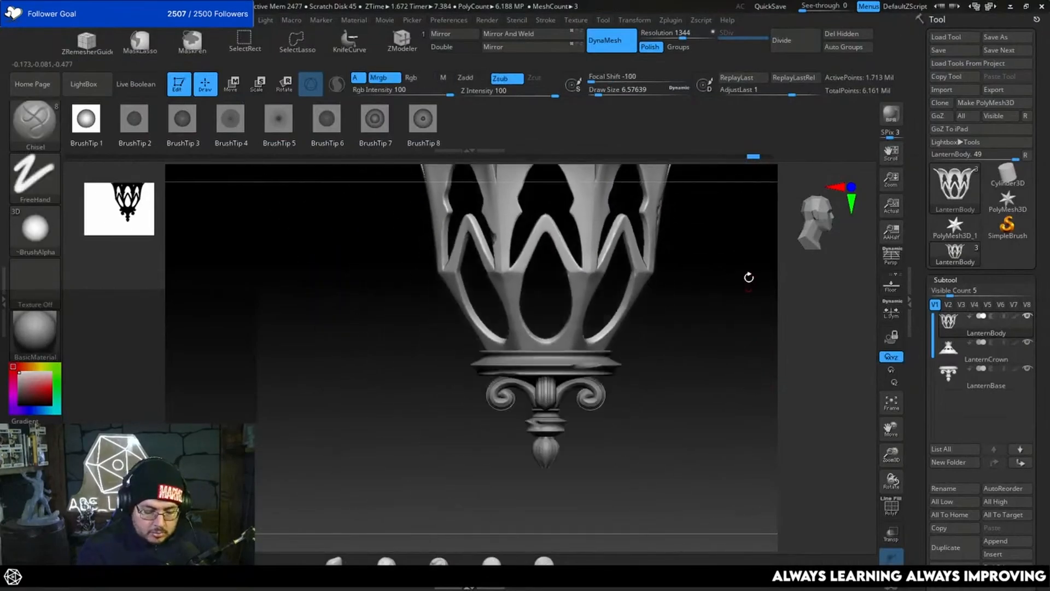
pyautogui.keyDown('alt'); pyautogui.moveTo(727, 315); pyautogui.dragTo(727, 378); pyautogui.keyUp('alt')
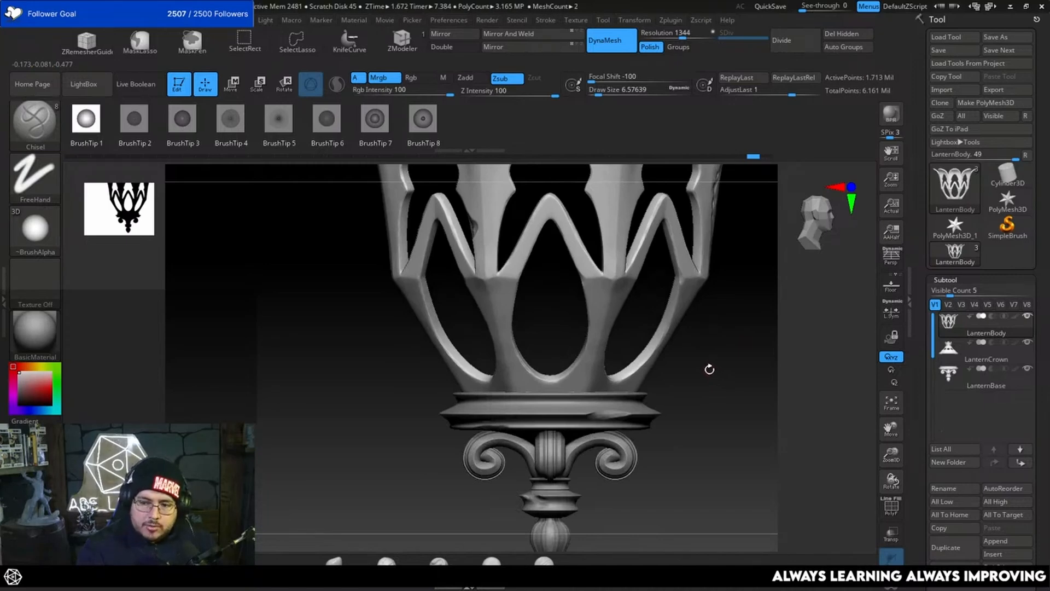
pyautogui.keyDown('alt'); pyautogui.moveTo(711, 357); pyautogui.dragTo(722, 402); pyautogui.keyUp('alt')
pyautogui.press('b')
pyautogui.press('c')
pyautogui.press('b')
# - Set the draw size to about 5.75 and add a small raised dot at the lattice joint below the petals
pyautogui.press('space')
pyautogui.keyDown('alt'); pyautogui.moveTo(736, 357); pyautogui.dragTo(749, 377); pyautogui.keyUp('alt')
pyautogui.press('space')
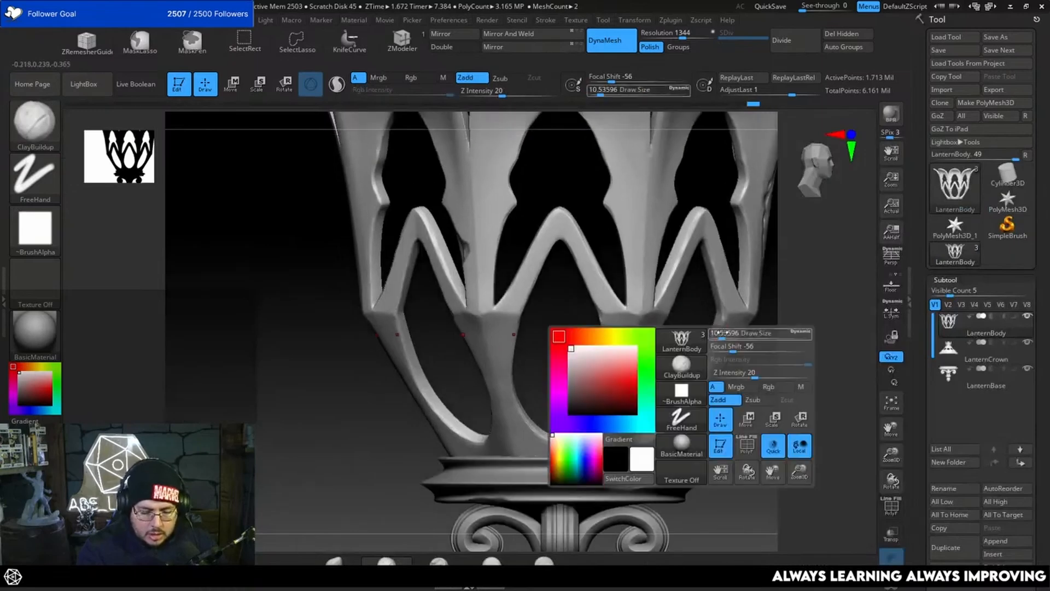
pyautogui.moveTo(723, 332); pyautogui.dragTo(722, 333)
pyautogui.press('space')
pyautogui.moveTo(497, 320); pyautogui.dragTo(489, 320)
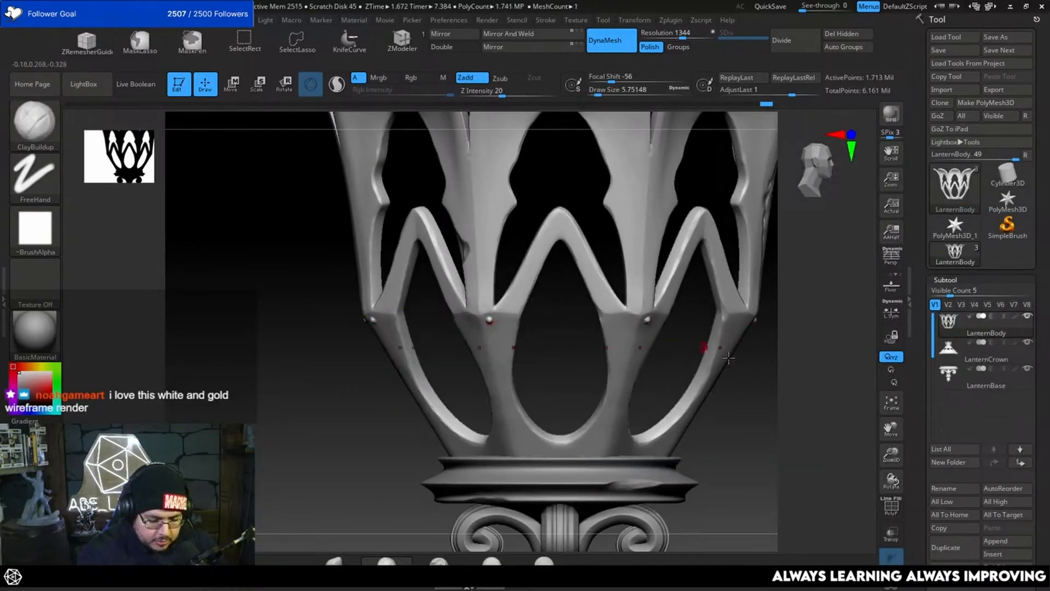
pyautogui.moveTo(728, 357)
pyautogui.keyDown('alt'); pyautogui.mouseDown()
pyautogui.moveTo(764, 324)
pyautogui.moveTo(719, 340)
pyautogui.moveTo(713, 374)
pyautogui.mouseUp(); pyautogui.keyUp('alt')
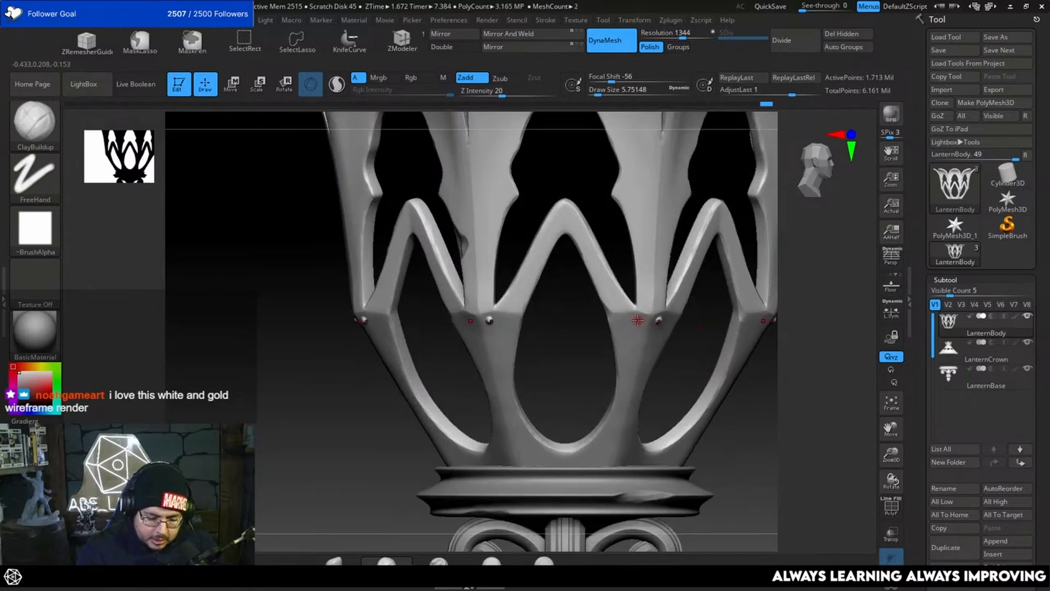
# - Set the ClayBuildup draw size to about 9.45 and add paired rivet dots at the lattice joints and along the body's lower rim
pyautogui.keyDown('alt'); pyautogui.moveTo(783, 386); pyautogui.dragTo(760, 296); pyautogui.keyUp('alt')
pyautogui.keyDown('alt'); pyautogui.moveTo(749, 383); pyautogui.dragTo(640, 363); pyautogui.keyUp('alt')
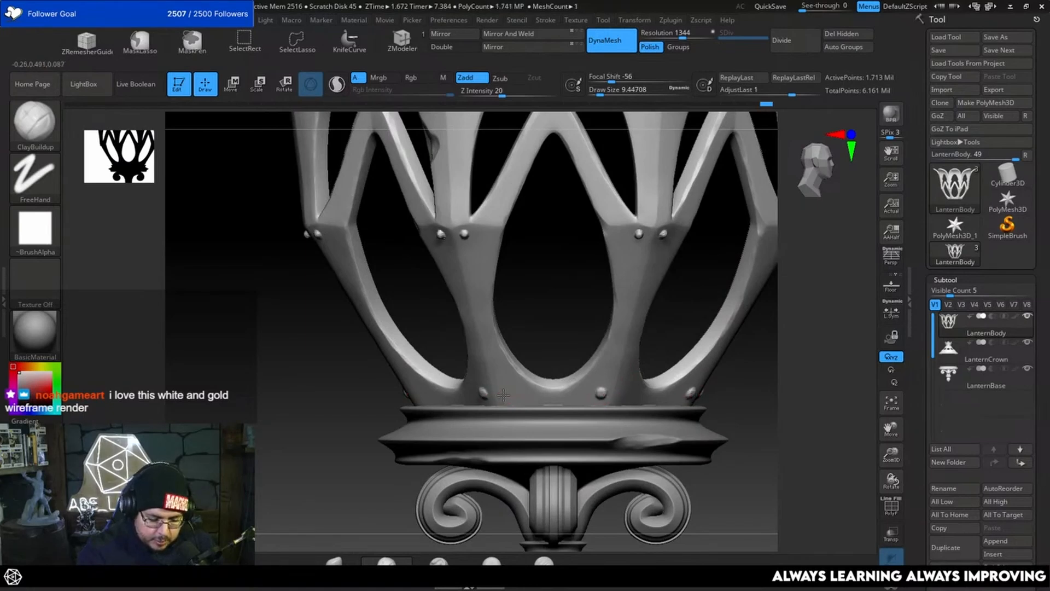
pyautogui.keyDown('alt'); pyautogui.moveTo(779, 441); pyautogui.dragTo(726, 358); pyautogui.keyUp('alt')
pyautogui.moveTo(706, 419)
pyautogui.keyDown('alt'); pyautogui.mouseDown()
pyautogui.moveTo(702, 399)
pyautogui.moveTo(720, 424)
pyautogui.mouseUp(); pyautogui.keyUp('alt')
pyautogui.keyDown('alt'); pyautogui.moveTo(719, 373); pyautogui.dragTo(730, 414); pyautogui.keyUp('alt')
# - Set the draw size to about 14.2 and add a raised rivet dot near the top of each petal above its opening
pyautogui.keyDown('alt'); pyautogui.moveTo(753, 346); pyautogui.dragTo(755, 484); pyautogui.keyUp('alt')
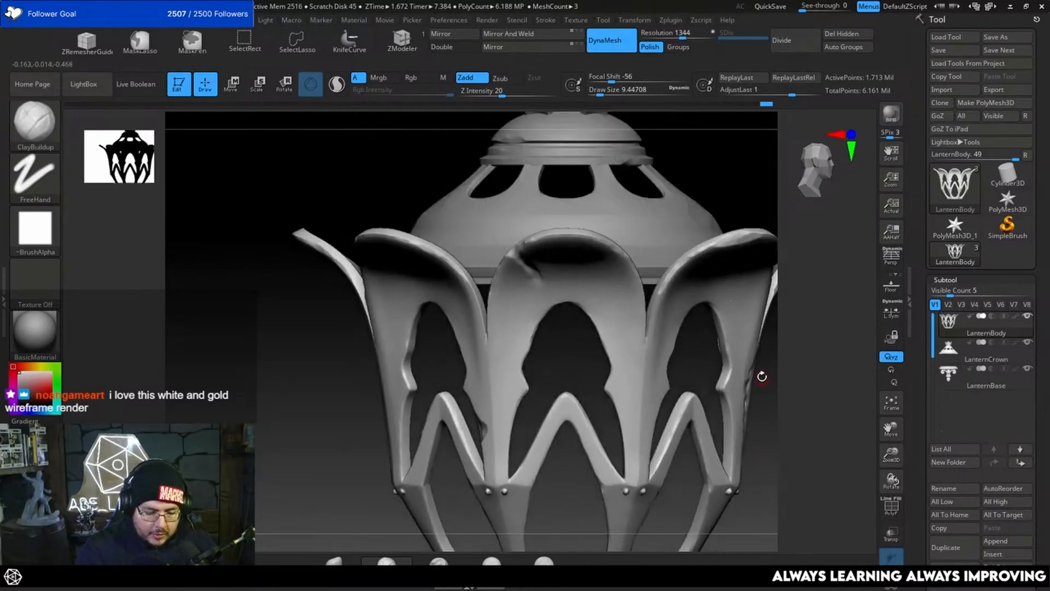
pyautogui.press('space')
pyautogui.moveTo(560, 285); pyautogui.dragTo(566, 275)
pyautogui.moveTo(593, 342)
pyautogui.keyDown('alt'); pyautogui.mouseDown()
pyautogui.moveTo(672, 250)
pyautogui.moveTo(734, 270)
pyautogui.moveTo(687, 305)
pyautogui.moveTo(687, 346)
pyautogui.moveTo(700, 357)
pyautogui.moveTo(682, 342)
pyautogui.moveTo(695, 418)
pyautogui.mouseUp(); pyautogui.keyUp('alt')
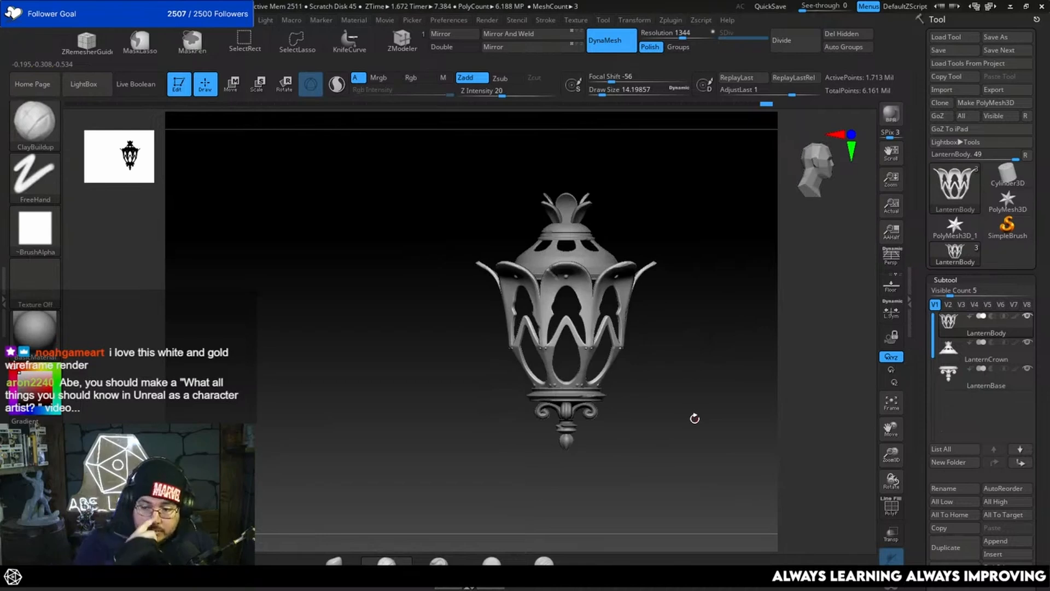
pyautogui.keyDown('alt'); pyautogui.moveTo(700, 332); pyautogui.dragTo(732, 372); pyautogui.keyUp('alt')
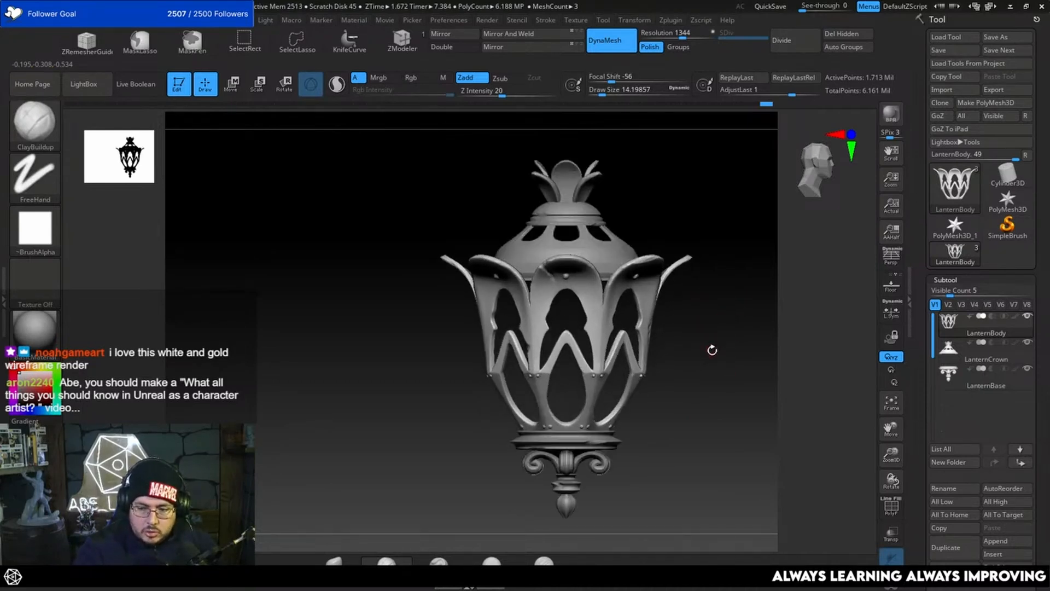
pyautogui.keyDown('alt'); pyautogui.moveTo(719, 335); pyautogui.dragTo(736, 310); pyautogui.keyUp('alt')
pyautogui.moveTo(721, 365)
pyautogui.keyDown('alt'); pyautogui.mouseDown()
pyautogui.moveTo(720, 352)
pyautogui.moveTo(721, 362)
pyautogui.mouseUp(); pyautogui.keyUp('alt')
# - Switch to the browser with the Complete Guide to Retopology course page and return to ZBrush
pyautogui.hotkey('alt', 'Tab')
pyautogui.hotkey('alt', 'Tab')
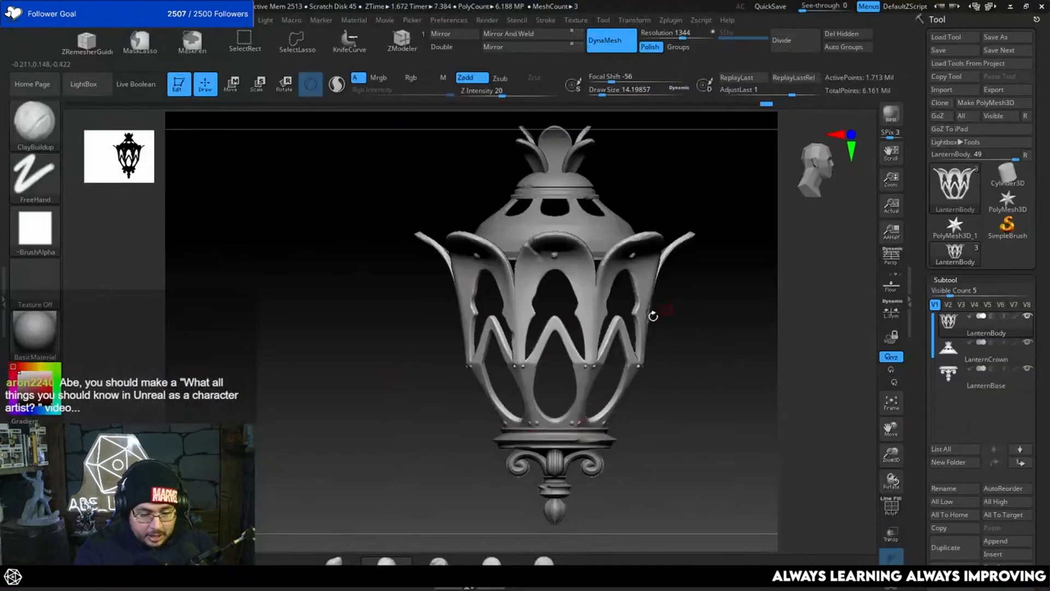
pyautogui.hotkey('alt', 'Tab')
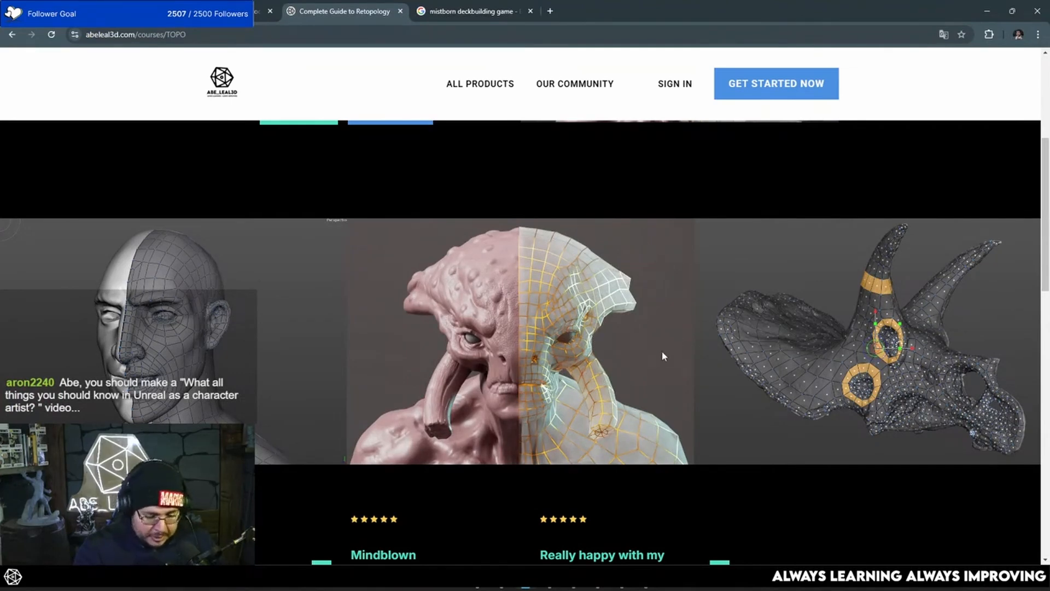
pyautogui.hotkey('alt', 'Tab')
# - Make the lantern crown the active subtool and switch to the TrimDynamic brush with a draw size of about 34.8
pyautogui.keyDown('ctrl'); pyautogui.moveTo(692, 355); pyautogui.dragTo(736, 455, button='right'); pyautogui.keyUp('ctrl')
pyautogui.keyDown('alt'); pyautogui.click(641, 315); pyautogui.keyUp('alt')
pyautogui.moveTo(682, 221)
pyautogui.keyDown('alt'); pyautogui.mouseDown(button='right')
pyautogui.moveTo(708, 263)
pyautogui.moveTo(573, 289)
pyautogui.moveTo(600, 326)
pyautogui.moveTo(524, 344)
pyautogui.mouseUp(button='right'); pyautogui.keyUp('alt')
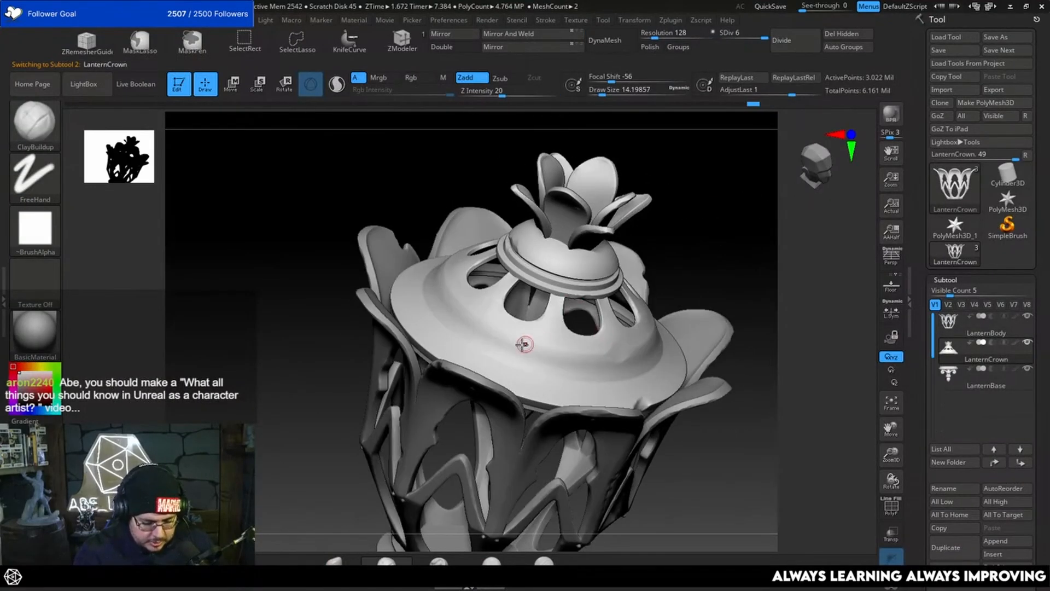
pyautogui.press('b')
pyautogui.press('space')
pyautogui.moveTo(538, 358); pyautogui.dragTo(533, 350)
pyautogui.press('b')
pyautogui.press('t')
pyautogui.press('d')
pyautogui.press('space')
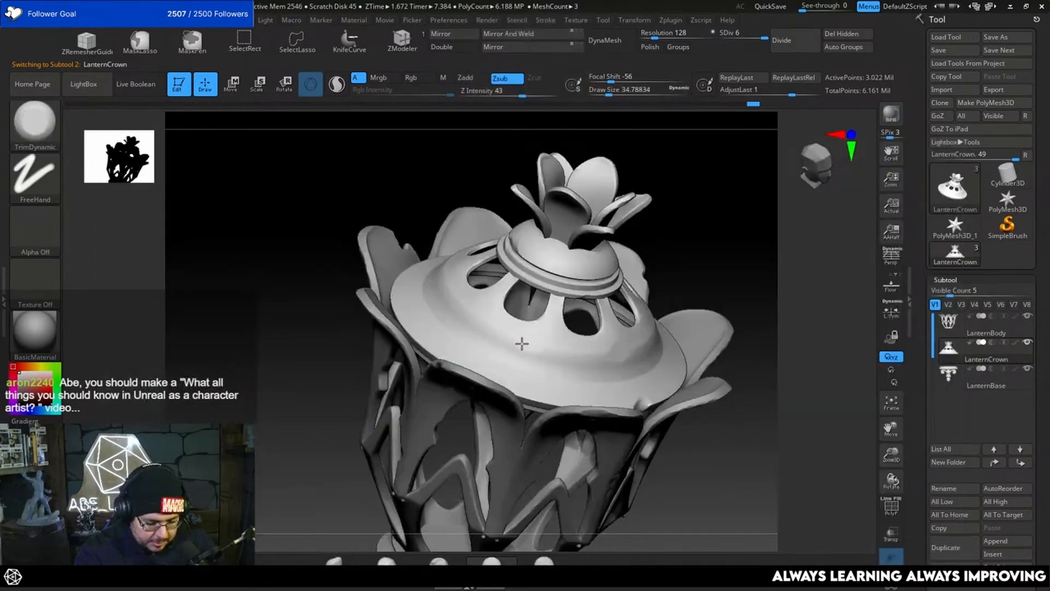
# - Flatten worn facets into the crown's dome around its vent openings and into the collar below the flower
pyautogui.moveTo(527, 336); pyautogui.dragTo(485, 366, button='right')
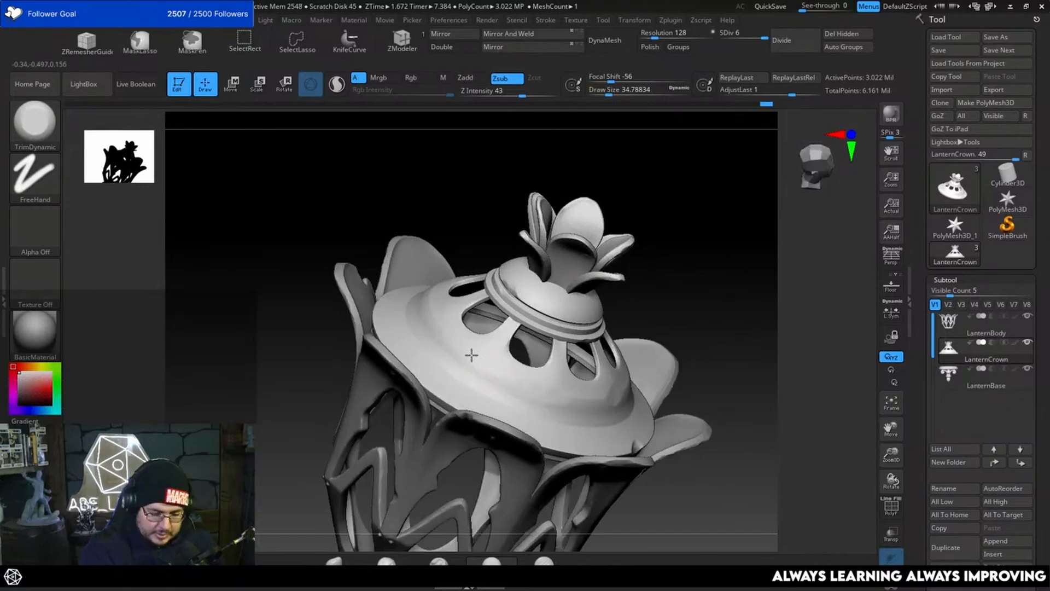
pyautogui.moveTo(462, 309); pyautogui.dragTo(654, 331, button='right')
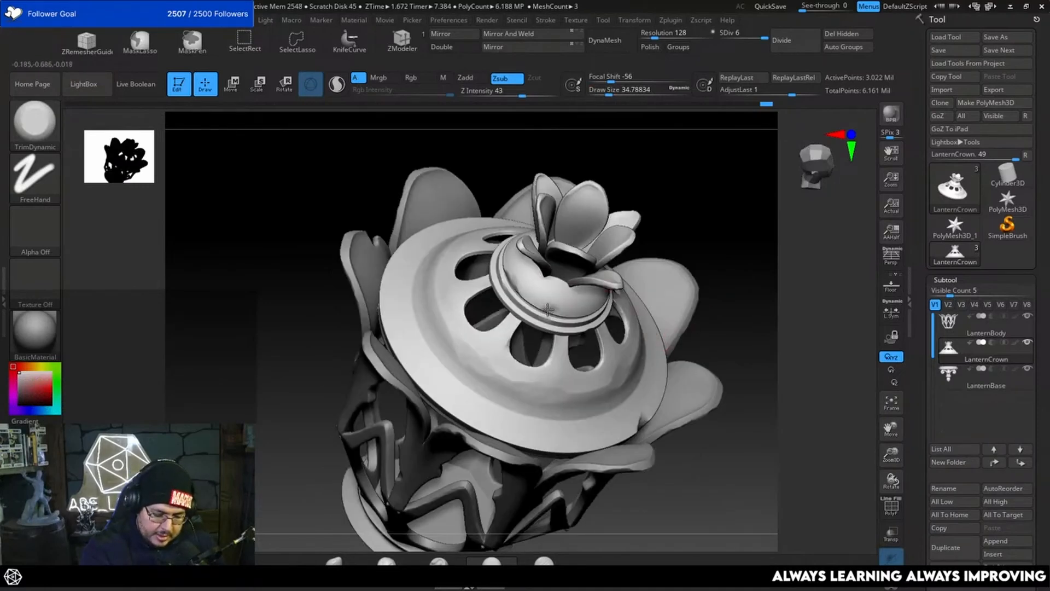
pyautogui.moveTo(558, 301)
pyautogui.mouseDown()
pyautogui.moveTo(570, 298)
pyautogui.moveTo(558, 290)
pyautogui.mouseUp()
pyautogui.moveTo(678, 273); pyautogui.dragTo(620, 284, button='right')
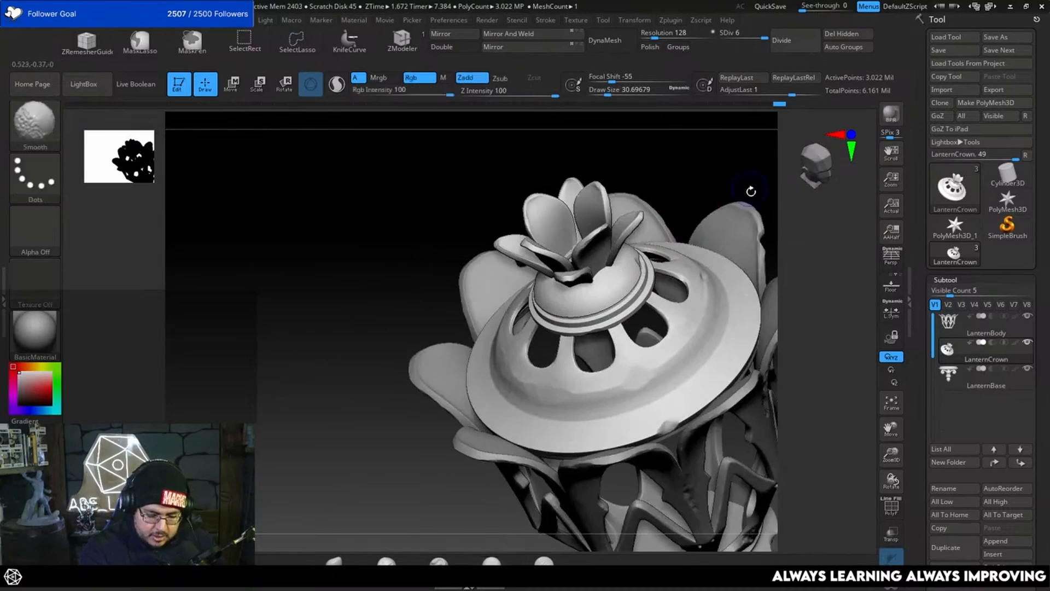
# - Select the lantern body, set the draw size to about 23.3 and trim worn facets along the petal edges
pyautogui.moveTo(751, 193)
pyautogui.keyDown('ctrl'); pyautogui.mouseDown(button='right')
pyautogui.moveTo(785, 225)
pyautogui.moveTo(799, 277)
pyautogui.moveTo(750, 251)
pyautogui.moveTo(725, 299)
pyautogui.moveTo(762, 327)
pyautogui.moveTo(796, 318)
pyautogui.mouseUp(button='right'); pyautogui.keyUp('ctrl')
pyautogui.keyDown('alt'); pyautogui.click(625, 305); pyautogui.keyUp('alt')
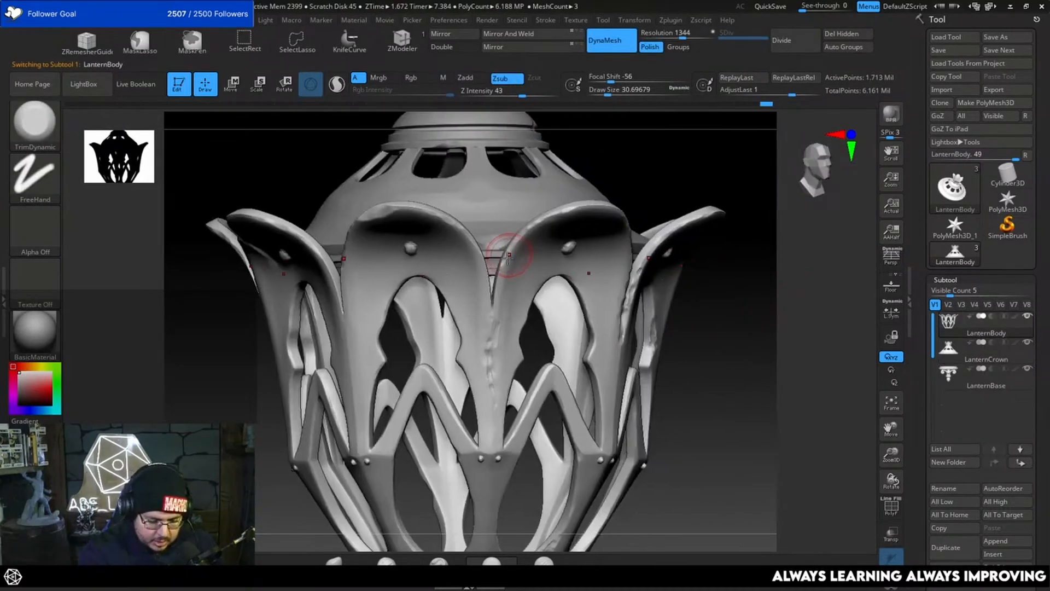
pyautogui.press('space')
pyautogui.moveTo(509, 281); pyautogui.dragTo(505, 281)
pyautogui.moveTo(506, 252)
pyautogui.mouseDown()
pyautogui.moveTo(500, 276)
pyautogui.moveTo(504, 260)
pyautogui.moveTo(510, 271)
pyautogui.mouseUp()
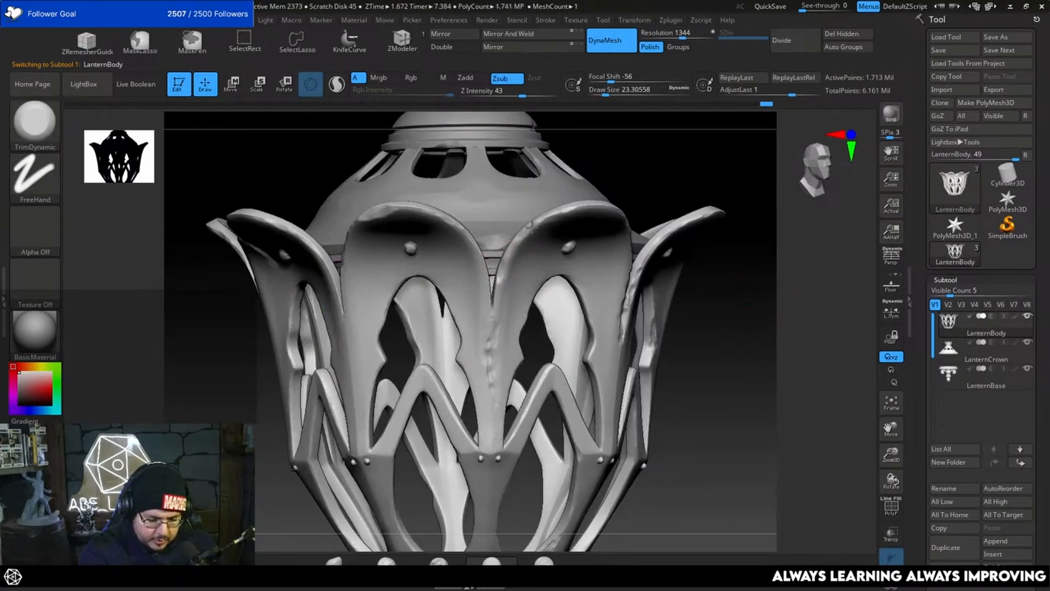
pyautogui.moveTo(540, 221); pyautogui.dragTo(518, 241)
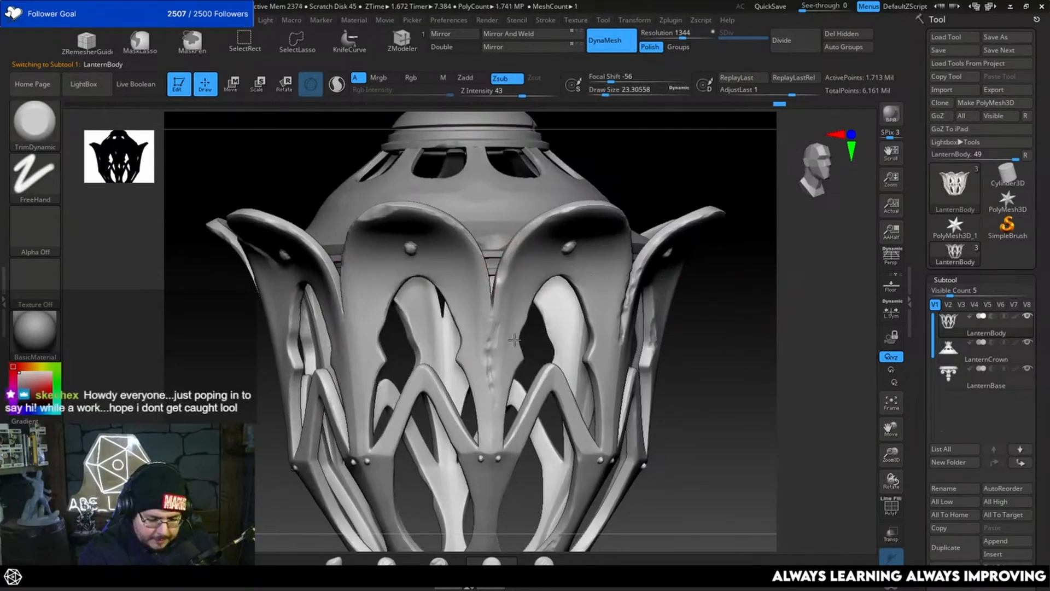
# - Select the lantern base, set the draw size to about 14.2 and trim the edges of the rings above the bottom finial
pyautogui.moveTo(675, 338)
pyautogui.keyDown('ctrl'); pyautogui.mouseDown(button='right')
pyautogui.moveTo(700, 270)
pyautogui.moveTo(705, 347)
pyautogui.moveTo(697, 219)
pyautogui.mouseUp(button='right'); pyautogui.keyUp('ctrl')
pyautogui.moveTo(678, 273)
pyautogui.keyDown('ctrl'); pyautogui.mouseDown(button='right')
pyautogui.moveTo(696, 333)
pyautogui.moveTo(692, 250)
pyautogui.moveTo(693, 279)
pyautogui.mouseUp(button='right'); pyautogui.keyUp('ctrl')
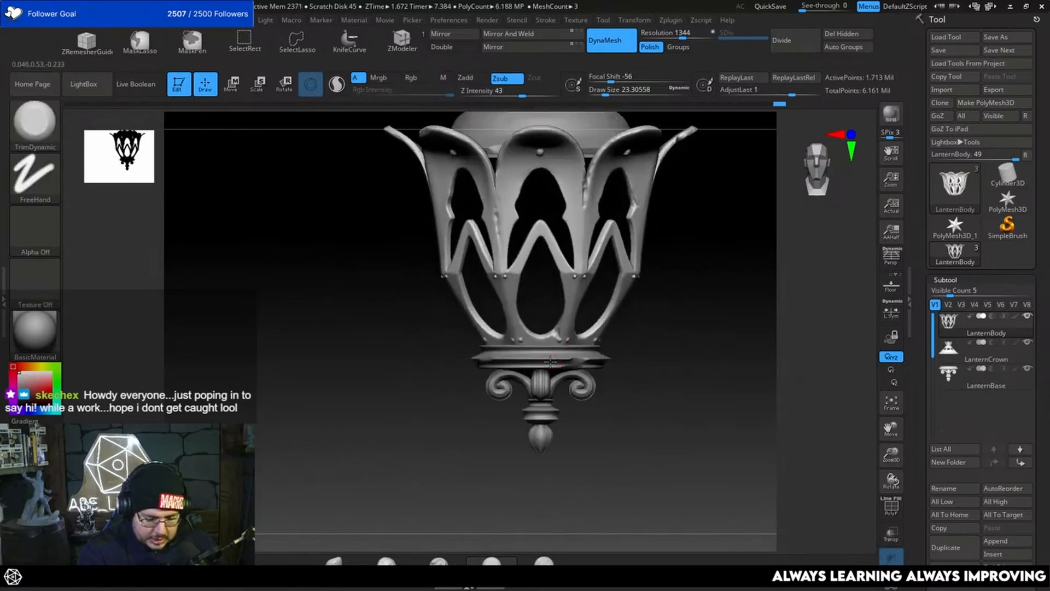
pyautogui.keyDown('alt'); pyautogui.click(556, 367); pyautogui.keyUp('alt')
pyautogui.keyDown('alt'); pyautogui.moveTo(655, 356); pyautogui.dragTo(684, 325, button='right'); pyautogui.keyUp('alt')
pyautogui.moveTo(684, 325)
pyautogui.keyDown('ctrl'); pyautogui.mouseDown(button='right')
pyautogui.moveTo(686, 383)
pyautogui.moveTo(549, 328)
pyautogui.mouseUp(button='right'); pyautogui.keyUp('ctrl')
pyautogui.press('space')
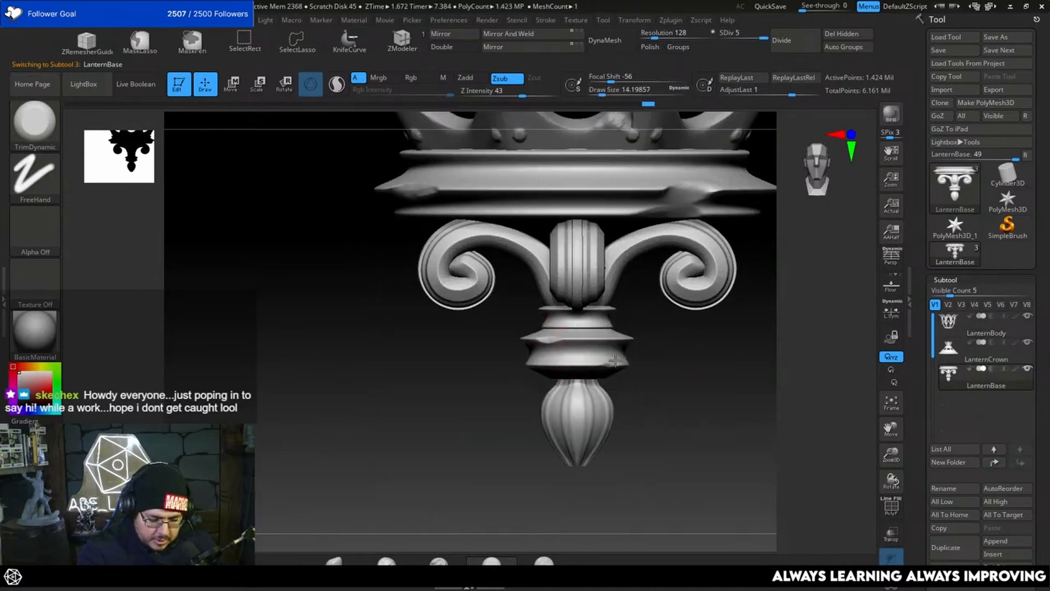
pyautogui.moveTo(614, 367); pyautogui.dragTo(626, 365)
pyautogui.keyDown('alt'); pyautogui.moveTo(660, 374); pyautogui.dragTo(662, 417, button='right'); pyautogui.keyUp('alt')
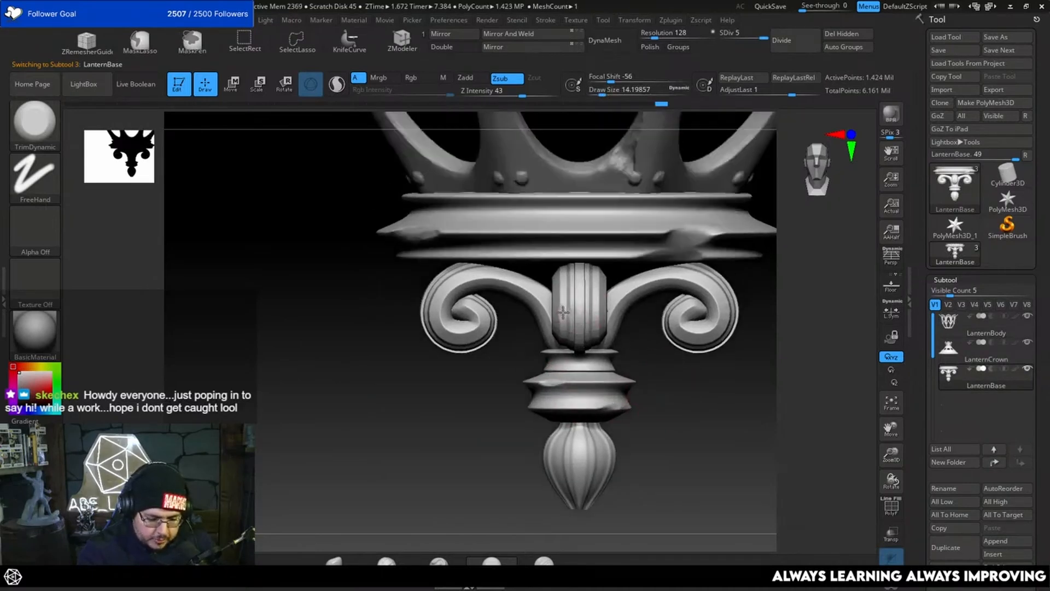
# - Trim worn facets along the outer curves and inner spirals of the base's scrolls
pyautogui.keyDown('alt'); pyautogui.moveTo(728, 354); pyautogui.dragTo(675, 345, button='right'); pyautogui.keyUp('alt')
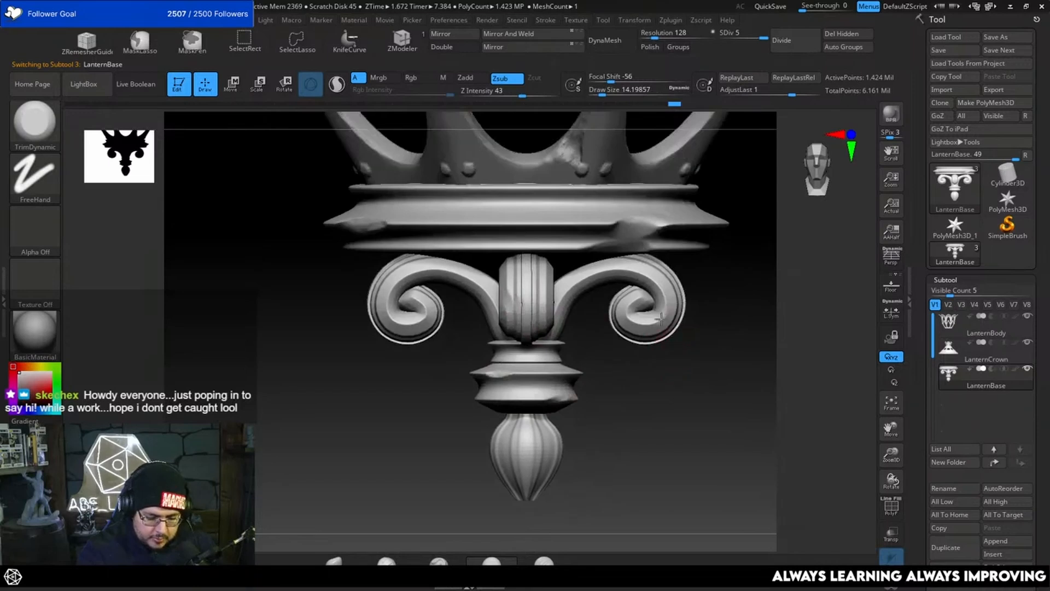
pyautogui.moveTo(671, 295); pyautogui.dragTo(656, 272)
pyautogui.keyDown('alt'); pyautogui.moveTo(597, 369); pyautogui.dragTo(711, 400); pyautogui.keyUp('alt')
pyautogui.moveTo(510, 349)
pyautogui.mouseDown()
pyautogui.moveTo(502, 327)
pyautogui.moveTo(499, 344)
pyautogui.mouseUp()
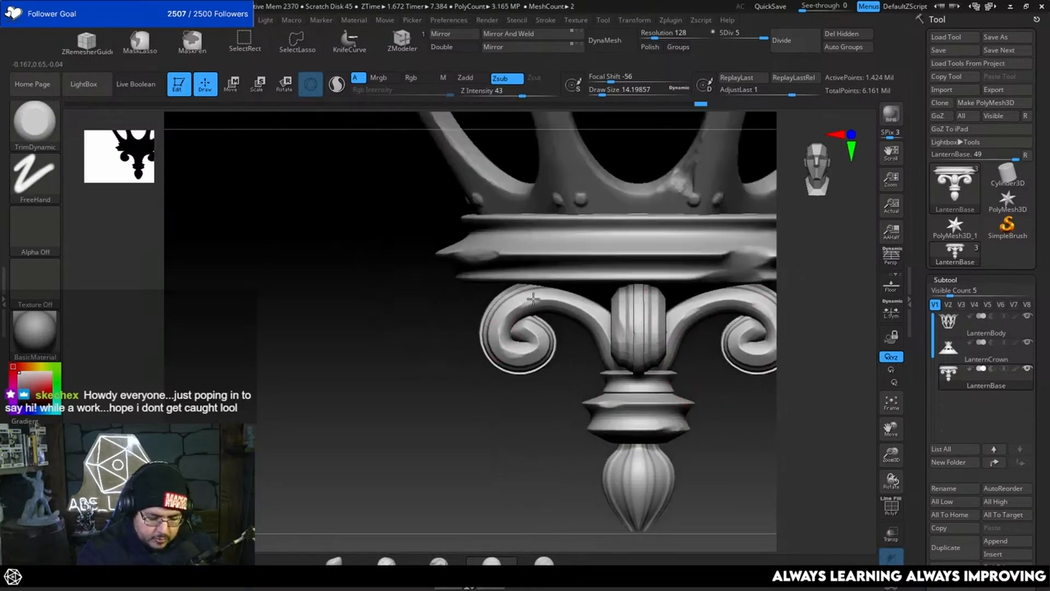
pyautogui.moveTo(533, 299)
pyautogui.mouseDown()
pyautogui.moveTo(558, 300)
pyautogui.moveTo(588, 328)
pyautogui.mouseUp()
pyautogui.moveTo(507, 341); pyautogui.dragTo(495, 312)
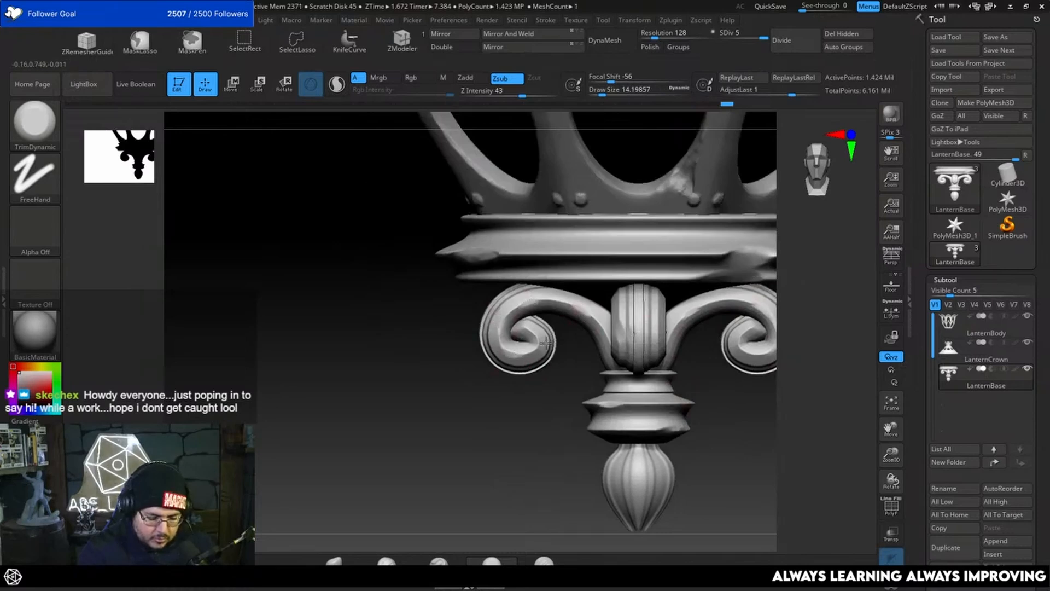
# - Trim worn nicks into the edges of the base's wide moulding directly below the lantern body
pyautogui.keyDown('alt'); pyautogui.moveTo(564, 405); pyautogui.dragTo(628, 313); pyautogui.keyUp('alt')
pyautogui.keyDown('alt'); pyautogui.moveTo(684, 363); pyautogui.dragTo(558, 388); pyautogui.keyUp('alt')
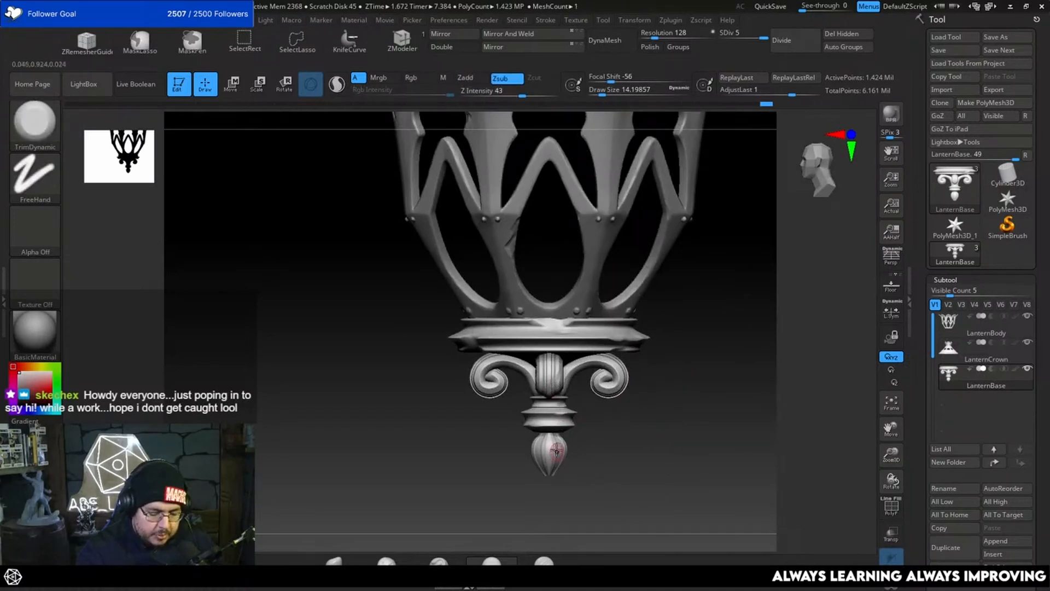
pyautogui.moveTo(606, 363); pyautogui.dragTo(624, 367)
pyautogui.moveTo(682, 384)
pyautogui.keyDown('alt'); pyautogui.mouseDown()
pyautogui.moveTo(673, 354)
pyautogui.moveTo(689, 406)
pyautogui.mouseUp(); pyautogui.keyUp('alt')
pyautogui.moveTo(684, 331); pyautogui.dragTo(701, 269)
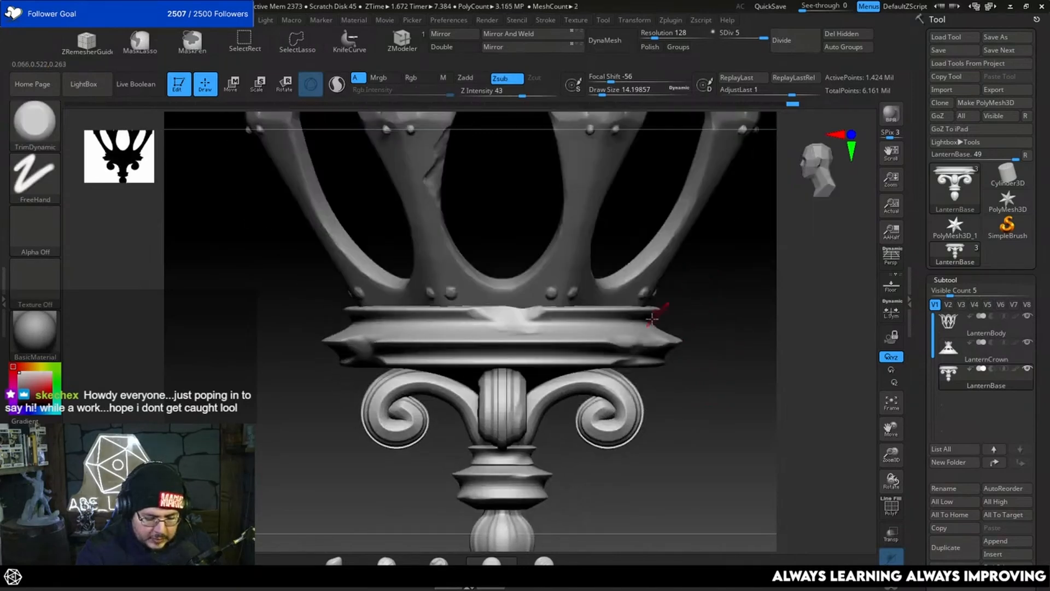
pyautogui.moveTo(629, 403); pyautogui.dragTo(692, 313)
# - Select and isolate the lantern body, and set the TrimDynamic draw size to about 18.5 for its bottom opening
pyautogui.keyDown('alt'); pyautogui.click(656, 268); pyautogui.keyUp('alt')
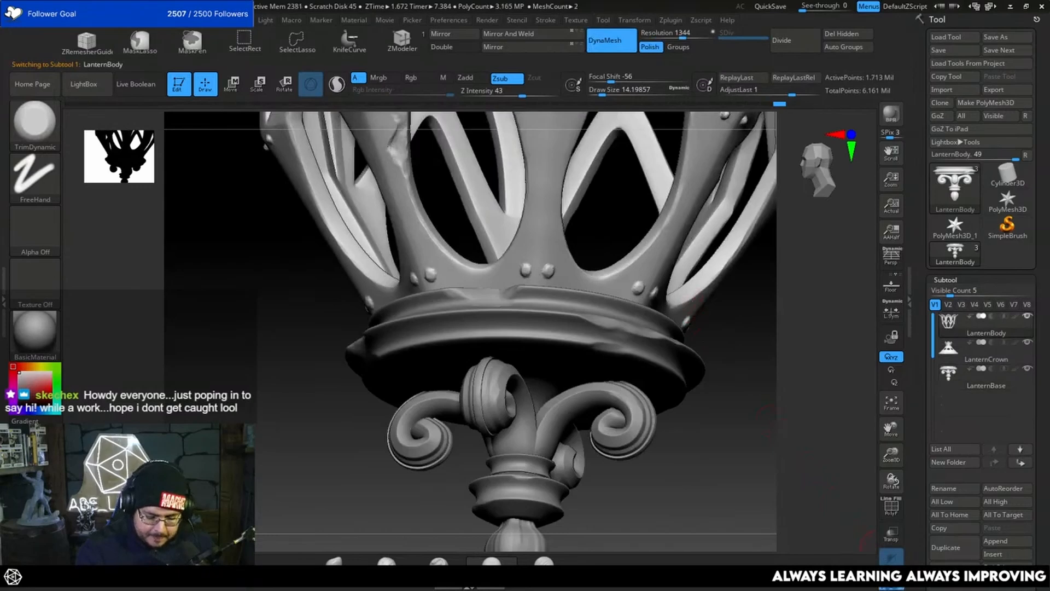
pyautogui.moveTo(864, 527)
pyautogui.mouseDown()
pyautogui.moveTo(809, 345)
pyautogui.moveTo(822, 330)
pyautogui.moveTo(874, 347)
pyautogui.moveTo(952, 350)
pyautogui.mouseUp()
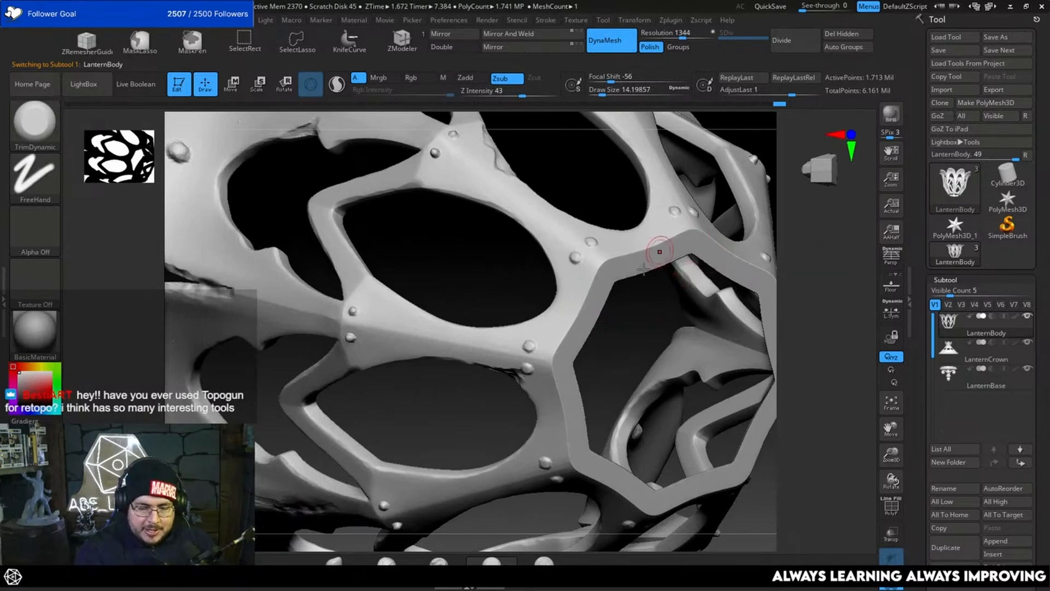
pyautogui.press('space')
pyautogui.moveTo(571, 317); pyautogui.dragTo(575, 317)
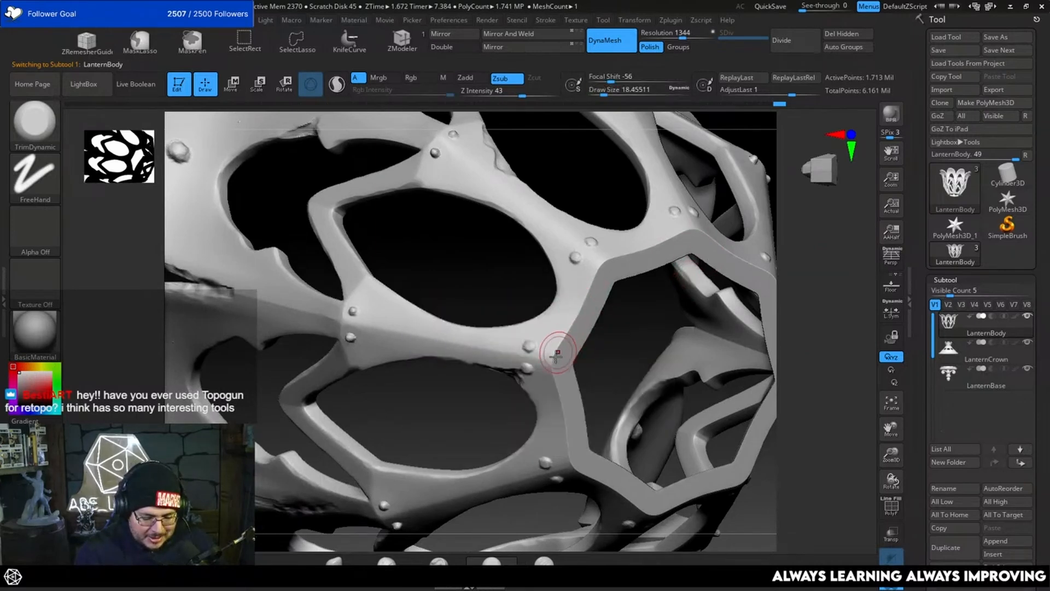
pyautogui.press('ctrl')
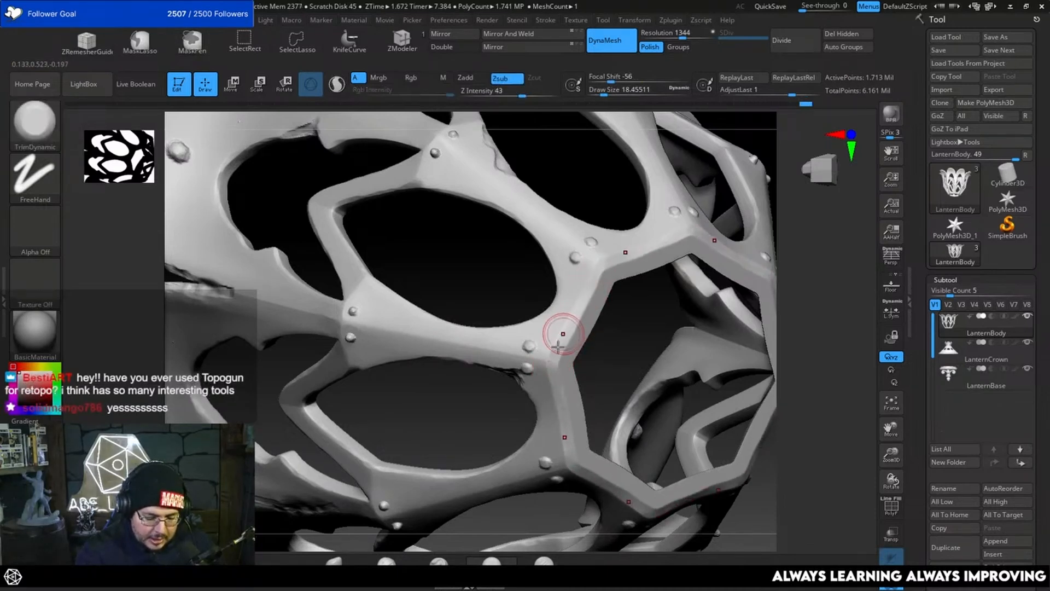
# - Trim the sharp inner and outer edges of the body's polygonal bottom rim into uneven bevels all the way around
pyautogui.moveTo(556, 377); pyautogui.dragTo(580, 309)
pyautogui.moveTo(602, 263); pyautogui.dragTo(635, 247)
pyautogui.moveTo(819, 246)
pyautogui.mouseDown()
pyautogui.moveTo(769, 175)
pyautogui.moveTo(656, 177)
pyautogui.moveTo(615, 159)
pyautogui.mouseUp()
pyautogui.moveTo(587, 308)
pyautogui.mouseDown()
pyautogui.moveTo(540, 375)
pyautogui.moveTo(629, 254)
pyautogui.mouseUp()
pyautogui.moveTo(558, 225)
pyautogui.mouseDown()
pyautogui.moveTo(595, 264)
pyautogui.moveTo(573, 314)
pyautogui.moveTo(596, 279)
pyautogui.mouseUp()
pyautogui.moveTo(615, 232)
pyautogui.mouseDown()
pyautogui.moveTo(633, 227)
pyautogui.moveTo(602, 276)
pyautogui.moveTo(661, 237)
pyautogui.mouseUp()
pyautogui.moveTo(731, 182); pyautogui.dragTo(736, 187)
pyautogui.moveTo(692, 222); pyautogui.dragTo(736, 216)
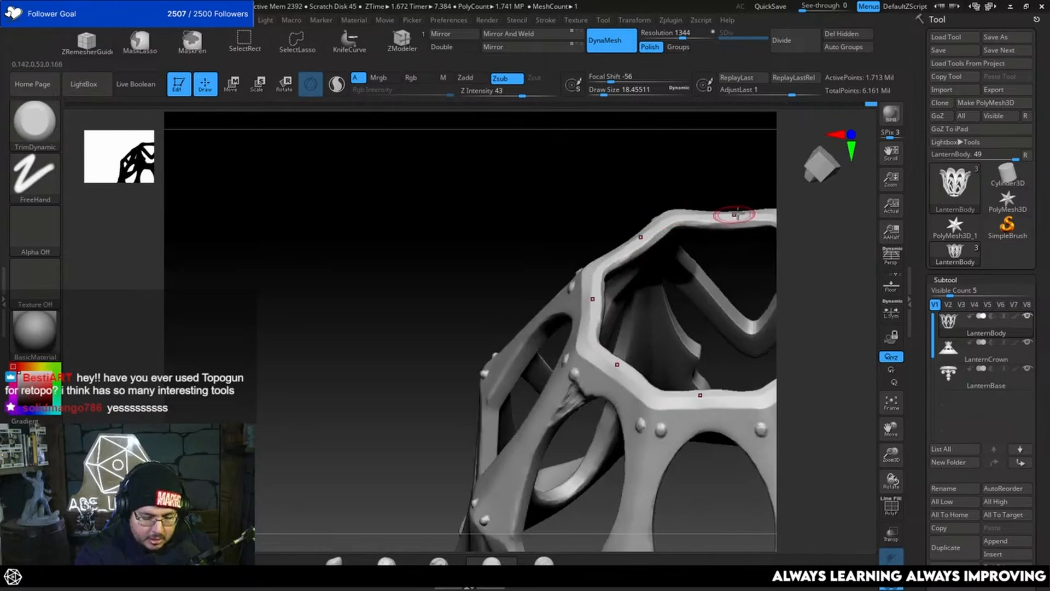
pyautogui.moveTo(830, 209)
pyautogui.mouseDown()
pyautogui.moveTo(716, 249)
pyautogui.moveTo(713, 193)
pyautogui.mouseUp()
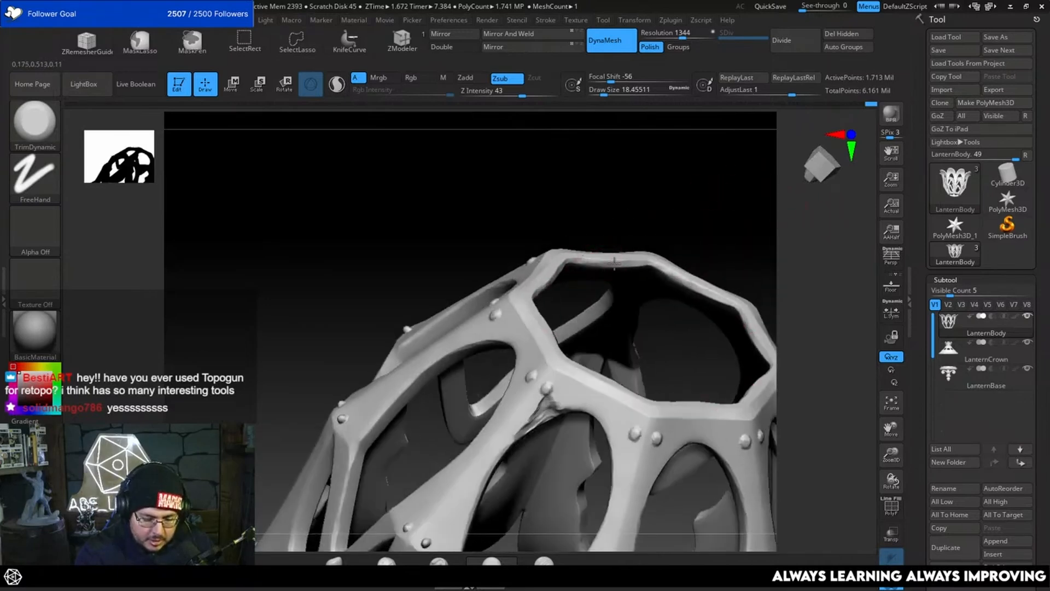
pyautogui.moveTo(615, 264); pyautogui.dragTo(629, 262)
# - Save the tool to the Desktop as LanternBody, replacing the existing file
pyautogui.moveTo(728, 214)
pyautogui.mouseDown()
pyautogui.moveTo(767, 295)
pyautogui.moveTo(733, 258)
pyautogui.moveTo(702, 324)
pyautogui.moveTo(709, 366)
pyautogui.moveTo(746, 262)
pyautogui.moveTo(738, 386)
pyautogui.moveTo(762, 308)
pyautogui.moveTo(793, 258)
pyautogui.moveTo(778, 272)
pyautogui.moveTo(790, 368)
pyautogui.mouseUp()
pyautogui.keyDown('alt'); pyautogui.moveTo(781, 277); pyautogui.dragTo(703, 239); pyautogui.keyUp('alt')
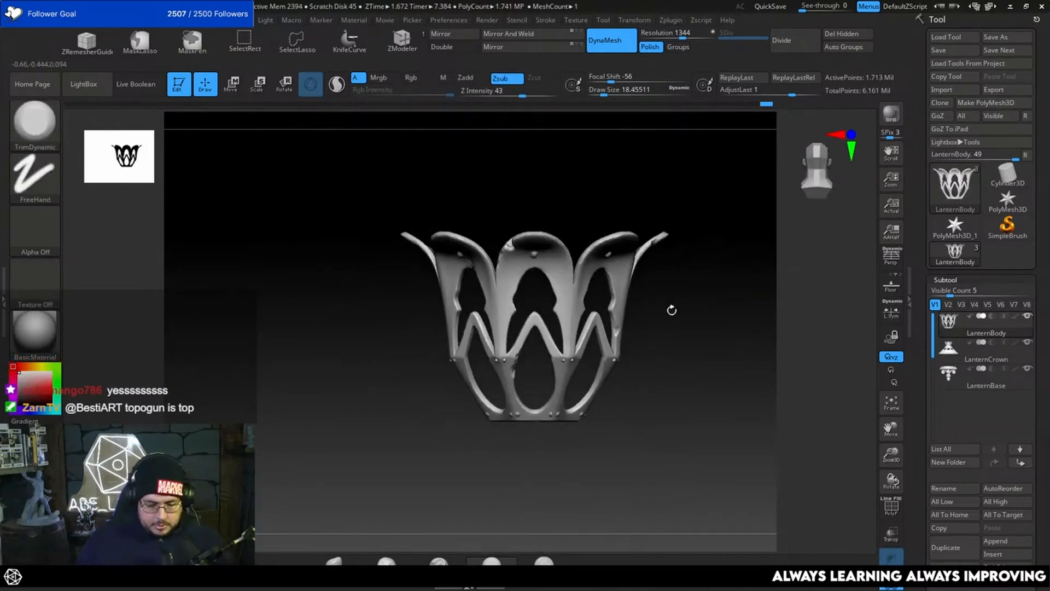
pyautogui.keyDown('alt'); pyautogui.moveTo(671, 310); pyautogui.dragTo(734, 365); pyautogui.keyUp('alt')
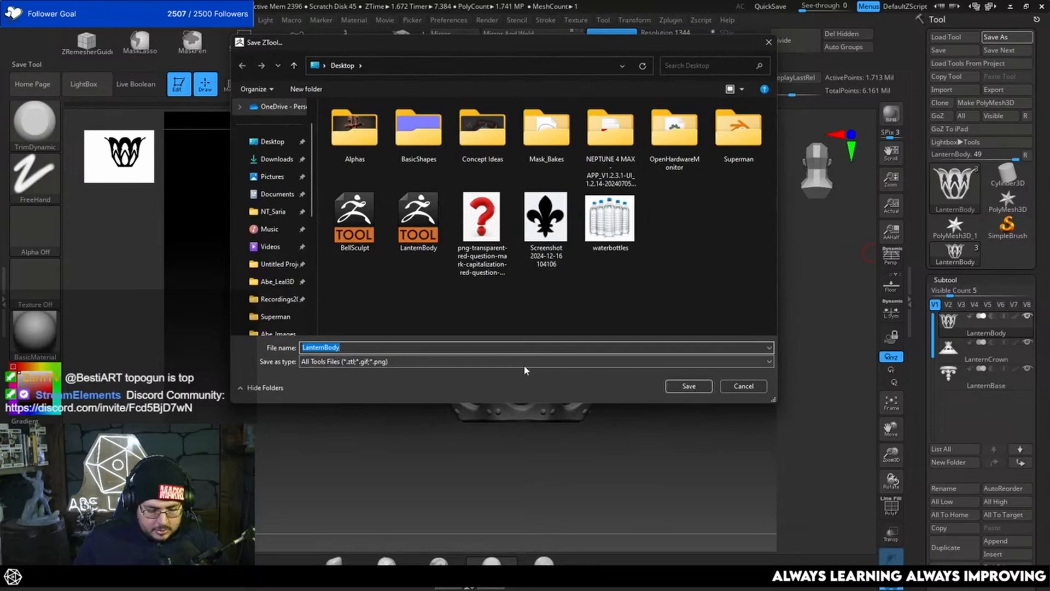
pyautogui.click(689, 388)
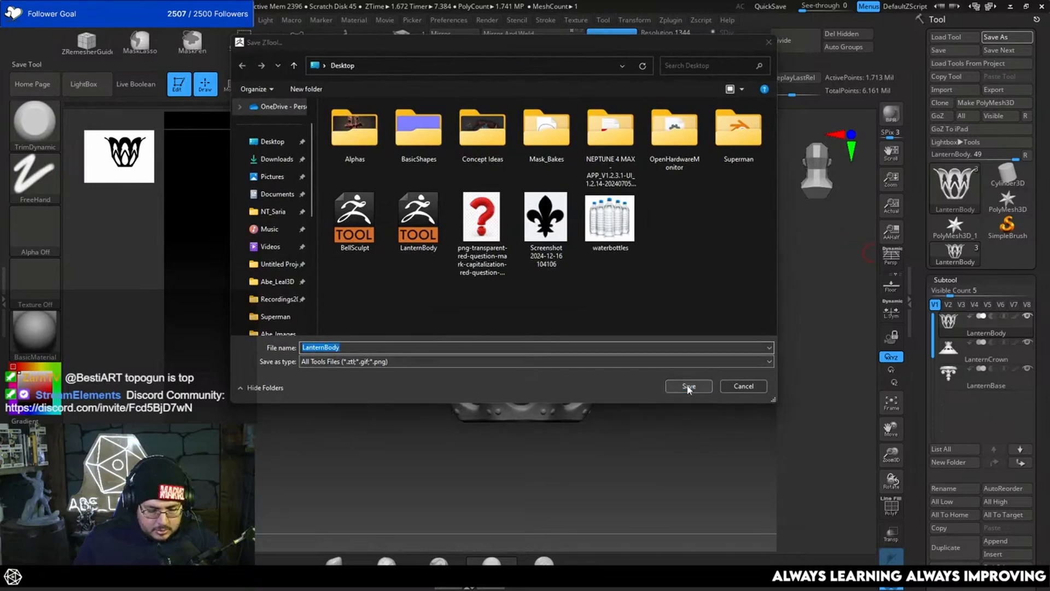
pyautogui.click(592, 288)
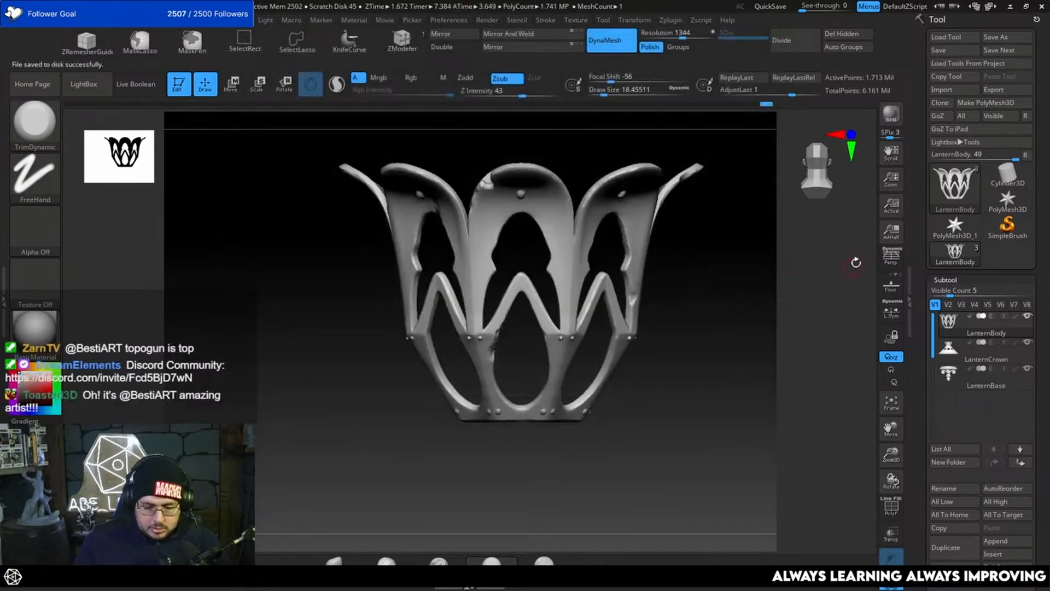
# - Select the LanternCrown subtool and DynaMesh it at resolution 1160 with Polish enabled, without freezing its subdivision levels
pyautogui.click(948, 353)
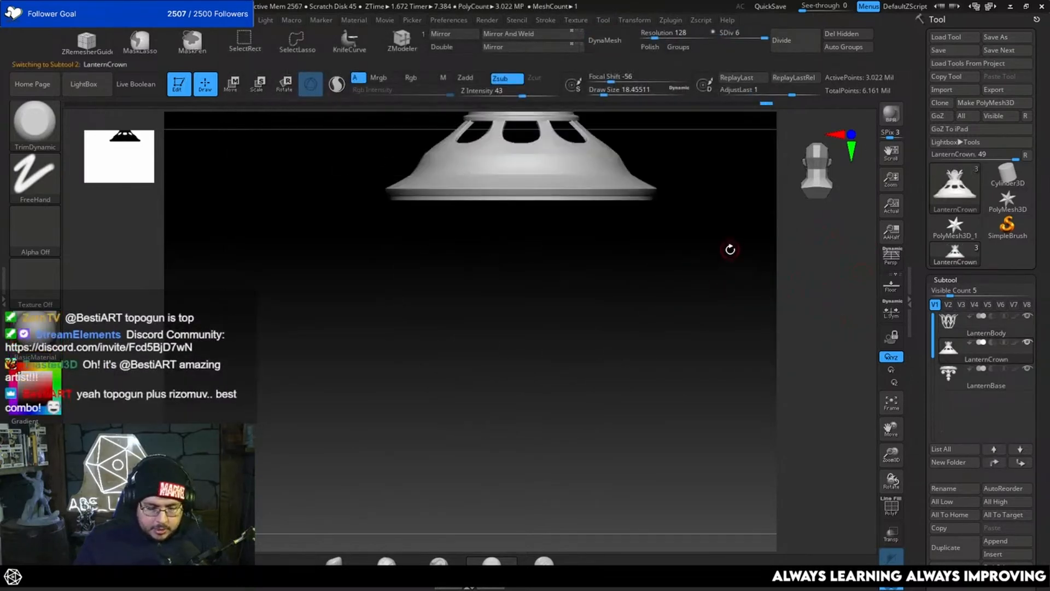
pyautogui.moveTo(729, 246); pyautogui.dragTo(763, 324)
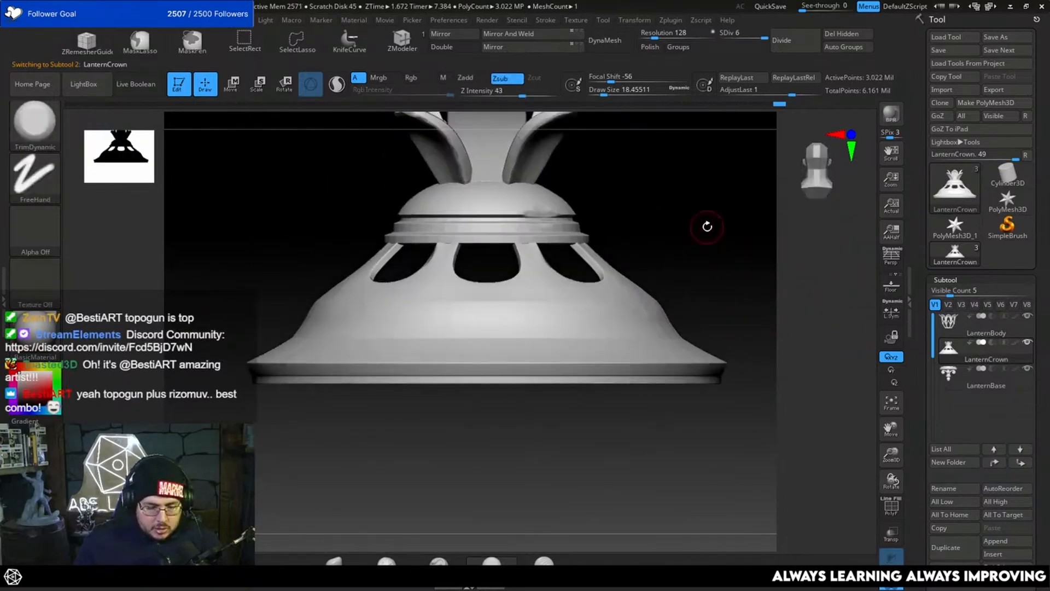
pyautogui.moveTo(707, 227); pyautogui.dragTo(623, 261)
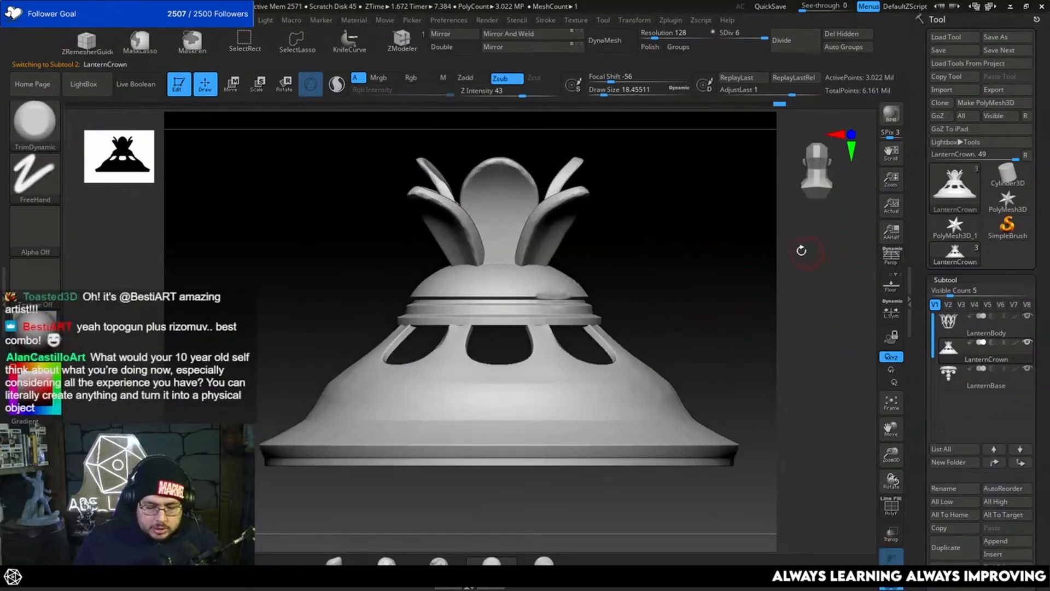
pyautogui.moveTo(699, 271)
pyautogui.mouseDown()
pyautogui.moveTo(714, 317)
pyautogui.moveTo(704, 258)
pyautogui.moveTo(699, 364)
pyautogui.moveTo(712, 281)
pyautogui.moveTo(722, 276)
pyautogui.moveTo(717, 347)
pyautogui.moveTo(689, 324)
pyautogui.moveTo(707, 183)
pyautogui.moveTo(680, 222)
pyautogui.moveTo(717, 244)
pyautogui.moveTo(699, 258)
pyautogui.mouseUp()
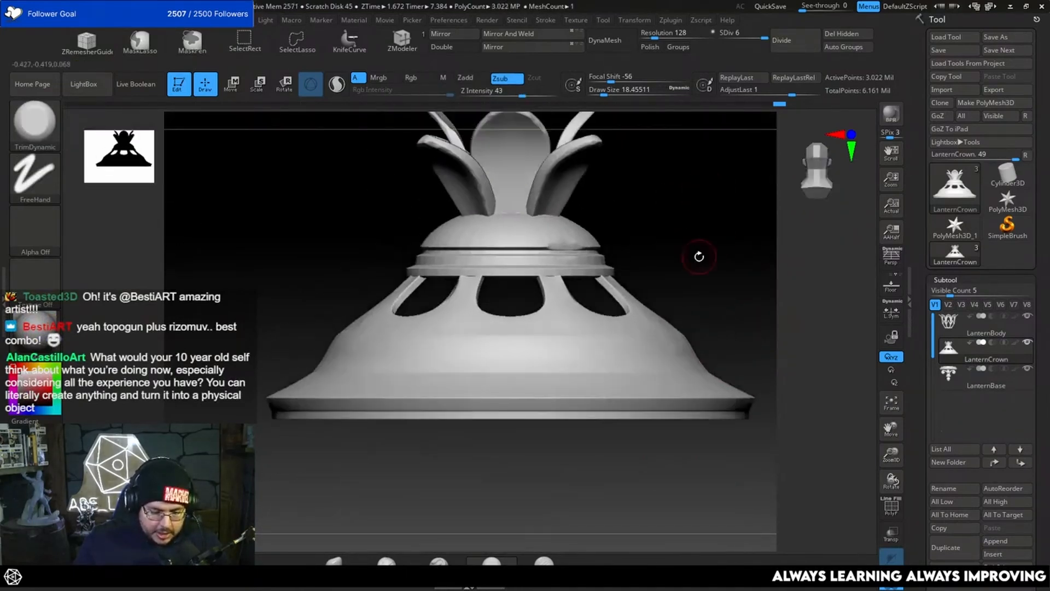
pyautogui.click(664, 33)
pyautogui.moveTo(679, 32); pyautogui.dragTo(682, 33)
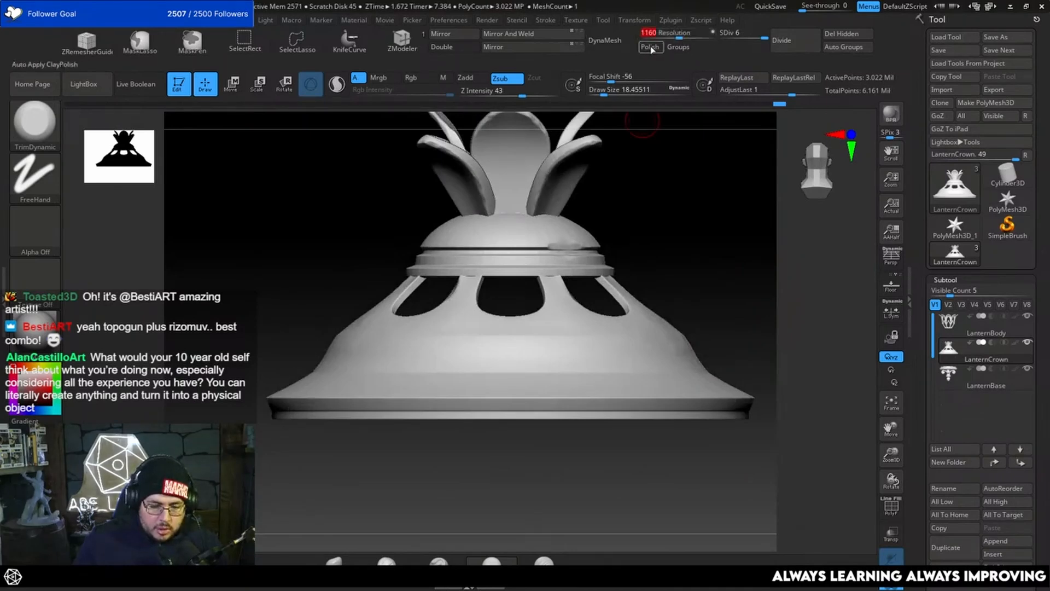
pyautogui.click(650, 46)
pyautogui.click(604, 44)
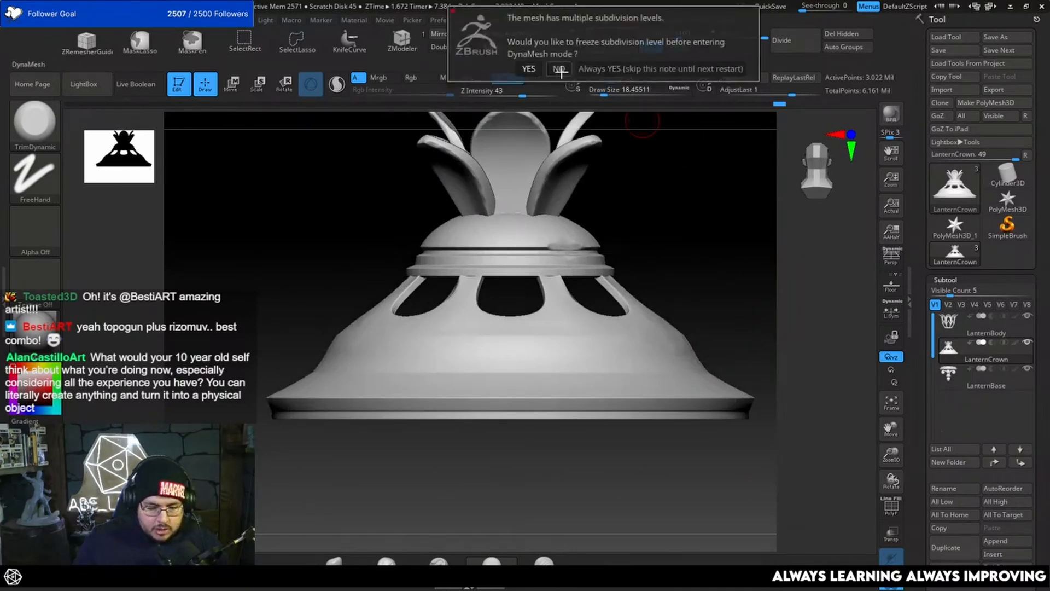
pyautogui.press('Escape')
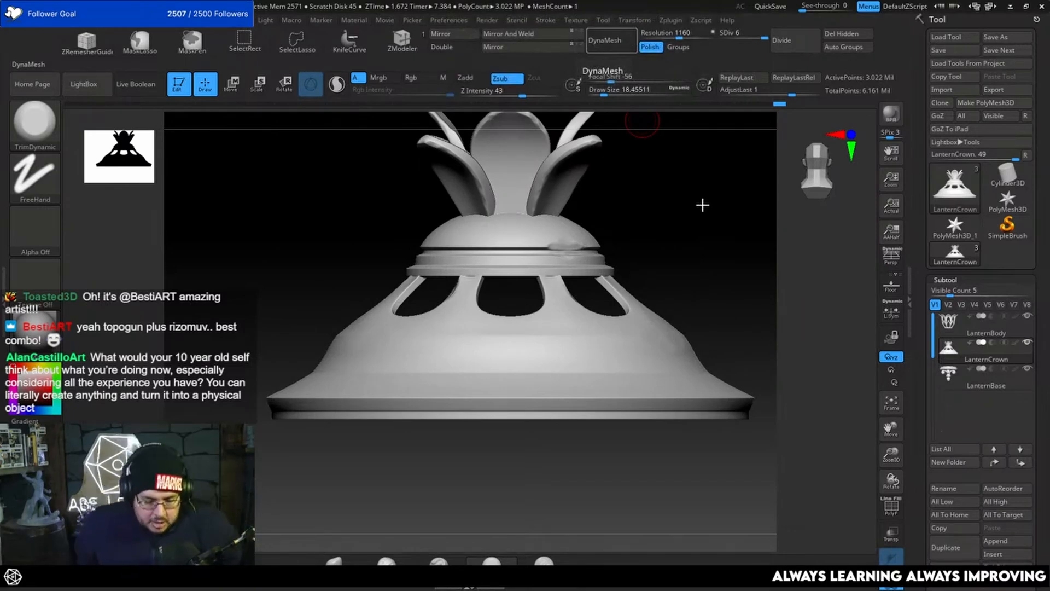
pyautogui.moveTo(688, 248)
pyautogui.mouseDown()
pyautogui.moveTo(699, 256)
pyautogui.moveTo(705, 244)
pyautogui.moveTo(765, 321)
pyautogui.mouseUp()
pyautogui.keyDown('alt'); pyautogui.moveTo(708, 362); pyautogui.dragTo(757, 503); pyautogui.keyUp('alt')
pyautogui.moveTo(684, 257); pyautogui.dragTo(626, 213)
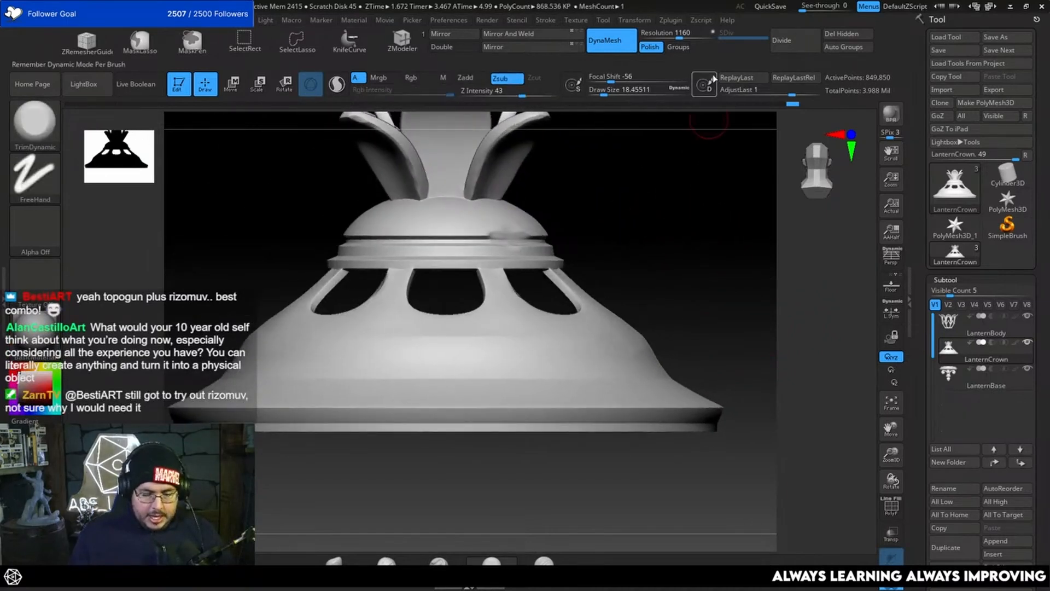
# - Clone the lantern crown, switch to the separate LanternCrown tool, and decimate it to 75k points with Decimation Master
pyautogui.click(940, 104)
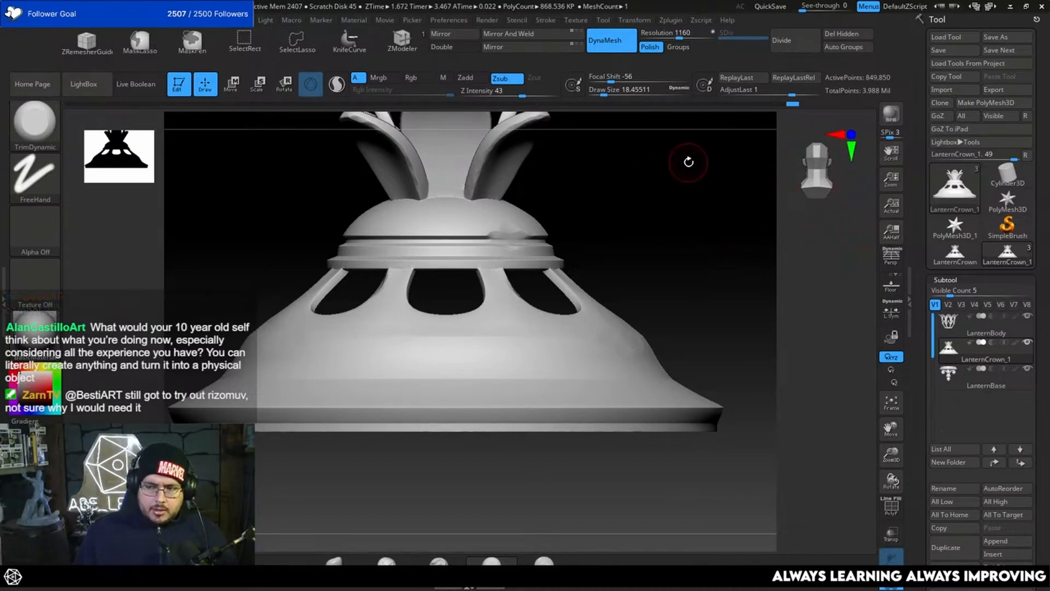
pyautogui.keyDown('alt'); pyautogui.moveTo(672, 209); pyautogui.dragTo(678, 228); pyautogui.keyUp('alt')
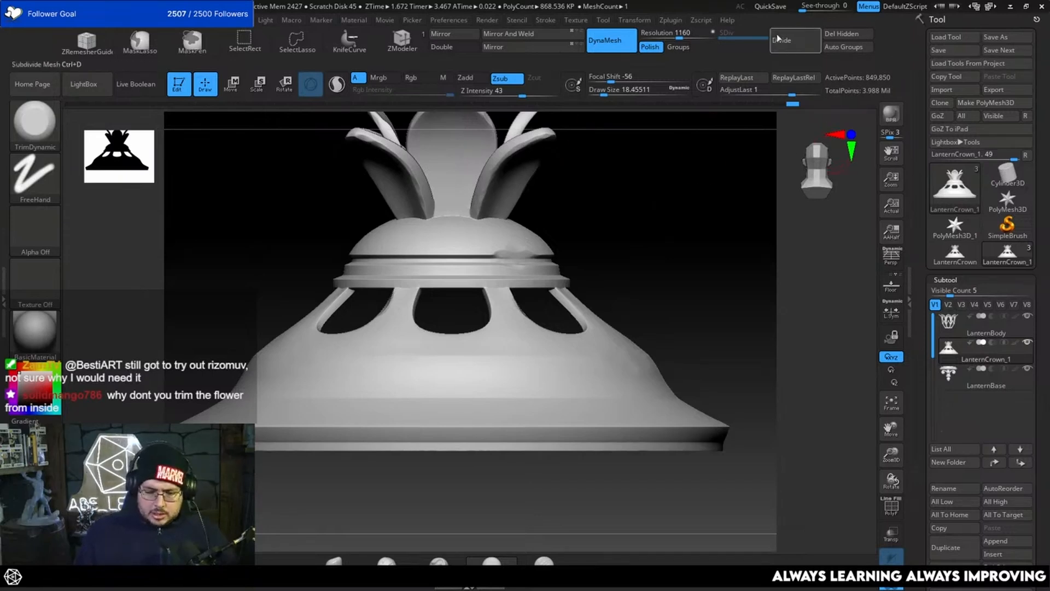
pyautogui.click(955, 252)
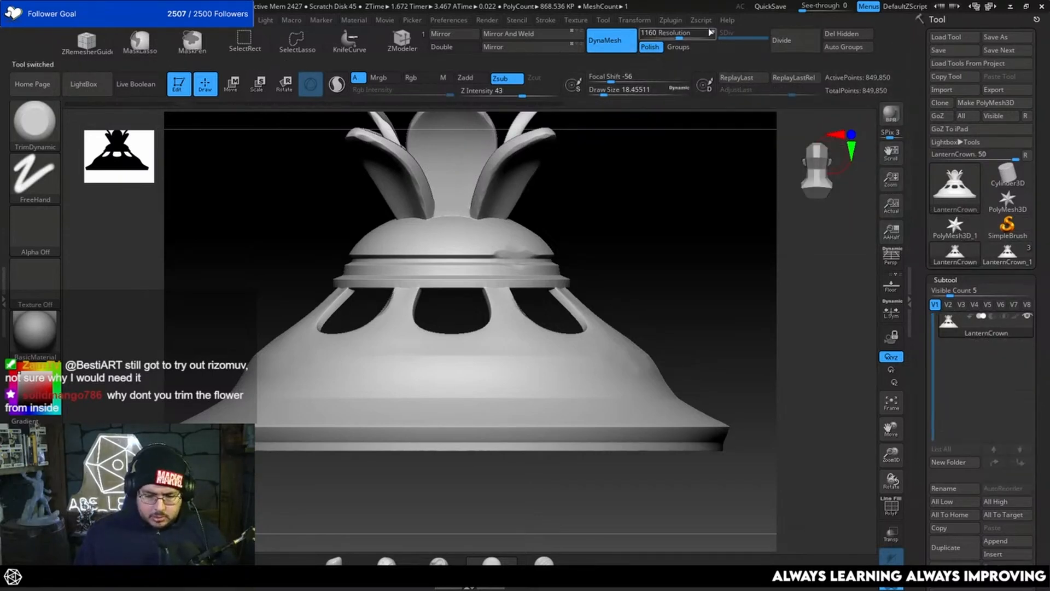
pyautogui.click(668, 22)
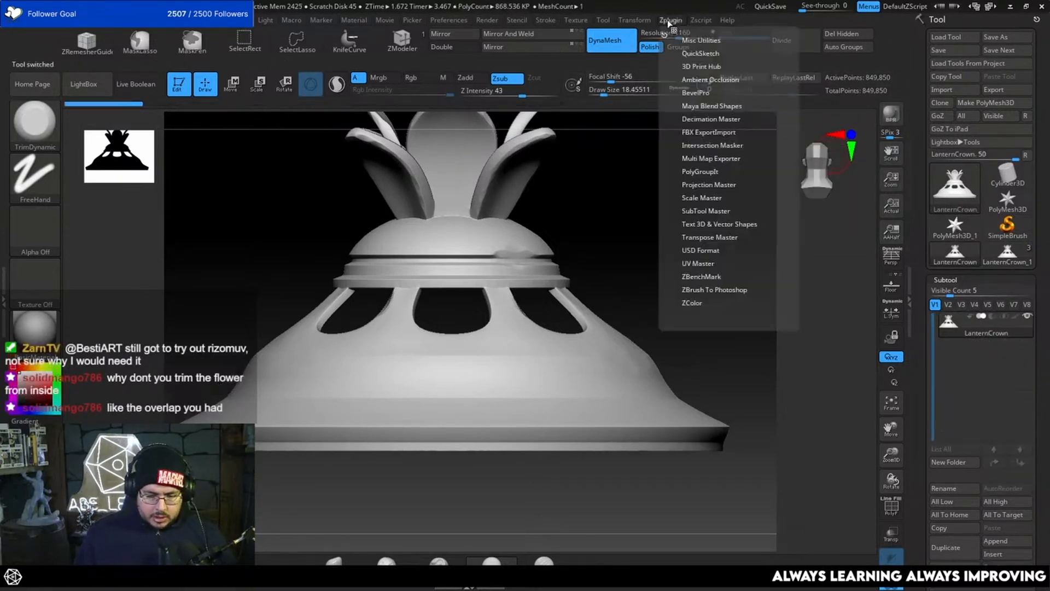
pyautogui.click(709, 120)
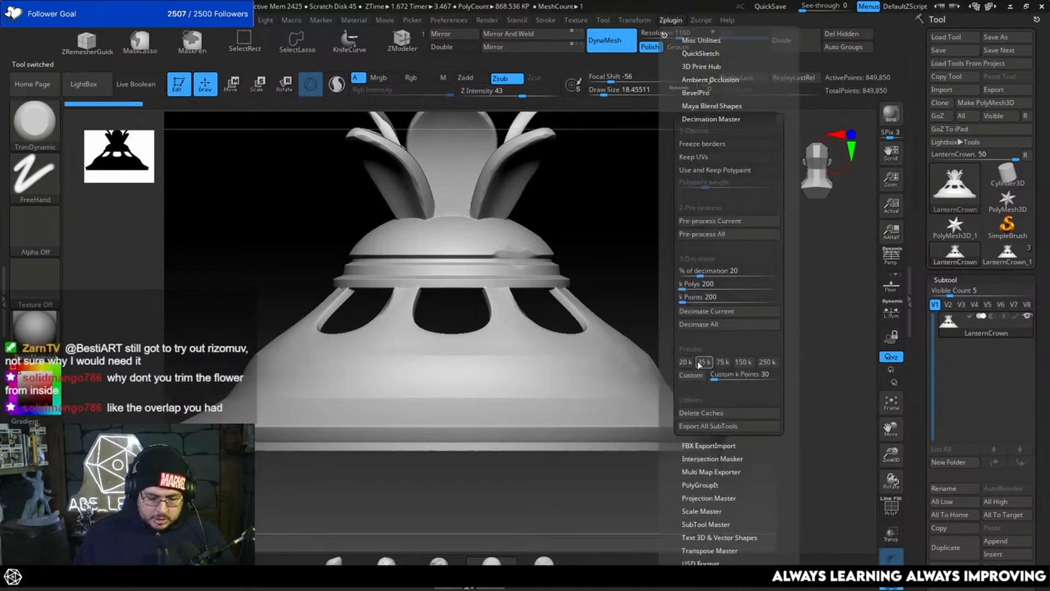
pyautogui.click(727, 364)
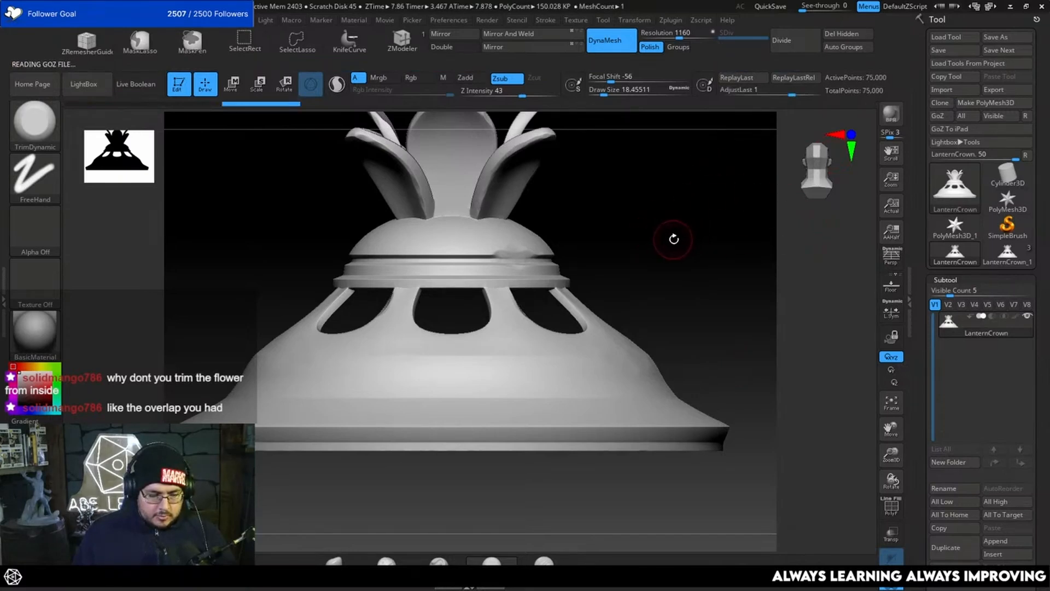
# - Export the decimated crown as an OBJ into a new Desktop folder named Lantern, adding a decimation suffix to the LanternCrown file name
pyautogui.click(999, 90)
pyautogui.scroll(5, 269, 136)
pyautogui.click(270, 127)
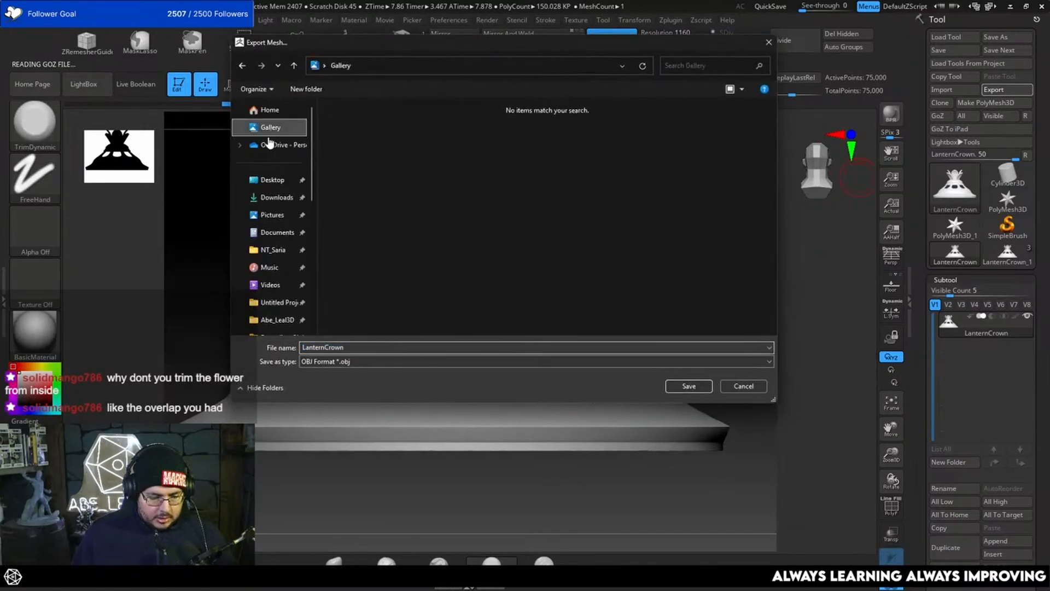
pyautogui.click(272, 179)
pyautogui.rightClick(602, 267)
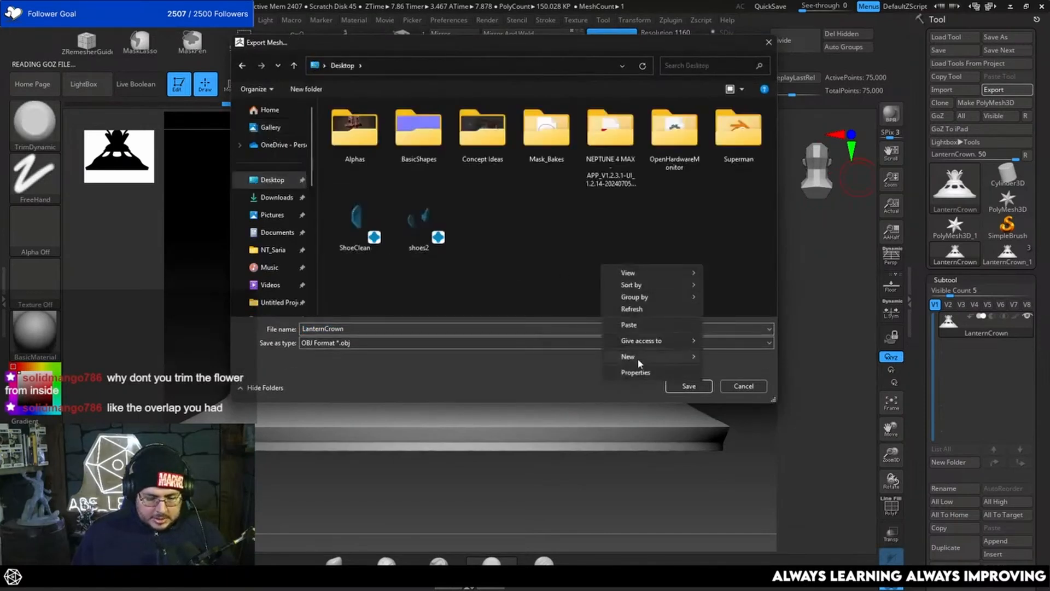
pyautogui.moveTo(638, 358)
pyautogui.click(727, 358)
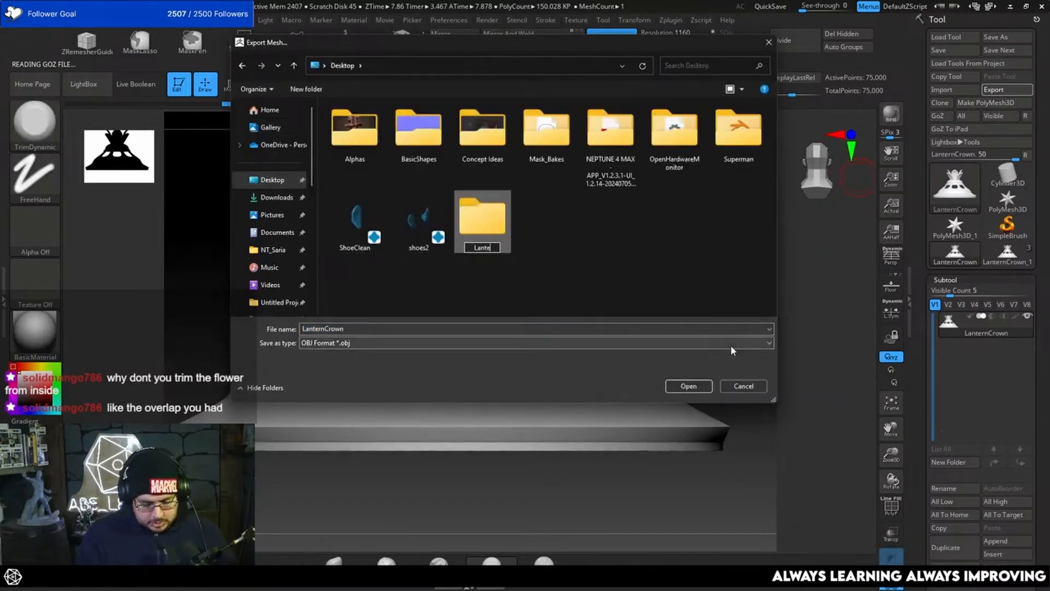
pyautogui.press('Return')
pyautogui.press('Return')
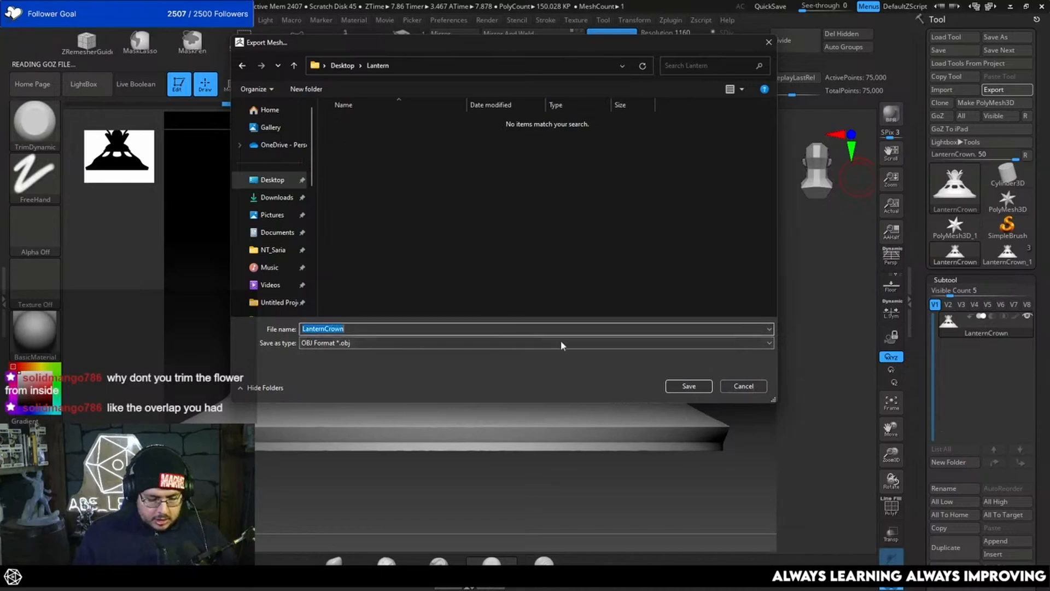
pyautogui.click(558, 331)
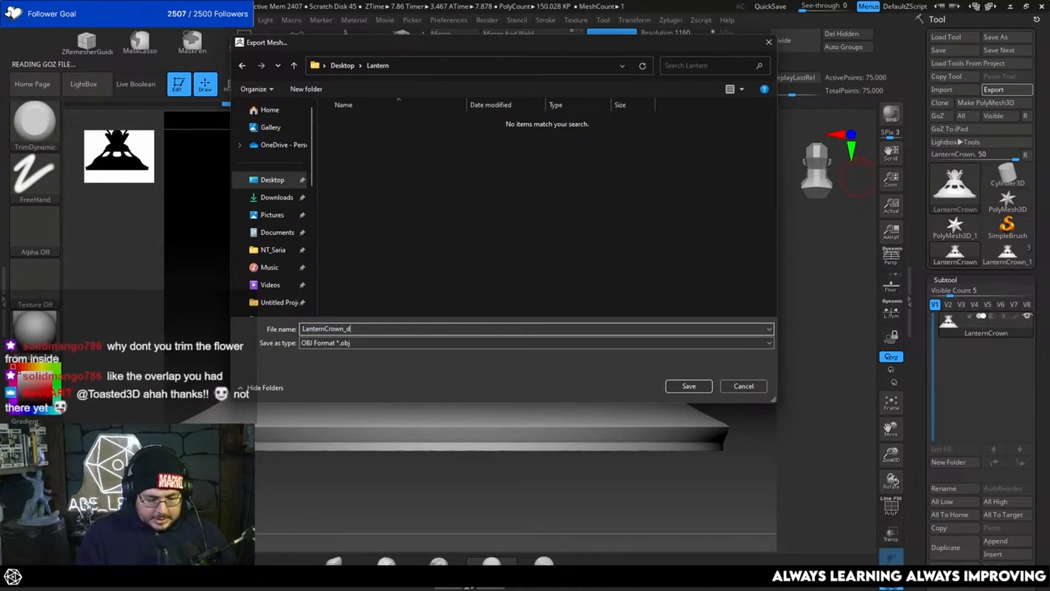
pyautogui.click(689, 386)
# - Return to the multi-part lantern tool, show only body and crown, and subtract the crown from LanternBody in a Live Boolean preview
pyautogui.click(1007, 255)
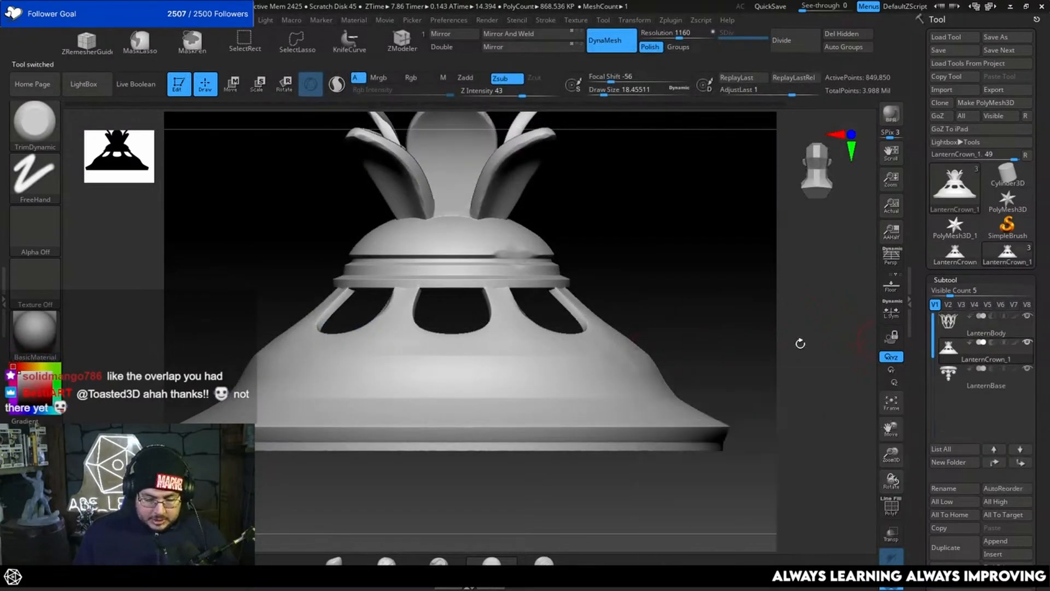
pyautogui.keyDown('alt'); pyautogui.moveTo(708, 343); pyautogui.dragTo(747, 290); pyautogui.keyUp('alt')
pyautogui.click(949, 329)
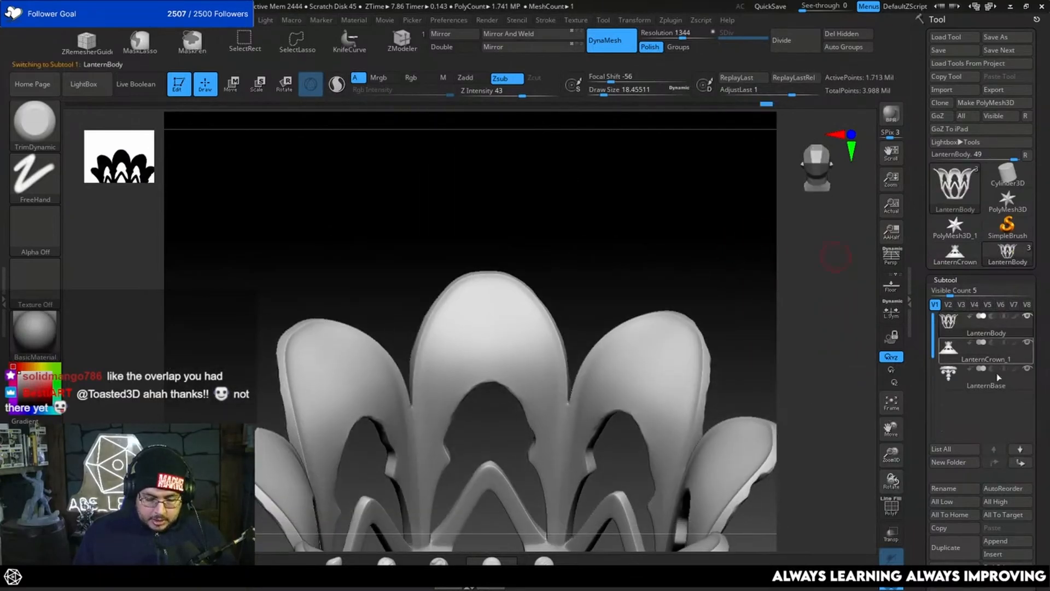
pyautogui.click(1030, 383)
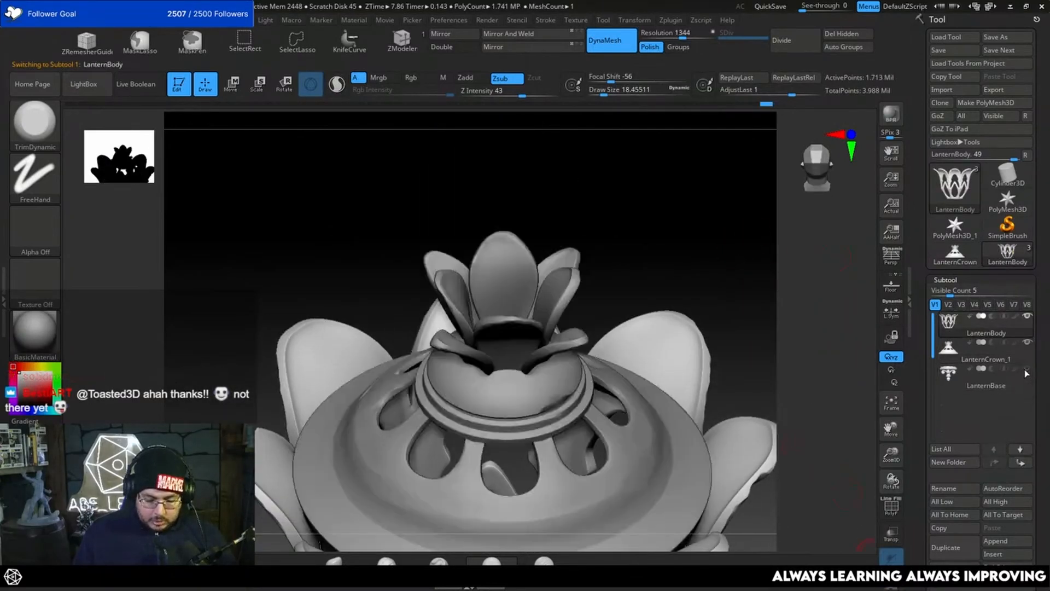
pyautogui.click(136, 84)
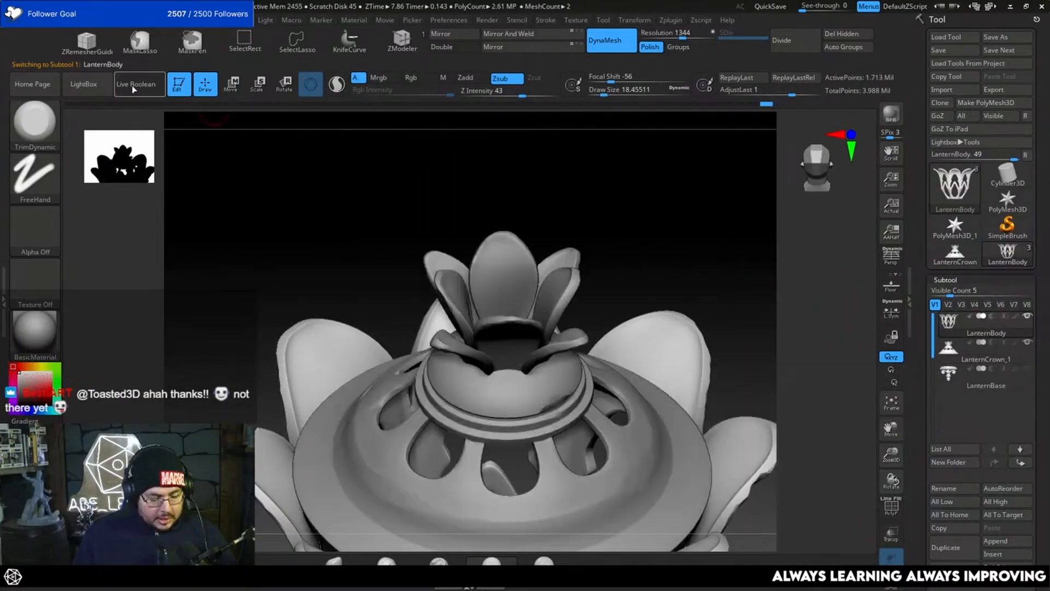
pyautogui.click(991, 343)
pyautogui.moveTo(728, 171); pyautogui.dragTo(721, 192)
pyautogui.keyDown('alt'); pyautogui.moveTo(701, 242); pyautogui.dragTo(710, 268); pyautogui.keyUp('alt')
pyautogui.moveTo(765, 337)
pyautogui.keyDown('alt'); pyautogui.mouseDown()
pyautogui.moveTo(710, 423)
pyautogui.moveTo(729, 411)
pyautogui.moveTo(755, 317)
pyautogui.moveTo(736, 342)
pyautogui.moveTo(755, 294)
pyautogui.moveTo(743, 166)
pyautogui.moveTo(763, 439)
pyautogui.moveTo(736, 361)
pyautogui.moveTo(766, 367)
pyautogui.moveTo(772, 383)
pyautogui.mouseUp(); pyautogui.keyUp('alt')
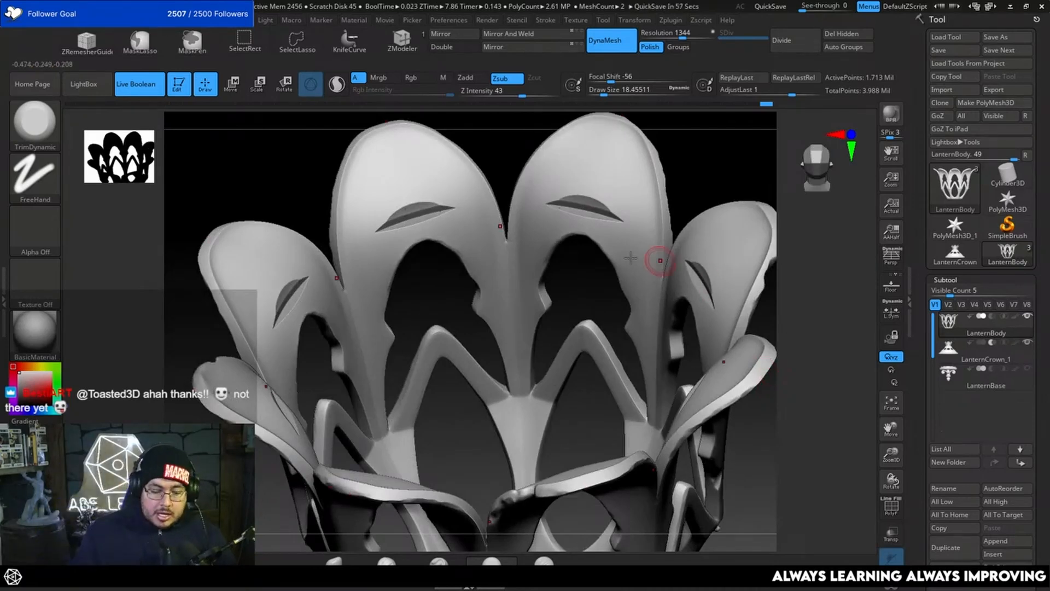
pyautogui.moveTo(774, 405)
pyautogui.keyDown('alt'); pyautogui.mouseDown()
pyautogui.moveTo(774, 442)
pyautogui.moveTo(783, 390)
pyautogui.mouseUp(); pyautogui.keyUp('alt')
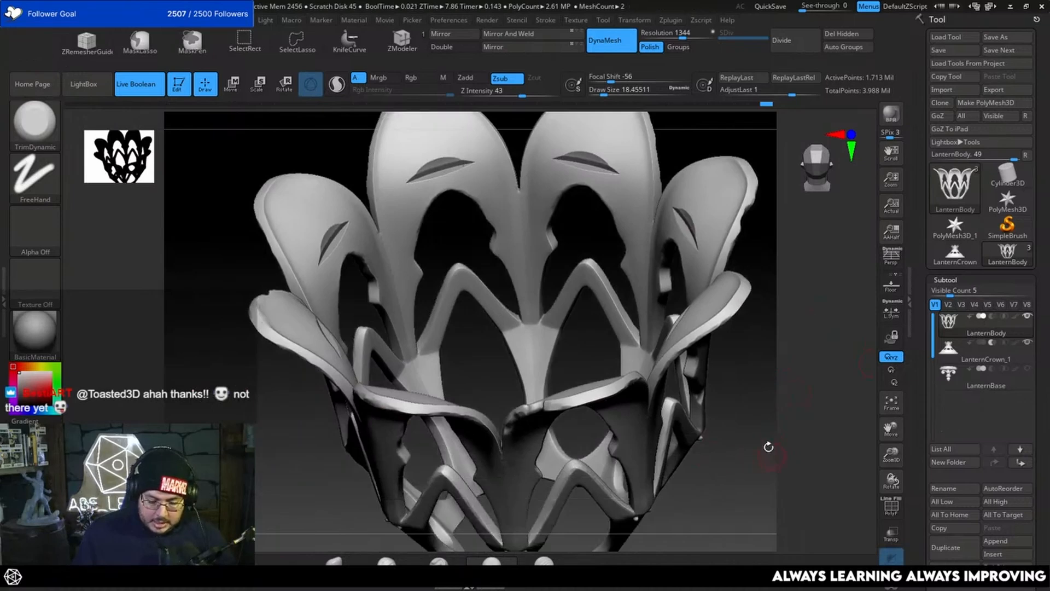
pyautogui.keyDown('alt'); pyautogui.moveTo(768, 447); pyautogui.dragTo(759, 422); pyautogui.keyUp('alt')
# - Generate a Boolean mesh of the body with the crown cut out, and switch to the resulting UMesh_LanternBody tool
pyautogui.moveTo(1030, 496); pyautogui.dragTo(1030, 345)
pyautogui.click(946, 495)
pyautogui.click(963, 508)
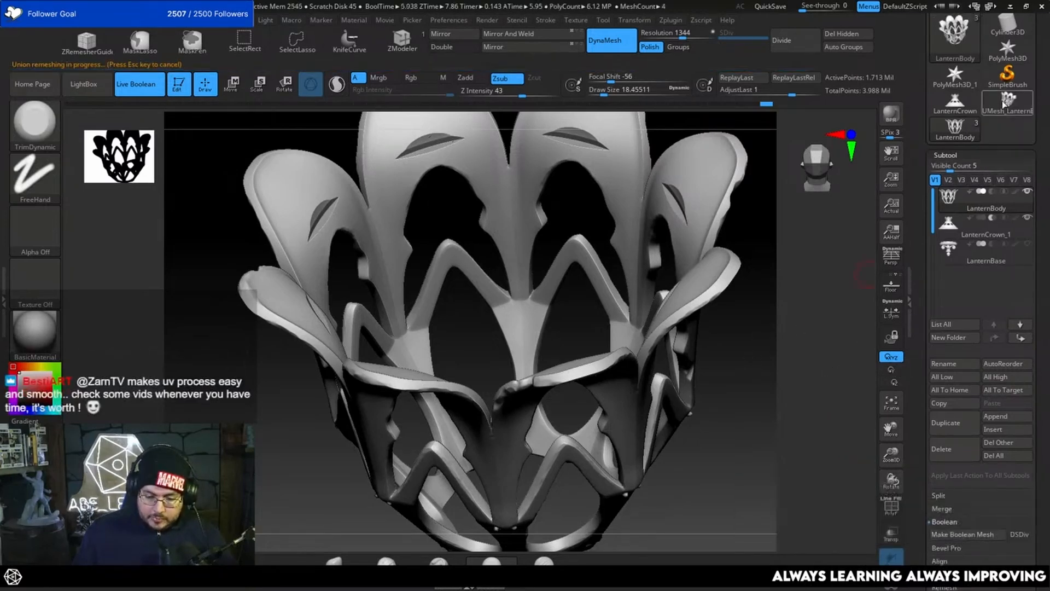
pyautogui.click(1007, 103)
pyautogui.keyDown('alt'); pyautogui.moveTo(801, 229); pyautogui.dragTo(759, 296); pyautogui.keyUp('alt')
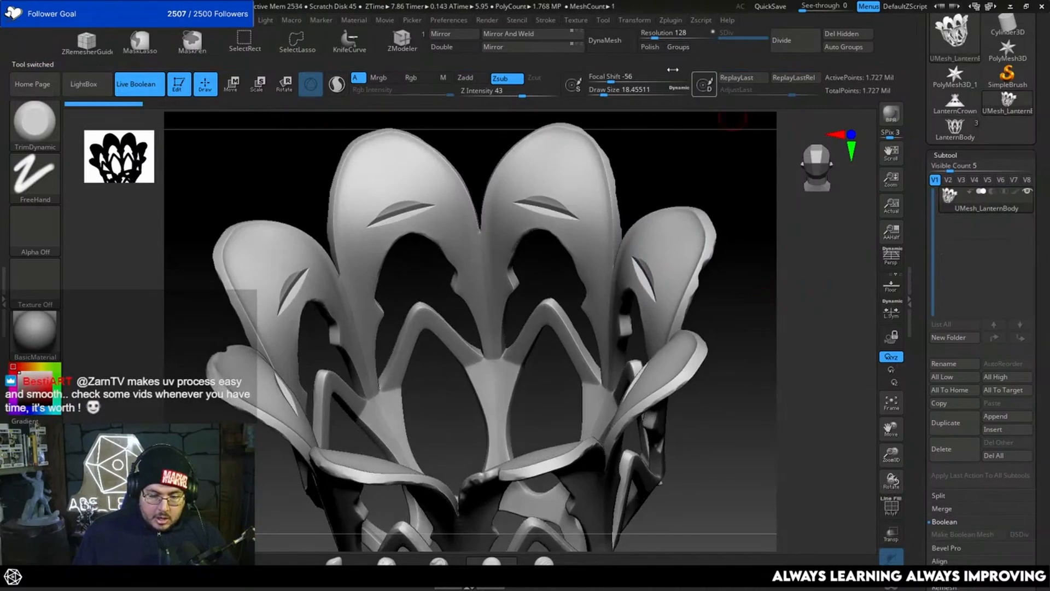
# - Set the DynaMesh resolution to 136 with Polish enabled, and decimate UMesh_LanternBody to 150k points with Decimation Master
pyautogui.moveTo(659, 36); pyautogui.dragTo(675, 36)
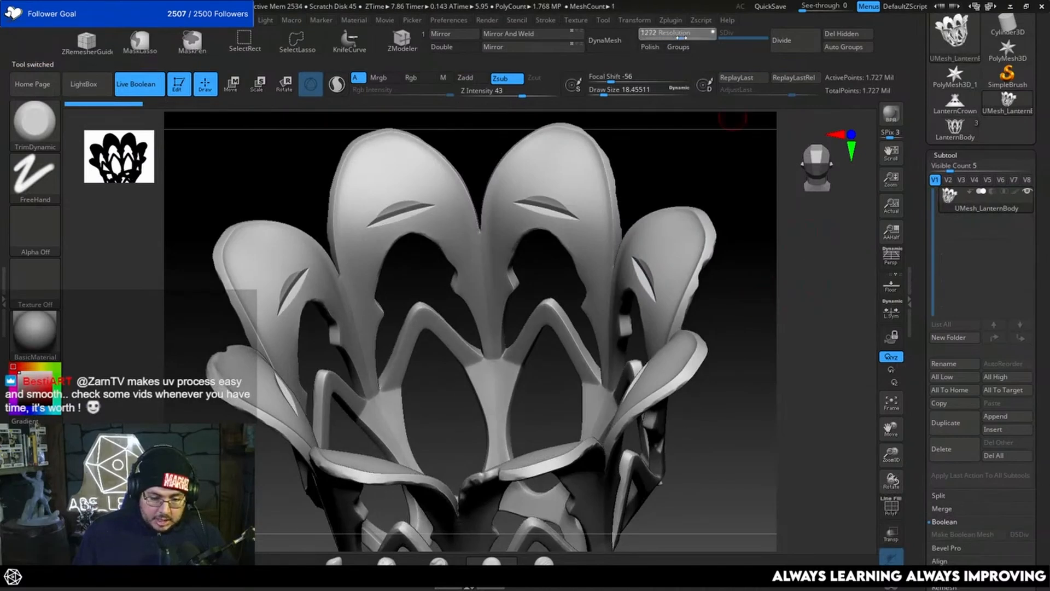
pyautogui.click(650, 47)
pyautogui.click(686, 34)
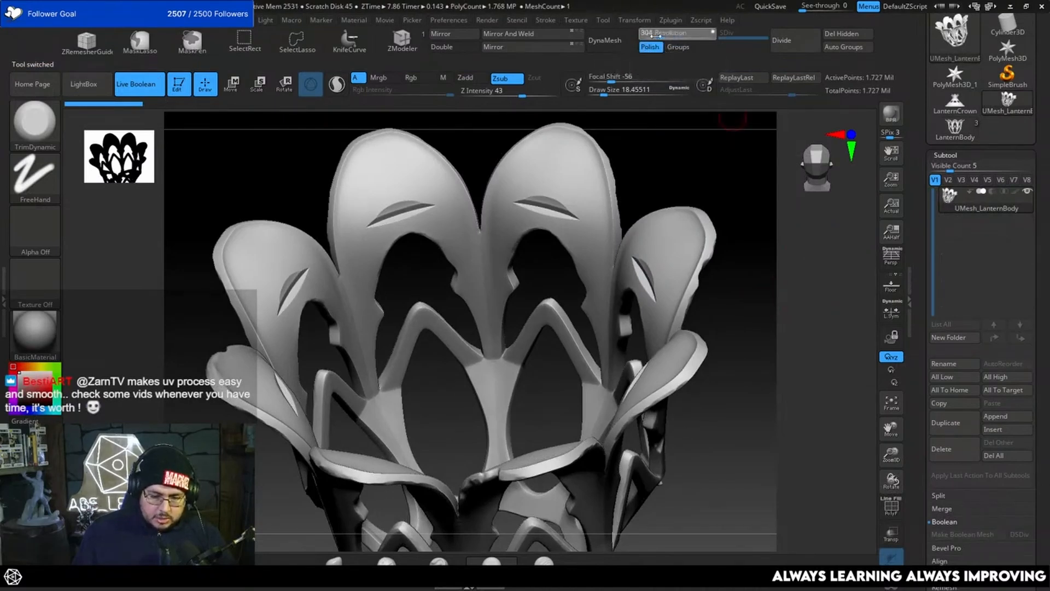
pyautogui.write('136')
pyautogui.click(664, 21)
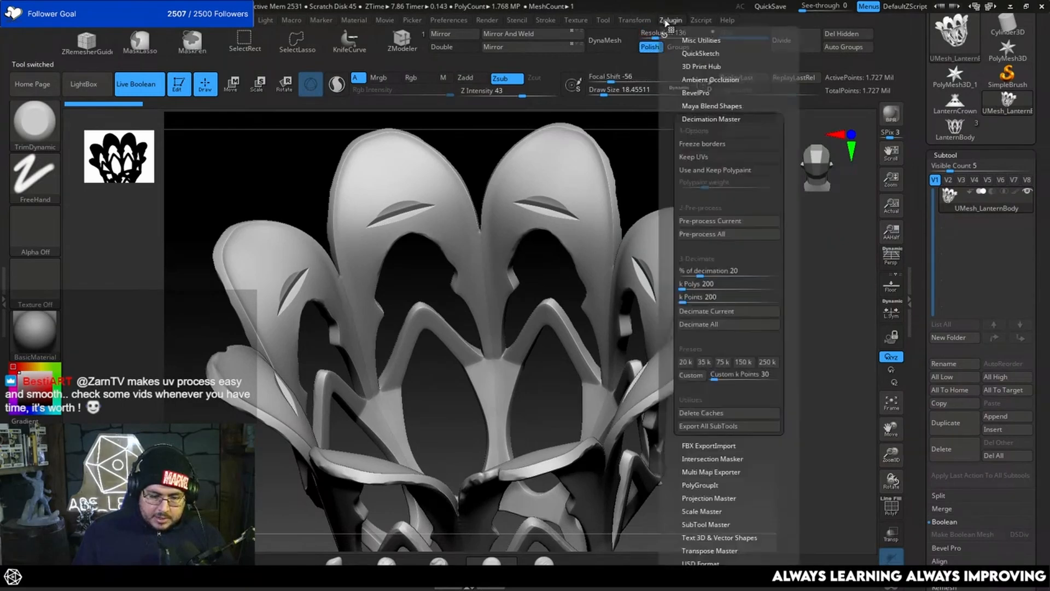
pyautogui.click(721, 362)
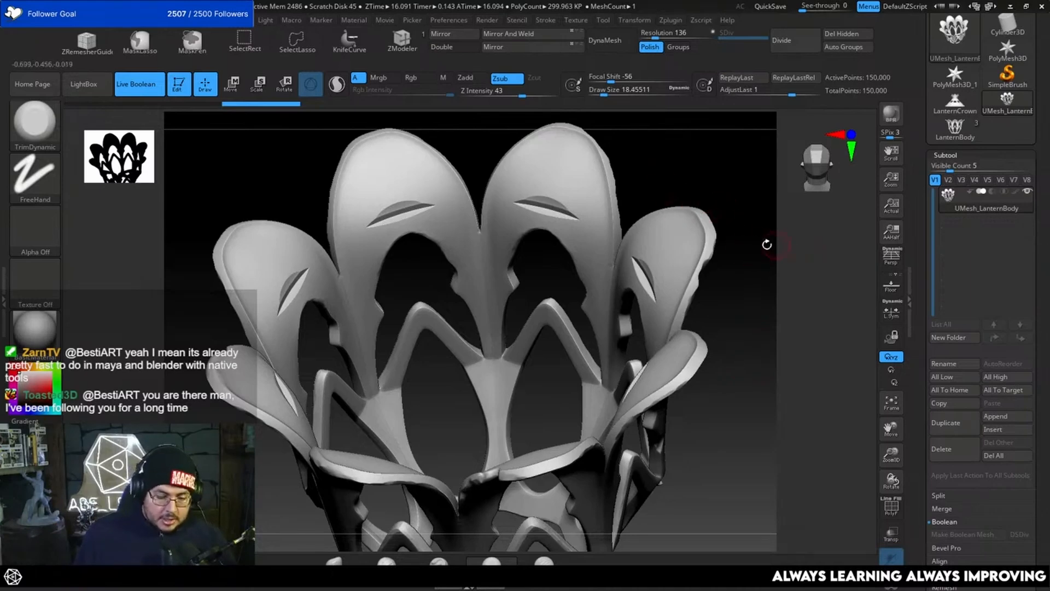
# - Start exporting the decimated UMesh_LanternBody as an OBJ and open the Lantern folder on the Desktop as its destination
pyautogui.moveTo(754, 282); pyautogui.dragTo(757, 272)
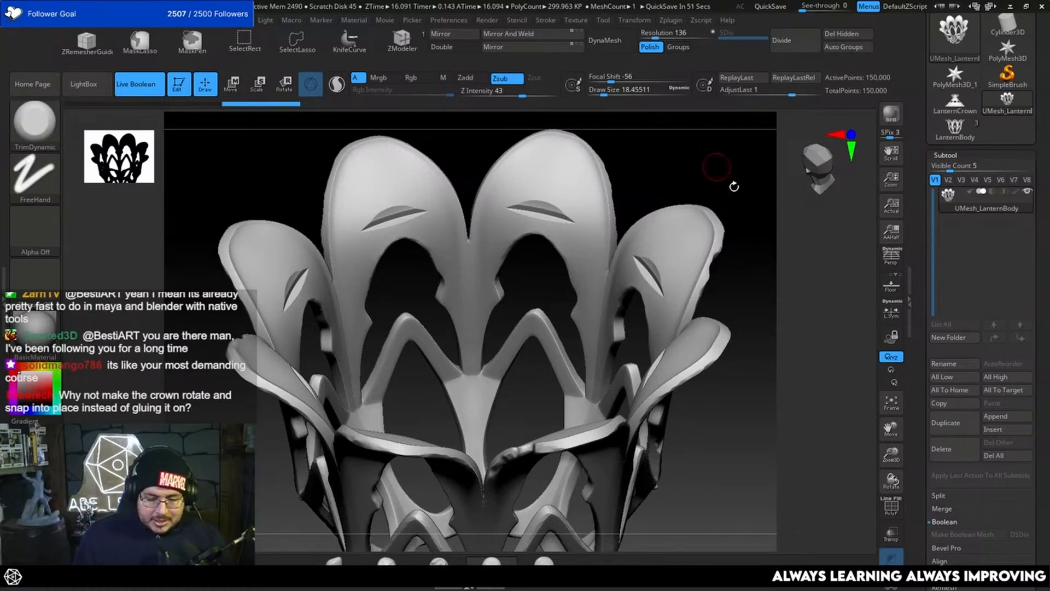
pyautogui.moveTo(735, 186)
pyautogui.mouseDown()
pyautogui.moveTo(722, 183)
pyautogui.moveTo(875, 176)
pyautogui.mouseUp()
pyautogui.scroll(3, 1029, 153)
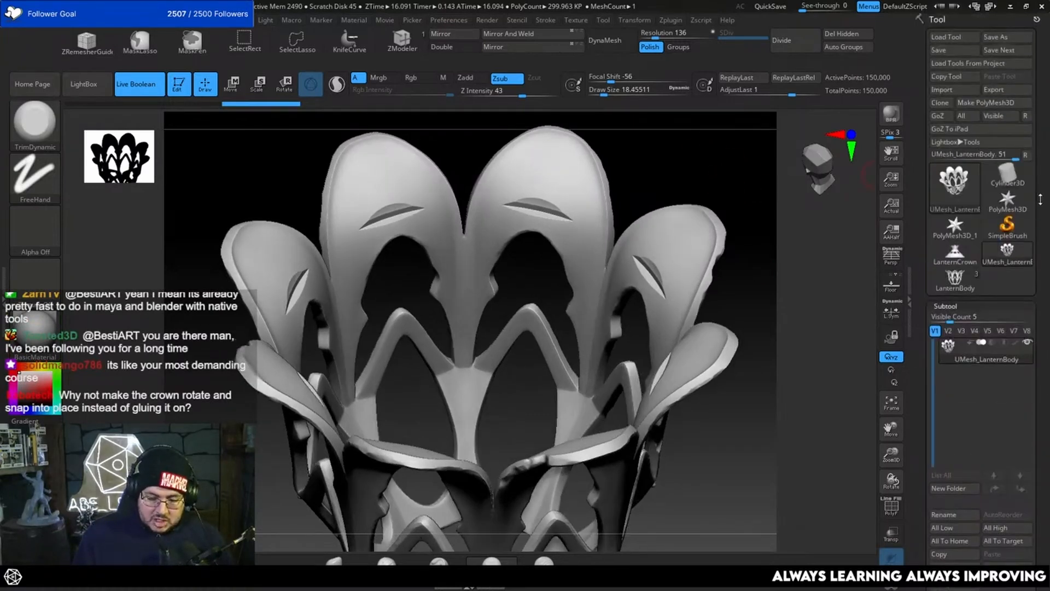
pyautogui.click(995, 90)
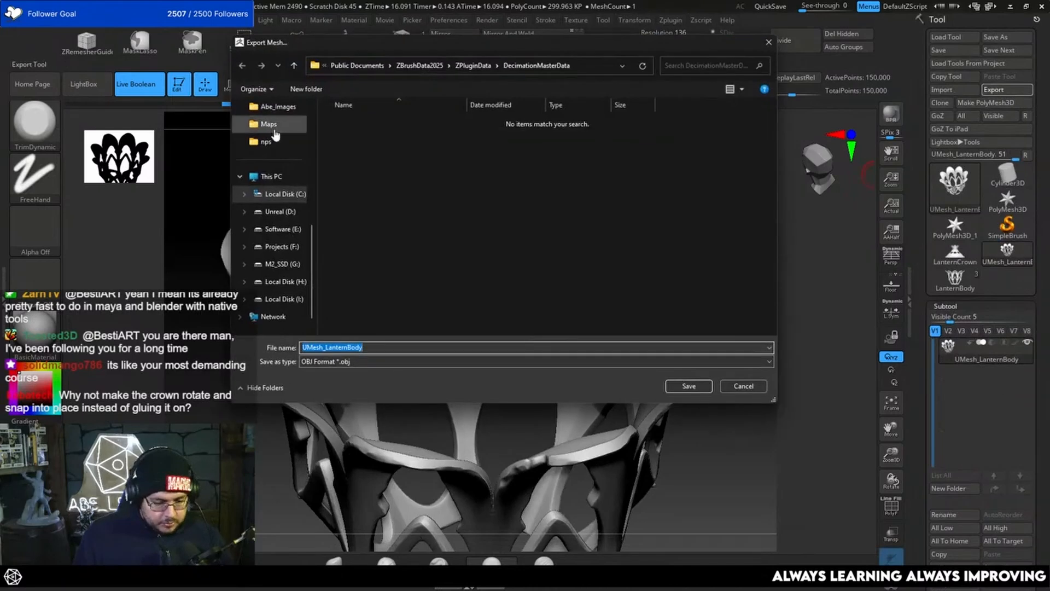
pyautogui.click(269, 183)
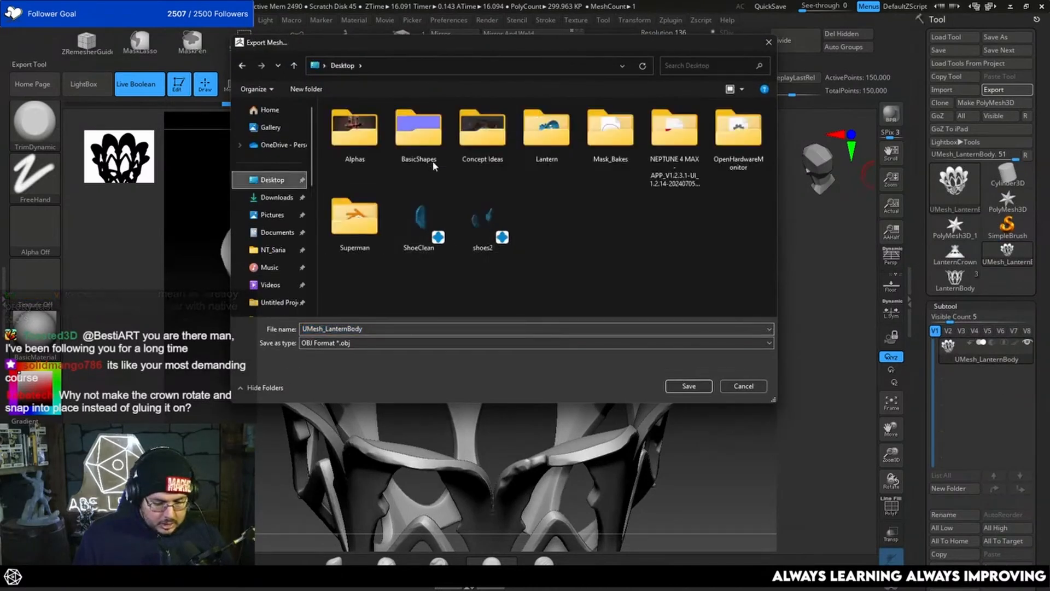
pyautogui.click(550, 138)
pyautogui.doubleClick(550, 139)
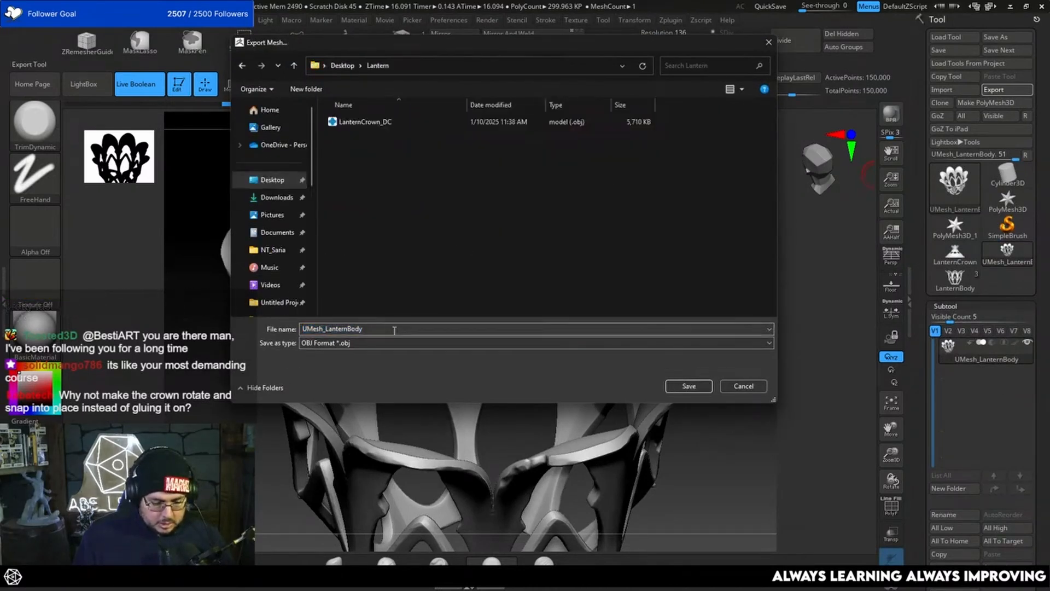
# - Reuse the crown's file name, change it to LanternDecimated_DC, and save the body OBJ under it
pyautogui.click(377, 121)
pyautogui.click(347, 328)
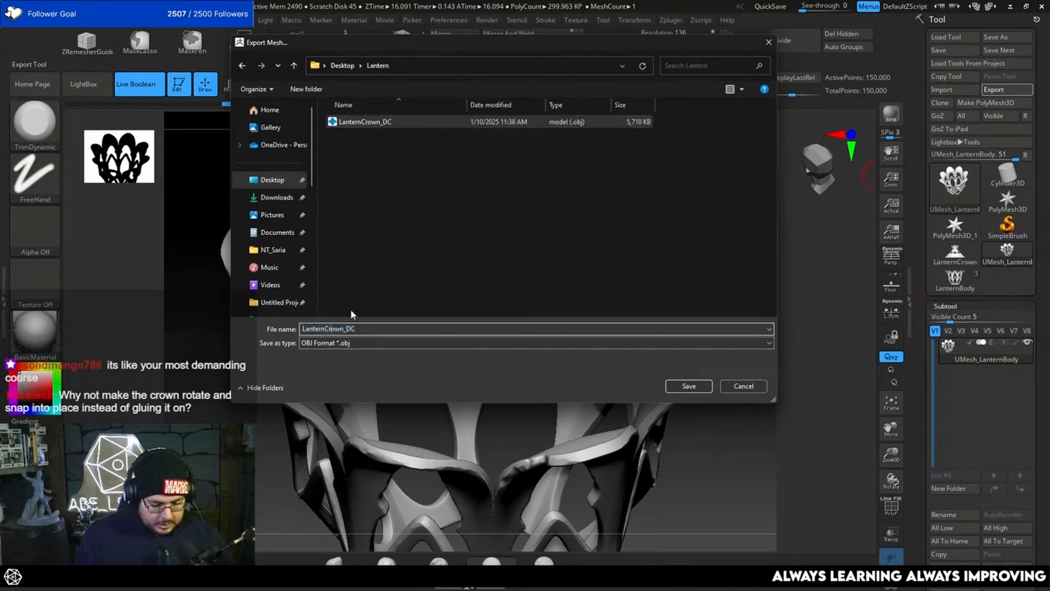
pyautogui.press('BackSpace')
pyautogui.press('BackSpace')
pyautogui.press('BackSpace')
pyautogui.press('BackSpace')
pyautogui.press('BackSpace')
pyautogui.write('dEC')
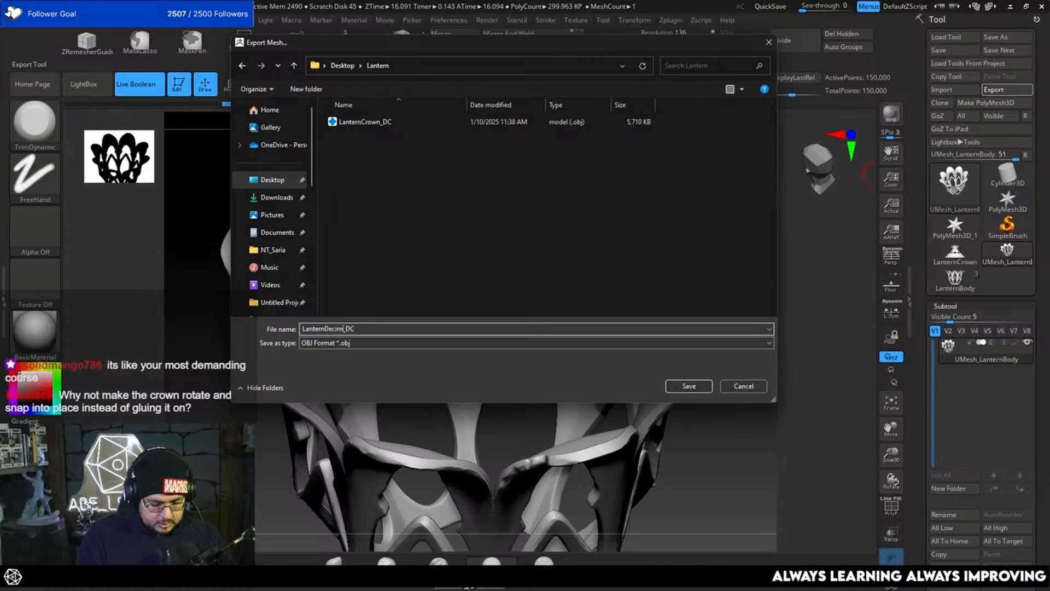
pyautogui.press('Return')
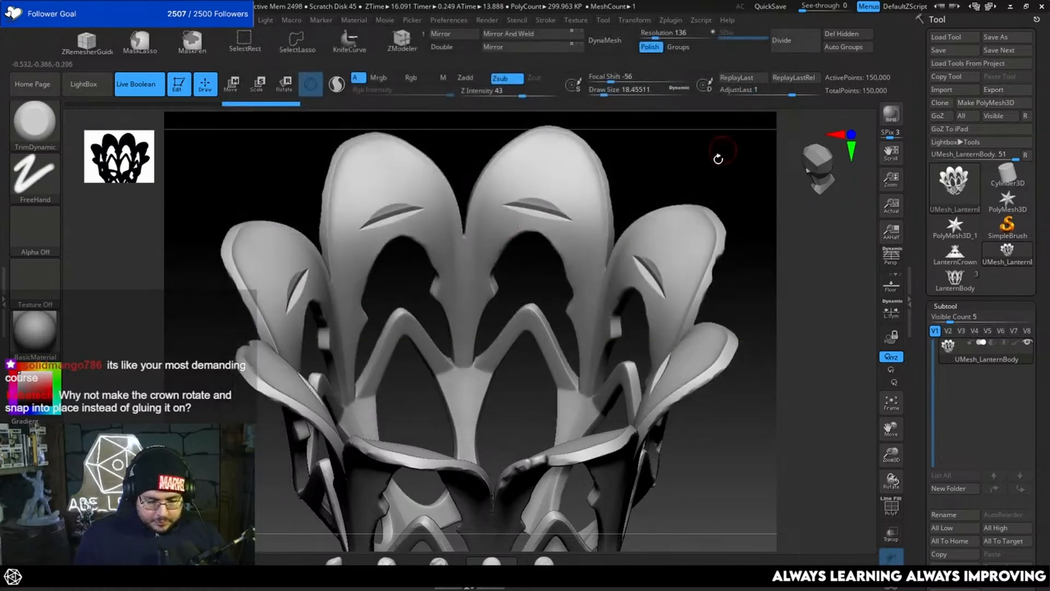
# - Return to the multi-part lantern tool, show only body and base, and place LanternBody below LanternBase as the subtracting subtool
pyautogui.click(955, 279)
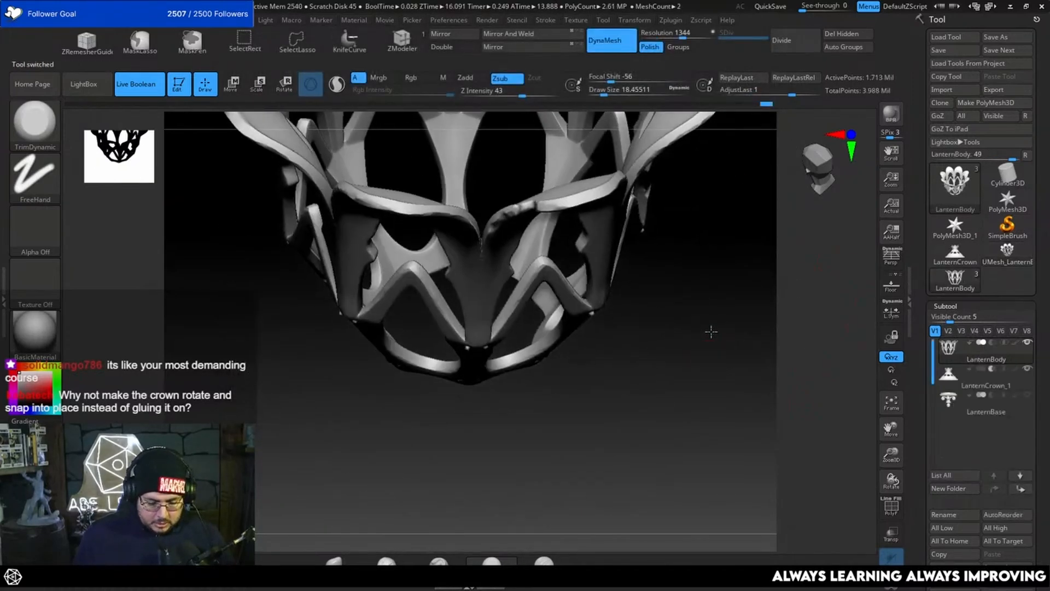
pyautogui.click(1027, 346)
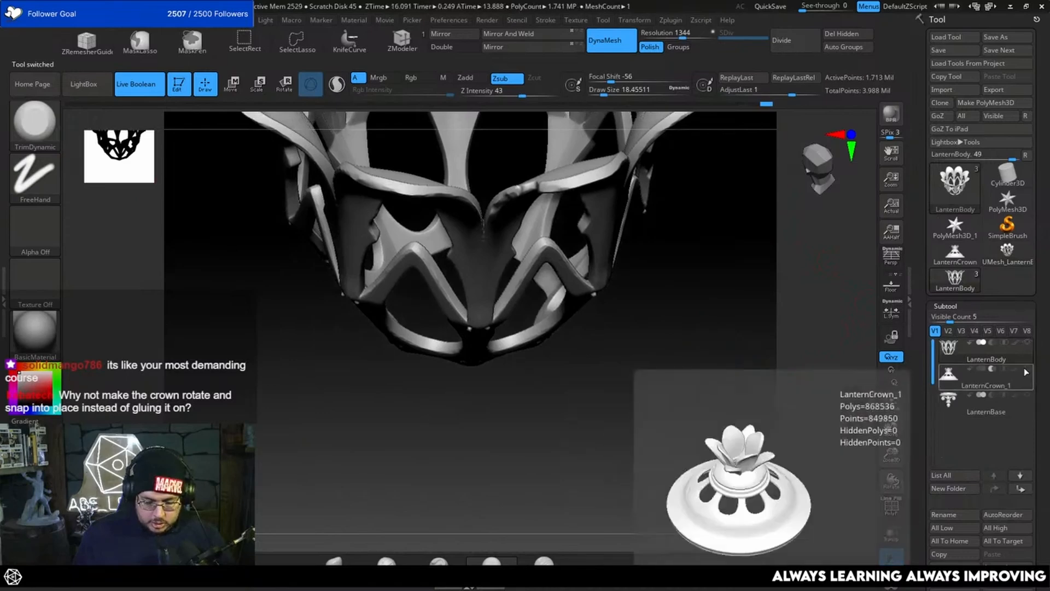
pyautogui.click(1024, 396)
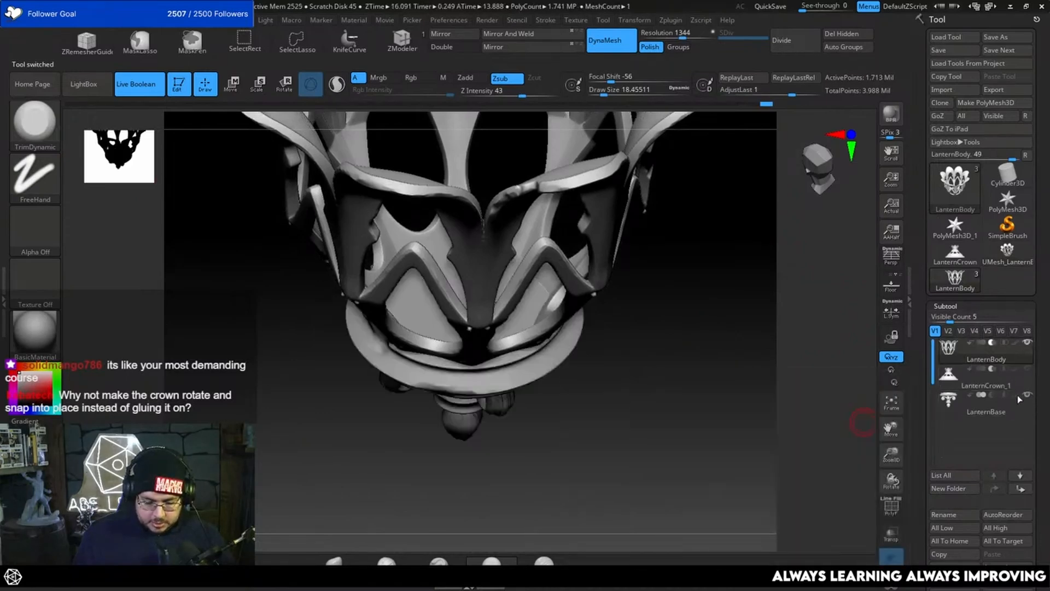
pyautogui.click(971, 406)
pyautogui.moveTo(727, 424); pyautogui.dragTo(720, 352)
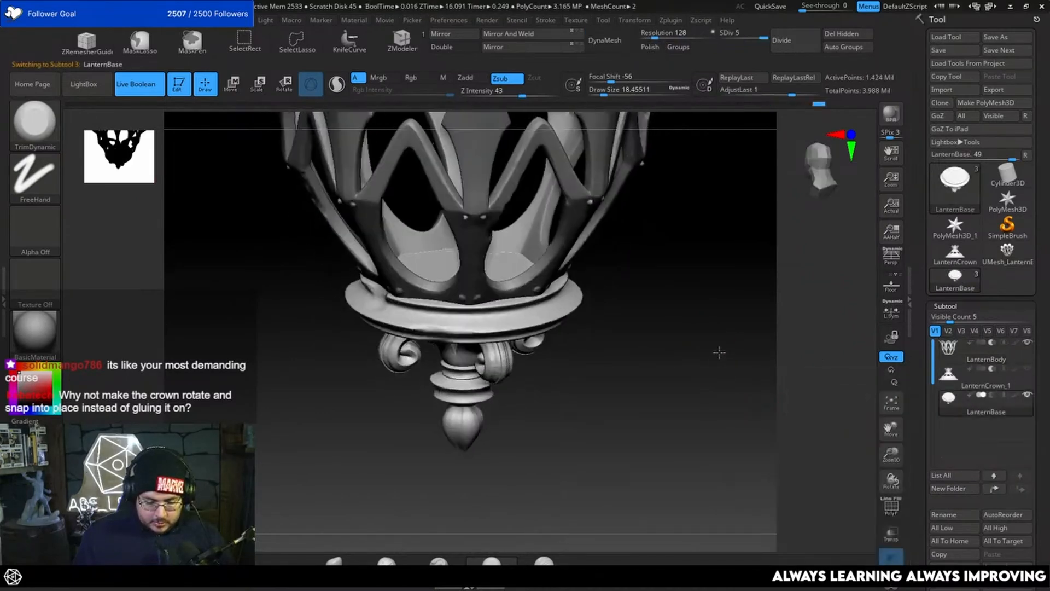
pyautogui.click(961, 356)
pyautogui.click(1021, 489)
pyautogui.click(1021, 489)
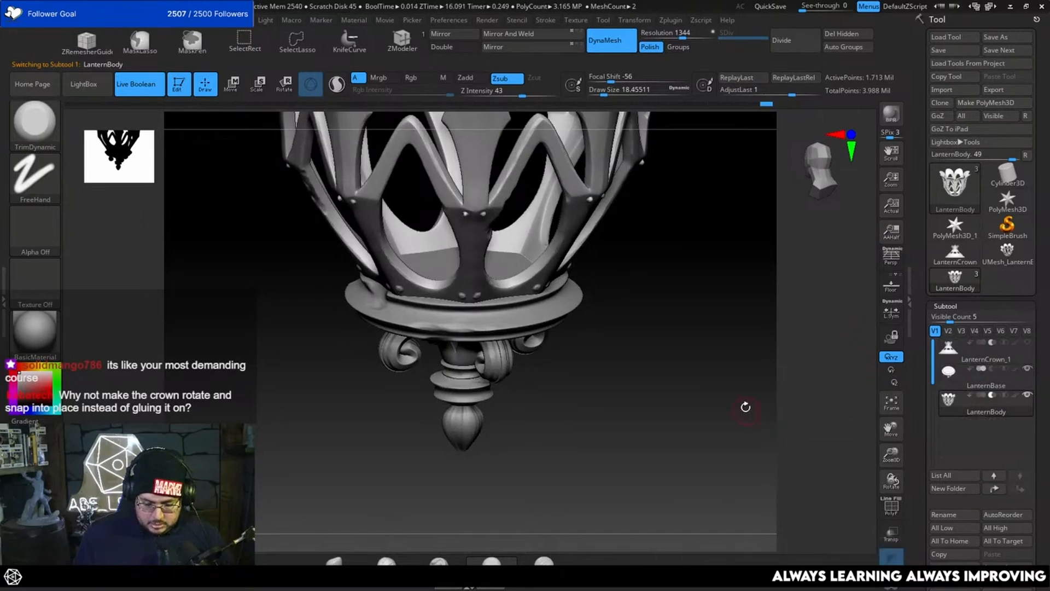
# - Examine the Live Boolean cut that the body leaves in the top of the lantern base from several angles
pyautogui.moveTo(746, 406); pyautogui.dragTo(683, 471)
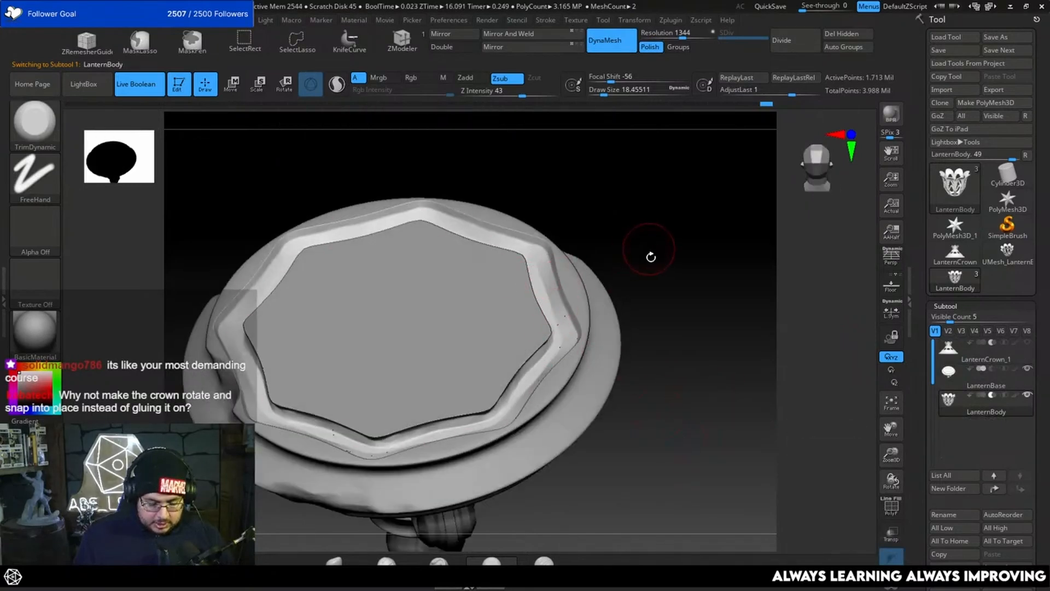
pyautogui.moveTo(649, 256); pyautogui.dragTo(612, 300)
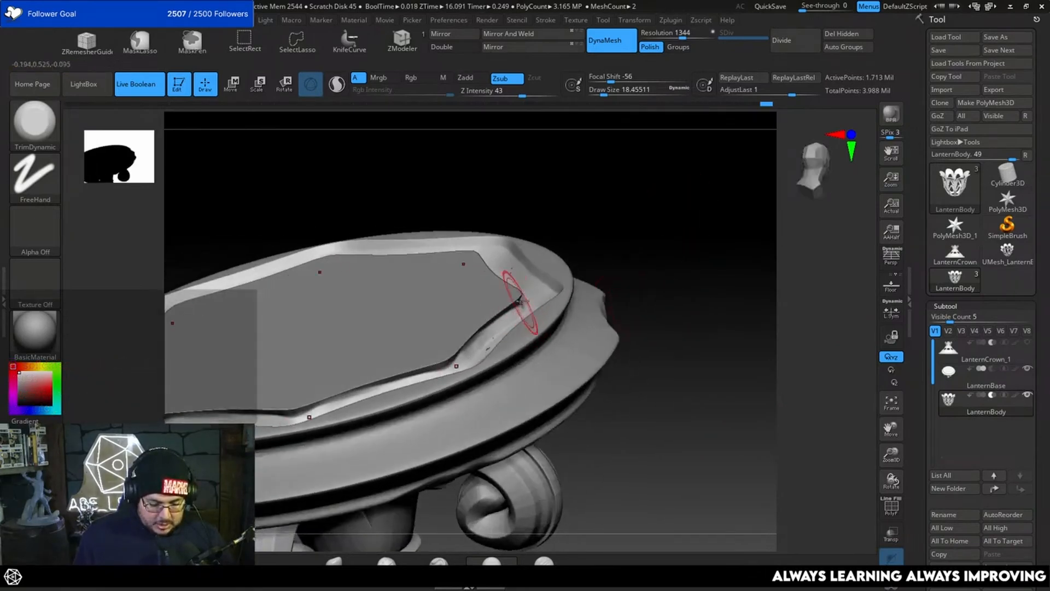
pyautogui.moveTo(619, 250); pyautogui.dragTo(631, 261)
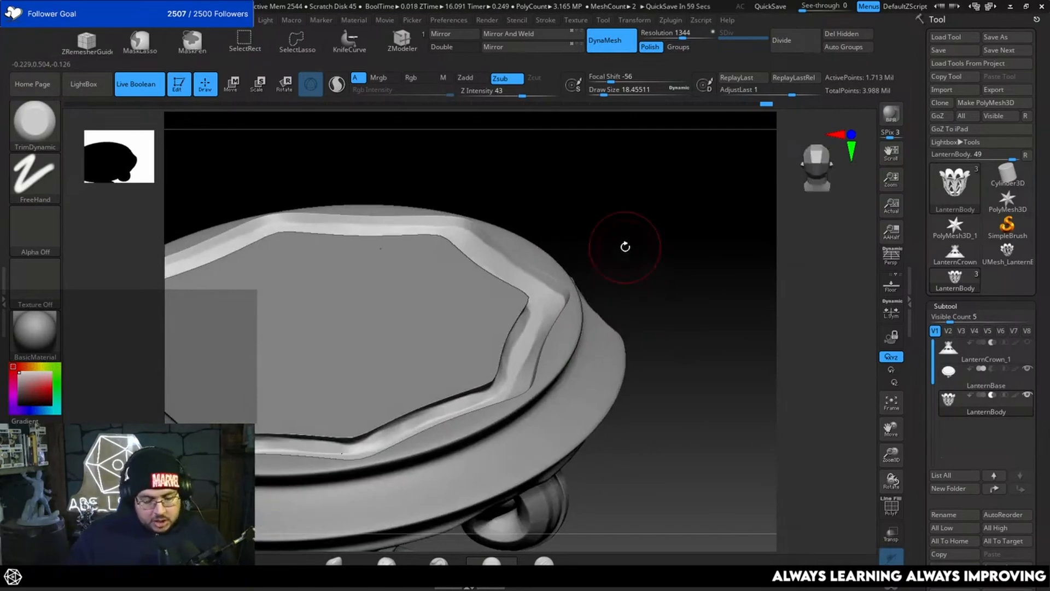
pyautogui.moveTo(649, 277); pyautogui.dragTo(664, 235)
pyautogui.keyDown('alt'); pyautogui.moveTo(663, 306); pyautogui.dragTo(786, 218); pyautogui.keyUp('alt')
pyautogui.moveTo(678, 261); pyautogui.dragTo(683, 331)
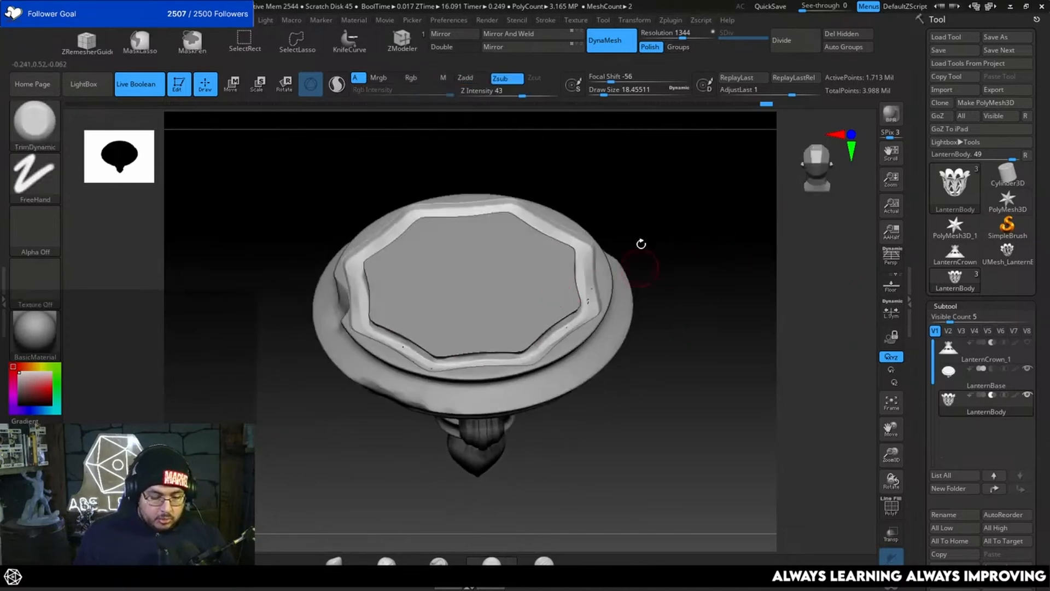
pyautogui.moveTo(606, 211)
pyautogui.mouseDown()
pyautogui.moveTo(600, 258)
pyautogui.moveTo(585, 173)
pyautogui.moveTo(605, 207)
pyautogui.mouseUp()
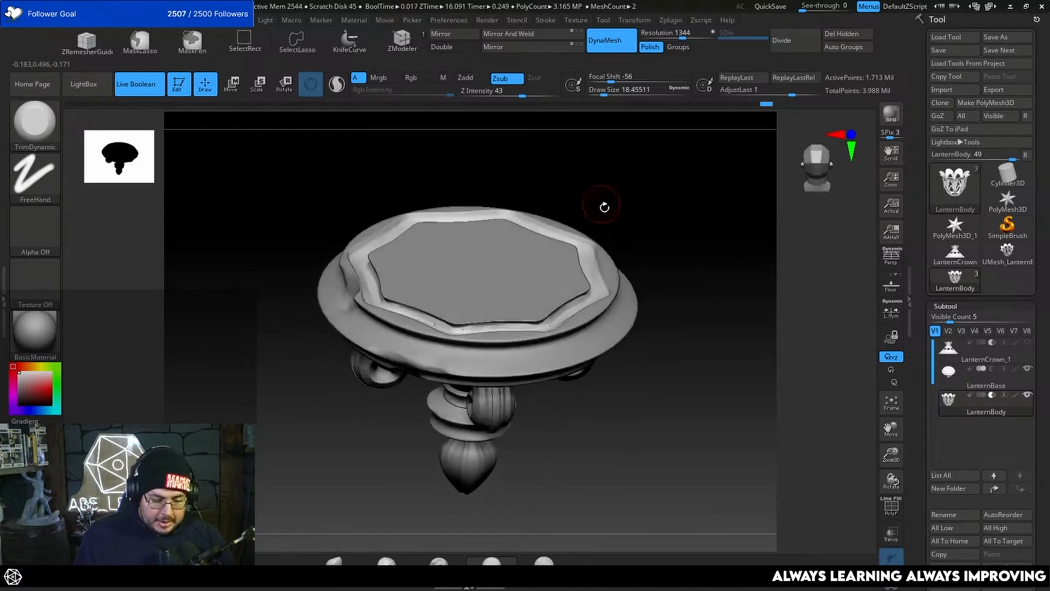
pyautogui.moveTo(677, 250); pyautogui.dragTo(706, 261)
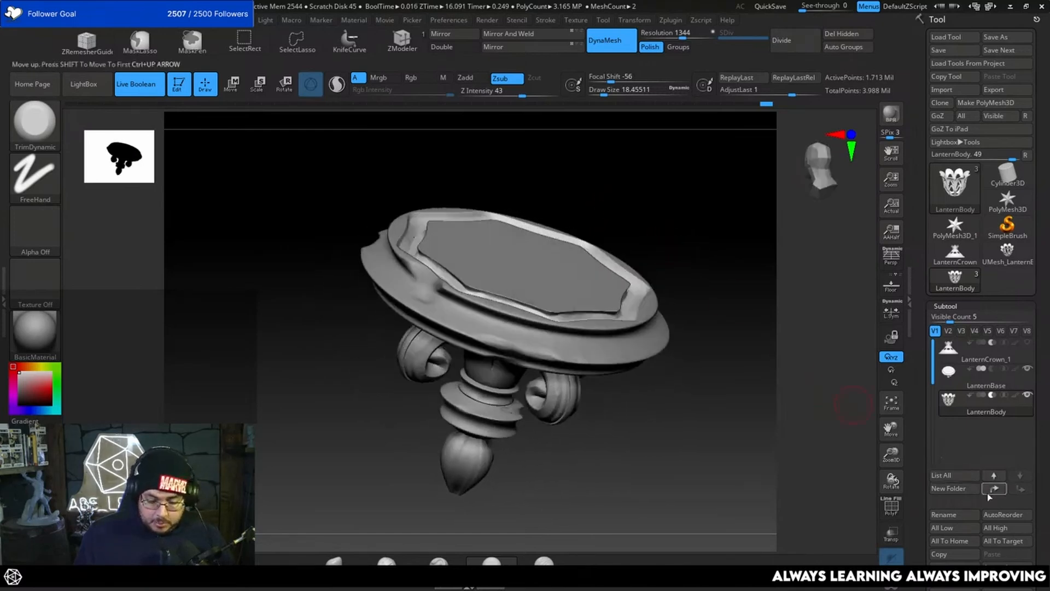
# - Generate a Boolean mesh of the base with the body cut out, and switch to the resulting UMesh_LanternBase tool
pyautogui.moveTo(1041, 479); pyautogui.dragTo(1036, 389)
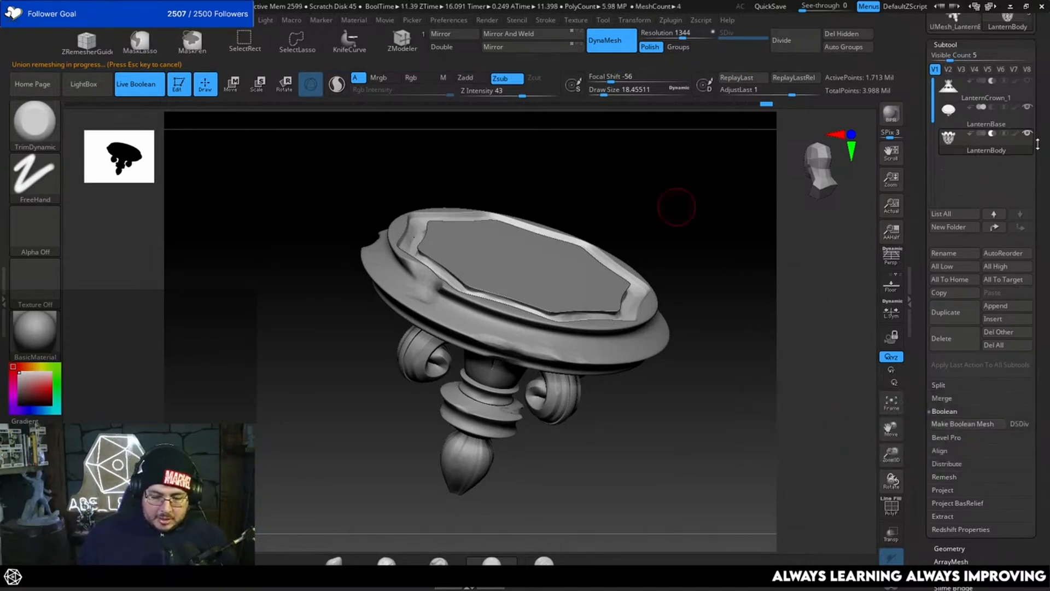
pyautogui.scroll(2, 966, 122)
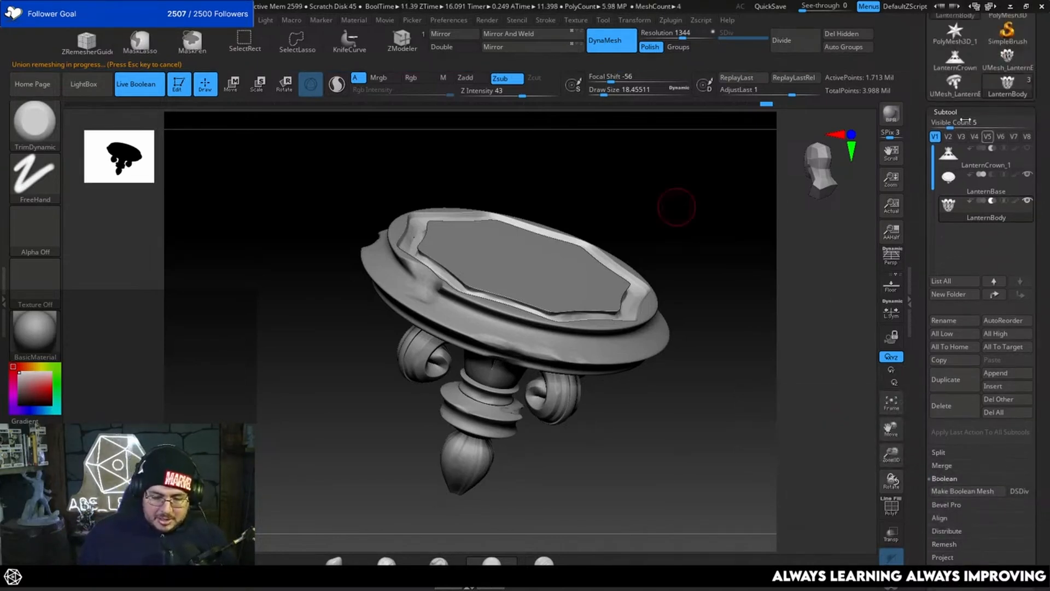
pyautogui.click(961, 80)
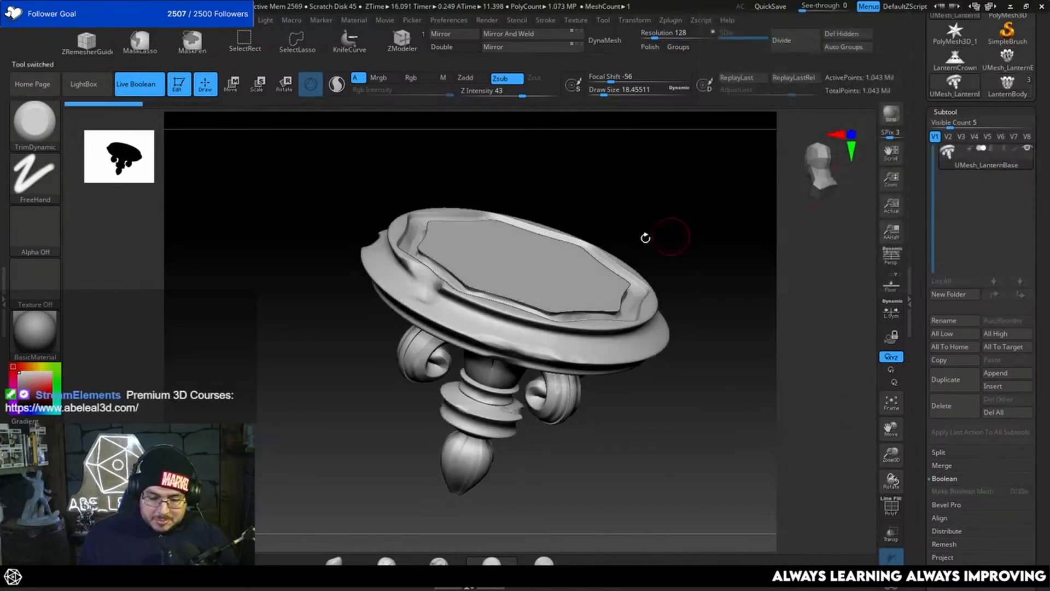
# - Decimate UMesh_LanternBase to the 150k preset with Decimation Master
pyautogui.moveTo(645, 237); pyautogui.dragTo(670, 233)
pyautogui.click(672, 20)
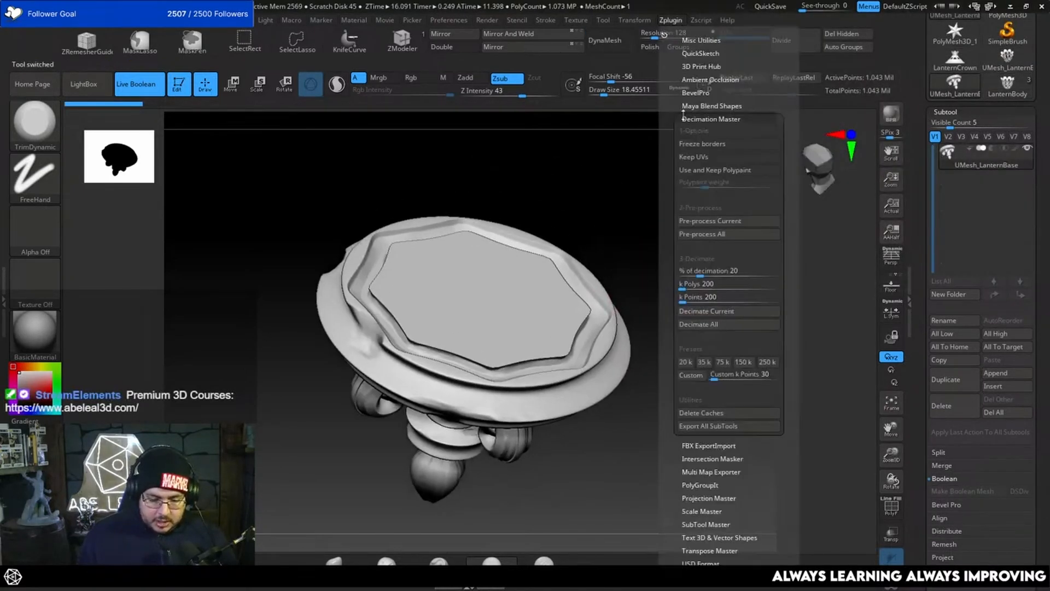
pyautogui.click(744, 362)
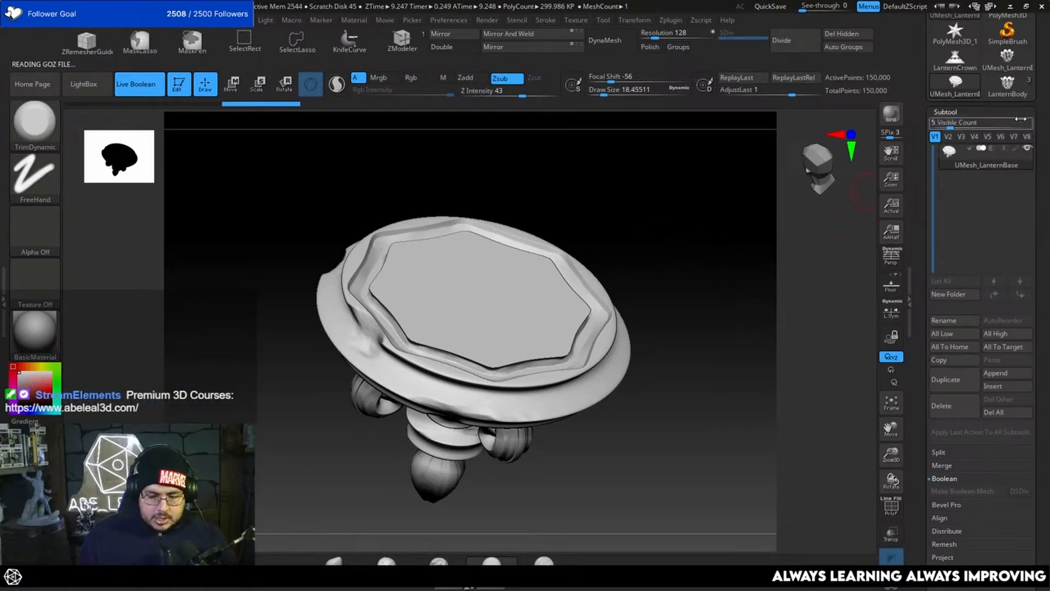
# - Export the decimated base as an OBJ named LanternBase_DC into the Desktop's Lantern folder
pyautogui.scroll(4, 1010, 94)
pyautogui.click(1010, 92)
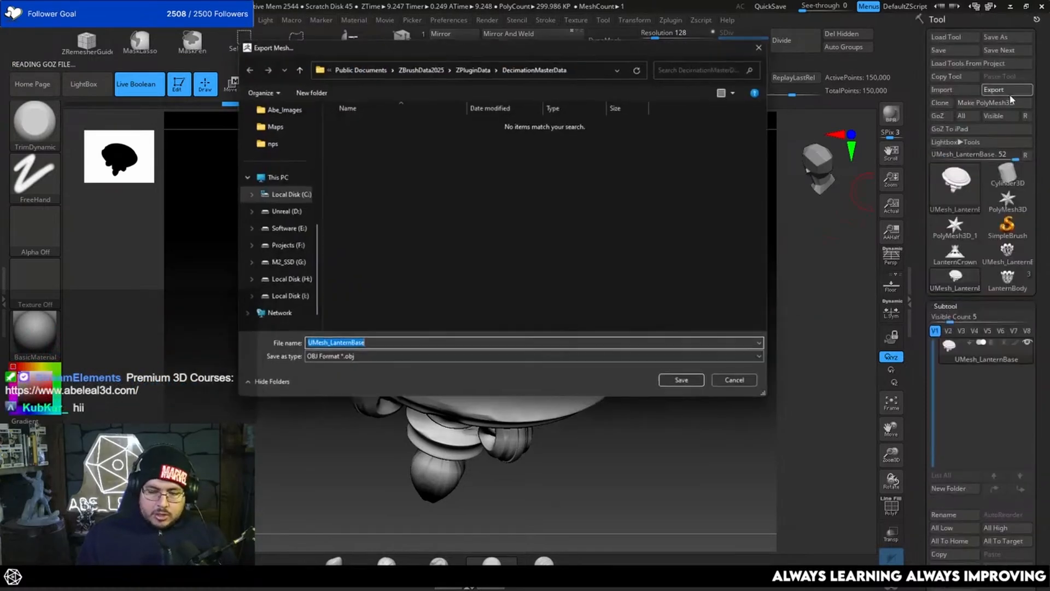
pyautogui.scroll(6, 278, 219)
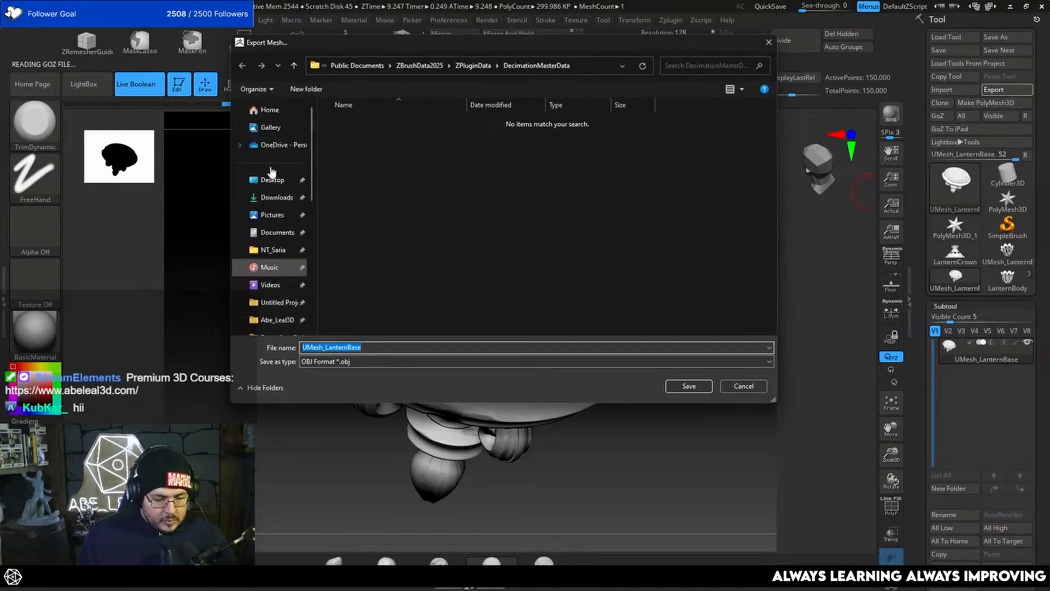
pyautogui.click(272, 179)
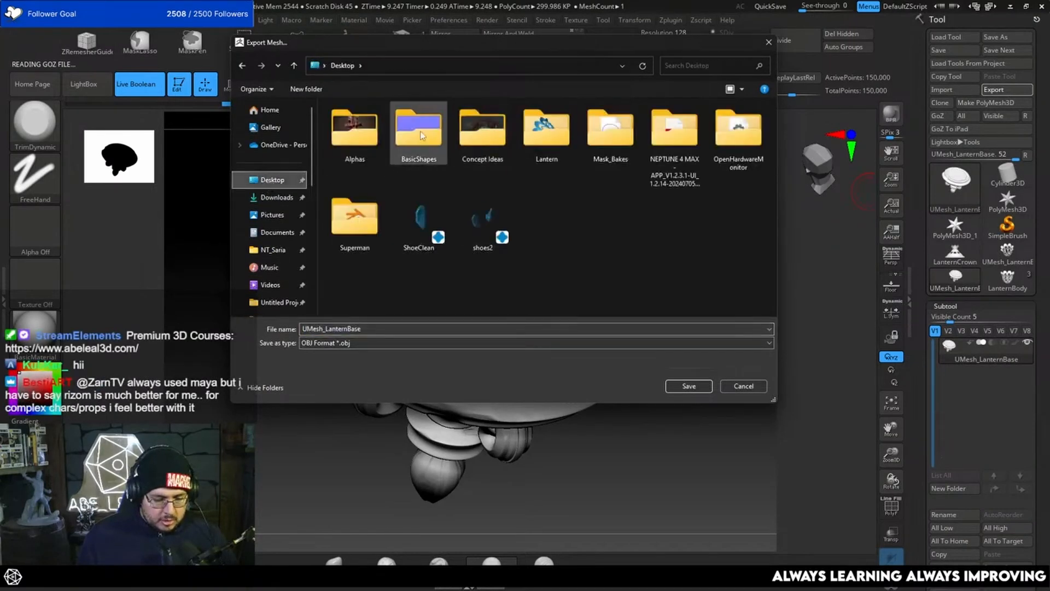
pyautogui.doubleClick(538, 141)
pyautogui.doubleClick(391, 328)
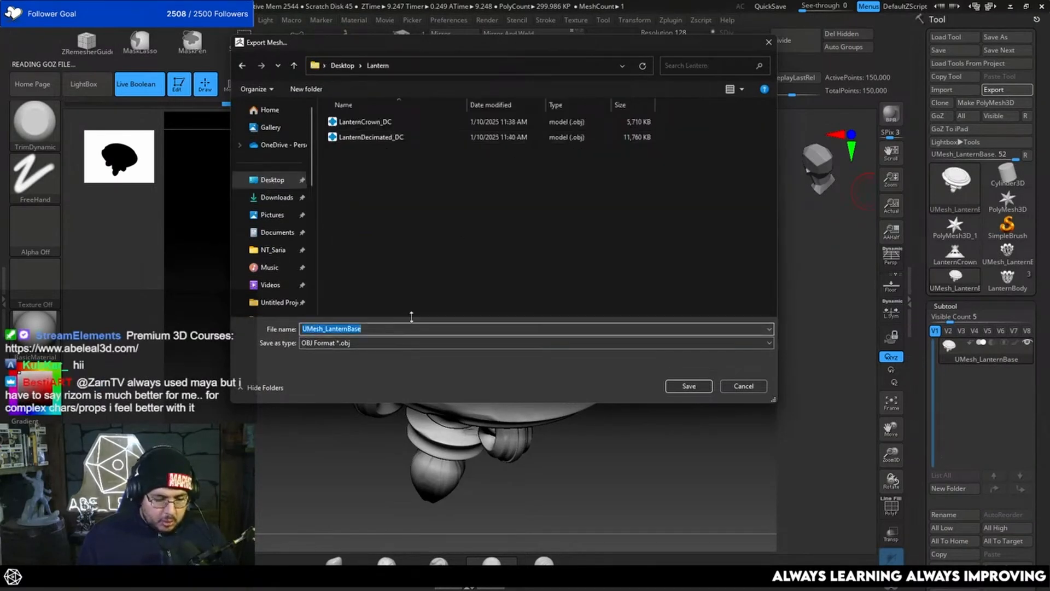
pyautogui.write('Lanter')
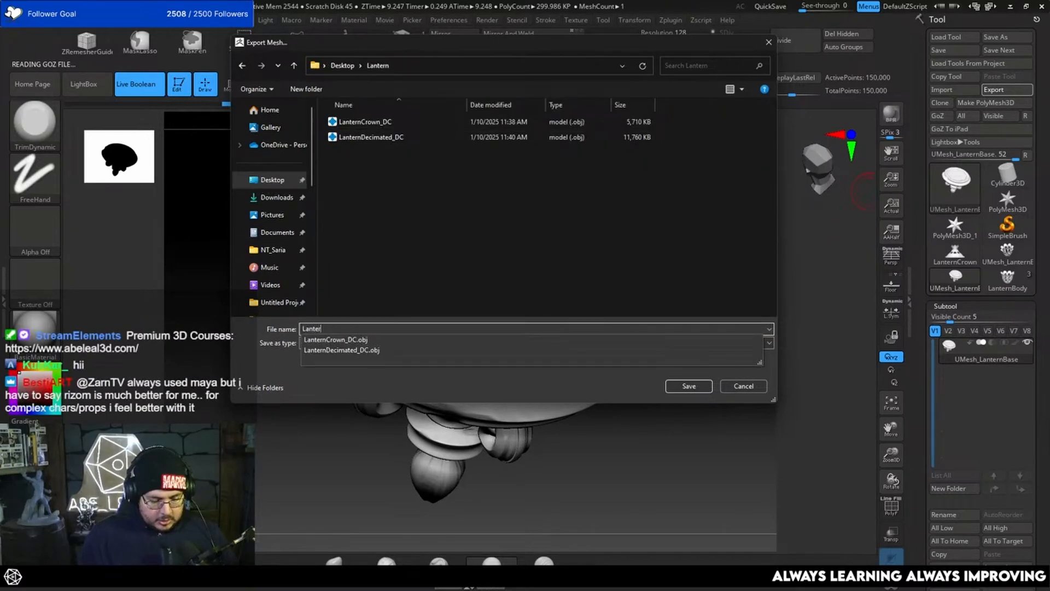
pyautogui.write('Base_DC')
pyautogui.press('Return')
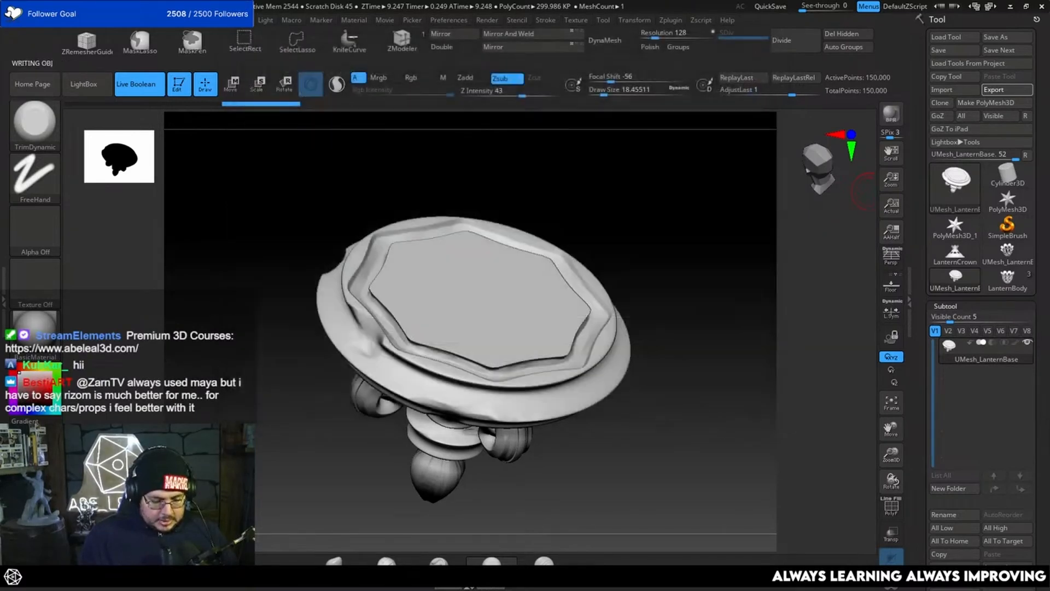
# - Switch to Maya and start a new scene, discarding the changes to Lantern.mb
pyautogui.click(1012, 7)
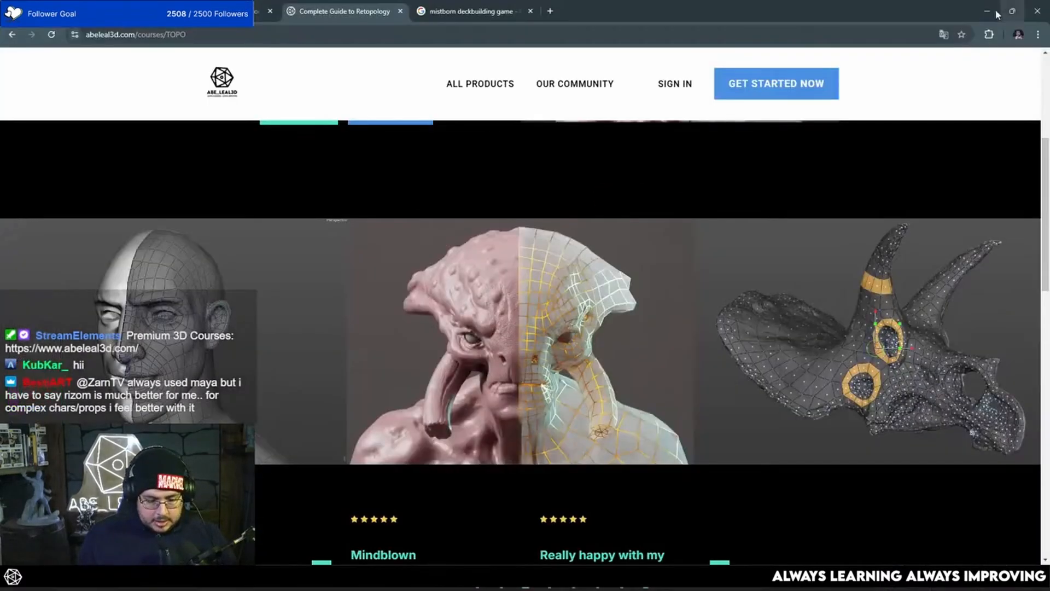
pyautogui.hotkey('alt', 'Tab')
pyautogui.click(689, 278)
pyautogui.scroll(-8, 683, 273)
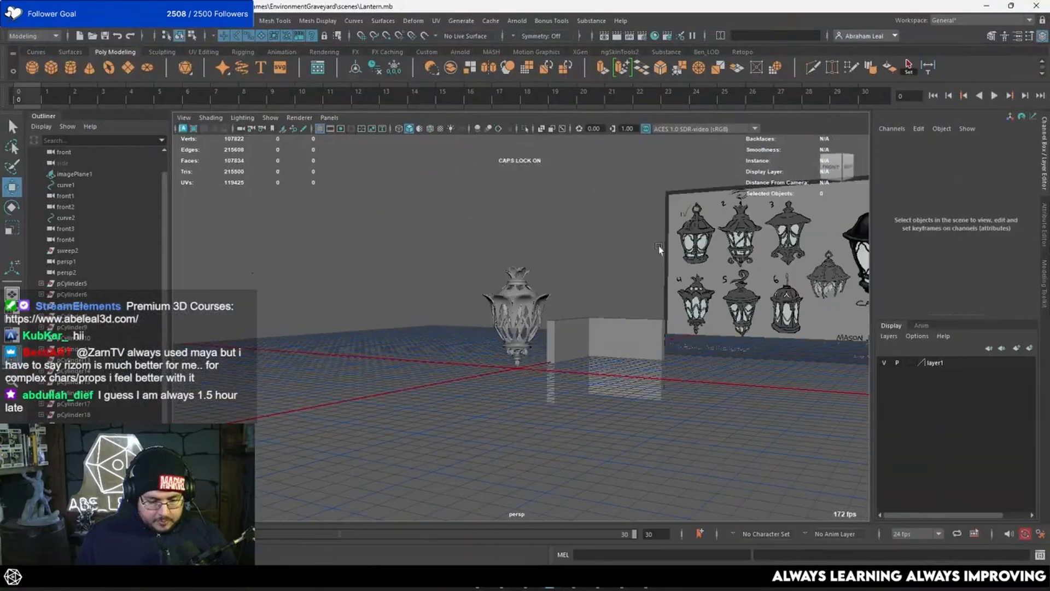
pyautogui.click(24, 22)
pyautogui.click(52, 43)
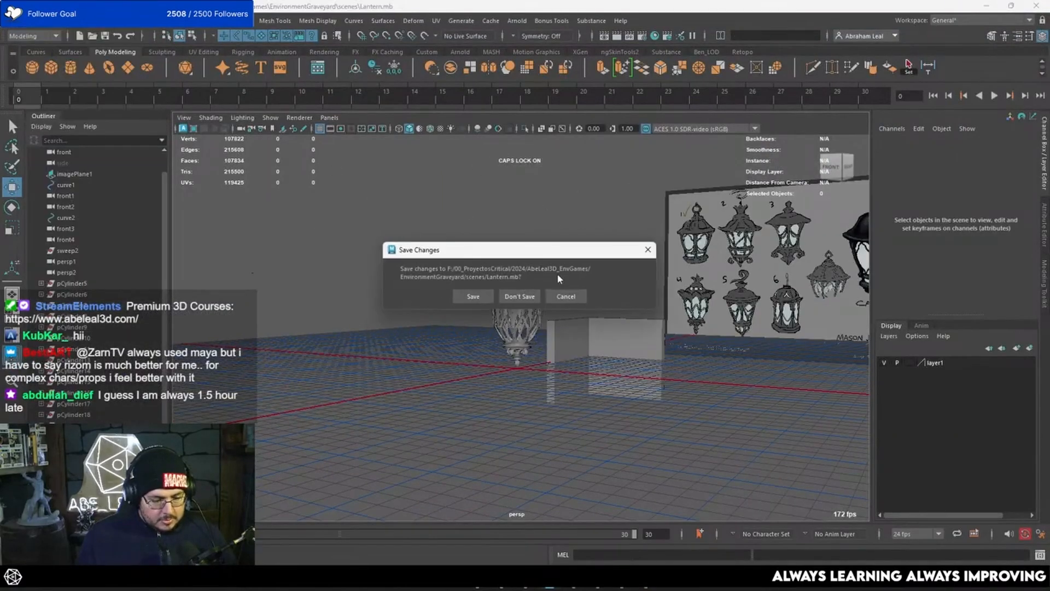
pyautogui.click(520, 296)
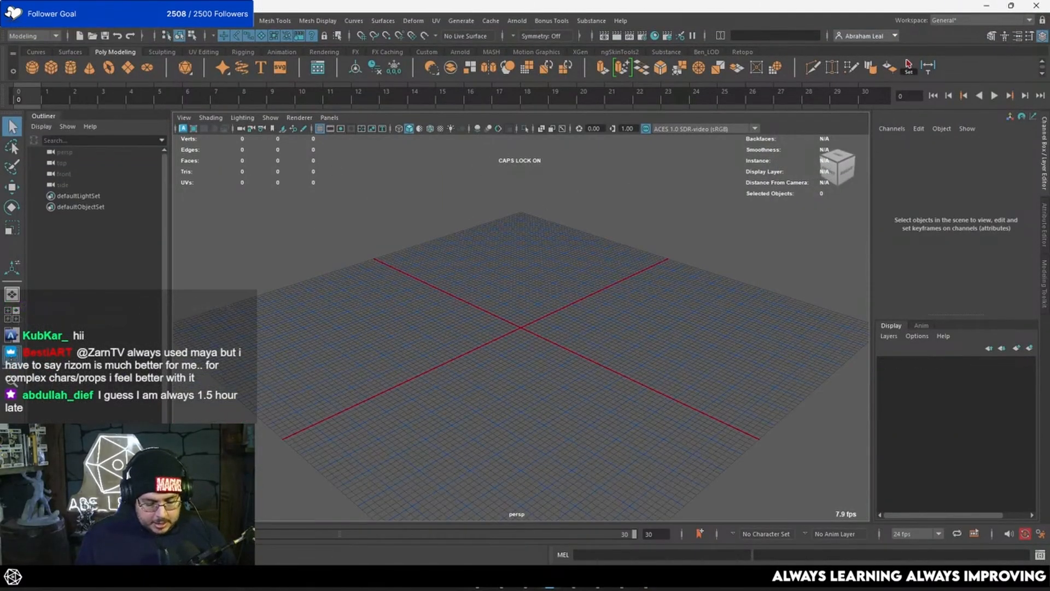
# - Switch to the browser, search Google Images for "LIGHT BULB SIZE" and open the LightBulbs.com measuring guide image
pyautogui.moveTo(476, 578)
pyautogui.click(525, 577)
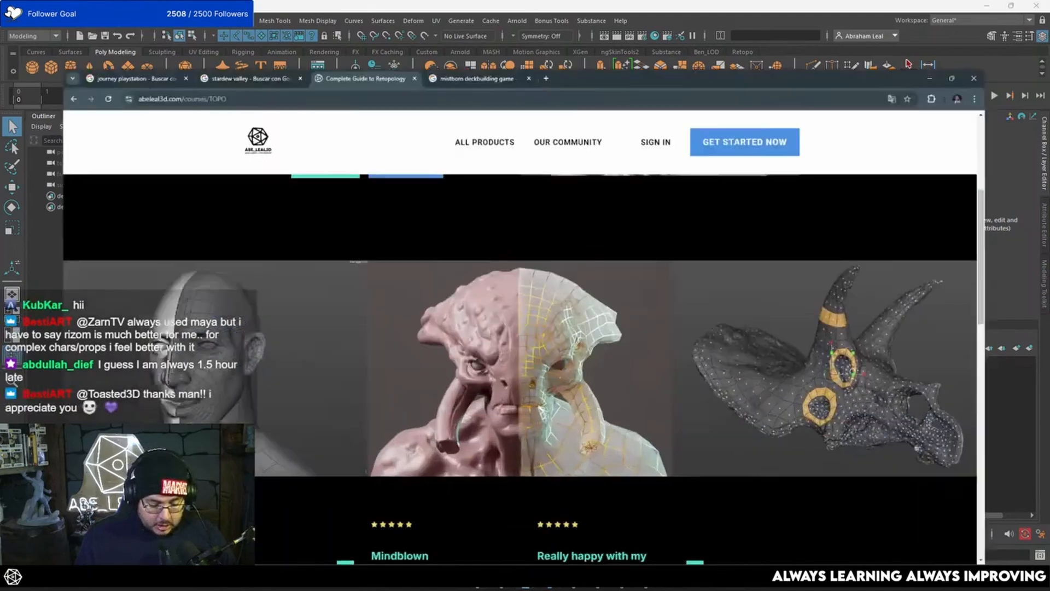
pyautogui.click(337, 36)
pyautogui.write('LIGHT')
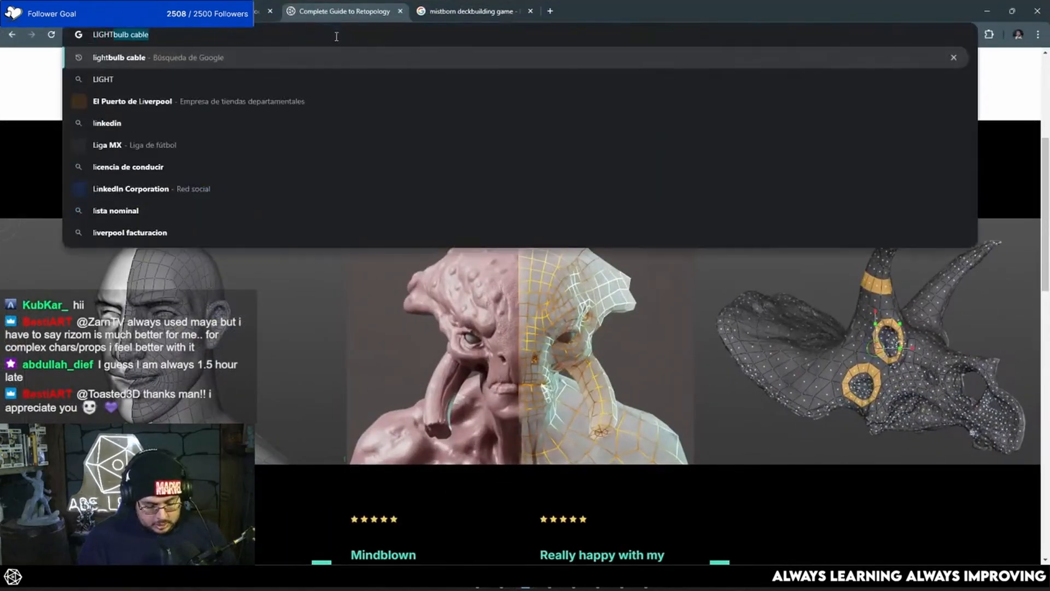
pyautogui.write('BULB SIZE')
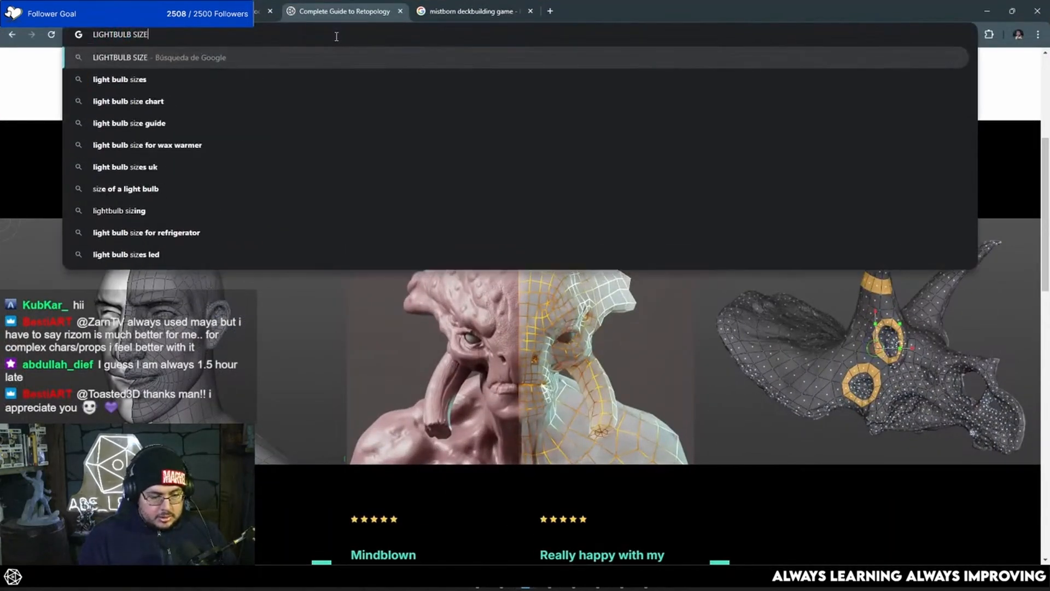
pyautogui.press('Return')
pyautogui.click(169, 109)
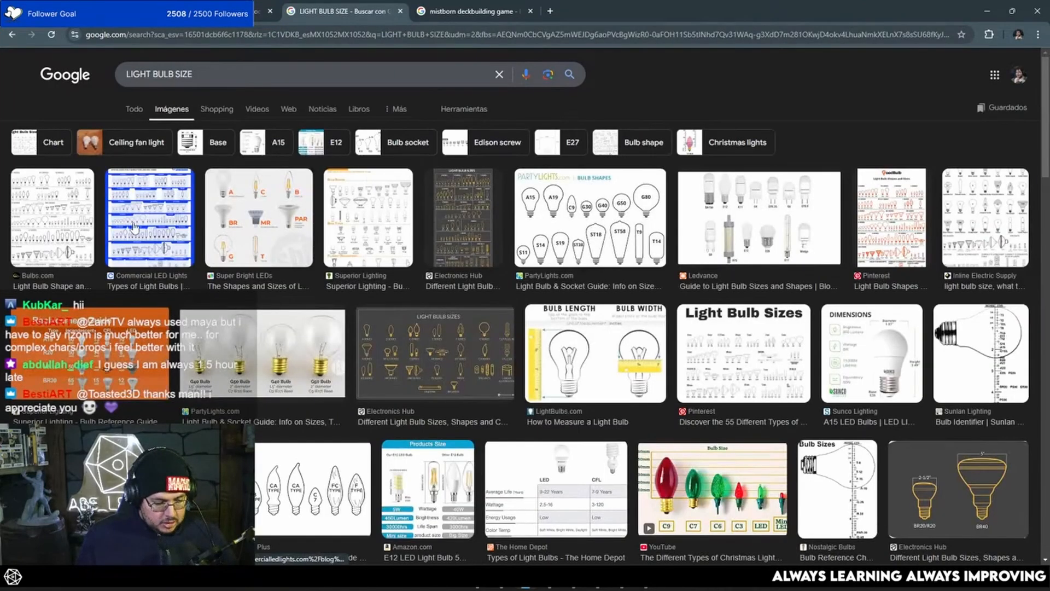
pyautogui.click(636, 344)
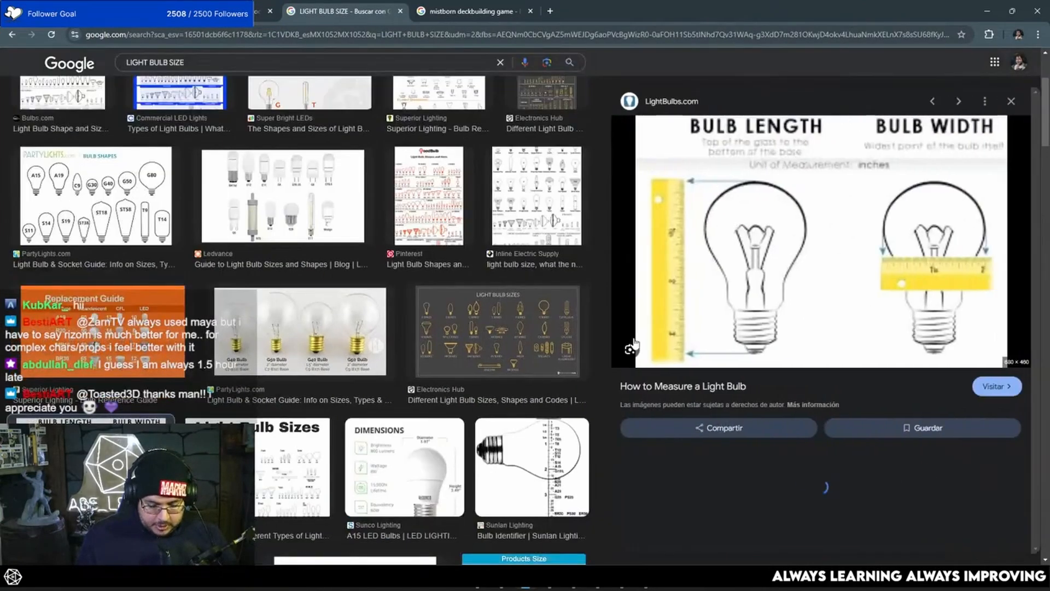
pyautogui.scroll(1, 348, 207)
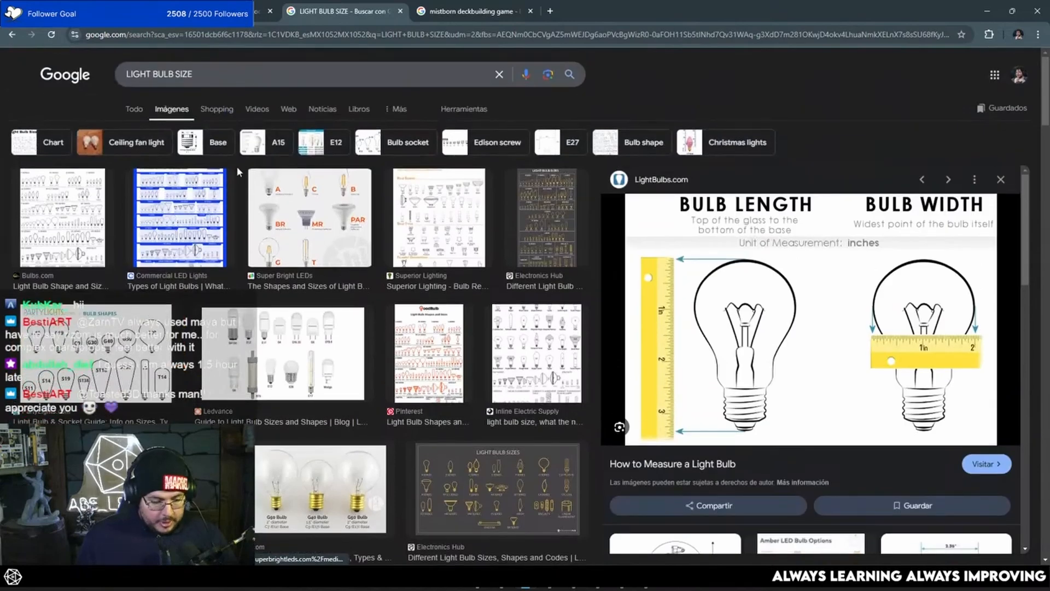
# - Search Google Images for "LIGHT BULB WIDTH" and open the PartyLights photo comparing G40 and G50 bulb diameters
pyautogui.click(245, 76)
pyautogui.press('BackSpace')
pyautogui.press('BackSpace')
pyautogui.press('BackSpace')
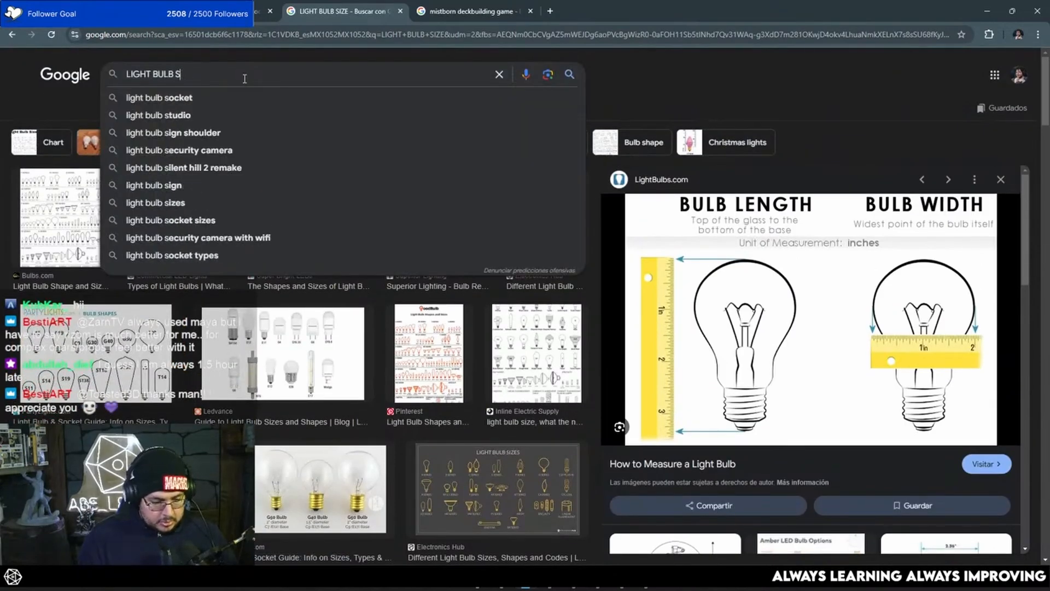
pyautogui.write('WIDTH')
pyautogui.press('Return')
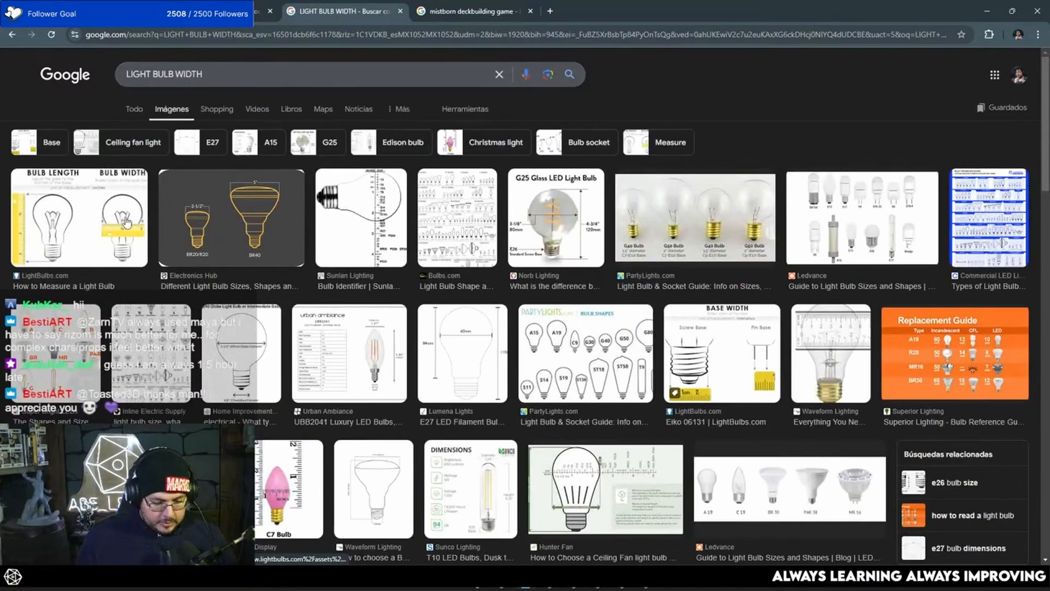
pyautogui.click(712, 217)
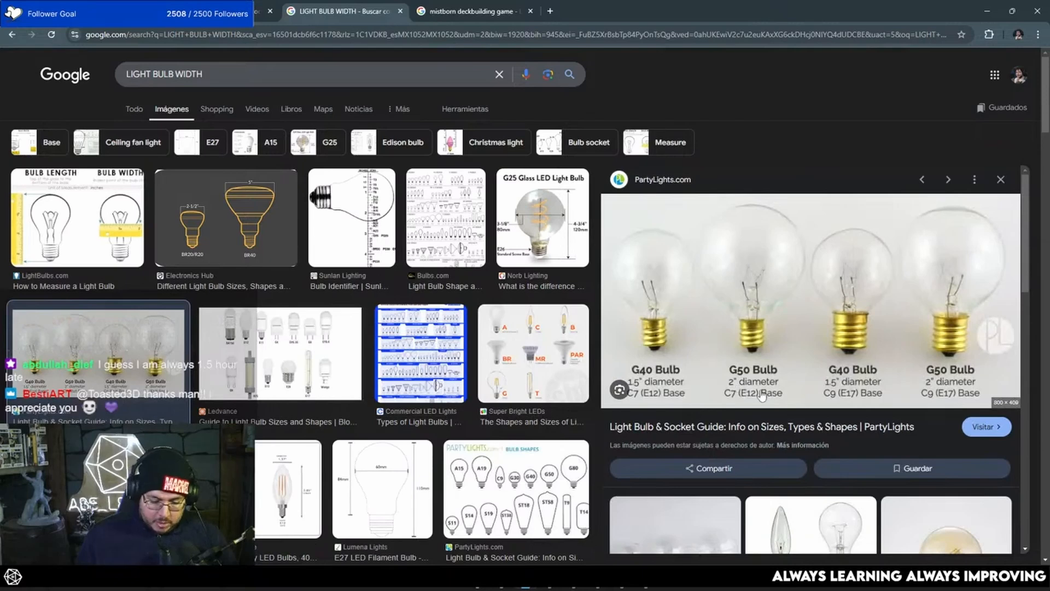
pyautogui.scroll(-3, 372, 301)
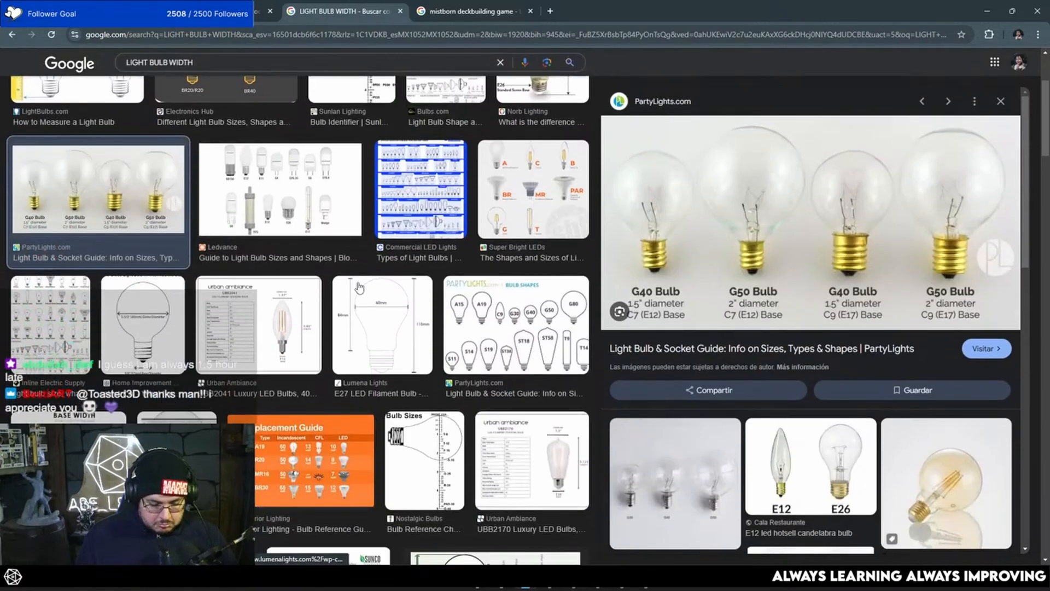
# - Examine the Lumena Lights E27 bulb drawing and the Nostalgic Bulbs size chart for bulb dimensions, and return to Maya
pyautogui.click(405, 315)
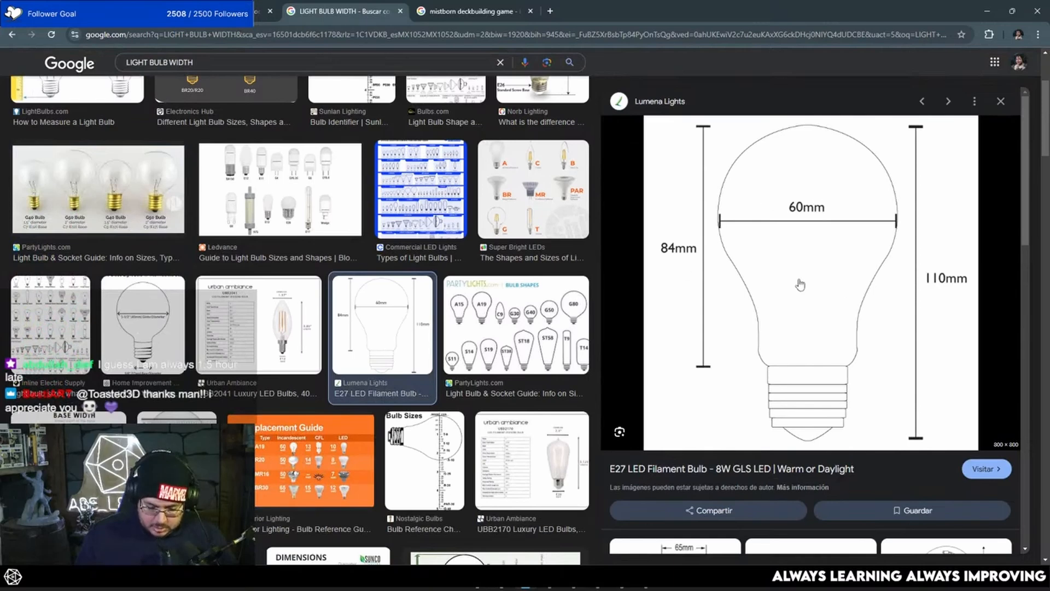
pyautogui.scroll(-2, 811, 272)
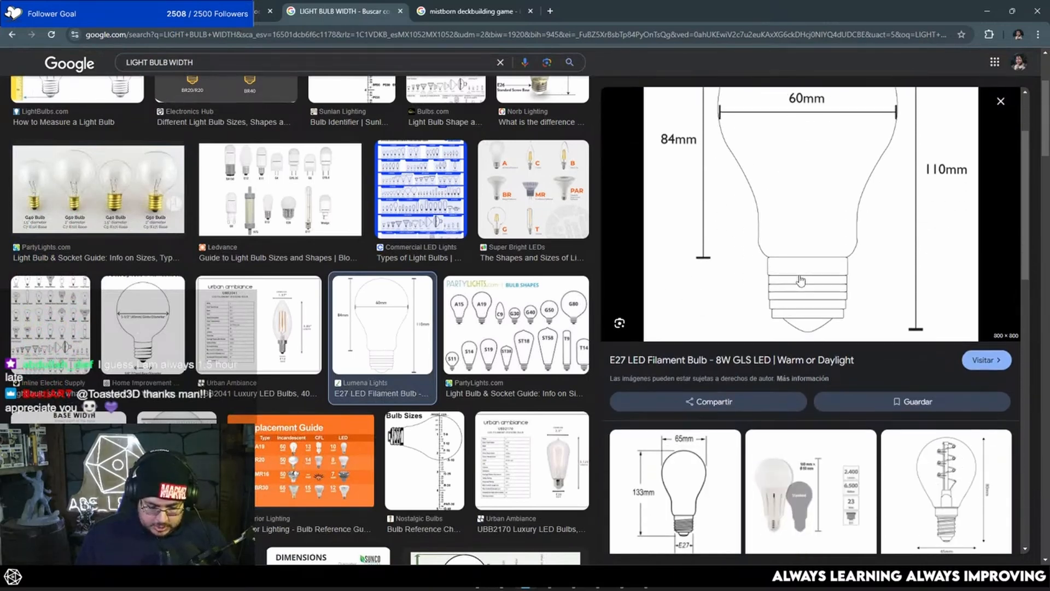
pyautogui.scroll(2, 801, 279)
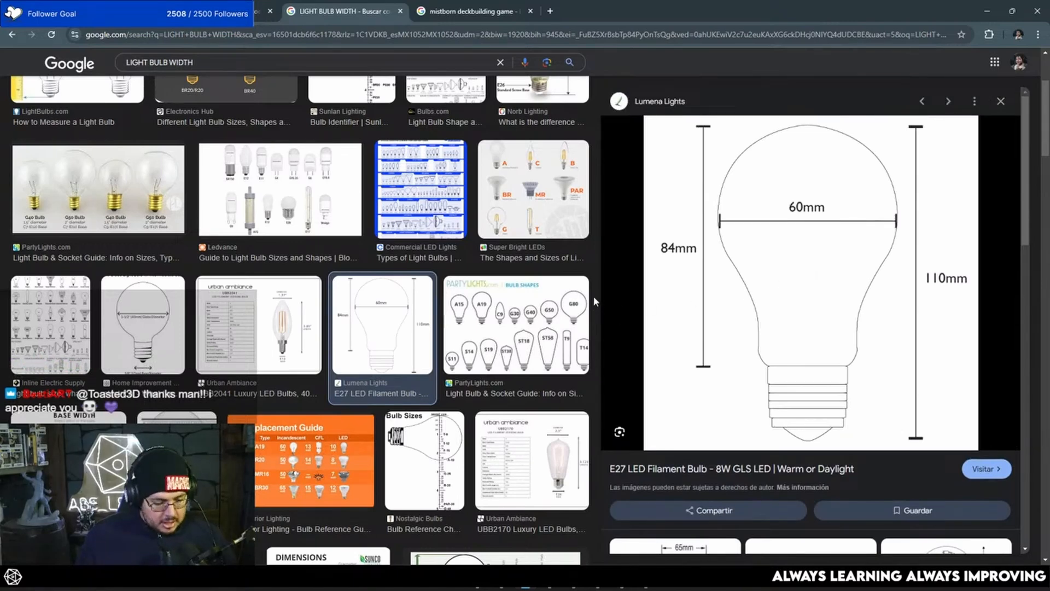
pyautogui.scroll(-3, 452, 314)
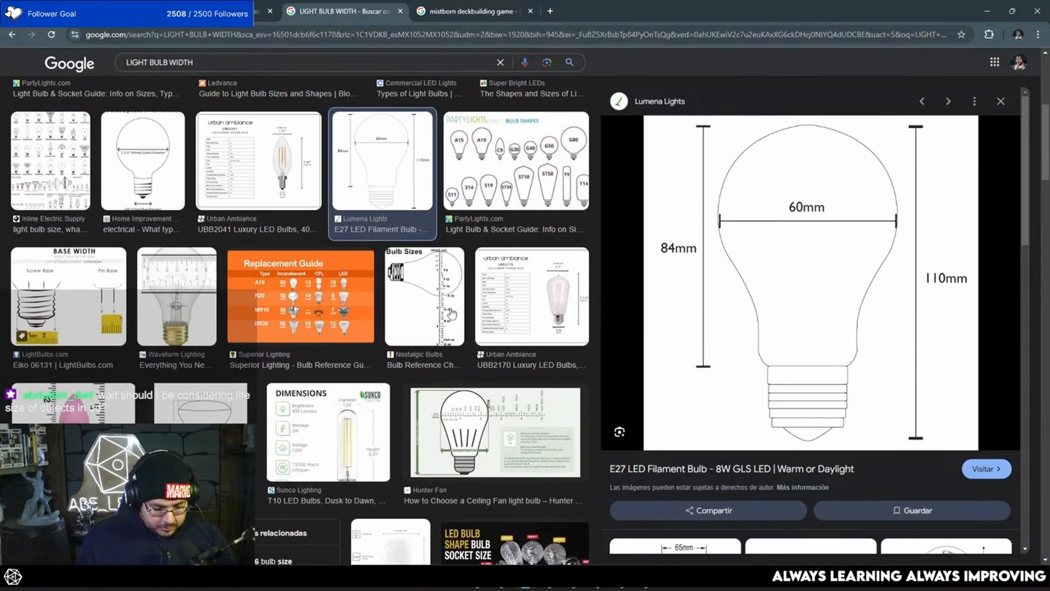
pyautogui.click(452, 313)
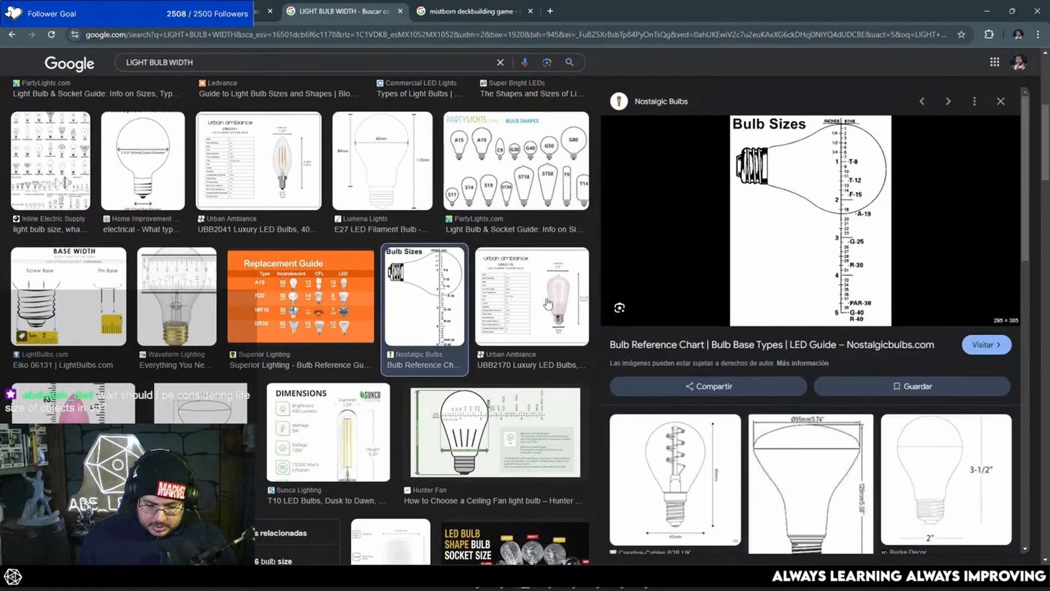
pyautogui.scroll(-2, 548, 303)
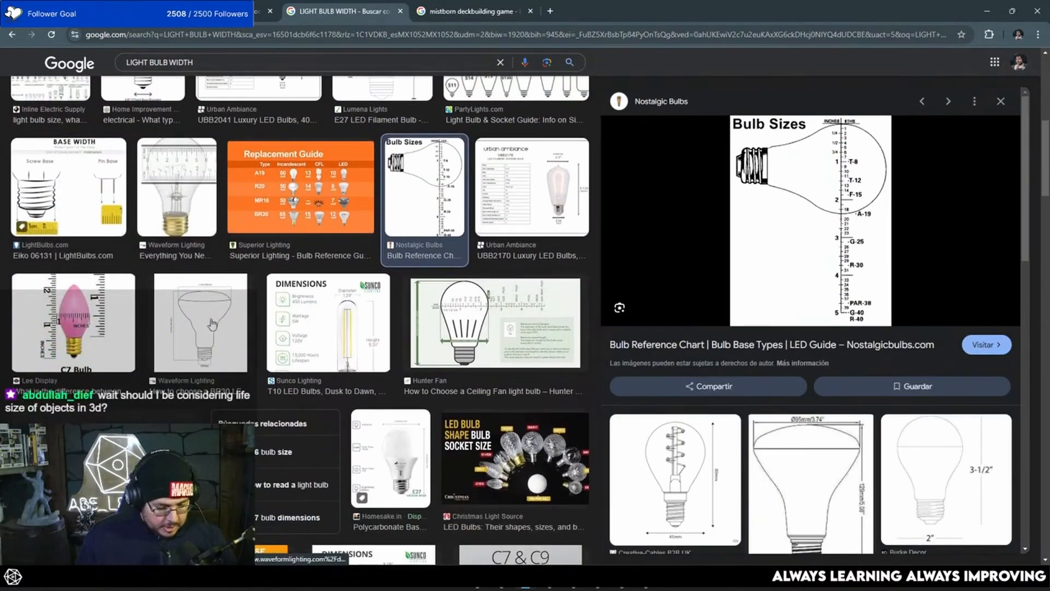
pyautogui.scroll(8, 525, 282)
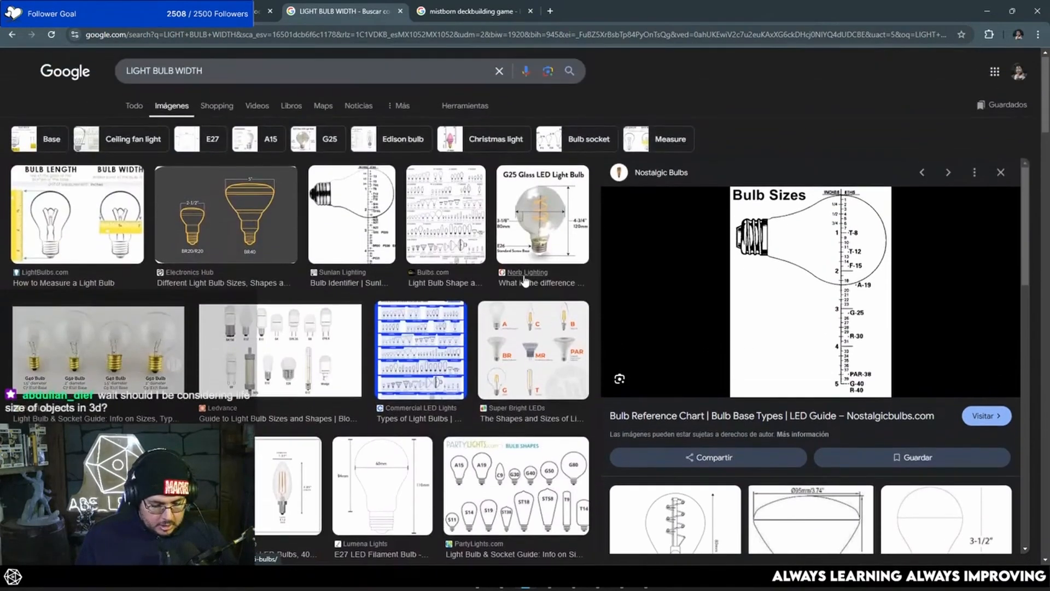
pyautogui.click(987, 11)
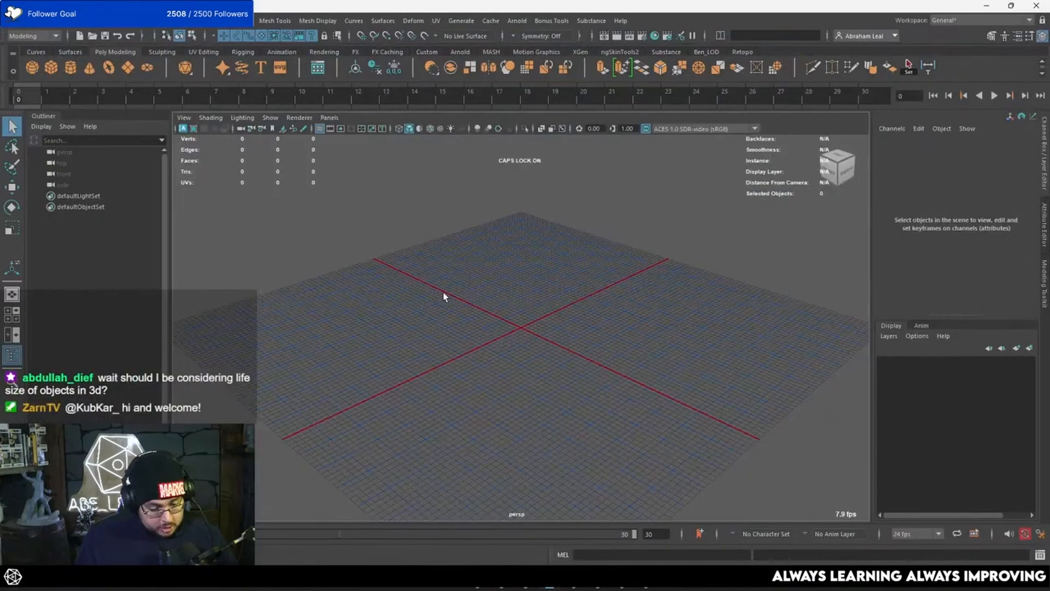
# - Create a polygon sphere at the scene origin
pyautogui.click(32, 66)
pyautogui.scroll(5, 557, 327)
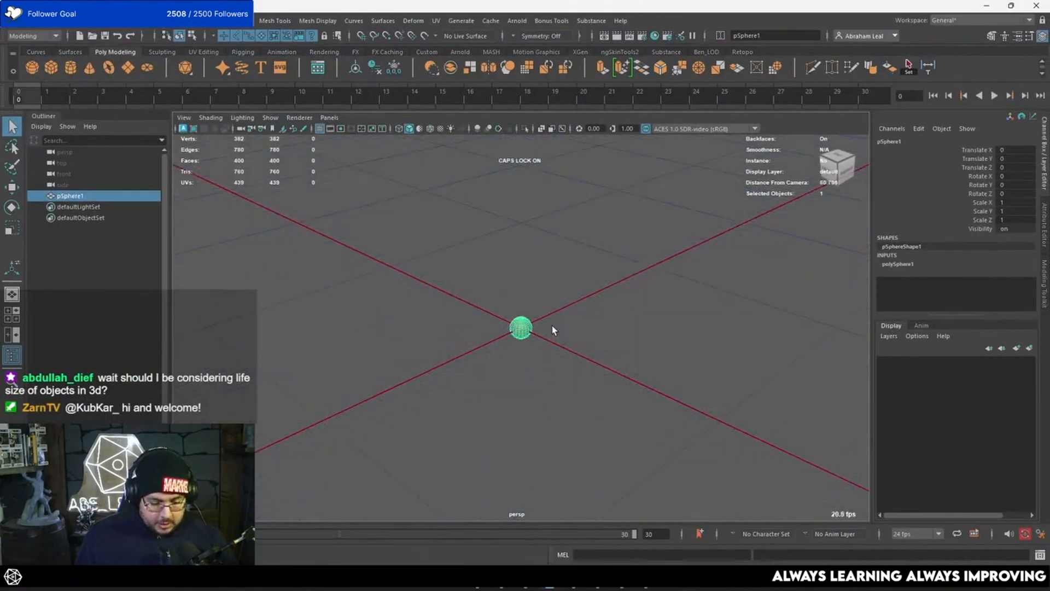
pyautogui.keyDown('alt'); pyautogui.moveTo(553, 327); pyautogui.dragTo(601, 322, button='right'); pyautogui.keyUp('alt')
pyautogui.keyDown('alt'); pyautogui.moveTo(602, 322); pyautogui.dragTo(624, 295); pyautogui.keyUp('alt')
pyautogui.keyDown('alt'); pyautogui.moveTo(623, 295); pyautogui.dragTo(509, 261, button='right'); pyautogui.keyUp('alt')
pyautogui.keyDown('alt'); pyautogui.moveTo(509, 261); pyautogui.dragTo(564, 274); pyautogui.keyUp('alt')
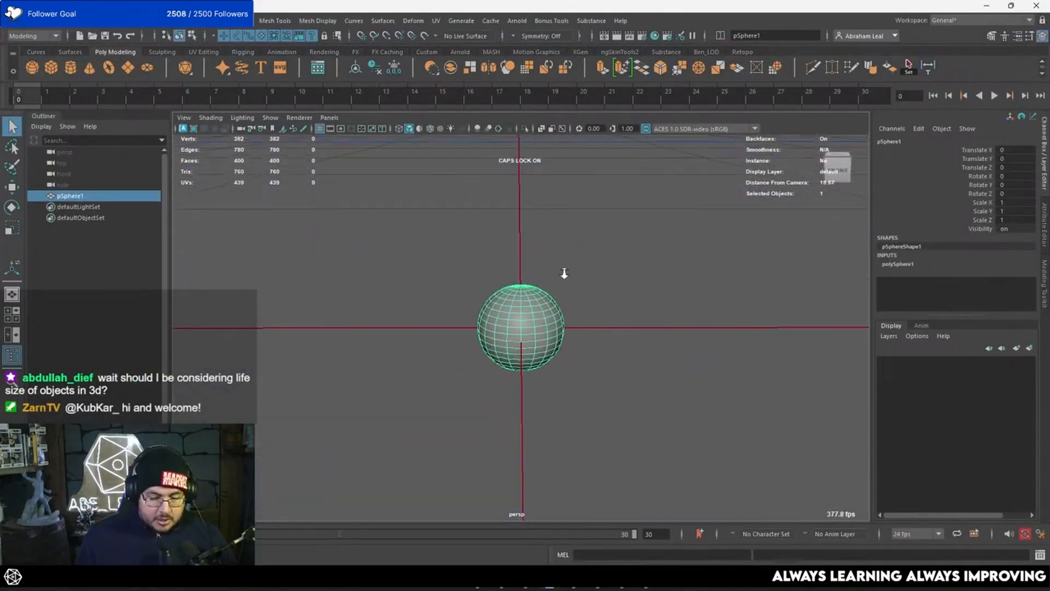
pyautogui.keyDown('alt'); pyautogui.moveTo(564, 273); pyautogui.dragTo(496, 272, button='right'); pyautogui.keyUp('alt')
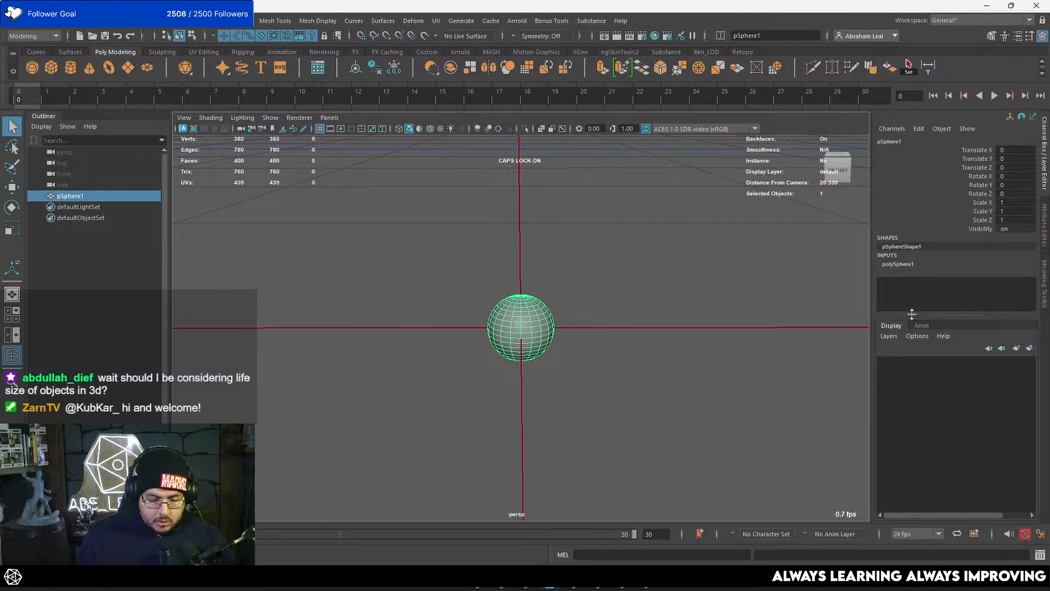
# - Set the sphere's radius to 30 in its polySphere inputs
pyautogui.click(894, 264)
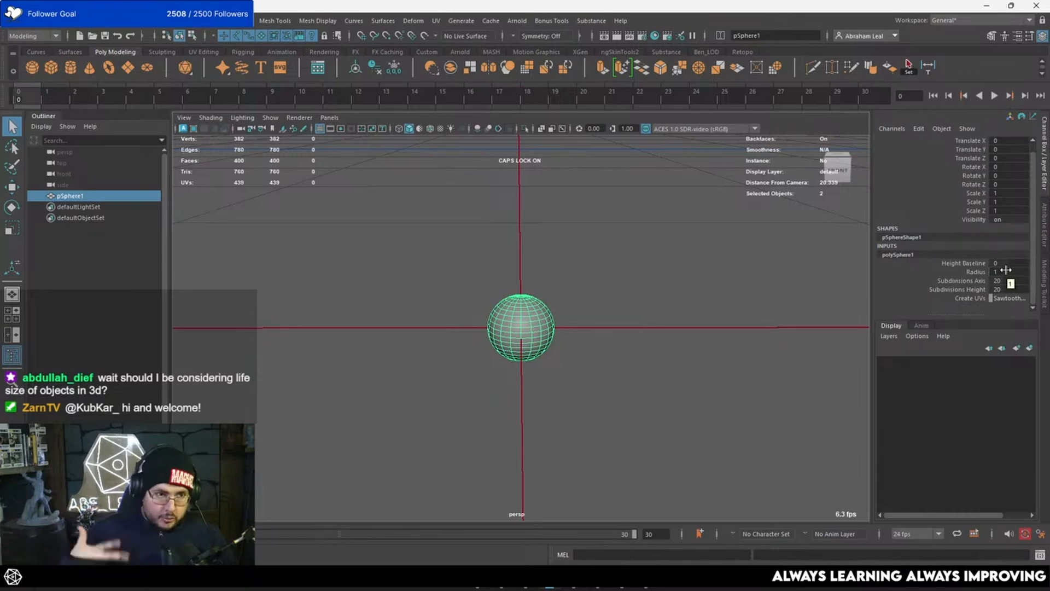
pyautogui.doubleClick(1005, 271)
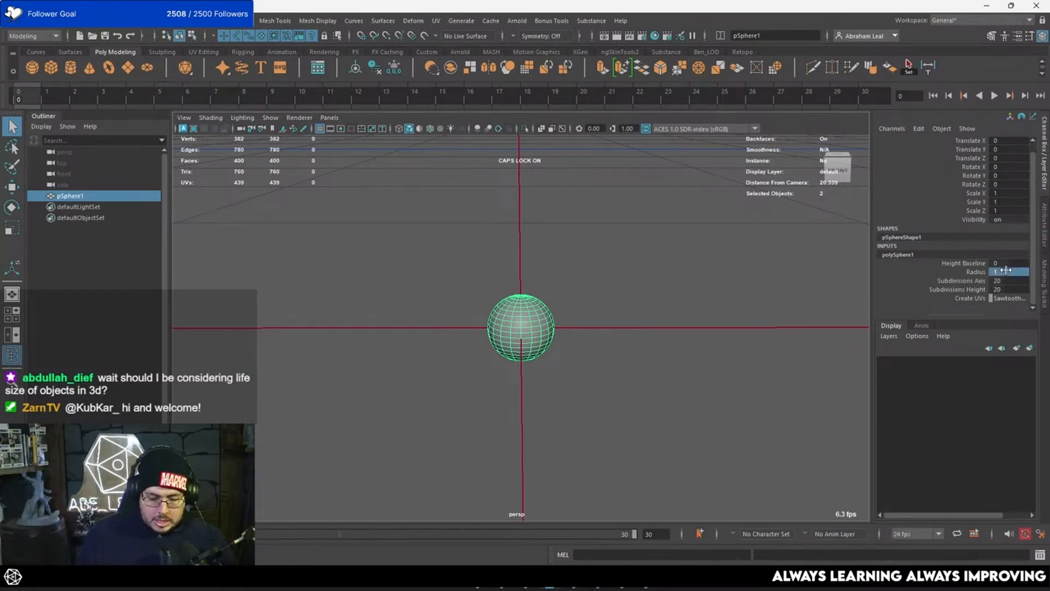
pyautogui.press('Return')
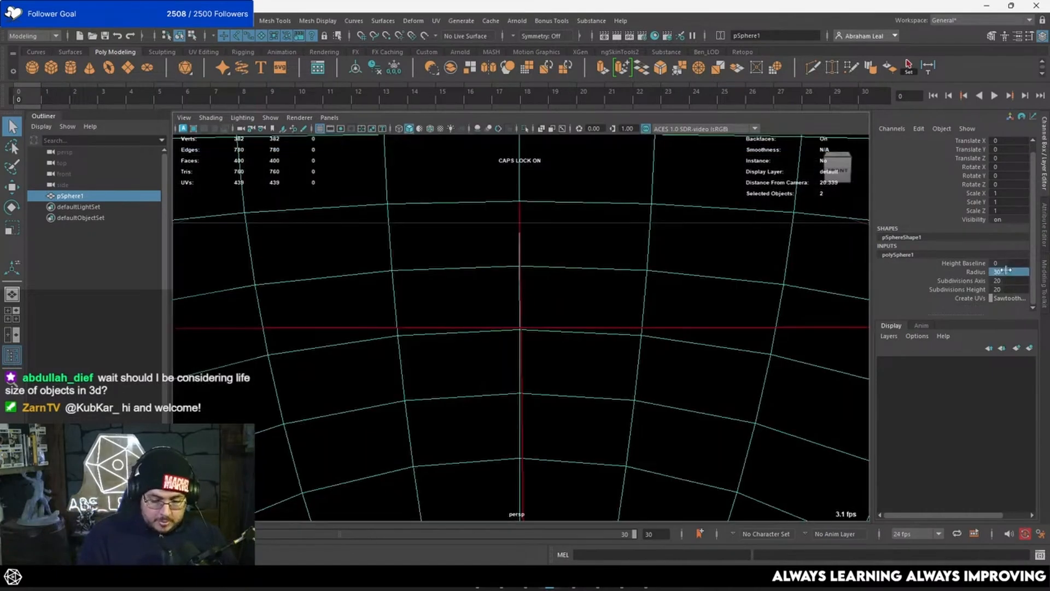
pyautogui.press('f')
pyautogui.click(704, 300)
pyautogui.scroll(5, 702, 301)
pyautogui.keyDown('alt'); pyautogui.moveTo(663, 304); pyautogui.dragTo(665, 331); pyautogui.keyUp('alt')
pyautogui.keyDown('alt'); pyautogui.moveTo(665, 331); pyautogui.dragTo(687, 323, button='right'); pyautogui.keyUp('alt')
pyautogui.keyDown('alt'); pyautogui.moveTo(687, 323); pyautogui.dragTo(606, 260); pyautogui.keyUp('alt')
pyautogui.click(615, 301)
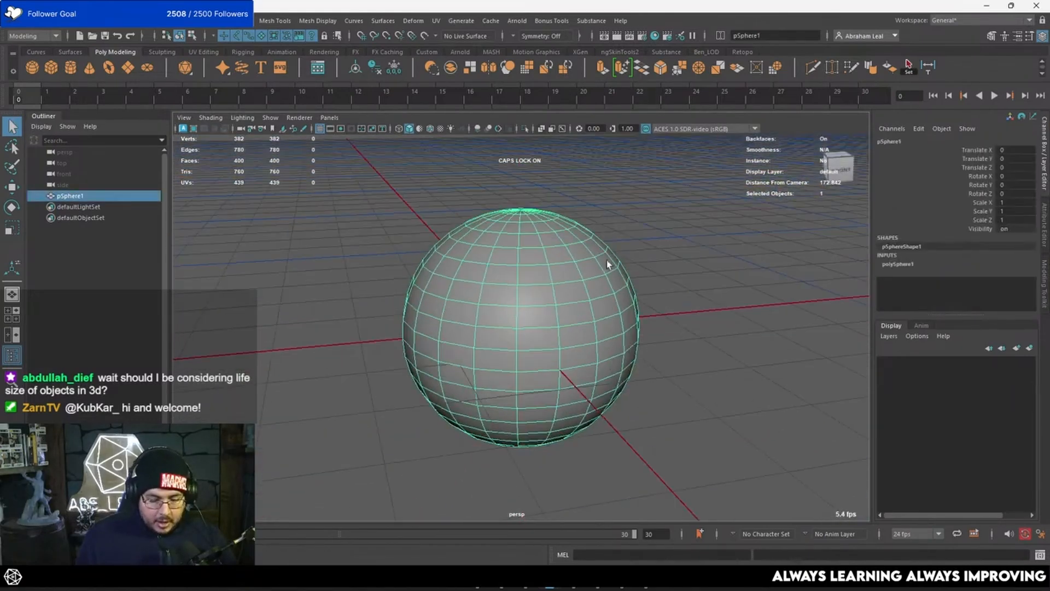
# - Delete the sphere's construction history and export the sphere as sPHERE_rEF.obj into the Desktop's BasicShapes folder
pyautogui.click(374, 67)
pyautogui.moveTo(522, 254)
pyautogui.mouseDown(button='right')
pyautogui.moveTo(504, 255)
pyautogui.moveTo(580, 242)
pyautogui.mouseUp(button='right')
pyautogui.click(518, 276)
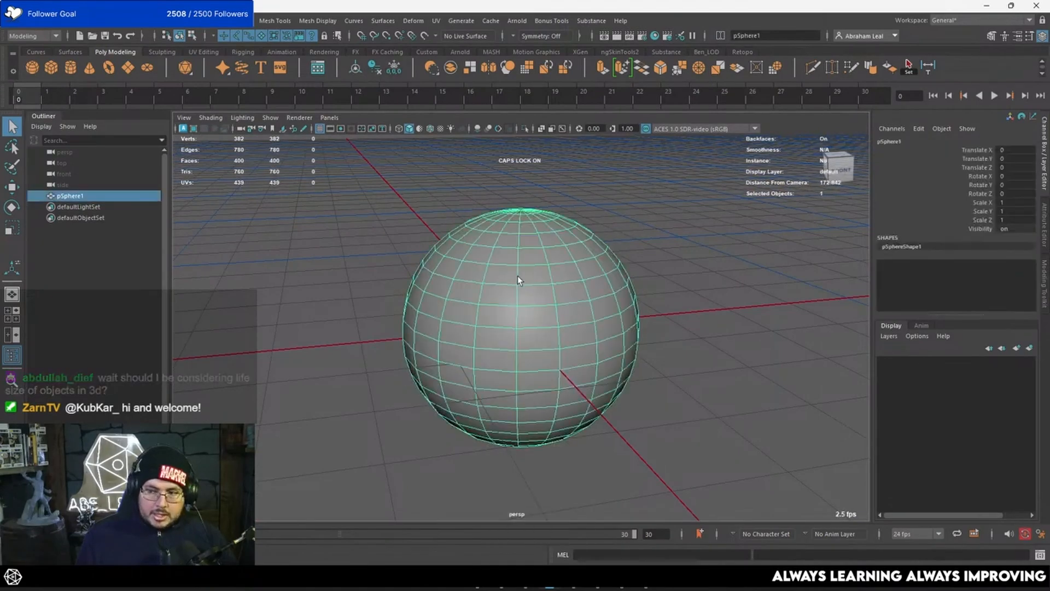
pyautogui.click(22, 22)
pyautogui.click(71, 169)
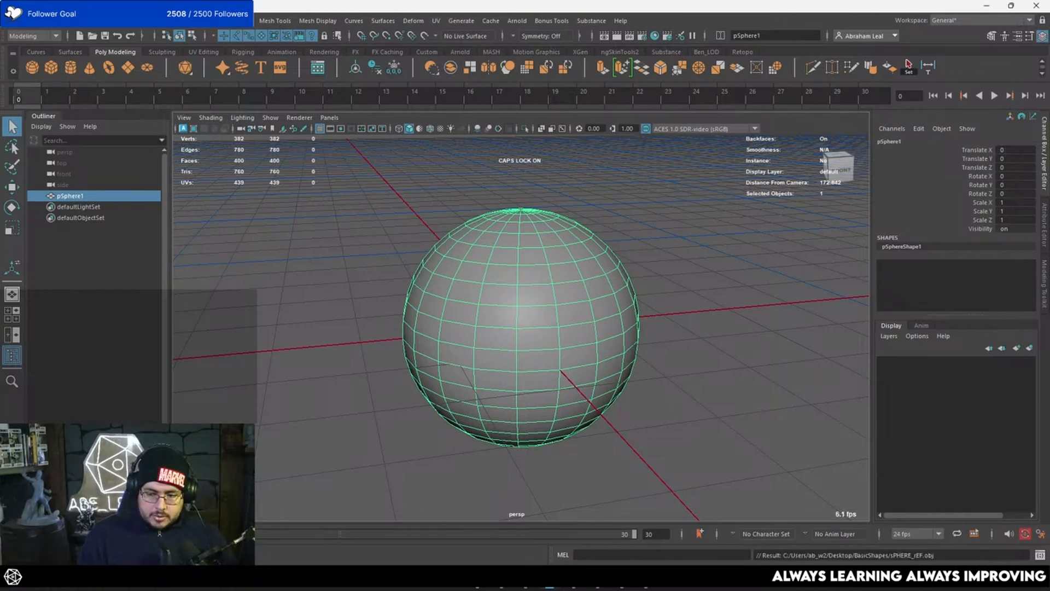
pyautogui.press('super')
pyautogui.write('CHITU')
pyautogui.press('Return')
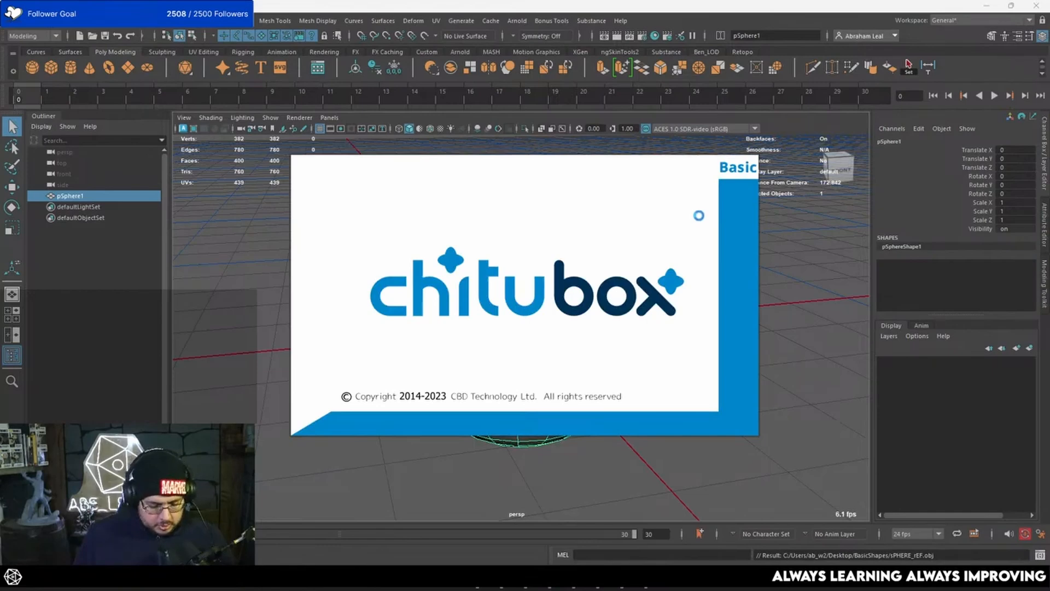
# - Launch Elegoo Cura, close Chitubox and bring up Cura's empty build plate
pyautogui.press('super')
pyautogui.write('CURA')
pyautogui.press('Return')
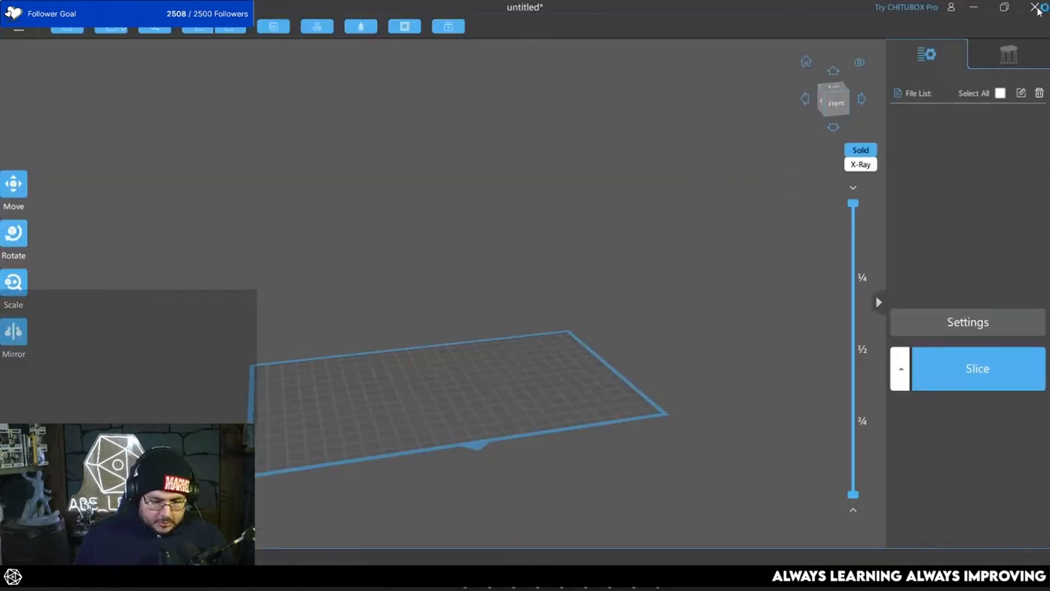
pyautogui.click(1036, 8)
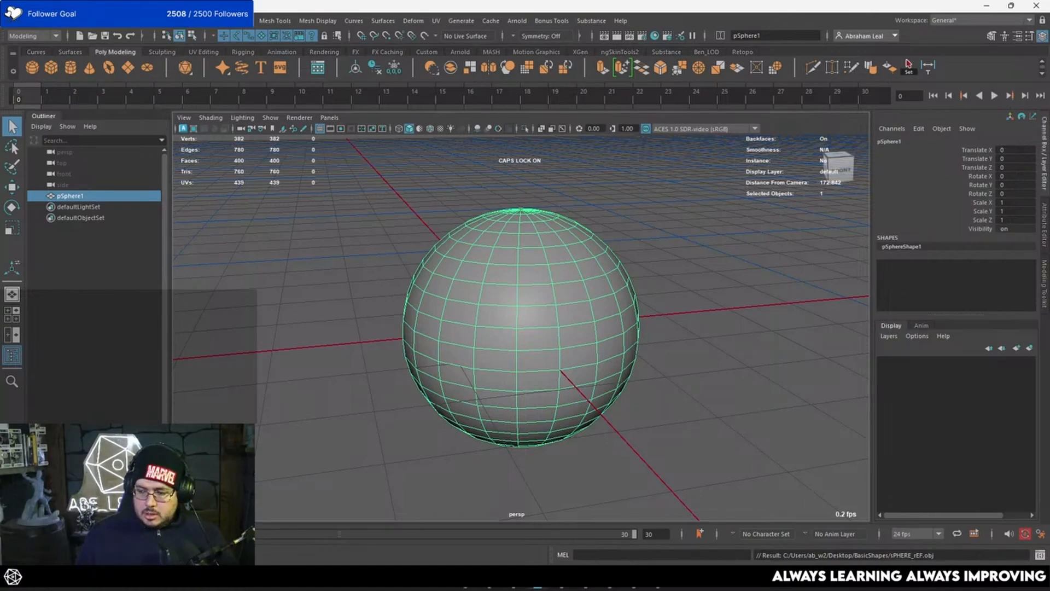
pyautogui.click(658, 578)
pyautogui.moveTo(561, 357); pyautogui.dragTo(633, 297, button='right')
pyautogui.scroll(-3, 572, 270)
pyautogui.click(1012, 100)
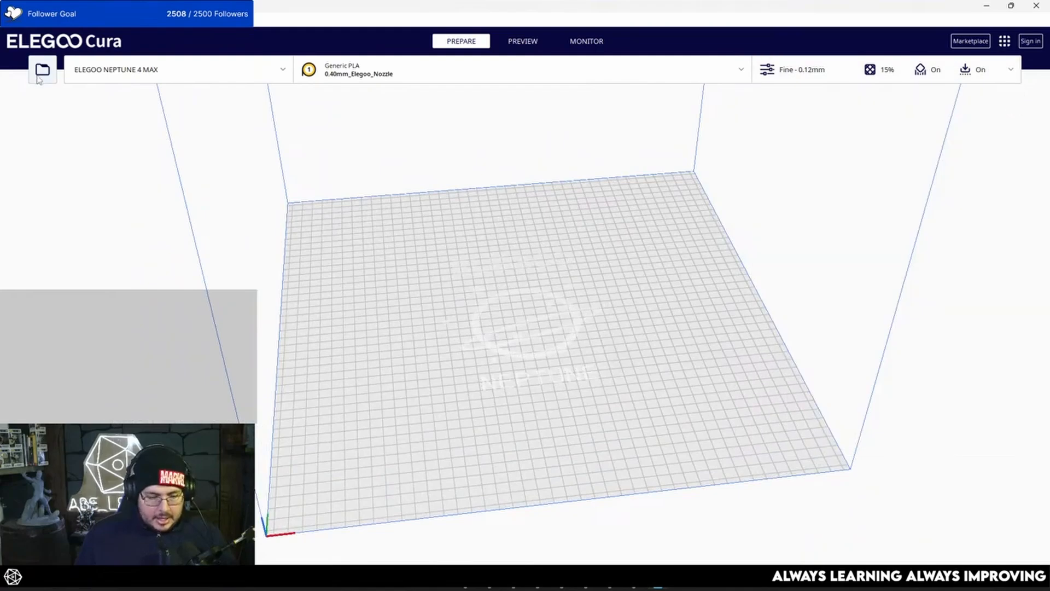
# - Load sPHERE_rEF.obj from the Desktop's BasicShapes folder onto the build plate and check its size against the plate
pyautogui.click(42, 70)
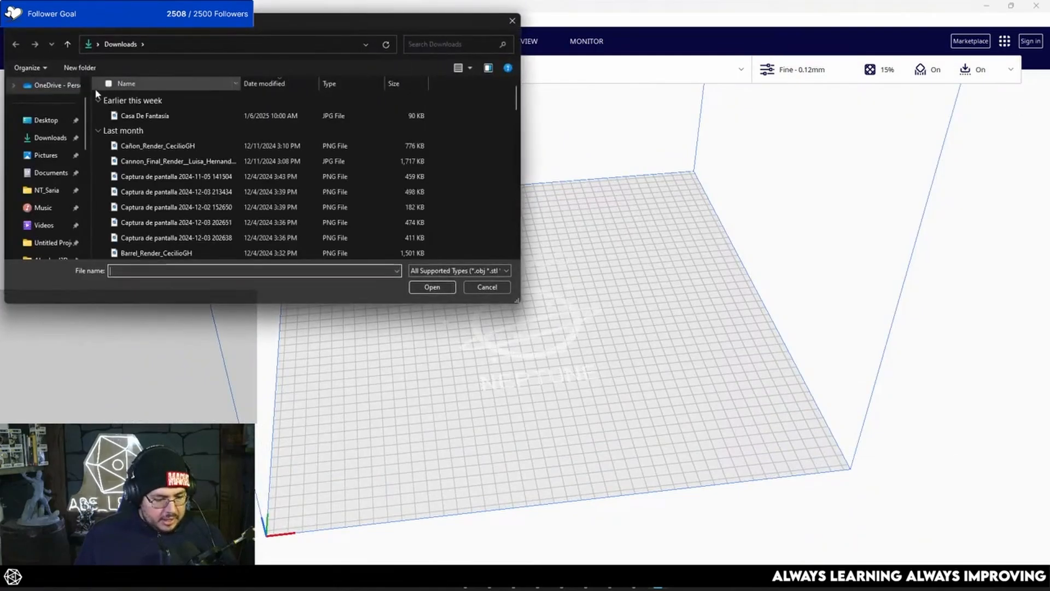
pyautogui.click(61, 120)
pyautogui.doubleClick(175, 123)
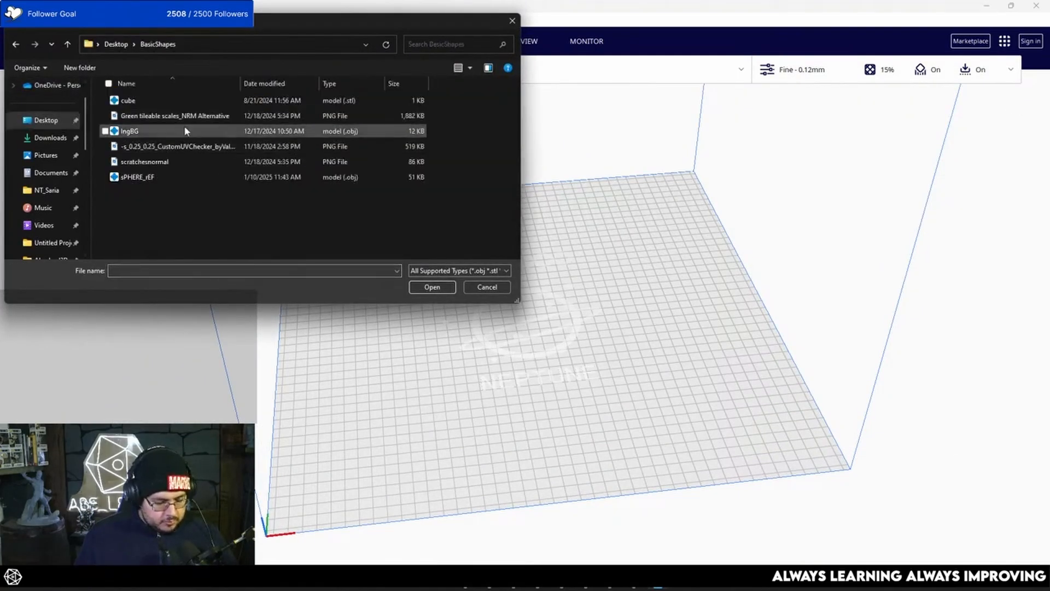
pyautogui.doubleClick(157, 175)
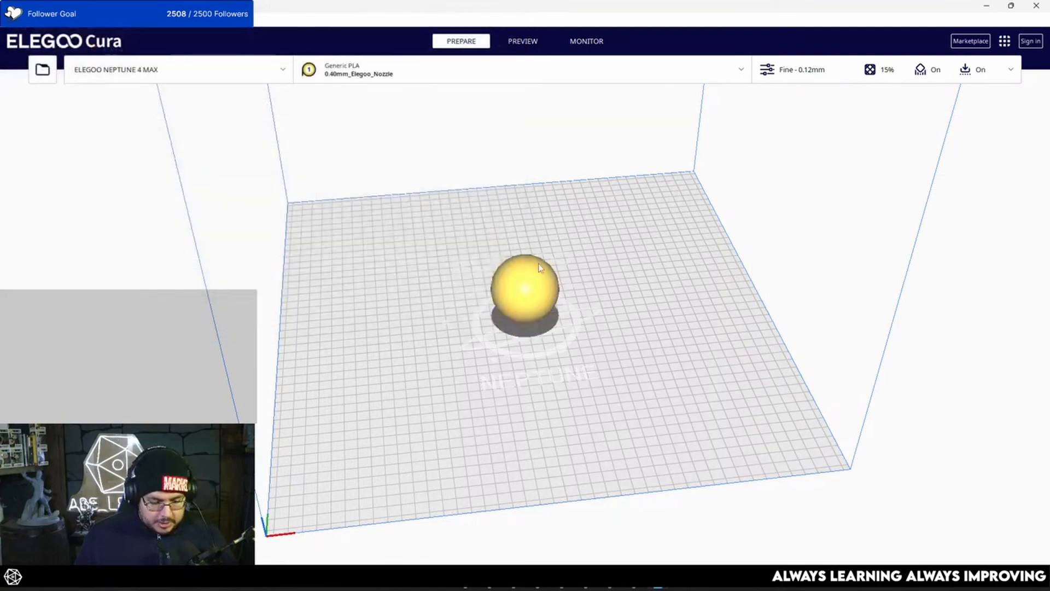
pyautogui.scroll(5, 572, 284)
pyautogui.moveTo(572, 286); pyautogui.dragTo(607, 241, button='right')
pyautogui.scroll(-5, 515, 246)
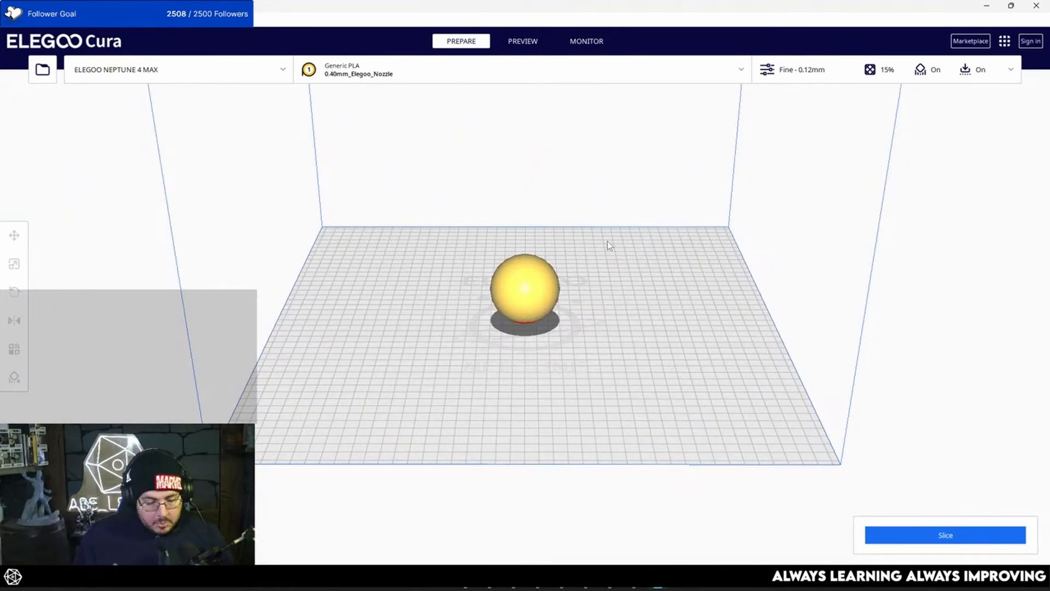
# - Inspect the reference sphere up close, delete it from Cura's build plate and switch back to Maya
pyautogui.scroll(5, 549, 237)
pyautogui.moveTo(549, 237); pyautogui.dragTo(550, 277, button='right')
pyautogui.click(550, 277)
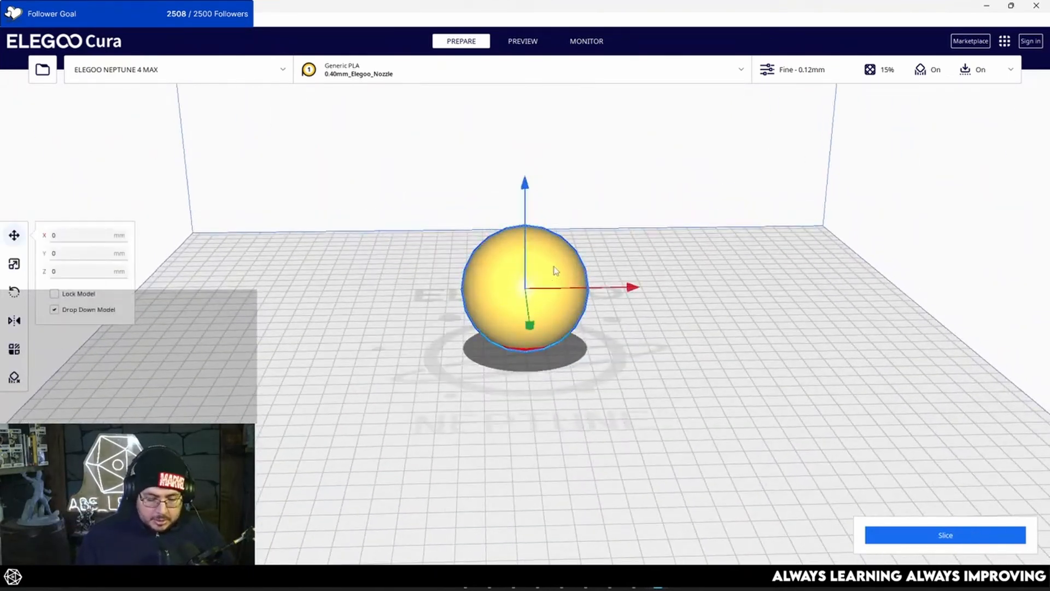
pyautogui.press('Delete')
pyautogui.hotkey('alt', 'Tab')
# - Import all the decimated lantern parts from the Desktop's Lantern folder into the Maya scene with the sphere
pyautogui.scroll(-5, 537, 248)
pyautogui.click(636, 299)
pyautogui.scroll(-3, 532, 325)
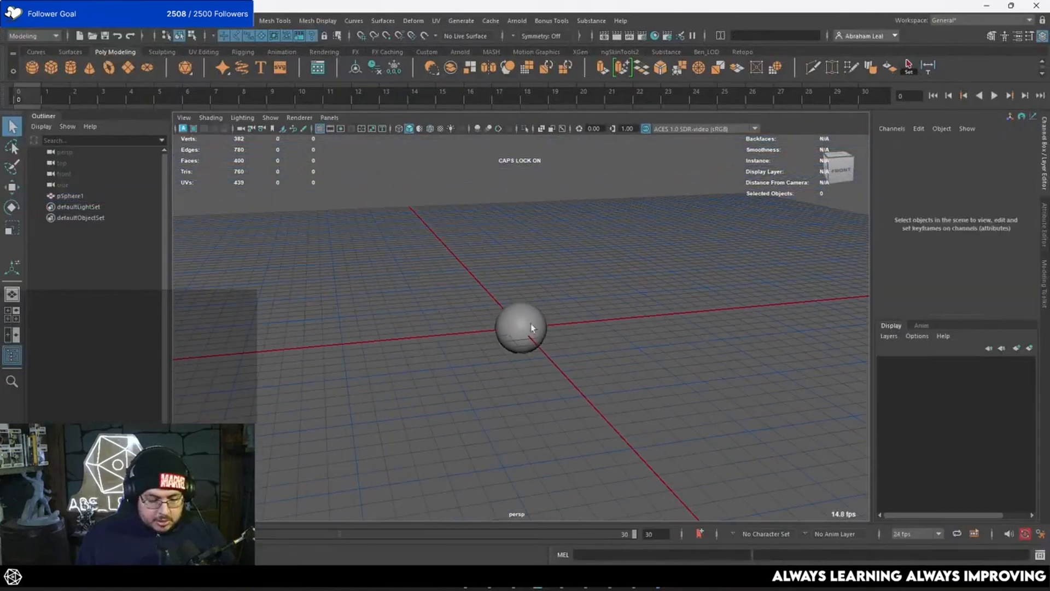
pyautogui.click(531, 327)
pyautogui.press('super+e')
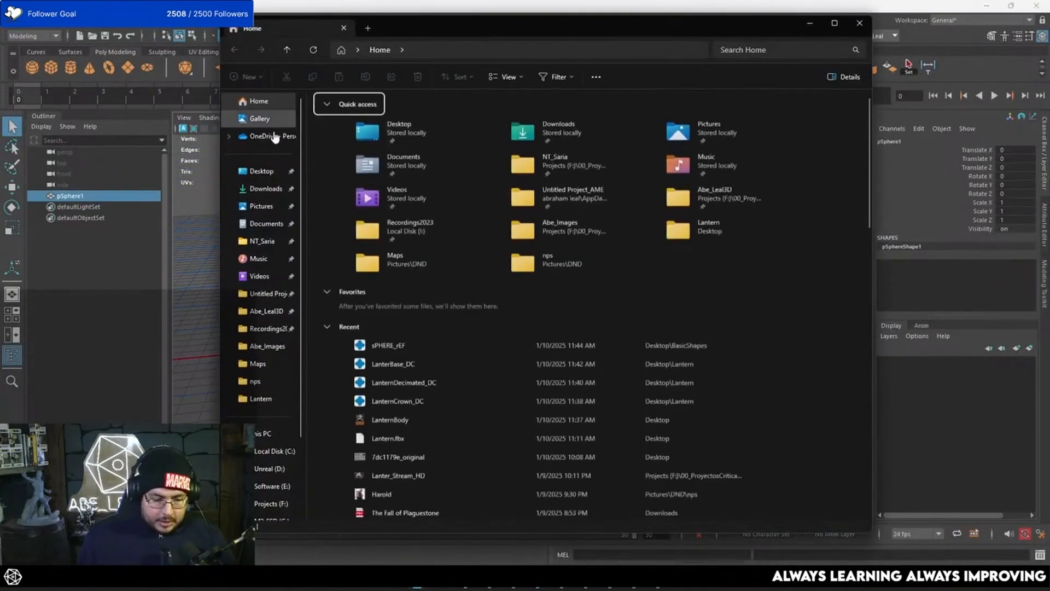
pyautogui.click(280, 173)
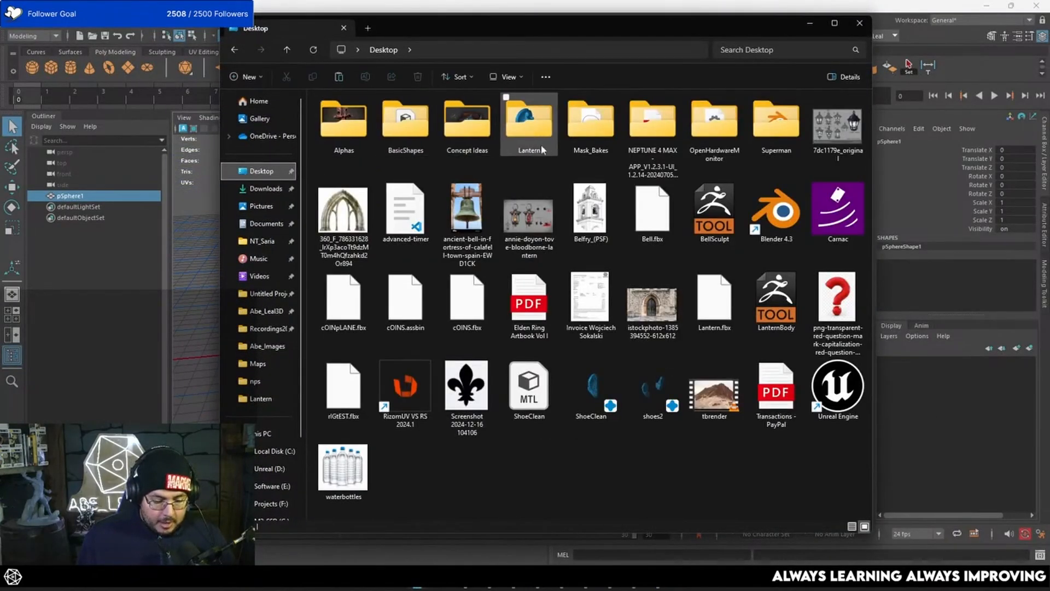
pyautogui.doubleClick(526, 126)
pyautogui.hotkey('ctrl', 'a')
pyautogui.moveTo(359, 144); pyautogui.dragTo(204, 250)
pyautogui.click(204, 251)
pyautogui.scroll(-3, 539, 286)
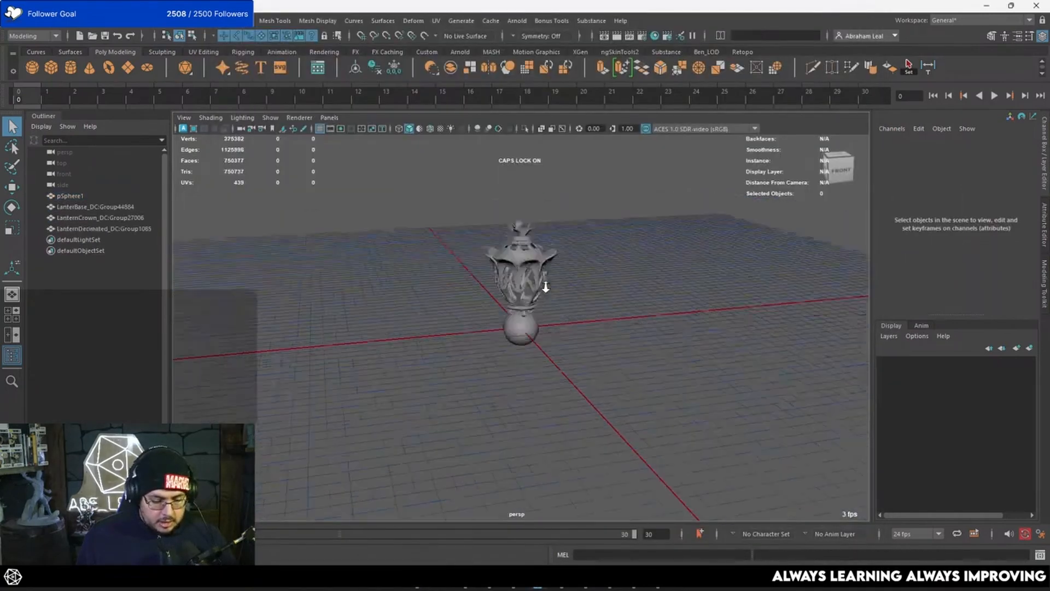
# - In the front view, scale the three lantern parts together to about 3.4 and lower them to about -240 in Y around the sphere
pyautogui.scroll(6, 543, 286)
pyautogui.keyDown('alt'); pyautogui.moveTo(613, 283); pyautogui.dragTo(539, 276); pyautogui.keyUp('alt')
pyautogui.scroll(-3, 539, 276)
pyautogui.click(106, 229)
pyautogui.keyDown('shift'); pyautogui.click(113, 209); pyautogui.keyUp('shift')
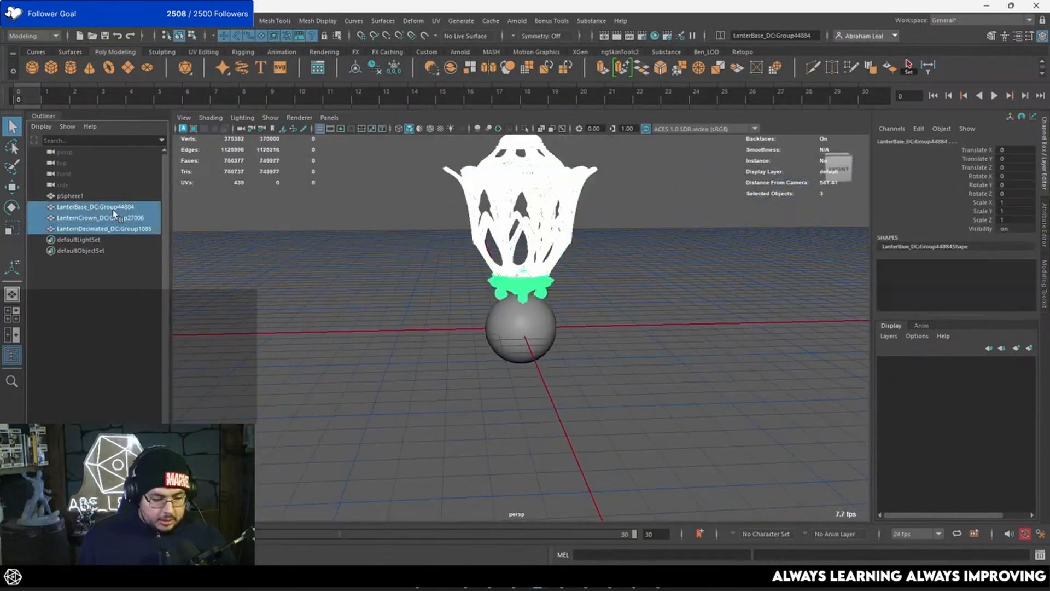
pyautogui.press('space')
pyautogui.moveTo(452, 281); pyautogui.dragTo(631, 323)
pyautogui.scroll(-5, 537, 314)
pyautogui.press('space')
pyautogui.scroll(-5, 537, 326)
pyautogui.scroll(-10, 539, 324)
pyautogui.press('r')
pyautogui.press('w')
pyautogui.moveTo(522, 220); pyautogui.dragTo(526, 409)
# - Try the three lantern parts at a uniform scale of about 2.76, positioned at about -230 in Y
pyautogui.press('r')
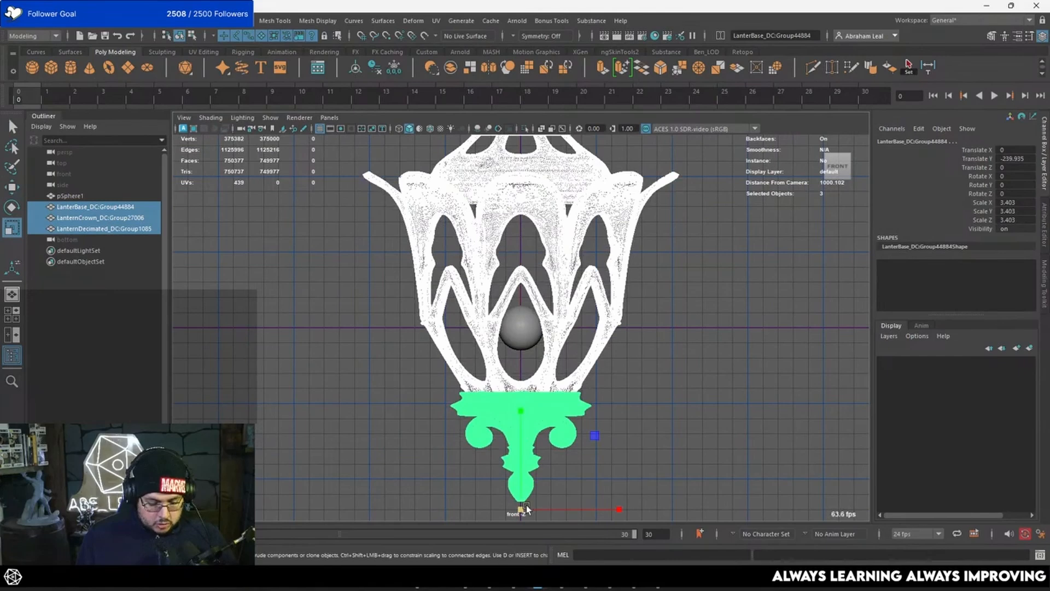
pyautogui.moveTo(524, 508); pyautogui.dragTo(499, 497)
pyautogui.press('w')
pyautogui.moveTo(531, 417); pyautogui.dragTo(518, 373)
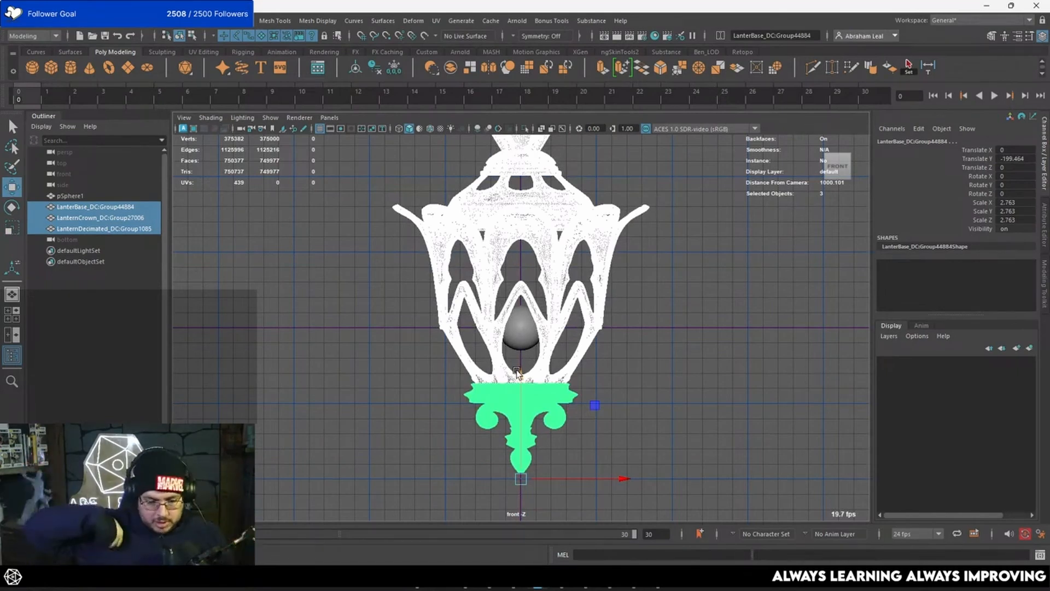
pyautogui.moveTo(520, 372); pyautogui.dragTo(515, 347)
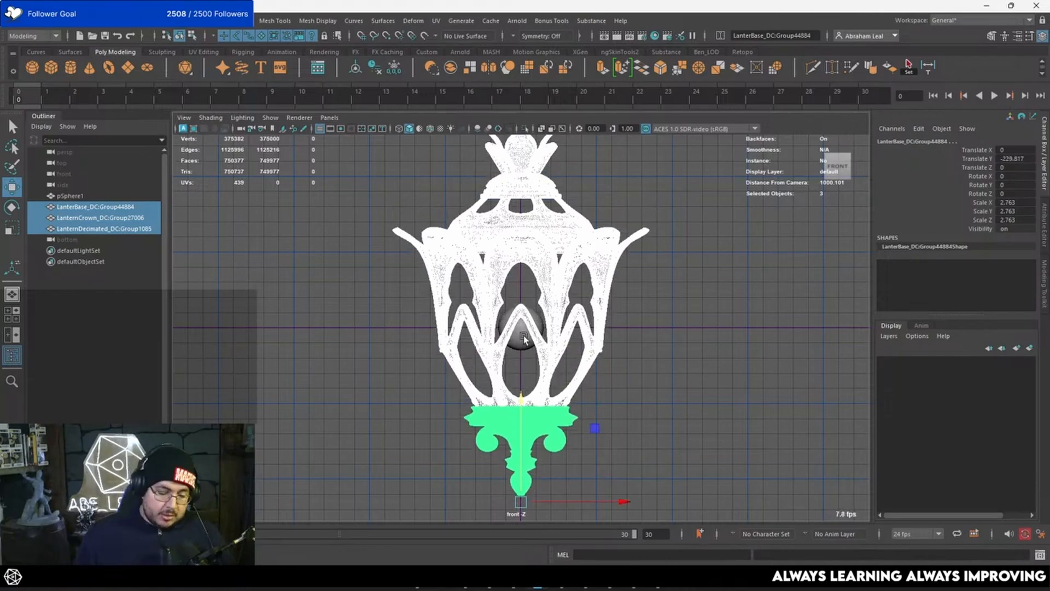
# - Try the three lantern parts at a uniform scale of 1.54, raised to about -131 in Y around the sphere
pyautogui.scroll(1, 529, 386)
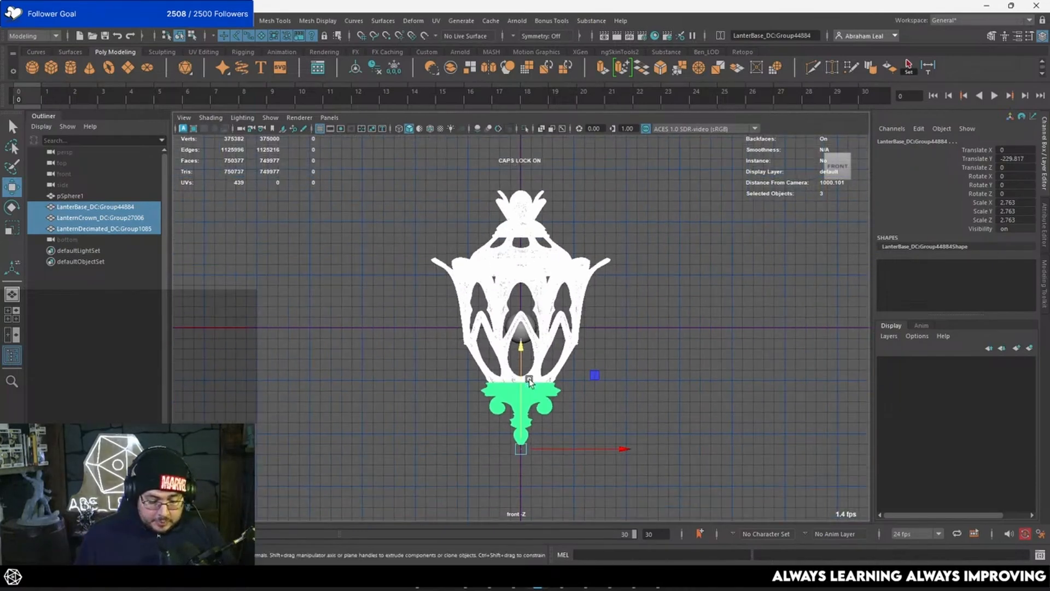
pyautogui.press('r')
pyautogui.moveTo(521, 509); pyautogui.dragTo(488, 487)
pyautogui.press('capslock')
pyautogui.press('w')
pyautogui.moveTo(524, 404); pyautogui.dragTo(527, 317)
pyautogui.scroll(3, 534, 326)
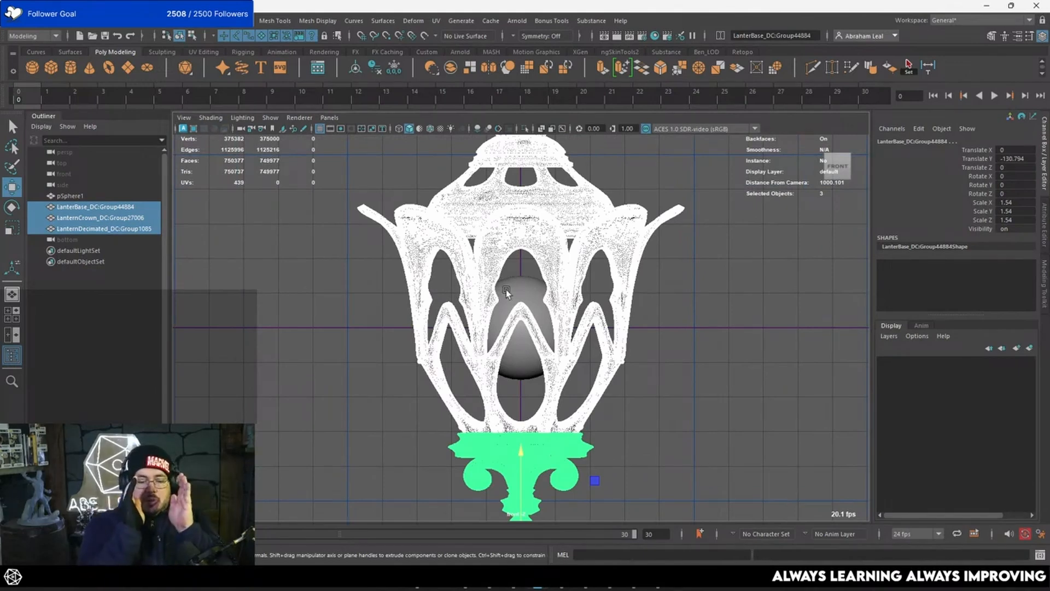
# - Scale the three lantern parts to 3.08 and lower them to about -251 in Y so they surround the sphere
pyautogui.scroll(-4, 514, 339)
pyautogui.press('r')
pyautogui.moveTo(522, 436); pyautogui.dragTo(584, 435)
pyautogui.moveTo(521, 438); pyautogui.dragTo(524, 437)
pyautogui.press('w')
pyautogui.moveTo(520, 344); pyautogui.dragTo(525, 418)
pyautogui.press('r')
pyautogui.moveTo(521, 516); pyautogui.dragTo(529, 515)
pyautogui.press('w')
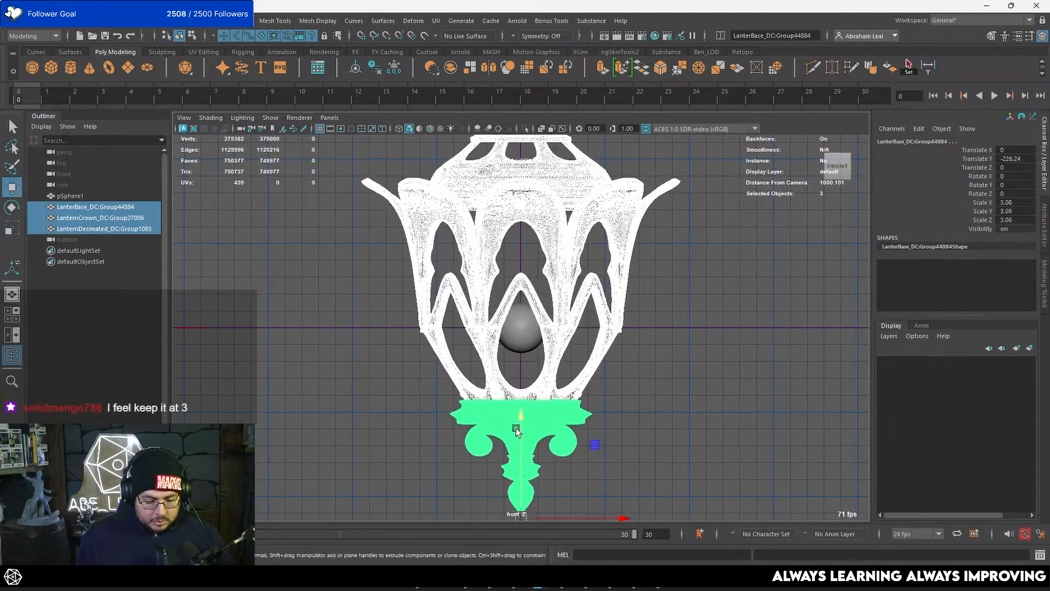
pyautogui.moveTo(517, 430)
pyautogui.mouseDown()
pyautogui.moveTo(521, 402)
pyautogui.moveTo(524, 438)
pyautogui.mouseUp()
pyautogui.scroll(-2, 524, 435)
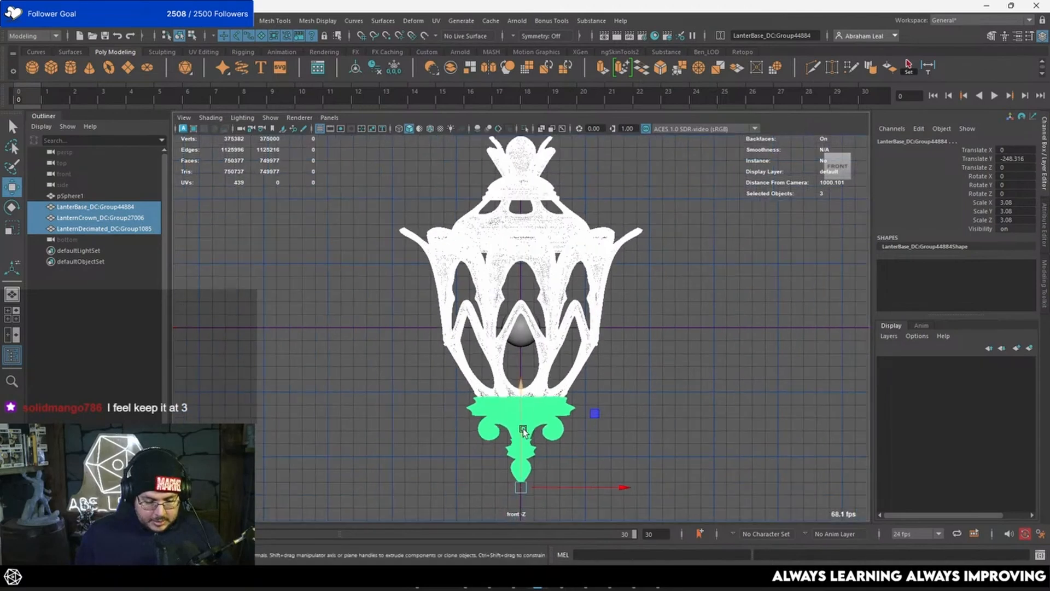
# - Measure the lantern's height with the Distance Tool, from the neck below the crown's leaves to the base's lowest tip
pyautogui.click(663, 370)
pyautogui.scroll(2, 569, 328)
pyautogui.scroll(-3, 405, 230)
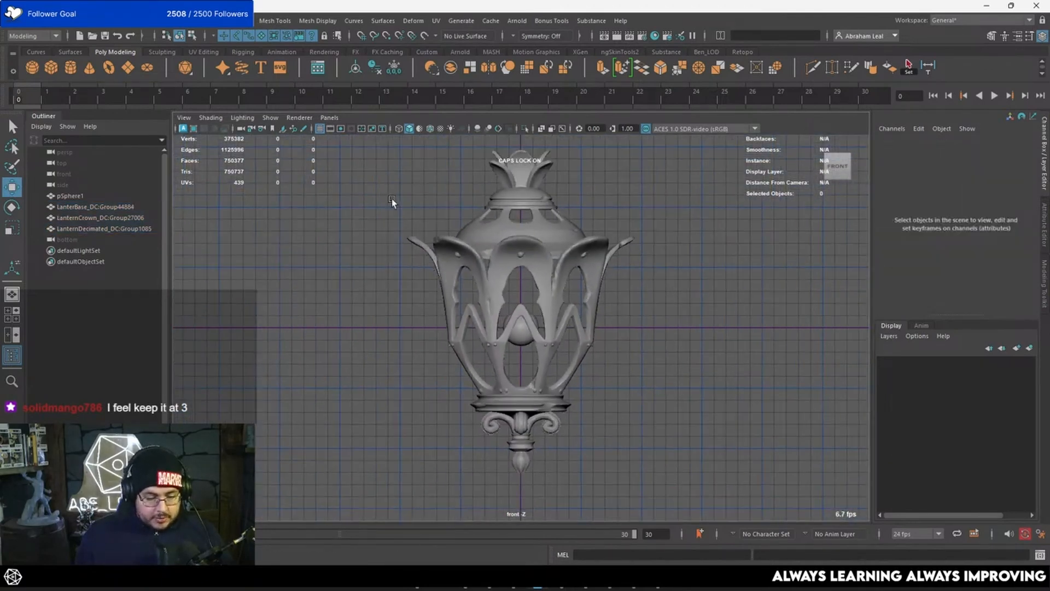
pyautogui.click(63, 25)
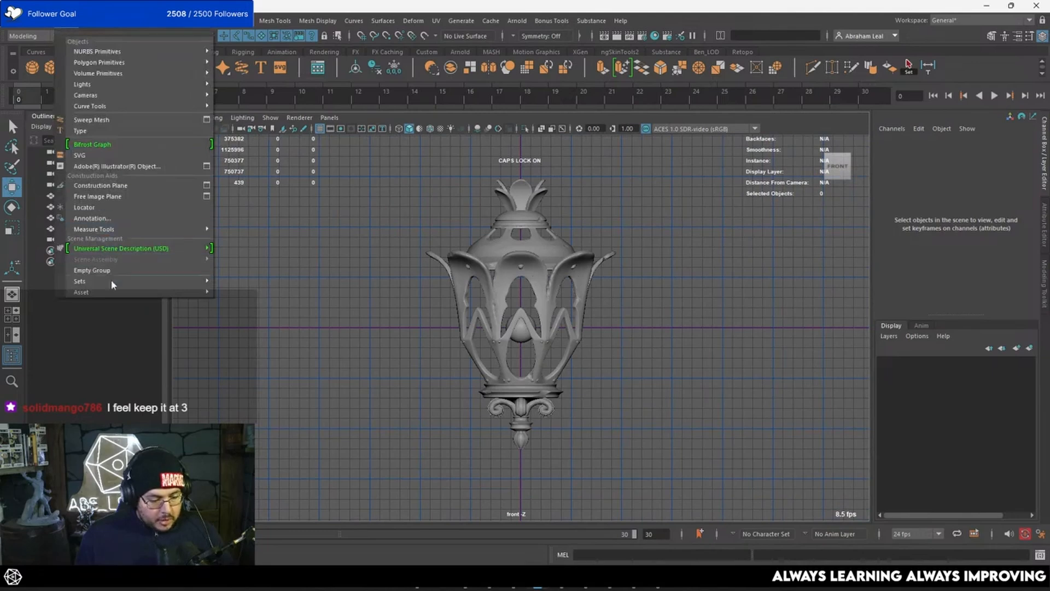
pyautogui.moveTo(136, 229)
pyautogui.click(245, 229)
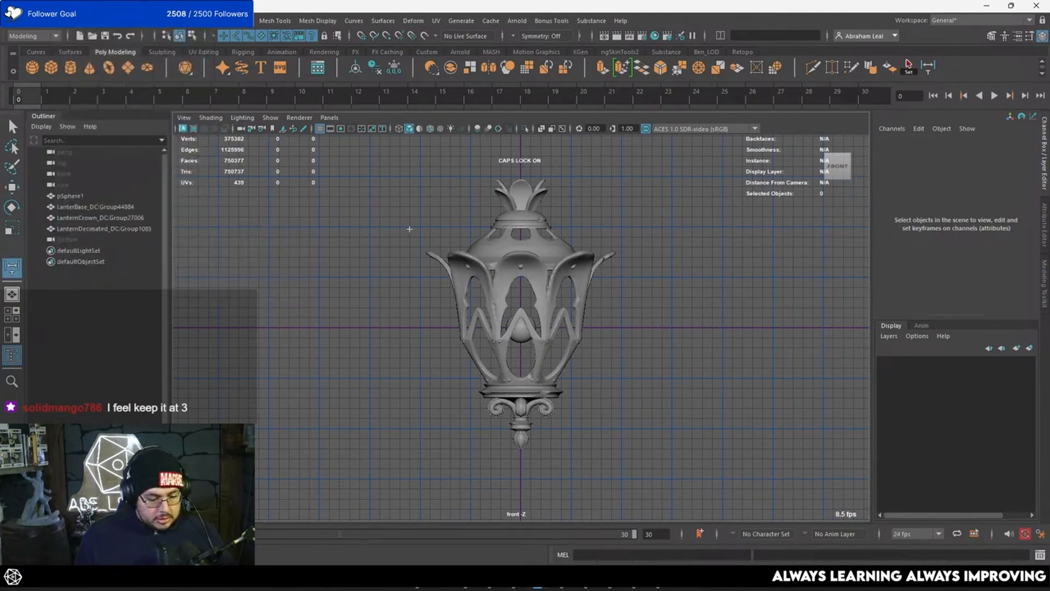
pyautogui.click(521, 209)
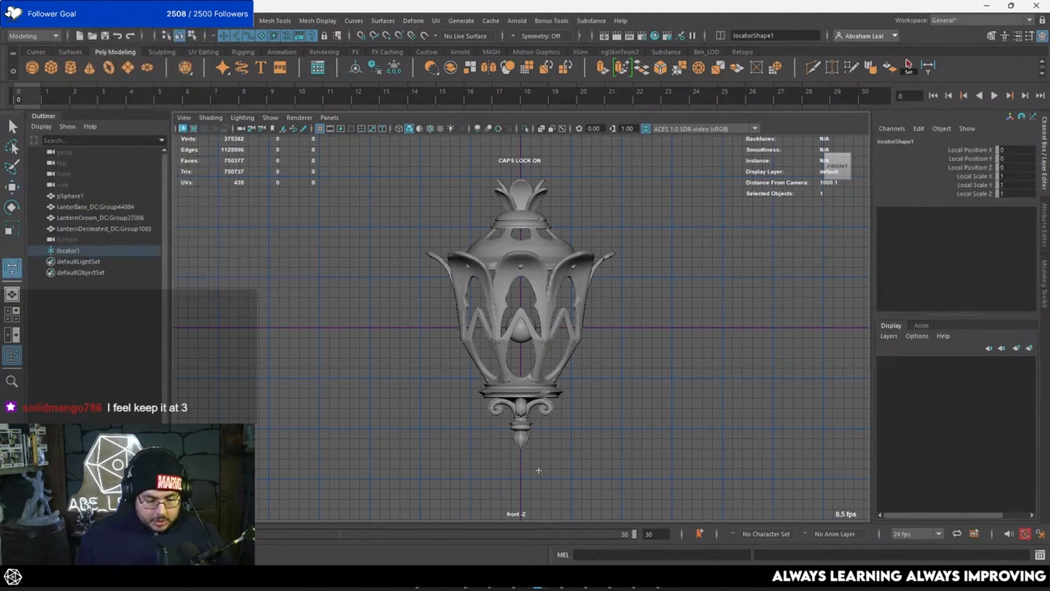
pyautogui.click(522, 448)
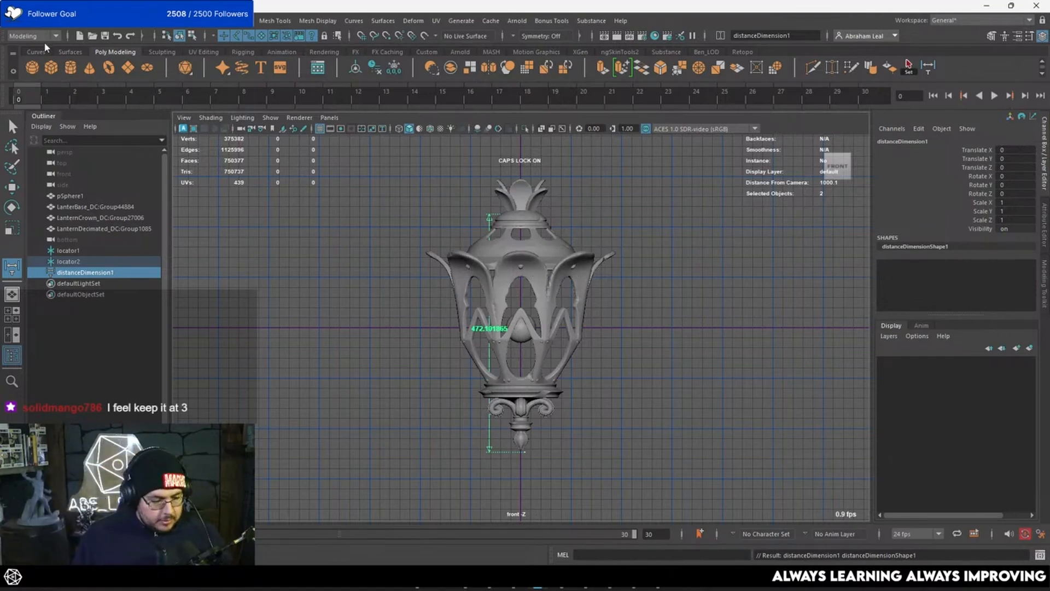
# - Measure the width across the middle of the lantern body at the sphere's height, then leave the Distance Tool
pyautogui.click(74, 20)
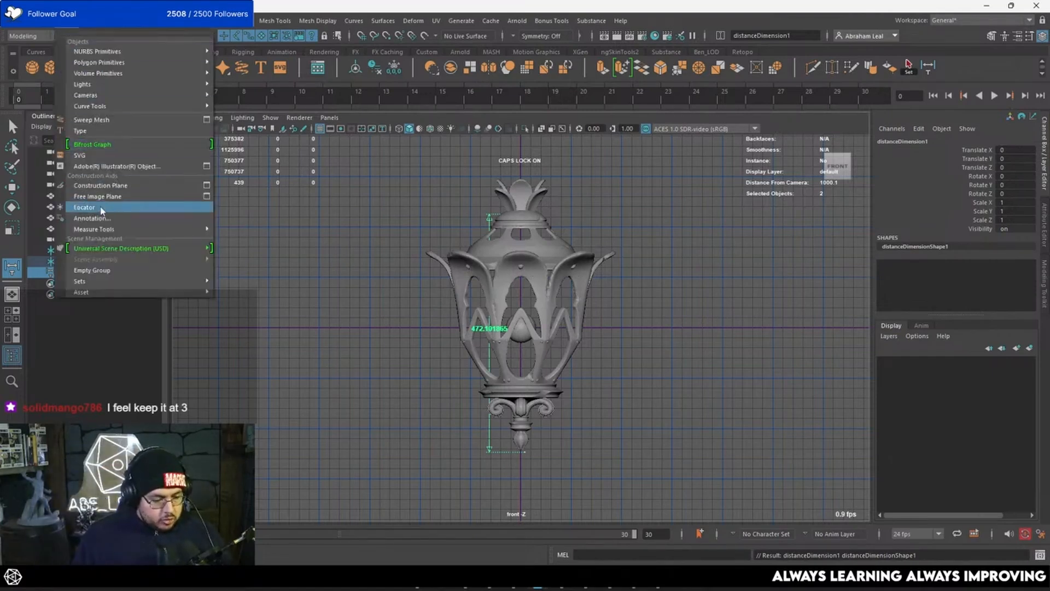
pyautogui.moveTo(104, 229)
pyautogui.click(246, 240)
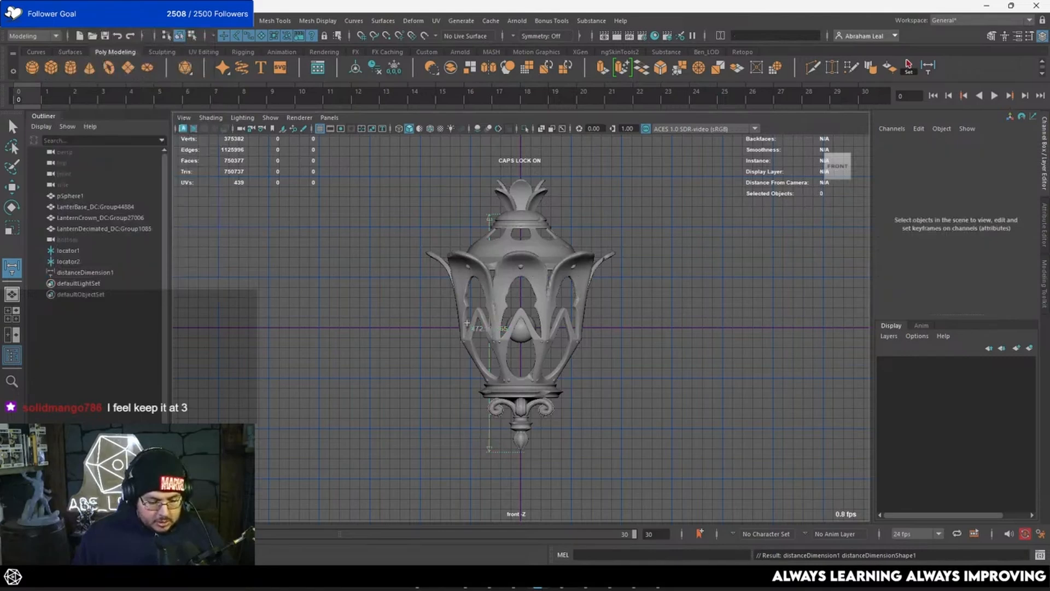
pyautogui.click(467, 323)
pyautogui.click(585, 324)
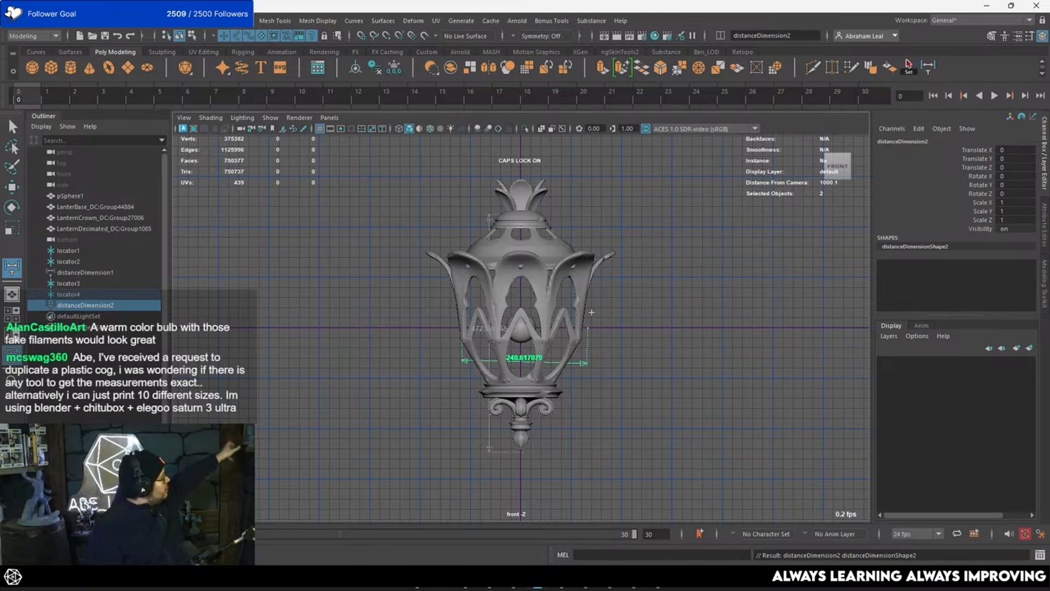
pyautogui.click(547, 293)
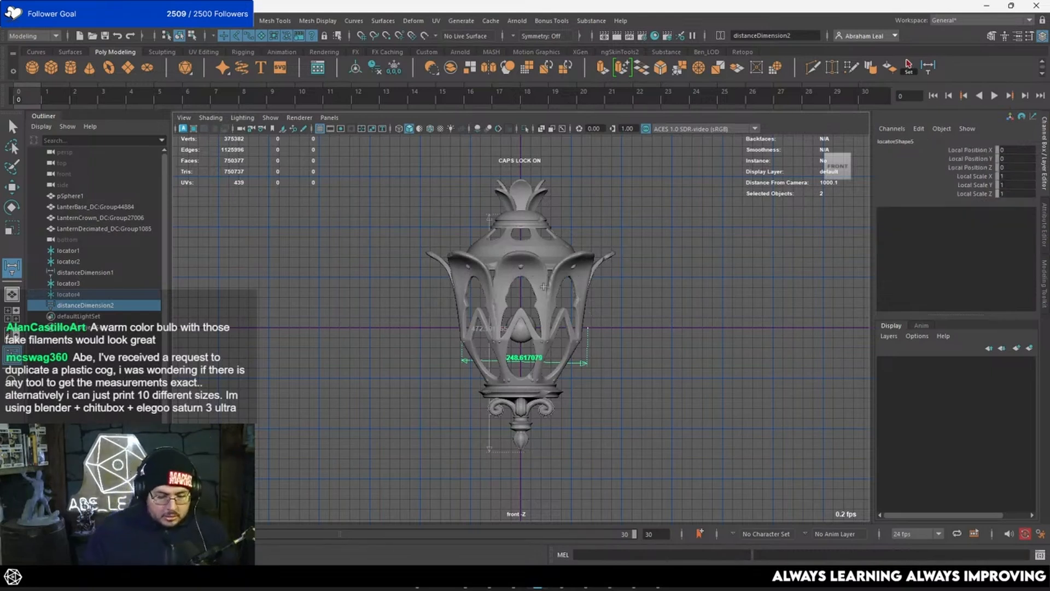
pyautogui.press('q')
# - Try enlarging the base, crown and body together to a scale of 3.455 and lowering them to about -282 in Y
pyautogui.click(111, 207)
pyautogui.keyDown('ctrl'); pyautogui.click(124, 228); pyautogui.keyUp('ctrl')
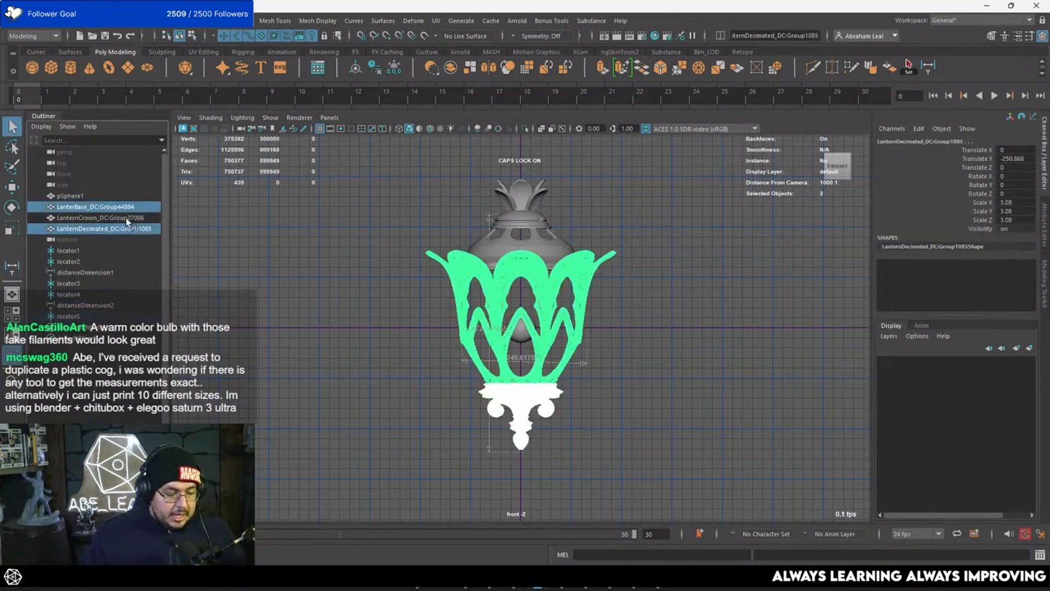
pyautogui.keyDown('ctrl'); pyautogui.click(120, 218); pyautogui.keyUp('ctrl')
pyautogui.press('r')
pyautogui.moveTo(522, 457); pyautogui.dragTo(552, 455)
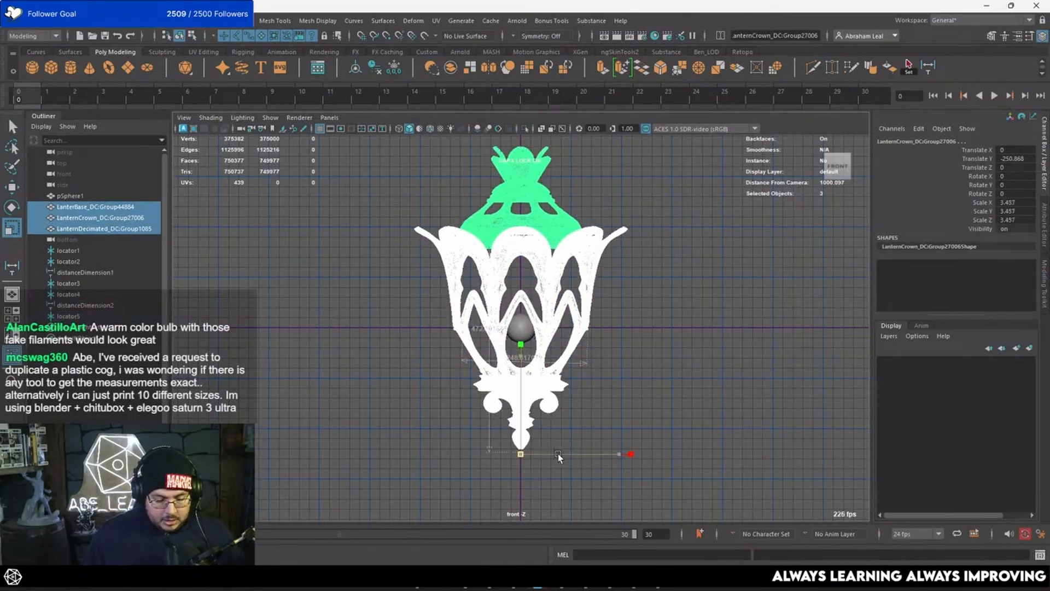
pyautogui.press('w')
pyautogui.moveTo(527, 349); pyautogui.dragTo(528, 366)
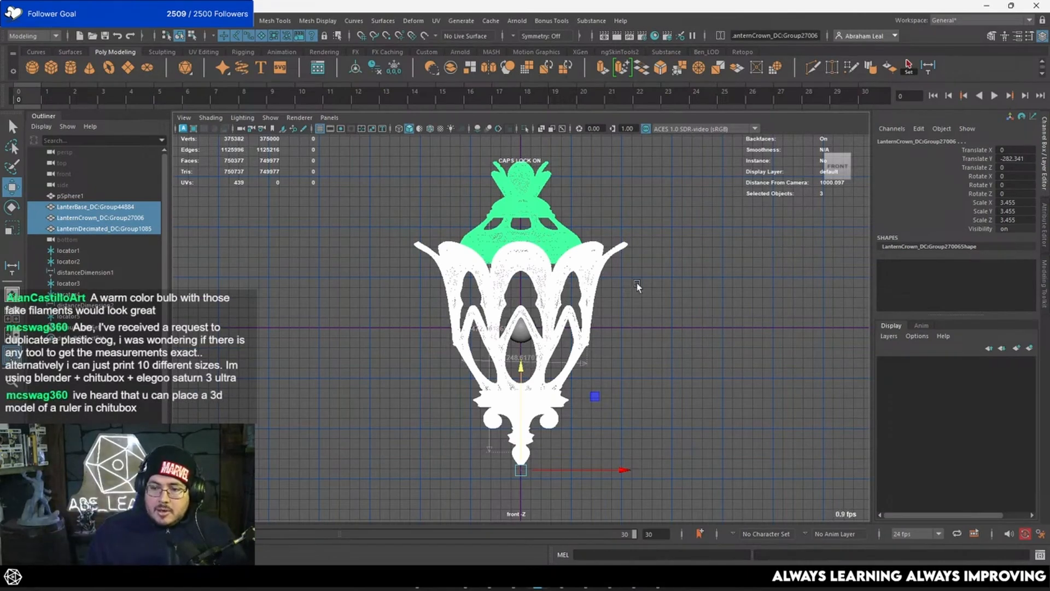
# - Reduce the three lantern parts together to a scale of 3.259 and raise them to about -270 in Y
pyautogui.click(629, 424)
pyautogui.click(526, 235)
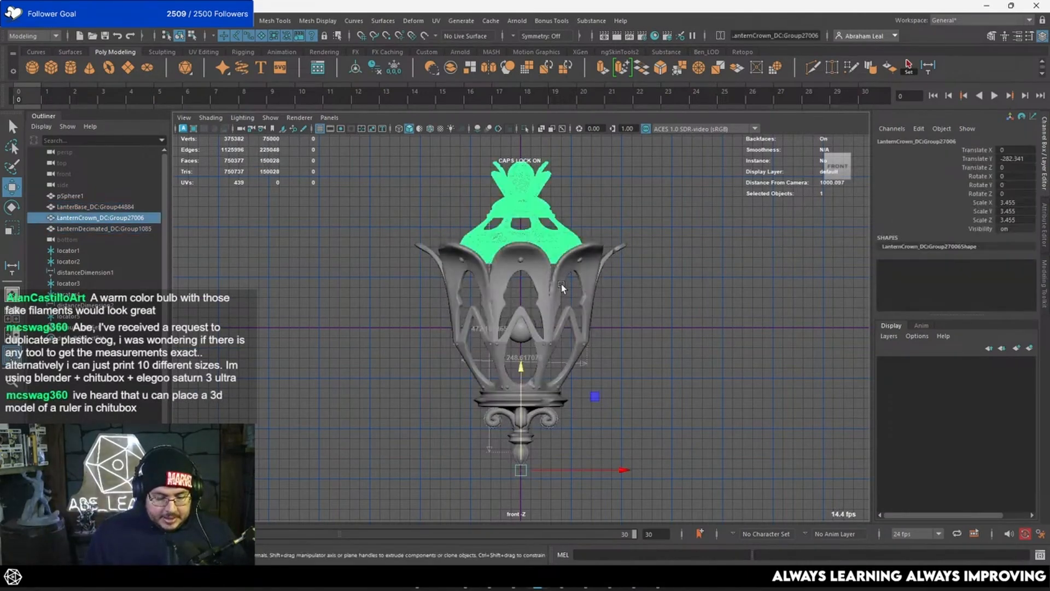
pyautogui.click(563, 285)
pyautogui.keyDown('shift'); pyautogui.click(545, 410); pyautogui.keyUp('shift')
pyautogui.press('r')
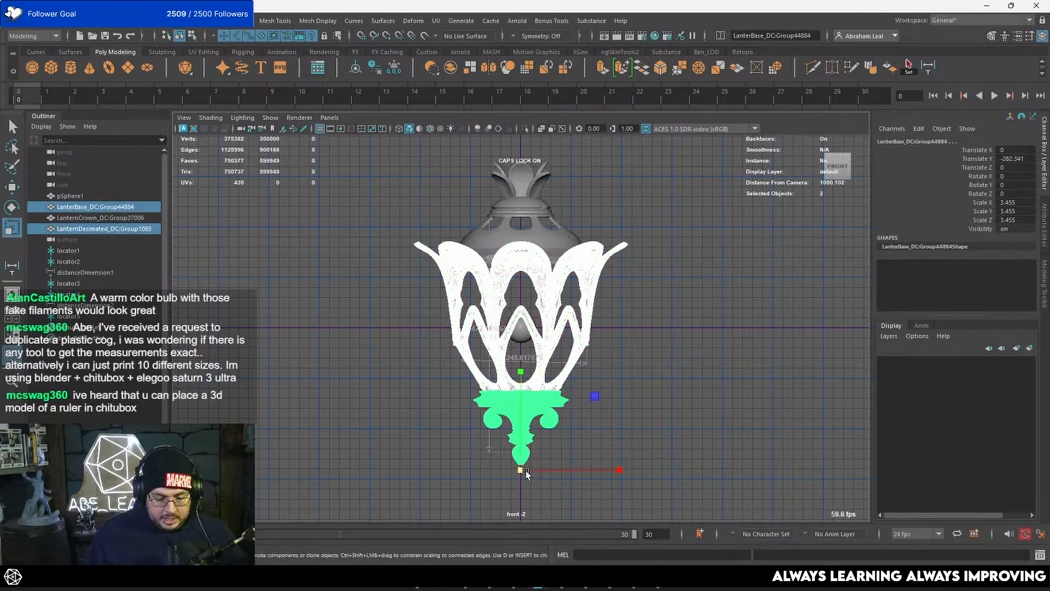
pyautogui.keyDown('shift'); pyautogui.click(528, 243); pyautogui.keyUp('shift')
pyautogui.moveTo(521, 470); pyautogui.dragTo(508, 471)
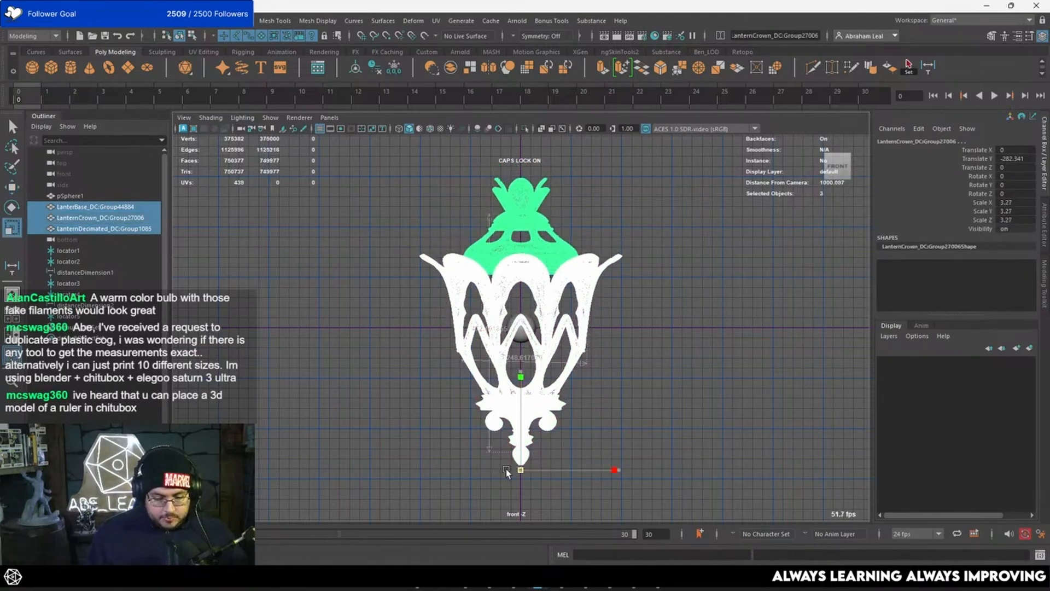
pyautogui.press('w')
pyautogui.moveTo(524, 378); pyautogui.dragTo(526, 372)
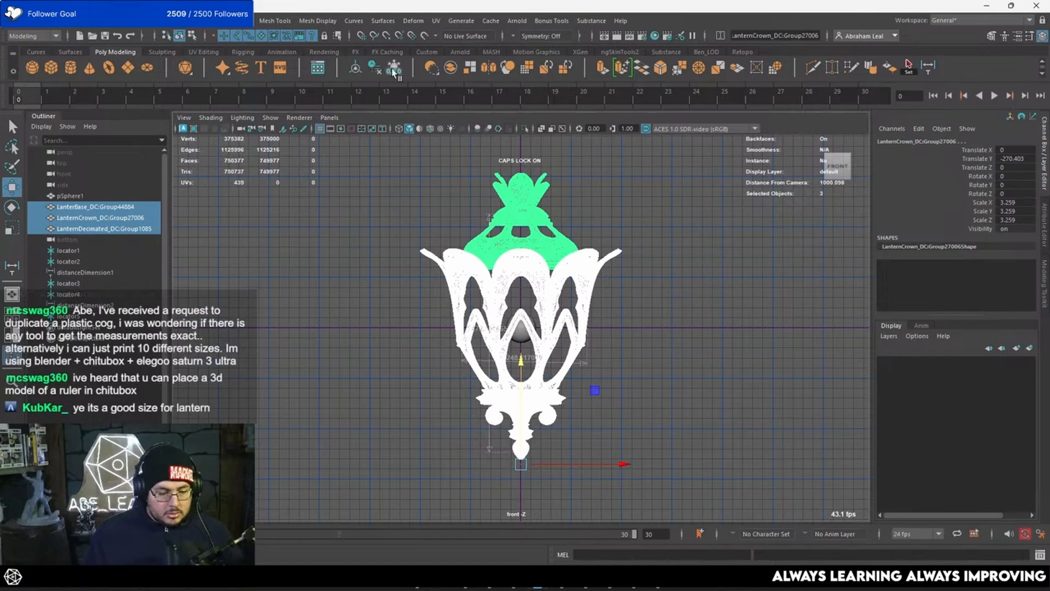
# - Freeze the transformations of the three lantern parts and export the crown as a separate selection
pyautogui.click(454, 250)
pyautogui.click(514, 228)
pyautogui.click(33, 21)
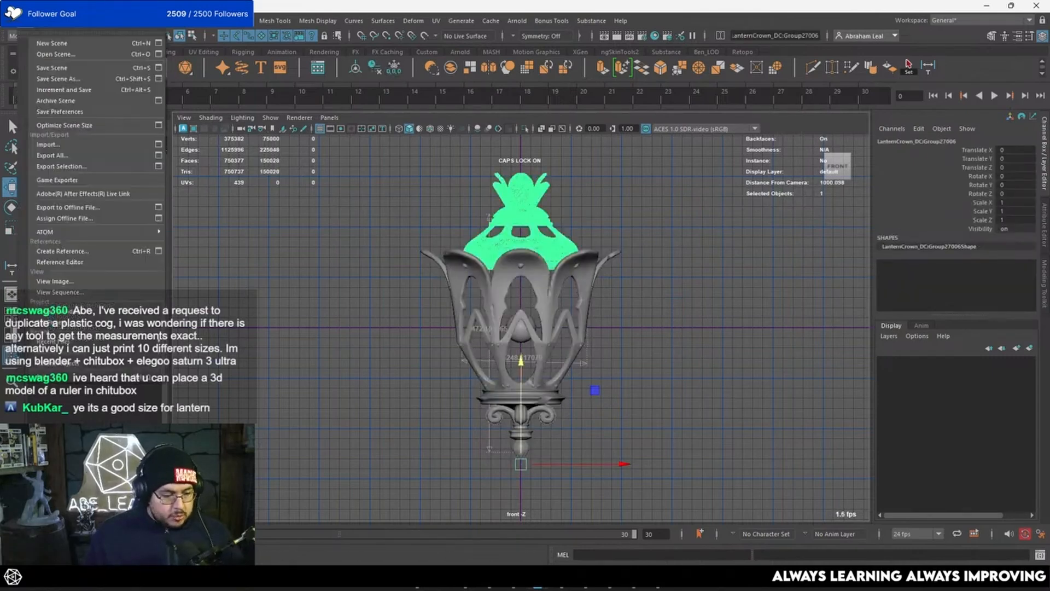
pyautogui.click(61, 166)
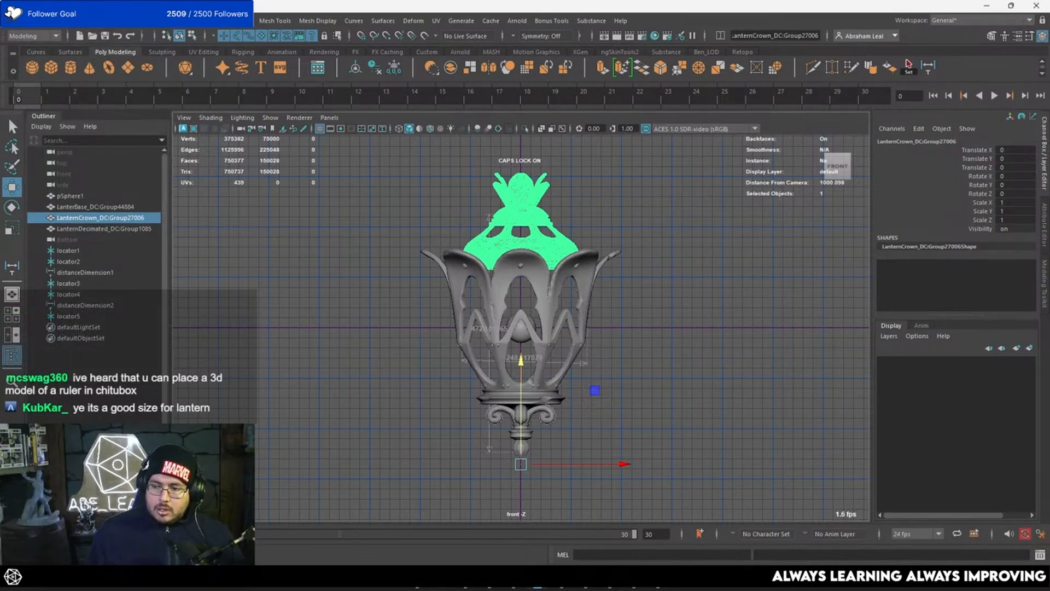
# - Export the lantern base and the lantern body as separate selections and clear the selection
pyautogui.click(141, 207)
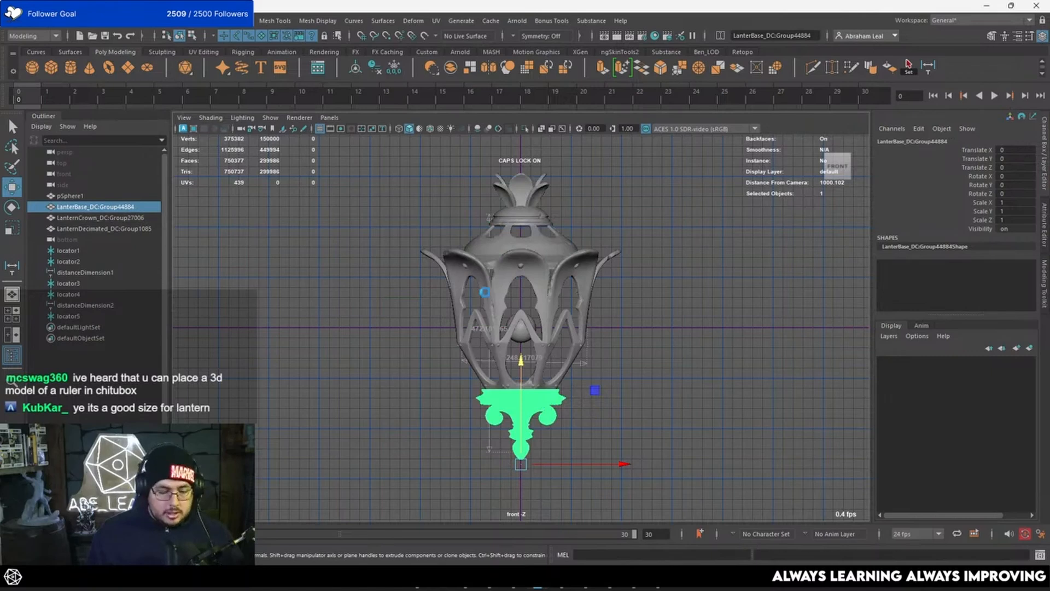
pyautogui.click(637, 343)
pyautogui.click(500, 286)
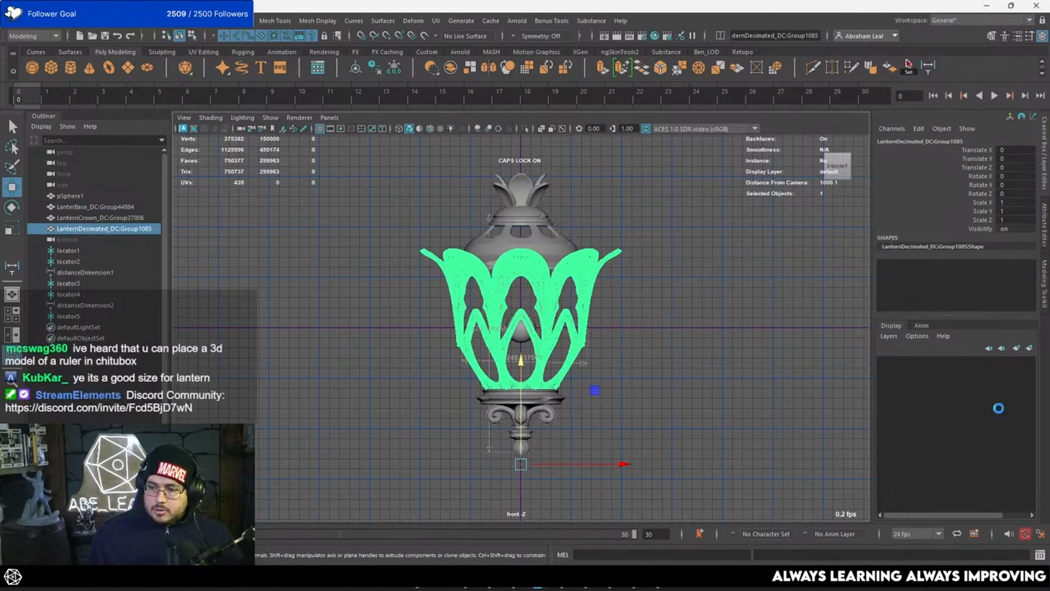
pyautogui.click(810, 299)
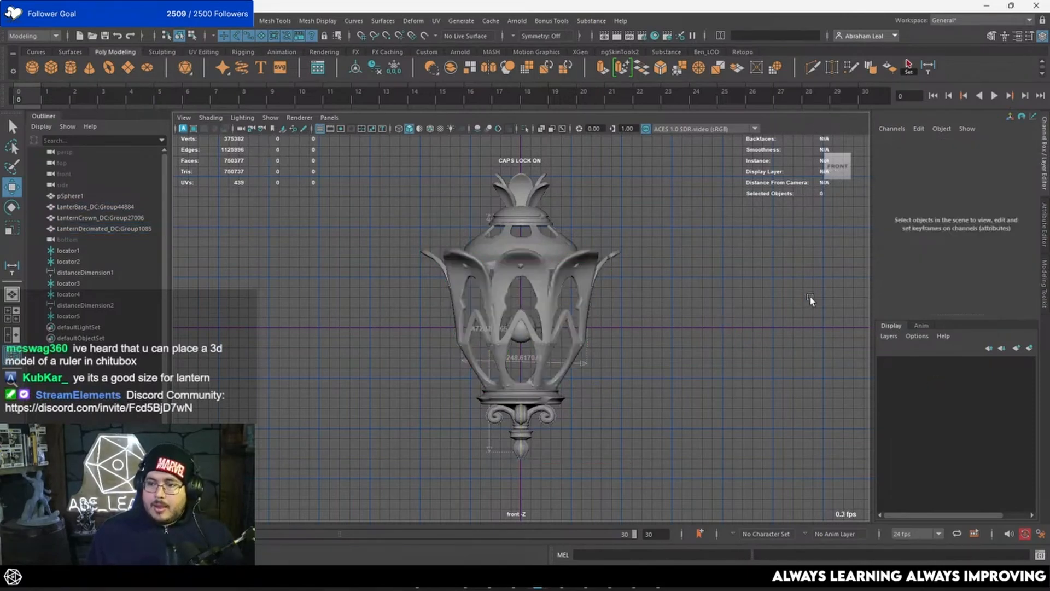
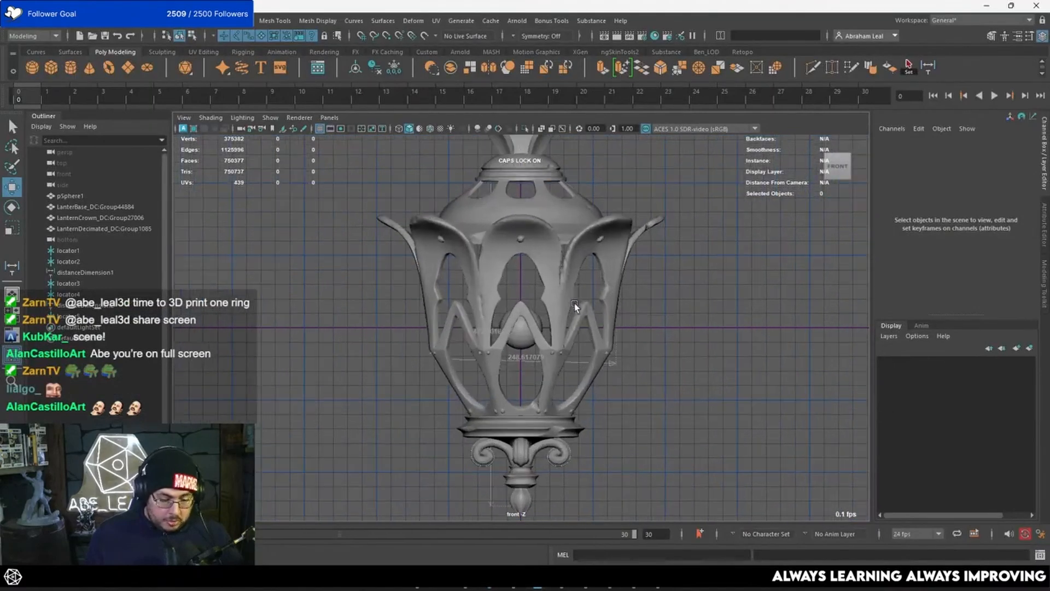
# - Scale the lantern base, crown and body together to 0.822, raise them to about 39.7 in Y, and clear the selection
pyautogui.click(570, 280)
pyautogui.keyDown('shift'); pyautogui.click(545, 217); pyautogui.keyUp('shift')
pyautogui.keyDown('shift'); pyautogui.click(565, 432); pyautogui.keyUp('shift')
pyautogui.press('r')
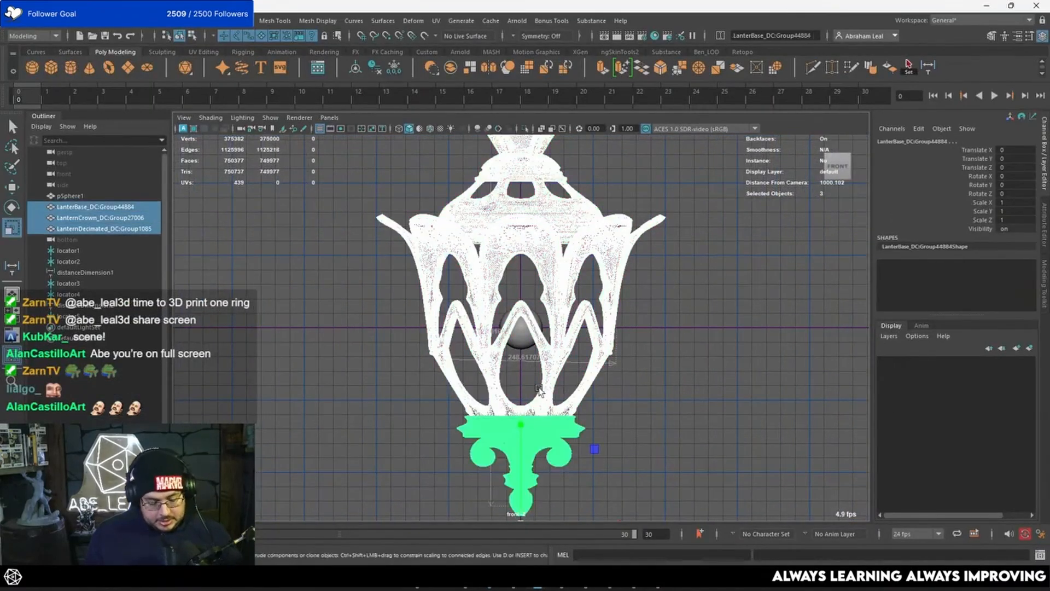
pyautogui.scroll(-2, 529, 483)
pyautogui.moveTo(521, 477); pyautogui.dragTo(500, 478)
pyautogui.press('w')
pyautogui.moveTo(521, 371); pyautogui.dragTo(522, 348)
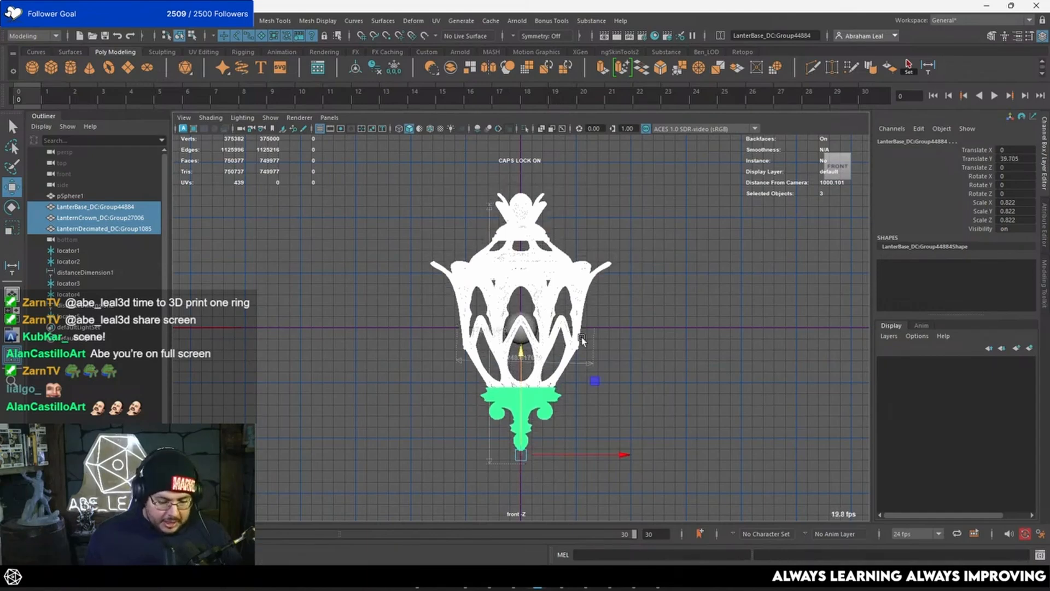
pyautogui.click(611, 290)
pyautogui.click(545, 293)
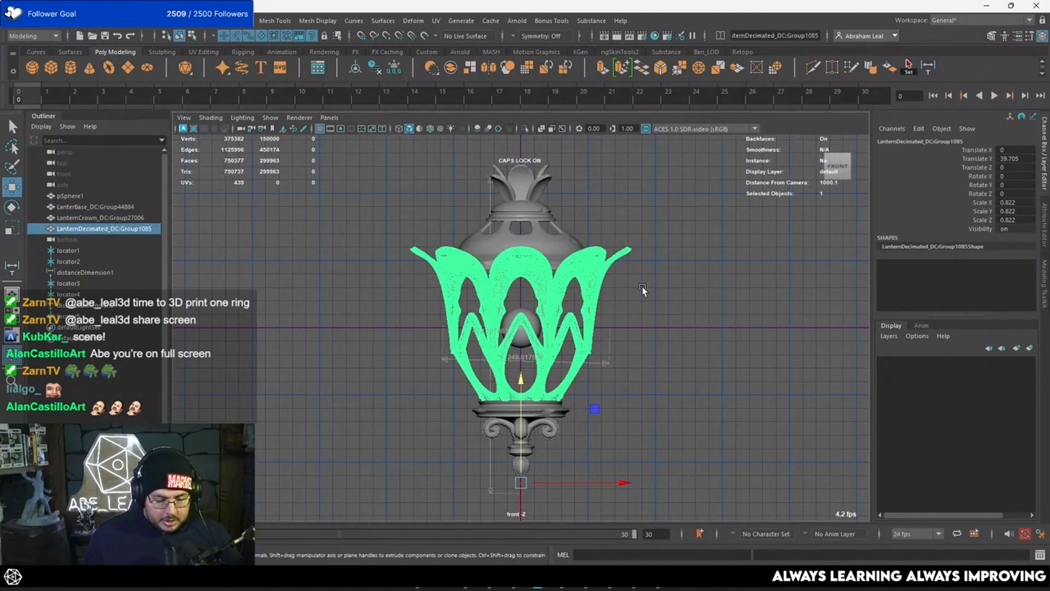
pyautogui.click(552, 233)
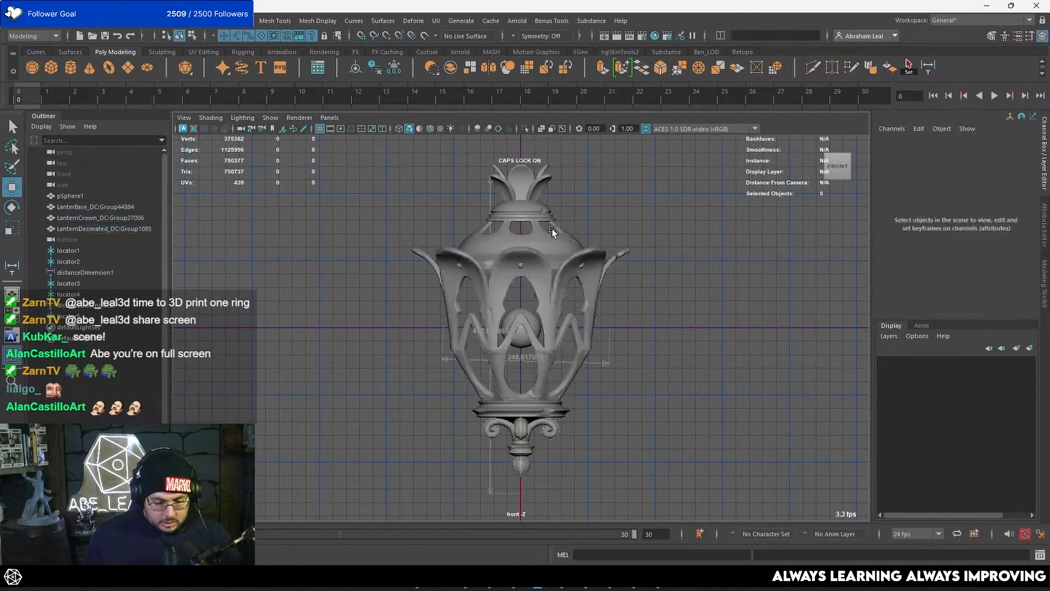
# - Freeze the transformations of the resized base, crown and body, and export the crown alone as LanternCrown_DC
pyautogui.click(541, 255)
pyautogui.keyDown('shift'); pyautogui.click(555, 258); pyautogui.keyUp('shift')
pyautogui.keyDown('shift'); pyautogui.click(540, 423); pyautogui.keyUp('shift')
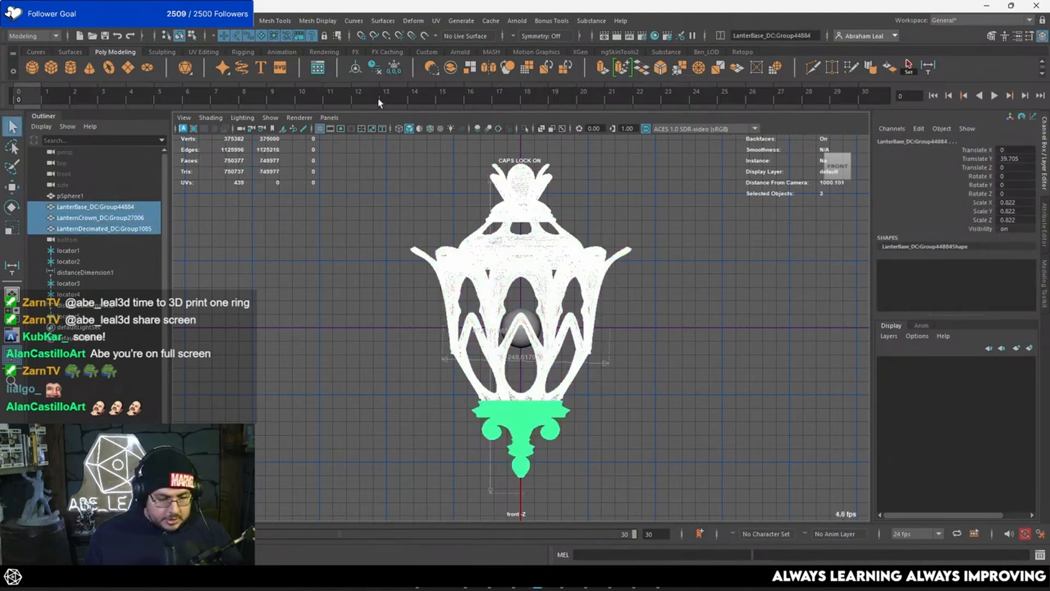
pyautogui.click(520, 190)
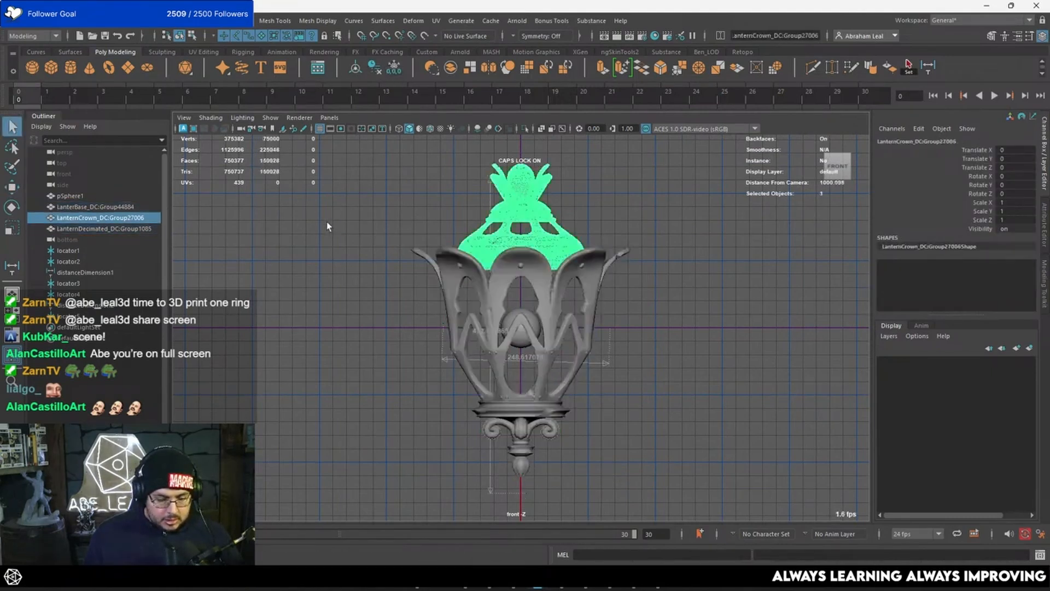
pyautogui.click(12, 21)
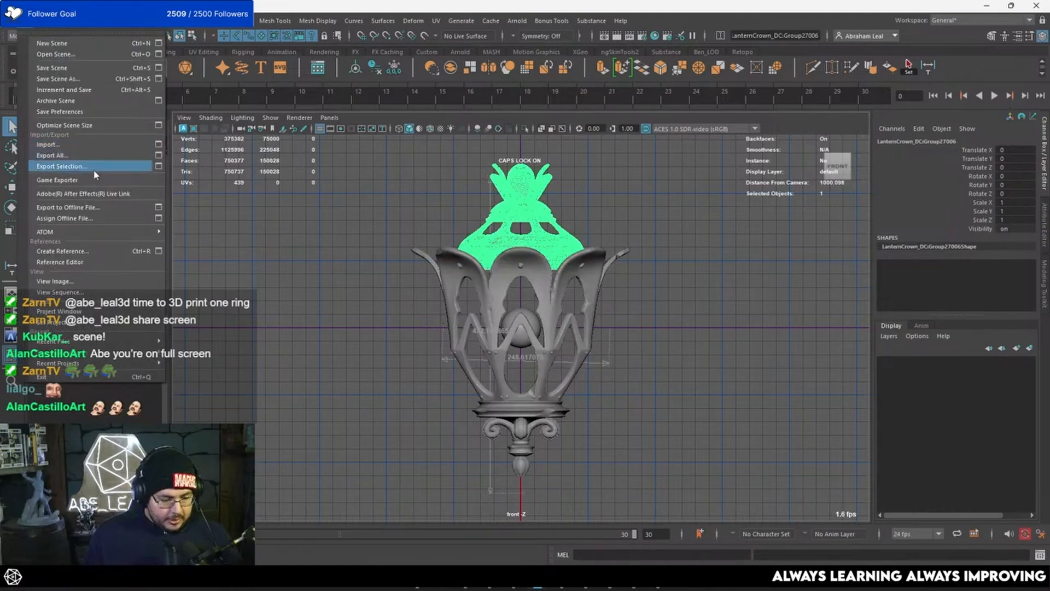
pyautogui.click(94, 170)
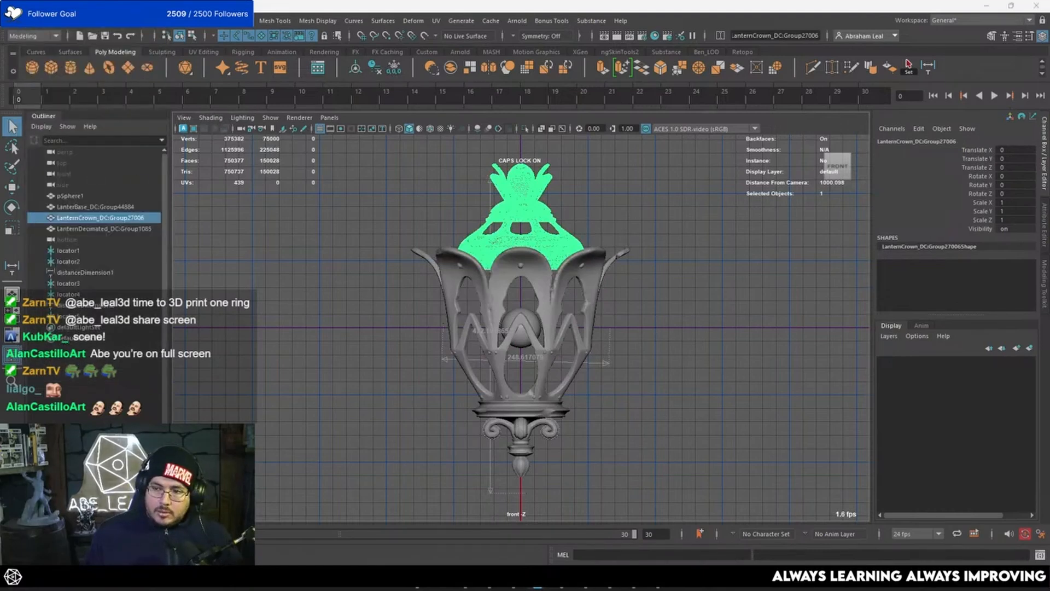
# - Export the lantern body and the base as separate OBJ selections, LanternDecimated_DC and LanterBase_DC, and clear the selection
pyautogui.click(493, 293)
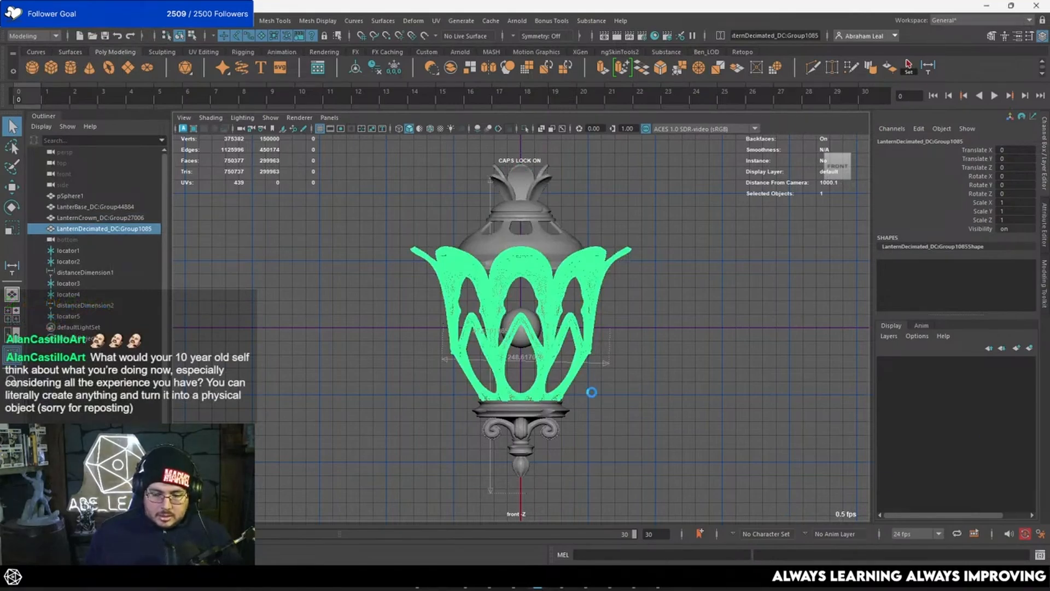
pyautogui.click(543, 420)
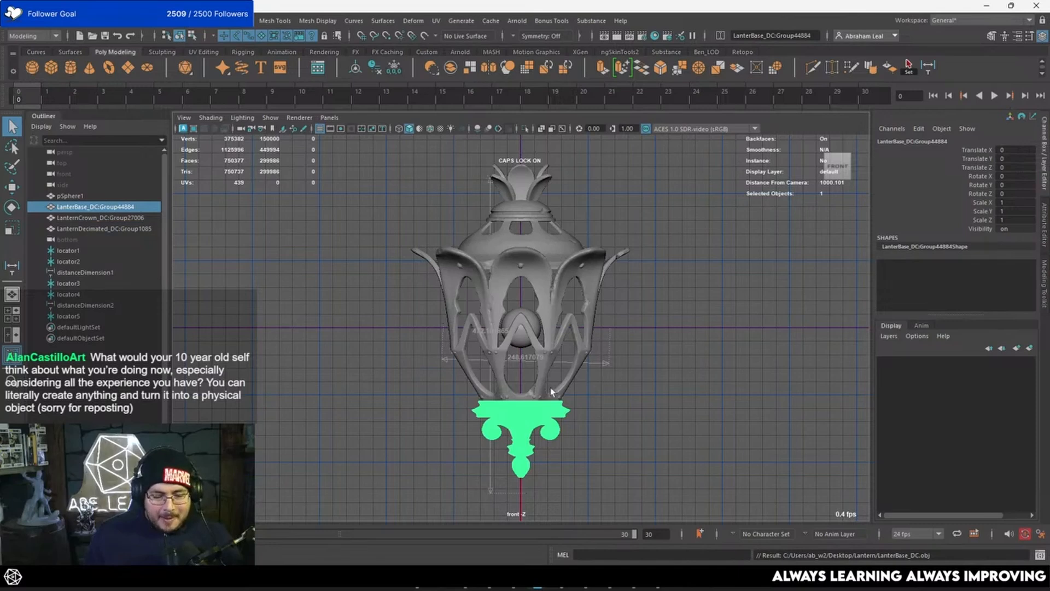
pyautogui.click(690, 368)
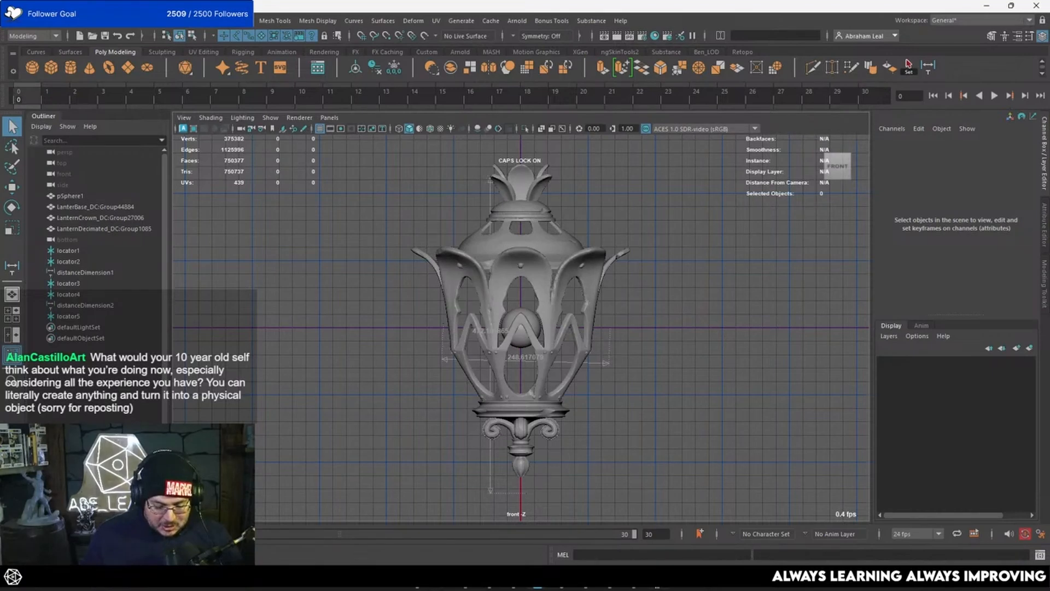
# - Switch to ELEGOO Cura and load the LanternCrown_DC model from the Lantern folder on the desktop
pyautogui.click(658, 578)
pyautogui.scroll(-3, 629, 404)
pyautogui.scroll(4, 632, 400)
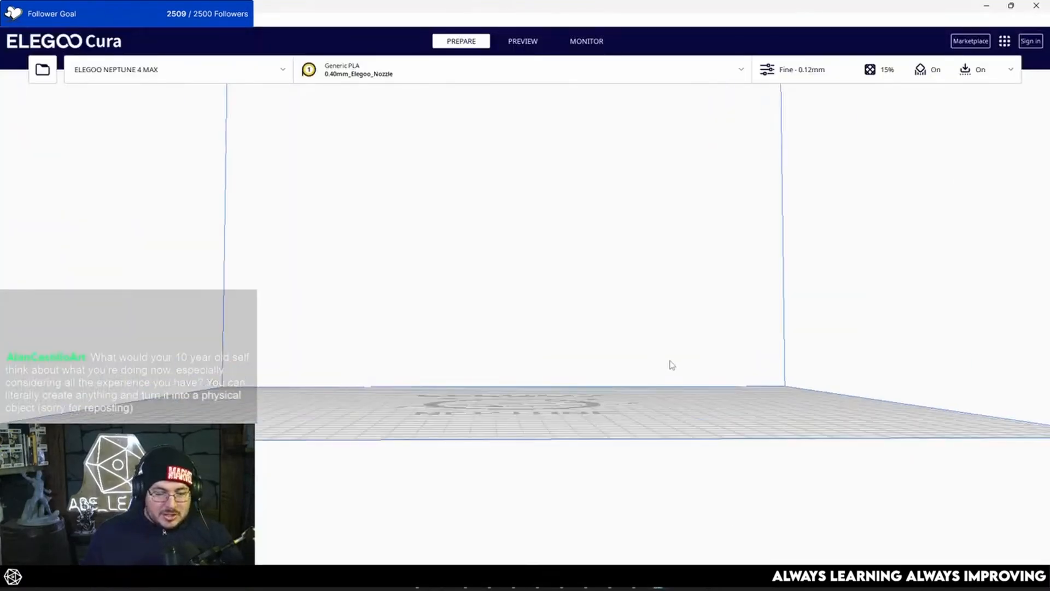
pyautogui.moveTo(670, 361); pyautogui.dragTo(664, 348, button='right')
pyautogui.moveTo(640, 421); pyautogui.dragTo(602, 378, button='right')
pyautogui.moveTo(633, 429)
pyautogui.mouseDown(button='right')
pyautogui.moveTo(622, 400)
pyautogui.moveTo(713, 485)
pyautogui.moveTo(615, 438)
pyautogui.moveTo(687, 464)
pyautogui.moveTo(643, 425)
pyautogui.mouseUp(button='right')
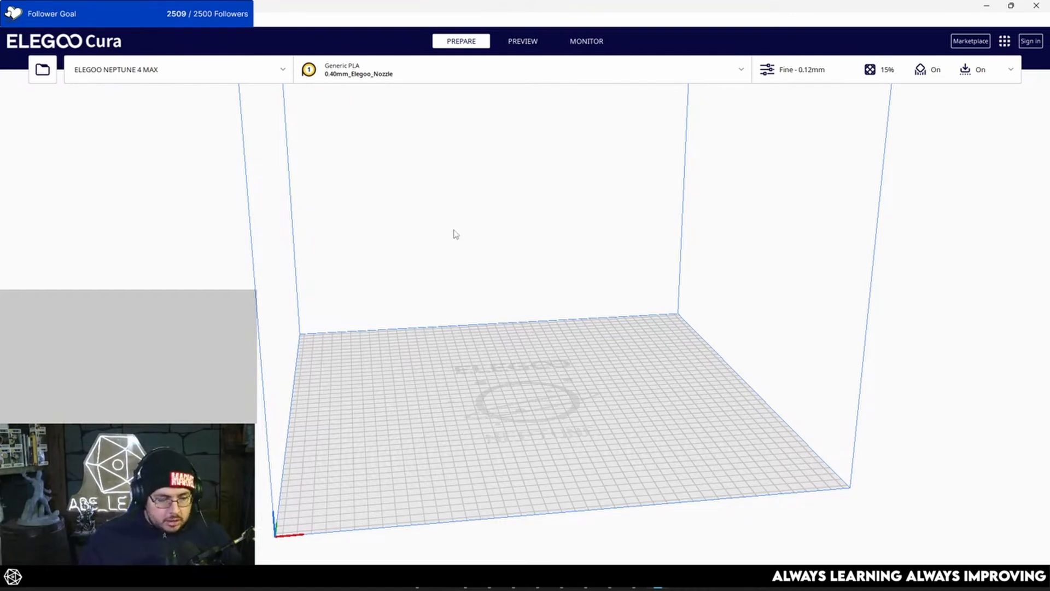
pyautogui.click(44, 70)
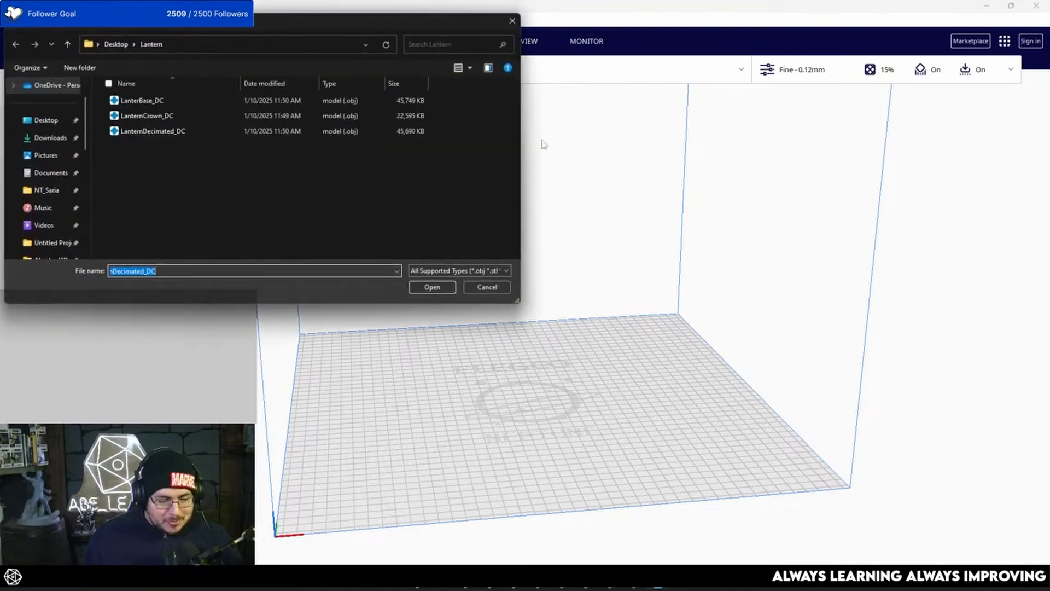
pyautogui.click(181, 117)
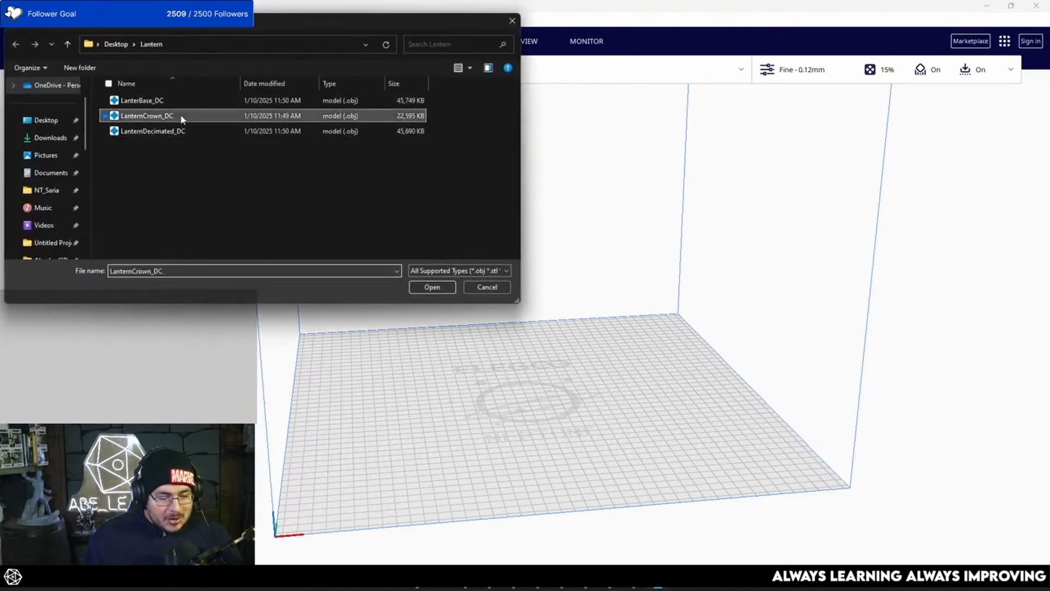
pyautogui.doubleClick(181, 116)
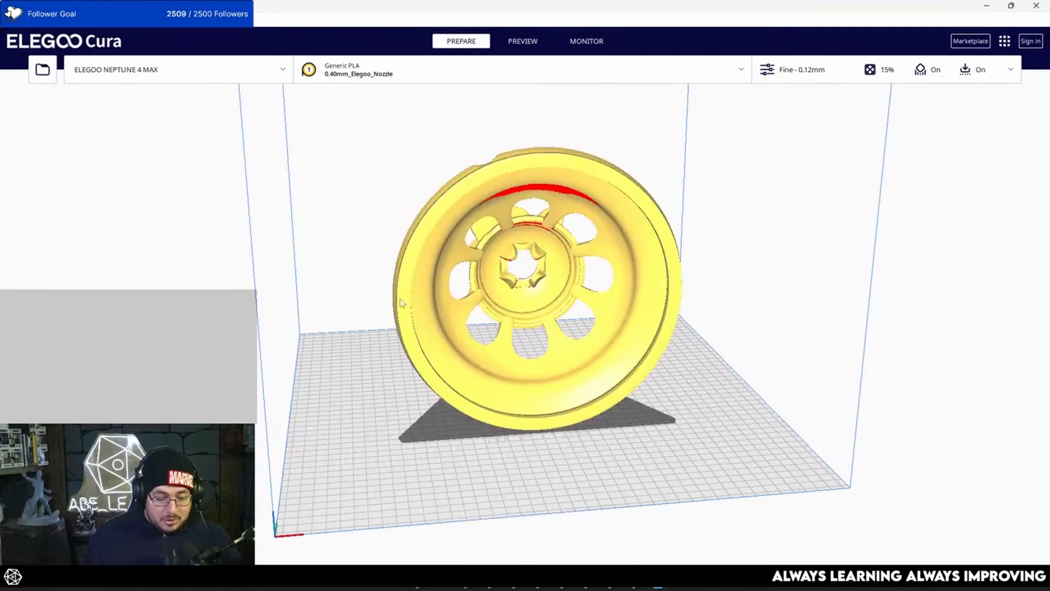
# - Rotate the crown upright so its wide rim rests flat on the build plate with the leaves pointing up
pyautogui.moveTo(401, 299); pyautogui.dragTo(556, 252, button='right')
pyautogui.click(555, 252)
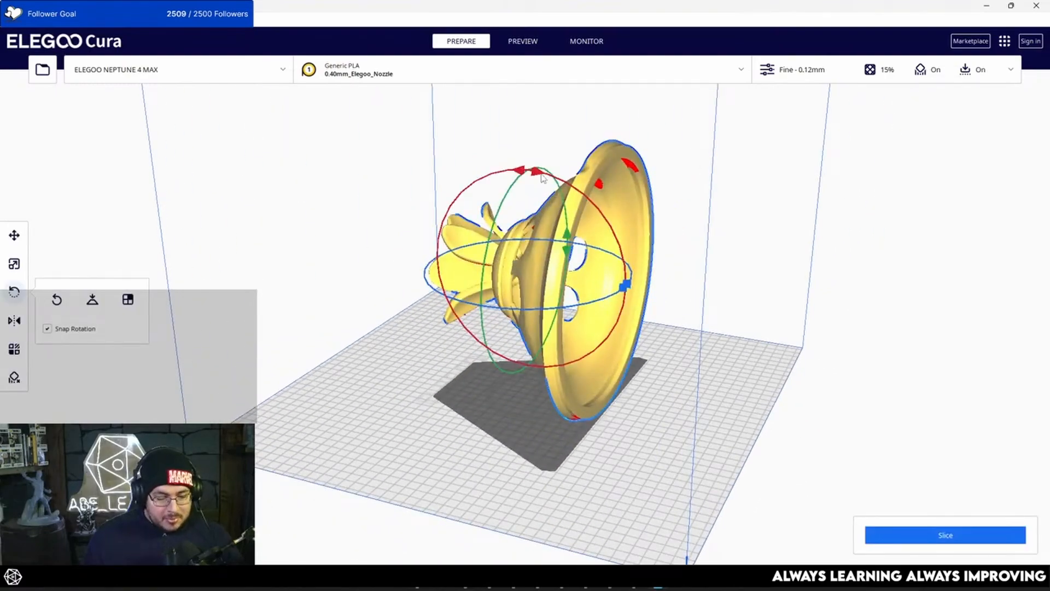
pyautogui.moveTo(542, 178); pyautogui.dragTo(679, 350)
pyautogui.scroll(2, 670, 293)
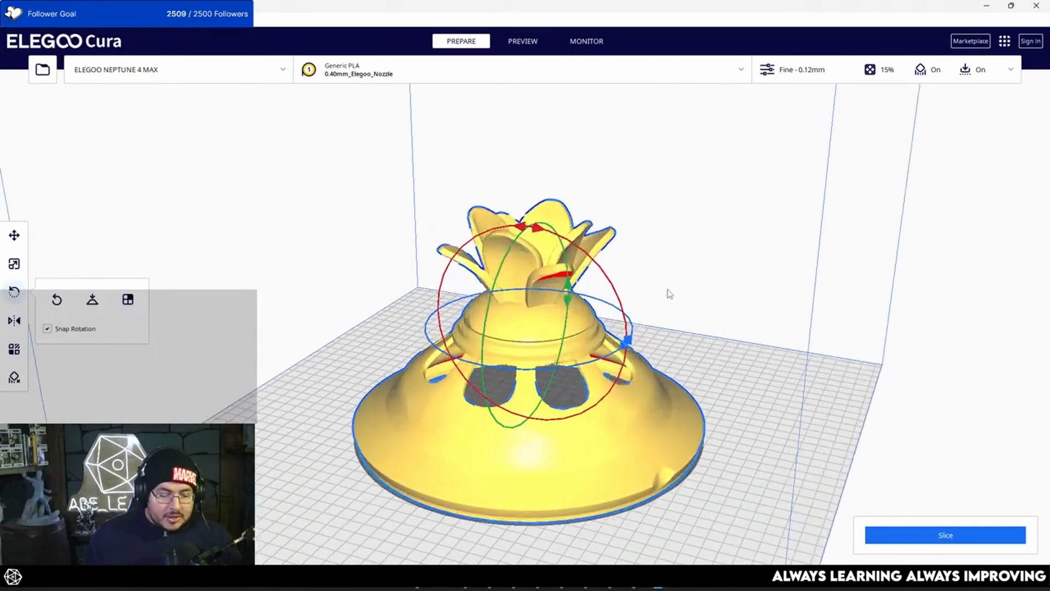
pyautogui.moveTo(669, 294); pyautogui.dragTo(664, 176, button='right')
pyautogui.scroll(3, 664, 175)
pyautogui.moveTo(720, 215); pyautogui.dragTo(495, 339, button='right')
pyautogui.scroll(-5, 495, 340)
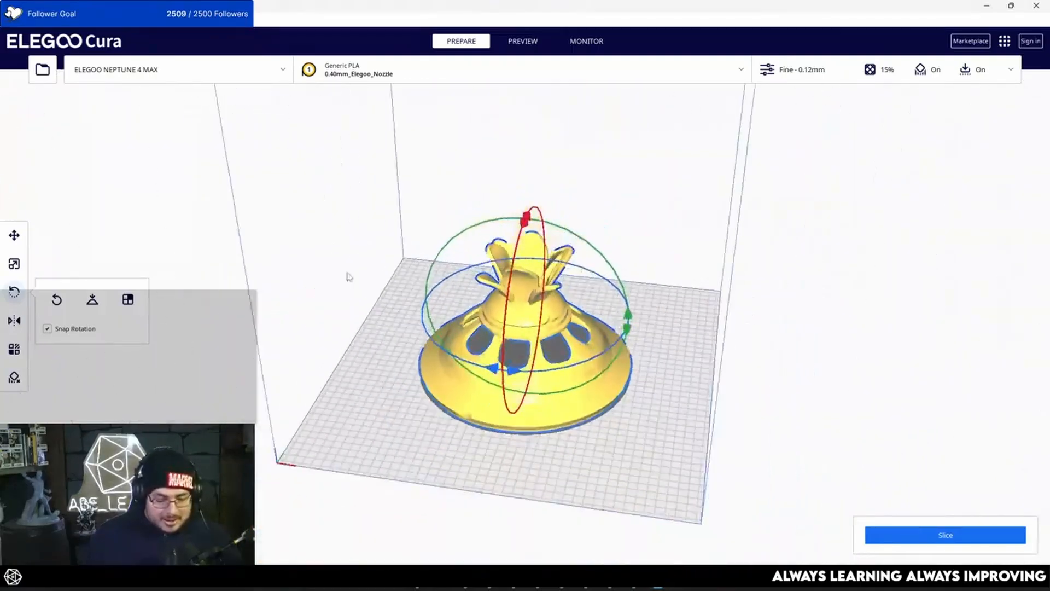
pyautogui.moveTo(348, 277); pyautogui.dragTo(388, 274, button='right')
pyautogui.scroll(5, 366, 284)
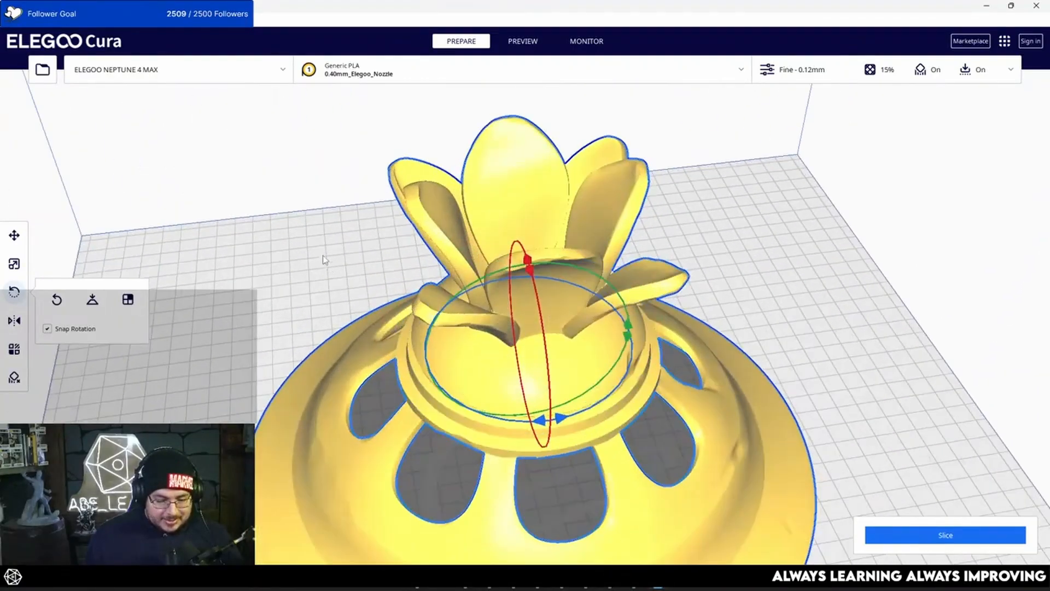
pyautogui.moveTo(323, 260); pyautogui.dragTo(432, 142, button='right')
# - Change the print profile to Faster - 0.24 mm, keeping the customised support settings, and close the print settings
pyautogui.click(796, 74)
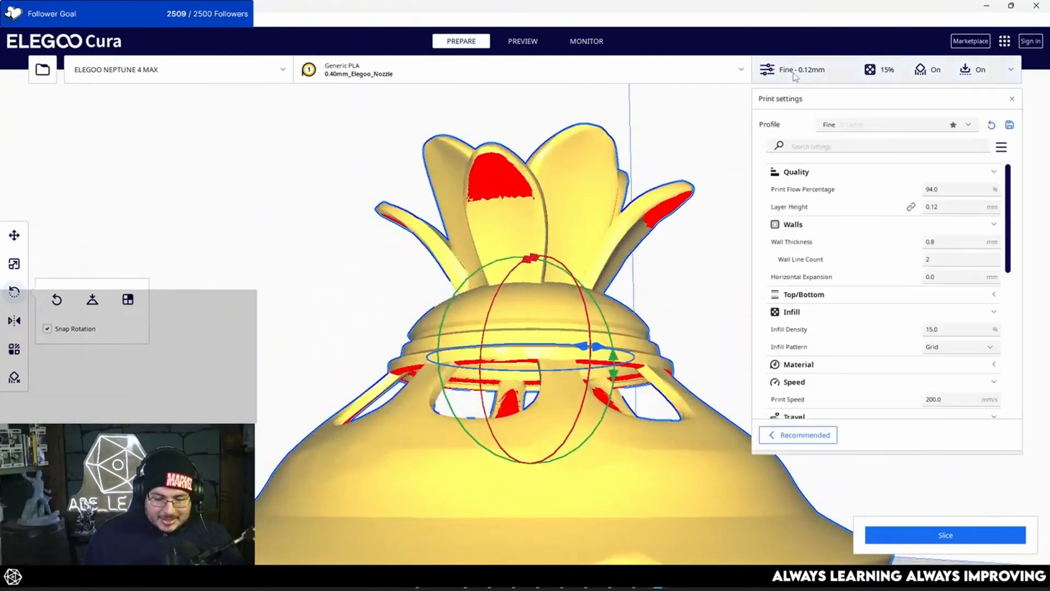
pyautogui.click(967, 126)
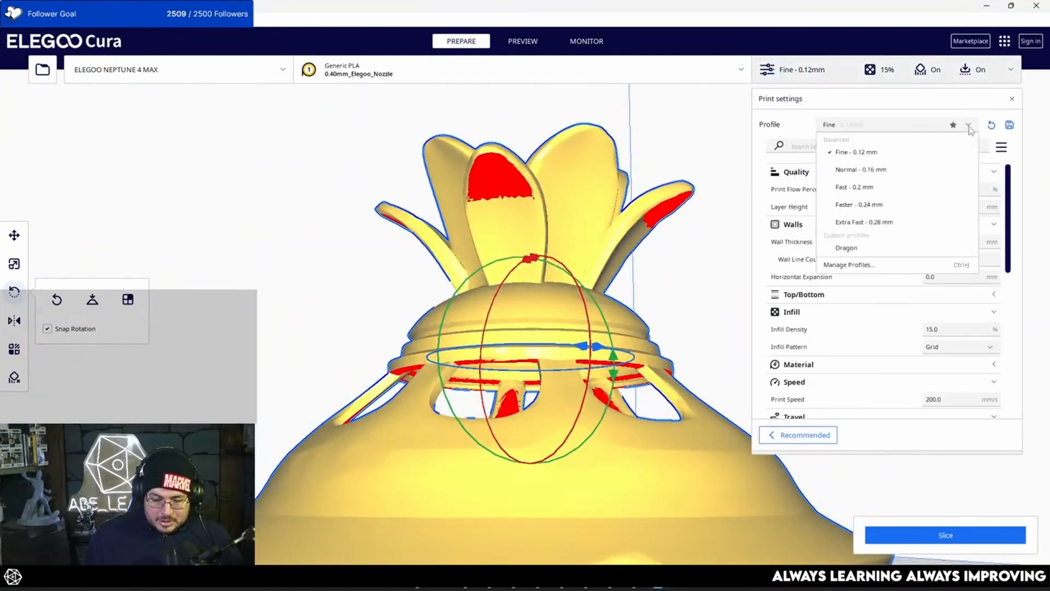
pyautogui.click(878, 206)
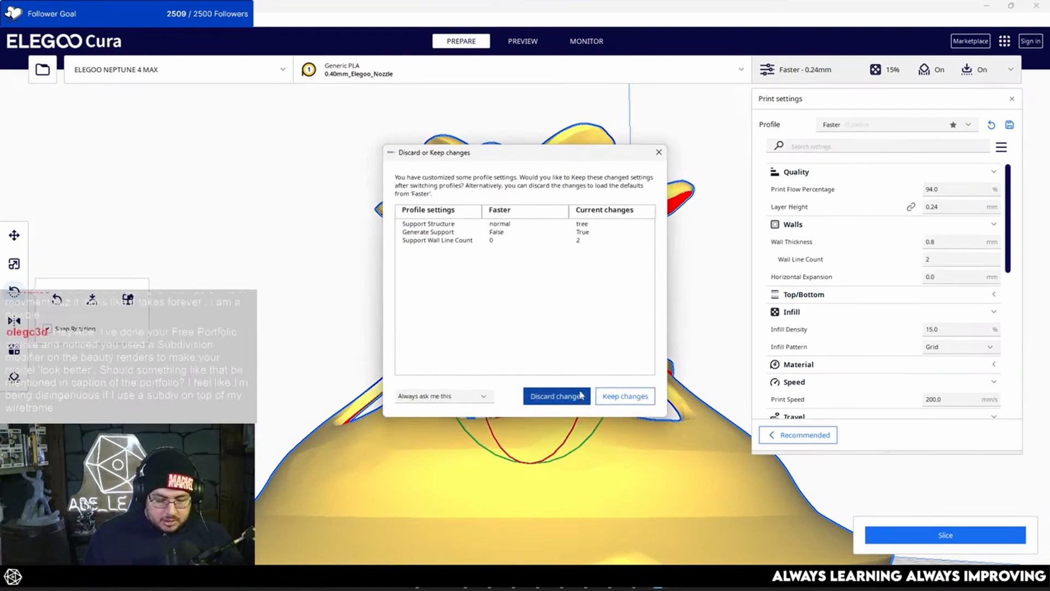
pyautogui.click(629, 398)
pyautogui.scroll(-3, 703, 276)
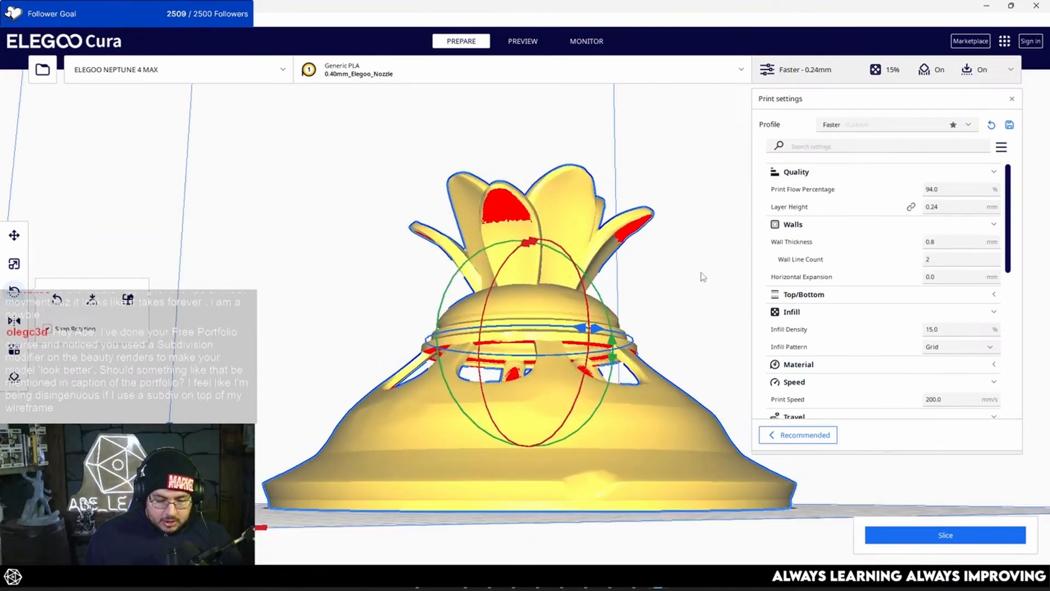
pyautogui.moveTo(703, 276); pyautogui.dragTo(637, 306, button='right')
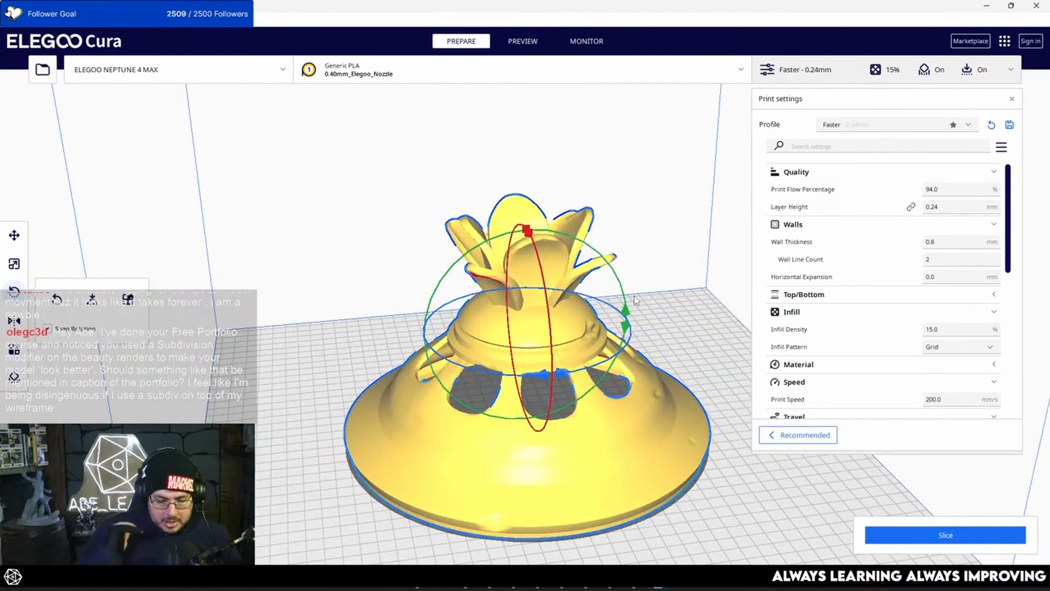
pyautogui.moveTo(635, 300); pyautogui.dragTo(633, 244, button='right')
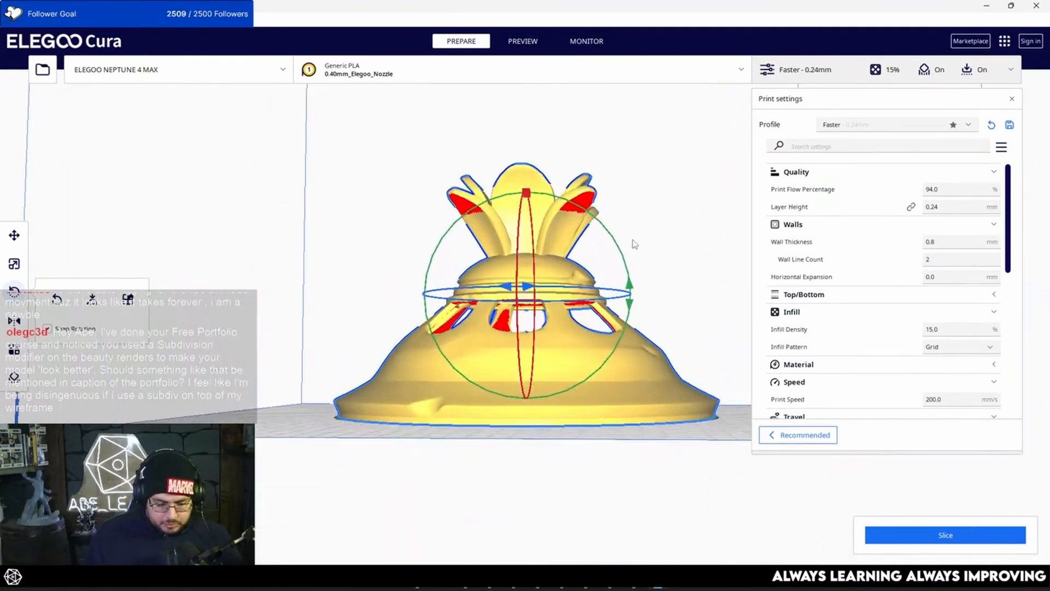
pyautogui.click(1012, 99)
# - Check the support and build plate adhesion settings and slice the crown
pyautogui.moveTo(764, 229); pyautogui.dragTo(779, 251, button='right')
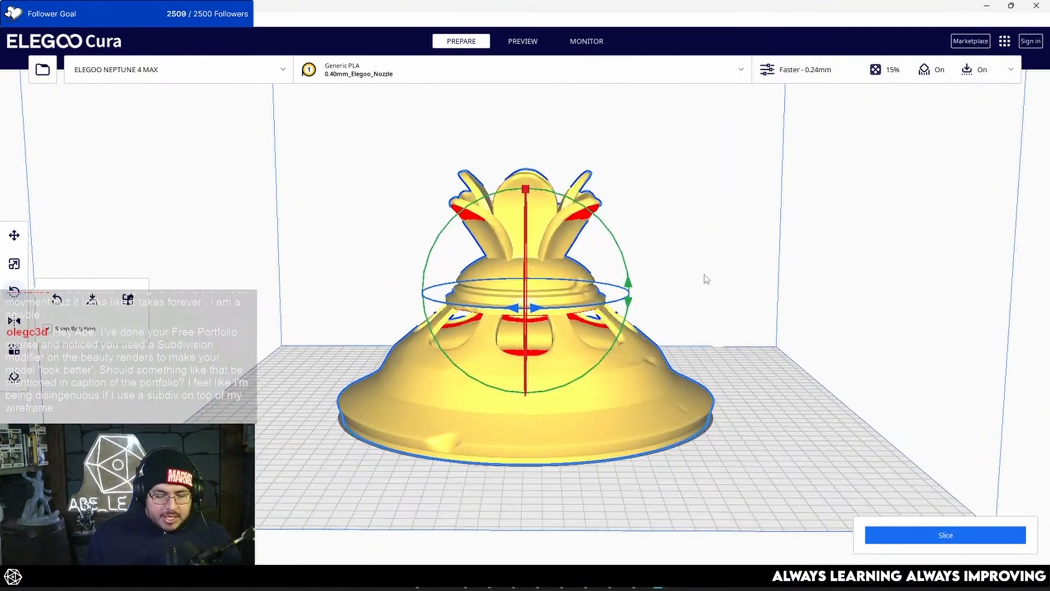
pyautogui.moveTo(706, 279); pyautogui.dragTo(745, 388, button='right')
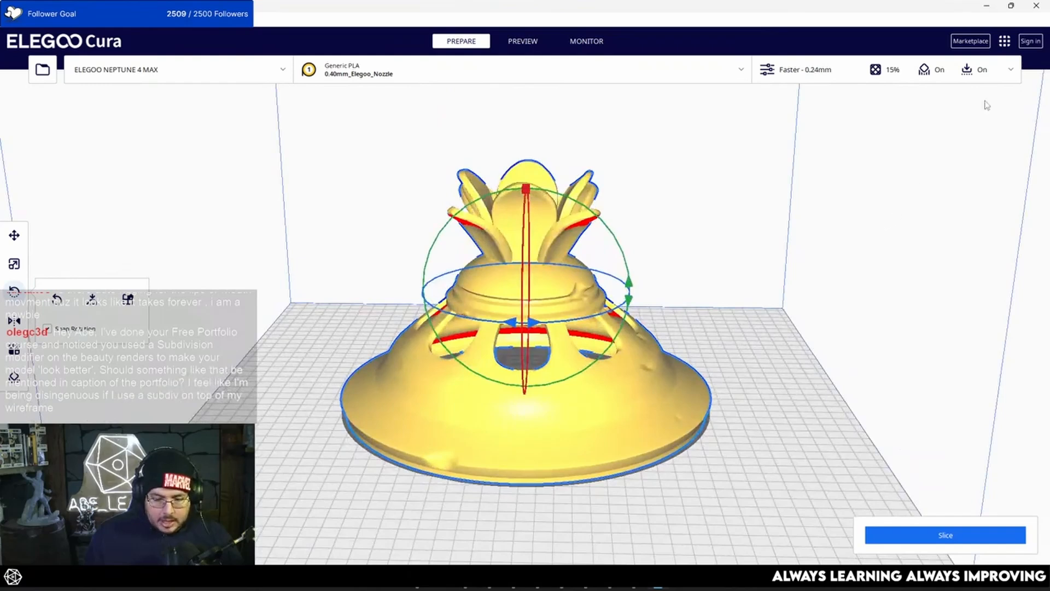
pyautogui.click(1011, 70)
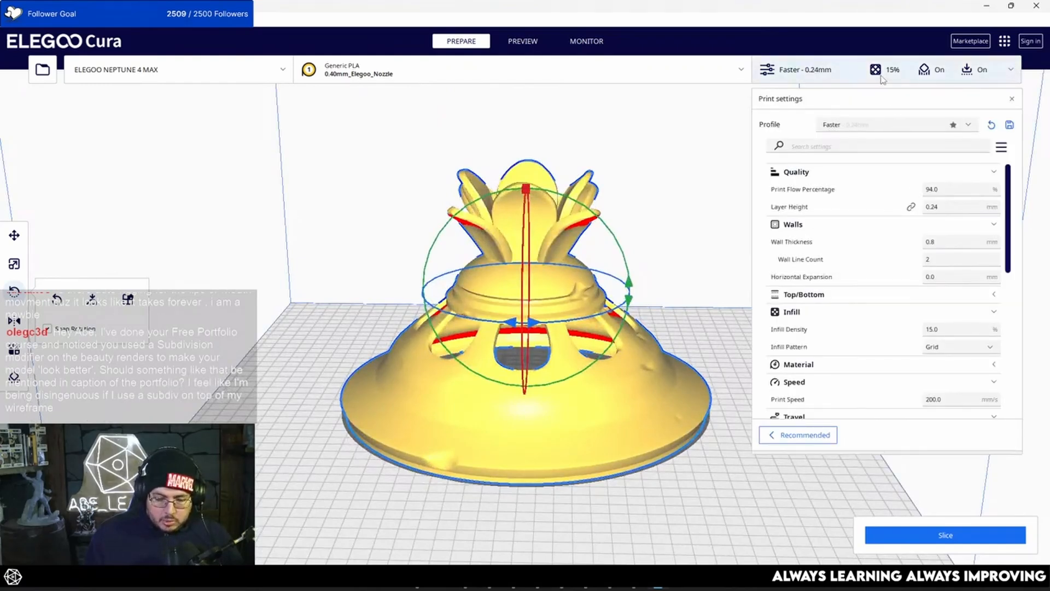
pyautogui.scroll(-8, 839, 285)
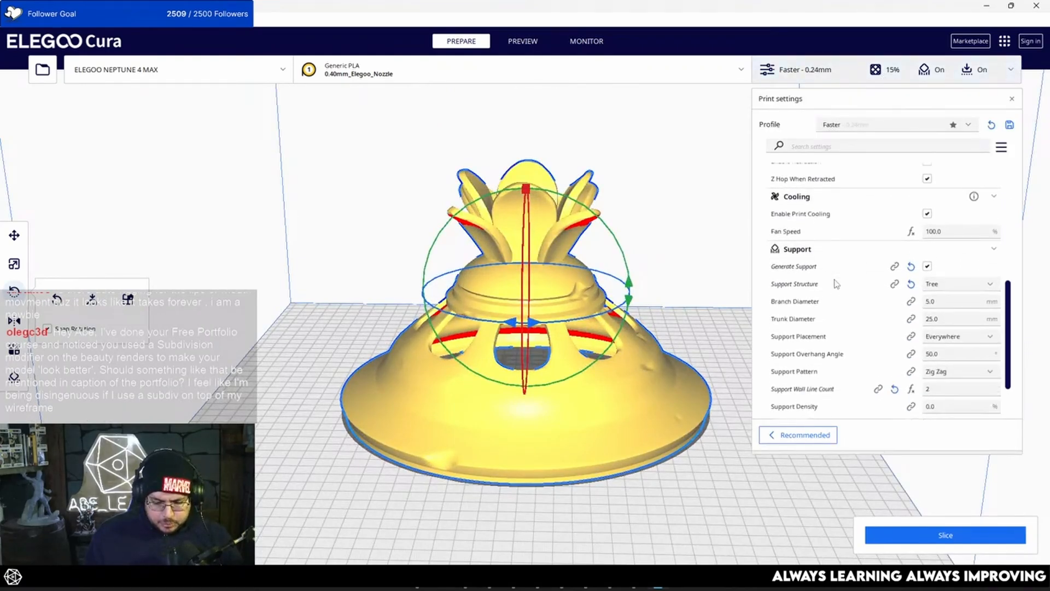
pyautogui.scroll(-3, 836, 283)
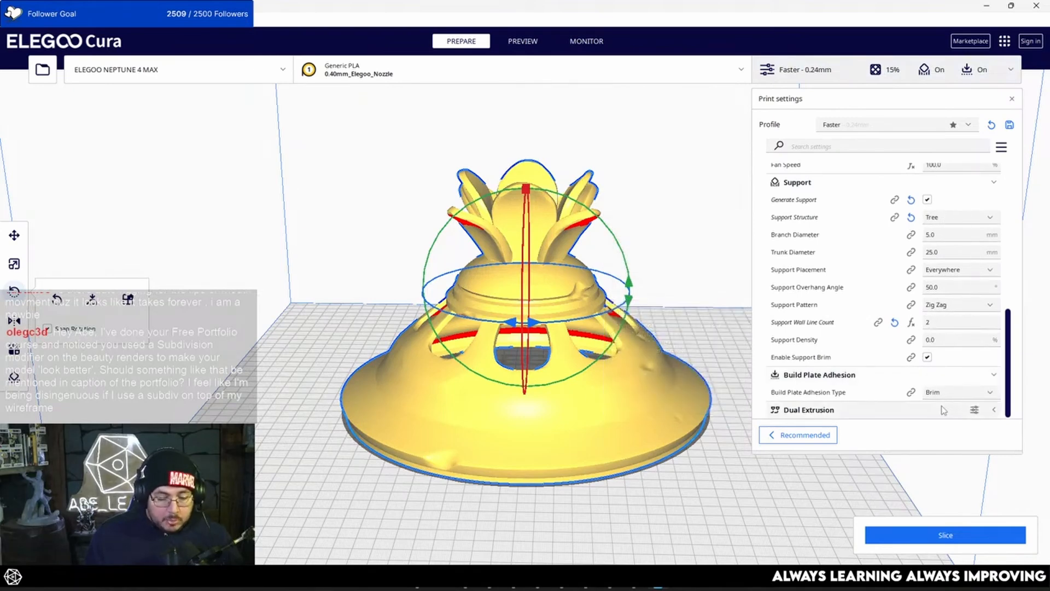
pyautogui.click(930, 529)
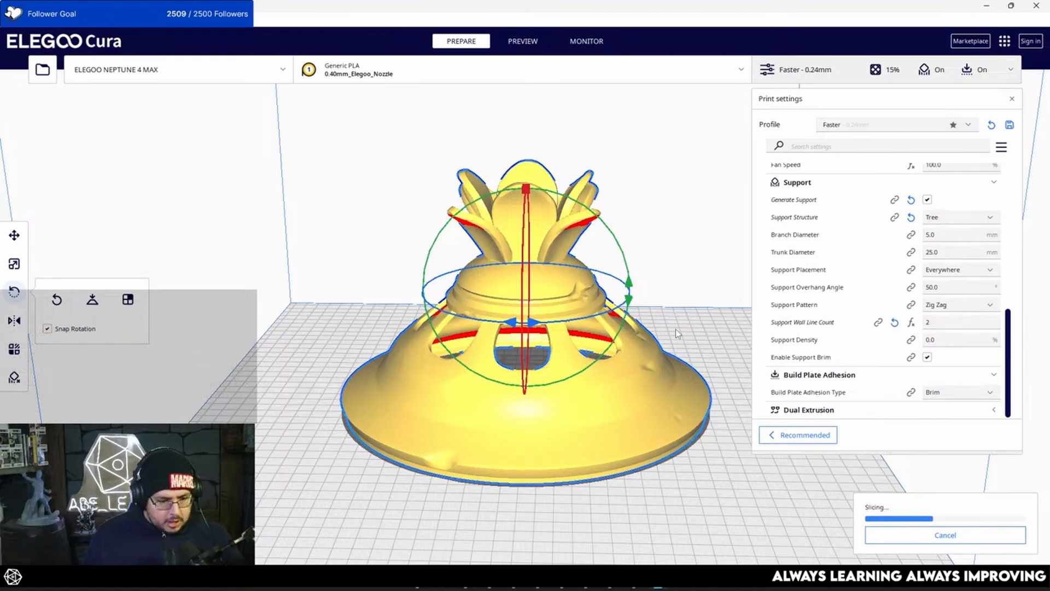
# - Switch to the Maya windows and minimize the lantern scene
pyautogui.moveTo(536, 579)
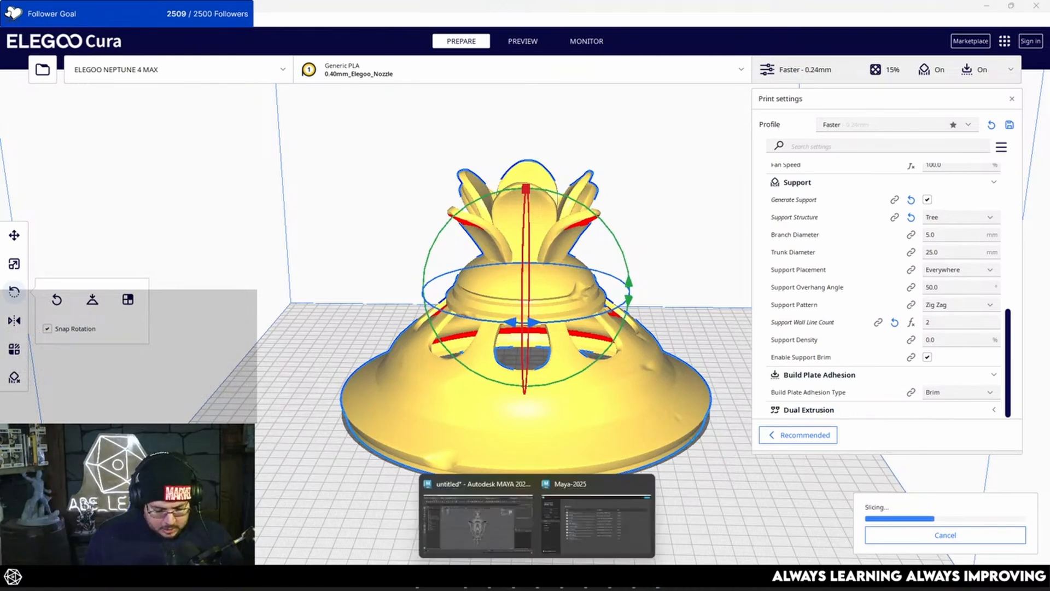
pyautogui.click(582, 509)
pyautogui.click(955, 7)
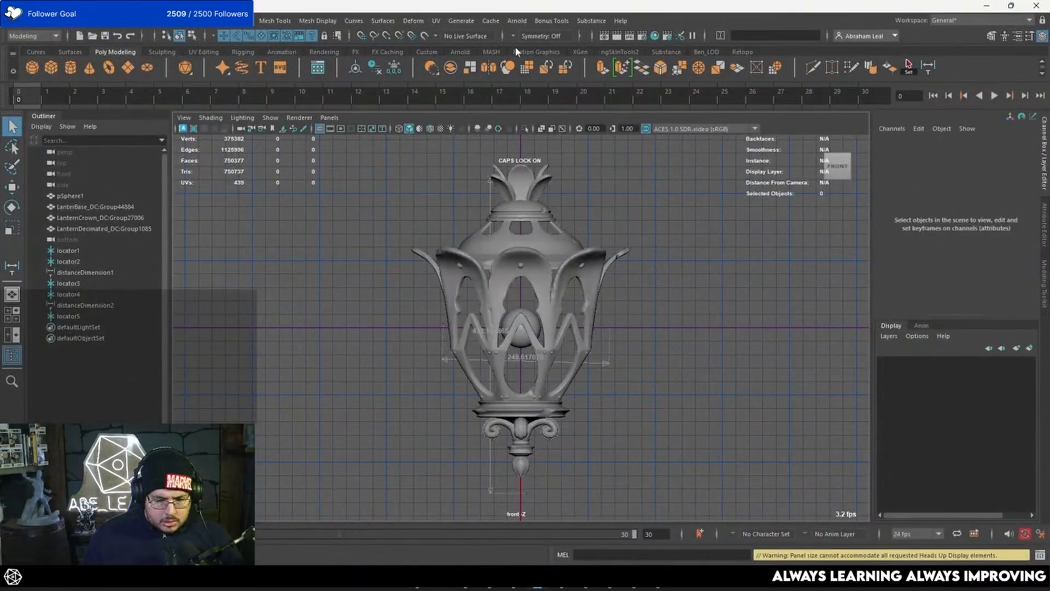
pyautogui.click(987, 6)
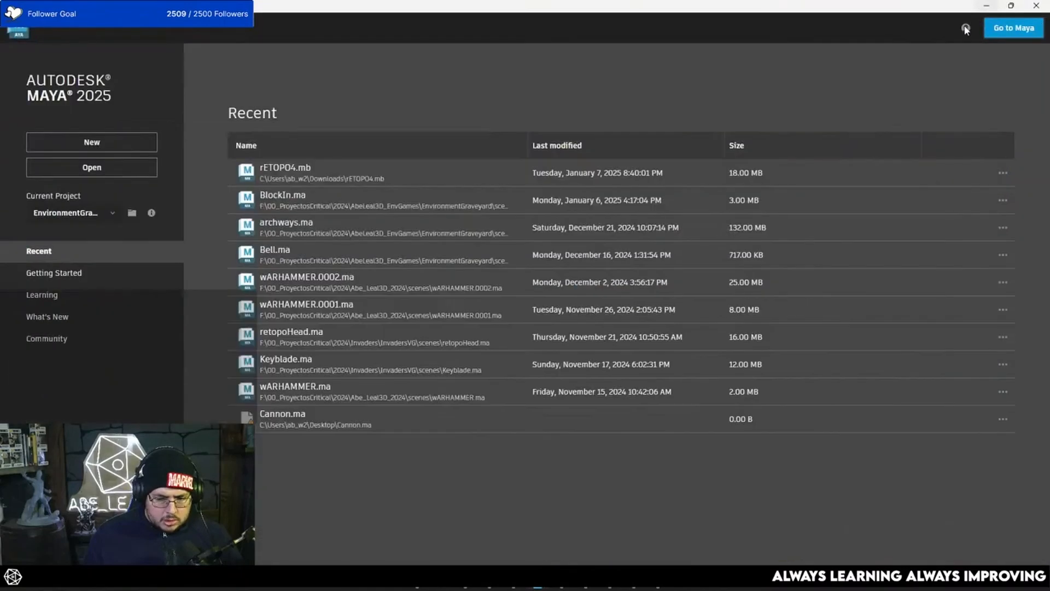
# - Minimize the Maya home window and open the layer preview of the sliced crown in ELEGOO Cura
pyautogui.click(981, 8)
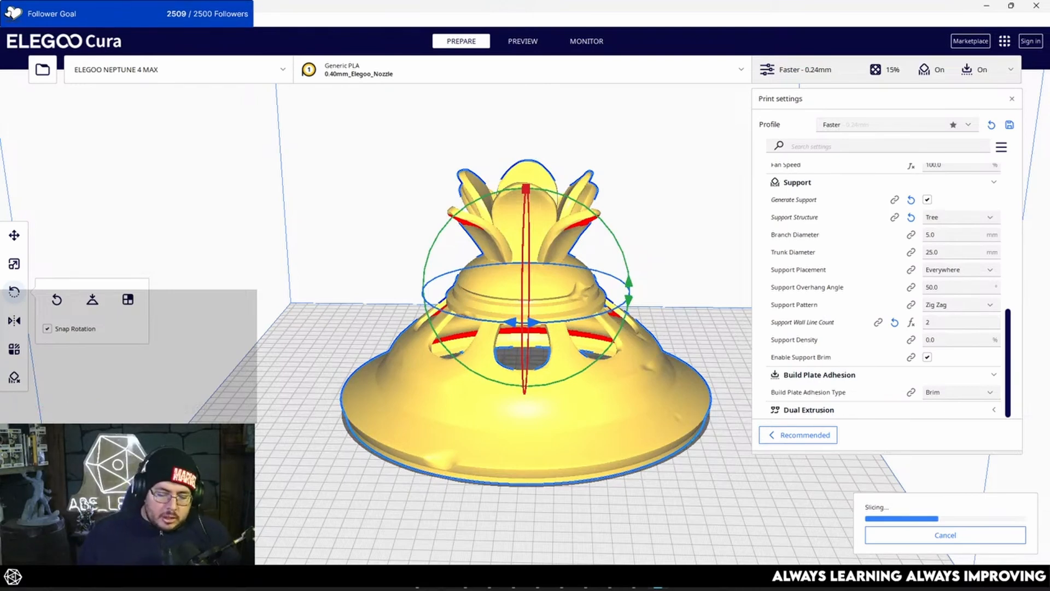
pyautogui.click(728, 372)
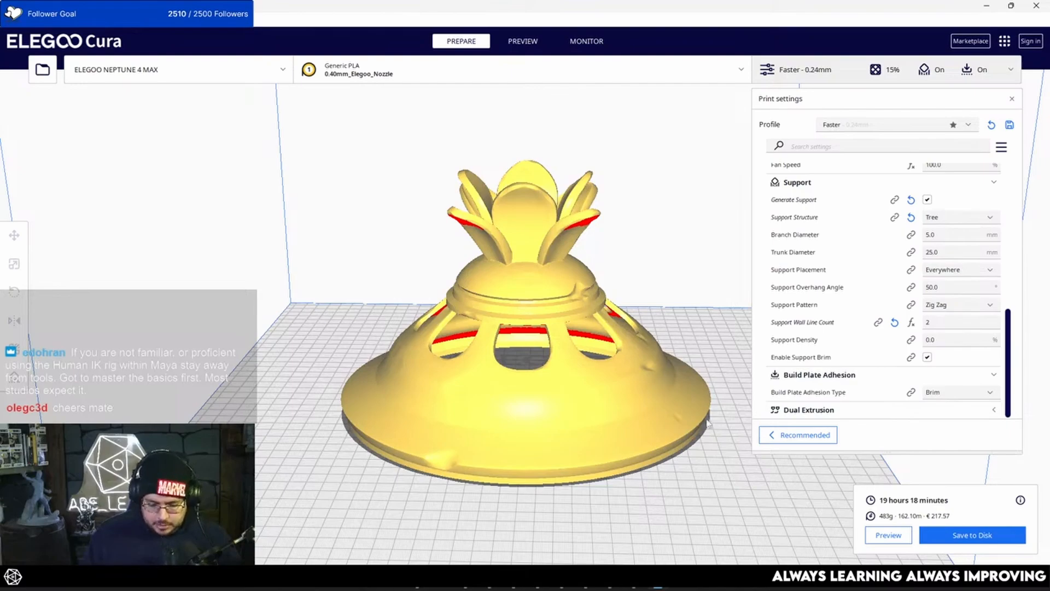
pyautogui.click(889, 536)
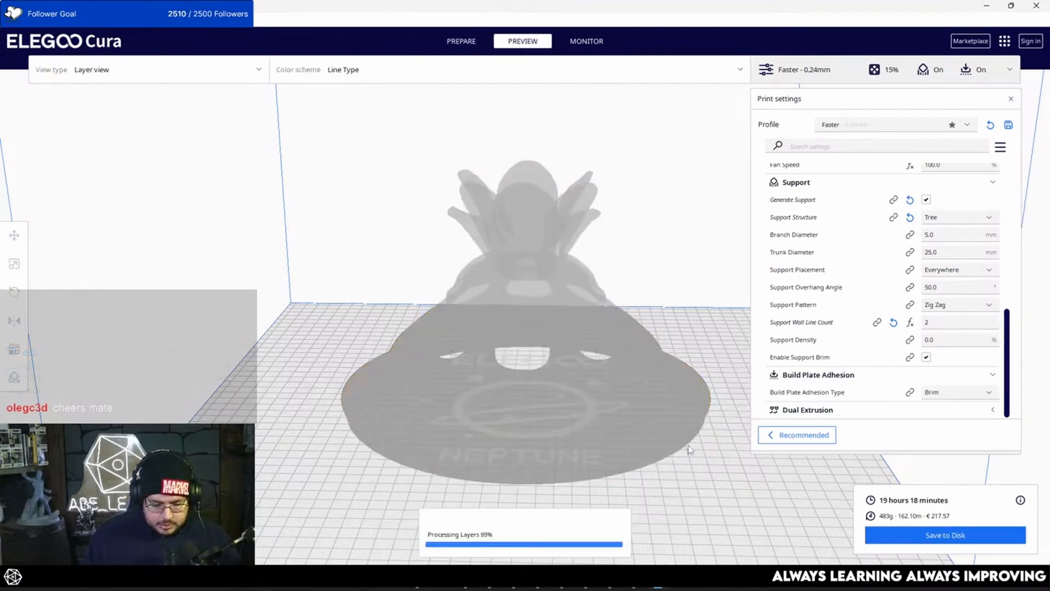
# - Examine the sliced crown's layers and the tree supports under its leaves and around its window openings from several angles
pyautogui.scroll(10, 570, 329)
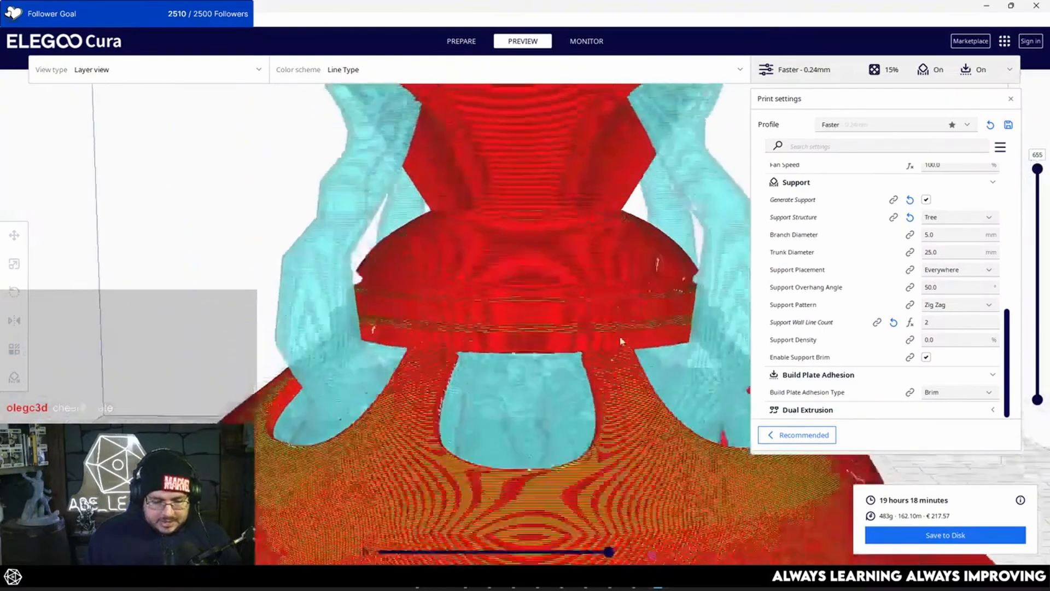
pyautogui.scroll(-10, 570, 329)
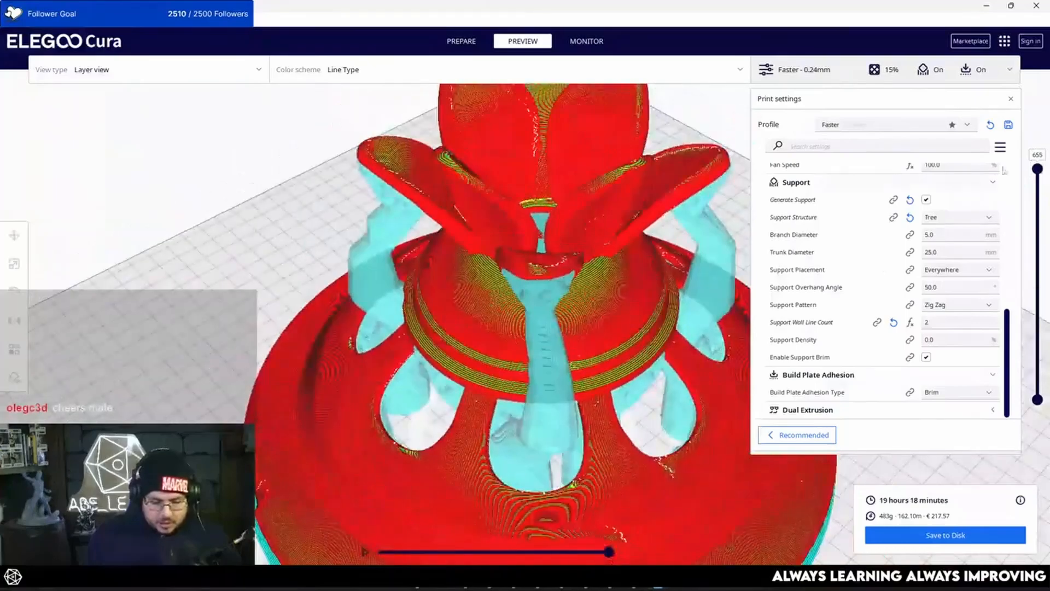
pyautogui.moveTo(1041, 187); pyautogui.dragTo(1019, 166)
pyautogui.scroll(-5, 488, 323)
pyautogui.moveTo(525, 372); pyautogui.dragTo(596, 342, button='right')
pyautogui.scroll(10, 596, 341)
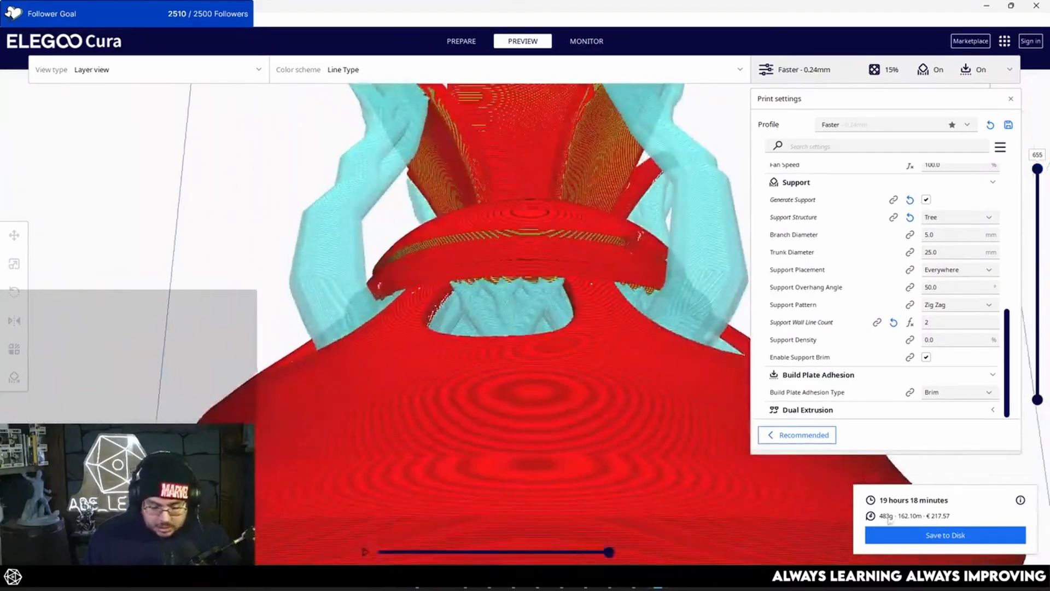
pyautogui.scroll(-5, 567, 360)
pyautogui.moveTo(567, 360); pyautogui.dragTo(580, 468, button='right')
pyautogui.scroll(5, 564, 343)
pyautogui.scroll(-5, 565, 343)
pyautogui.scroll(-8, 604, 336)
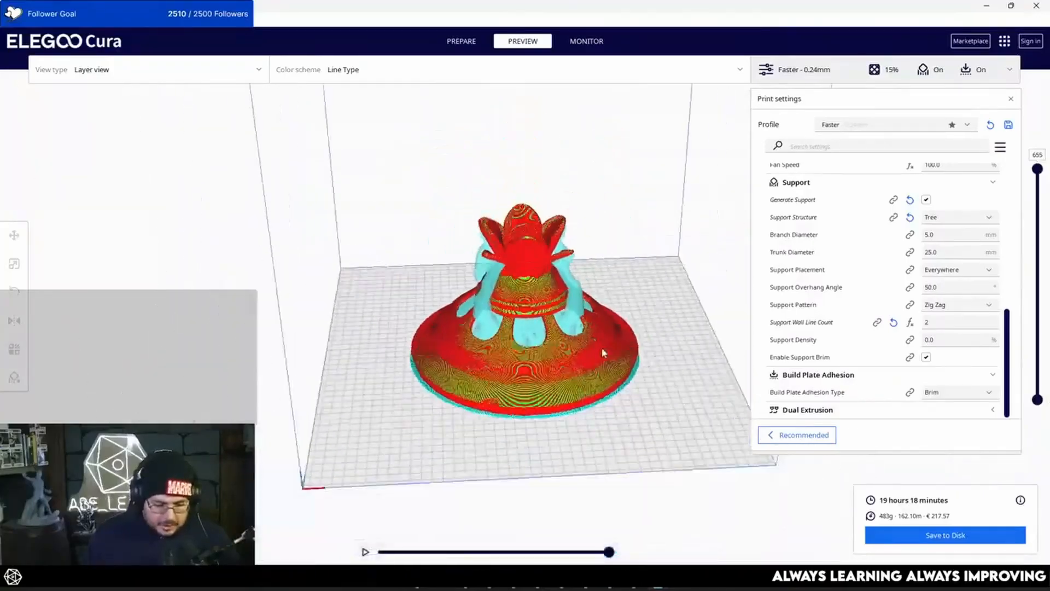
pyautogui.moveTo(606, 304); pyautogui.dragTo(587, 358, button='right')
pyautogui.scroll(8, 587, 357)
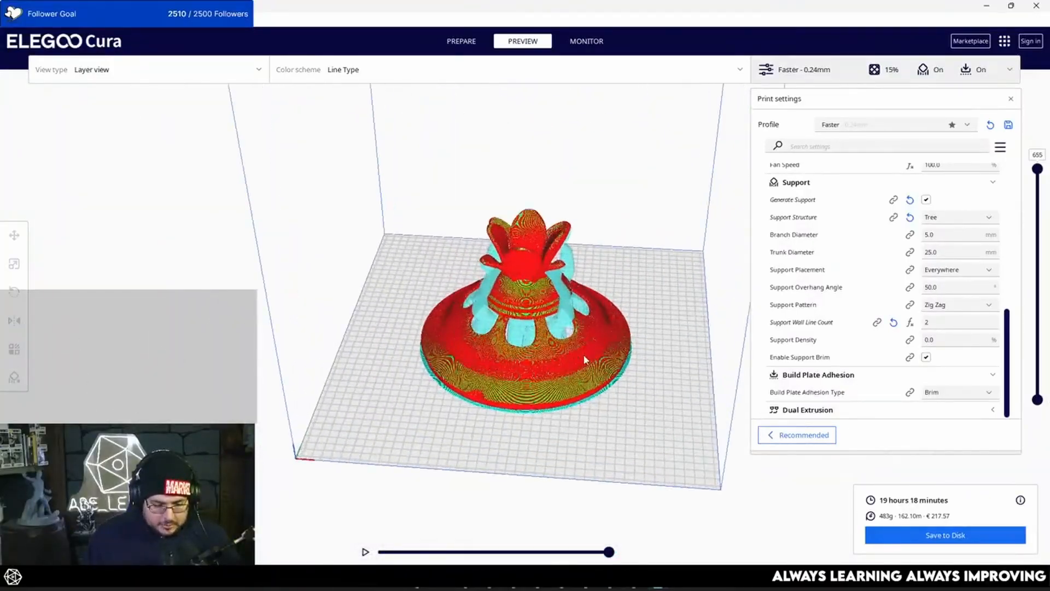
pyautogui.scroll(3, 584, 349)
pyautogui.scroll(-5, 585, 348)
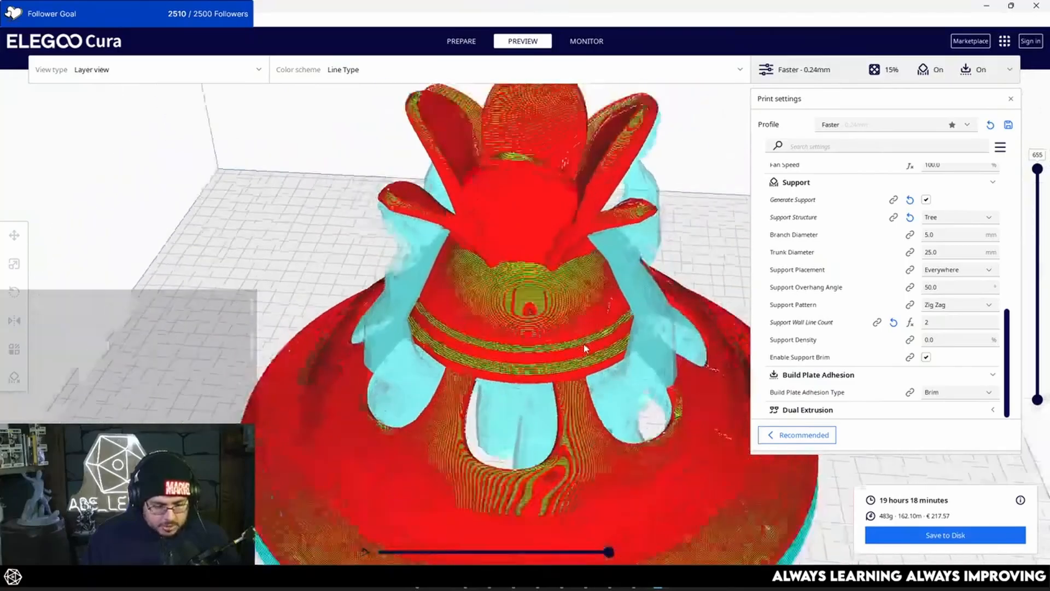
pyautogui.scroll(5, 546, 361)
pyautogui.scroll(-2, 582, 301)
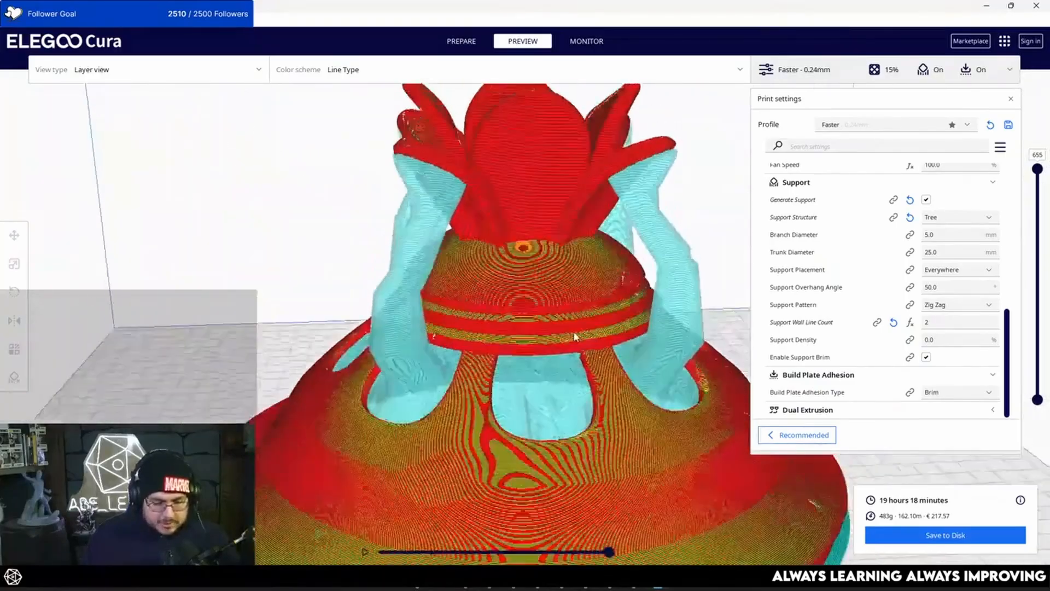
pyautogui.scroll(-5, 579, 295)
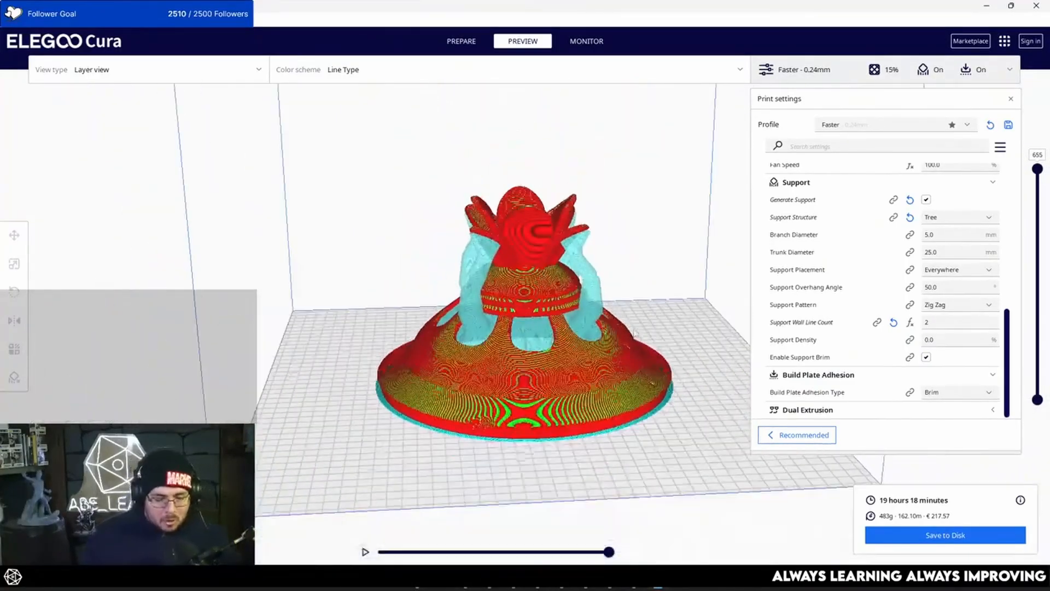
pyautogui.scroll(5, 655, 378)
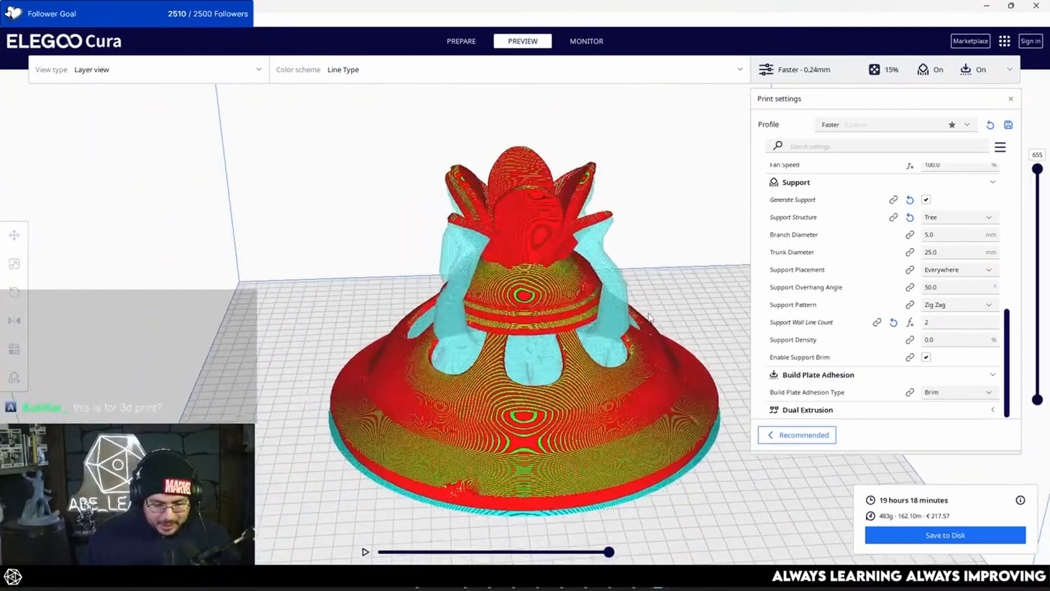
pyautogui.moveTo(658, 312); pyautogui.dragTo(647, 277, button='right')
pyautogui.moveTo(633, 579)
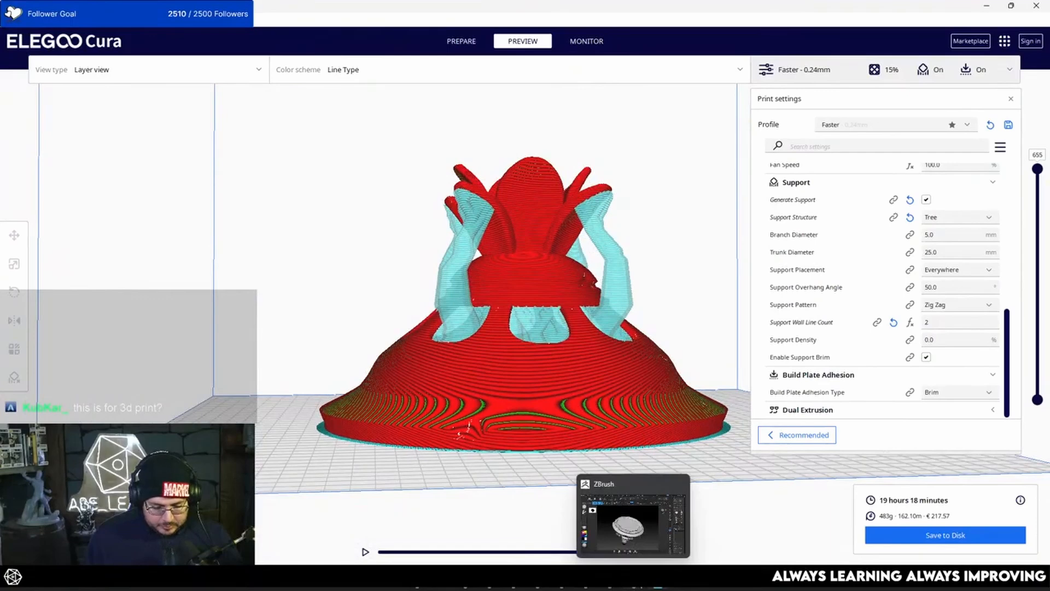
pyautogui.moveTo(678, 309); pyautogui.dragTo(573, 288, button='right')
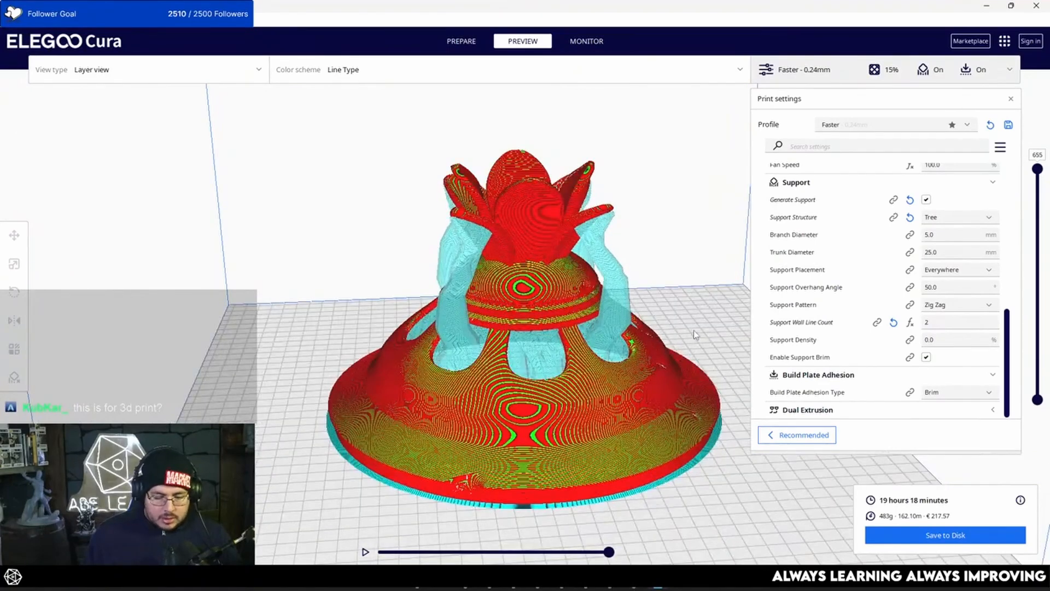
# - Delete the crown from the build plate and load the LanternDecimated_DC model in its place
pyautogui.click(618, 377)
pyautogui.press('Delete')
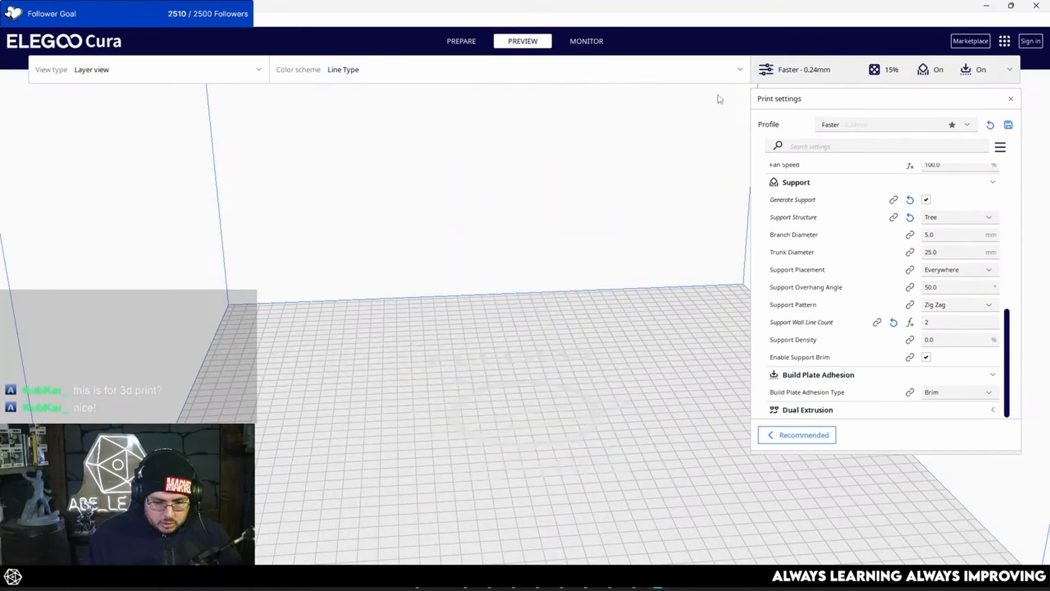
pyautogui.click(461, 41)
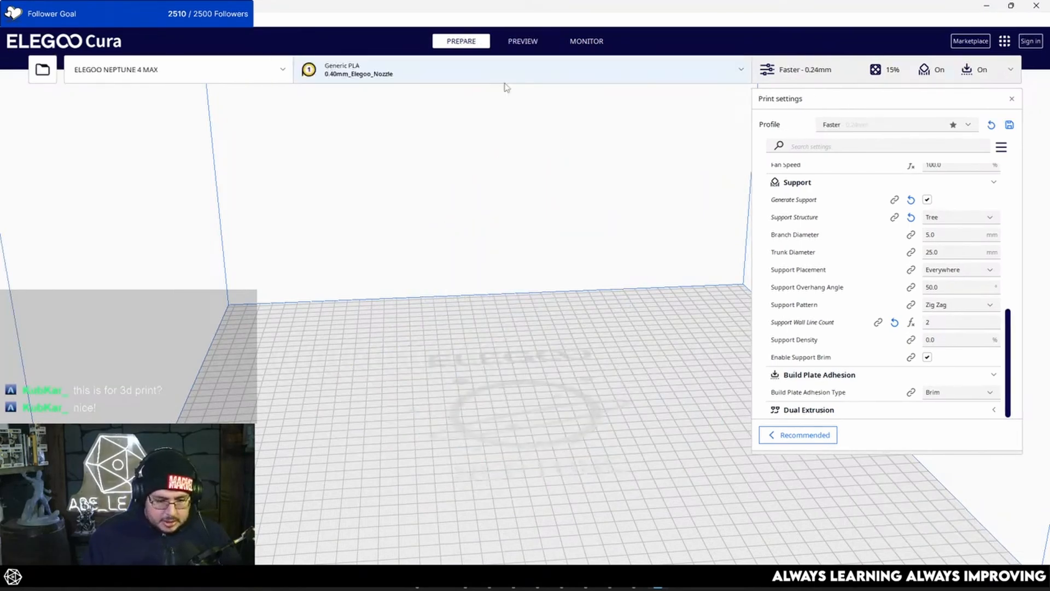
pyautogui.click(43, 70)
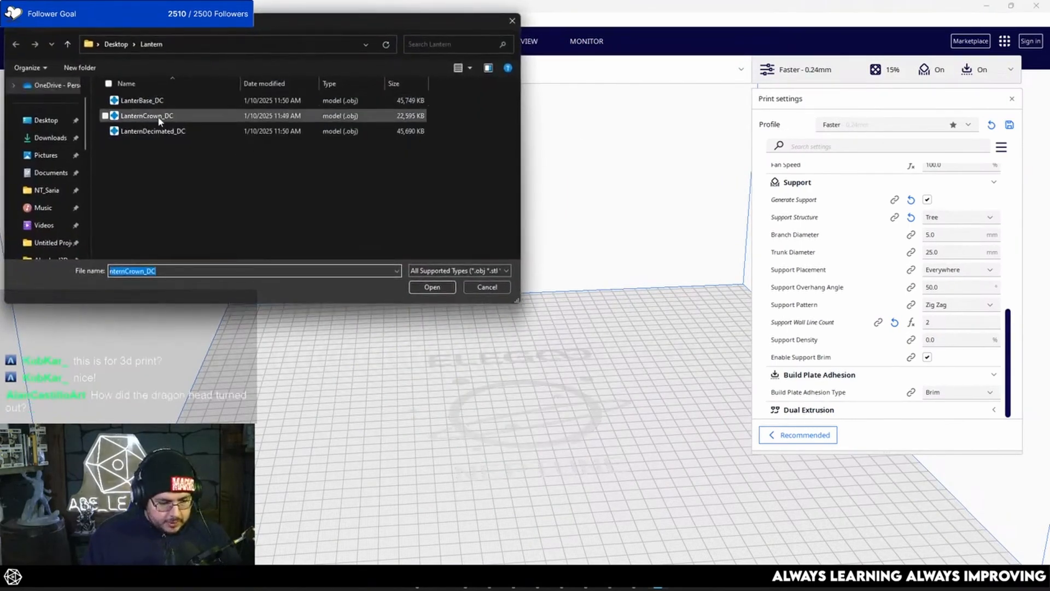
pyautogui.doubleClick(154, 131)
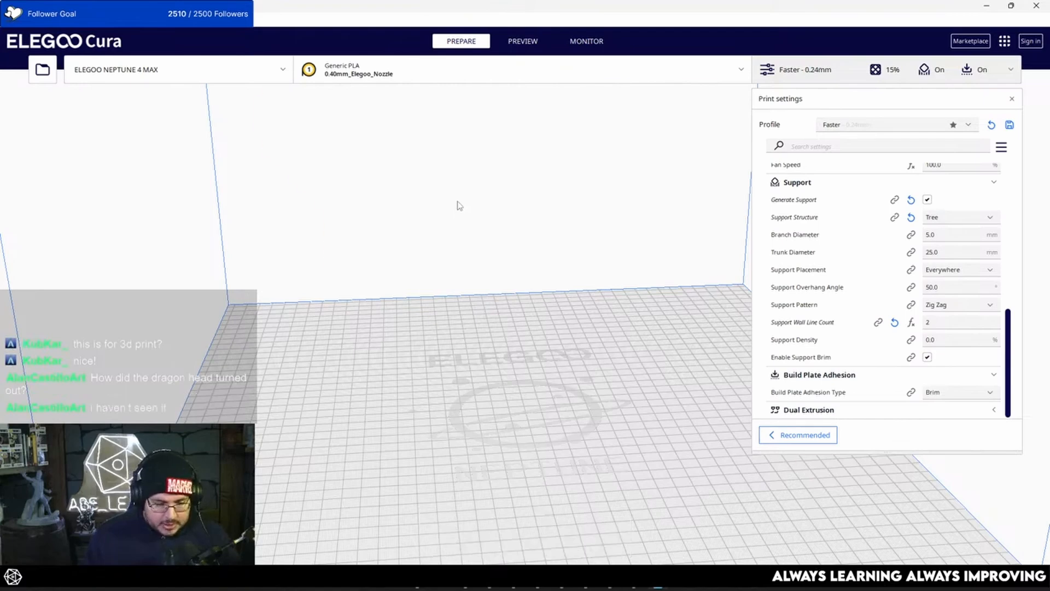
# - Rotate the lantern body upright so its narrow ring rests on the build plate with the leaves pointing up
pyautogui.scroll(-5, 595, 232)
pyautogui.moveTo(525, 270); pyautogui.dragTo(629, 273, button='right')
pyautogui.click(492, 284)
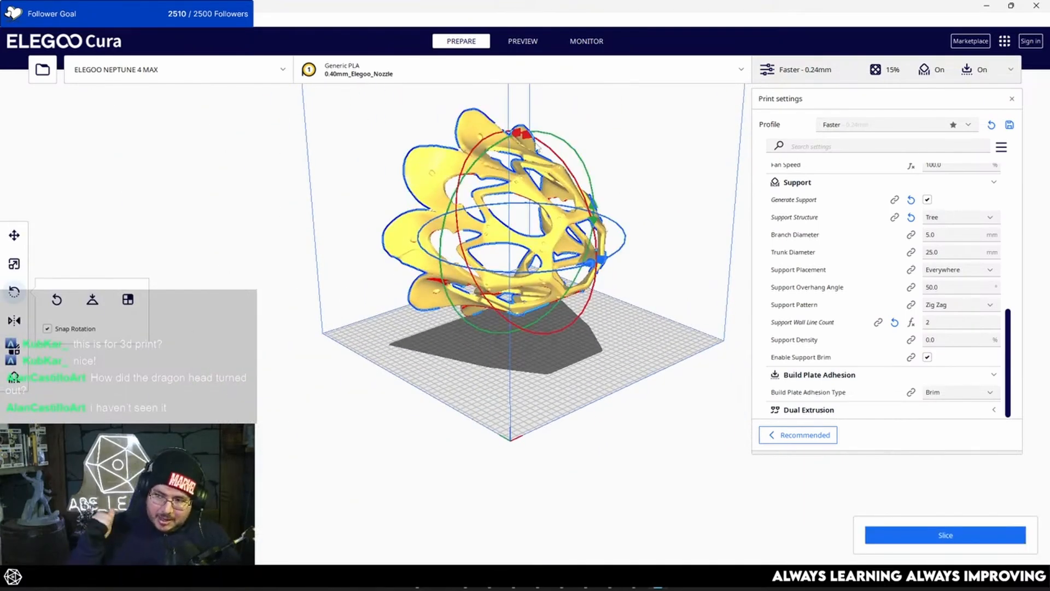
pyautogui.moveTo(528, 137); pyautogui.dragTo(656, 285)
pyautogui.moveTo(581, 255); pyautogui.dragTo(619, 209, button='right')
pyautogui.scroll(3, 547, 164)
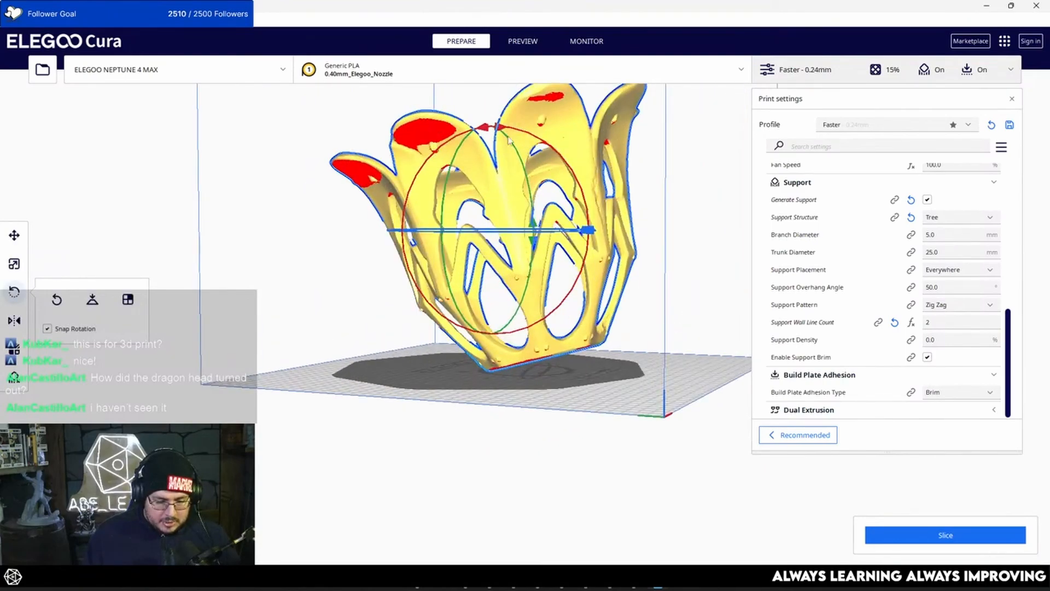
pyautogui.moveTo(502, 131); pyautogui.dragTo(528, 179)
pyautogui.click(694, 202)
pyautogui.scroll(3, 692, 241)
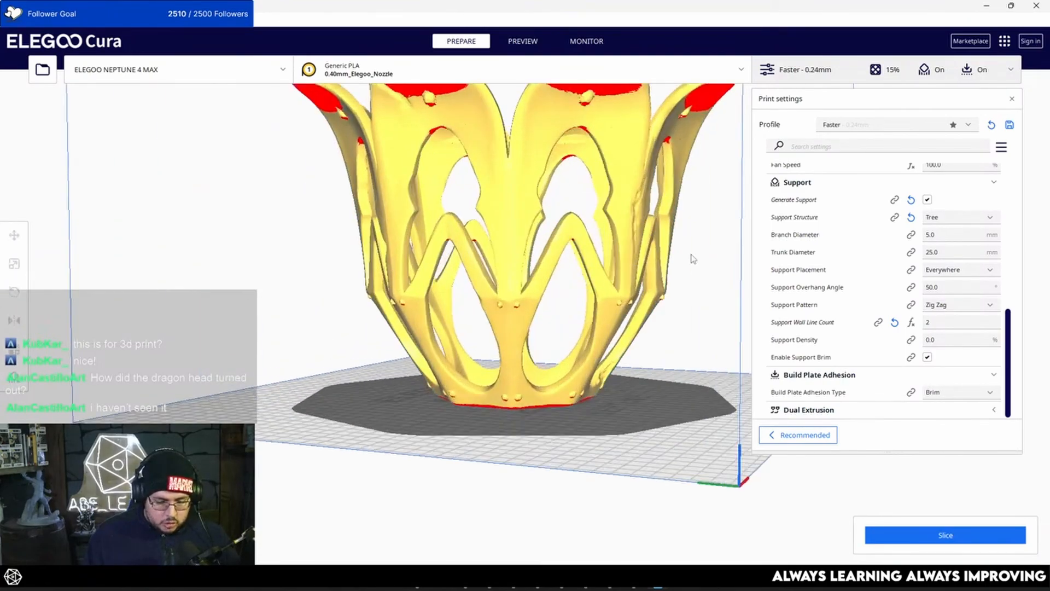
# - Flip the lantern body upside down so its leaf tips rest on the build plate
pyautogui.moveTo(692, 258); pyautogui.dragTo(351, 252, button='right')
pyautogui.scroll(-4, 638, 256)
pyautogui.scroll(3, 452, 219)
pyautogui.click(355, 209)
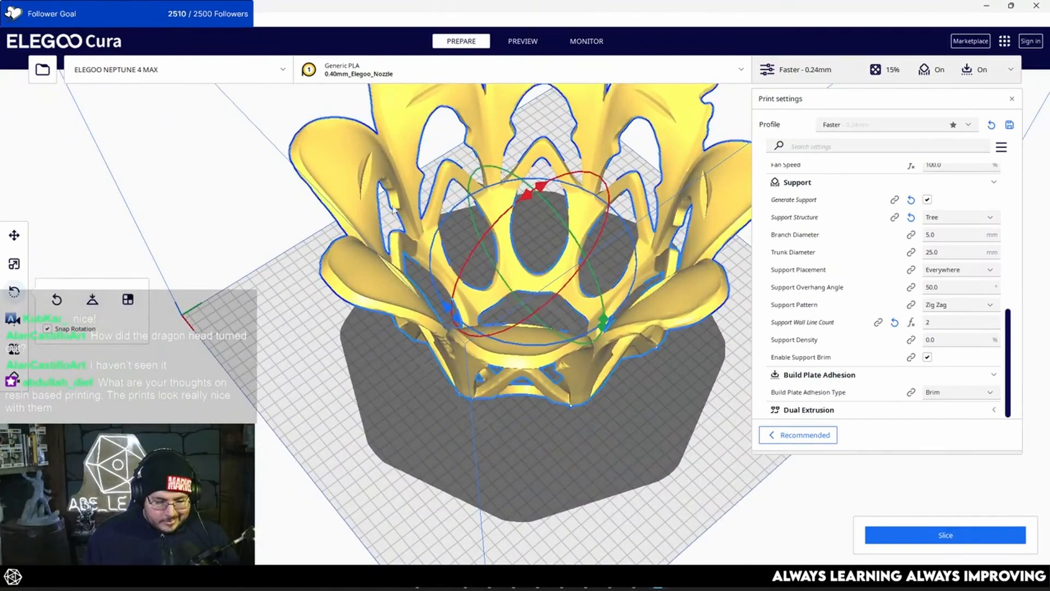
pyautogui.moveTo(542, 203); pyautogui.dragTo(434, 349)
pyautogui.moveTo(357, 304); pyautogui.dragTo(306, 257, button='right')
pyautogui.scroll(-3, 742, 219)
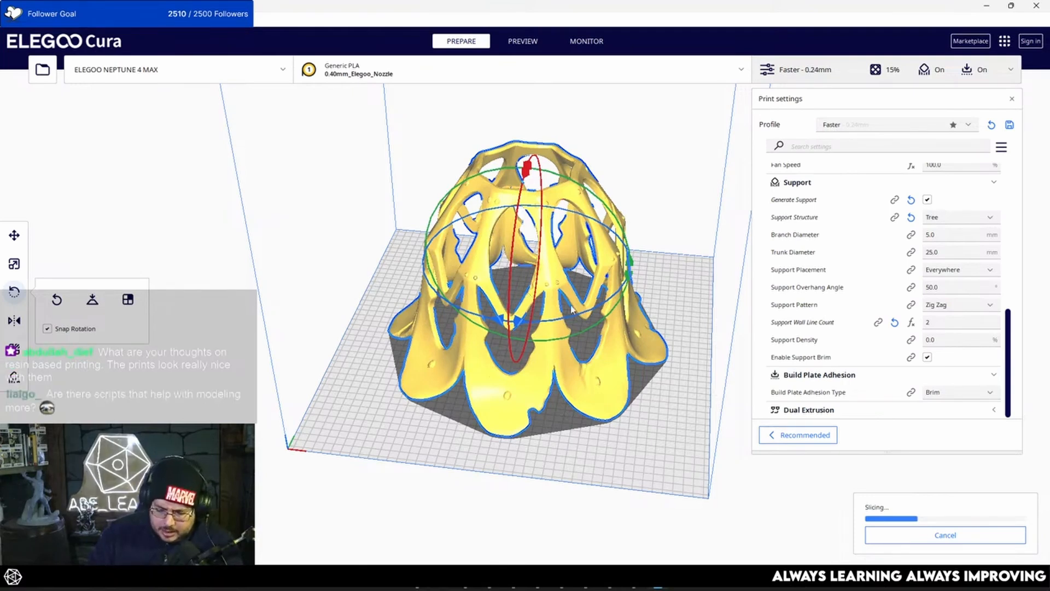
# - Cancel the running slice and re-slice the lantern body with a Gyroid infill pattern at 5% infill density
pyautogui.click(965, 539)
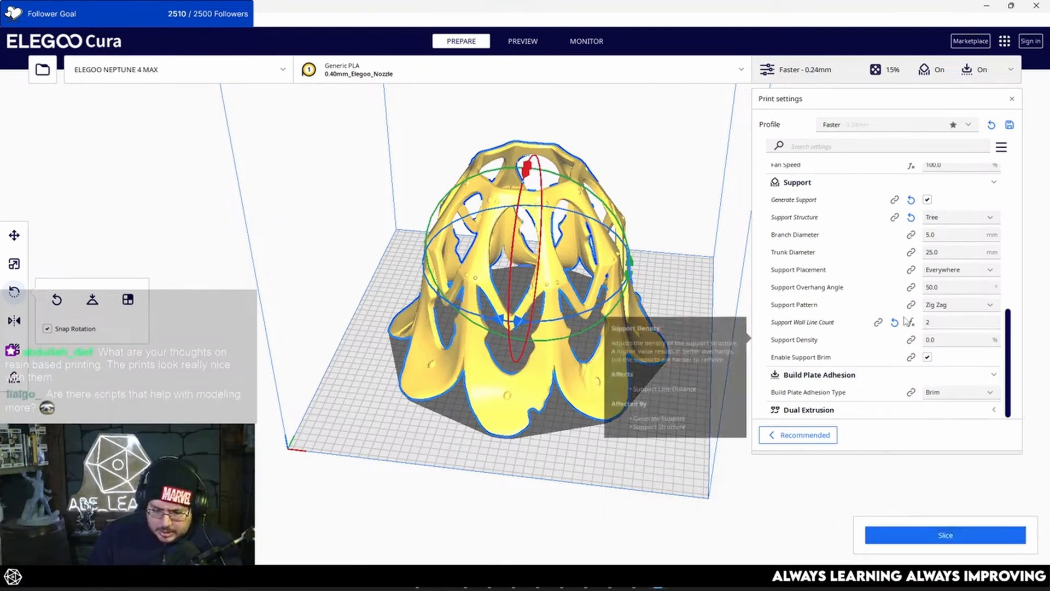
pyautogui.scroll(5, 858, 308)
pyautogui.scroll(3, 857, 309)
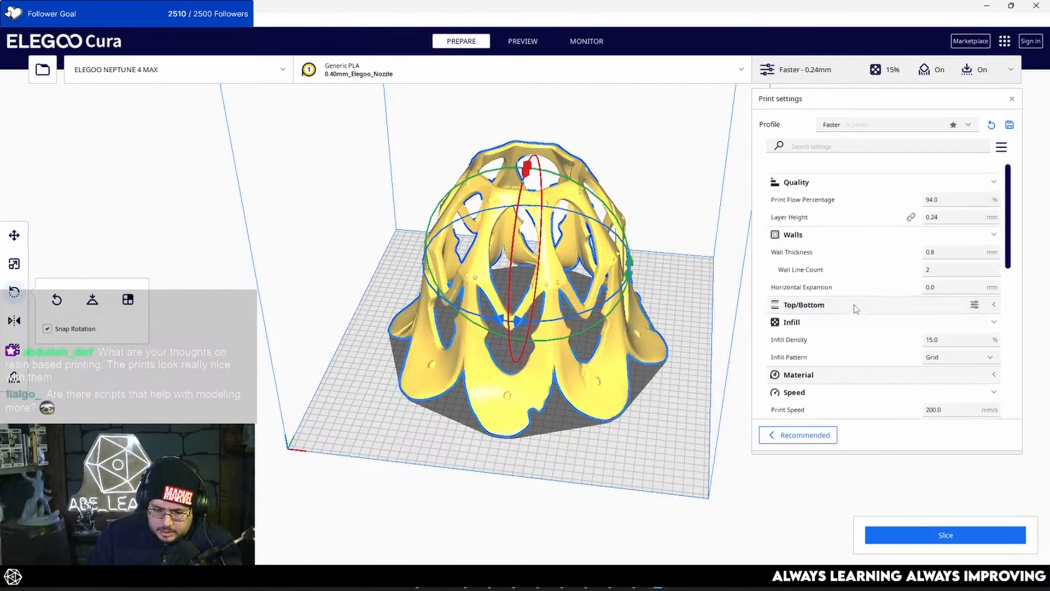
pyautogui.scroll(-3, 856, 309)
pyautogui.scroll(2, 856, 309)
pyautogui.scroll(3, 857, 309)
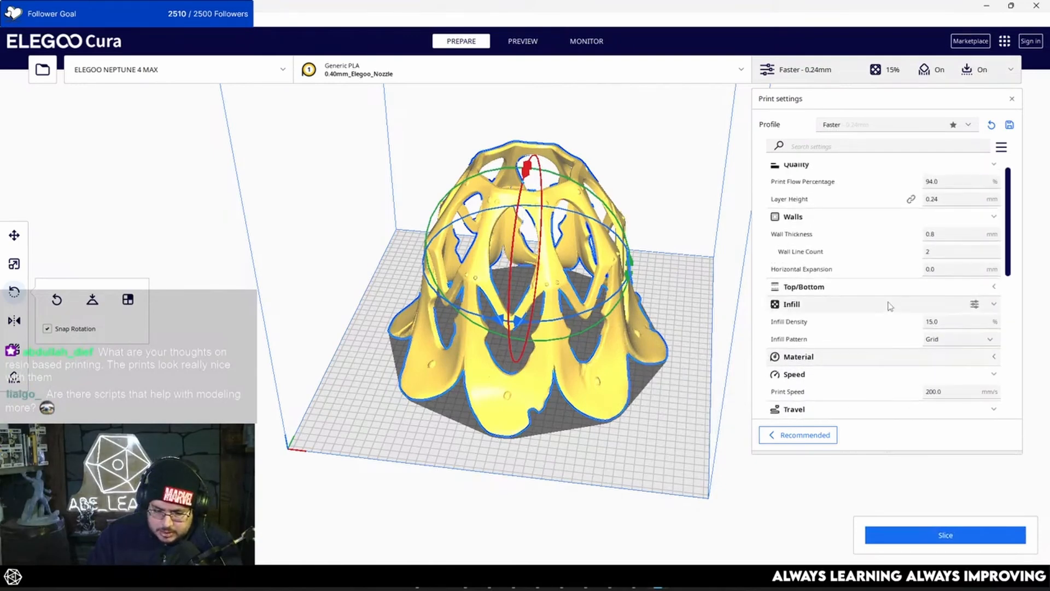
pyautogui.scroll(-2, 875, 306)
pyautogui.click(960, 300)
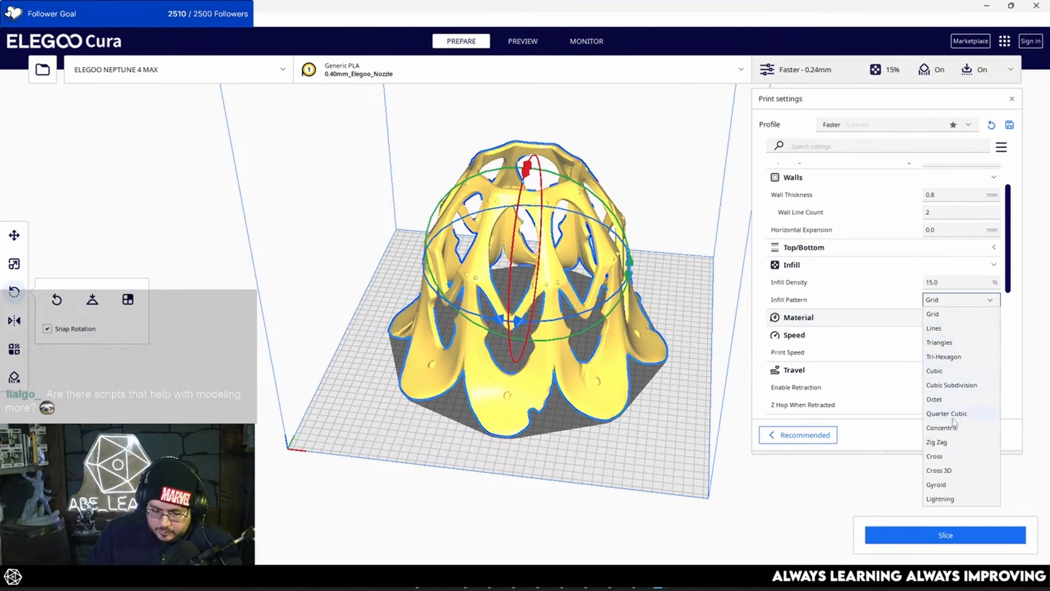
pyautogui.click(953, 485)
pyautogui.click(954, 281)
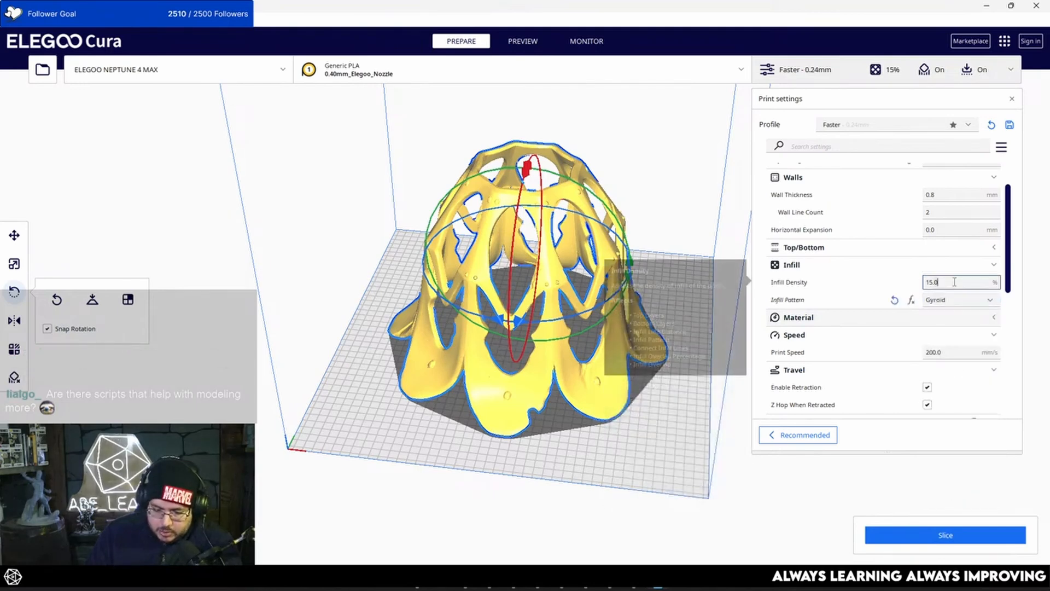
pyautogui.write('5')
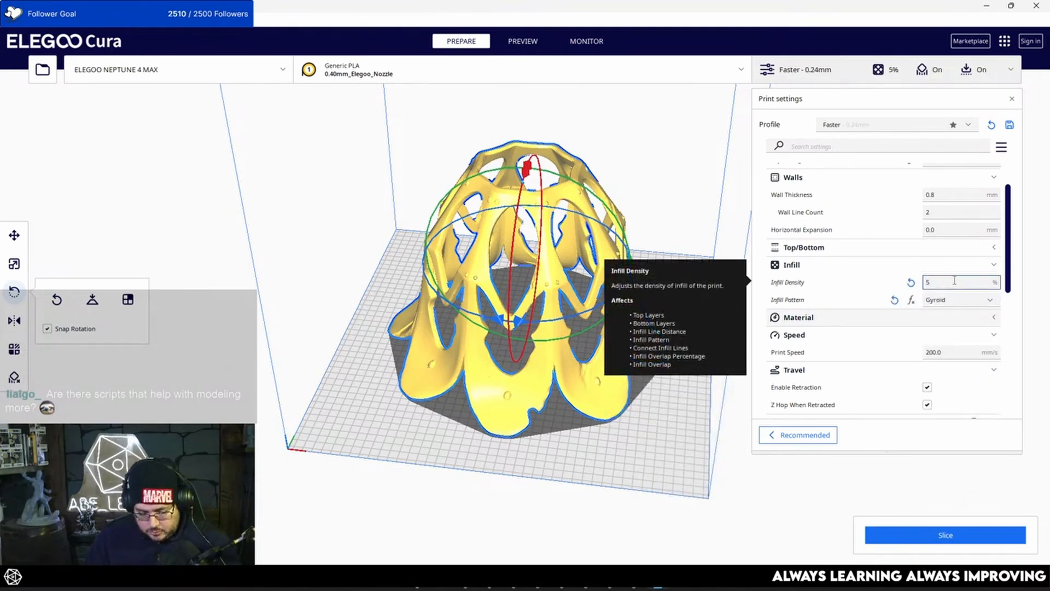
pyautogui.click(941, 536)
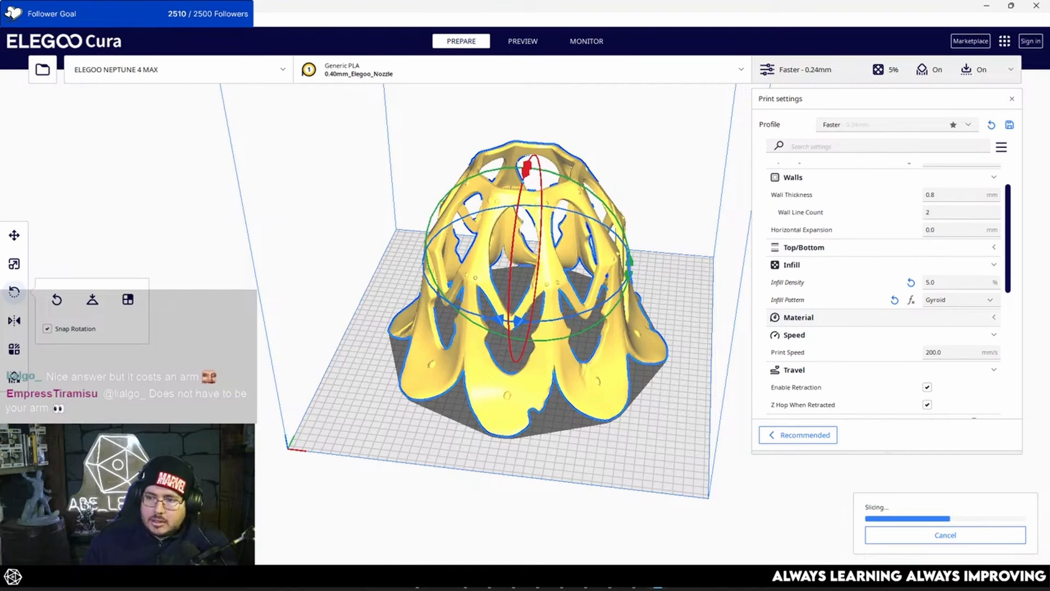
pyautogui.scroll(5, 650, 406)
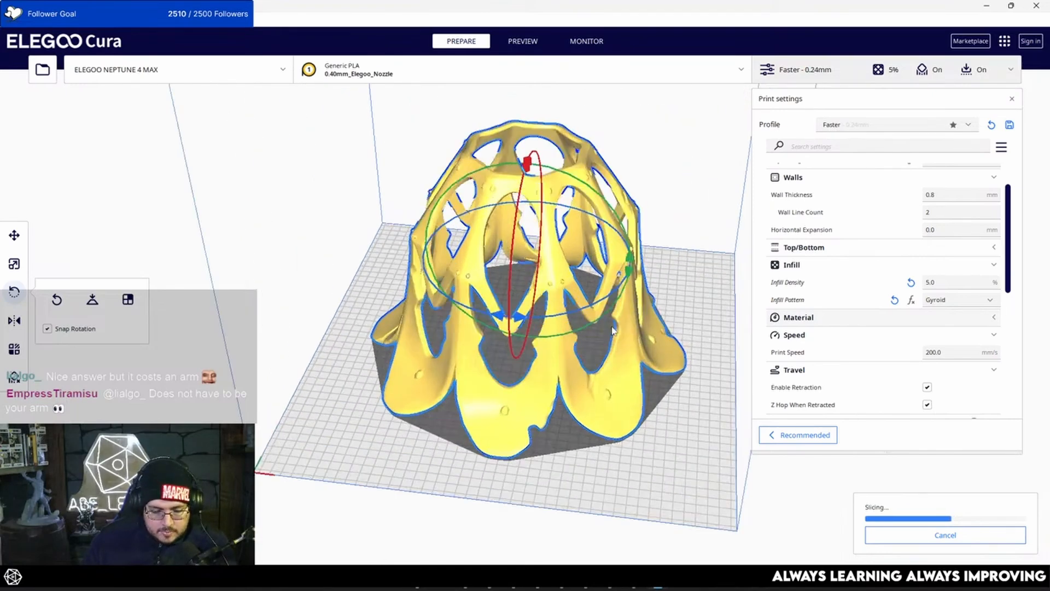
# - Switch to ZBrush, make LanternBody the active tool and turn off Live Boolean to display the lantern's subtools
pyautogui.click(635, 579)
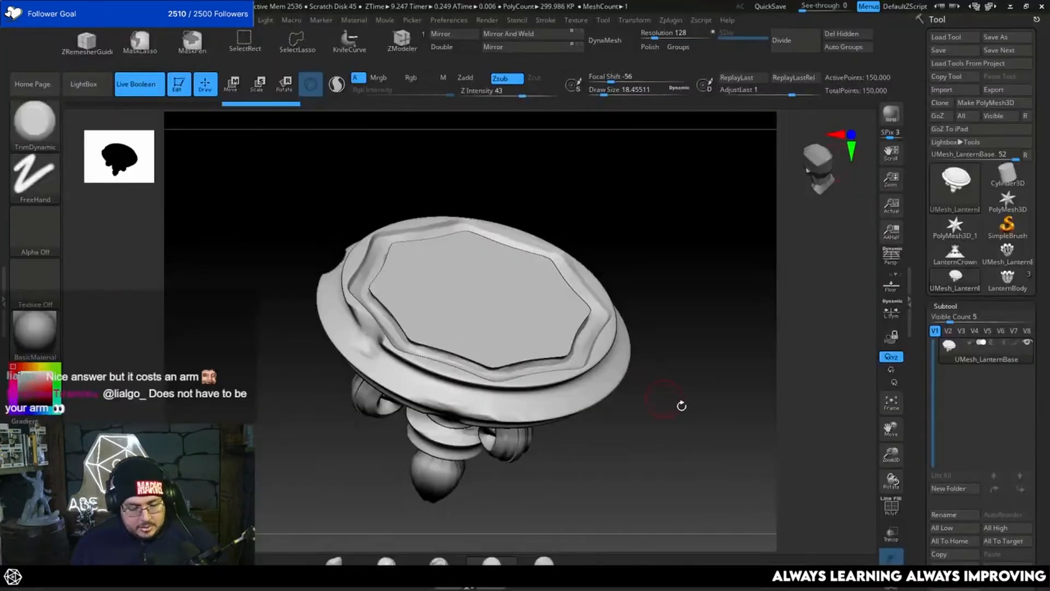
pyautogui.moveTo(692, 360); pyautogui.dragTo(701, 407)
pyautogui.moveTo(815, 431)
pyautogui.mouseDown()
pyautogui.moveTo(708, 410)
pyautogui.moveTo(816, 429)
pyautogui.mouseUp()
pyautogui.click(1007, 280)
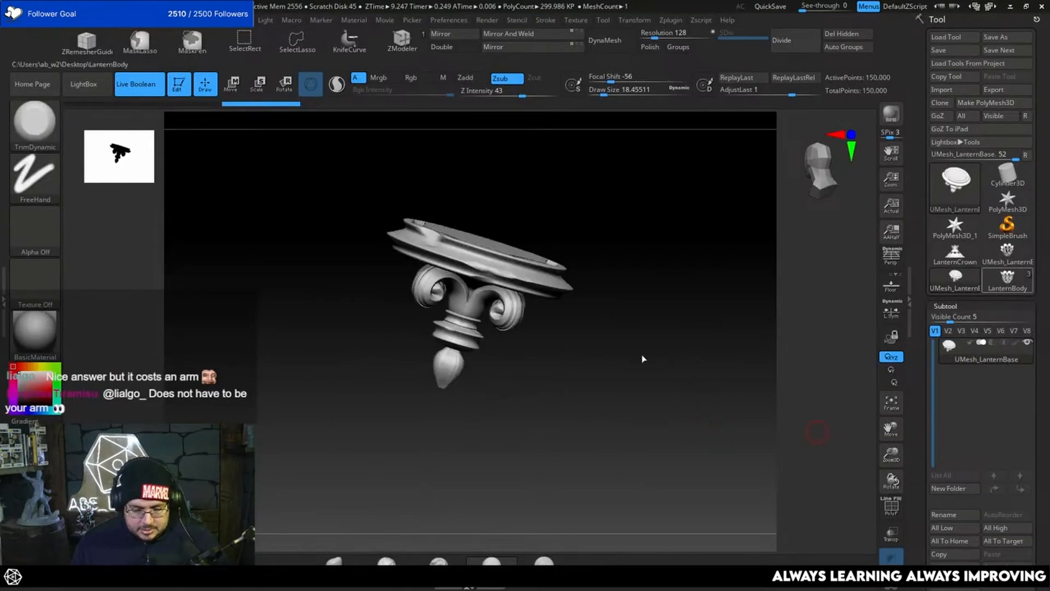
pyautogui.keyDown('shift'); pyautogui.moveTo(673, 368); pyautogui.dragTo(651, 356); pyautogui.keyUp('shift')
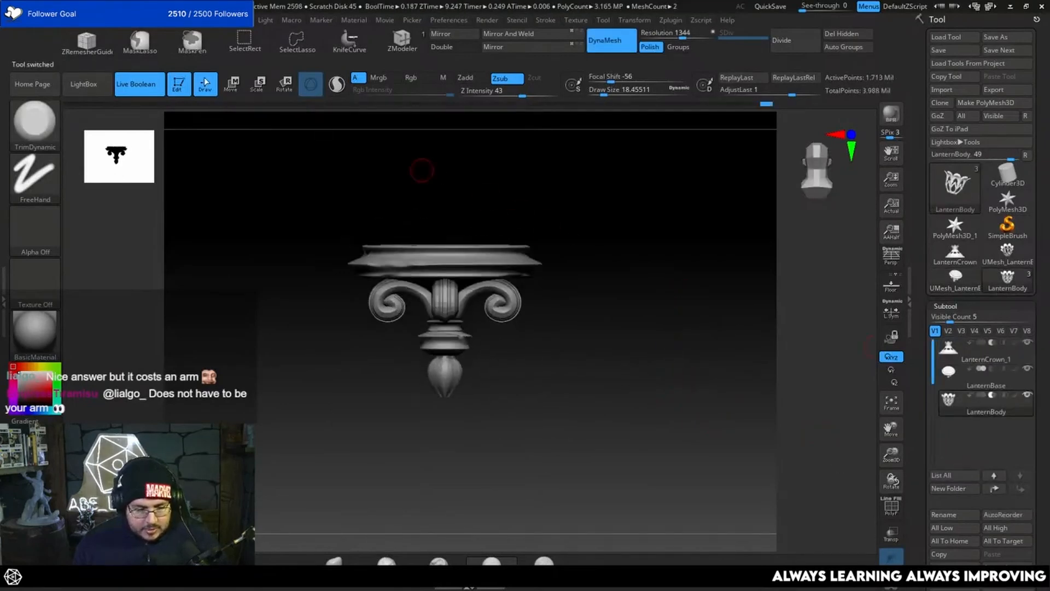
pyautogui.click(144, 84)
pyautogui.keyDown('alt'); pyautogui.moveTo(256, 241); pyautogui.dragTo(292, 399); pyautogui.keyUp('alt')
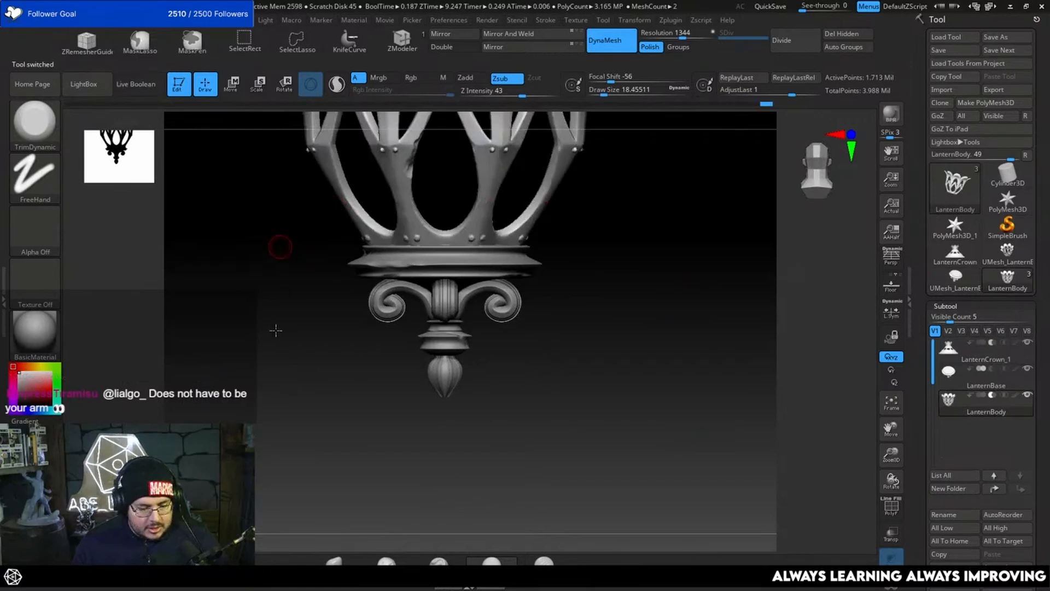
# - Inspect the complete lantern with its crown and base, and switch back to ELEGOO Cura to check the slicing progress
pyautogui.keyDown('alt'); pyautogui.moveTo(284, 281); pyautogui.dragTo(662, 274); pyautogui.keyUp('alt')
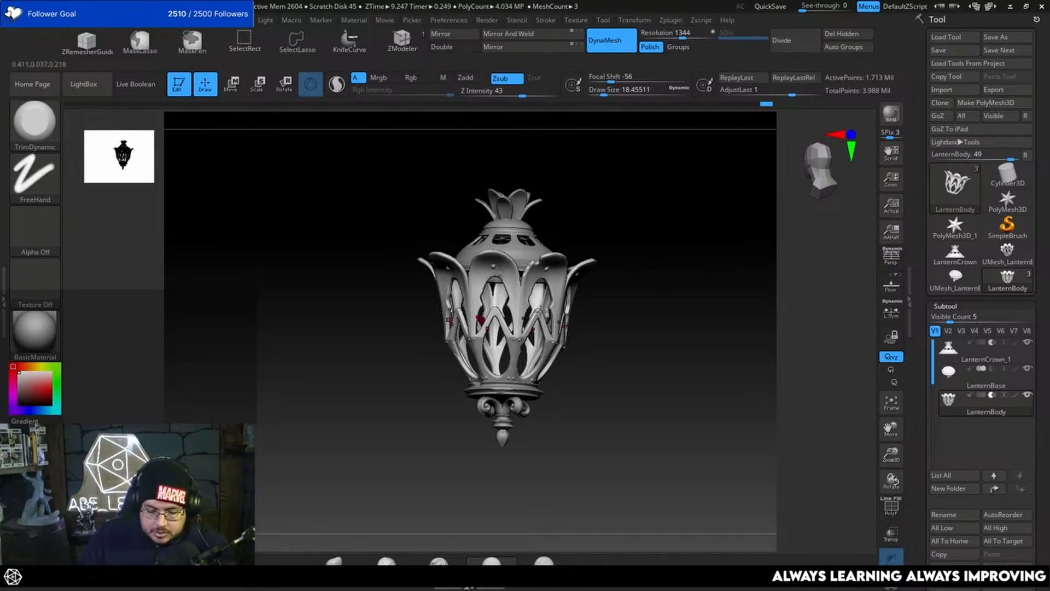
pyautogui.click(1010, 6)
pyautogui.scroll(-2, 696, 212)
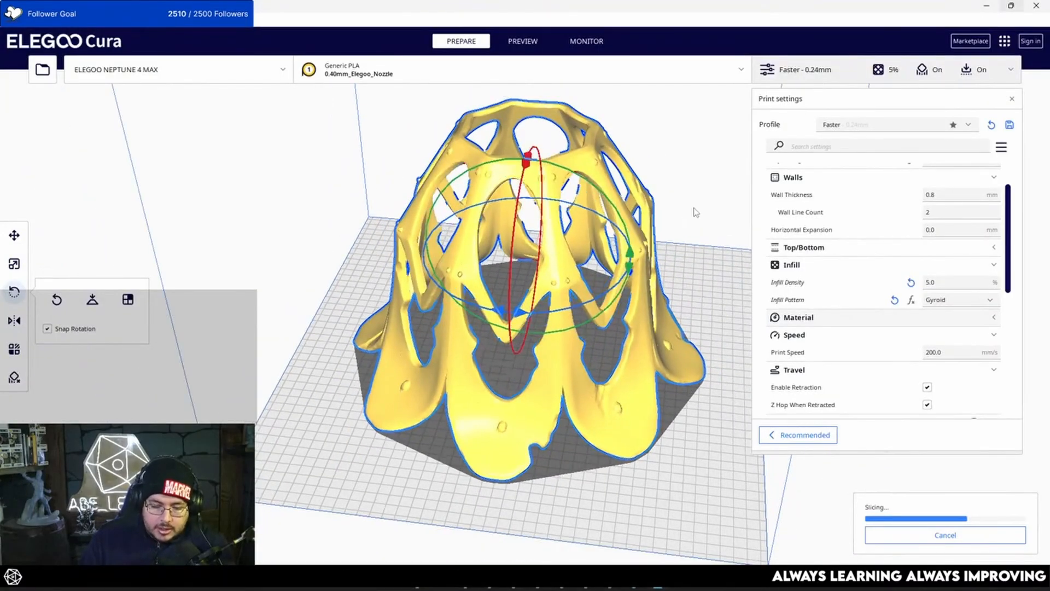
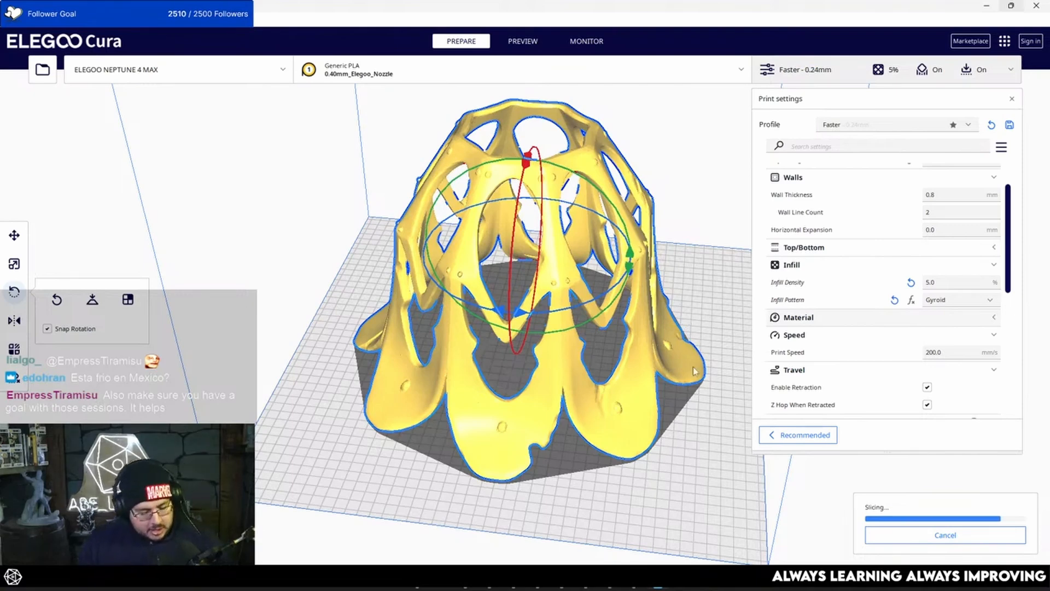
# - Switch to the Chrome browser and search Google Images for ELDEN RING CONCEPT ART
pyautogui.click(513, 580)
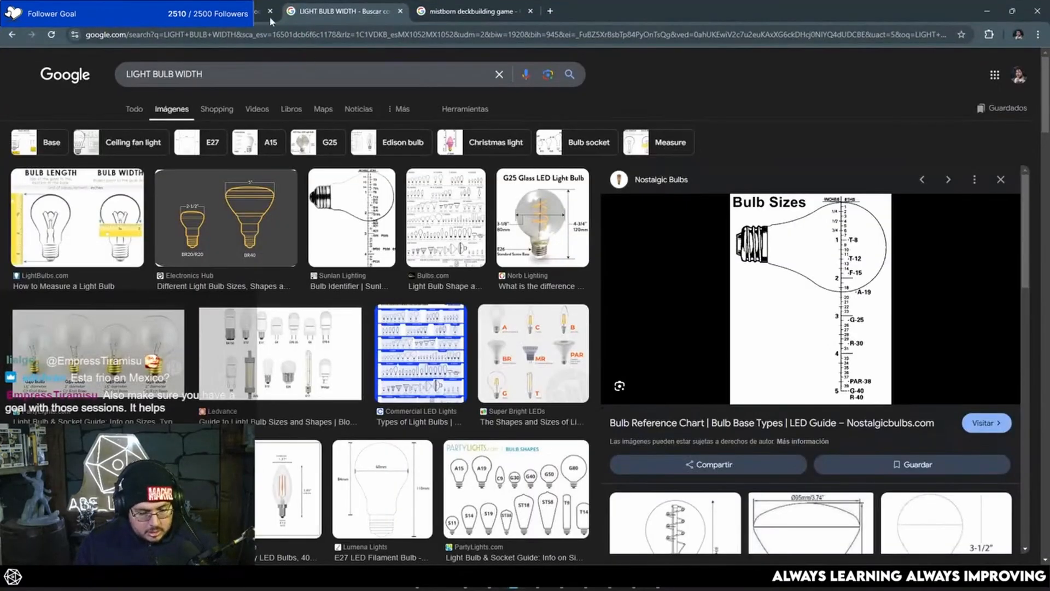
pyautogui.doubleClick(338, 37)
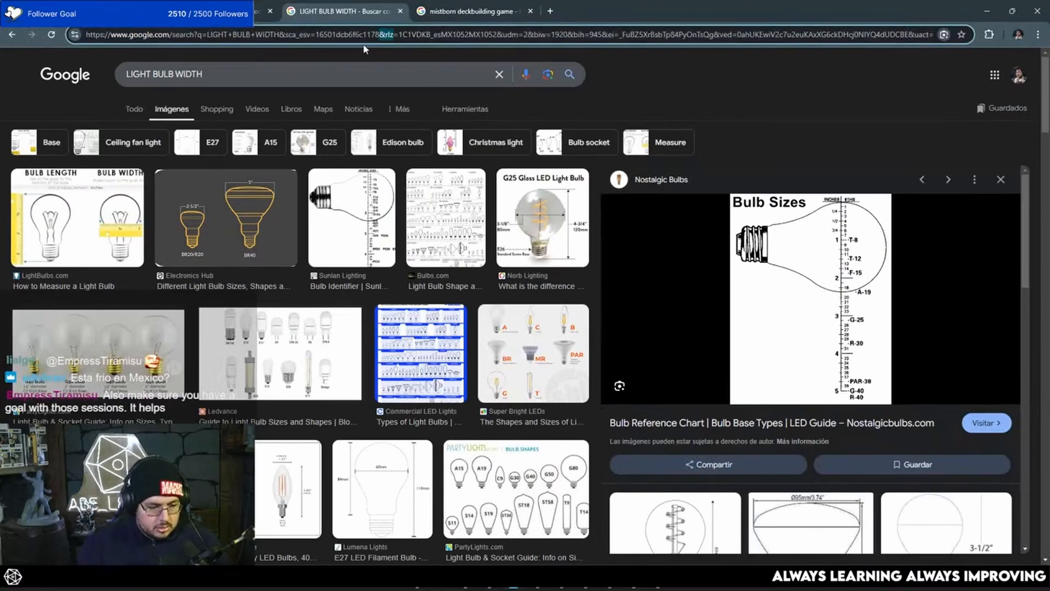
pyautogui.hotkey('ctrl', 'a')
pyautogui.write('ELDEN R')
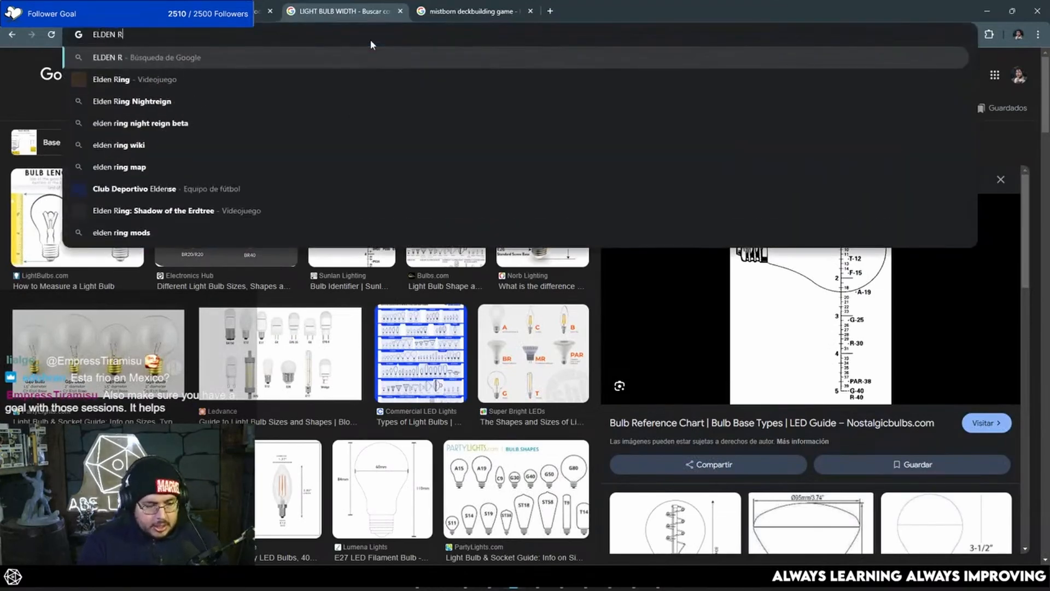
pyautogui.write('IG CONCEPT ART')
pyautogui.press('Return')
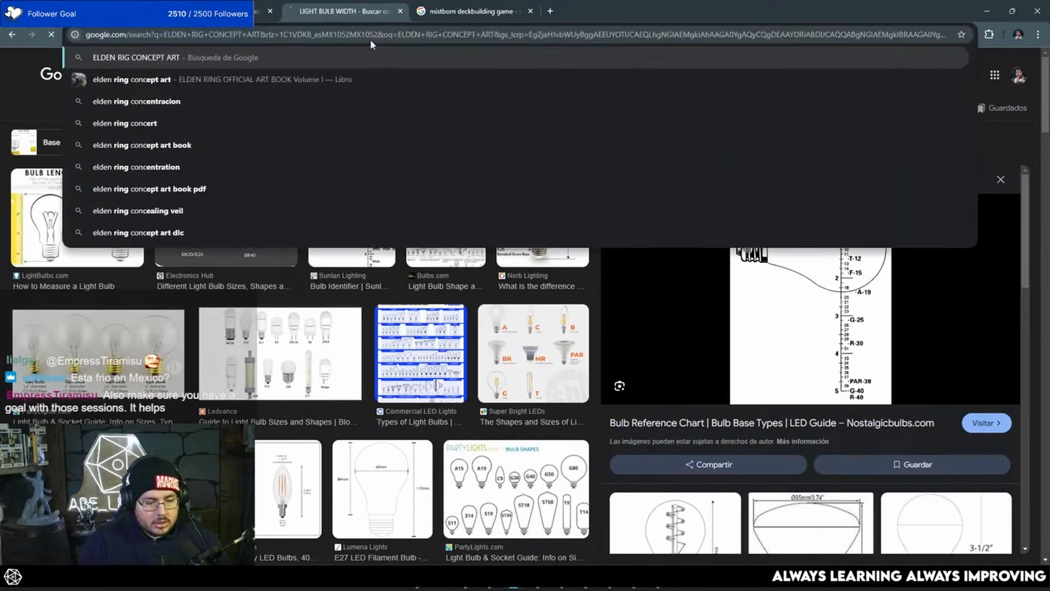
pyautogui.click(164, 112)
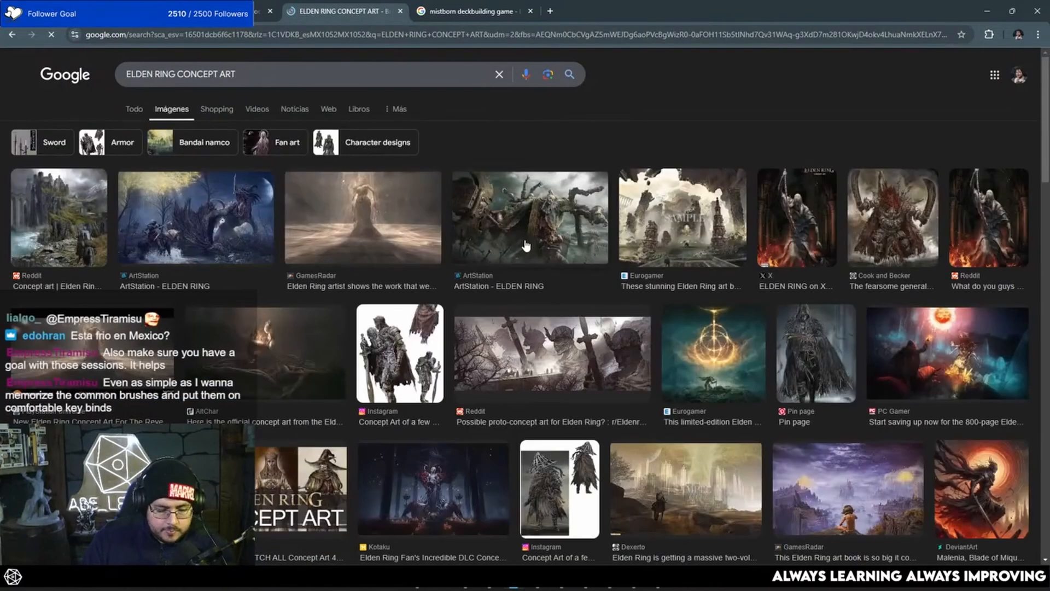
# - Preview the Instagram concept art of armor sets and the Pin page image of the hooded figure in a feathered cloak
pyautogui.scroll(-1, 565, 249)
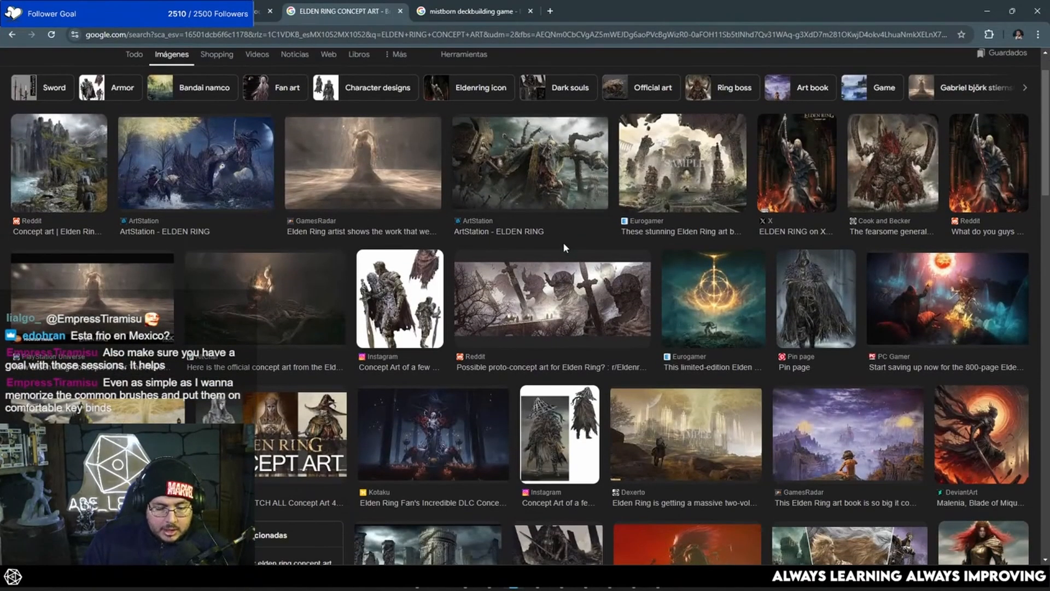
pyautogui.scroll(-2, 565, 249)
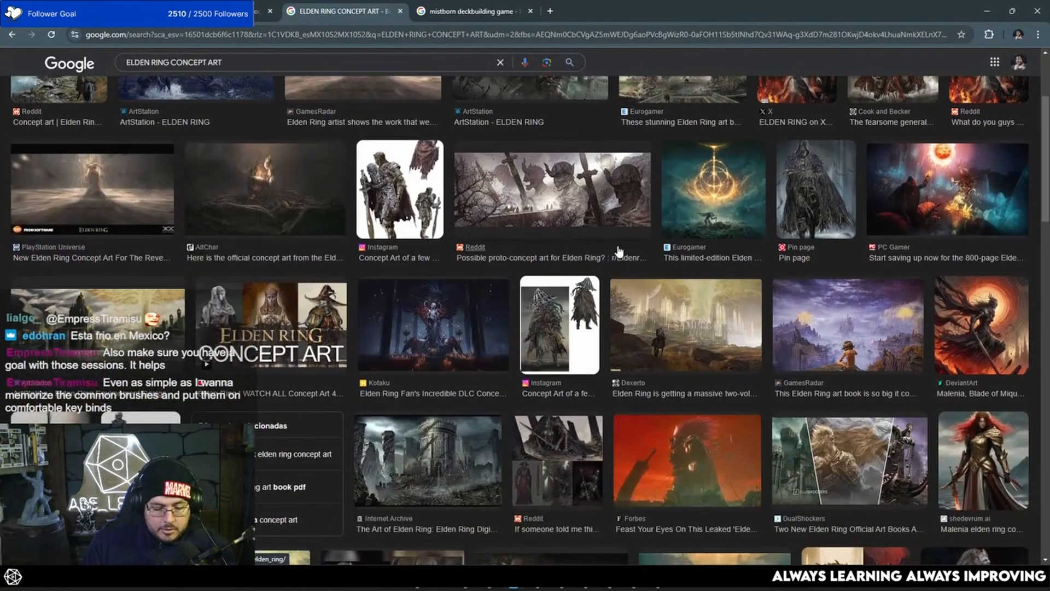
pyautogui.click(400, 189)
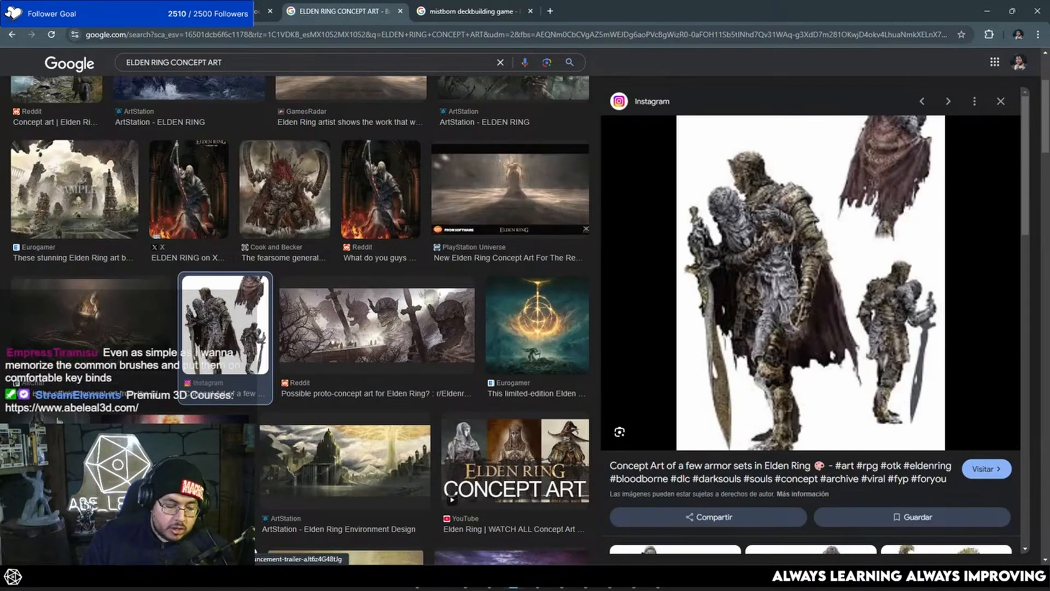
pyautogui.rightClick(54, 424)
pyautogui.click(61, 446)
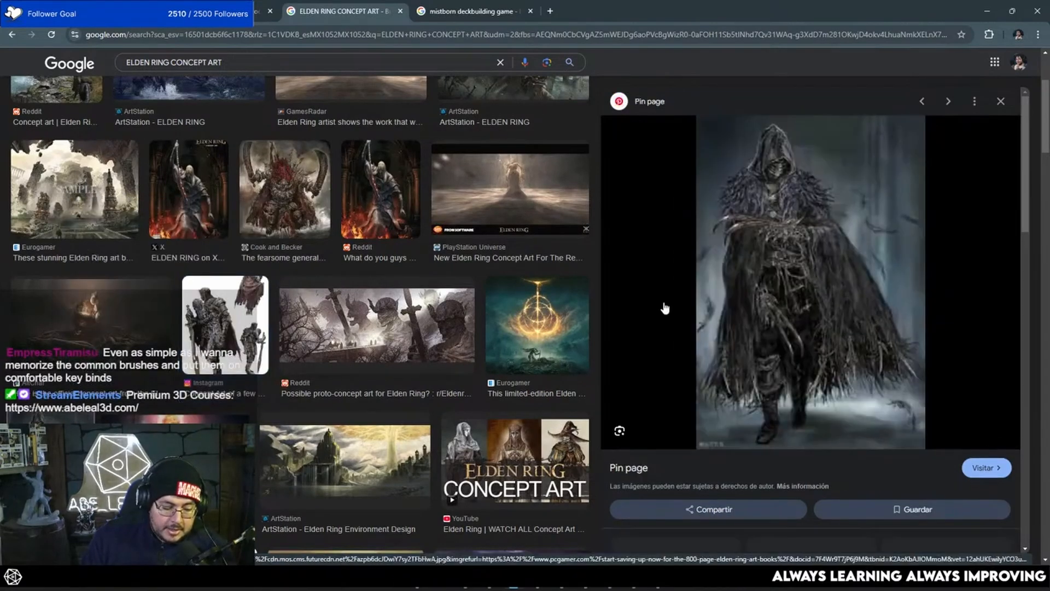
pyautogui.scroll(-3, 793, 197)
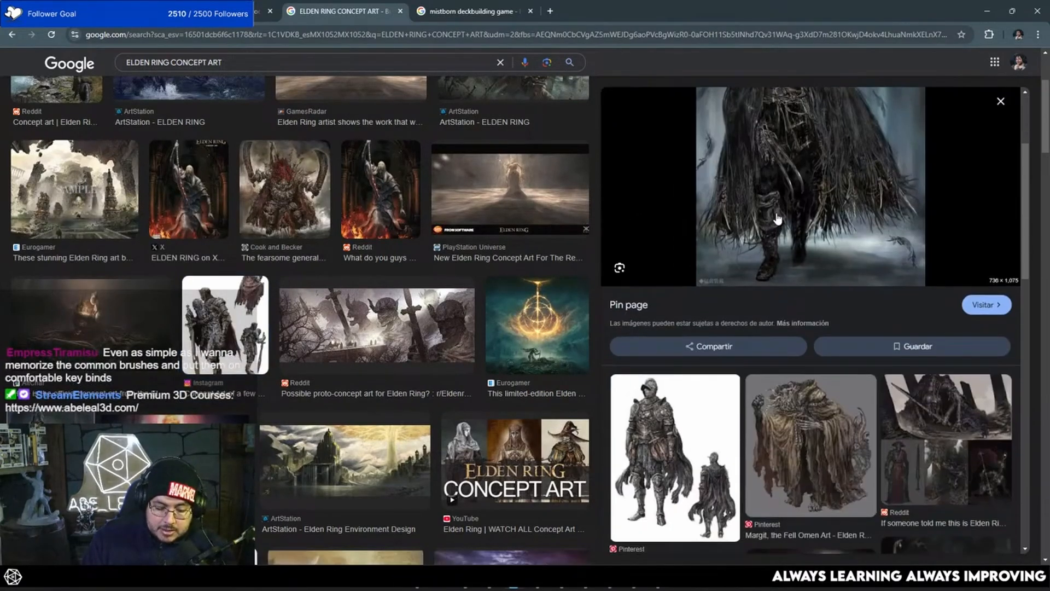
pyautogui.scroll(2, 776, 220)
pyautogui.scroll(1, 774, 201)
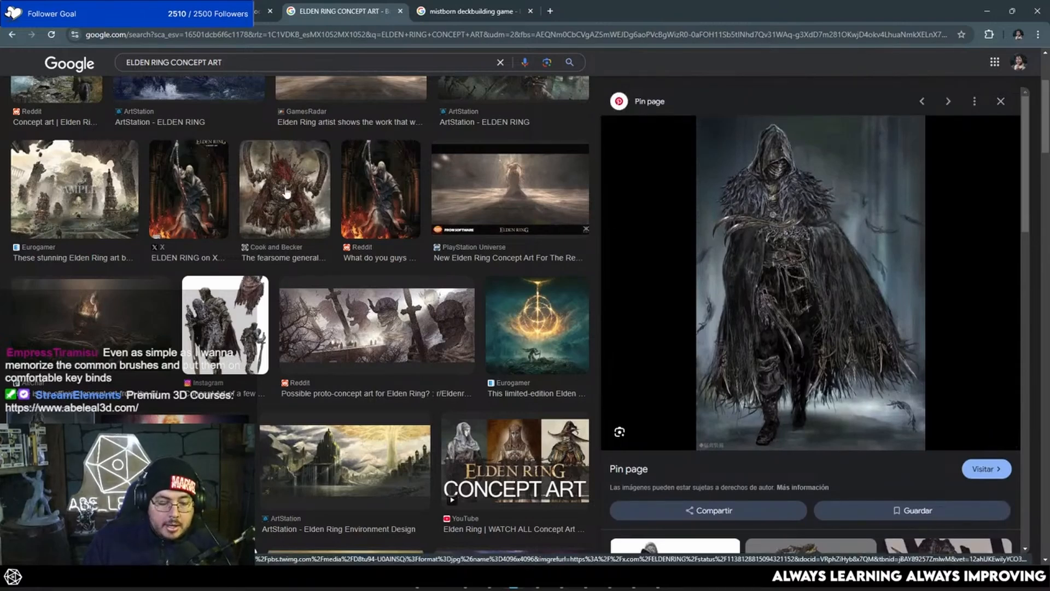
# - Preview the Cook and Becker fearsome general art print and browse its related images and further search results
pyautogui.click(302, 197)
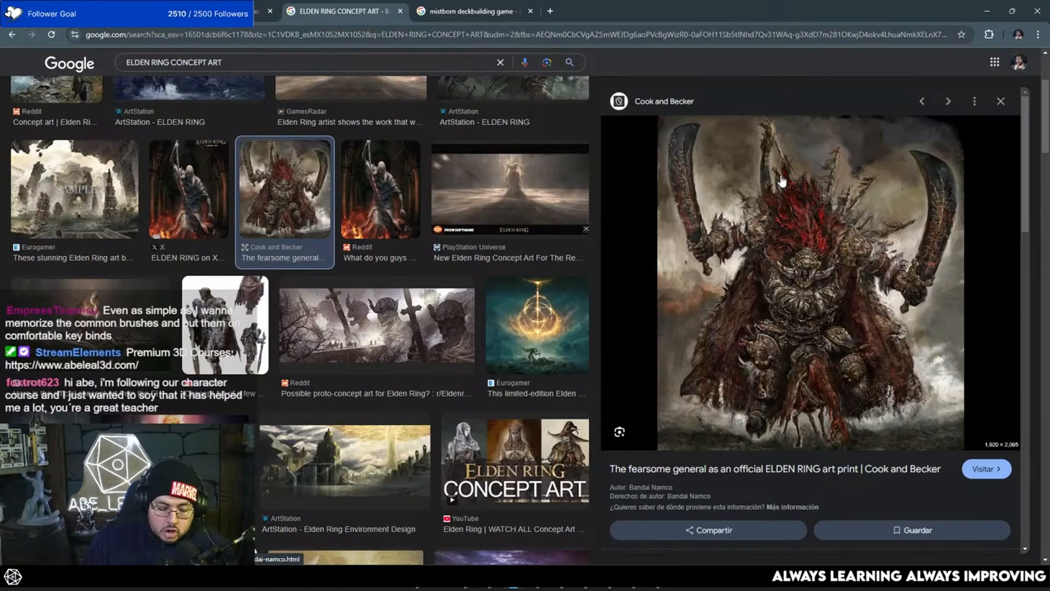
pyautogui.scroll(-10, 781, 180)
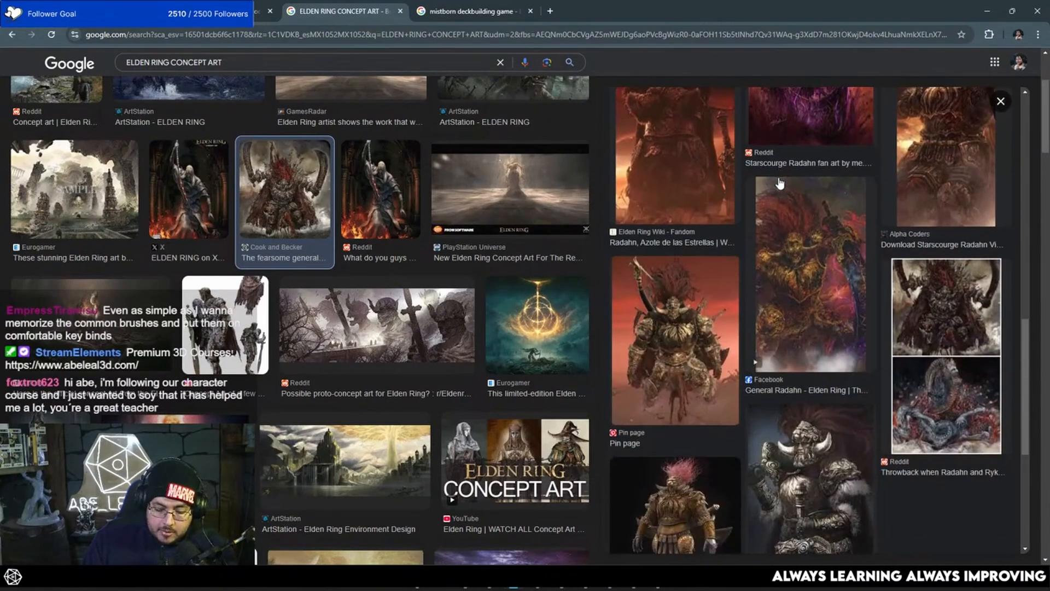
pyautogui.scroll(-4, 782, 184)
pyautogui.scroll(-7, 366, 239)
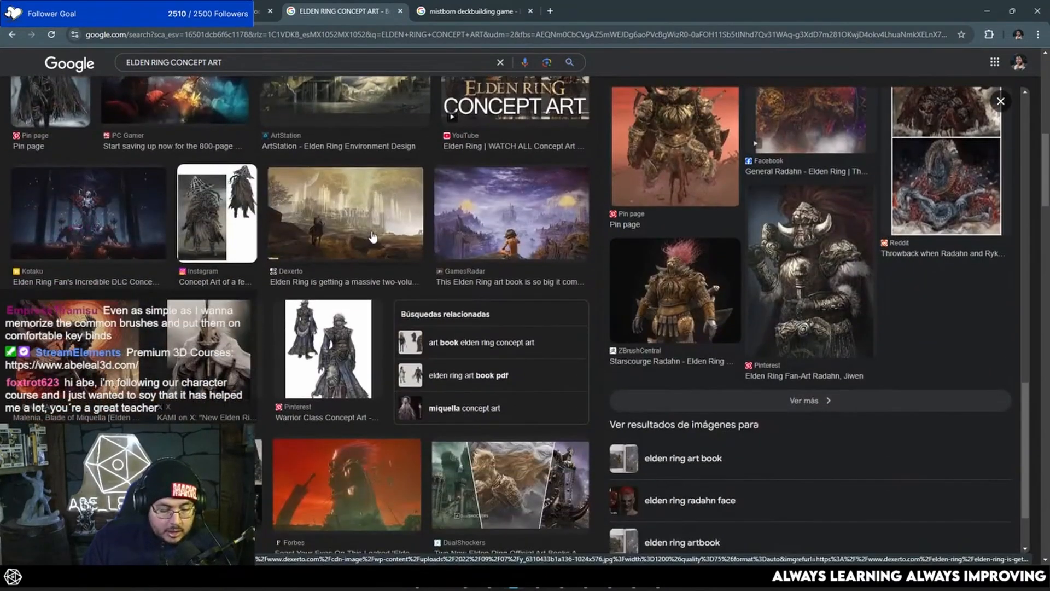
pyautogui.scroll(-5, 374, 223)
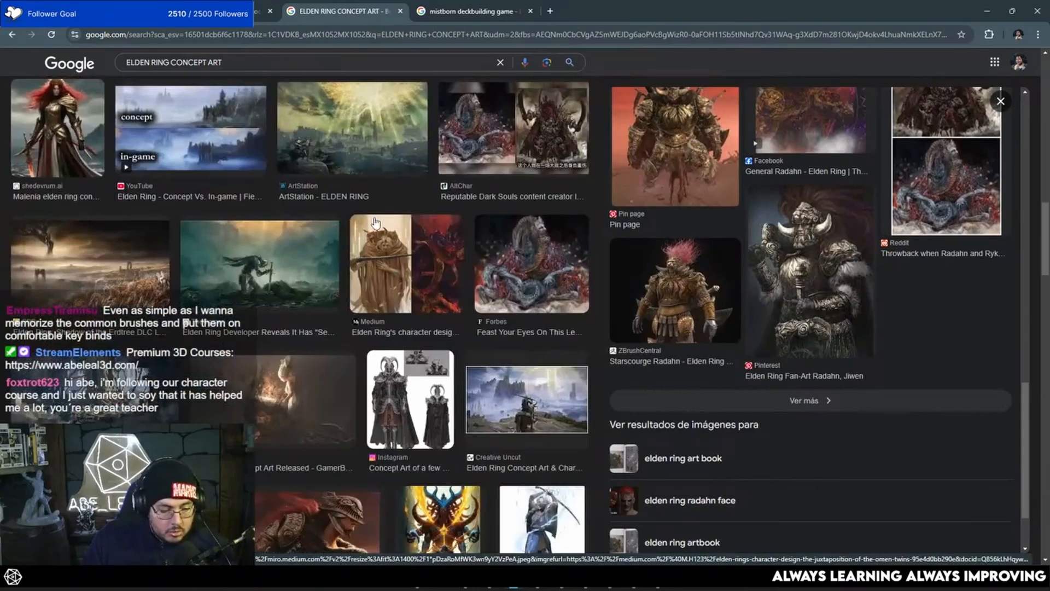
pyautogui.scroll(-4, 375, 222)
pyautogui.scroll(-2, 376, 224)
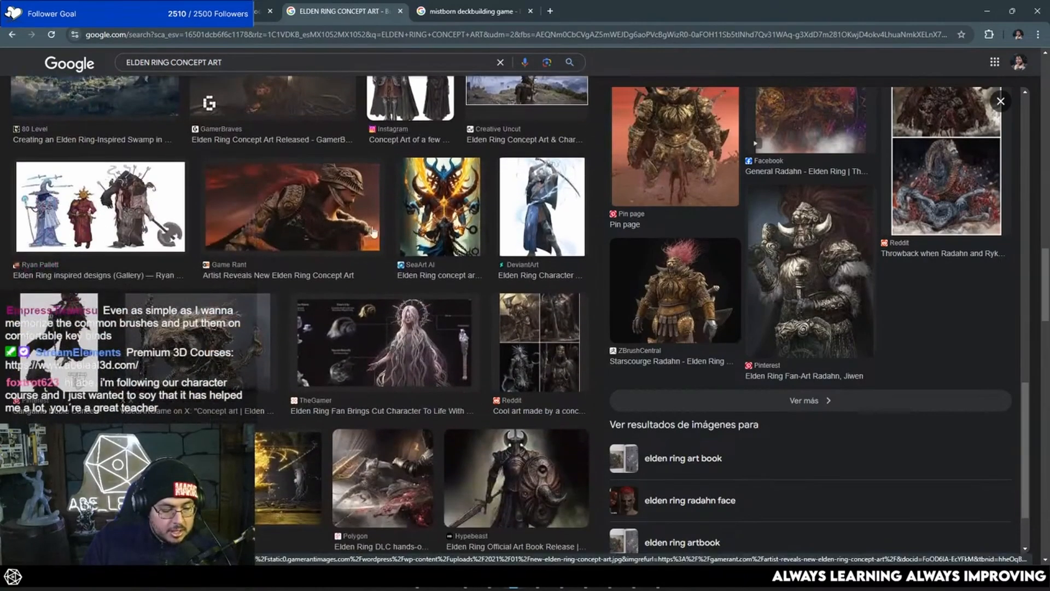
pyautogui.scroll(-8, 367, 310)
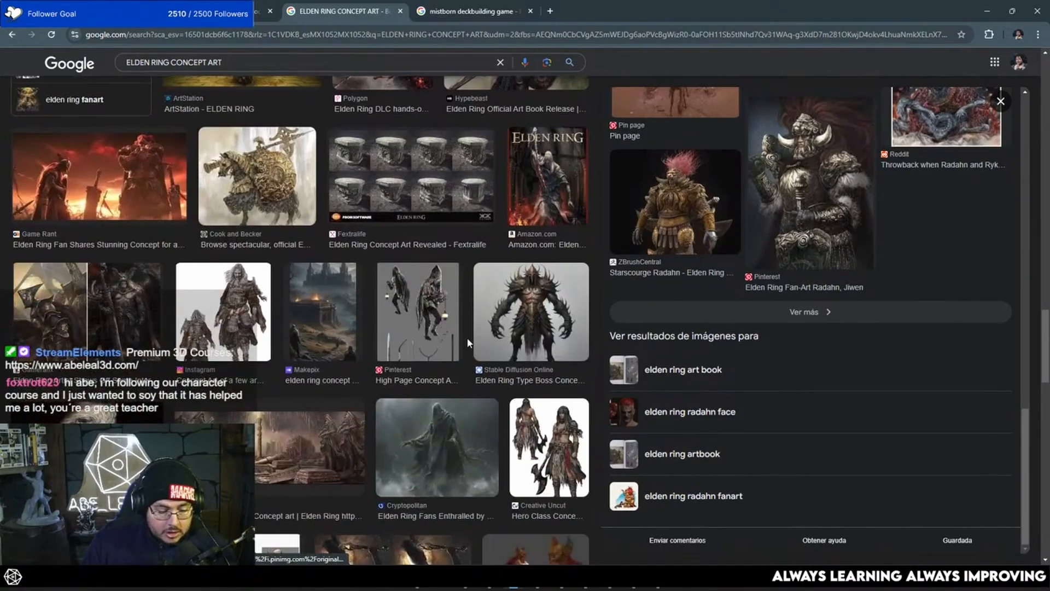
# - Preview the High Page and Guilty Set concept art and the related image of the shackled figure with the wooden wheel
pyautogui.click(431, 330)
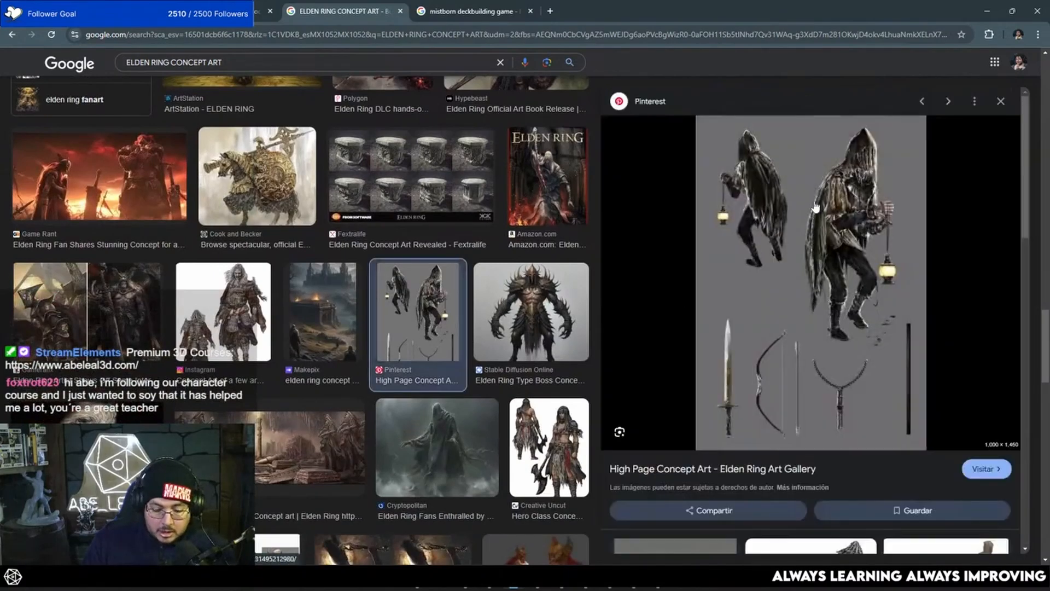
pyautogui.scroll(-3, 751, 225)
pyautogui.click(957, 454)
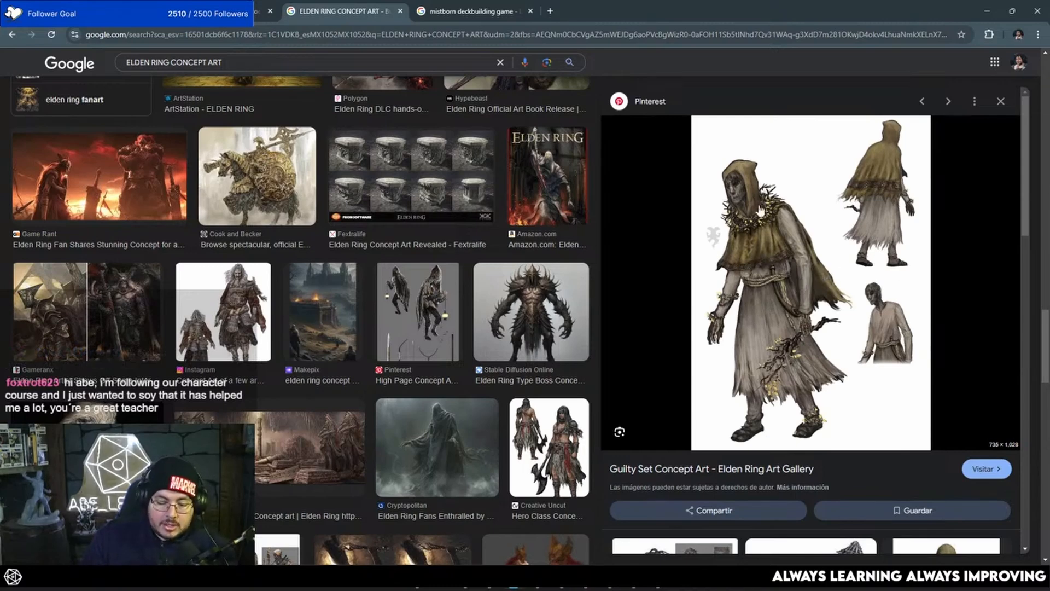
pyautogui.scroll(-5, 808, 303)
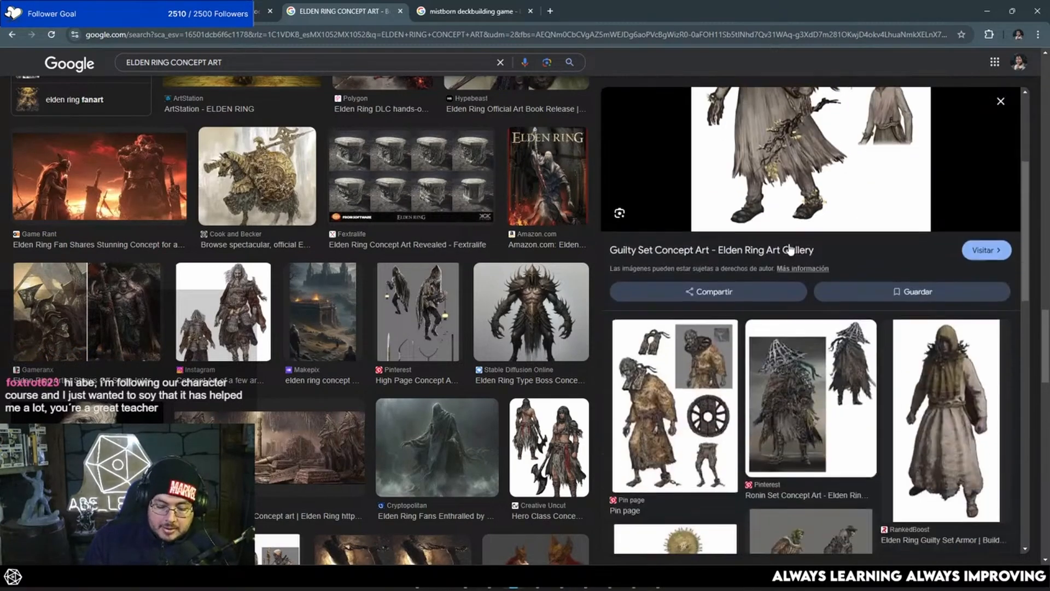
pyautogui.click(674, 369)
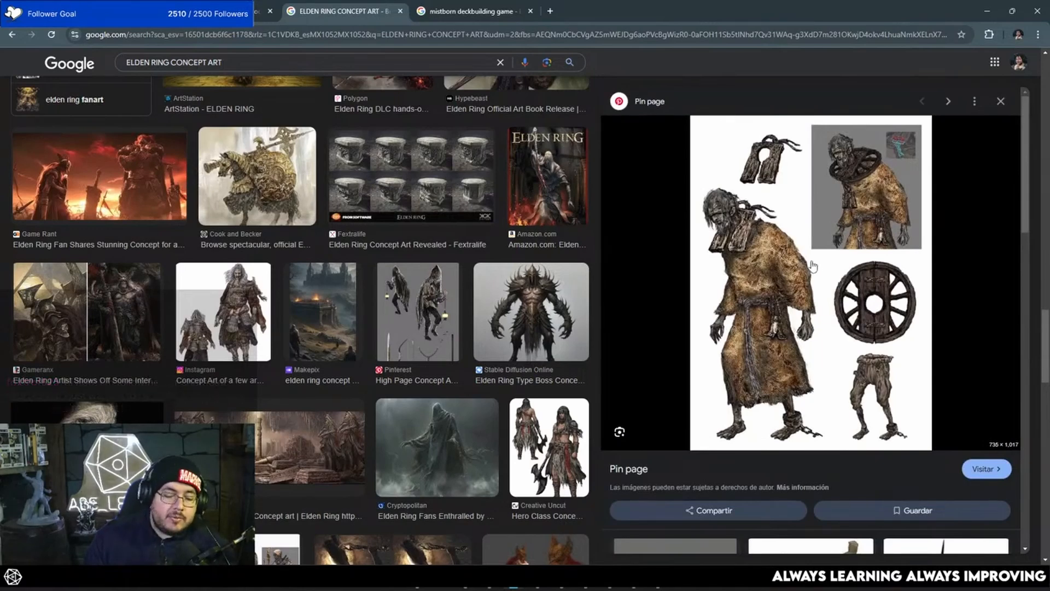
# - Preview the Wandering Nobles concept art with the treasure chests and look through its related character designs
pyautogui.scroll(-1, 808, 265)
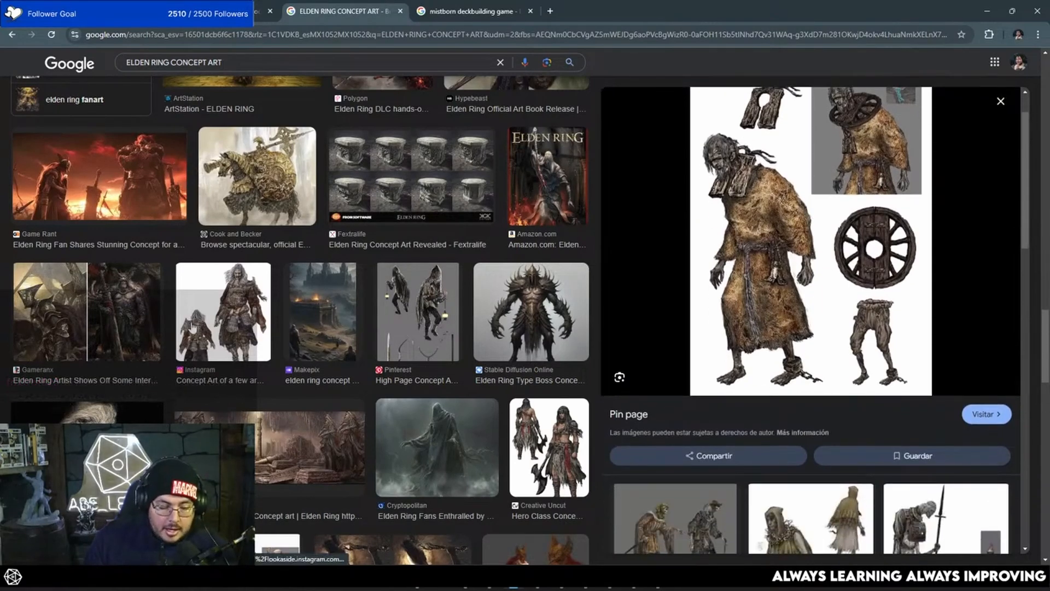
pyautogui.scroll(-3, 245, 327)
pyautogui.scroll(-2, 359, 319)
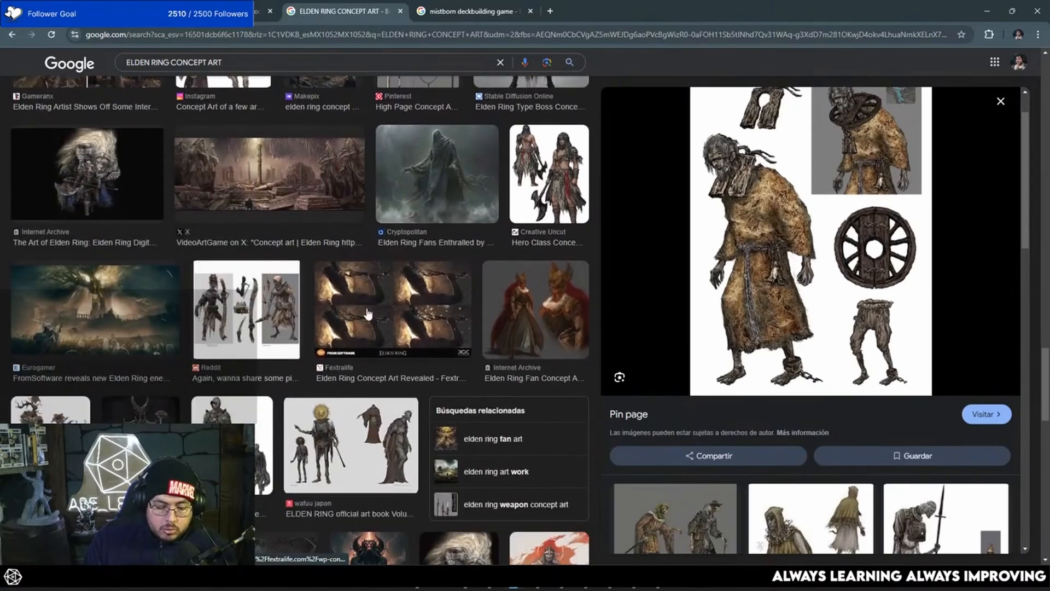
pyautogui.scroll(-3, 678, 268)
pyautogui.scroll(-1, 672, 265)
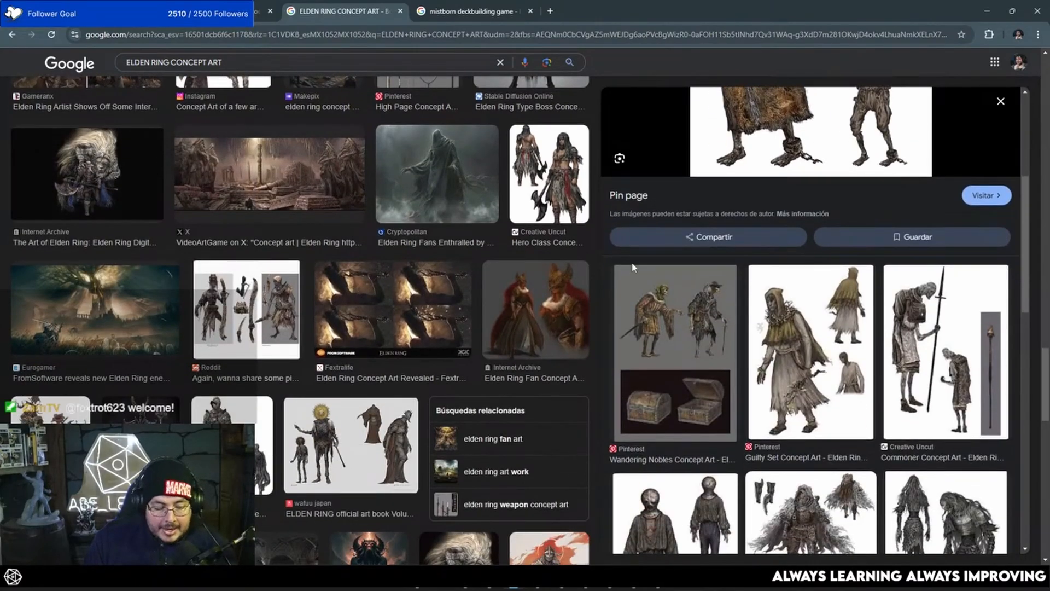
pyautogui.click(677, 386)
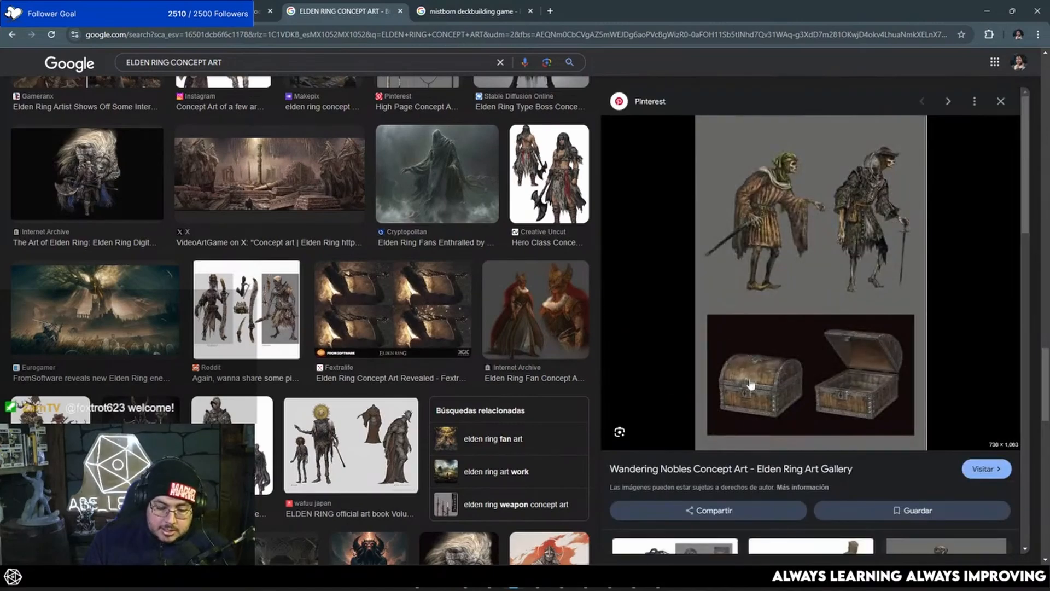
pyautogui.scroll(-10, 780, 370)
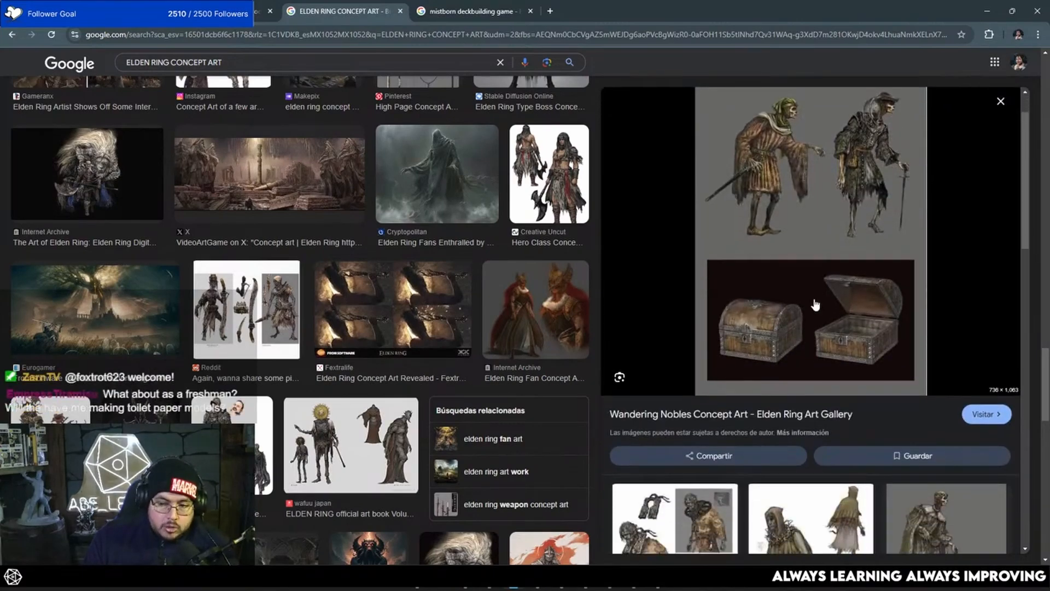
pyautogui.scroll(-3, 780, 313)
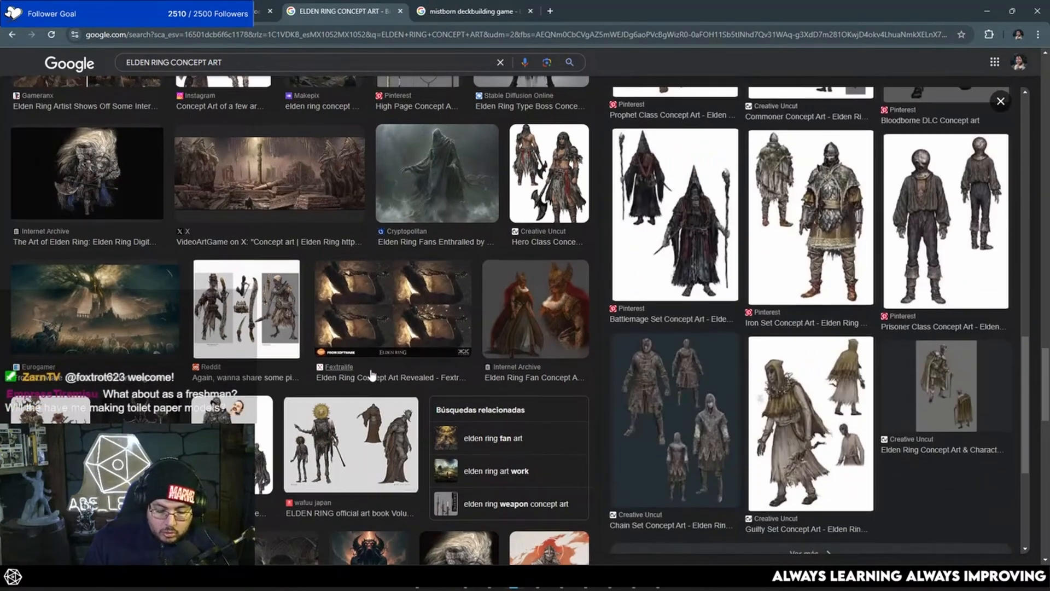
# - Browse further concept art results and preview the Reddit proto-concept painting titled A Mausoleum of Sorrow
pyautogui.scroll(-10, 306, 317)
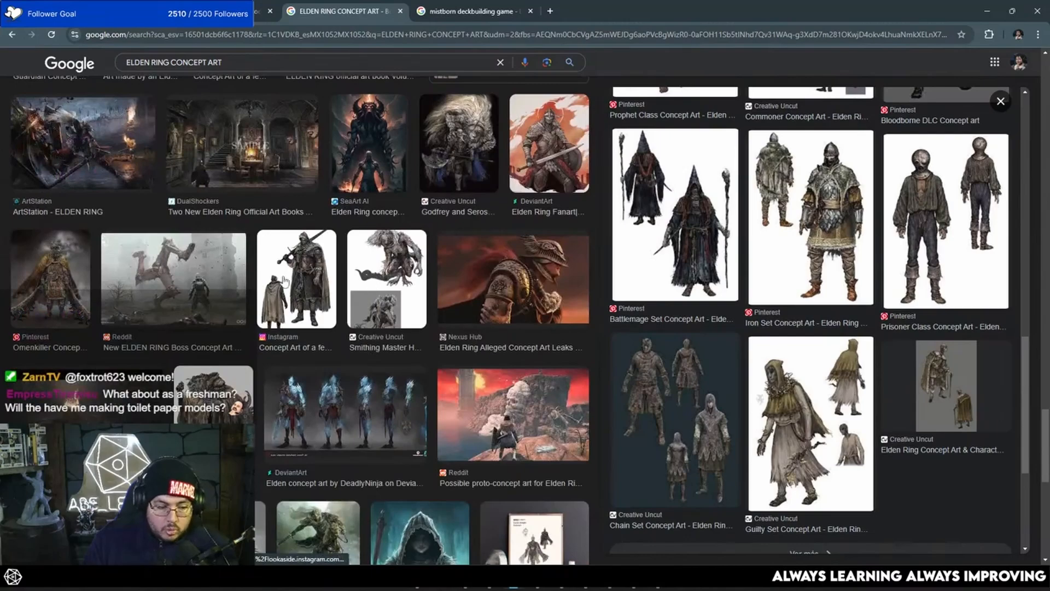
pyautogui.scroll(-5, 393, 295)
pyautogui.scroll(-3, 414, 303)
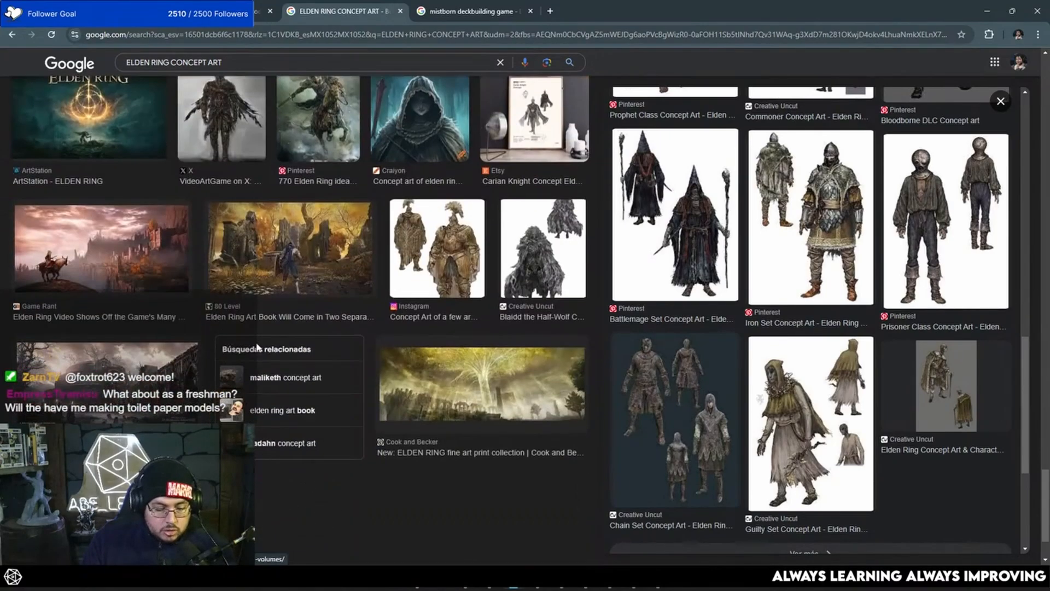
pyautogui.click(128, 384)
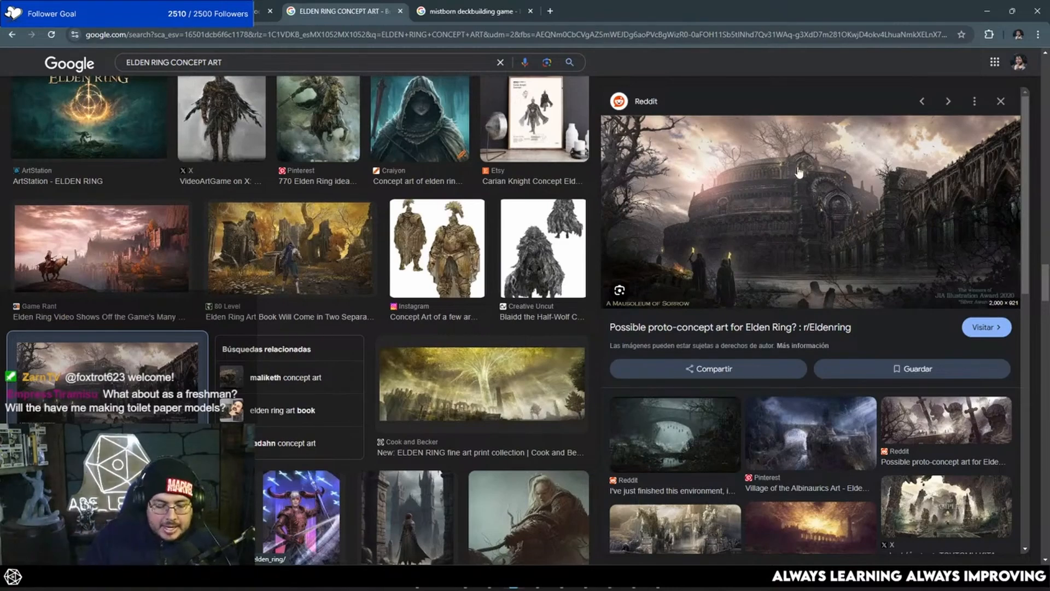
pyautogui.scroll(-5, 606, 273)
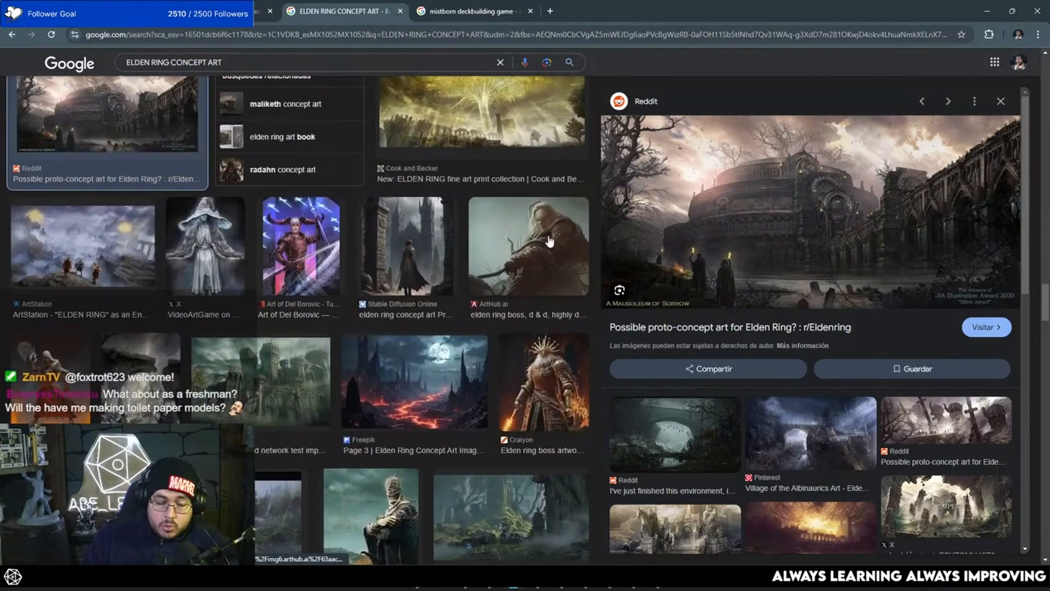
# - Search Google Images for "wetopia game" and preview the Actipedia image of the game's town
pyautogui.click(394, 34)
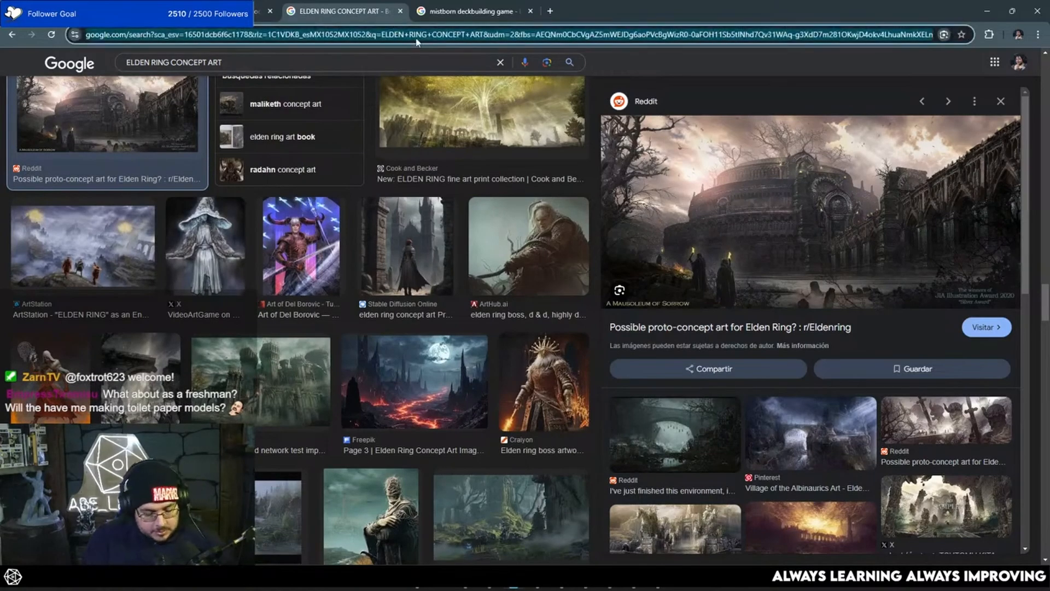
pyautogui.write('WETOPIA GA')
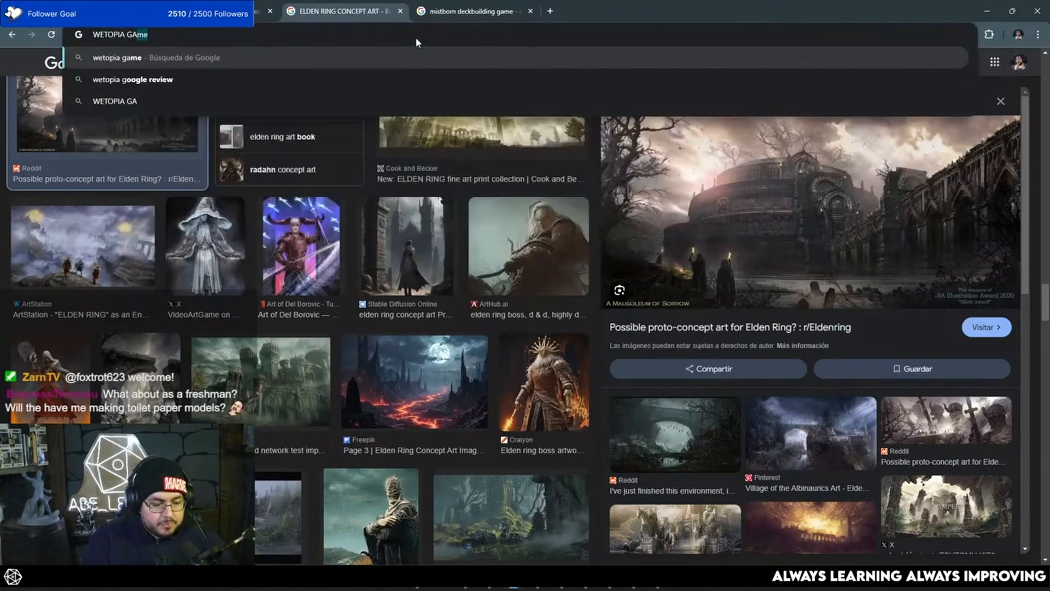
pyautogui.write('ME')
pyautogui.press('Return')
pyautogui.click(172, 109)
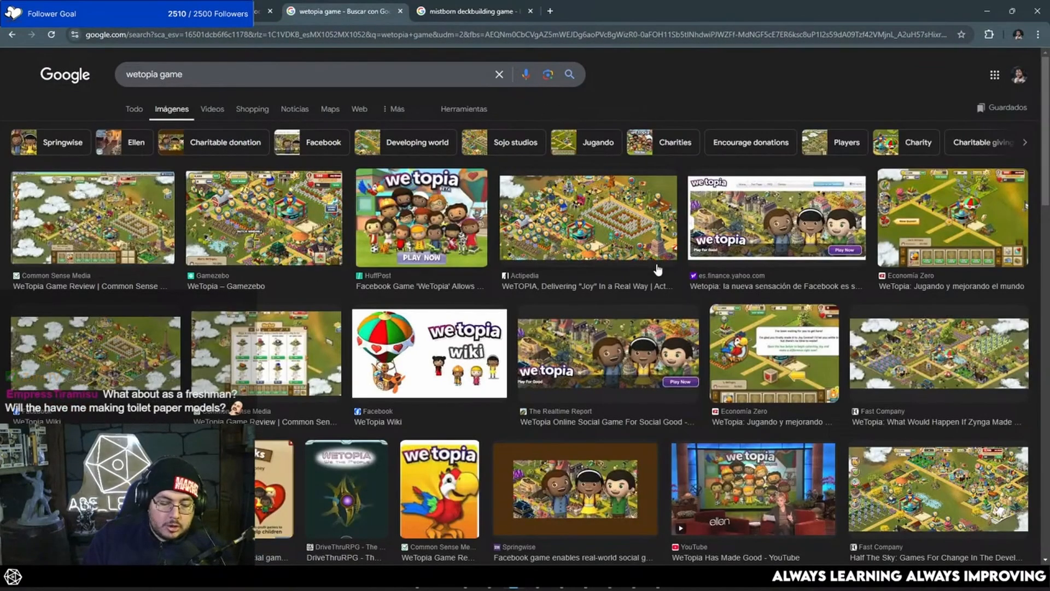
pyautogui.click(636, 245)
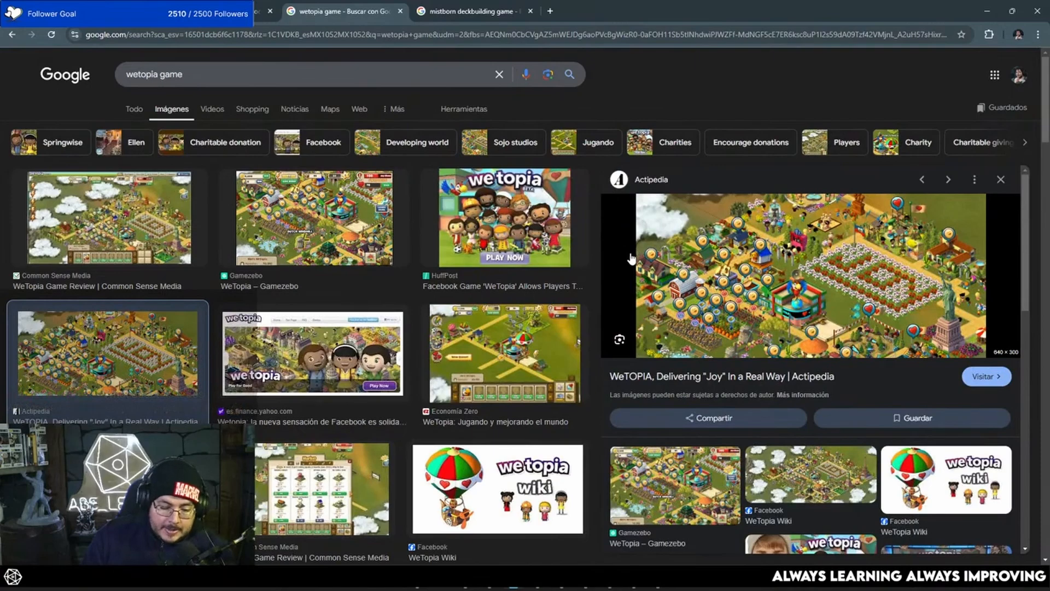
# - Browse the WeTopia image results and preview the Gamezebo screenshot
pyautogui.scroll(-2, 553, 310)
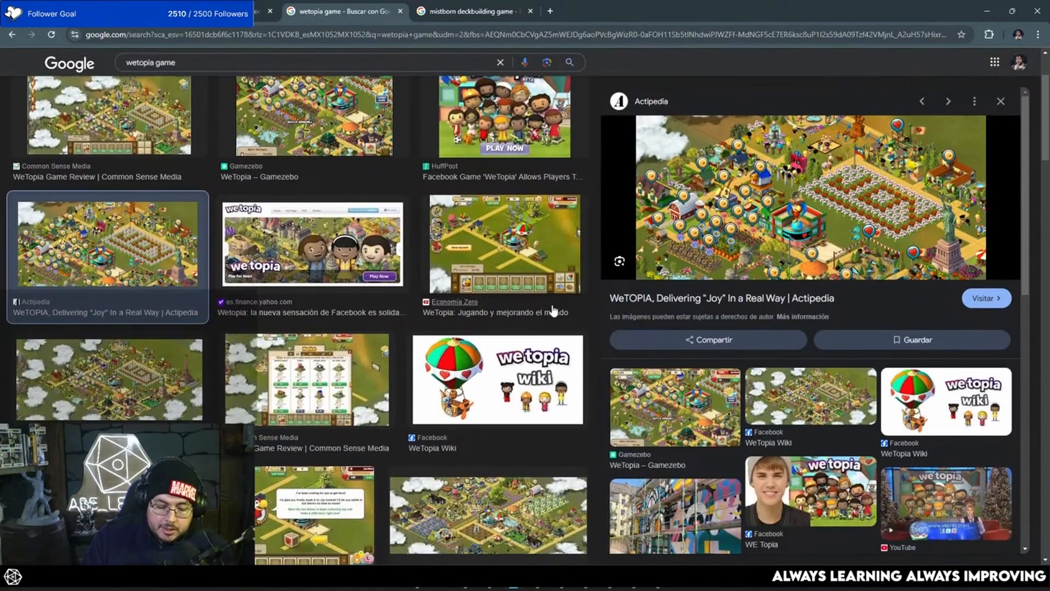
pyautogui.scroll(-4, 554, 311)
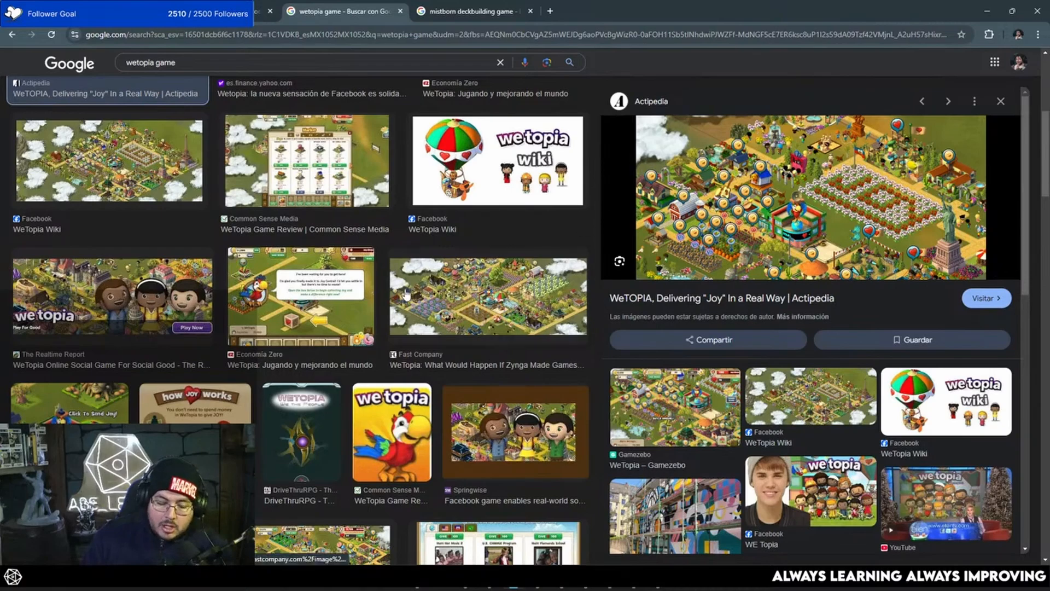
pyautogui.scroll(-2, 413, 295)
pyautogui.scroll(-5, 413, 294)
pyautogui.scroll(7, 421, 297)
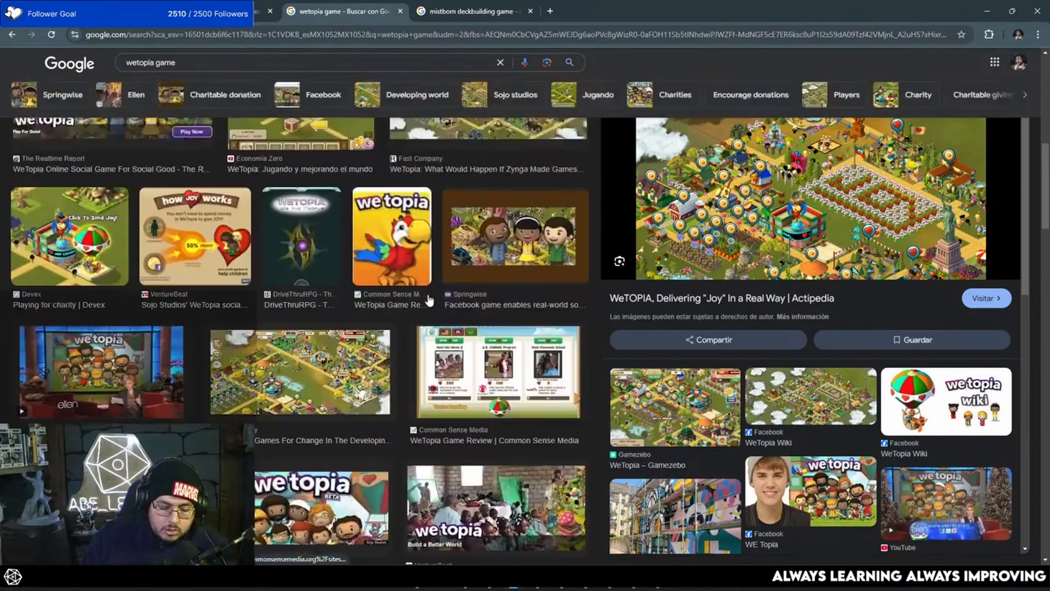
pyautogui.scroll(5, 429, 296)
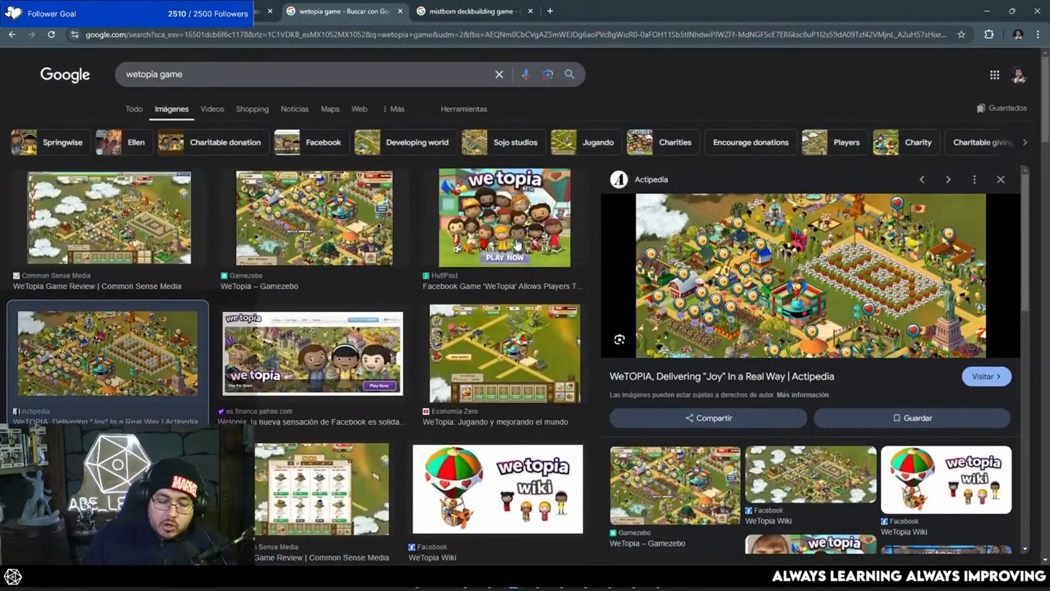
pyautogui.click(362, 227)
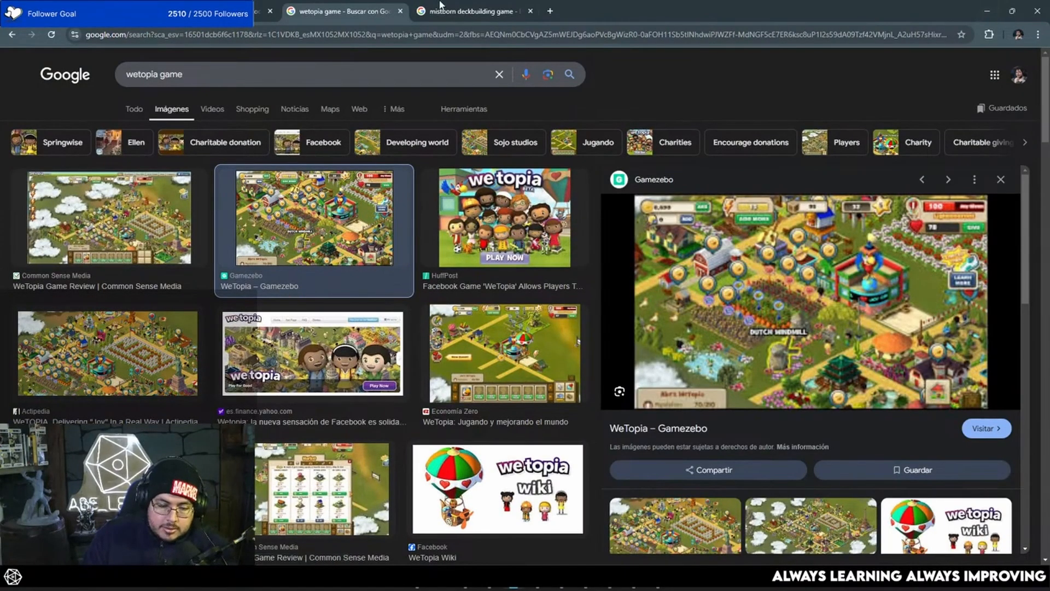
# - Switch to ELEGOO Cura, show the sliced lantern body's layer preview and inspect its walls and supports from several angles
pyautogui.click(986, 12)
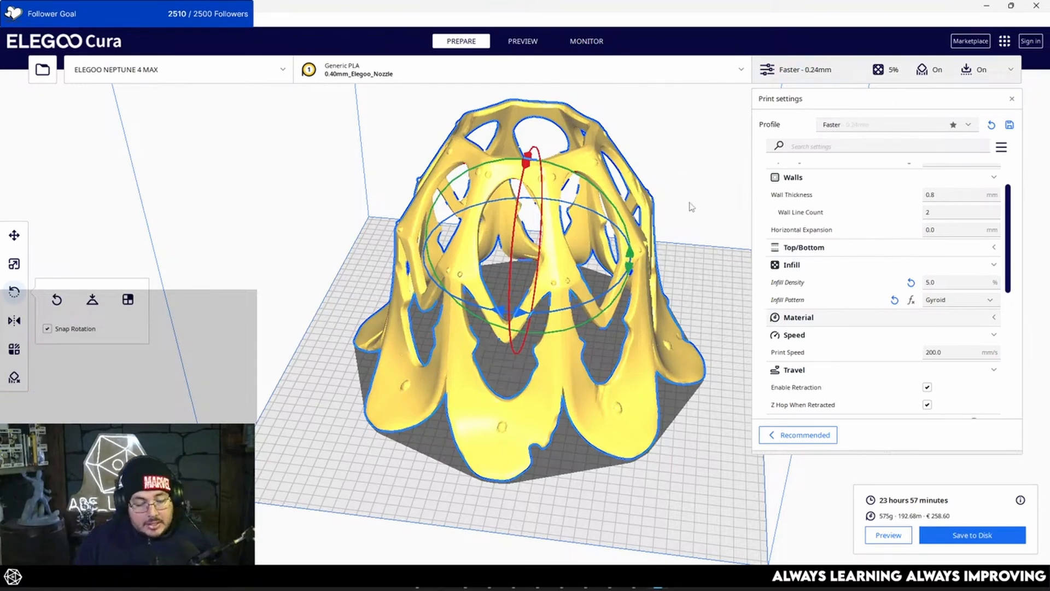
pyautogui.click(895, 536)
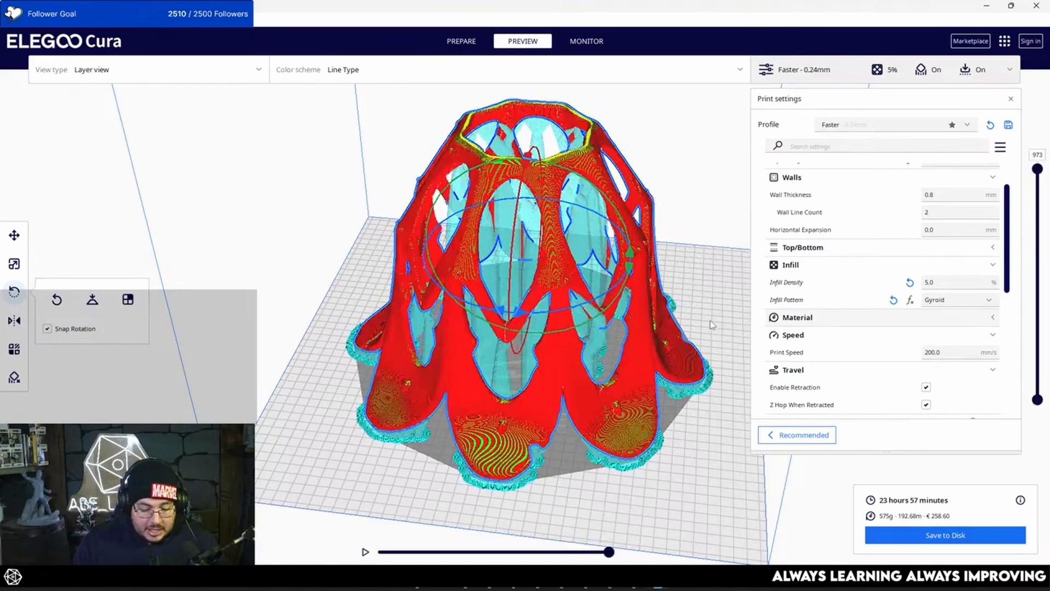
pyautogui.moveTo(718, 327); pyautogui.dragTo(515, 286, button='right')
pyautogui.scroll(4, 515, 286)
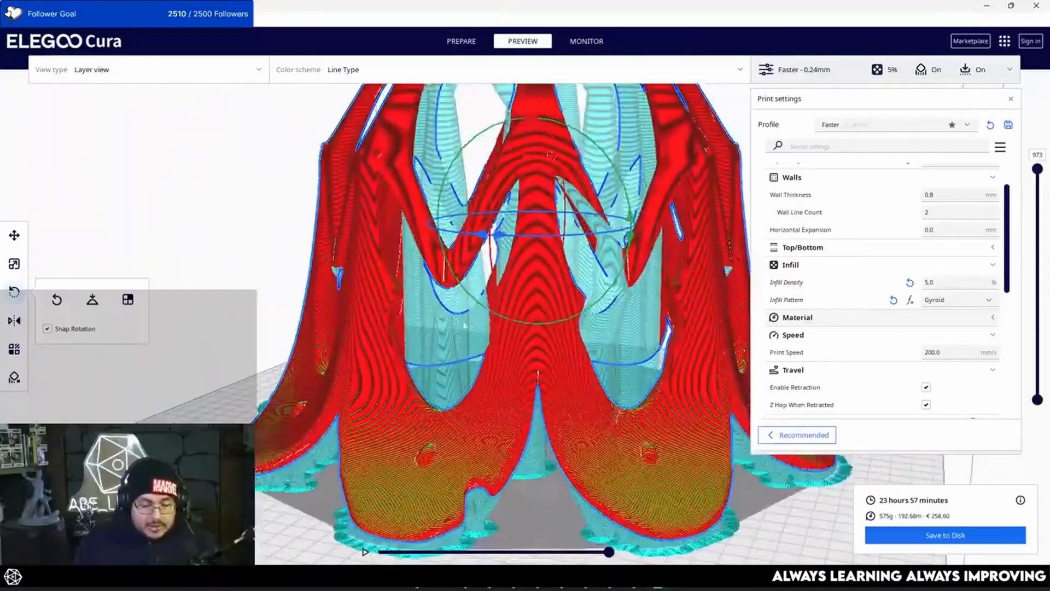
pyautogui.moveTo(465, 325); pyautogui.dragTo(471, 279, button='right')
pyautogui.scroll(-5, 668, 252)
pyautogui.click(382, 285)
pyautogui.scroll(3, 381, 285)
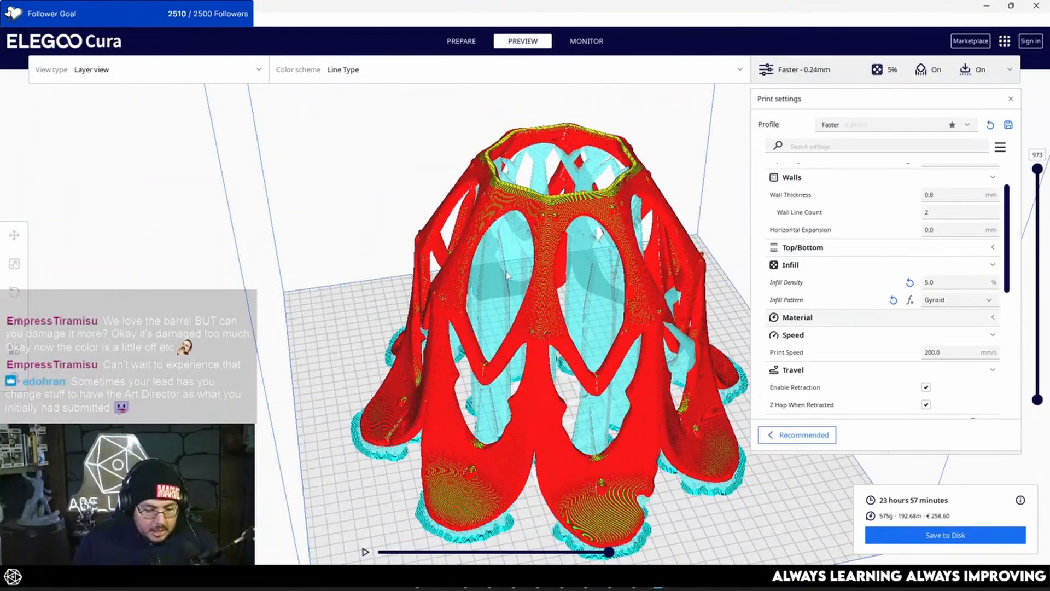
pyautogui.moveTo(405, 264); pyautogui.dragTo(677, 268, button='right')
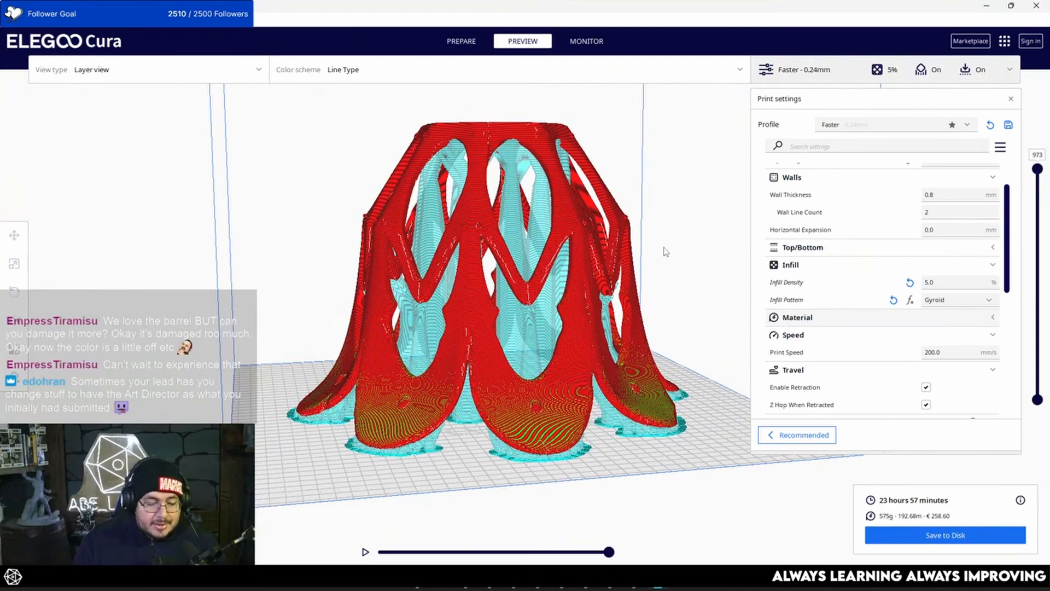
# - Compare the full lantern models in ZBrush and Maya with the sliced body, and return to its layer preview in ELEGOO Cura
pyautogui.hotkey('alt', 'Tab')
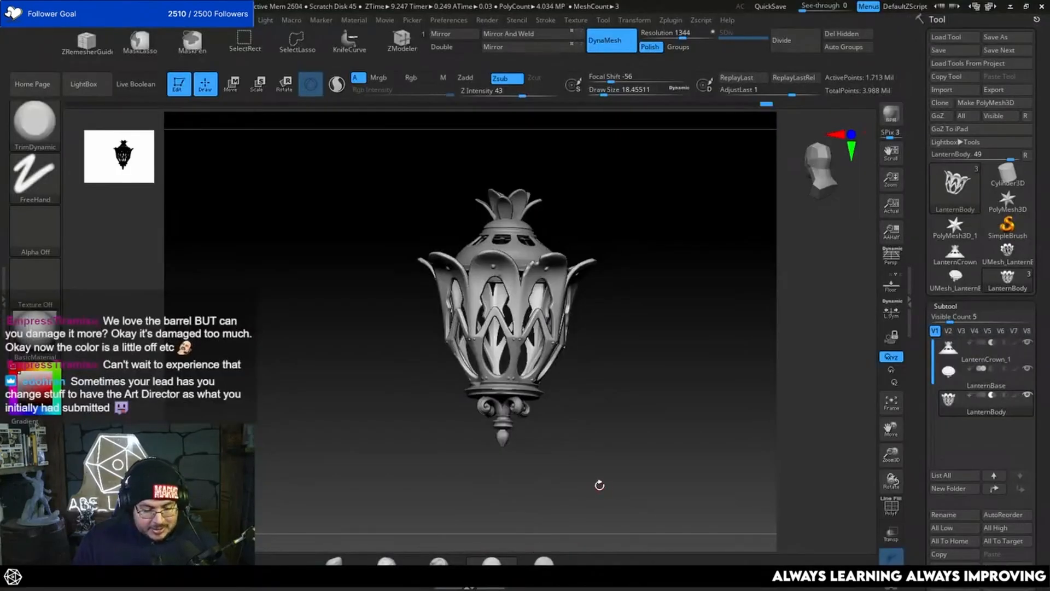
pyautogui.hotkey('alt', 'Tab')
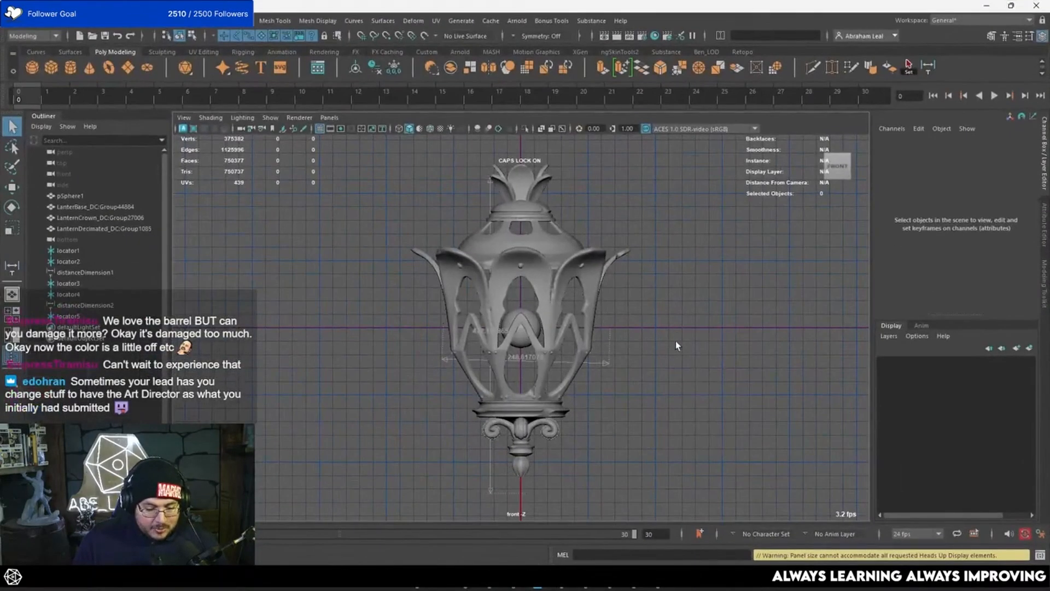
pyautogui.keyDown('alt'); pyautogui.moveTo(676, 345); pyautogui.dragTo(693, 373, button='right'); pyautogui.keyUp('alt')
pyautogui.keyDown('alt'); pyautogui.moveTo(721, 387); pyautogui.dragTo(568, 313); pyautogui.keyUp('alt')
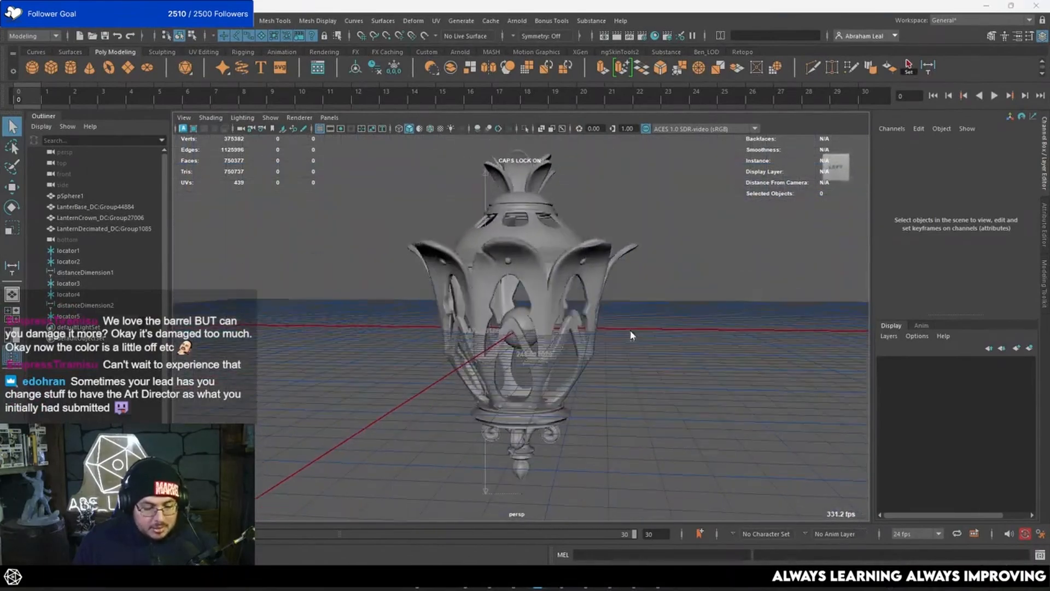
pyautogui.hotkey('alt', 'Tab')
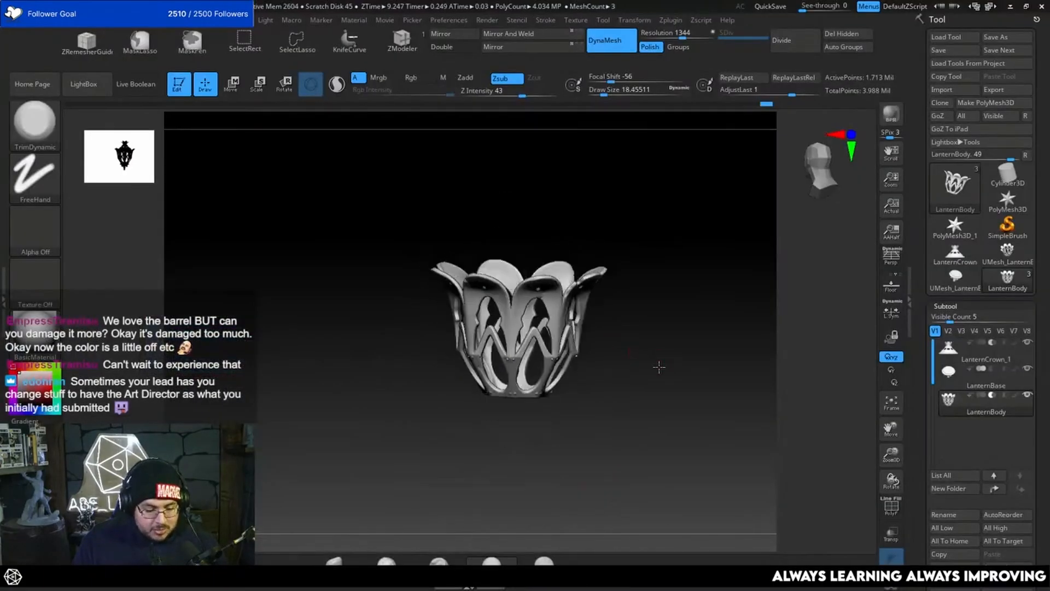
pyautogui.hotkey('alt', 'Tab')
pyautogui.hotkey('alt', 'Tab')
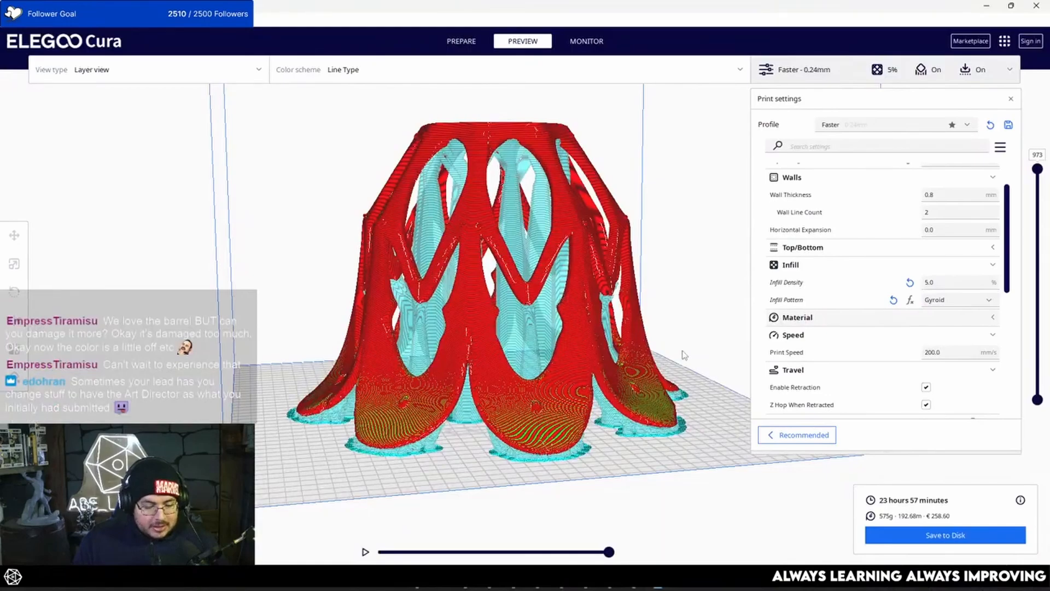
pyautogui.moveTo(709, 336); pyautogui.dragTo(741, 347, button='right')
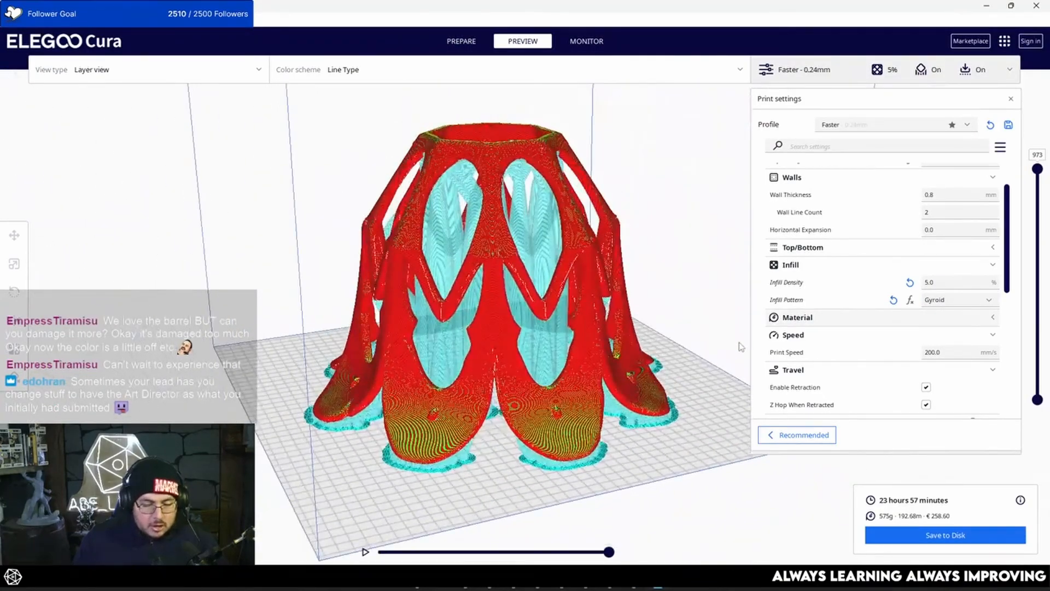